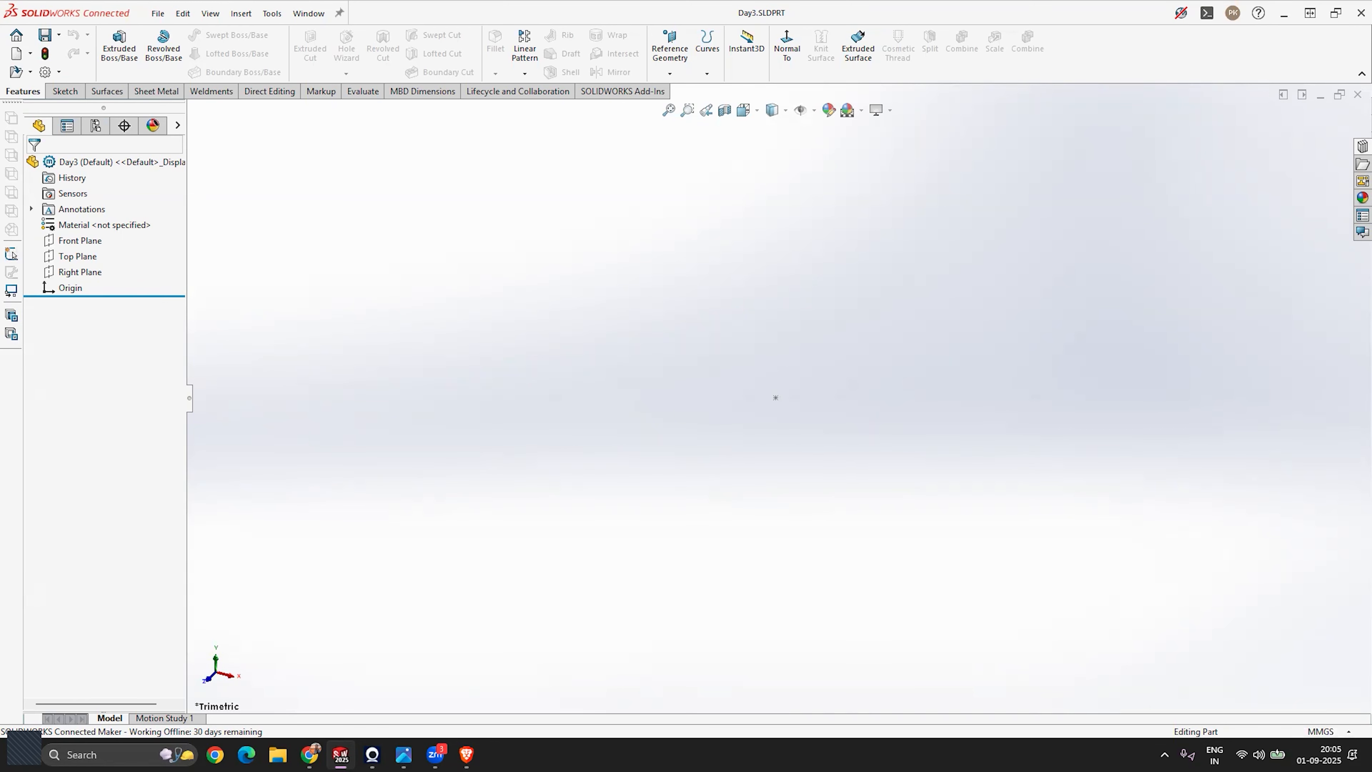
Start a new sketch on the Front Plane.
{"action": "key", "text": "alt+Tab"}
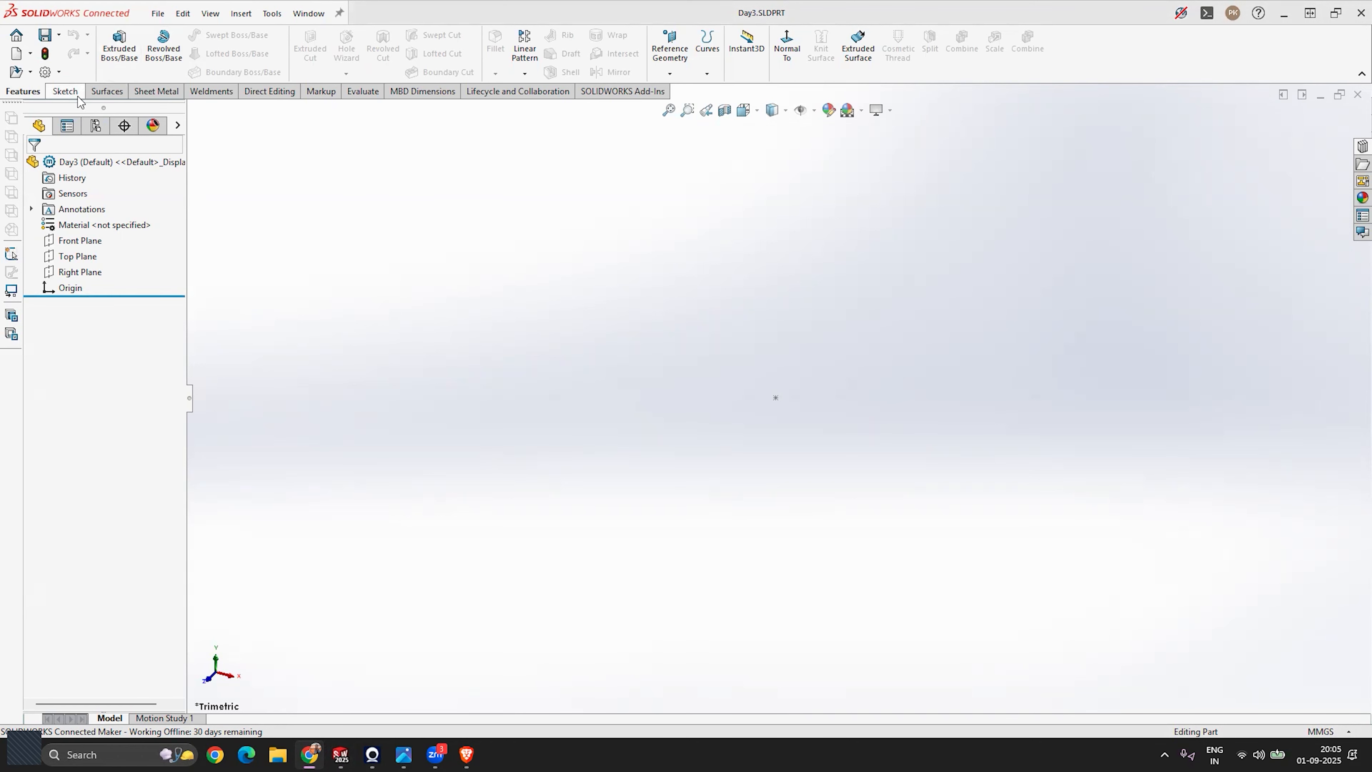
{"action": "left_click", "coordinate": [66, 94]}
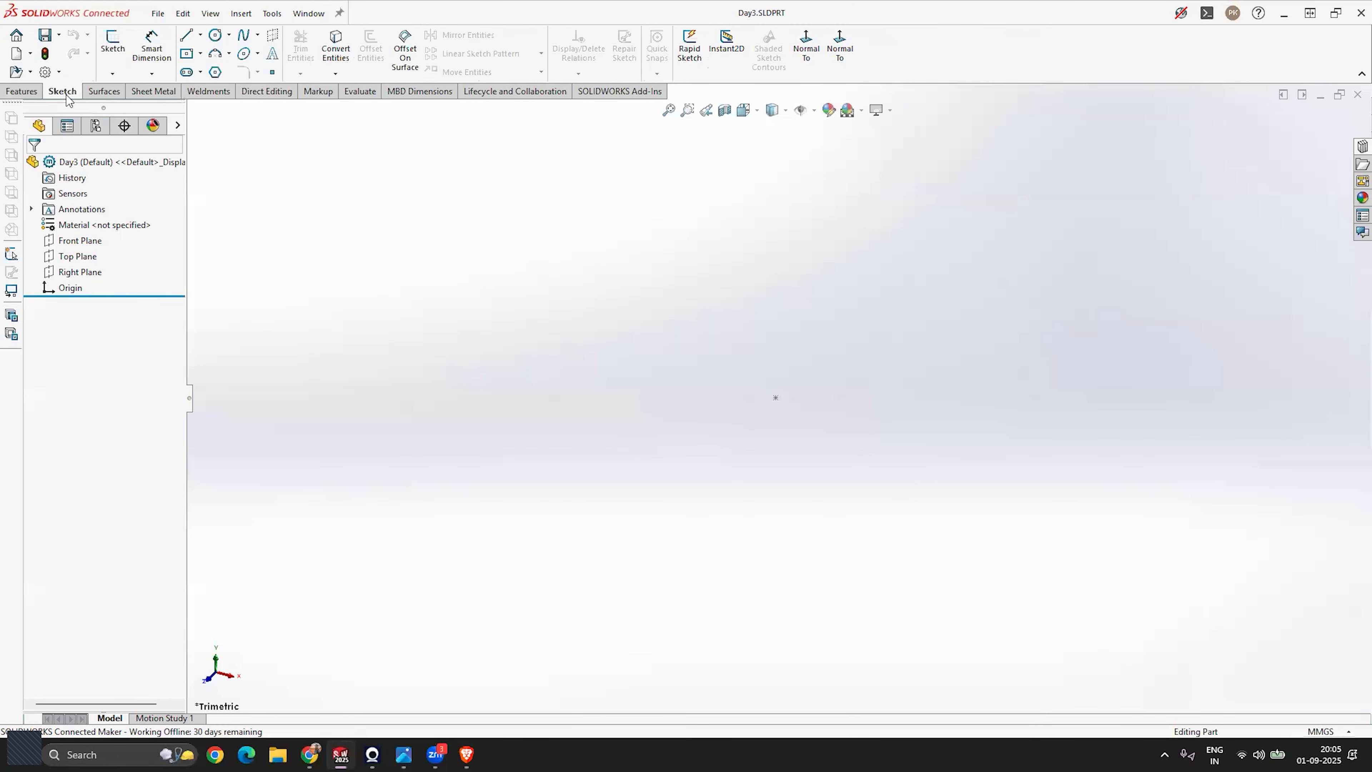
{"action": "right_click", "coordinate": [110, 54]}
{"action": "left_click", "coordinate": [112, 43]}
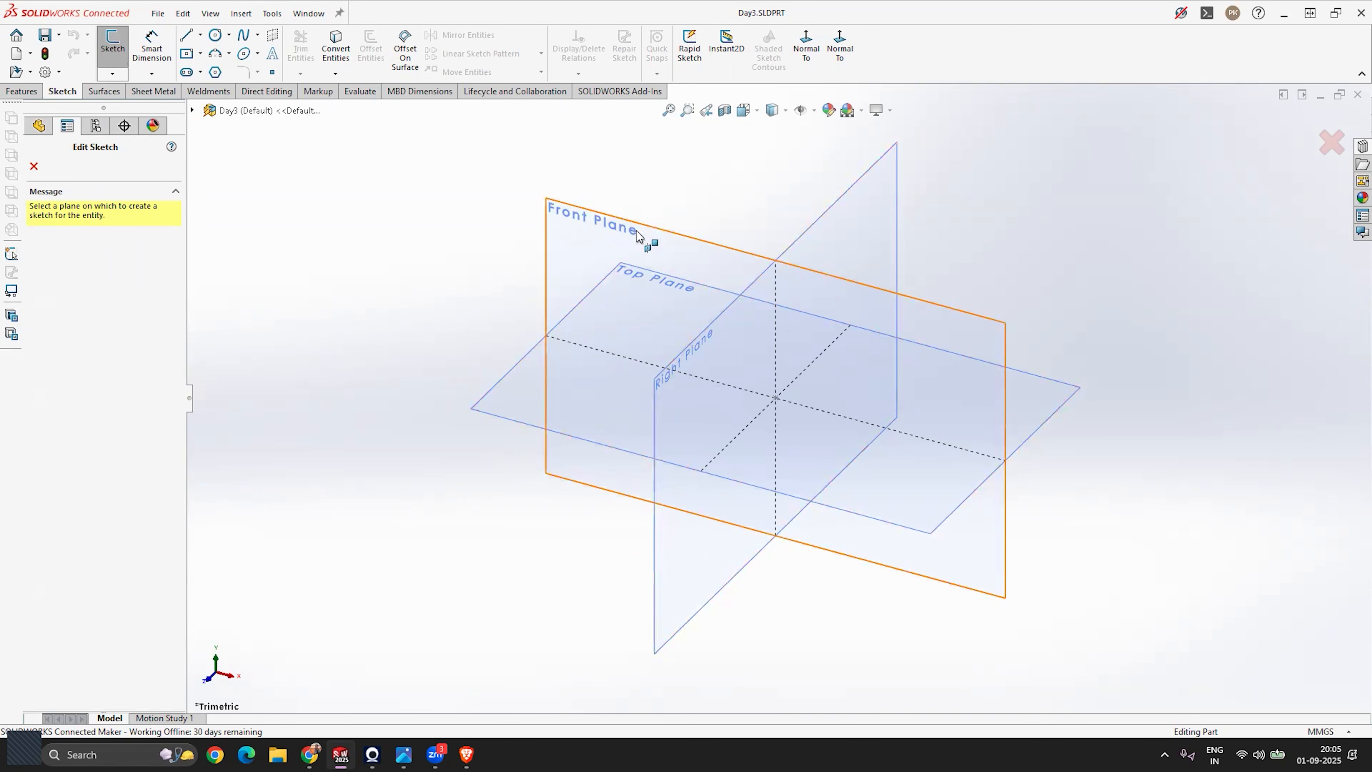
{"action": "left_click", "coordinate": [655, 232]}
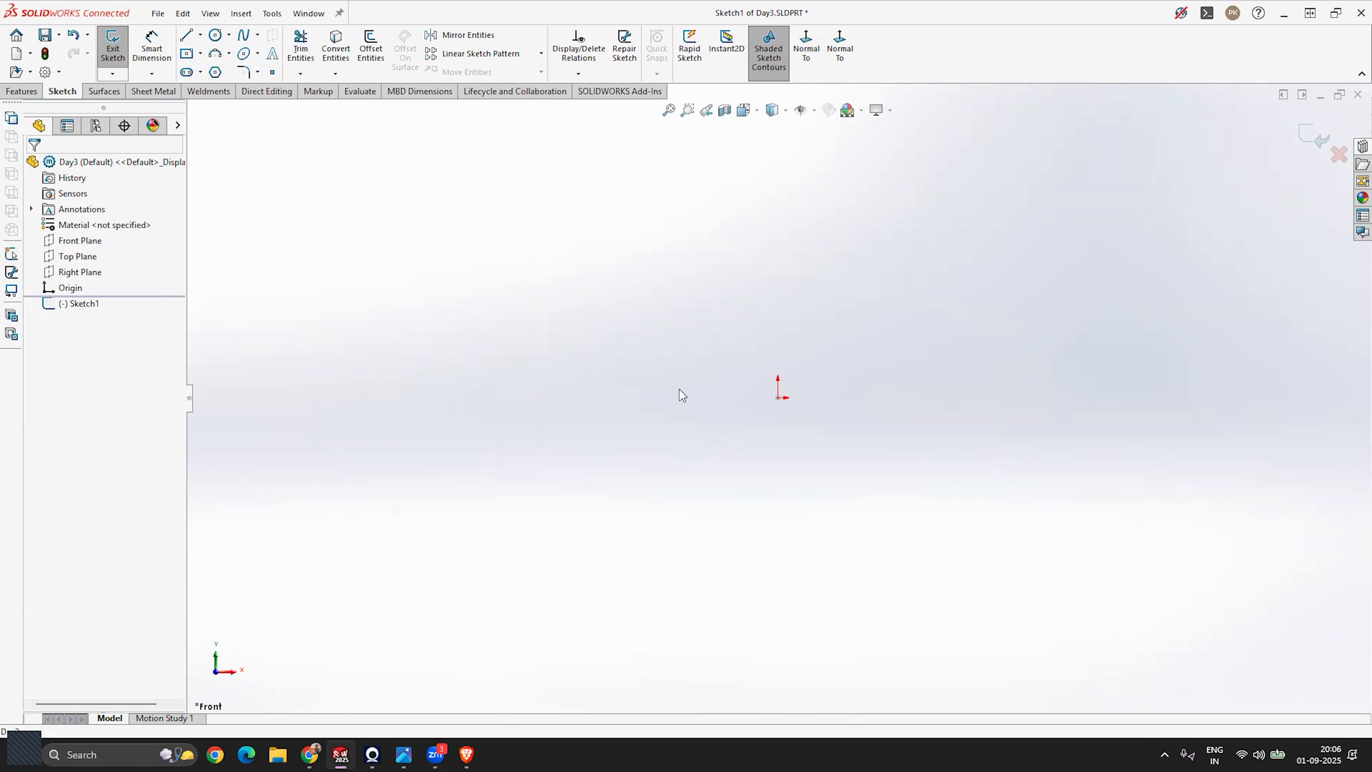
Sketch a center rectangle about 99 mm wide and 60 mm high, centered on the origin.
{"action": "left_click", "coordinate": [187, 54]}
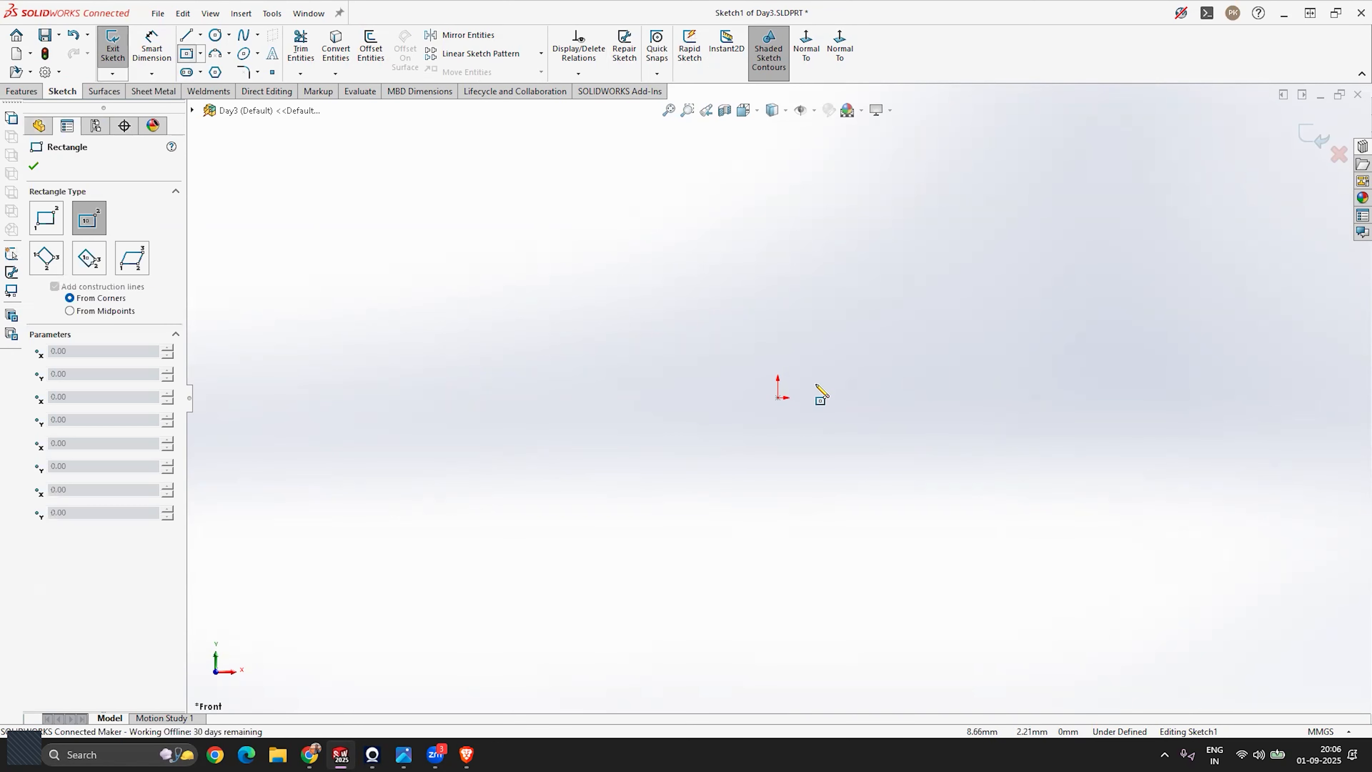
{"action": "left_click", "coordinate": [778, 398]}
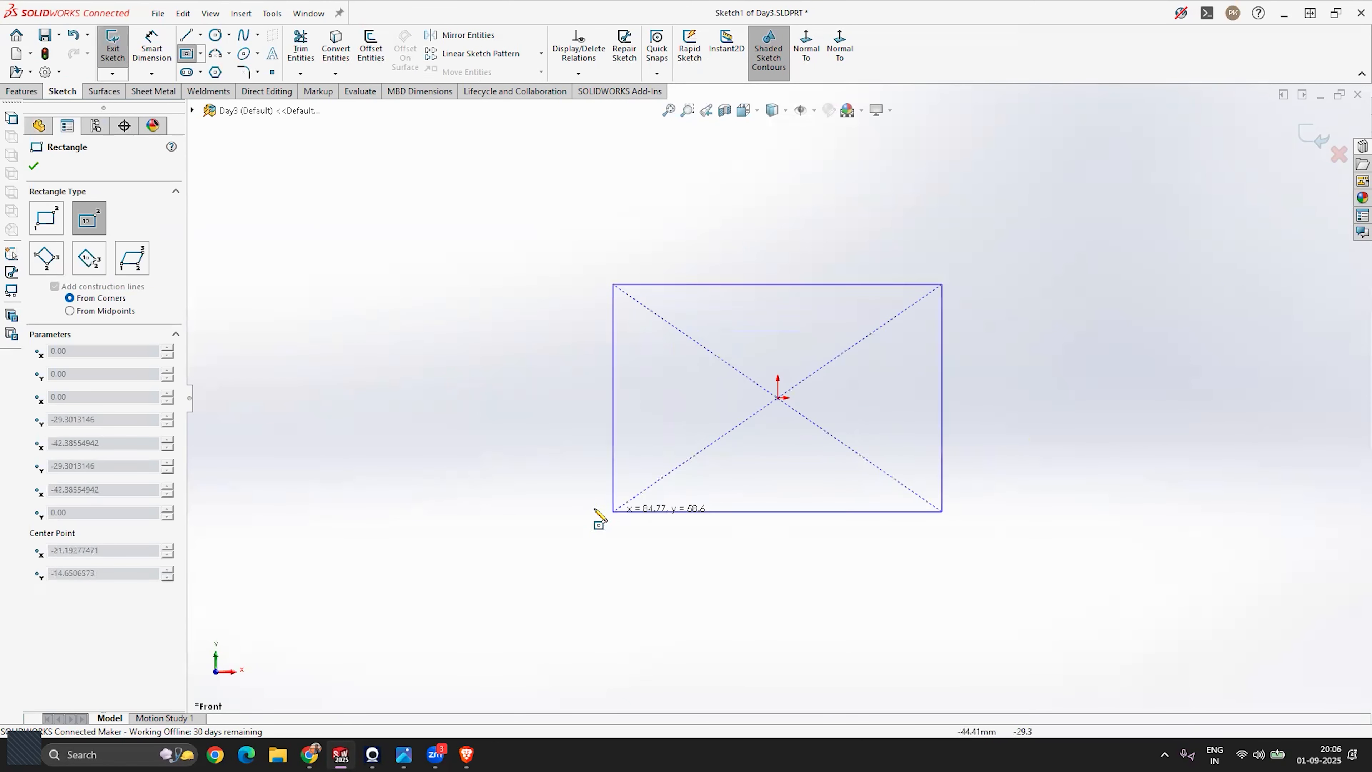
{"action": "left_click", "coordinate": [585, 512]}
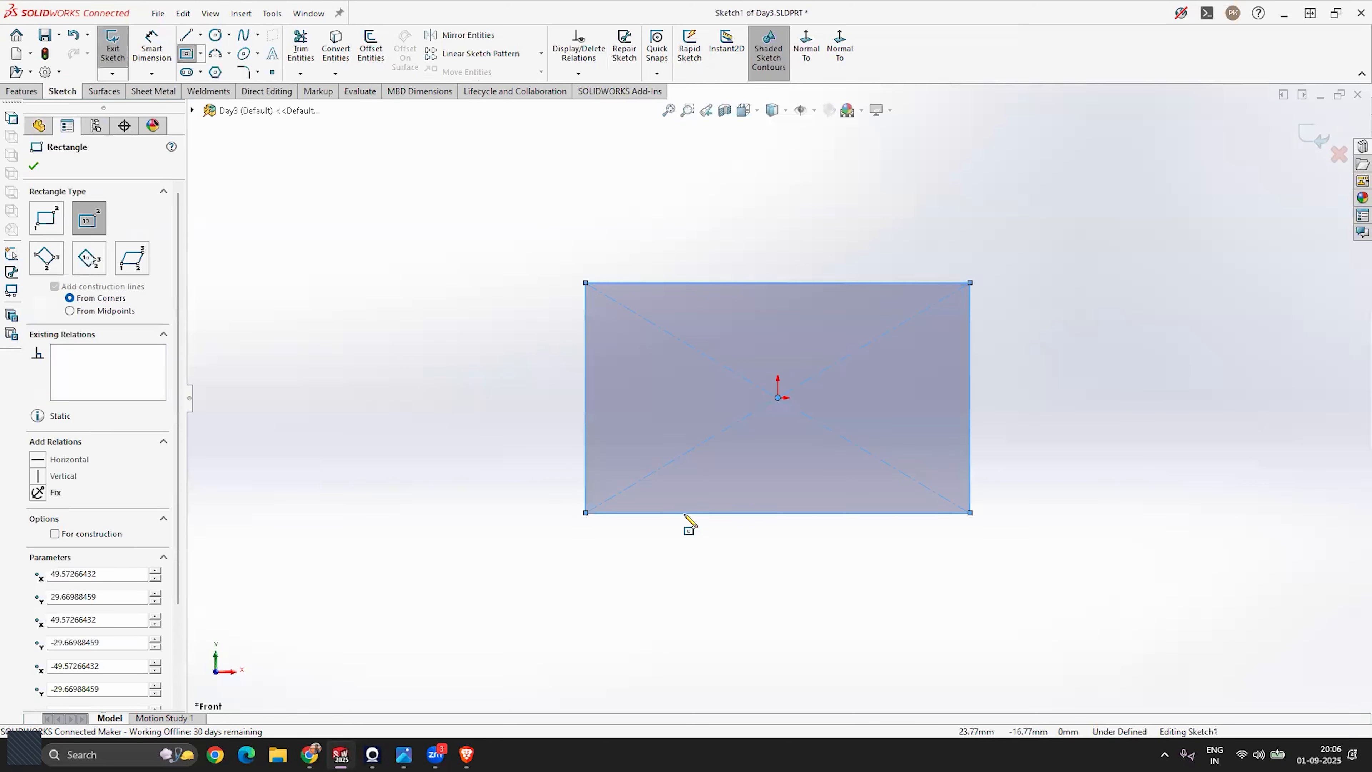
{"action": "key", "text": "Escape"}
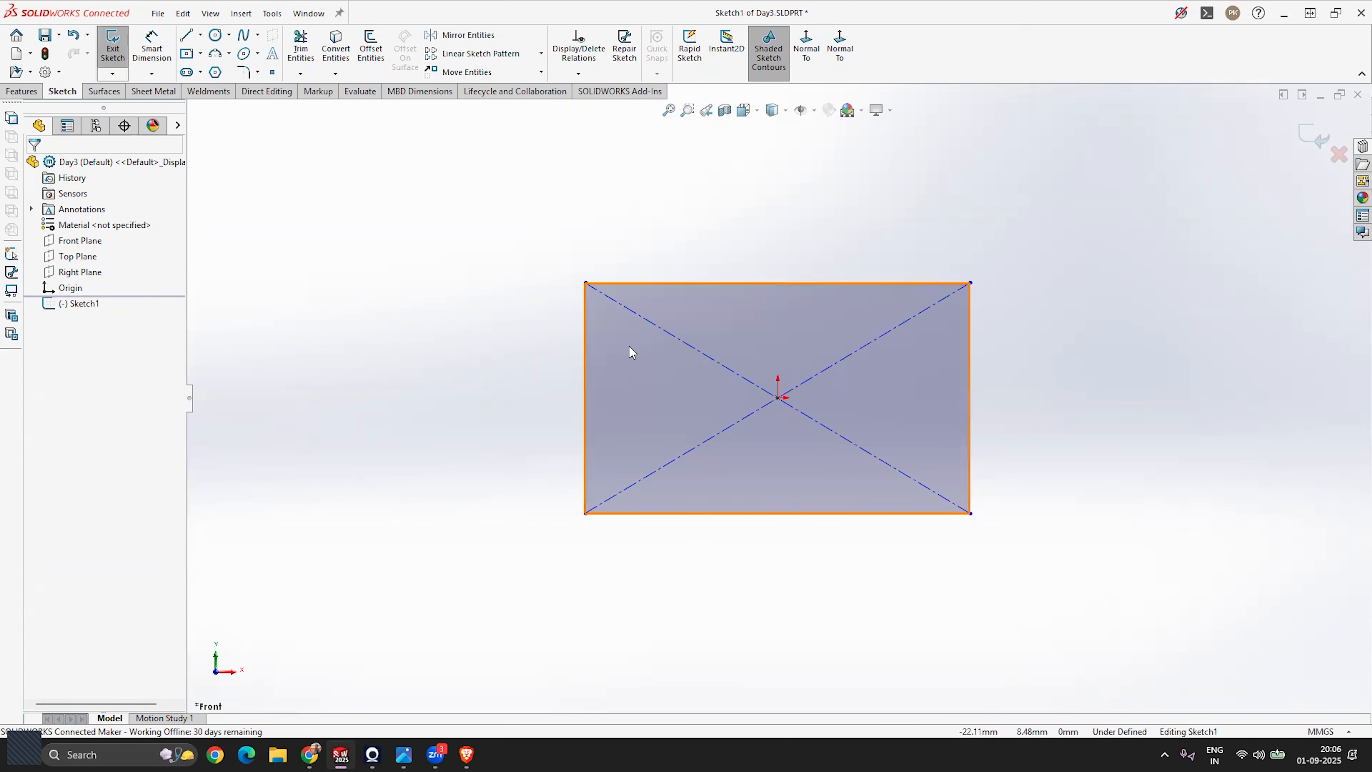
{"action": "scroll", "coordinate": [585, 400], "scroll_direction": "up", "scroll_amount": 2}
{"action": "scroll", "coordinate": [897, 392], "scroll_direction": "down", "scroll_amount": 1}
{"action": "scroll", "coordinate": [896, 491], "scroll_direction": "down", "scroll_amount": 2}
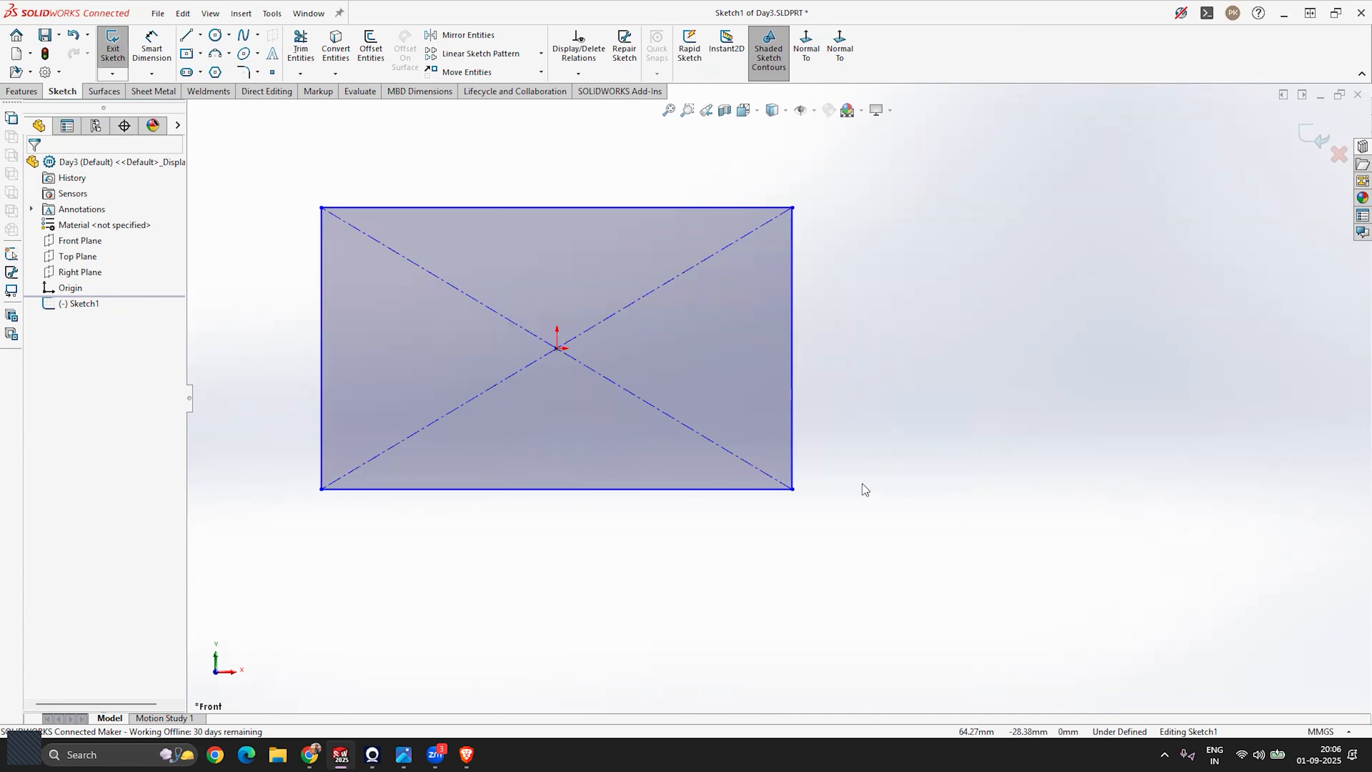
{"action": "scroll", "coordinate": [556, 281], "scroll_direction": "up", "scroll_amount": 2}
{"action": "scroll", "coordinate": [499, 271], "scroll_direction": "down", "scroll_amount": 1}
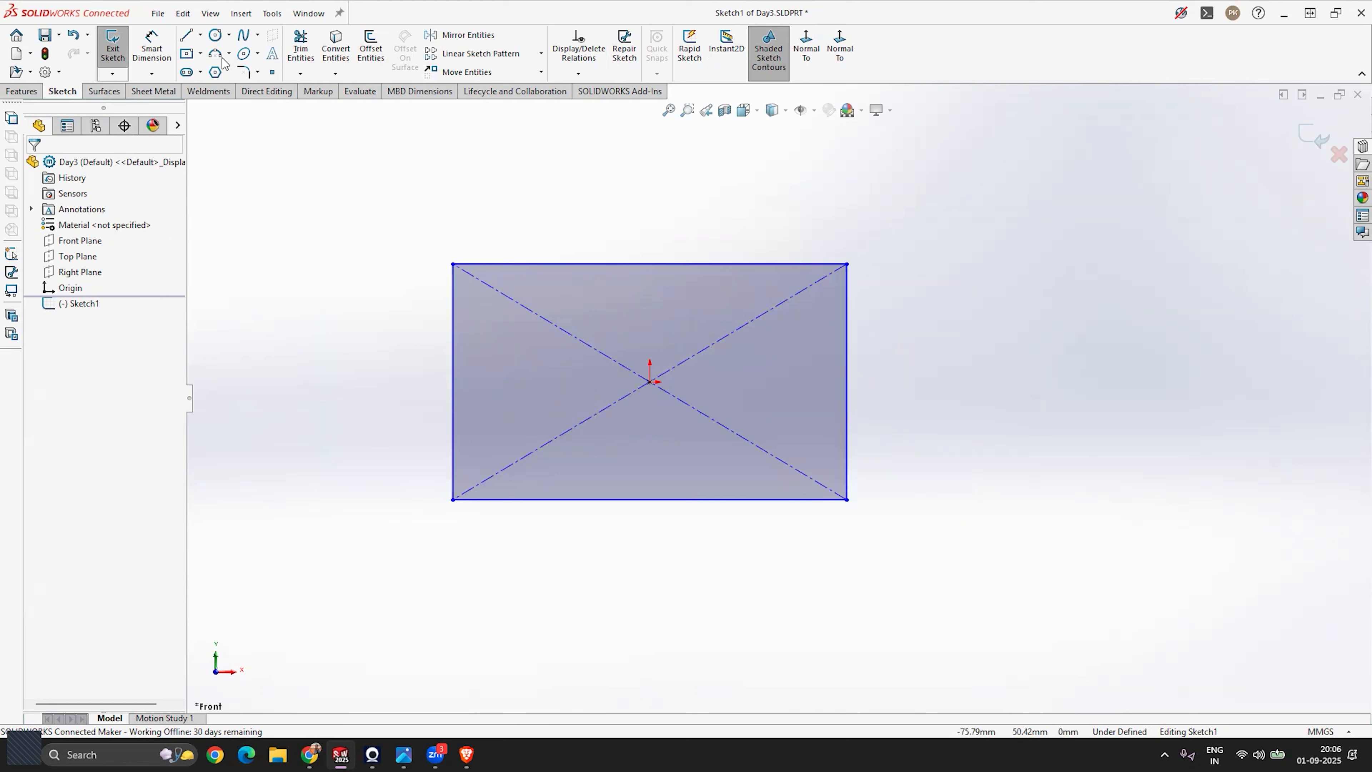
Dimension the rectangle's top edge to 100 mm and its left edge to 60 mm.
{"action": "left_click", "coordinate": [152, 46]}
{"action": "left_click", "coordinate": [640, 264]}
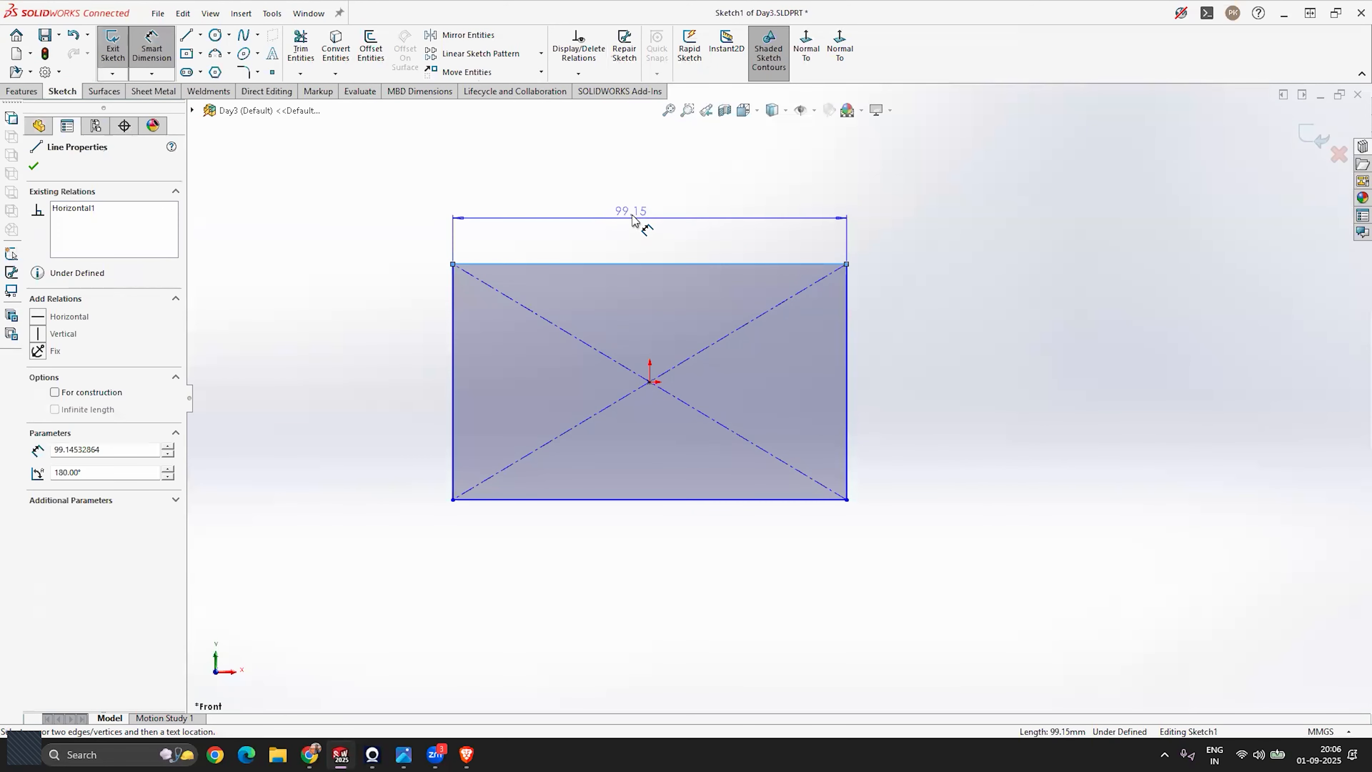
{"action": "left_click", "coordinate": [635, 219]}
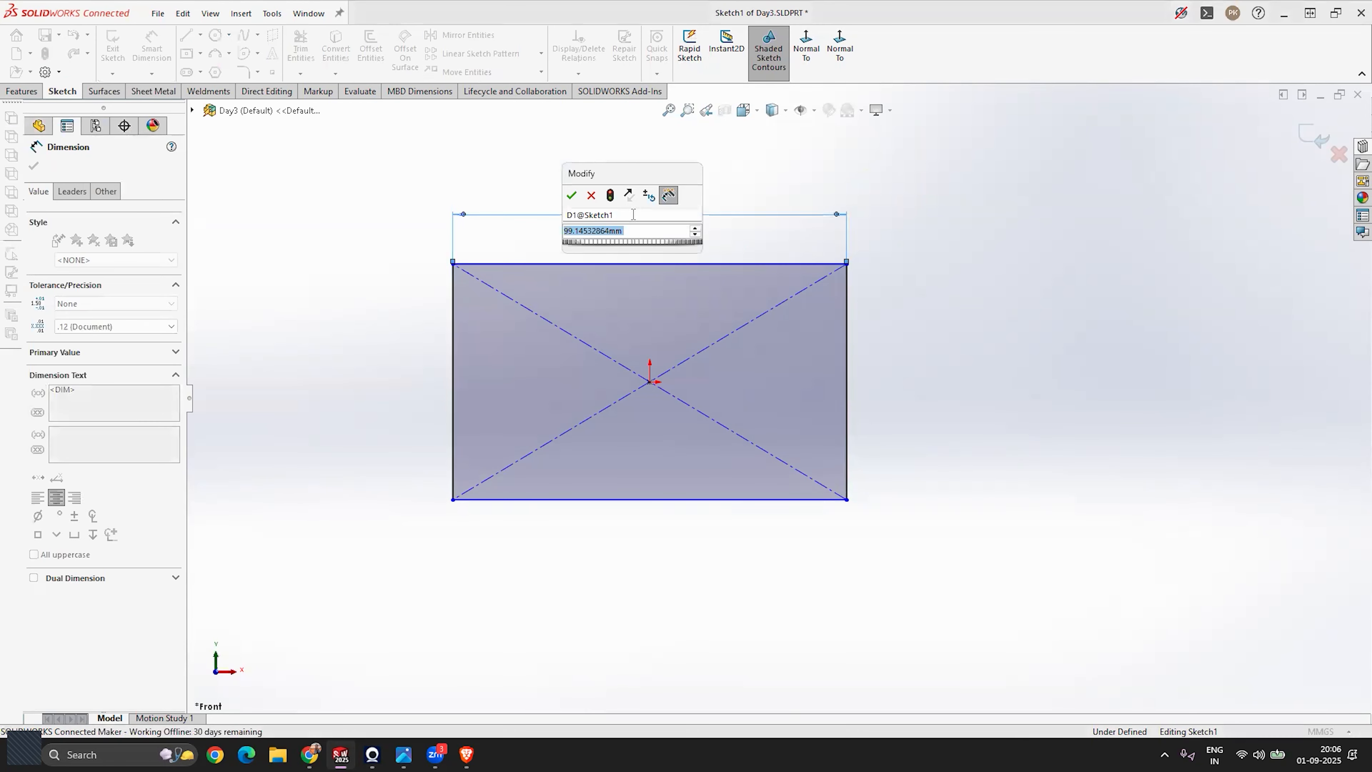
{"action": "type", "text": "100"}
{"action": "key", "text": "Return"}
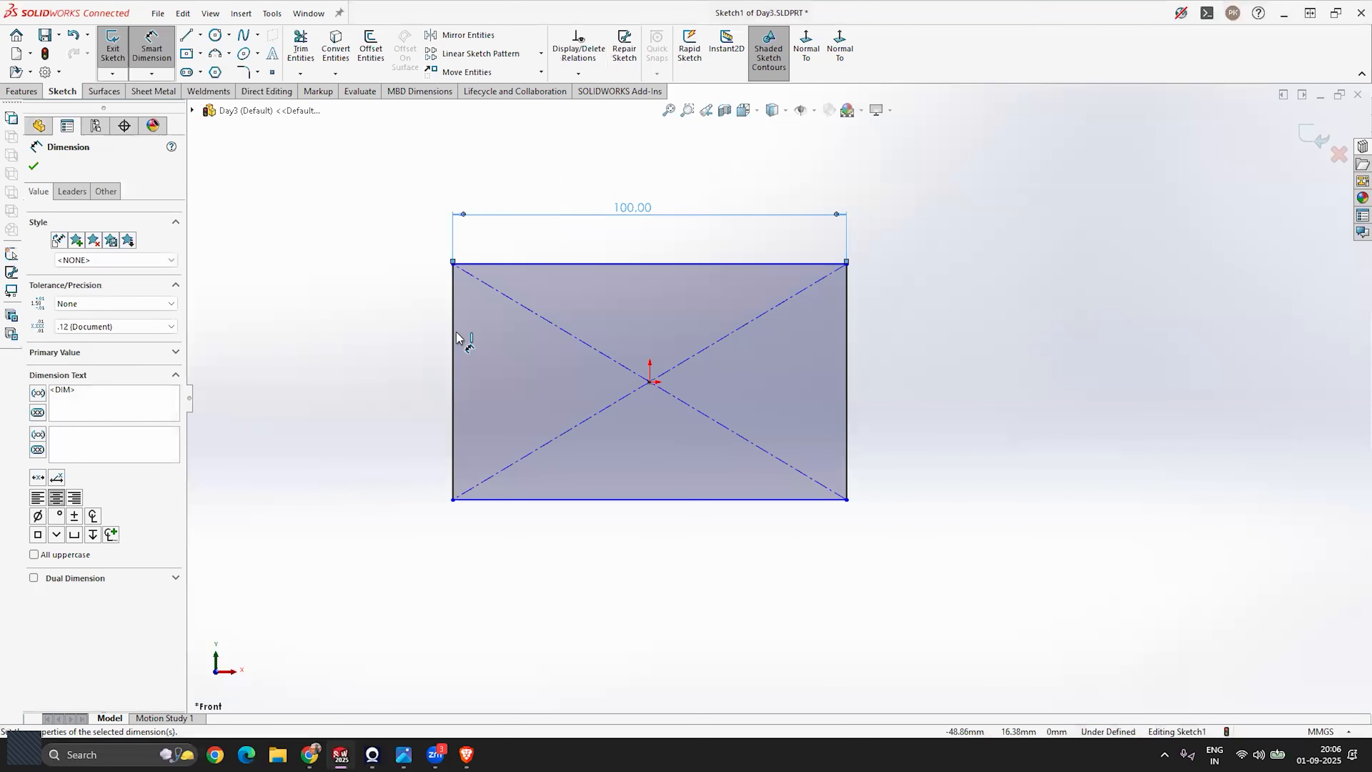
{"action": "left_click", "coordinate": [453, 345]}
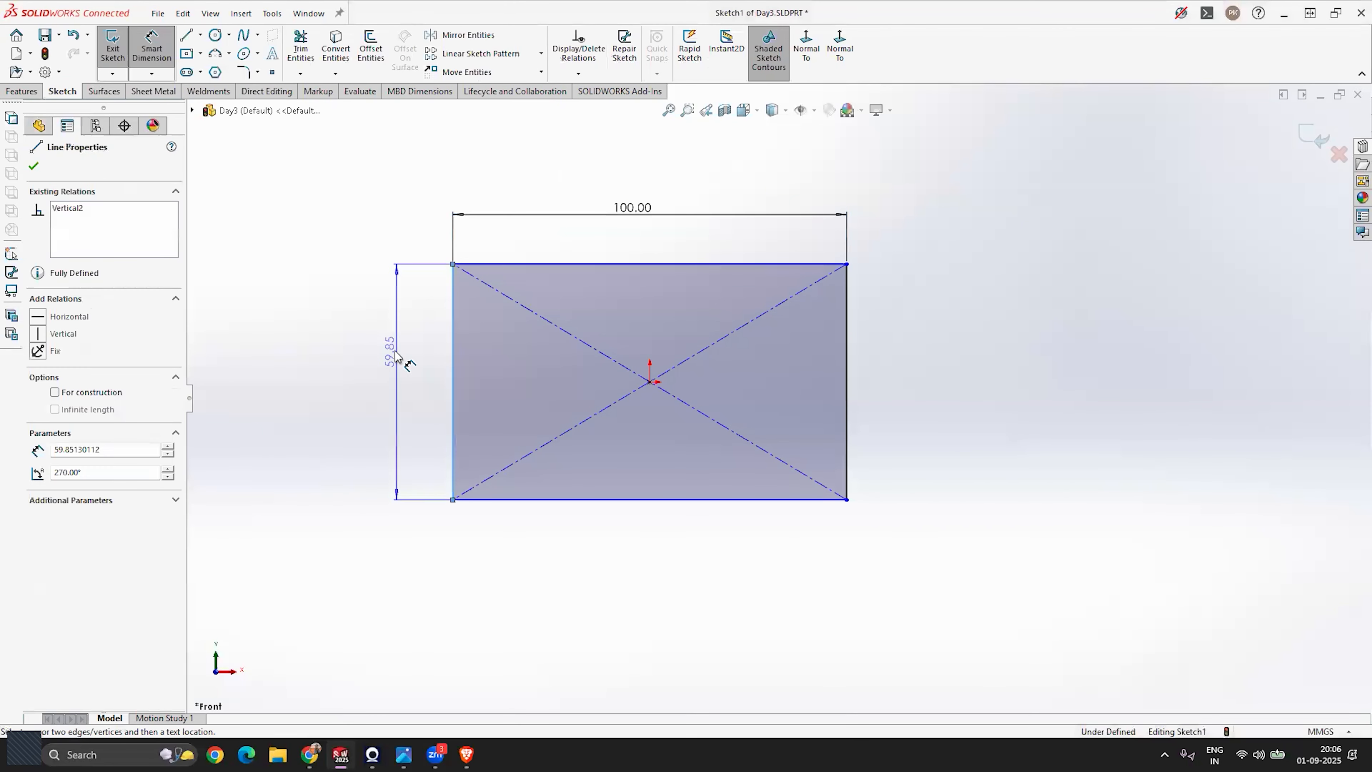
{"action": "left_click", "coordinate": [400, 369]}
{"action": "type", "text": "60"}
{"action": "key", "text": "Return"}
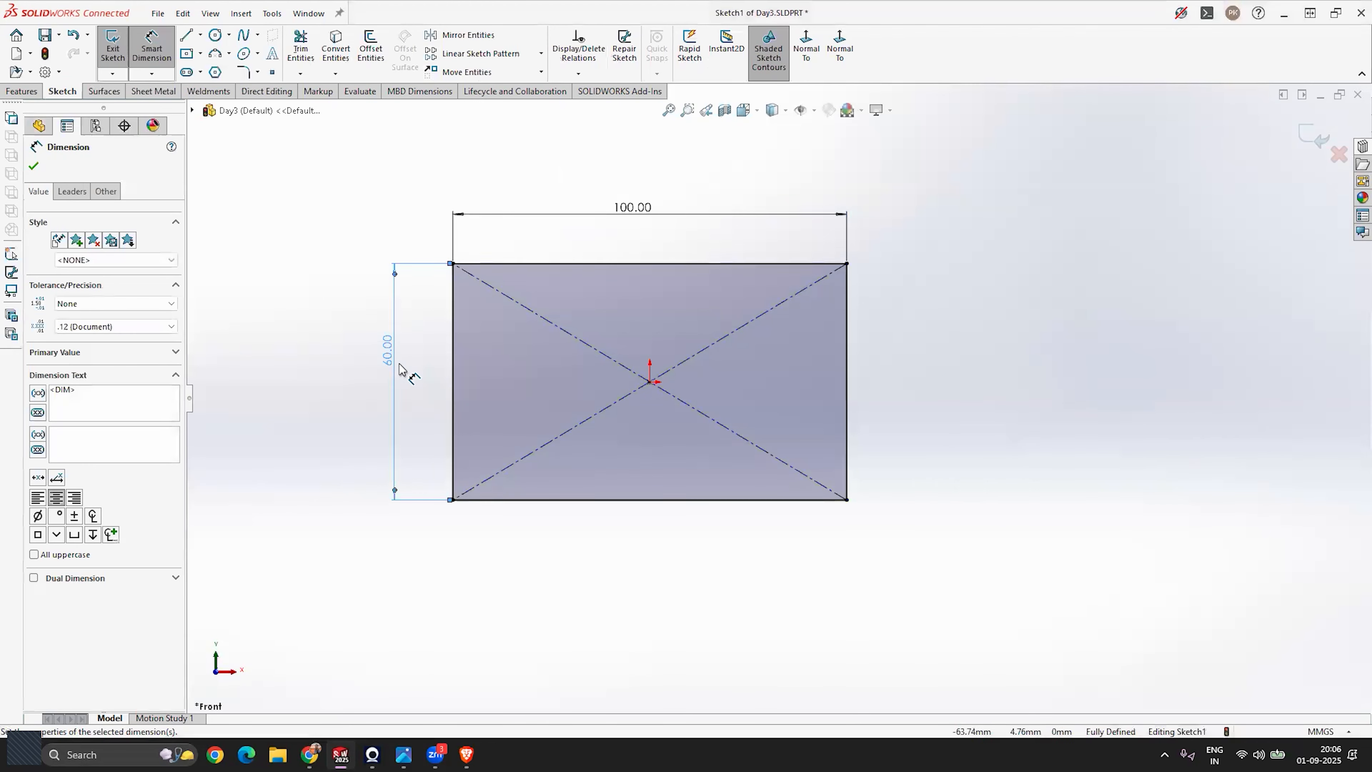
{"action": "left_click", "coordinate": [35, 167]}
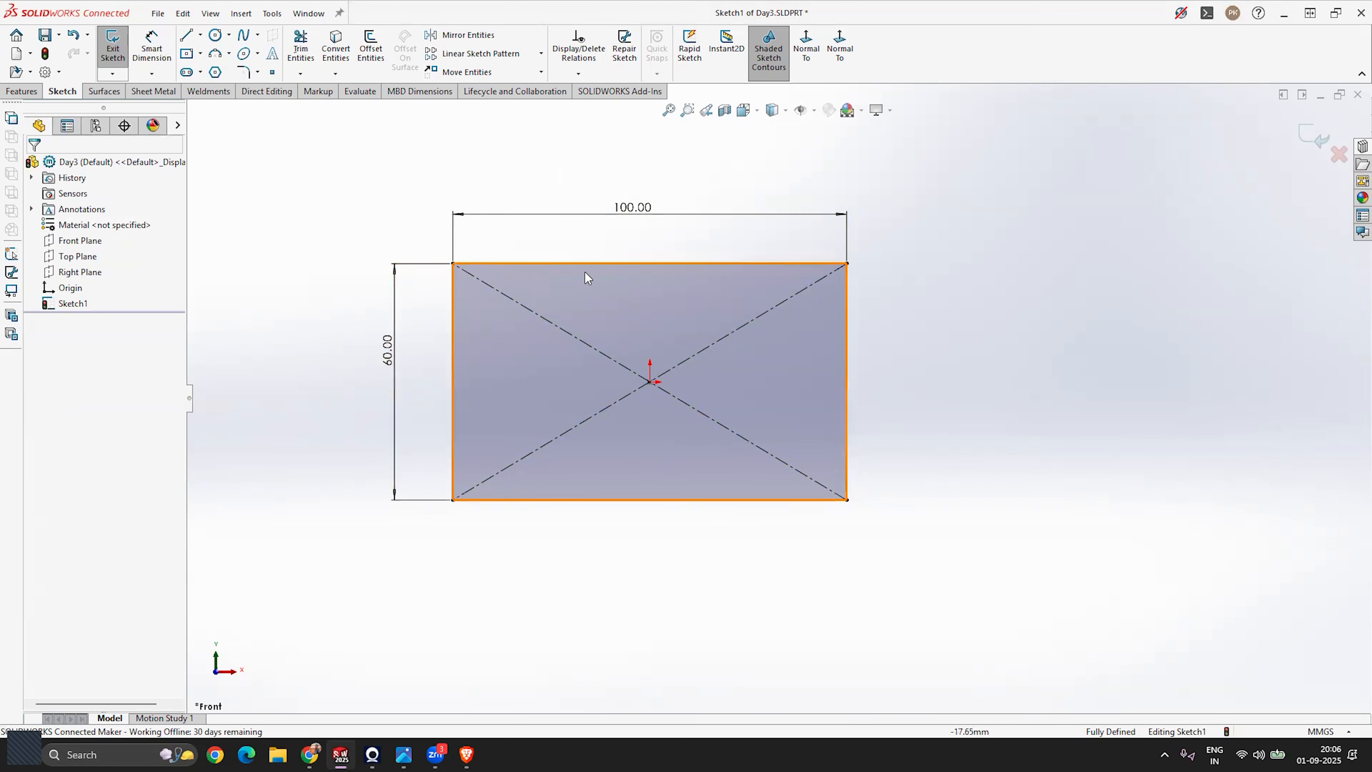
{"action": "scroll", "coordinate": [778, 394], "scroll_direction": "up", "scroll_amount": 1}
{"action": "scroll", "coordinate": [721, 348], "scroll_direction": "down", "scroll_amount": 1}
{"action": "scroll", "coordinate": [778, 397], "scroll_direction": "up", "scroll_amount": 1}
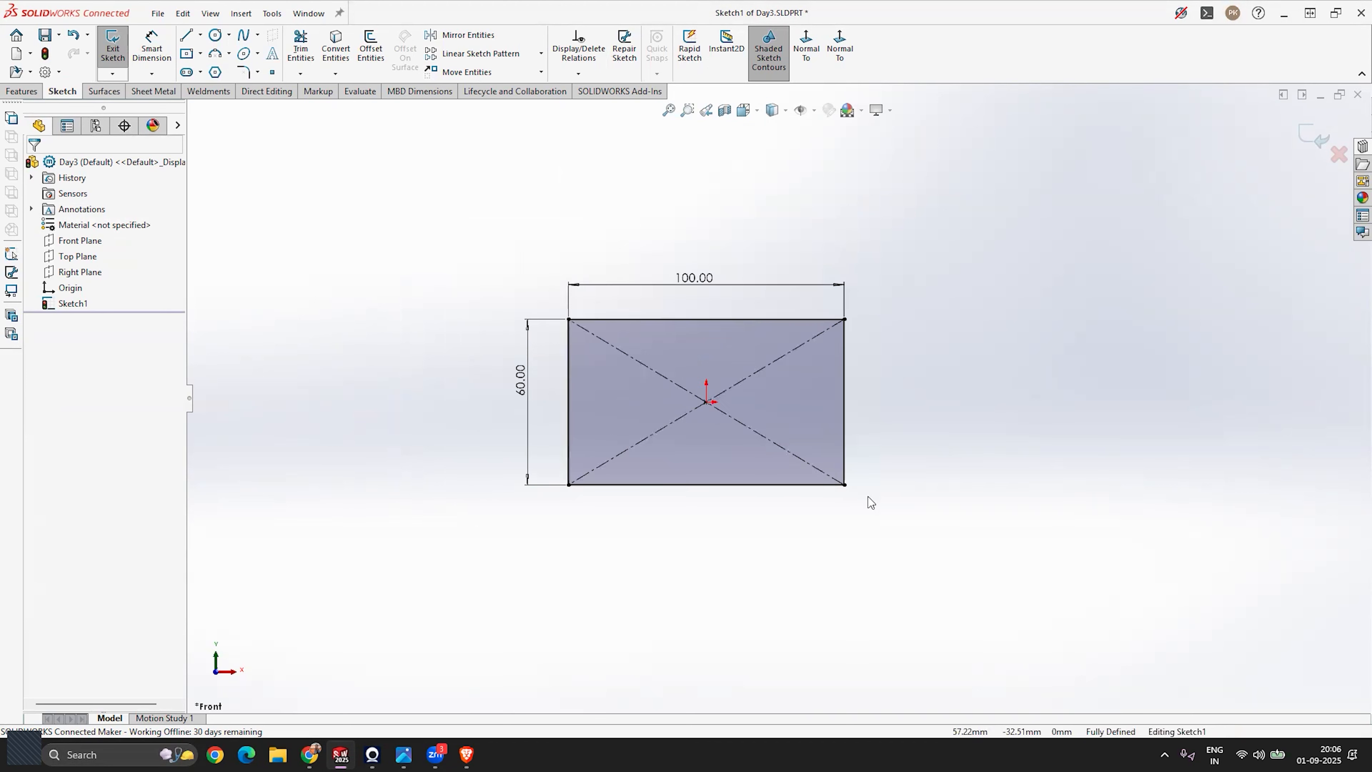
{"action": "scroll", "coordinate": [869, 497], "scroll_direction": "down", "scroll_amount": 2}
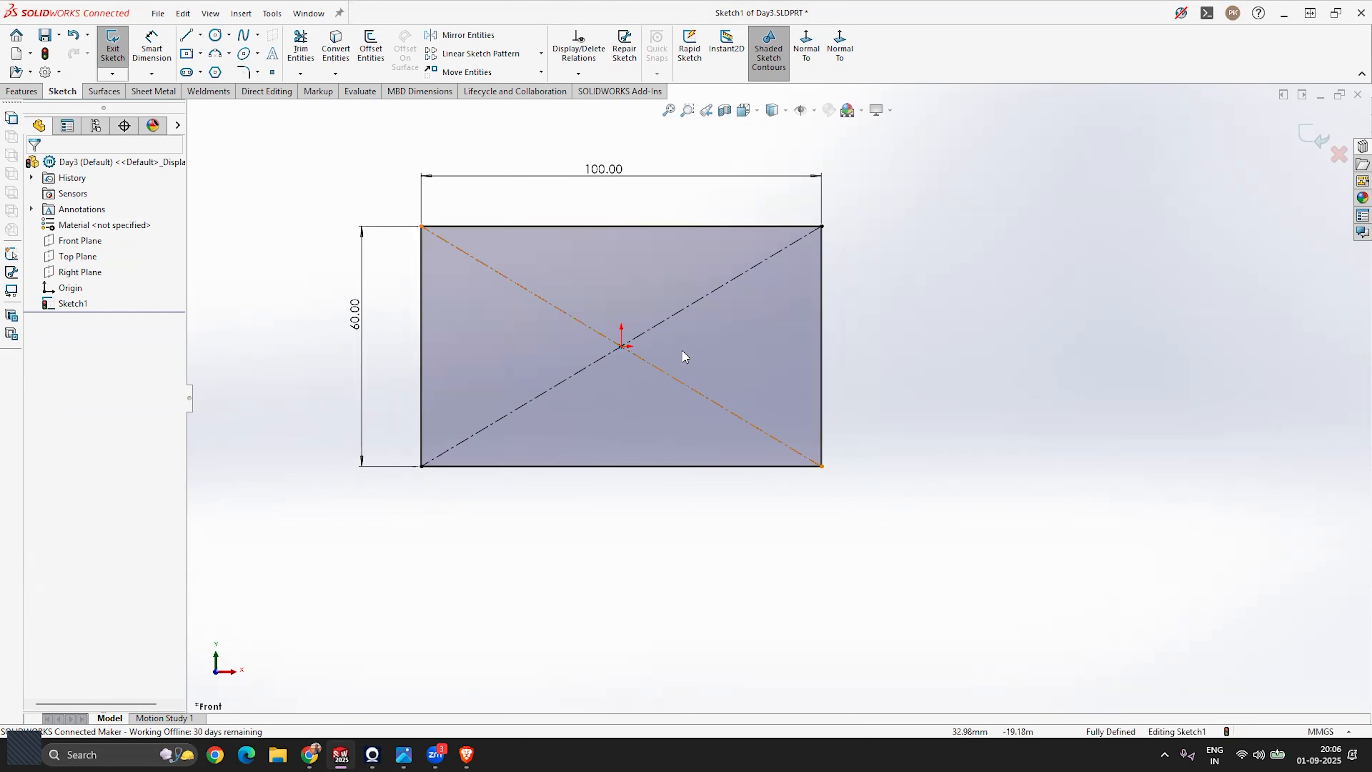
{"action": "scroll", "coordinate": [489, 242], "scroll_direction": "down", "scroll_amount": 1}
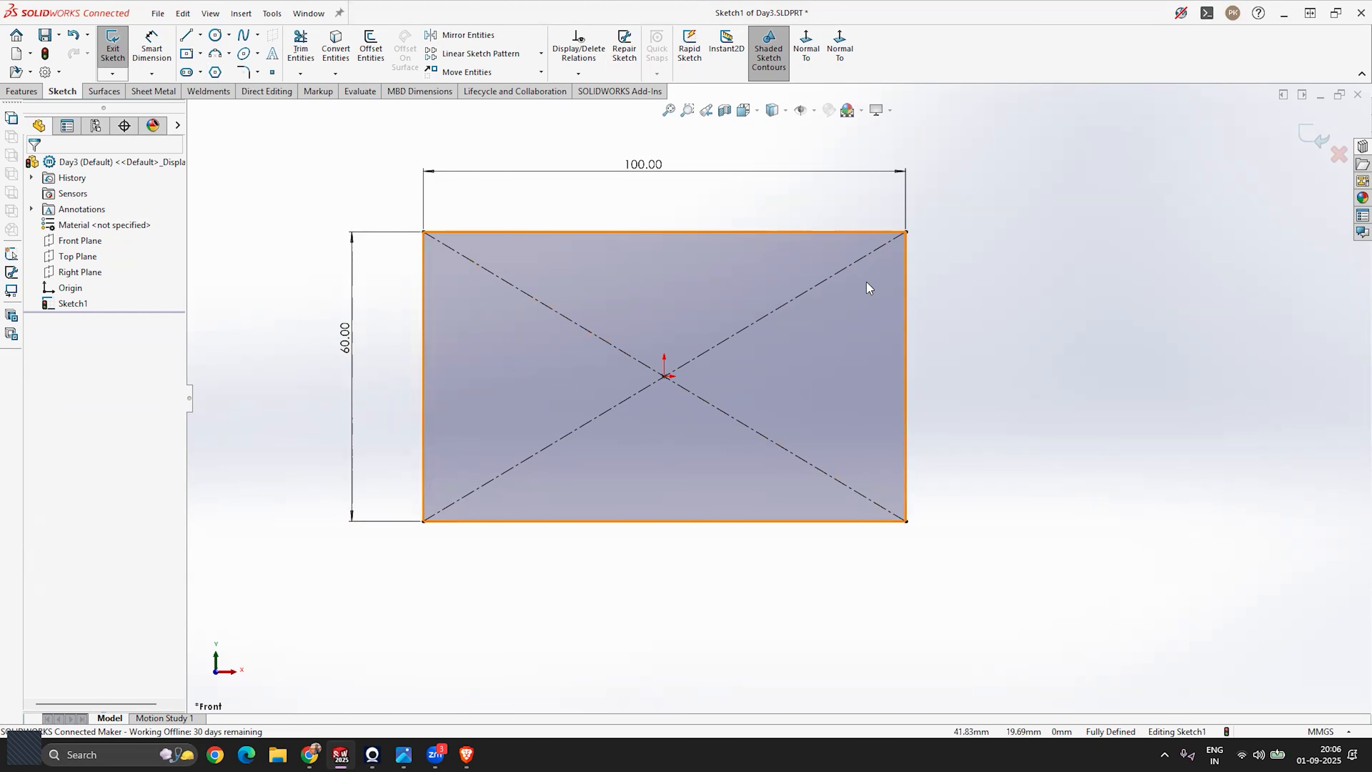
{"action": "left_click", "coordinate": [214, 36]}
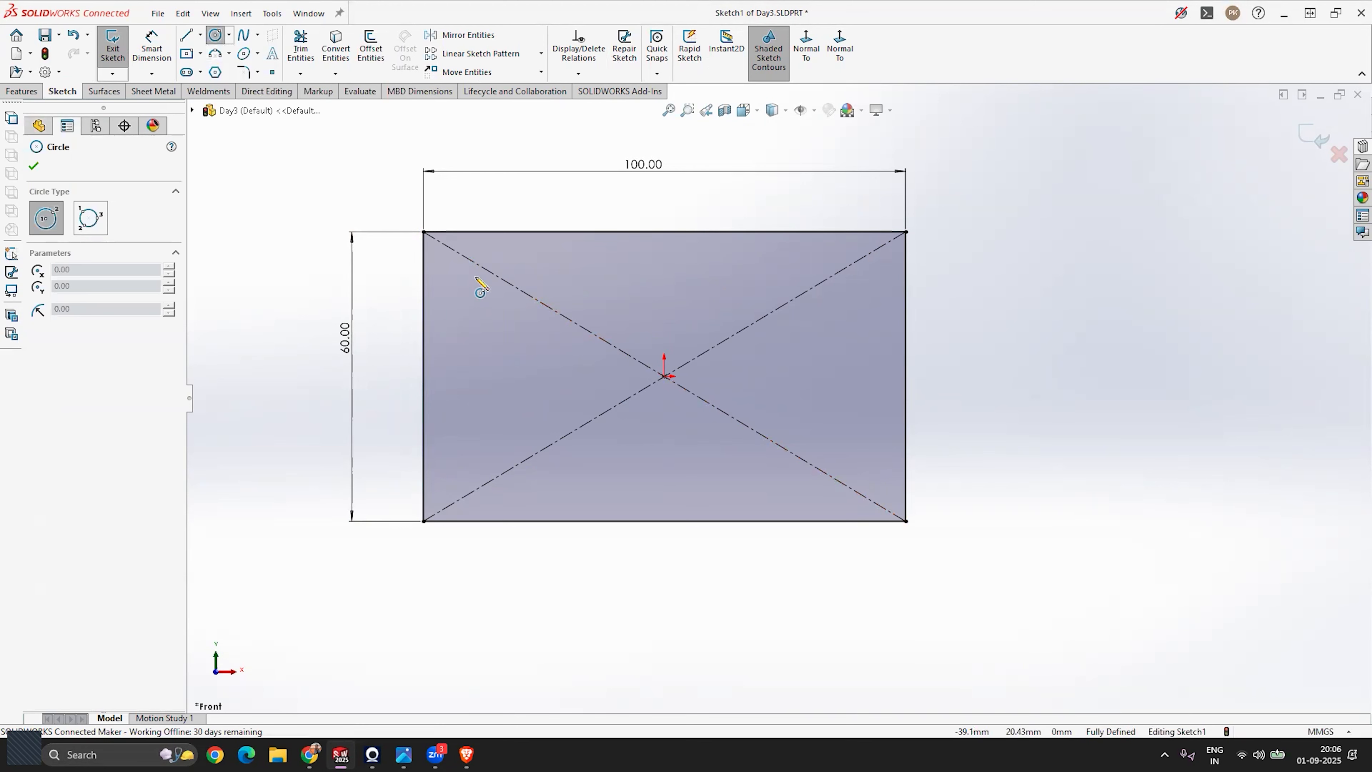
{"action": "key", "text": "Escape"}
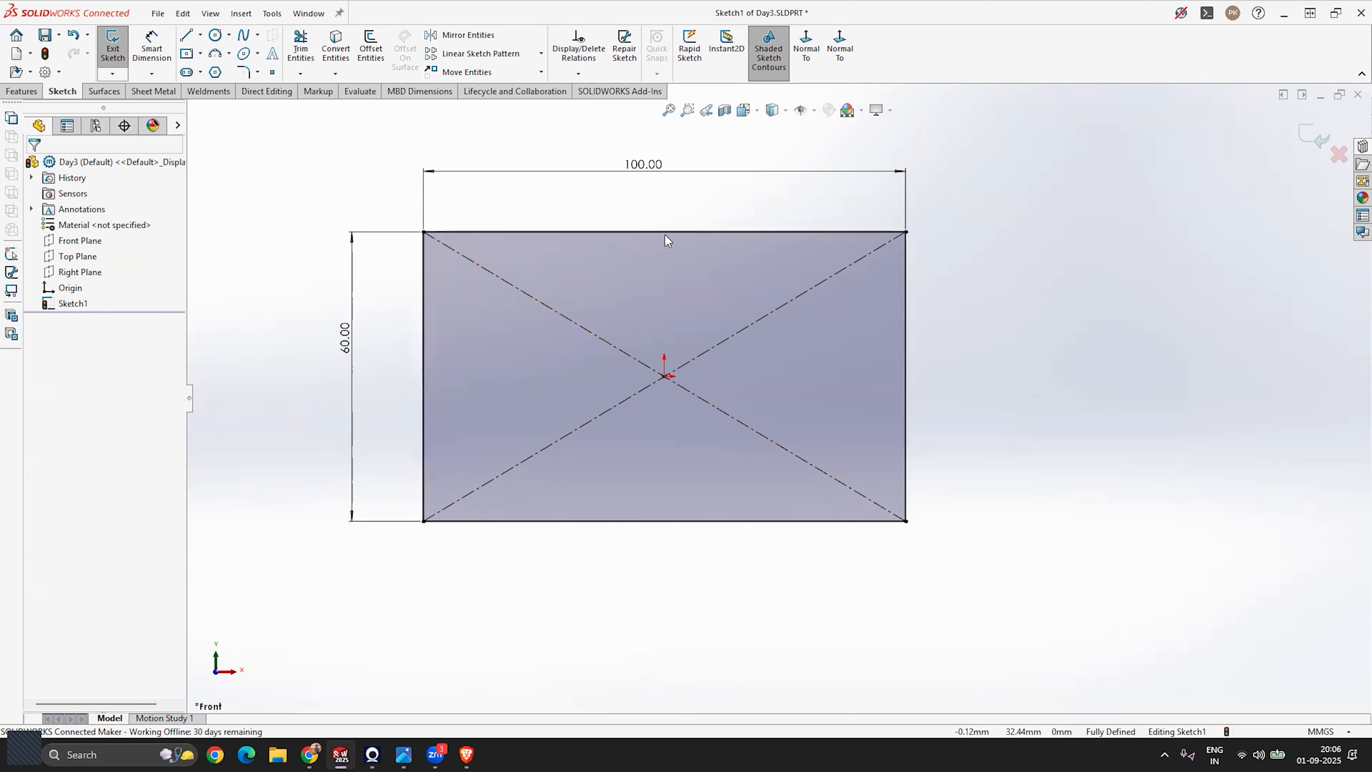
Offset the complete rectangle chain 10 mm inward with its dimension added, and reposition the offset dimension near the middle of the top edge.
{"action": "left_click", "coordinate": [371, 49]}
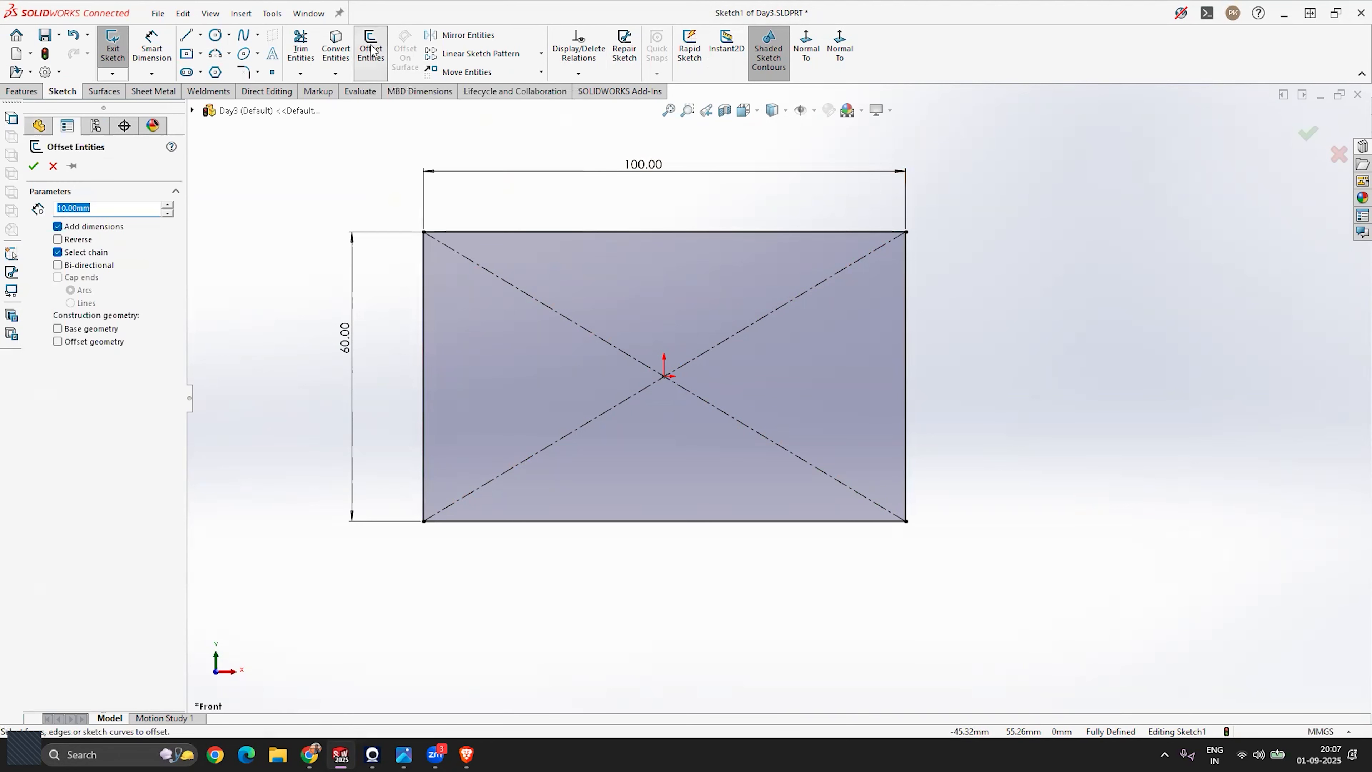
{"action": "left_click", "coordinate": [560, 233]}
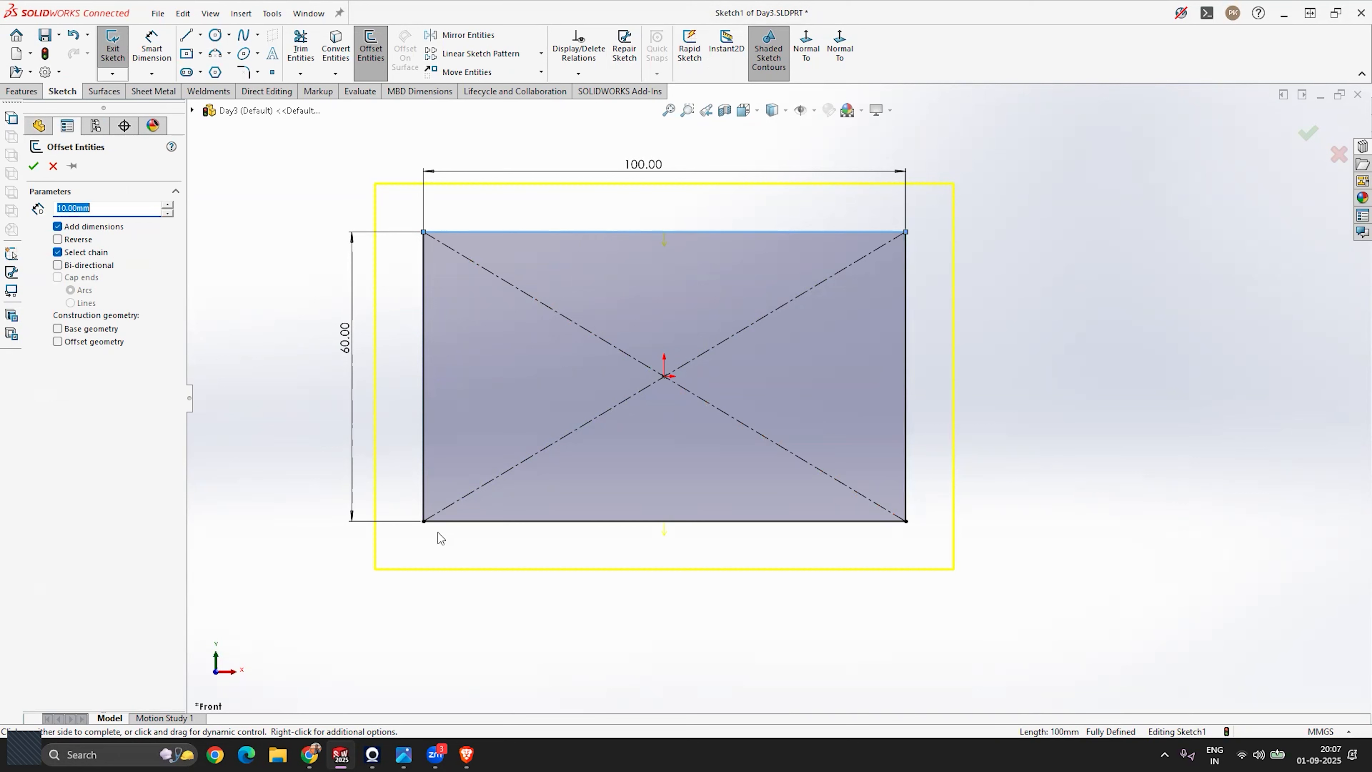
{"action": "left_click", "coordinate": [58, 240]}
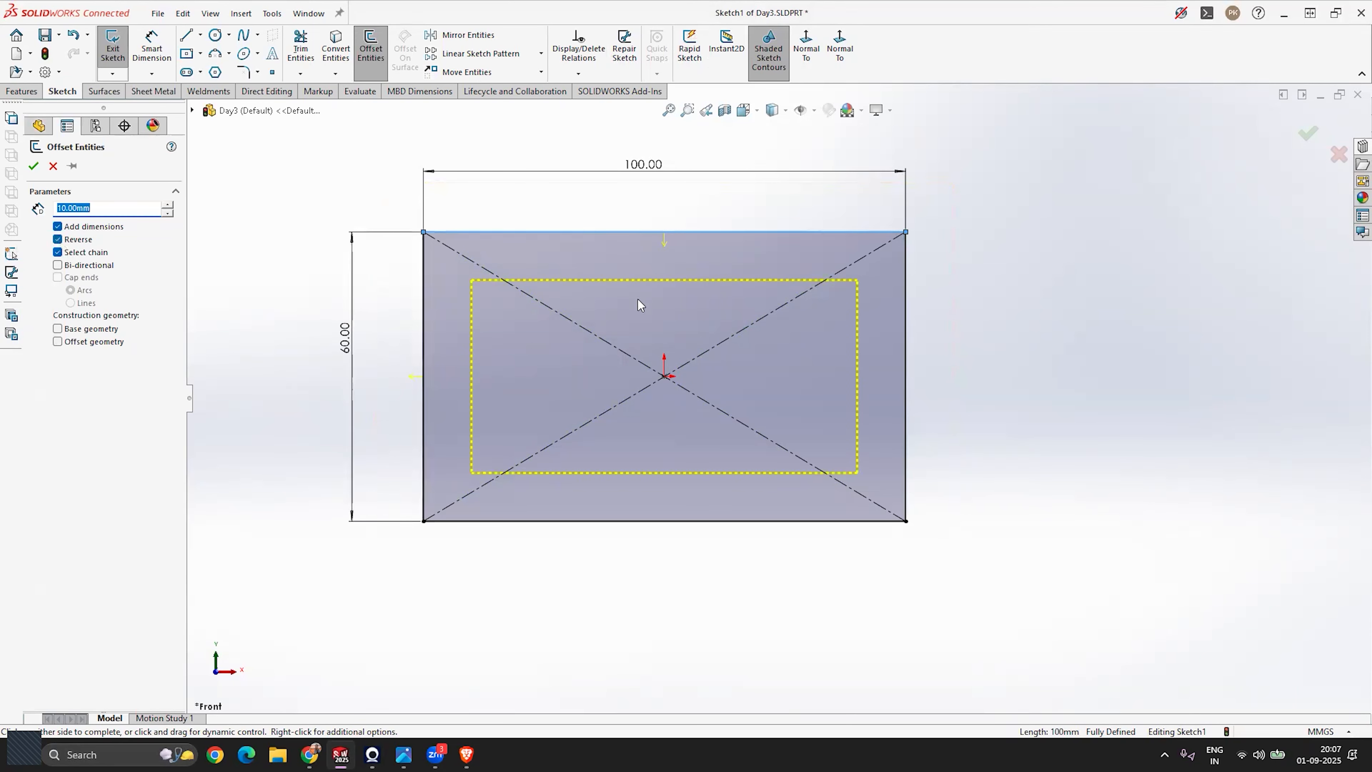
{"action": "left_click", "coordinate": [84, 209]}
{"action": "double_click", "coordinate": [61, 208]}
{"action": "left_click", "coordinate": [33, 165]}
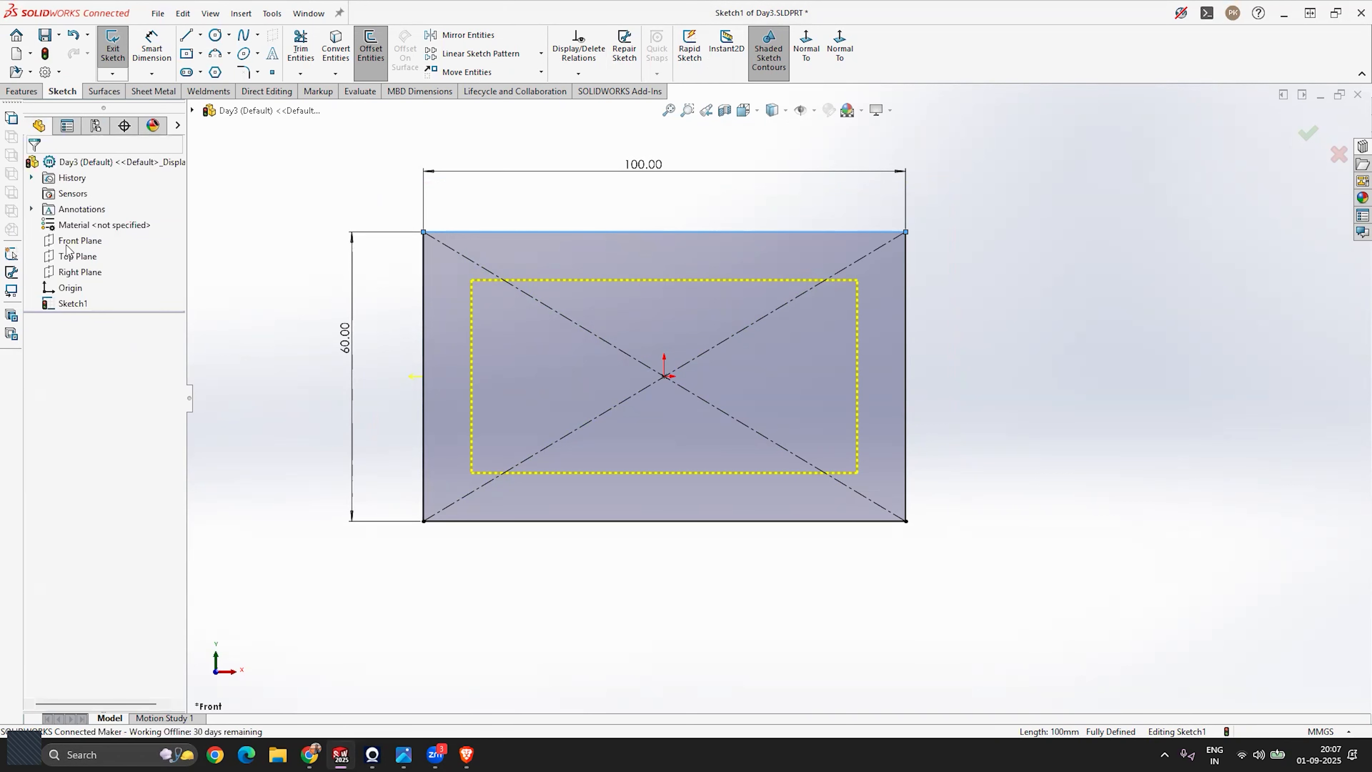
{"action": "scroll", "coordinate": [670, 249], "scroll_direction": "down", "scroll_amount": 3}
{"action": "left_click_drag", "start_coordinate": [653, 303], "coordinate": [648, 253]}
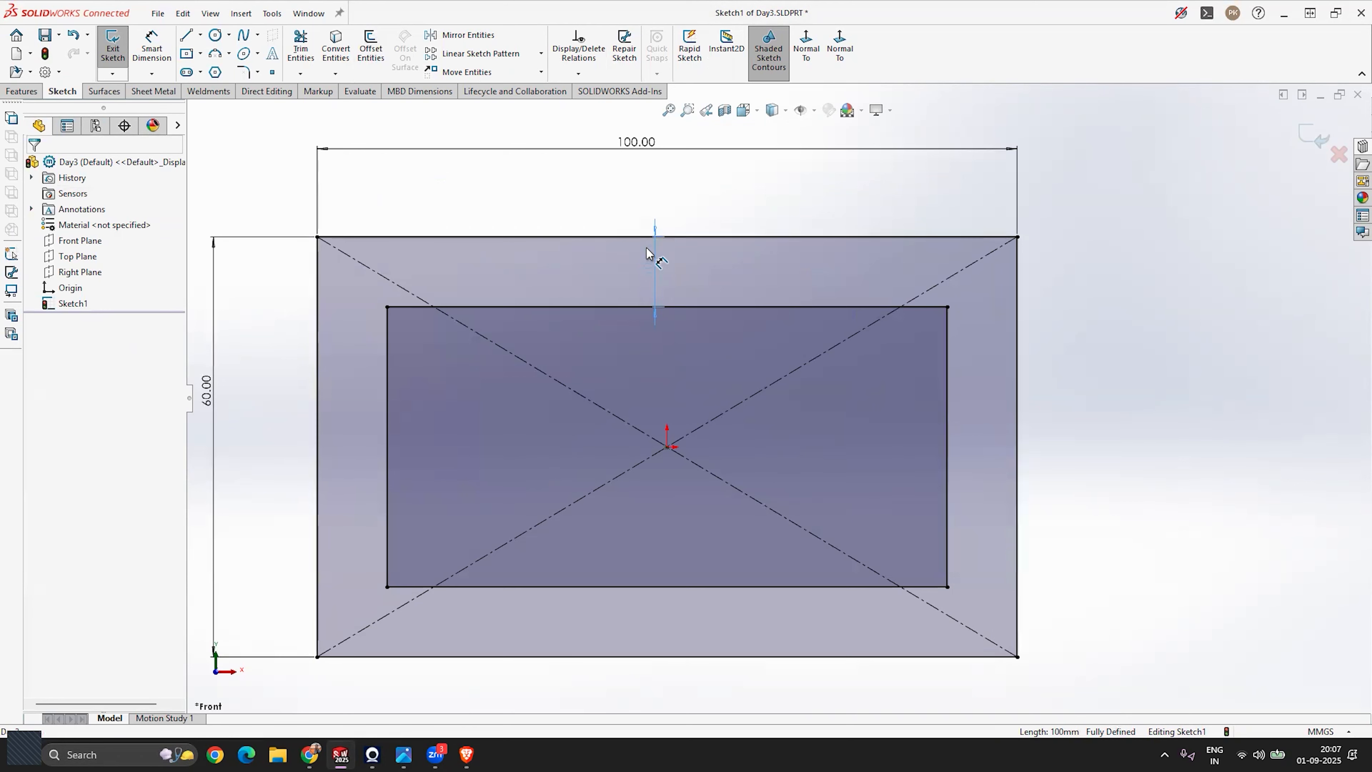
{"action": "left_click", "coordinate": [1071, 297]}
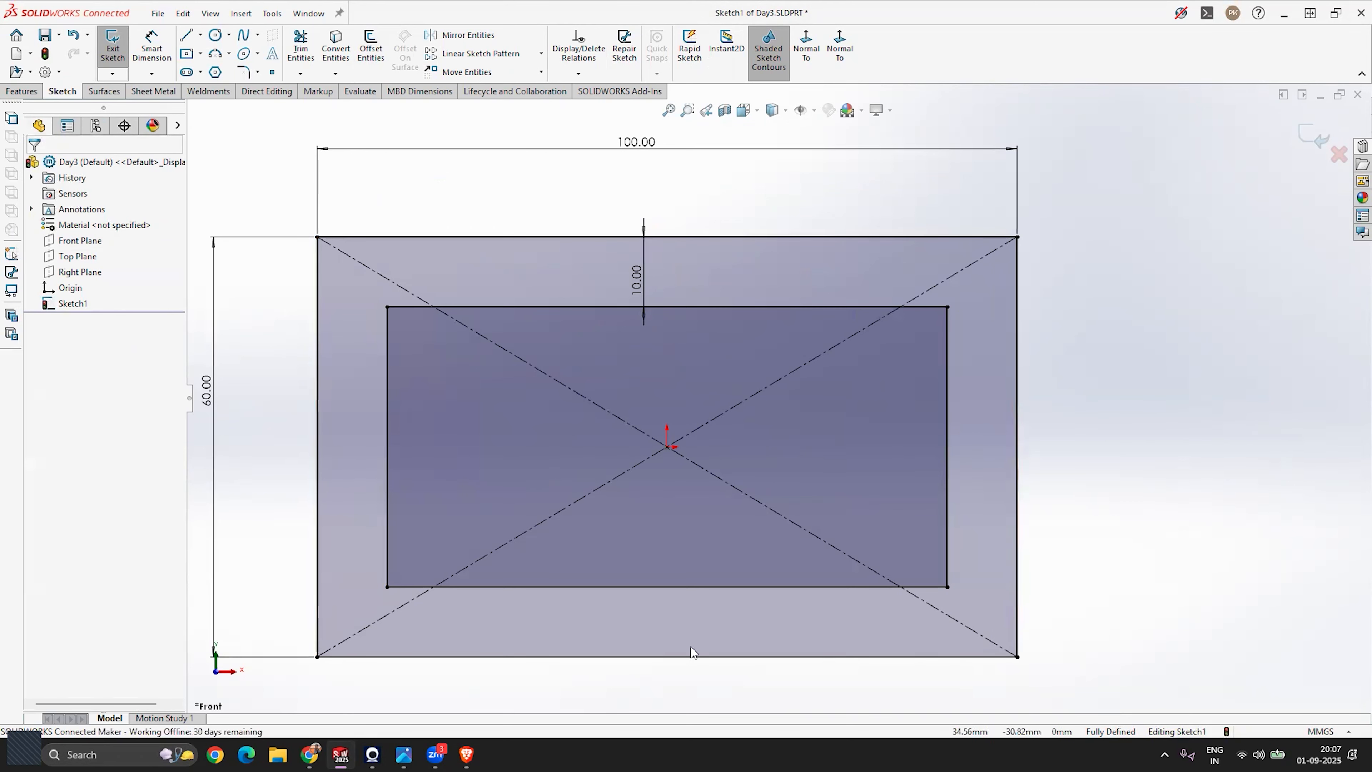
Convert all four lines of the inner offset rectangle to construction geometry.
{"action": "scroll", "coordinate": [674, 388], "scroll_direction": "up", "scroll_amount": 1}
{"action": "scroll", "coordinate": [673, 388], "scroll_direction": "up", "scroll_amount": 2}
{"action": "scroll", "coordinate": [660, 473], "scroll_direction": "down", "scroll_amount": 2}
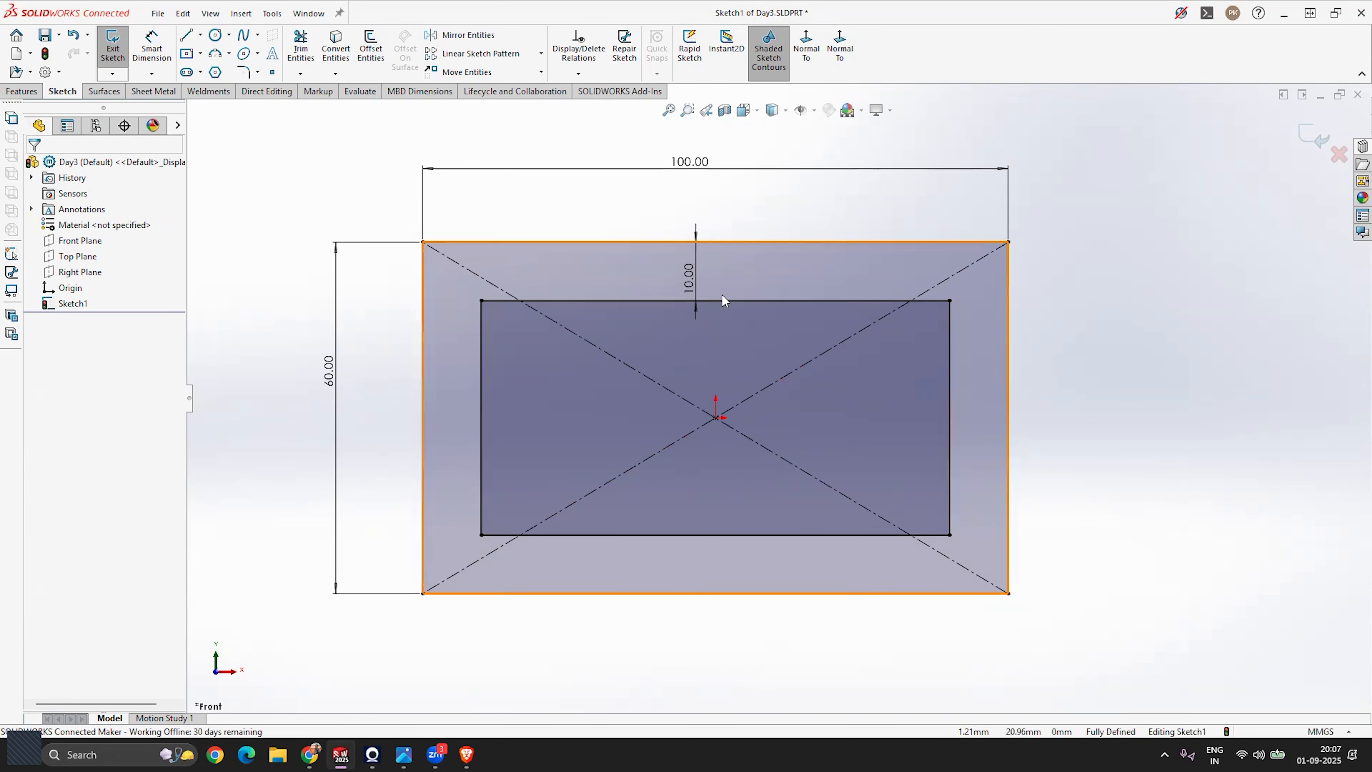
{"action": "left_click", "coordinate": [602, 300]}
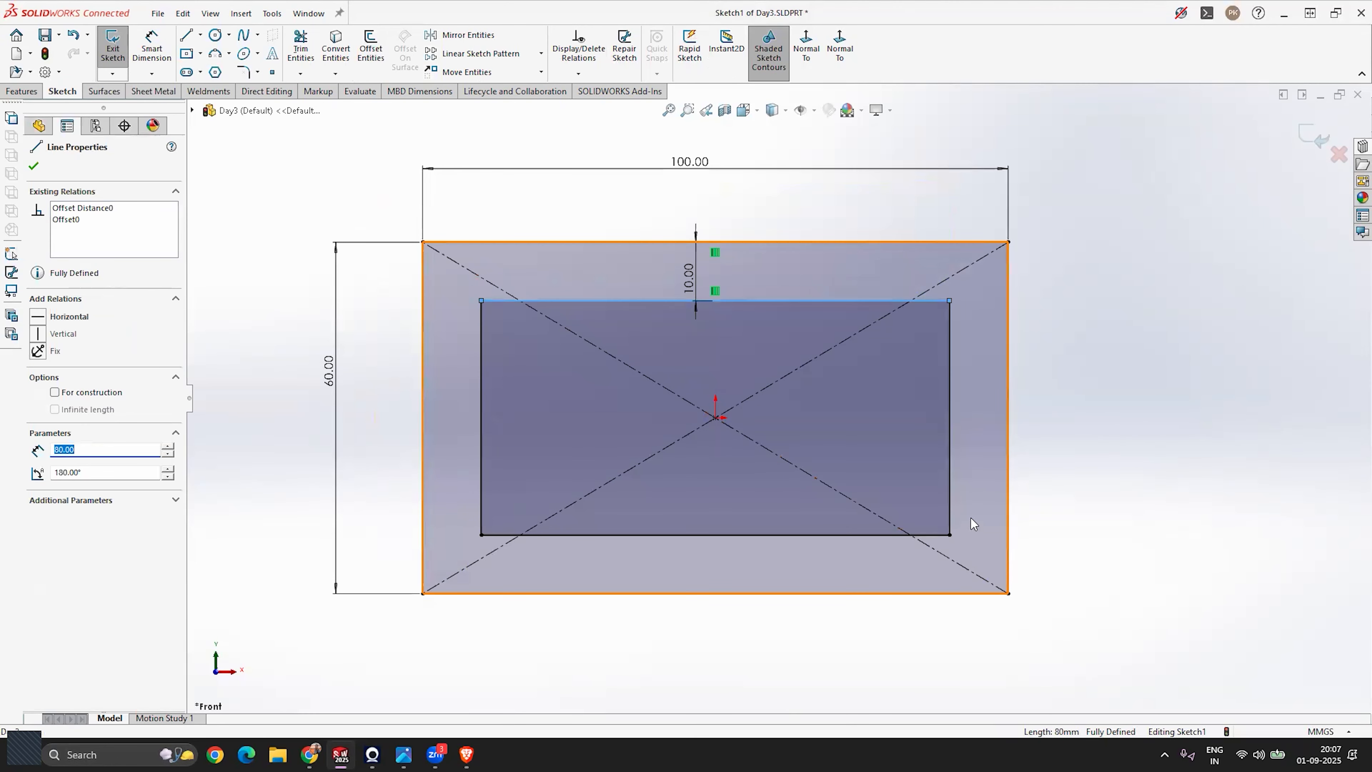
{"action": "key", "text": "Escape"}
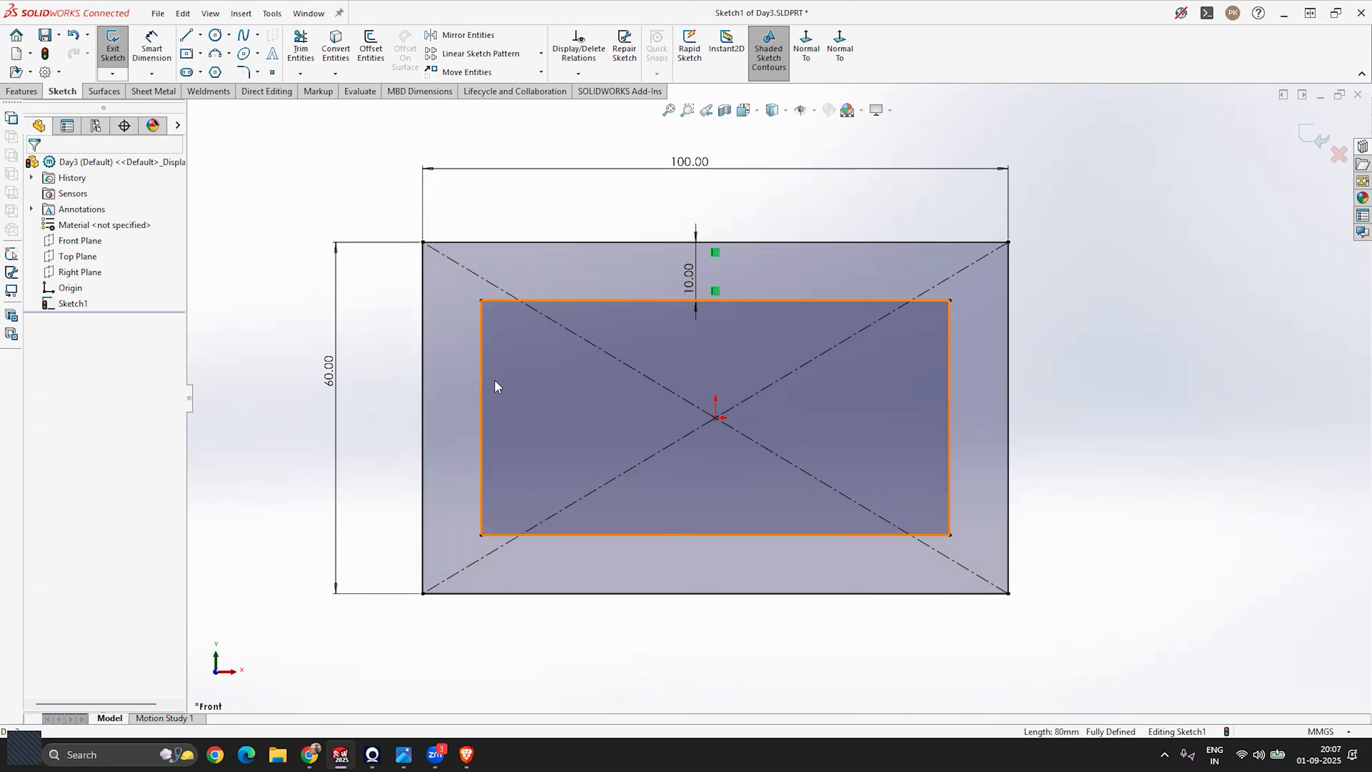
{"action": "left_click", "coordinate": [603, 301]}
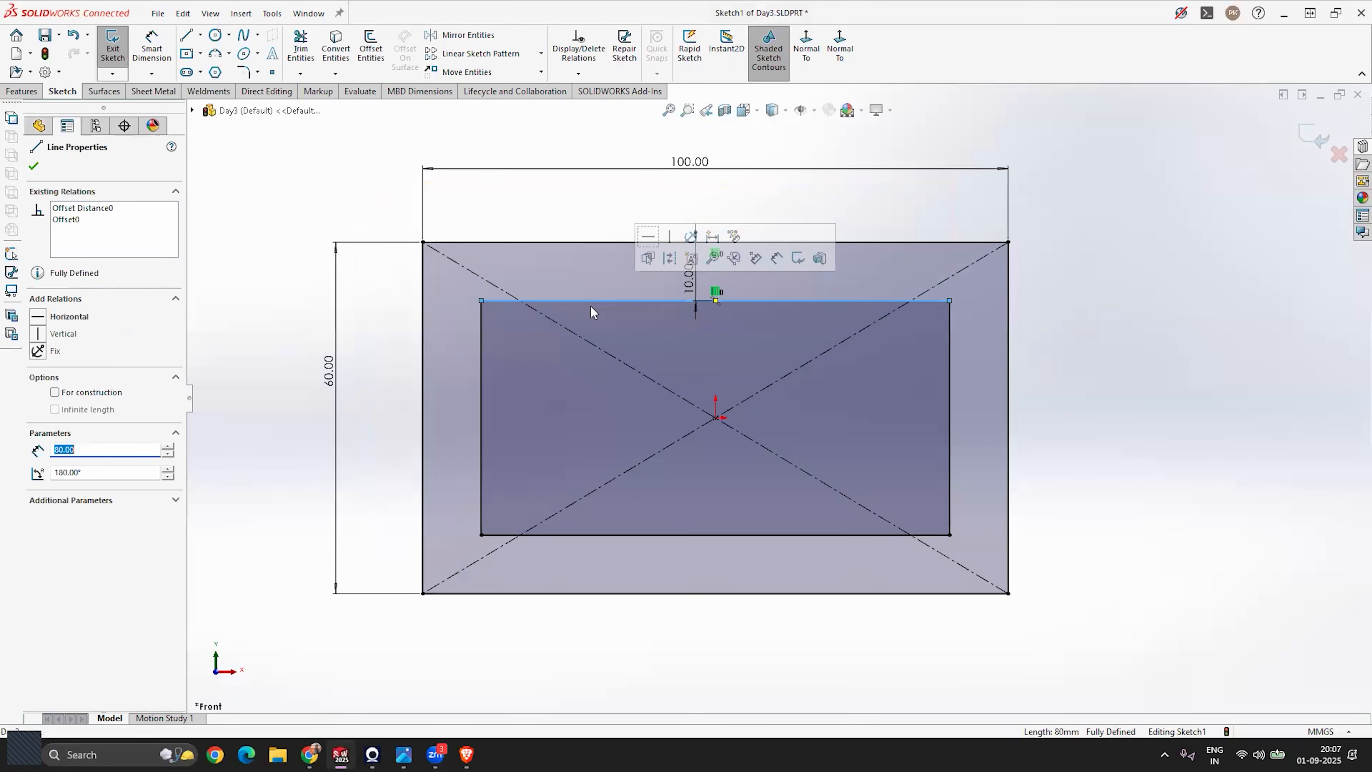
{"action": "left_click", "coordinate": [482, 373], "text": "ctrl"}
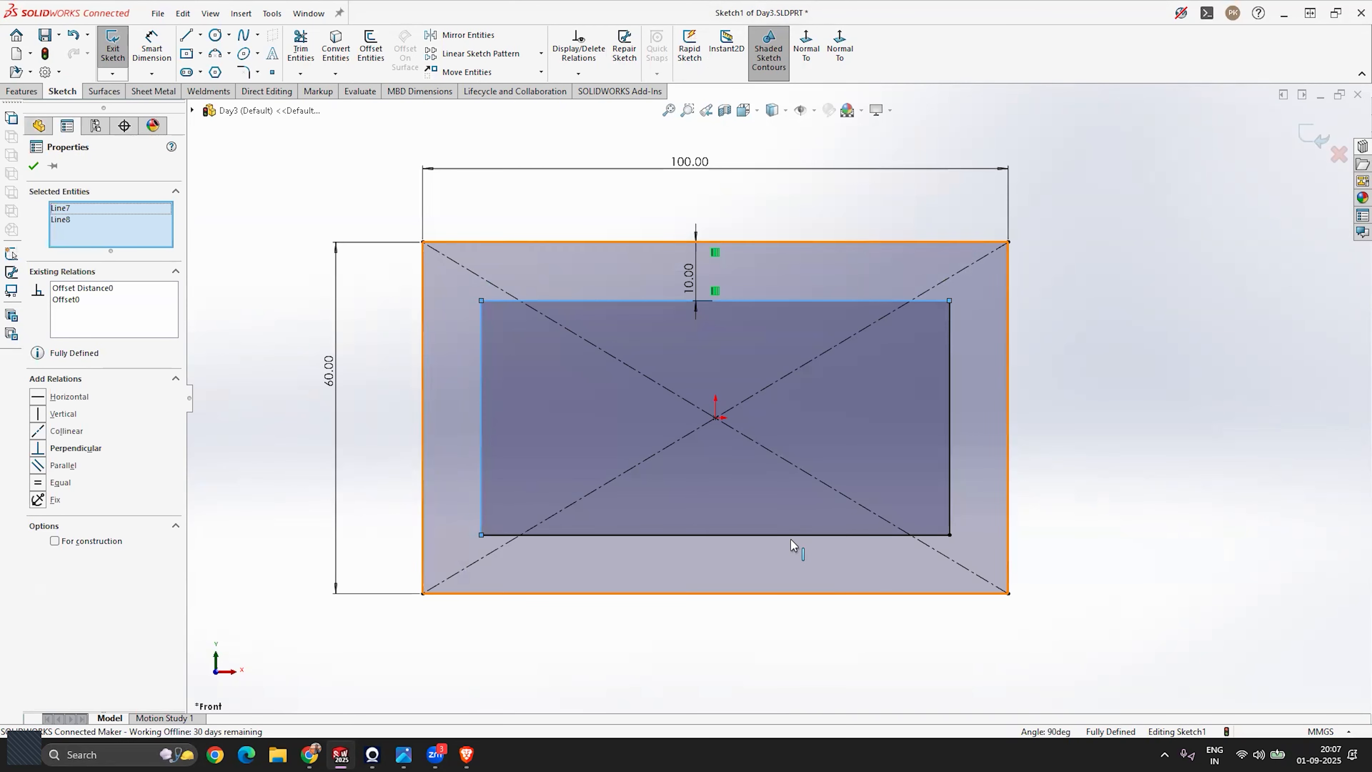
{"action": "left_click", "coordinate": [810, 535], "text": "ctrl"}
{"action": "left_click", "coordinate": [950, 511], "text": "ctrl"}
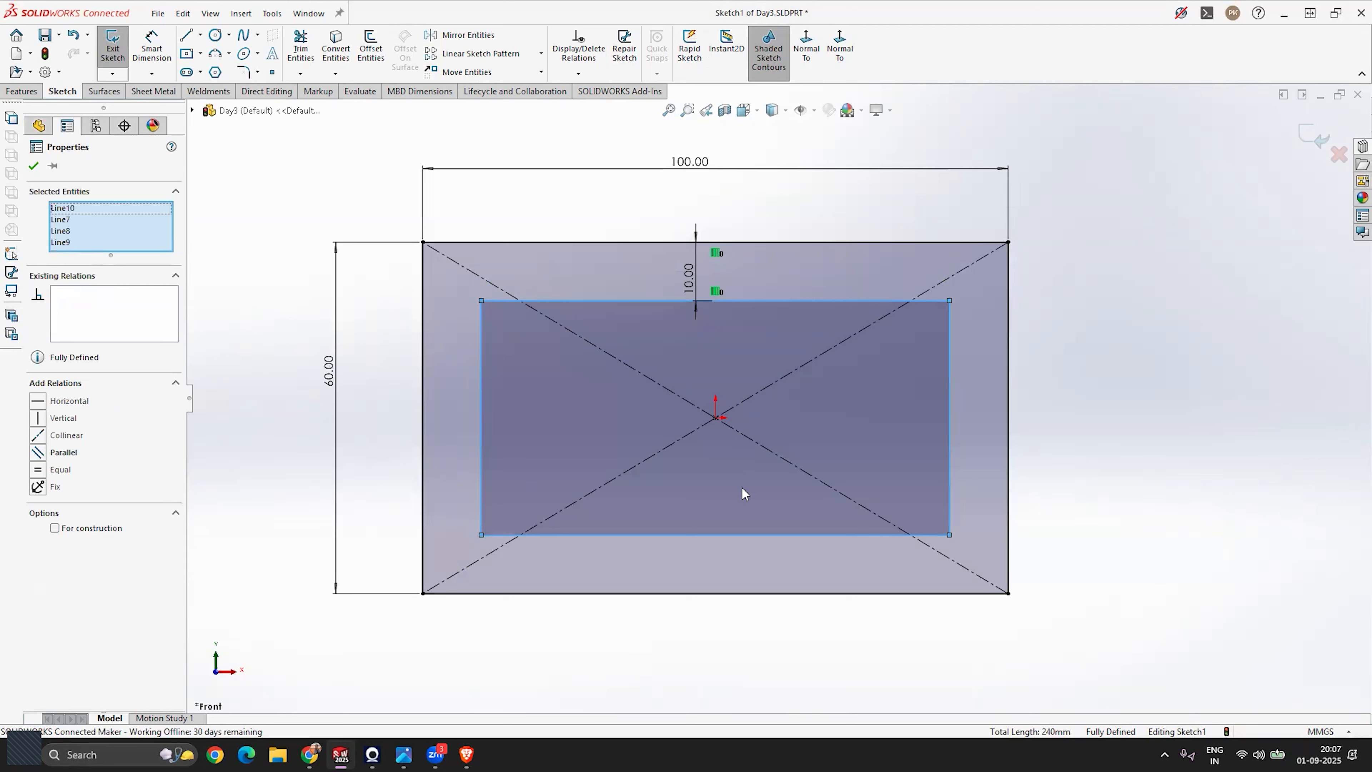
{"action": "left_click", "coordinate": [55, 528]}
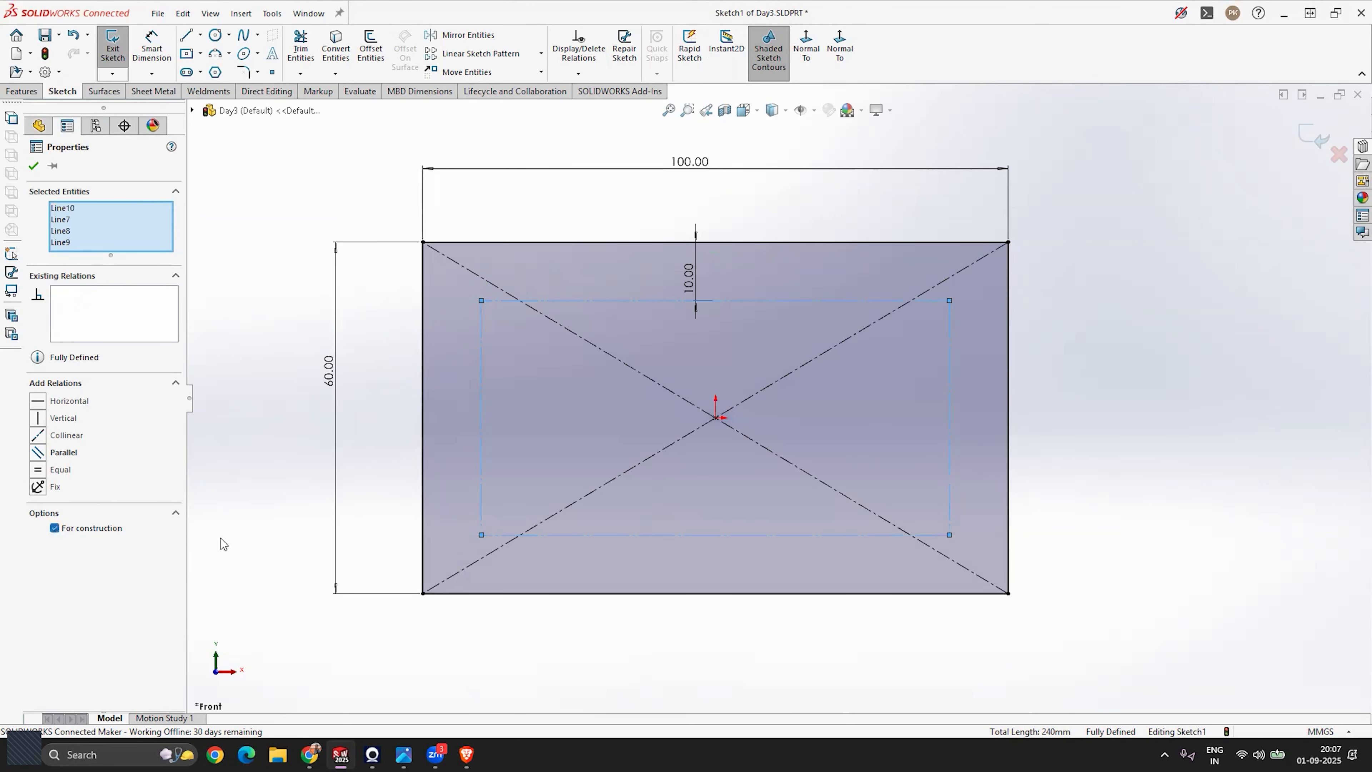
{"action": "left_click", "coordinate": [224, 543]}
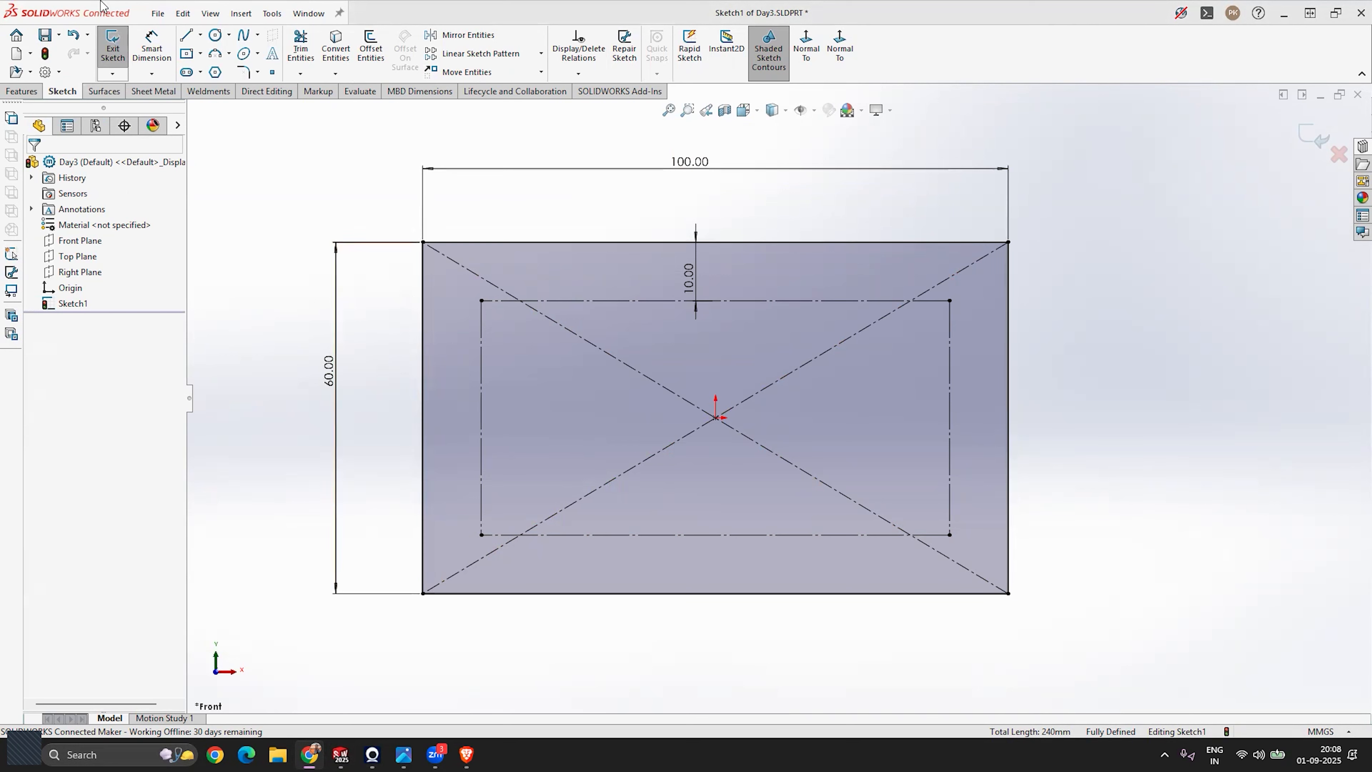
Sketch four circles centered on the construction rectangle's corners, with radii of about 3.7 mm for the upper two and about 5.7 and 6.5 mm for the lower two.
{"action": "left_click", "coordinate": [215, 35]}
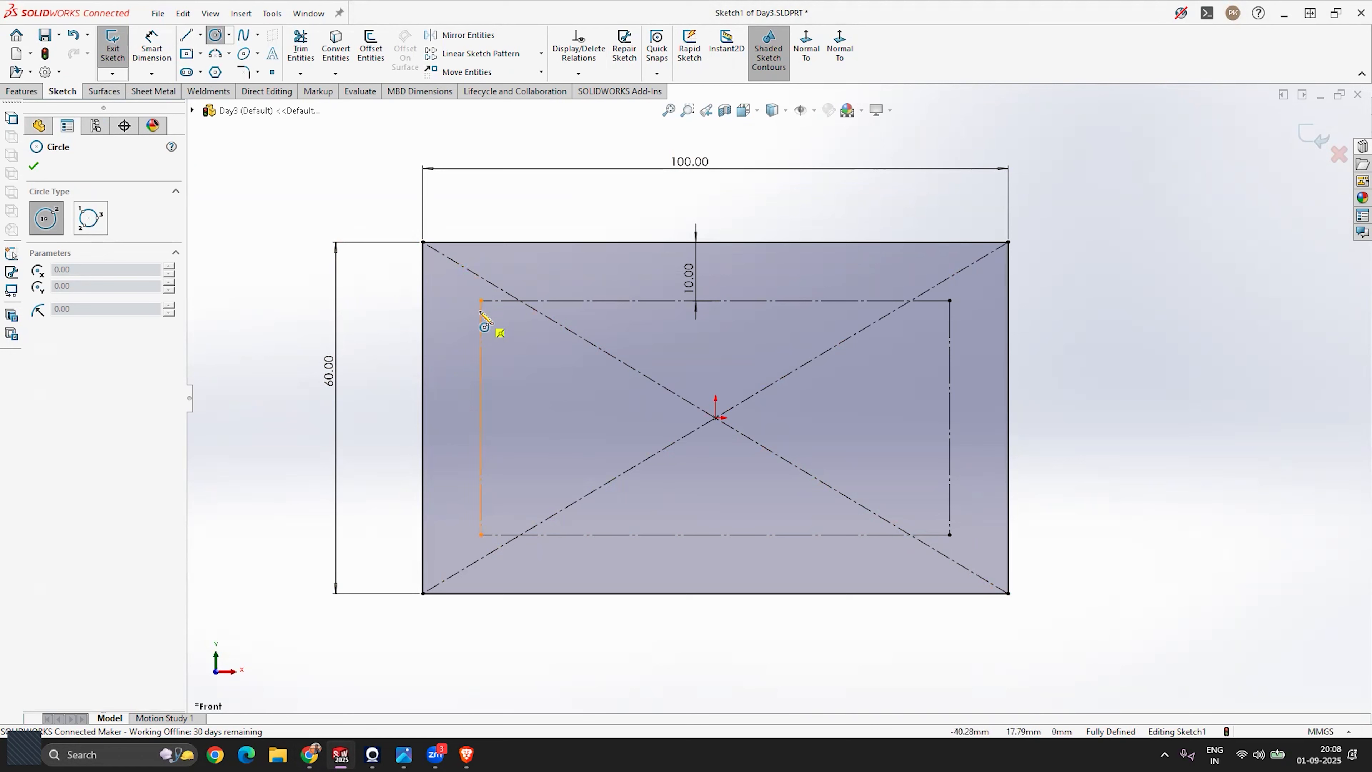
{"action": "left_click", "coordinate": [481, 301]}
{"action": "left_click", "coordinate": [466, 316]}
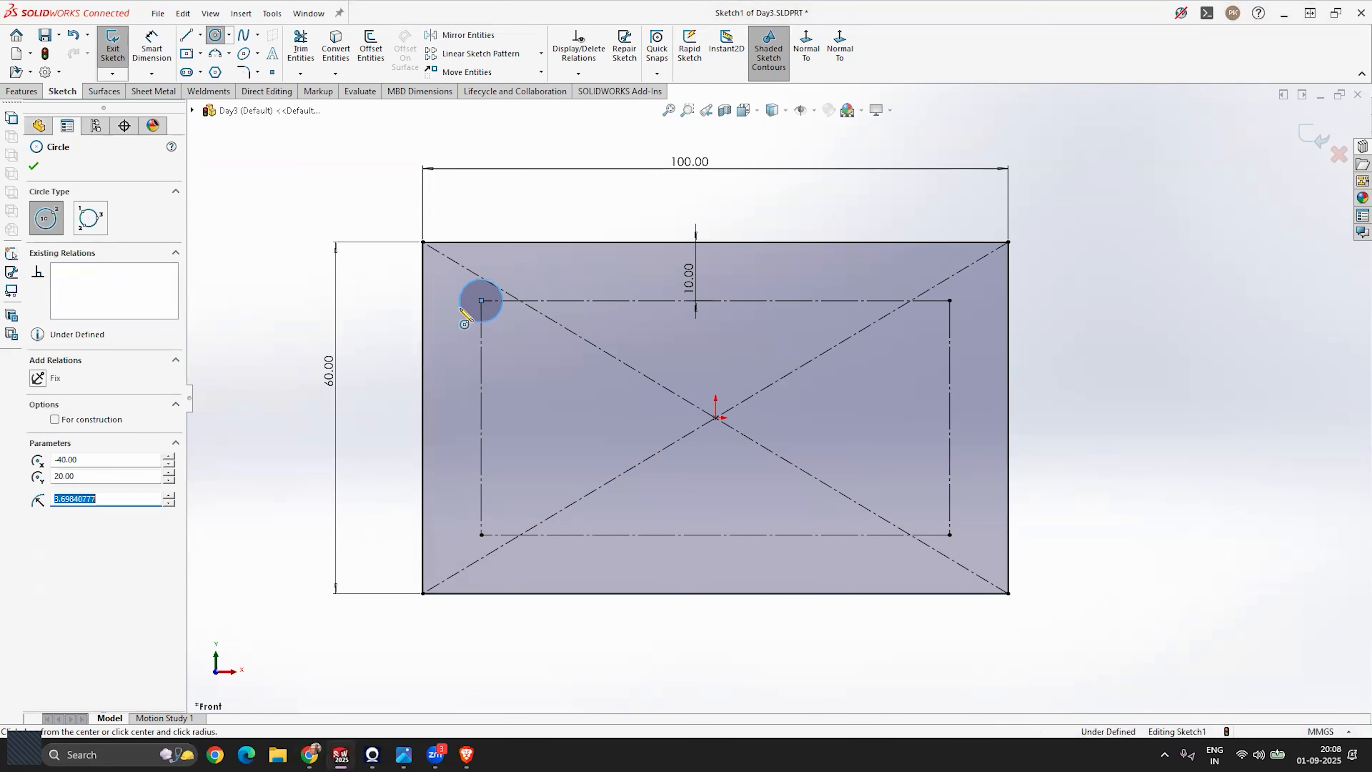
{"action": "left_click", "coordinate": [949, 300]}
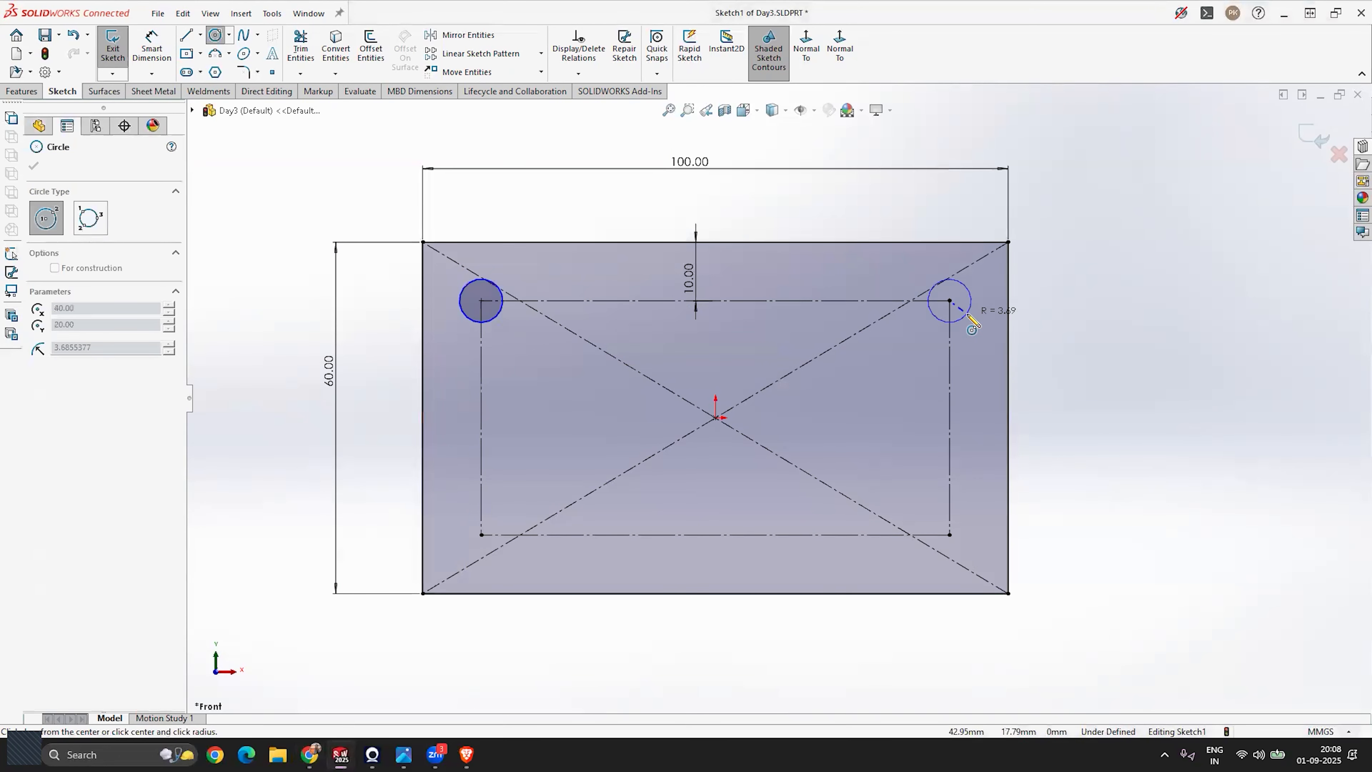
{"action": "left_click", "coordinate": [965, 316]}
{"action": "left_click", "coordinate": [949, 535]}
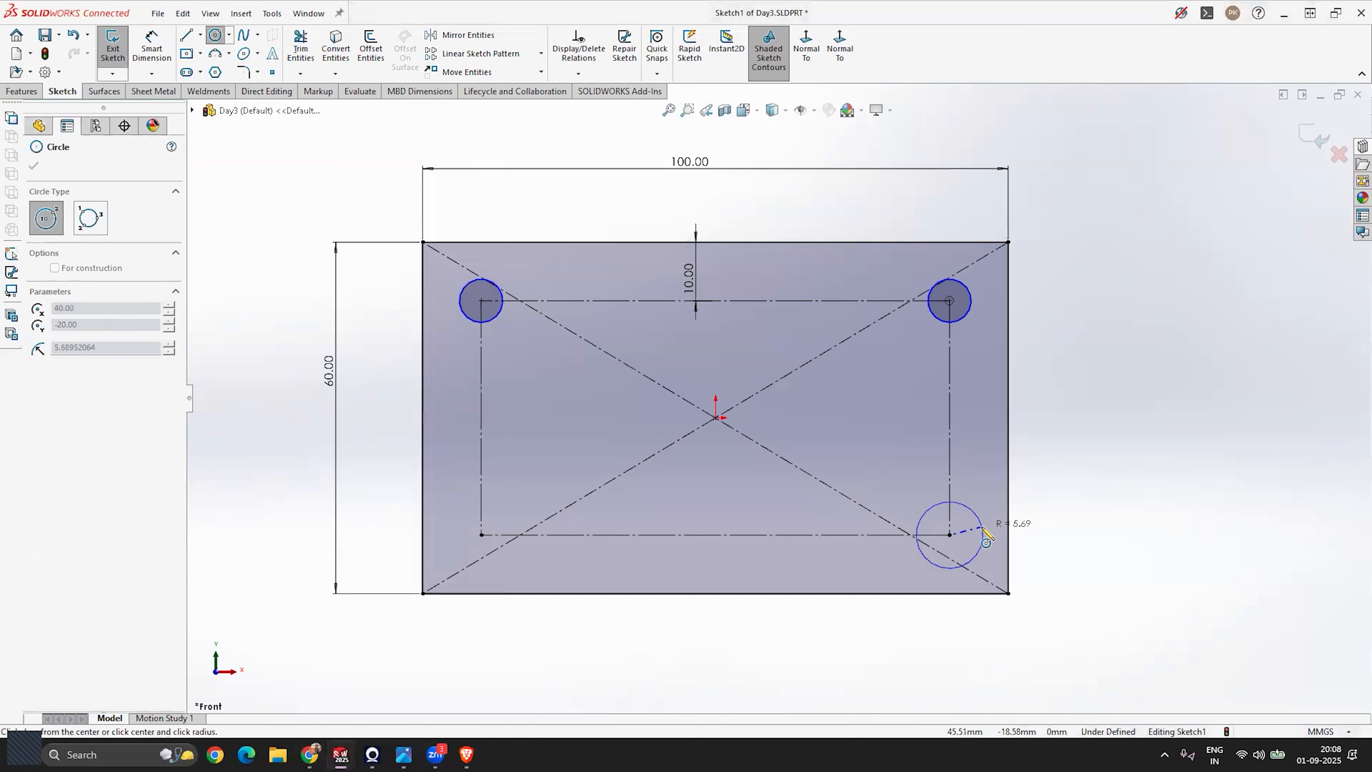
{"action": "left_click", "coordinate": [973, 558]}
{"action": "left_click", "coordinate": [513, 565]}
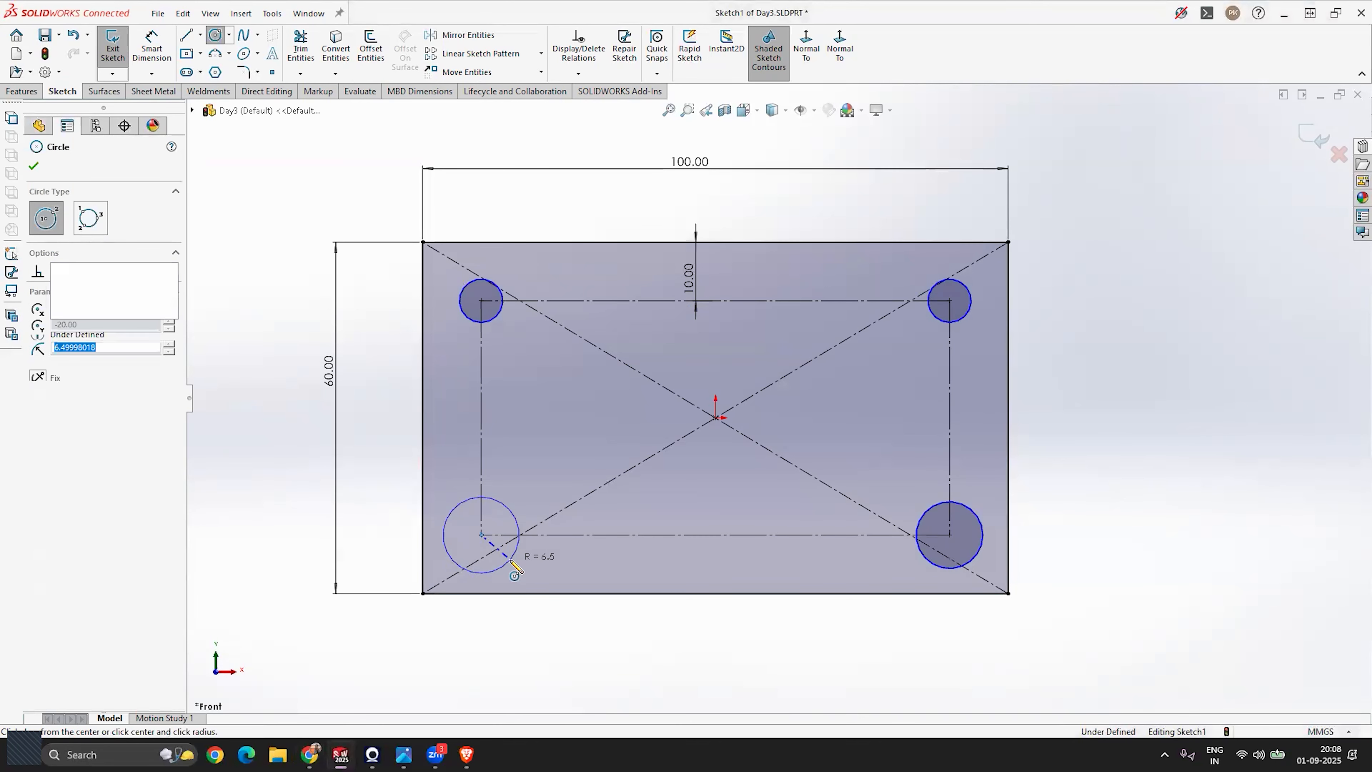
{"action": "key", "text": "Escape"}
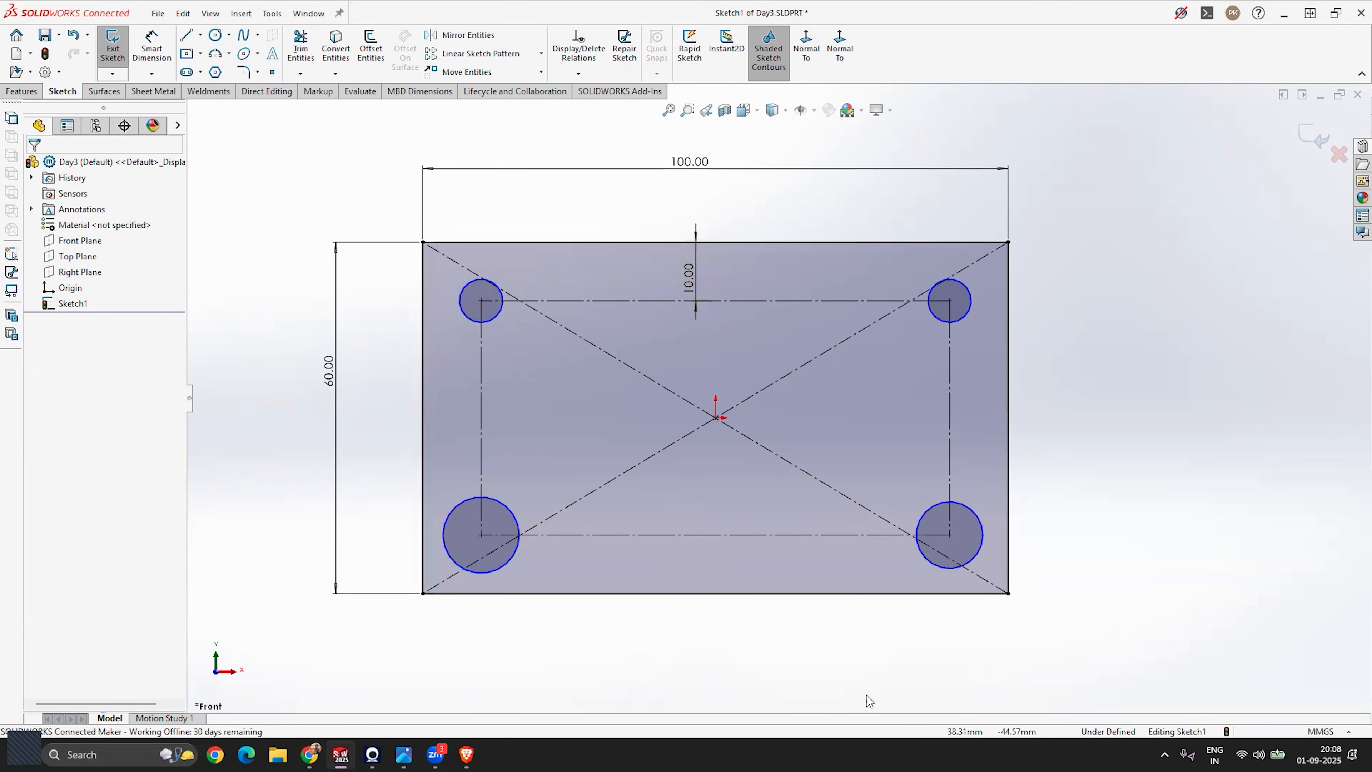
Apply an Equal relation to all four corner circles.
{"action": "left_click", "coordinate": [513, 561]}
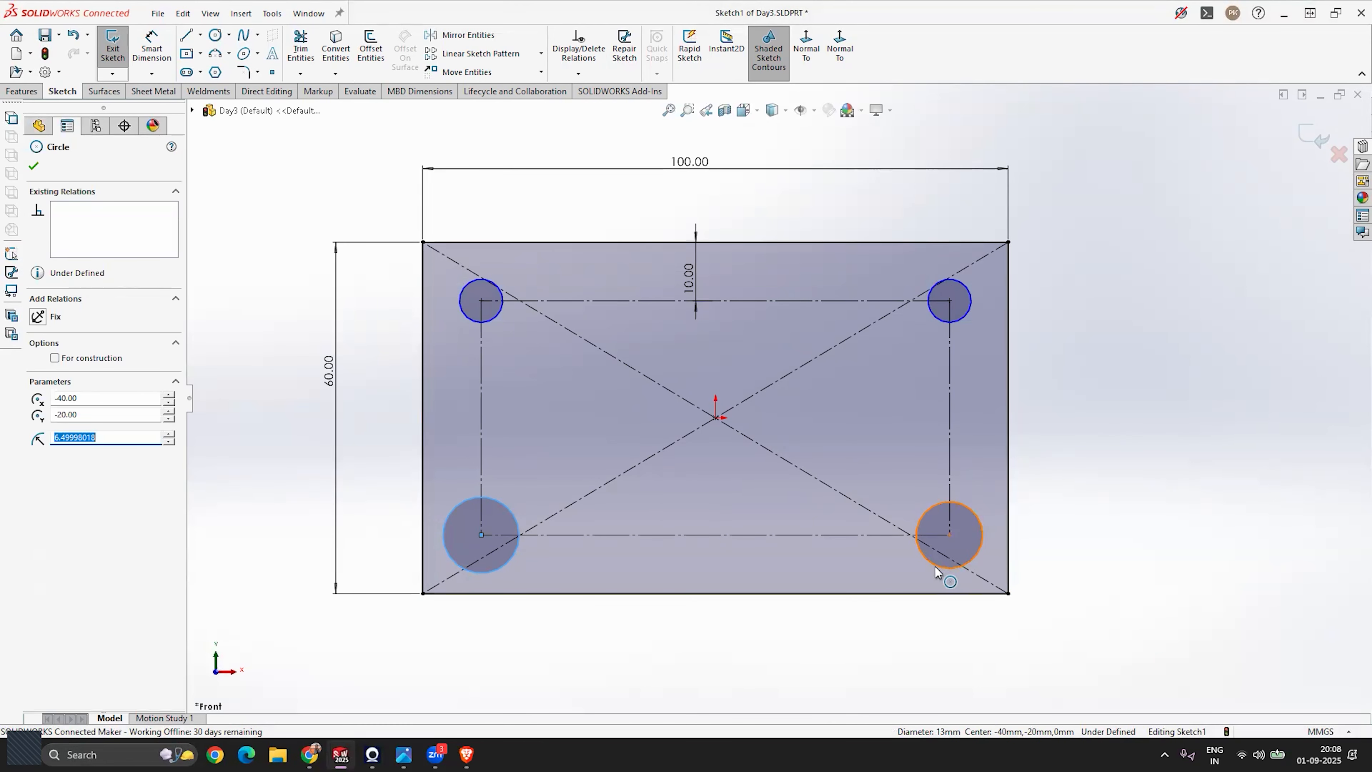
{"action": "left_click", "coordinate": [945, 569], "text": "ctrl"}
{"action": "left_click", "coordinate": [933, 316], "text": "ctrl"}
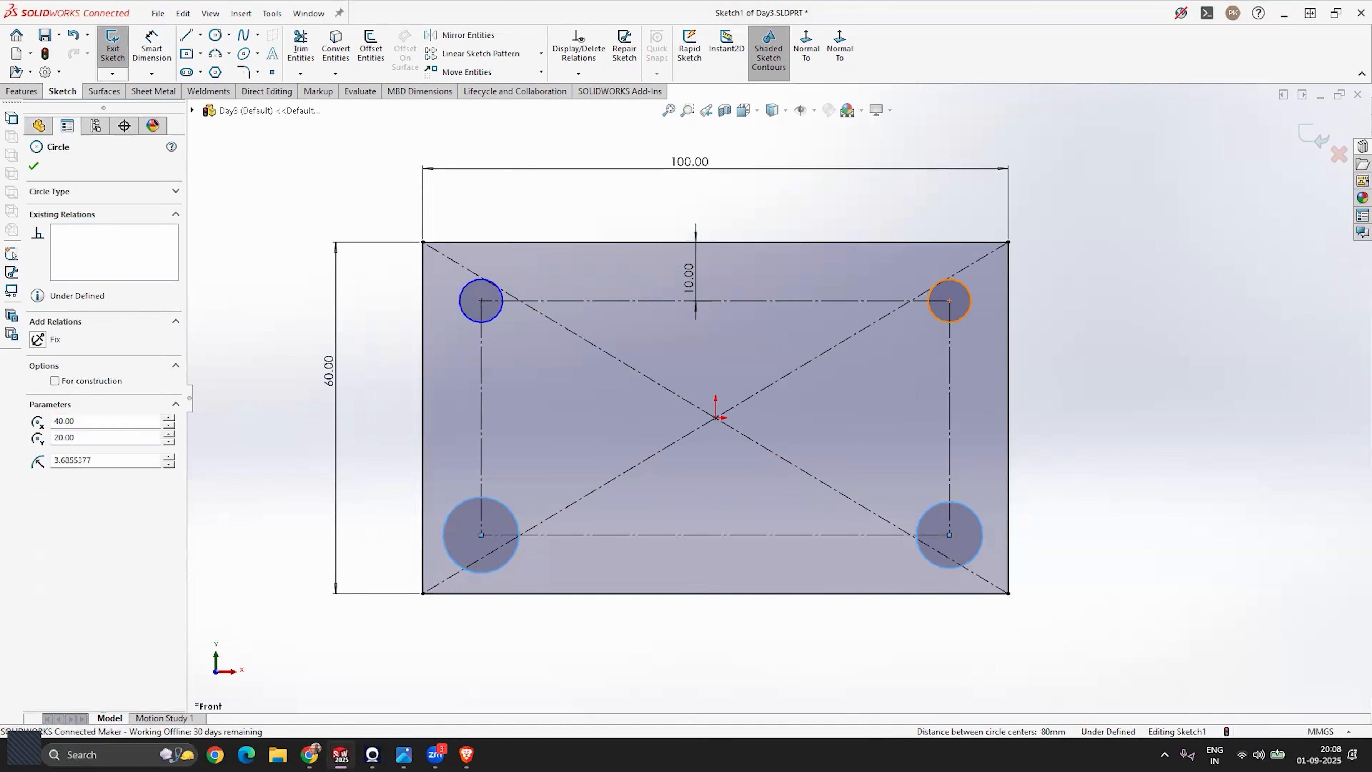
{"action": "left_click", "coordinate": [490, 324], "text": "ctrl"}
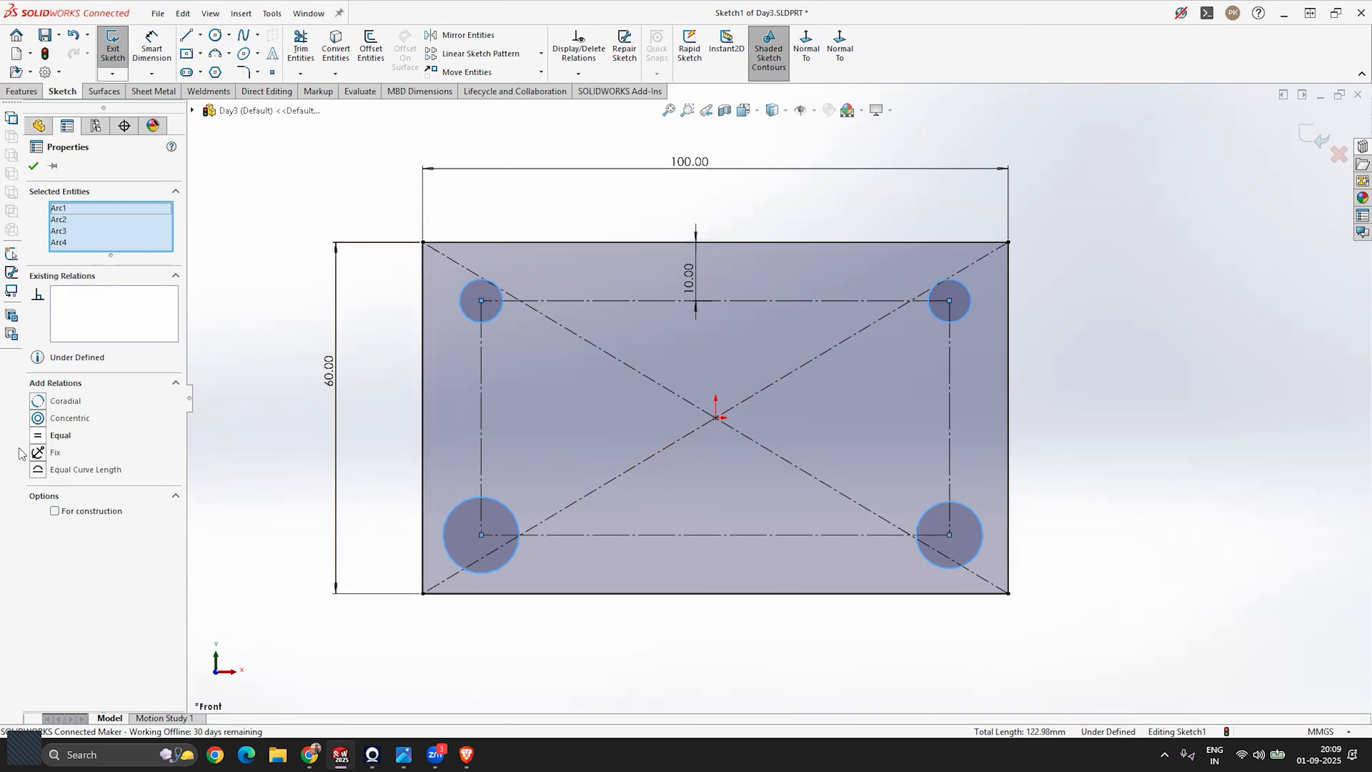
{"action": "left_click", "coordinate": [39, 435]}
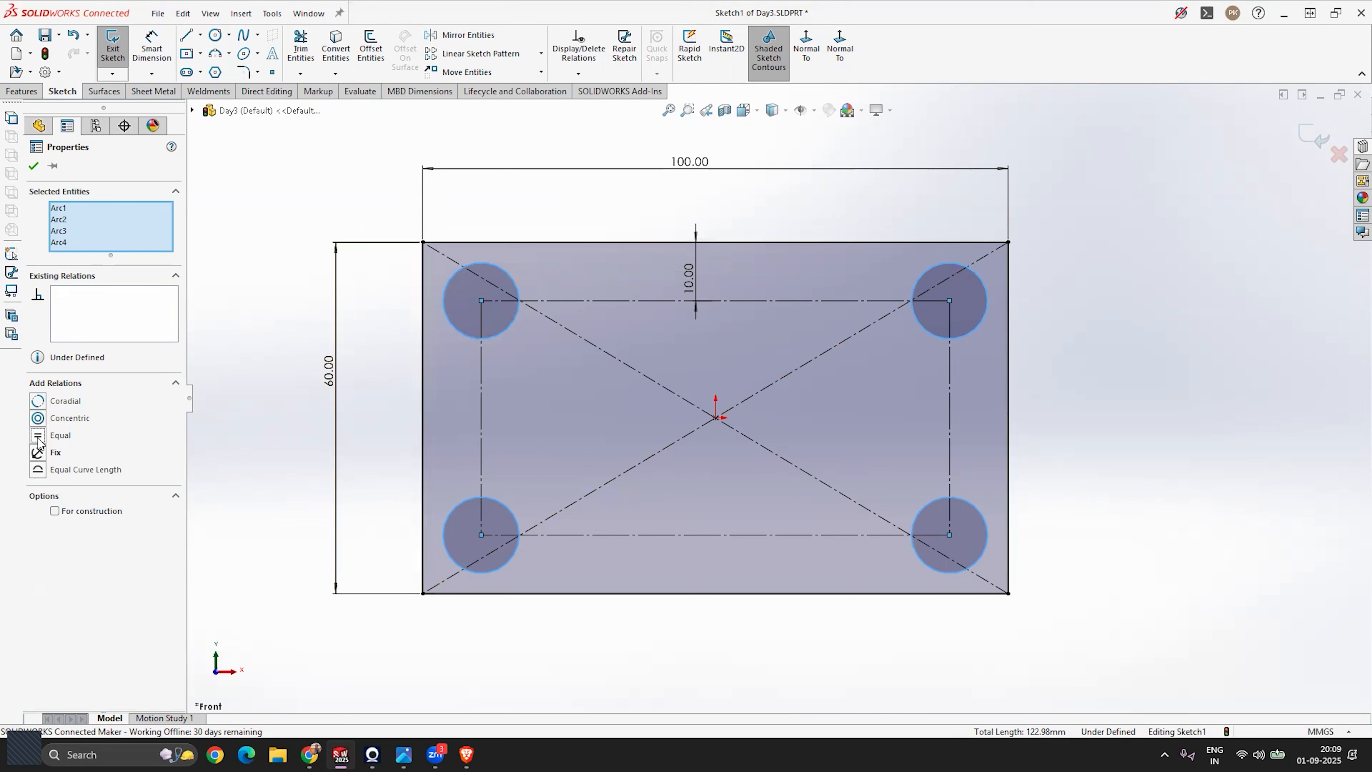
{"action": "left_click", "coordinate": [33, 166]}
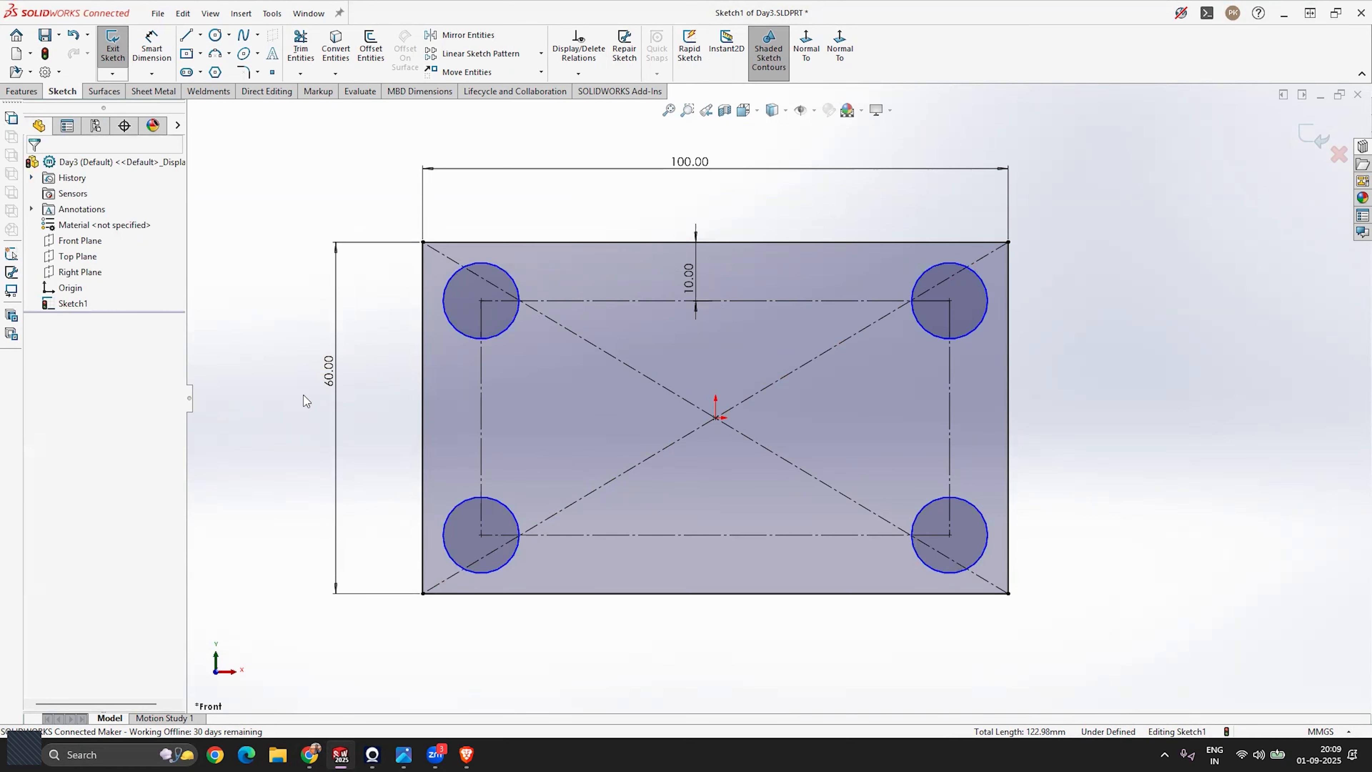
Dimension the upper-left circle with a diameter of 10 mm.
{"action": "scroll", "coordinate": [835, 397], "scroll_direction": "down", "scroll_amount": 2}
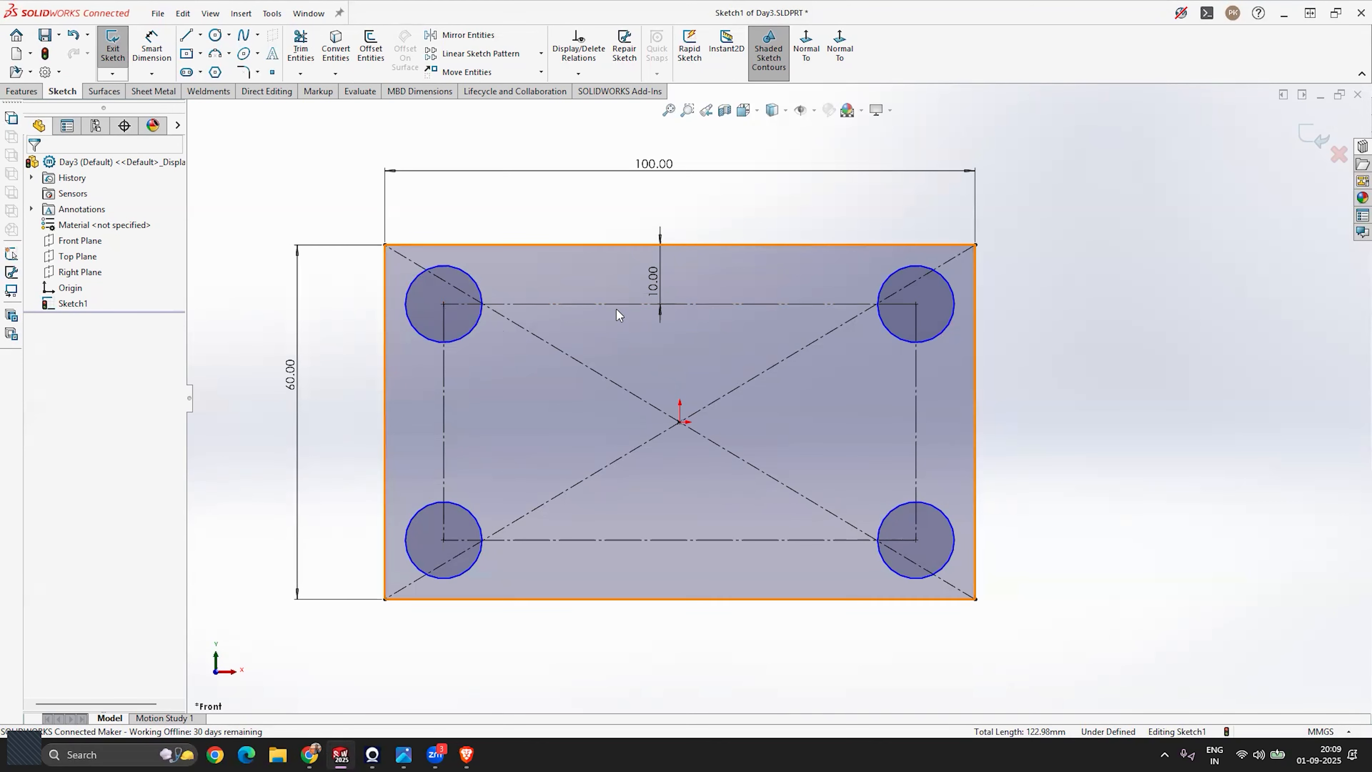
{"action": "scroll", "coordinate": [723, 309], "scroll_direction": "down", "scroll_amount": 1}
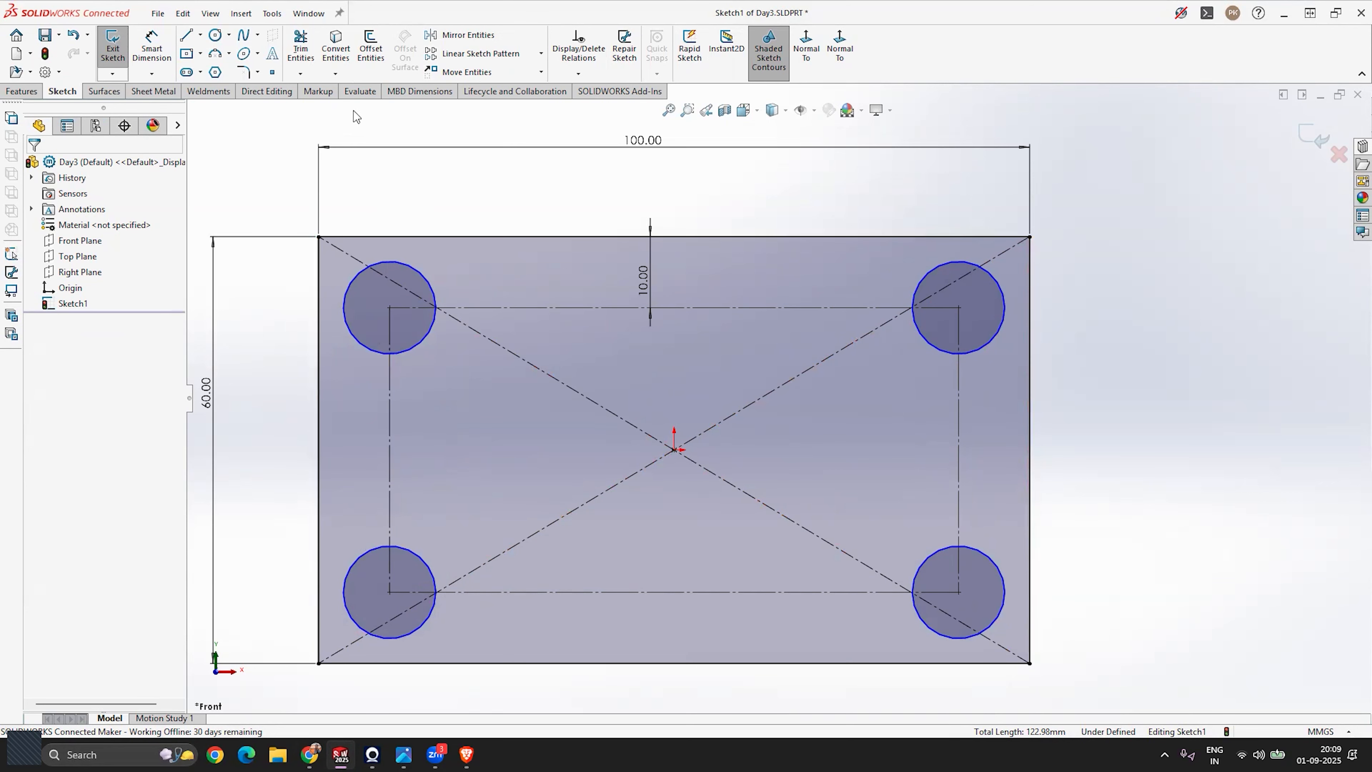
{"action": "left_click", "coordinate": [151, 48]}
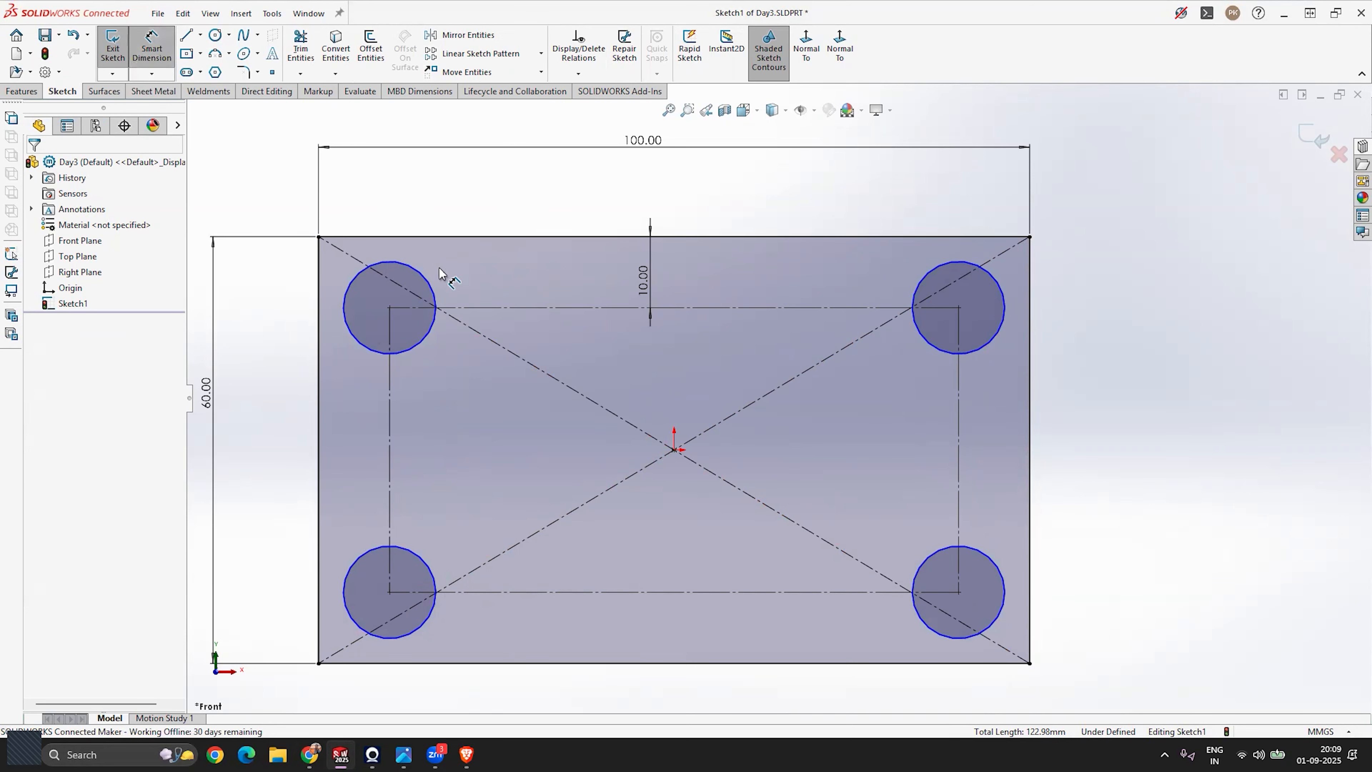
{"action": "left_click", "coordinate": [431, 285]}
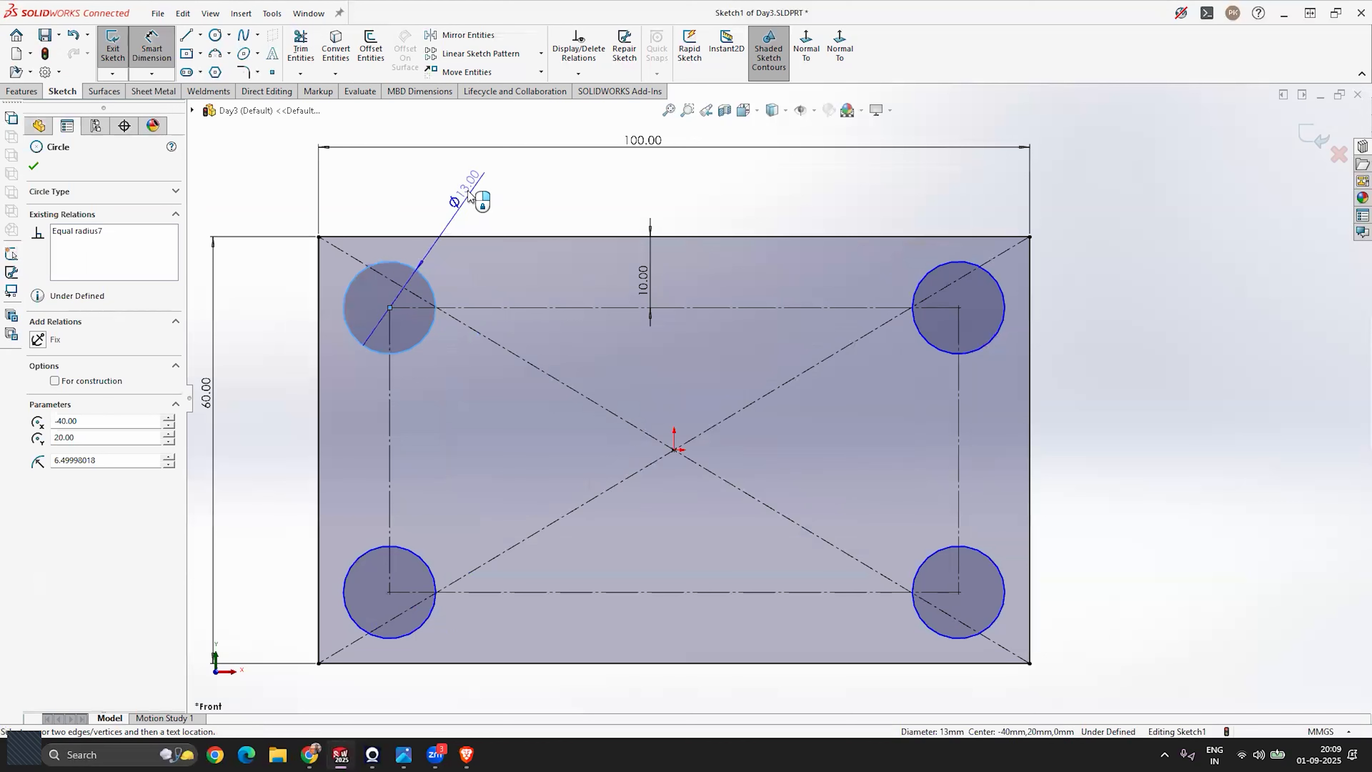
{"action": "left_click", "coordinate": [477, 206]}
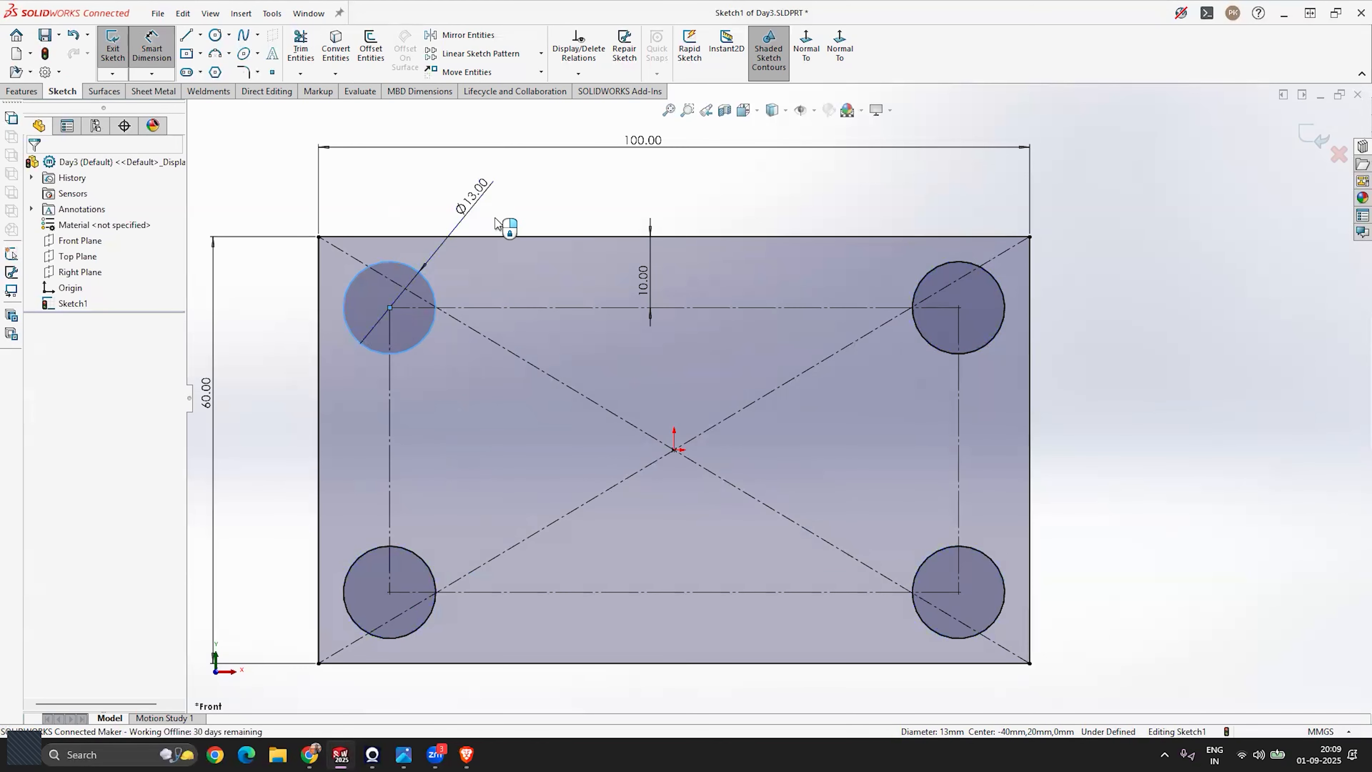
{"action": "type", "text": "10"}
{"action": "key", "text": "Return"}
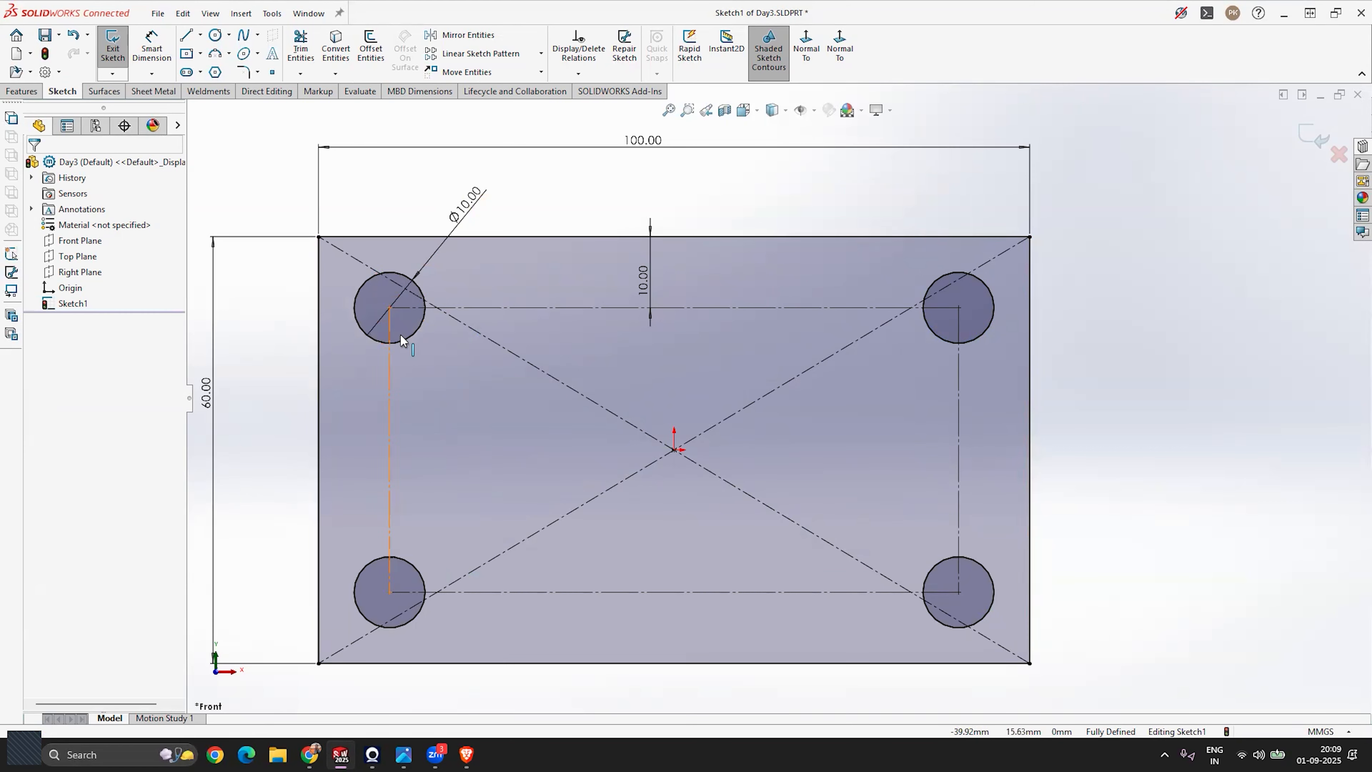
Exit the plate sketch, keeping its changes, and clear the selection.
{"action": "scroll", "coordinate": [661, 354], "scroll_direction": "up", "scroll_amount": 3}
{"action": "scroll", "coordinate": [913, 424], "scroll_direction": "down", "scroll_amount": 2}
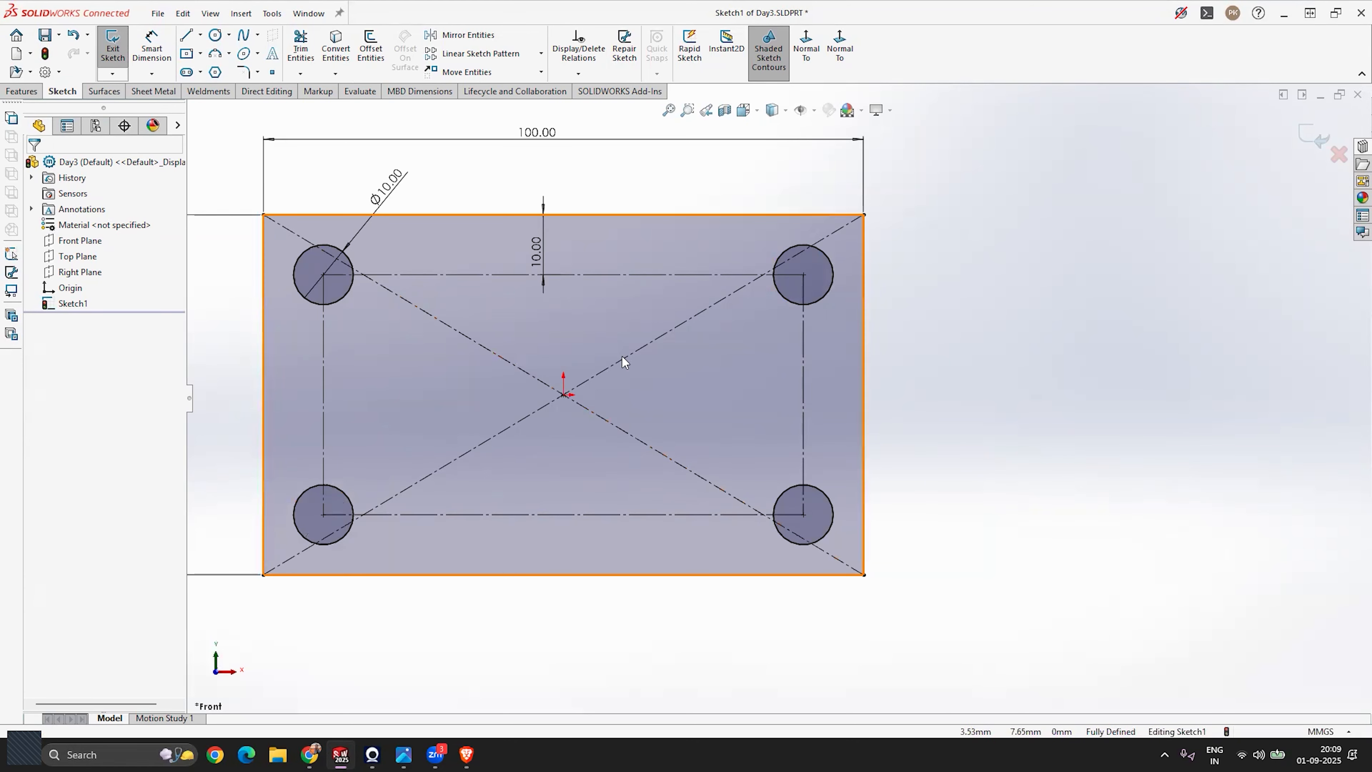
{"action": "left_click", "coordinate": [1302, 135]}
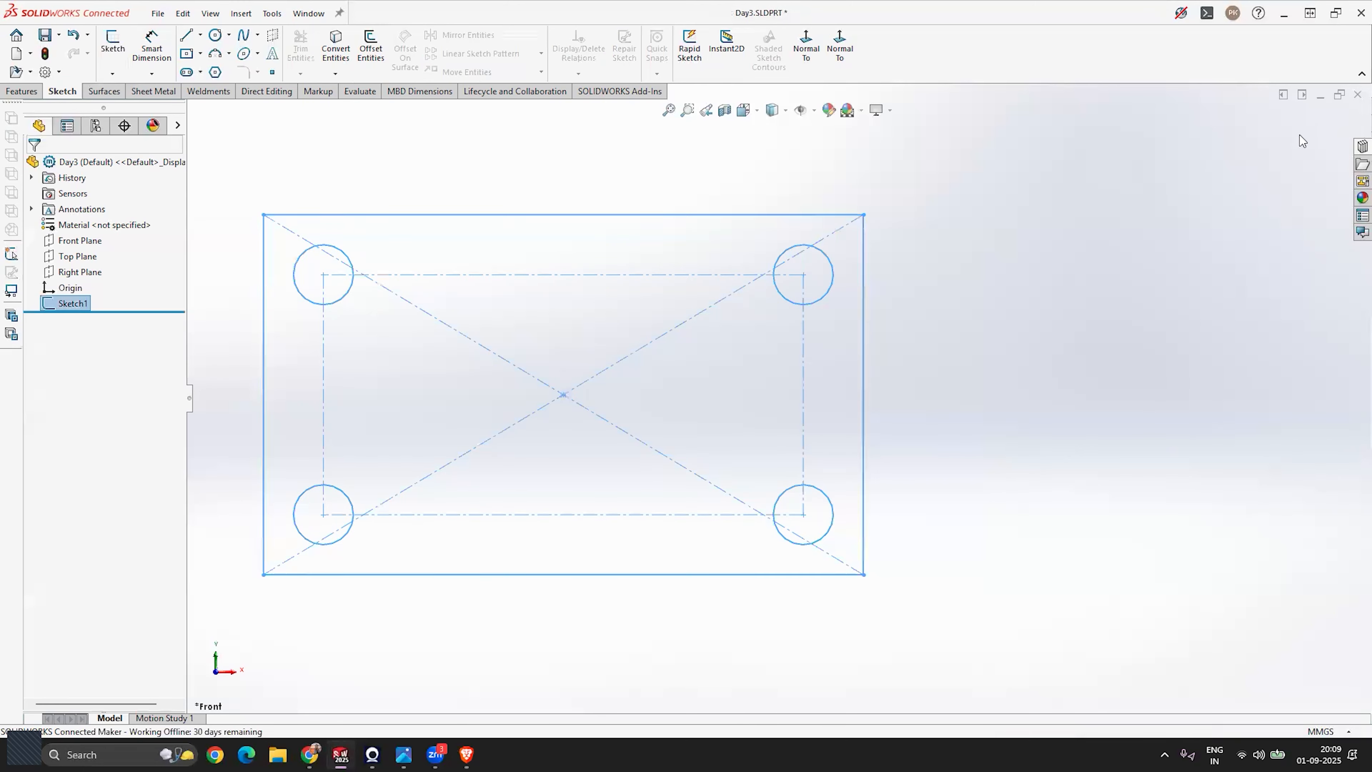
{"action": "left_click", "coordinate": [1168, 258]}
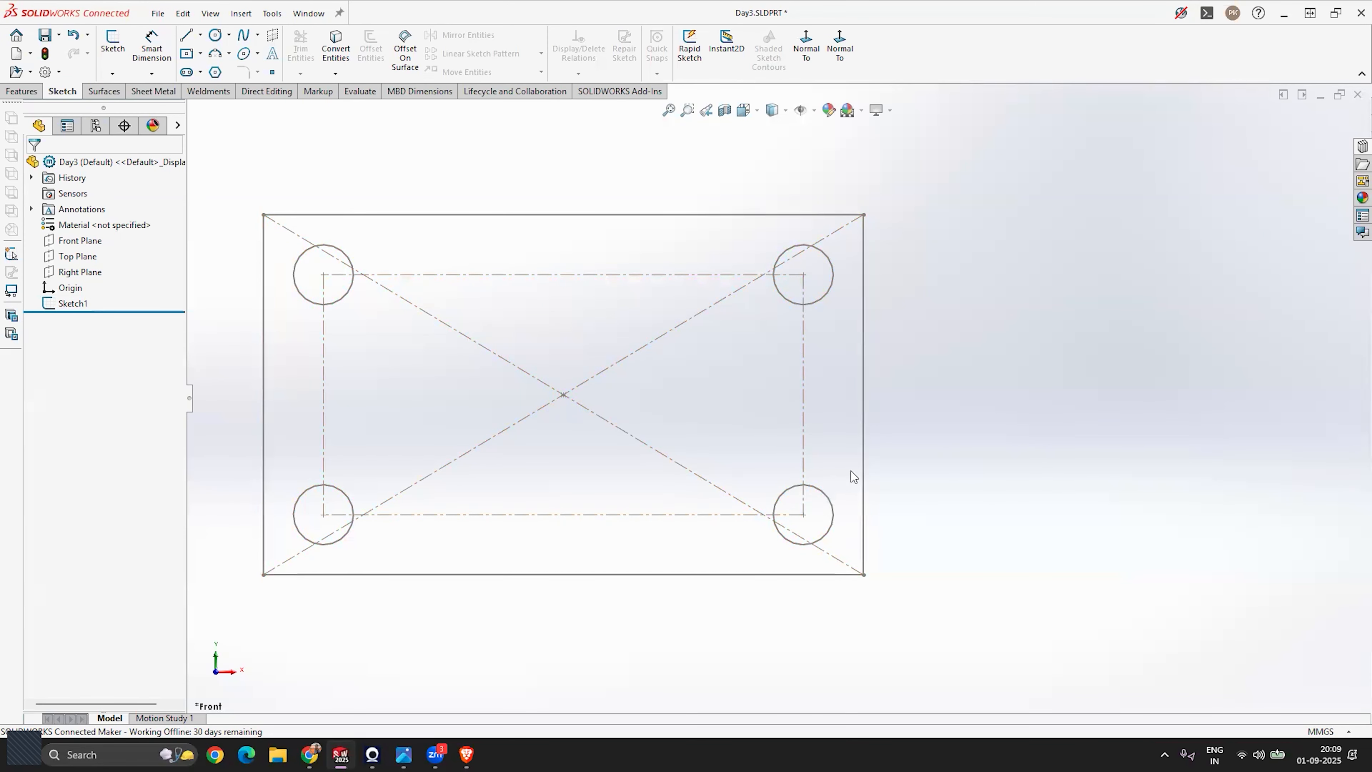
{"action": "scroll", "coordinate": [778, 433], "scroll_direction": "up", "scroll_amount": 5}
{"action": "scroll", "coordinate": [561, 344], "scroll_direction": "down", "scroll_amount": 2}
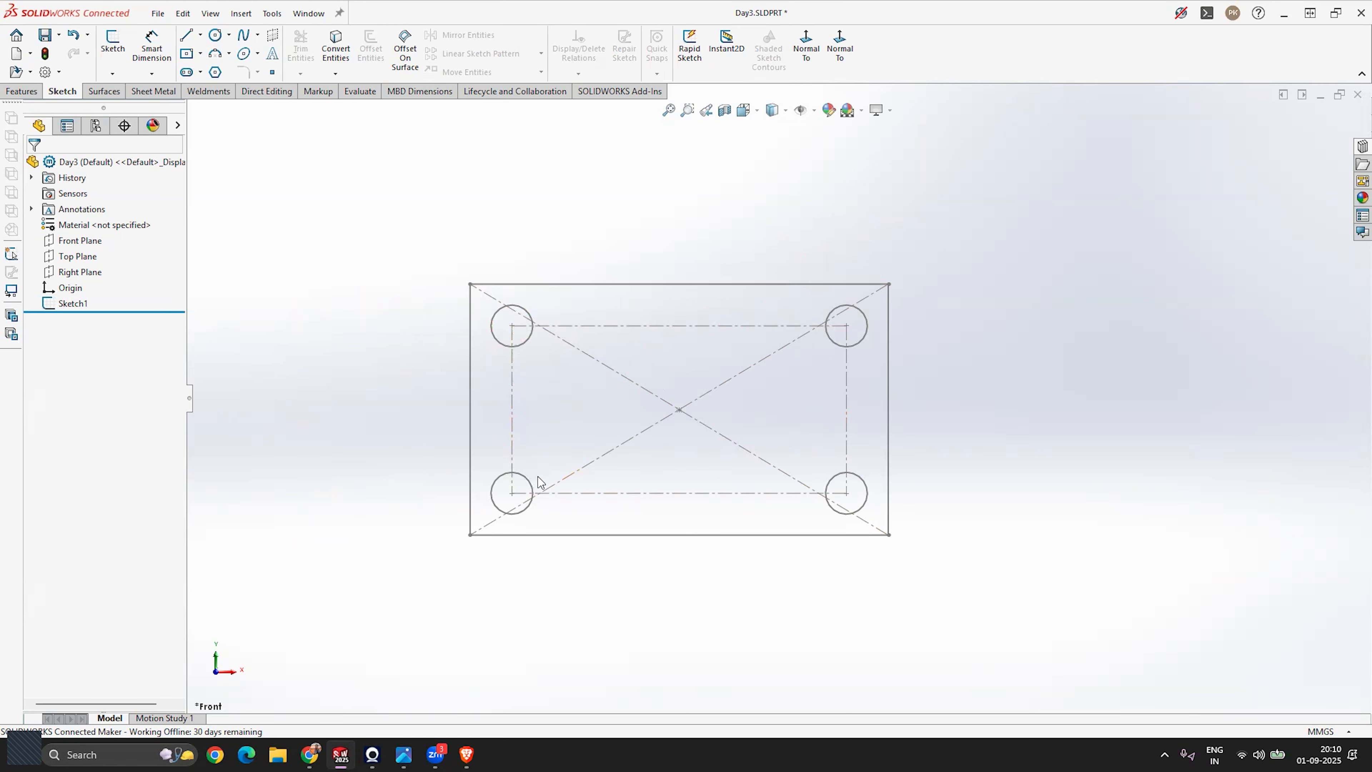
{"action": "scroll", "coordinate": [788, 389], "scroll_direction": "up", "scroll_amount": 2}
{"action": "scroll", "coordinate": [740, 398], "scroll_direction": "down", "scroll_amount": 2}
{"action": "scroll", "coordinate": [740, 399], "scroll_direction": "down", "scroll_amount": 2}
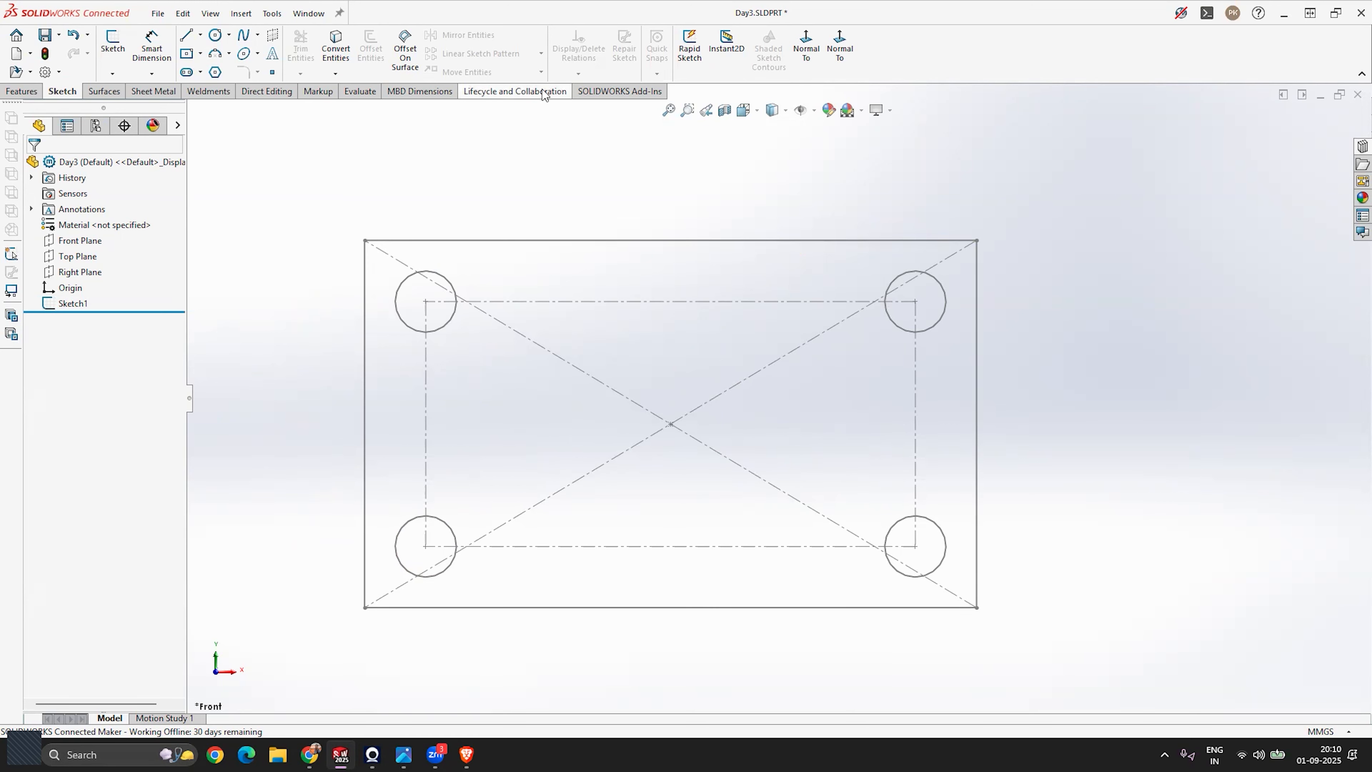
Extrude the plate sketch with its four holes as a Blind boss 20 mm deep.
{"action": "left_click", "coordinate": [21, 91]}
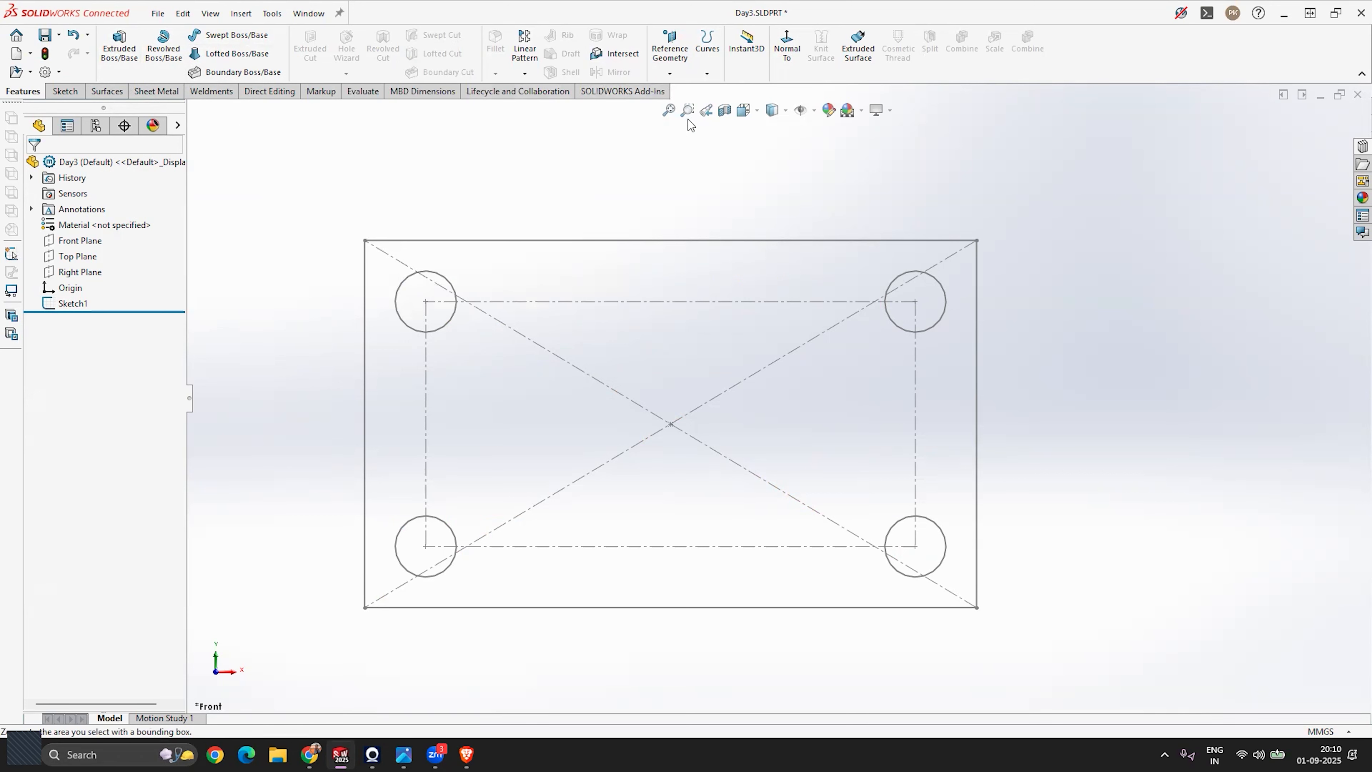
{"action": "scroll", "coordinate": [529, 336], "scroll_direction": "up", "scroll_amount": 3}
{"action": "scroll", "coordinate": [771, 411], "scroll_direction": "down", "scroll_amount": 4}
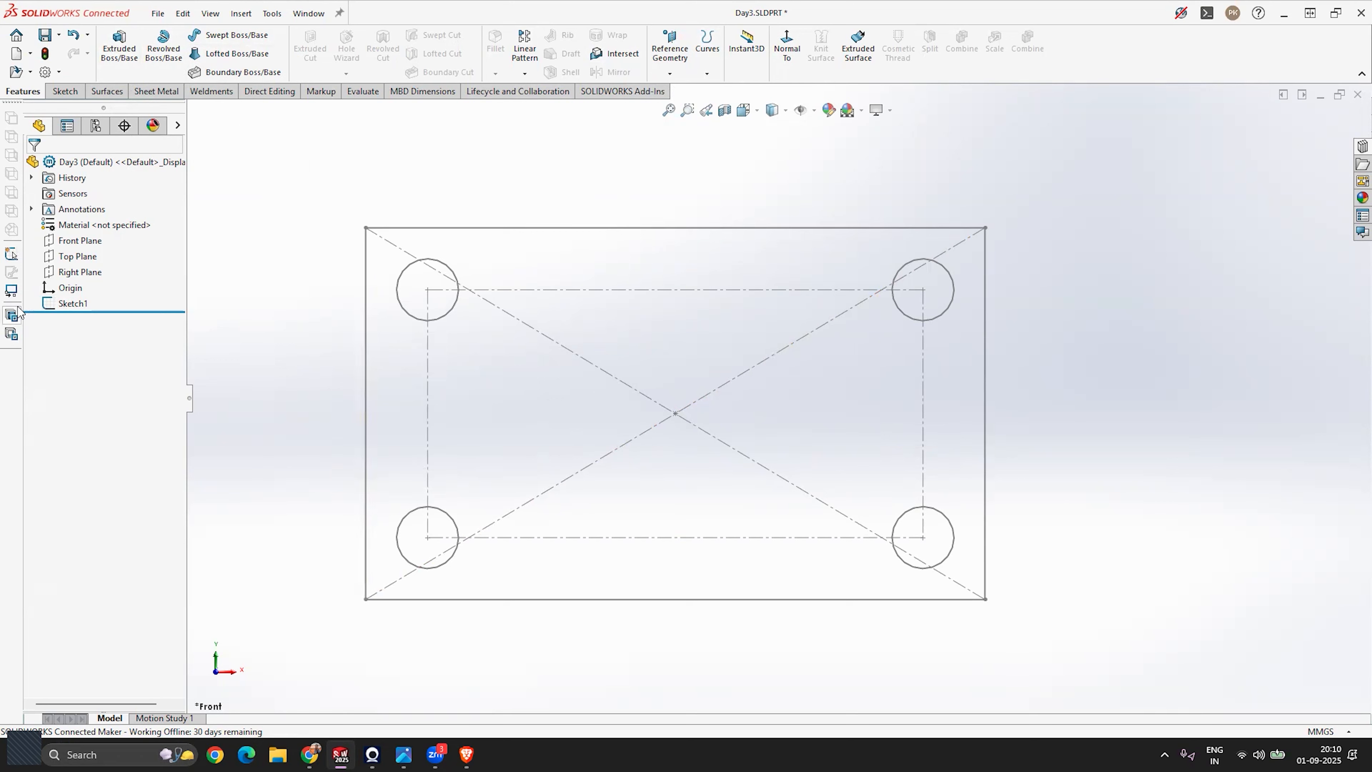
{"action": "left_click", "coordinate": [74, 304]}
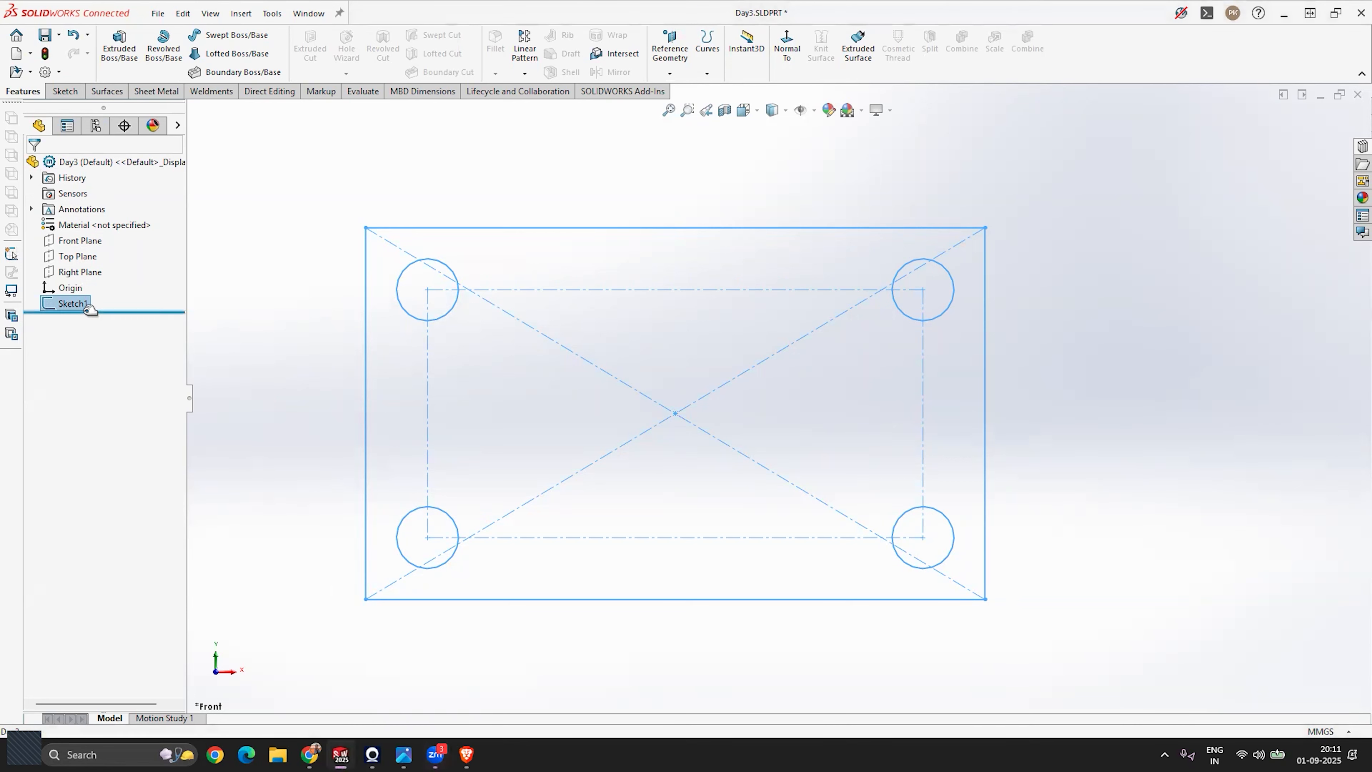
{"action": "key", "text": "F2"}
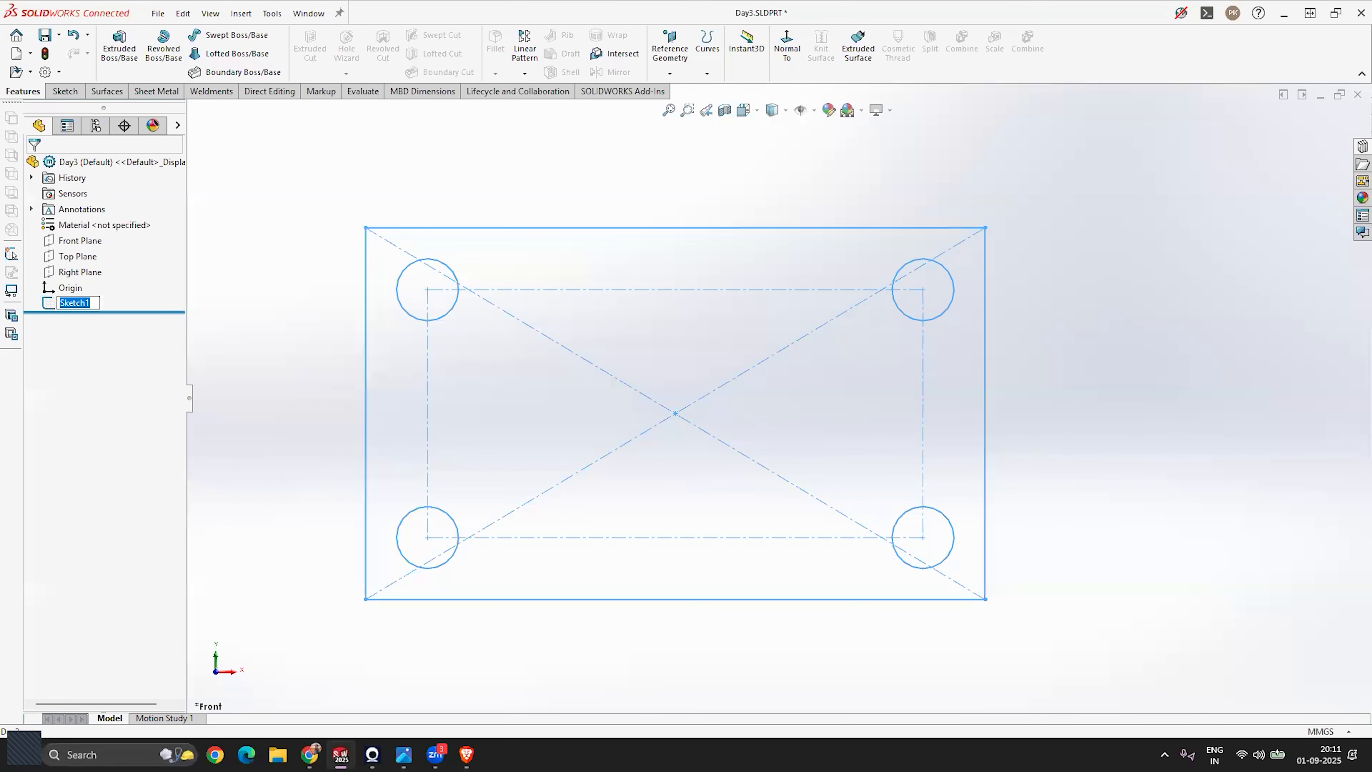
{"action": "key", "text": "Escape"}
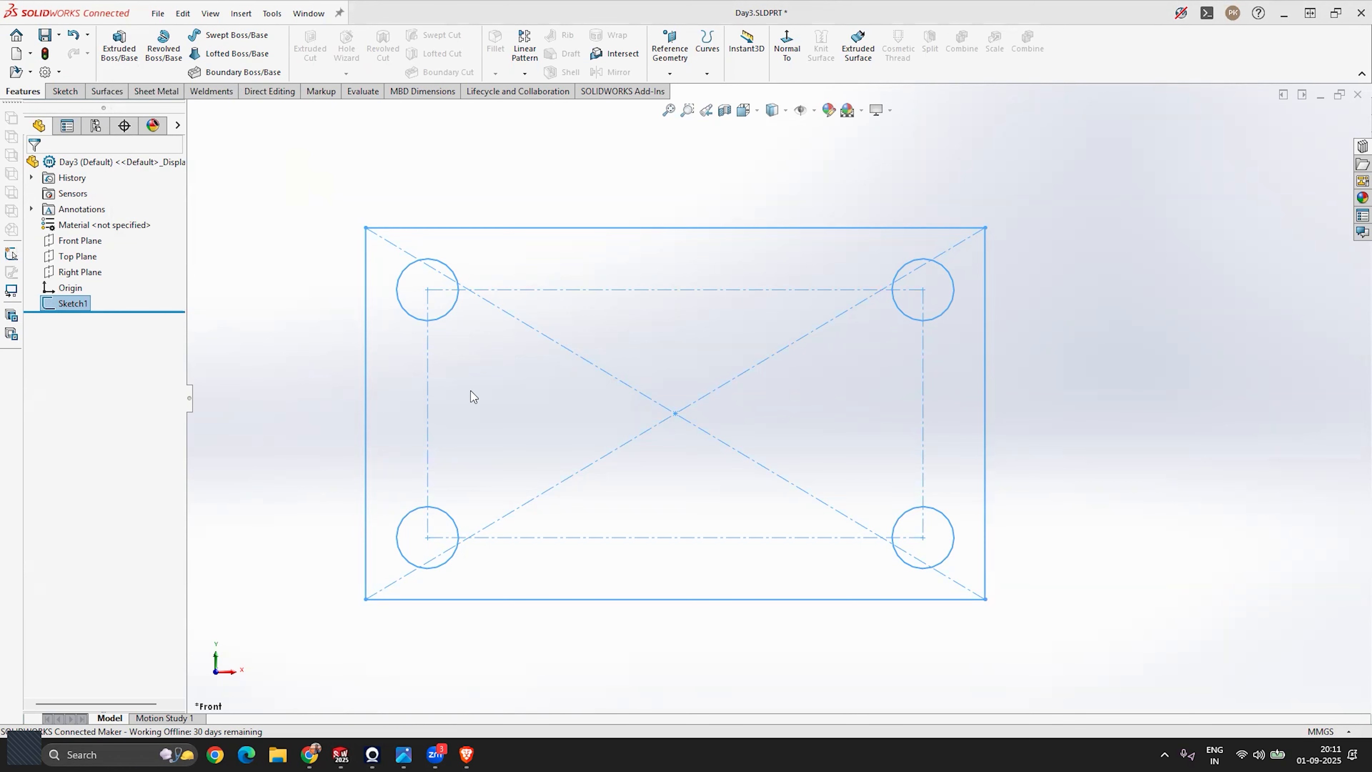
{"action": "left_click", "coordinate": [119, 46]}
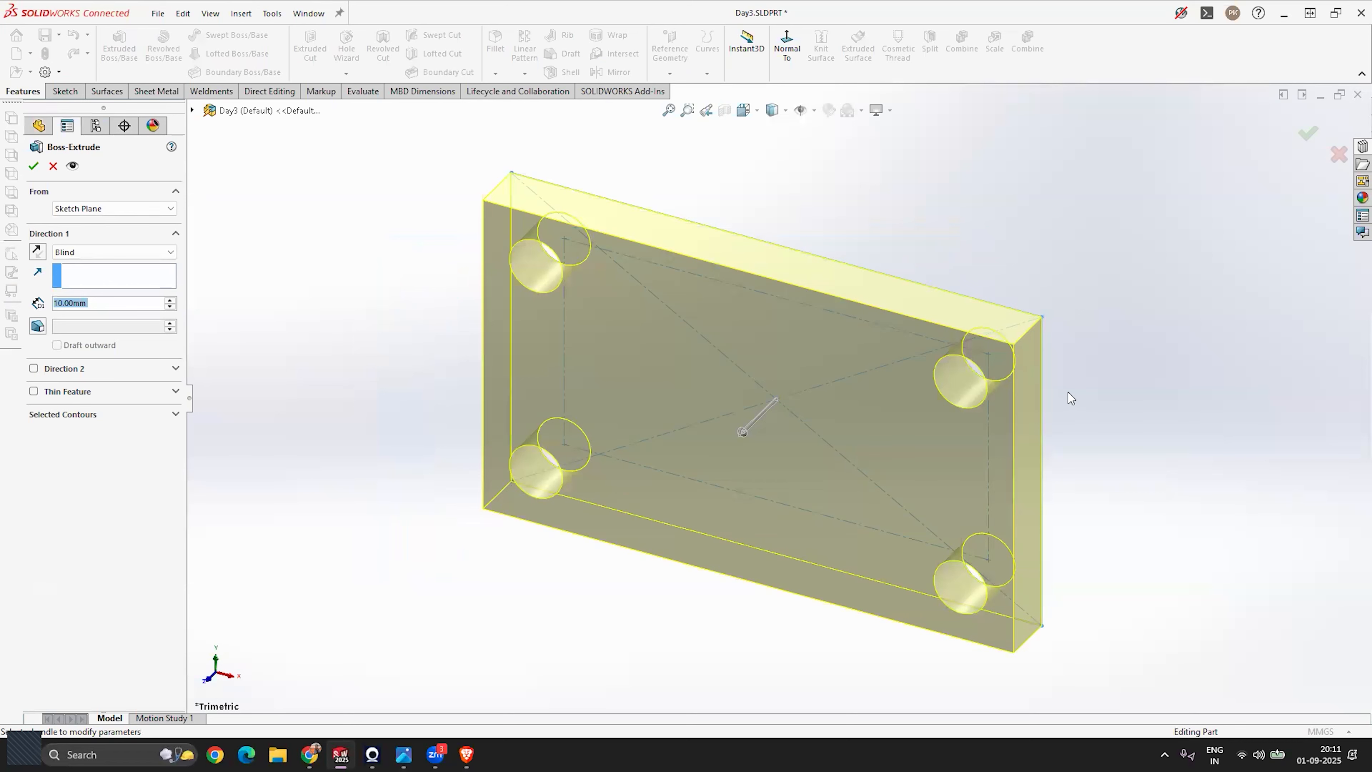
{"action": "scroll", "coordinate": [607, 509], "scroll_direction": "up", "scroll_amount": 3}
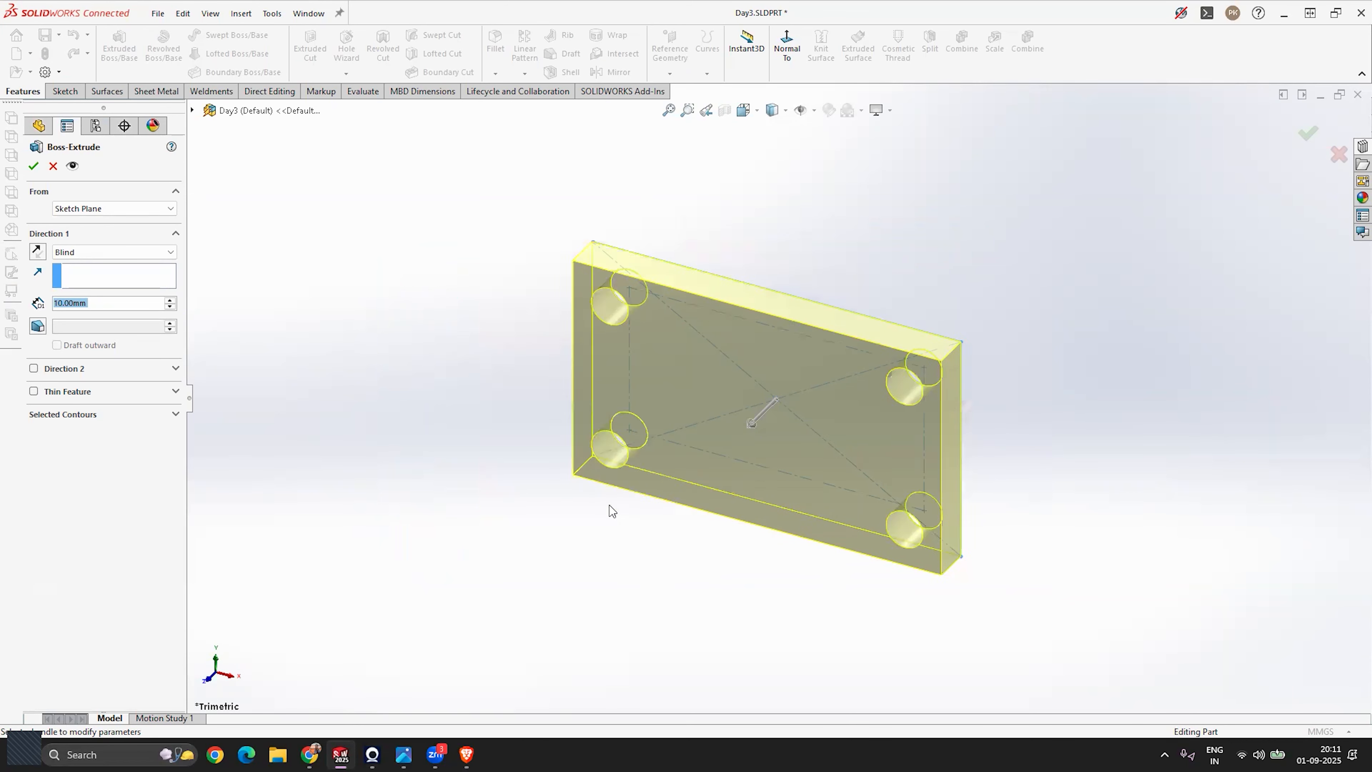
{"action": "scroll", "coordinate": [970, 505], "scroll_direction": "down", "scroll_amount": 2}
{"action": "scroll", "coordinate": [639, 305], "scroll_direction": "down", "scroll_amount": 2}
{"action": "scroll", "coordinate": [900, 487], "scroll_direction": "up", "scroll_amount": 2}
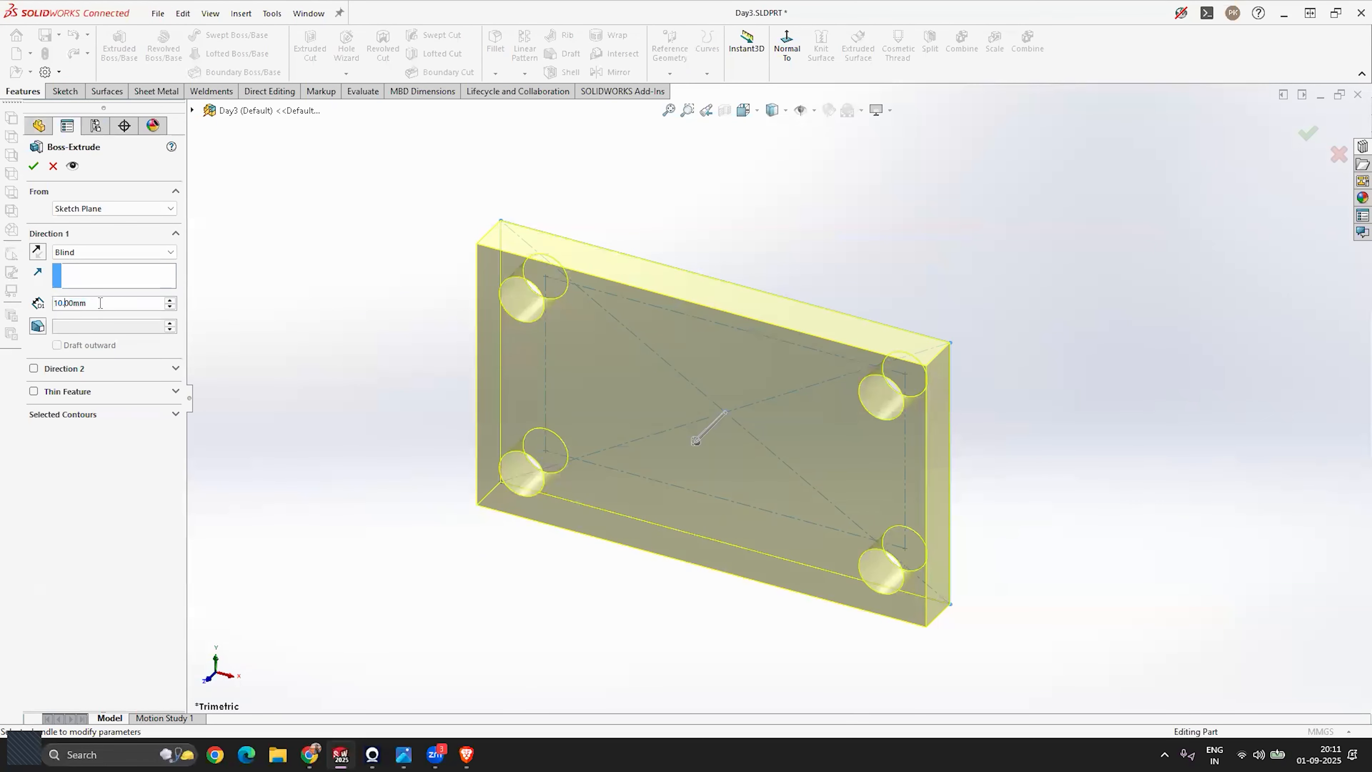
{"action": "type", "text": "20"}
{"action": "key", "text": "Return"}
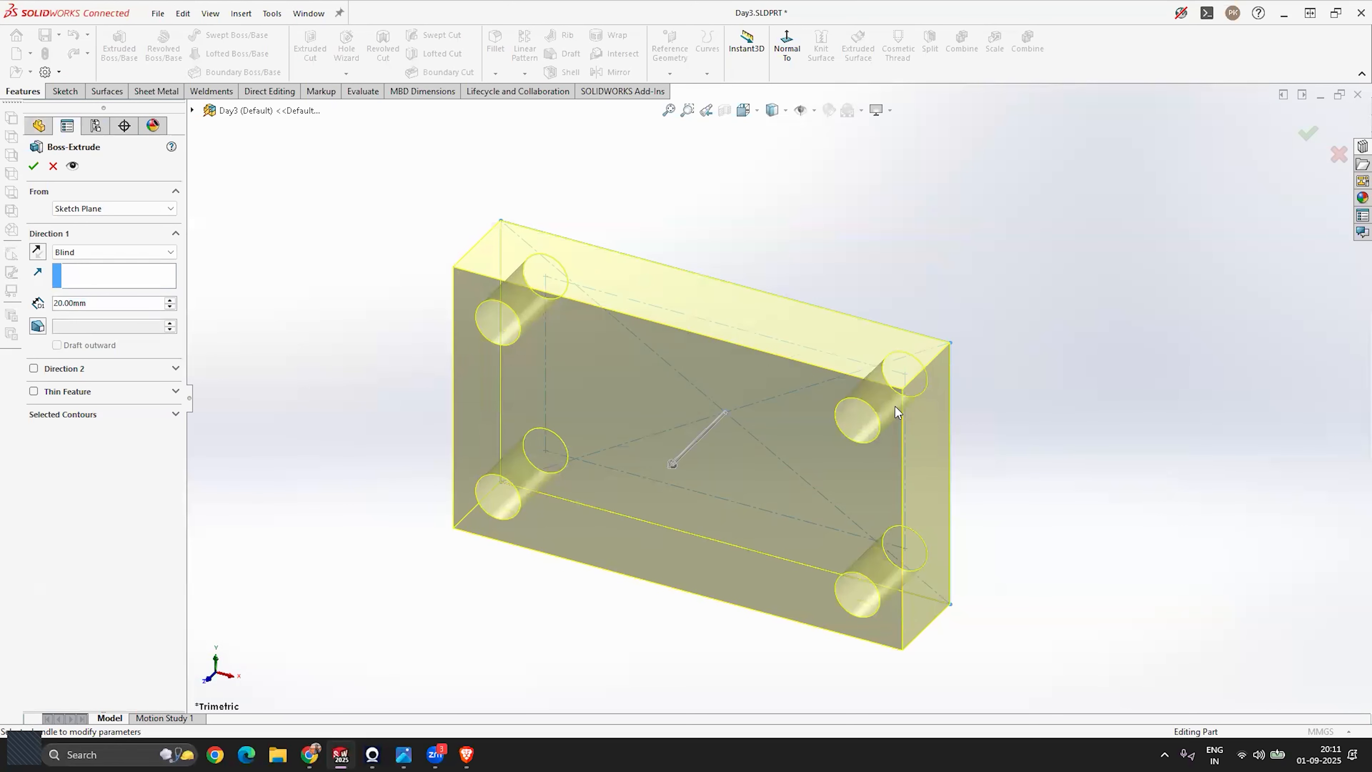
{"action": "middle_click_drag", "start_coordinate": [547, 511], "coordinate": [609, 472]}
{"action": "scroll", "coordinate": [830, 295], "scroll_direction": "down", "scroll_amount": 2}
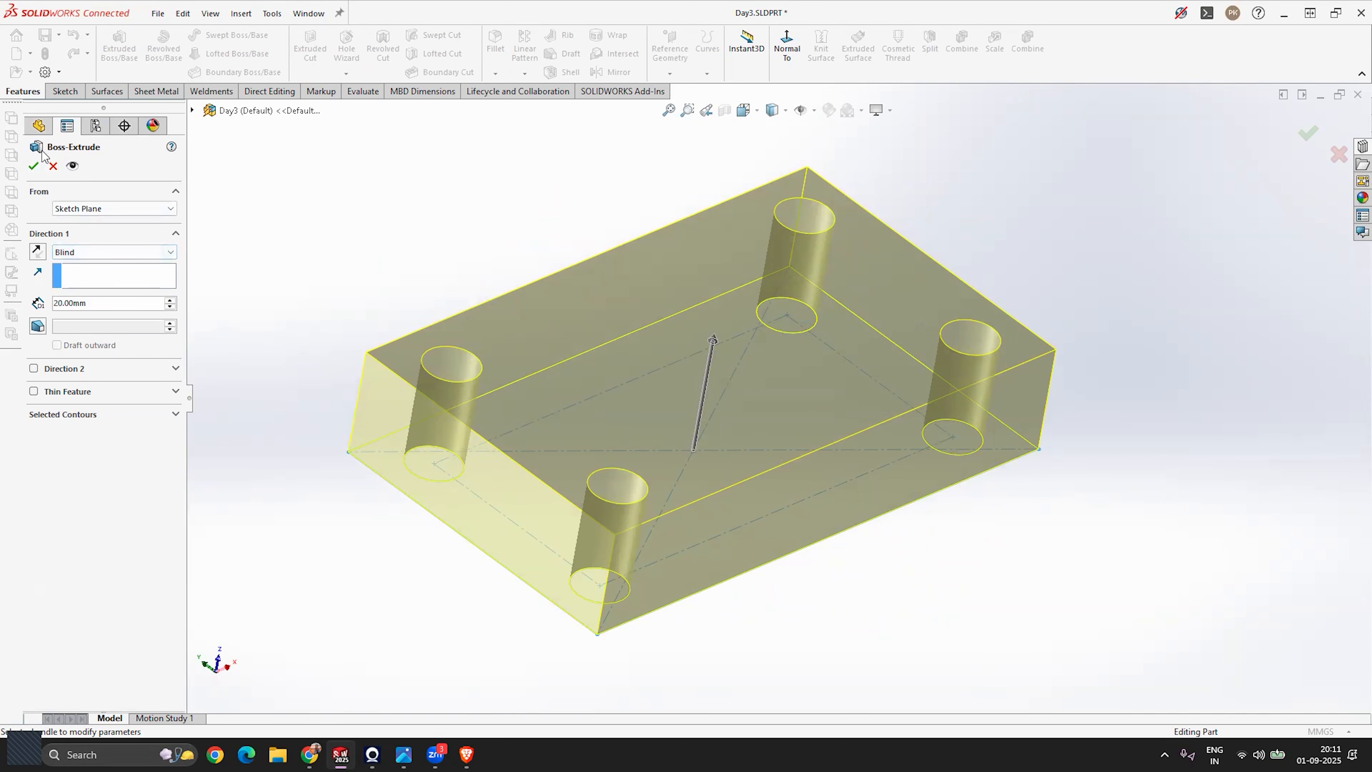
{"action": "scroll", "coordinate": [630, 364], "scroll_direction": "up", "scroll_amount": 2}
{"action": "middle_click_drag", "start_coordinate": [630, 364], "coordinate": [541, 469]}
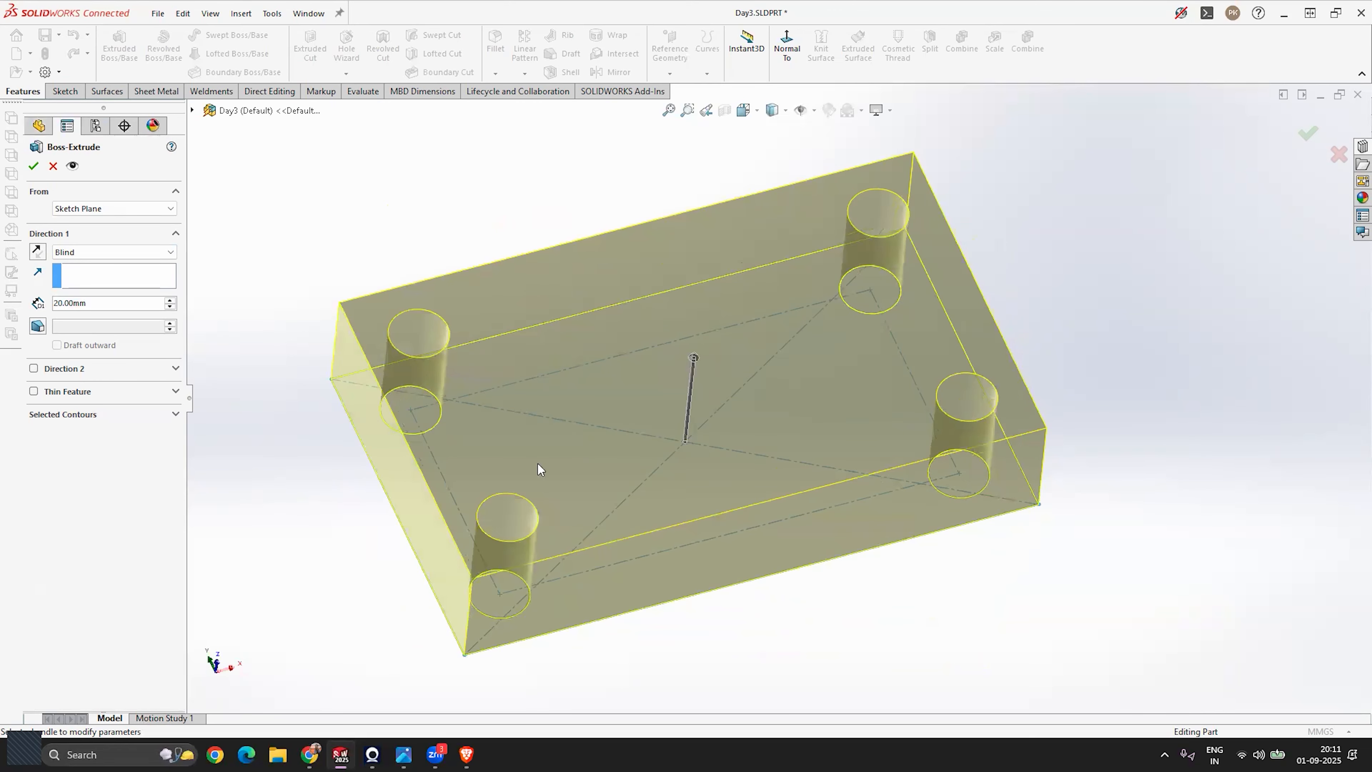
{"action": "left_click", "coordinate": [33, 167]}
{"action": "scroll", "coordinate": [566, 398], "scroll_direction": "up", "scroll_amount": 3}
{"action": "middle_click_drag", "start_coordinate": [566, 398], "coordinate": [612, 454]}
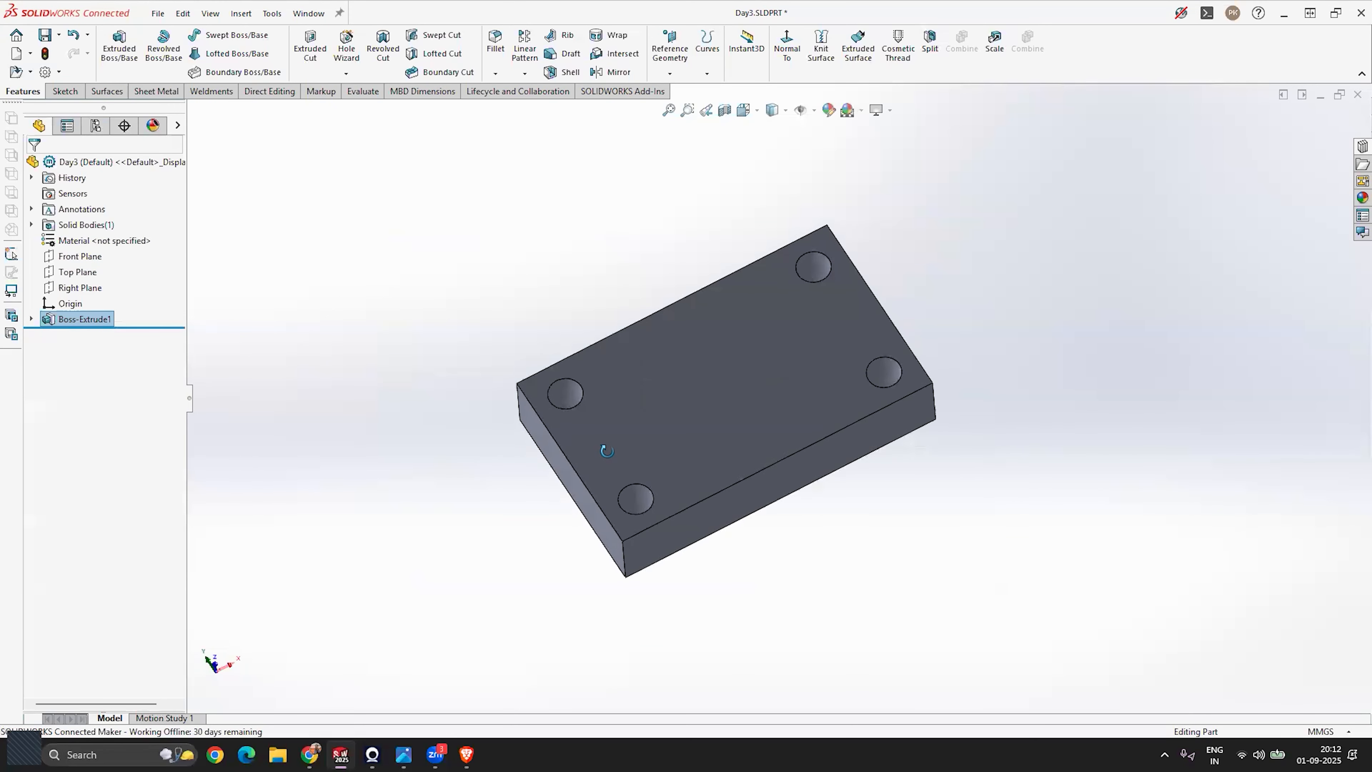
{"action": "scroll", "coordinate": [783, 380], "scroll_direction": "down", "scroll_amount": 3}
{"action": "middle_click_drag", "start_coordinate": [605, 402], "coordinate": [561, 478]}
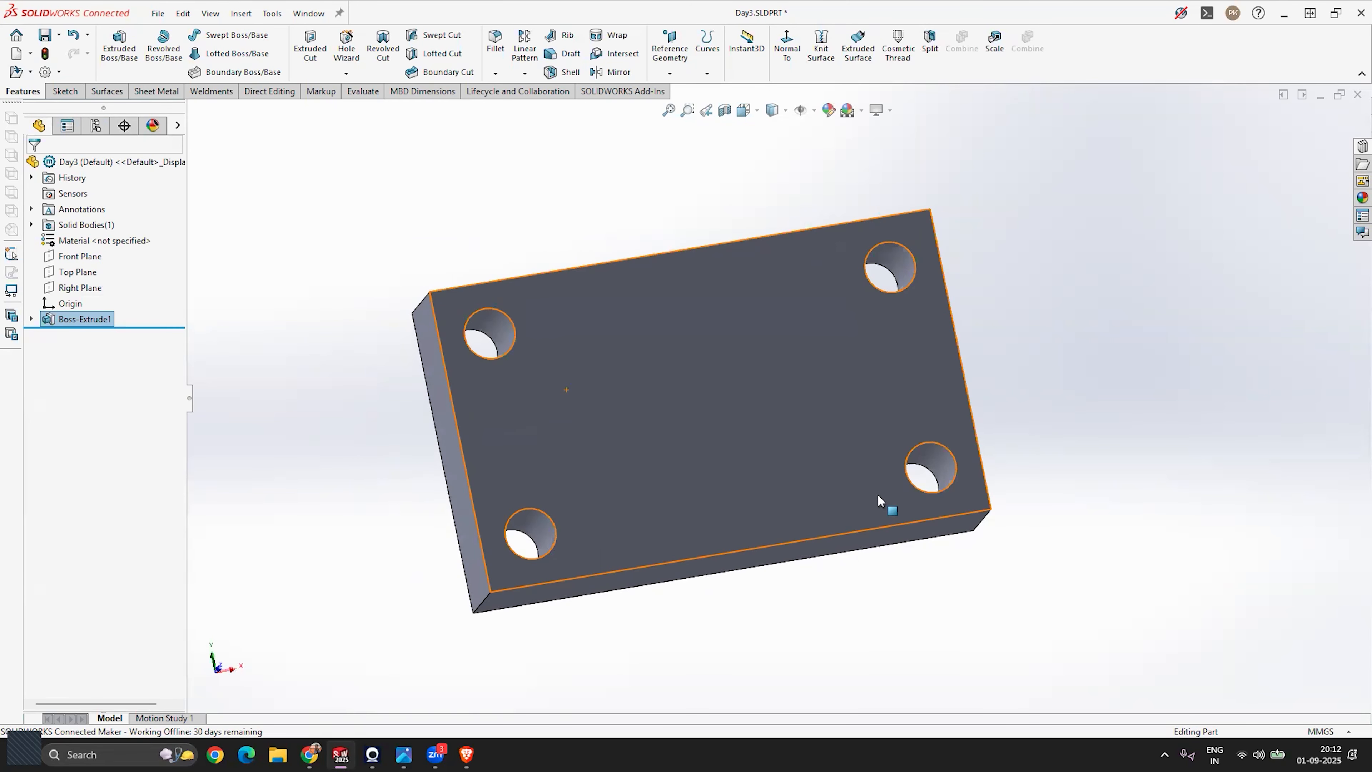
Expand the plate's extrusion feature and inspect the sketch it contains against the solid.
{"action": "middle_click_drag", "start_coordinate": [475, 389], "coordinate": [570, 447]}
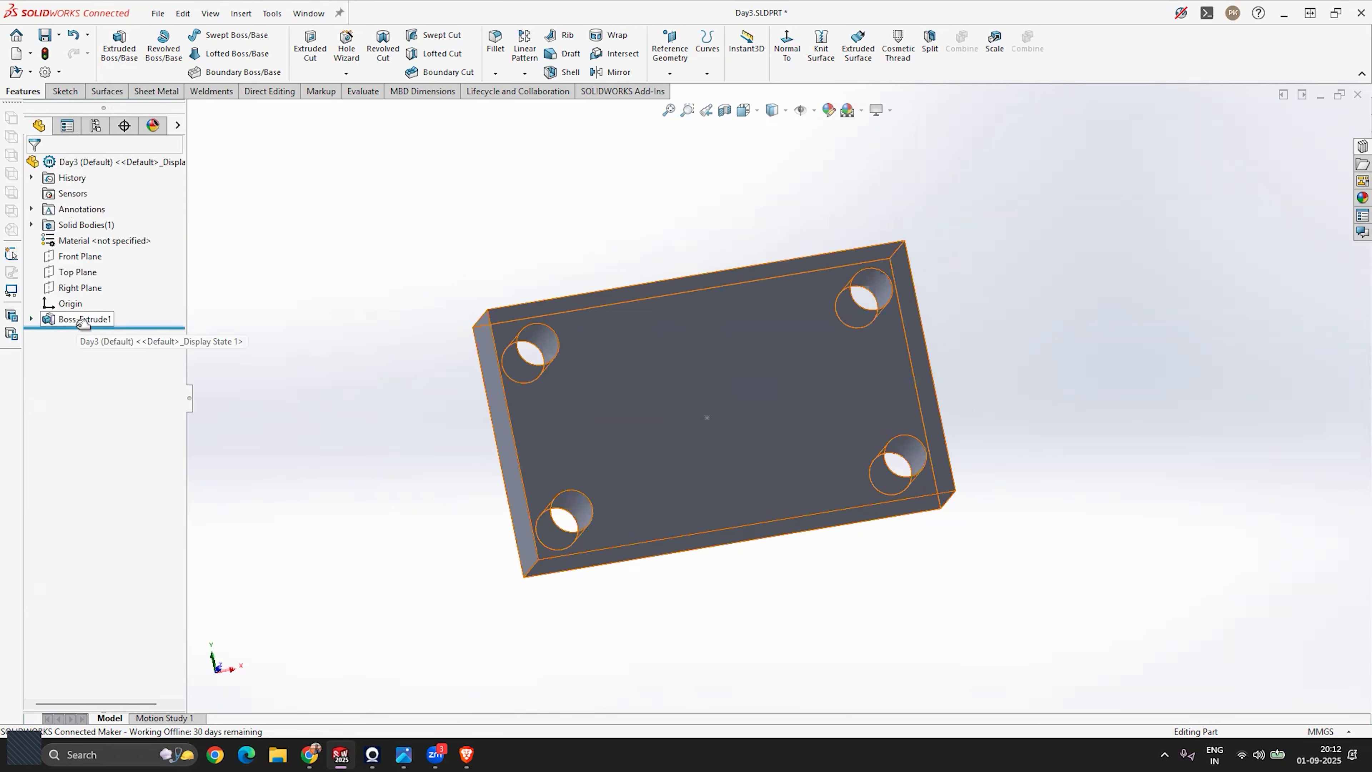
{"action": "left_click", "coordinate": [32, 321]}
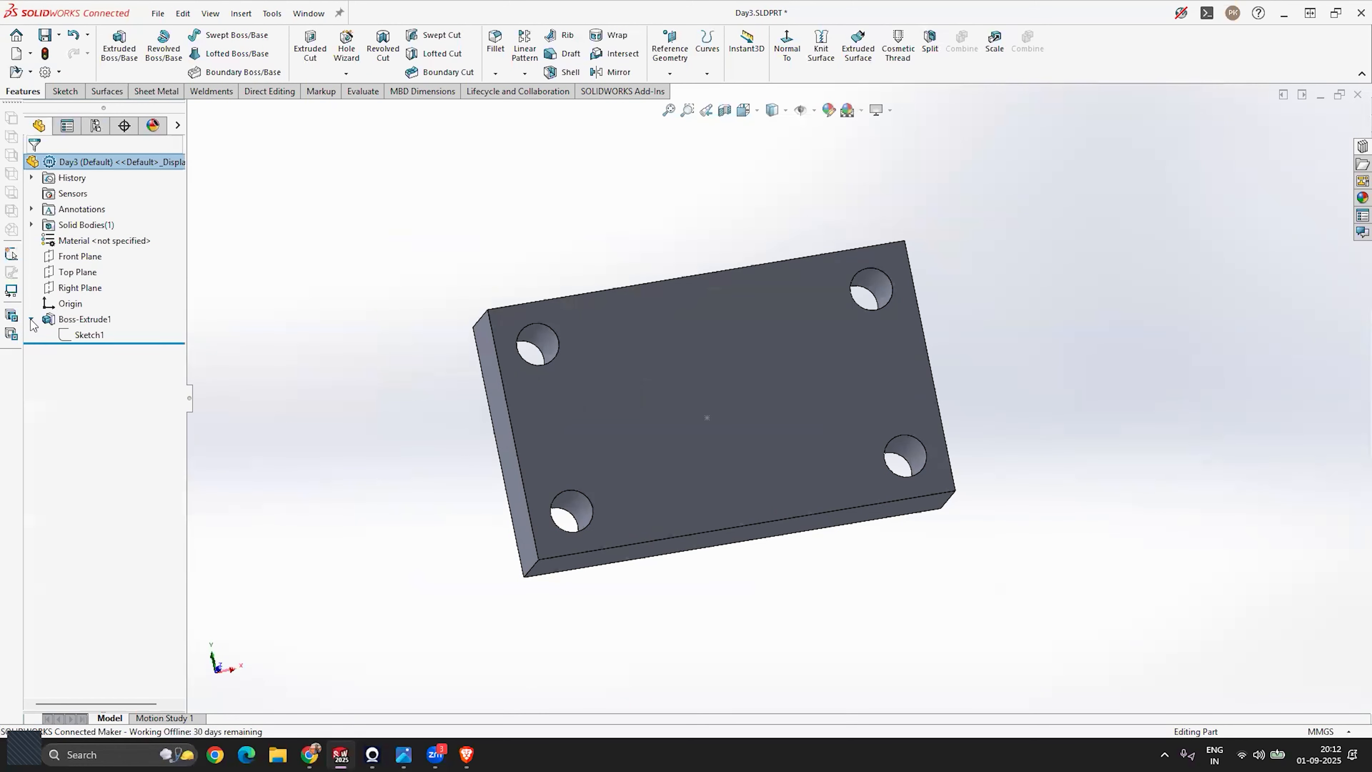
{"action": "left_click", "coordinate": [86, 336]}
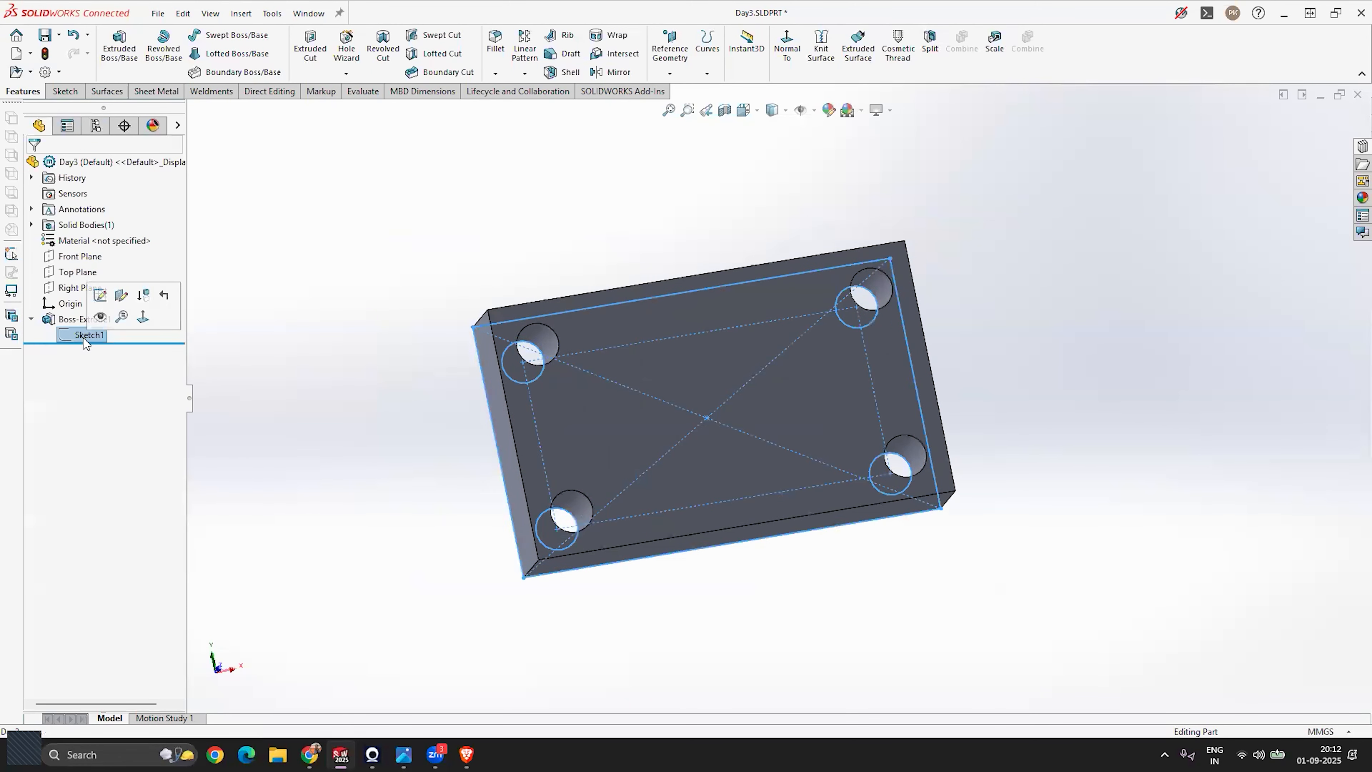
{"action": "left_click", "coordinate": [111, 390]}
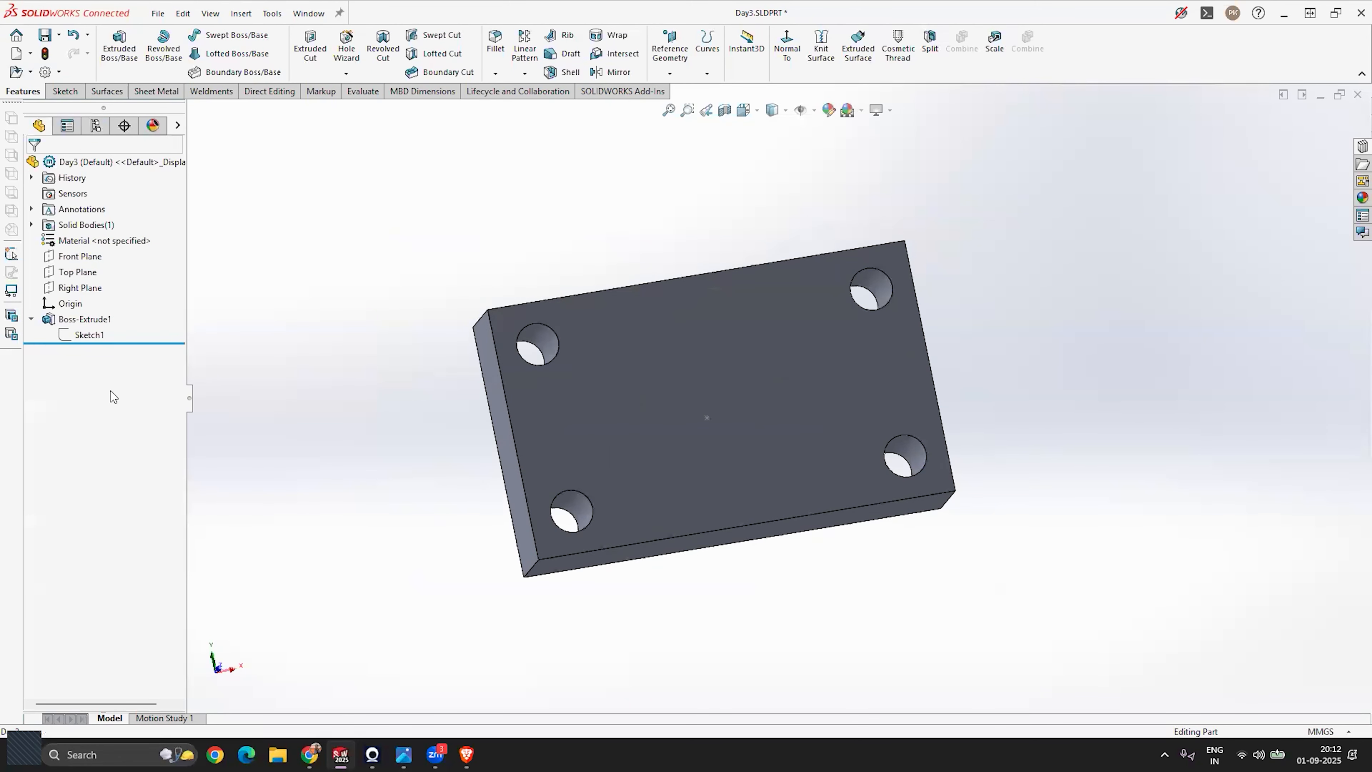
{"action": "mouse_move", "coordinate": [489, 475]}
{"action": "middle_mouse_down"}
{"action": "mouse_move", "coordinate": [775, 462]}
{"action": "mouse_move", "coordinate": [790, 500]}
{"action": "mouse_move", "coordinate": [505, 490]}
{"action": "mouse_move", "coordinate": [676, 481]}
{"action": "middle_mouse_up"}
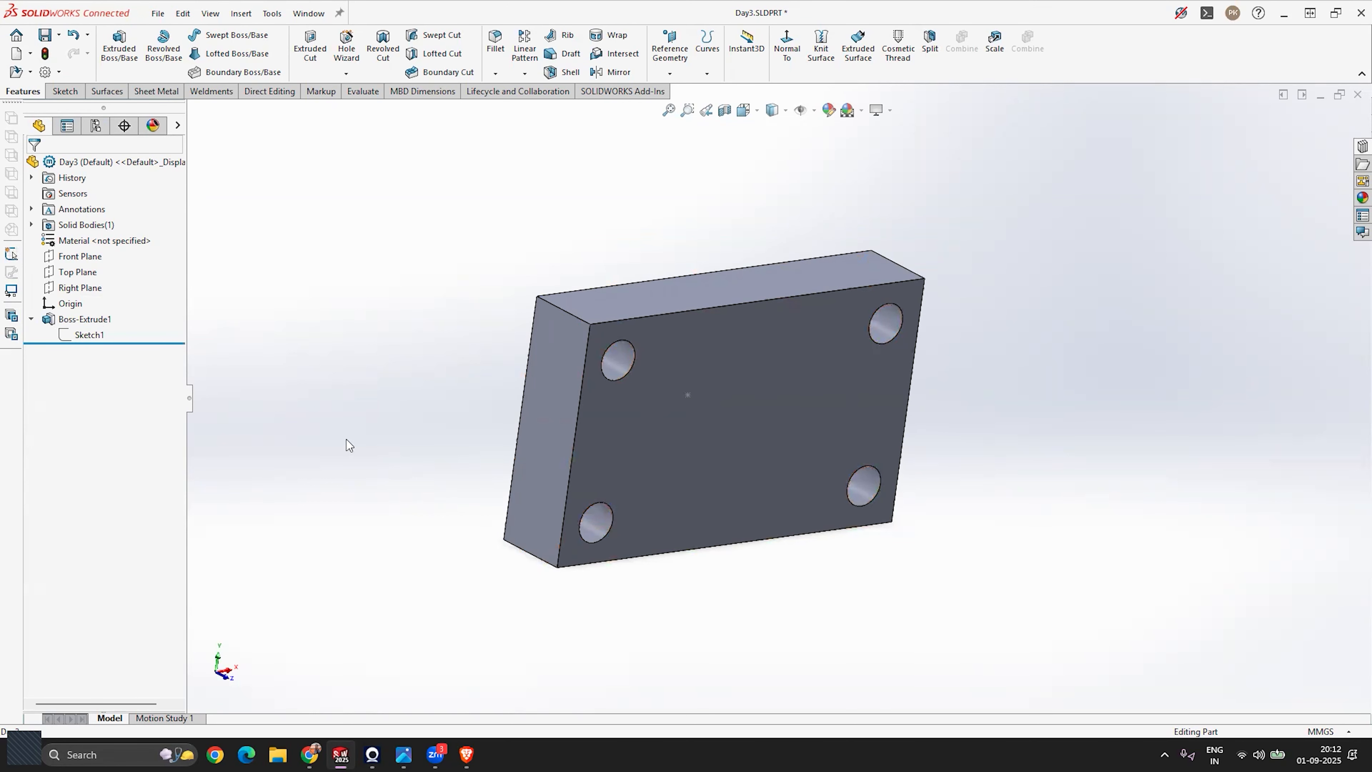
Show the plate sketch beneath the extrusion feature and examine it against the solid from both sides.
{"action": "right_click", "coordinate": [78, 337]}
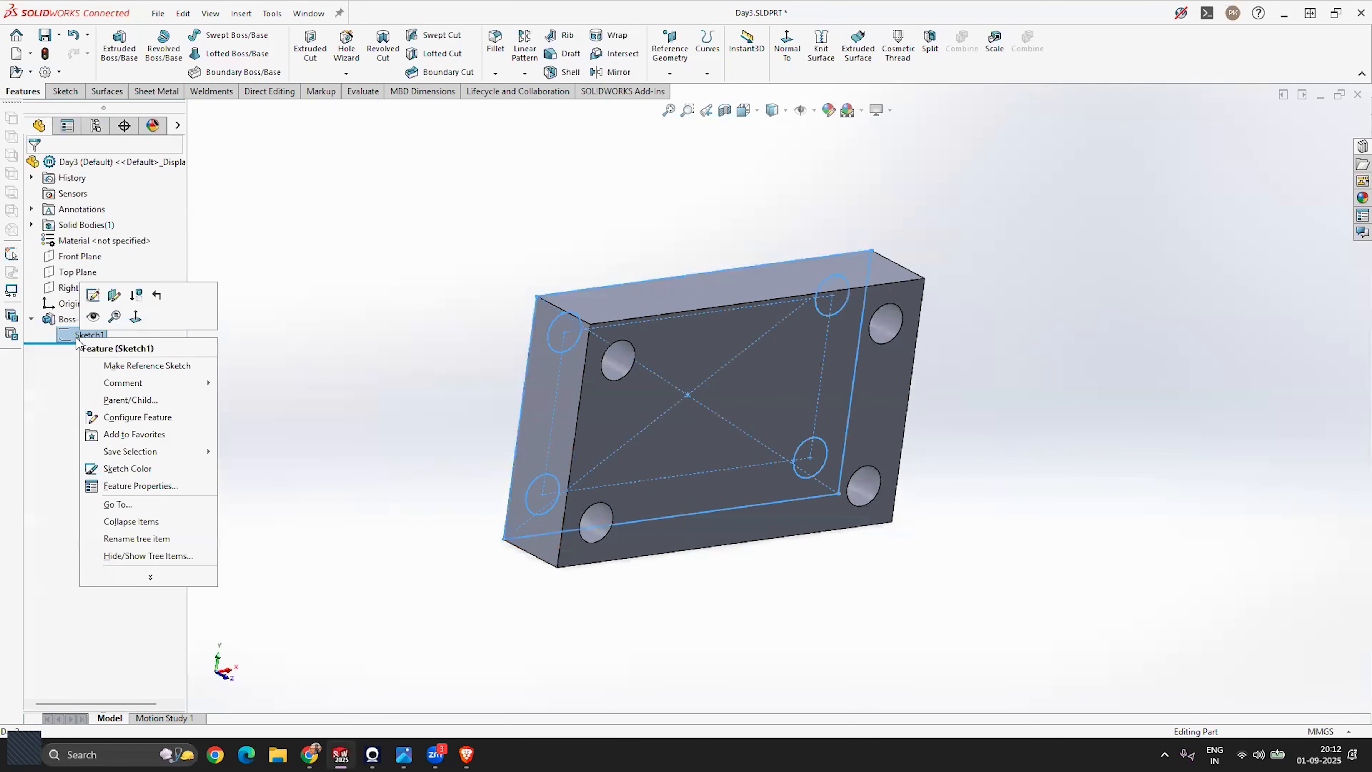
{"action": "left_click", "coordinate": [93, 319]}
{"action": "mouse_move", "coordinate": [628, 584]}
{"action": "middle_mouse_down"}
{"action": "mouse_move", "coordinate": [836, 560]}
{"action": "mouse_move", "coordinate": [842, 607]}
{"action": "mouse_move", "coordinate": [885, 551]}
{"action": "mouse_move", "coordinate": [867, 385]}
{"action": "mouse_move", "coordinate": [846, 437]}
{"action": "mouse_move", "coordinate": [790, 438]}
{"action": "mouse_move", "coordinate": [895, 438]}
{"action": "mouse_move", "coordinate": [950, 420]}
{"action": "mouse_move", "coordinate": [811, 492]}
{"action": "mouse_move", "coordinate": [796, 374]}
{"action": "mouse_move", "coordinate": [952, 352]}
{"action": "mouse_move", "coordinate": [878, 362]}
{"action": "mouse_move", "coordinate": [897, 398]}
{"action": "mouse_move", "coordinate": [401, 399]}
{"action": "middle_mouse_up"}
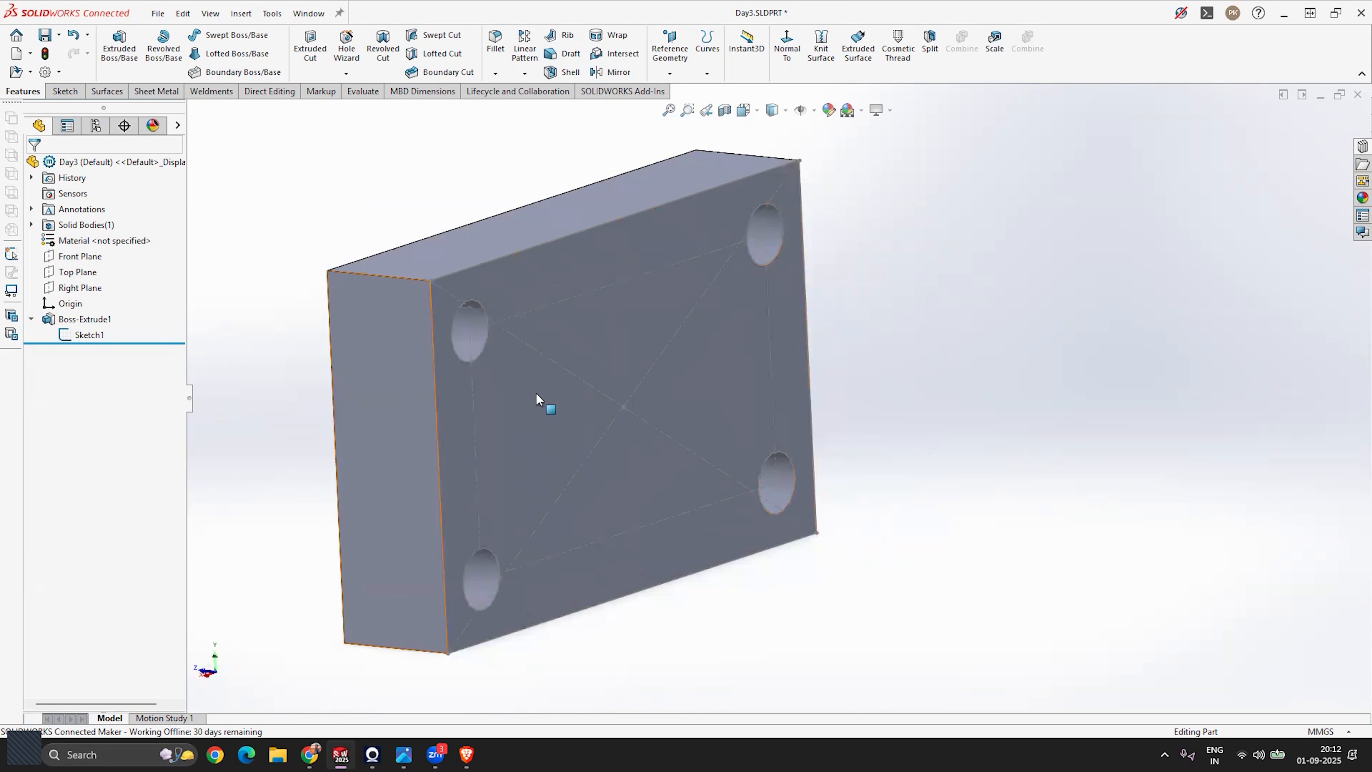
{"action": "scroll", "coordinate": [787, 389], "scroll_direction": "up", "scroll_amount": 1}
{"action": "scroll", "coordinate": [333, 339], "scroll_direction": "down", "scroll_amount": 1}
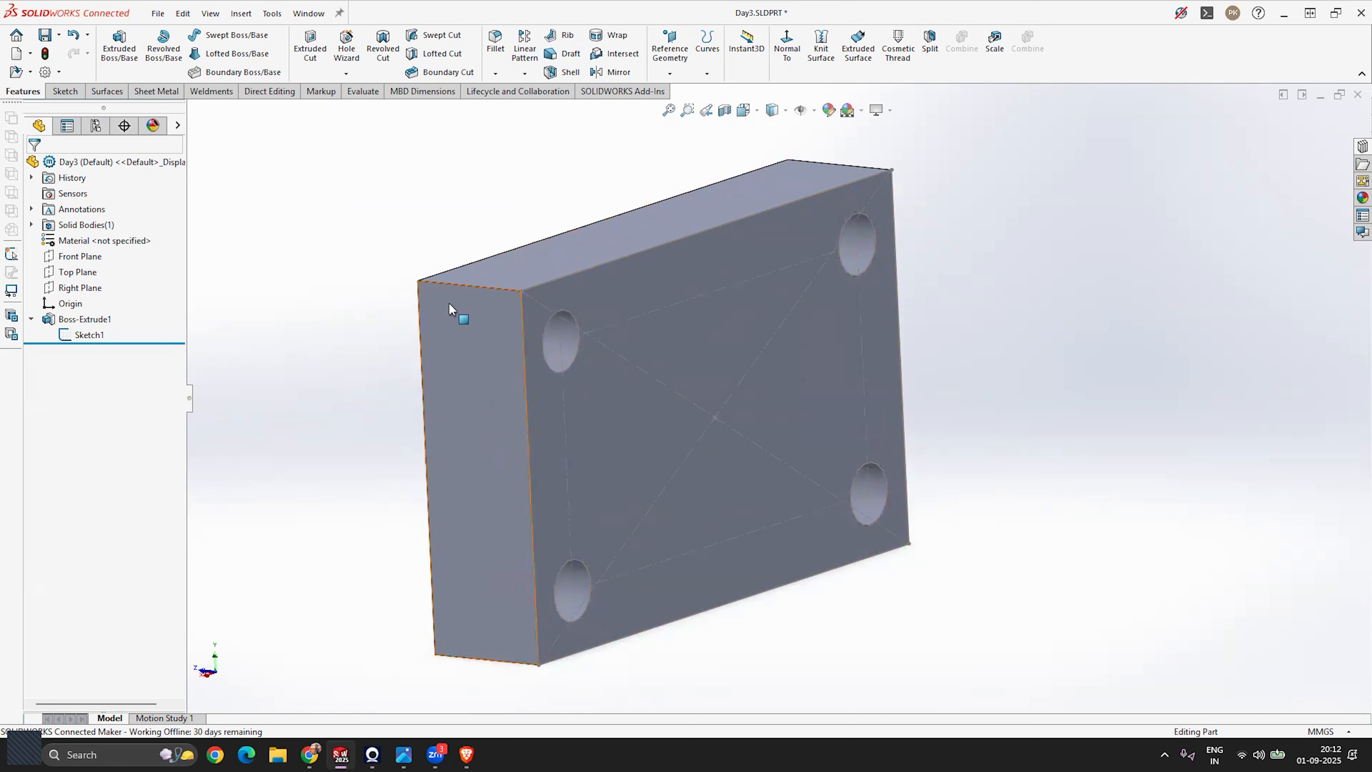
{"action": "middle_click_drag", "start_coordinate": [368, 343], "coordinate": [255, 389]}
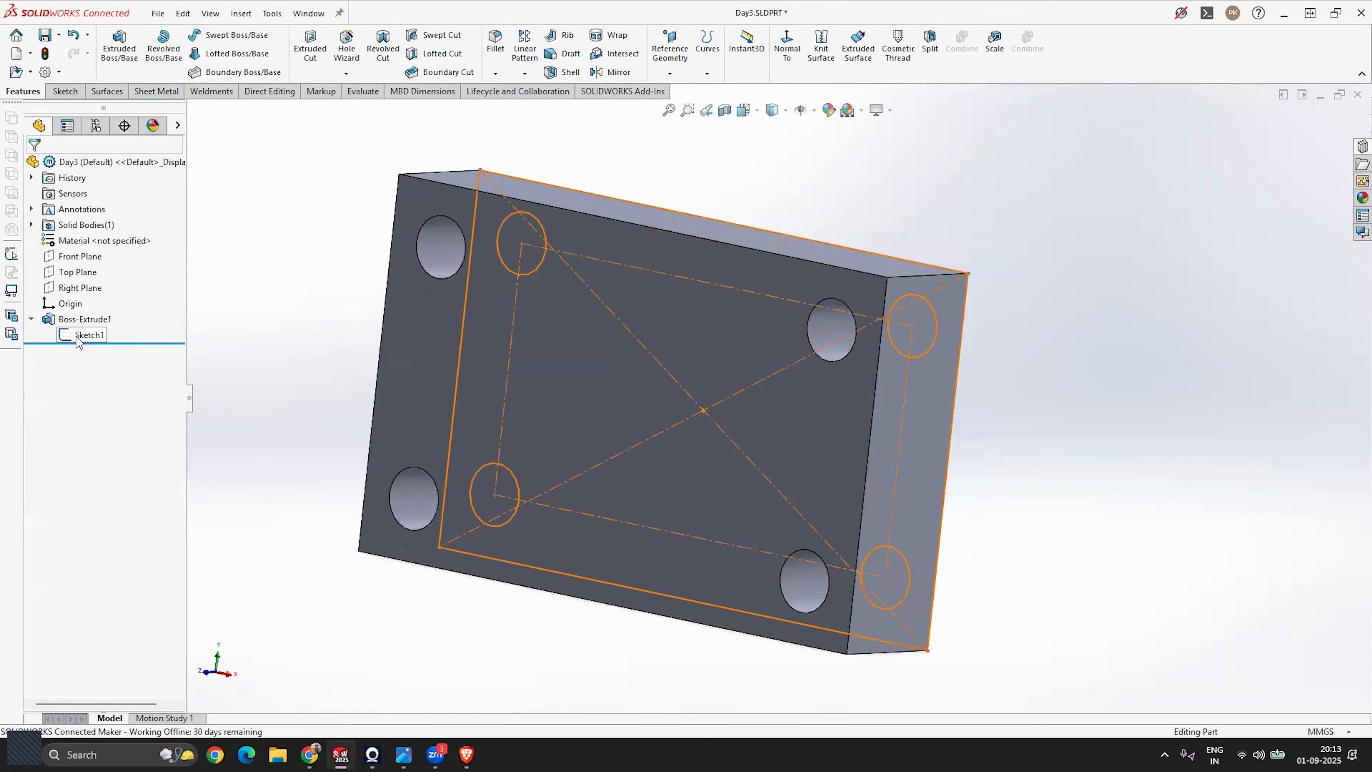
Hide the plate sketch so only the solid plate is displayed.
{"action": "right_click", "coordinate": [87, 335]}
{"action": "key", "text": "Escape"}
{"action": "key", "text": "Escape"}
{"action": "mouse_move", "coordinate": [642, 308]}
{"action": "middle_mouse_down"}
{"action": "mouse_move", "coordinate": [866, 393]}
{"action": "mouse_move", "coordinate": [745, 386]}
{"action": "mouse_move", "coordinate": [706, 435]}
{"action": "mouse_move", "coordinate": [891, 380]}
{"action": "mouse_move", "coordinate": [1057, 371]}
{"action": "mouse_move", "coordinate": [1008, 380]}
{"action": "mouse_move", "coordinate": [1060, 402]}
{"action": "mouse_move", "coordinate": [1045, 411]}
{"action": "mouse_move", "coordinate": [962, 423]}
{"action": "middle_mouse_up"}
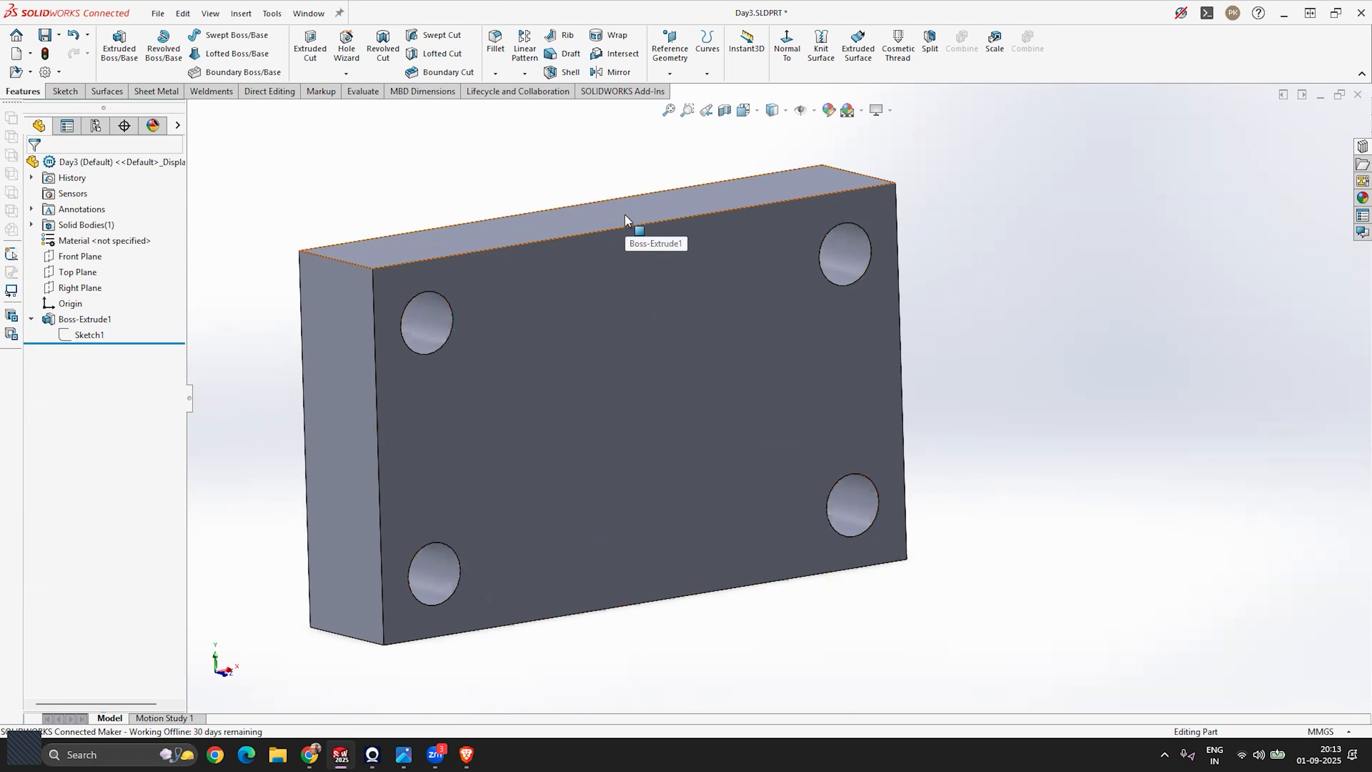
{"action": "middle_click_drag", "start_coordinate": [600, 344], "coordinate": [535, 427]}
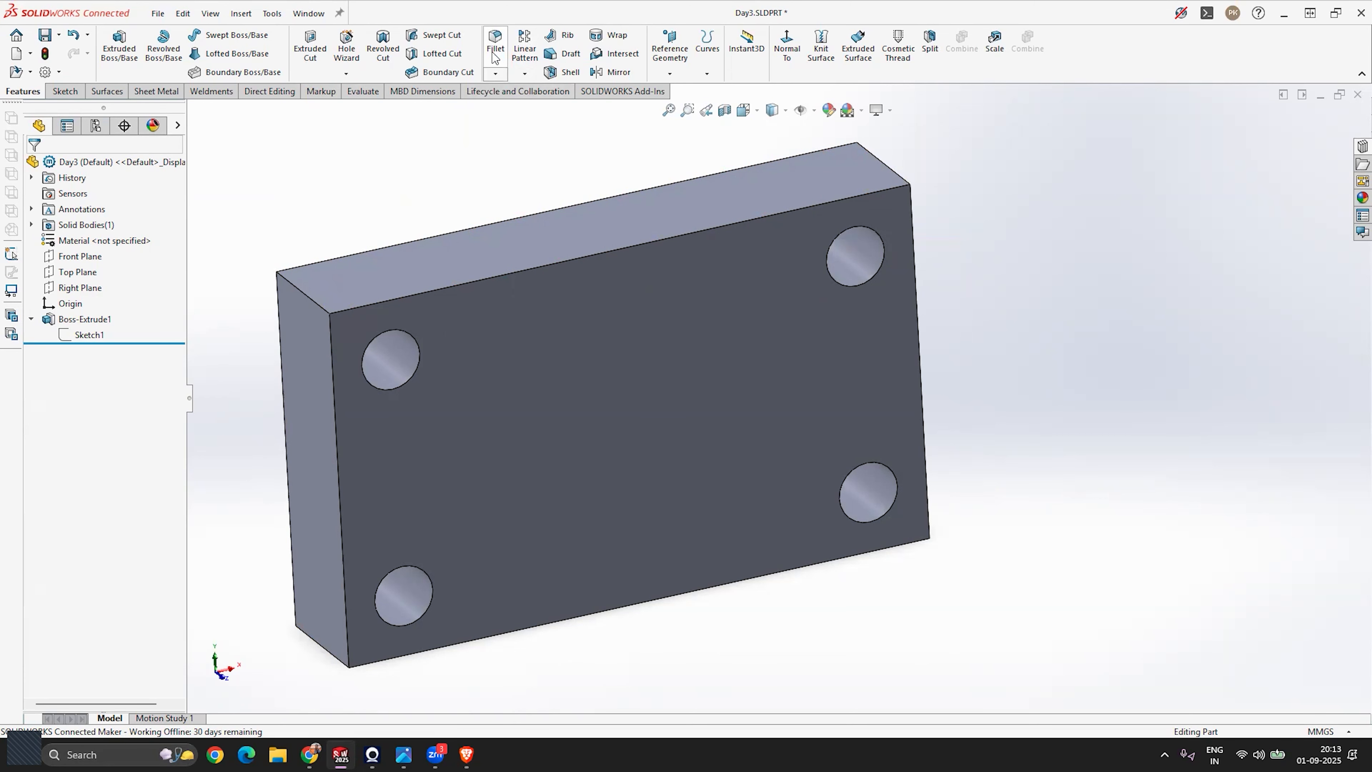
Start a constant-size Fillet and select the four 20 mm corner edges running through the plate's thickness.
{"action": "left_click", "coordinate": [495, 74]}
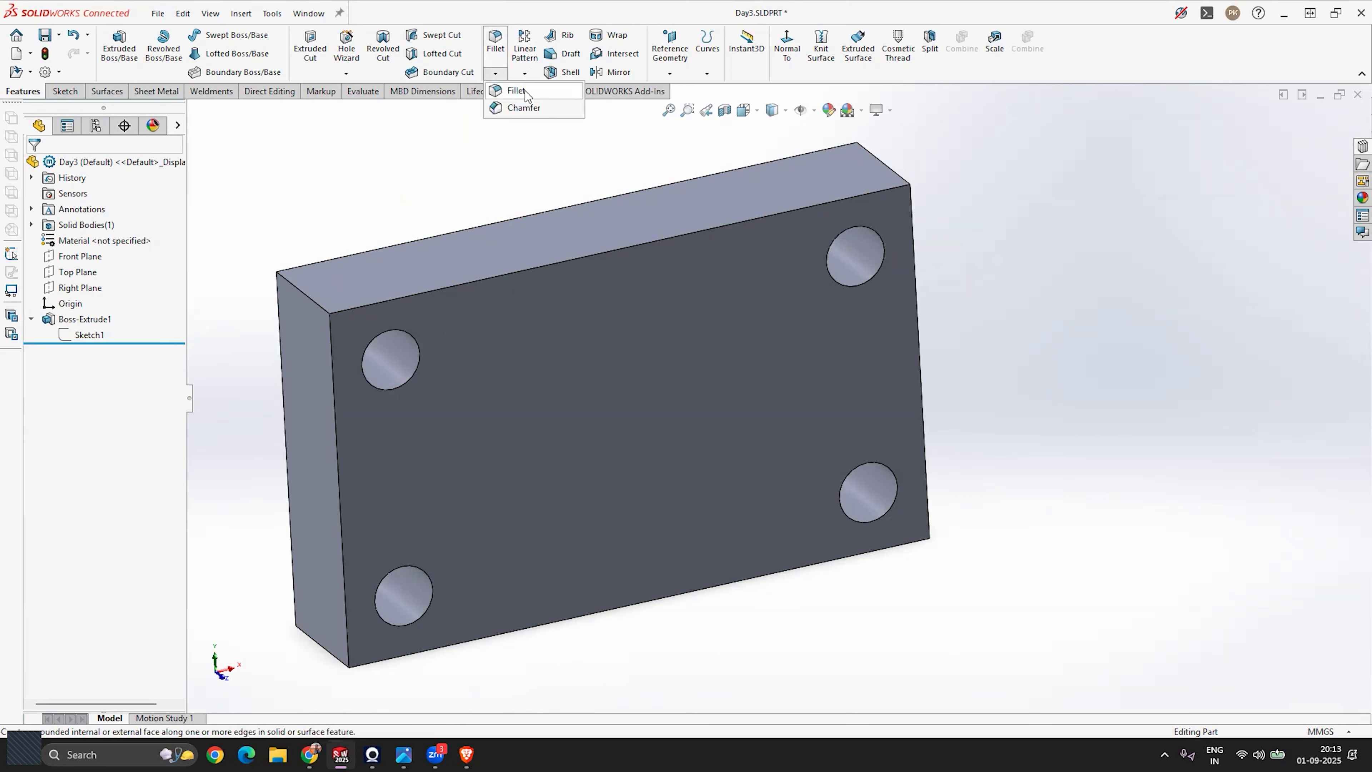
{"action": "left_click", "coordinate": [518, 91]}
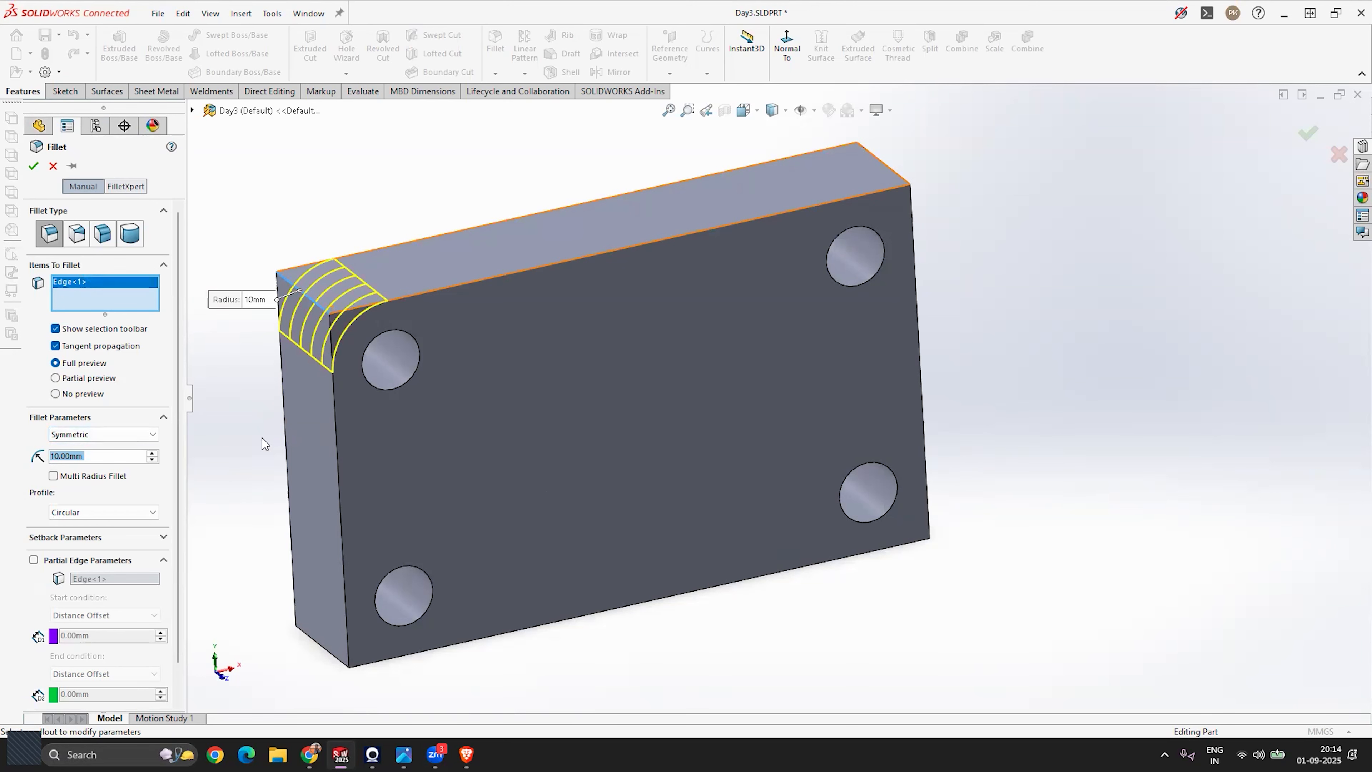
{"action": "left_click", "coordinate": [880, 159]}
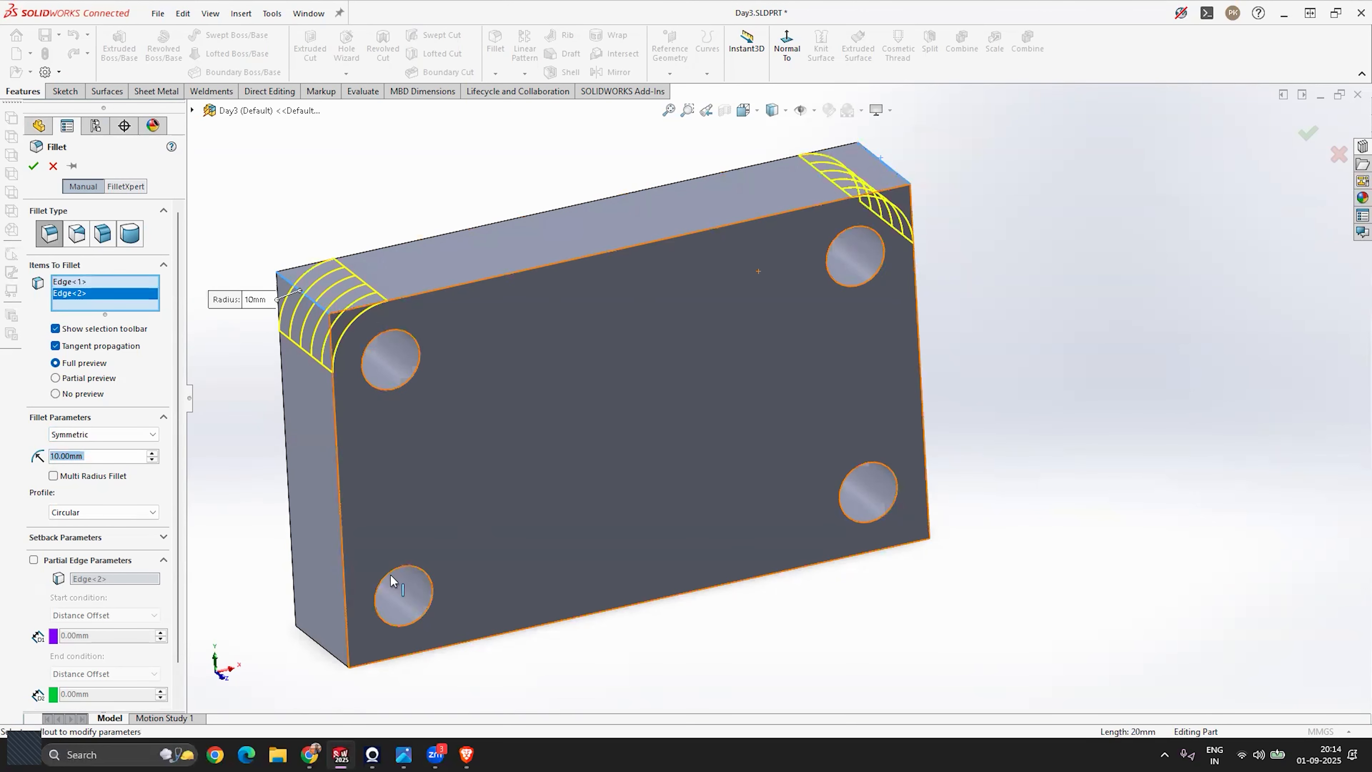
{"action": "left_click", "coordinate": [322, 647]}
{"action": "middle_click_drag", "start_coordinate": [900, 551], "coordinate": [748, 520]}
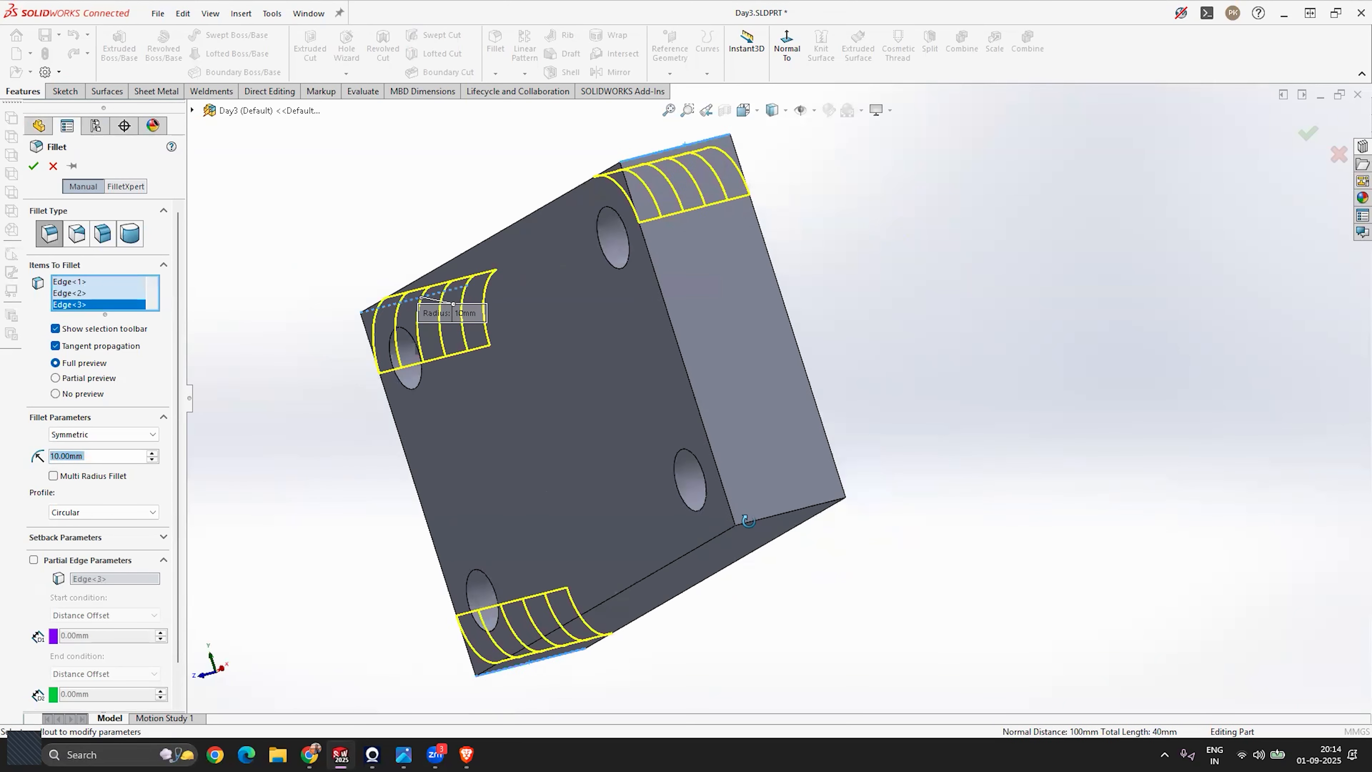
{"action": "left_click", "coordinate": [764, 509]}
{"action": "middle_click_drag", "start_coordinate": [656, 594], "coordinate": [785, 573]}
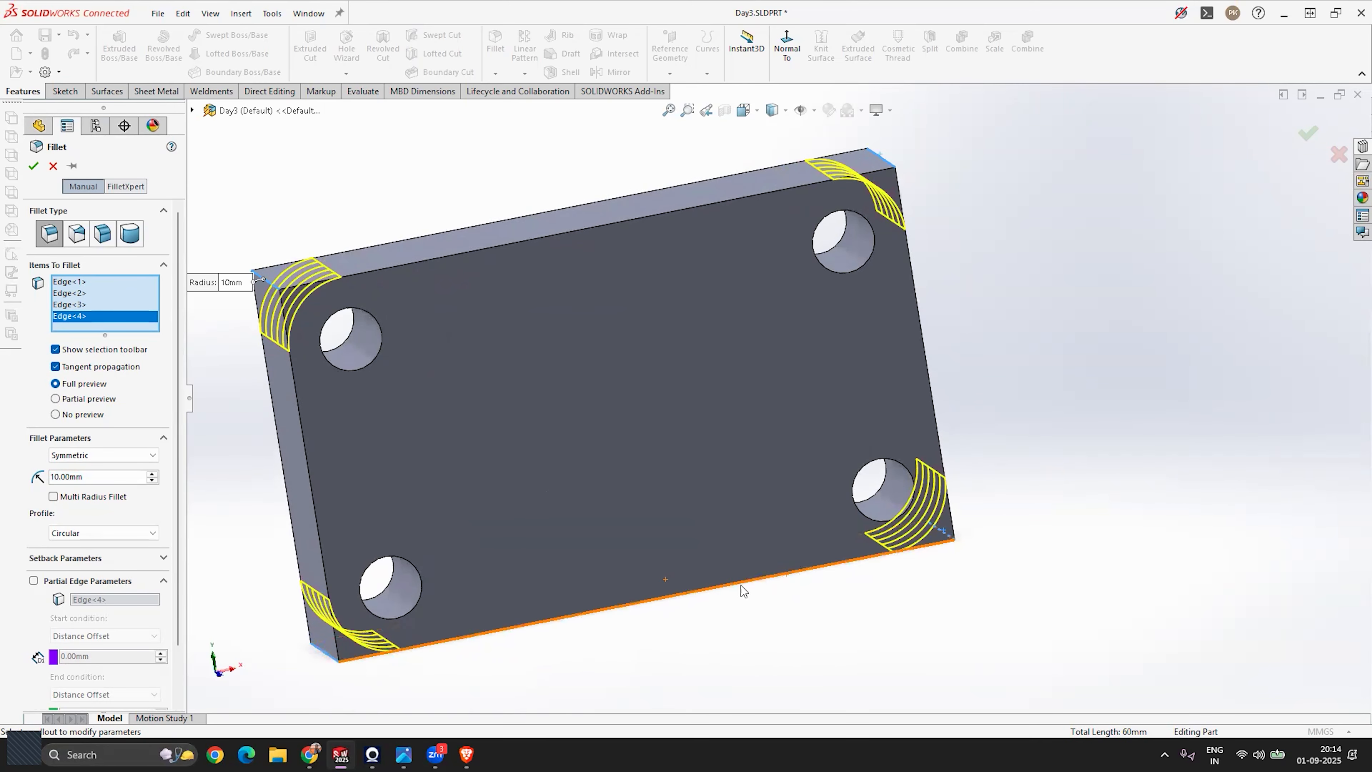
{"action": "scroll", "coordinate": [635, 513], "scroll_direction": "up", "scroll_amount": 1}
{"action": "scroll", "coordinate": [364, 378], "scroll_direction": "down", "scroll_amount": 1}
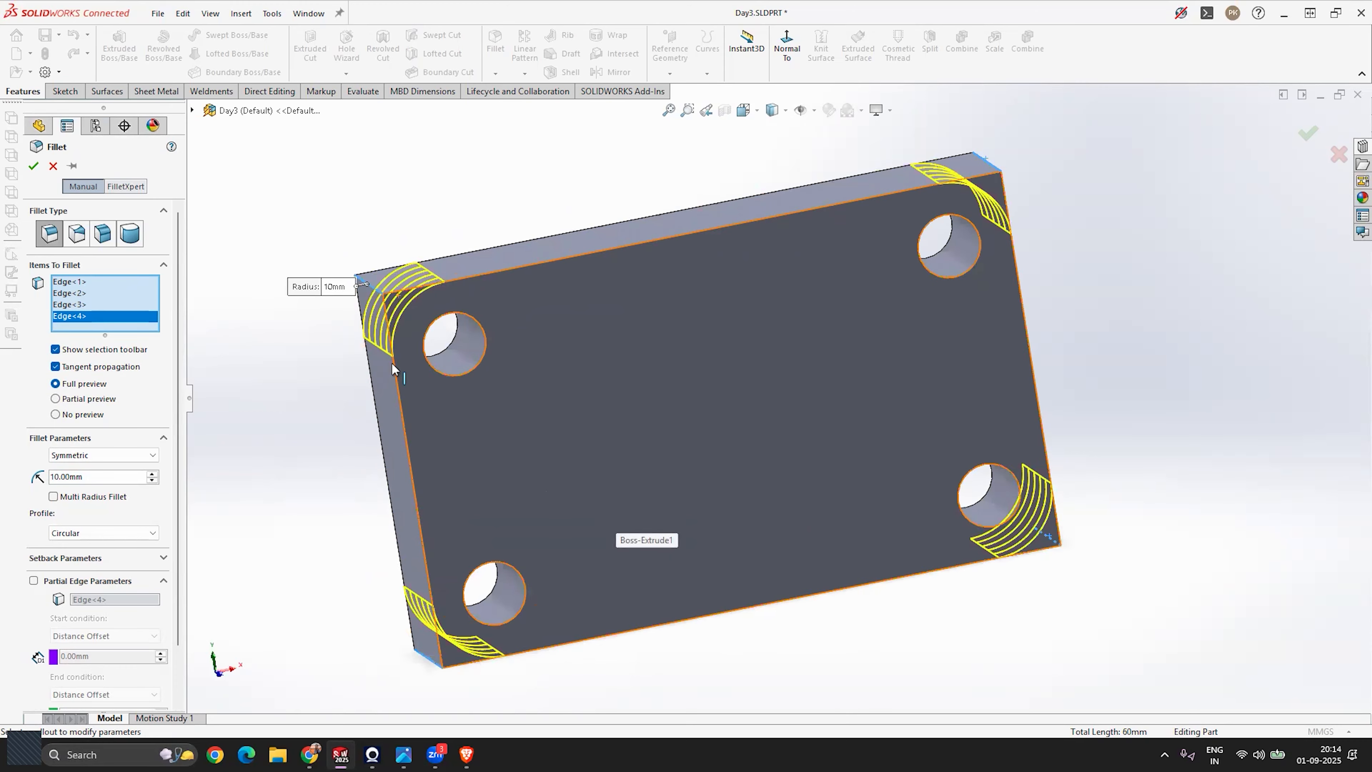
Set the symmetric radius of the four corner fillets to 5 mm.
{"action": "key", "text": "ctrl+8"}
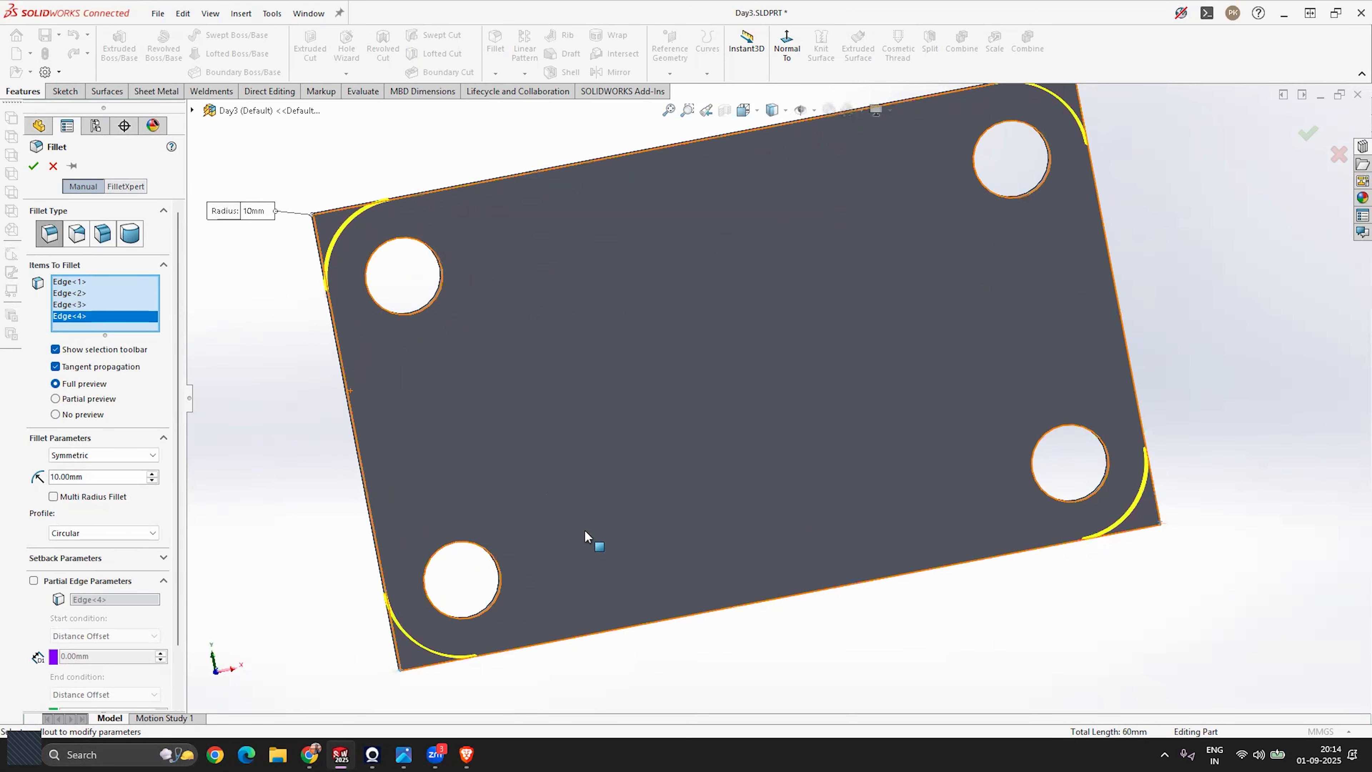
{"action": "scroll", "coordinate": [133, 420], "scroll_direction": "down", "scroll_amount": 2}
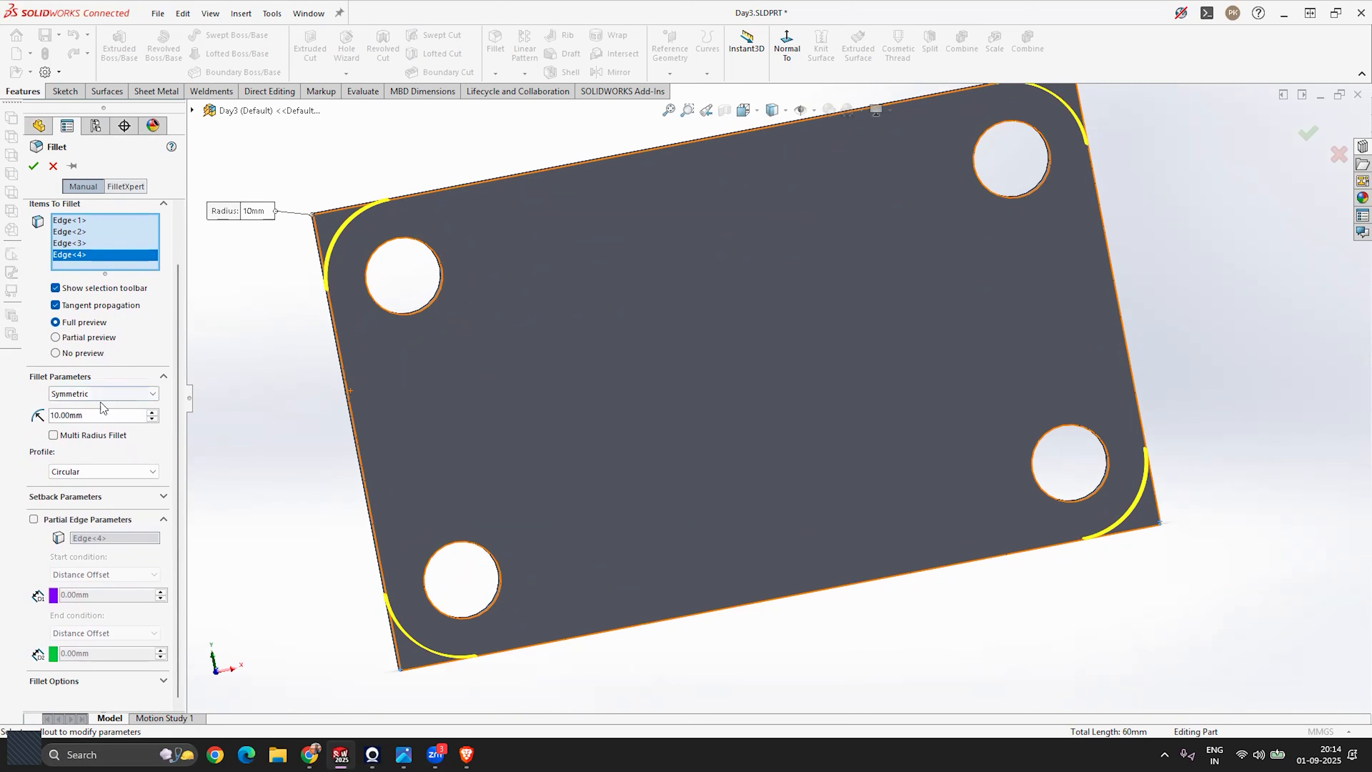
{"action": "left_click_drag", "start_coordinate": [86, 417], "coordinate": [64, 416]}
{"action": "type", "text": "5"}
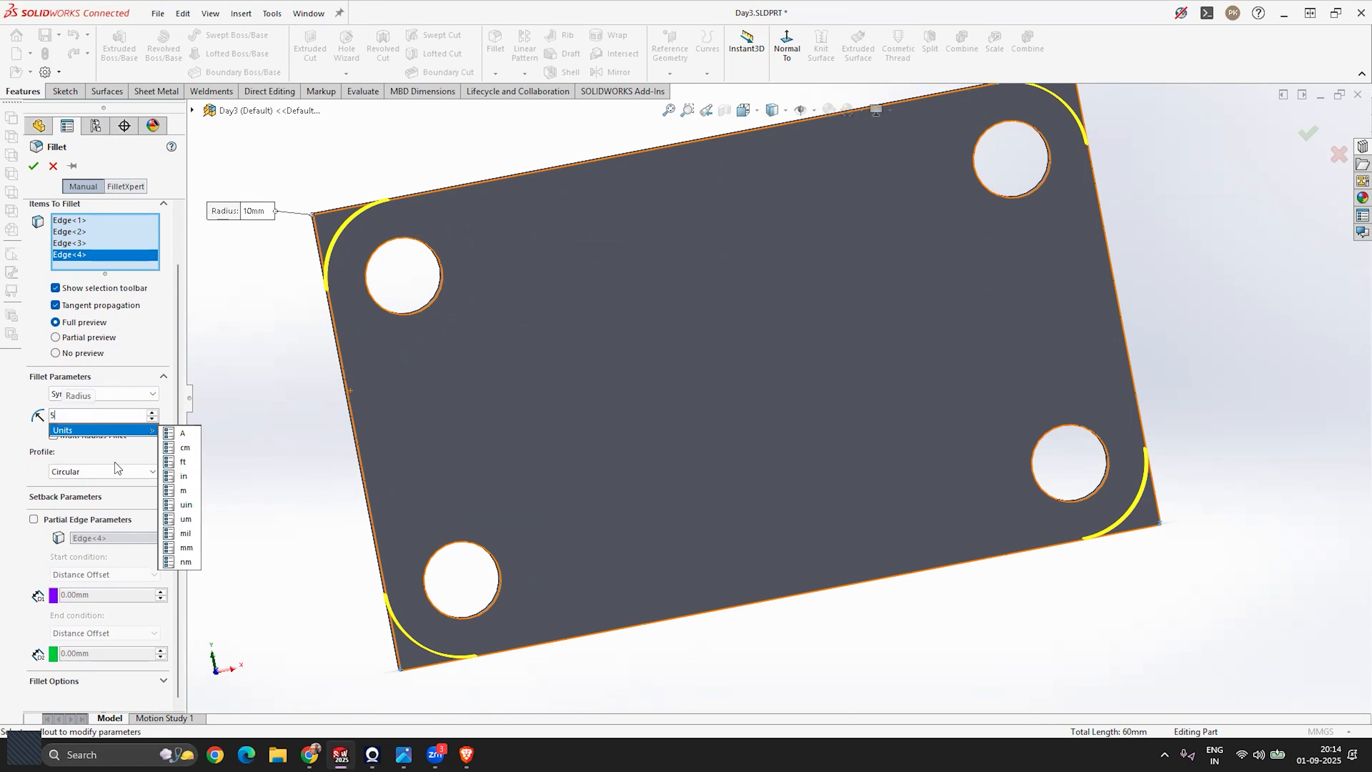
{"action": "key", "text": "Return"}
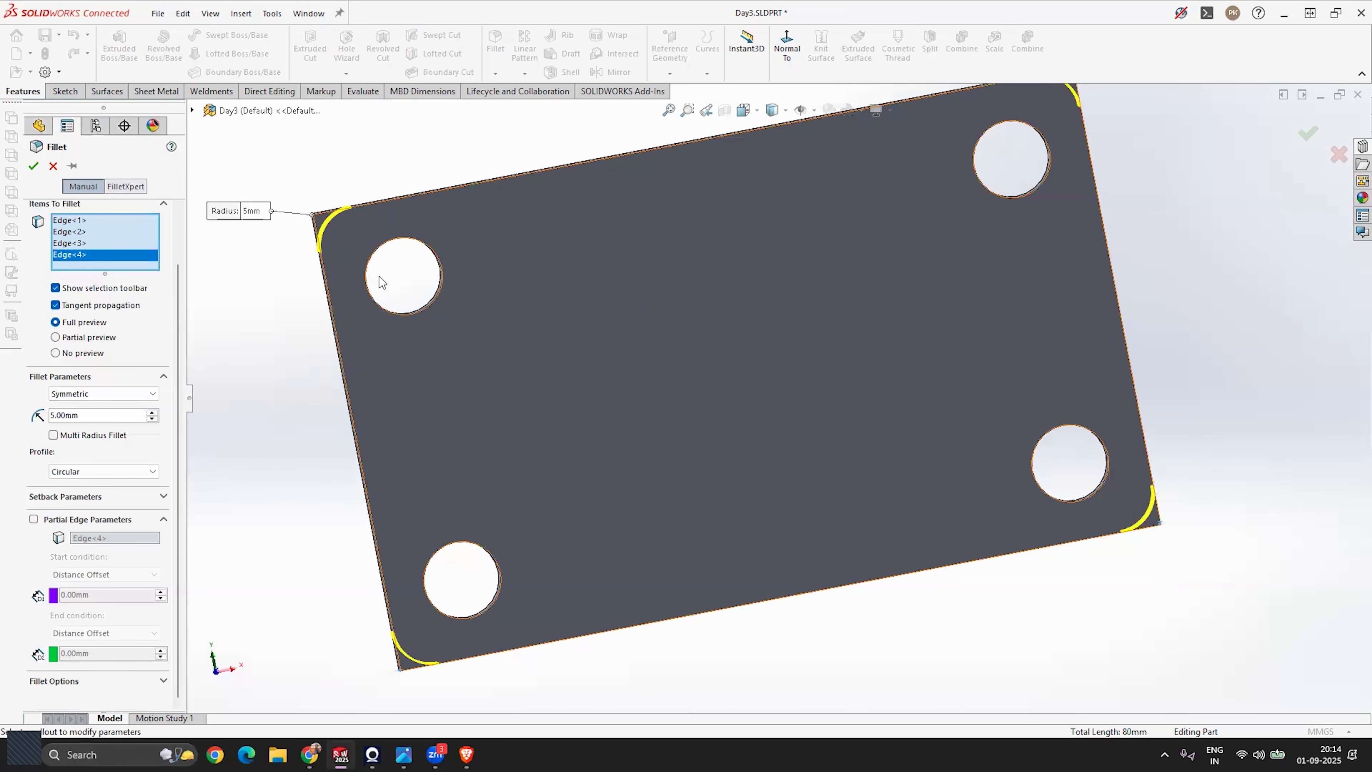
Try a 20 mm radius on the corner fillets and return the radius to 5 mm.
{"action": "left_click_drag", "start_coordinate": [76, 419], "coordinate": [47, 415]}
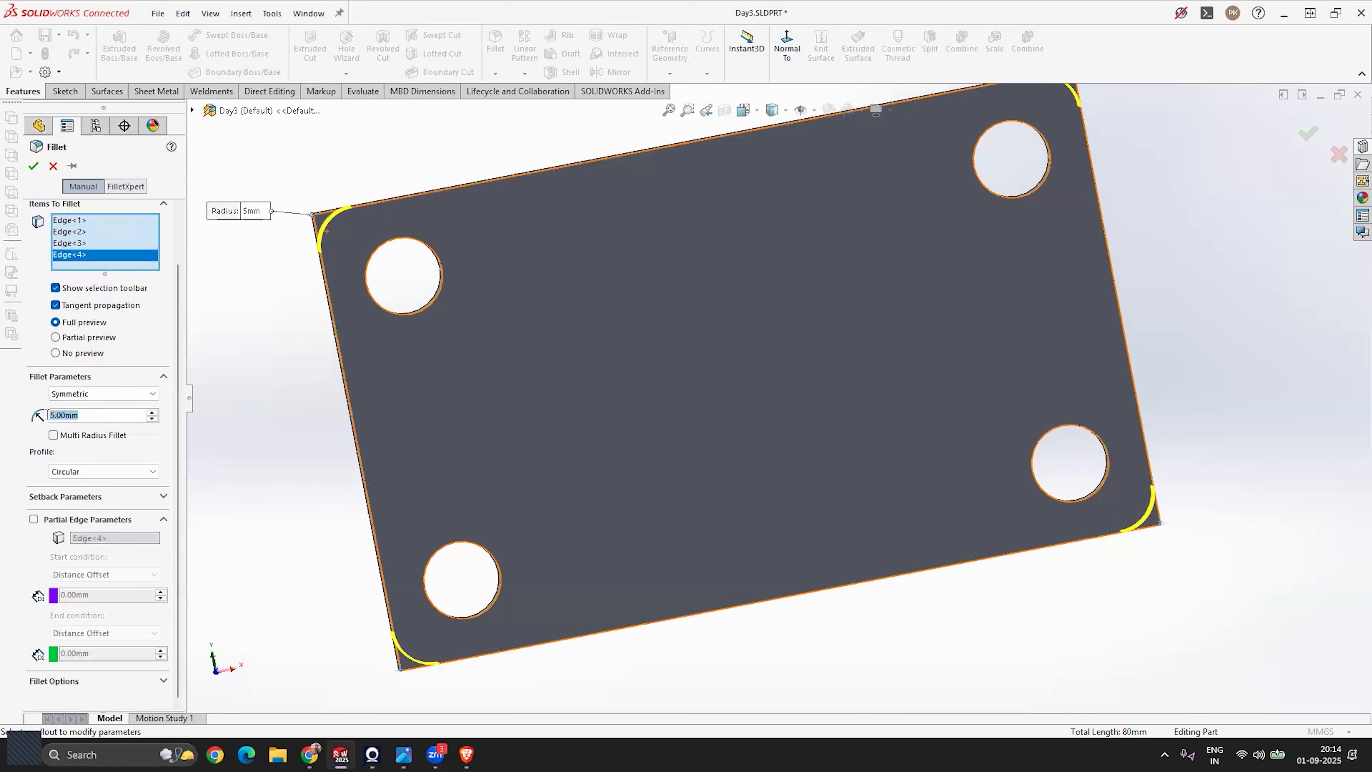
{"action": "type", "text": "20"}
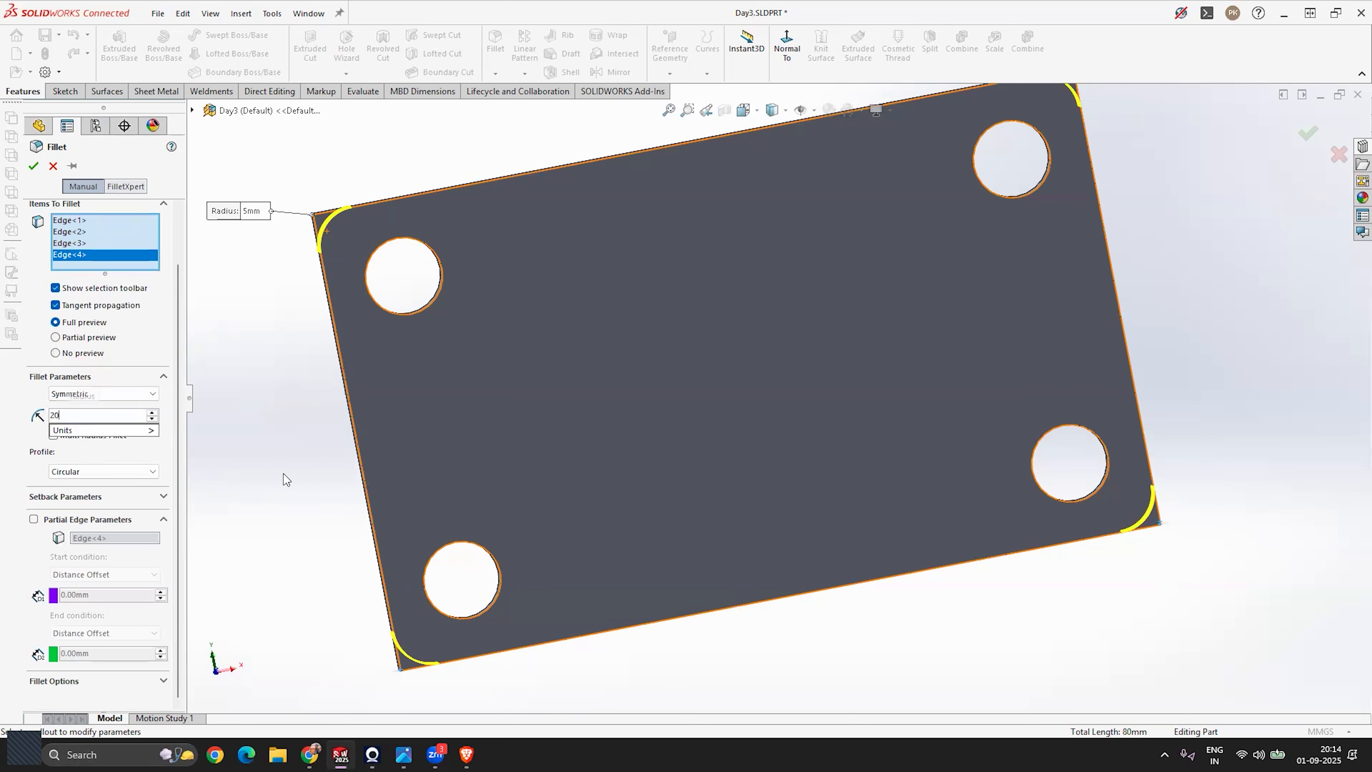
{"action": "key", "text": "Return"}
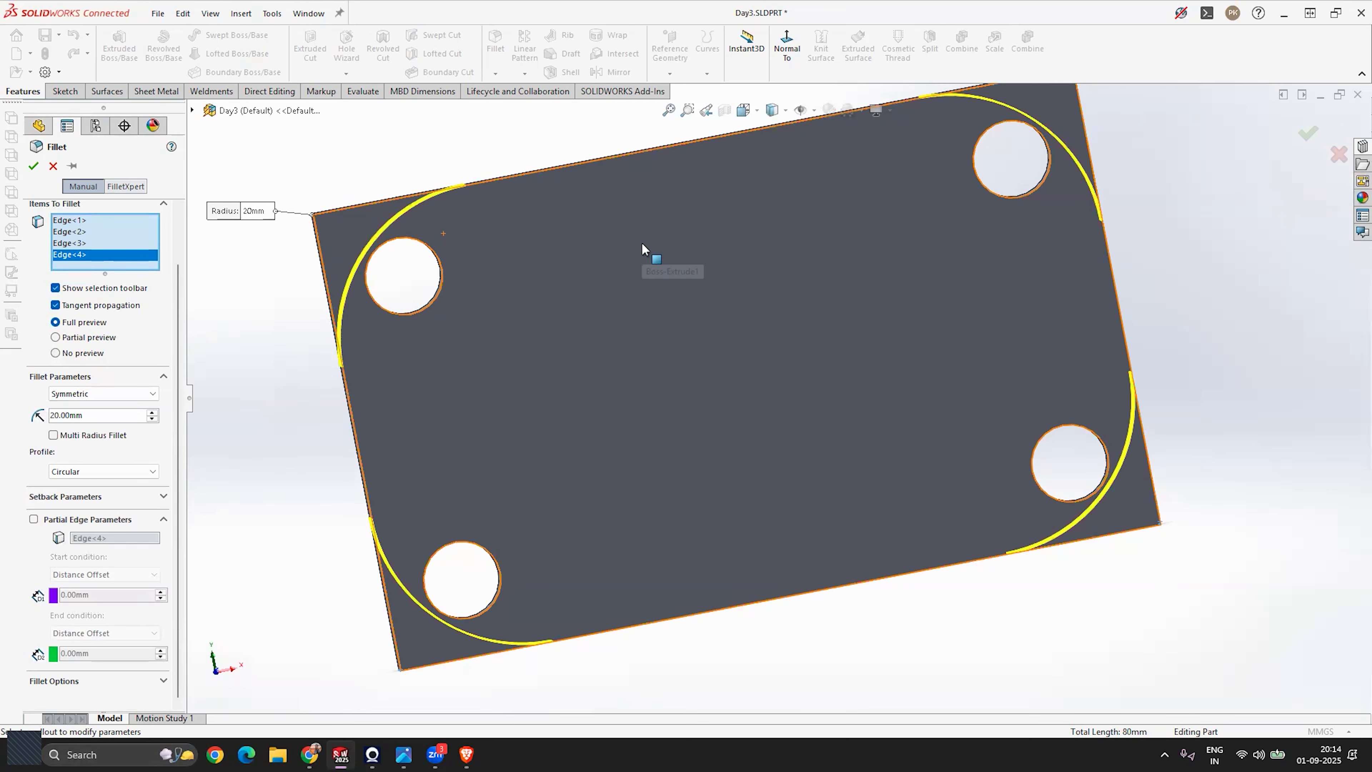
{"action": "type", "text": "5"}
{"action": "key", "text": "Return"}
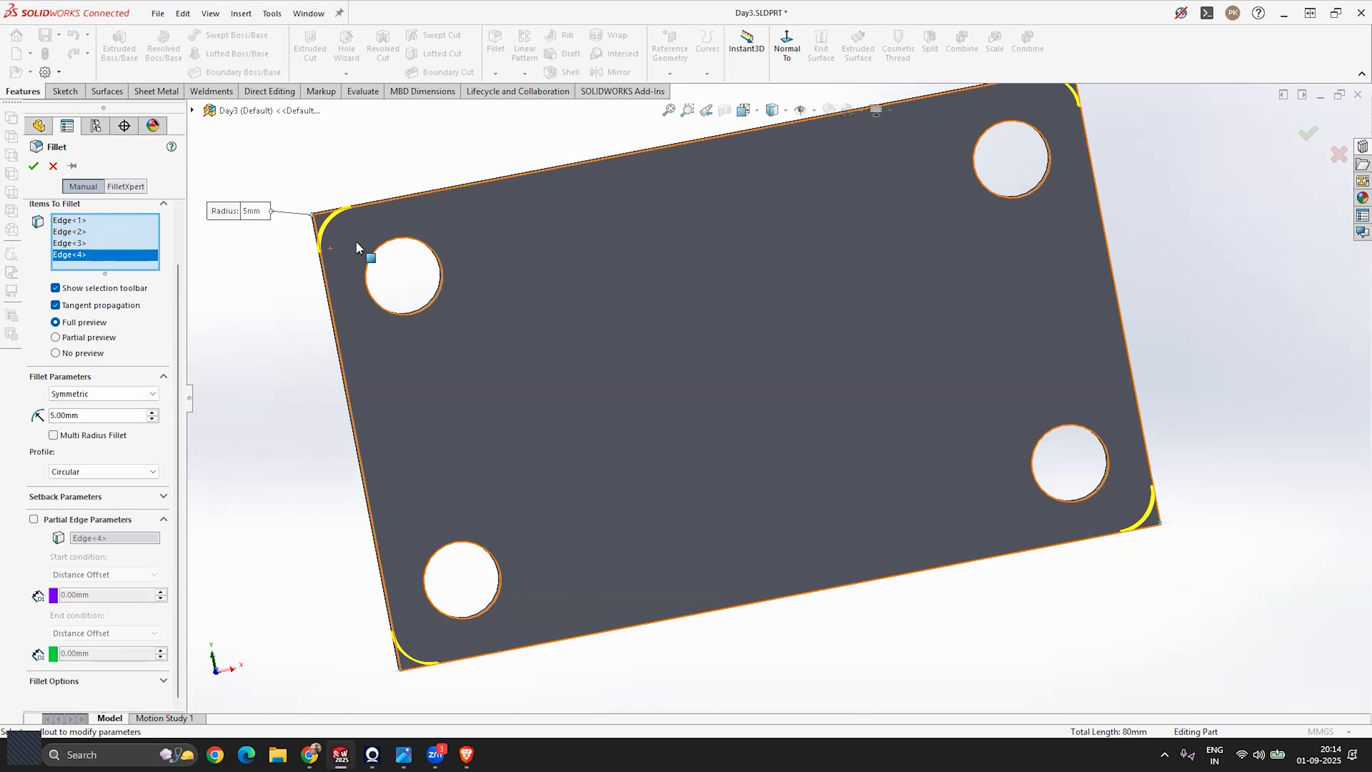
Inspect the corner fillet preview and accept the fillet on the plate's four corner edges.
{"action": "scroll", "coordinate": [355, 346], "scroll_direction": "up", "scroll_amount": 3}
{"action": "middle_click_drag", "start_coordinate": [355, 355], "coordinate": [401, 388]}
{"action": "scroll", "coordinate": [998, 375], "scroll_direction": "down", "scroll_amount": 2}
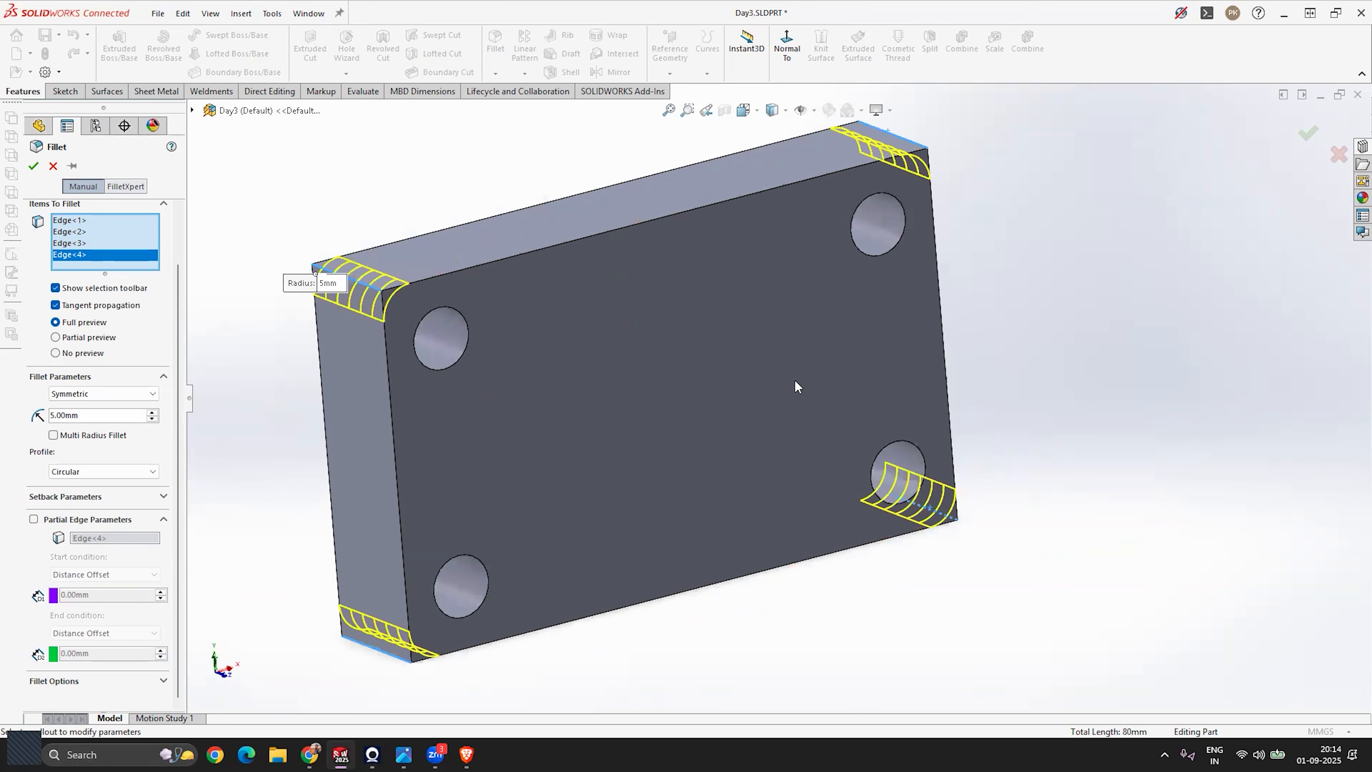
{"action": "middle_click_drag", "start_coordinate": [370, 332], "coordinate": [335, 410]}
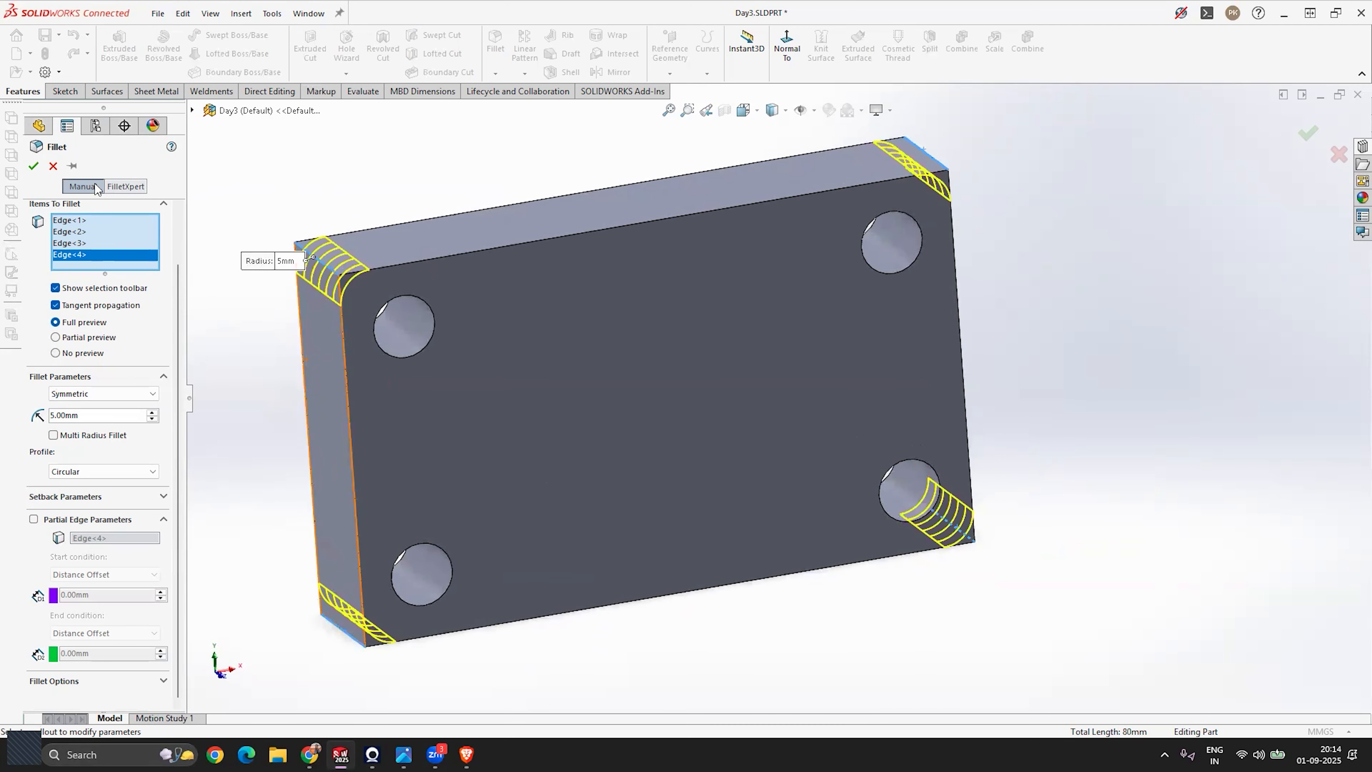
{"action": "left_click", "coordinate": [34, 166]}
{"action": "middle_click_drag", "start_coordinate": [569, 374], "coordinate": [727, 292]}
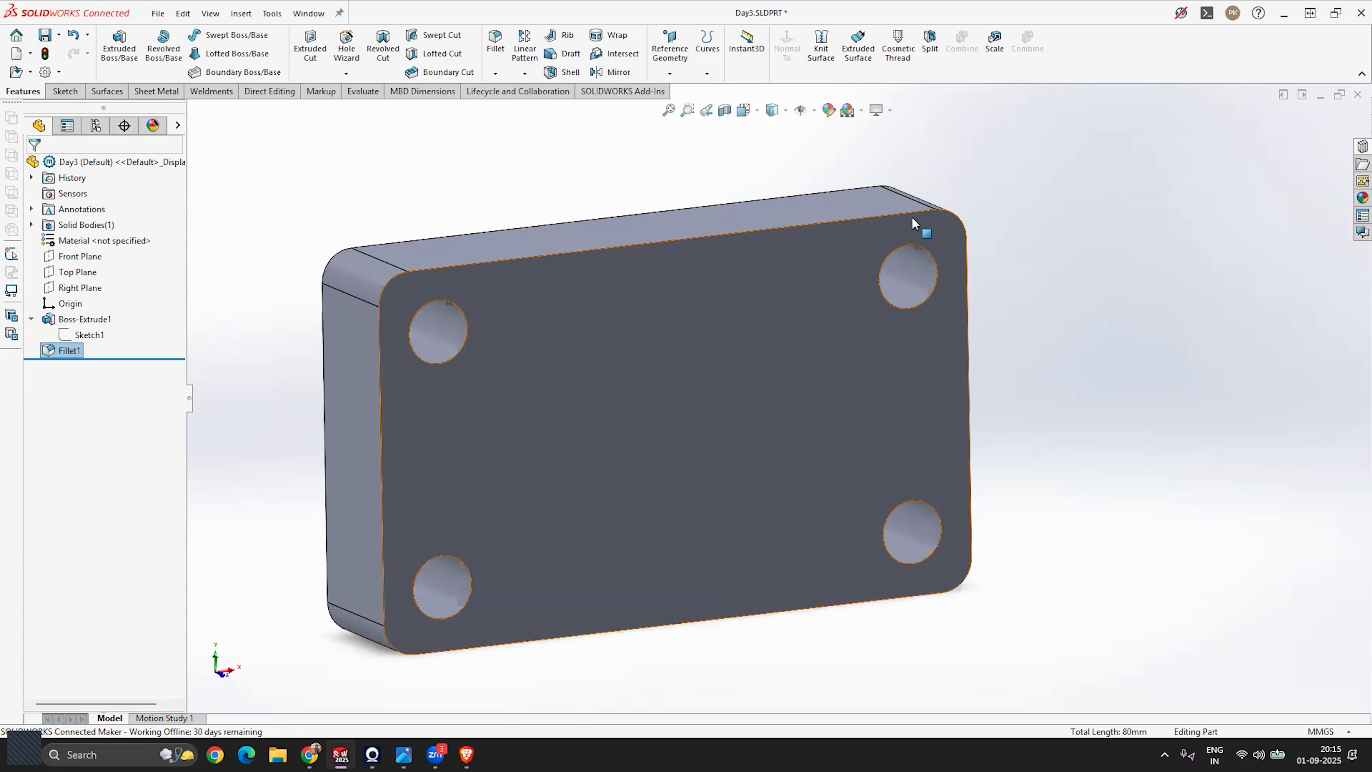
Start a second Fillet and select one upper long edge on each large face, covering both outer outlines through tangent propagation.
{"action": "left_click", "coordinate": [494, 44]}
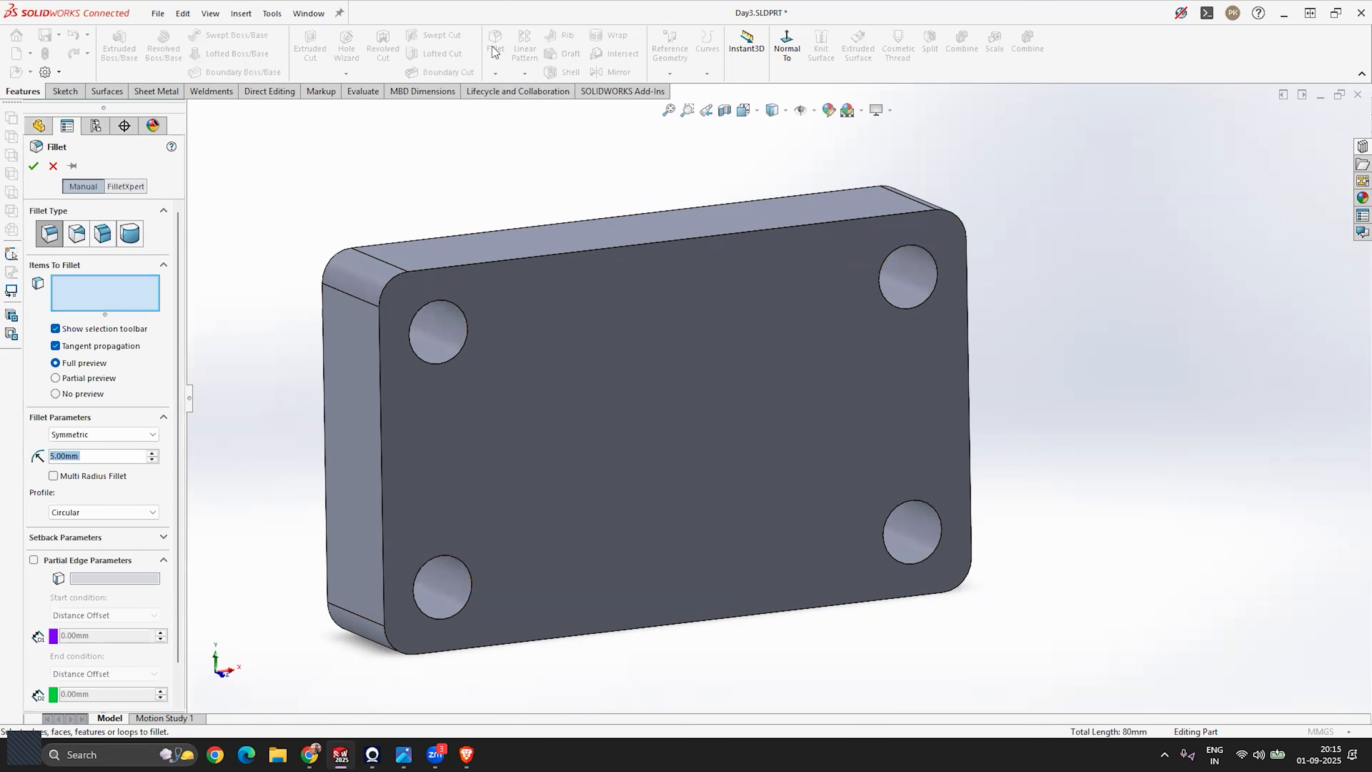
{"action": "left_click", "coordinate": [442, 267]}
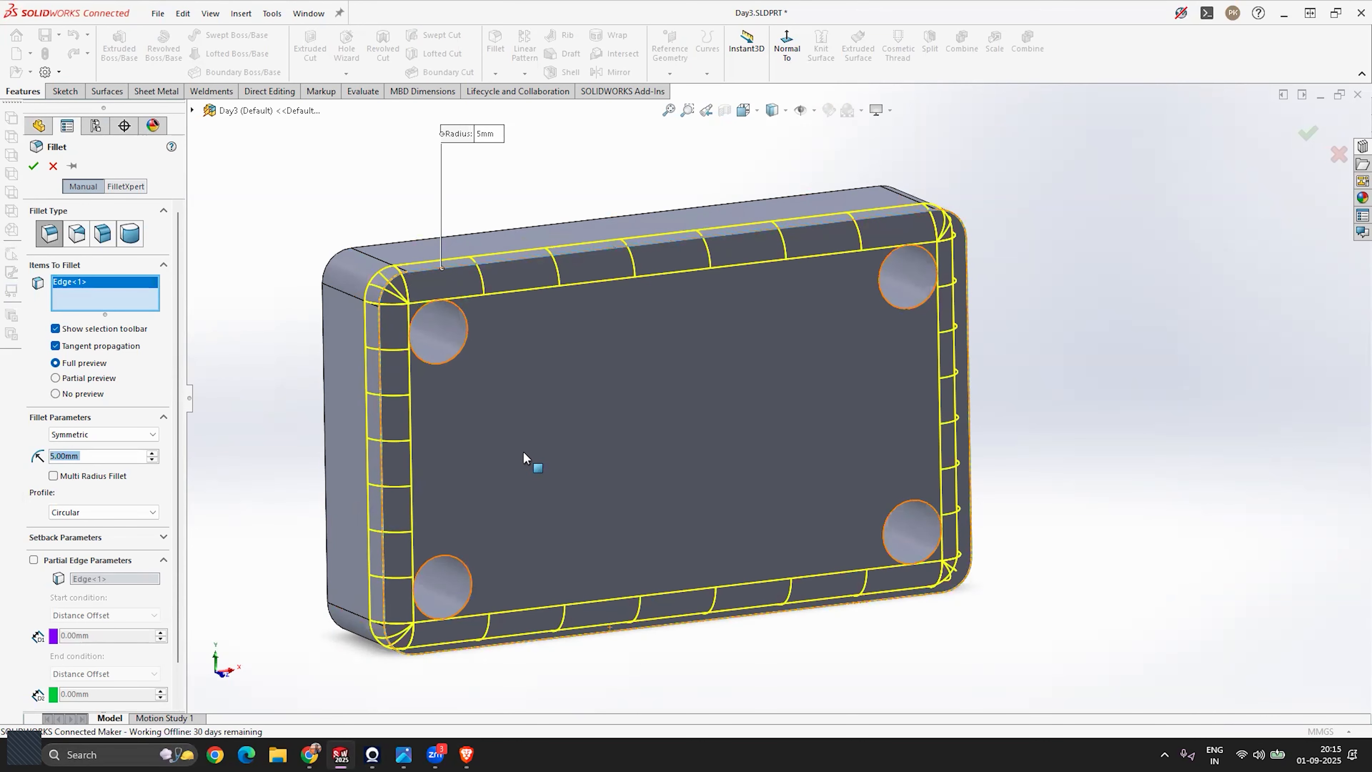
{"action": "middle_click_drag", "start_coordinate": [437, 404], "coordinate": [433, 215]}
{"action": "left_click", "coordinate": [435, 215]}
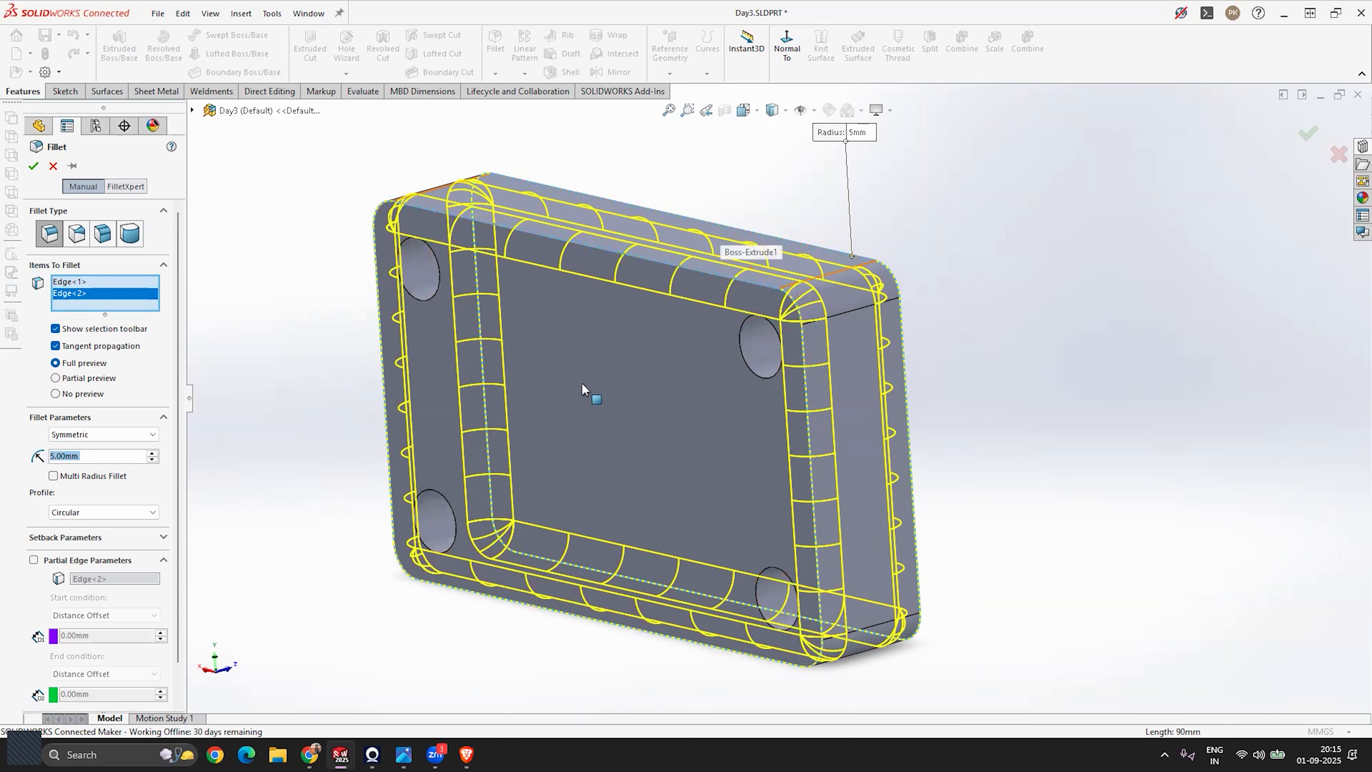
Turn Tangent propagation off and back on to compare the outline fillet preview.
{"action": "left_click", "coordinate": [58, 347]}
{"action": "middle_click_drag", "start_coordinate": [659, 358], "coordinate": [488, 302]}
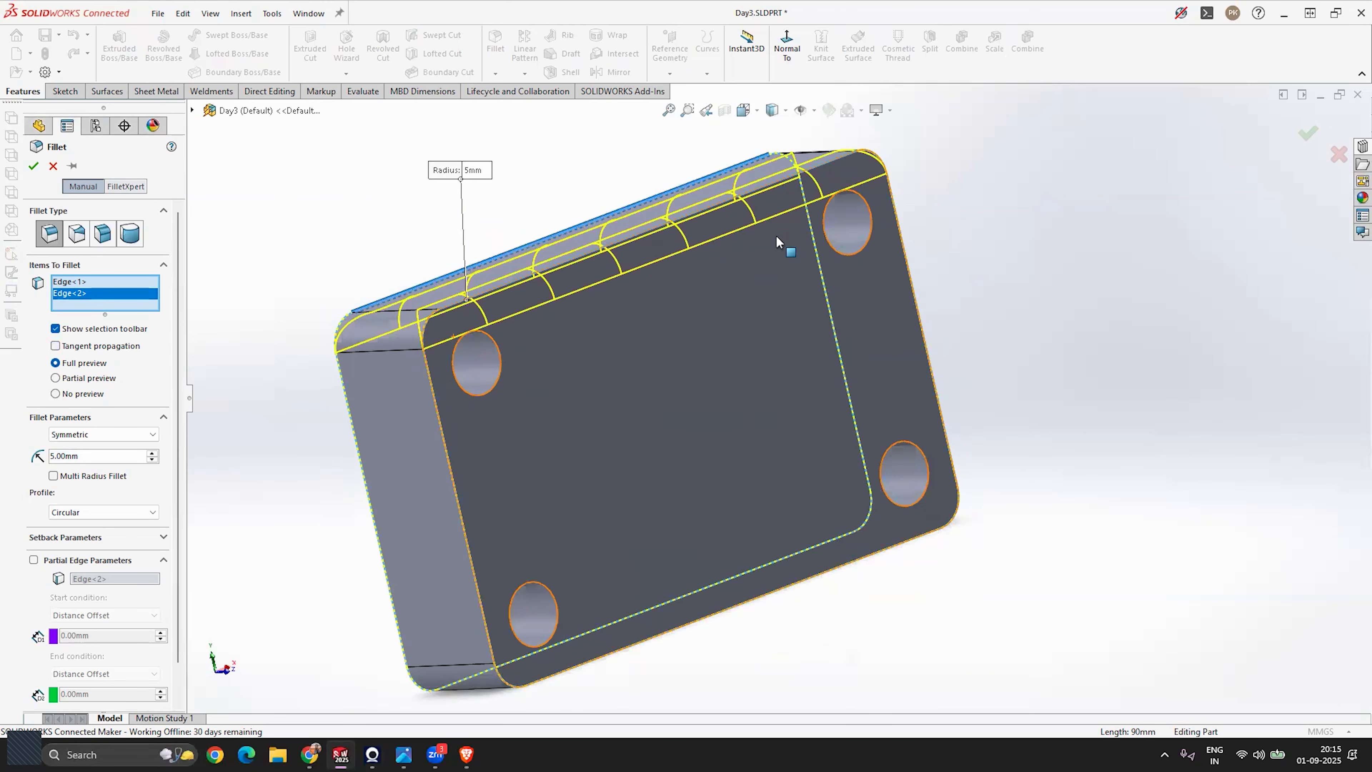
{"action": "left_click", "coordinate": [56, 349]}
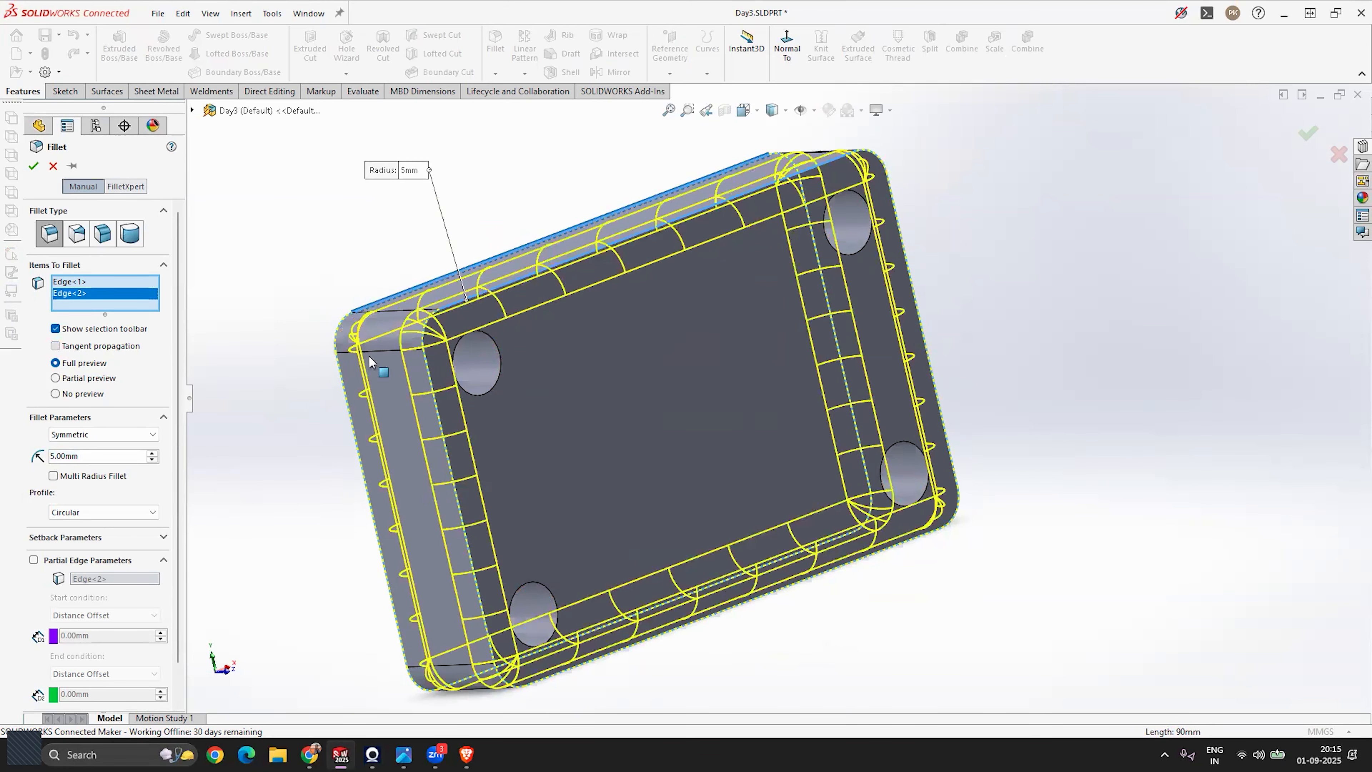
{"action": "middle_click_drag", "start_coordinate": [721, 239], "coordinate": [532, 313]}
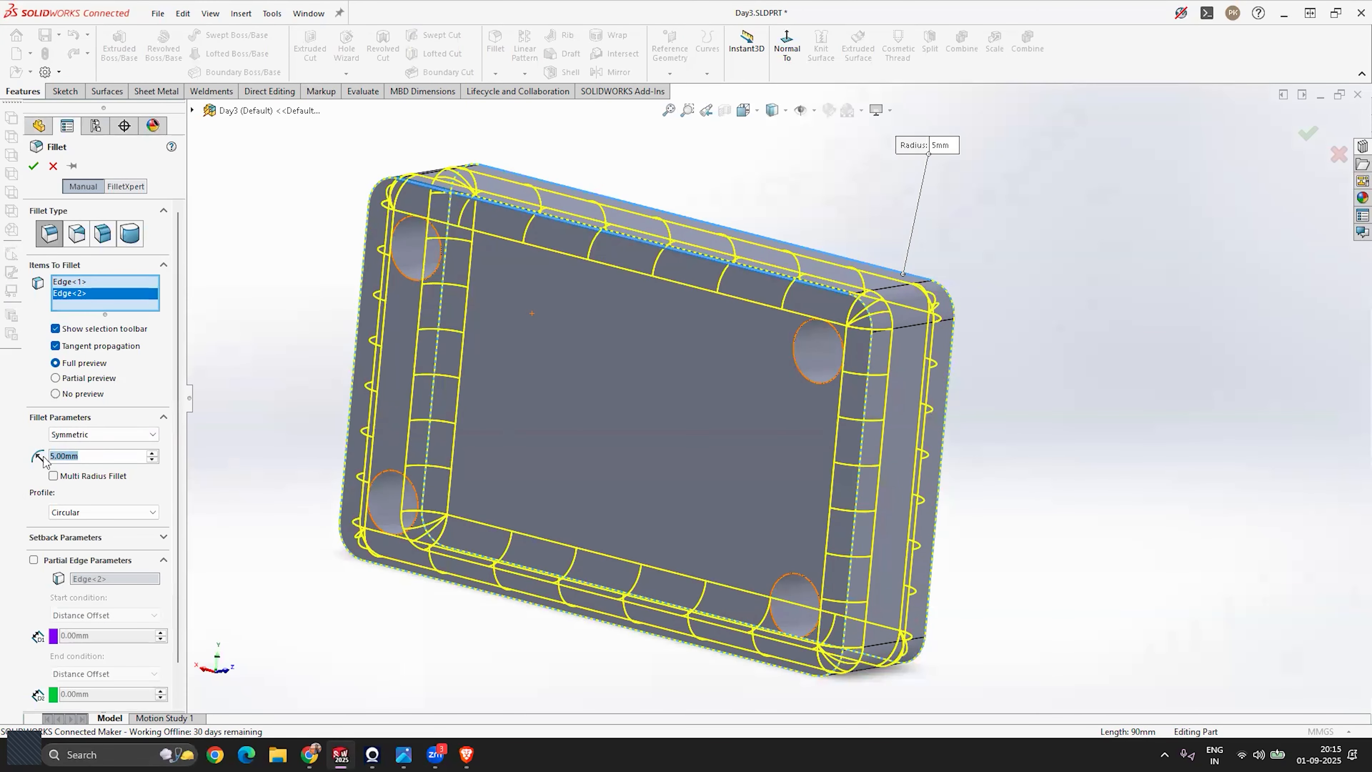
Set the outline fillet radius to 2 mm and accept the fillet on both large faces' outer edges.
{"action": "type", "text": "2"}
{"action": "key", "text": "Return"}
{"action": "middle_click_drag", "start_coordinate": [246, 478], "coordinate": [497, 319]}
{"action": "scroll", "coordinate": [499, 313], "scroll_direction": "down", "scroll_amount": 4}
{"action": "middle_click_drag", "start_coordinate": [615, 335], "coordinate": [581, 334]}
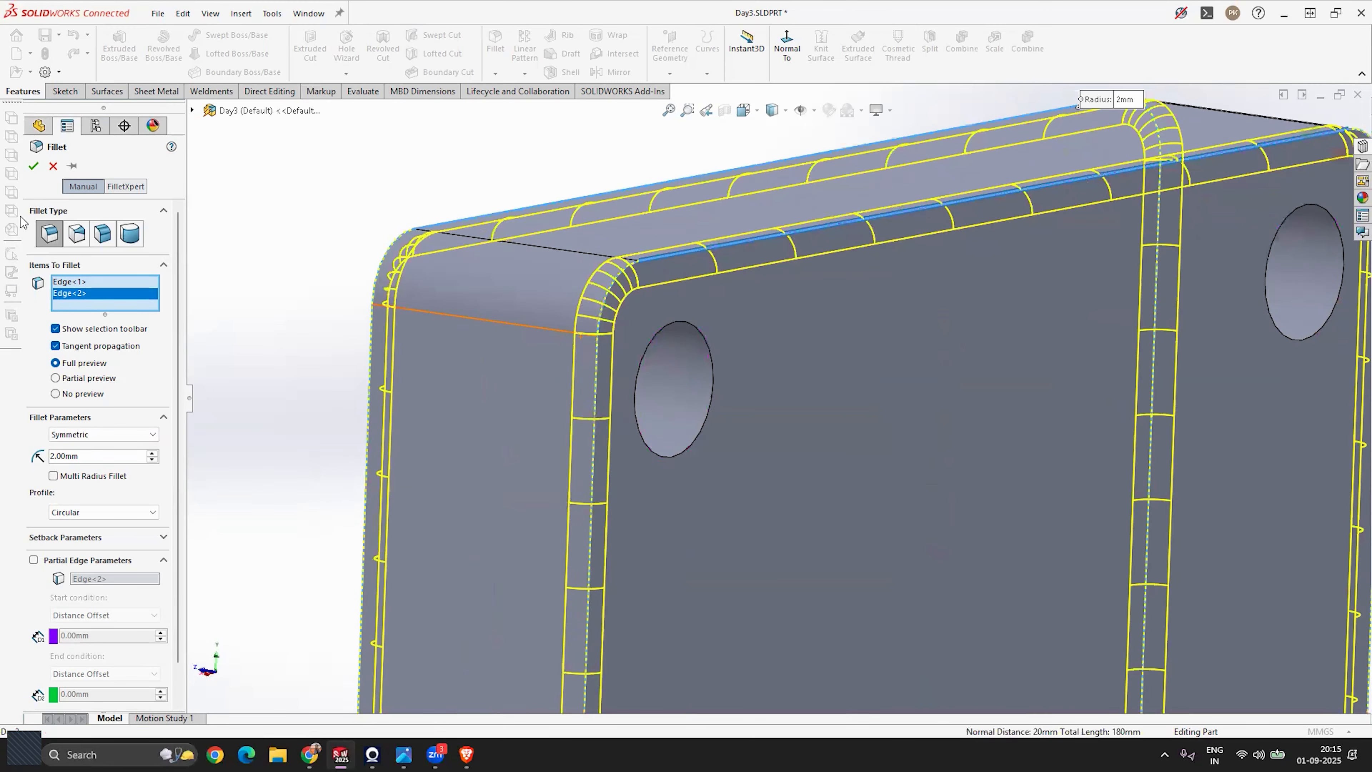
{"action": "left_click", "coordinate": [33, 168]}
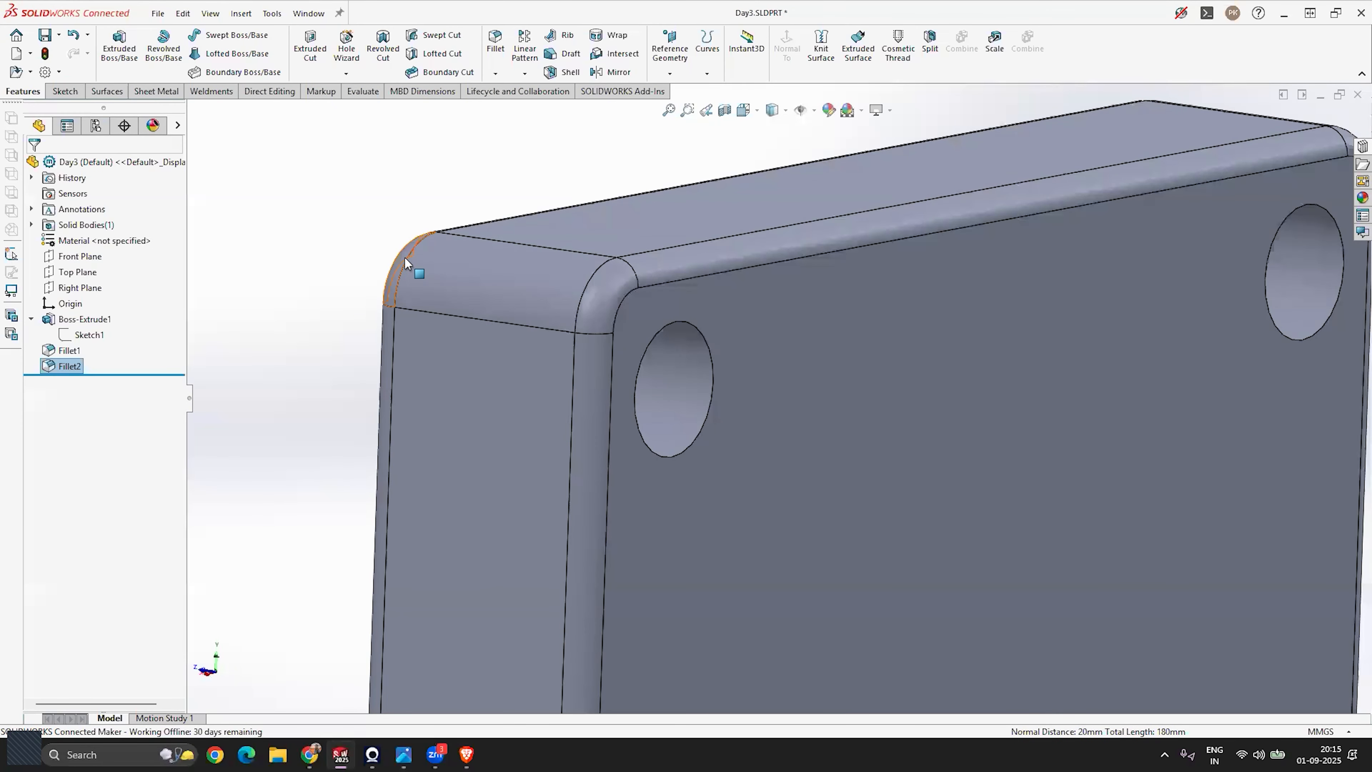
Examine the rounded outlines and corners of the plate from both large faces.
{"action": "scroll", "coordinate": [542, 281], "scroll_direction": "up", "scroll_amount": 3}
{"action": "scroll", "coordinate": [885, 529], "scroll_direction": "up", "scroll_amount": 4}
{"action": "scroll", "coordinate": [867, 540], "scroll_direction": "down", "scroll_amount": 3}
{"action": "middle_click_drag", "start_coordinate": [885, 408], "coordinate": [754, 450]}
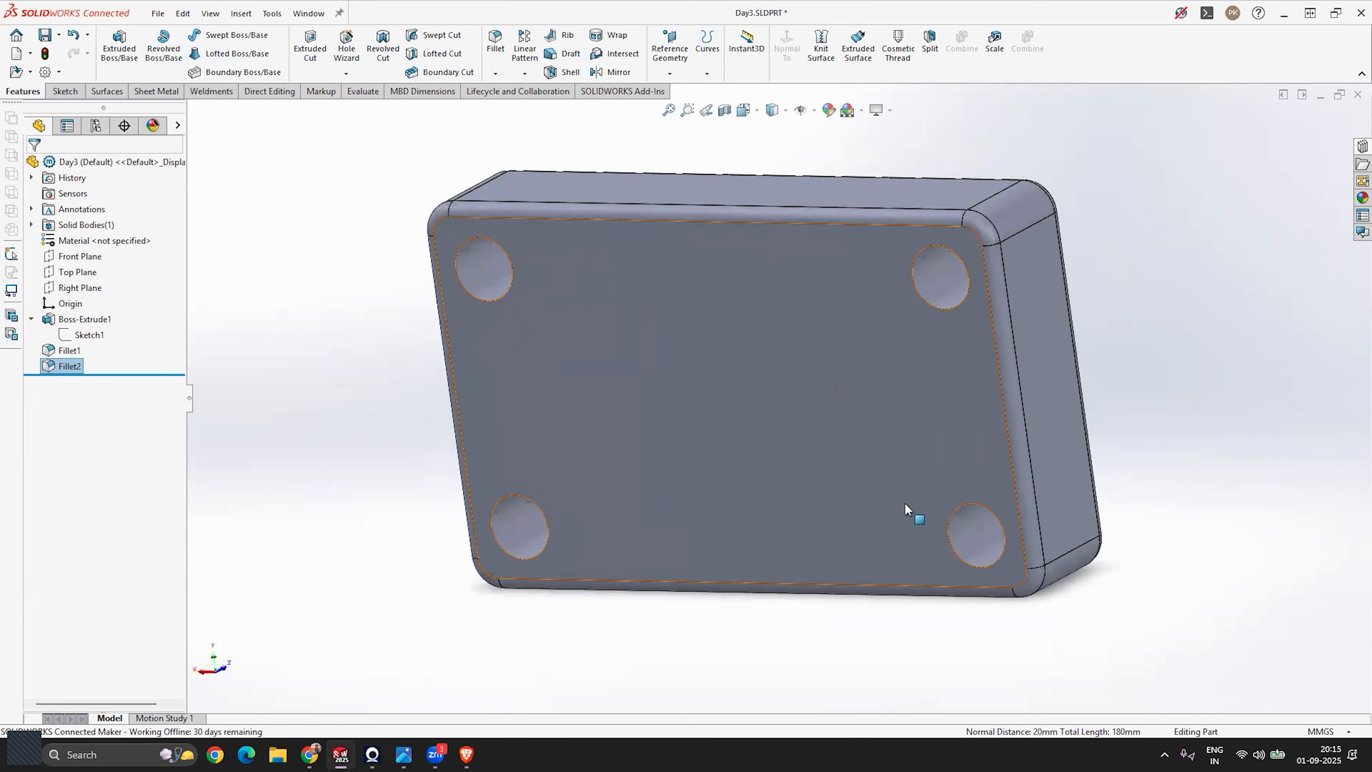
{"action": "middle_click_drag", "start_coordinate": [509, 397], "coordinate": [812, 387]}
{"action": "scroll", "coordinate": [907, 318], "scroll_direction": "down", "scroll_amount": 2}
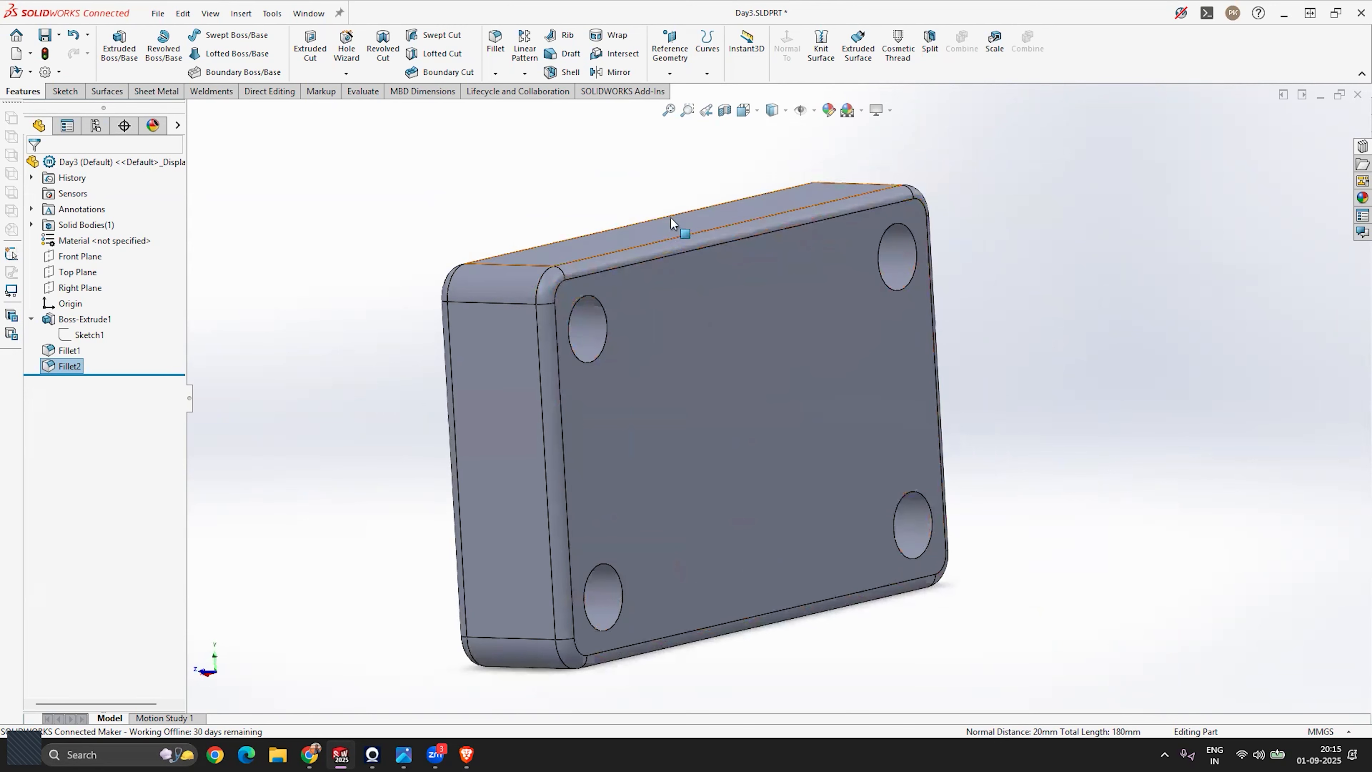
{"action": "scroll", "coordinate": [621, 427], "scroll_direction": "up", "scroll_amount": 2}
{"action": "scroll", "coordinate": [806, 357], "scroll_direction": "down", "scroll_amount": 4}
{"action": "middle_click_drag", "start_coordinate": [806, 356], "coordinate": [789, 292]}
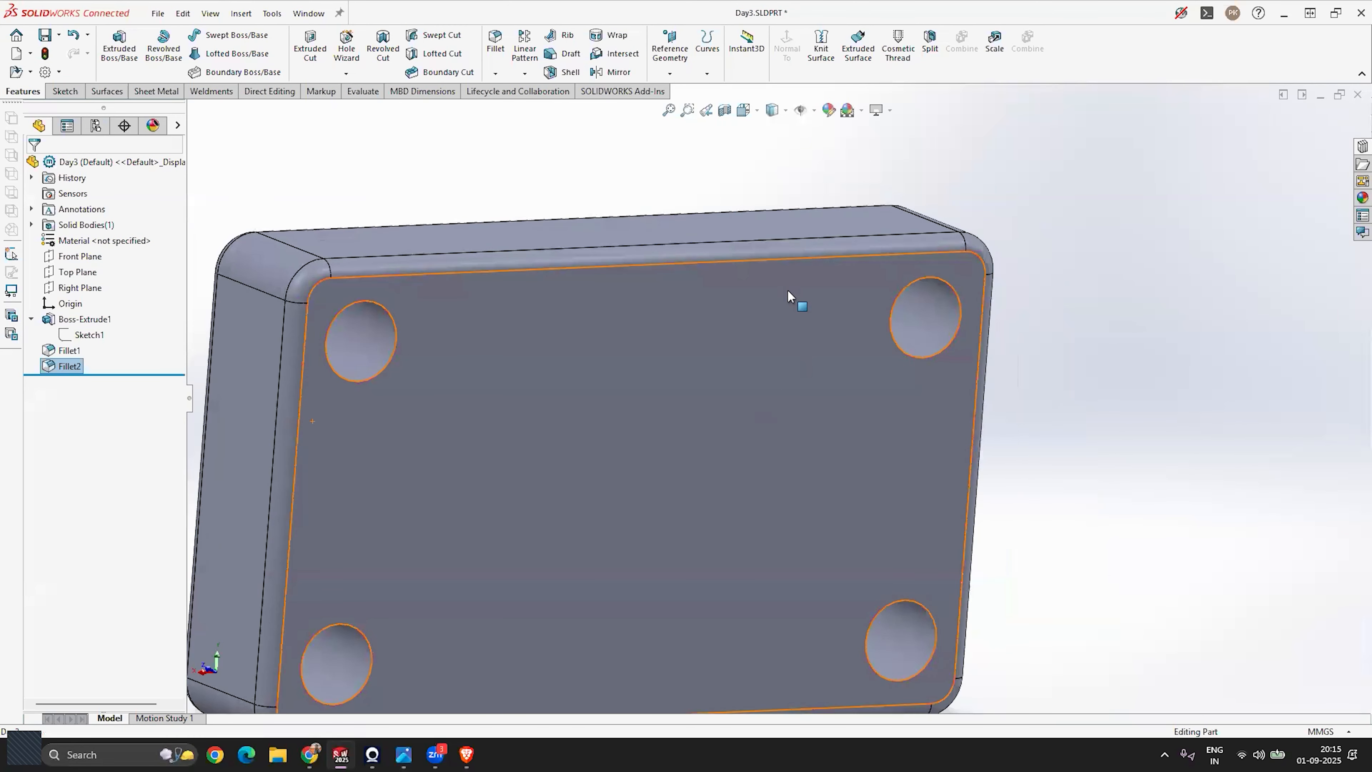
{"action": "scroll", "coordinate": [694, 425], "scroll_direction": "up", "scroll_amount": 3}
{"action": "middle_click_drag", "start_coordinate": [694, 425], "coordinate": [678, 481]}
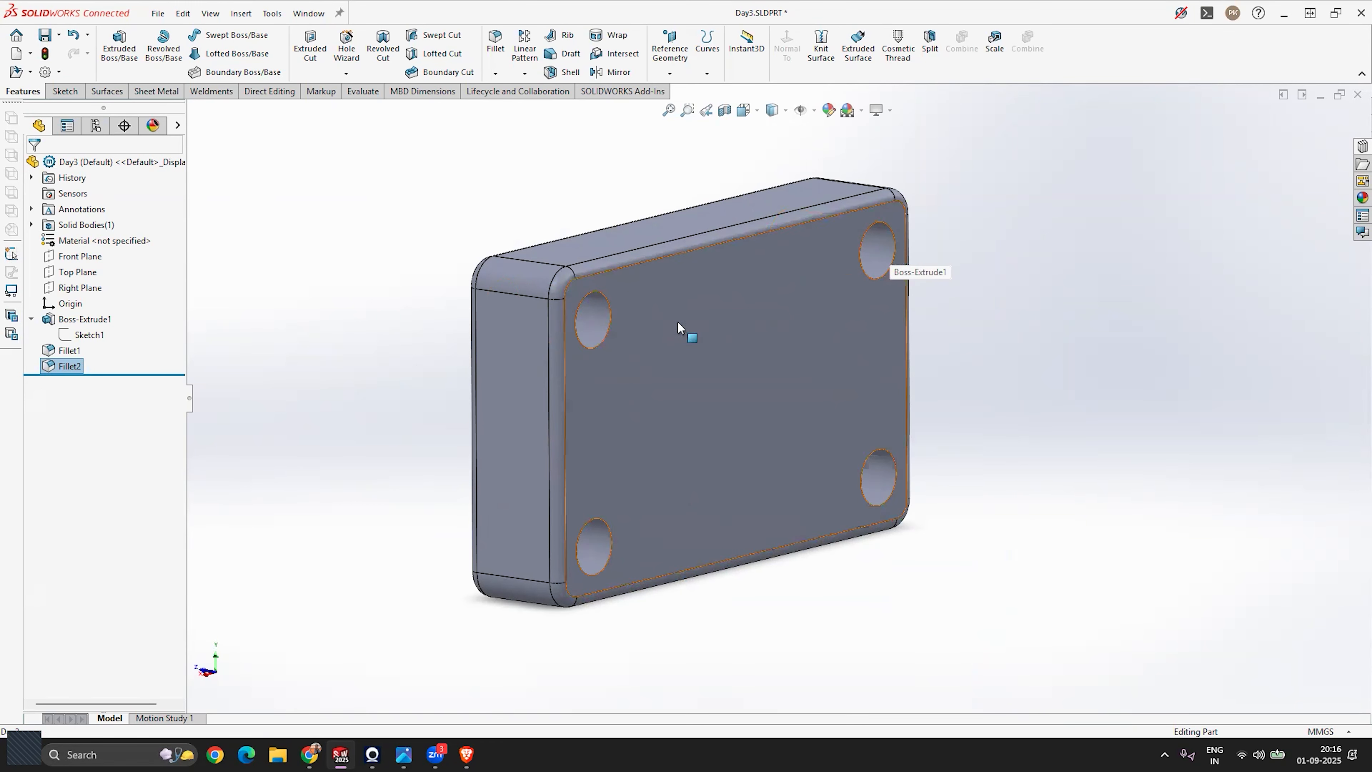
{"action": "scroll", "coordinate": [590, 321], "scroll_direction": "down", "scroll_amount": 2}
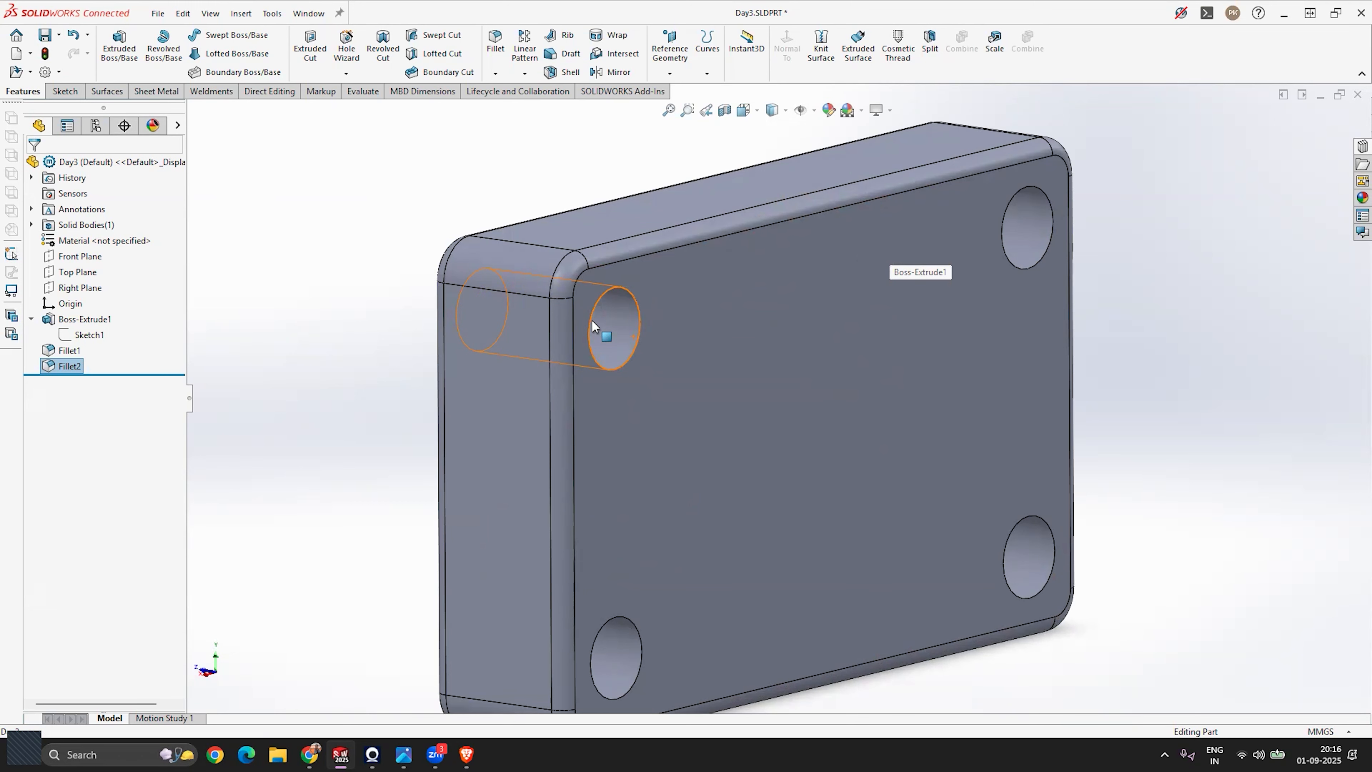
{"action": "scroll", "coordinate": [627, 308], "scroll_direction": "down", "scroll_amount": 2}
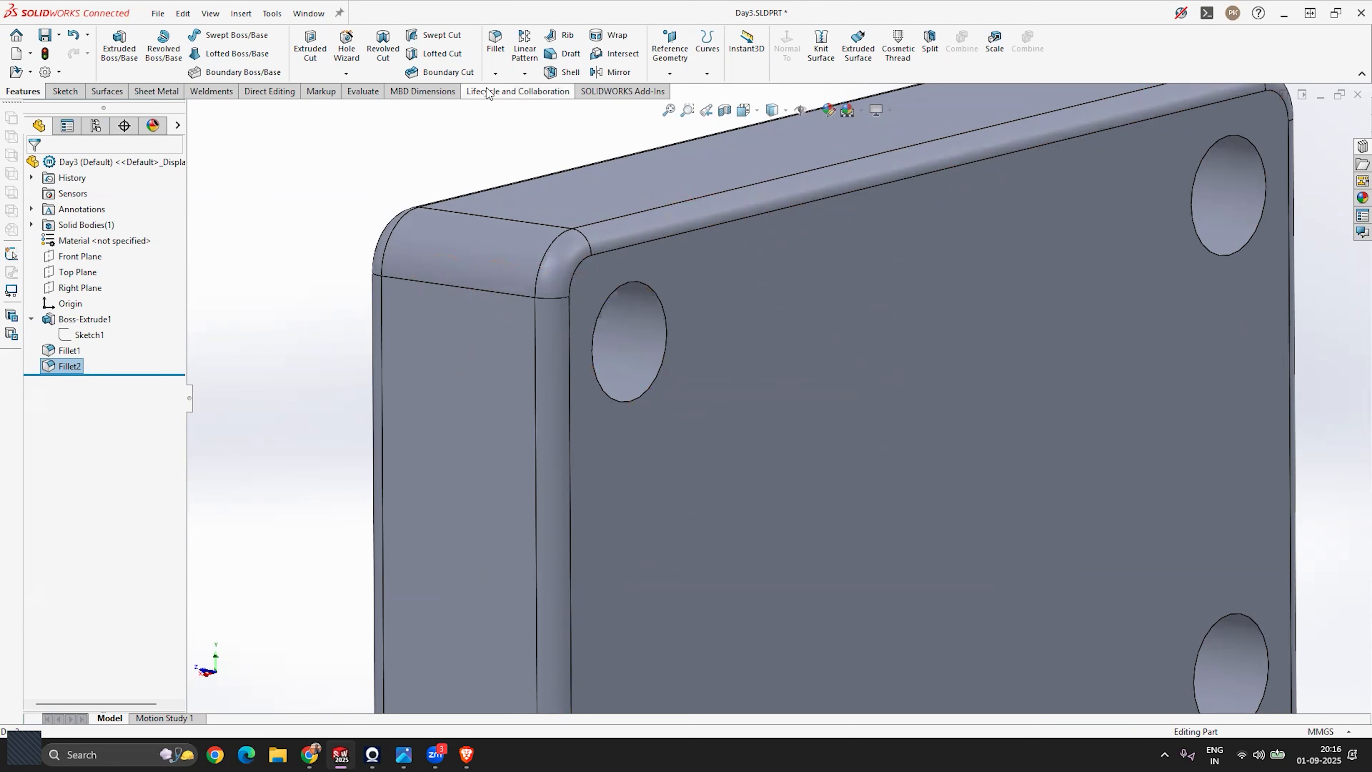
Start a Chamfer and select the circular edges of all four holes on one large face, leaving the face itself unselected.
{"action": "left_click", "coordinate": [495, 75]}
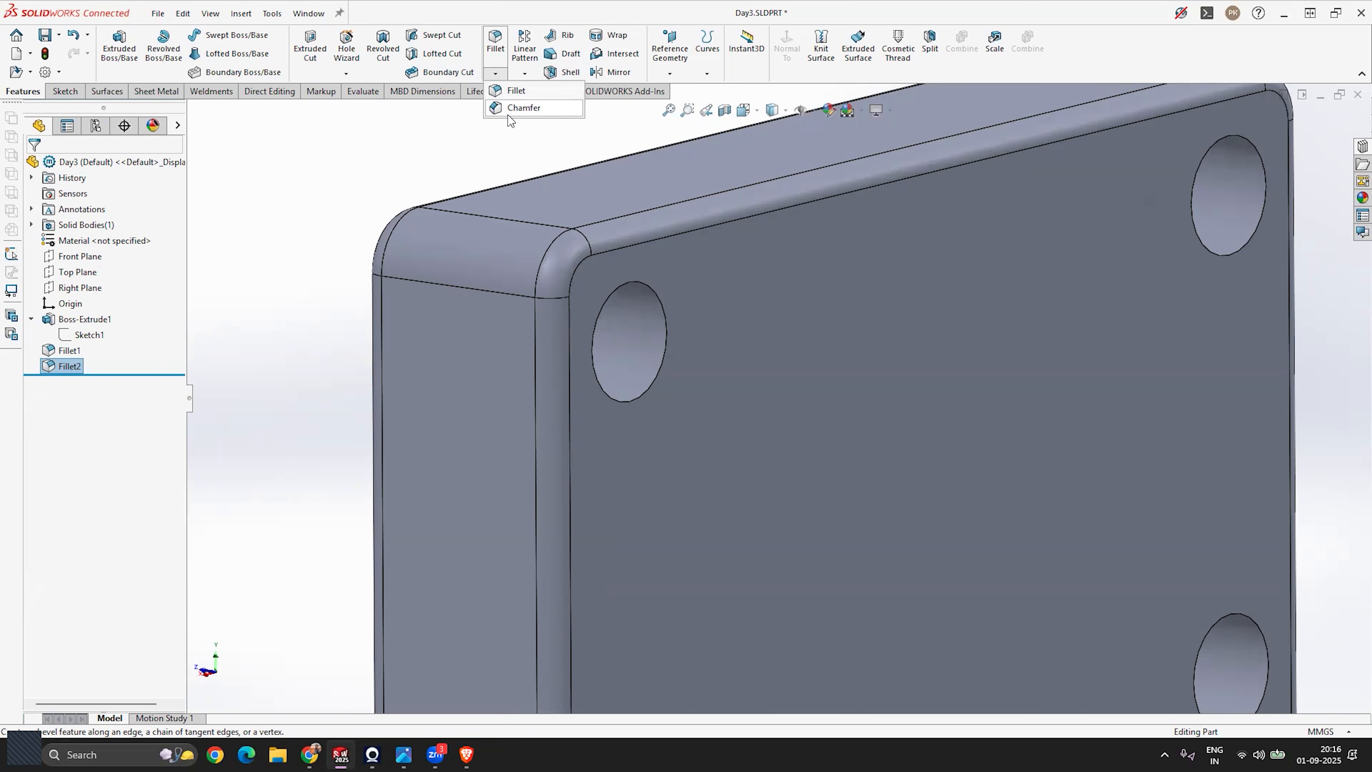
{"action": "left_click", "coordinate": [522, 109]}
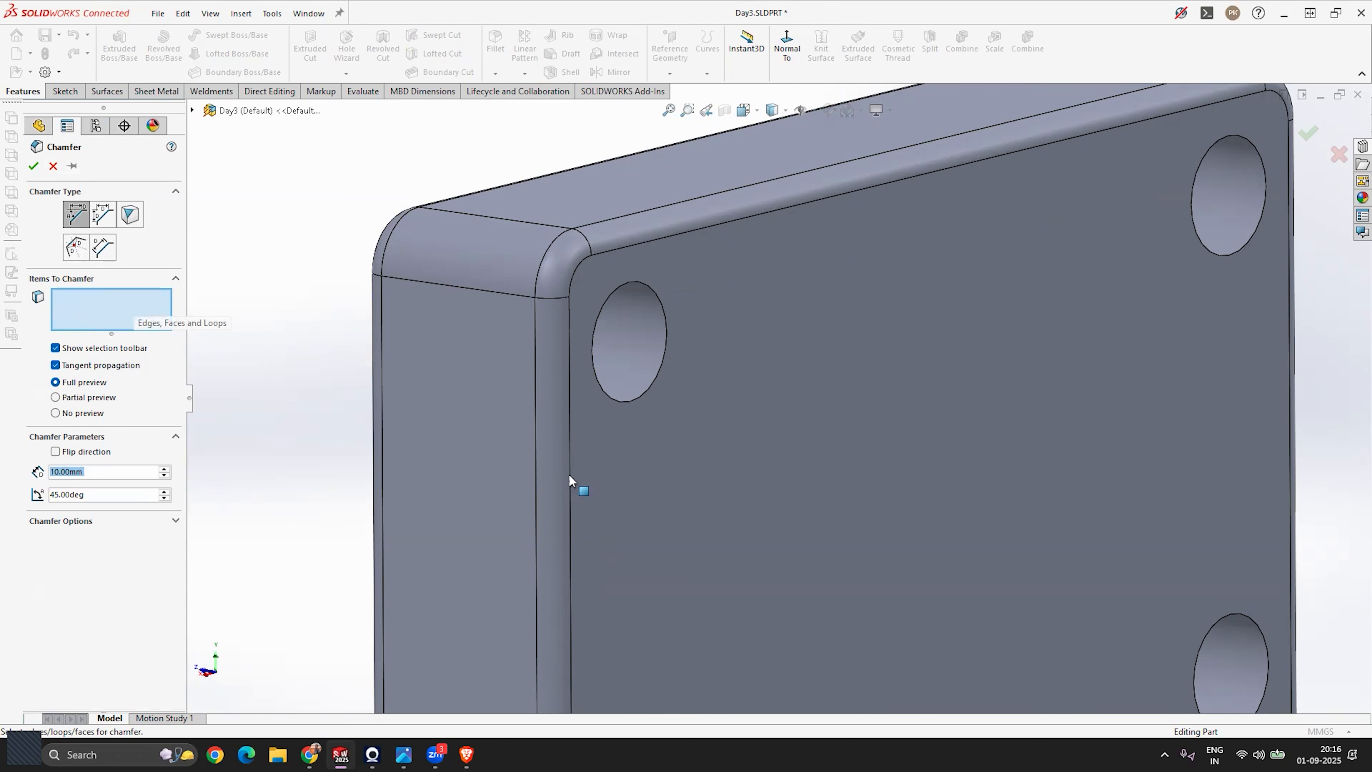
{"action": "left_click", "coordinate": [646, 400]}
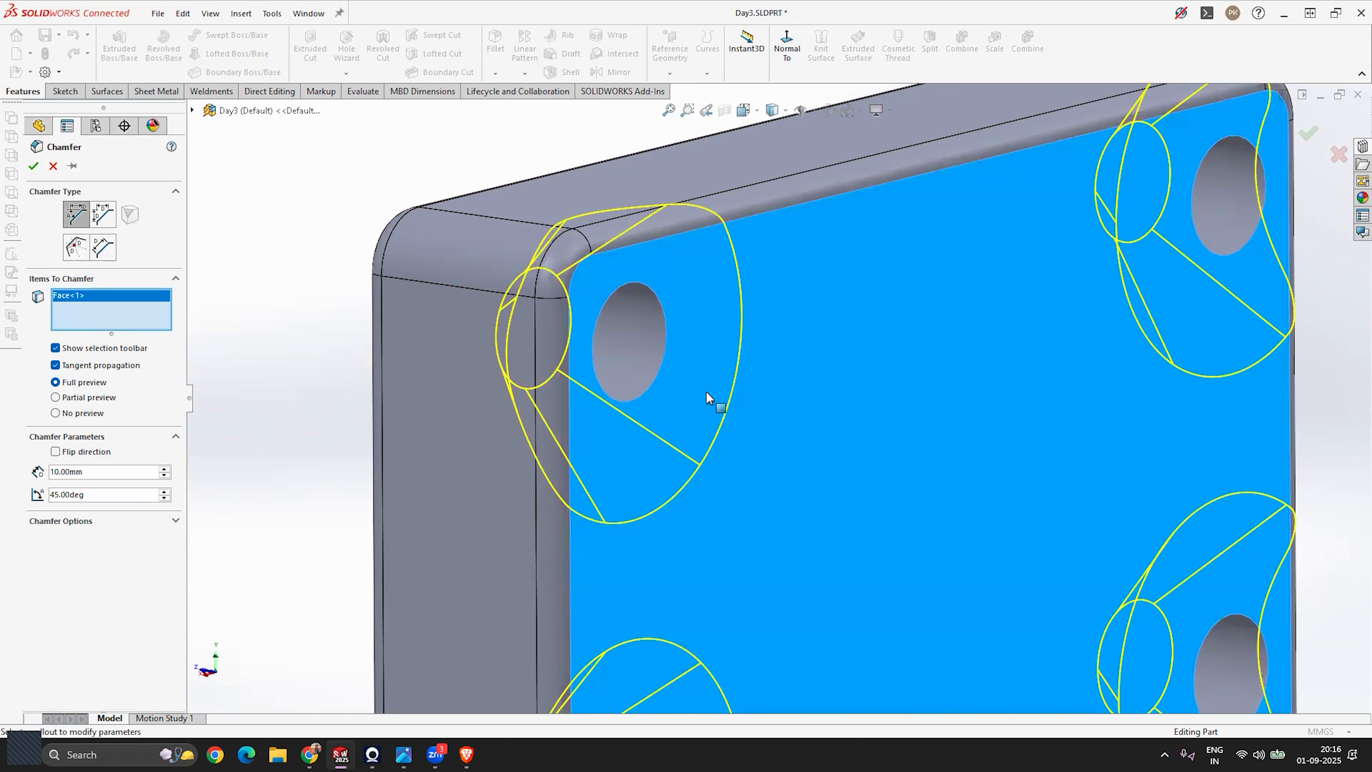
{"action": "left_click", "coordinate": [702, 392]}
{"action": "left_click", "coordinate": [652, 383]}
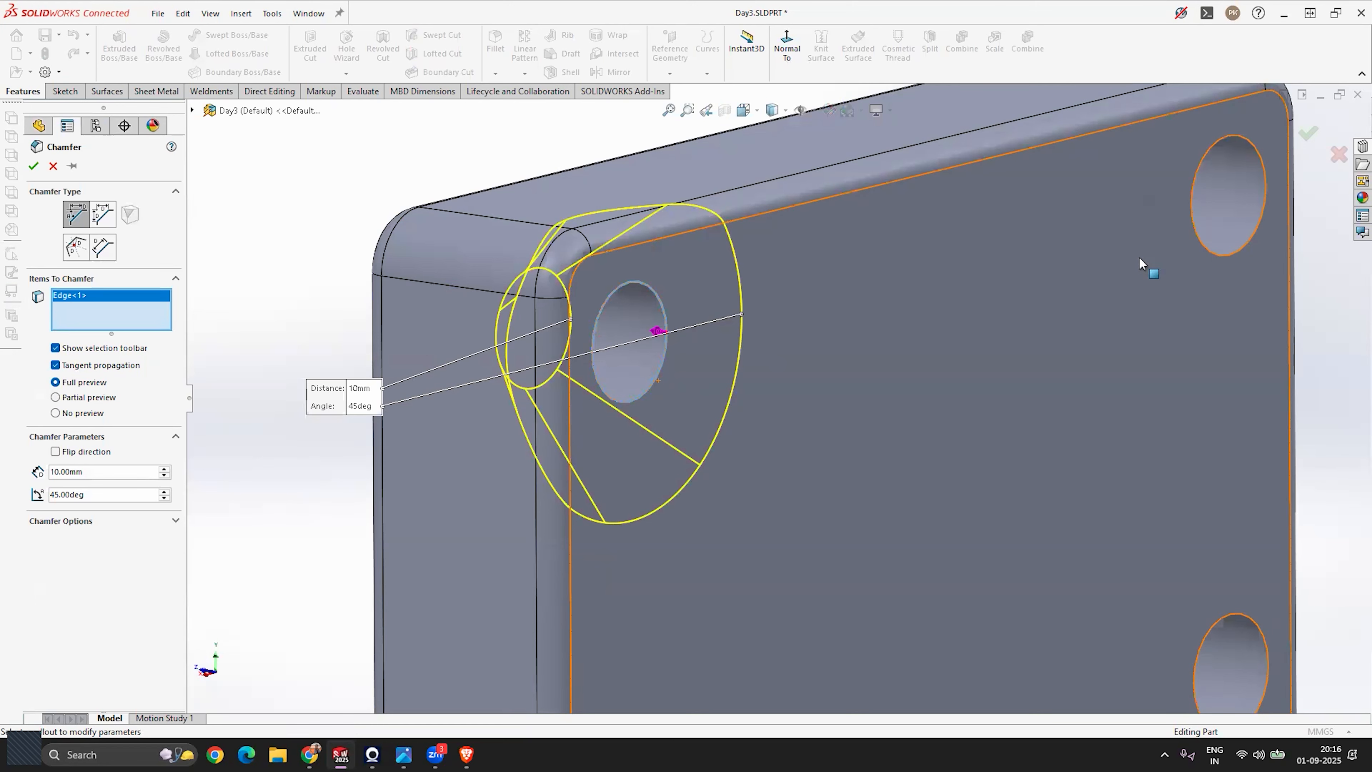
{"action": "left_click", "coordinate": [1198, 238]}
{"action": "scroll", "coordinate": [858, 236], "scroll_direction": "up", "scroll_amount": 5}
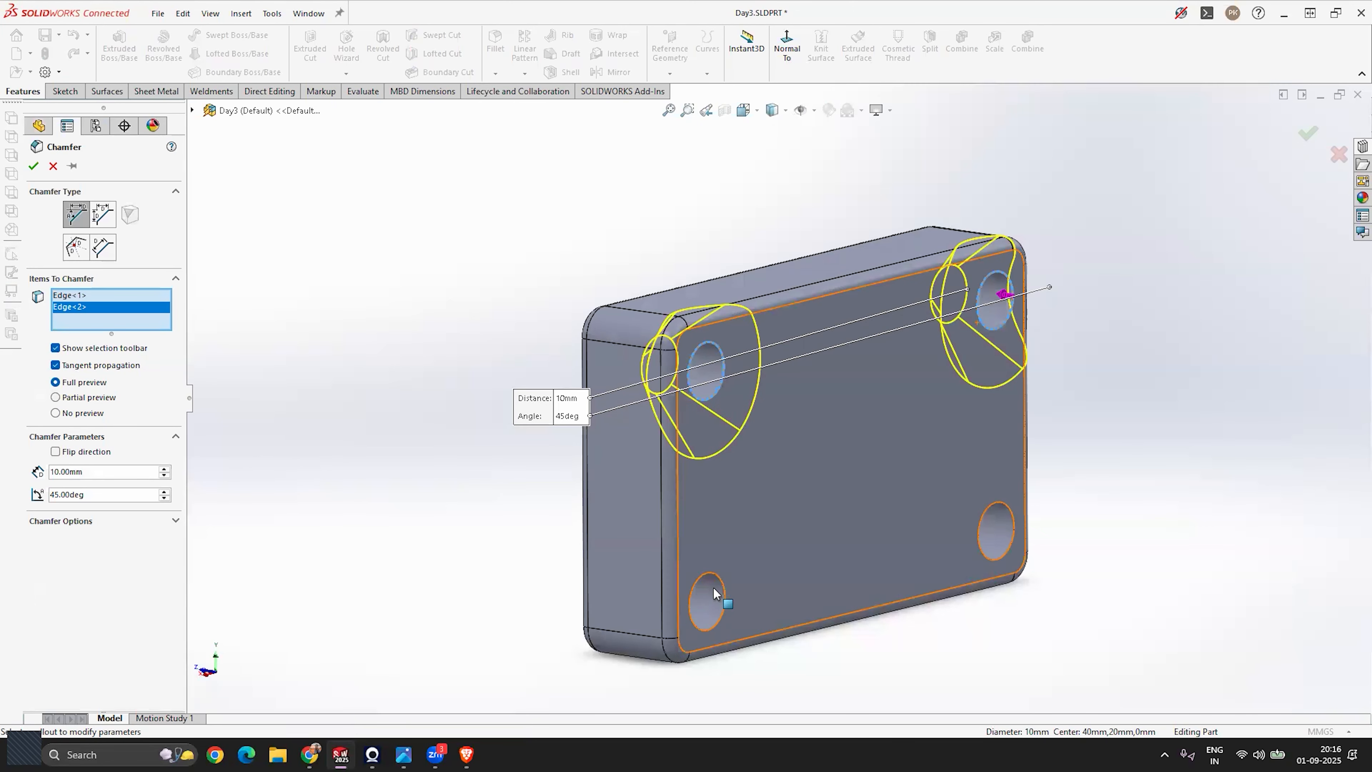
{"action": "scroll", "coordinate": [713, 586], "scroll_direction": "down", "scroll_amount": 3}
{"action": "left_click", "coordinate": [738, 568]}
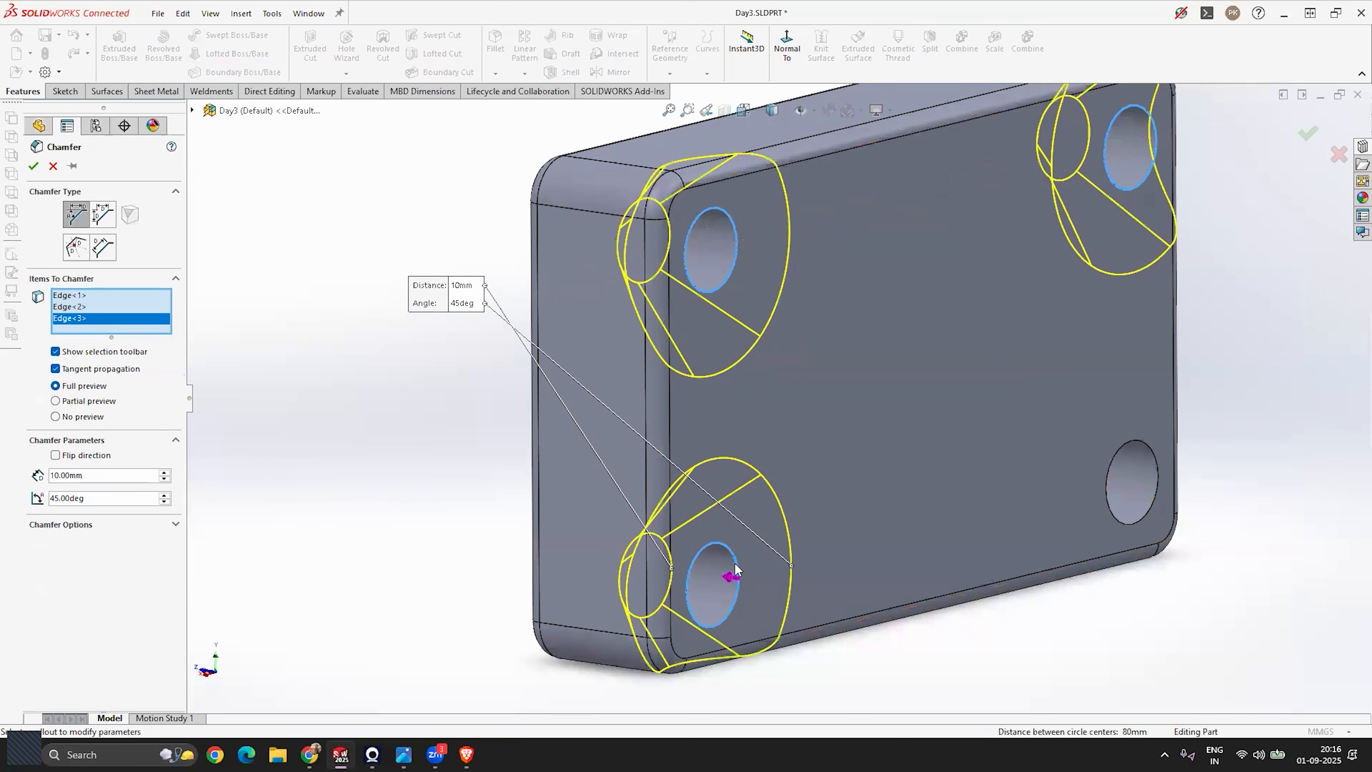
{"action": "left_click", "coordinate": [1110, 464]}
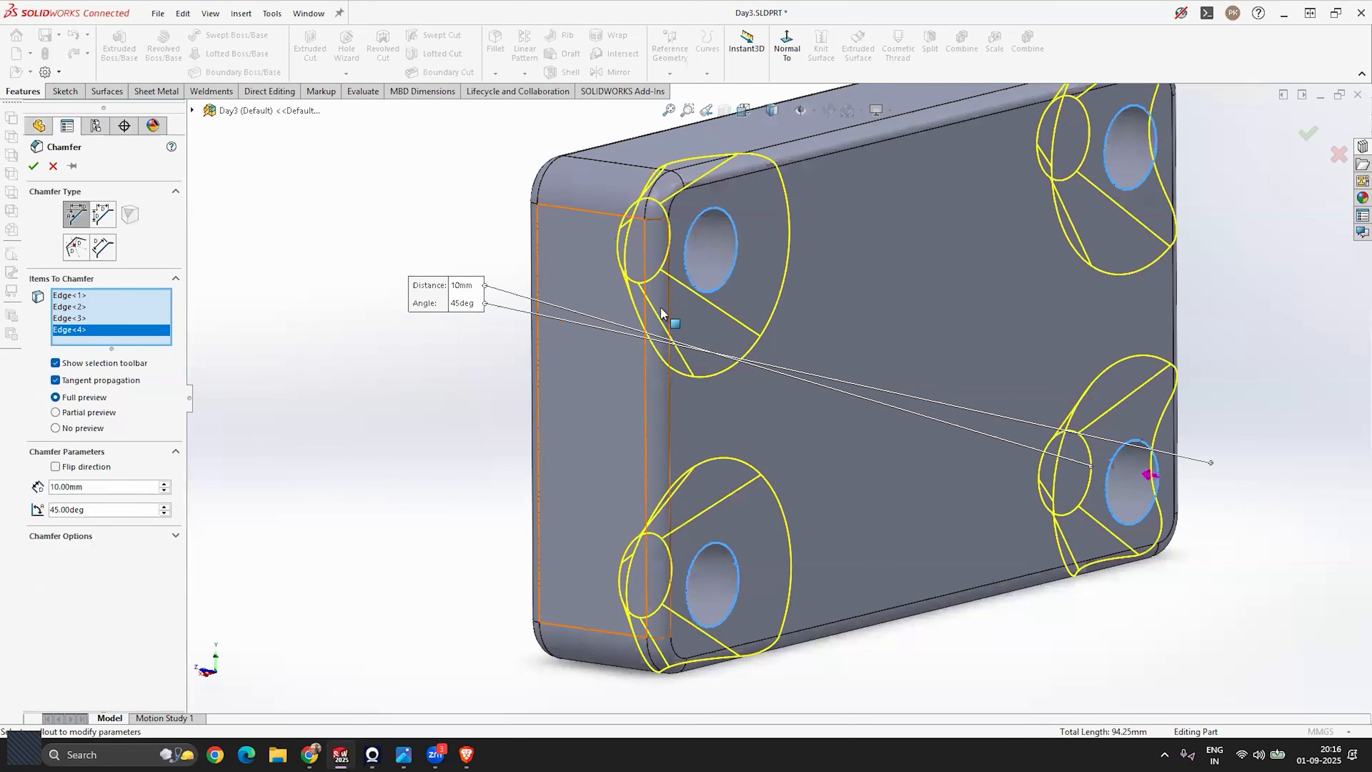
Try a 1 mm chamfer distance on the four hole edges.
{"action": "left_click_drag", "start_coordinate": [93, 485], "coordinate": [5, 500]}
{"action": "type", "text": "1"}
{"action": "key", "text": "Return"}
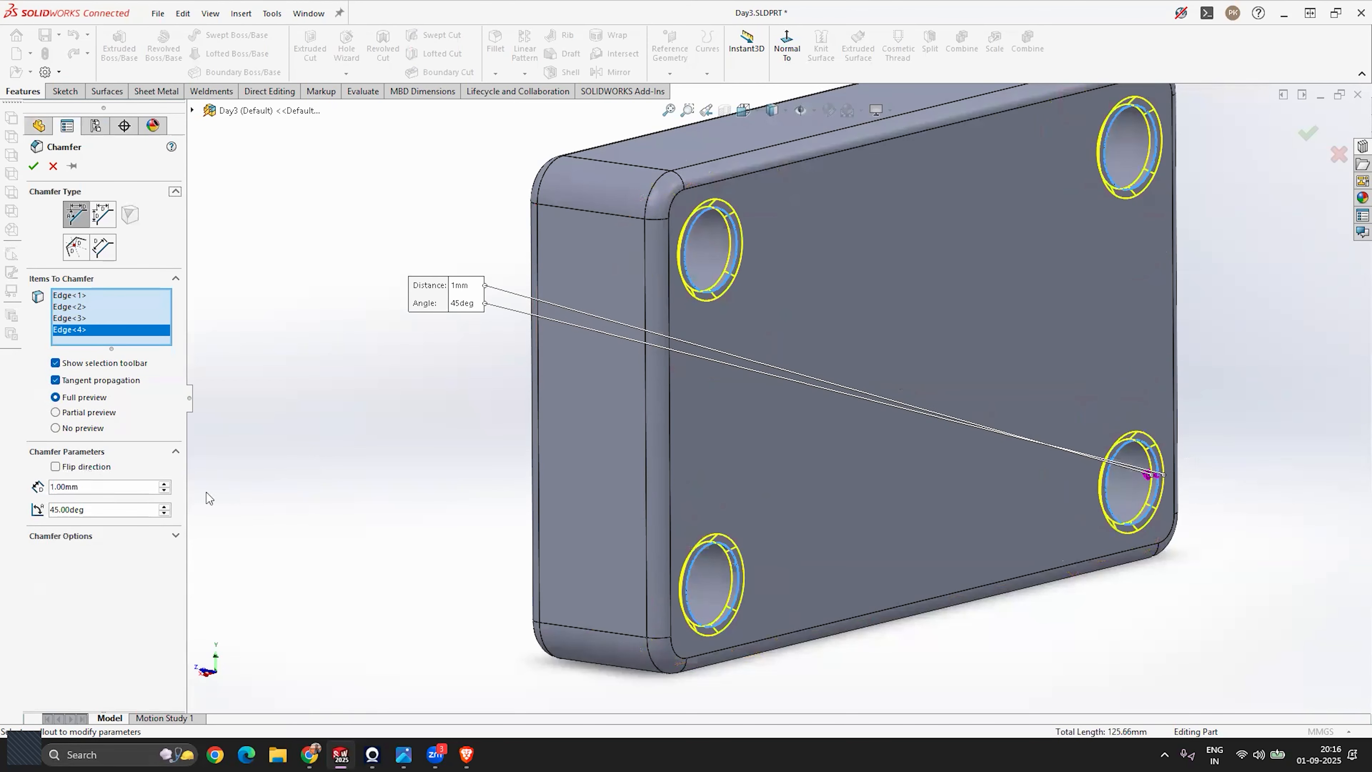
Set the hole chamfer distance to 2 mm at 45 degrees and accept the chamfer on the four hole edges.
{"action": "left_click_drag", "start_coordinate": [86, 488], "coordinate": [52, 490]}
{"action": "type", "text": "2"}
{"action": "key", "text": "Return"}
{"action": "scroll", "coordinate": [410, 405], "scroll_direction": "down", "scroll_amount": 2}
{"action": "middle_click_drag", "start_coordinate": [448, 392], "coordinate": [379, 380]}
{"action": "scroll", "coordinate": [295, 416], "scroll_direction": "up", "scroll_amount": 4}
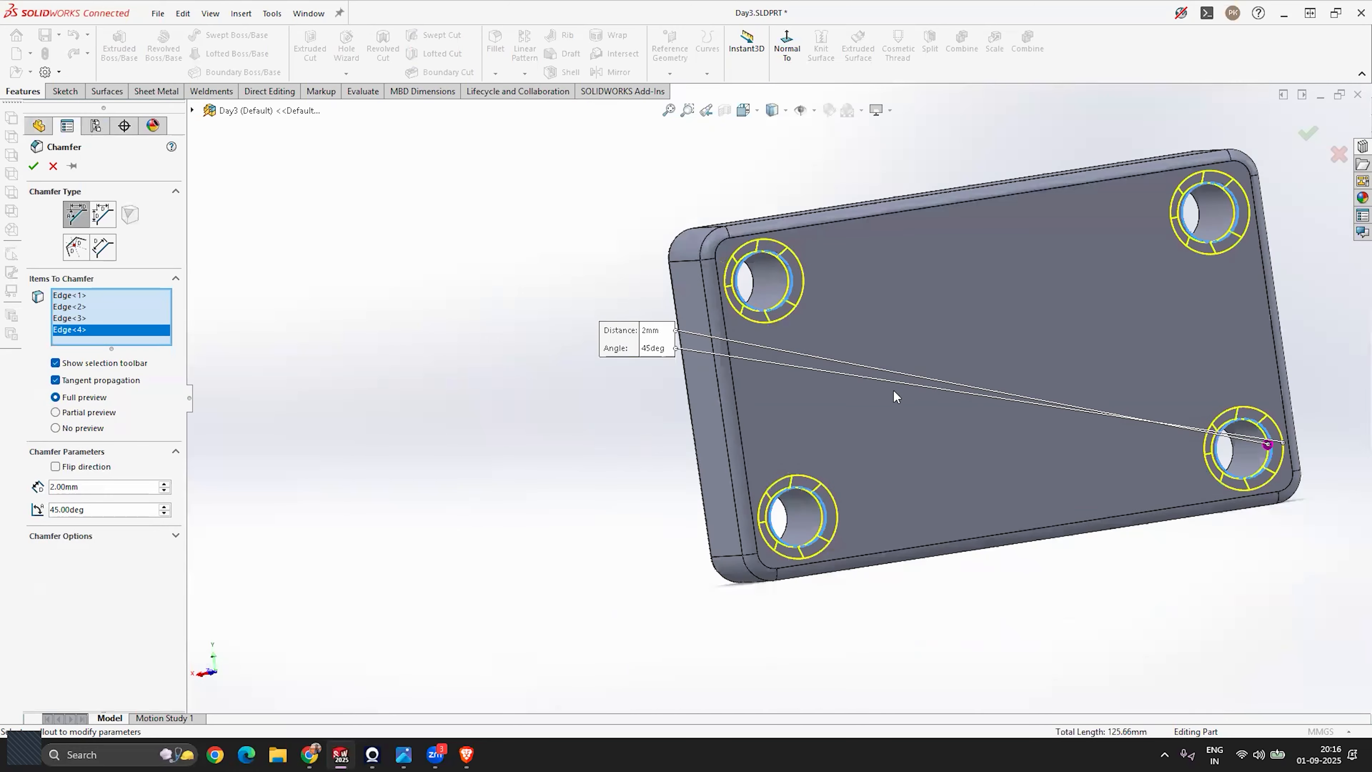
{"action": "scroll", "coordinate": [1192, 266], "scroll_direction": "down", "scroll_amount": 2}
{"action": "middle_click_drag", "start_coordinate": [1151, 258], "coordinate": [1185, 285]}
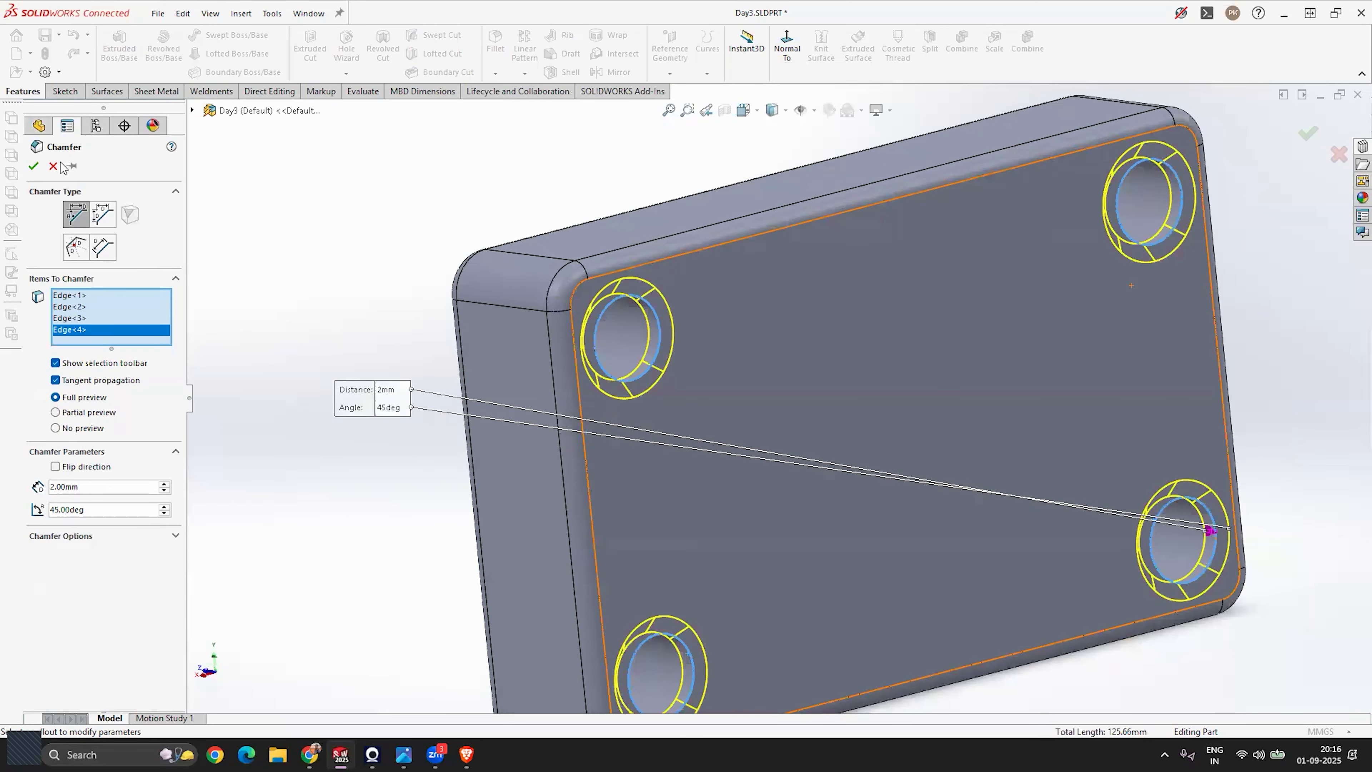
{"action": "left_click", "coordinate": [34, 166]}
Examine the chamfered hole rims up close and the whole plate from several angles.
{"action": "middle_click_drag", "start_coordinate": [744, 361], "coordinate": [627, 170]}
{"action": "scroll", "coordinate": [627, 171], "scroll_direction": "up", "scroll_amount": 4}
{"action": "scroll", "coordinate": [1017, 384], "scroll_direction": "down", "scroll_amount": 4}
{"action": "middle_click_drag", "start_coordinate": [665, 445], "coordinate": [721, 400]}
{"action": "scroll", "coordinate": [652, 430], "scroll_direction": "up", "scroll_amount": 2}
{"action": "scroll", "coordinate": [752, 588], "scroll_direction": "down", "scroll_amount": 6}
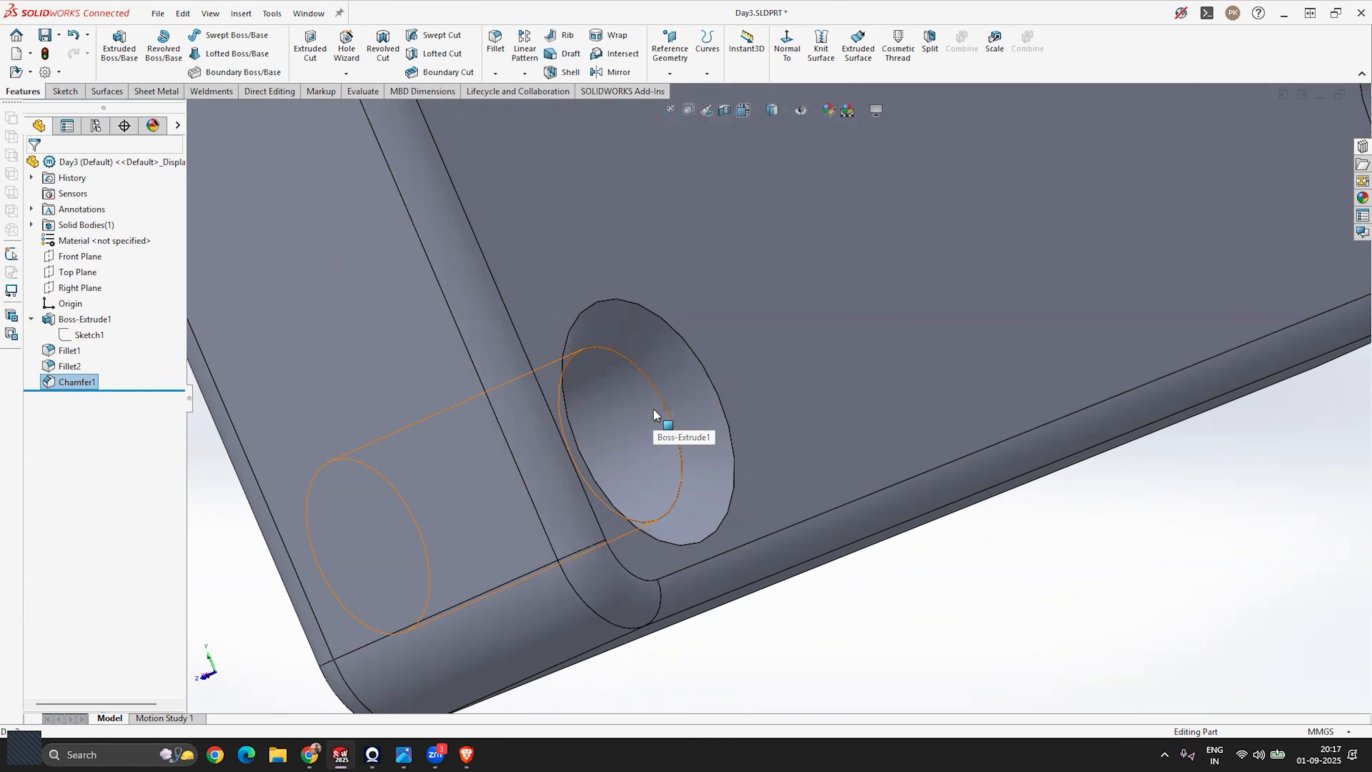
{"action": "scroll", "coordinate": [684, 403], "scroll_direction": "up", "scroll_amount": 5}
{"action": "middle_click_drag", "start_coordinate": [790, 432], "coordinate": [755, 328]}
{"action": "scroll", "coordinate": [661, 318], "scroll_direction": "up", "scroll_amount": 3}
{"action": "scroll", "coordinate": [628, 276], "scroll_direction": "down", "scroll_amount": 3}
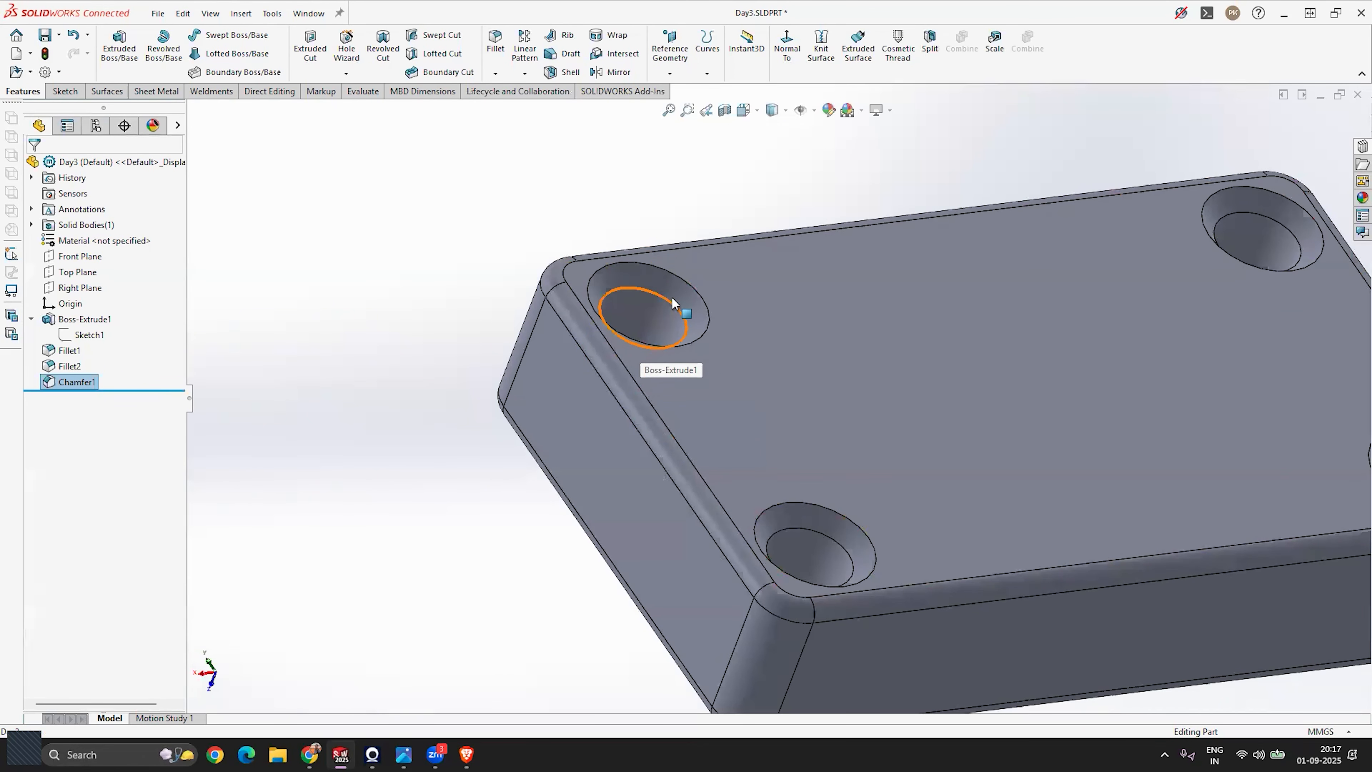
{"action": "scroll", "coordinate": [662, 307], "scroll_direction": "up", "scroll_amount": 4}
{"action": "middle_click_drag", "start_coordinate": [833, 331], "coordinate": [778, 448]}
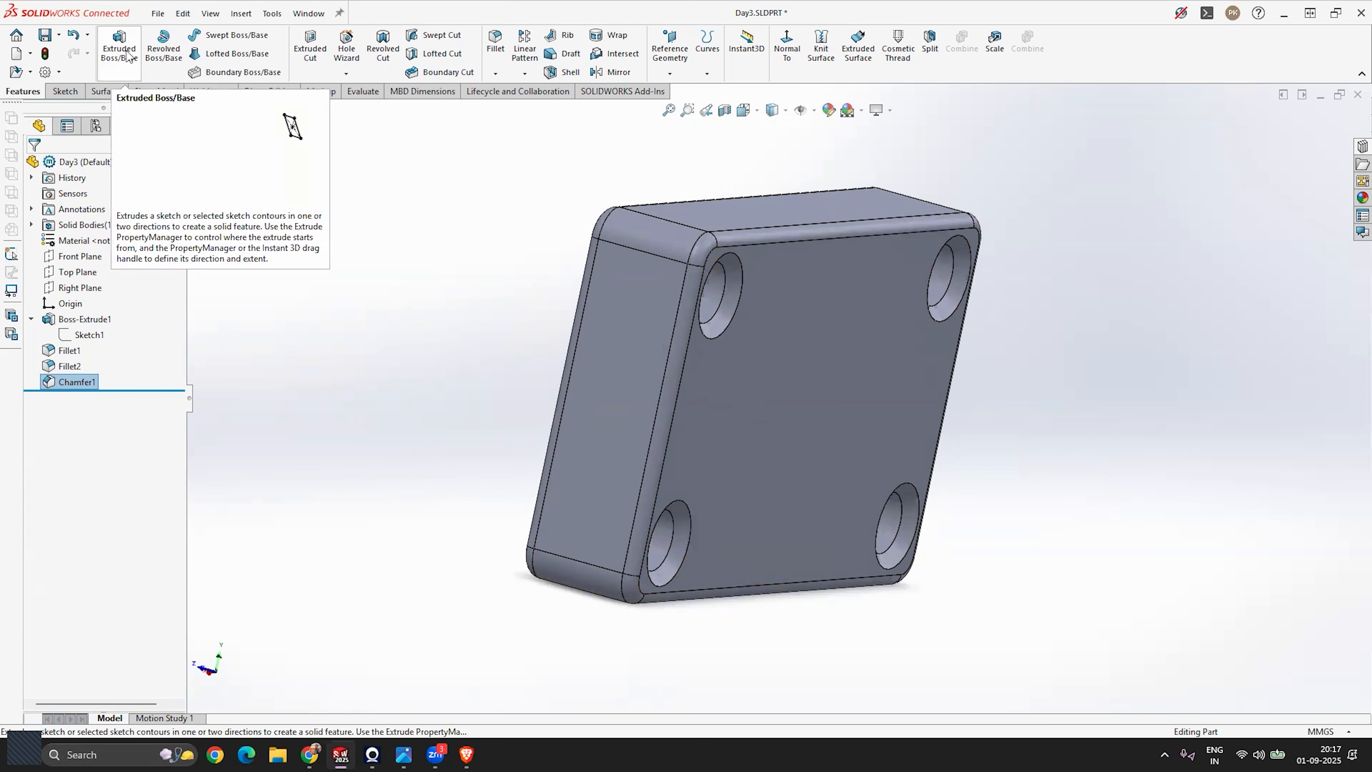
{"action": "left_click", "coordinate": [495, 73]}
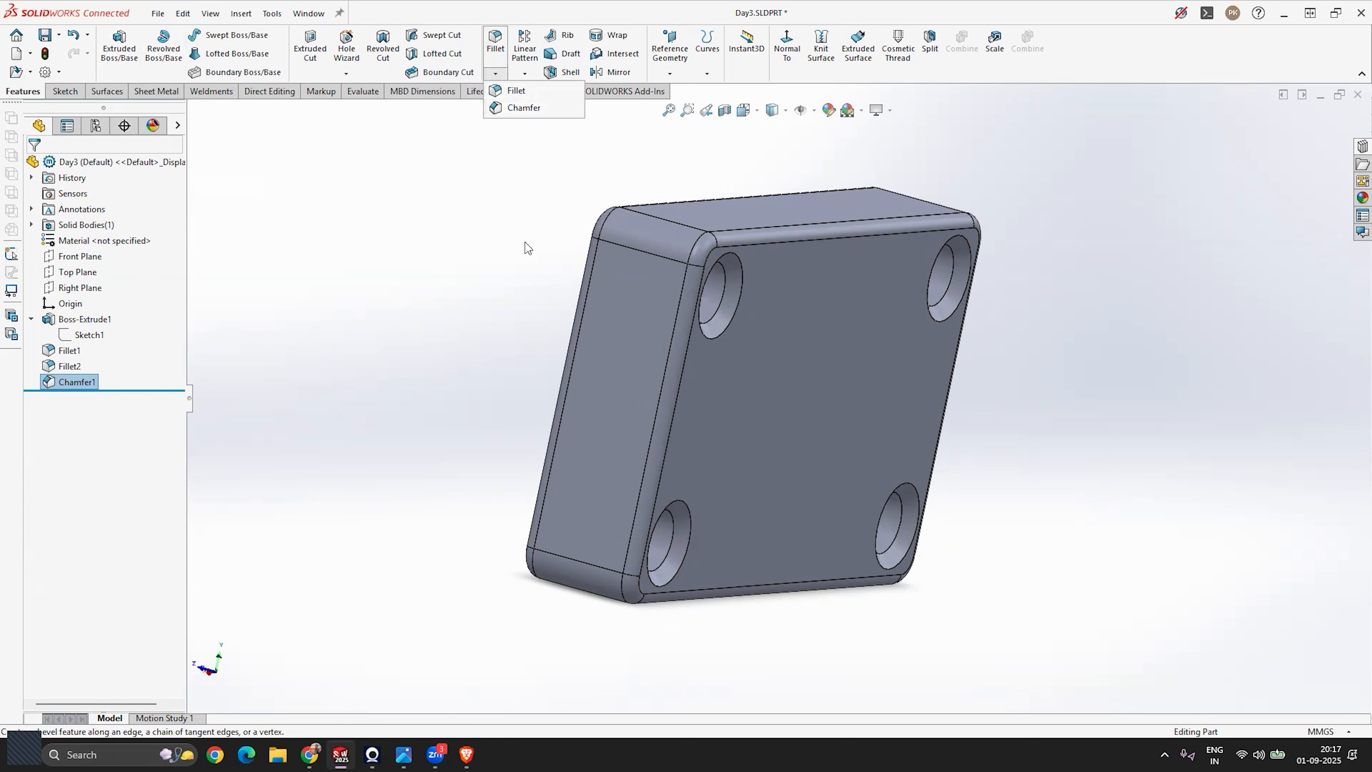
{"action": "left_click", "coordinate": [1020, 453]}
{"action": "scroll", "coordinate": [1036, 399], "scroll_direction": "down", "scroll_amount": 2}
{"action": "middle_click_drag", "start_coordinate": [782, 414], "coordinate": [713, 319]}
{"action": "scroll", "coordinate": [713, 319], "scroll_direction": "up", "scroll_amount": 5}
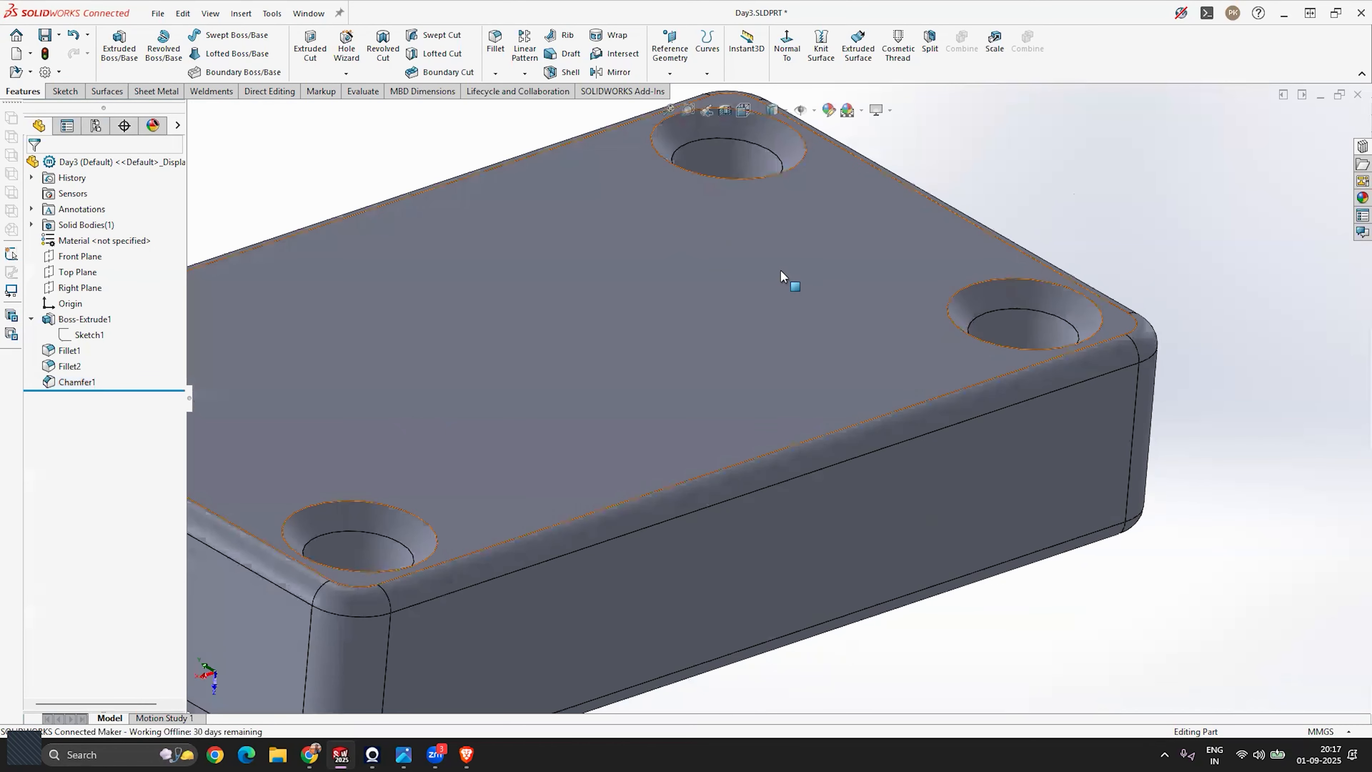
Highlight the plate's short end faces in turn to compare them, and clear the selection.
{"action": "left_click", "coordinate": [464, 505]}
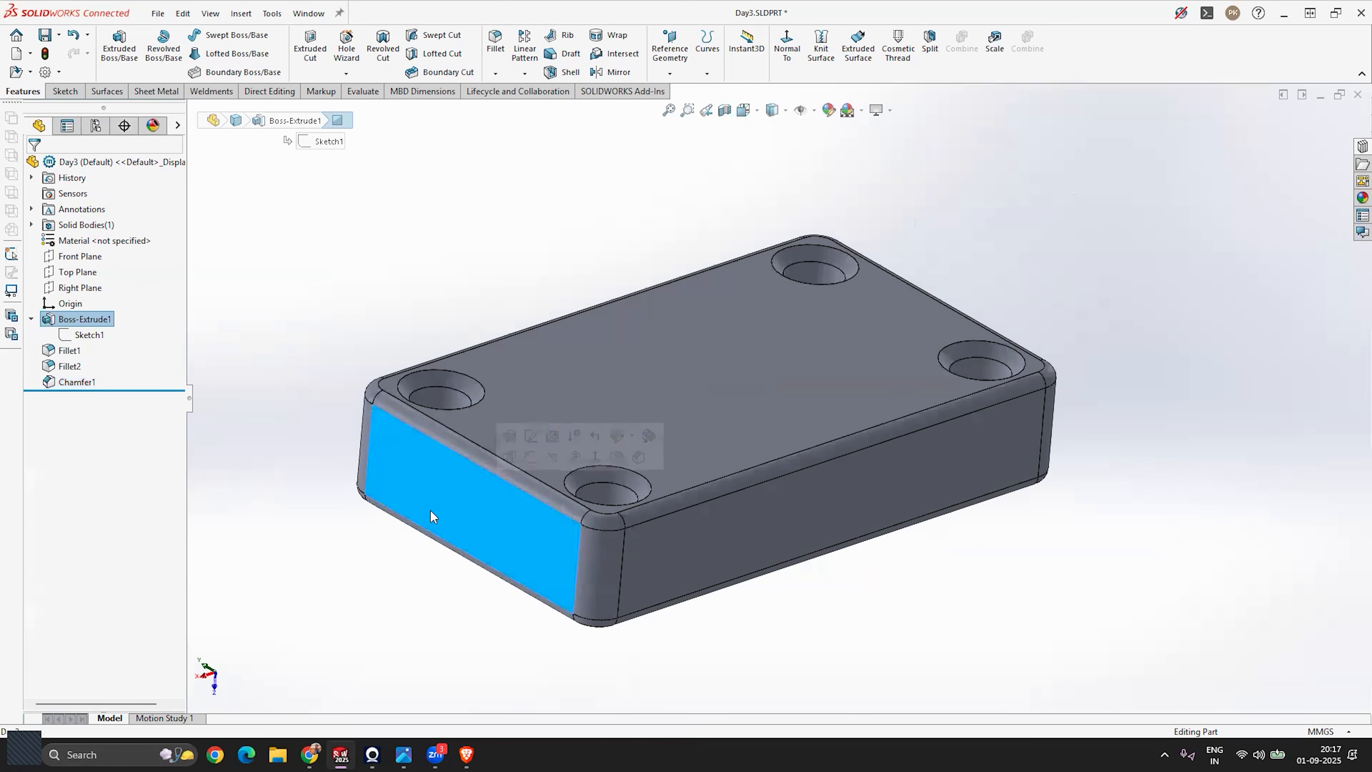
{"action": "middle_click_drag", "start_coordinate": [1059, 230], "coordinate": [1002, 328]}
{"action": "left_click", "coordinate": [1003, 328]}
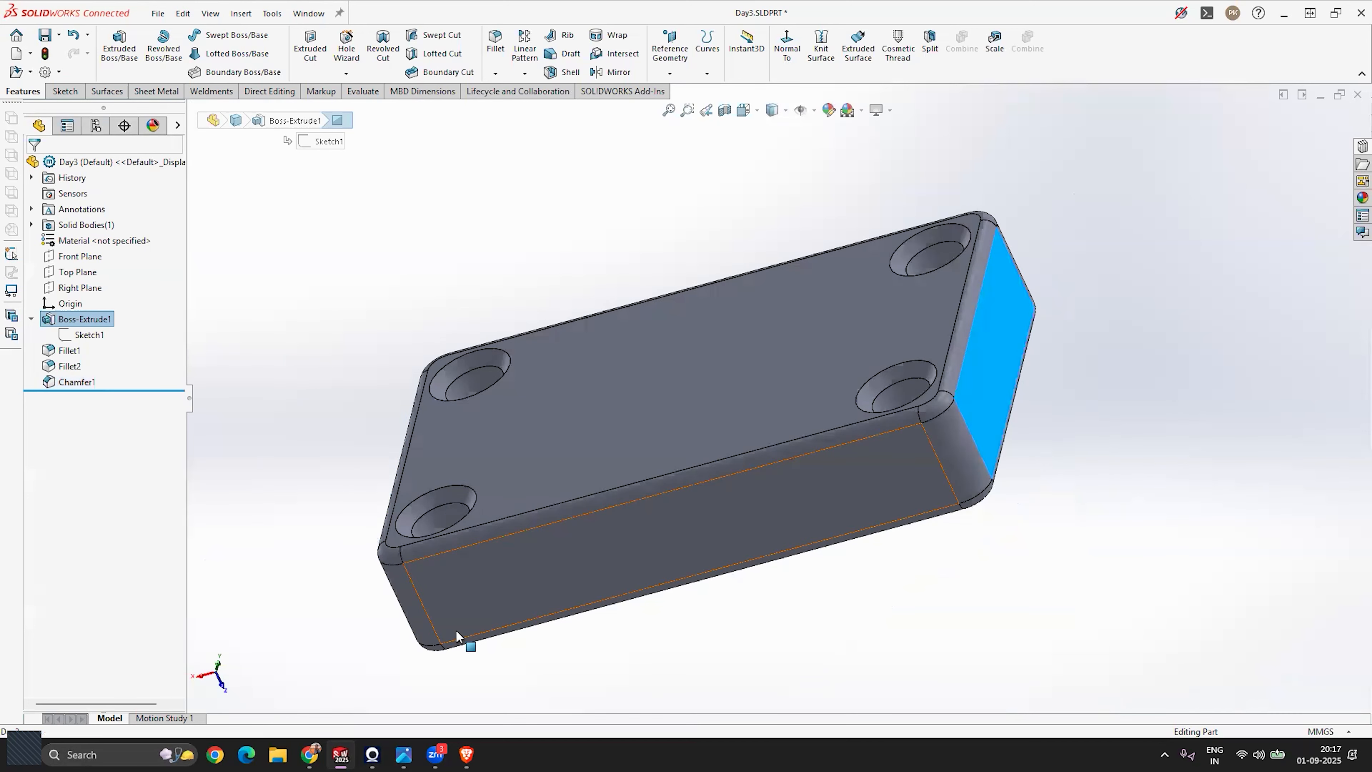
{"action": "middle_click_drag", "start_coordinate": [434, 629], "coordinate": [380, 602]}
{"action": "left_click", "coordinate": [380, 603]}
{"action": "left_click", "coordinate": [556, 541]}
{"action": "middle_click_drag", "start_coordinate": [556, 541], "coordinate": [726, 427]}
{"action": "left_click", "coordinate": [922, 325]}
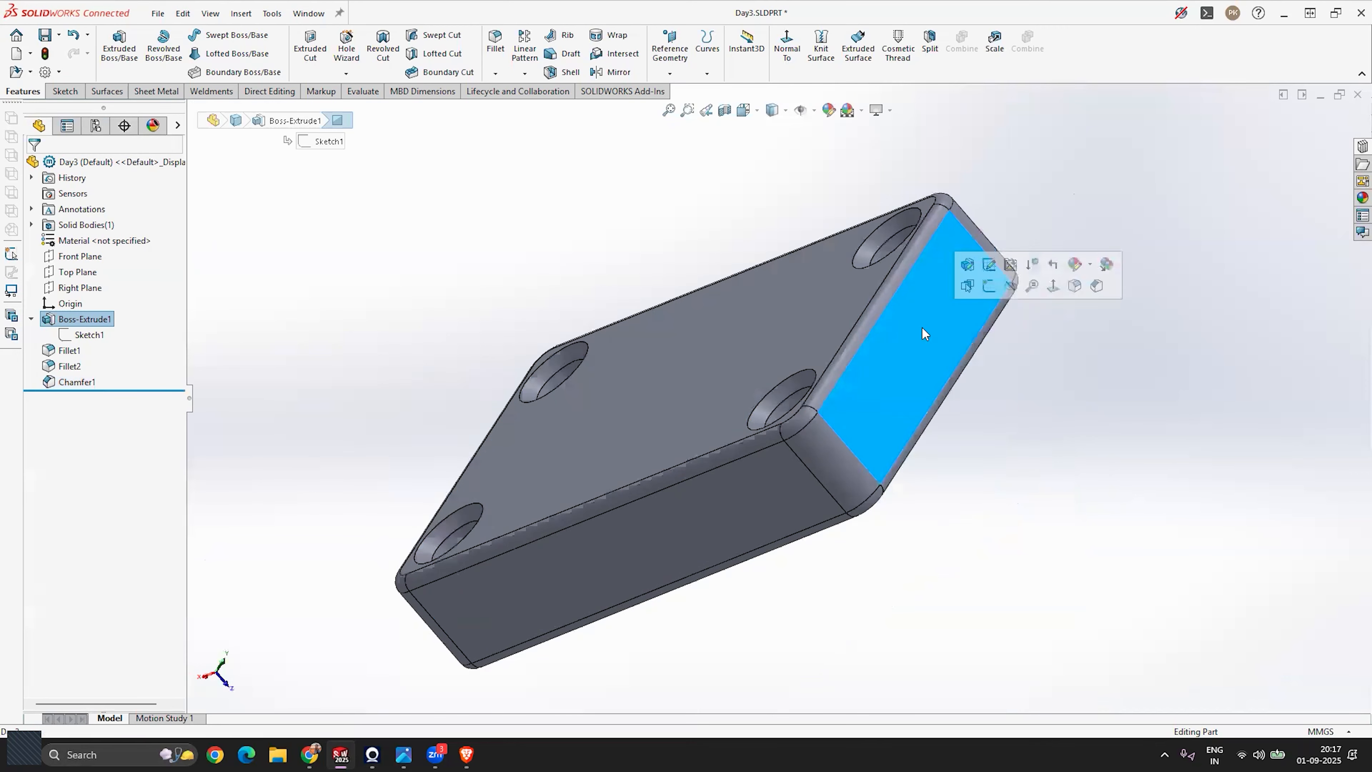
{"action": "middle_click_drag", "start_coordinate": [641, 372], "coordinate": [757, 341]}
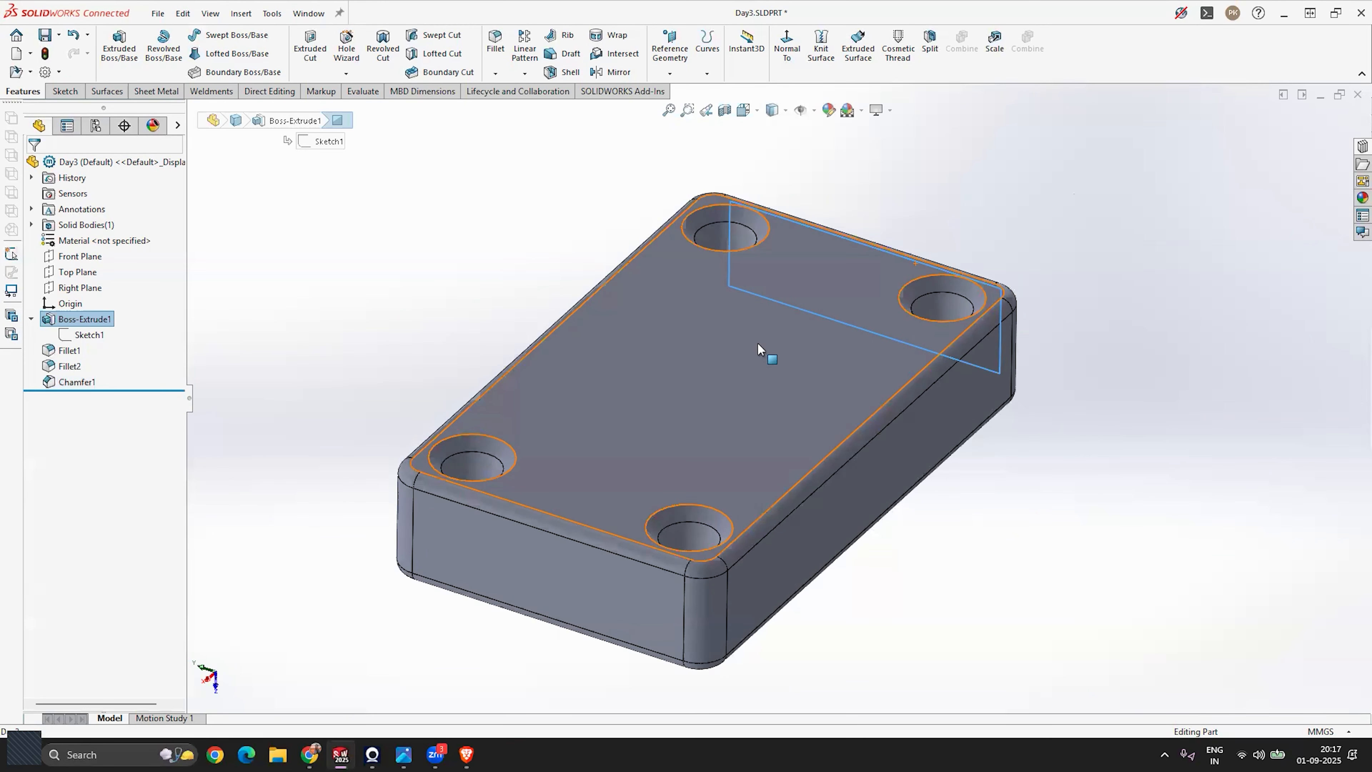
{"action": "left_click", "coordinate": [988, 540]}
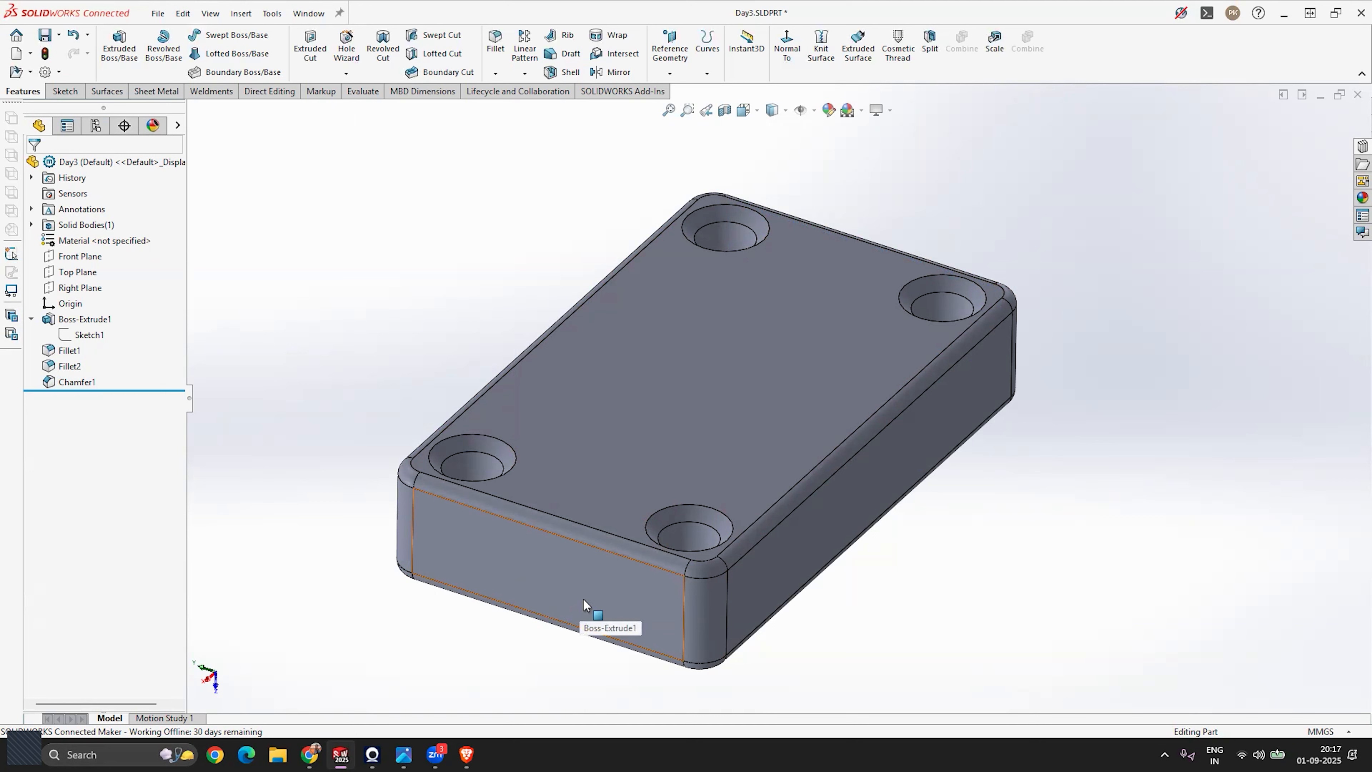
Start a new sketch on the plate's flat short end face.
{"action": "left_click", "coordinate": [60, 92]}
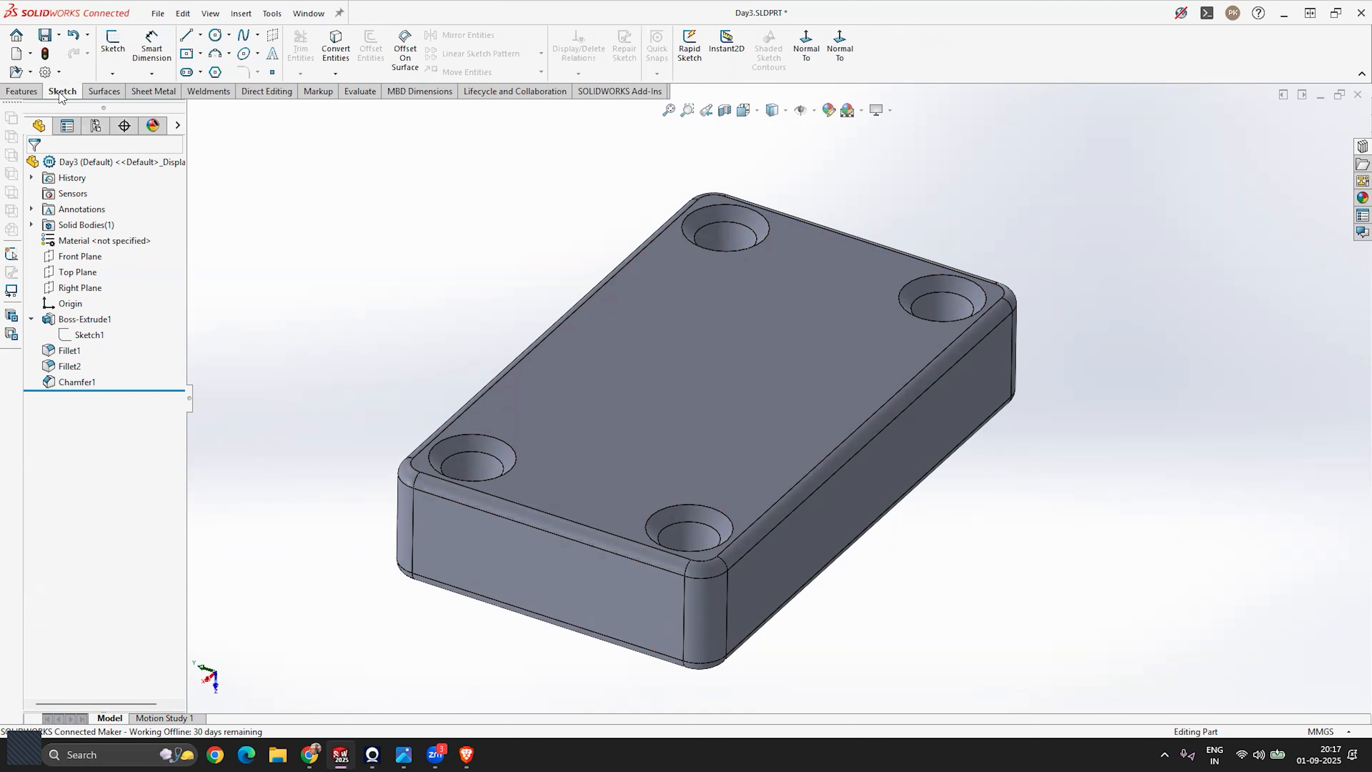
{"action": "left_click", "coordinate": [113, 46]}
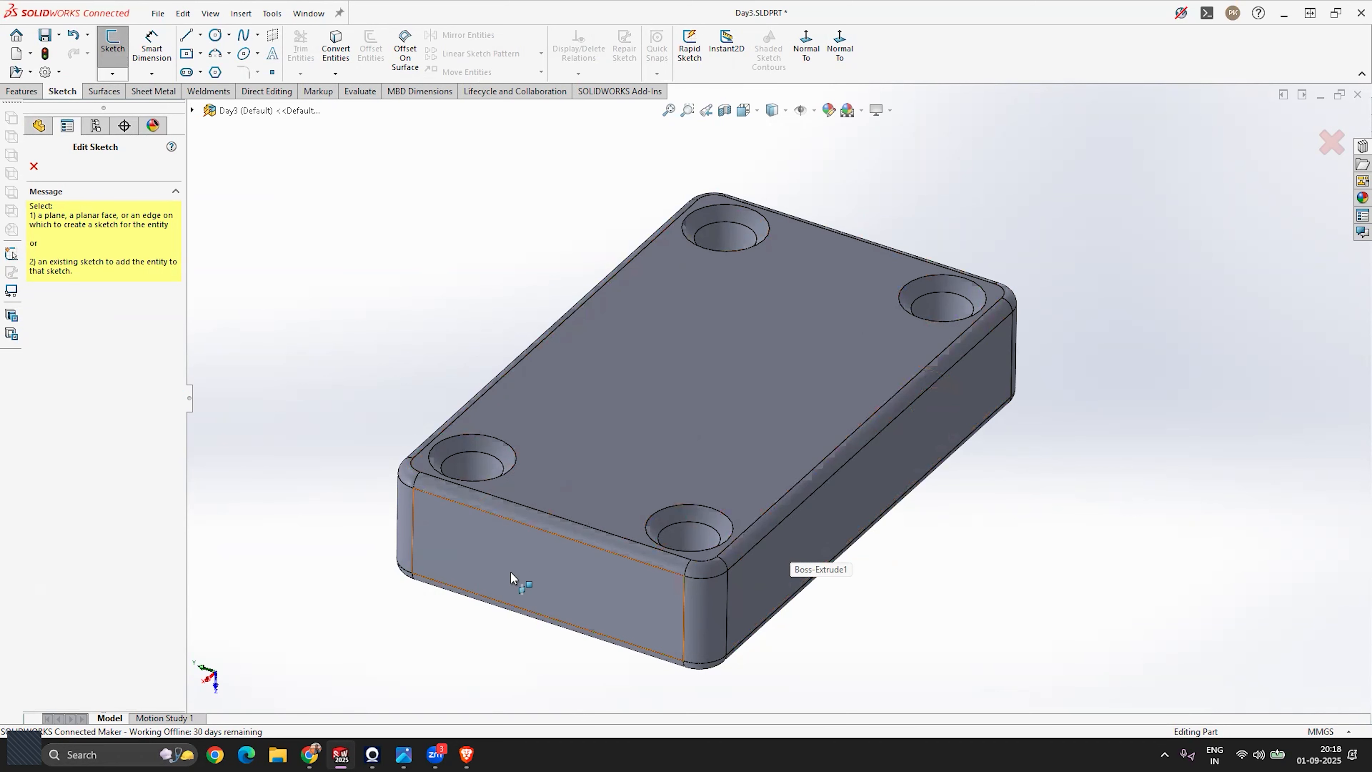
{"action": "scroll", "coordinate": [503, 633], "scroll_direction": "down", "scroll_amount": 3}
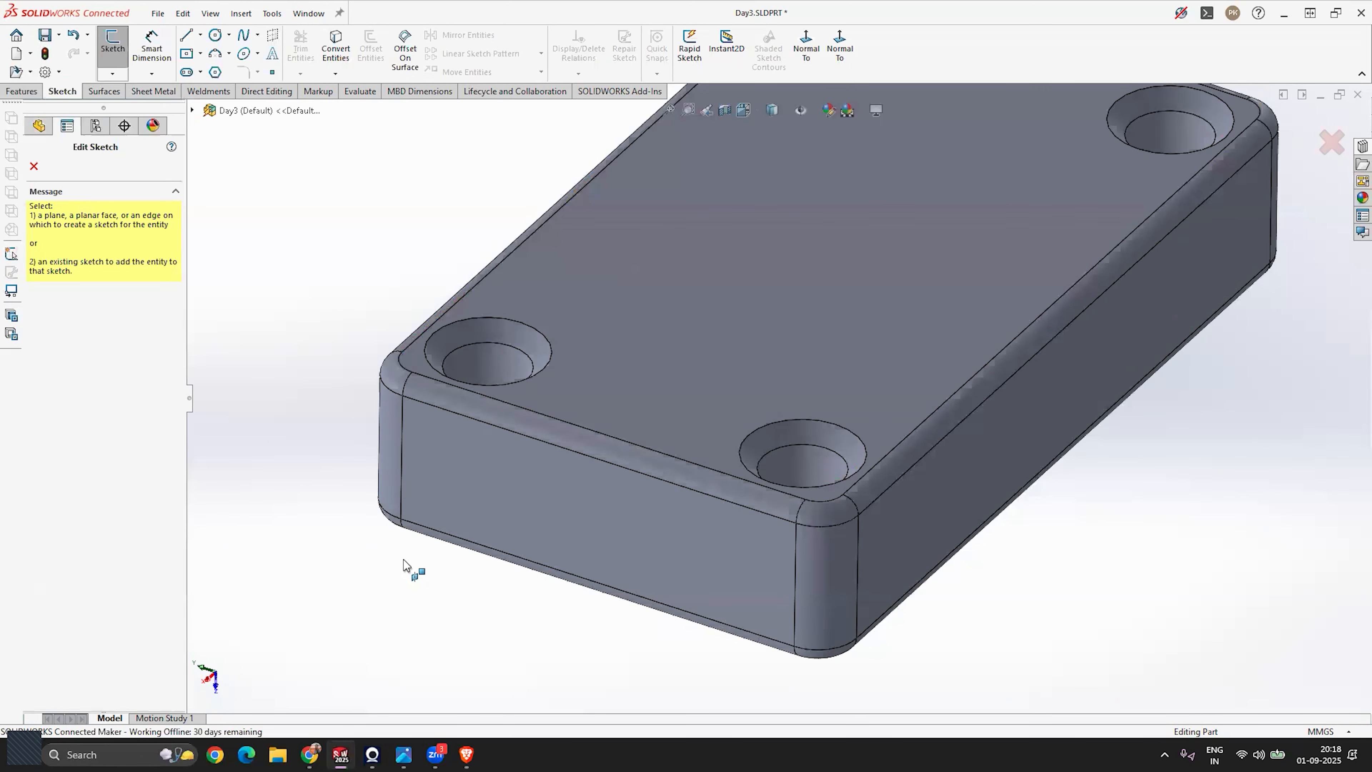
{"action": "left_click", "coordinate": [580, 506]}
{"action": "scroll", "coordinate": [797, 415], "scroll_direction": "up", "scroll_amount": 4}
{"action": "scroll", "coordinate": [804, 413], "scroll_direction": "down", "scroll_amount": 2}
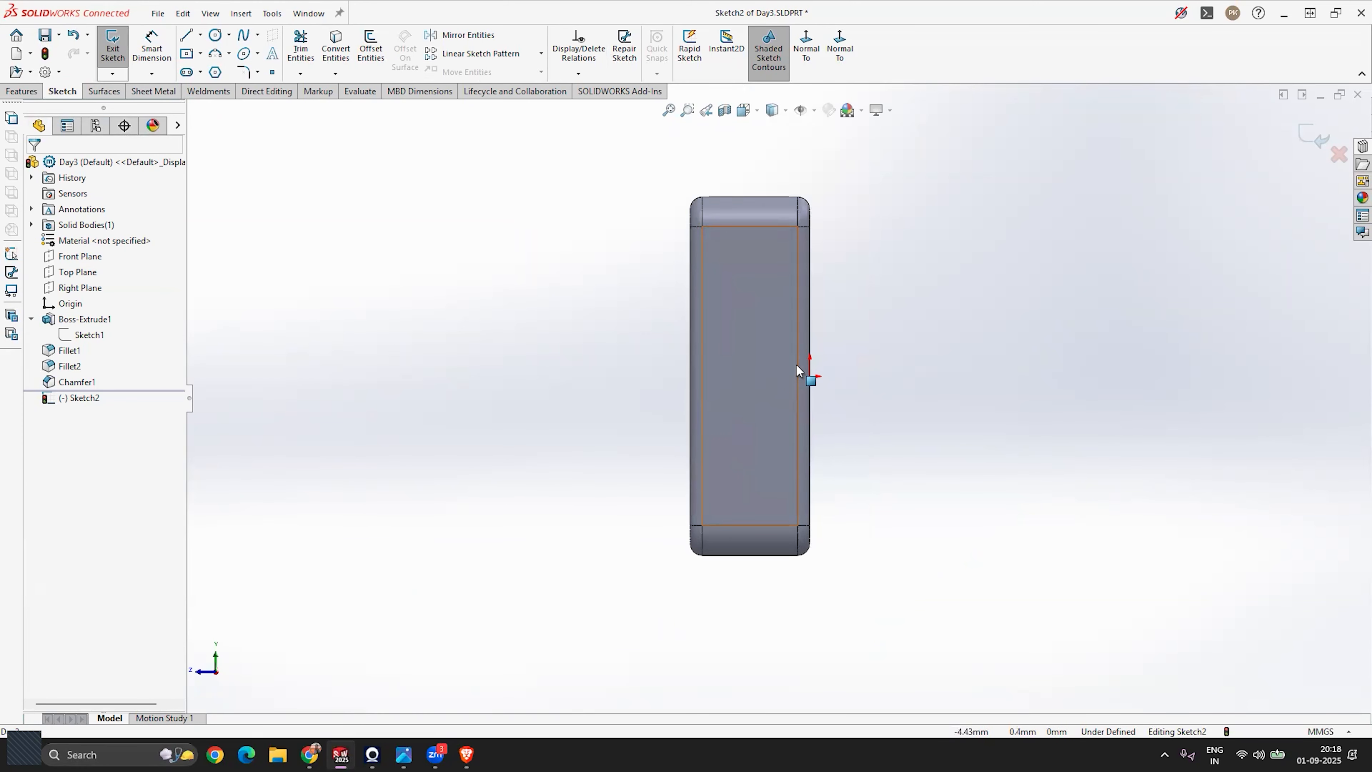
{"action": "scroll", "coordinate": [885, 337], "scroll_direction": "down", "scroll_amount": 1}
Sketch a center rectangle about 10 by 21 mm on the end face, centred level with the origin.
{"action": "left_click", "coordinate": [200, 54]}
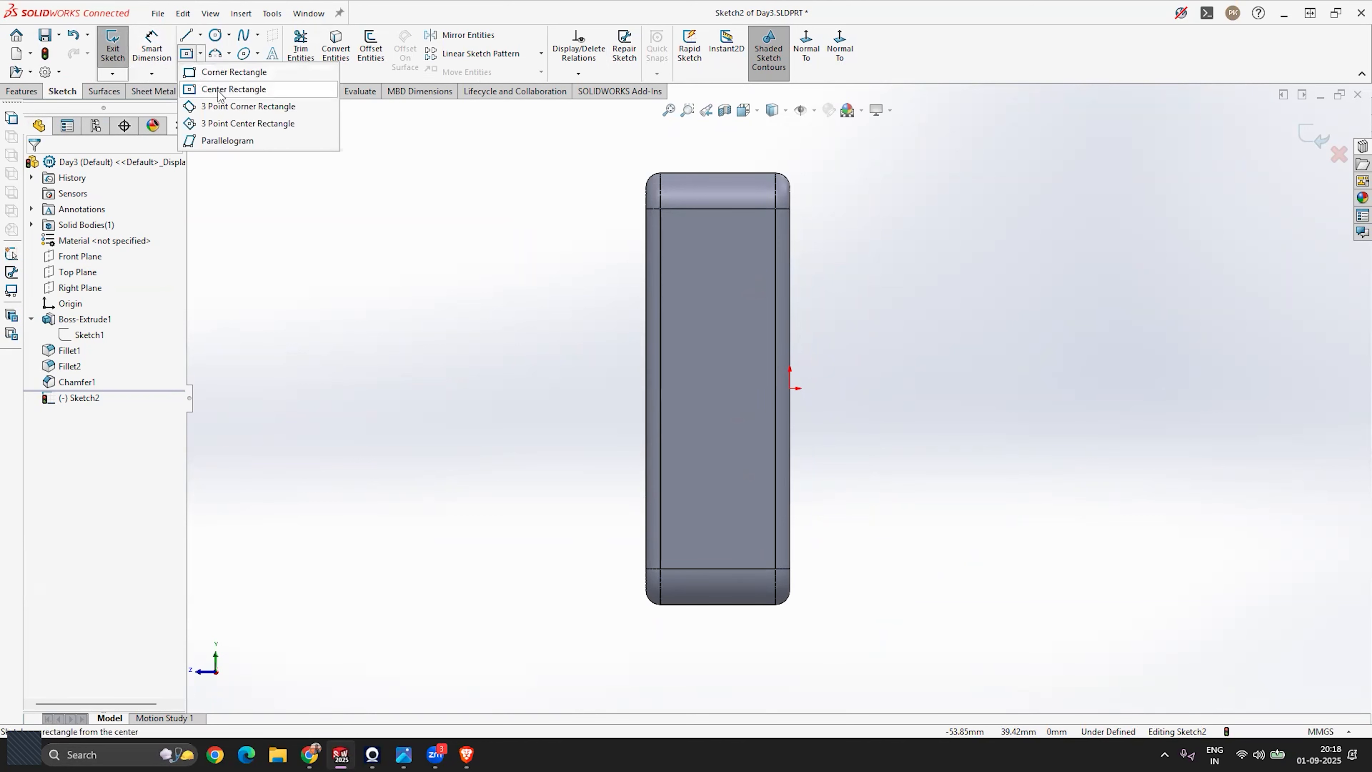
{"action": "left_click", "coordinate": [232, 89]}
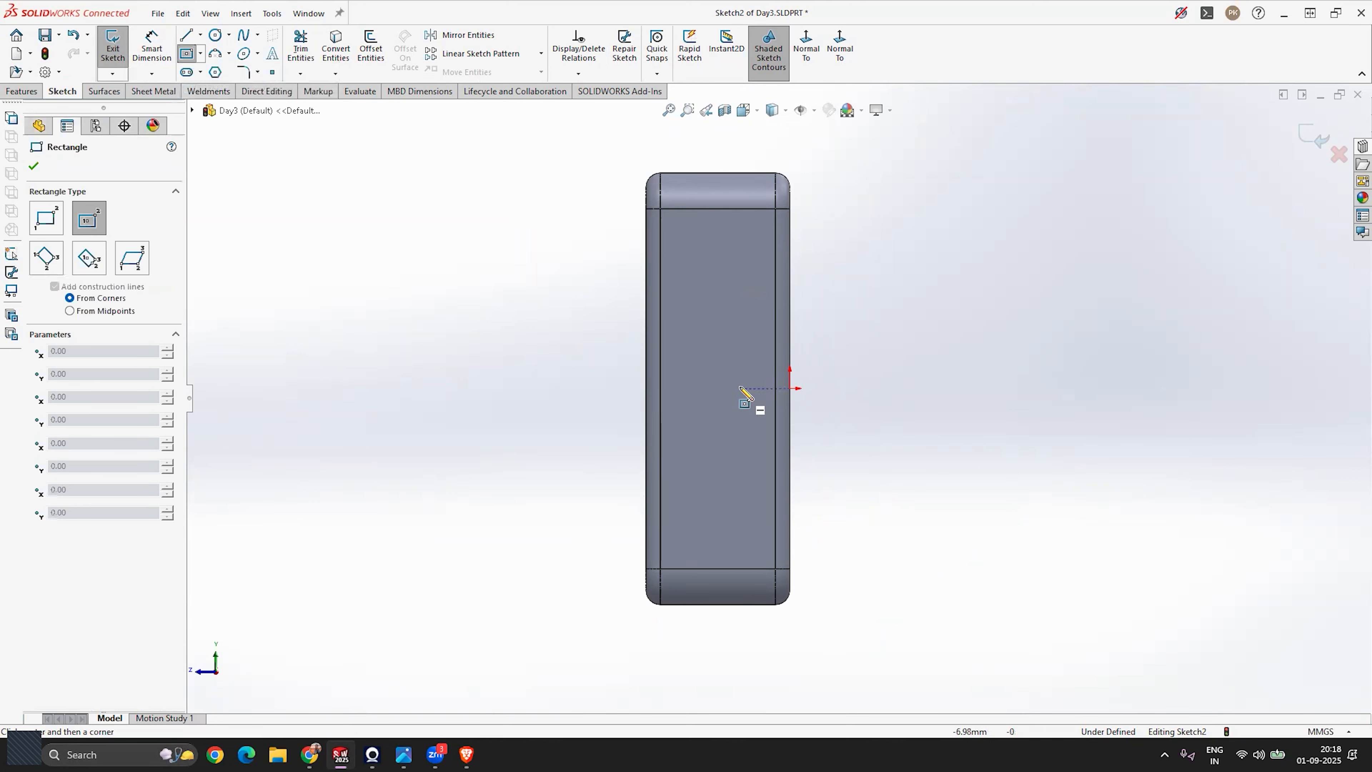
{"action": "left_click", "coordinate": [717, 389]}
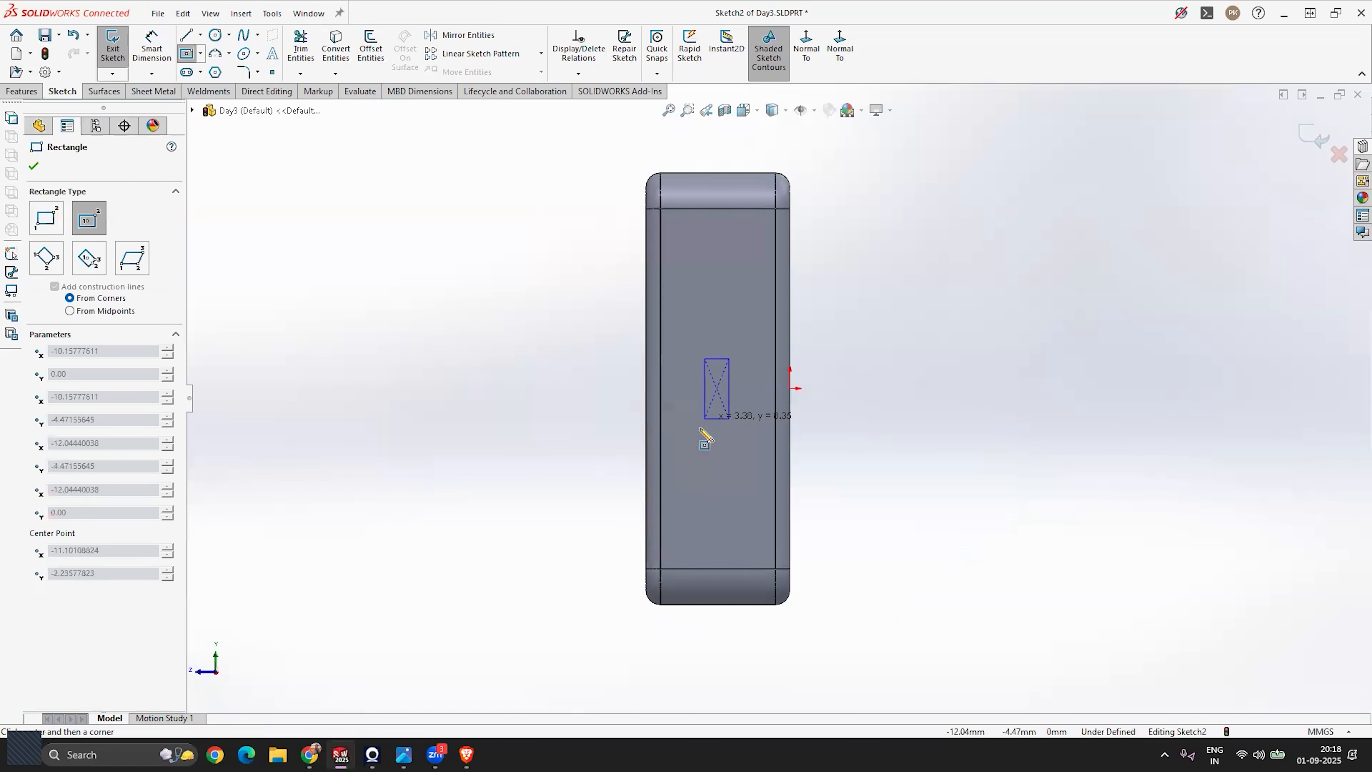
{"action": "left_click", "coordinate": [681, 462]}
{"action": "scroll", "coordinate": [857, 389], "scroll_direction": "down", "scroll_amount": 3}
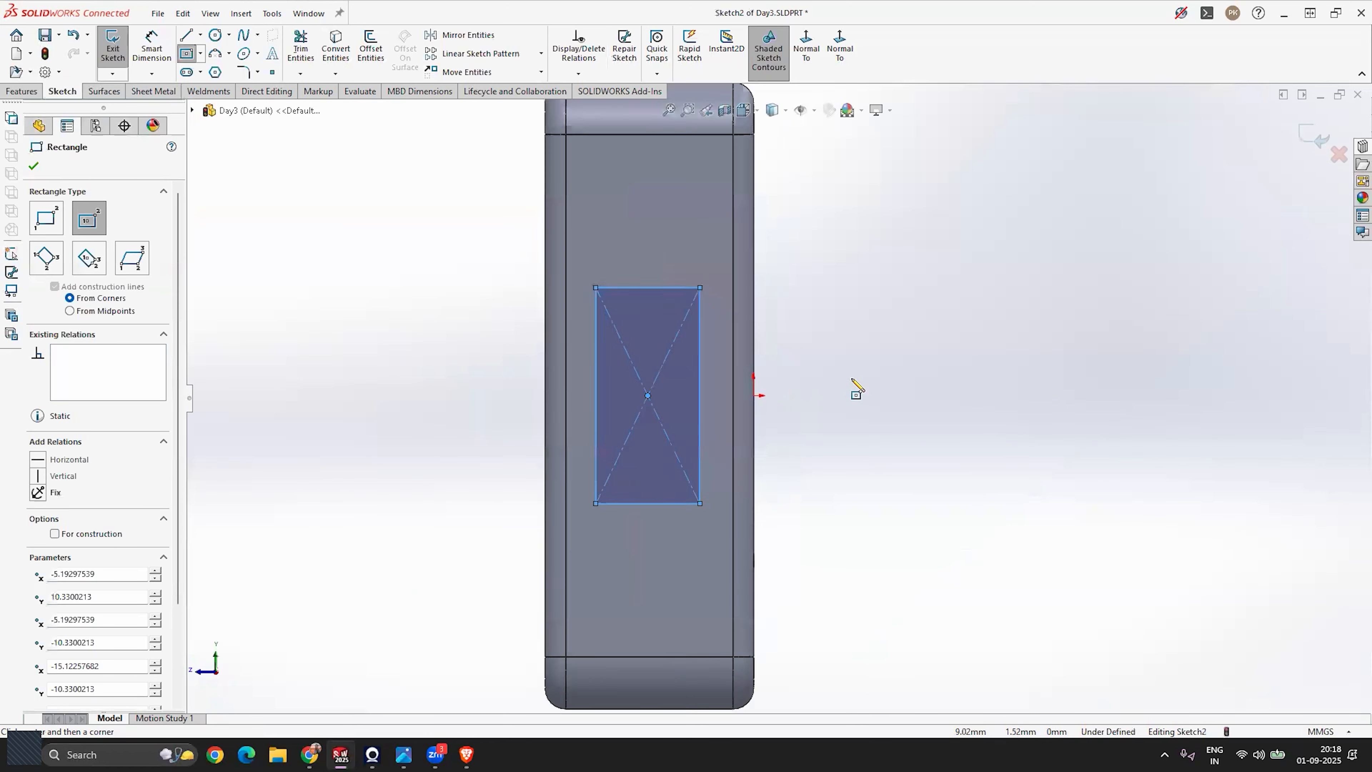
{"action": "key", "text": "Escape"}
{"action": "scroll", "coordinate": [742, 391], "scroll_direction": "down", "scroll_amount": 1}
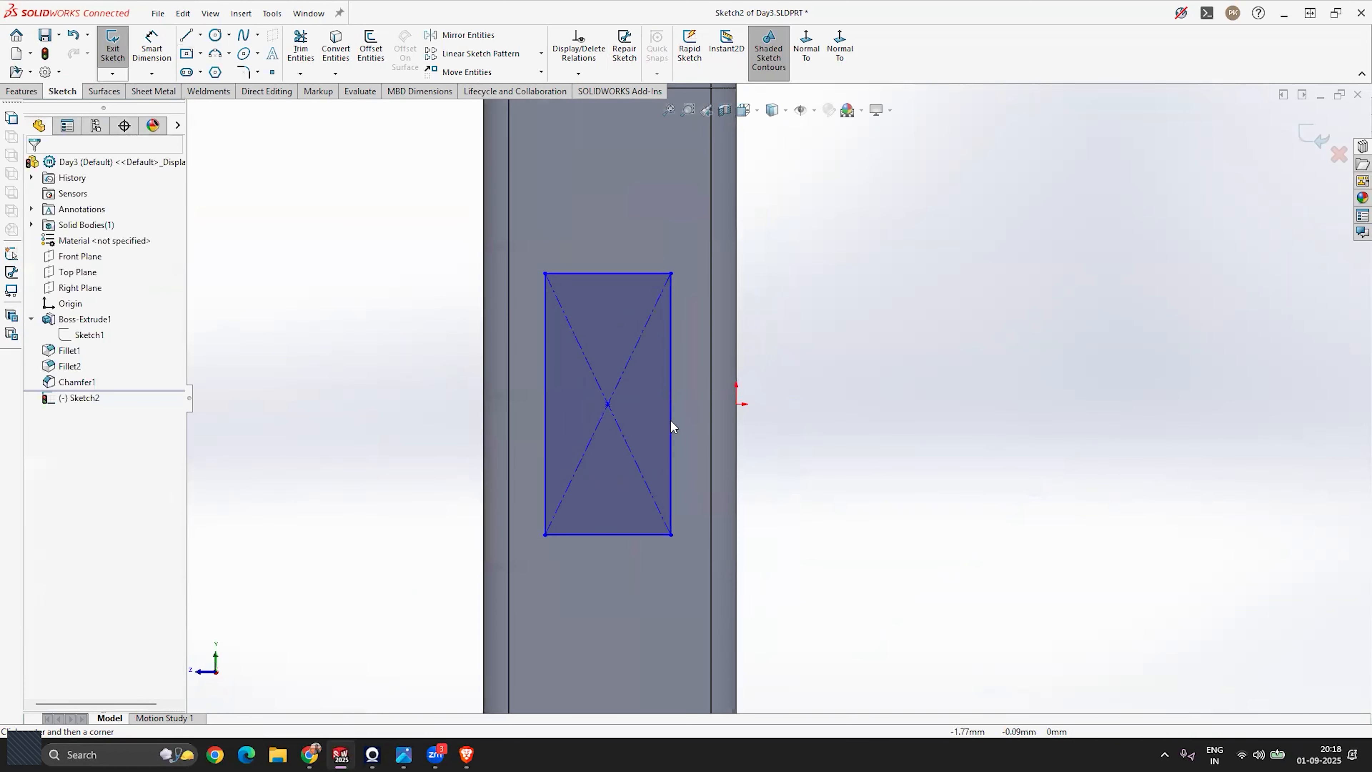
{"action": "scroll", "coordinate": [686, 374], "scroll_direction": "up", "scroll_amount": 1}
{"action": "scroll", "coordinate": [716, 331], "scroll_direction": "down", "scroll_amount": 1}
Dimension the rectangle 10 mm across the plate's thickness and 20 mm along the end face.
{"action": "left_click", "coordinate": [151, 49]}
{"action": "left_click", "coordinate": [591, 287]}
{"action": "left_click", "coordinate": [606, 253]}
{"action": "type", "text": "10"}
{"action": "key", "text": "Return"}
{"action": "left_click", "coordinate": [549, 397]}
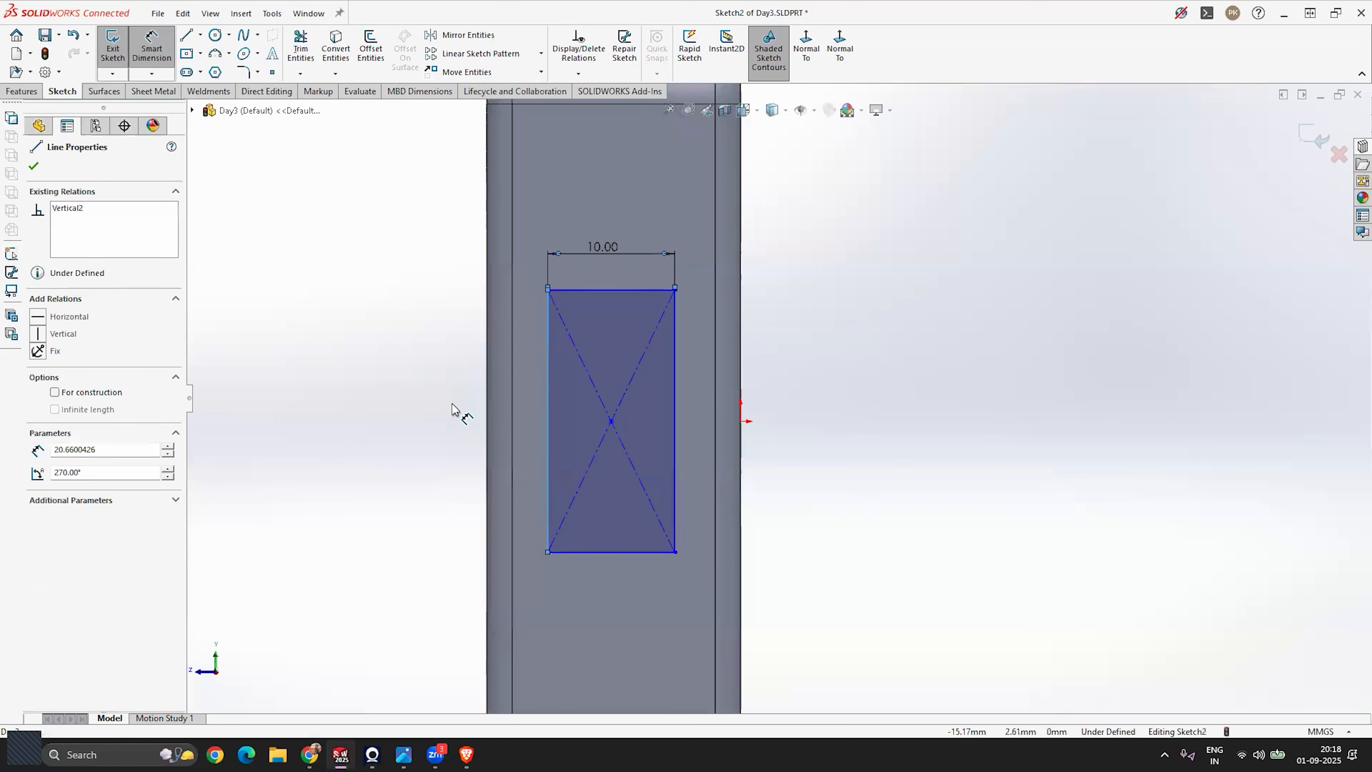
{"action": "left_click", "coordinate": [452, 409]}
{"action": "type", "text": "20"}
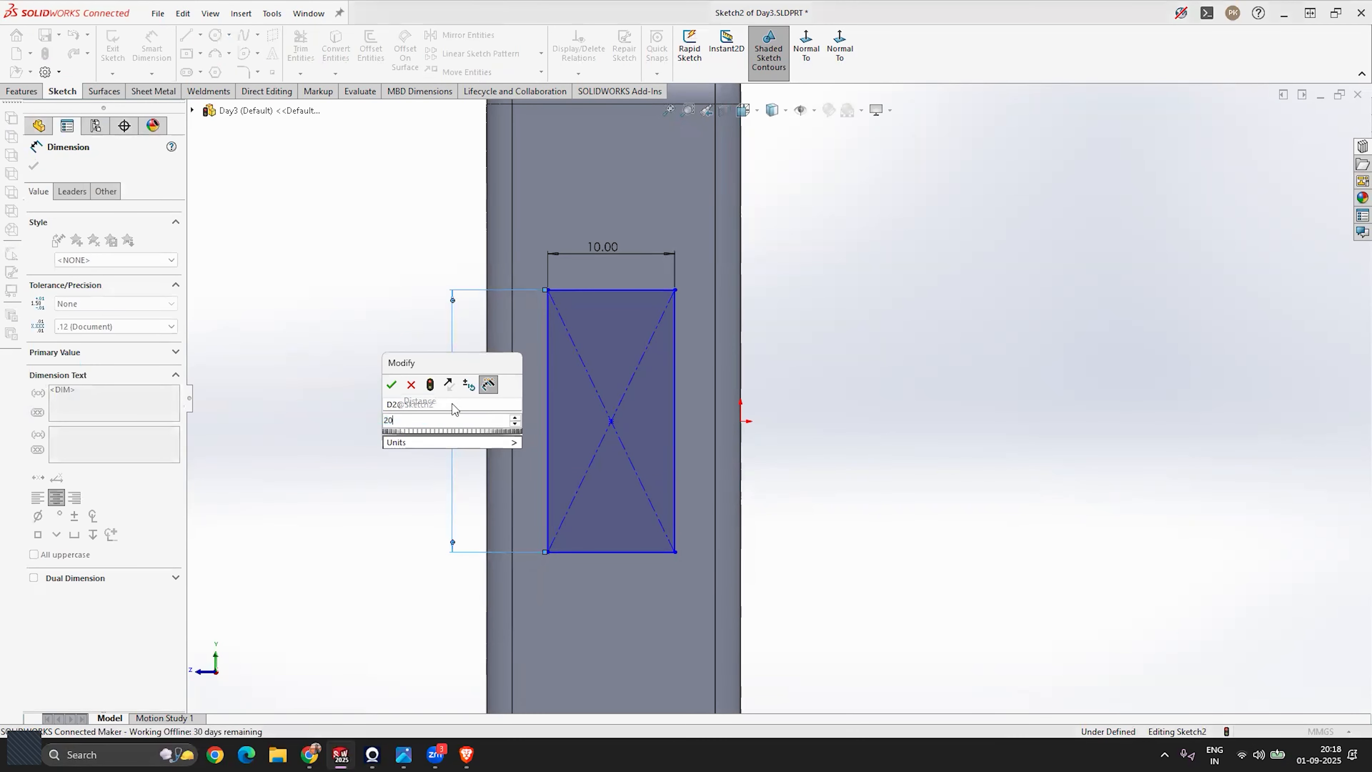
{"action": "key", "text": "Return"}
{"action": "key", "text": "z"}
{"action": "scroll", "coordinate": [792, 378], "scroll_direction": "down", "scroll_amount": 2}
{"action": "key", "text": "Escape"}
Add a Horizontal relation between the rectangle's center point and the origin.
{"action": "scroll", "coordinate": [731, 454], "scroll_direction": "down", "scroll_amount": 2}
{"action": "scroll", "coordinate": [779, 402], "scroll_direction": "up", "scroll_amount": 4}
{"action": "scroll", "coordinate": [771, 421], "scroll_direction": "down", "scroll_amount": 3}
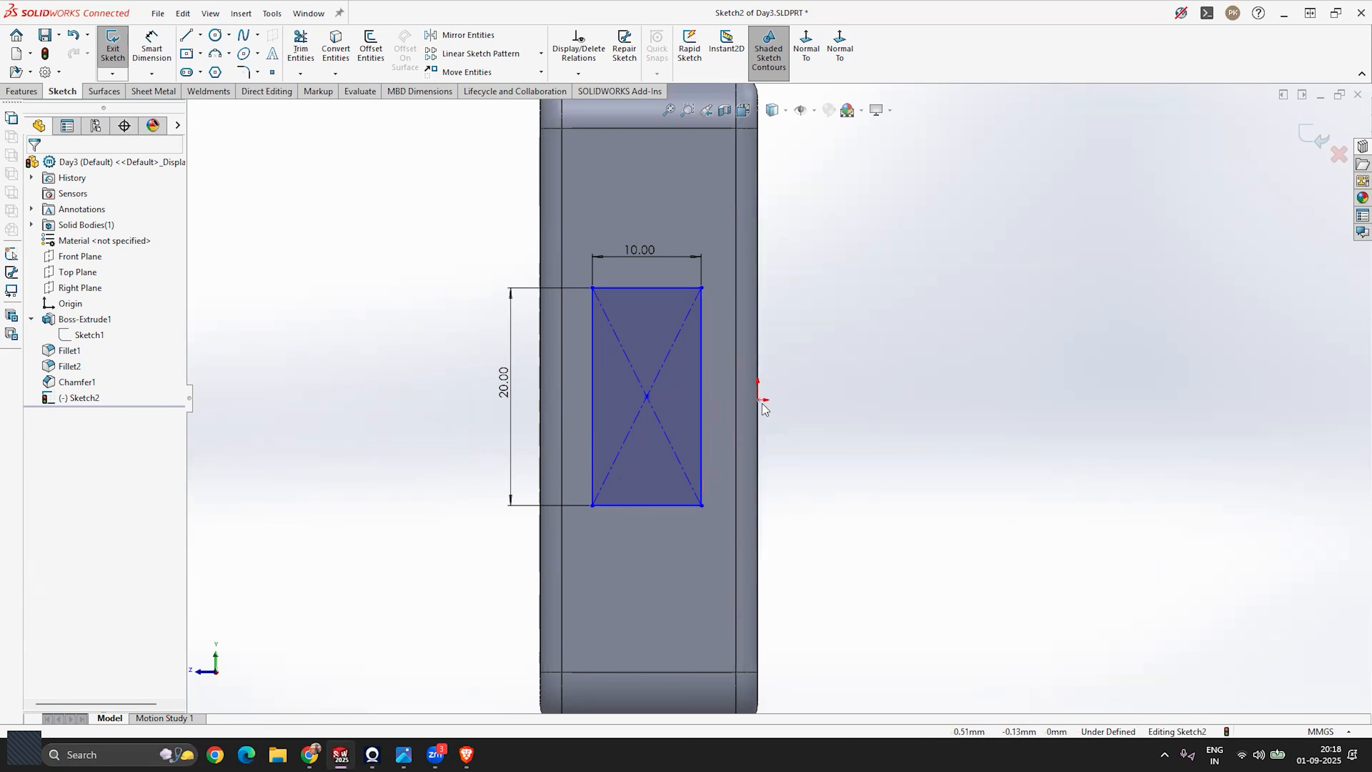
{"action": "left_click", "coordinate": [646, 401]}
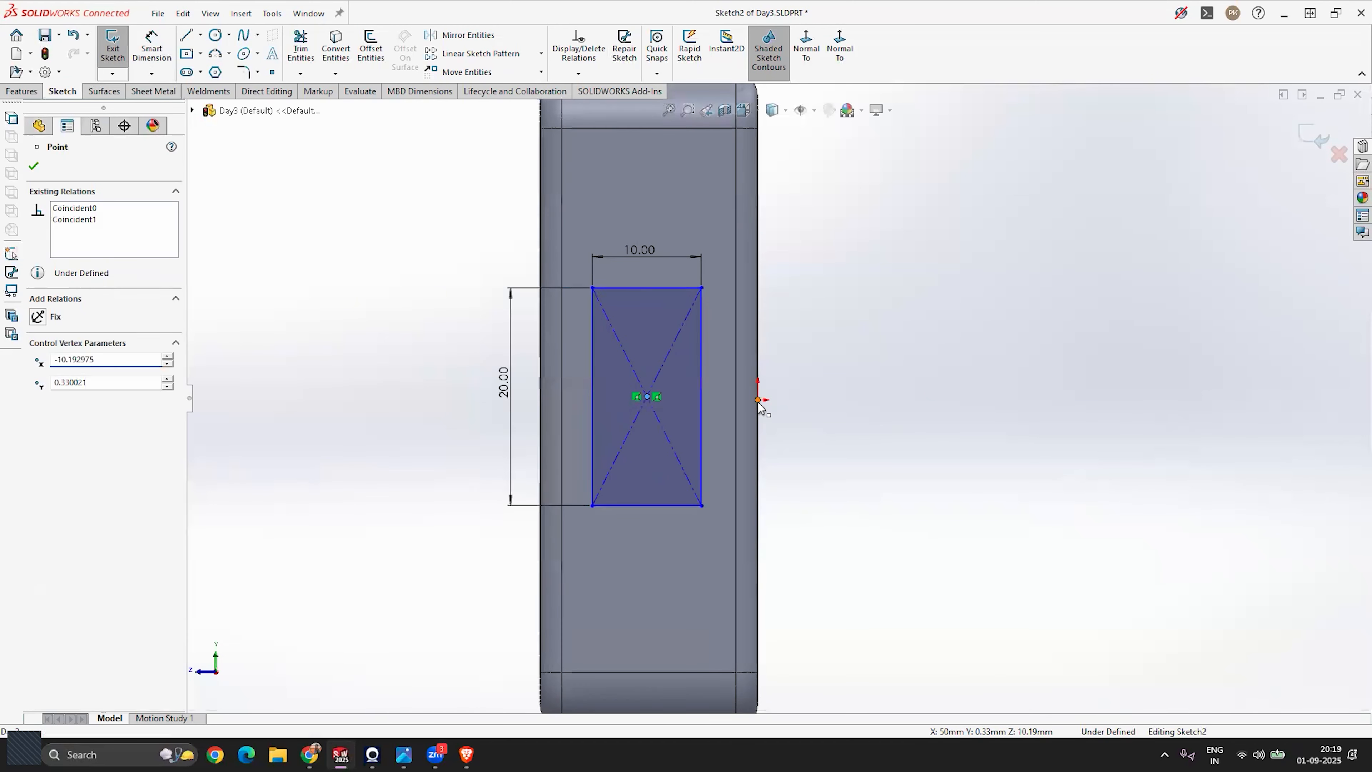
{"action": "left_click", "coordinate": [758, 400], "text": "ctrl"}
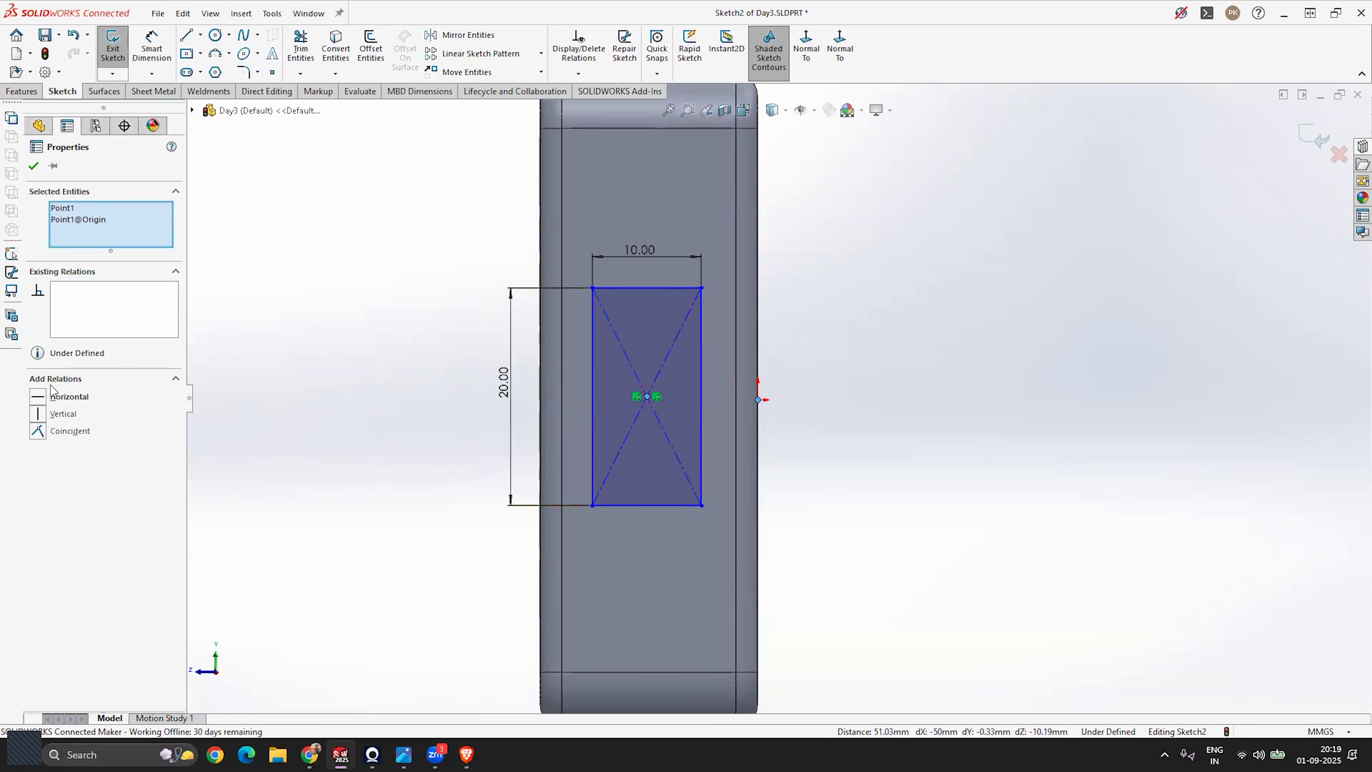
{"action": "left_click", "coordinate": [38, 398]}
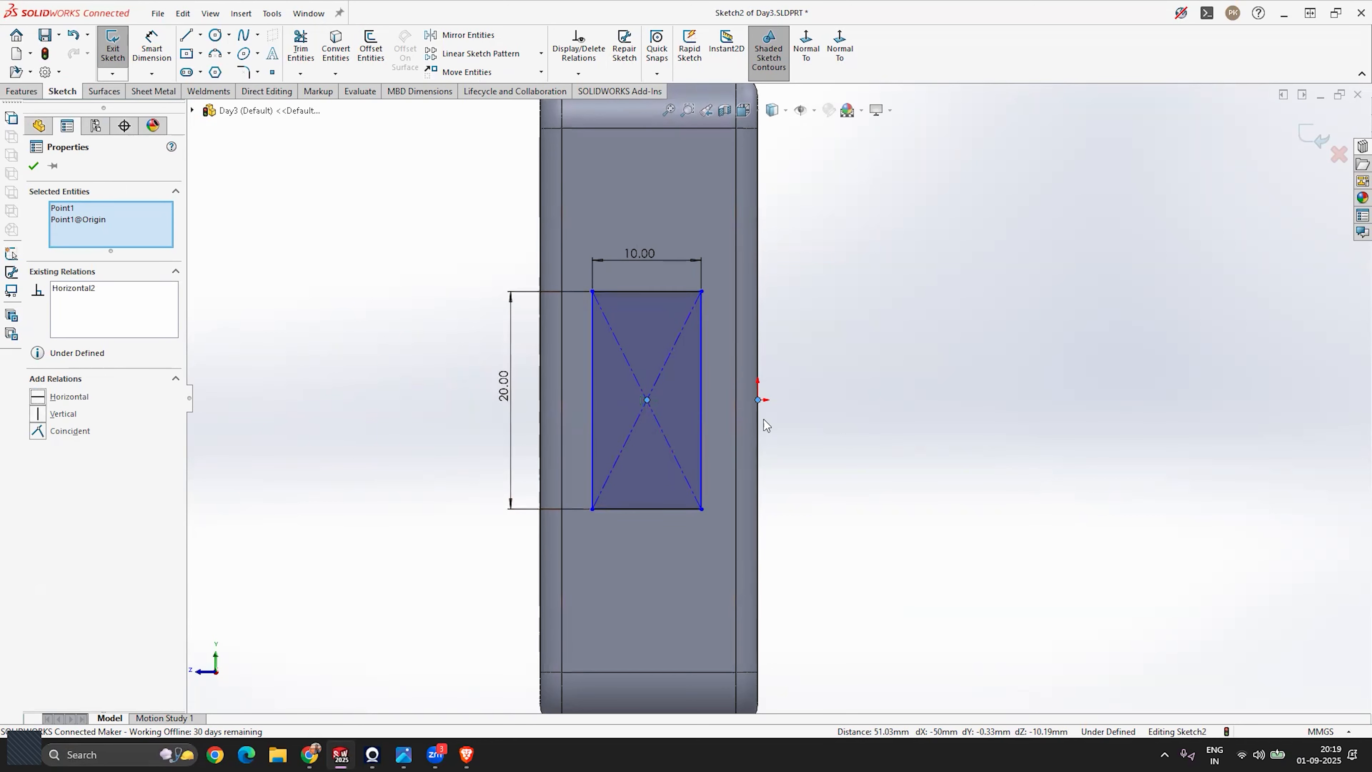
{"action": "left_click", "coordinate": [34, 166]}
Dimension the rectangle's center 10 mm from the origin and exit the sketch.
{"action": "scroll", "coordinate": [756, 338], "scroll_direction": "up", "scroll_amount": 2}
{"action": "scroll", "coordinate": [773, 389], "scroll_direction": "down", "scroll_amount": 2}
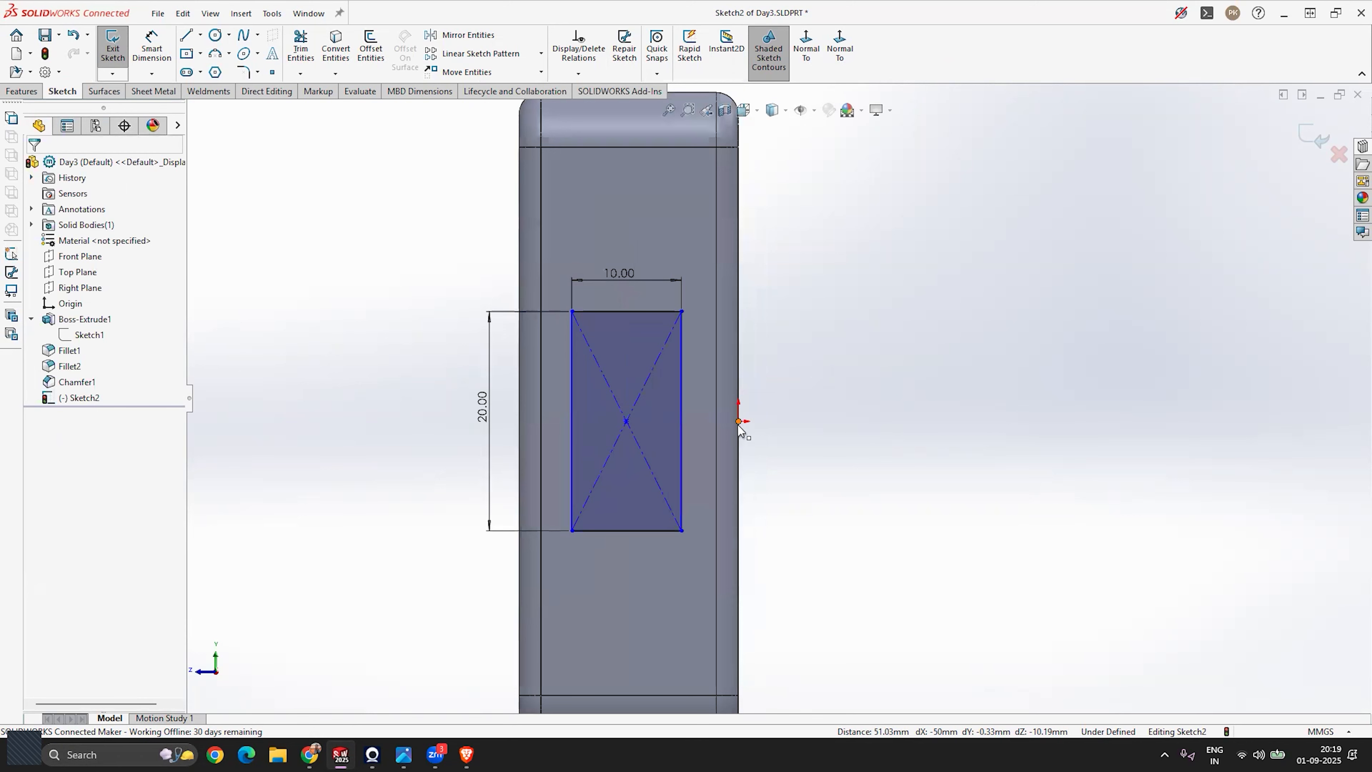
{"action": "left_click", "coordinate": [152, 49]}
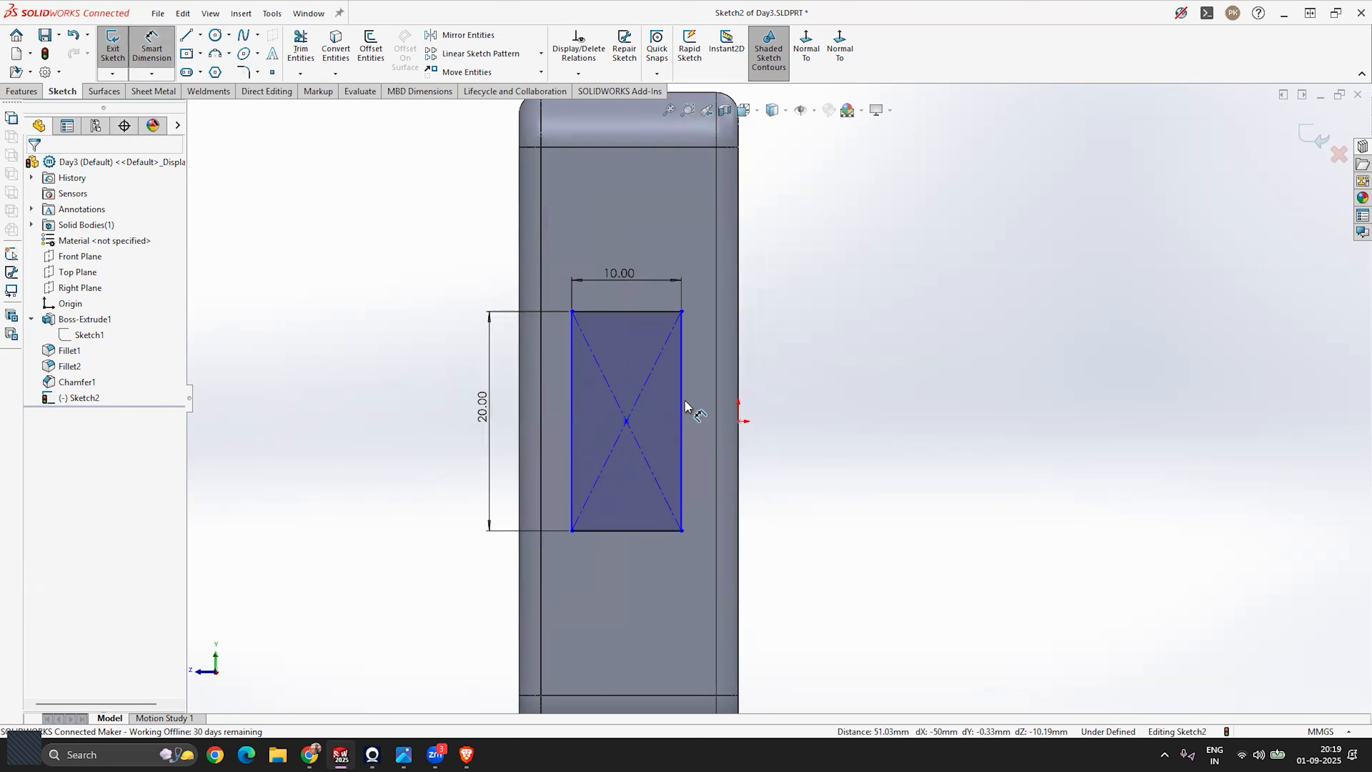
{"action": "left_click", "coordinate": [629, 423]}
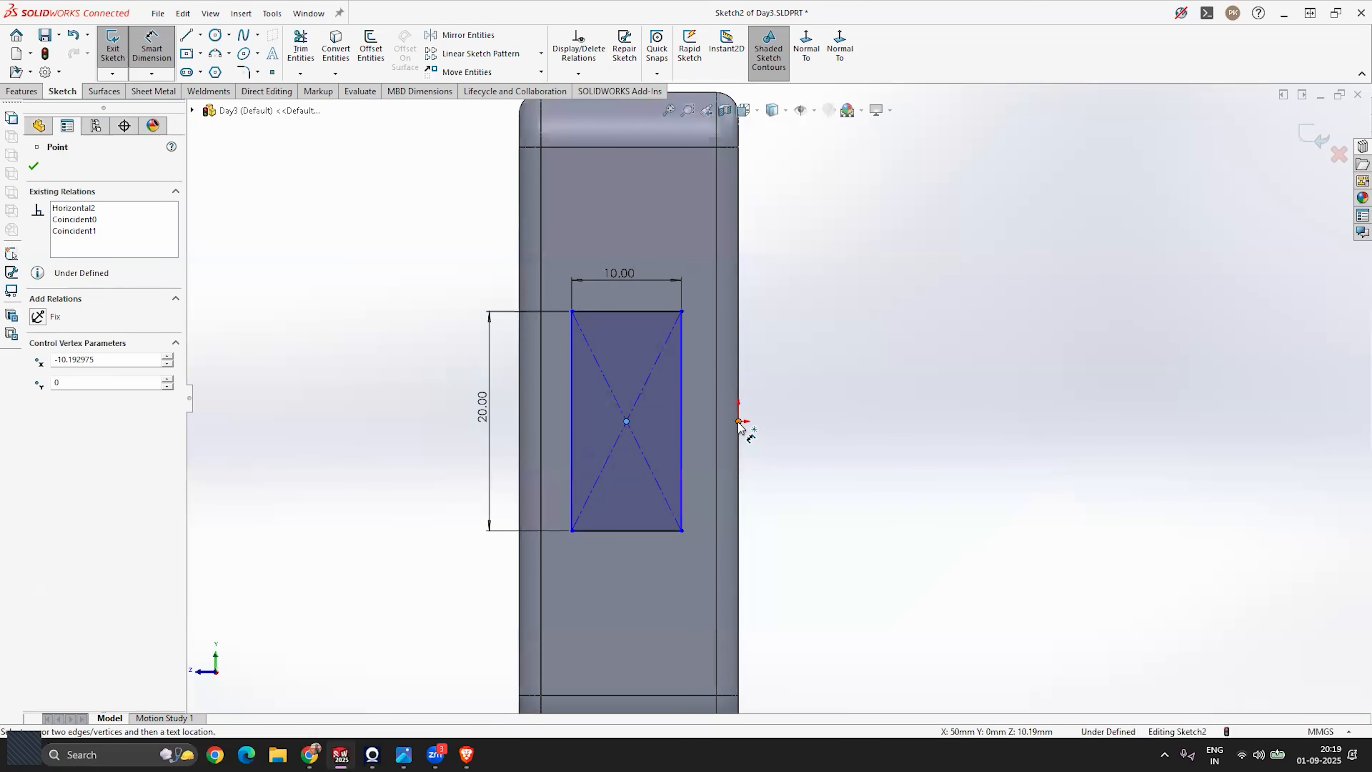
{"action": "left_click", "coordinate": [738, 422]}
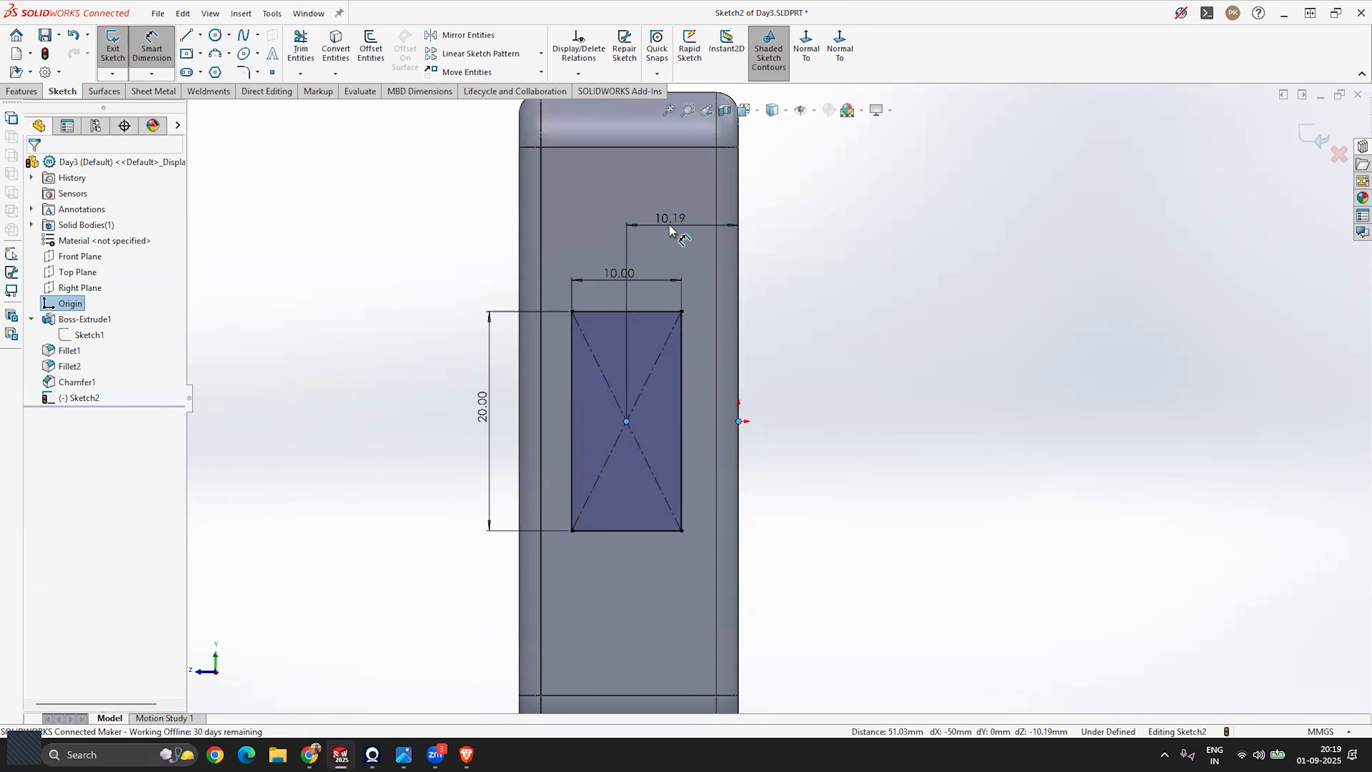
{"action": "left_click", "coordinate": [670, 230]}
{"action": "type", "text": "10"}
{"action": "key", "text": "Return"}
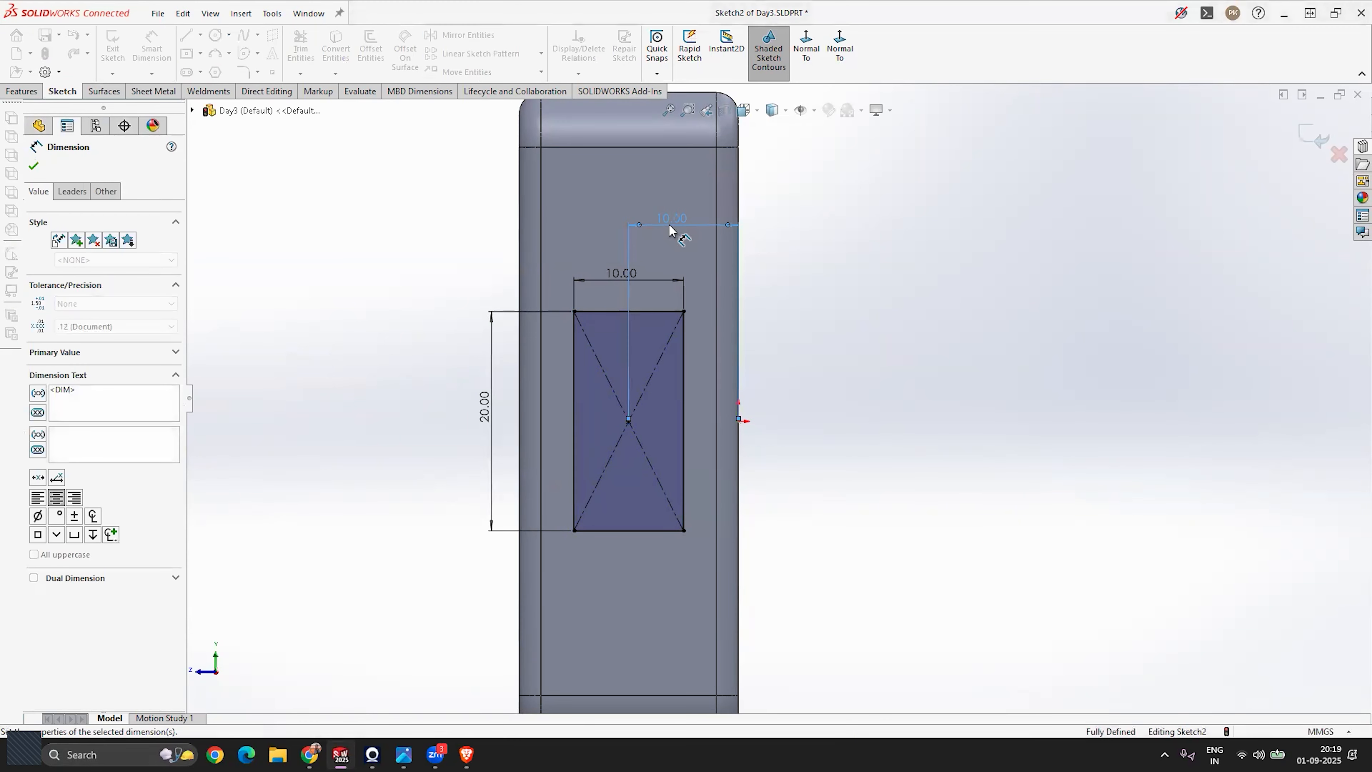
{"action": "key", "text": "Escape"}
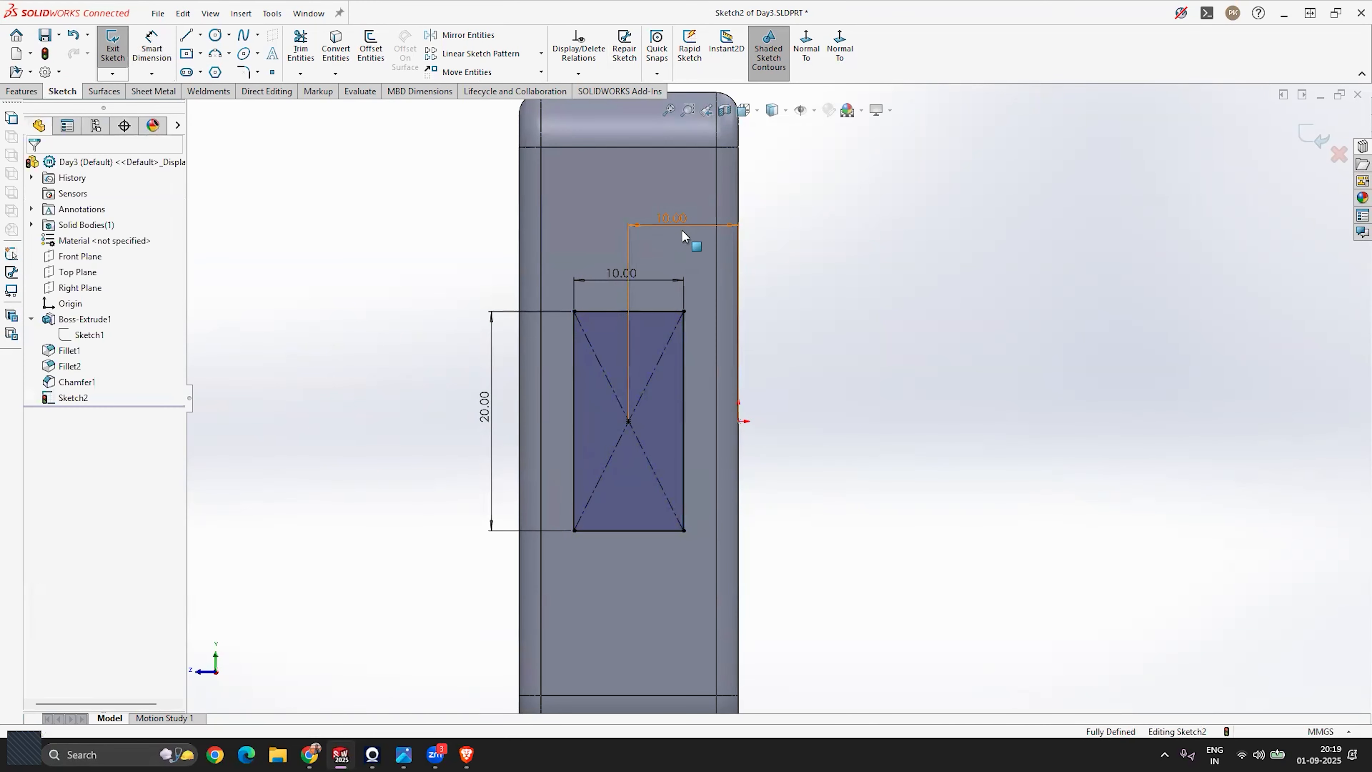
{"action": "left_click", "coordinate": [1311, 138]}
Examine the rectangle sketch on the end face and the whole plate from several angles.
{"action": "middle_click_drag", "start_coordinate": [641, 438], "coordinate": [807, 436]}
{"action": "scroll", "coordinate": [810, 443], "scroll_direction": "up", "scroll_amount": 7}
{"action": "middle_click_drag", "start_coordinate": [819, 485], "coordinate": [792, 508]}
{"action": "scroll", "coordinate": [680, 456], "scroll_direction": "down", "scroll_amount": 4}
{"action": "mouse_move", "coordinate": [681, 459]}
{"action": "middle_mouse_down"}
{"action": "mouse_move", "coordinate": [735, 475]}
{"action": "mouse_move", "coordinate": [681, 477]}
{"action": "middle_mouse_up"}
{"action": "middle_click_drag", "start_coordinate": [840, 451], "coordinate": [802, 439]}
{"action": "scroll", "coordinate": [802, 439], "scroll_direction": "down", "scroll_amount": 2}
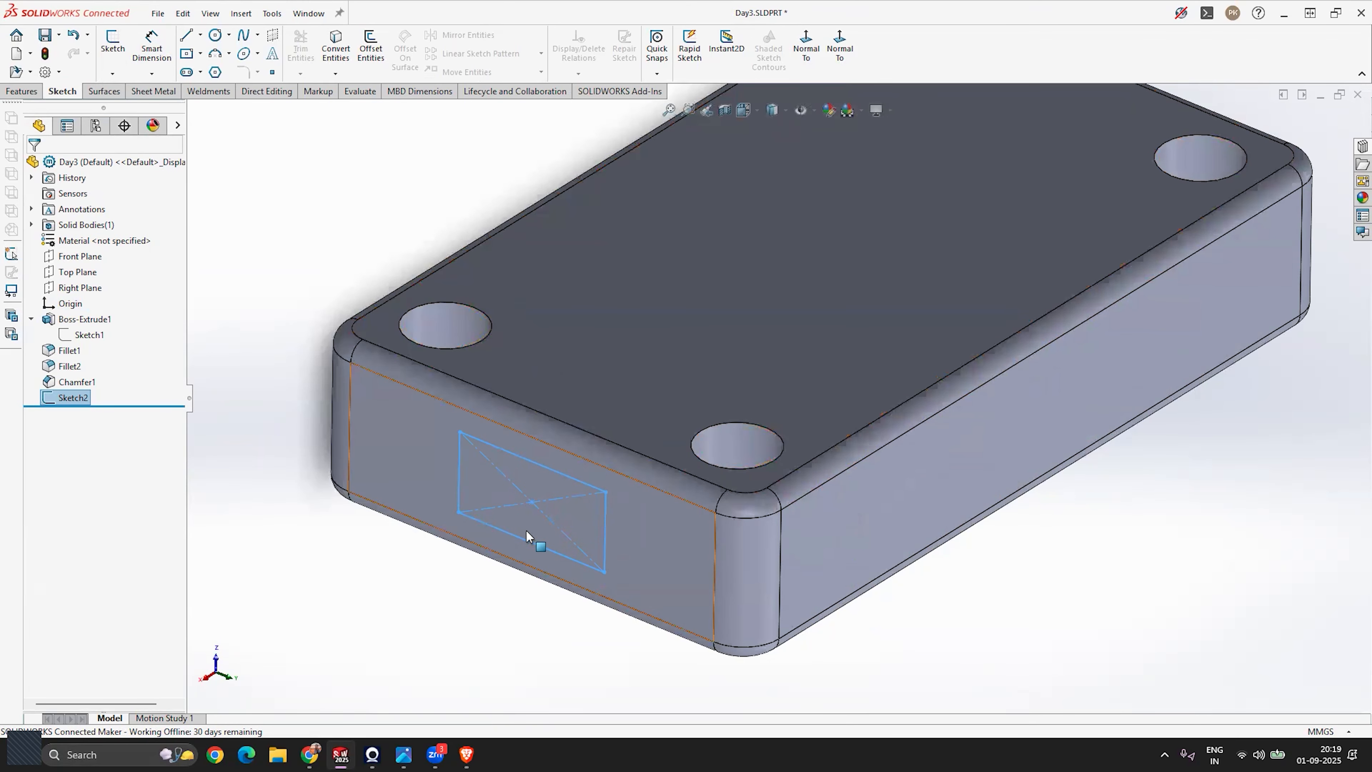
{"action": "scroll", "coordinate": [648, 527], "scroll_direction": "up", "scroll_amount": 3}
{"action": "scroll", "coordinate": [982, 341], "scroll_direction": "down", "scroll_amount": 2}
{"action": "scroll", "coordinate": [506, 531], "scroll_direction": "up", "scroll_amount": 3}
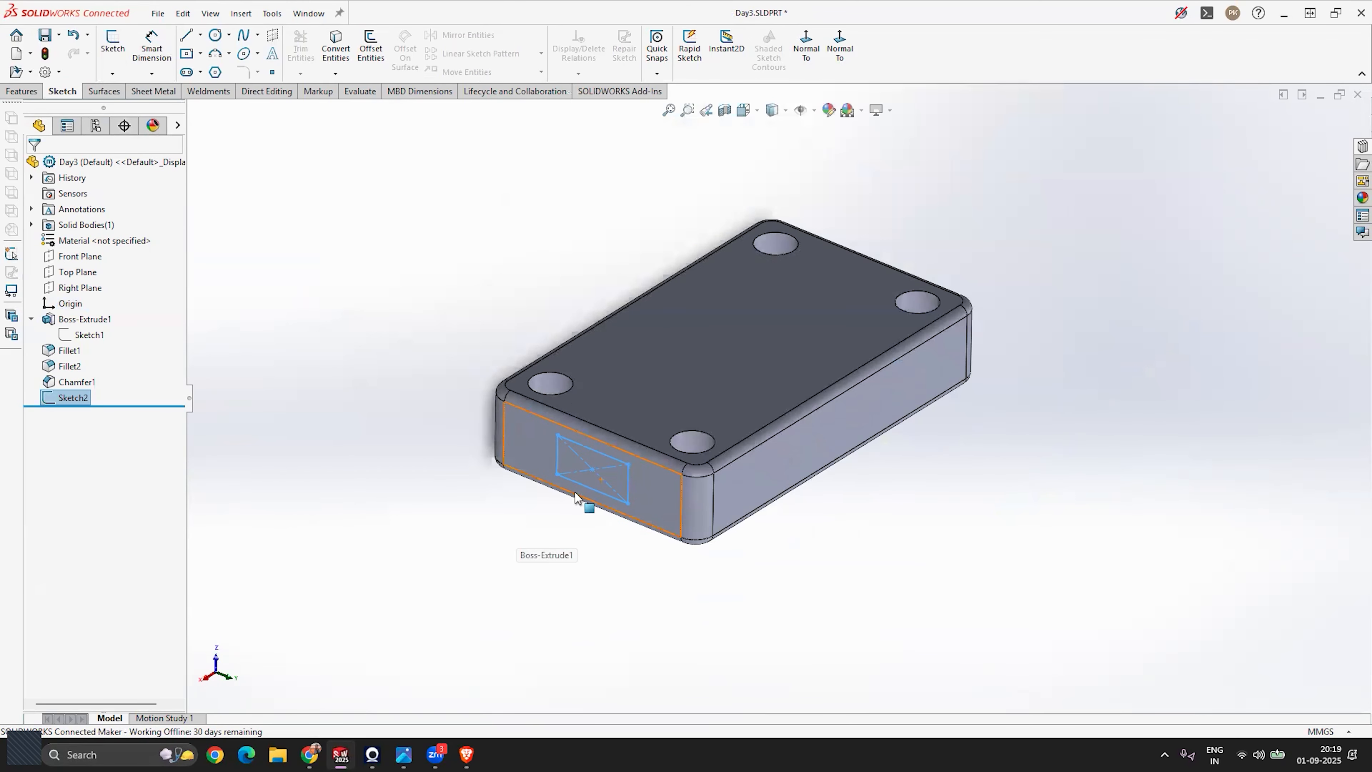
{"action": "scroll", "coordinate": [981, 265], "scroll_direction": "down", "scroll_amount": 2}
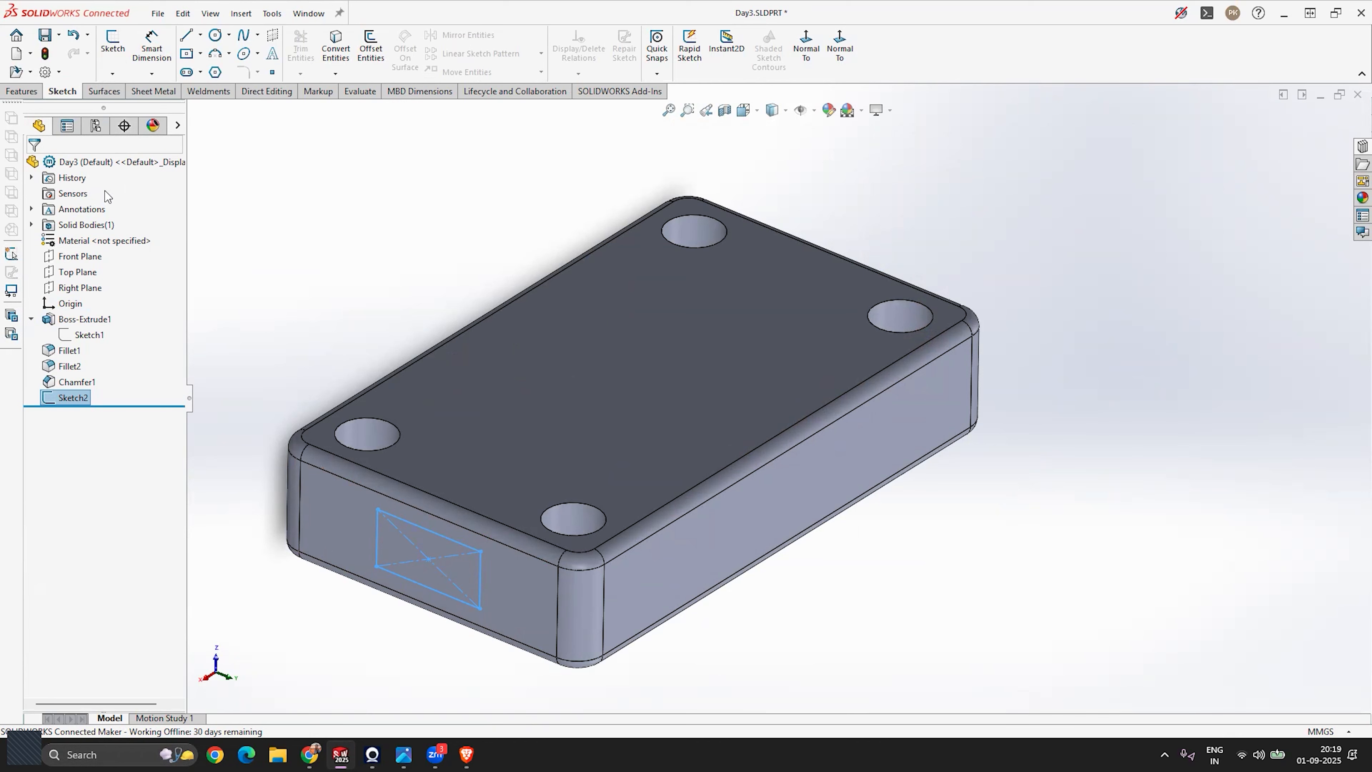
Start an Extruded Cut from the end-face rectangle, show its selected contours and inspect the cut preview.
{"action": "left_click", "coordinate": [21, 92]}
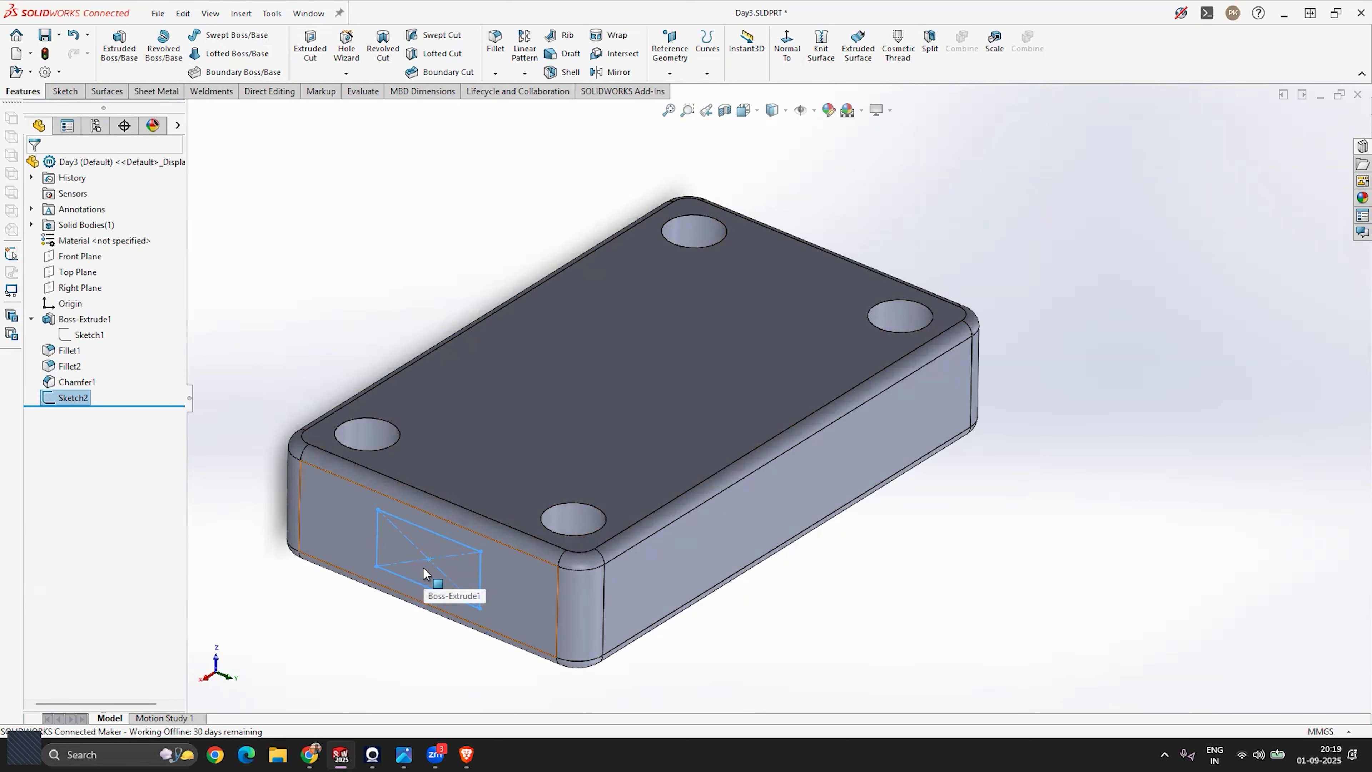
{"action": "left_click", "coordinate": [312, 56]}
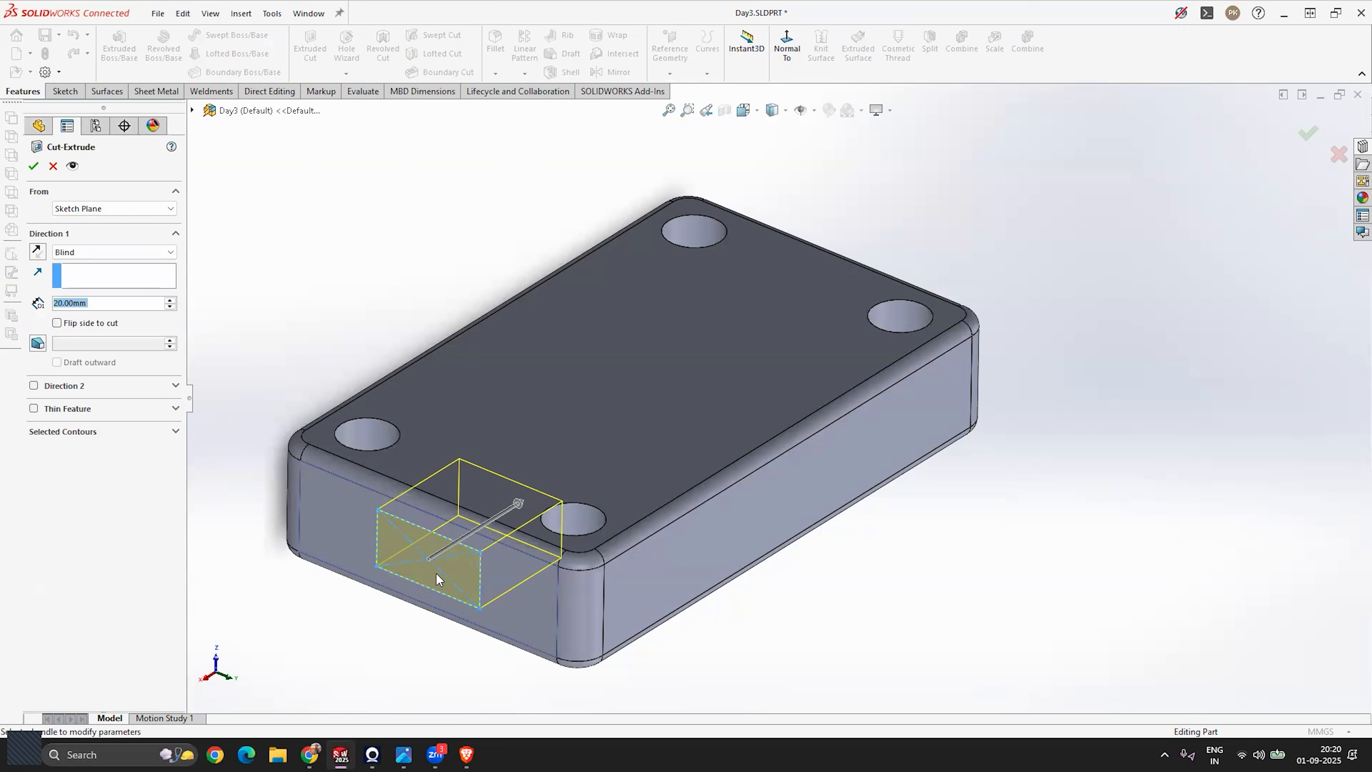
{"action": "left_click", "coordinate": [175, 432]}
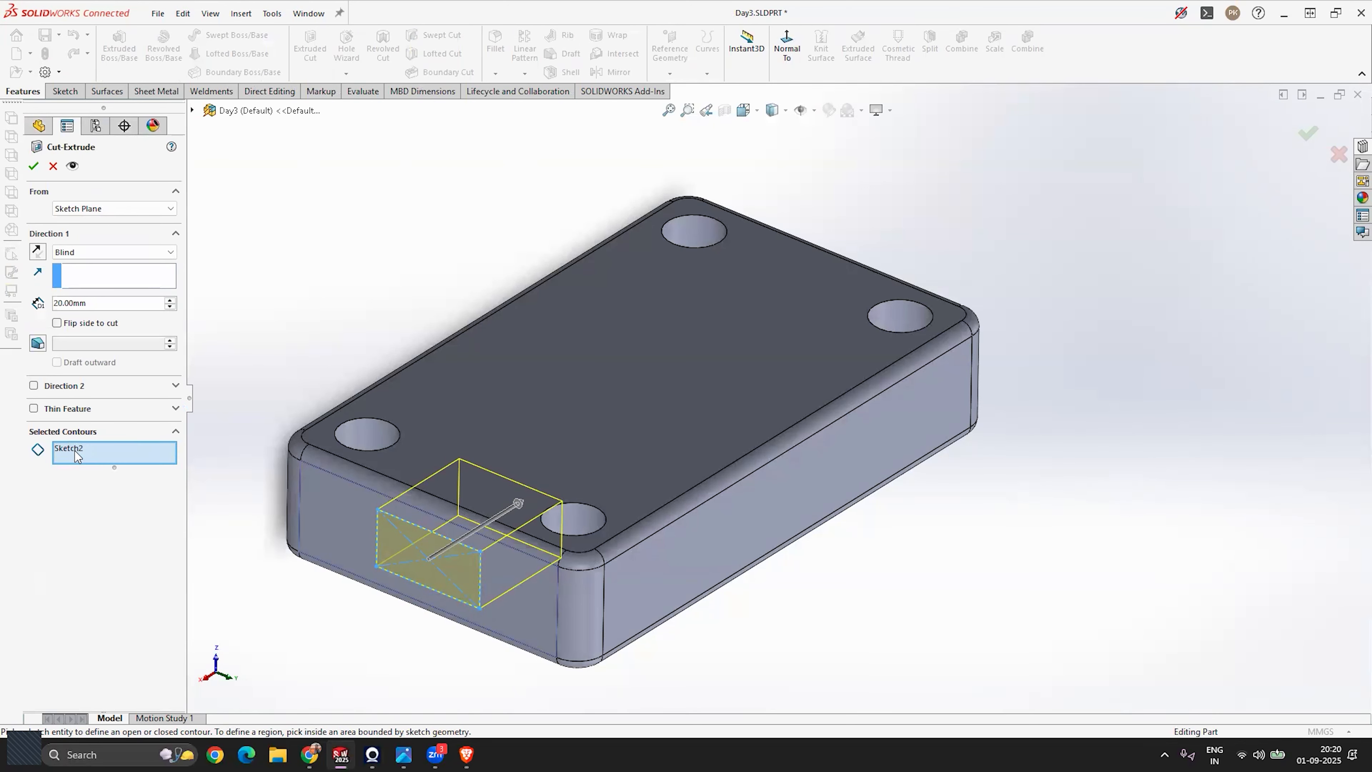
{"action": "mouse_move", "coordinate": [589, 445]}
{"action": "middle_mouse_down"}
{"action": "mouse_move", "coordinate": [545, 444]}
{"action": "mouse_move", "coordinate": [486, 529]}
{"action": "mouse_move", "coordinate": [517, 505]}
{"action": "middle_mouse_up"}
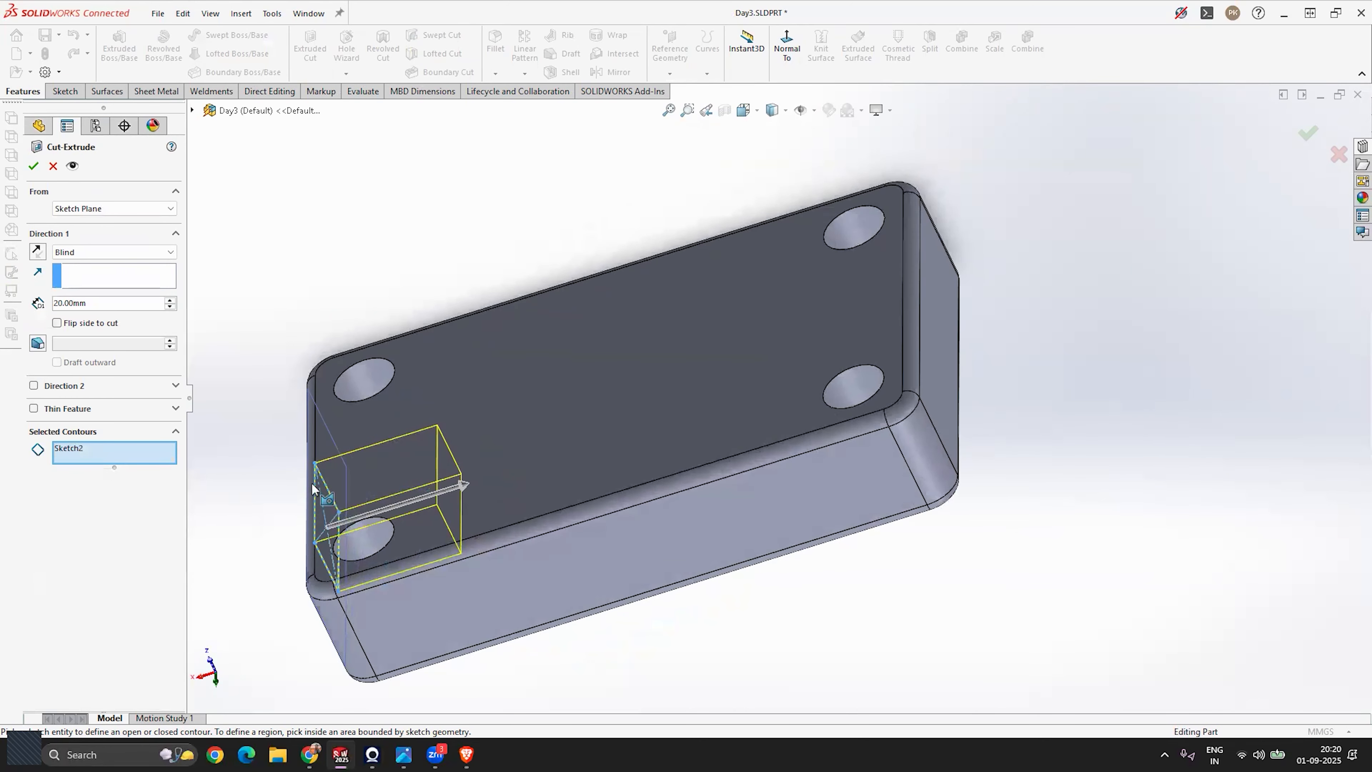
{"action": "mouse_move", "coordinate": [589, 370]}
{"action": "middle_mouse_down"}
{"action": "mouse_move", "coordinate": [591, 392]}
{"action": "mouse_move", "coordinate": [437, 449]}
{"action": "middle_mouse_up"}
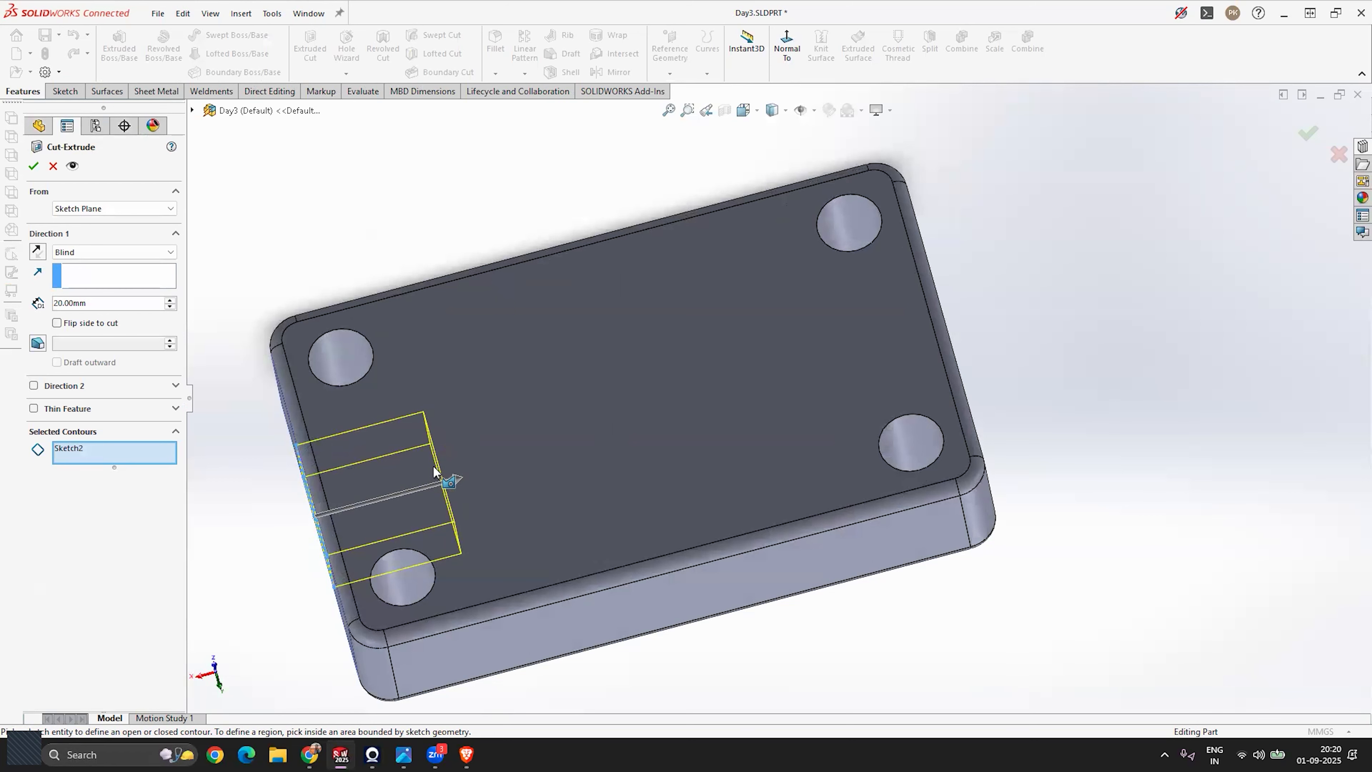
Try blind cut depths of 100 mm and 20 mm in turn, comparing the previews through the plate.
{"action": "left_click", "coordinate": [56, 304]}
{"action": "left_click_drag", "start_coordinate": [89, 303], "coordinate": [45, 318]}
{"action": "middle_click_drag", "start_coordinate": [420, 455], "coordinate": [419, 393]}
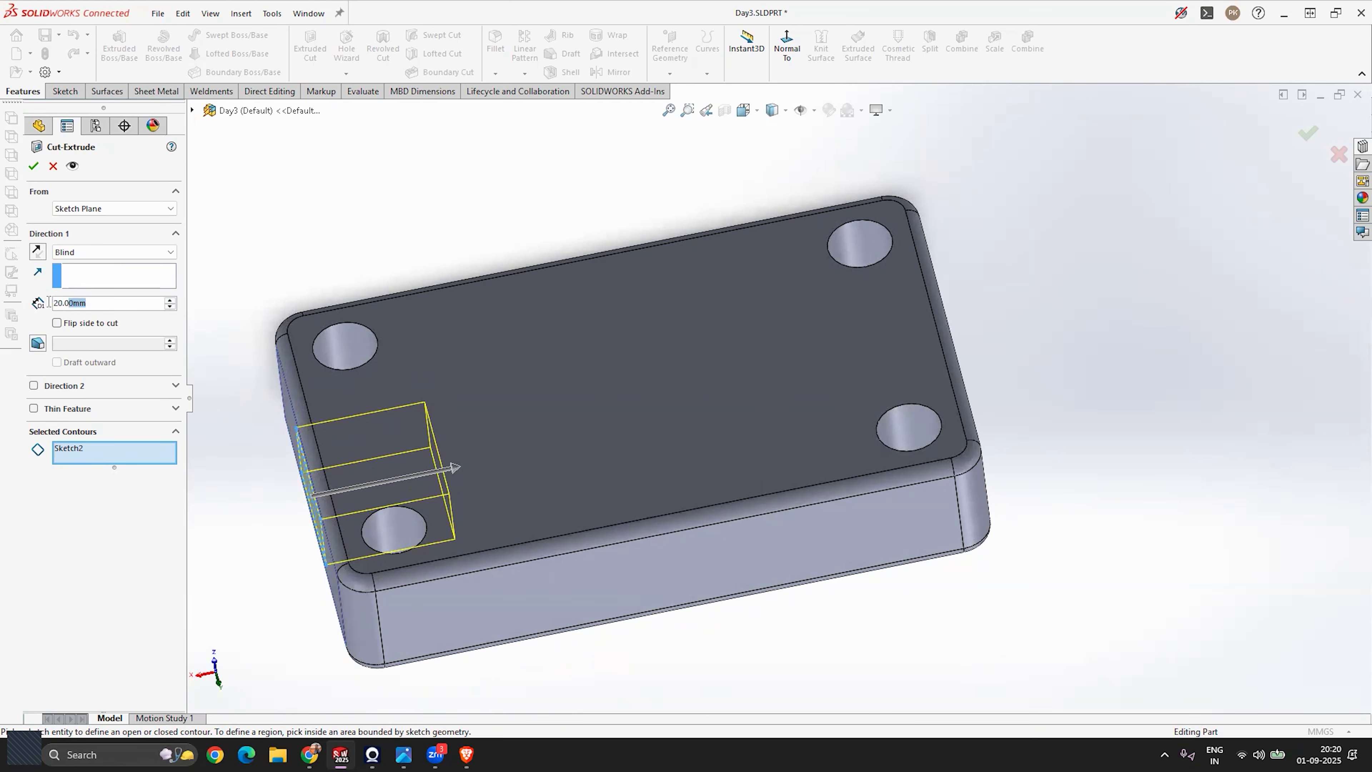
{"action": "type", "text": "100"}
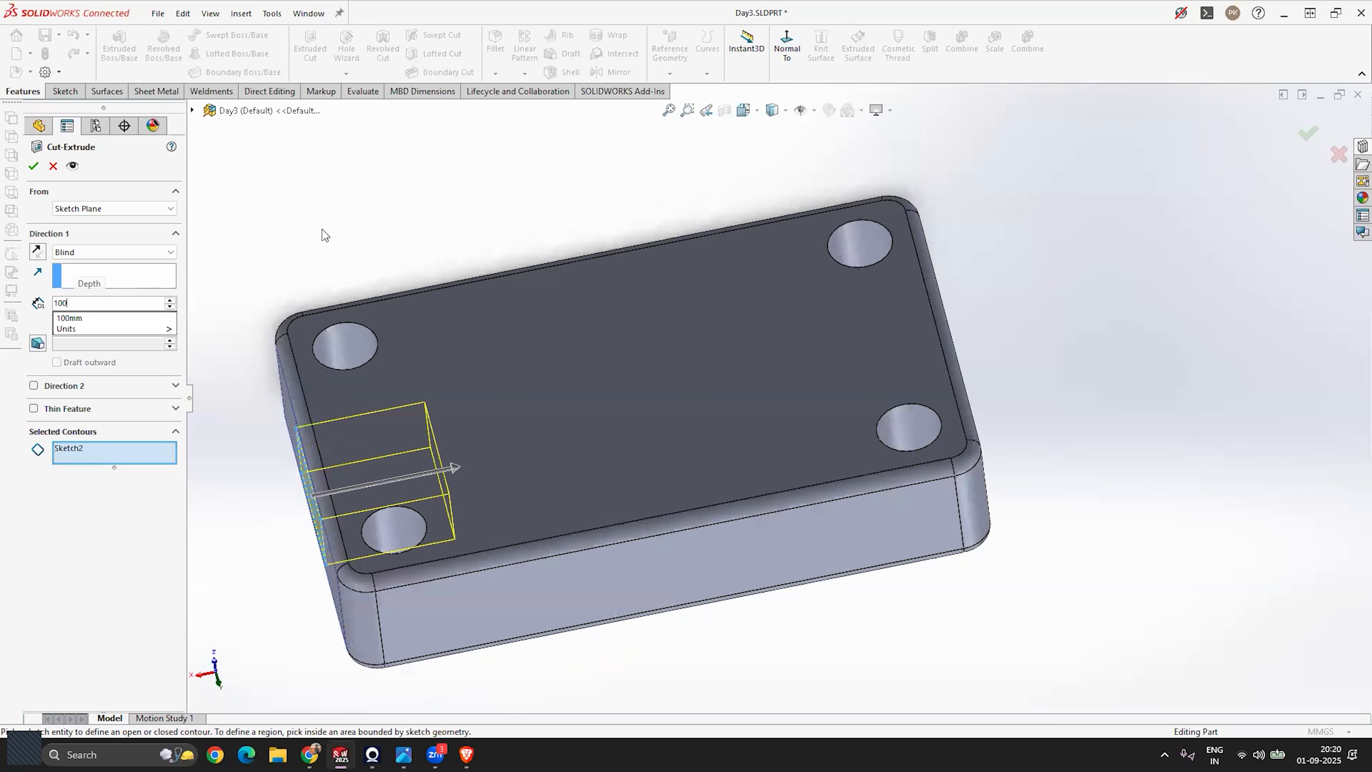
{"action": "key", "text": "Return"}
{"action": "middle_click_drag", "start_coordinate": [702, 330], "coordinate": [748, 296]}
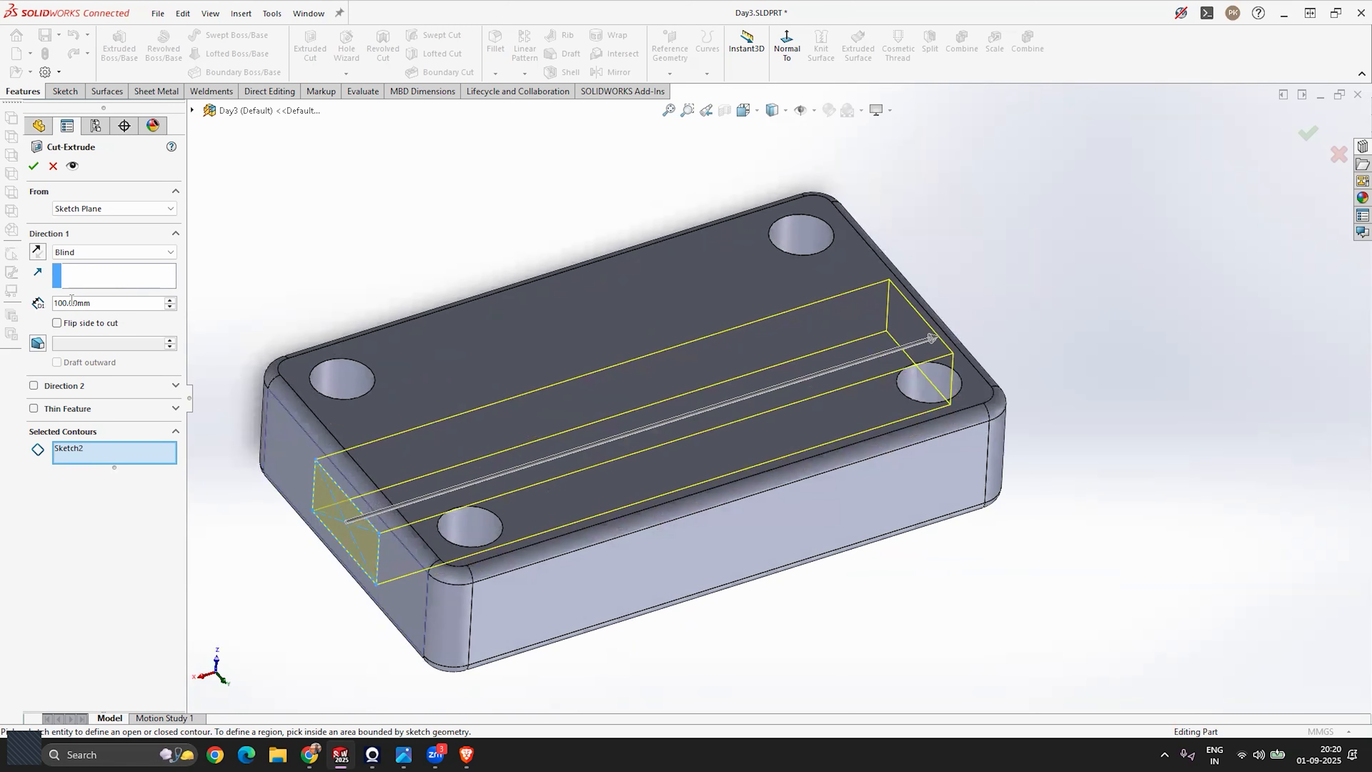
{"action": "type", "text": "20"}
{"action": "key", "text": "Return"}
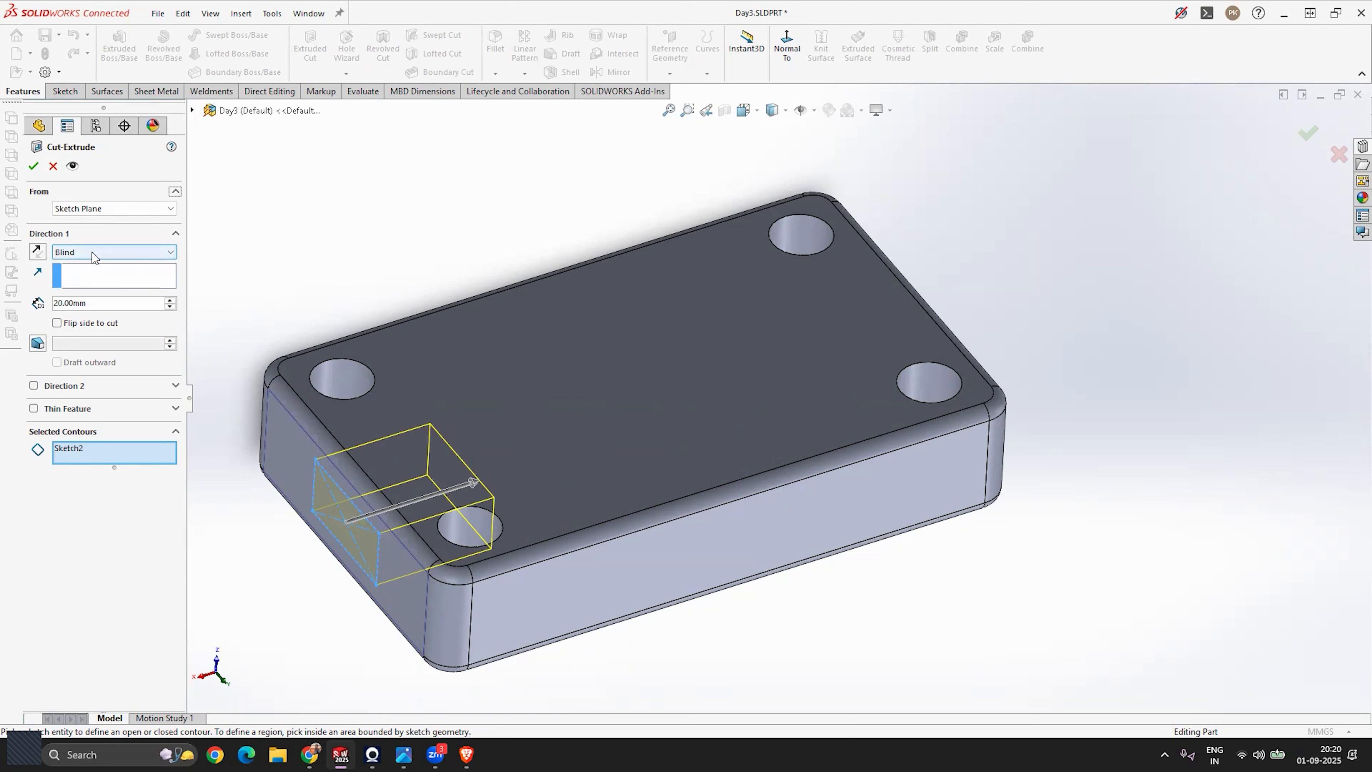
Set the cut's end condition to Through All and check that its preview spans both short end faces.
{"action": "double_click", "coordinate": [70, 302]}
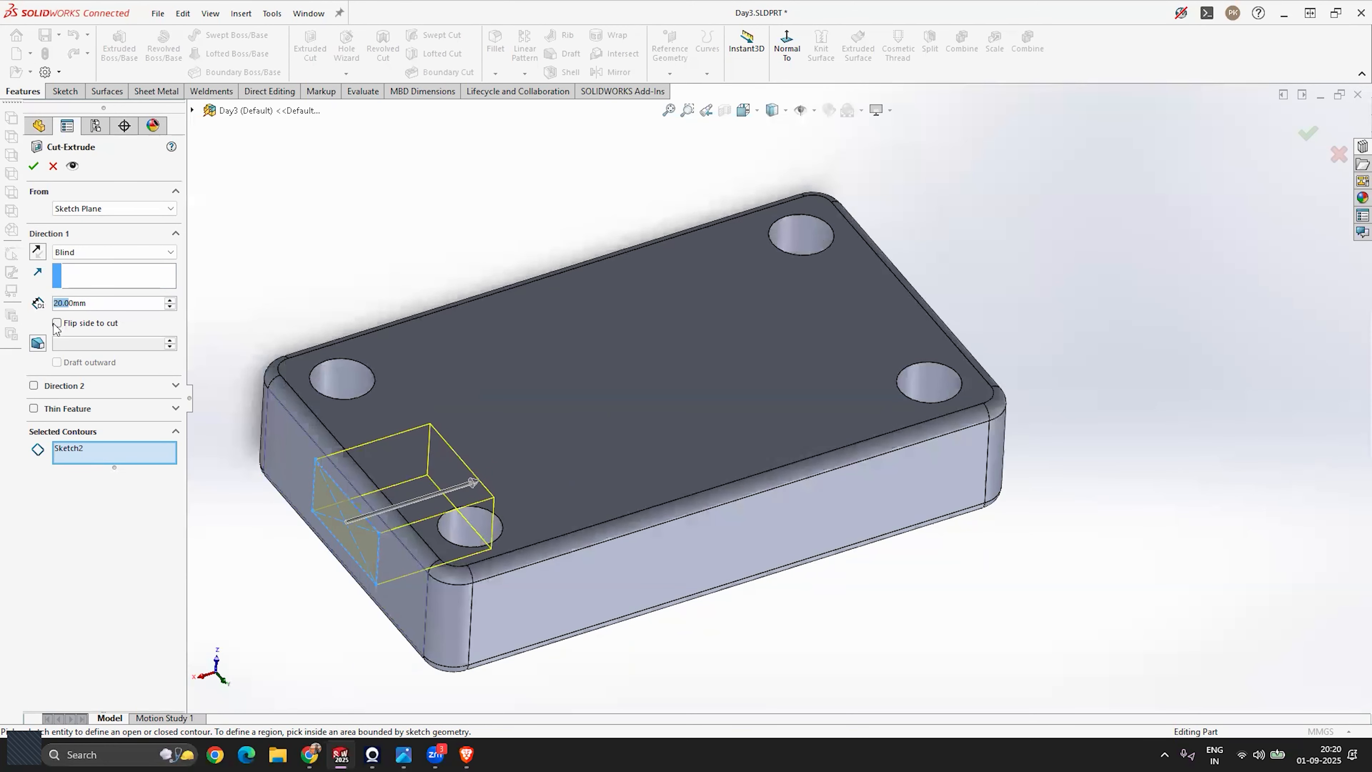
{"action": "left_click", "coordinate": [97, 252]}
{"action": "left_click", "coordinate": [93, 274]}
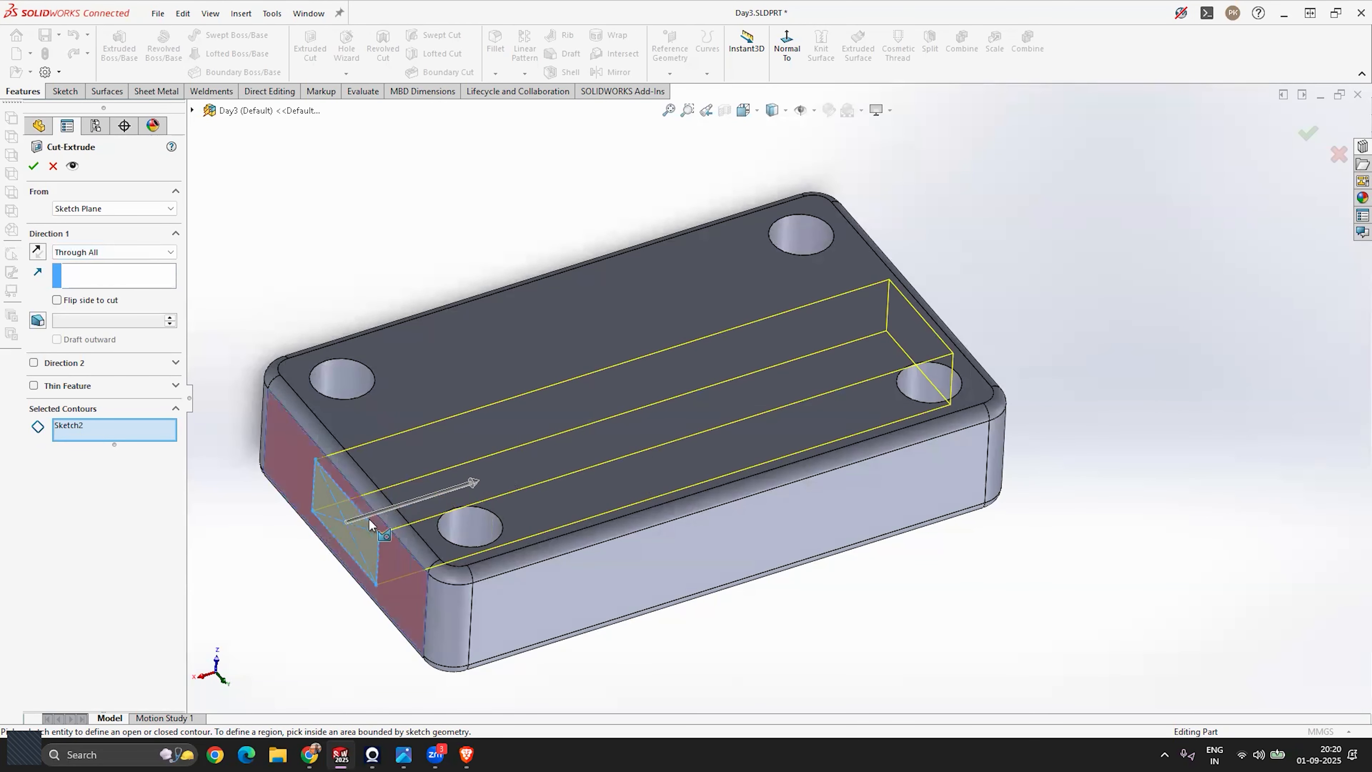
{"action": "scroll", "coordinate": [398, 521], "scroll_direction": "up", "scroll_amount": 1}
{"action": "mouse_move", "coordinate": [398, 521]}
{"action": "middle_mouse_down"}
{"action": "mouse_move", "coordinate": [406, 471]}
{"action": "mouse_move", "coordinate": [383, 535]}
{"action": "middle_mouse_up"}
{"action": "middle_click_drag", "start_coordinate": [912, 381], "coordinate": [812, 420]}
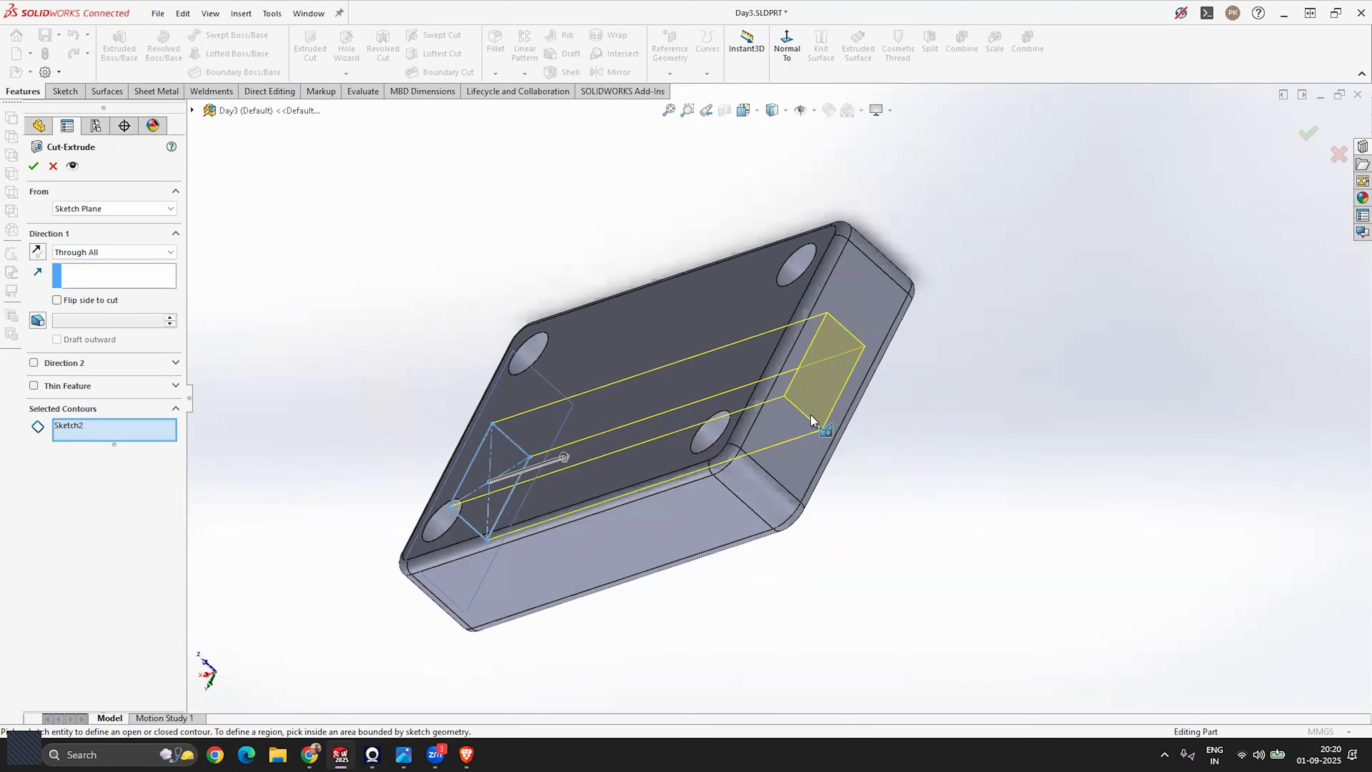
{"action": "key", "text": "ctrl+7"}
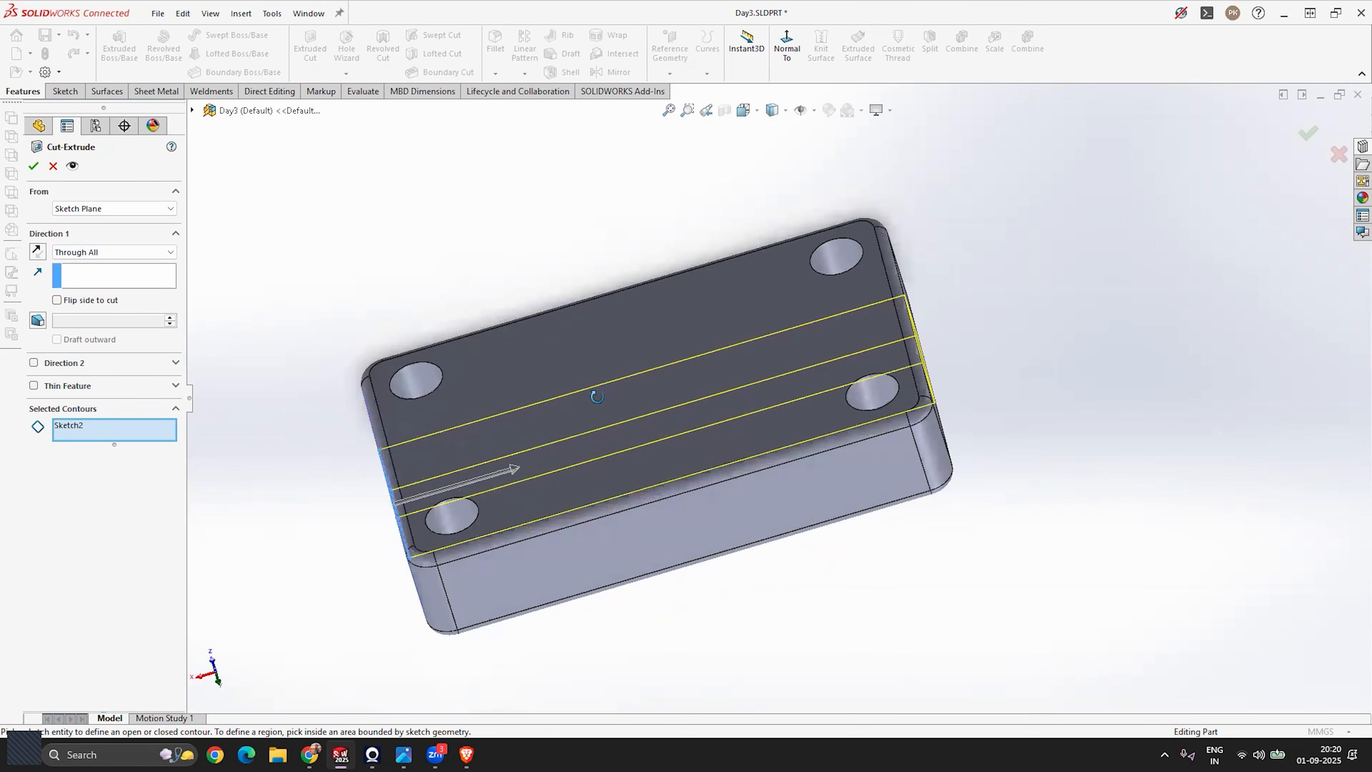
{"action": "left_click", "coordinate": [100, 253]}
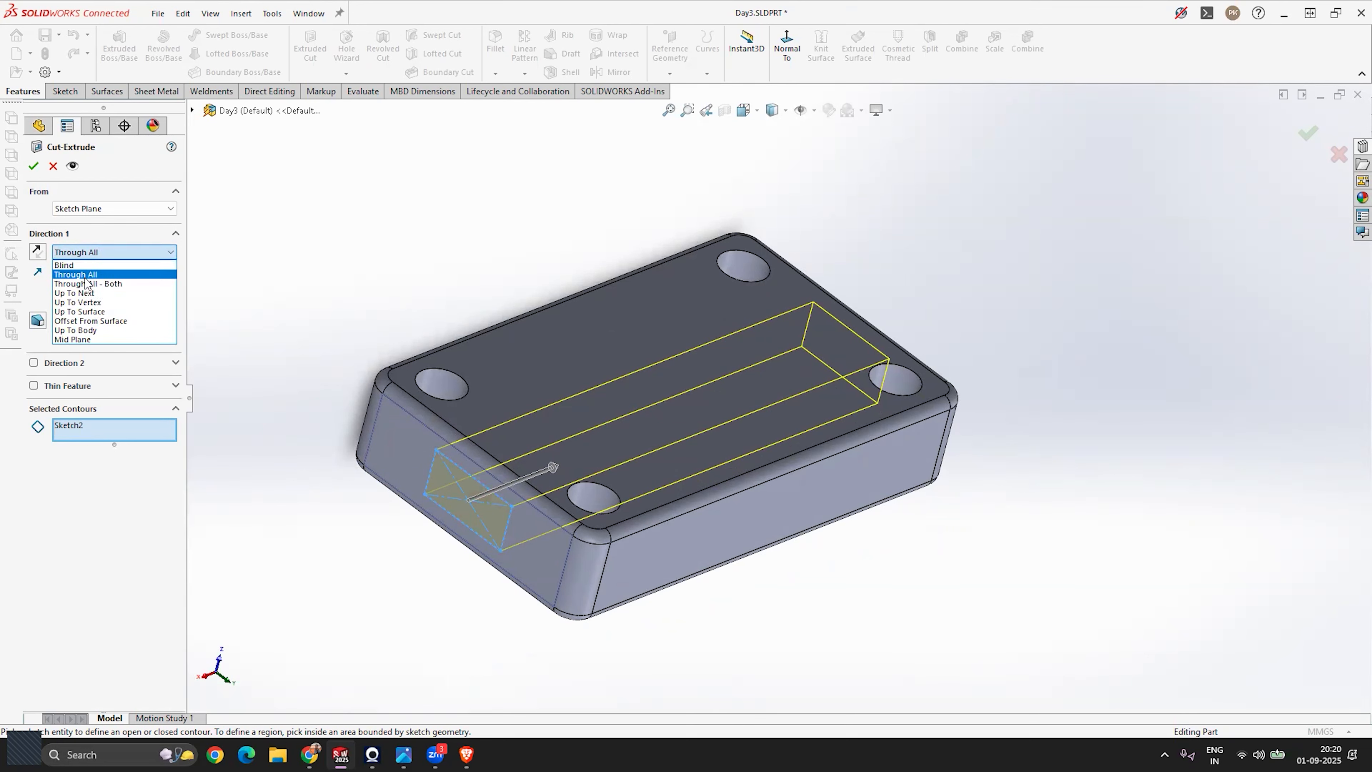
{"action": "left_click", "coordinate": [89, 275]}
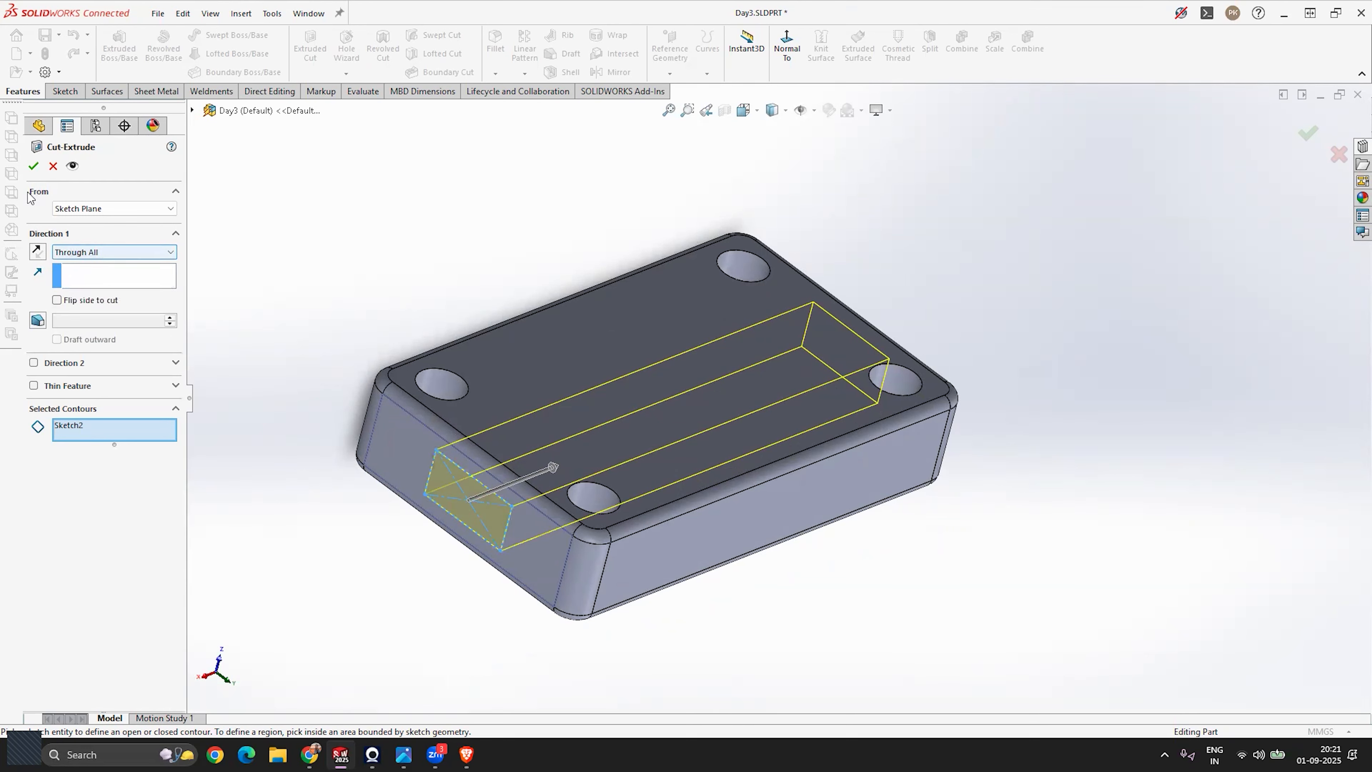
Apply the Through All cut of the end-face rectangle and inspect the resulting opening from several angles.
{"action": "left_click", "coordinate": [33, 169]}
{"action": "middle_click_drag", "start_coordinate": [668, 459], "coordinate": [694, 372]}
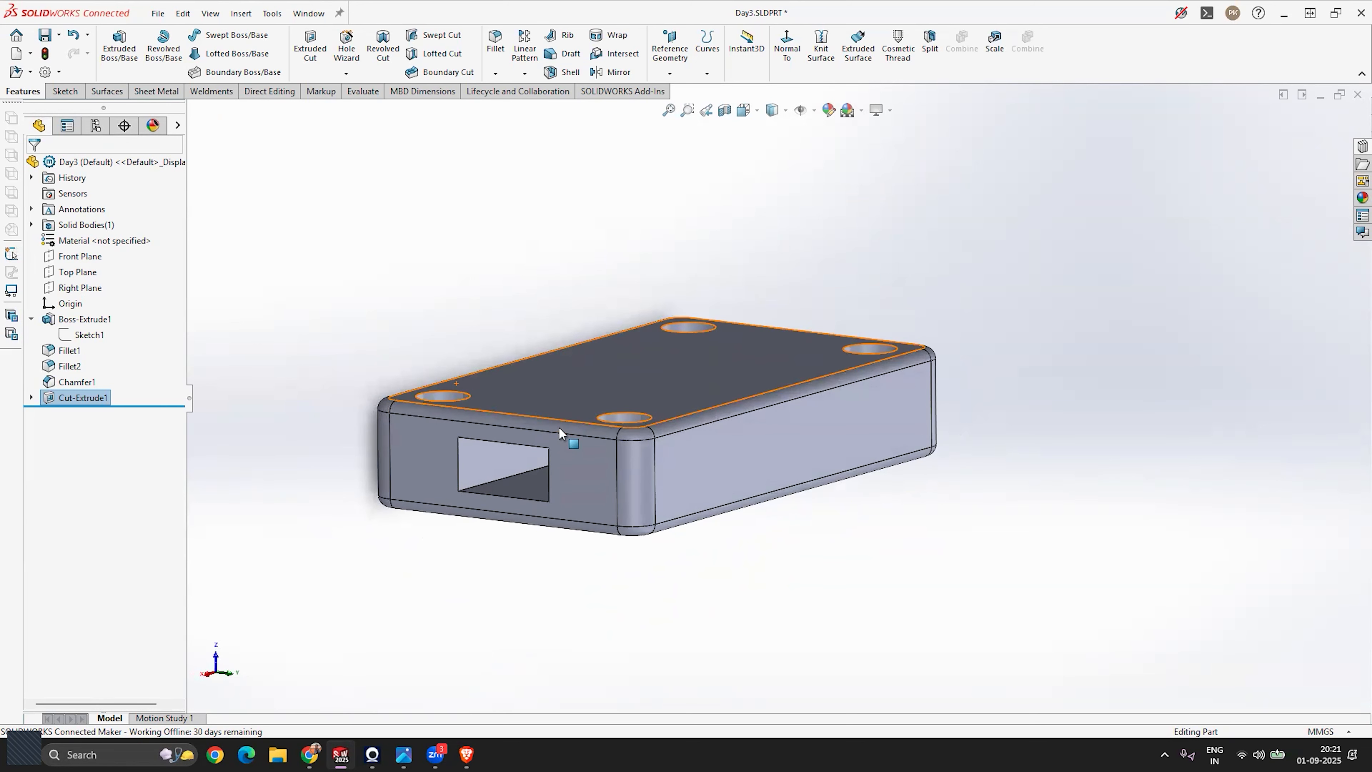
{"action": "scroll", "coordinate": [547, 423], "scroll_direction": "up", "scroll_amount": 3}
{"action": "scroll", "coordinate": [762, 463], "scroll_direction": "down", "scroll_amount": 3}
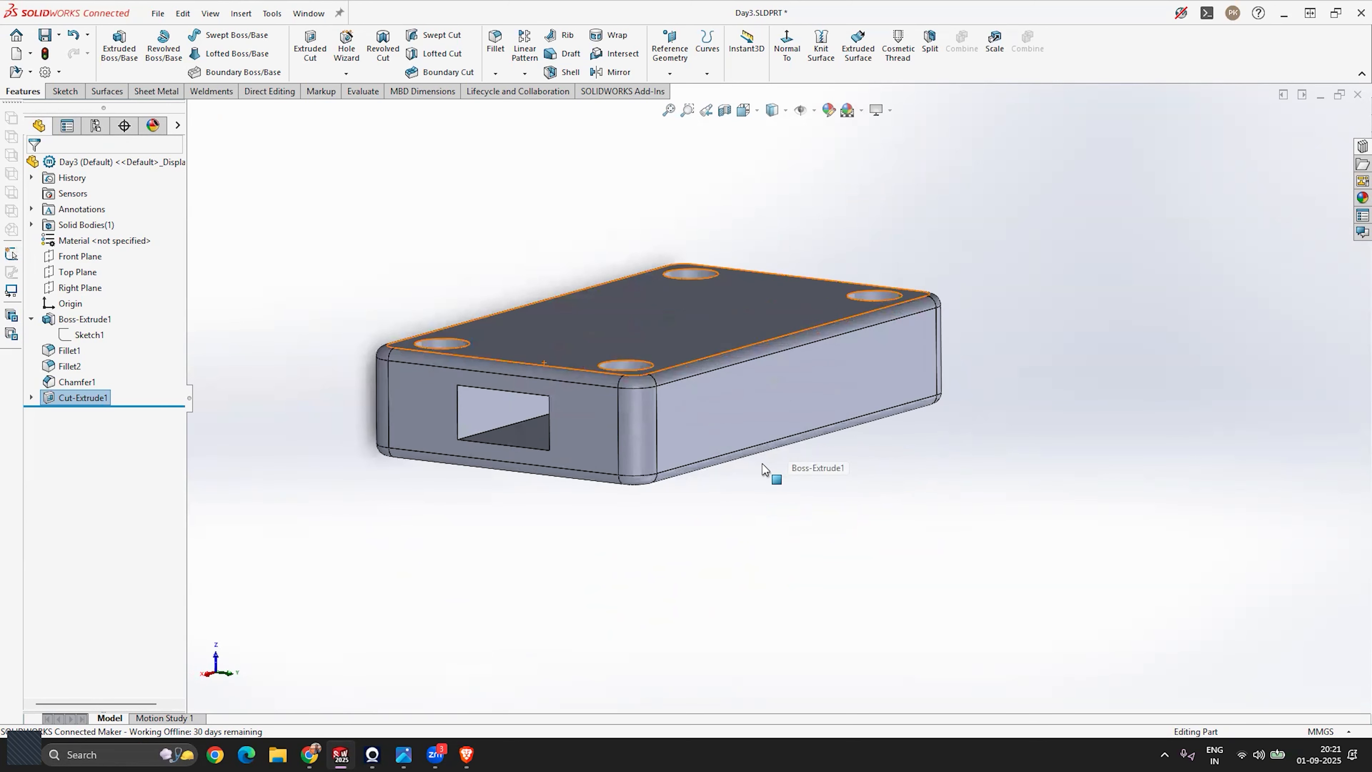
{"action": "middle_click_drag", "start_coordinate": [817, 364], "coordinate": [756, 478]}
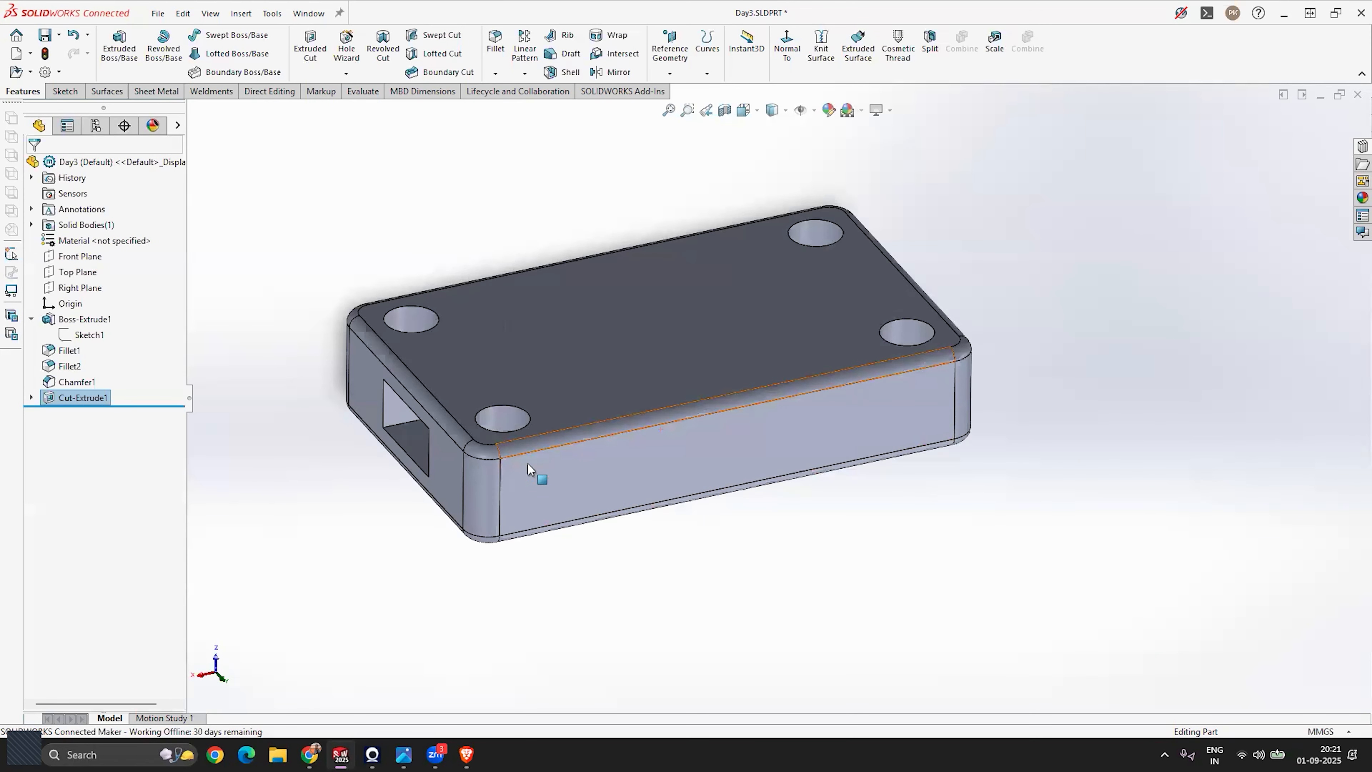
{"action": "scroll", "coordinate": [447, 461], "scroll_direction": "down", "scroll_amount": 2}
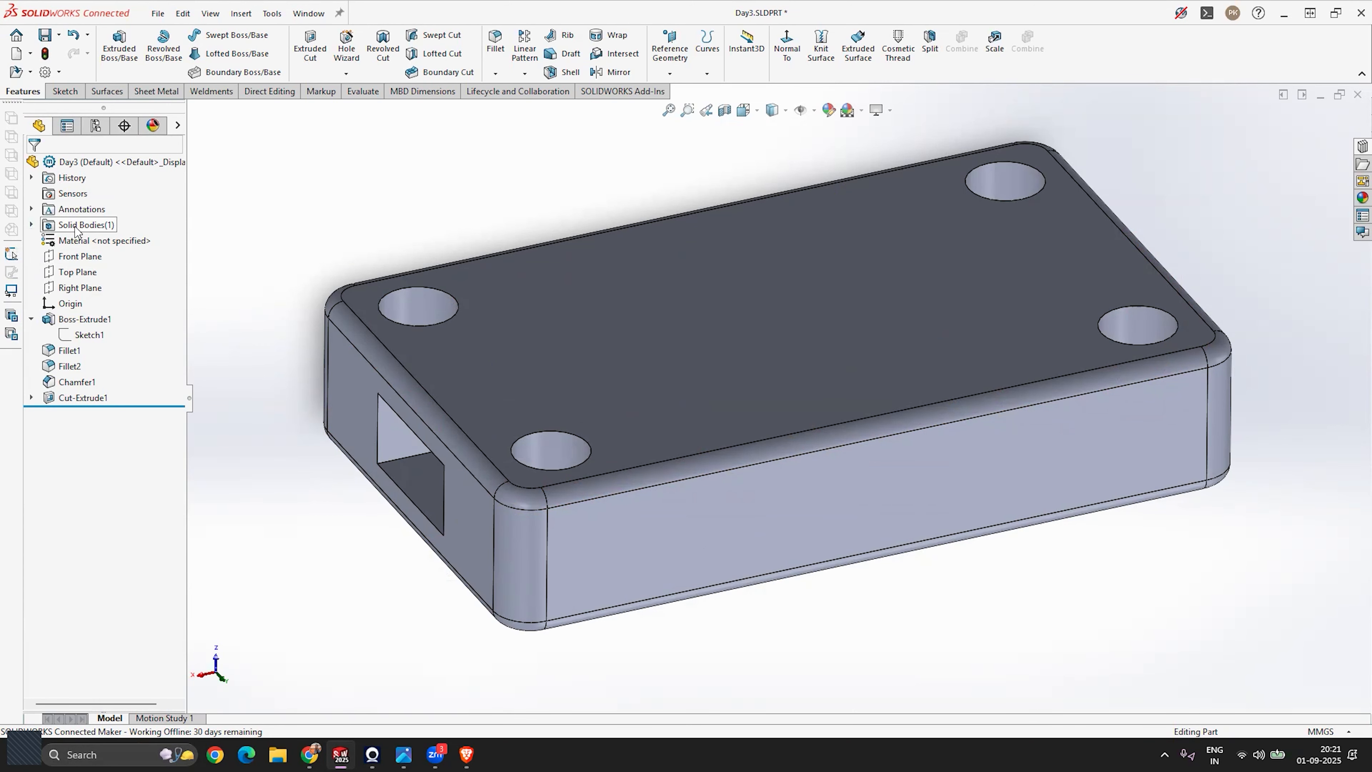
{"action": "middle_click_drag", "start_coordinate": [747, 433], "coordinate": [664, 430]}
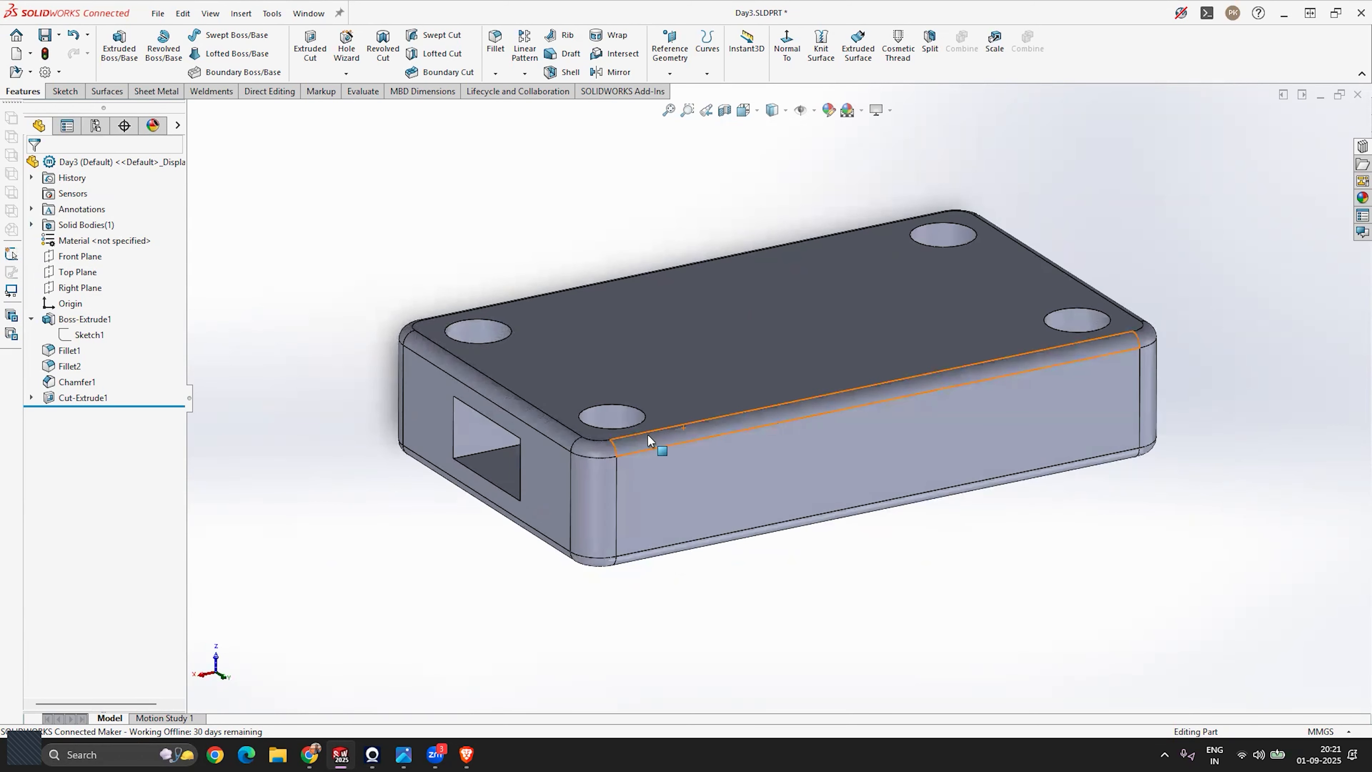
Expand the part's solid bodies and highlight the body to examine its internal edges and cut passage.
{"action": "left_click", "coordinate": [31, 224]}
{"action": "left_click", "coordinate": [95, 240]}
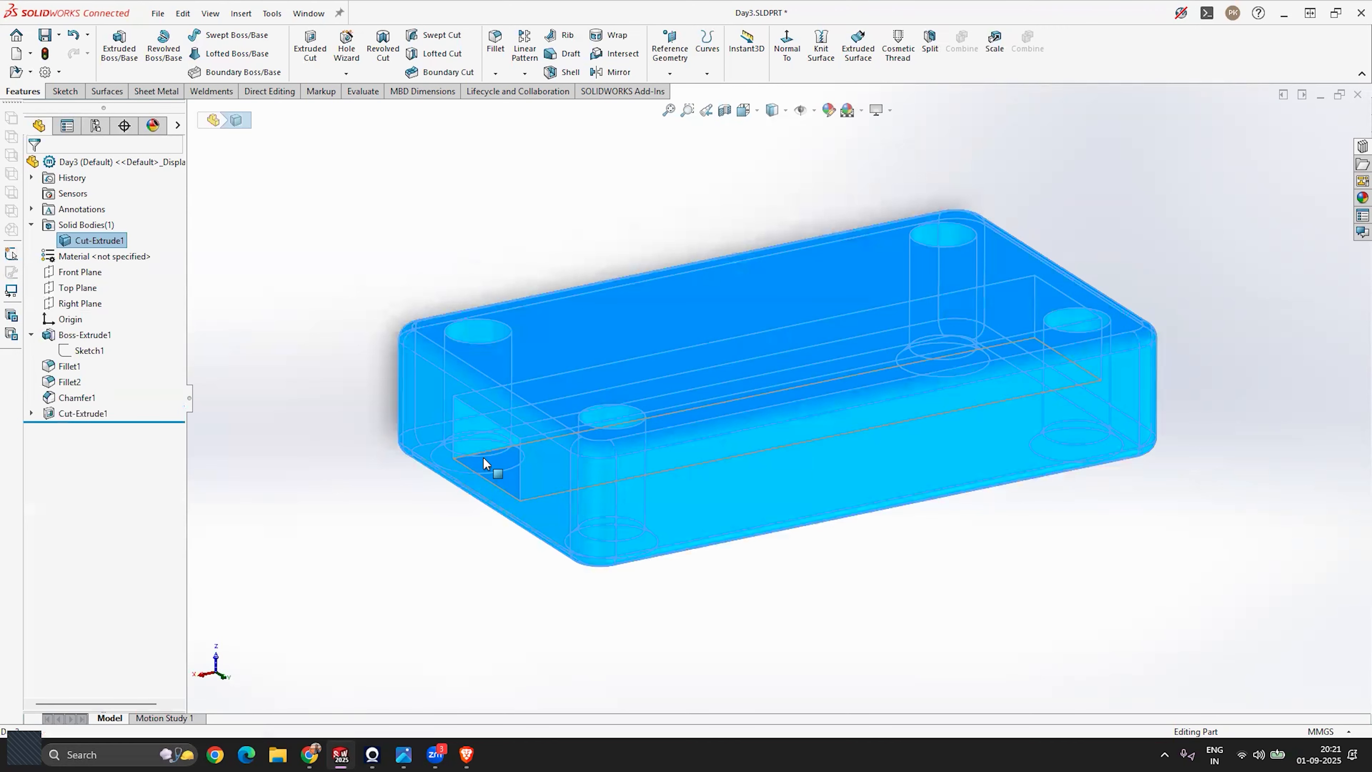
{"action": "left_click", "coordinate": [634, 625]}
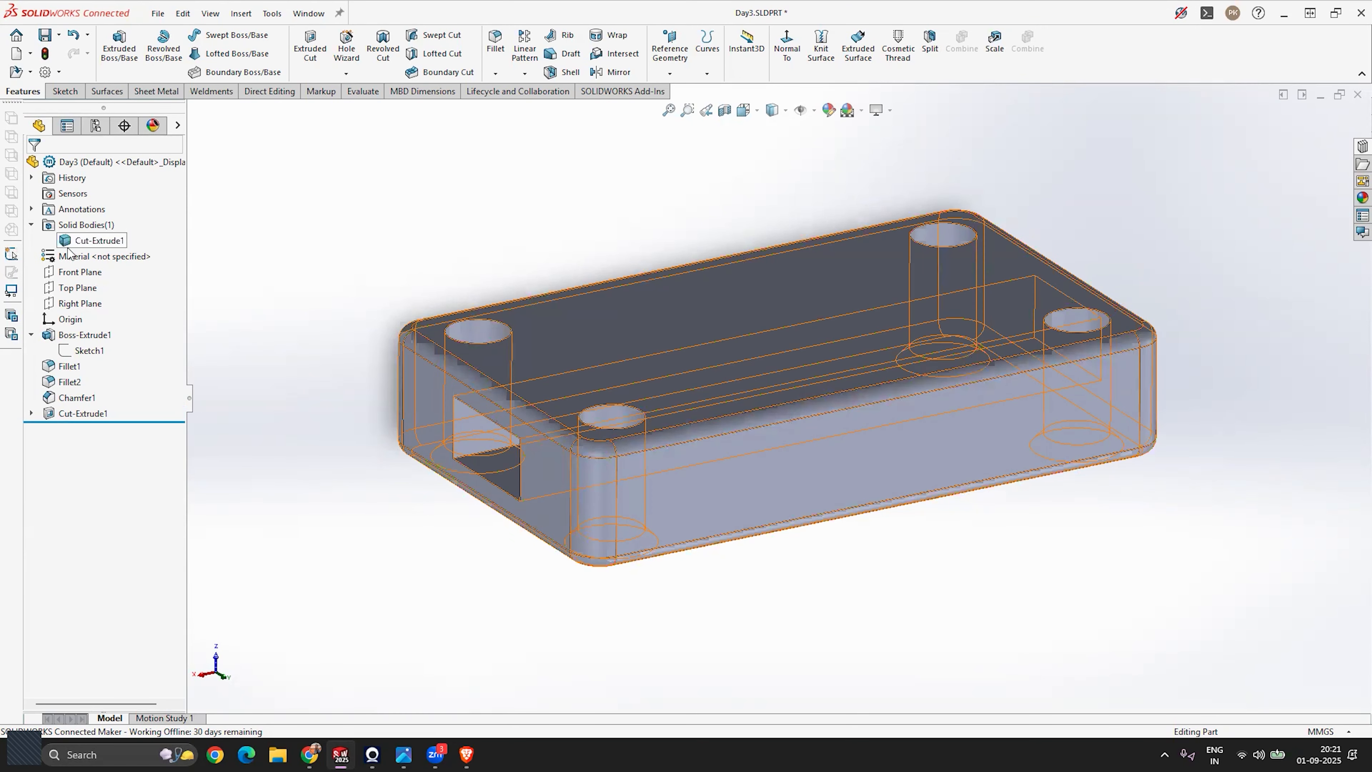
{"action": "left_click", "coordinate": [96, 241]}
{"action": "left_click", "coordinate": [354, 363]}
{"action": "scroll", "coordinate": [358, 365], "scroll_direction": "up", "scroll_amount": 4}
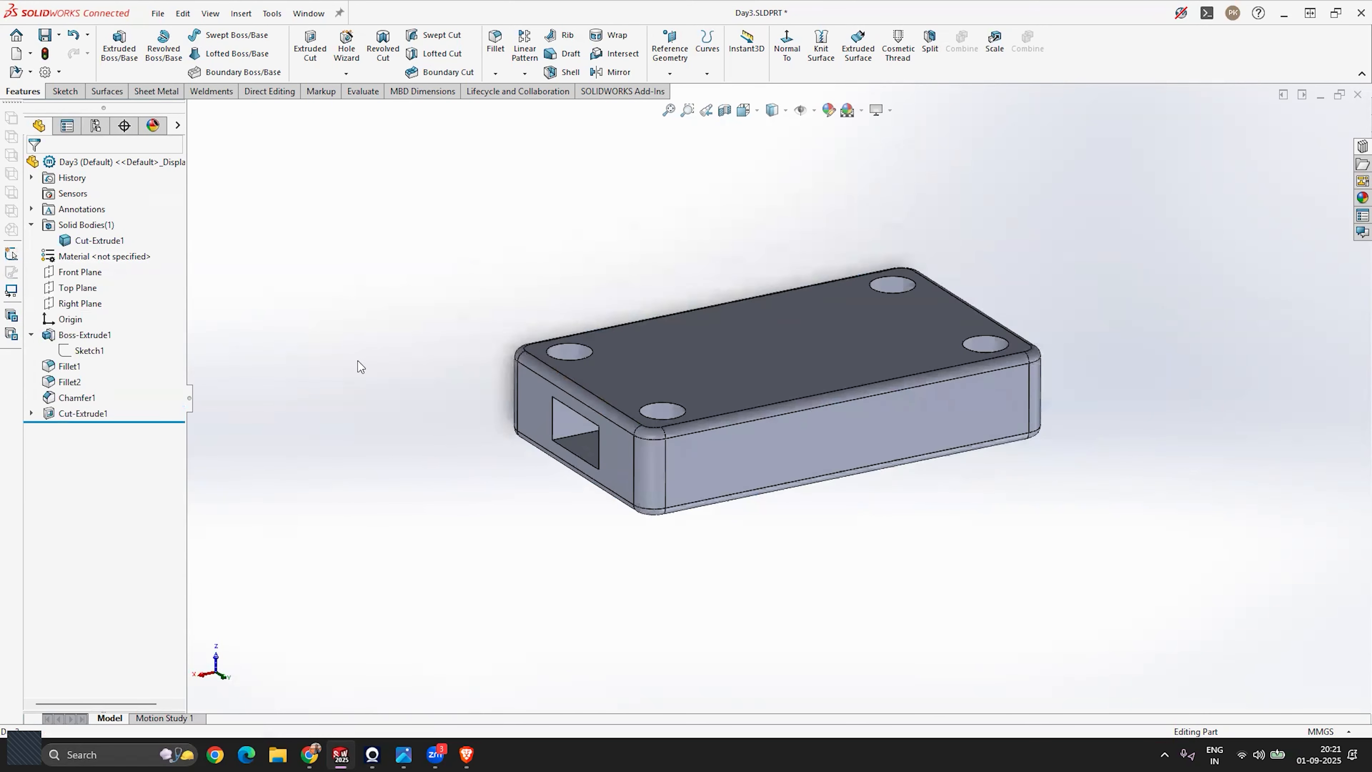
Start a new sketch on the plate's long side face.
{"action": "middle_click_drag", "start_coordinate": [845, 406], "coordinate": [714, 508]}
{"action": "scroll", "coordinate": [838, 426], "scroll_direction": "down", "scroll_amount": 4}
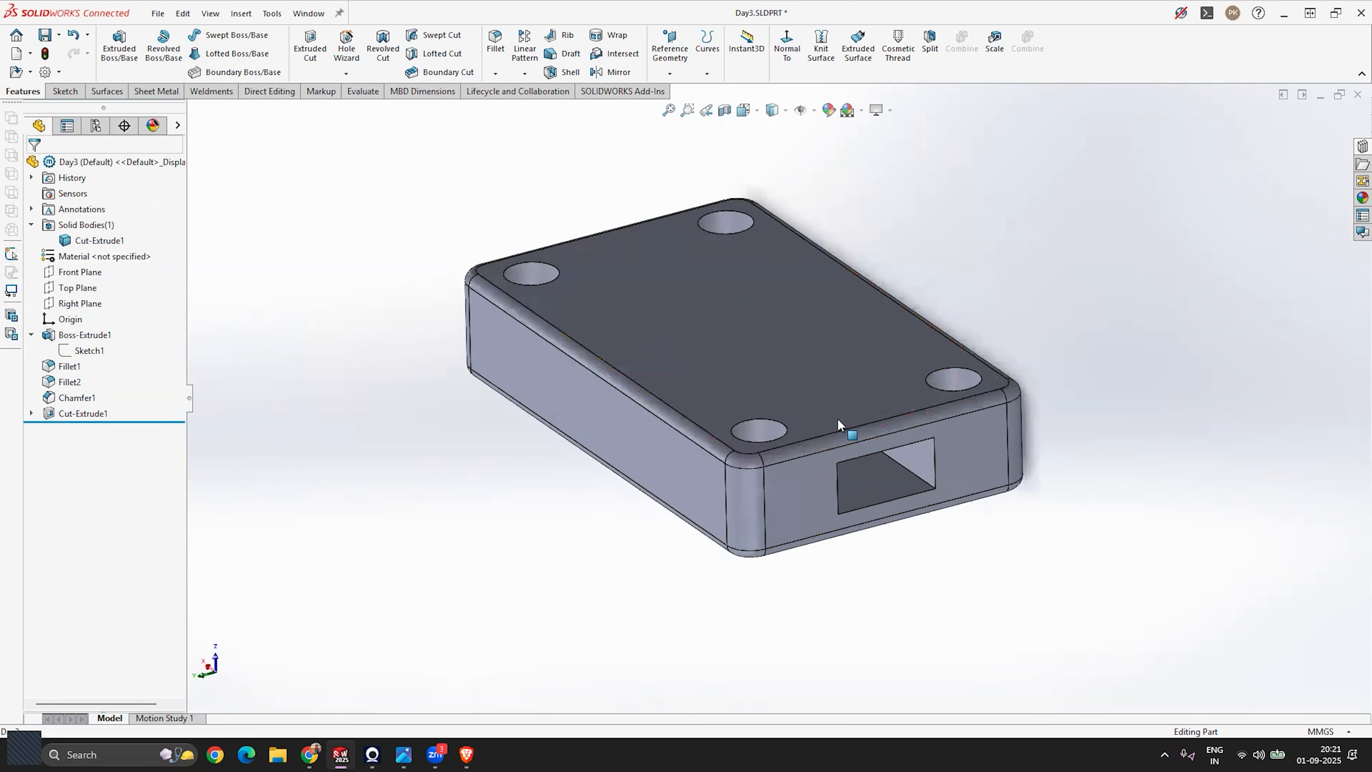
{"action": "left_click", "coordinate": [532, 411]}
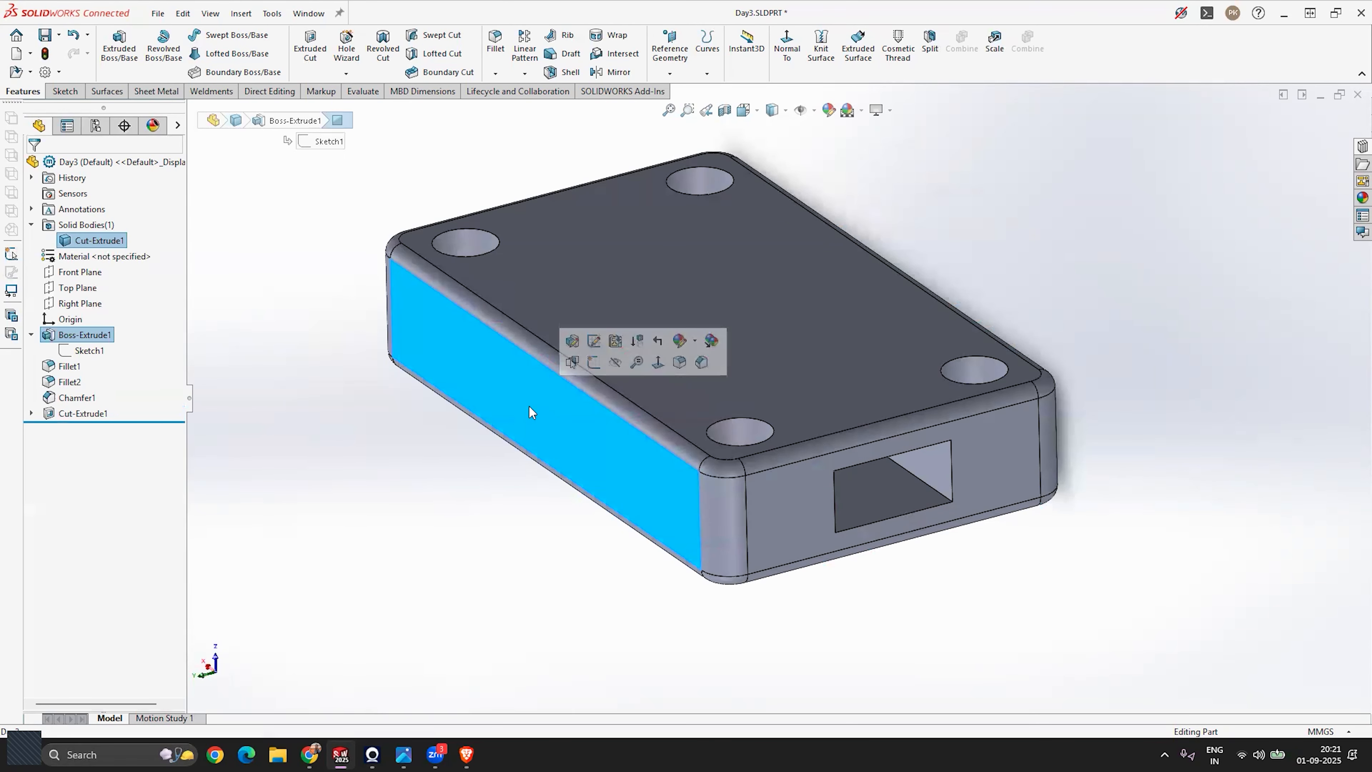
{"action": "left_click", "coordinate": [61, 92]}
{"action": "left_click", "coordinate": [444, 554]}
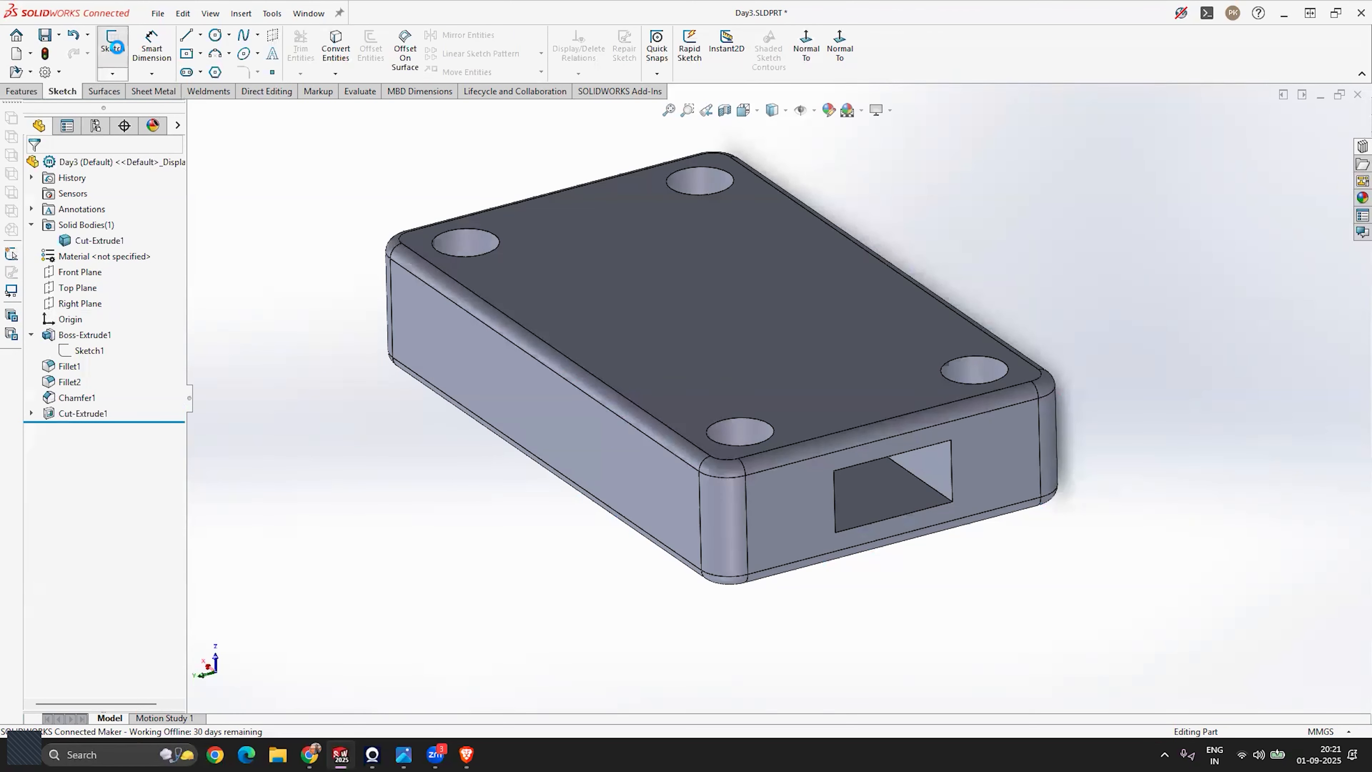
{"action": "left_click", "coordinate": [112, 43]}
{"action": "left_click", "coordinate": [545, 394]}
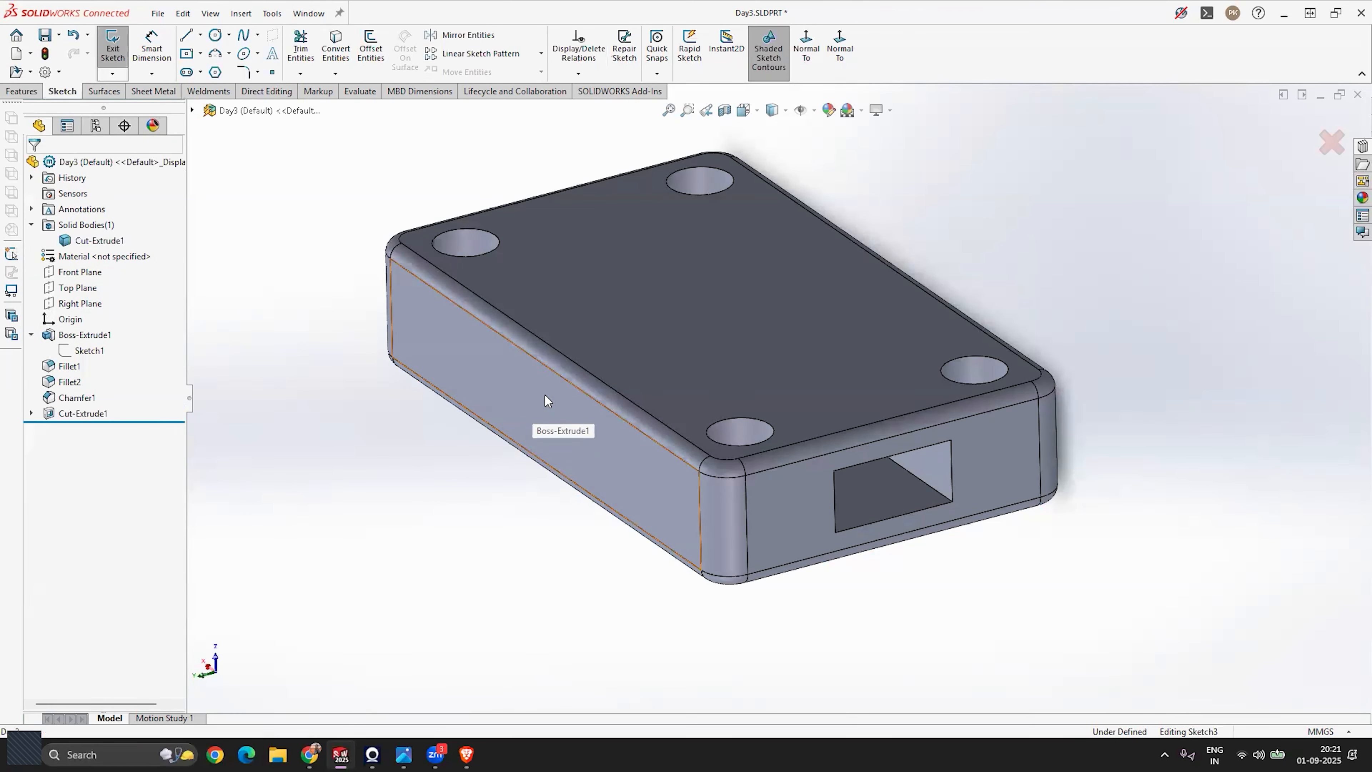
{"action": "scroll", "coordinate": [794, 385], "scroll_direction": "down", "scroll_amount": 2}
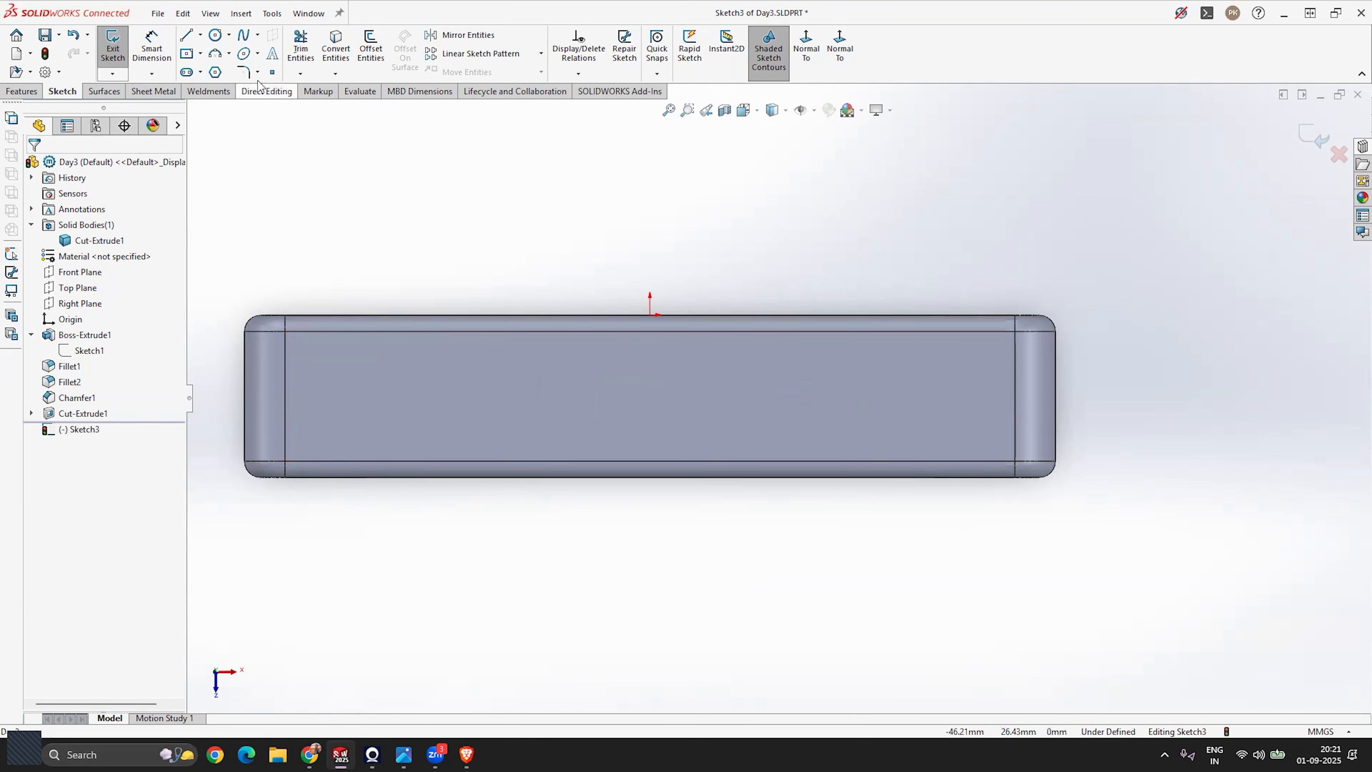
Sketch an ellipse centred on the long side face, with radii of about 23 mm and 5 mm.
{"action": "left_click", "coordinate": [259, 53]}
{"action": "left_click", "coordinate": [272, 72]}
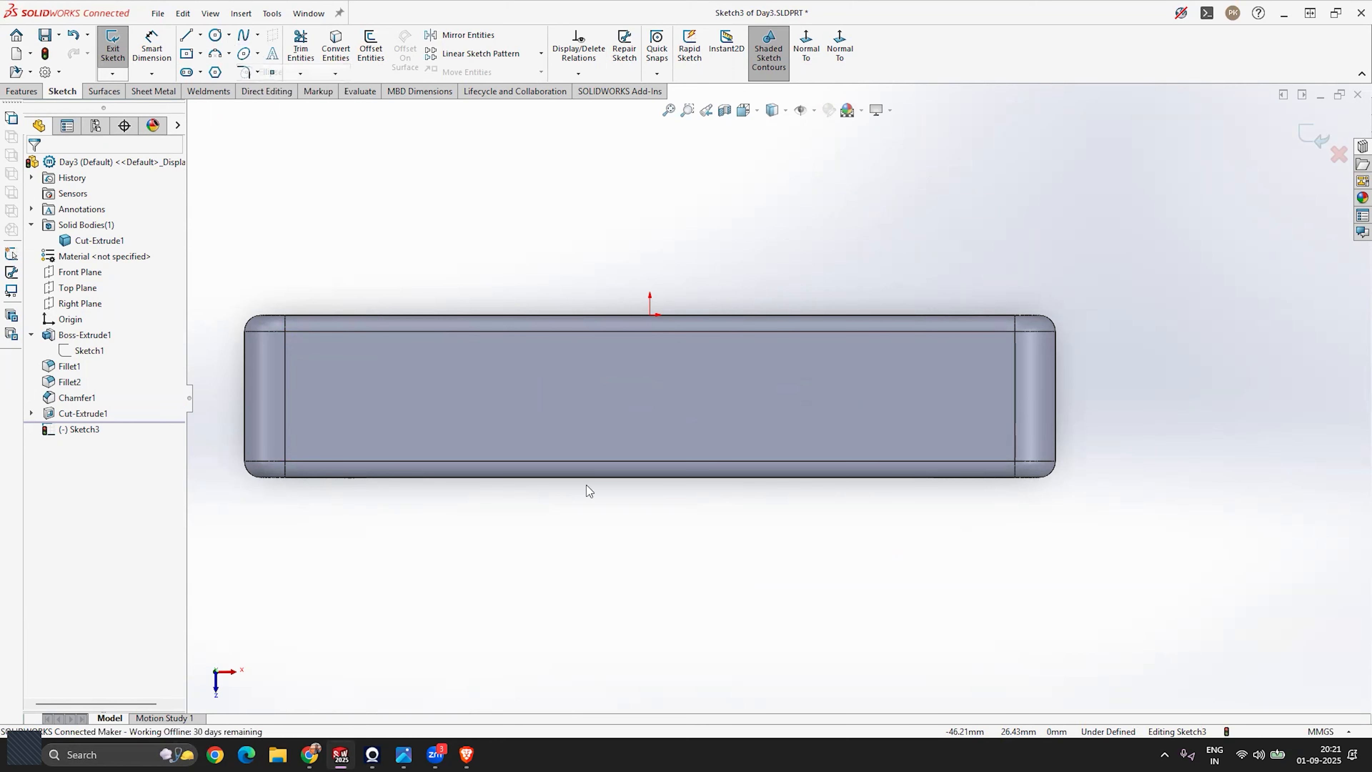
{"action": "left_click", "coordinate": [651, 396]}
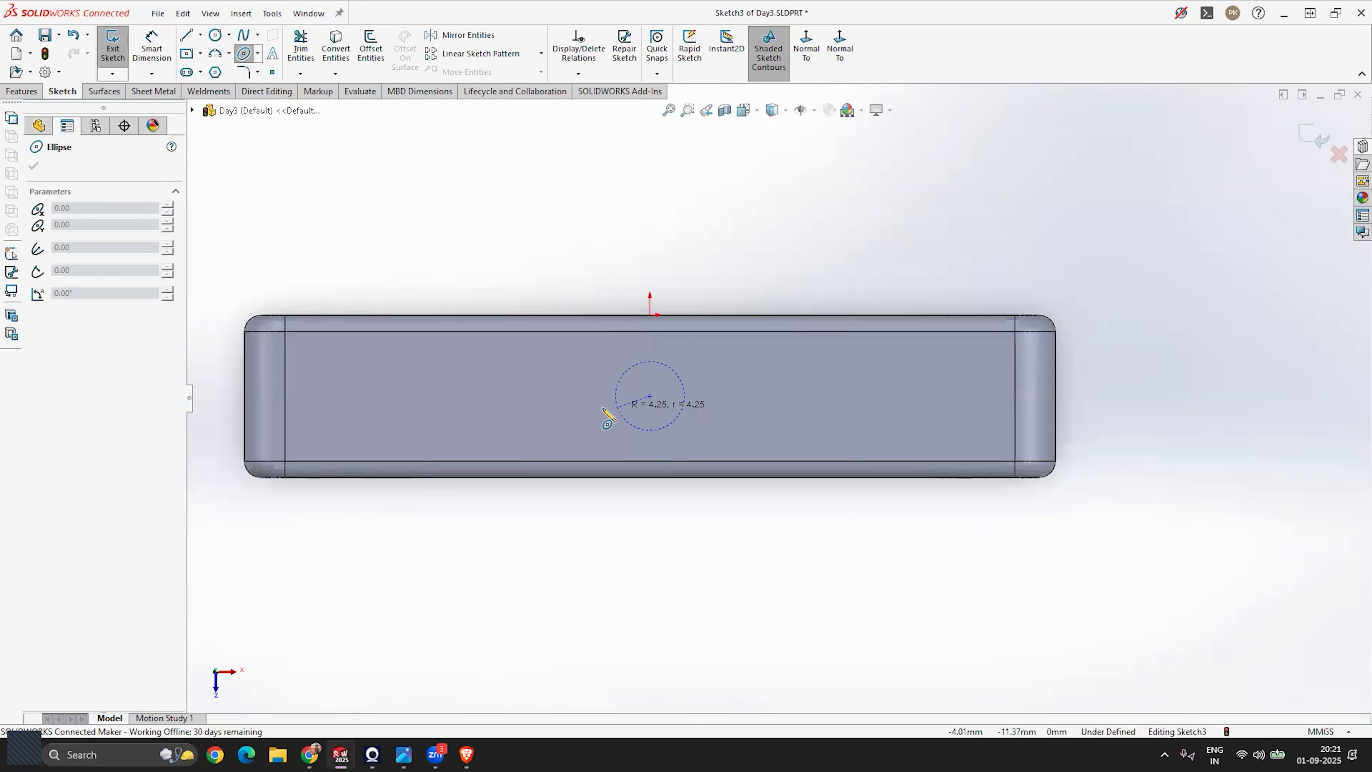
{"action": "left_click", "coordinate": [462, 404]}
{"action": "left_click", "coordinate": [652, 356]}
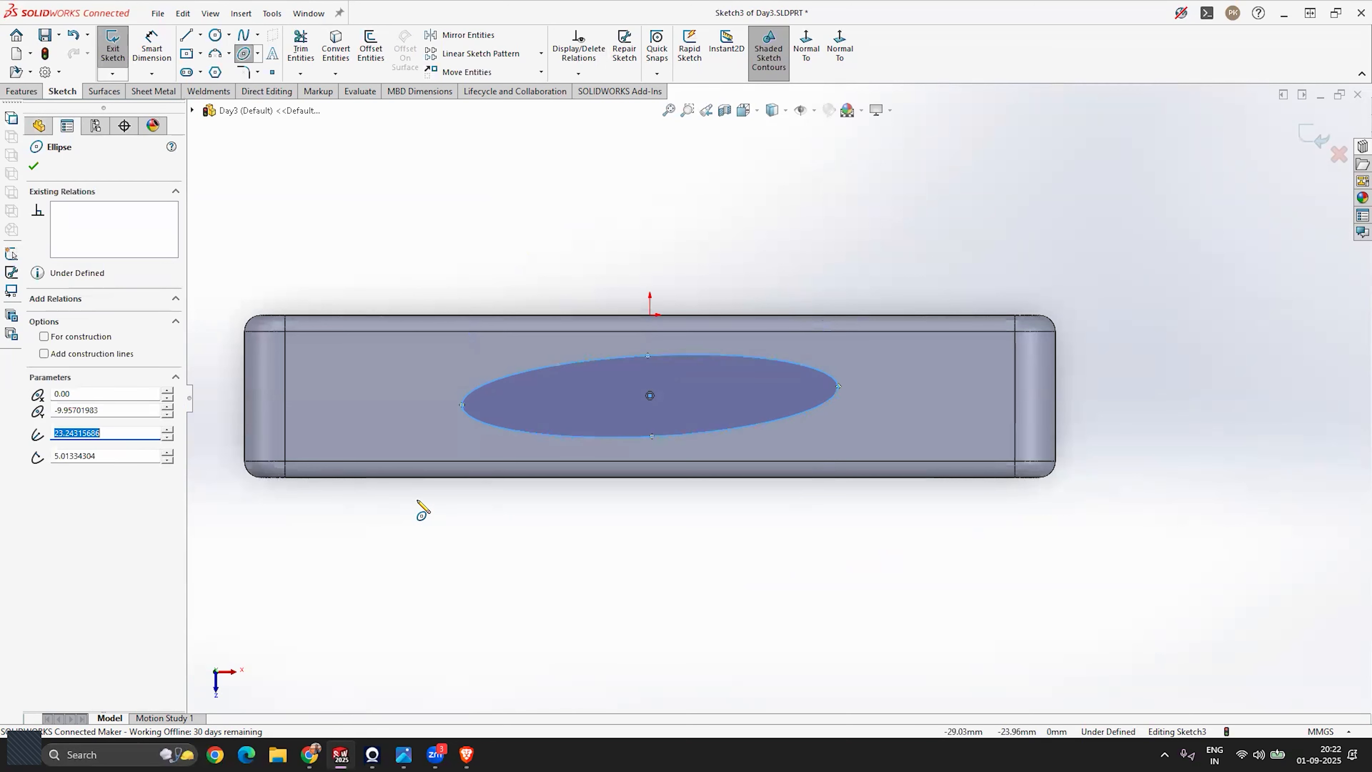
{"action": "key", "text": "Escape"}
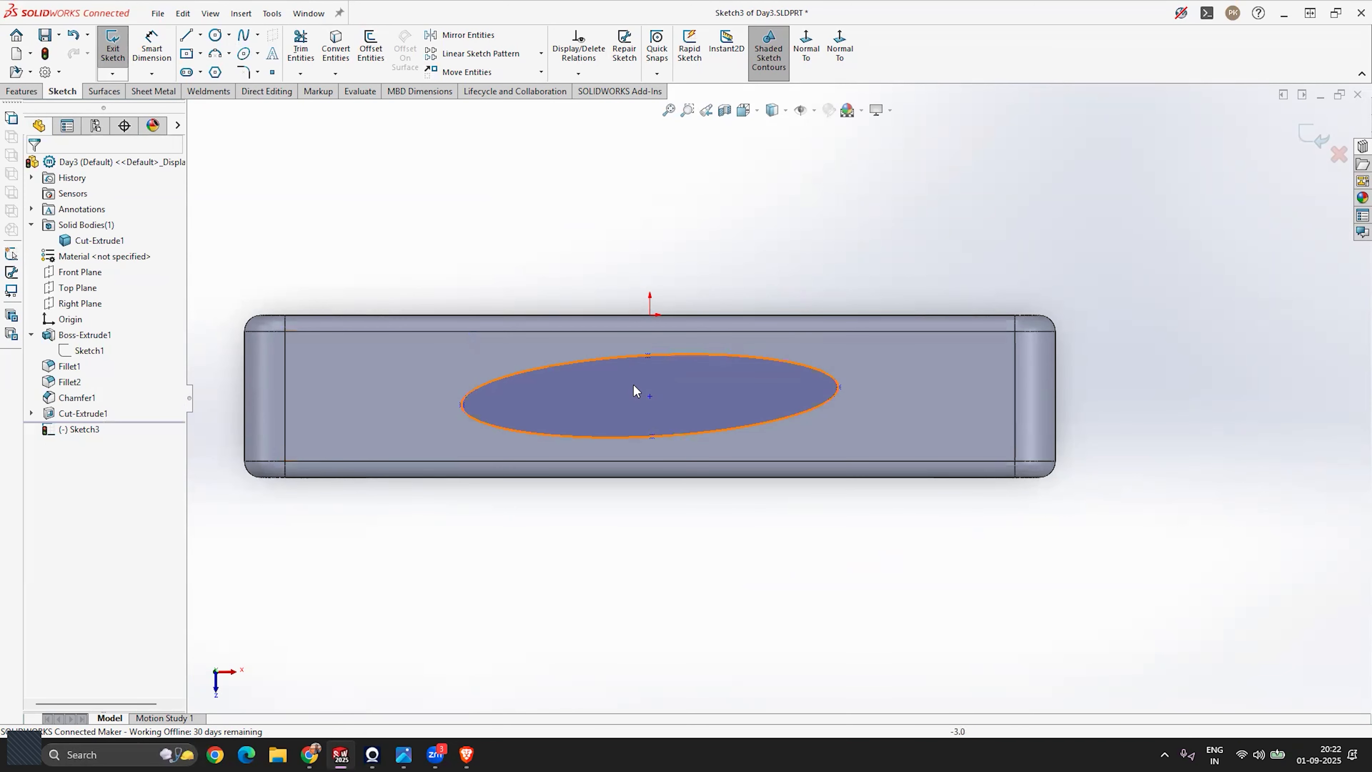
Constrain the ellipse's centre vertically with the origin, and make its two long-axis end points horizontal to each other.
{"action": "left_click", "coordinate": [650, 314], "text": "ctrl"}
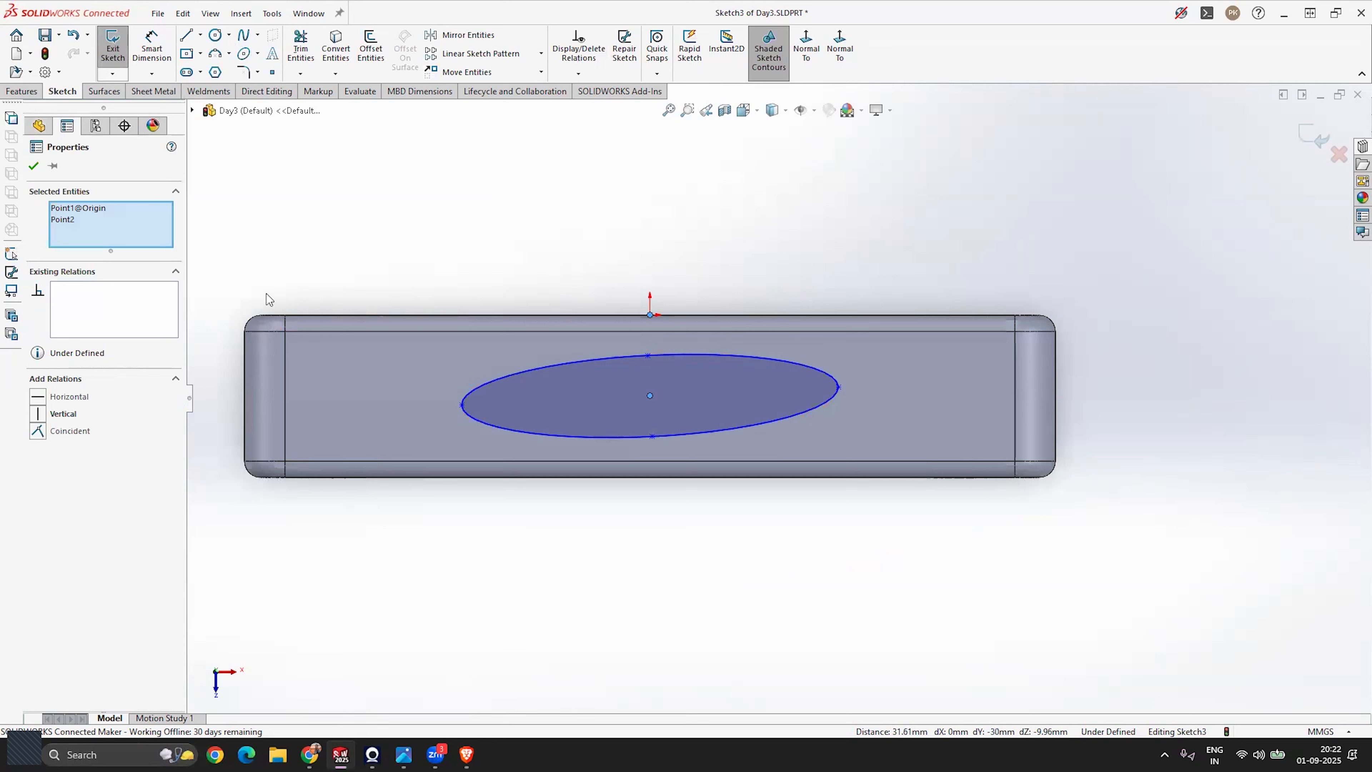
{"action": "left_click", "coordinate": [39, 414]}
{"action": "left_click", "coordinate": [33, 166]}
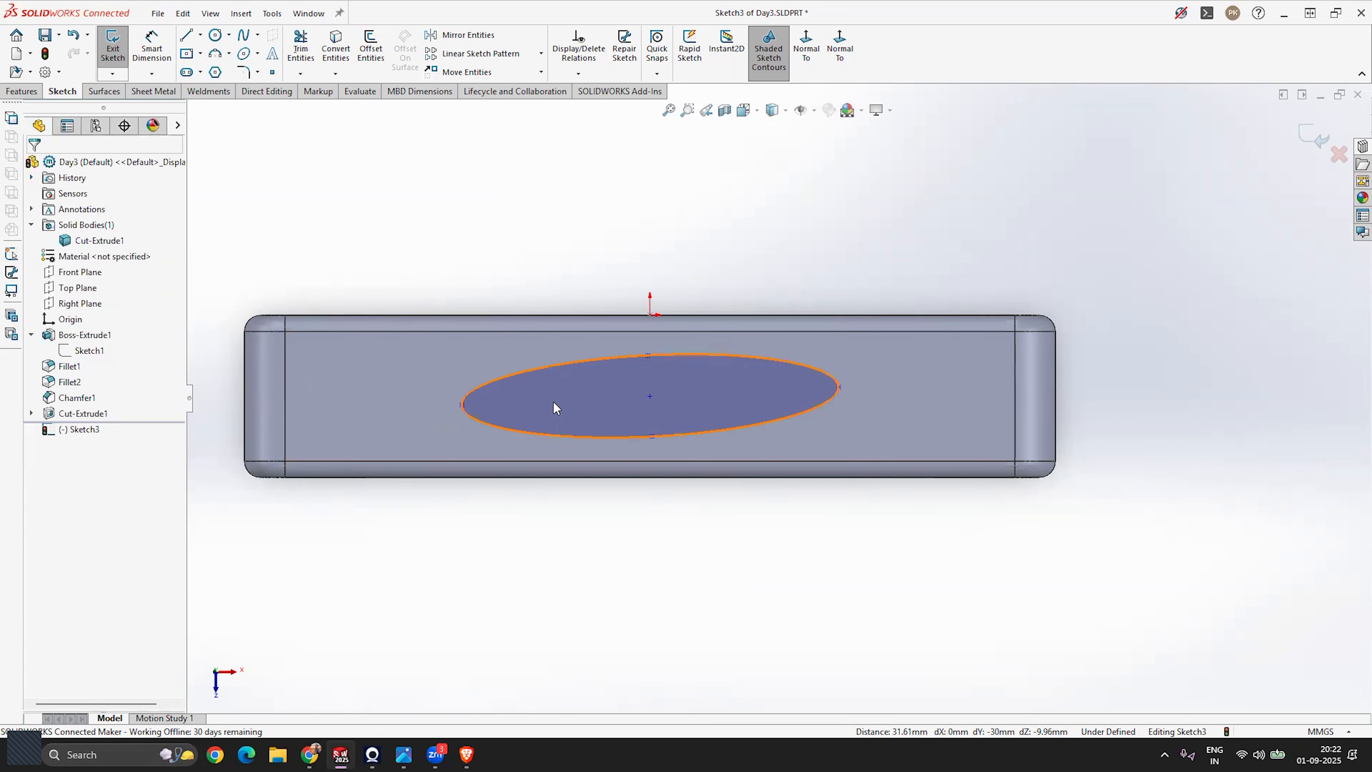
{"action": "left_click", "coordinate": [461, 404]}
{"action": "left_click", "coordinate": [838, 386], "text": "ctrl"}
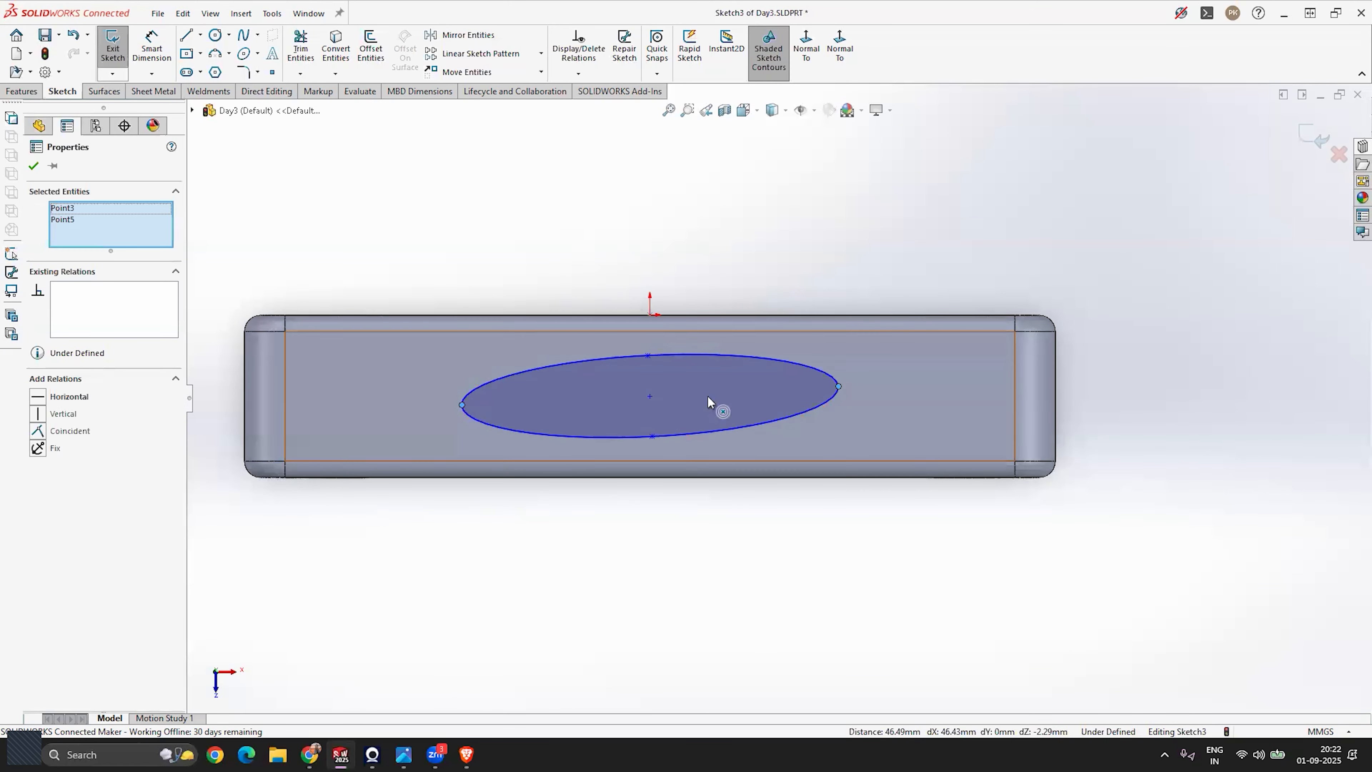
{"action": "left_click", "coordinate": [38, 399]}
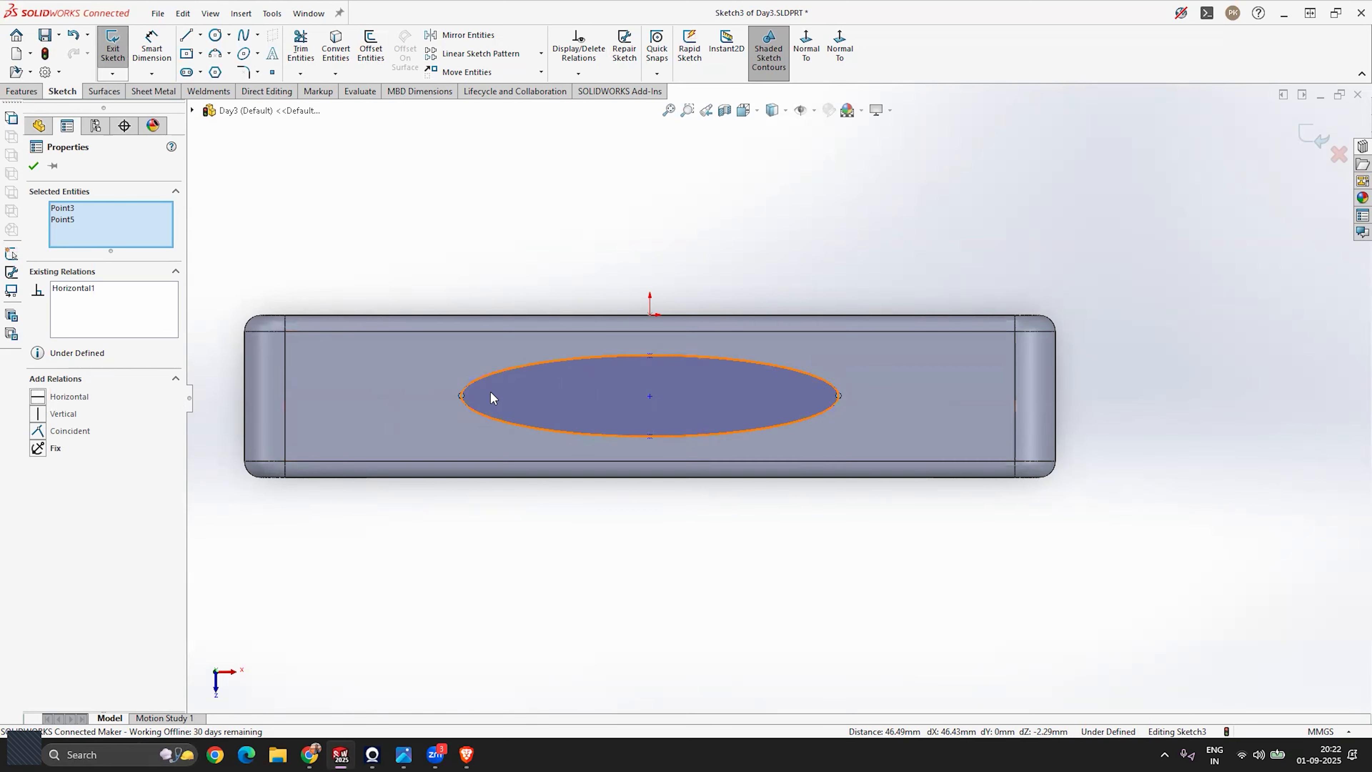
{"action": "left_click", "coordinate": [34, 168]}
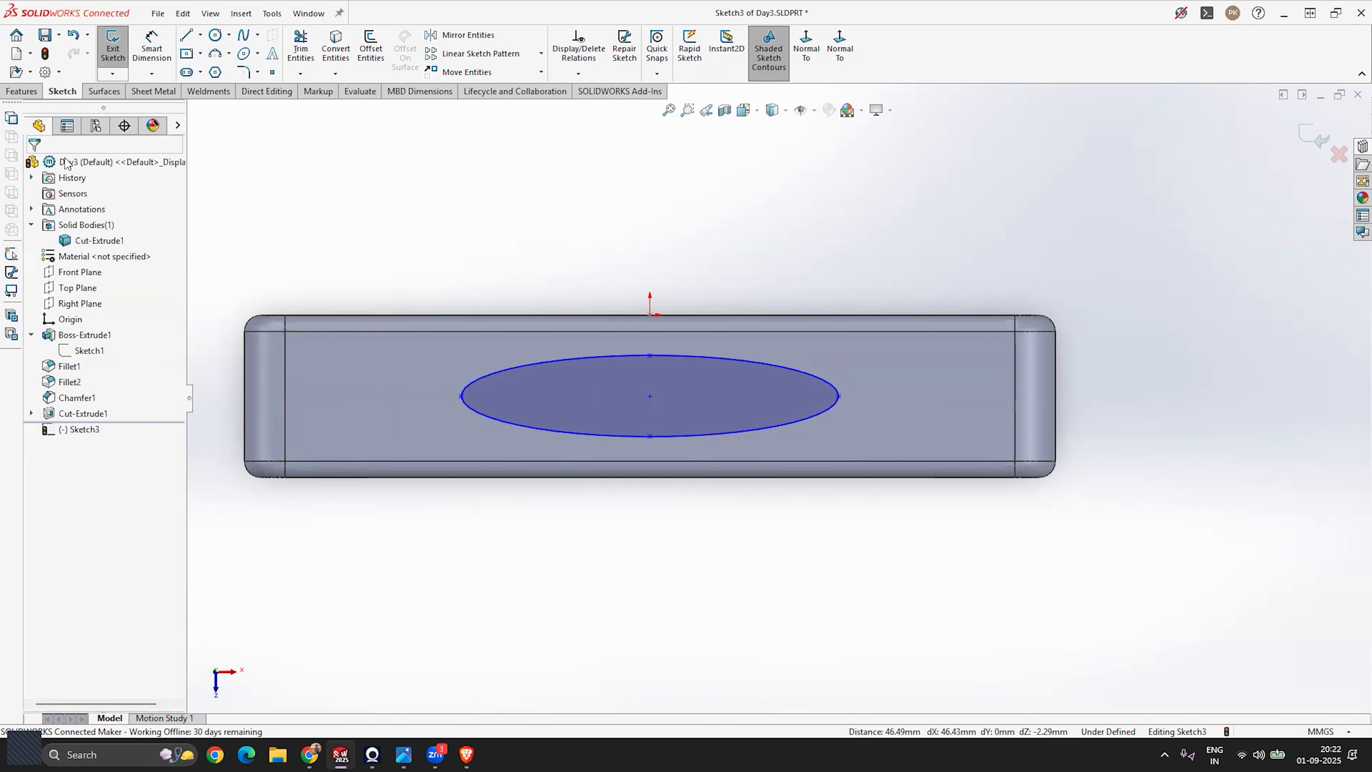
Dimension the vertical distance from the origin to the ellipse's centre as 10 mm.
{"action": "left_click", "coordinate": [151, 48]}
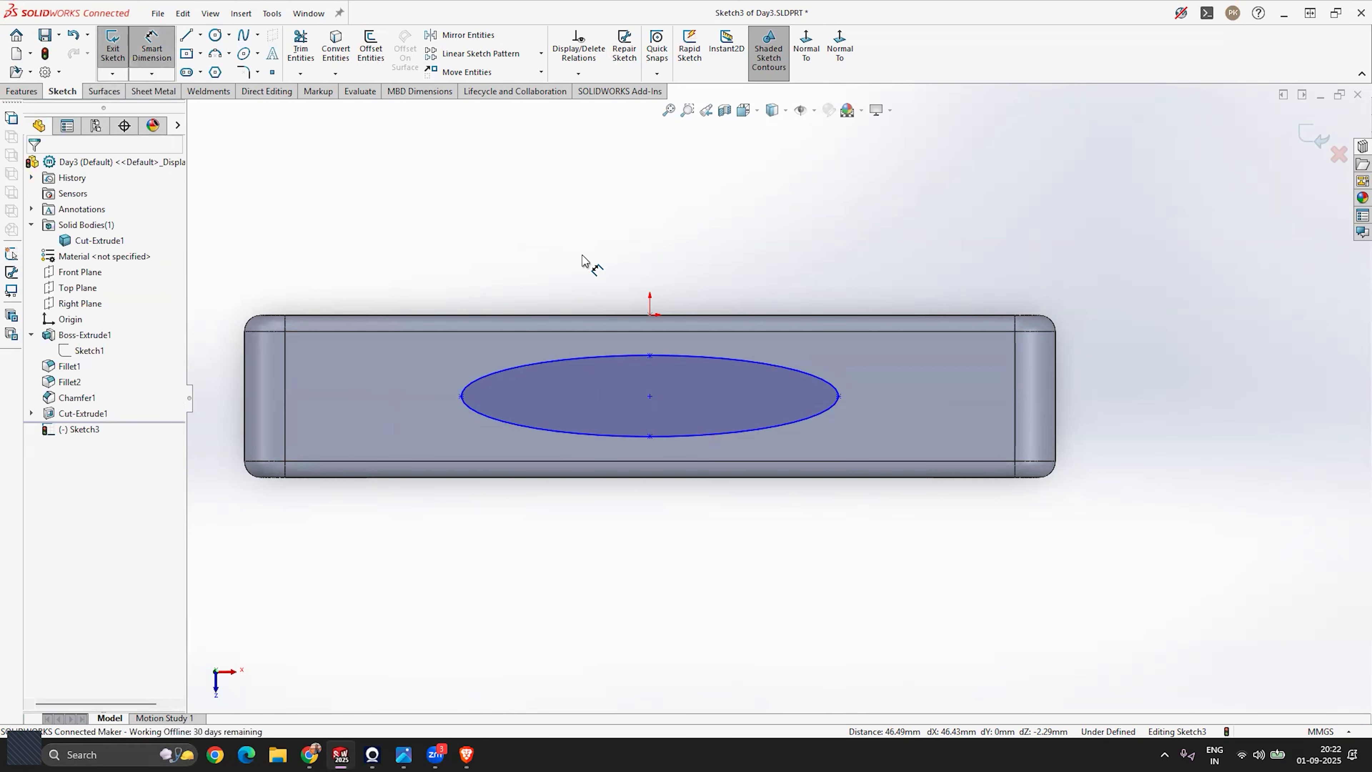
{"action": "left_click", "coordinate": [650, 315]}
{"action": "left_click", "coordinate": [815, 377]}
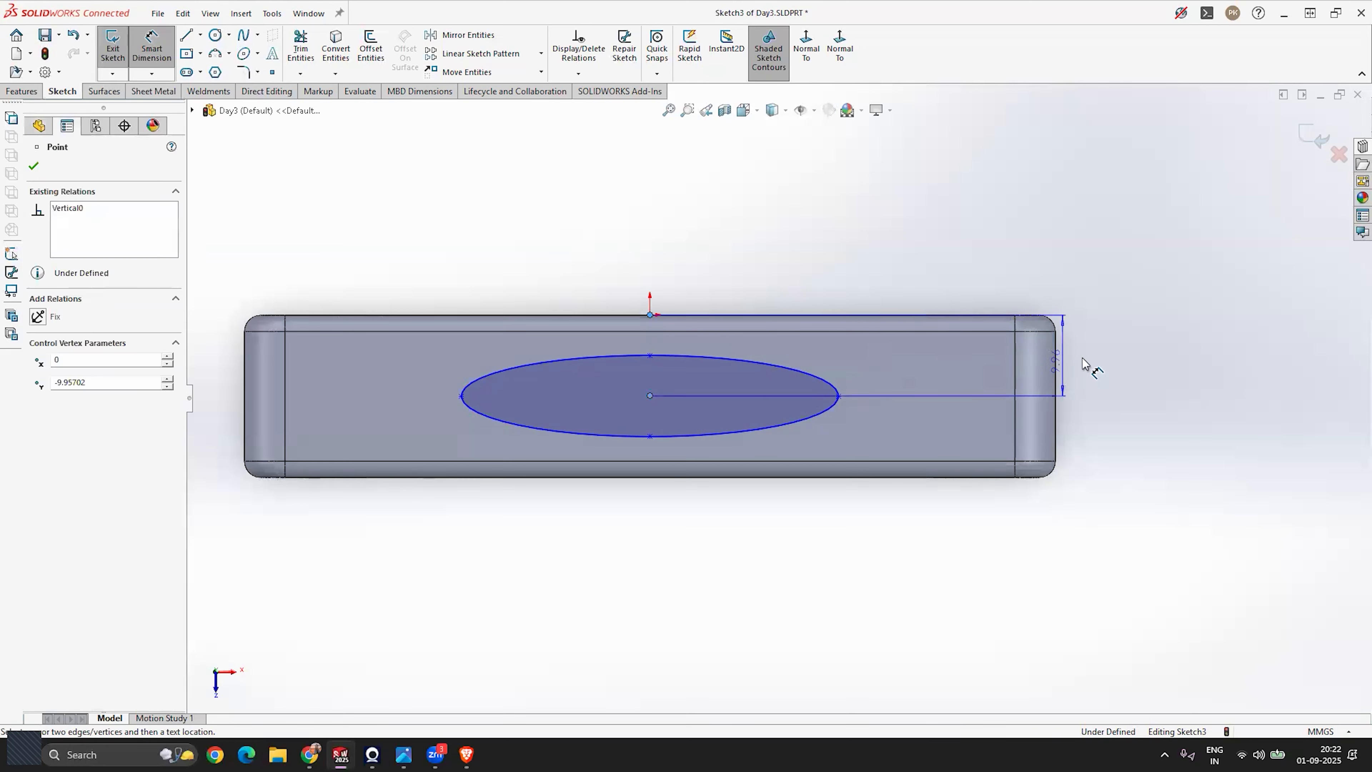
{"action": "left_click", "coordinate": [1102, 374]}
{"action": "type", "text": "40"}
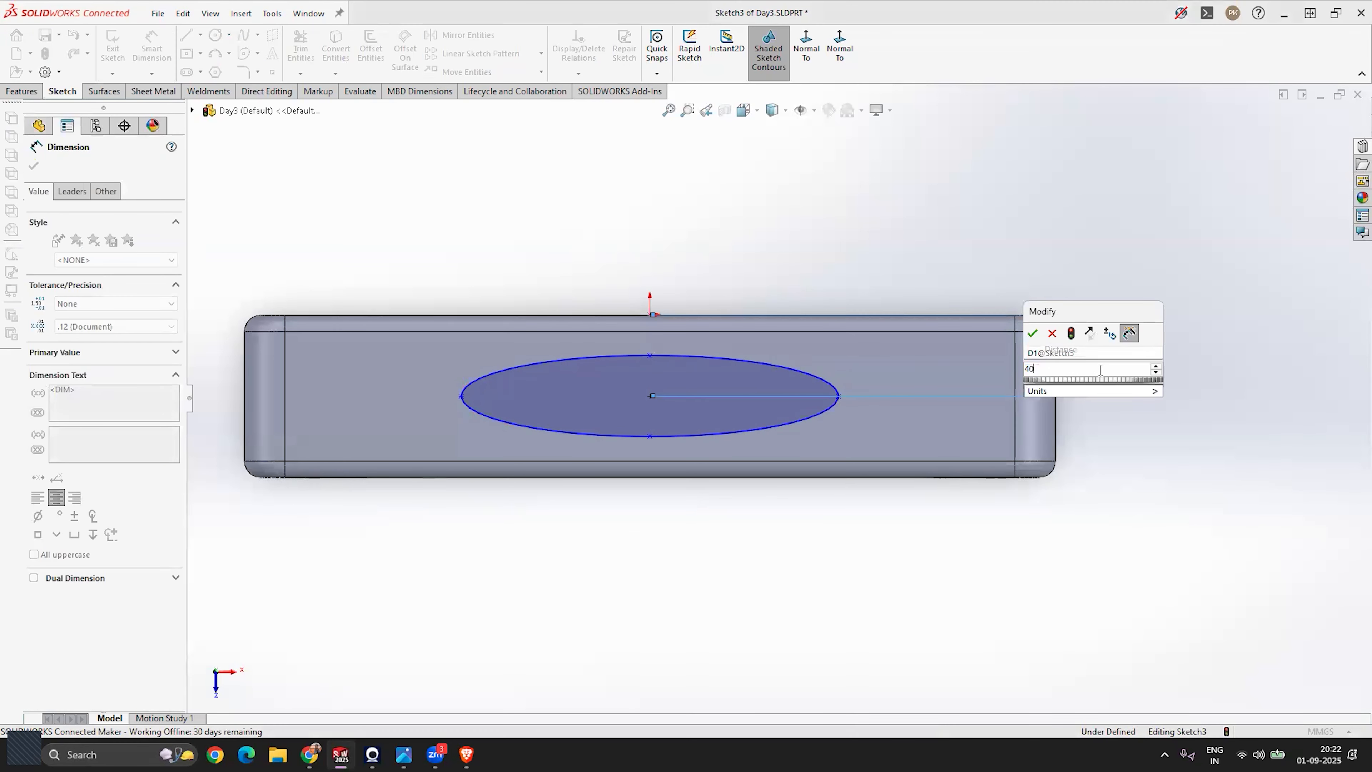
{"action": "key", "text": "BackSpace"}
{"action": "type", "text": "10"}
{"action": "key", "text": "Return"}
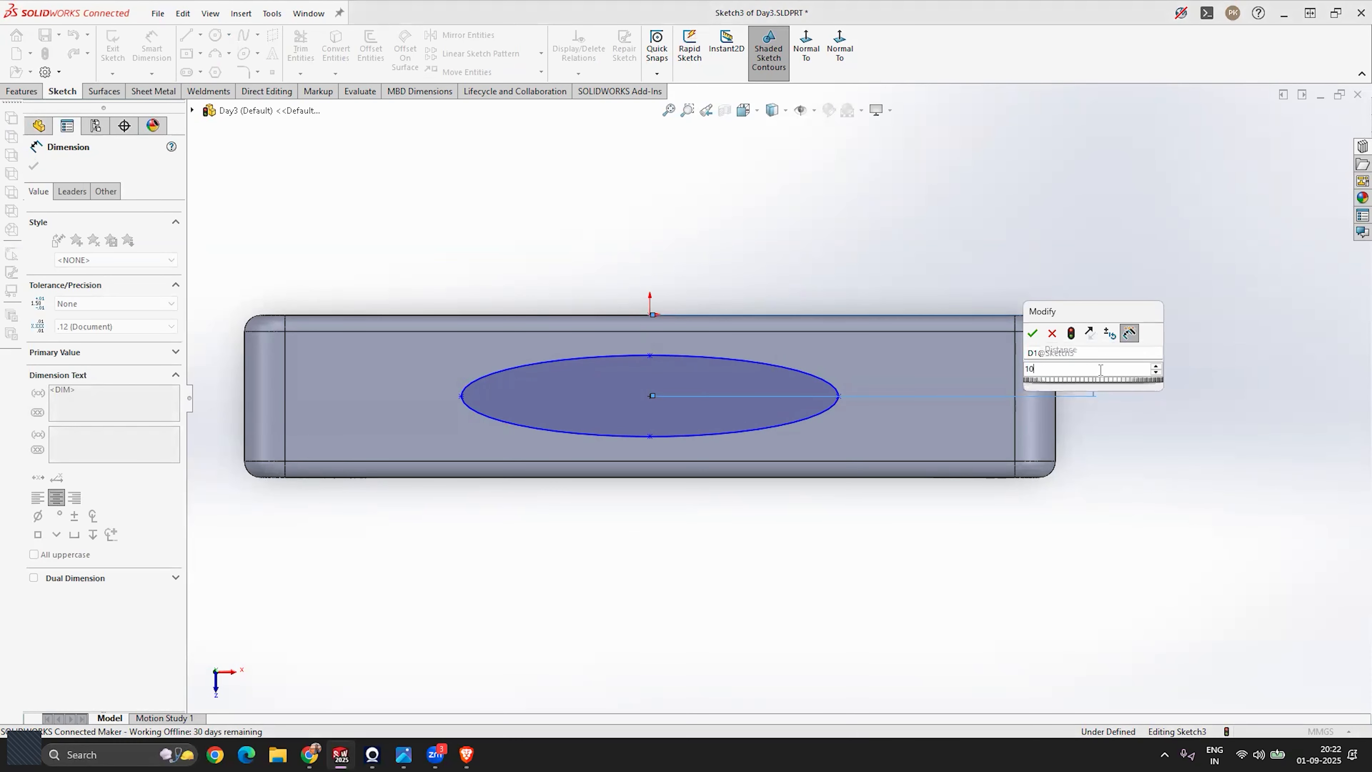
{"action": "key", "text": "Escape"}
Dimension the ellipse's long axis between its two end points as 50 mm.
{"action": "scroll", "coordinate": [722, 441], "scroll_direction": "down", "scroll_amount": 2}
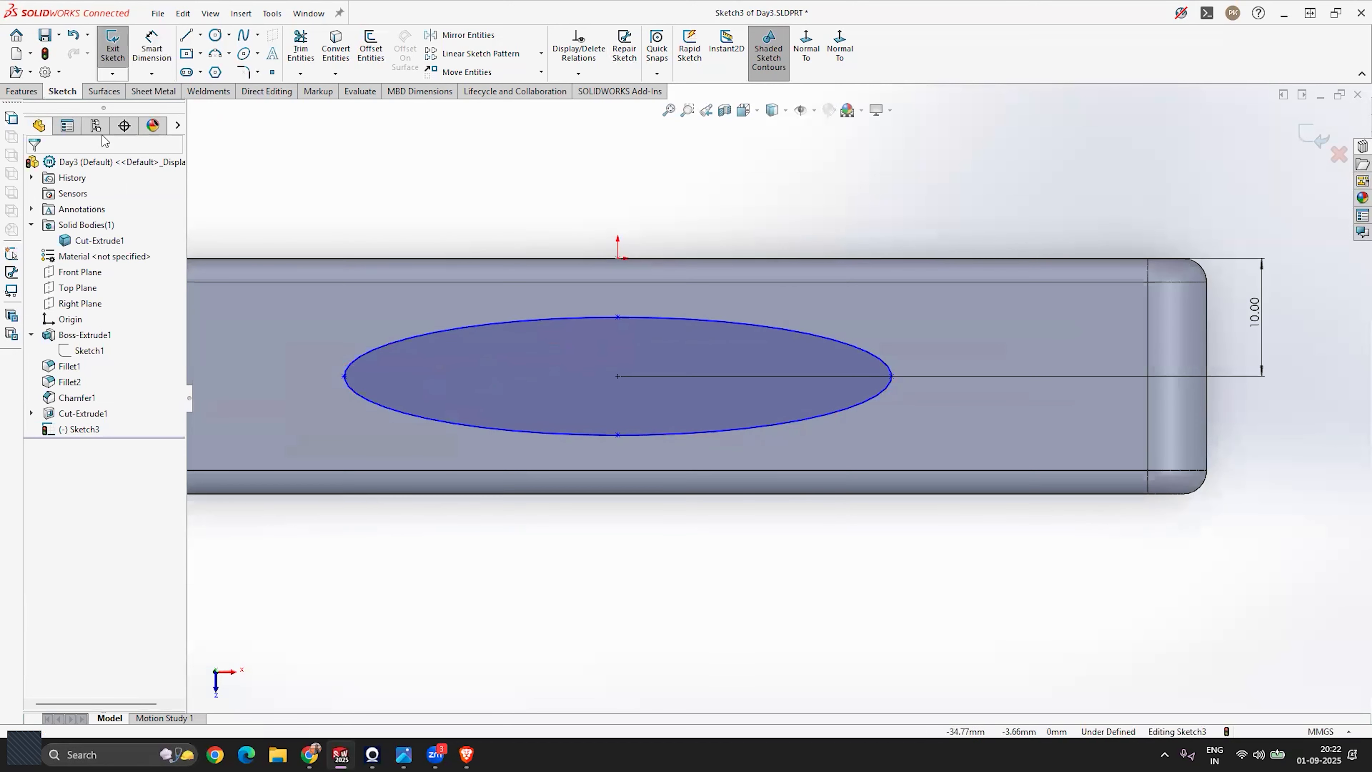
{"action": "left_click", "coordinate": [149, 46]}
{"action": "left_click", "coordinate": [345, 376]}
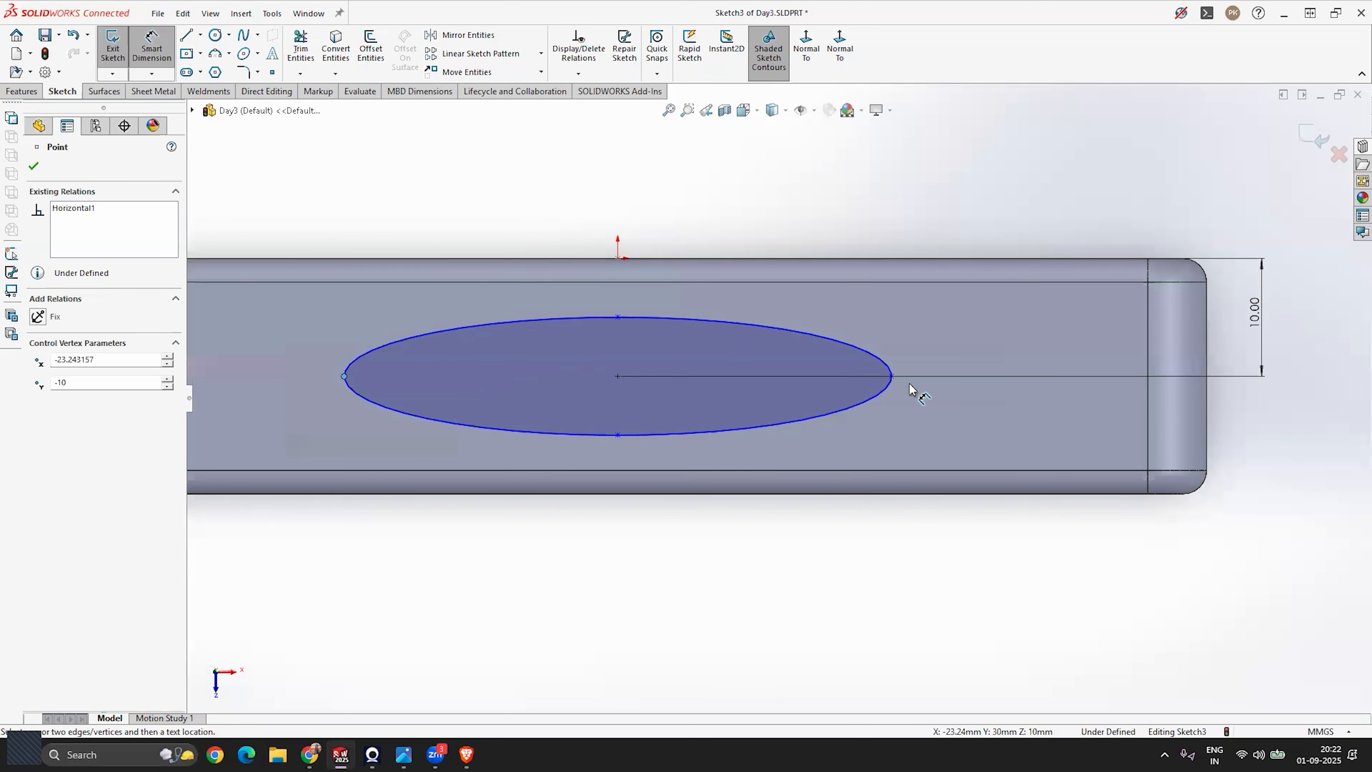
{"action": "left_click", "coordinate": [891, 375]}
{"action": "left_click", "coordinate": [643, 578]}
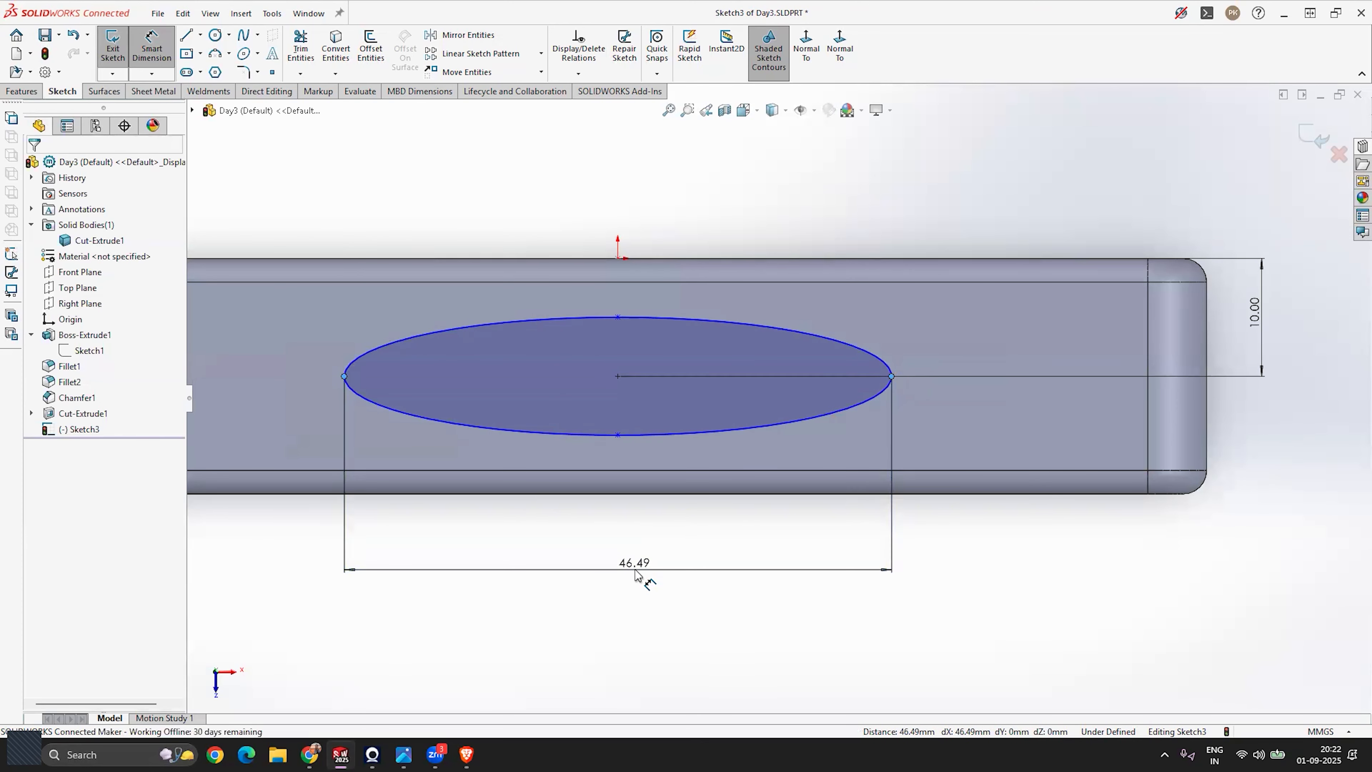
{"action": "type", "text": "50"}
{"action": "key", "text": "Return"}
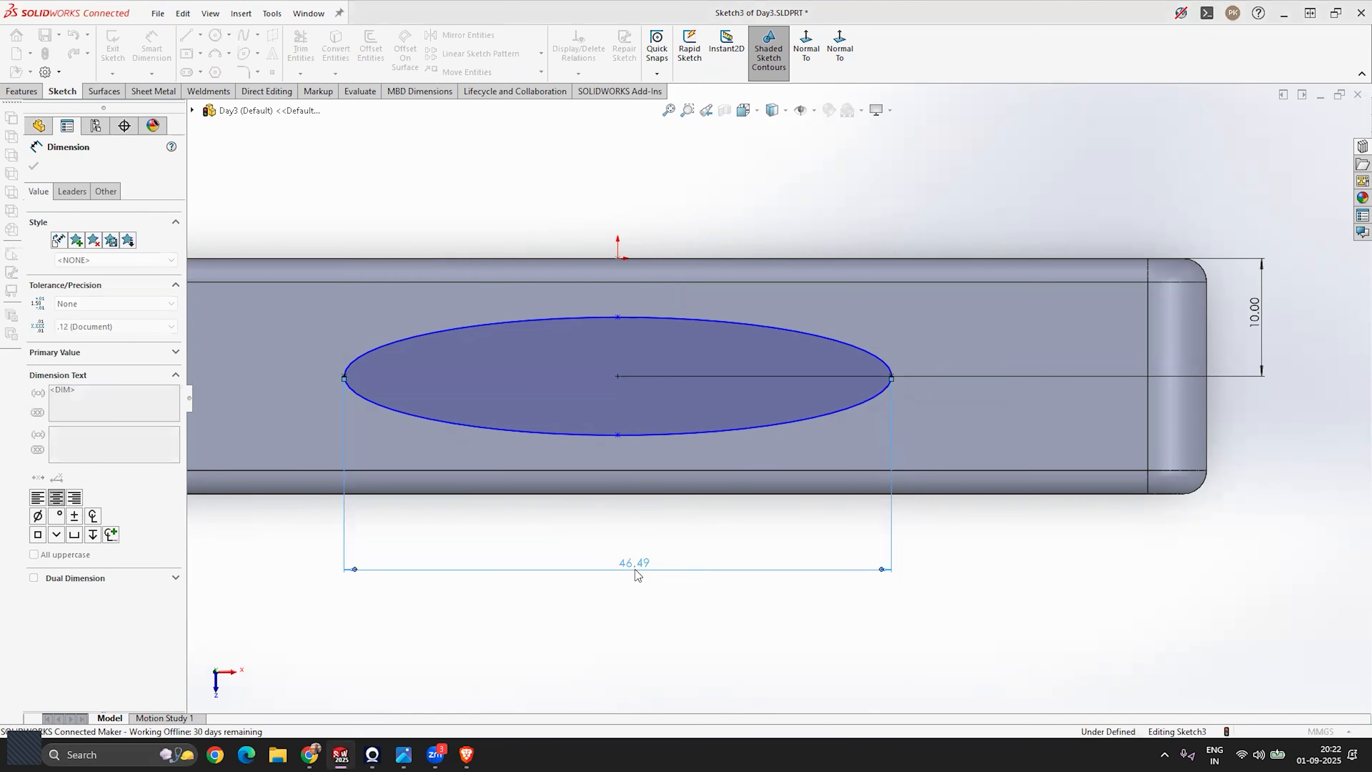
Dimension the ellipse's short axis between its upper and lower points as 15 mm.
{"action": "left_click", "coordinate": [618, 439]}
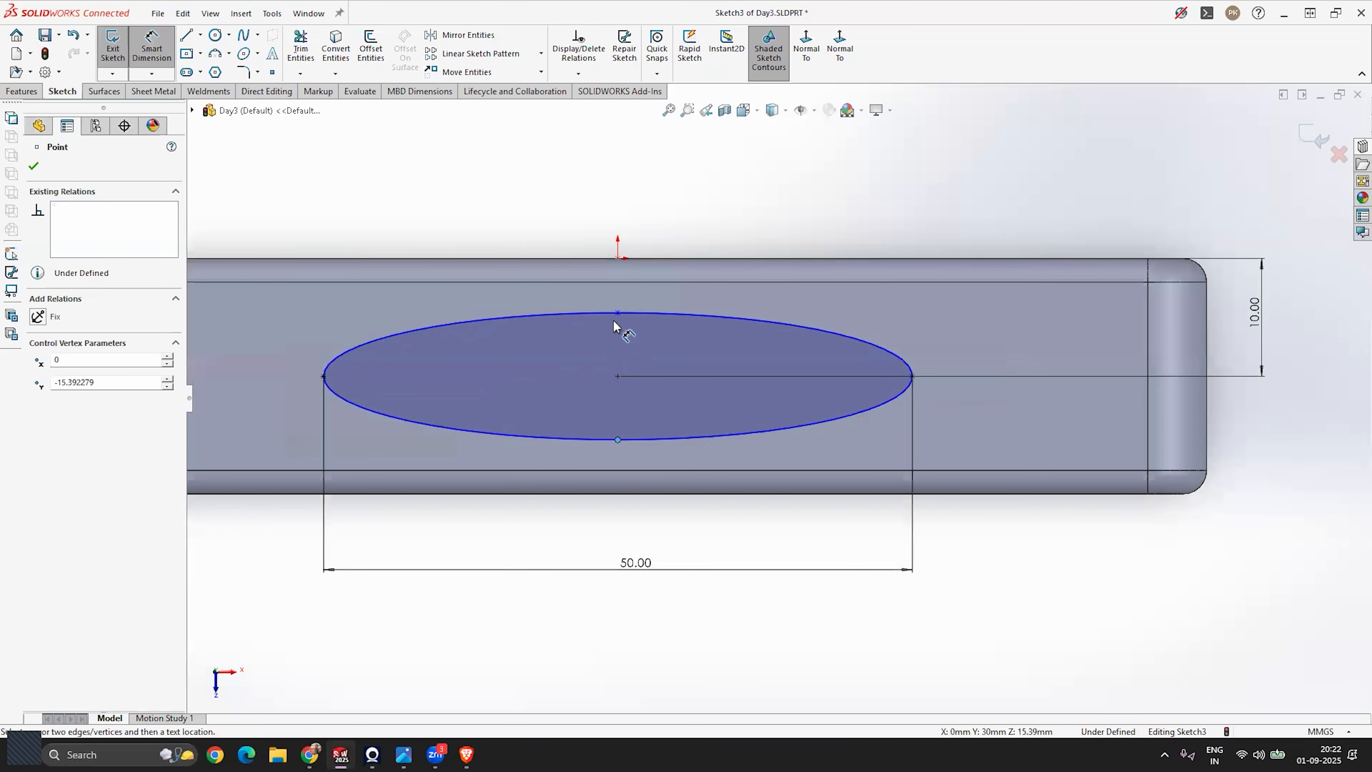
{"action": "left_click", "coordinate": [617, 312]}
{"action": "left_click", "coordinate": [1300, 378]}
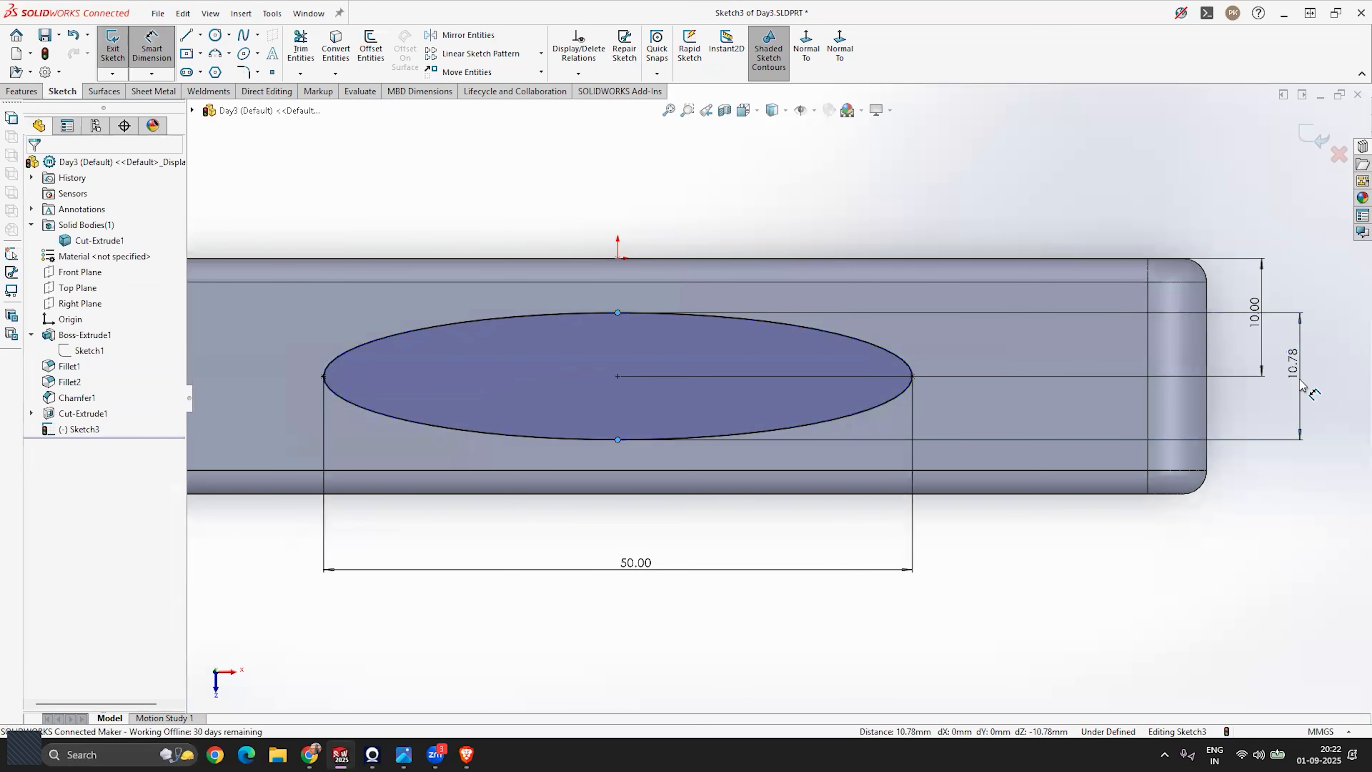
{"action": "type", "text": "15"}
{"action": "key", "text": "Return"}
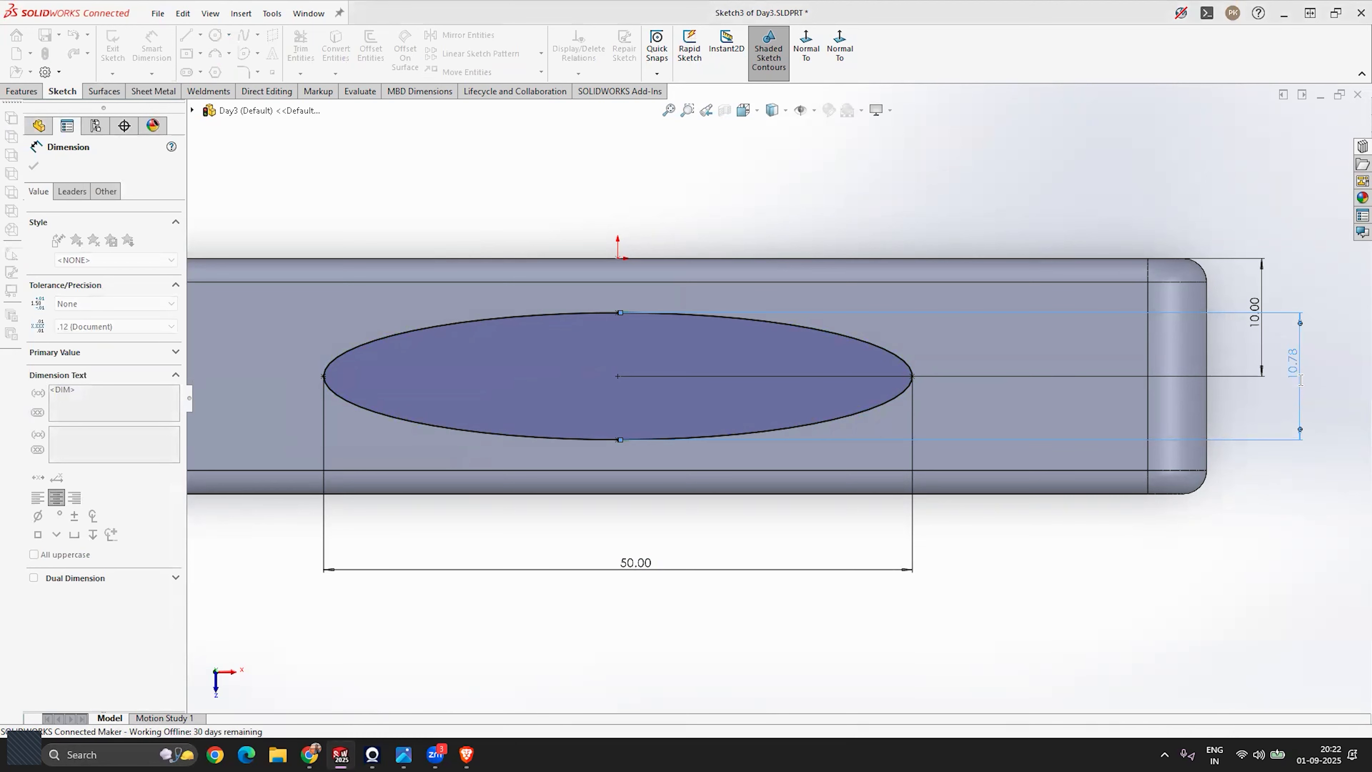
Change the ellipse's short-axis dimension to 10 mm.
{"action": "left_click", "coordinate": [1292, 413]}
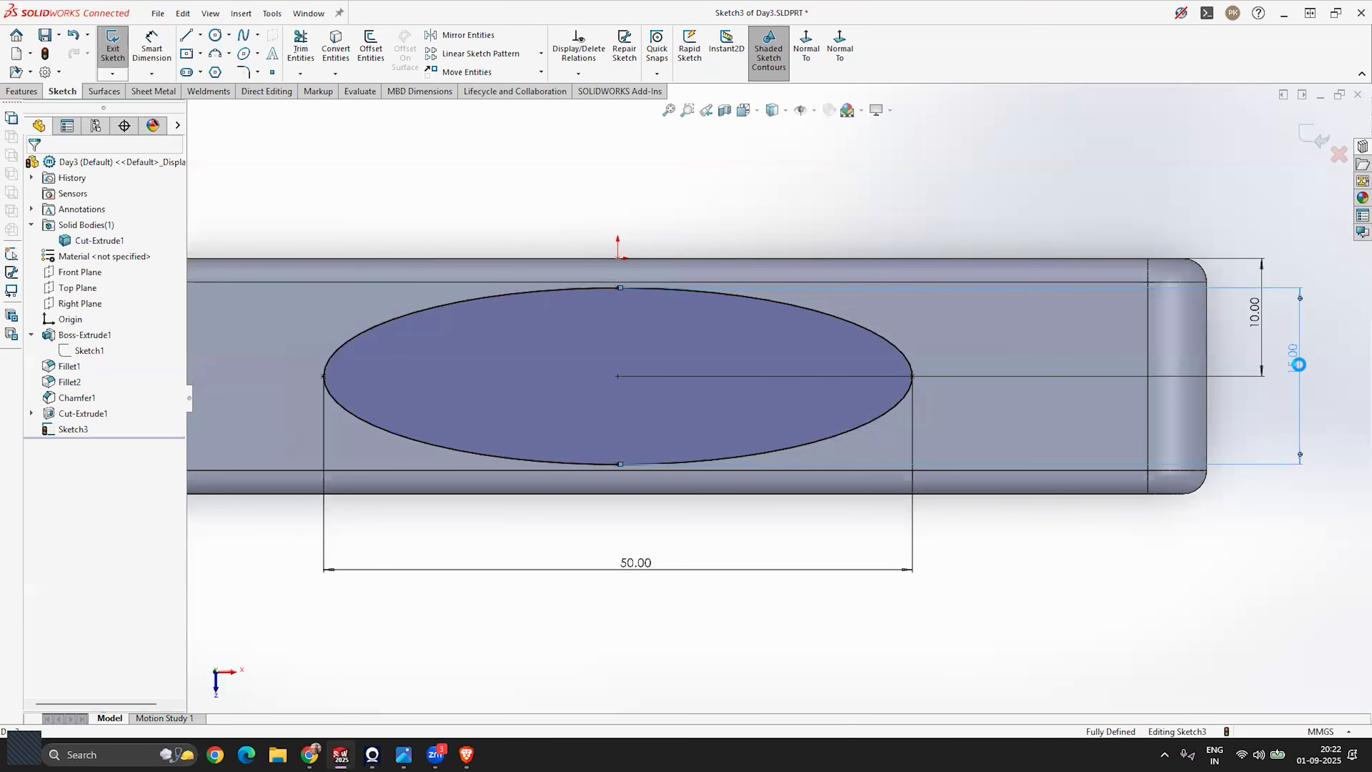
{"action": "double_click", "coordinate": [1300, 373]}
{"action": "type", "text": "10"}
{"action": "key", "text": "Return"}
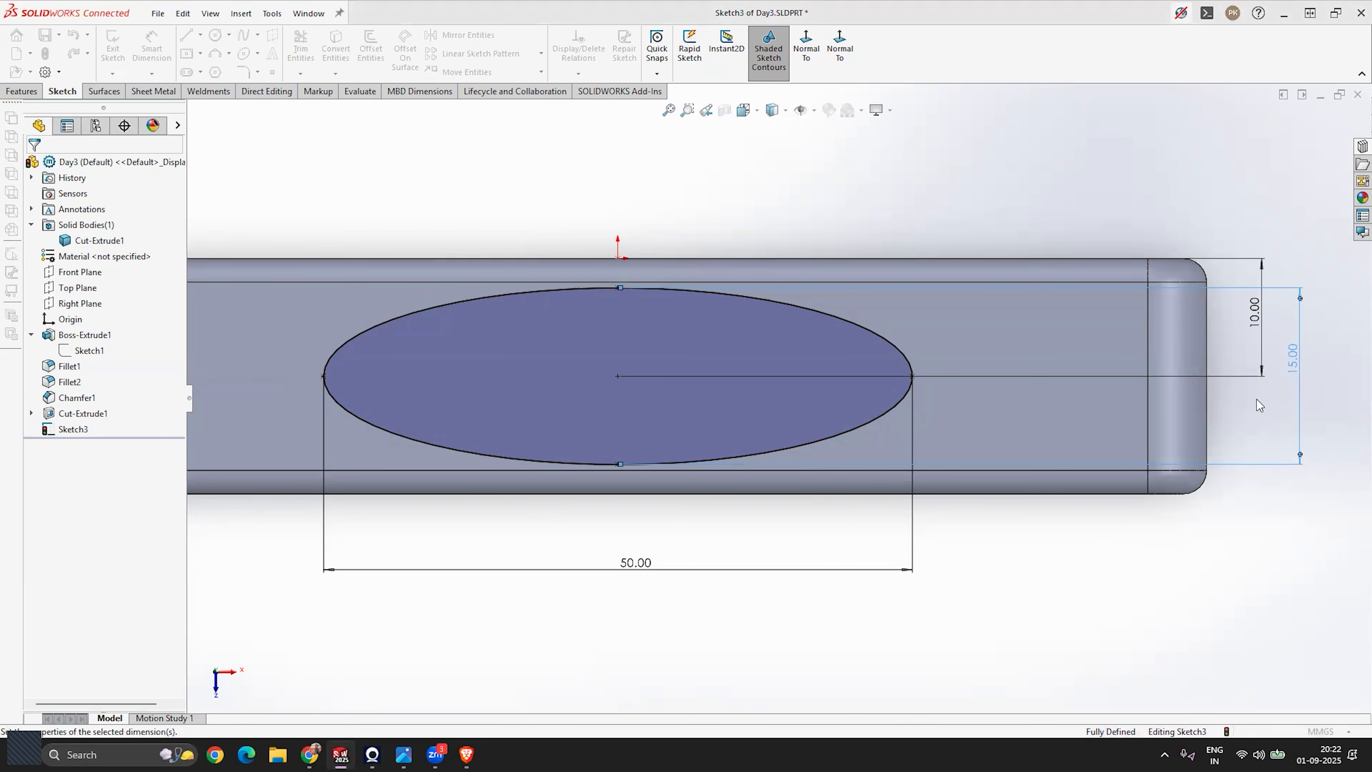
Finish and exit the ellipse sketch on the plate's long side face.
{"action": "key", "text": "f"}
{"action": "scroll", "coordinate": [634, 420], "scroll_direction": "up", "scroll_amount": 1}
{"action": "middle_click_drag", "start_coordinate": [635, 420], "coordinate": [565, 486]}
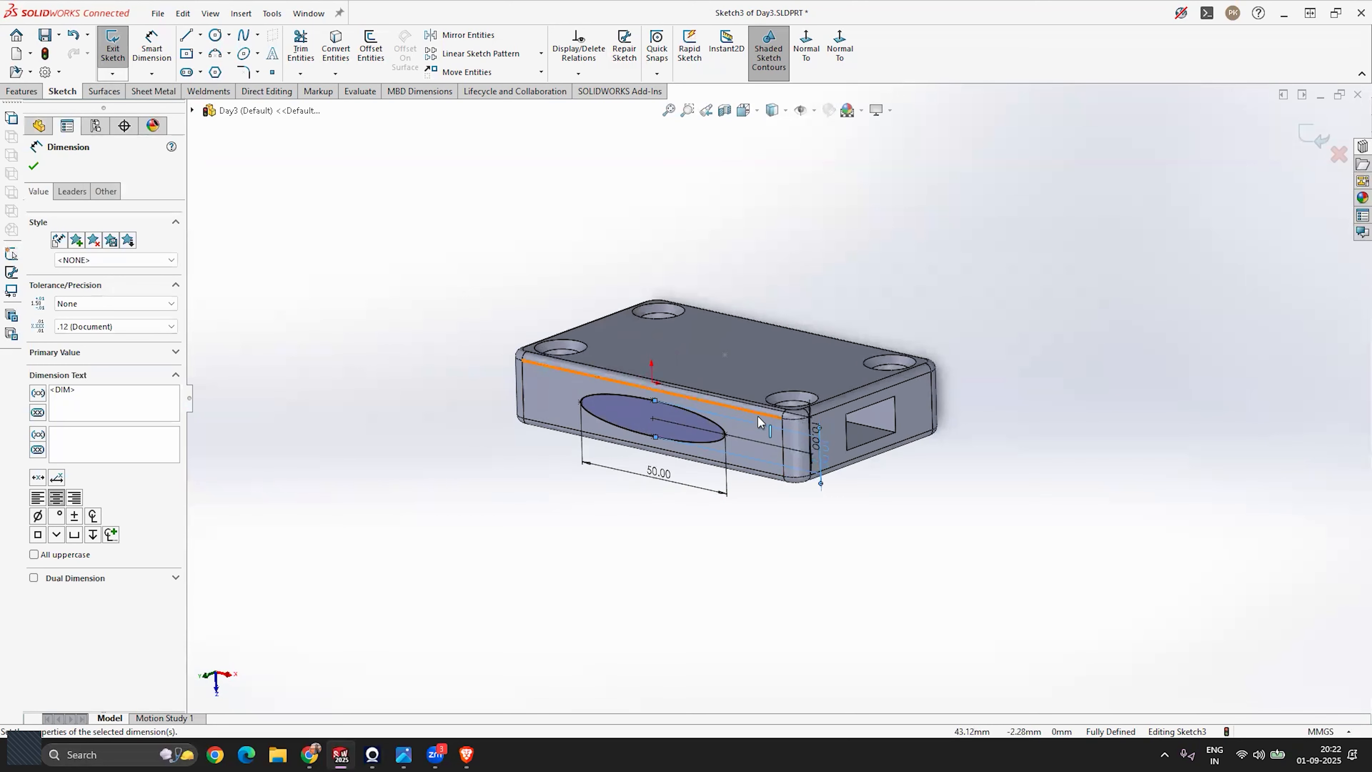
{"action": "scroll", "coordinate": [761, 420], "scroll_direction": "down", "scroll_amount": 2}
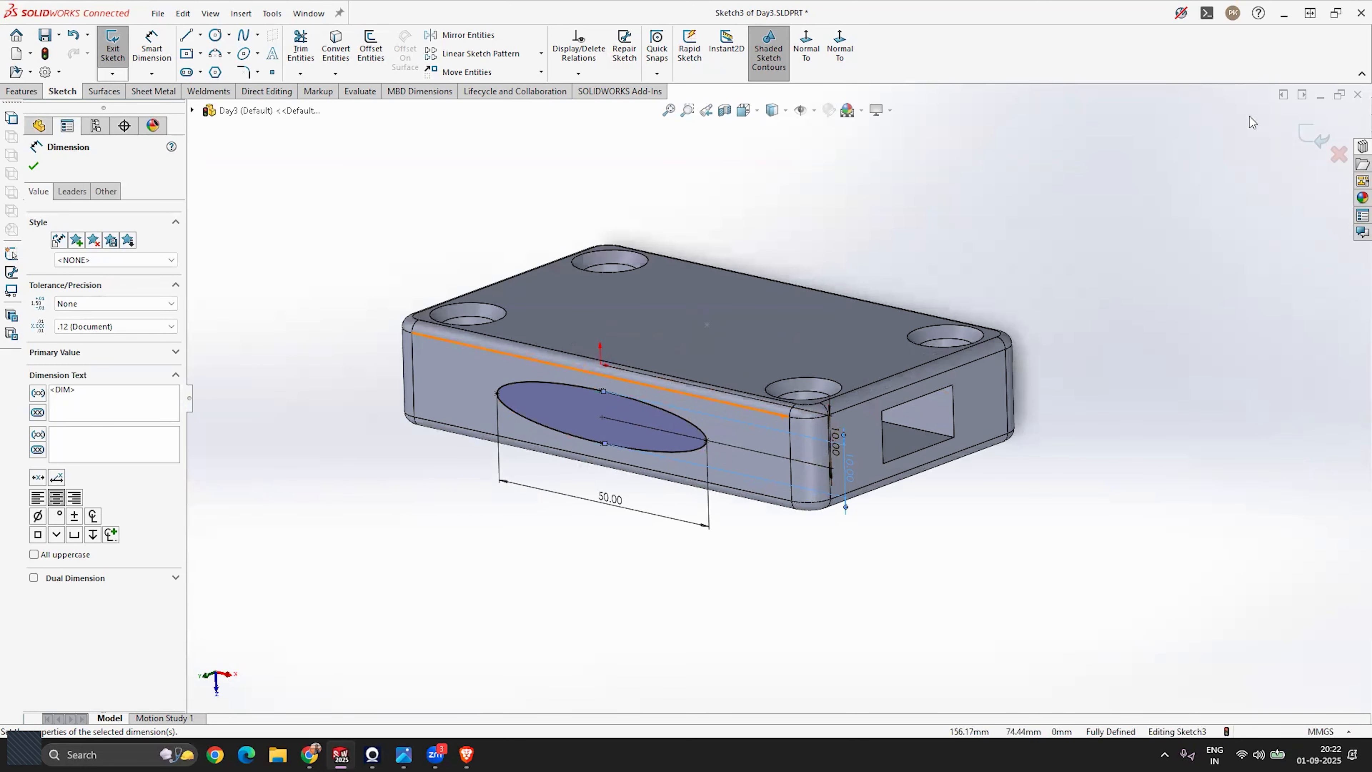
{"action": "left_click", "coordinate": [1304, 135]}
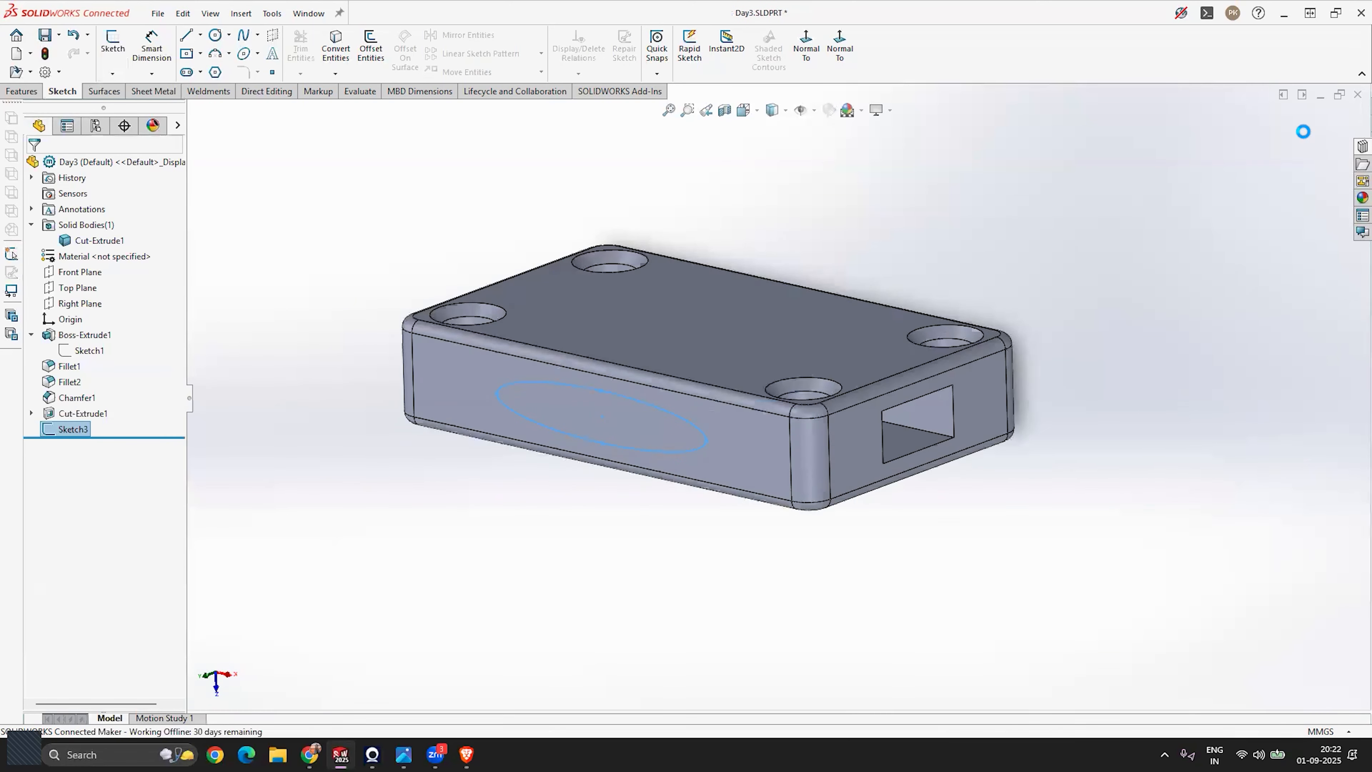
Examine the ellipse outline and its position on the plate's long side face from several angles.
{"action": "scroll", "coordinate": [536, 453], "scroll_direction": "down", "scroll_amount": 2}
{"action": "middle_click_drag", "start_coordinate": [791, 377], "coordinate": [773, 413]}
{"action": "scroll", "coordinate": [518, 413], "scroll_direction": "up", "scroll_amount": 2}
{"action": "scroll", "coordinate": [920, 371], "scroll_direction": "down", "scroll_amount": 2}
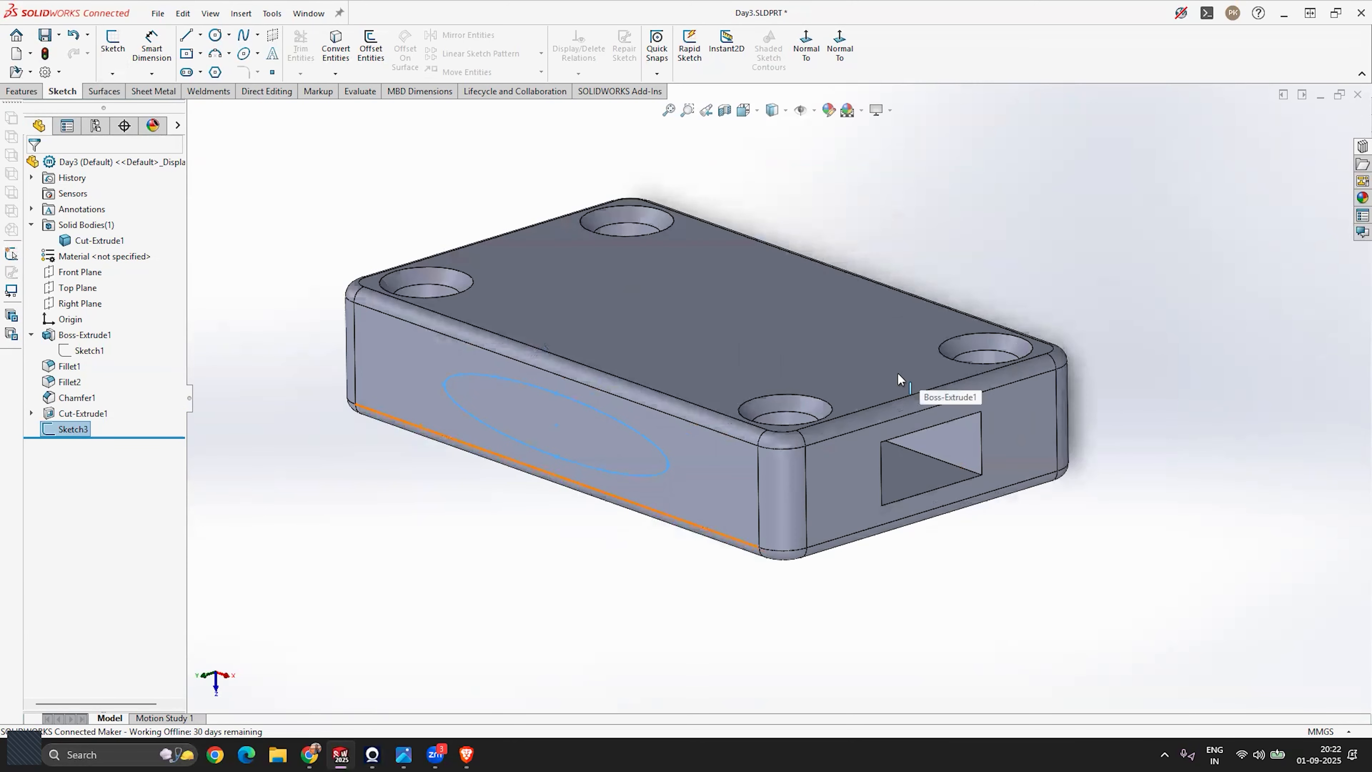
{"action": "mouse_move", "coordinate": [556, 419]}
{"action": "middle_mouse_down"}
{"action": "mouse_move", "coordinate": [514, 419]}
{"action": "mouse_move", "coordinate": [542, 412]}
{"action": "middle_mouse_up"}
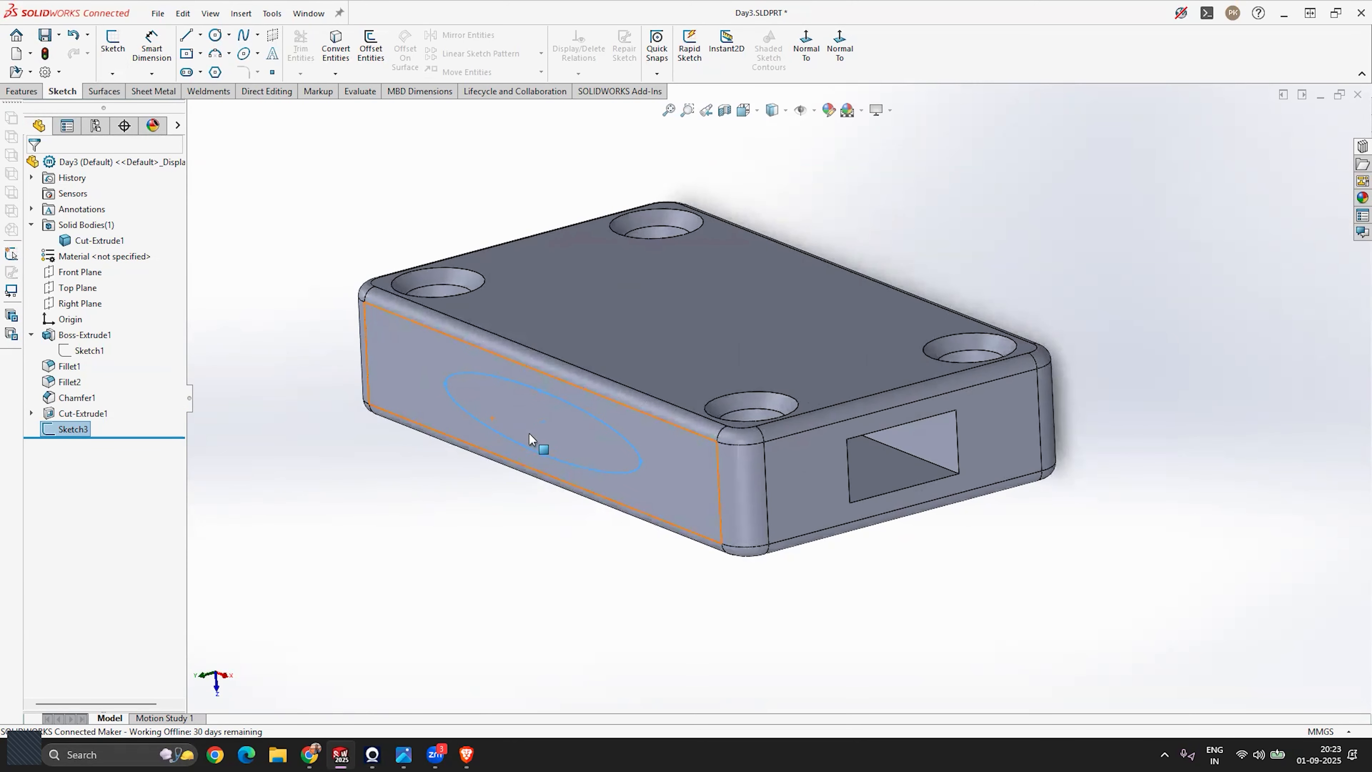
{"action": "key", "text": "Escape"}
{"action": "middle_click_drag", "start_coordinate": [646, 389], "coordinate": [873, 371]}
{"action": "left_click", "coordinate": [865, 362]}
{"action": "key", "text": "Escape"}
{"action": "middle_click_drag", "start_coordinate": [604, 424], "coordinate": [709, 396]}
Extrude the ellipse sketch 40 mm outward from the side face as a blind boss with Merge result on.
{"action": "left_click", "coordinate": [30, 92]}
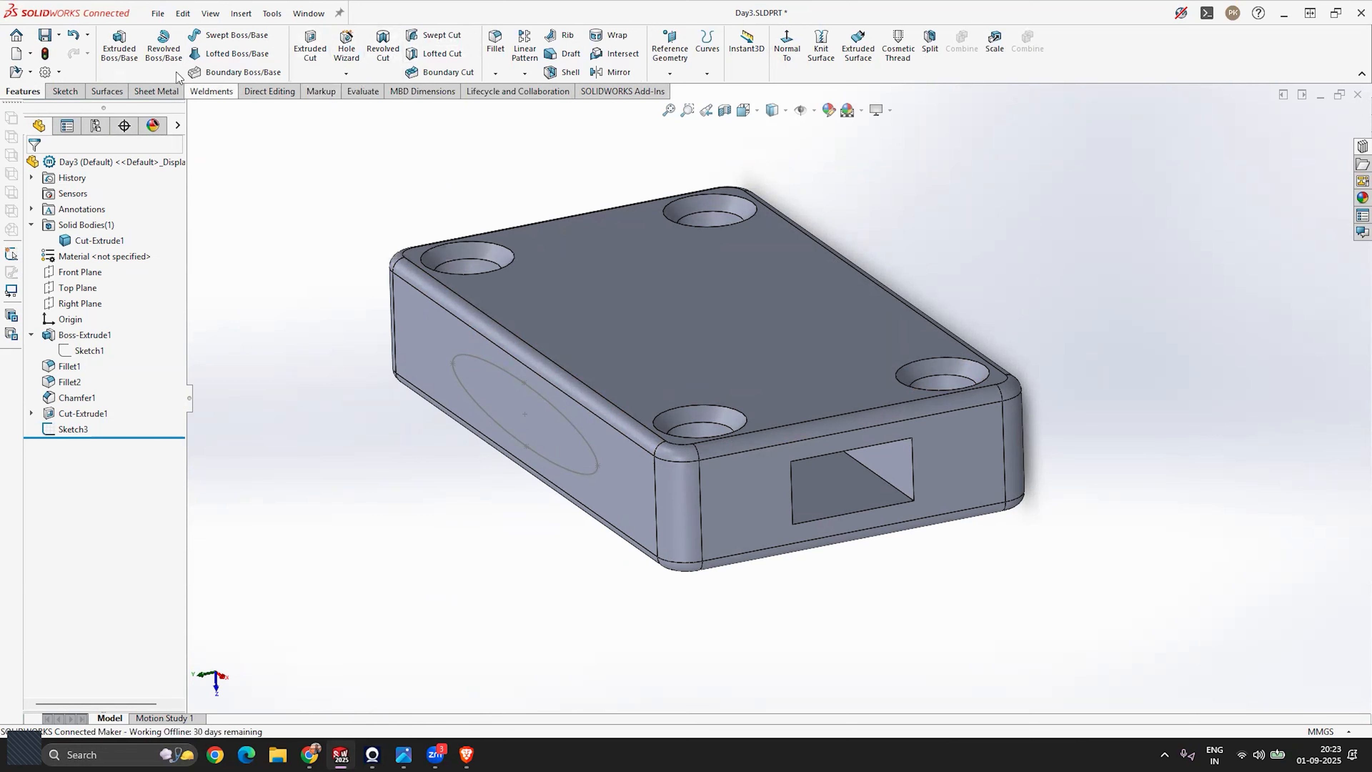
{"action": "left_click", "coordinate": [129, 54]}
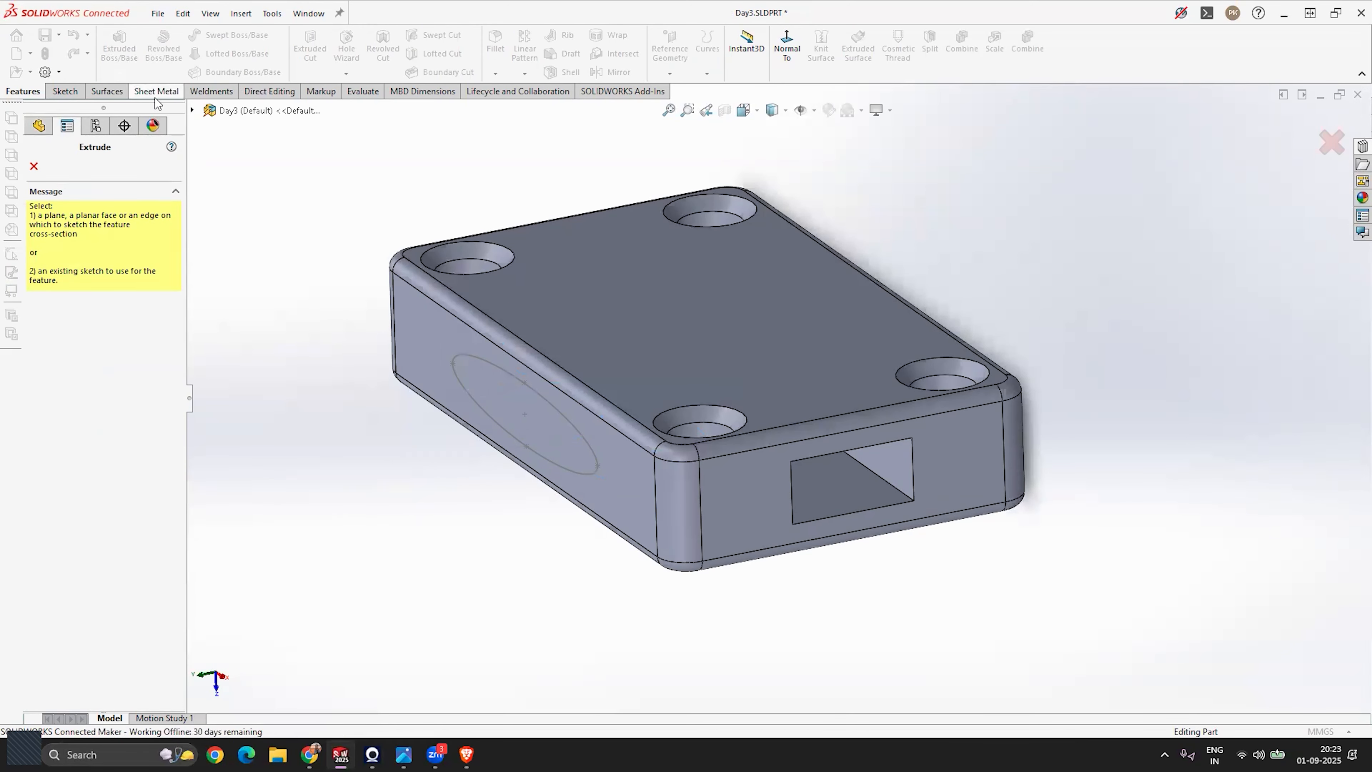
{"action": "key", "text": "Escape"}
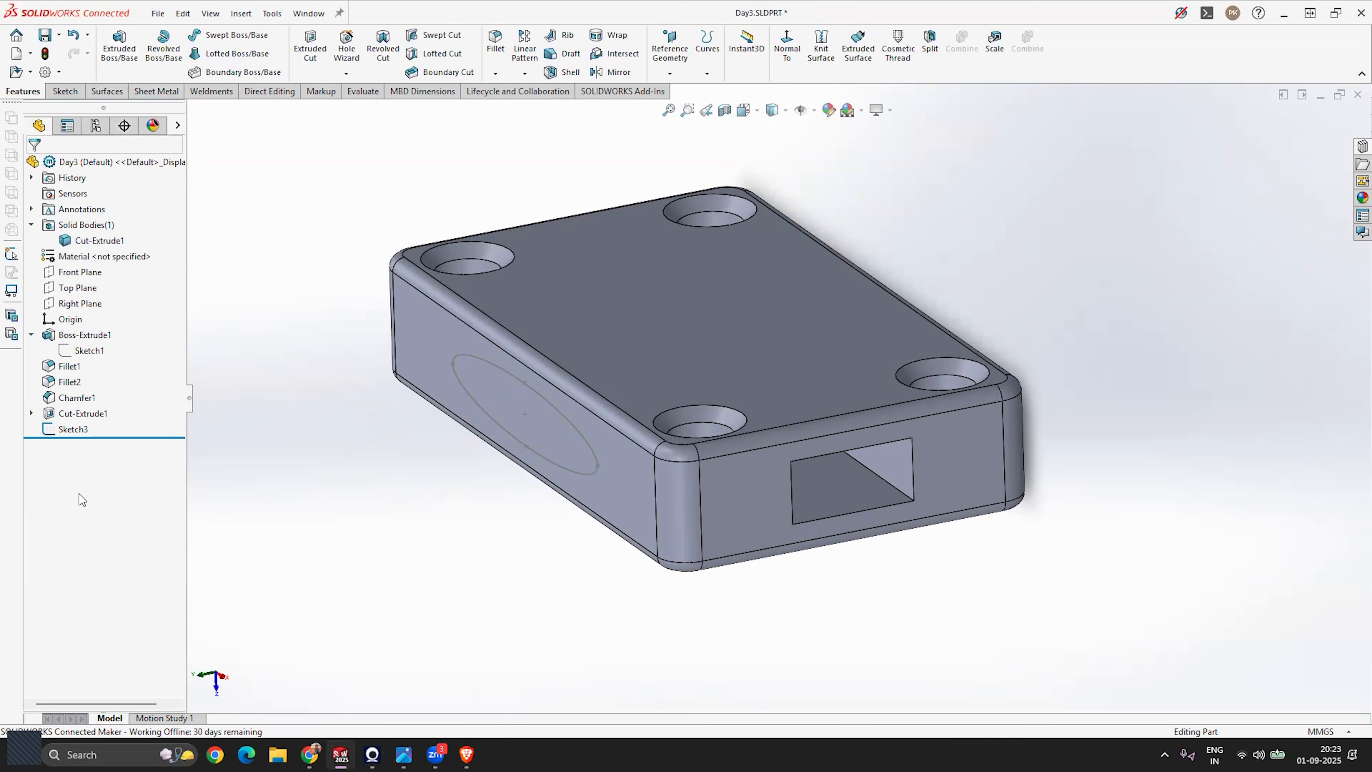
{"action": "left_click", "coordinate": [43, 432]}
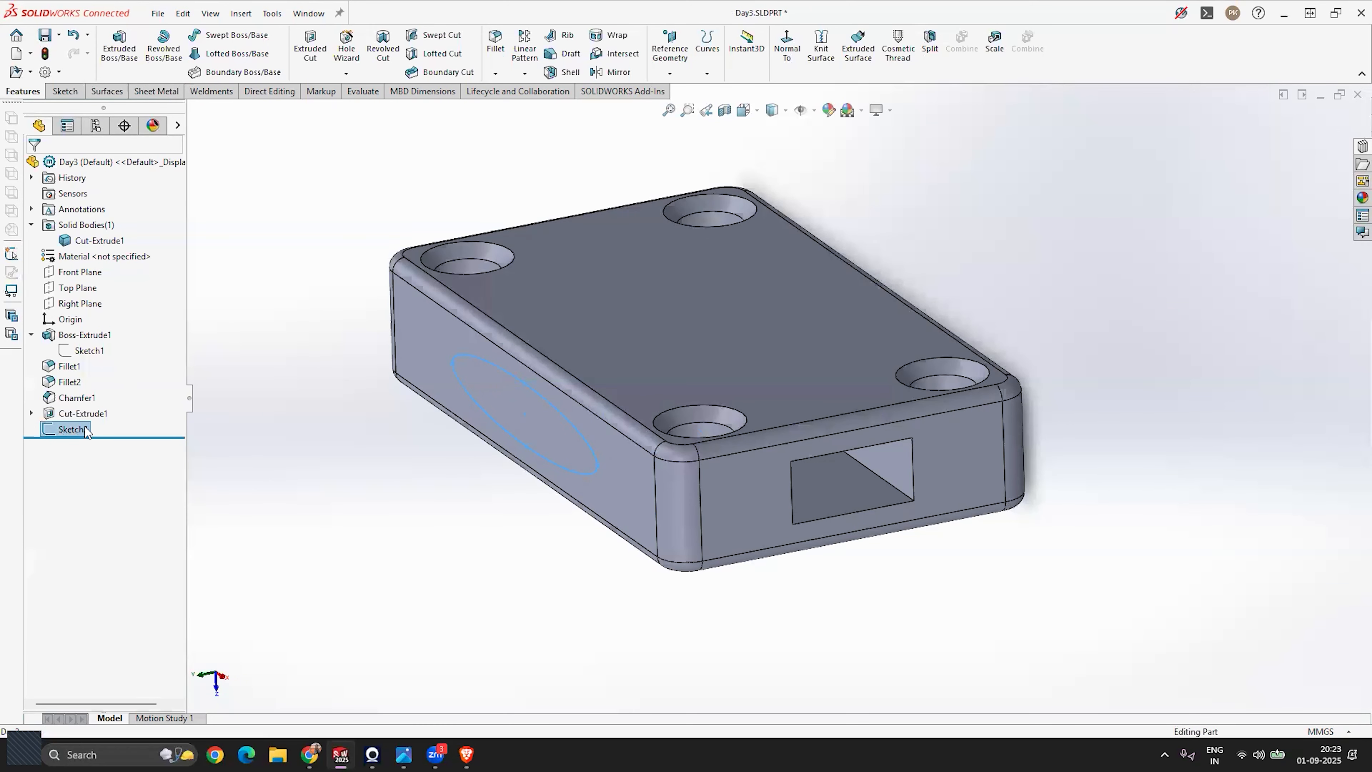
{"action": "left_click", "coordinate": [119, 46]}
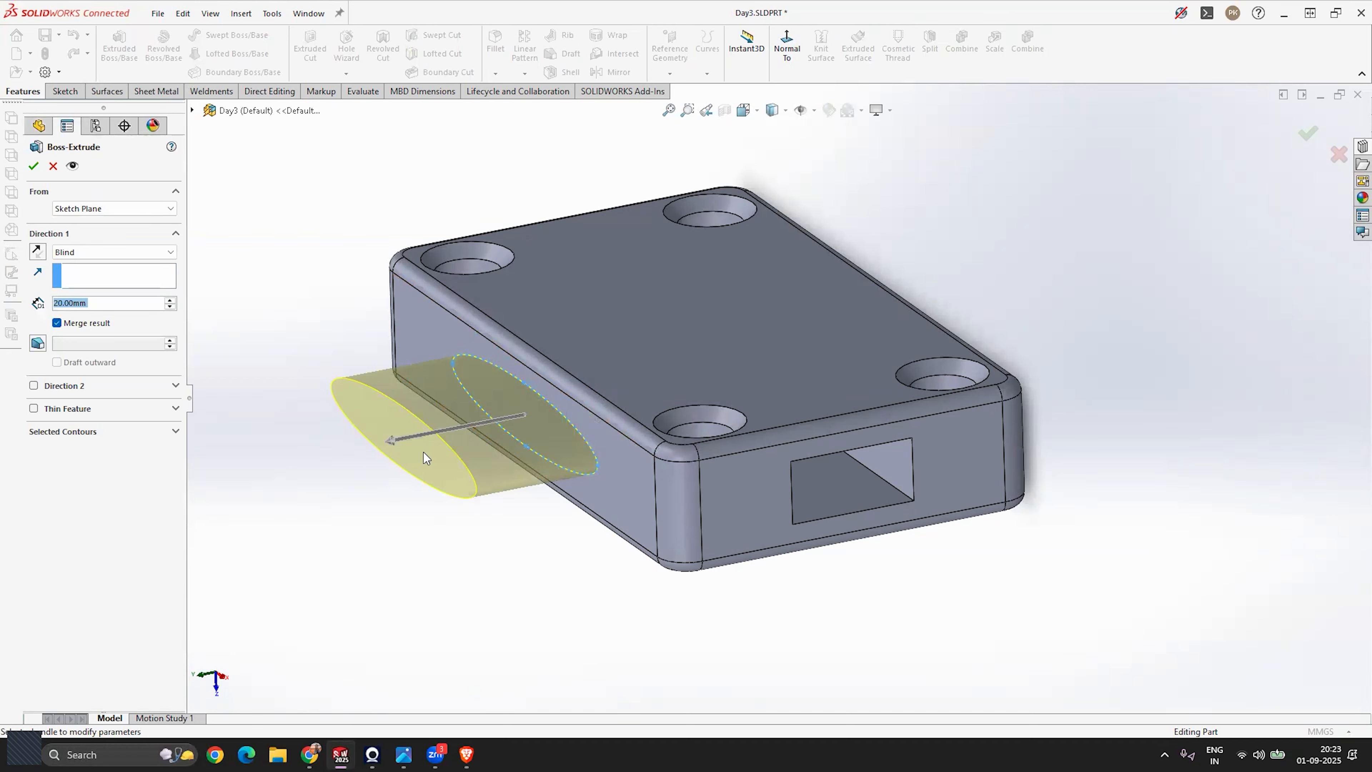
{"action": "middle_click_drag", "start_coordinate": [485, 419], "coordinate": [406, 435]}
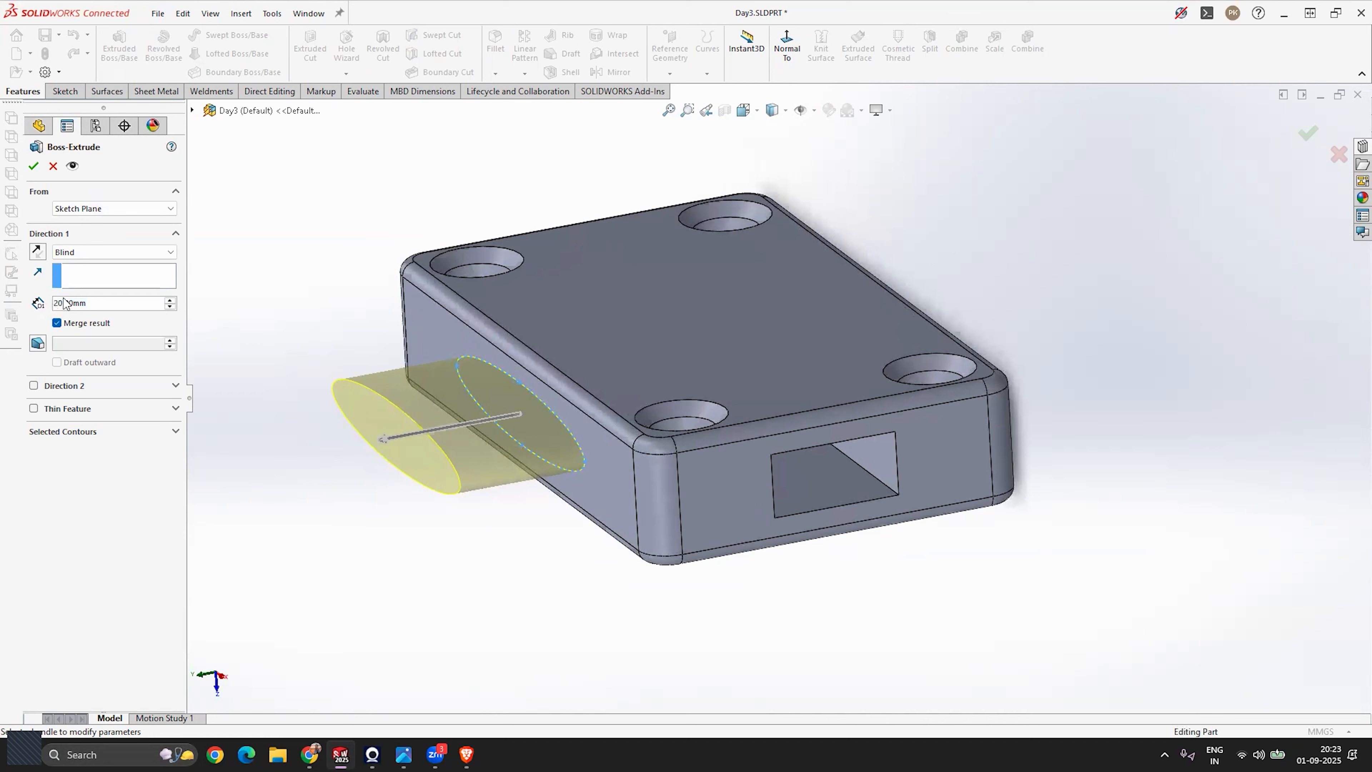
{"action": "left_click_drag", "start_coordinate": [96, 304], "coordinate": [50, 305]}
{"action": "type", "text": "40"}
{"action": "key", "text": "Return"}
{"action": "middle_click_drag", "start_coordinate": [552, 450], "coordinate": [589, 418]}
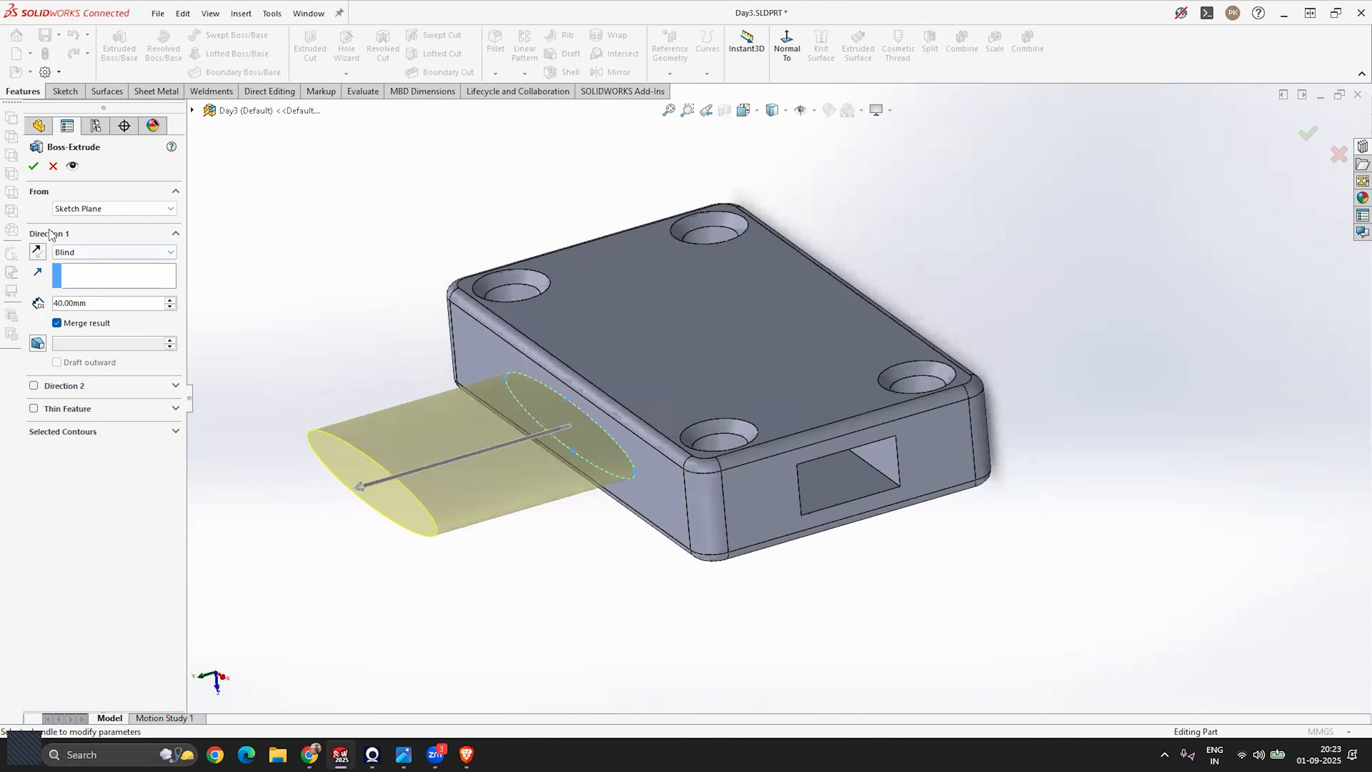
{"action": "left_click", "coordinate": [34, 167]}
Reopen the elliptical boss extrusion for editing and reverse its direction so it runs into the plate.
{"action": "middle_click_drag", "start_coordinate": [282, 487], "coordinate": [460, 545]}
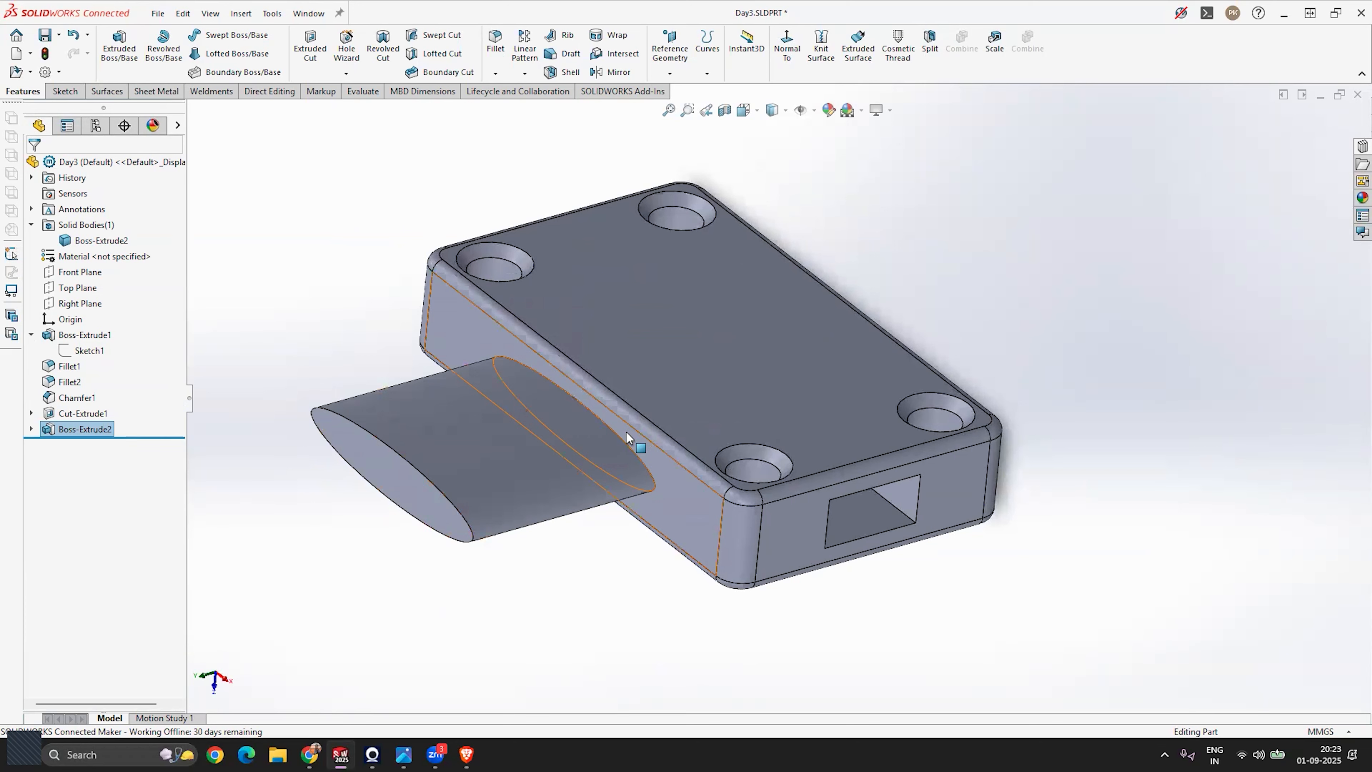
{"action": "left_click", "coordinate": [679, 494]}
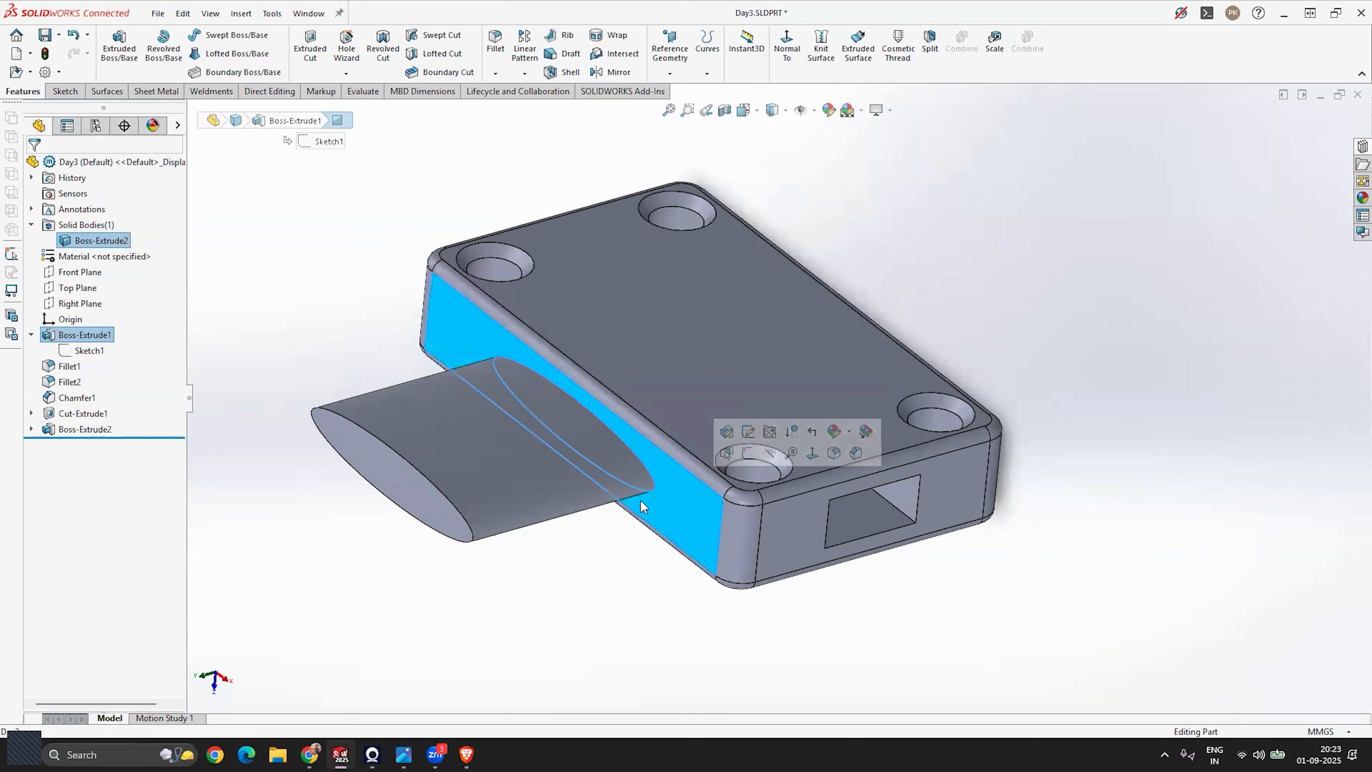
{"action": "left_click", "coordinate": [370, 560]}
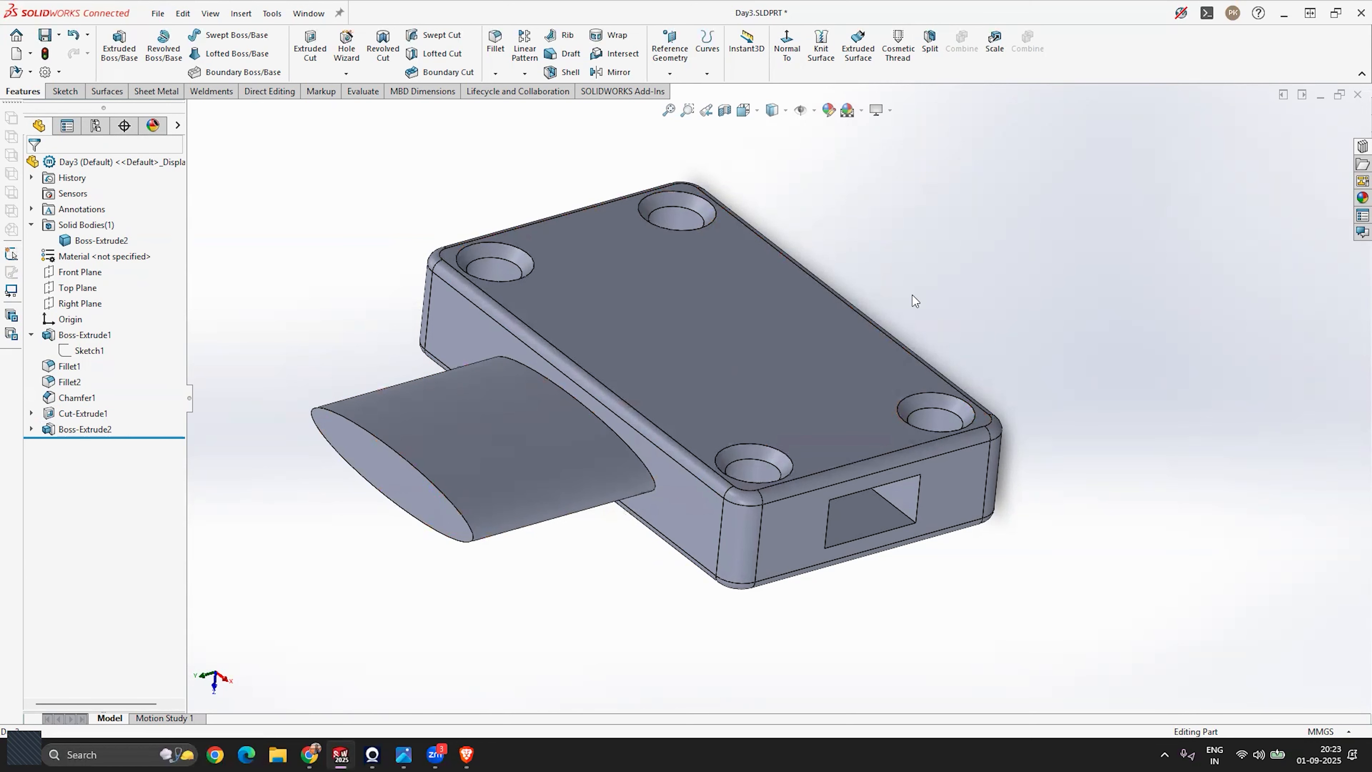
{"action": "right_click", "coordinate": [78, 432]}
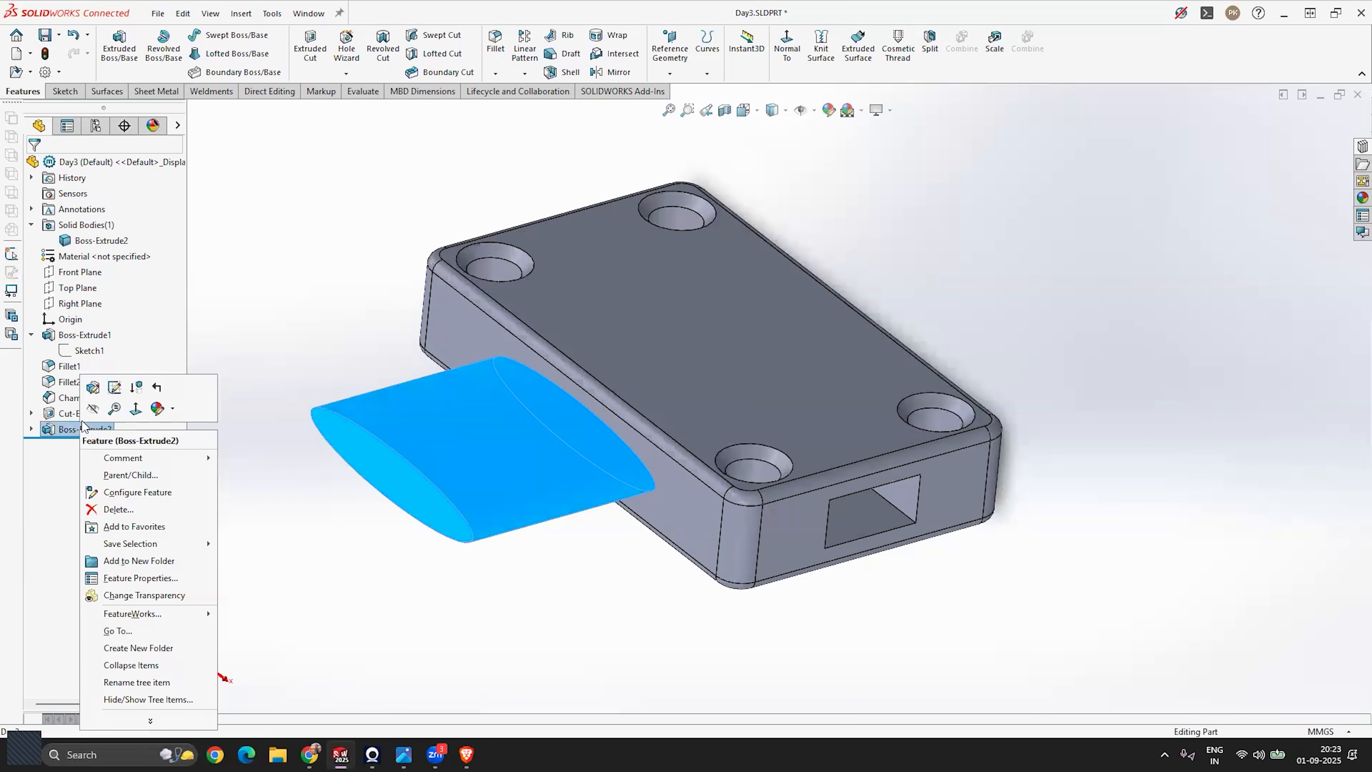
{"action": "left_click", "coordinate": [94, 388]}
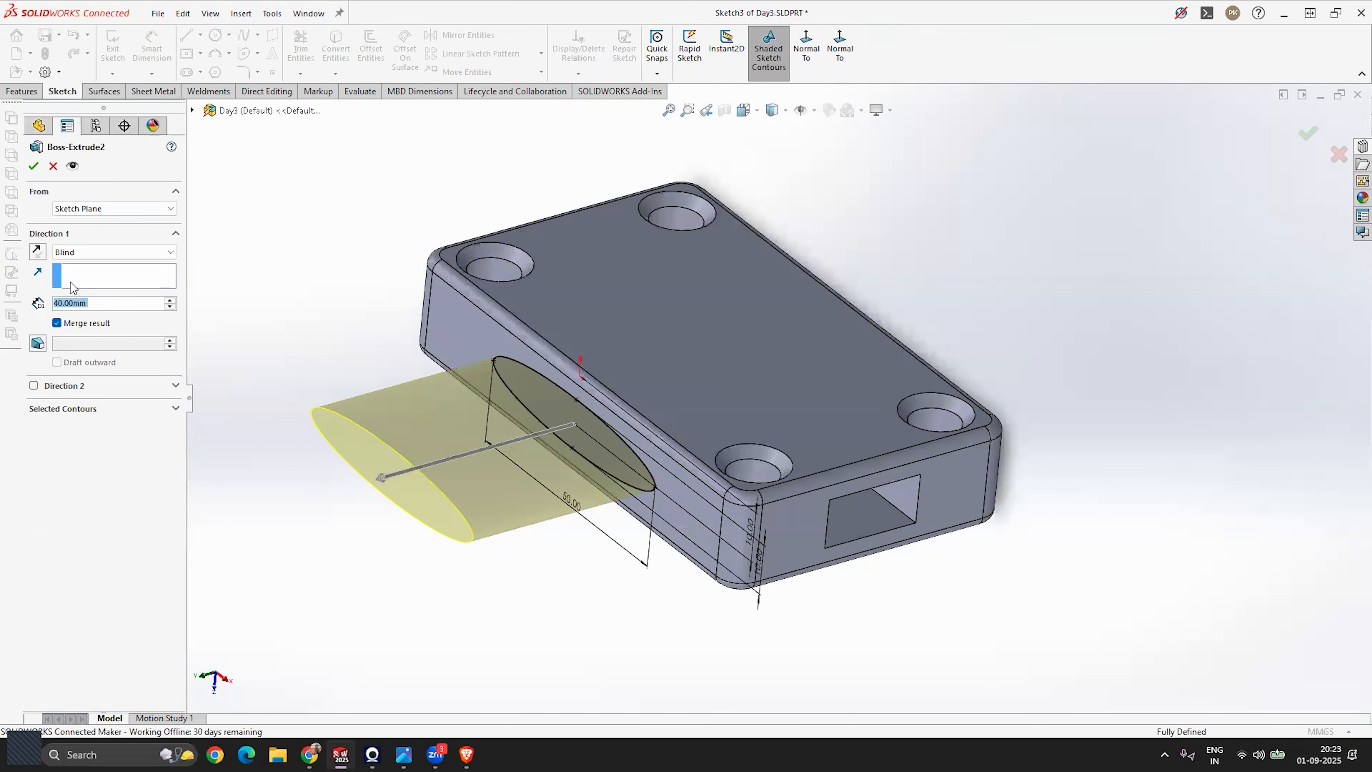
{"action": "left_click", "coordinate": [39, 254]}
{"action": "middle_click_drag", "start_coordinate": [770, 328], "coordinate": [769, 378]}
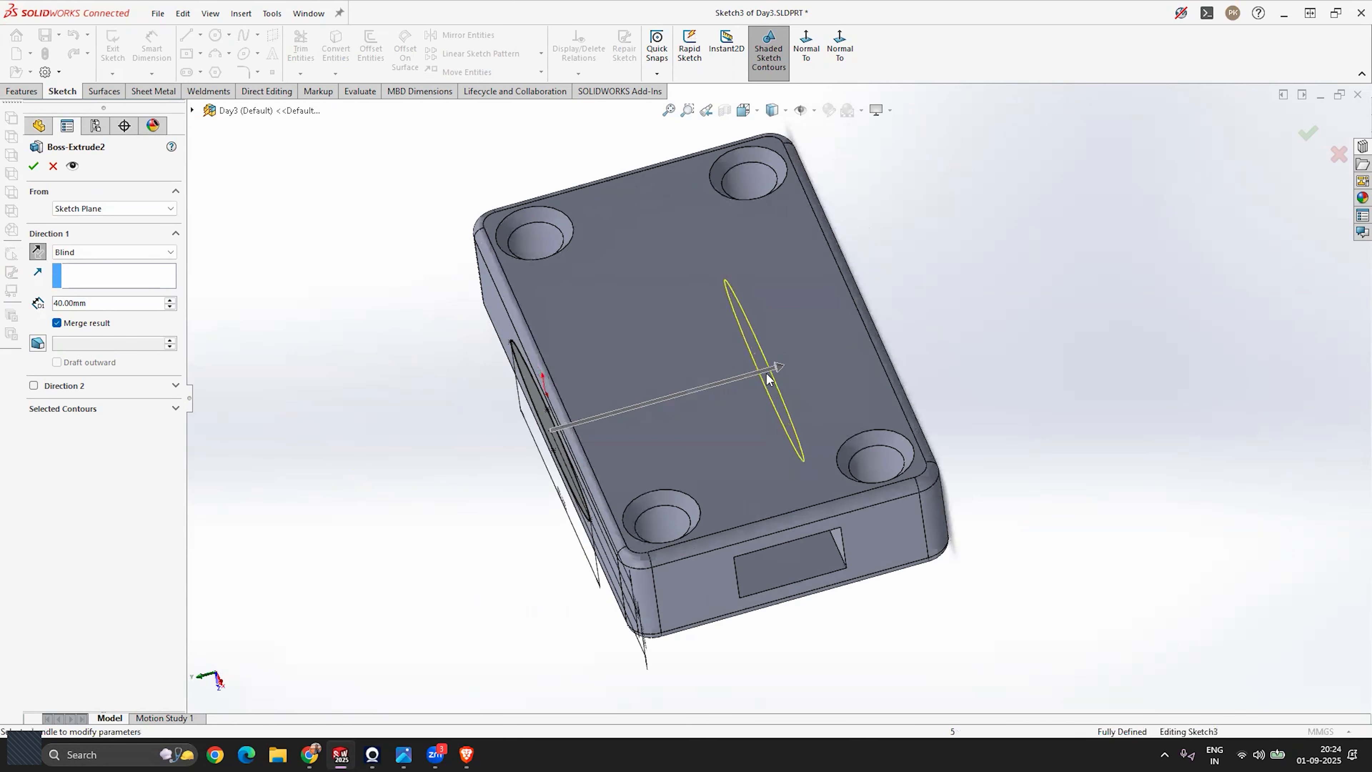
Set the elliptical extrusion's end condition to Through All and turn off Merge result to keep it as a separate body.
{"action": "left_click", "coordinate": [96, 254]}
{"action": "left_click", "coordinate": [93, 276]}
{"action": "mouse_move", "coordinate": [719, 368]}
{"action": "middle_mouse_down"}
{"action": "mouse_move", "coordinate": [629, 308]}
{"action": "mouse_move", "coordinate": [699, 308]}
{"action": "mouse_move", "coordinate": [733, 343]}
{"action": "middle_mouse_up"}
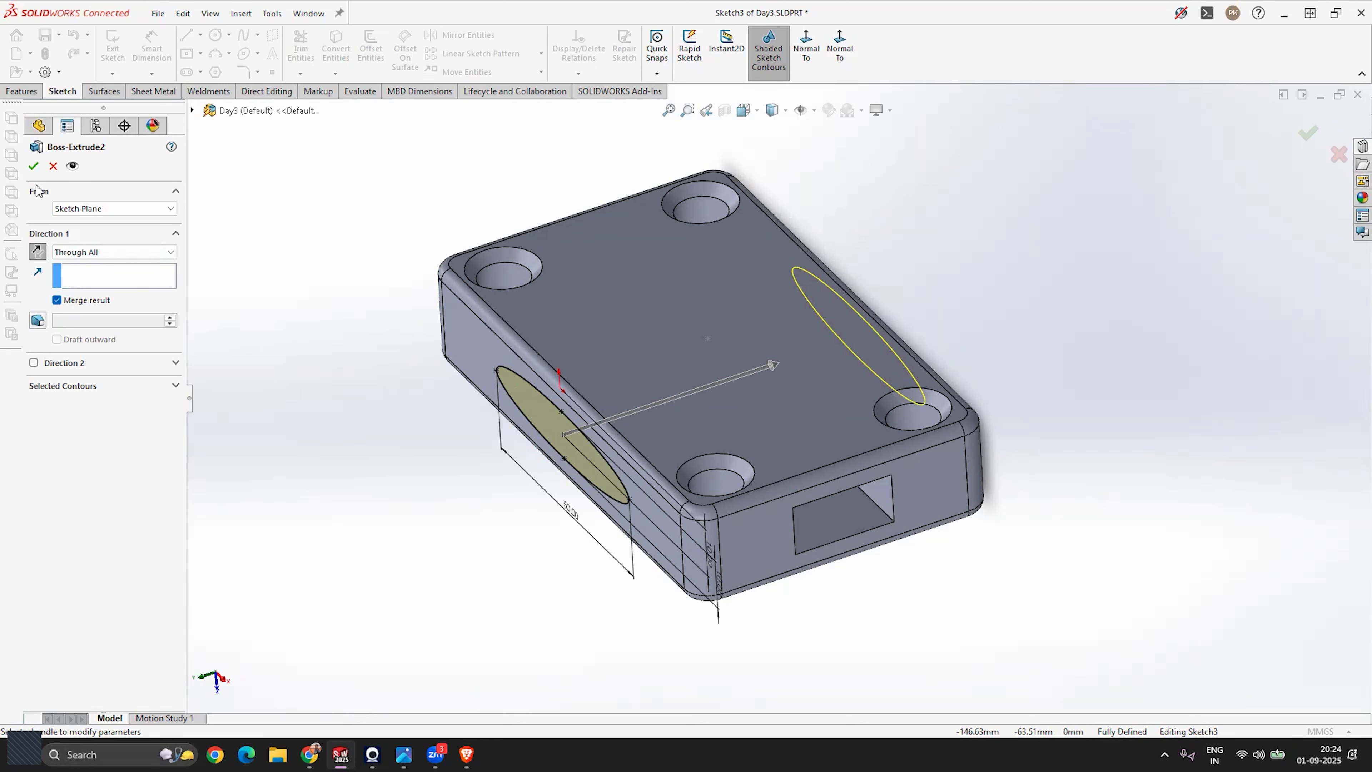
{"action": "left_click", "coordinate": [34, 167]}
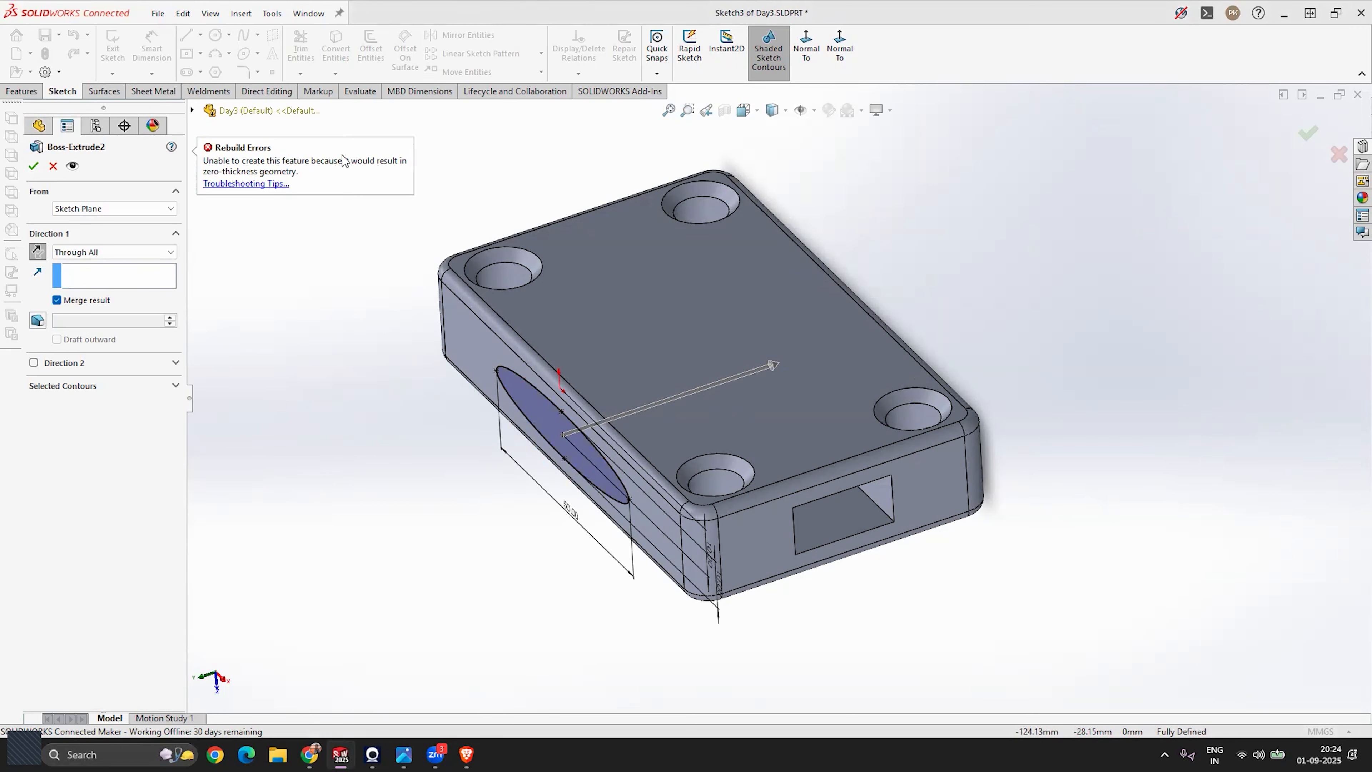
{"action": "left_click", "coordinate": [57, 299]}
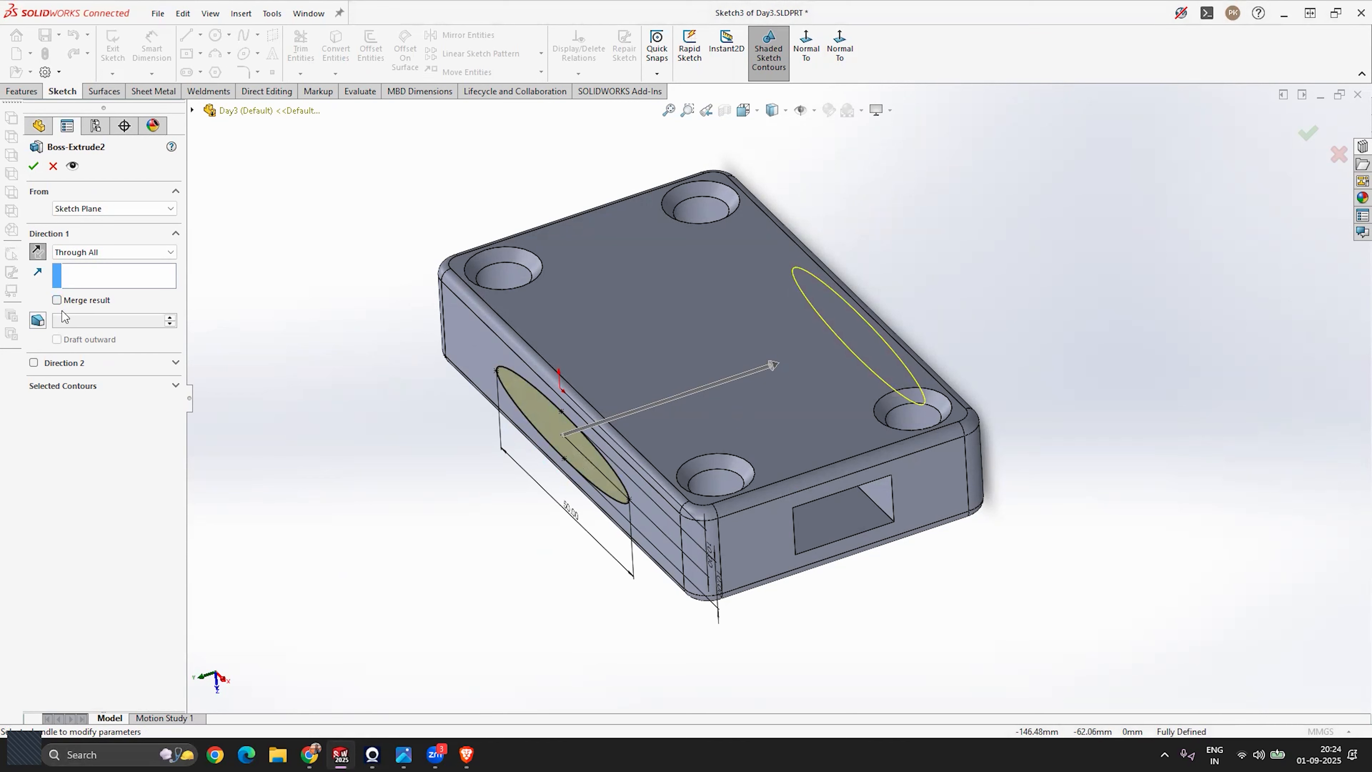
{"action": "left_click", "coordinate": [33, 166]}
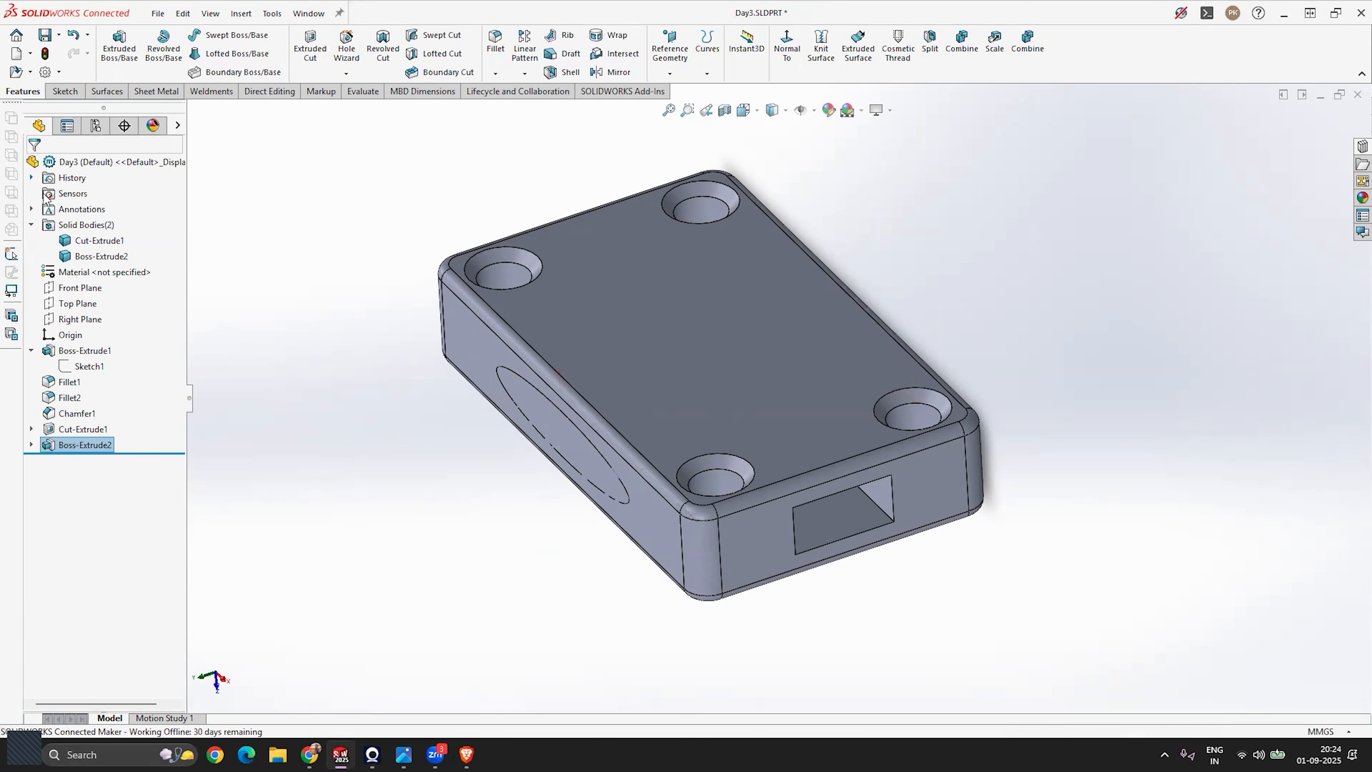
Examine the plate body and the elliptical body by highlighting each solid body in the model.
{"action": "left_click", "coordinate": [96, 245]}
{"action": "left_click", "coordinate": [101, 257]}
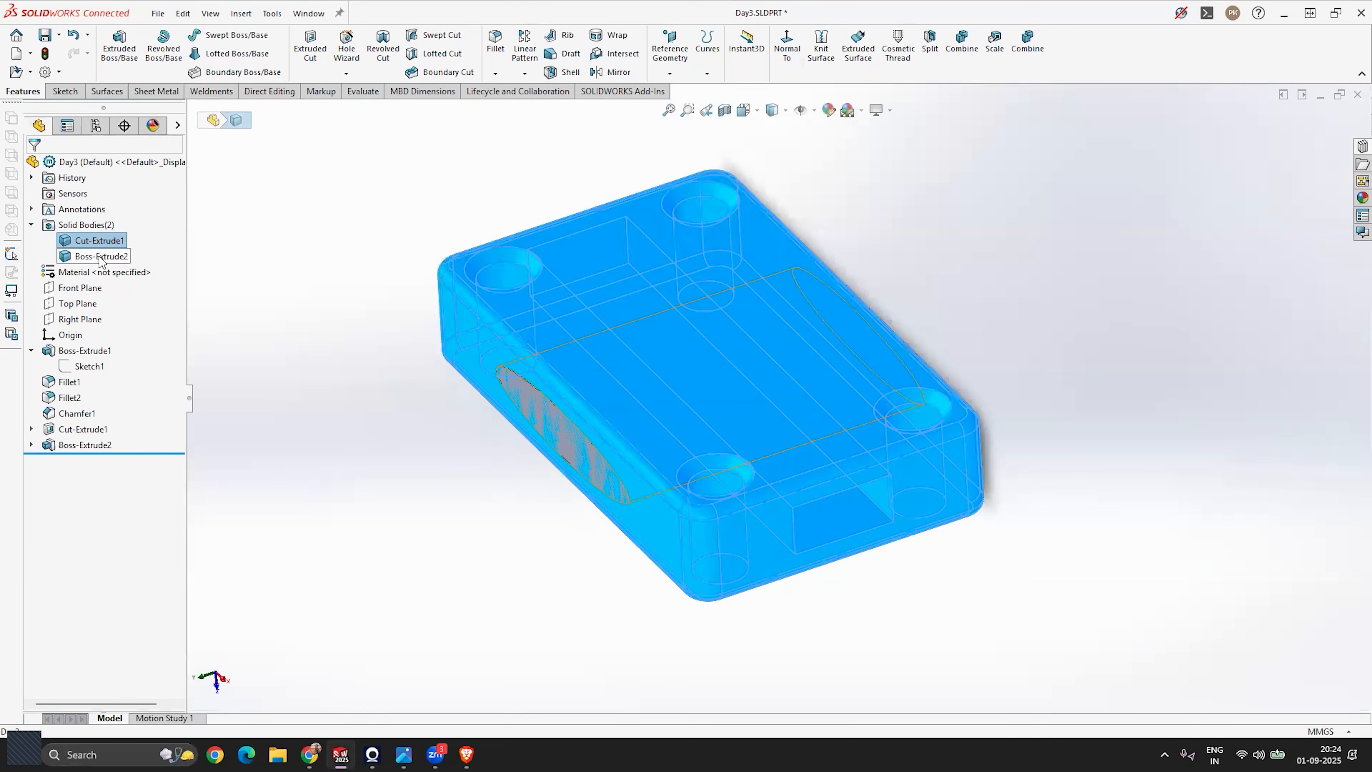
{"action": "left_click", "coordinate": [944, 551]}
{"action": "middle_click_drag", "start_coordinate": [887, 505], "coordinate": [610, 433]}
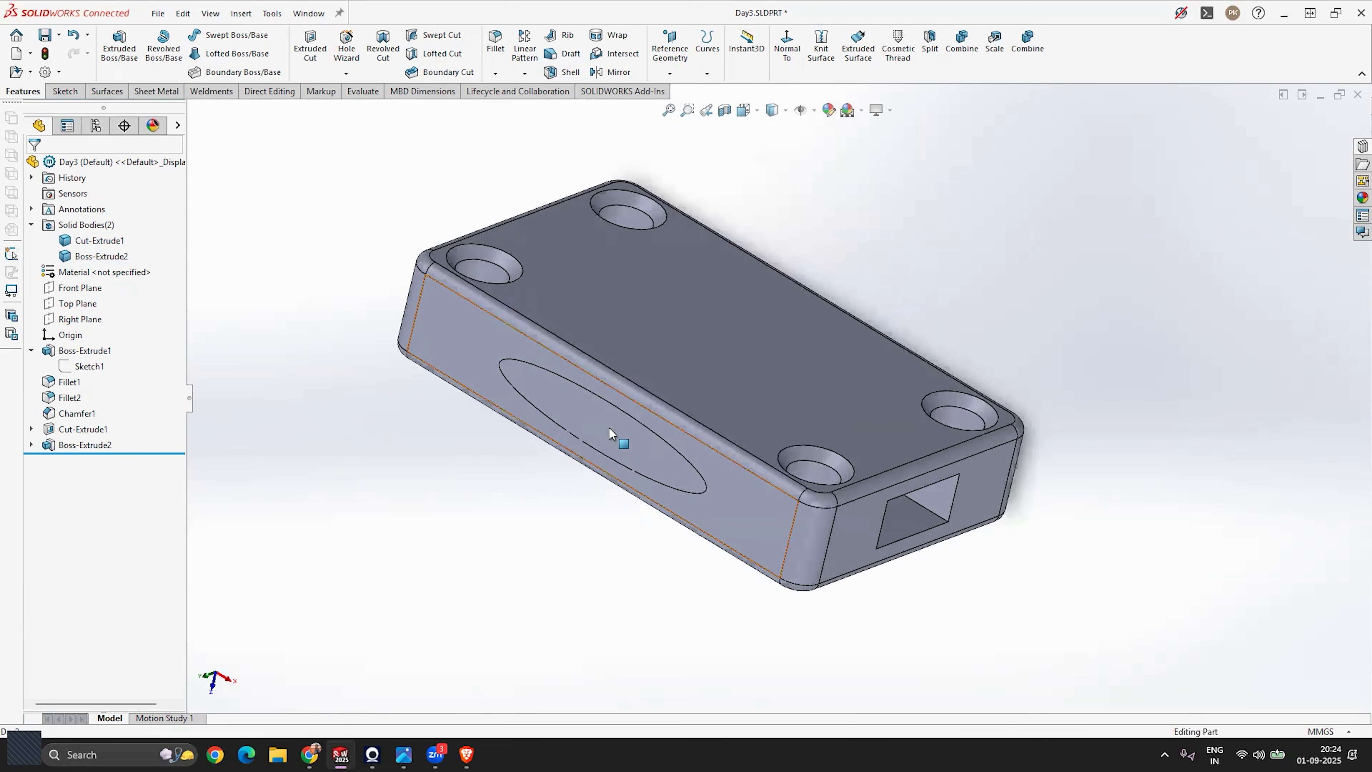
{"action": "left_click", "coordinate": [105, 258]}
{"action": "middle_click_drag", "start_coordinate": [567, 376], "coordinate": [378, 367]}
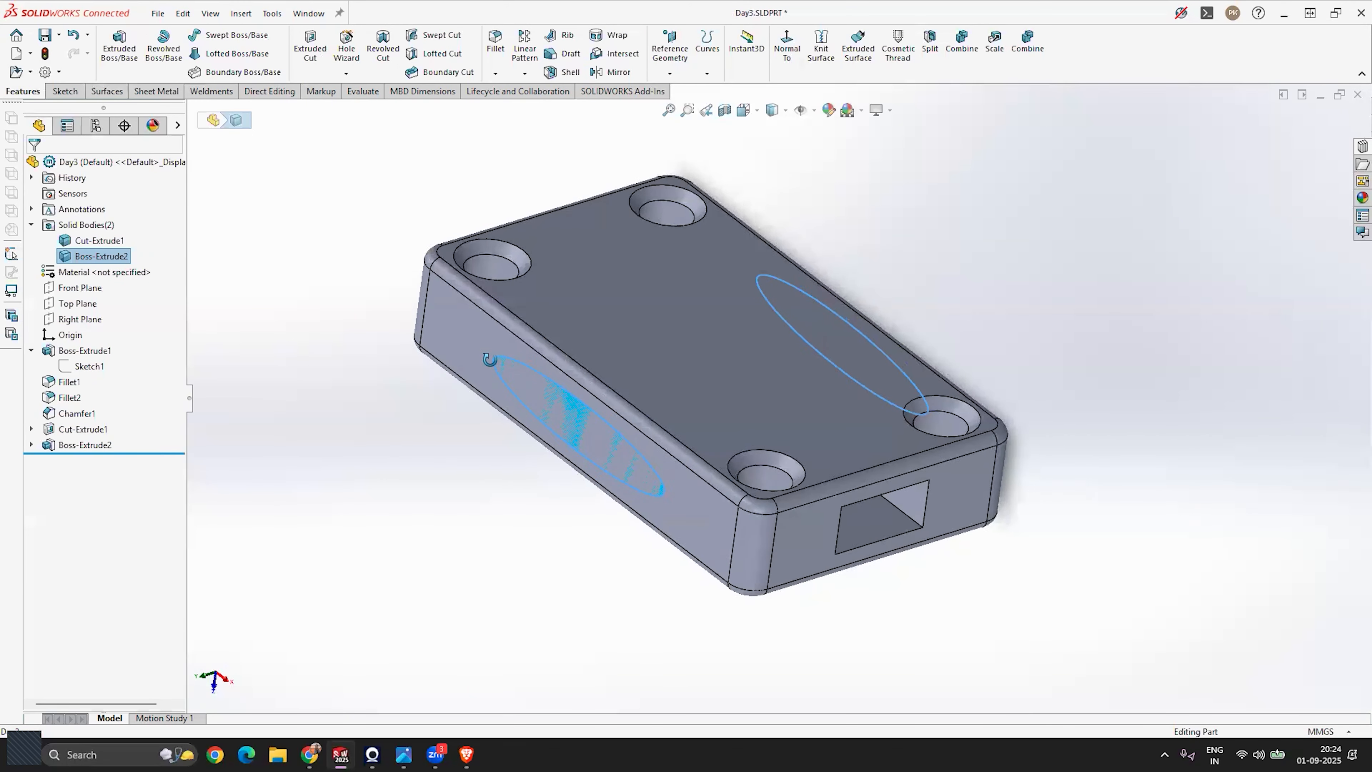
{"action": "left_click", "coordinate": [99, 240]}
{"action": "middle_click_drag", "start_coordinate": [534, 387], "coordinate": [578, 381]}
{"action": "left_click", "coordinate": [968, 512]}
{"action": "mouse_move", "coordinate": [967, 512]}
{"action": "middle_mouse_down"}
{"action": "mouse_move", "coordinate": [827, 527]}
{"action": "mouse_move", "coordinate": [931, 503]}
{"action": "mouse_move", "coordinate": [971, 517]}
{"action": "middle_mouse_up"}
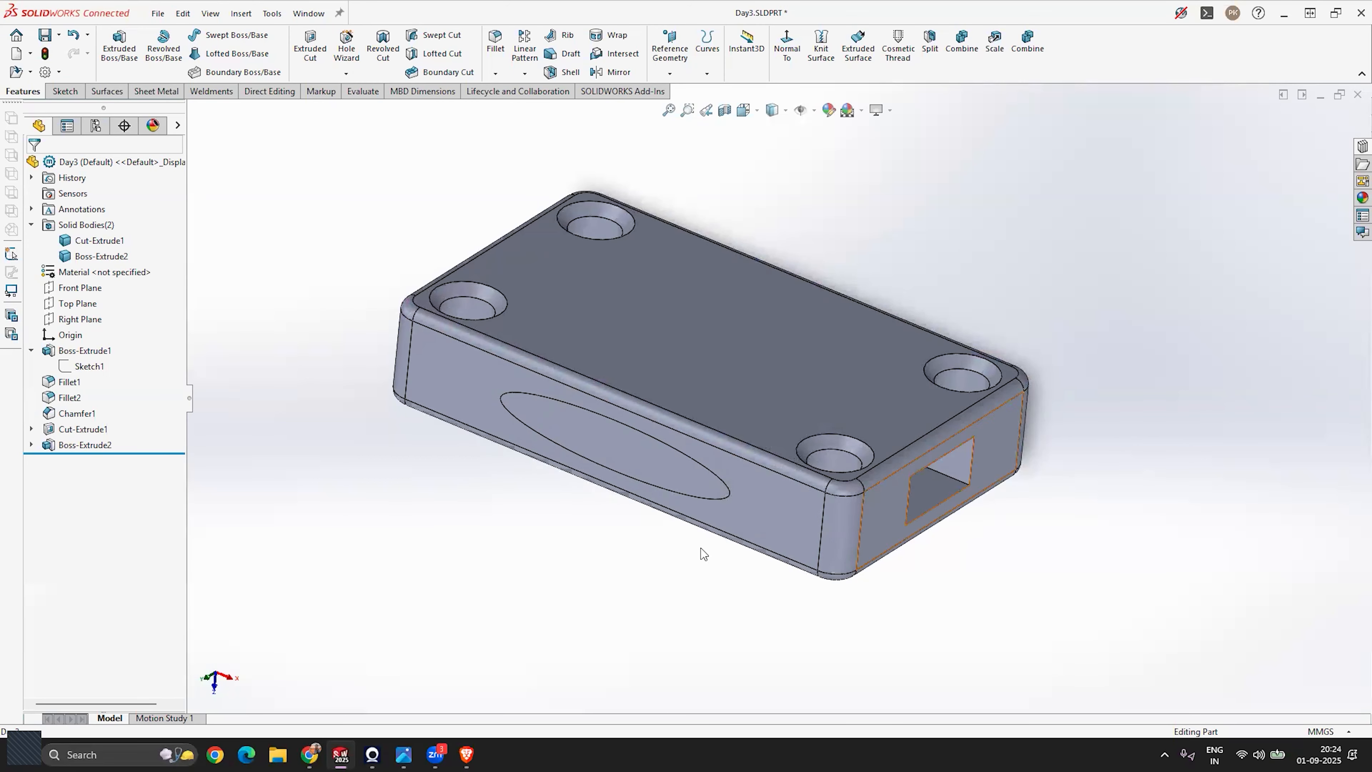
{"action": "scroll", "coordinate": [1008, 388], "scroll_direction": "down", "scroll_amount": 2}
{"action": "middle_click_drag", "start_coordinate": [864, 401], "coordinate": [794, 372]}
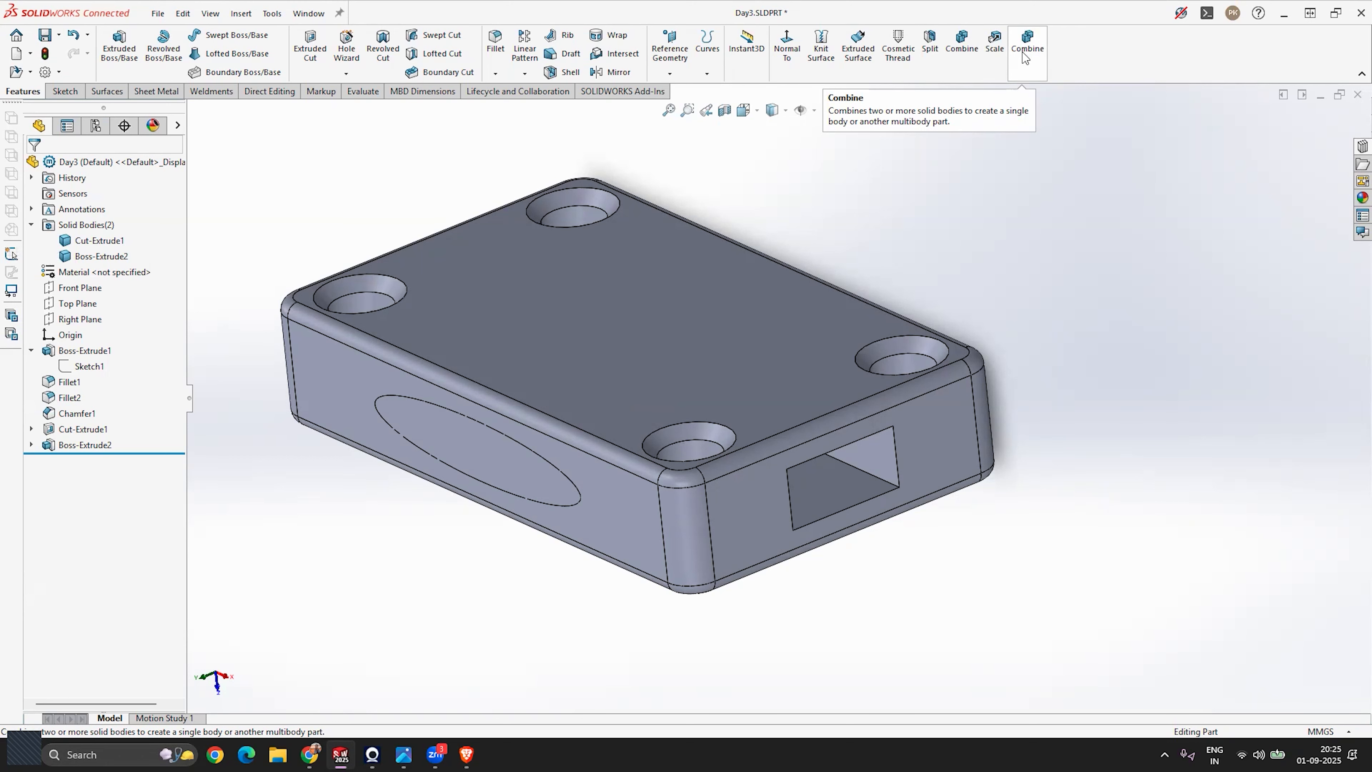
Combine the two solid bodies with Subtract, using the plate as main body and the elliptical extrusion as the body to subtract.
{"action": "left_click", "coordinate": [1028, 71]}
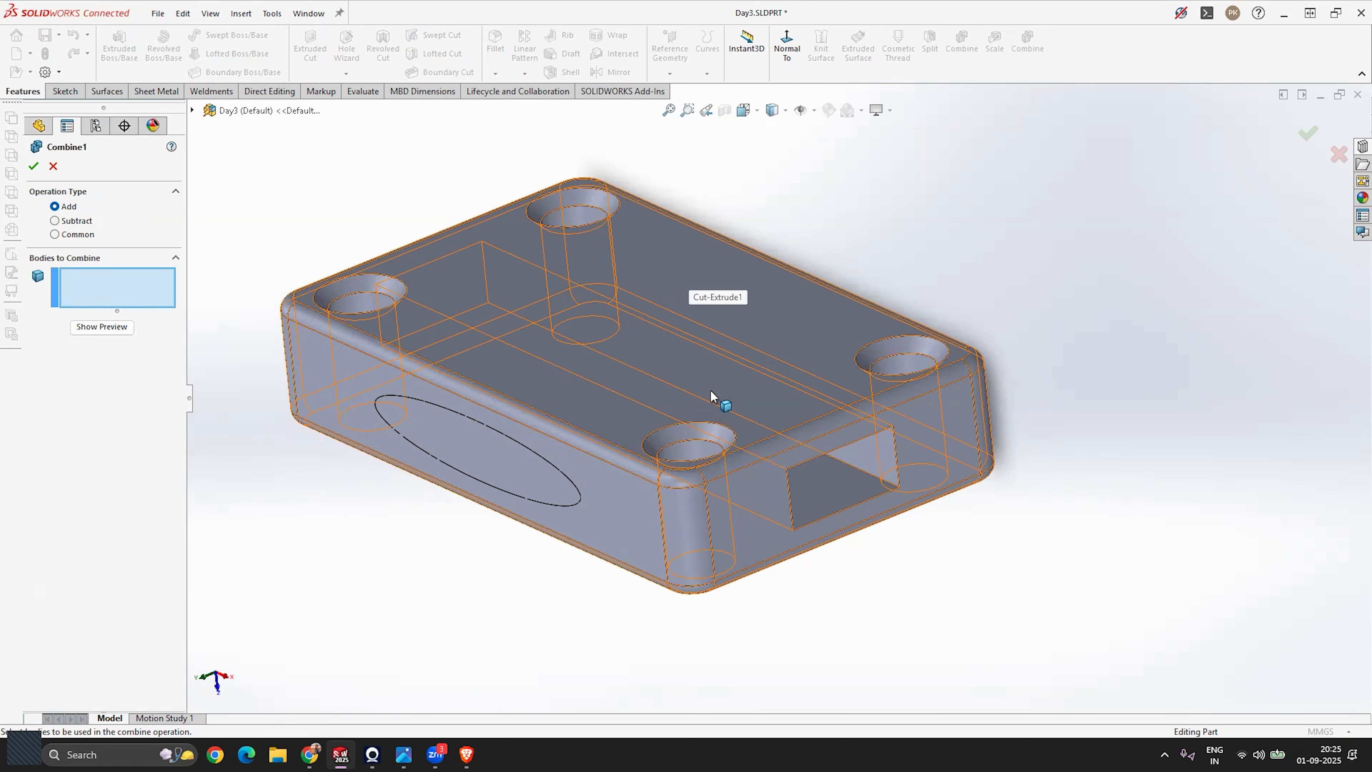
{"action": "left_click", "coordinate": [54, 220]}
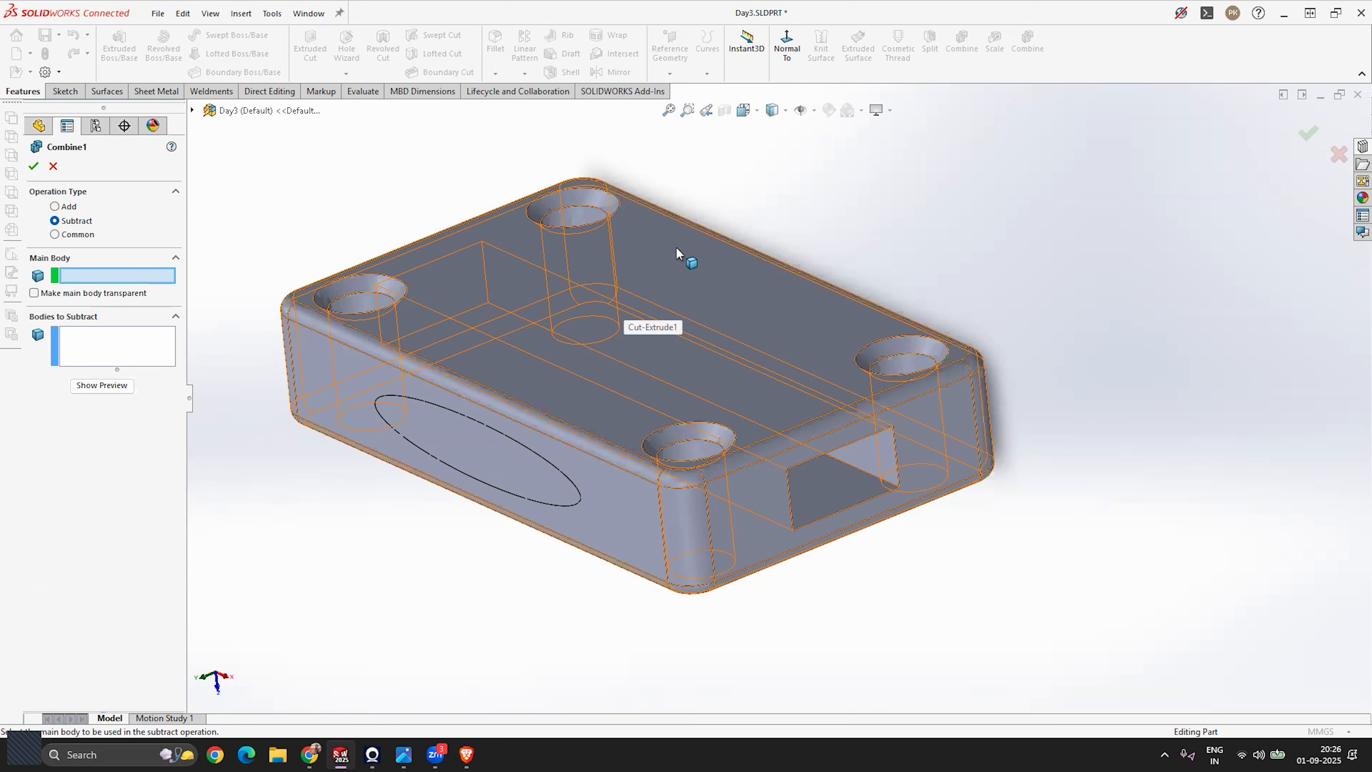
{"action": "left_click", "coordinate": [810, 325]}
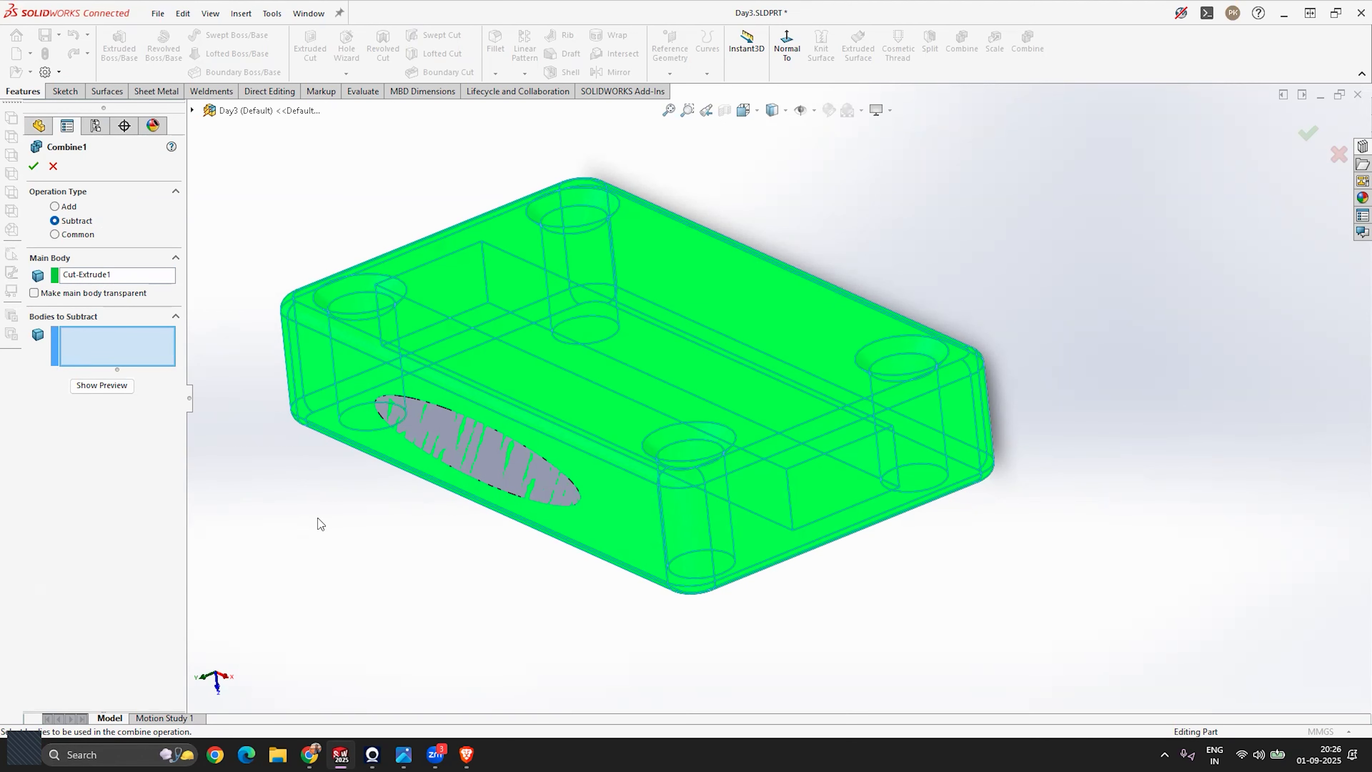
{"action": "left_click", "coordinate": [439, 428]}
{"action": "left_click", "coordinate": [443, 430]}
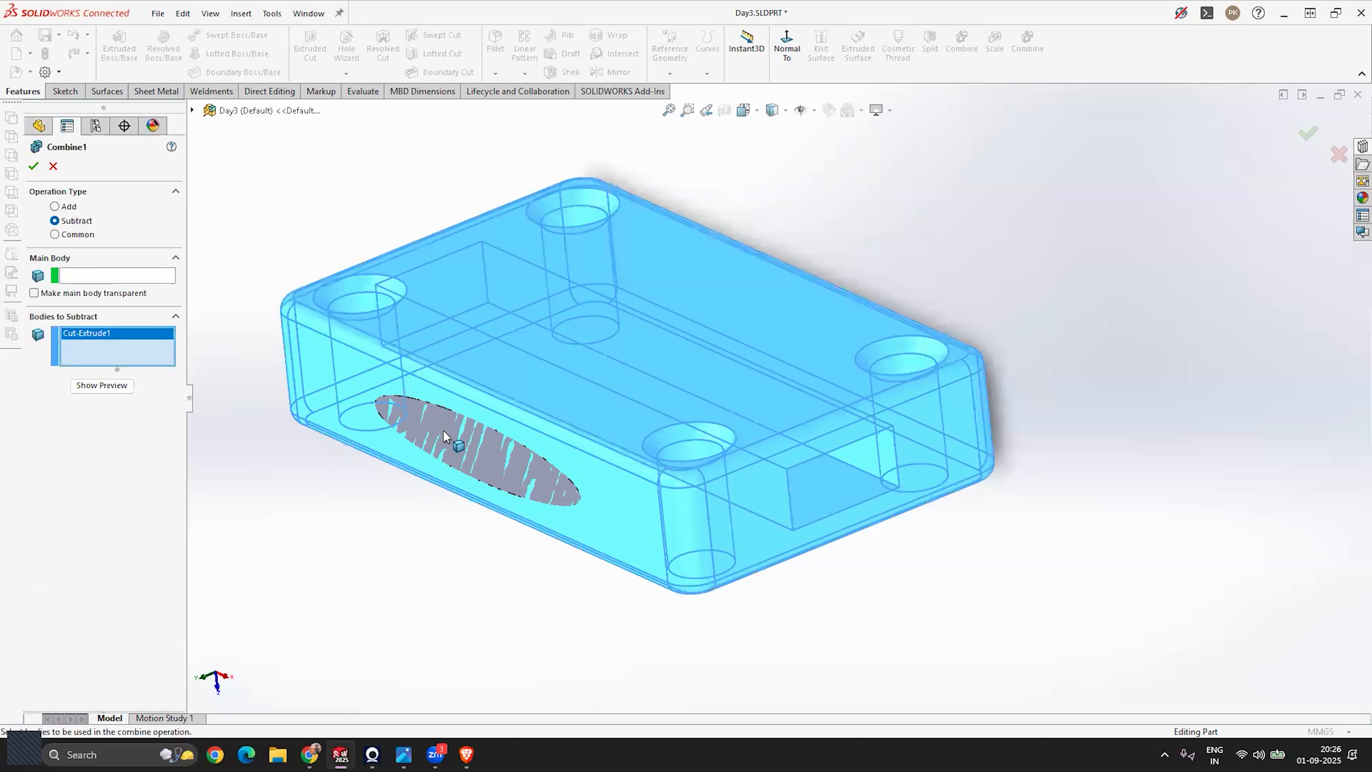
{"action": "left_click", "coordinate": [86, 263]}
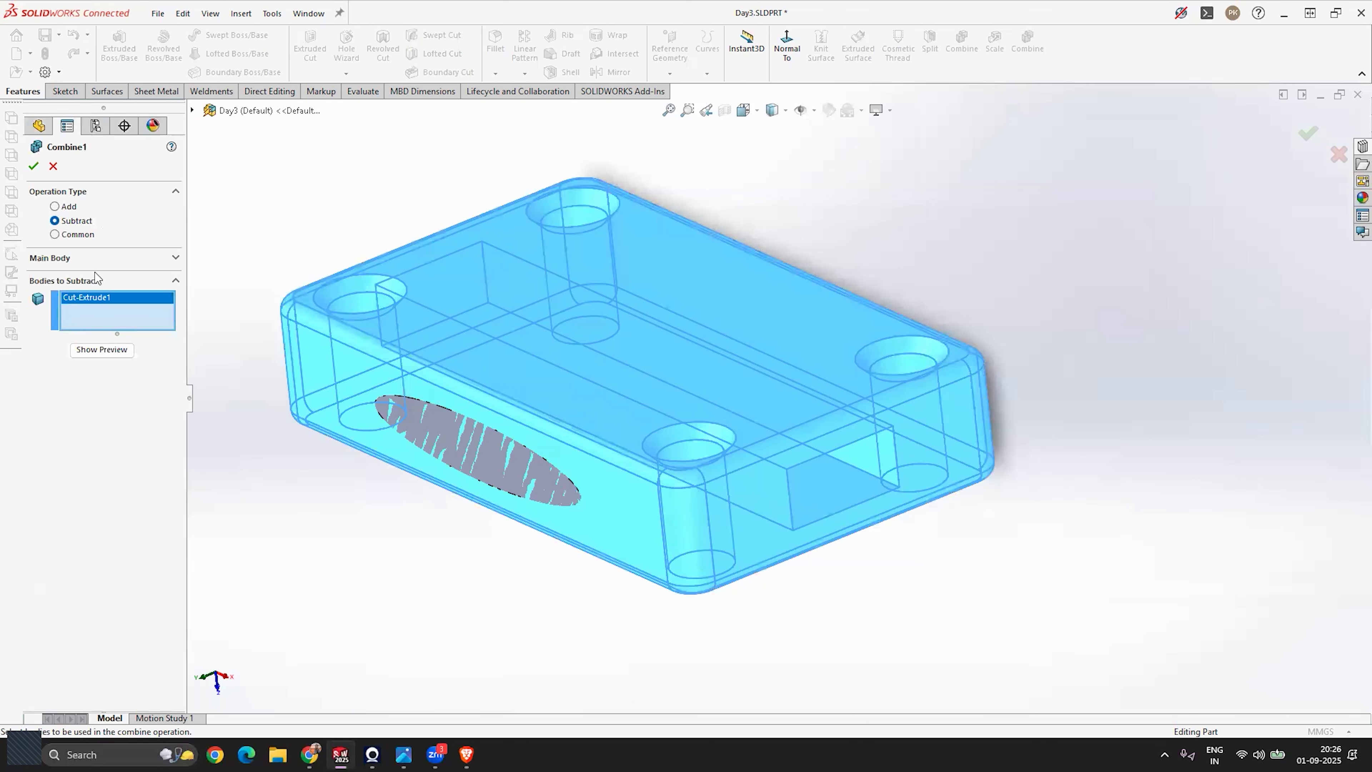
{"action": "left_click", "coordinate": [62, 260]}
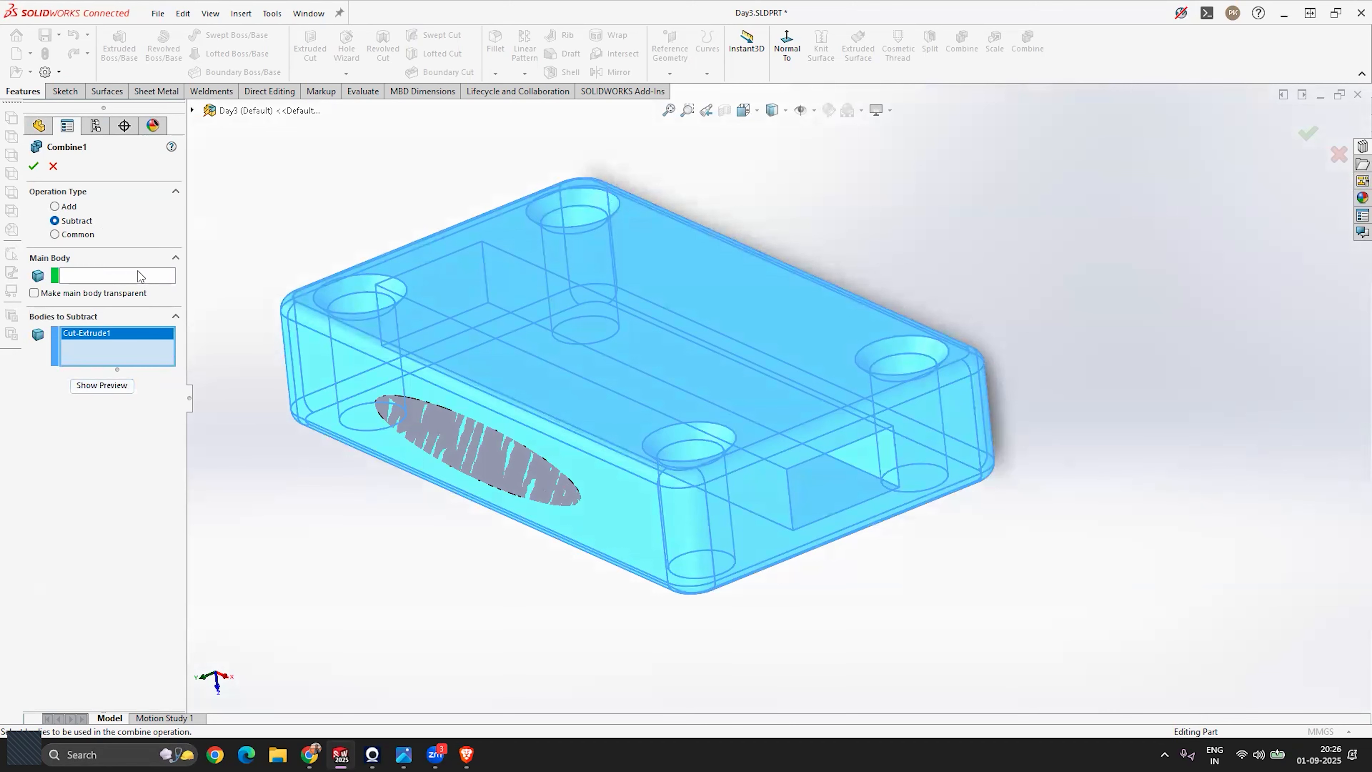
{"action": "left_click", "coordinate": [193, 110]}
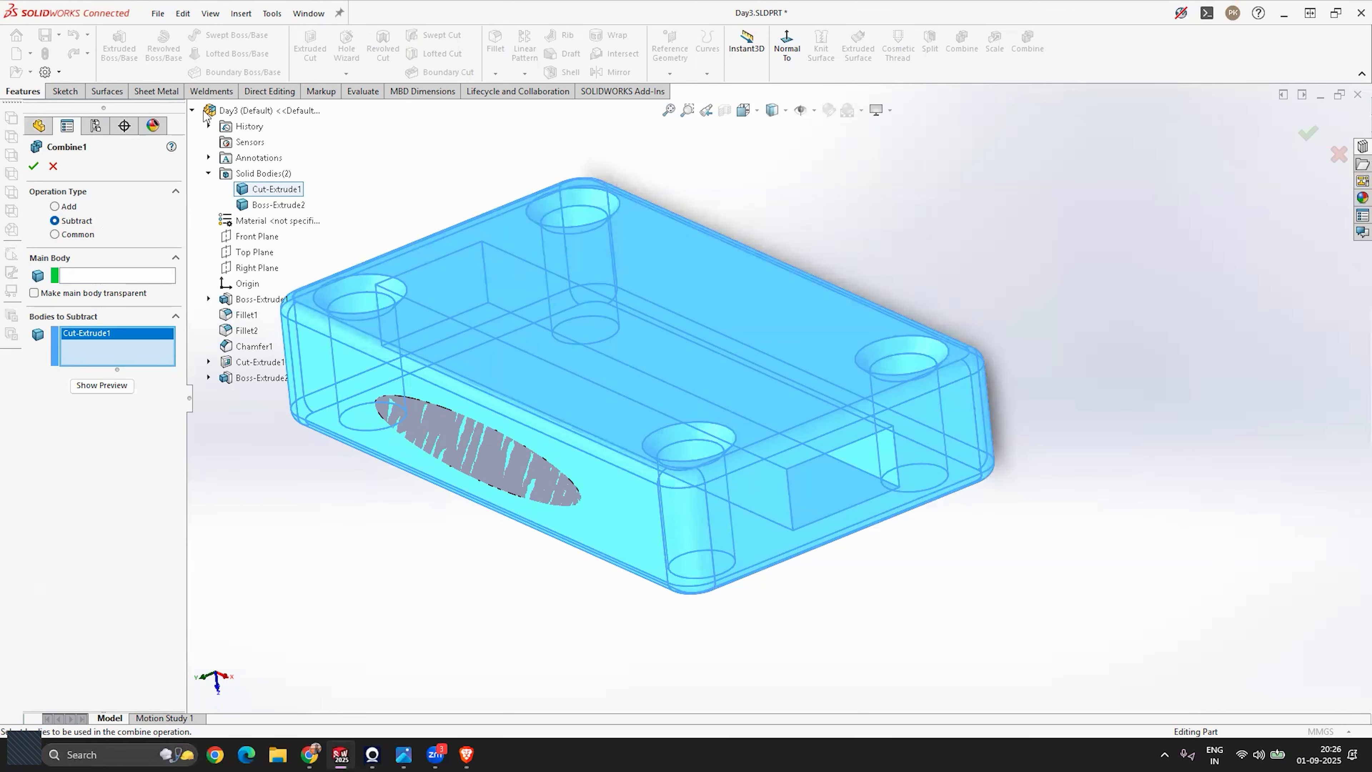
{"action": "left_click", "coordinate": [89, 277]}
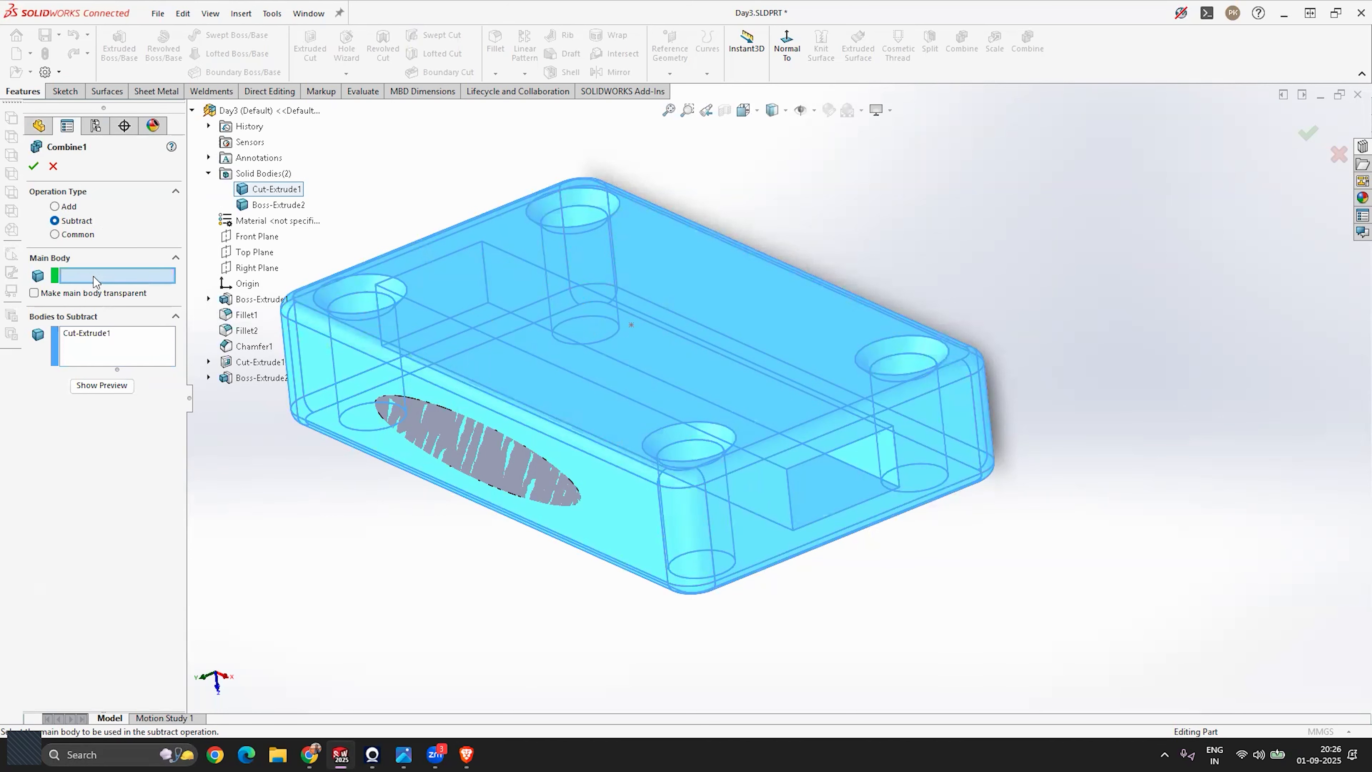
{"action": "left_click", "coordinate": [273, 190]}
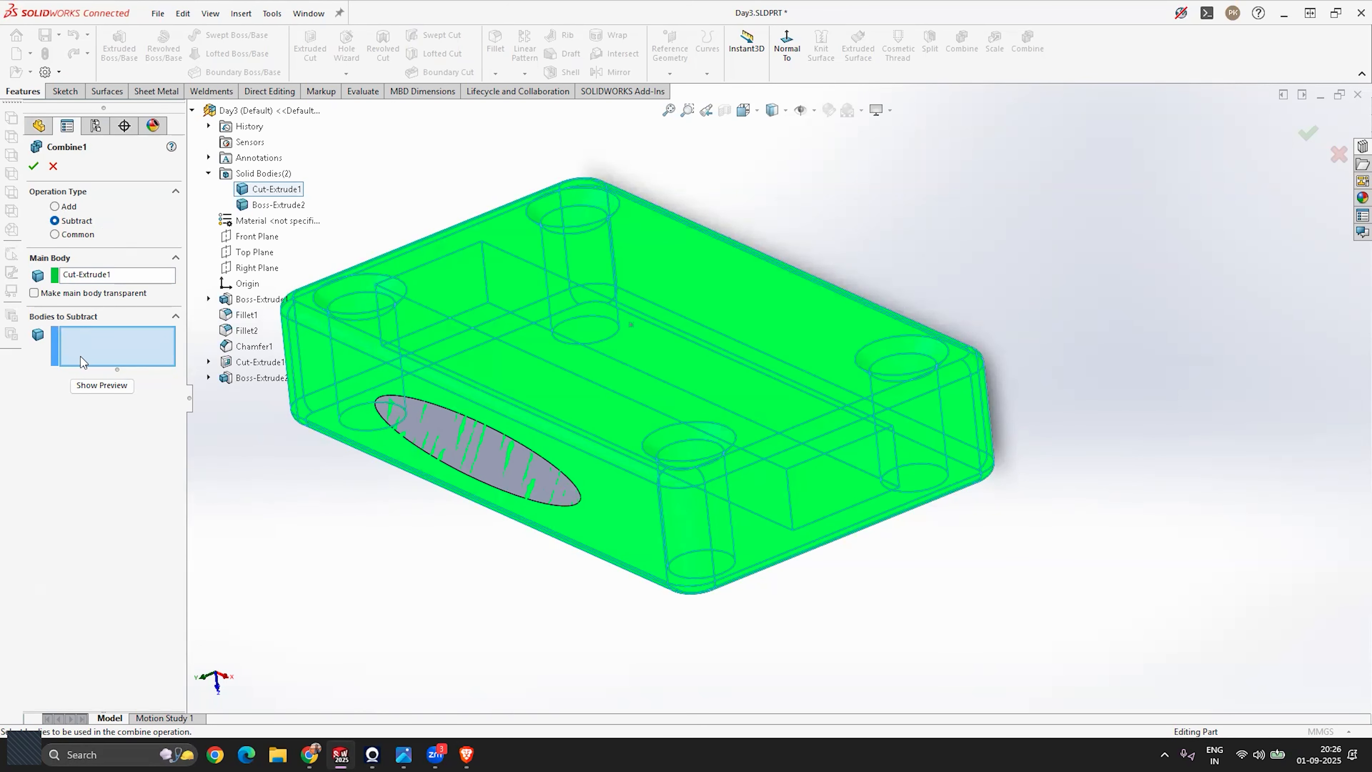
{"action": "left_click", "coordinate": [278, 205]}
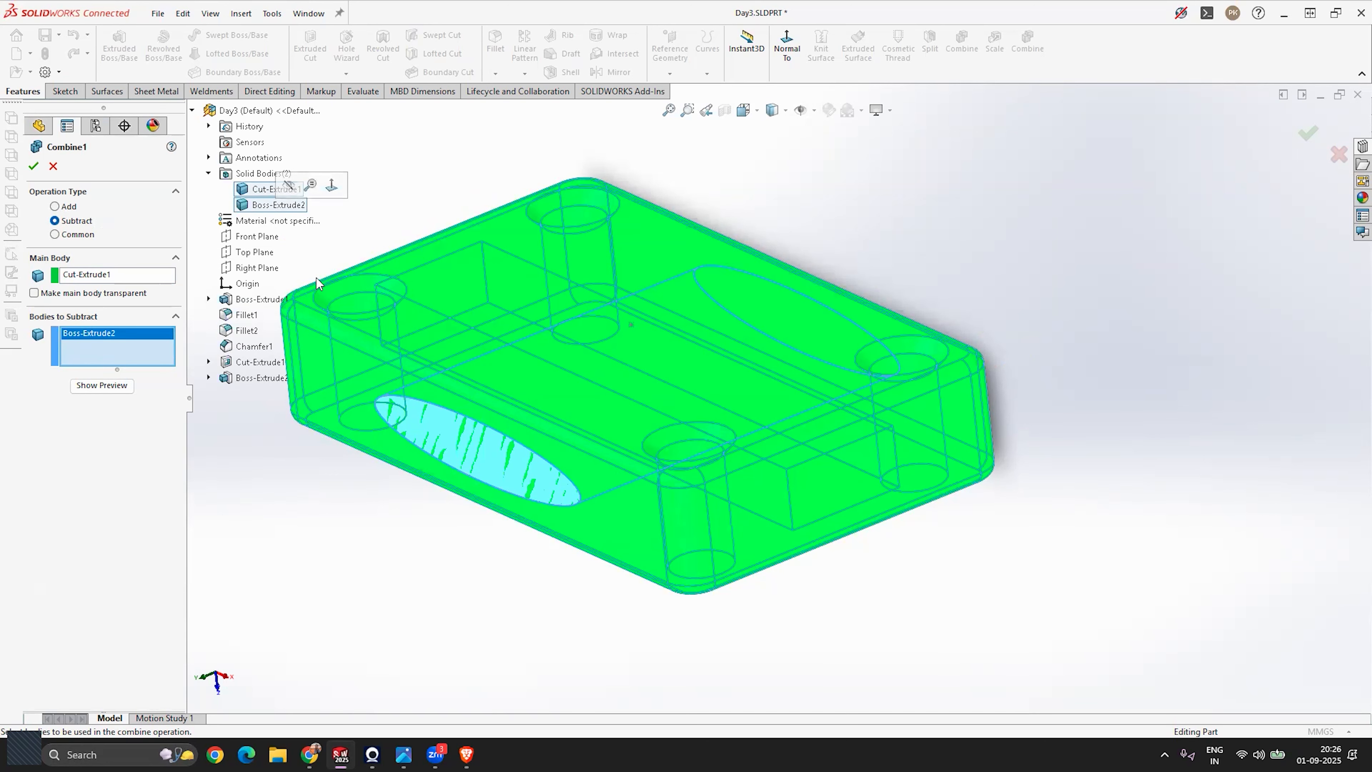
{"action": "left_click", "coordinate": [32, 165]}
{"action": "middle_click_drag", "start_coordinate": [609, 491], "coordinate": [680, 419]}
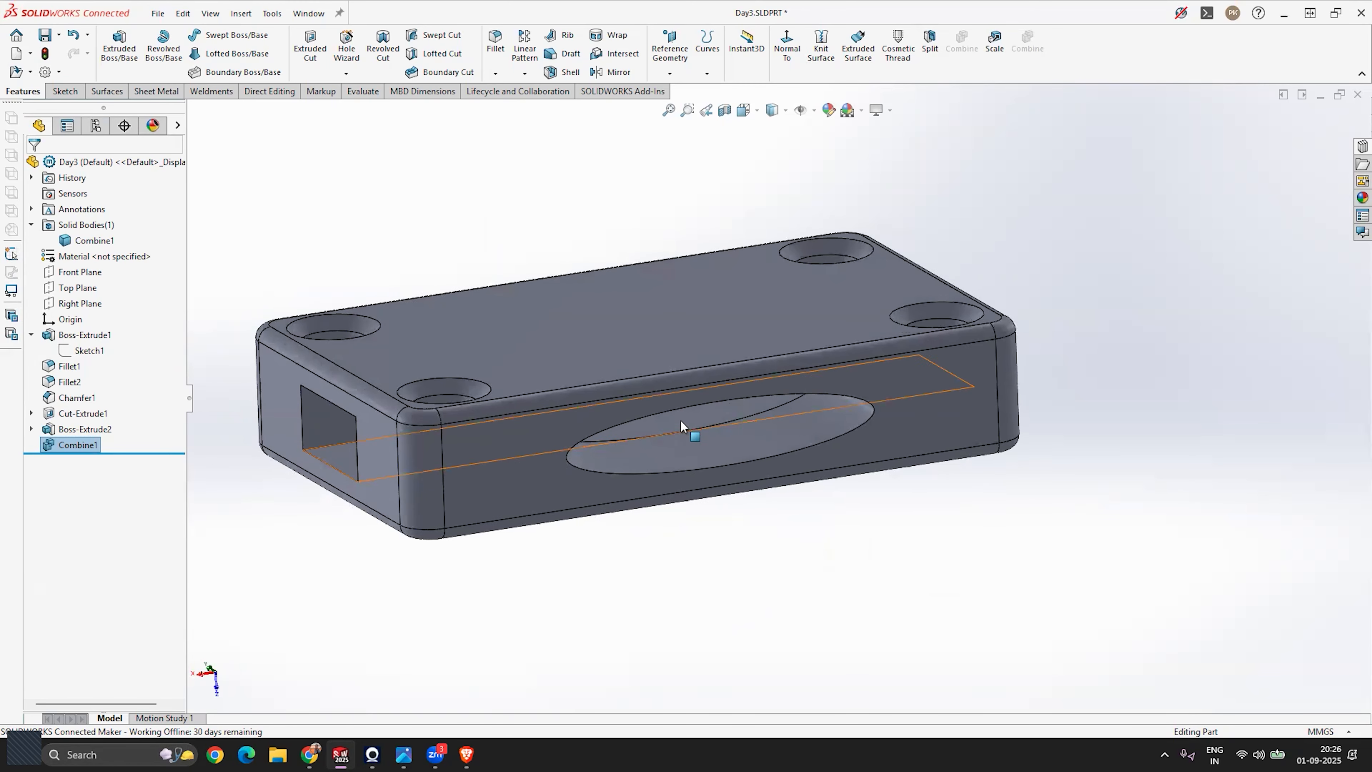
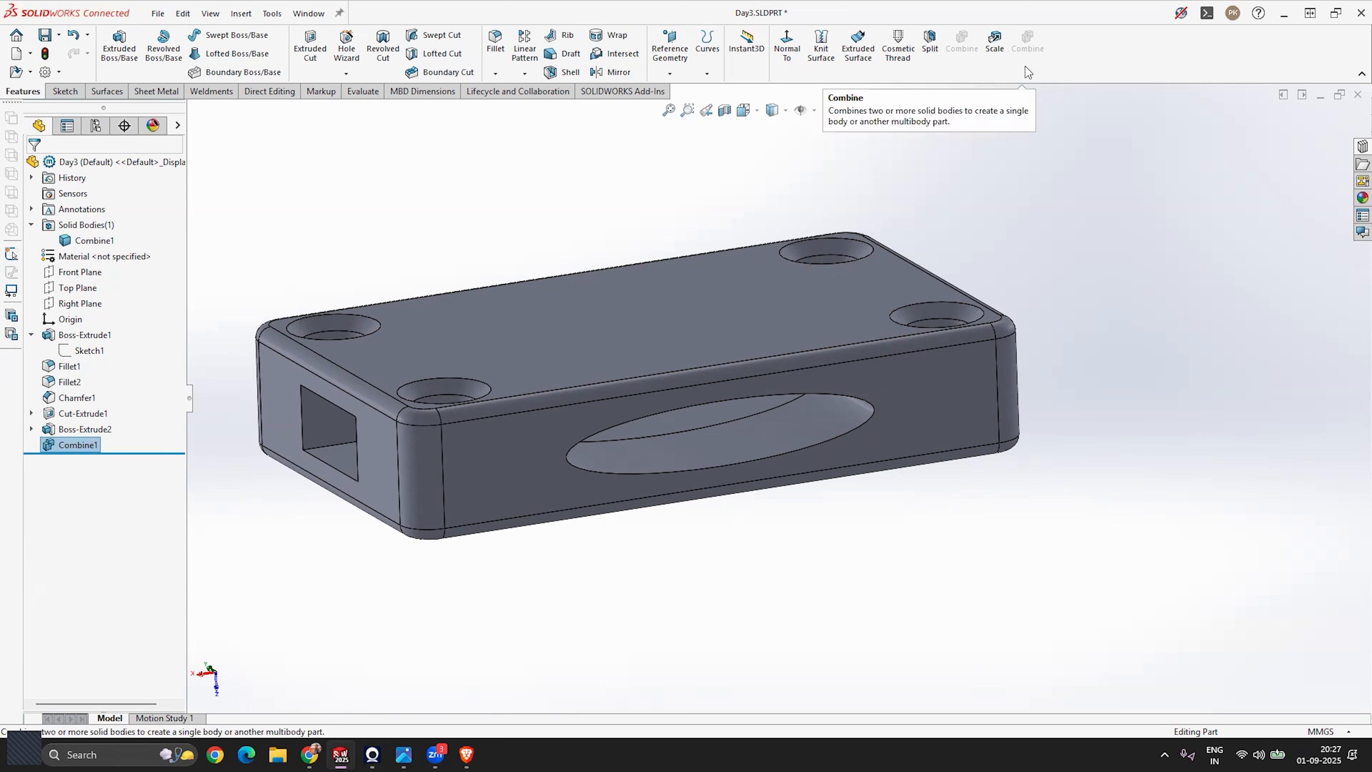
Reopen the Combine feature, set its operation type to Common and include both the elliptical body and the plate body.
{"action": "left_click", "coordinate": [217, 521]}
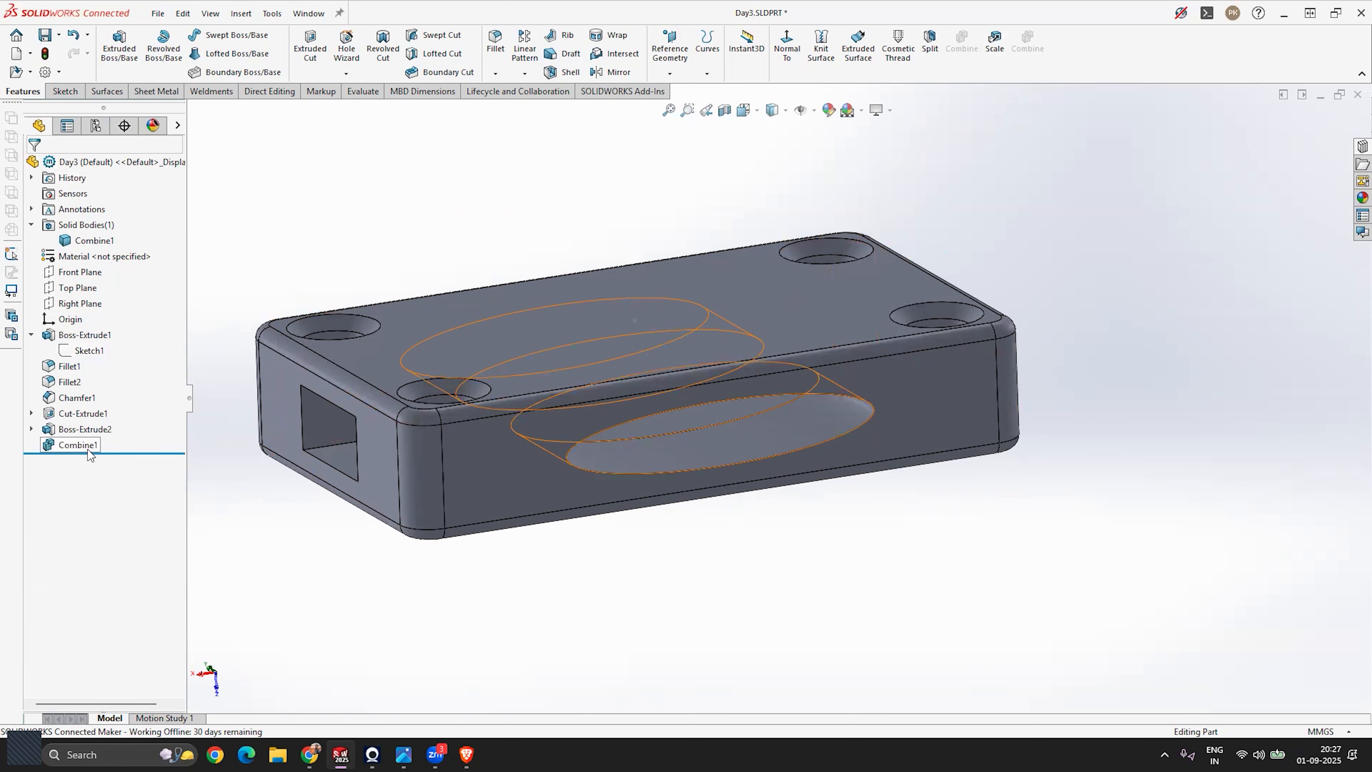
{"action": "right_click", "coordinate": [75, 453]}
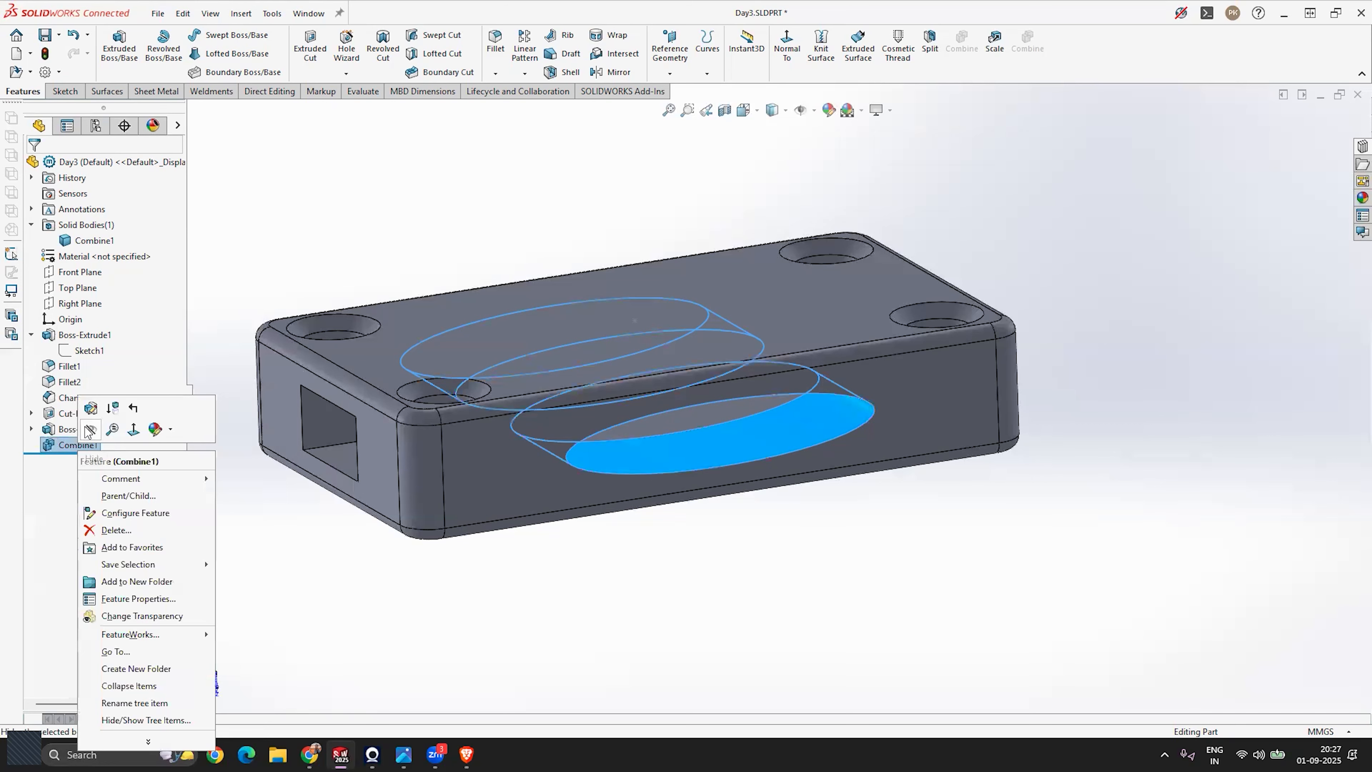
{"action": "left_click", "coordinate": [91, 409]}
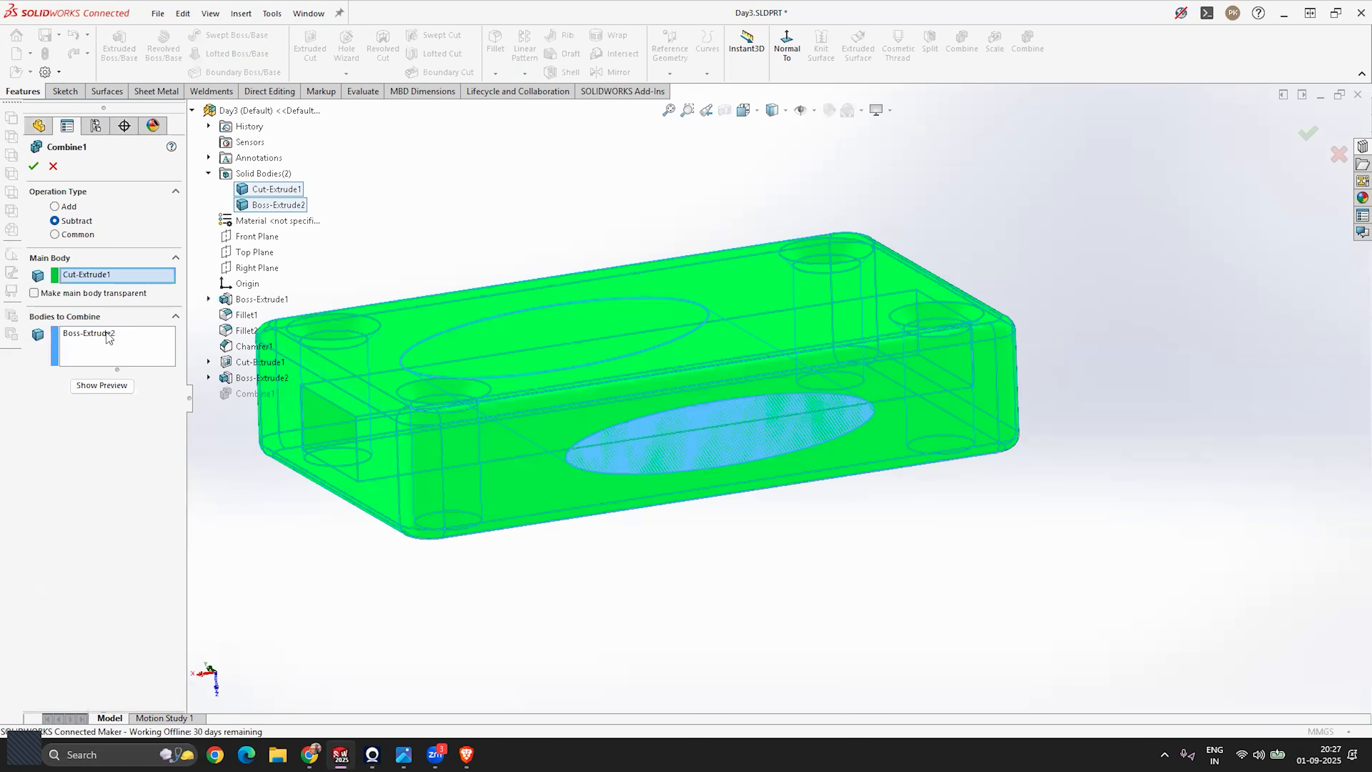
{"action": "left_click", "coordinate": [54, 234]}
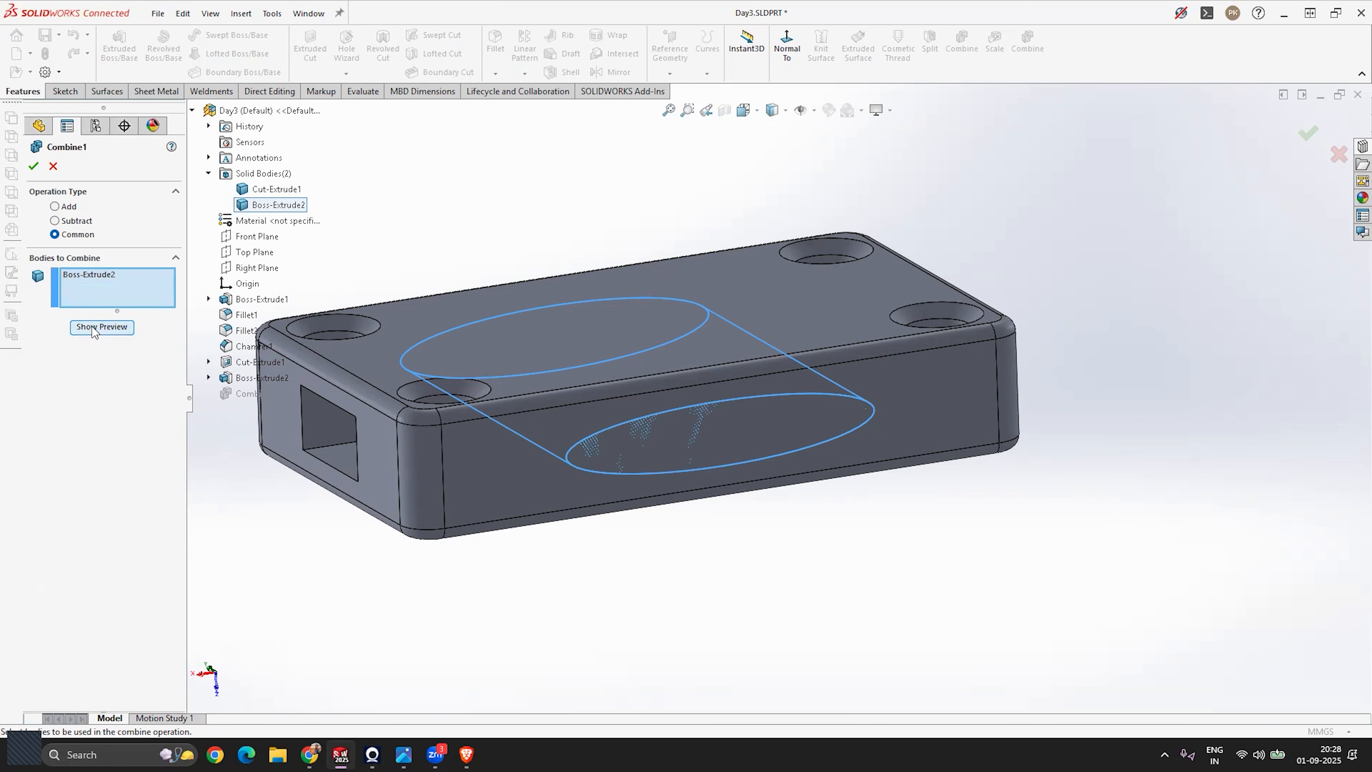
{"action": "scroll", "coordinate": [669, 356], "scroll_direction": "up", "scroll_amount": 3}
{"action": "scroll", "coordinate": [680, 388], "scroll_direction": "down", "scroll_amount": 4}
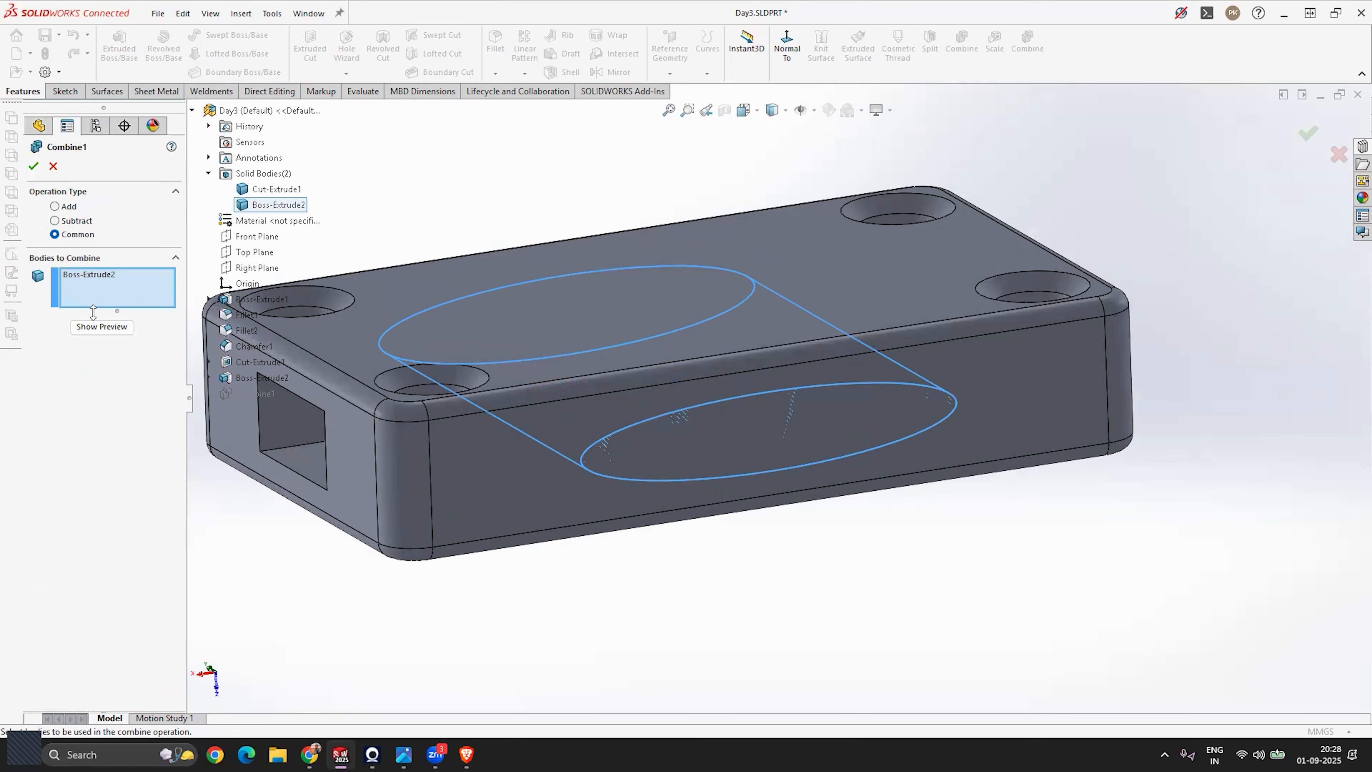
{"action": "left_click", "coordinate": [695, 271]}
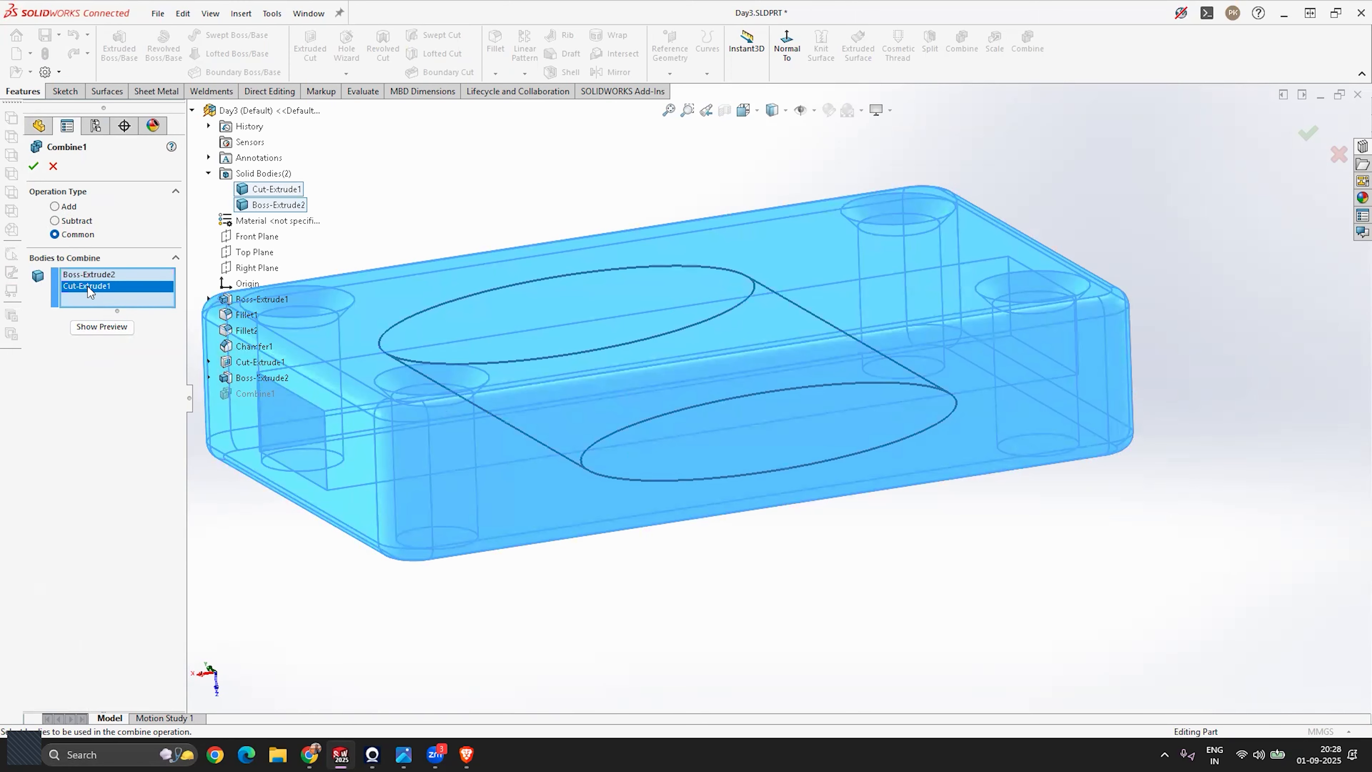
Preview the Common operation and examine the volume shared by the plate and the elliptical body.
{"action": "left_click", "coordinate": [102, 326]}
{"action": "middle_click_drag", "start_coordinate": [428, 440], "coordinate": [432, 473]}
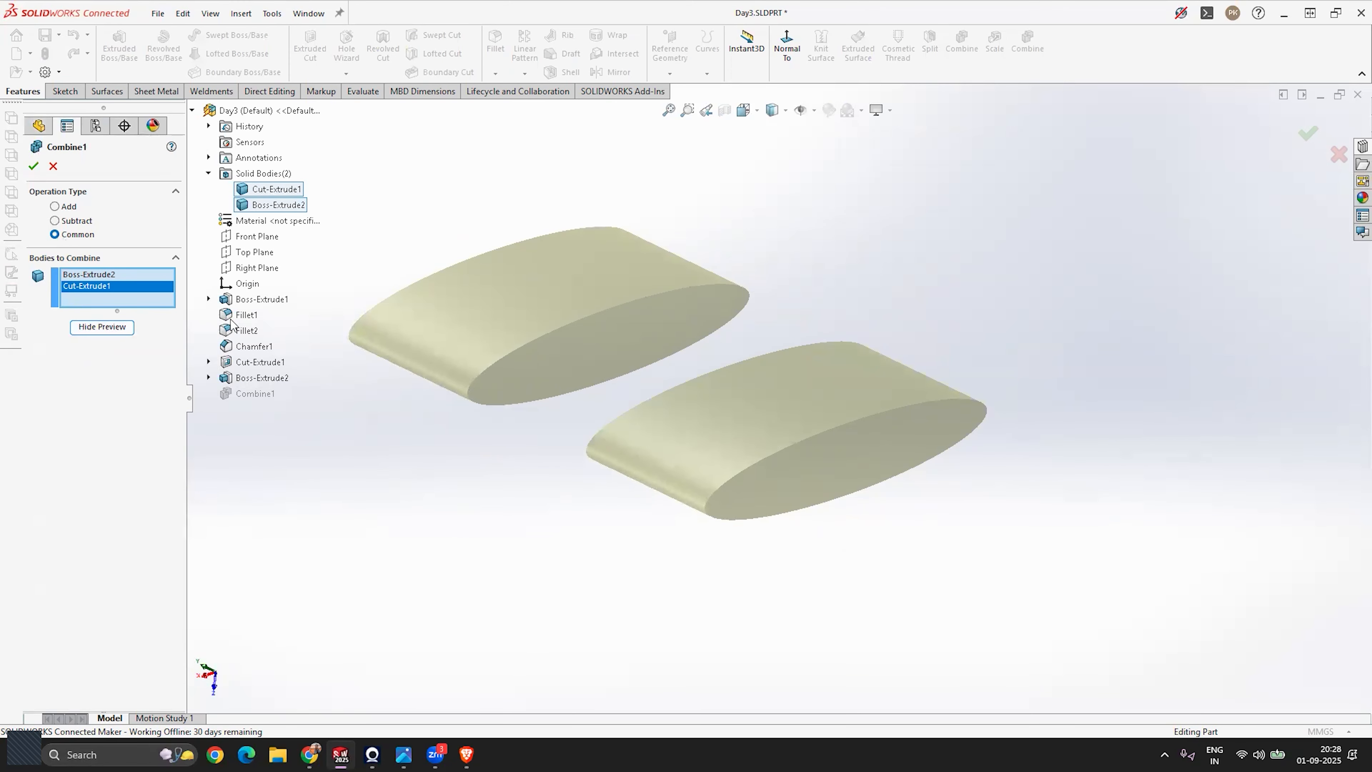
{"action": "scroll", "coordinate": [805, 378], "scroll_direction": "up", "scroll_amount": 2}
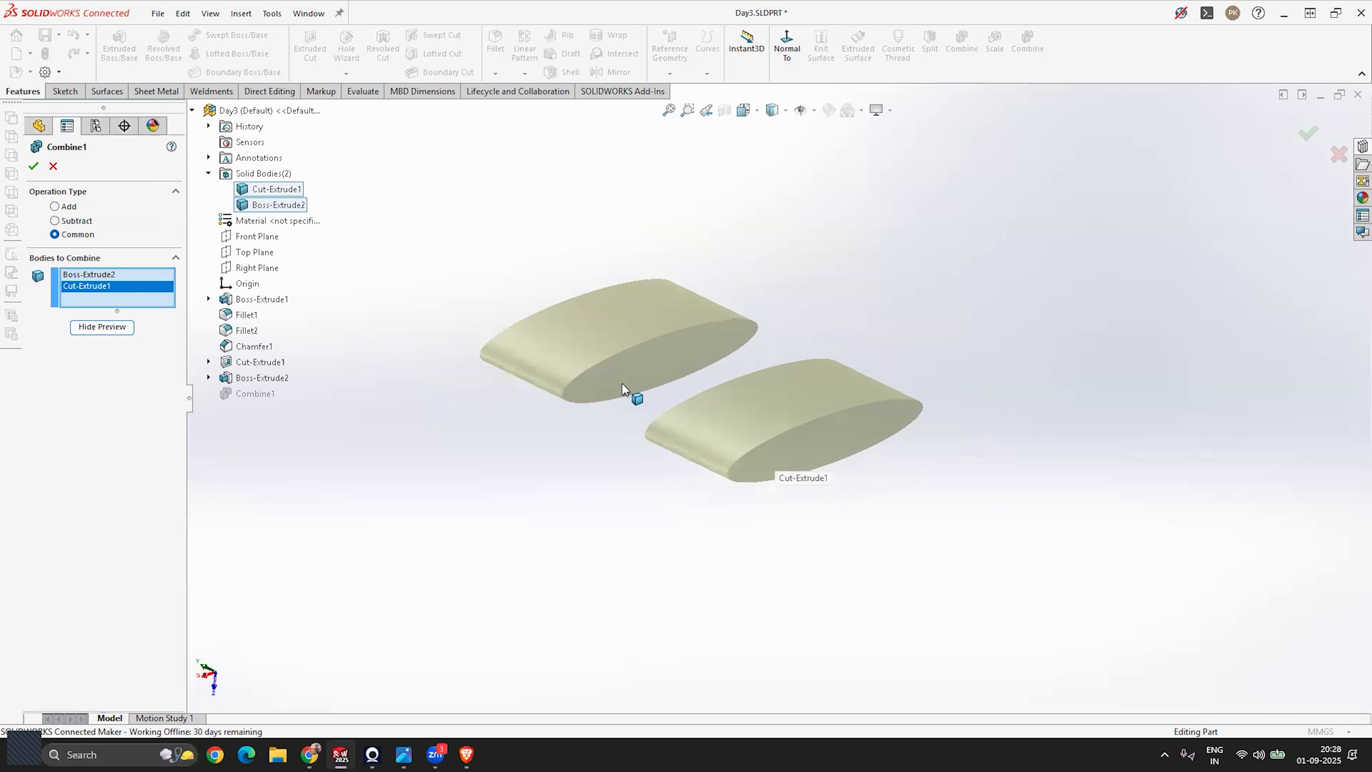
{"action": "scroll", "coordinate": [602, 390], "scroll_direction": "down", "scroll_amount": 2}
{"action": "middle_click_drag", "start_coordinate": [516, 465], "coordinate": [796, 475]}
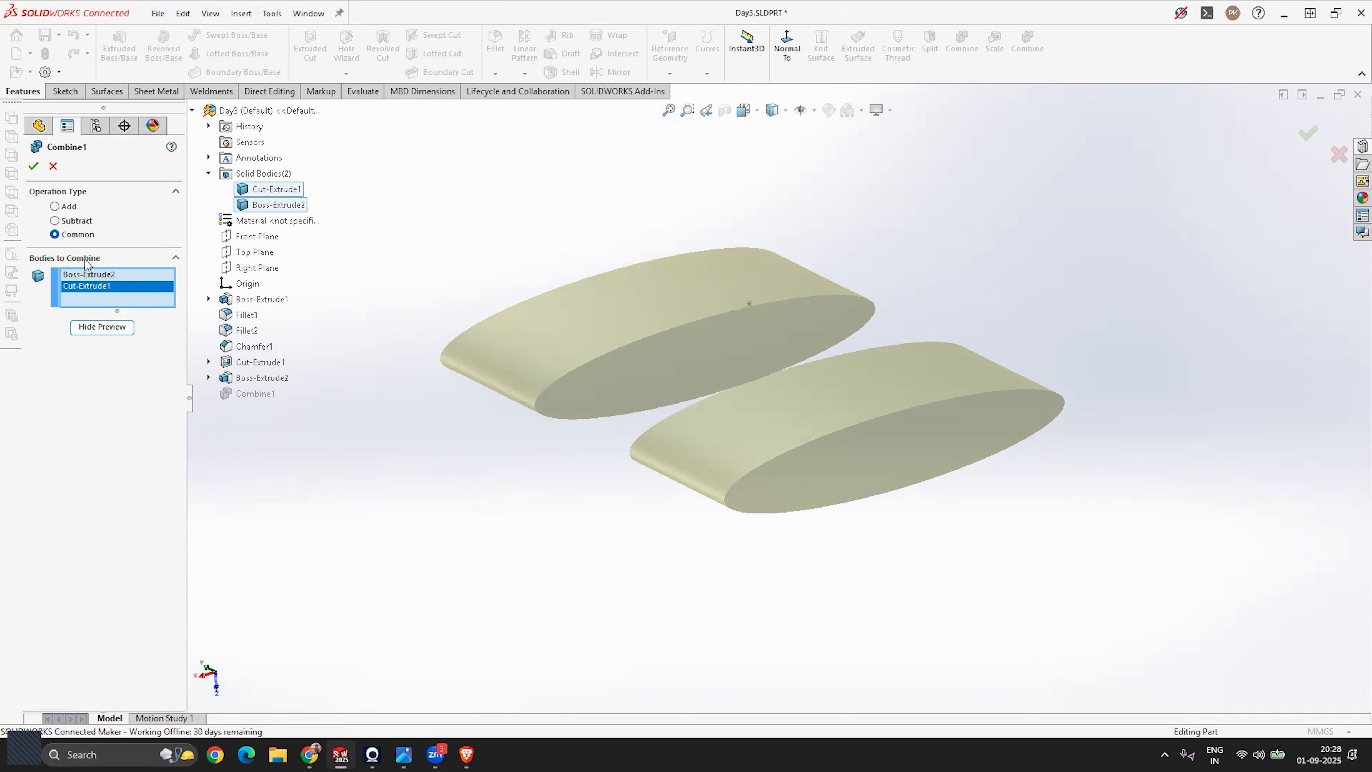
Try the Subtract and Add operation types on the same bodies, and leave the Combine edit.
{"action": "left_click", "coordinate": [56, 221]}
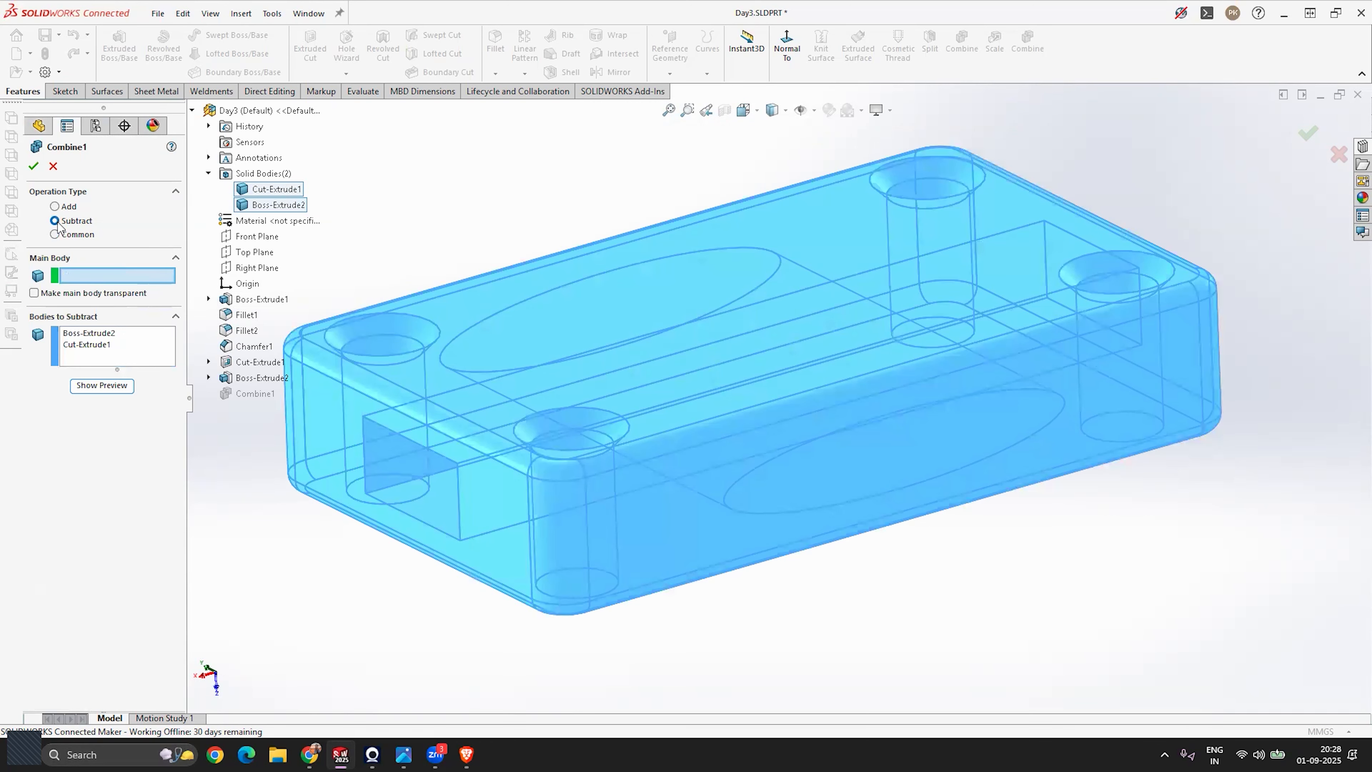
{"action": "left_click", "coordinate": [55, 207]}
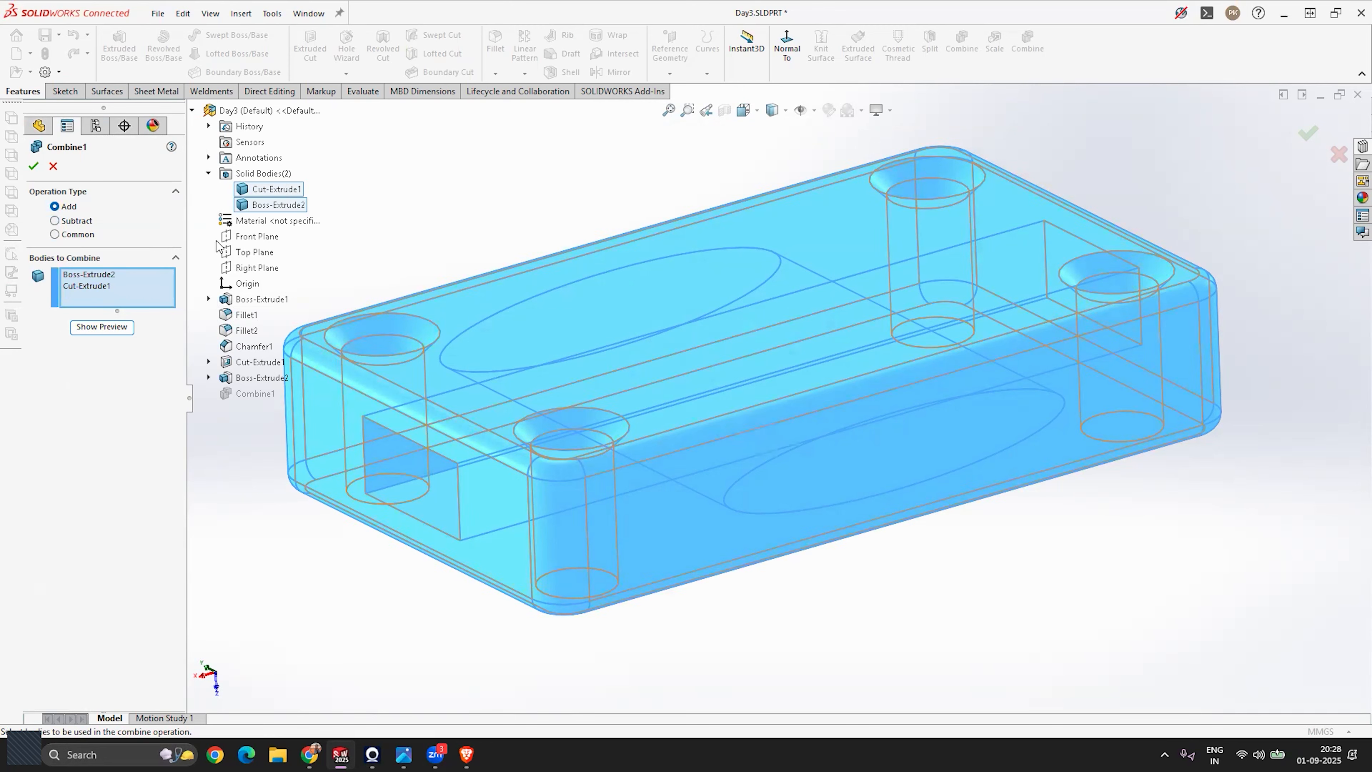
{"action": "left_click", "coordinate": [34, 166]}
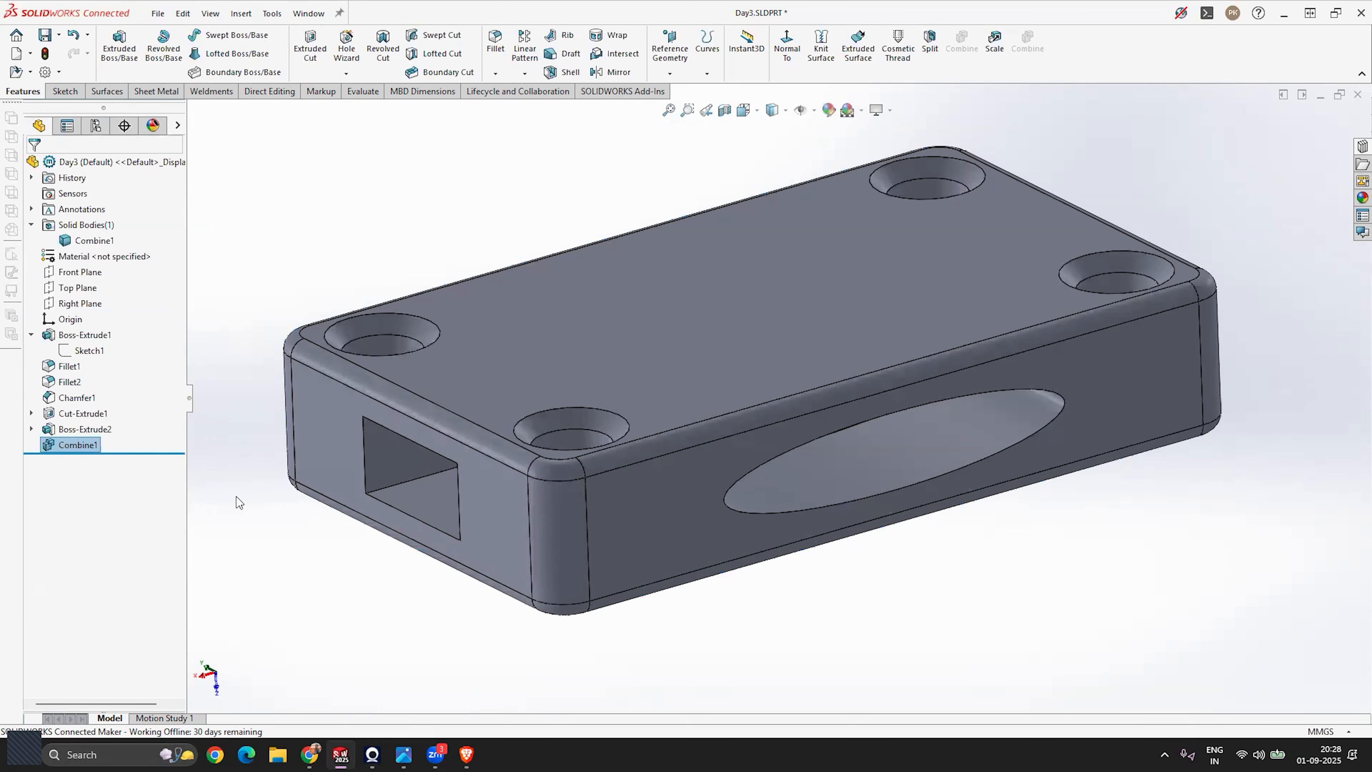
Examine the elliptical and rectangular openings from several sides and section the part along the Top Plane.
{"action": "middle_click_drag", "start_coordinate": [643, 319], "coordinate": [571, 324]}
{"action": "scroll", "coordinate": [756, 399], "scroll_direction": "down", "scroll_amount": 3}
{"action": "middle_click_drag", "start_coordinate": [652, 292], "coordinate": [729, 308]}
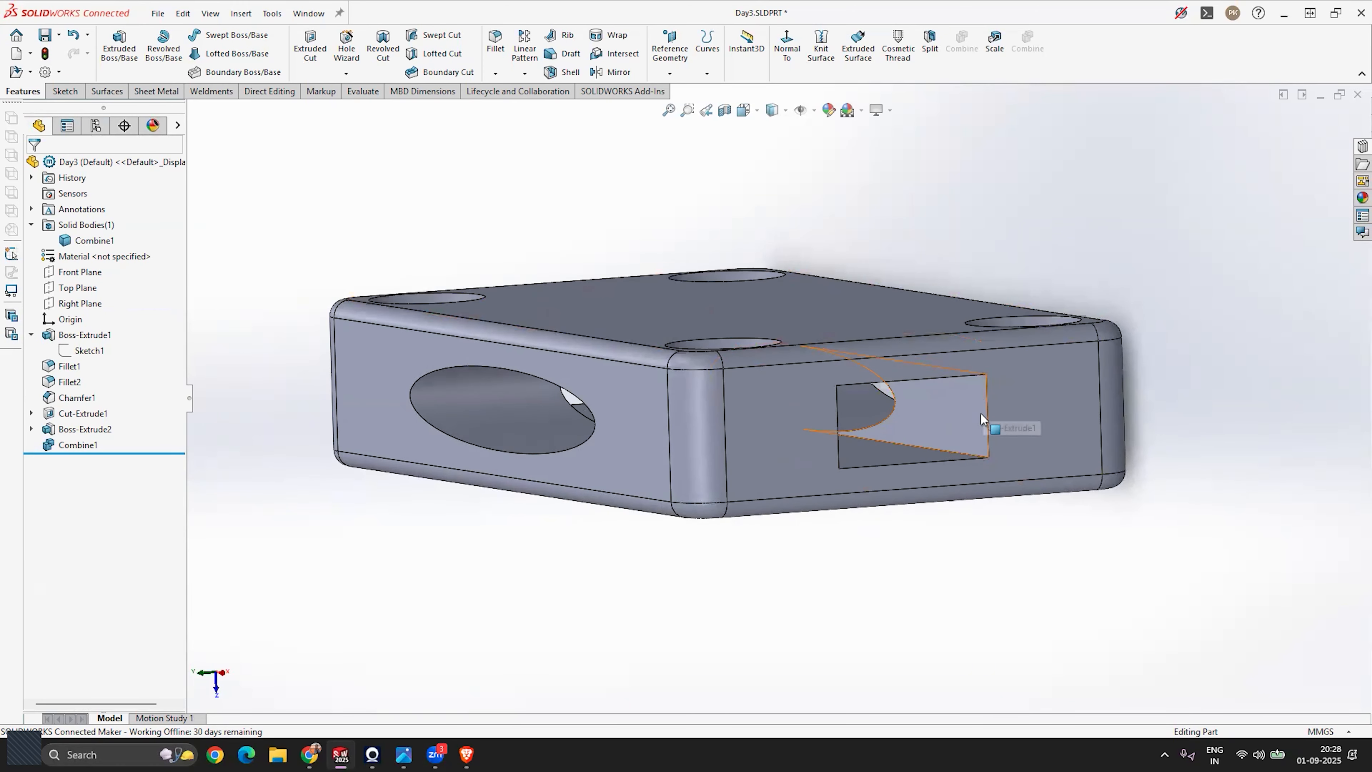
{"action": "middle_click_drag", "start_coordinate": [930, 434], "coordinate": [682, 448]}
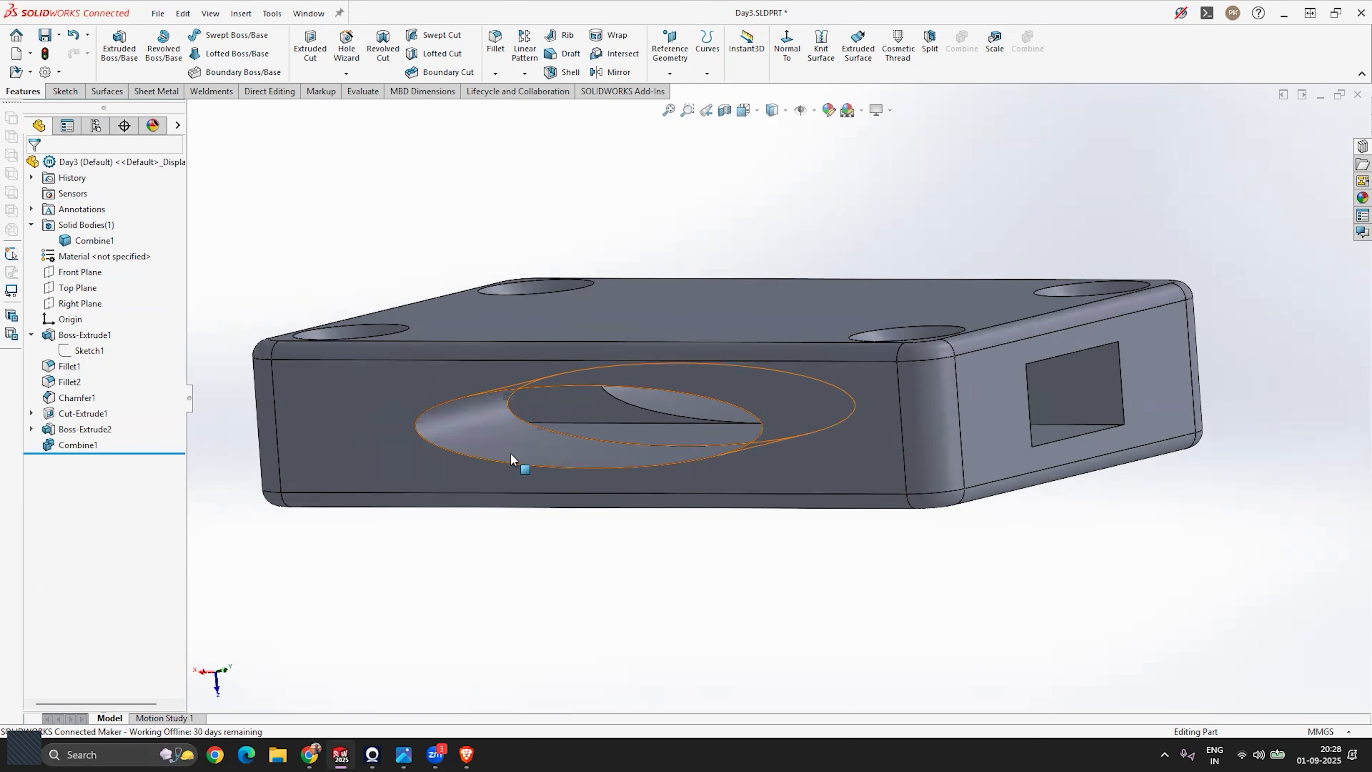
{"action": "middle_click_drag", "start_coordinate": [958, 224], "coordinate": [886, 355]}
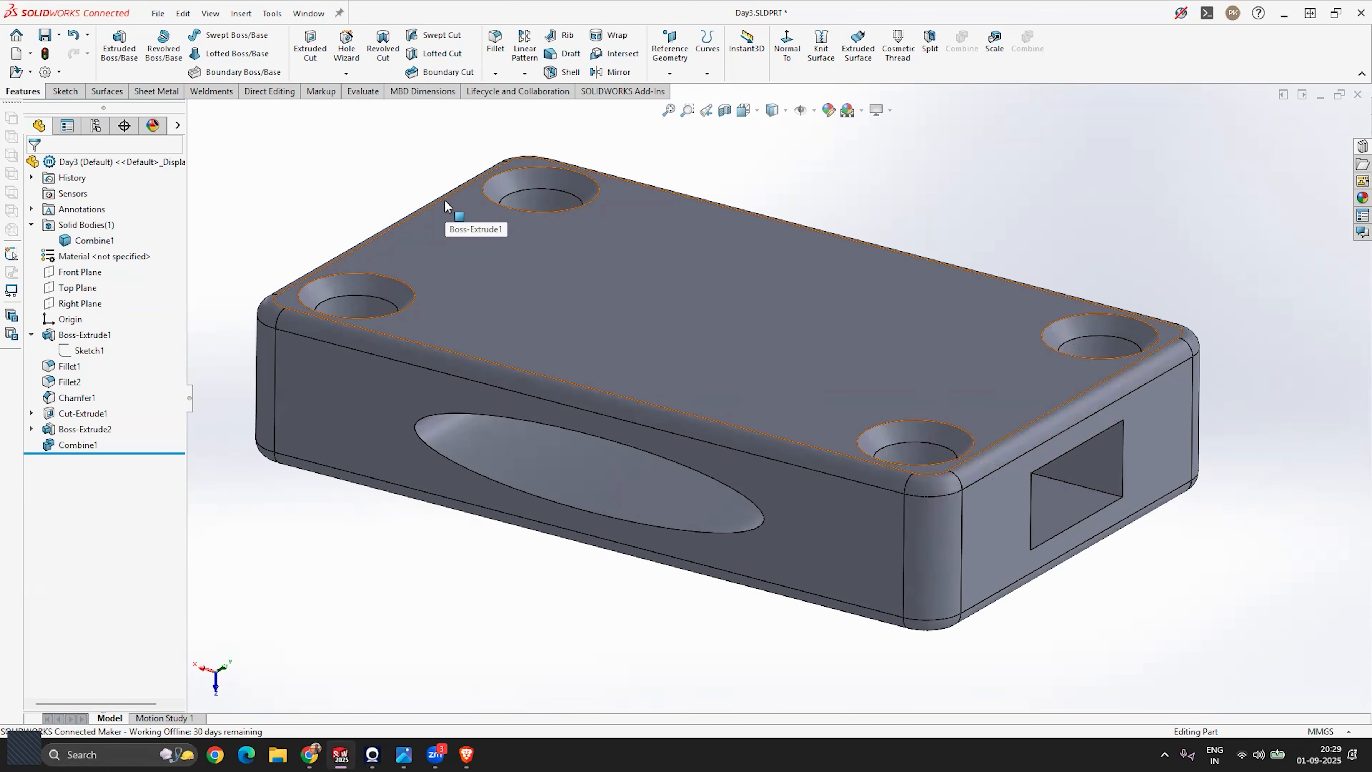
{"action": "left_click", "coordinate": [725, 113]}
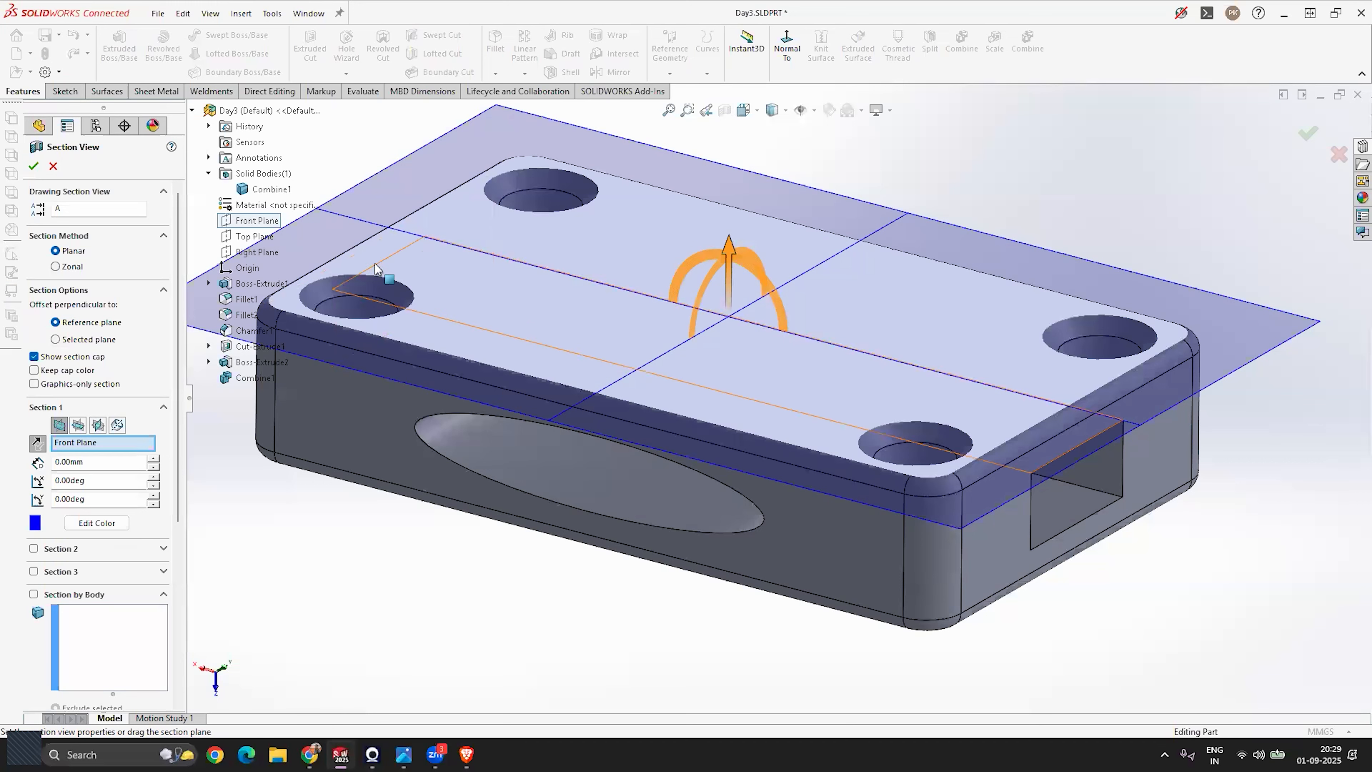
{"action": "left_click", "coordinate": [78, 425]}
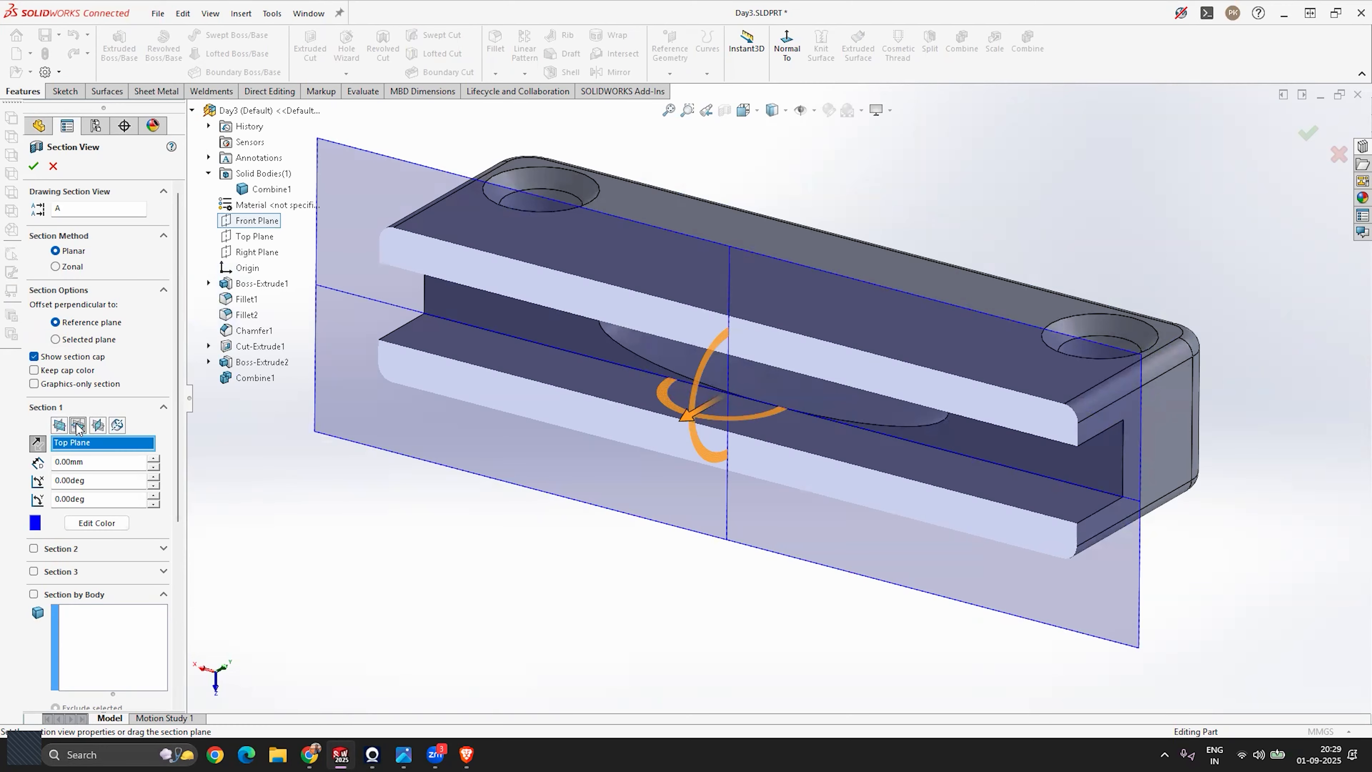
{"action": "middle_click_drag", "start_coordinate": [567, 536], "coordinate": [195, 455]}
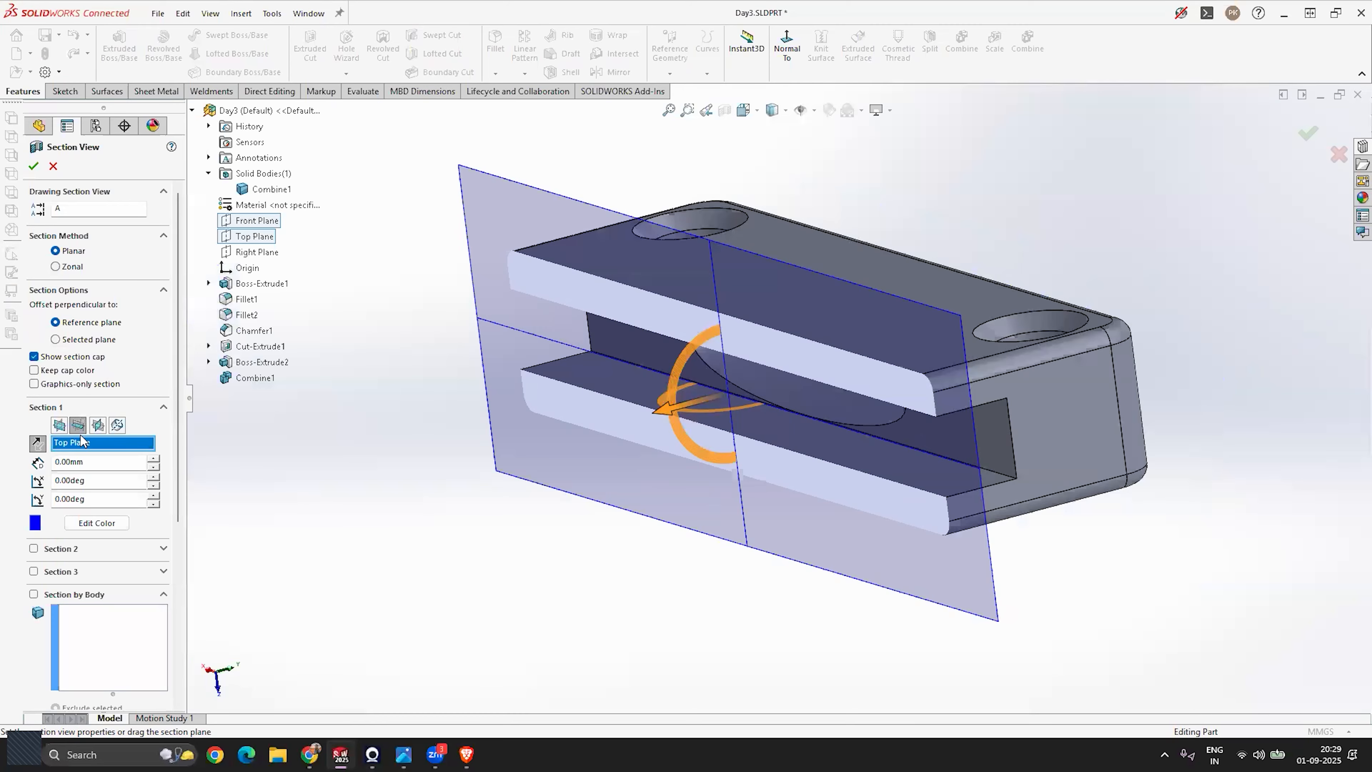
Switch the section view to the Right Plane and examine the sectioned interior where the openings cross.
{"action": "left_click", "coordinate": [97, 425]}
{"action": "middle_click_drag", "start_coordinate": [742, 470], "coordinate": [427, 488]}
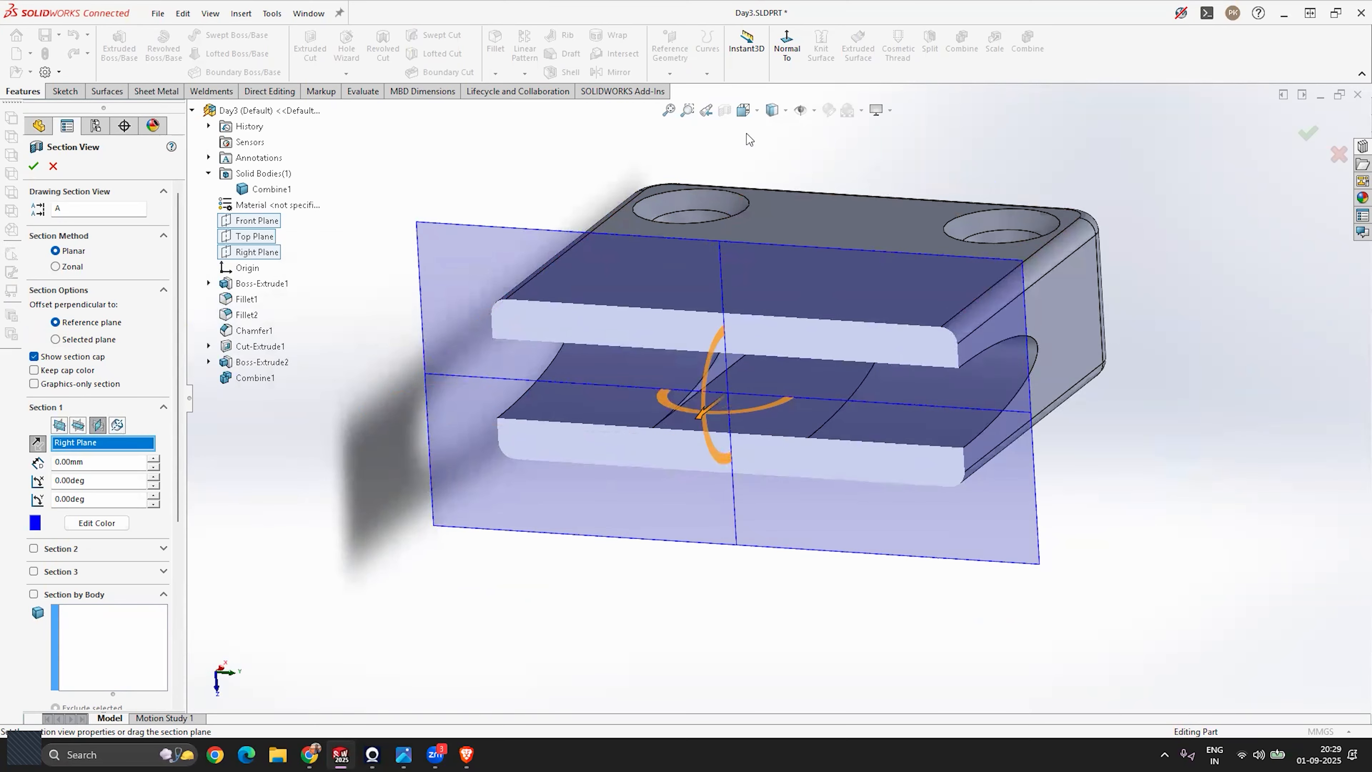
{"action": "middle_click_drag", "start_coordinate": [771, 531], "coordinate": [836, 567]}
{"action": "scroll", "coordinate": [446, 368], "scroll_direction": "down", "scroll_amount": 5}
{"action": "scroll", "coordinate": [446, 368], "scroll_direction": "down", "scroll_amount": 2}
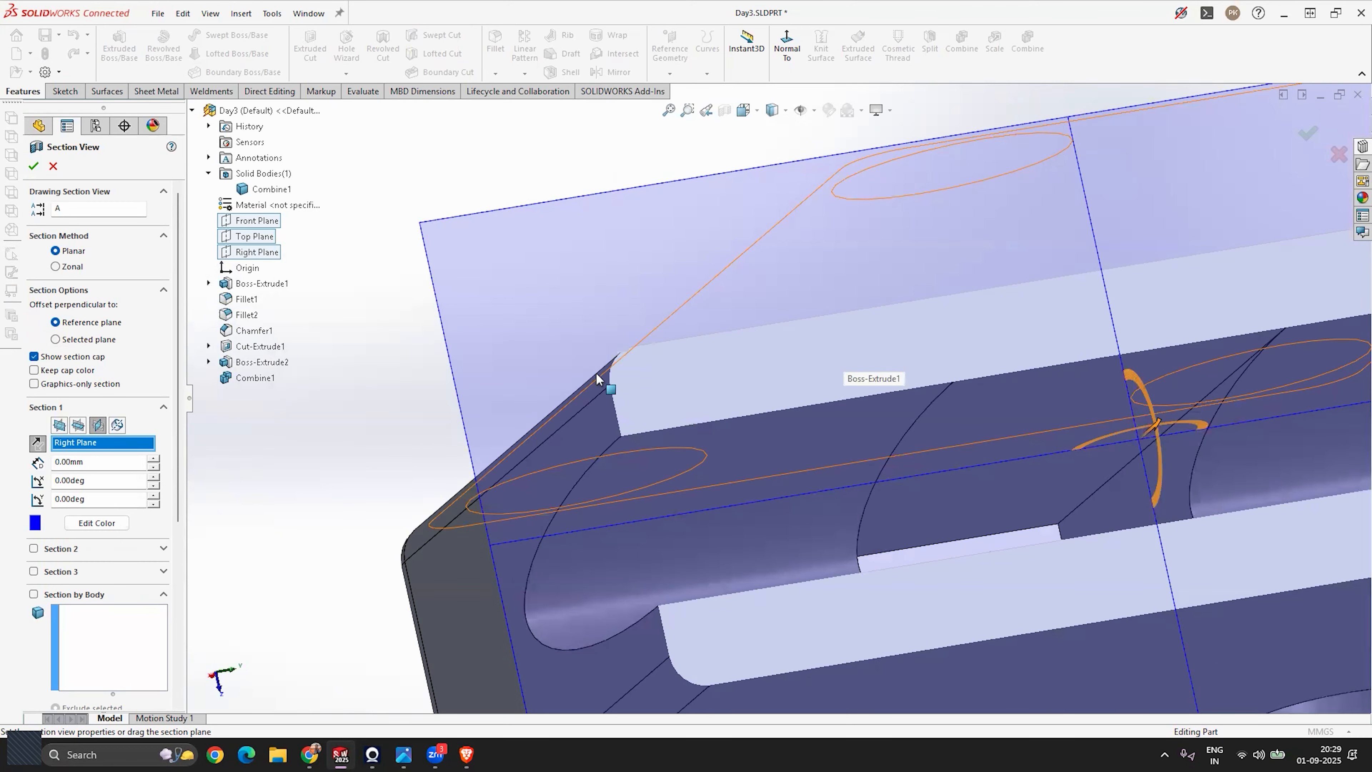
{"action": "scroll", "coordinate": [600, 374], "scroll_direction": "up", "scroll_amount": 6}
{"action": "middle_click_drag", "start_coordinate": [738, 451], "coordinate": [884, 437]}
Offset the Right Plane section to -37 mm and examine the cross-section through the chamfered corner holes and rectangular cut.
{"action": "scroll", "coordinate": [930, 421], "scroll_direction": "down", "scroll_amount": 5}
{"action": "left_click_drag", "start_coordinate": [884, 438], "coordinate": [1048, 435]}
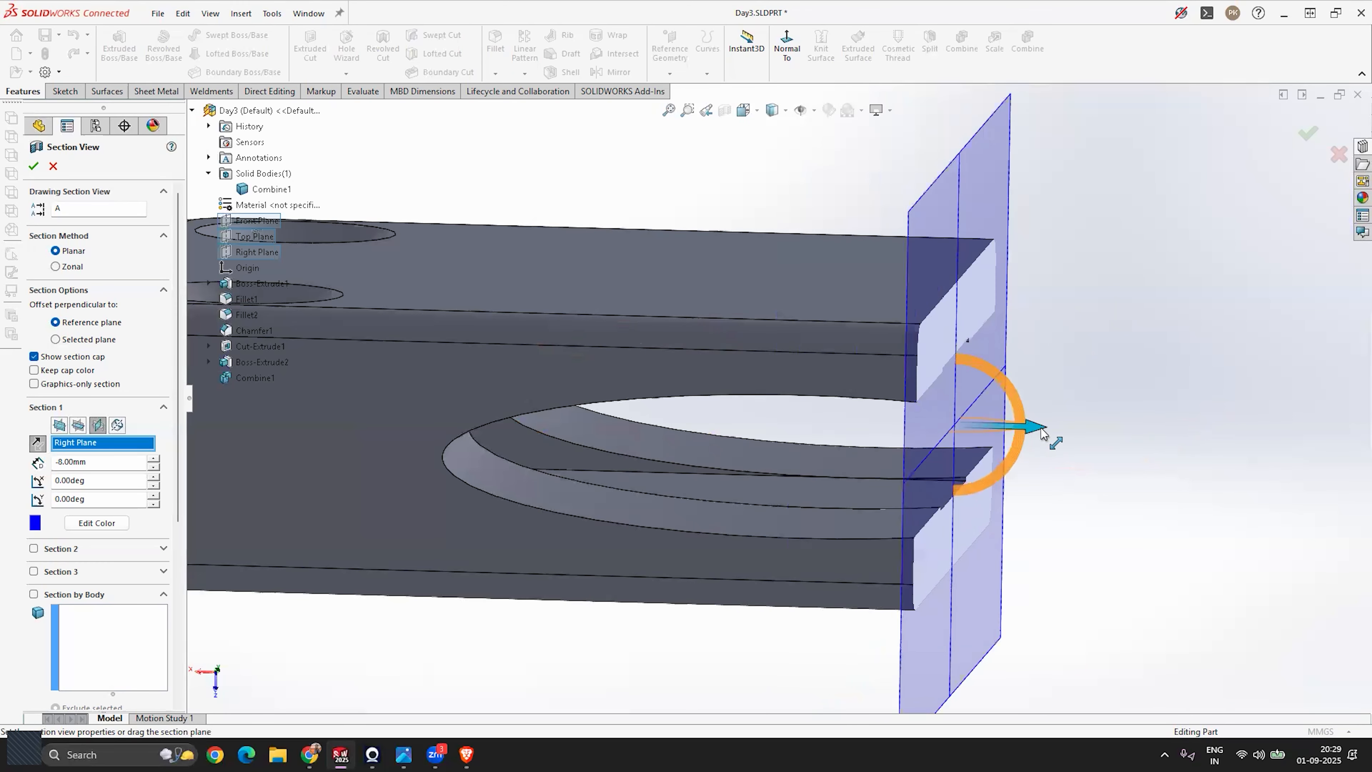
{"action": "scroll", "coordinate": [937, 407], "scroll_direction": "up", "scroll_amount": 5}
{"action": "left_click_drag", "start_coordinate": [912, 411], "coordinate": [1056, 419]}
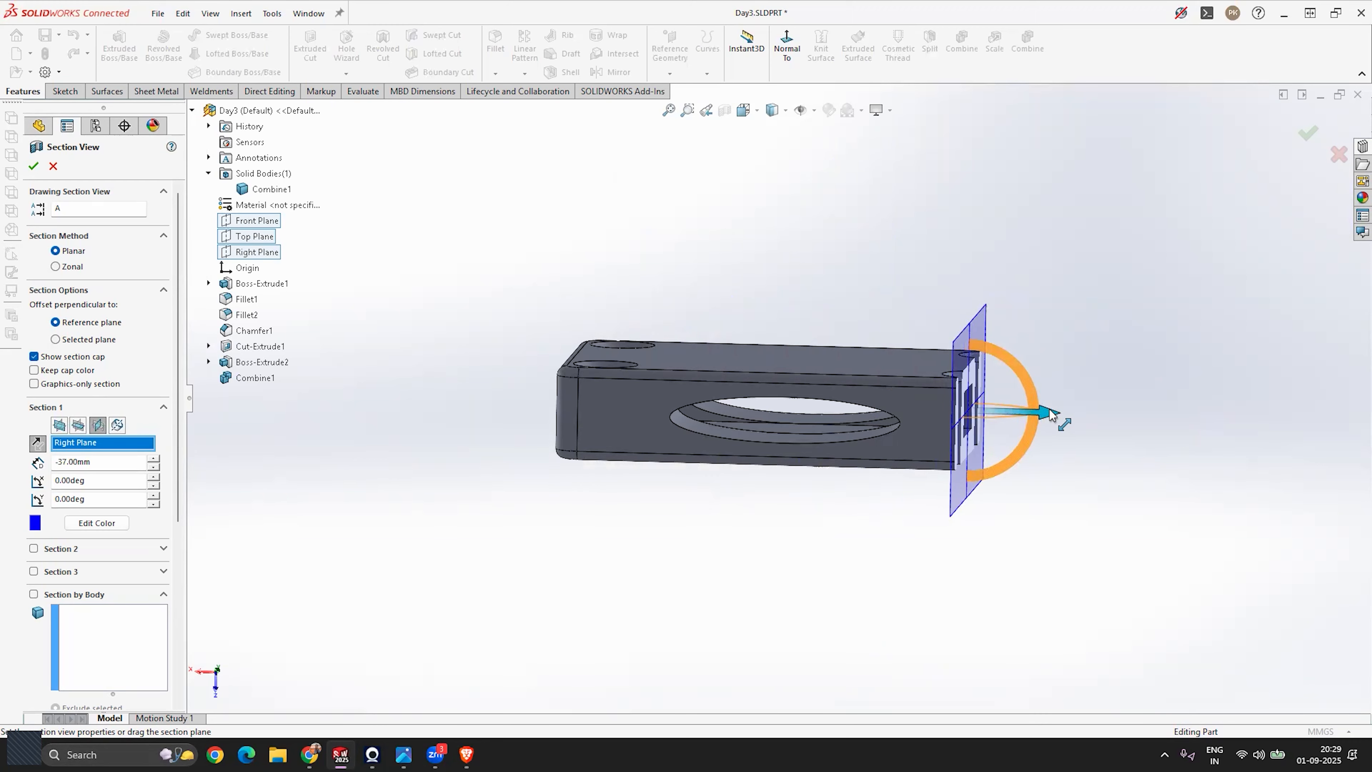
{"action": "scroll", "coordinate": [984, 420], "scroll_direction": "down", "scroll_amount": 5}
{"action": "middle_click_drag", "start_coordinate": [888, 411], "coordinate": [951, 427]}
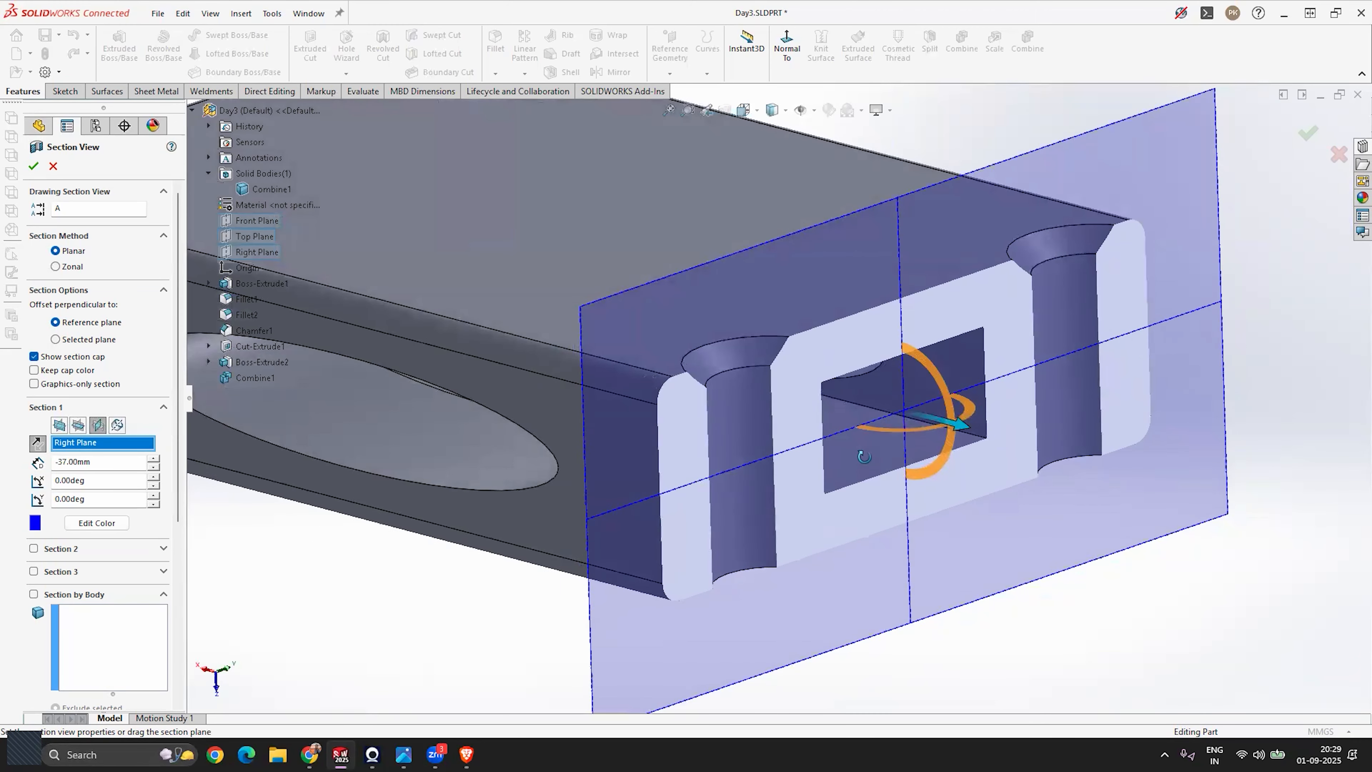
Offset the Right Plane section to -40 mm and examine the cross-section through the chamfered holes and rectangular cut.
{"action": "mouse_move", "coordinate": [958, 426]}
{"action": "left_mouse_down"}
{"action": "mouse_move", "coordinate": [993, 434]}
{"action": "mouse_move", "coordinate": [943, 429]}
{"action": "mouse_move", "coordinate": [964, 435]}
{"action": "left_mouse_up"}
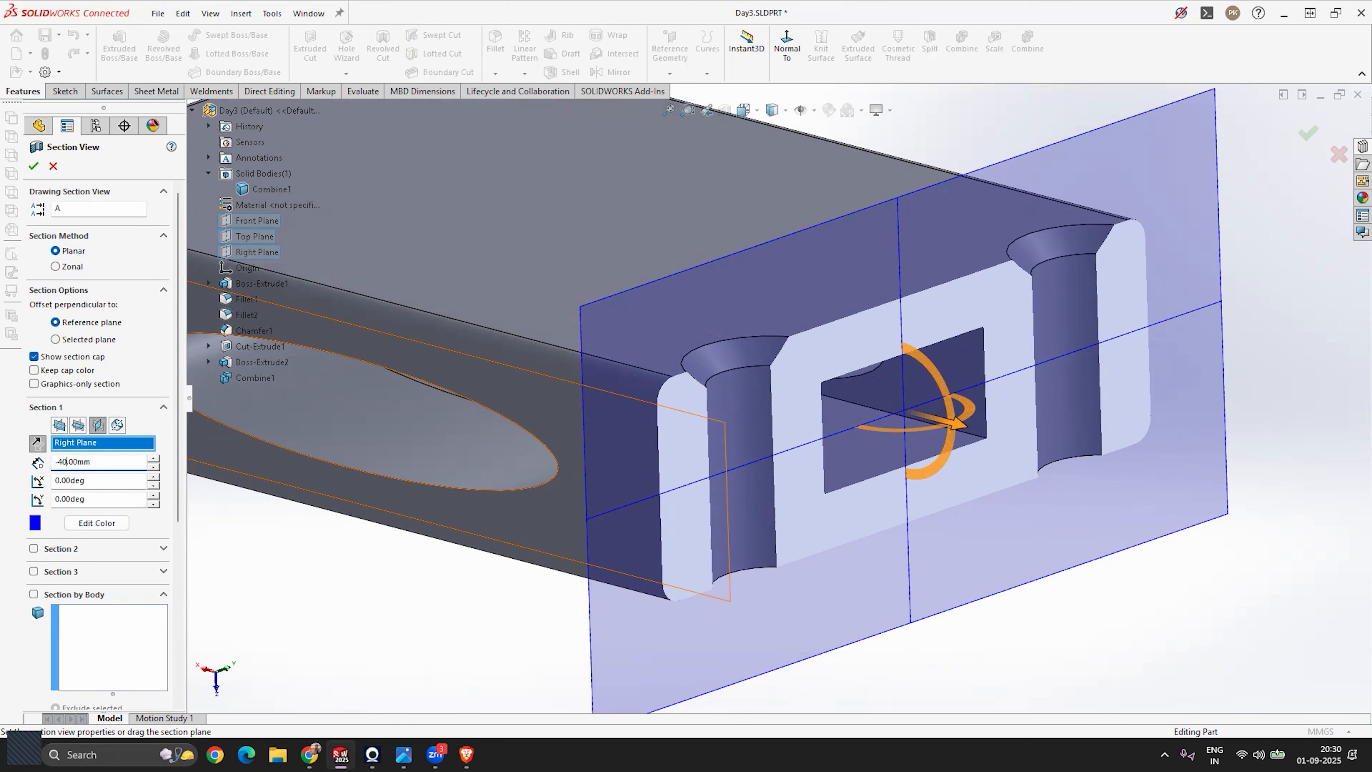
{"action": "left_click", "coordinate": [275, 576]}
{"action": "mouse_move", "coordinate": [908, 482]}
{"action": "middle_mouse_down"}
{"action": "mouse_move", "coordinate": [932, 426]}
{"action": "mouse_move", "coordinate": [923, 506]}
{"action": "mouse_move", "coordinate": [945, 521]}
{"action": "mouse_move", "coordinate": [901, 475]}
{"action": "middle_mouse_up"}
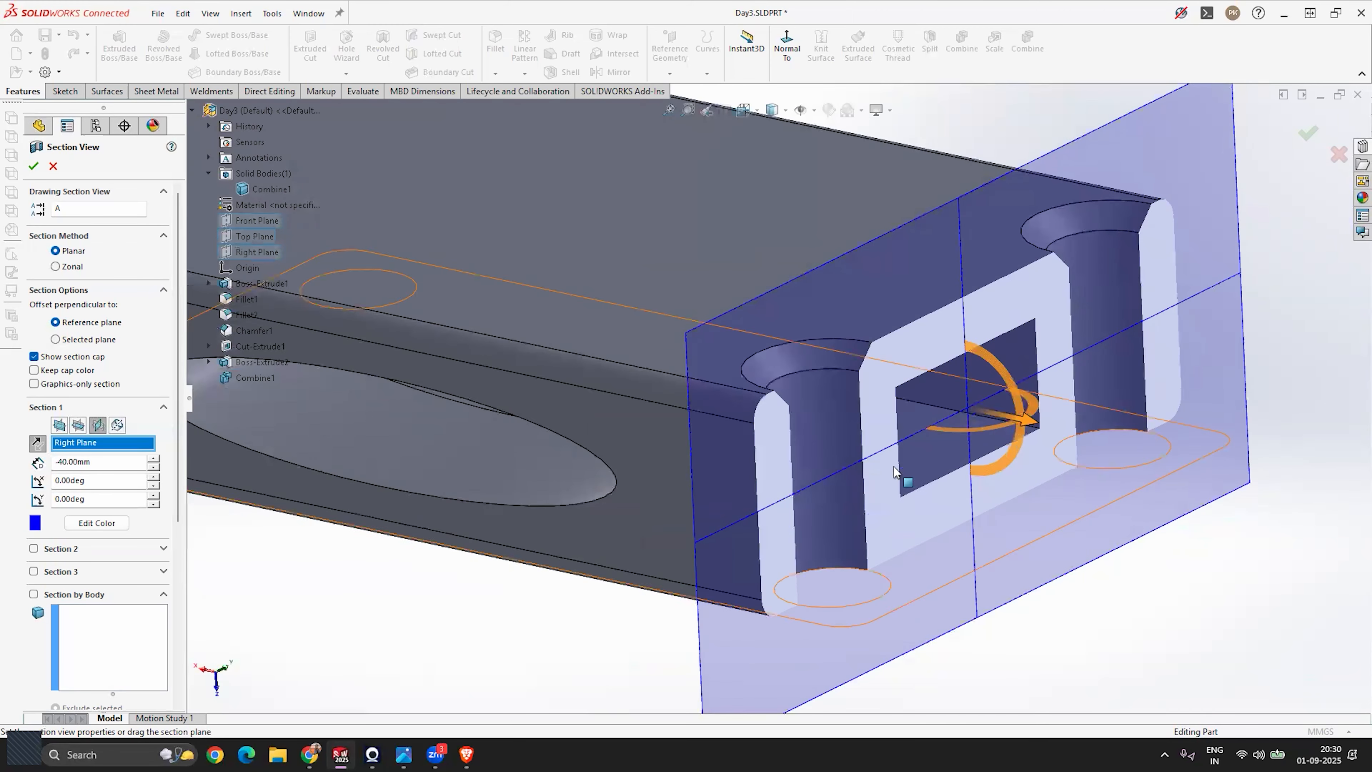
{"action": "scroll", "coordinate": [929, 454], "scroll_direction": "up", "scroll_amount": 3}
{"action": "scroll", "coordinate": [944, 442], "scroll_direction": "down", "scroll_amount": 2}
{"action": "scroll", "coordinate": [783, 410], "scroll_direction": "up", "scroll_amount": 3}
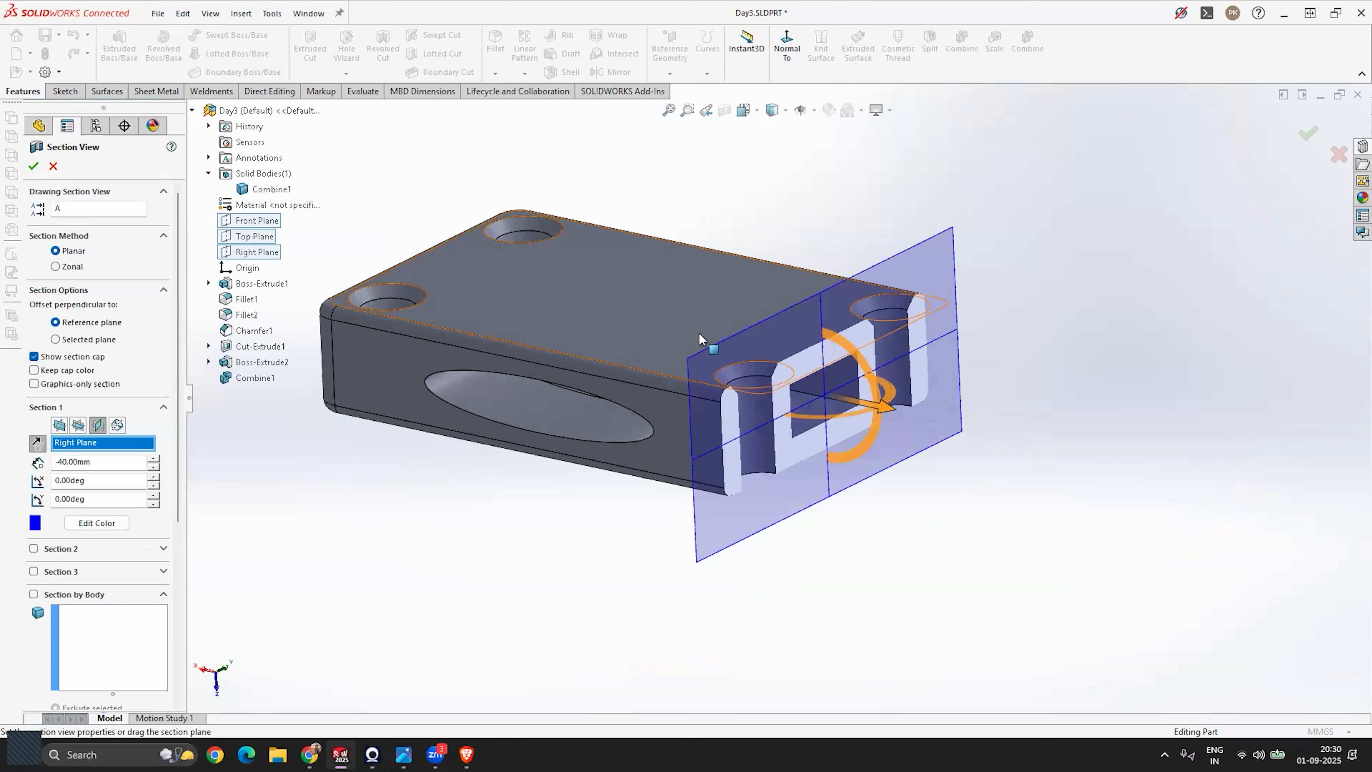
Reselect the Right Plane for the section, offset it 40 mm, reverse its direction and examine the cut end.
{"action": "left_click", "coordinate": [256, 254]}
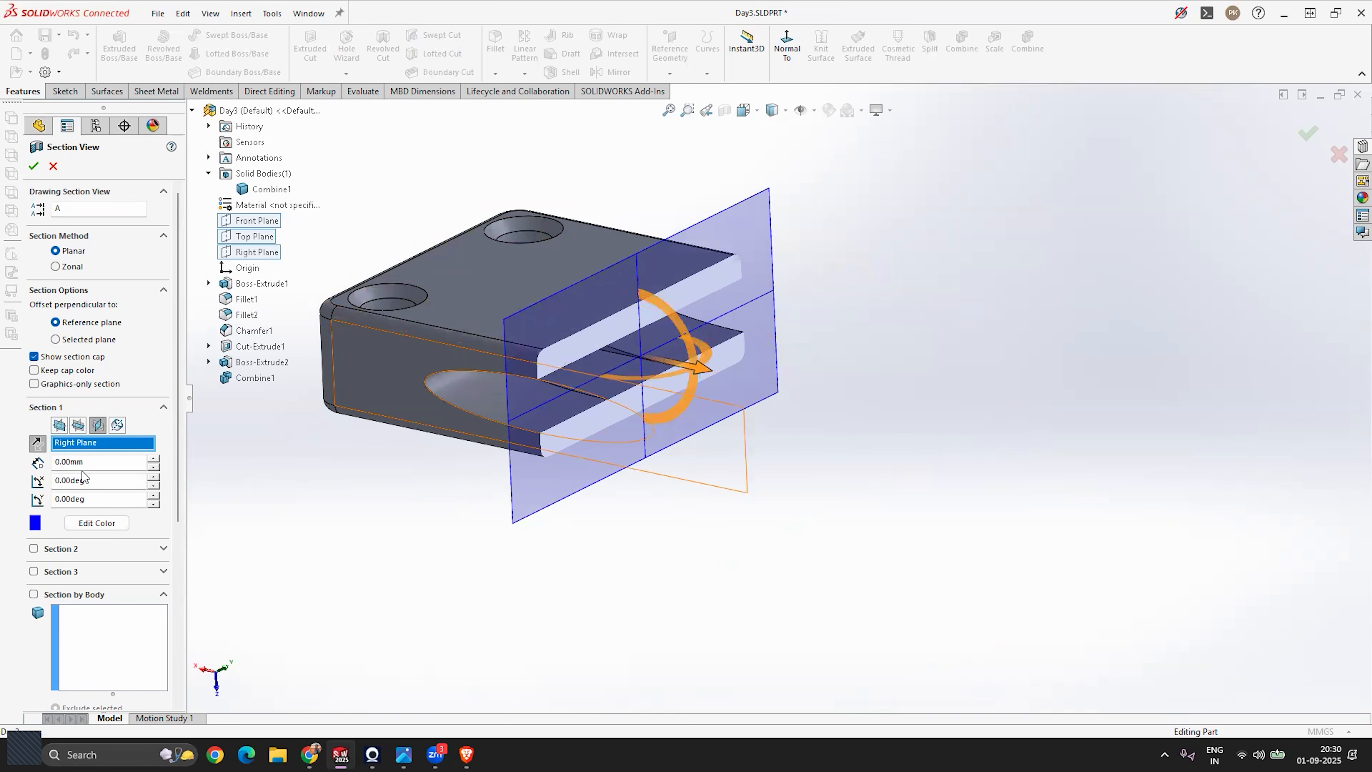
{"action": "left_click", "coordinate": [93, 463]}
{"action": "key", "text": "Return"}
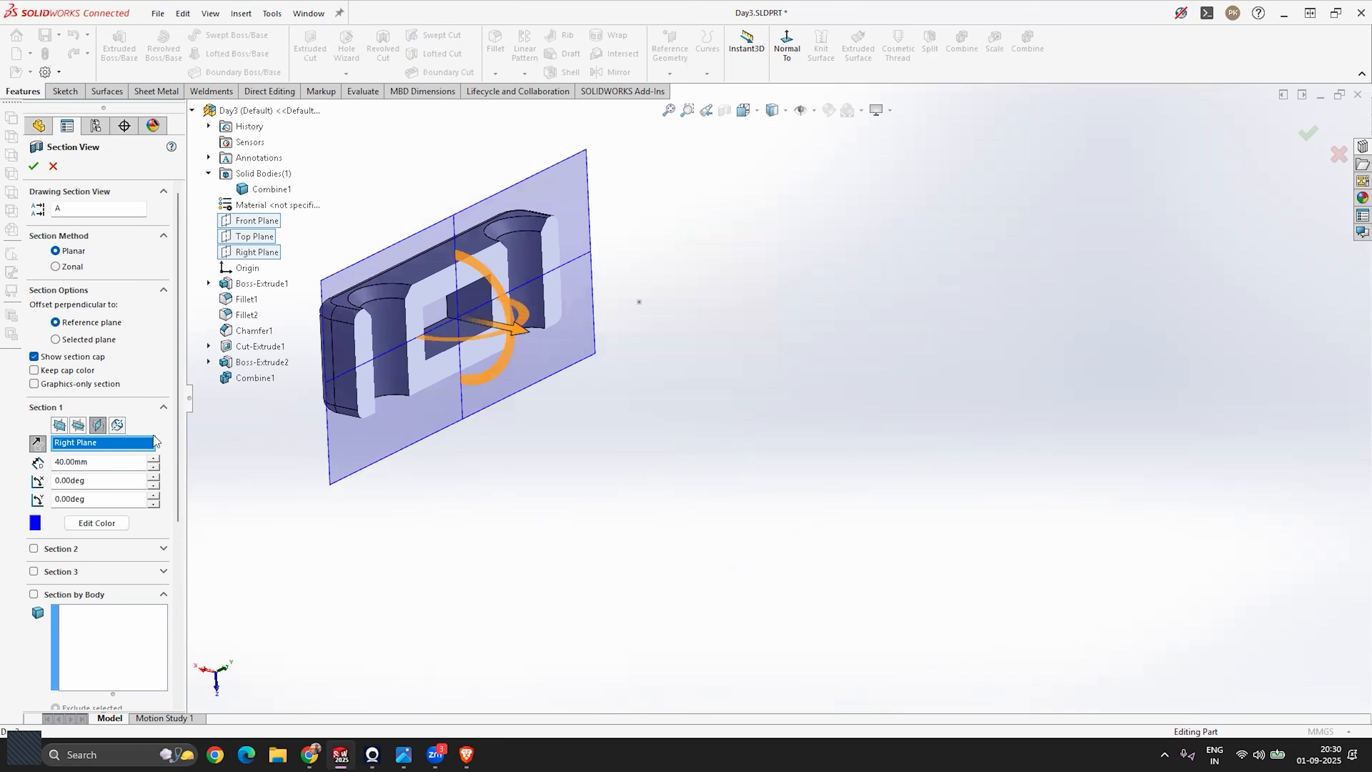
{"action": "left_click", "coordinate": [37, 444]}
{"action": "middle_click_drag", "start_coordinate": [452, 400], "coordinate": [409, 406]}
{"action": "scroll", "coordinate": [409, 403], "scroll_direction": "up", "scroll_amount": 2}
{"action": "scroll", "coordinate": [1042, 397], "scroll_direction": "down", "scroll_amount": 3}
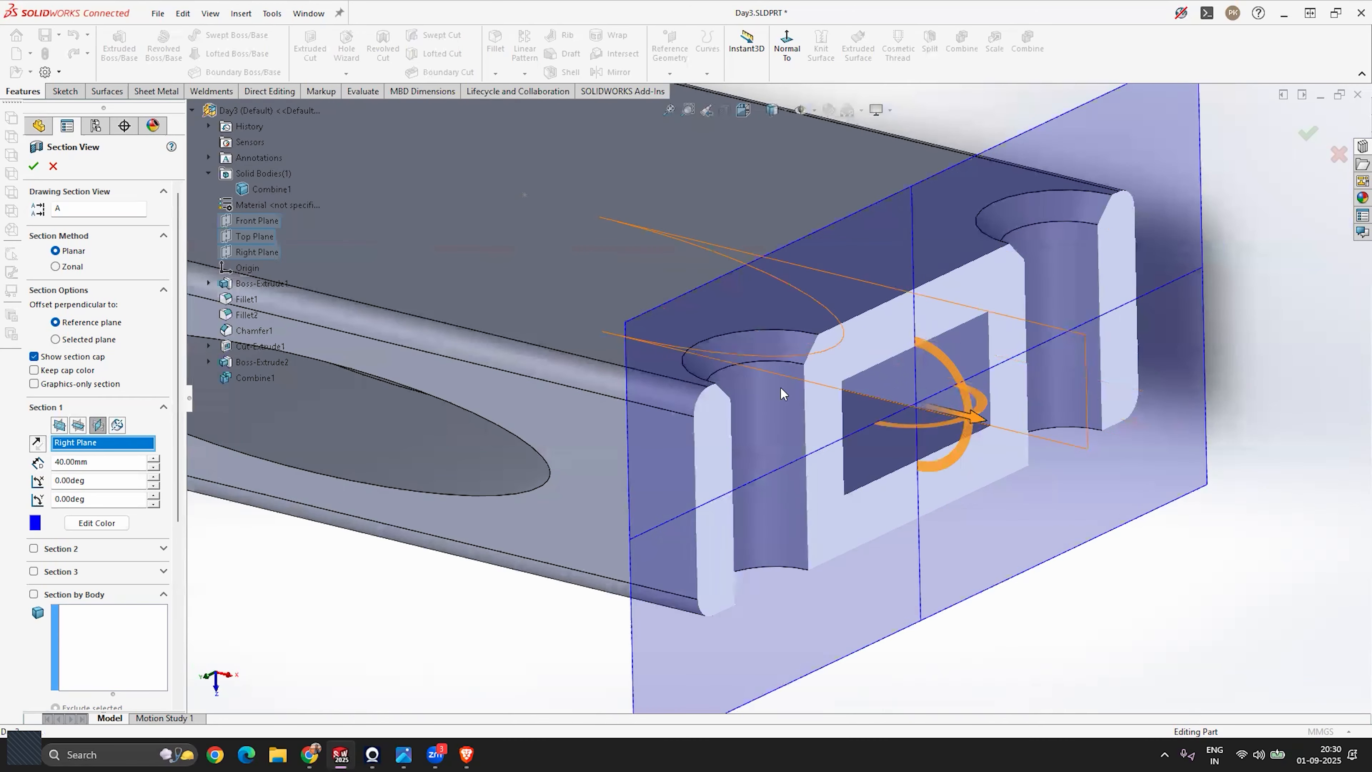
Leave the section view and examine the whole part's corner holes, elliptical opening and rectangular cut from several sides.
{"action": "key", "text": "Escape"}
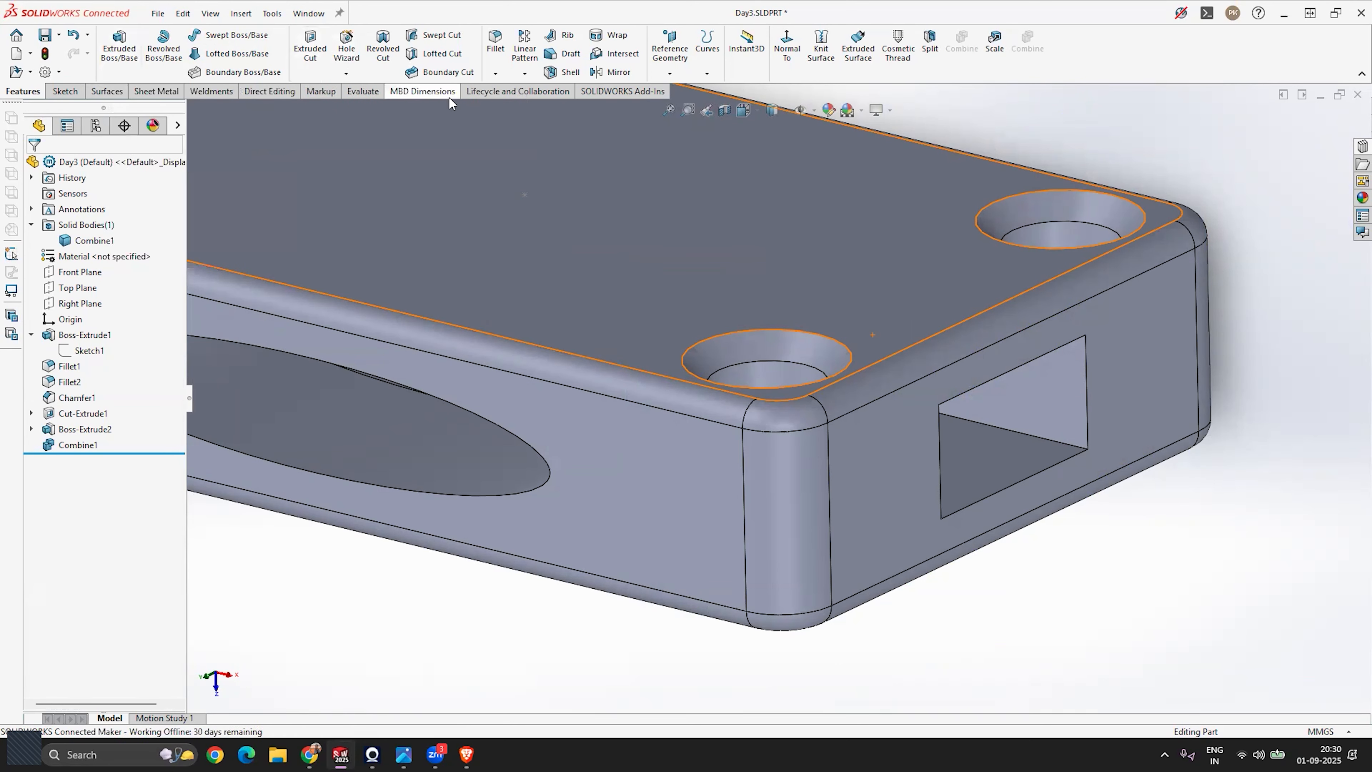
{"action": "left_click", "coordinate": [503, 73]}
{"action": "left_click", "coordinate": [996, 67]}
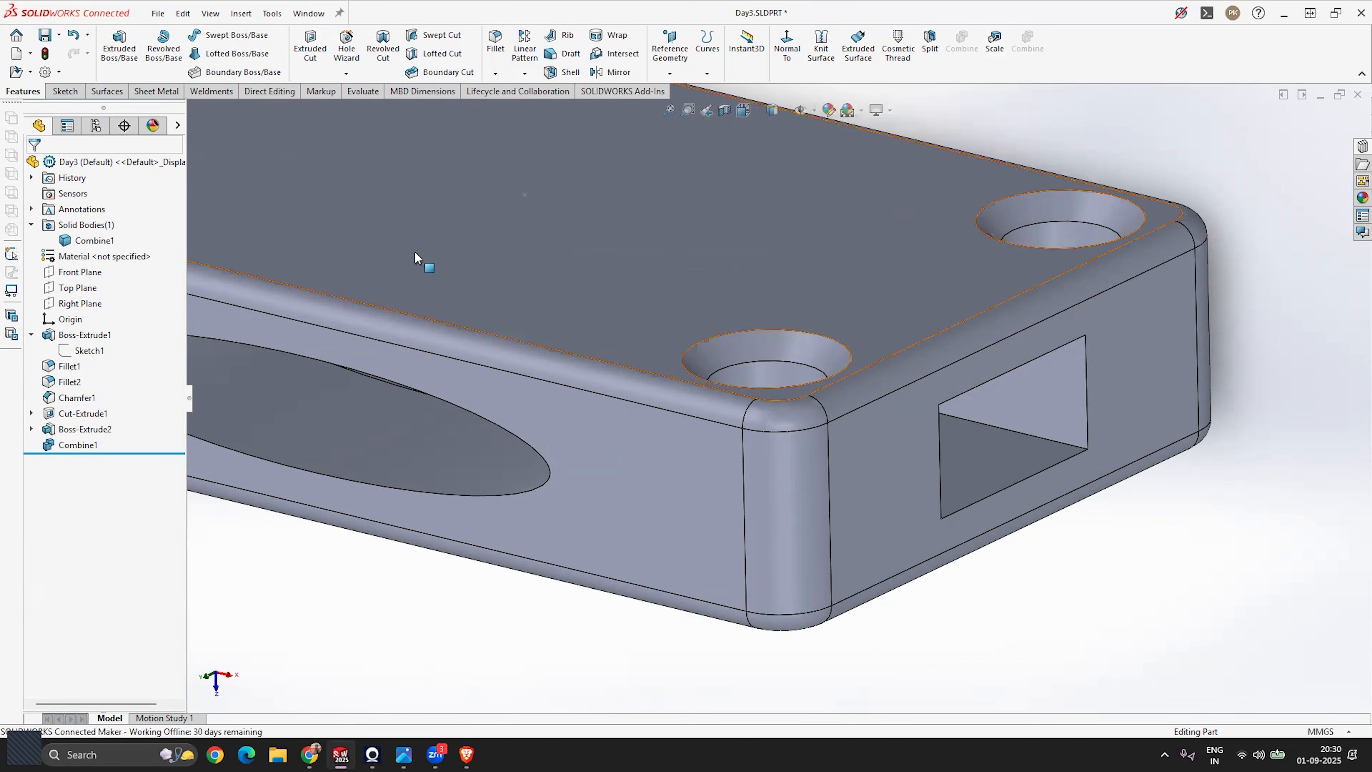
{"action": "scroll", "coordinate": [424, 251], "scroll_direction": "up", "scroll_amount": 3}
{"action": "scroll", "coordinate": [635, 247], "scroll_direction": "down", "scroll_amount": 2}
{"action": "middle_click_drag", "start_coordinate": [567, 244], "coordinate": [782, 385]}
{"action": "scroll", "coordinate": [684, 264], "scroll_direction": "up", "scroll_amount": 5}
{"action": "scroll", "coordinate": [783, 385], "scroll_direction": "down", "scroll_amount": 5}
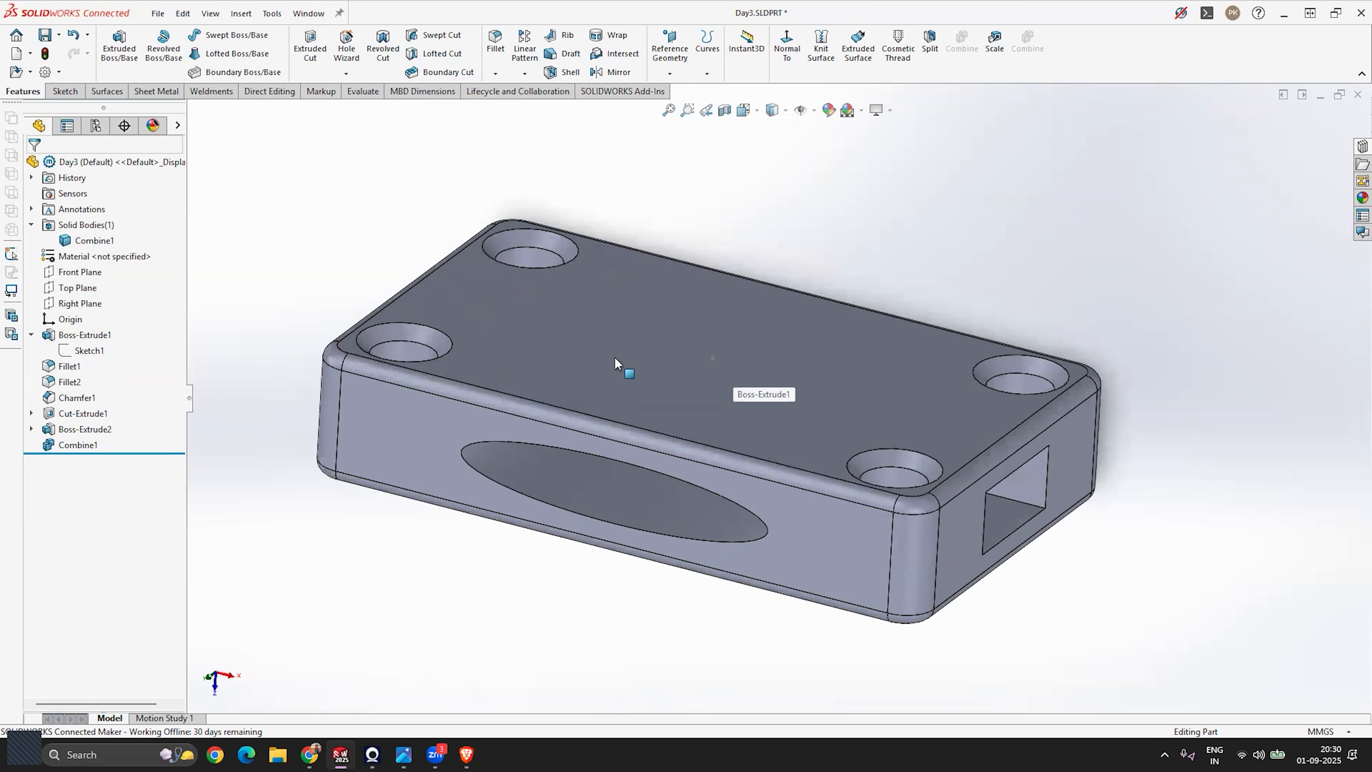
{"action": "scroll", "coordinate": [669, 373], "scroll_direction": "up", "scroll_amount": 2}
{"action": "scroll", "coordinate": [719, 387], "scroll_direction": "down", "scroll_amount": 2}
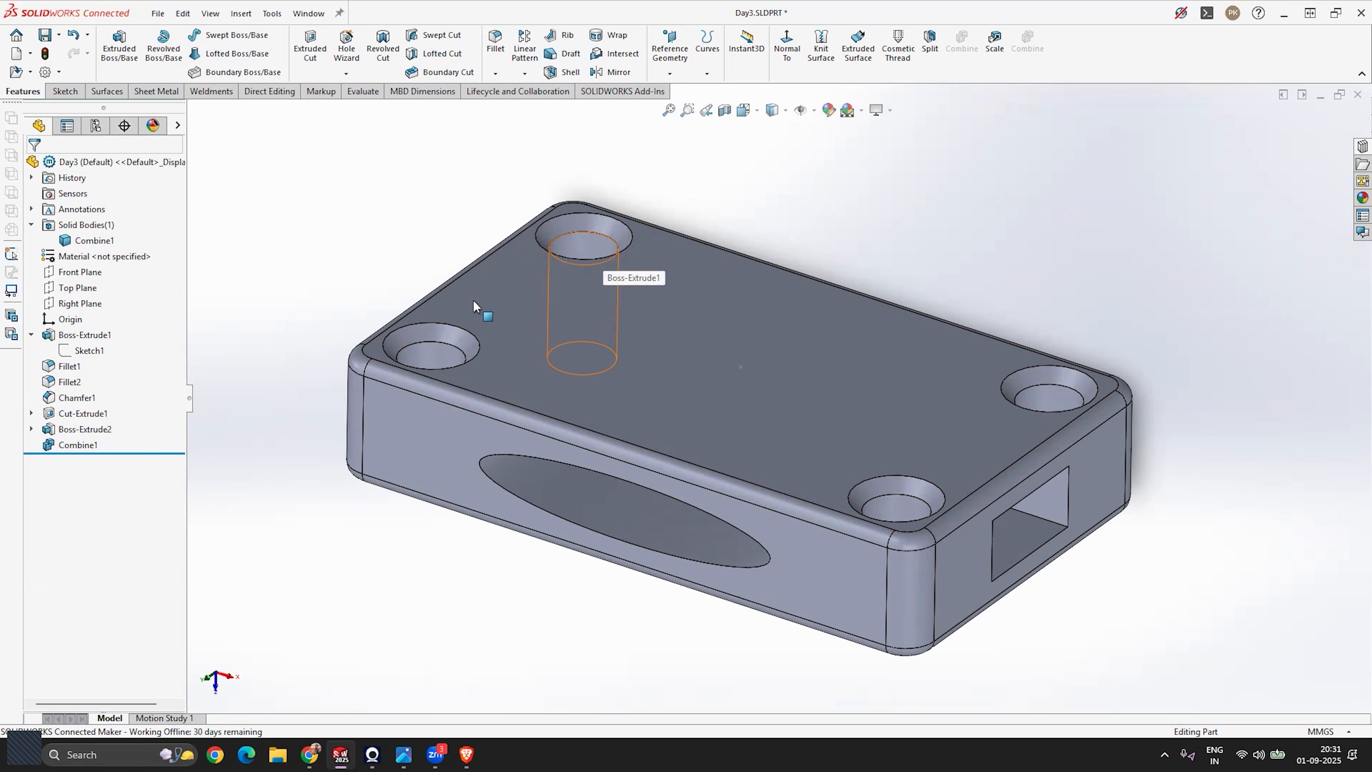
{"action": "middle_click_drag", "start_coordinate": [655, 347], "coordinate": [776, 420]}
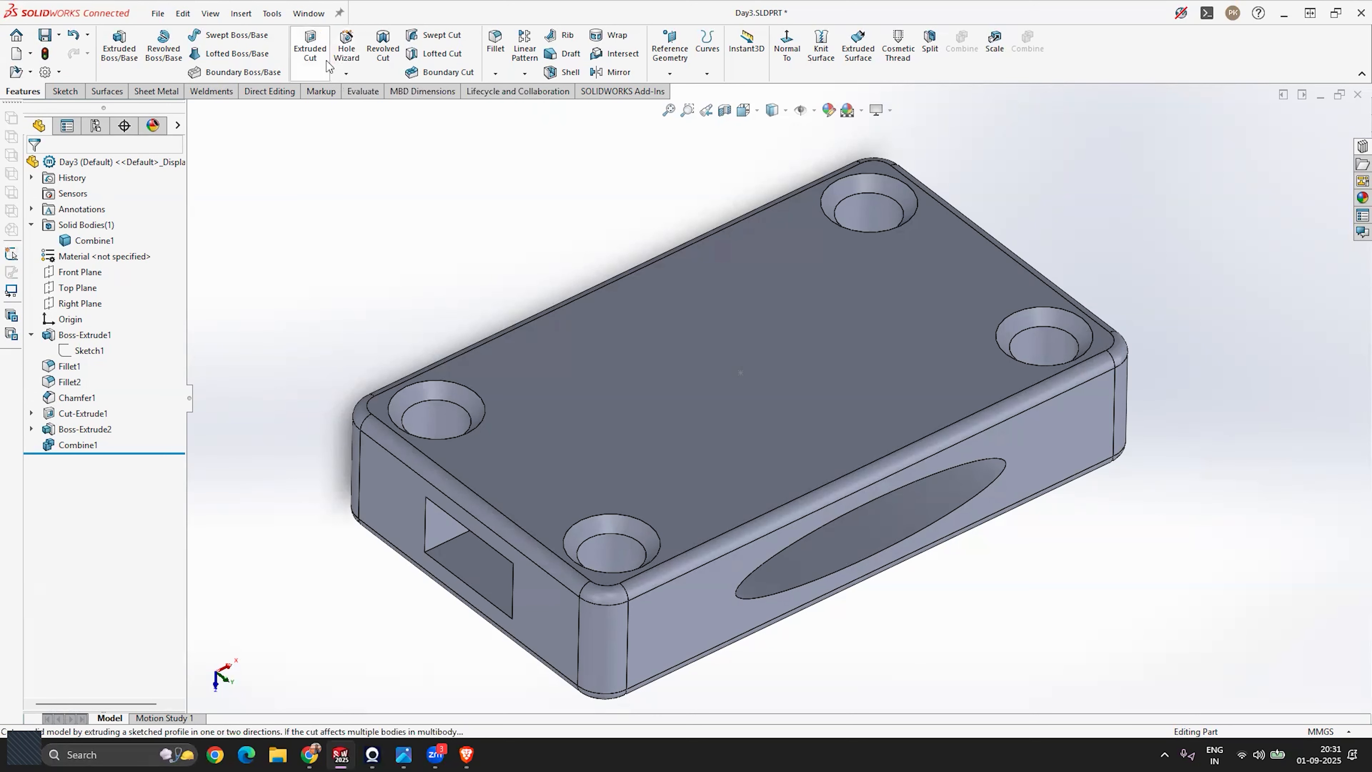
Start a Hole Wizard hole on the plate's large top face, placing it about 13.6 mm horizontally and 15.1 mm vertically from the origin.
{"action": "left_click", "coordinate": [345, 49]}
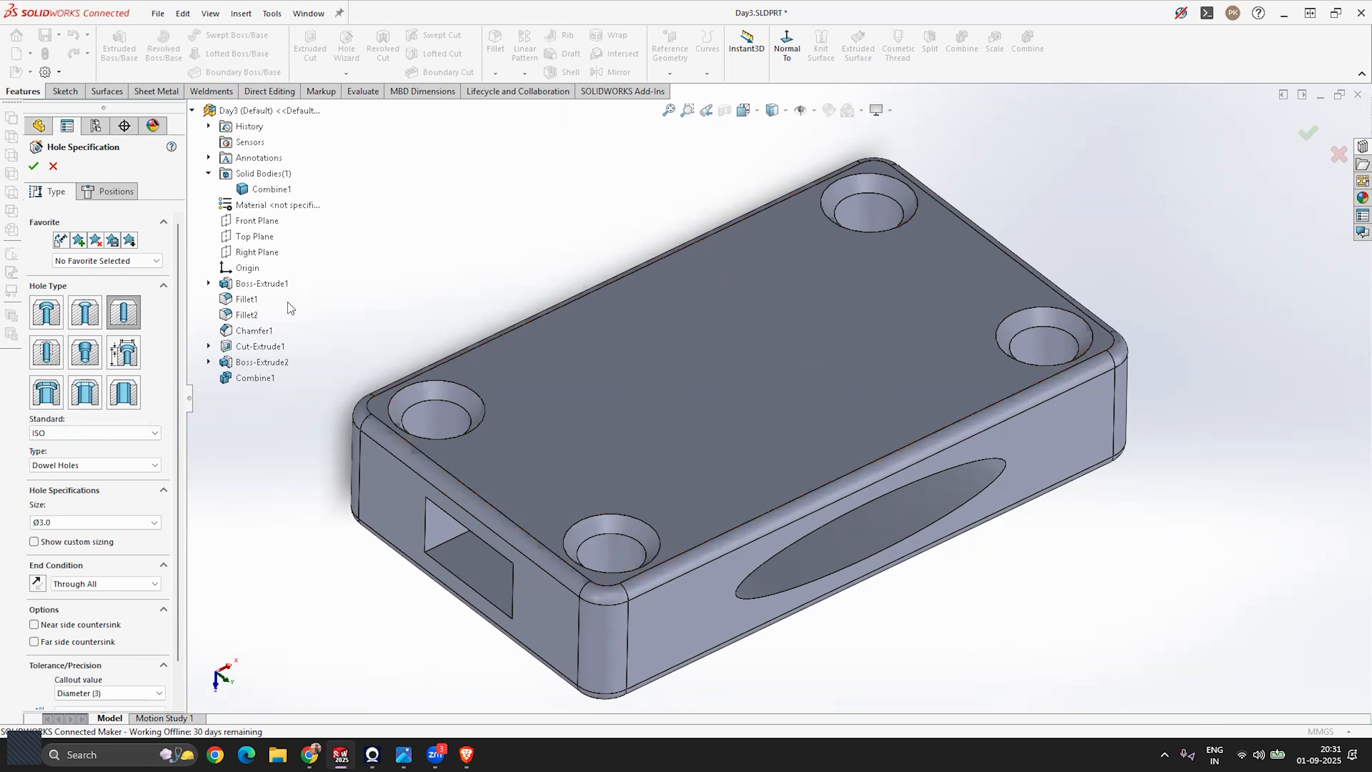
{"action": "left_click", "coordinate": [116, 194]}
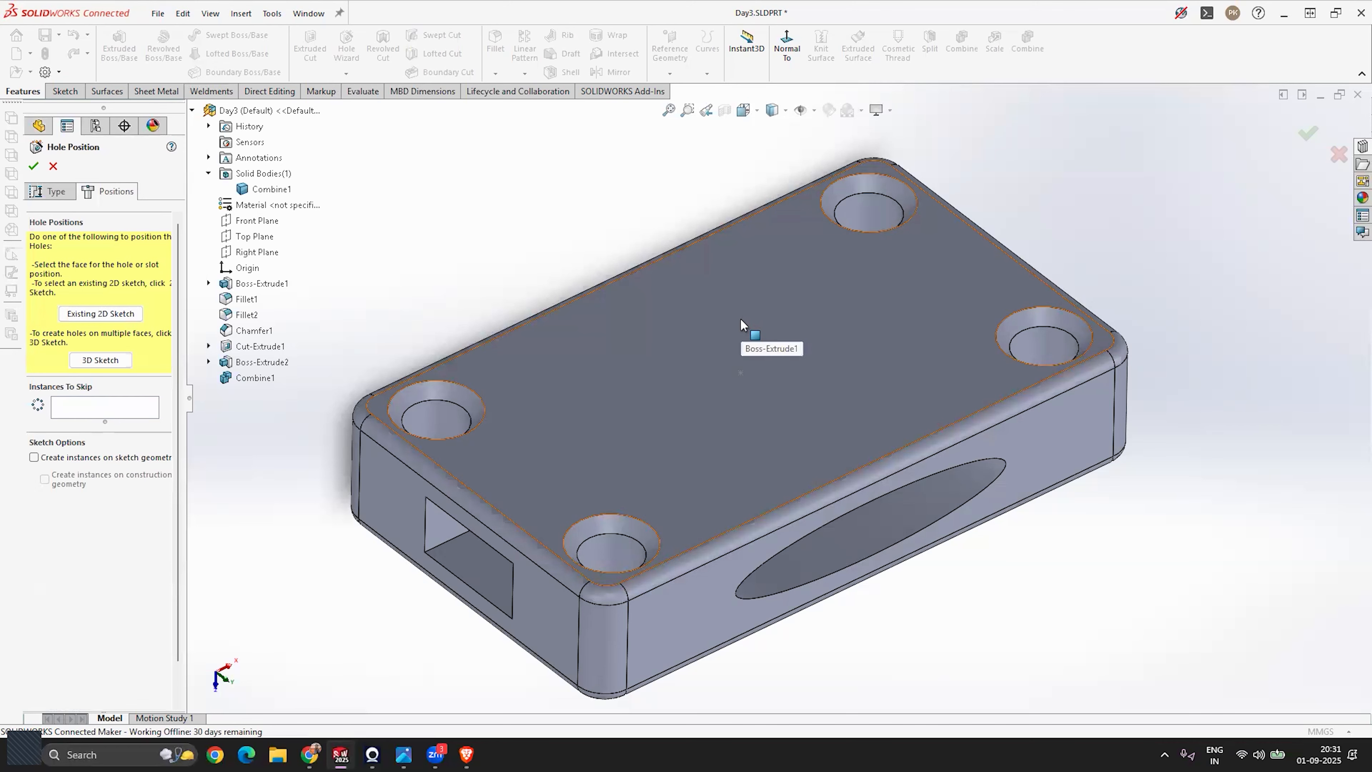
{"action": "left_click", "coordinate": [792, 297]}
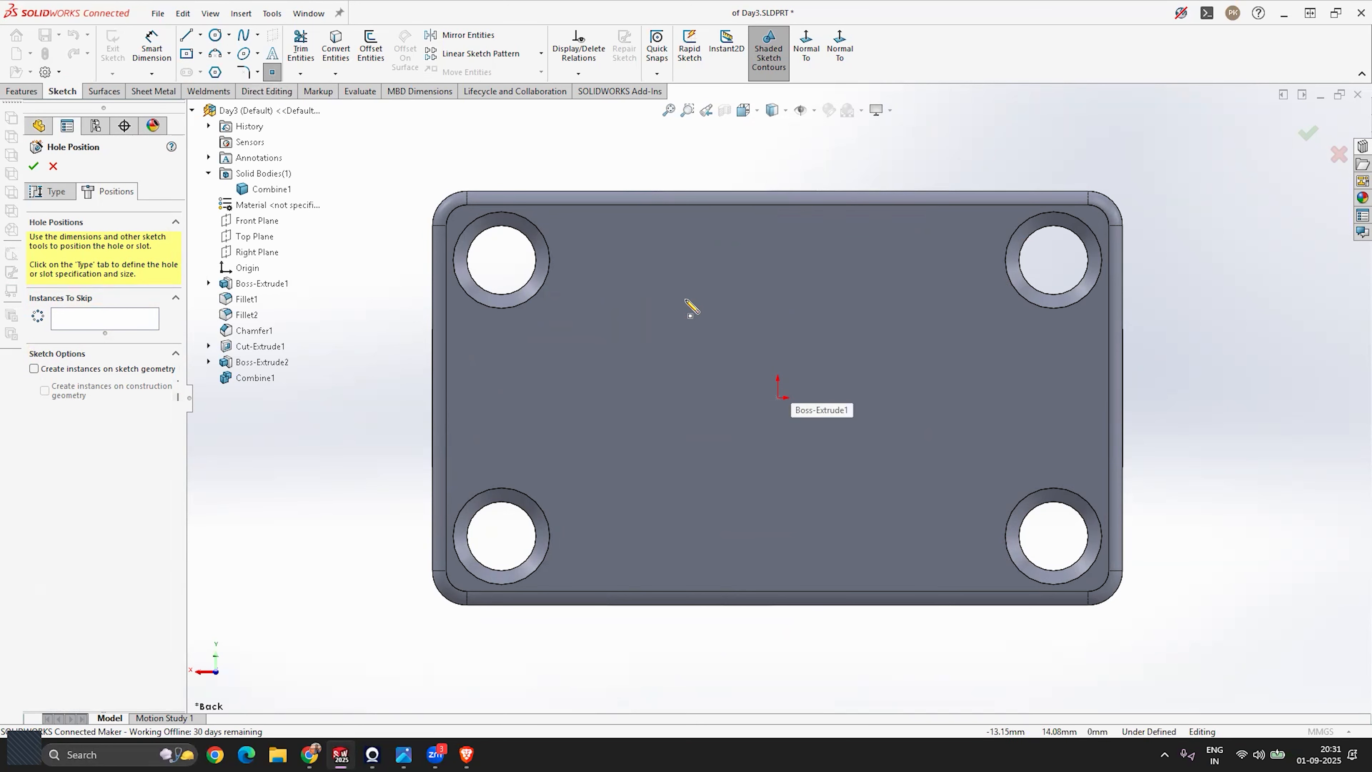
{"action": "left_click", "coordinate": [684, 293]}
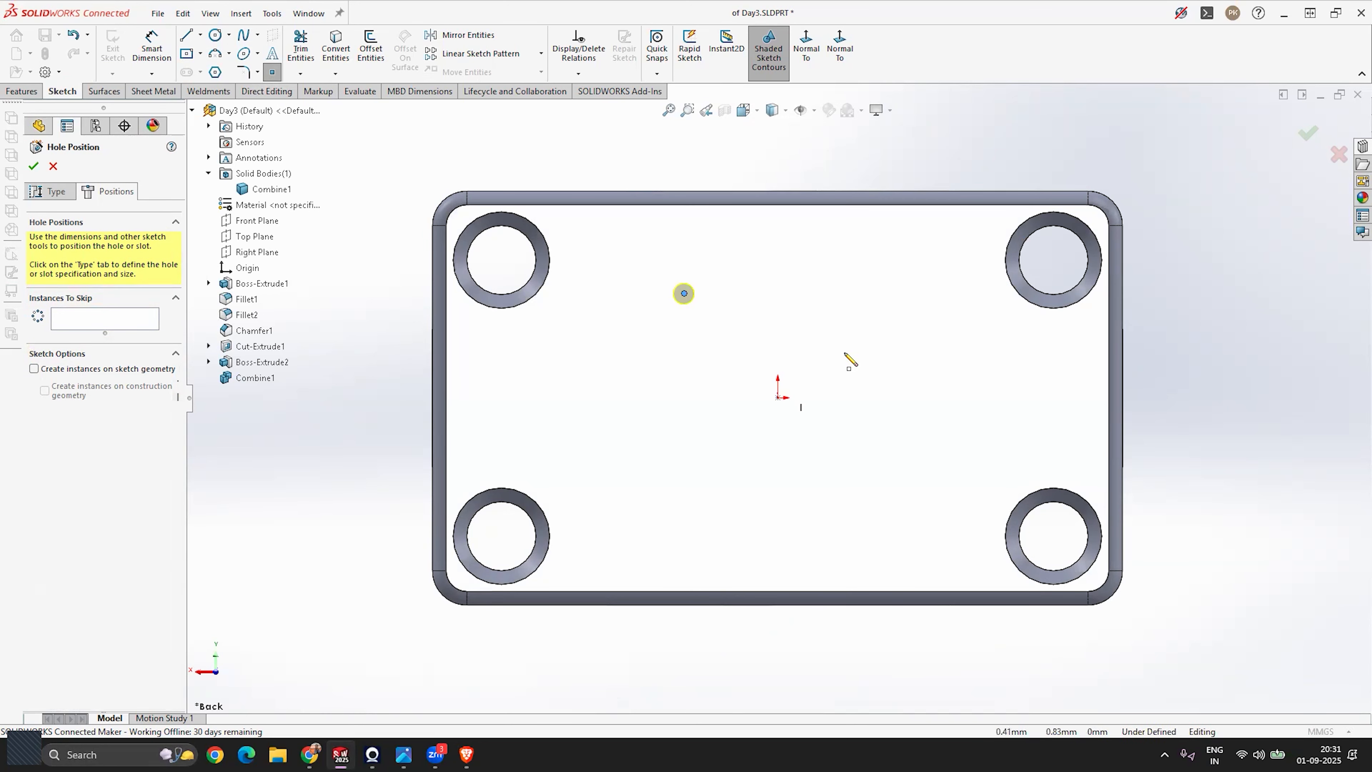
Try placing four more hole positions around the origin on the same face, and undo them so that only the first is kept.
{"action": "left_click", "coordinate": [873, 294]}
{"action": "left_click", "coordinate": [873, 483]}
{"action": "left_click", "coordinate": [693, 488]}
{"action": "left_click", "coordinate": [694, 397]}
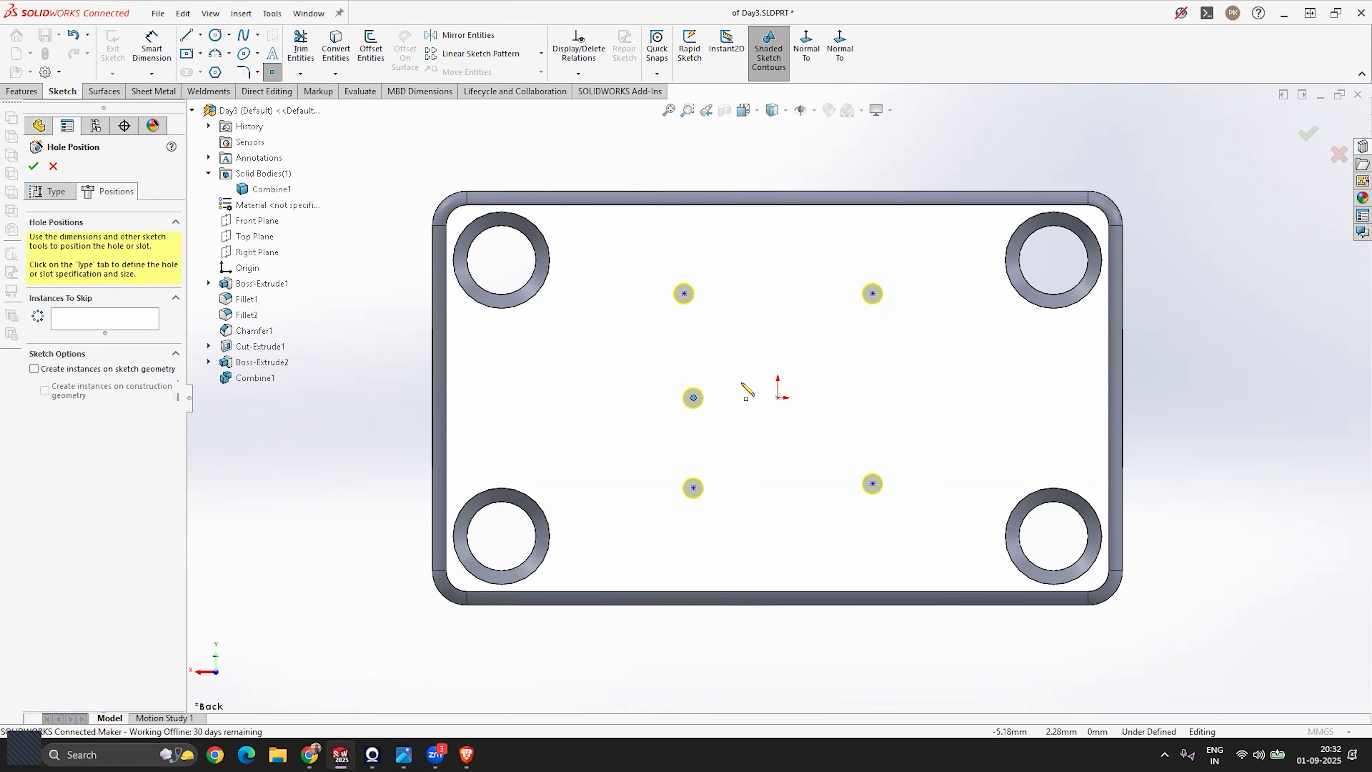
{"action": "scroll", "coordinate": [790, 408], "scroll_direction": "down", "scroll_amount": 2}
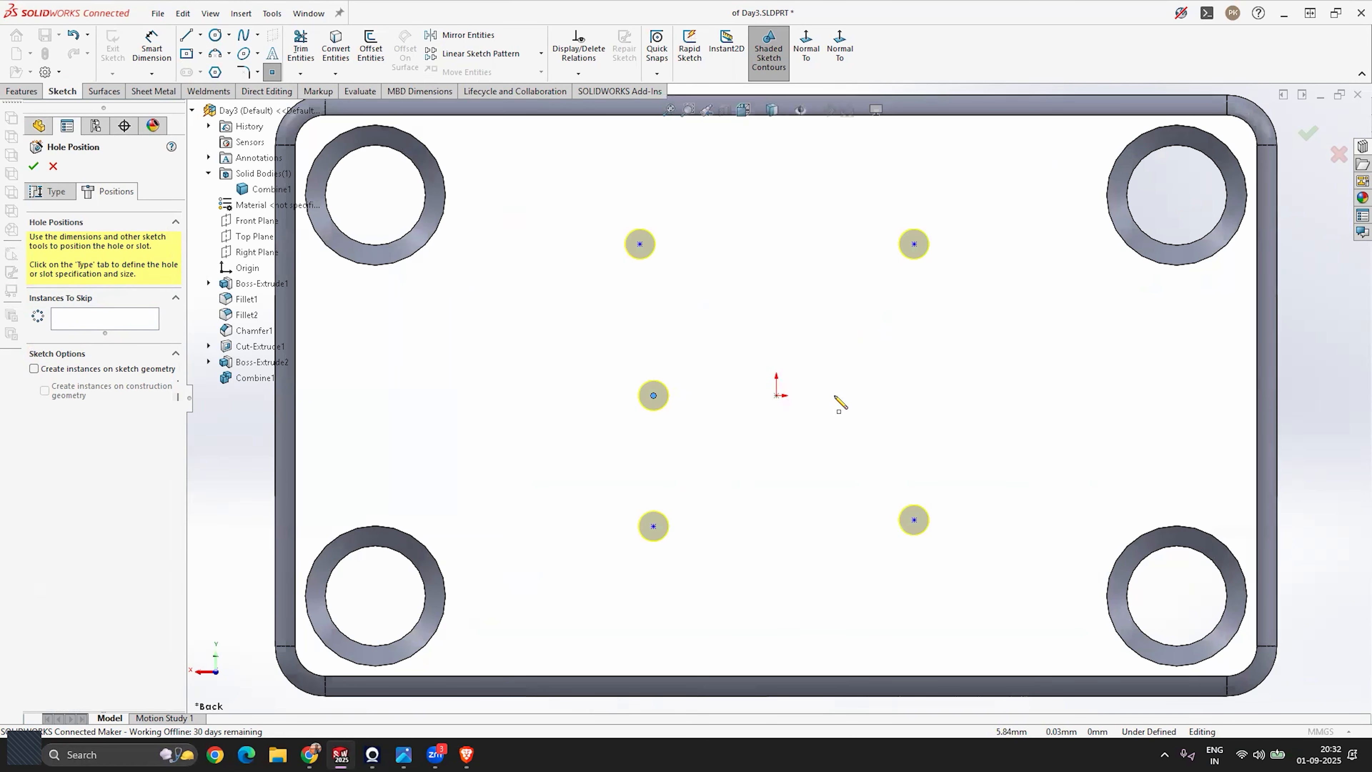
{"action": "key", "text": "ctrl+z"}
{"action": "key", "text": "ctrl+z"}
{"action": "key", "text": "ctrl+z"}
{"action": "key", "text": "ctrl+z"}
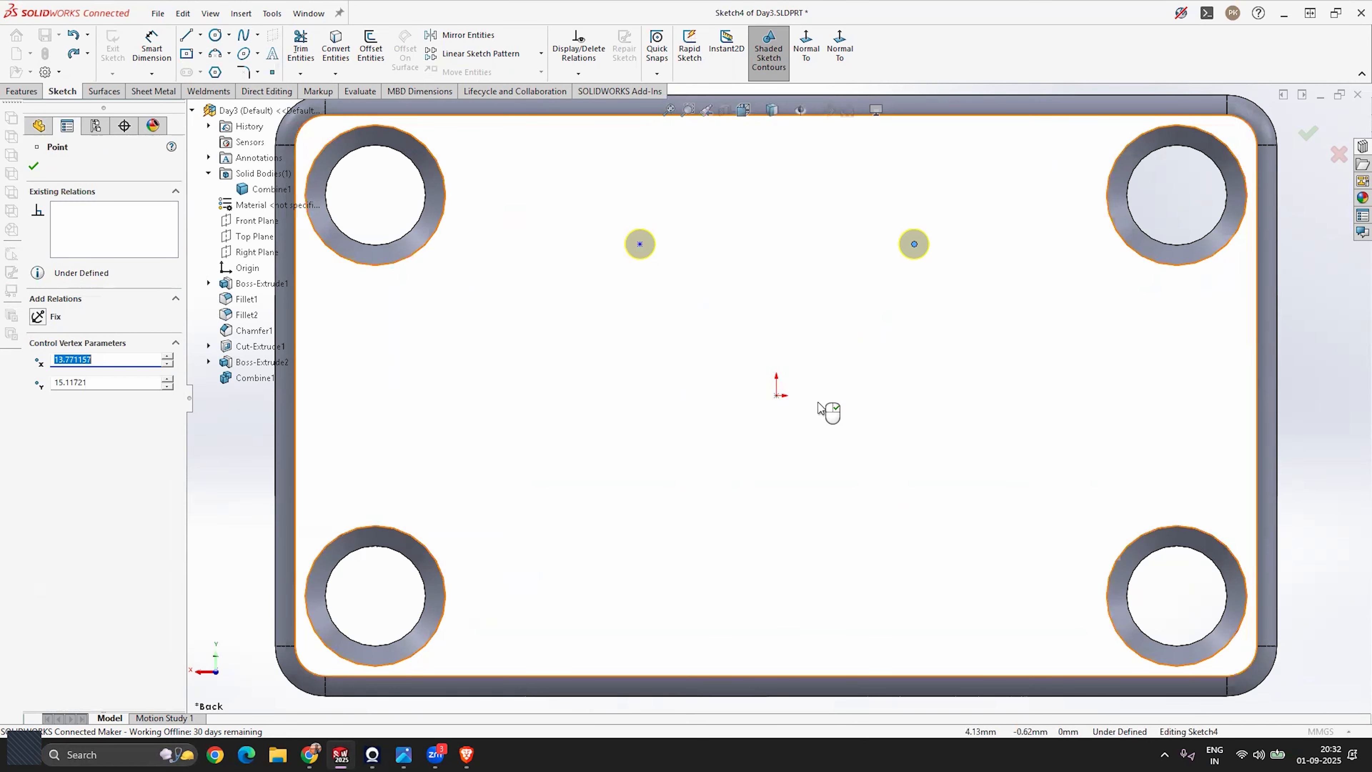
{"action": "mouse_move", "coordinate": [714, 393]}
{"action": "middle_mouse_down"}
{"action": "mouse_move", "coordinate": [689, 294]}
{"action": "mouse_move", "coordinate": [738, 236]}
{"action": "mouse_move", "coordinate": [619, 261]}
{"action": "middle_mouse_up"}
{"action": "key", "text": "ctrl+8"}
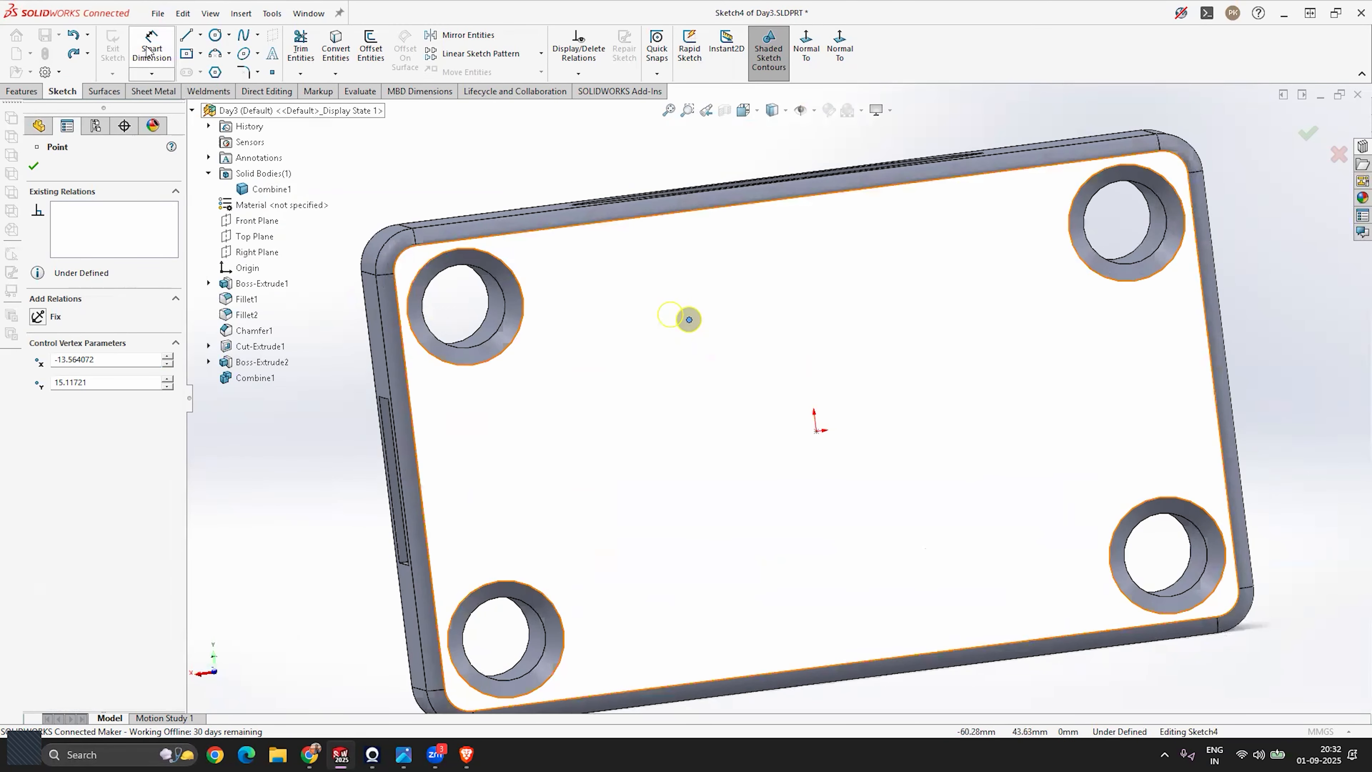
Dimension the horizontal distance between the origin and the hole point as 15 mm.
{"action": "left_click", "coordinate": [838, 49]}
{"action": "left_click", "coordinate": [152, 48]}
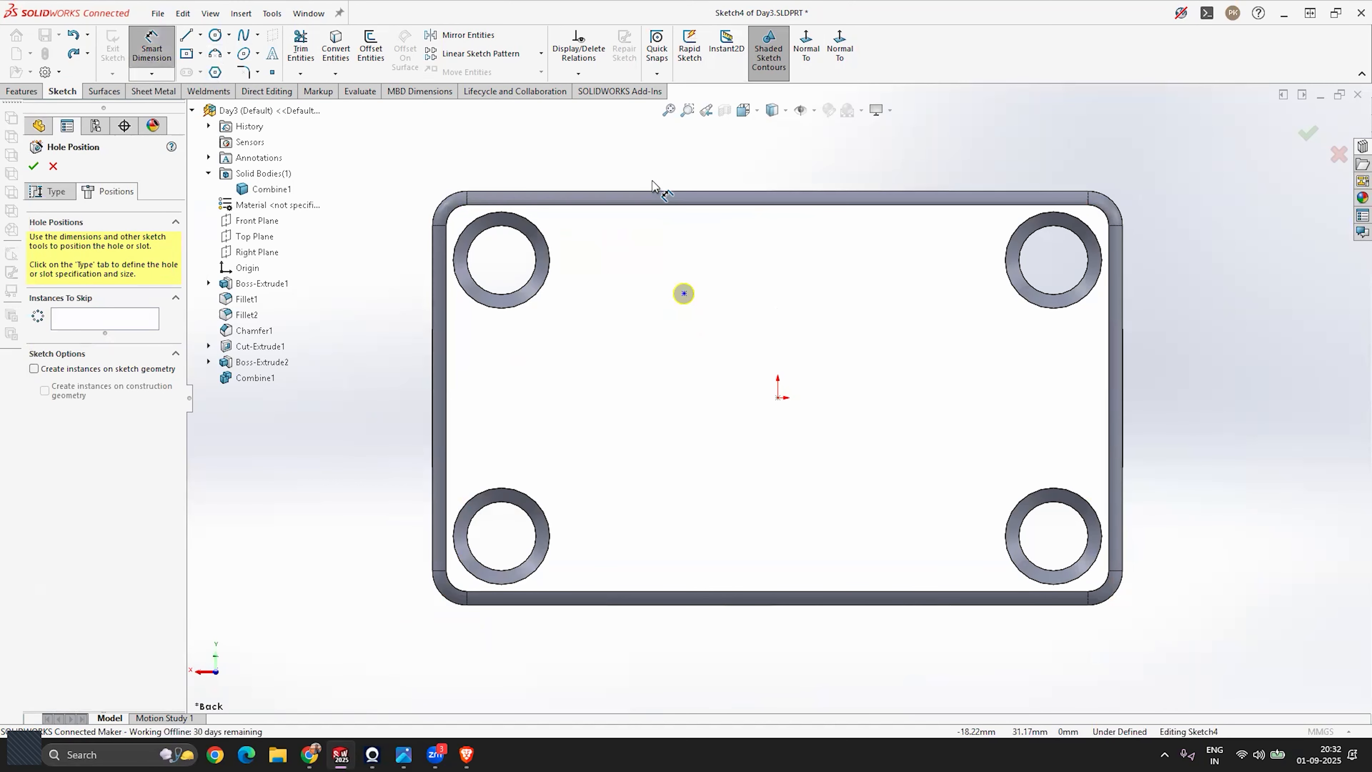
{"action": "scroll", "coordinate": [648, 313], "scroll_direction": "down", "scroll_amount": 2}
{"action": "left_click", "coordinate": [809, 453]}
{"action": "left_click", "coordinate": [696, 327]}
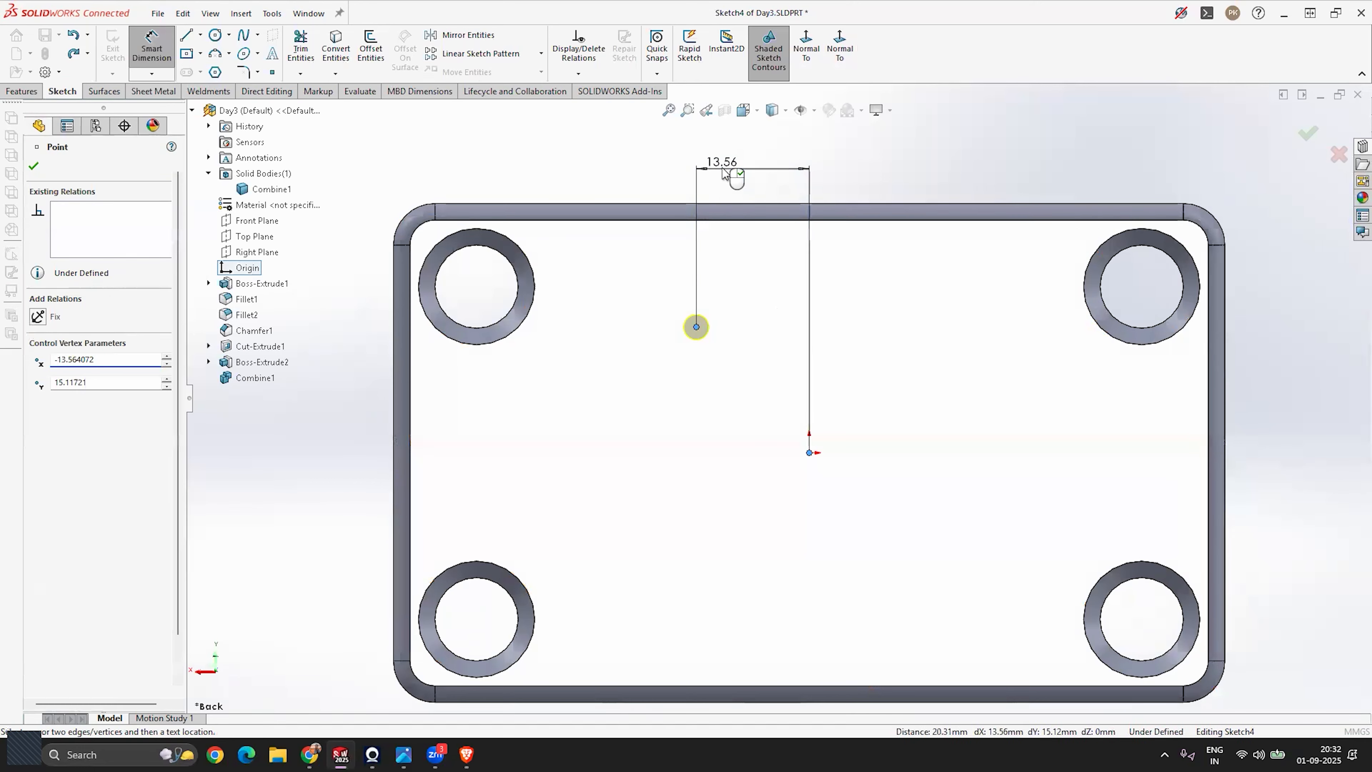
{"action": "left_click", "coordinate": [724, 178]}
{"action": "type", "text": "15"}
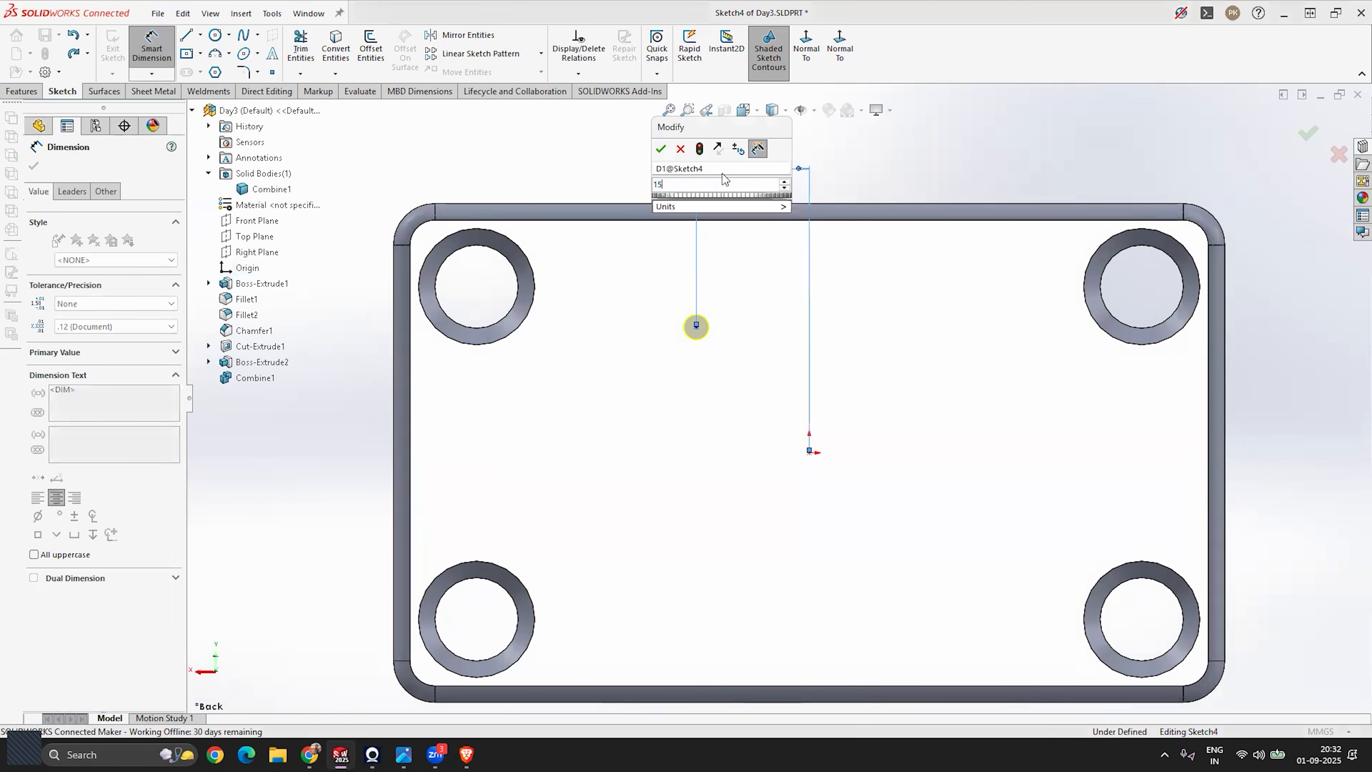
{"action": "key", "text": "Return"}
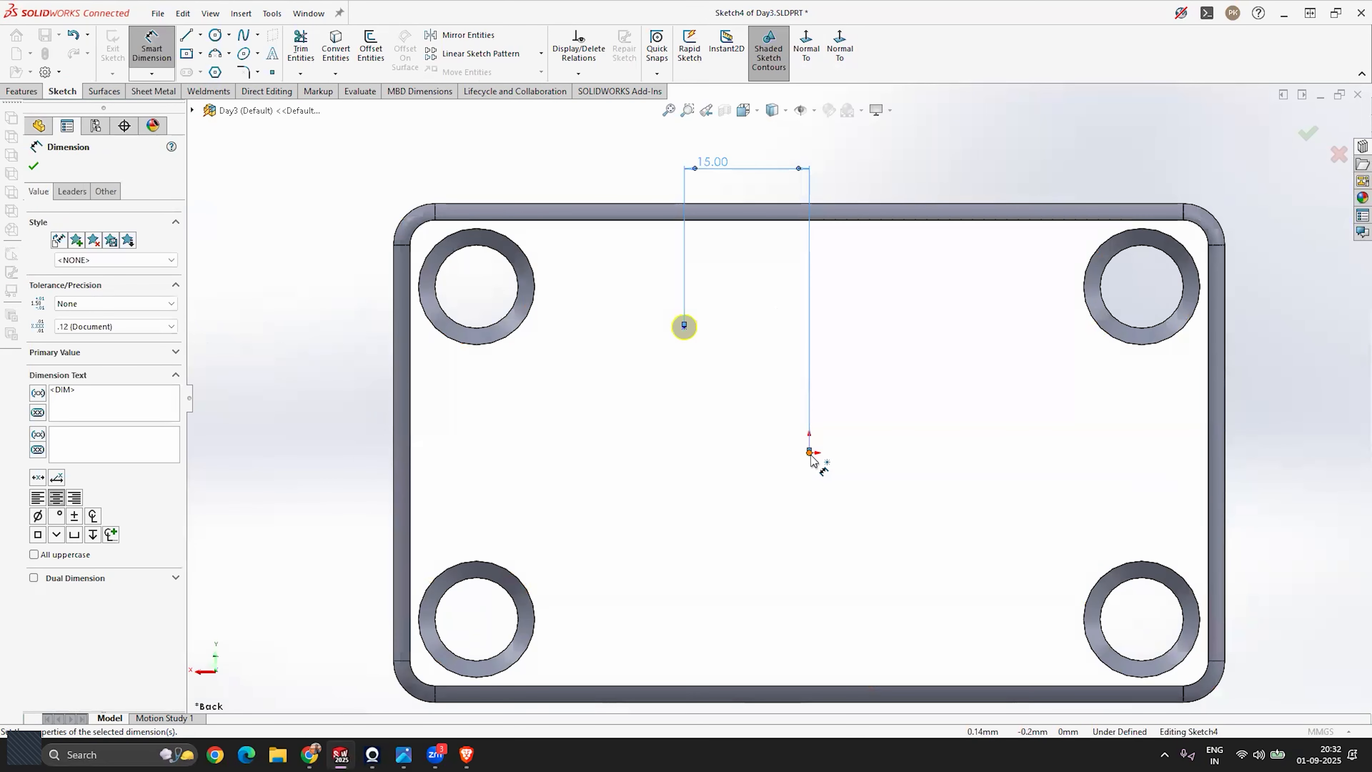
Dimension the vertical distance between the origin and the hole point as 15 mm, and finish dimensioning.
{"action": "left_click", "coordinate": [810, 452]}
{"action": "left_click", "coordinate": [684, 327]}
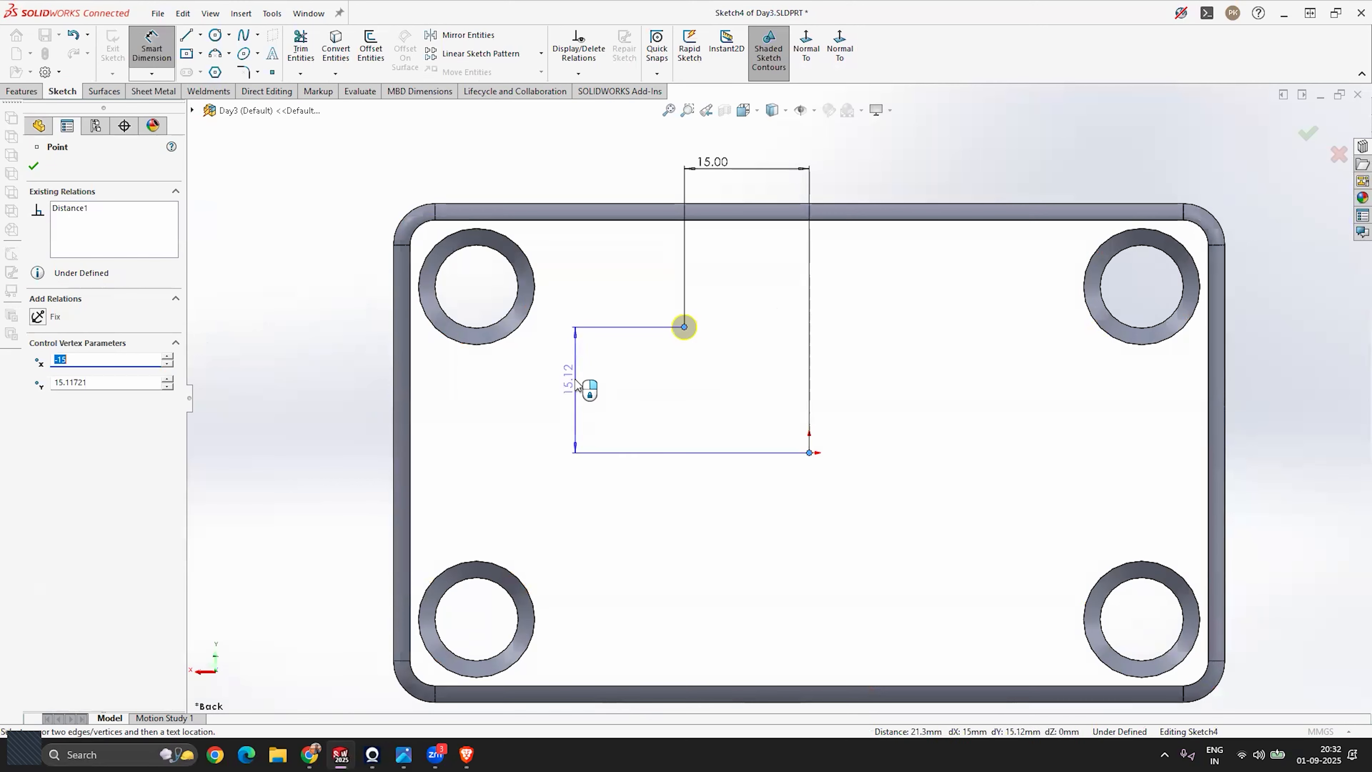
{"action": "left_click", "coordinate": [578, 384]}
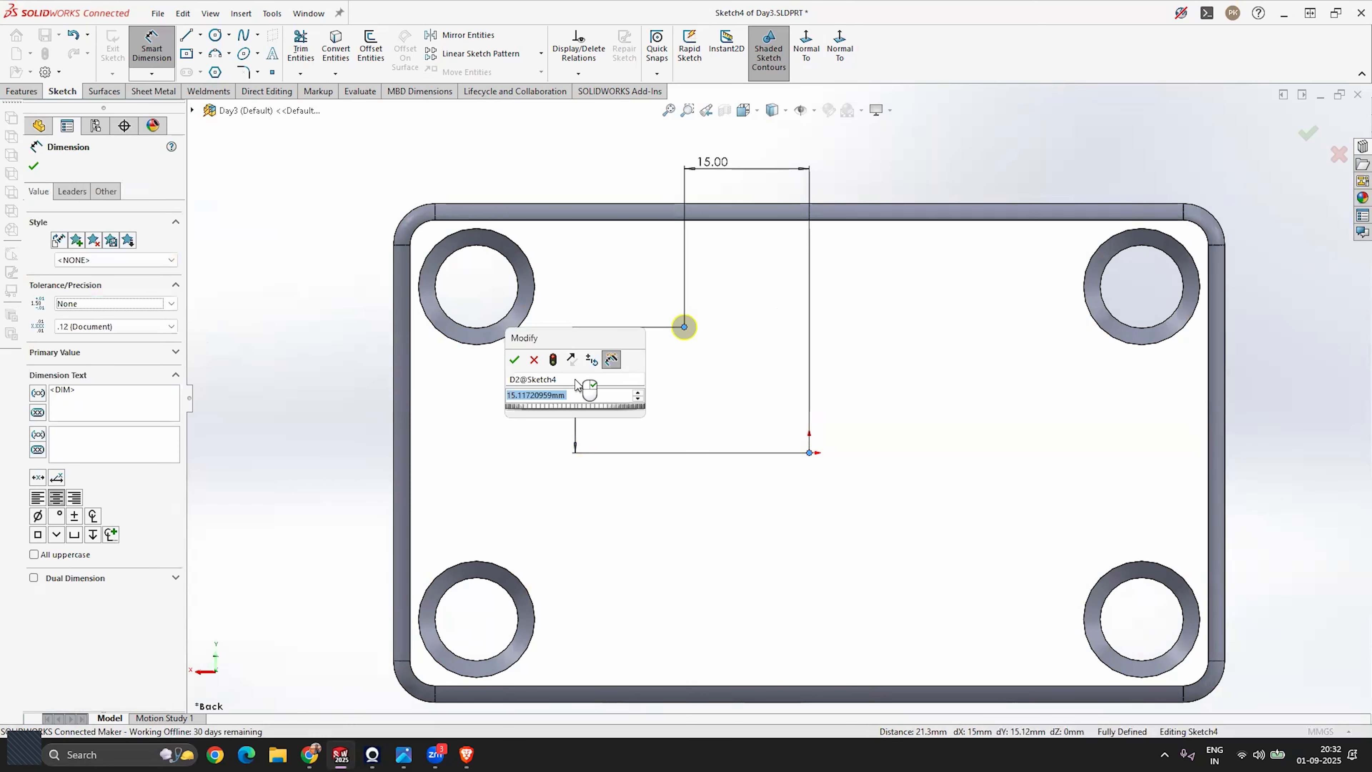
{"action": "key", "text": "Return"}
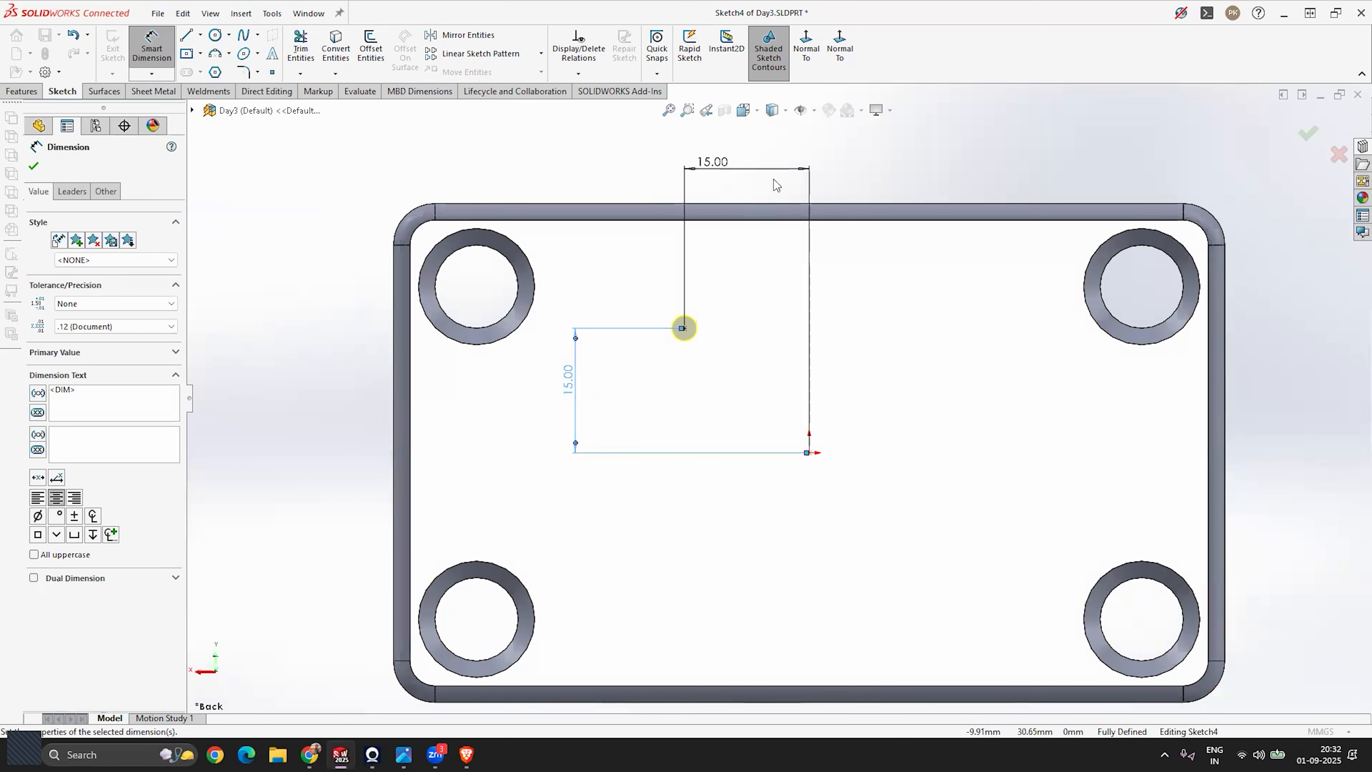
{"action": "left_click", "coordinate": [34, 168]}
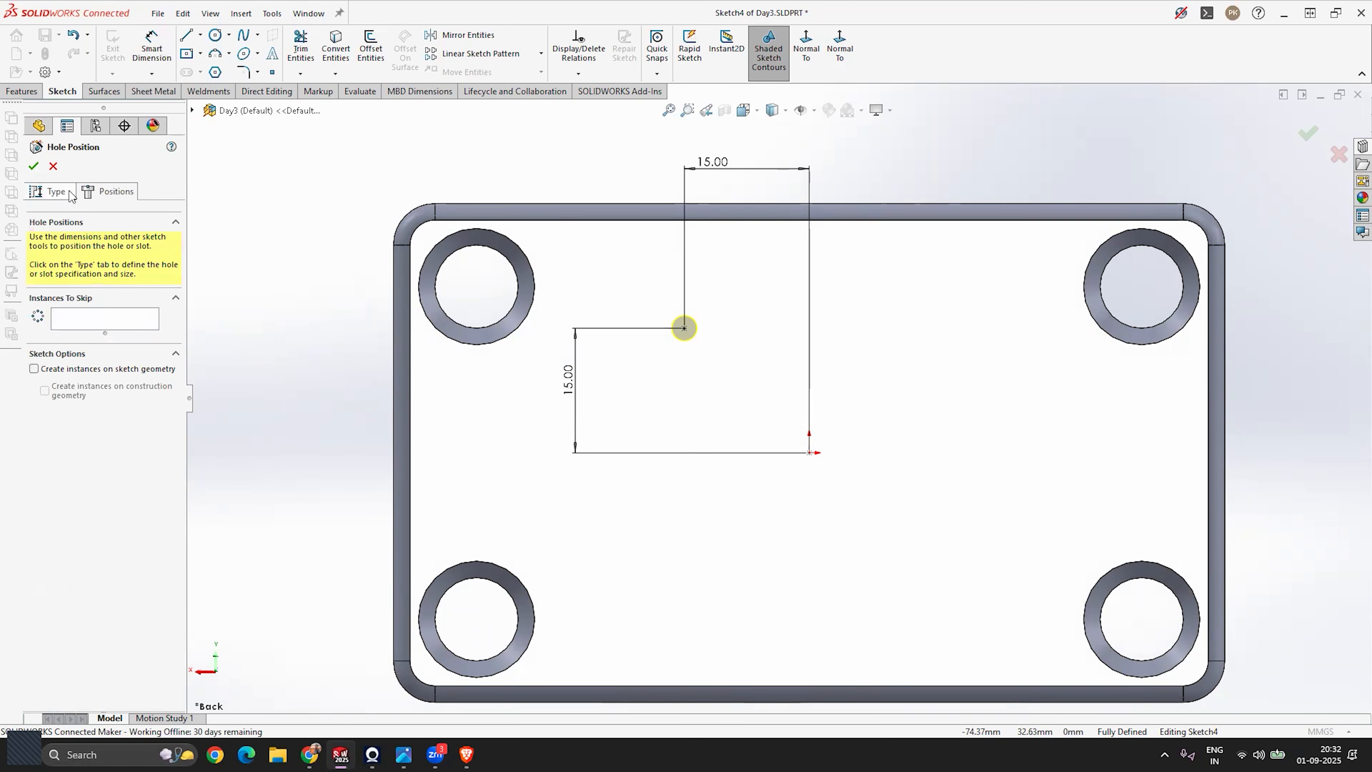
Try the countersink, counterbore, tapered pipe tap, legacy and slot hole types on the placed hole.
{"action": "left_click", "coordinate": [54, 192]}
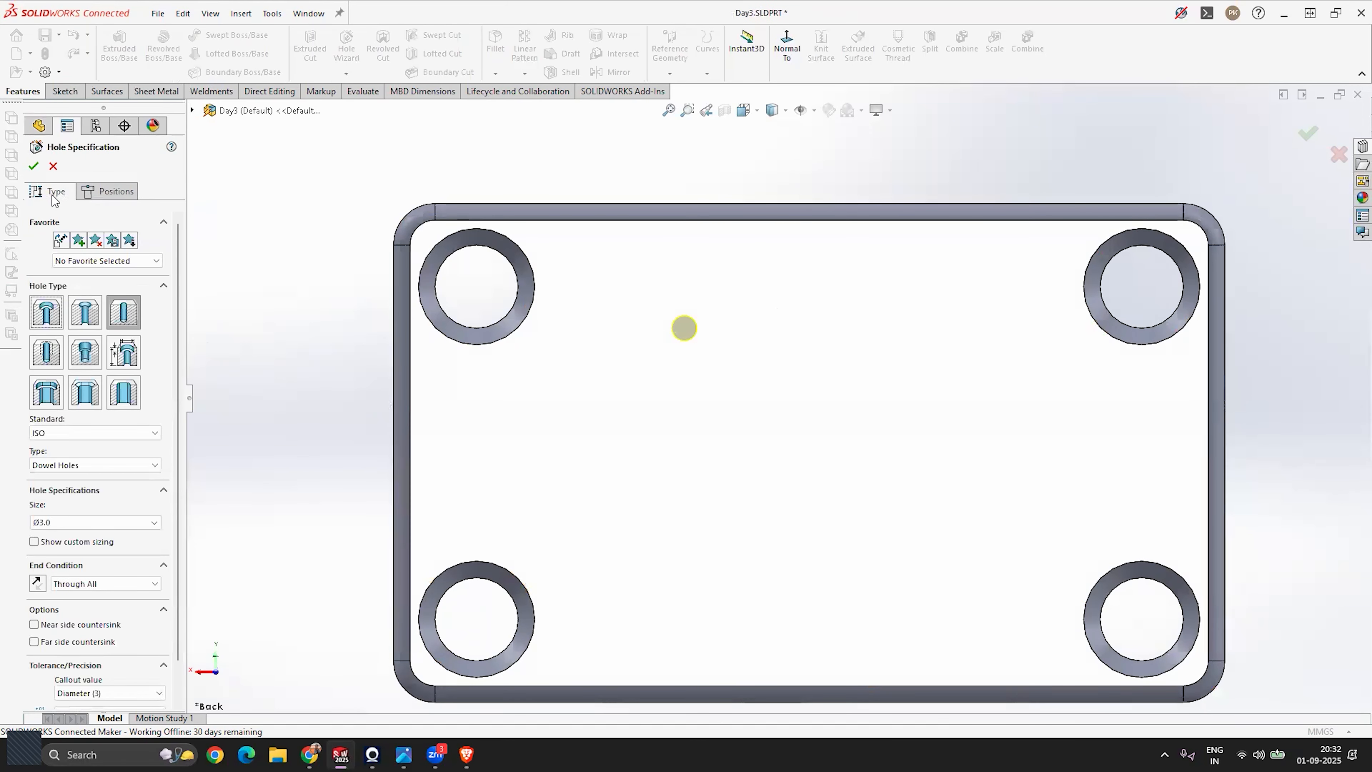
{"action": "middle_click_drag", "start_coordinate": [669, 419], "coordinate": [598, 244]}
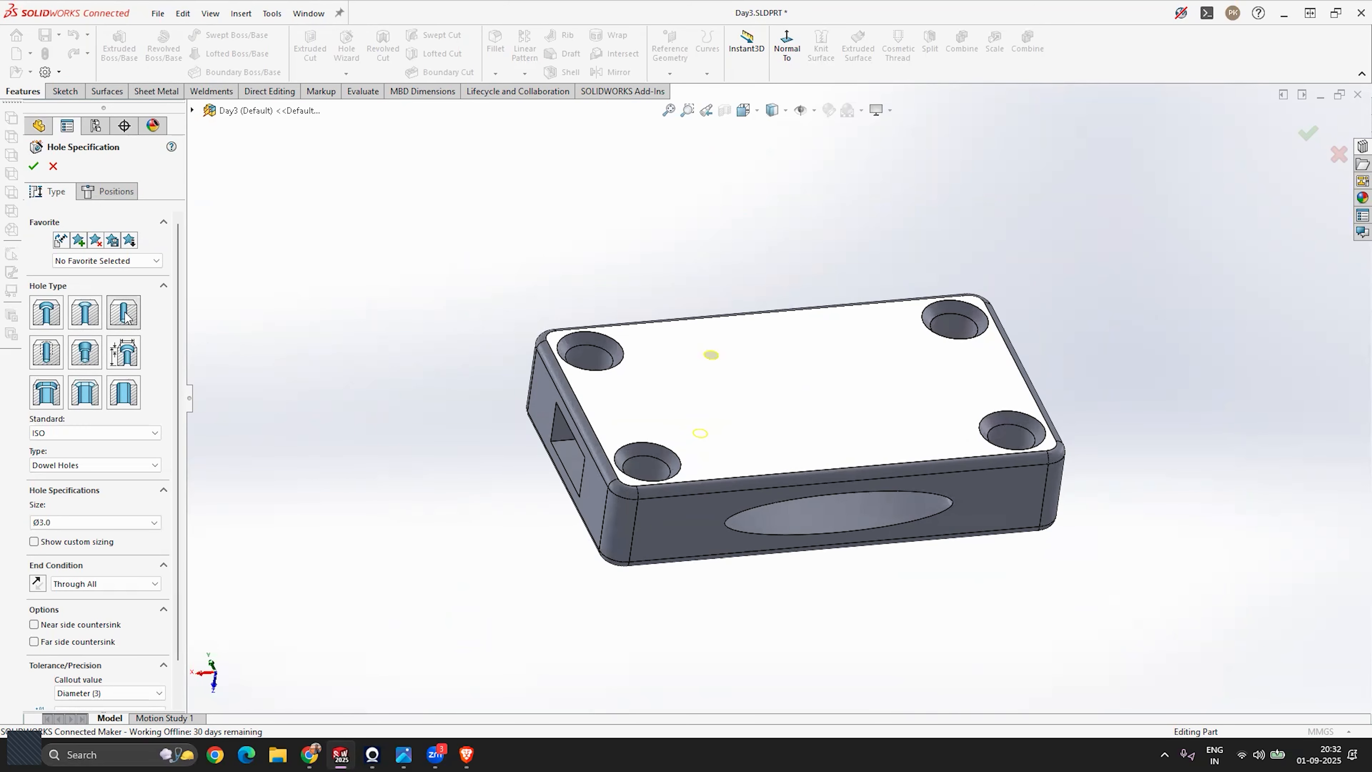
{"action": "left_click", "coordinate": [86, 316]}
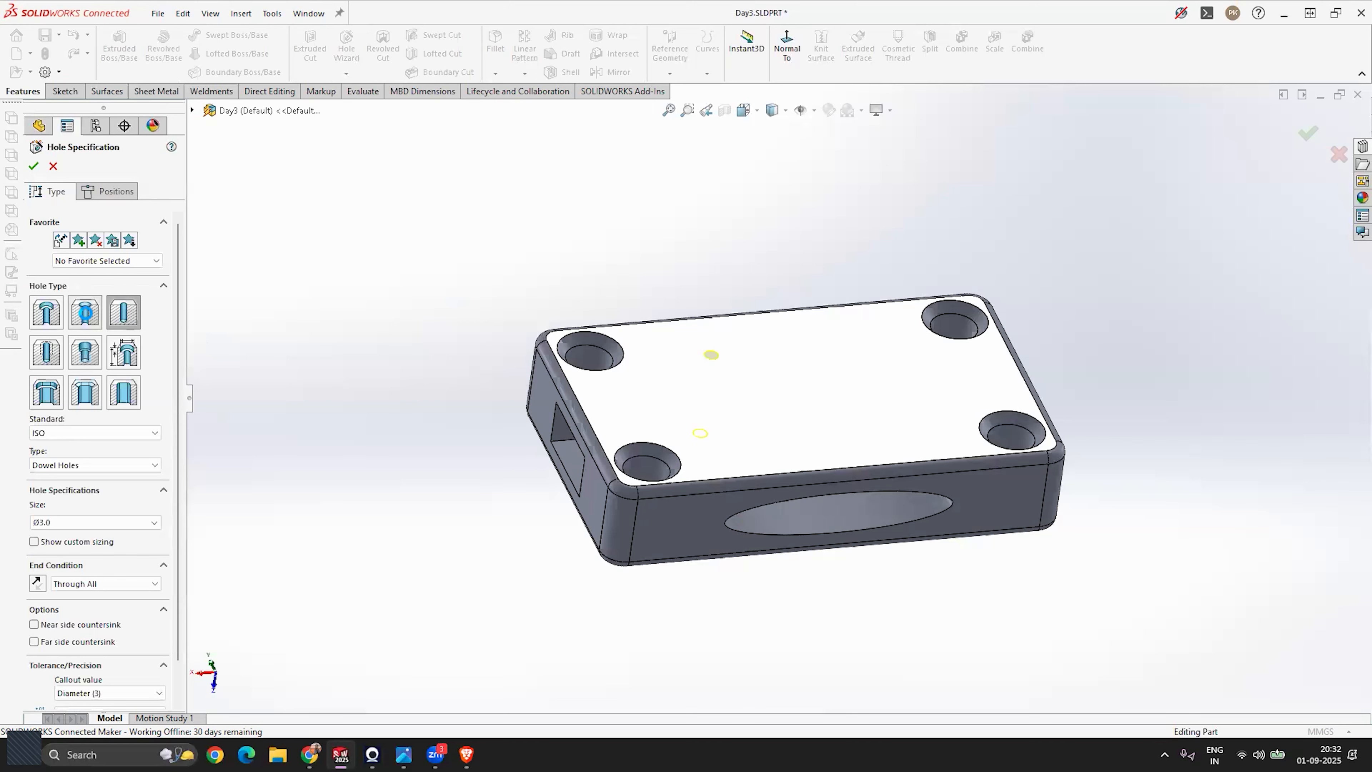
{"action": "scroll", "coordinate": [676, 378], "scroll_direction": "up", "scroll_amount": 10}
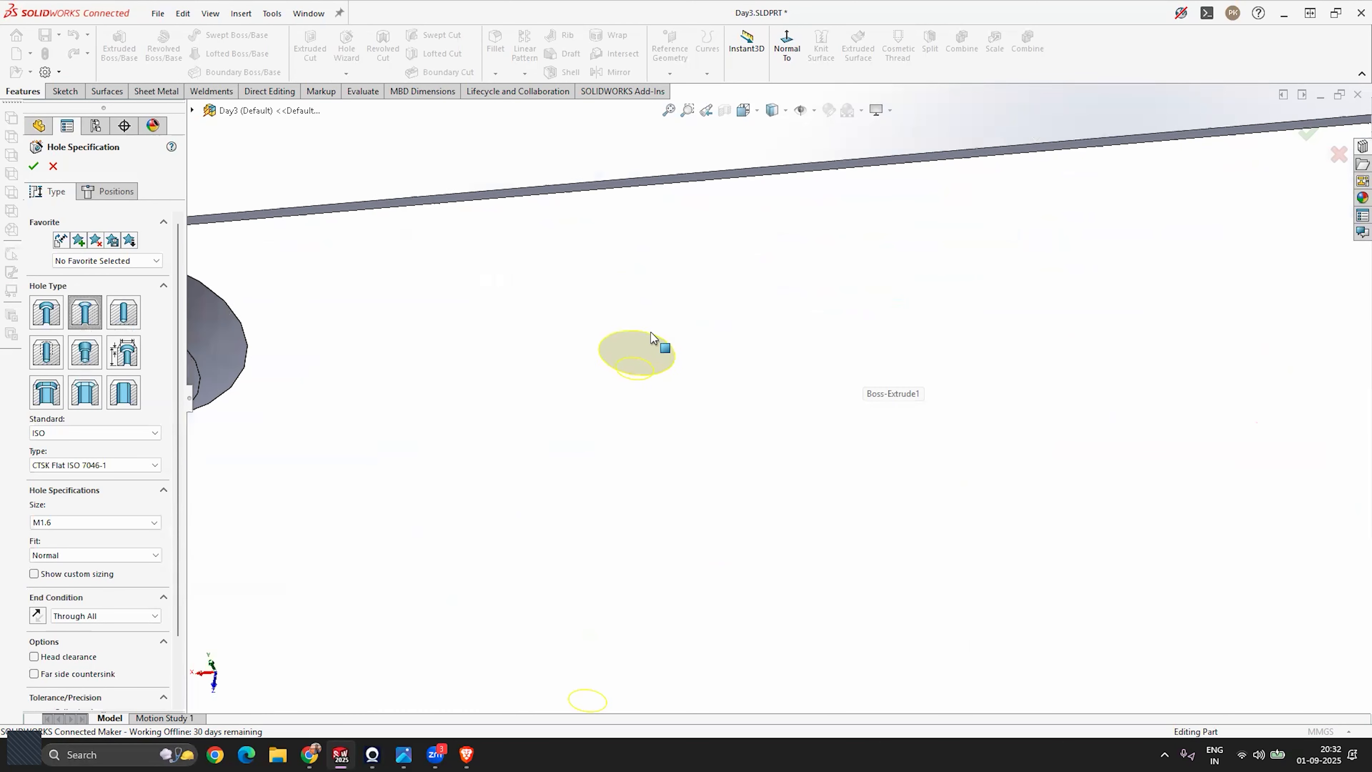
{"action": "left_click", "coordinate": [49, 321]}
{"action": "scroll", "coordinate": [735, 291], "scroll_direction": "down", "scroll_amount": 10}
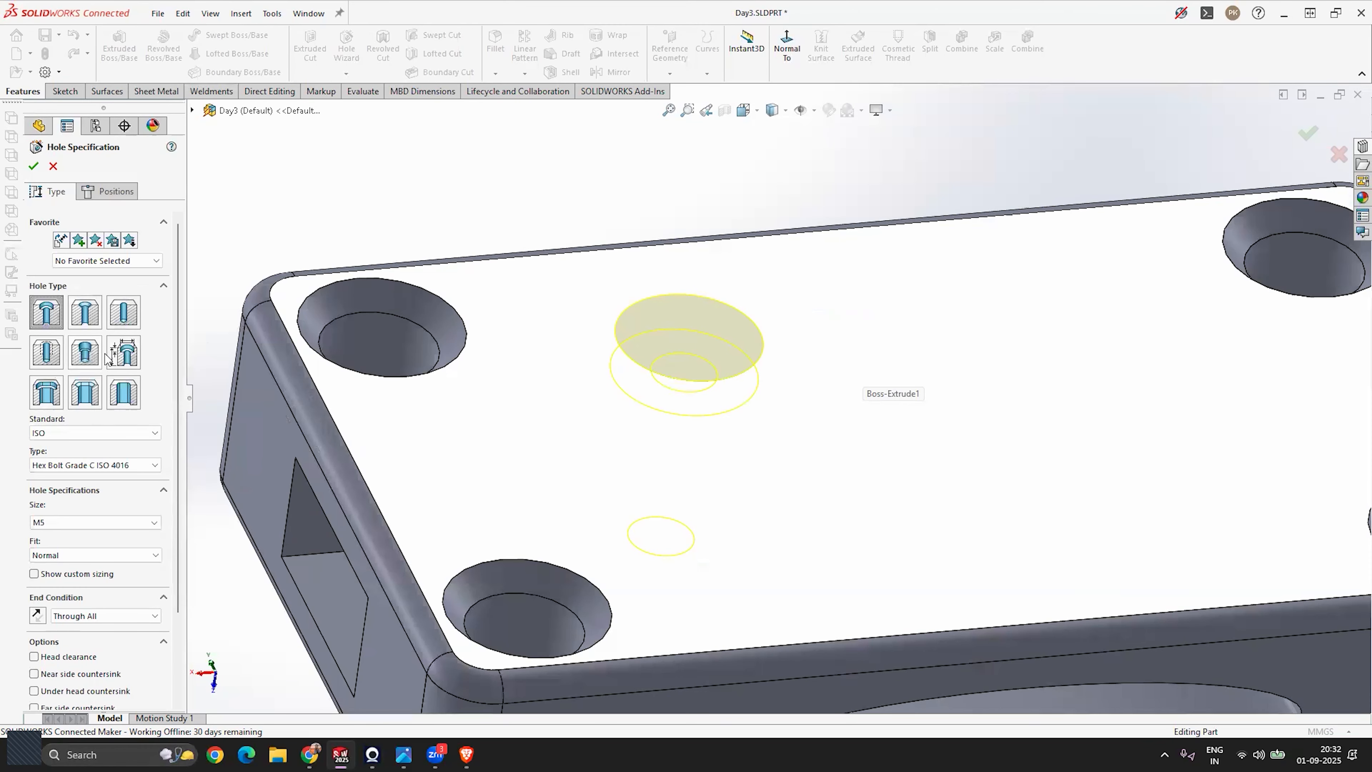
{"action": "left_click", "coordinate": [85, 361]}
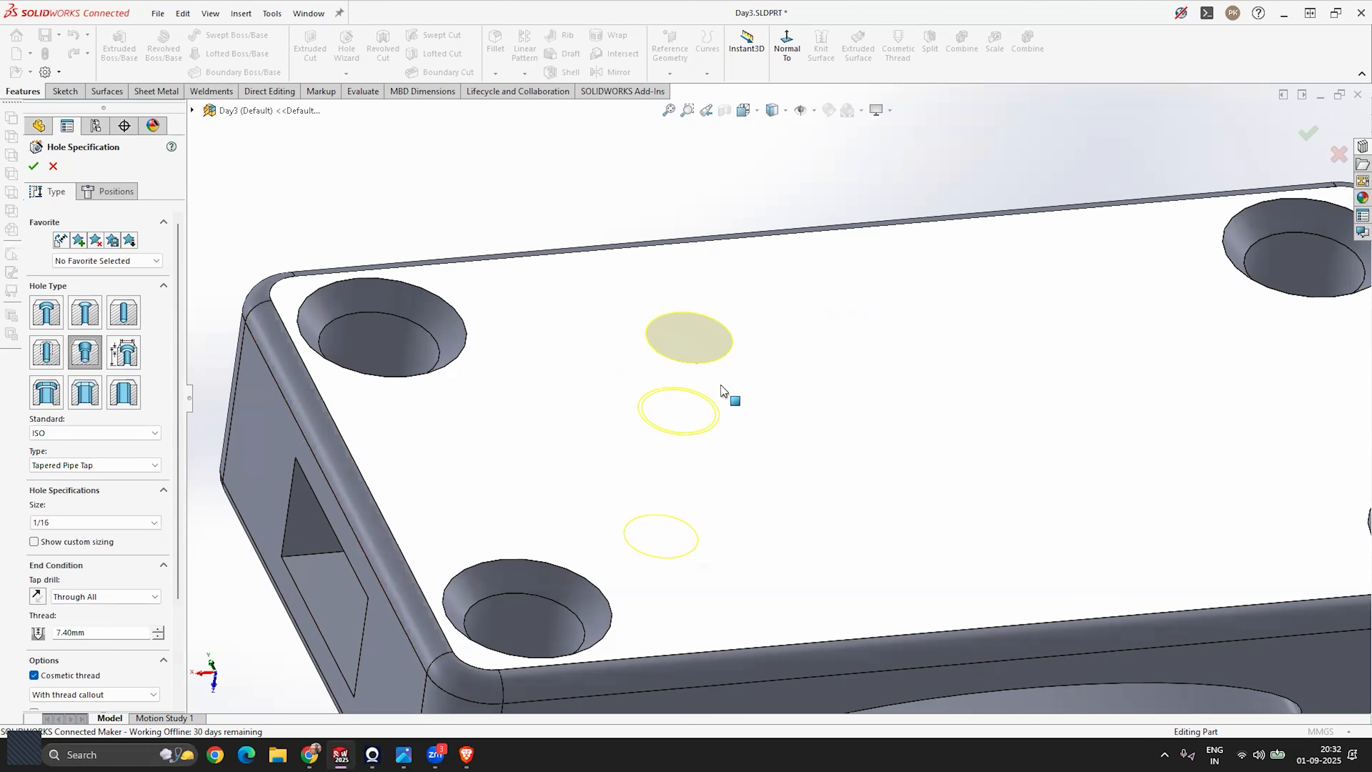
{"action": "left_click", "coordinate": [124, 353]}
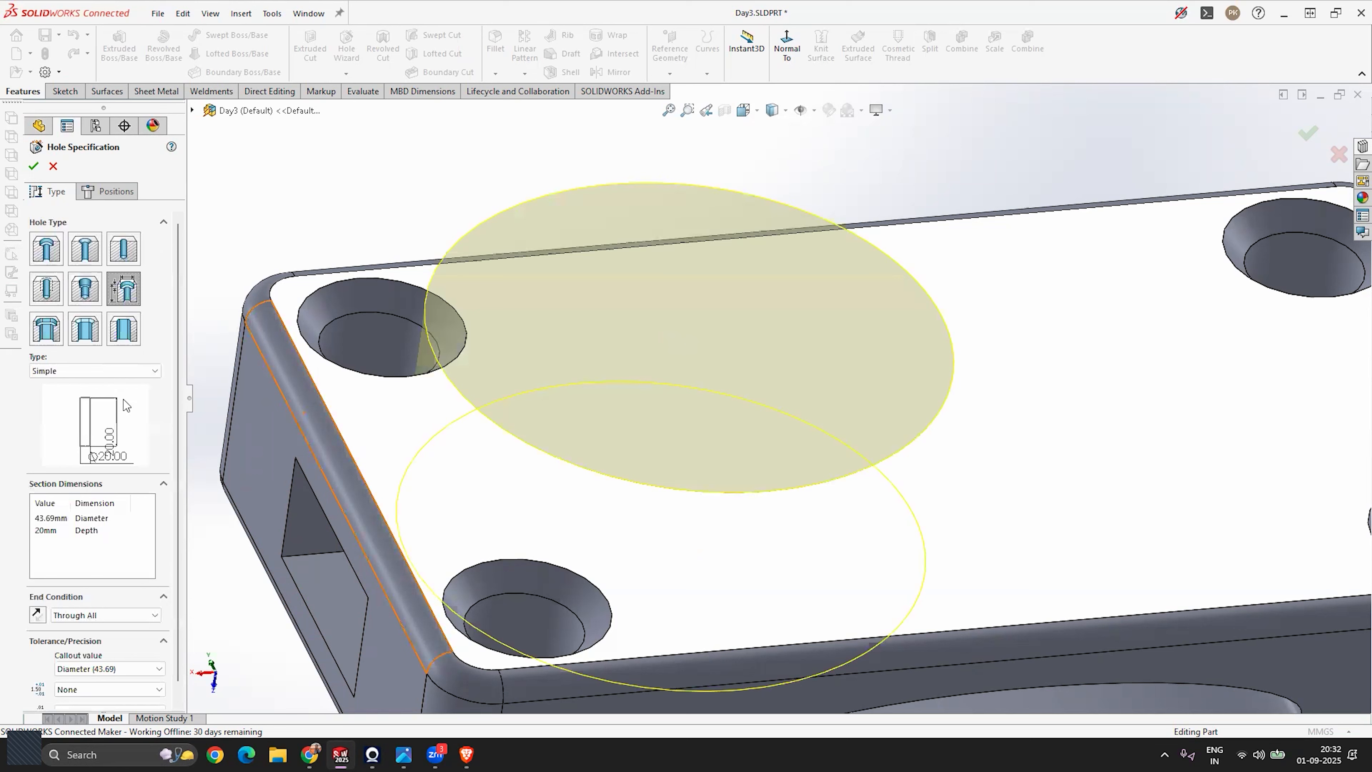
{"action": "left_click", "coordinate": [122, 340]}
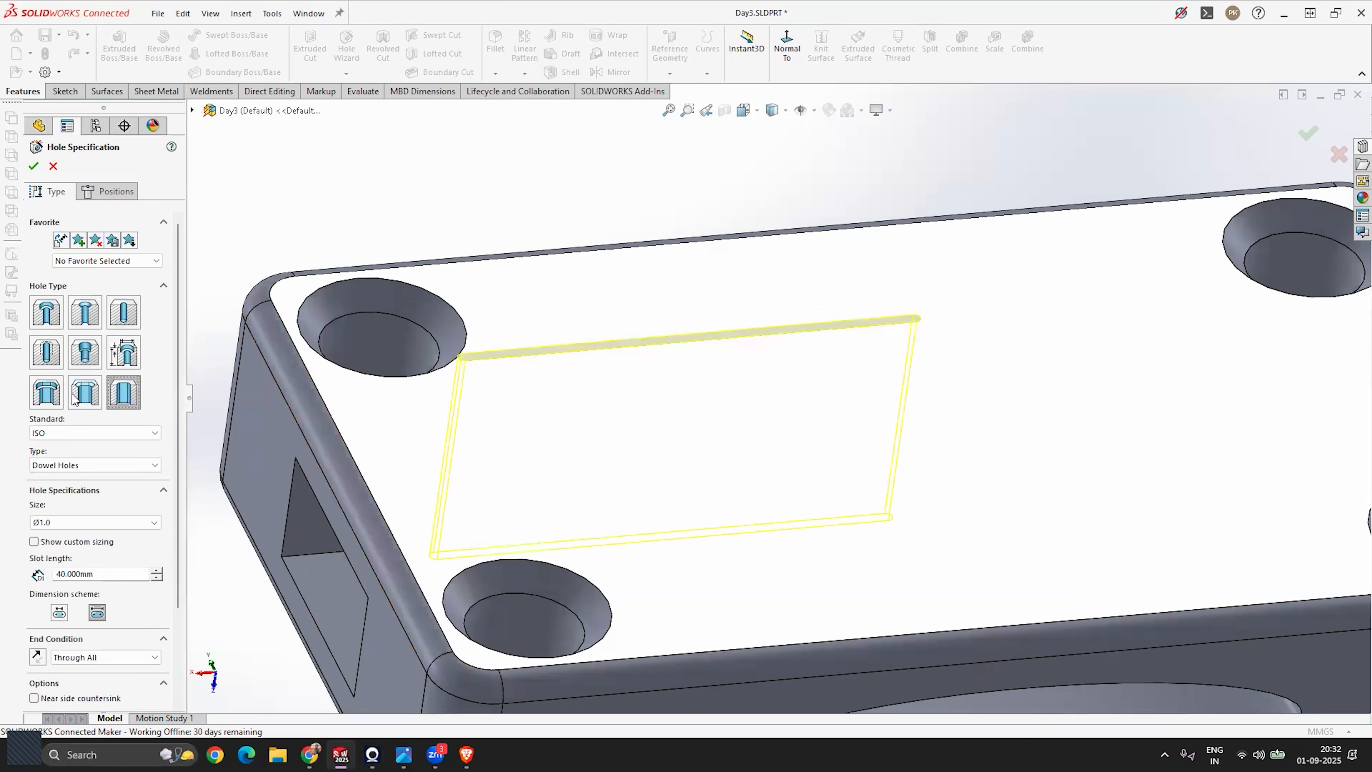
{"action": "left_click", "coordinate": [46, 391]}
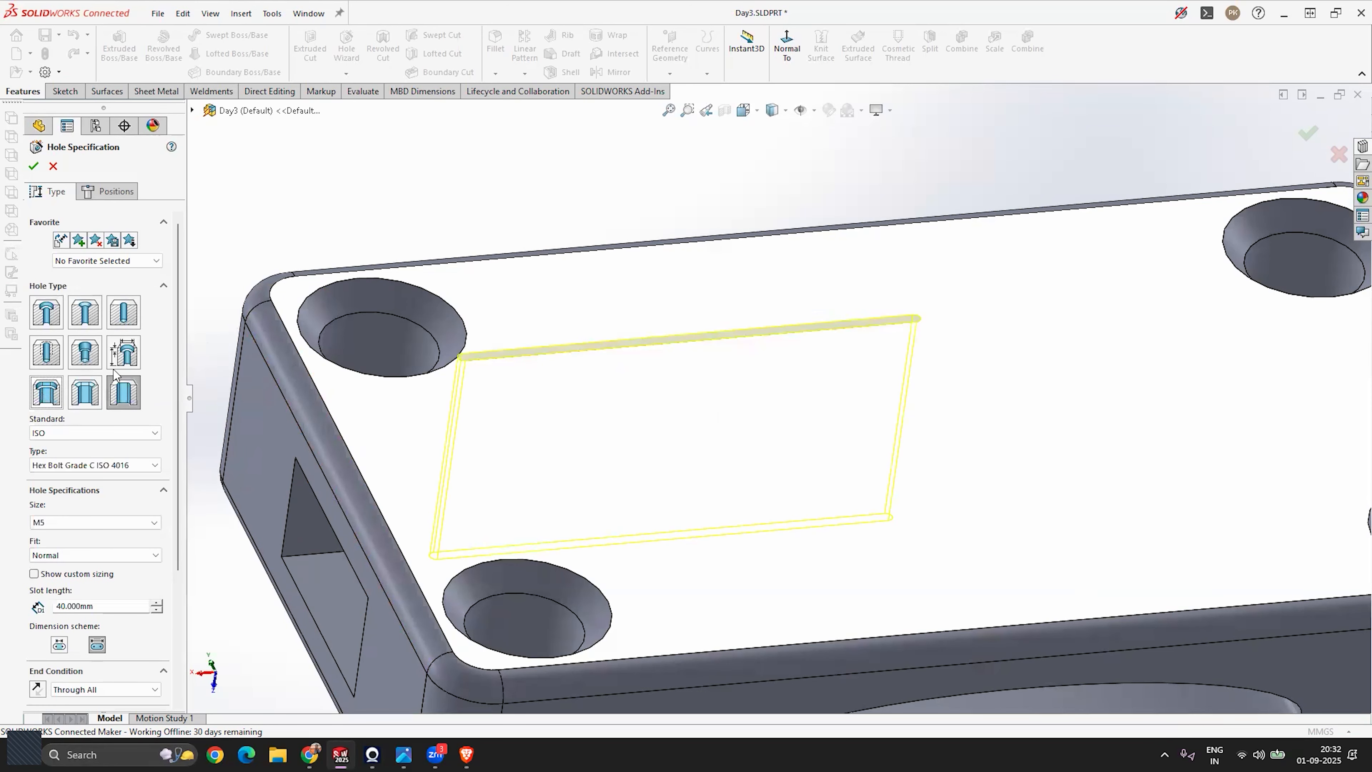
{"action": "left_click", "coordinate": [48, 321]}
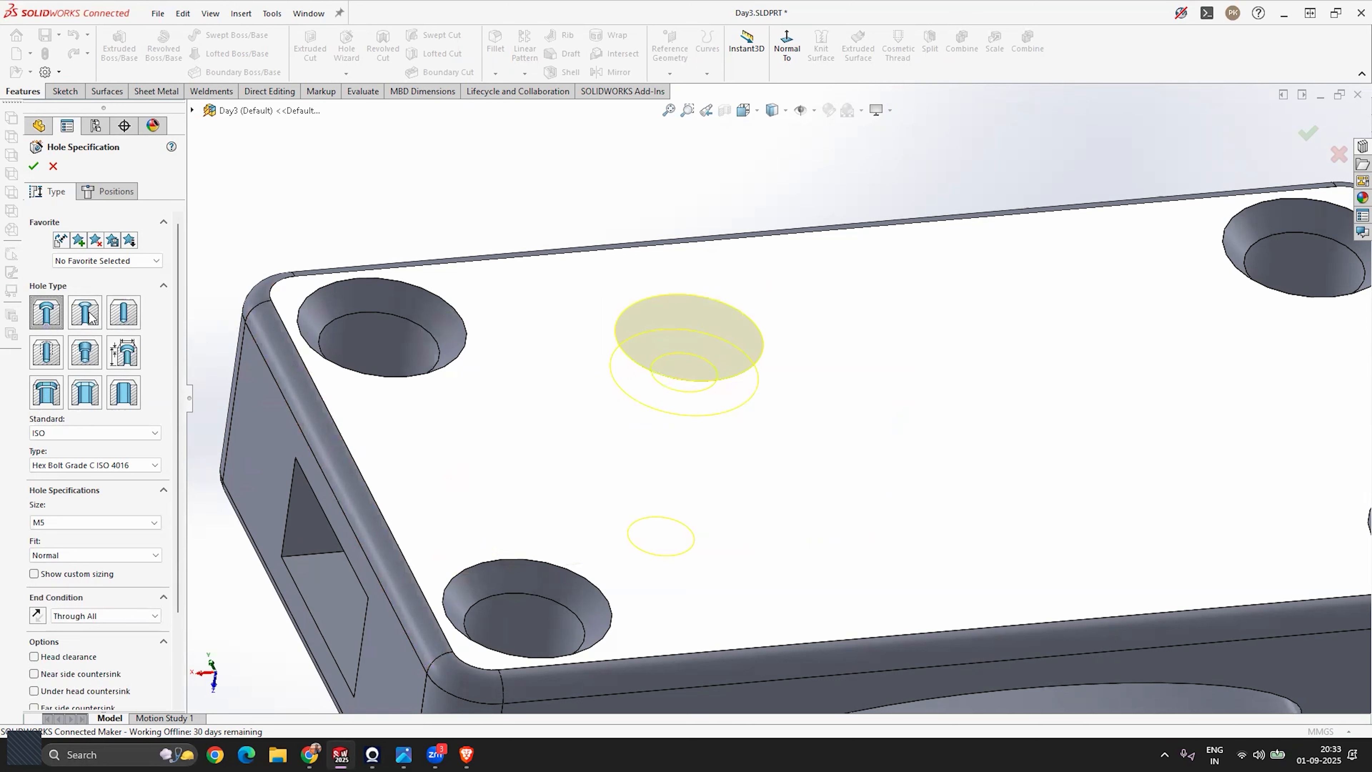
Specify the placed hole as a plain hole using the ISO standard and the Dowel Holes type.
{"action": "left_click", "coordinate": [130, 323]}
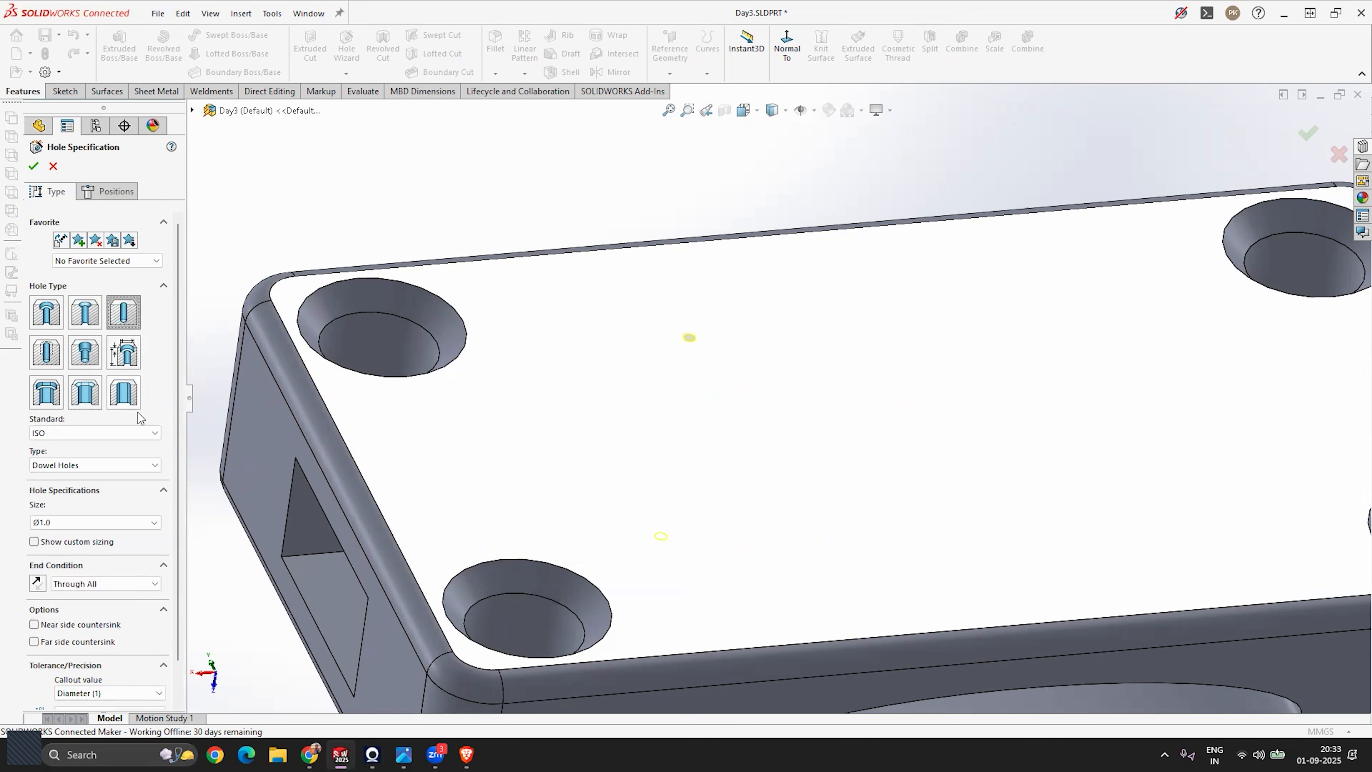
{"action": "left_click", "coordinate": [143, 432]}
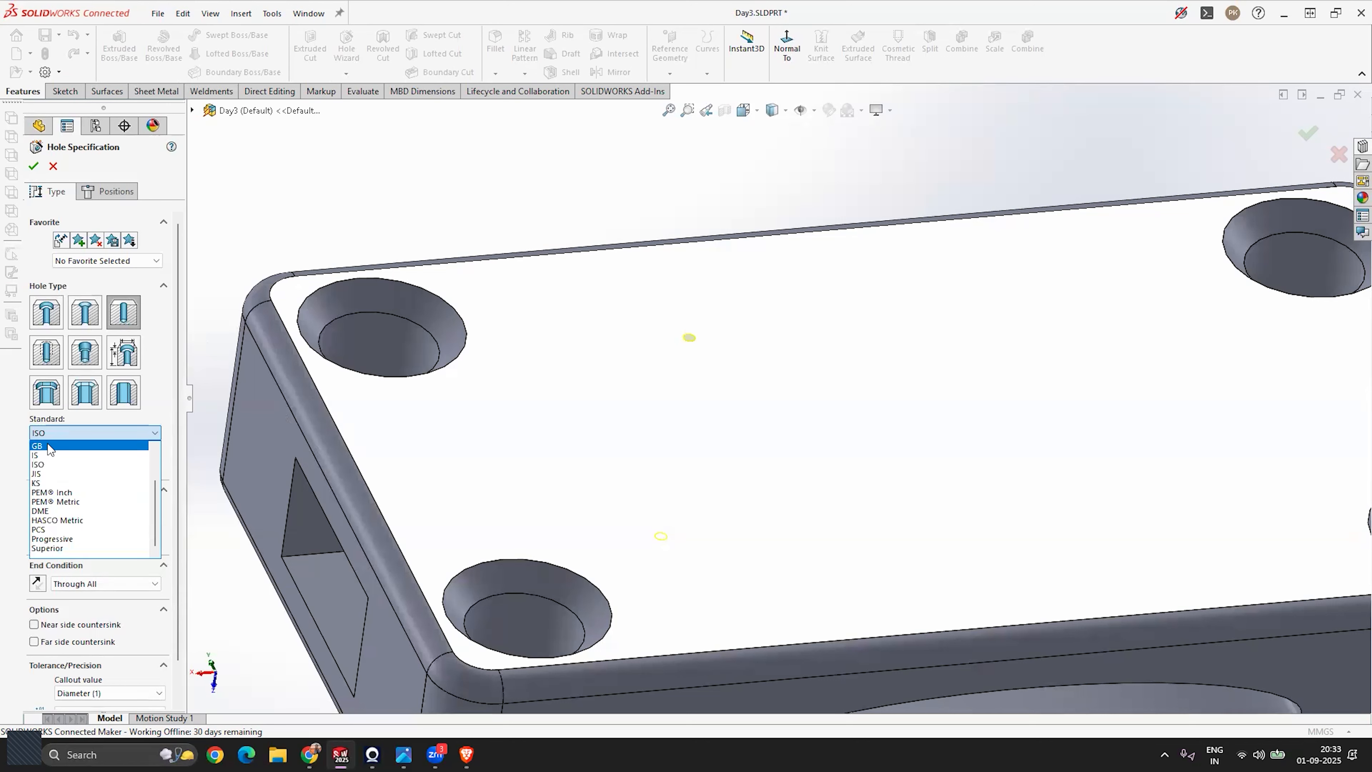
{"action": "left_click", "coordinate": [48, 465]}
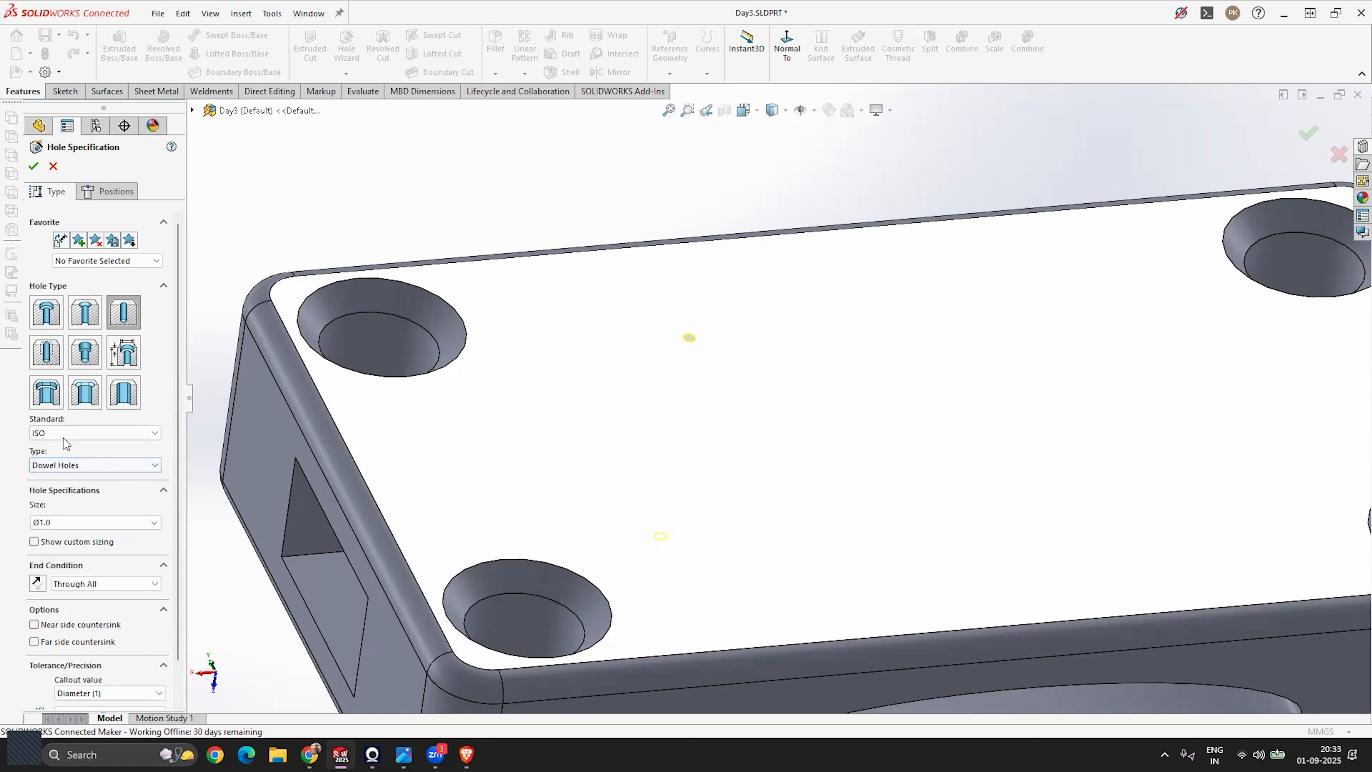
{"action": "scroll", "coordinate": [769, 325], "scroll_direction": "up", "scroll_amount": 2}
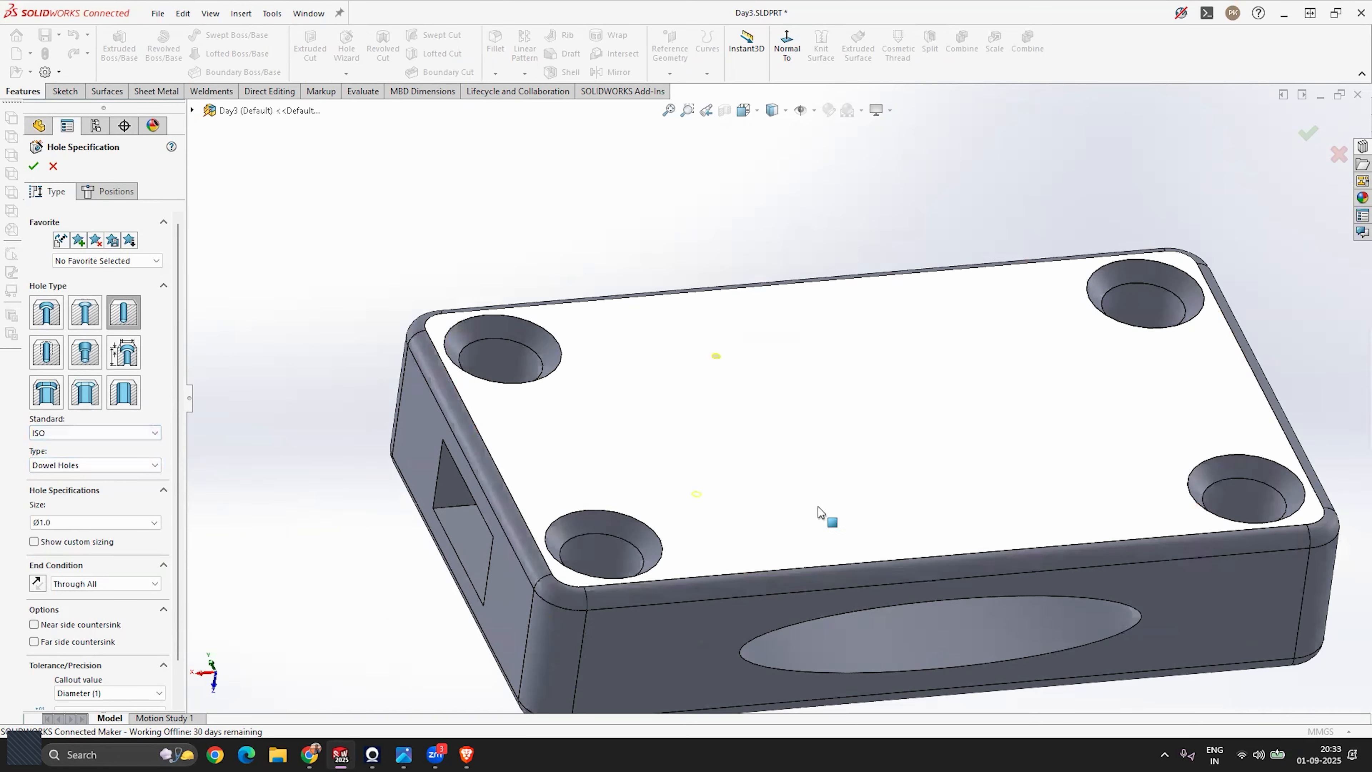
{"action": "scroll", "coordinate": [816, 529], "scroll_direction": "down", "scroll_amount": 2}
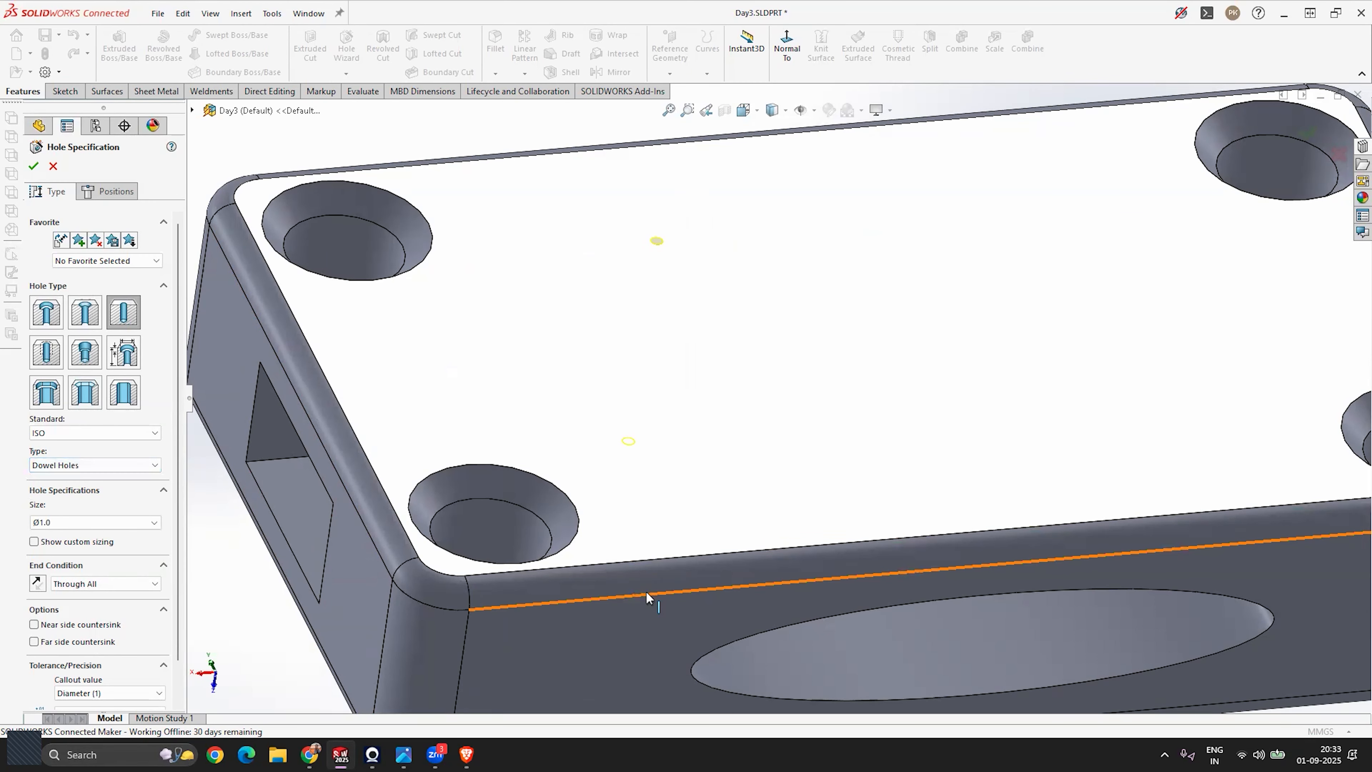
Set the dowel hole size to Ø6.0 and create the hole through the whole plate.
{"action": "left_click", "coordinate": [100, 521]}
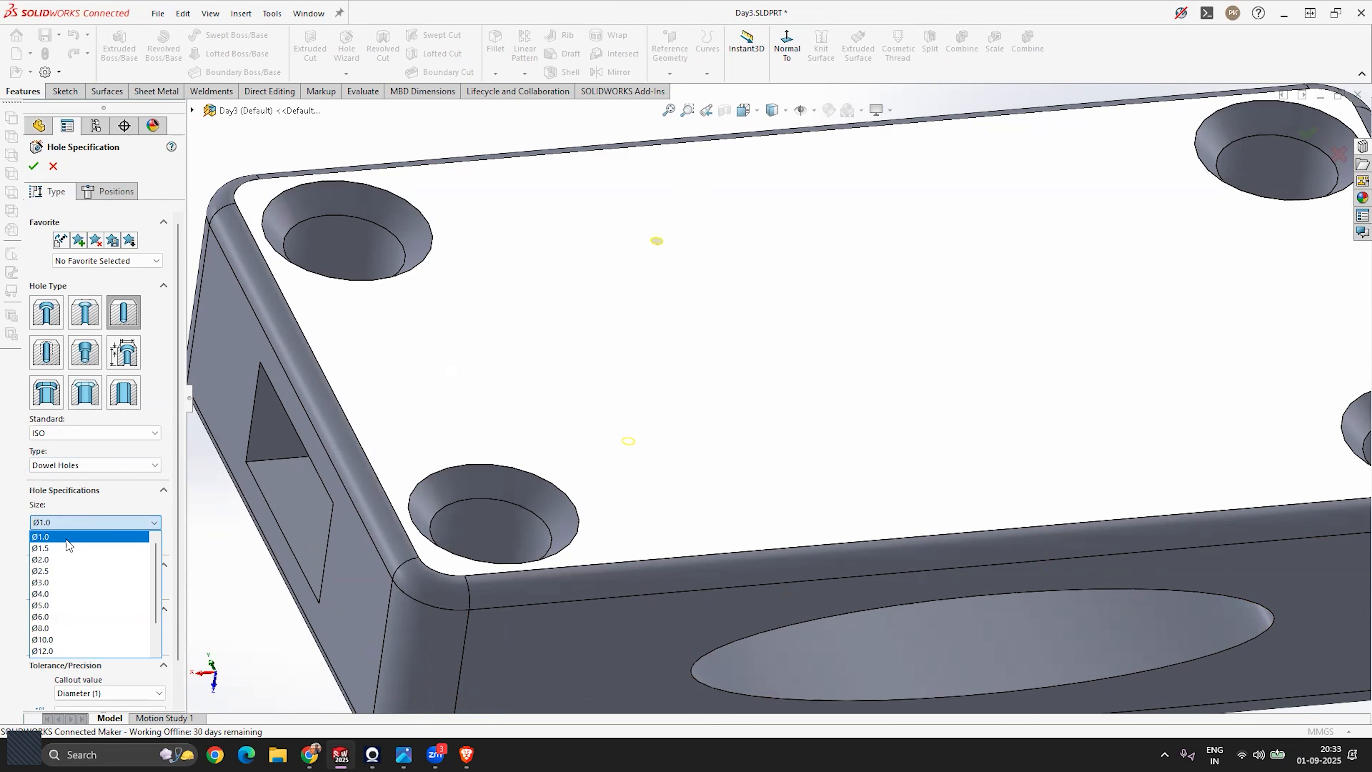
{"action": "left_click", "coordinate": [54, 612]}
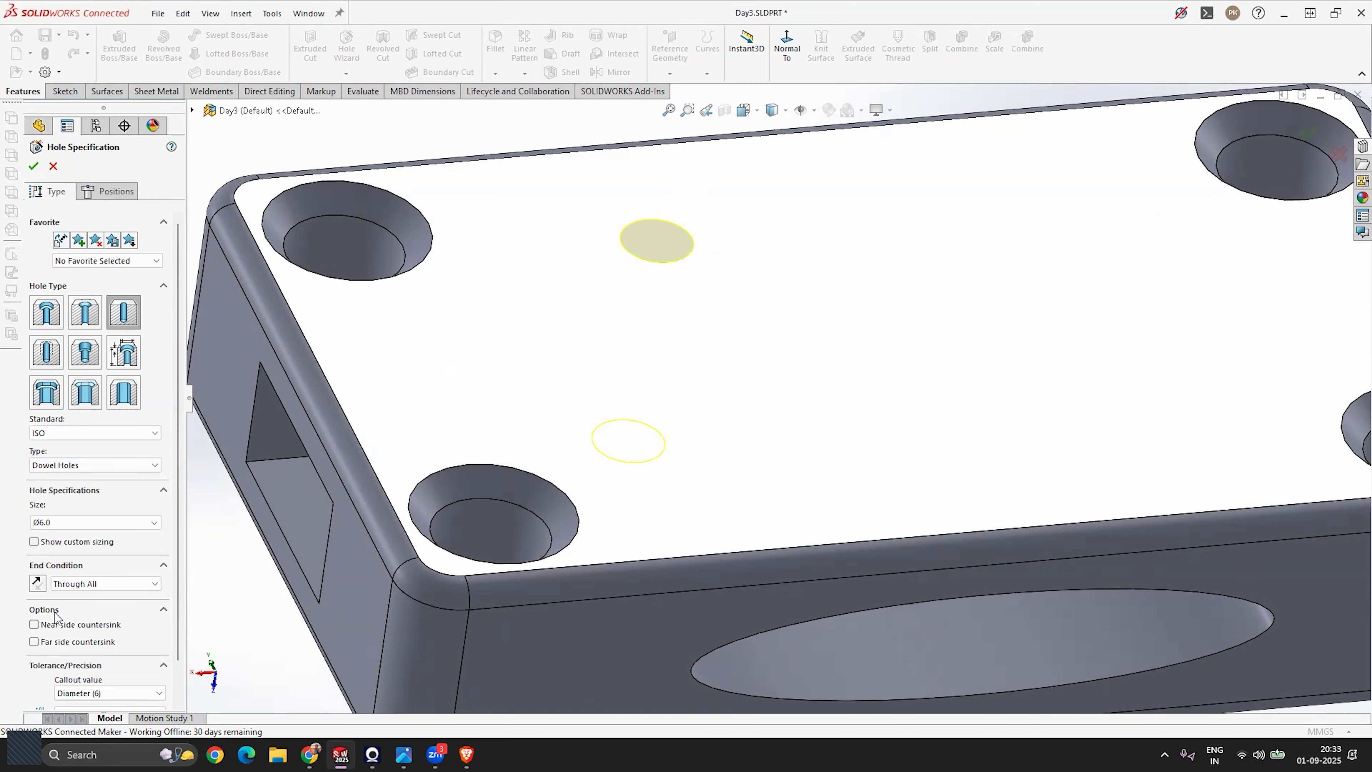
{"action": "scroll", "coordinate": [772, 391], "scroll_direction": "up", "scroll_amount": 5}
{"action": "middle_click_drag", "start_coordinate": [773, 400], "coordinate": [775, 345]}
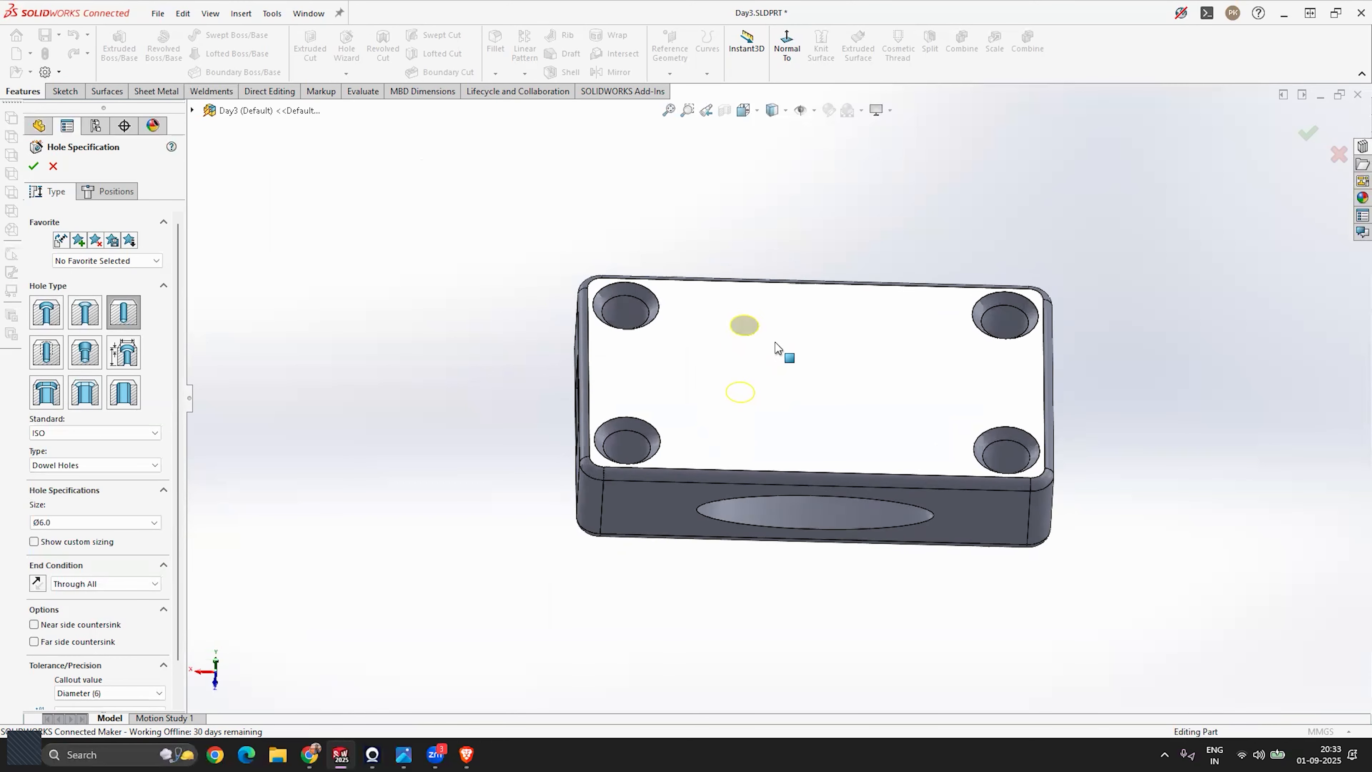
{"action": "scroll", "coordinate": [776, 348], "scroll_direction": "down", "scroll_amount": 3}
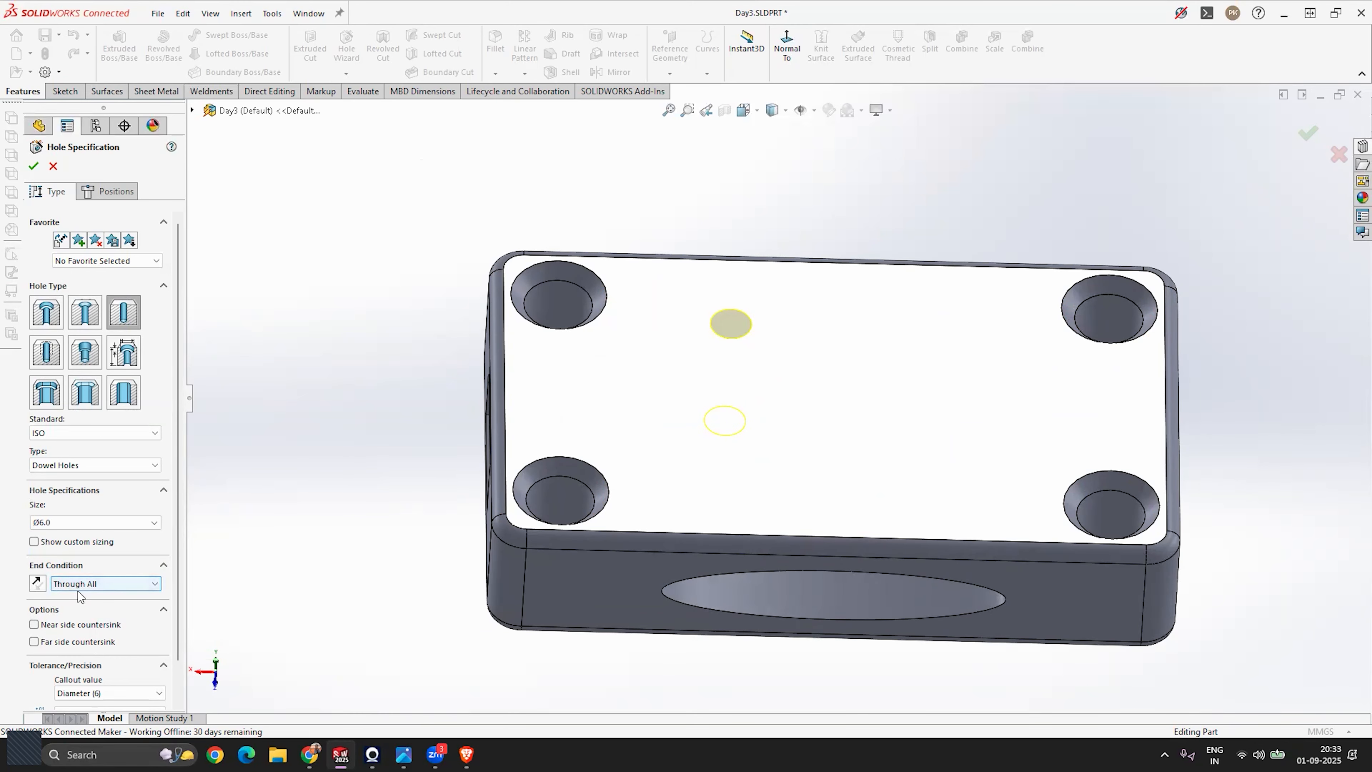
{"action": "mouse_move", "coordinate": [637, 475]}
{"action": "middle_mouse_down"}
{"action": "mouse_move", "coordinate": [637, 352]}
{"action": "mouse_move", "coordinate": [634, 484]}
{"action": "middle_mouse_up"}
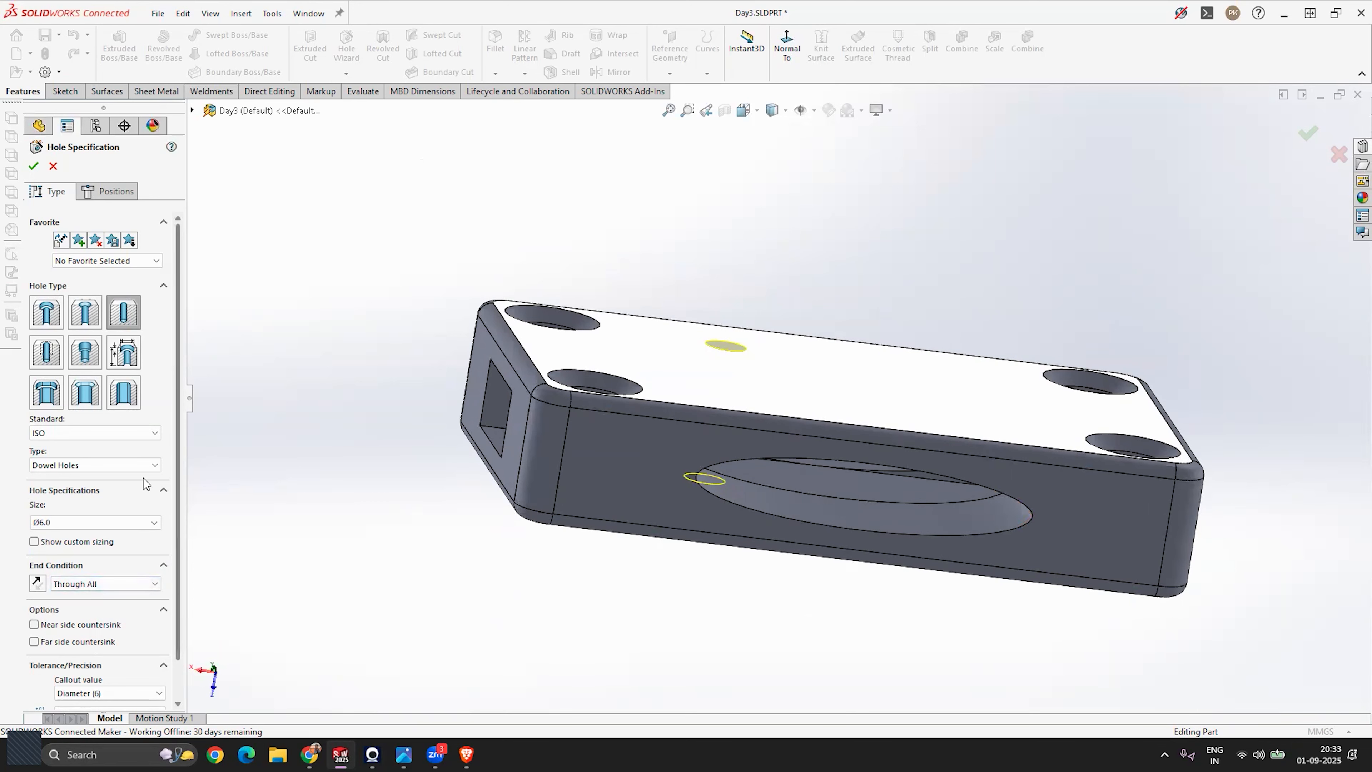
{"action": "left_click", "coordinate": [34, 169]}
{"action": "middle_click_drag", "start_coordinate": [687, 364], "coordinate": [665, 200]}
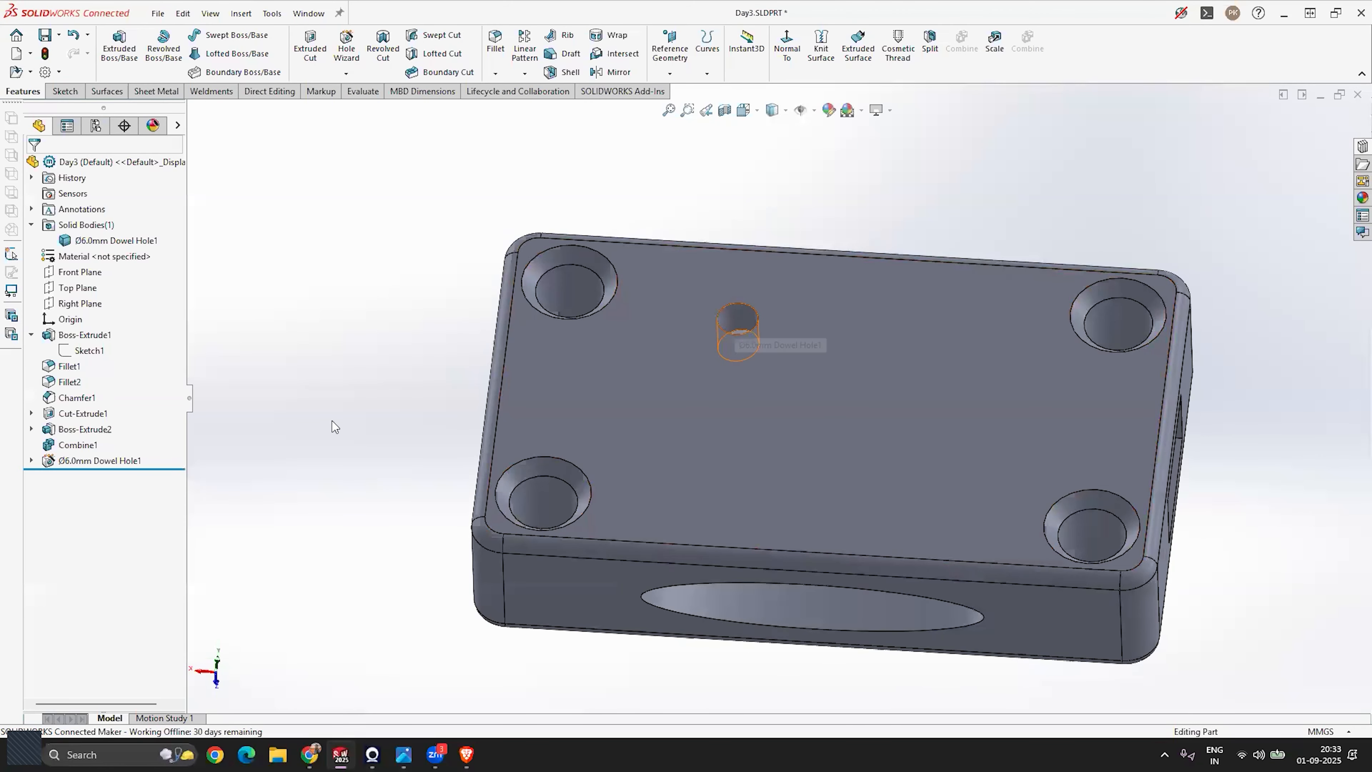
Examine the new dowel hole feature and its position on the plate's top face.
{"action": "left_click", "coordinate": [82, 463]}
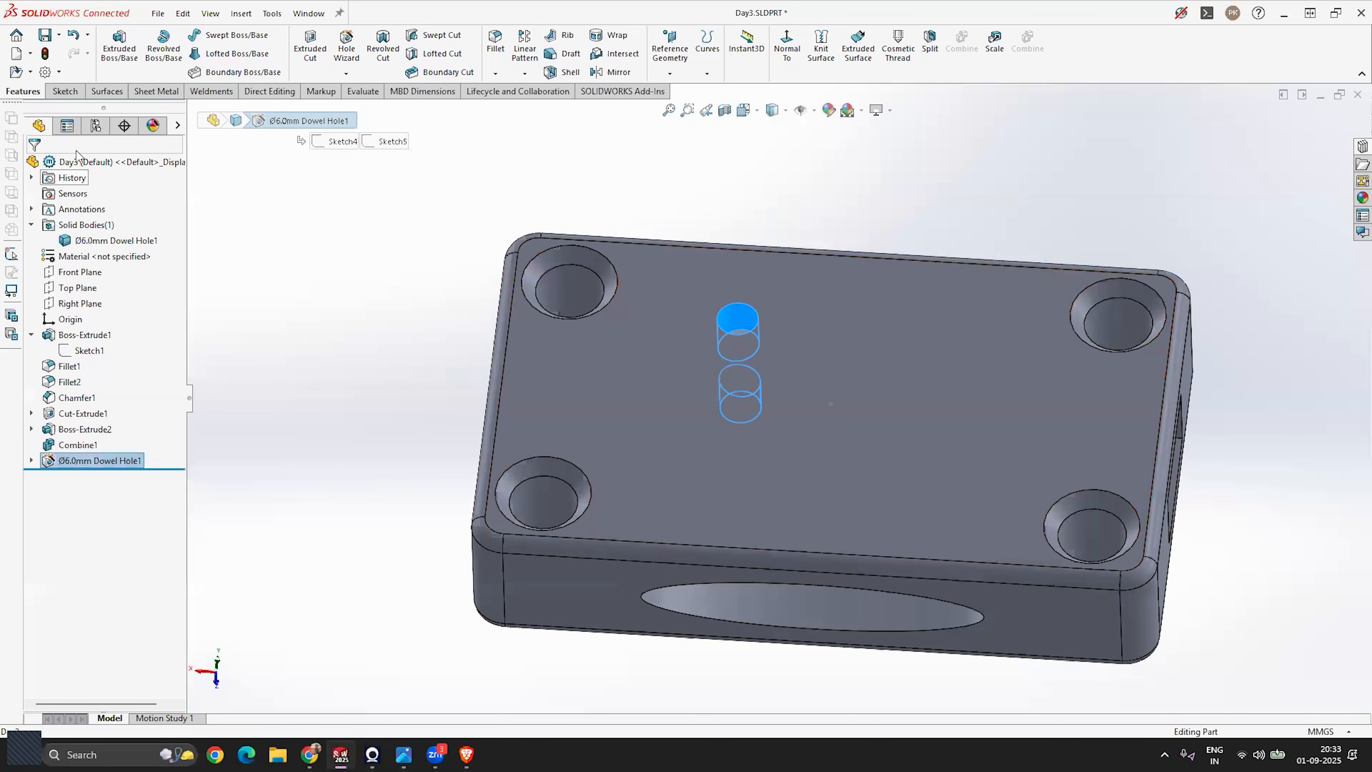
{"action": "left_click", "coordinate": [69, 481]}
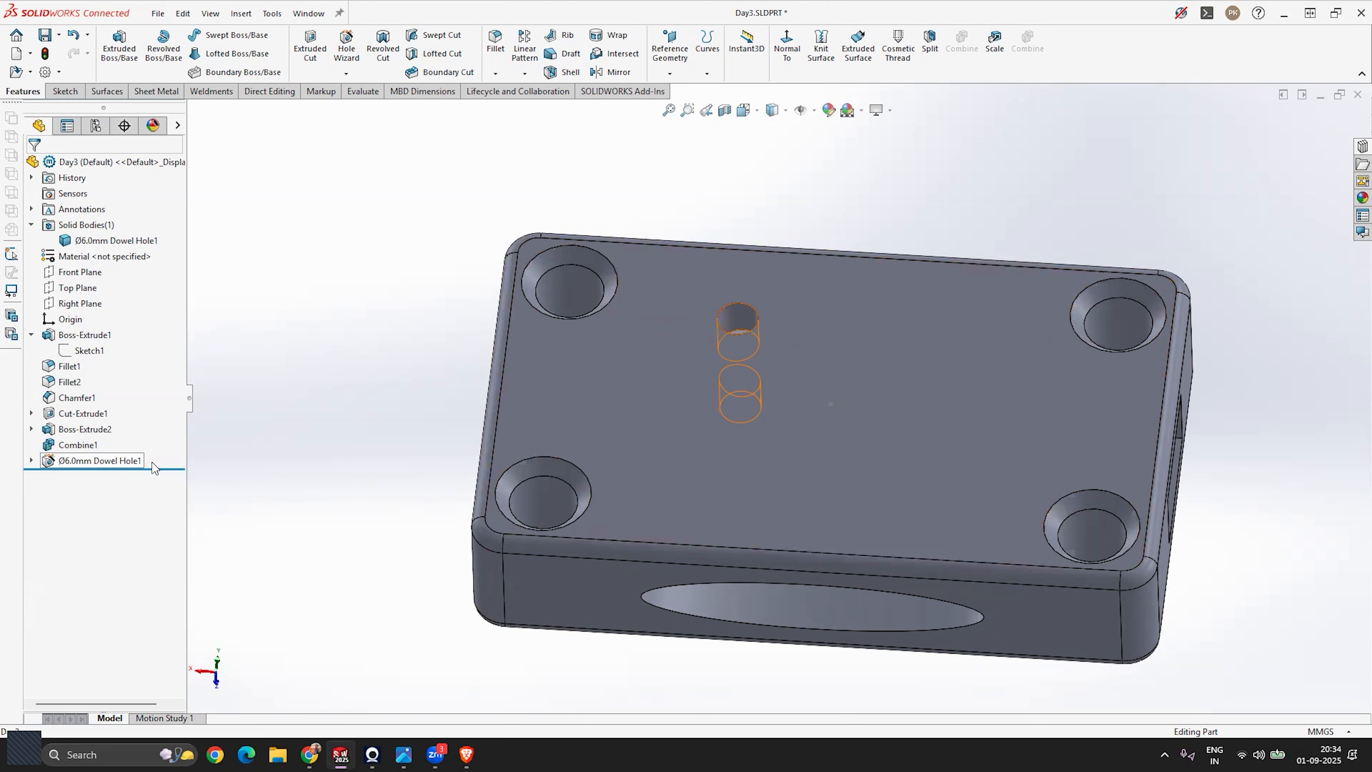
{"action": "mouse_move", "coordinate": [506, 396]}
{"action": "middle_mouse_down"}
{"action": "mouse_move", "coordinate": [475, 411]}
{"action": "mouse_move", "coordinate": [453, 399]}
{"action": "mouse_move", "coordinate": [498, 390]}
{"action": "middle_mouse_up"}
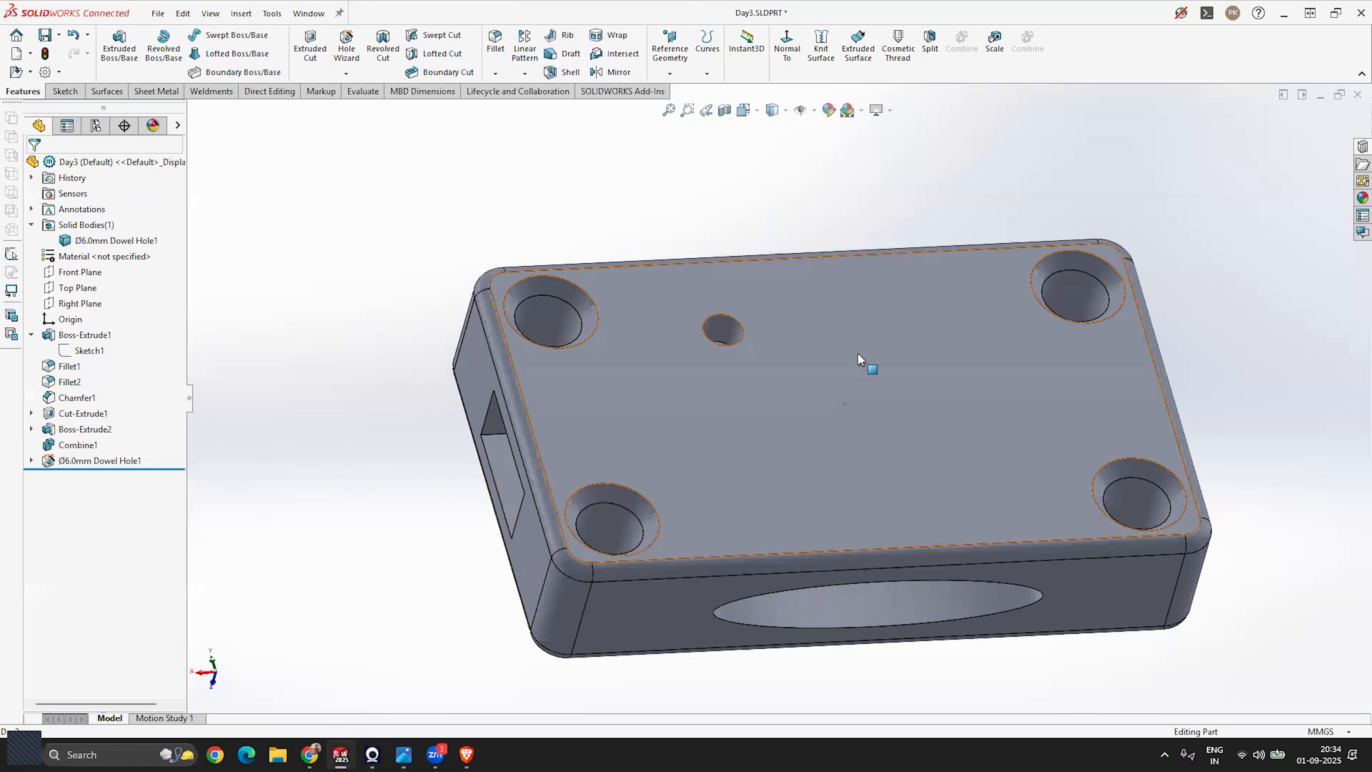
{"action": "scroll", "coordinate": [861, 359], "scroll_direction": "down", "scroll_amount": 2}
{"action": "scroll", "coordinate": [556, 350], "scroll_direction": "up", "scroll_amount": 4}
{"action": "middle_click_drag", "start_coordinate": [555, 349], "coordinate": [596, 316]}
{"action": "scroll", "coordinate": [870, 390], "scroll_direction": "down", "scroll_amount": 2}
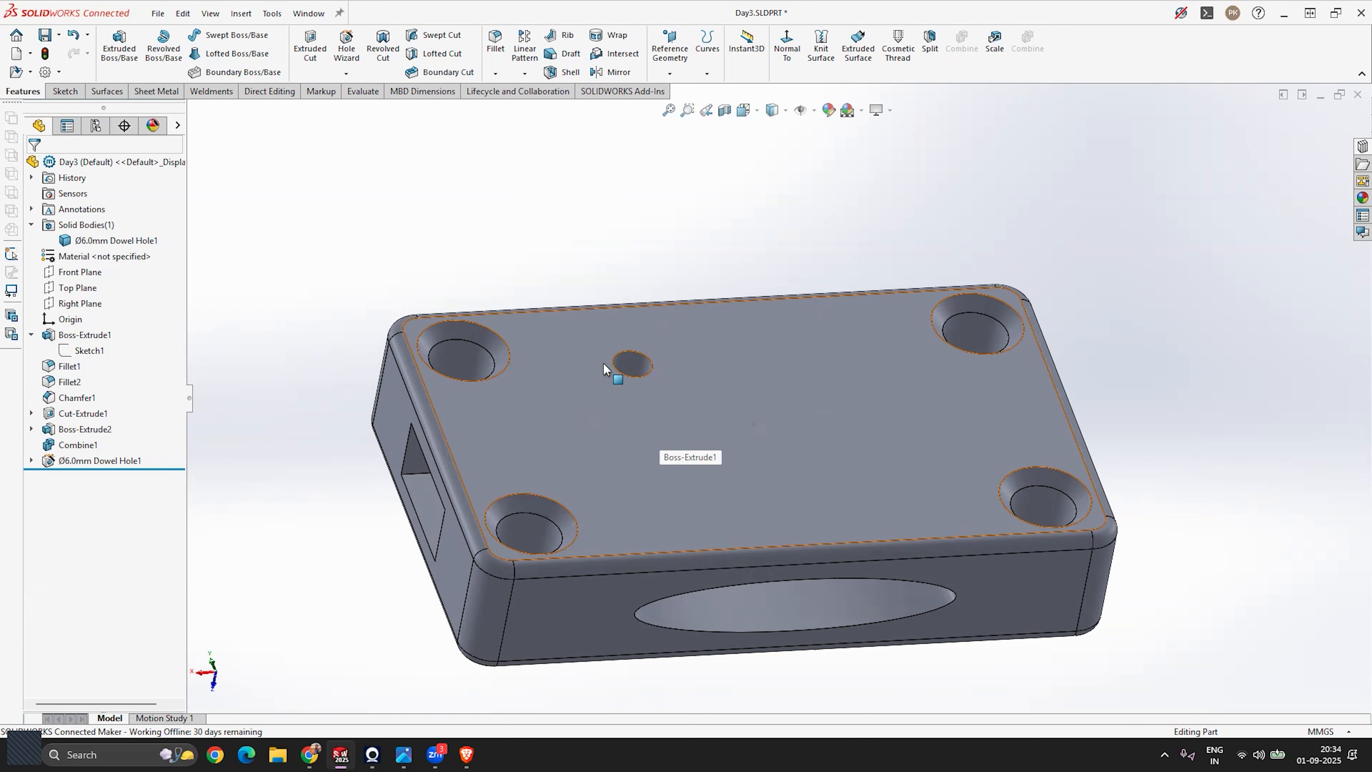
{"action": "mouse_move", "coordinate": [603, 346]}
{"action": "middle_mouse_down"}
{"action": "mouse_move", "coordinate": [589, 353]}
{"action": "mouse_move", "coordinate": [603, 356]}
{"action": "middle_mouse_up"}
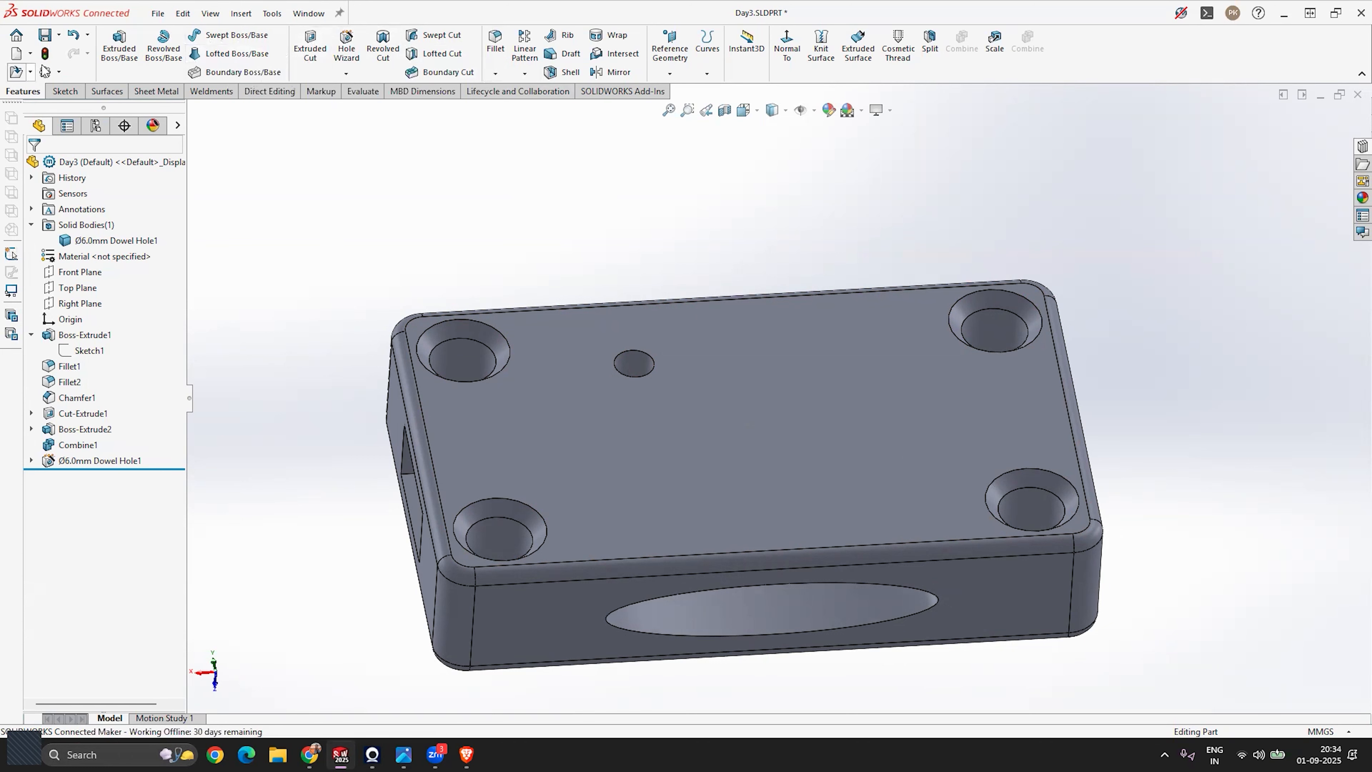
{"action": "left_click", "coordinate": [523, 73]}
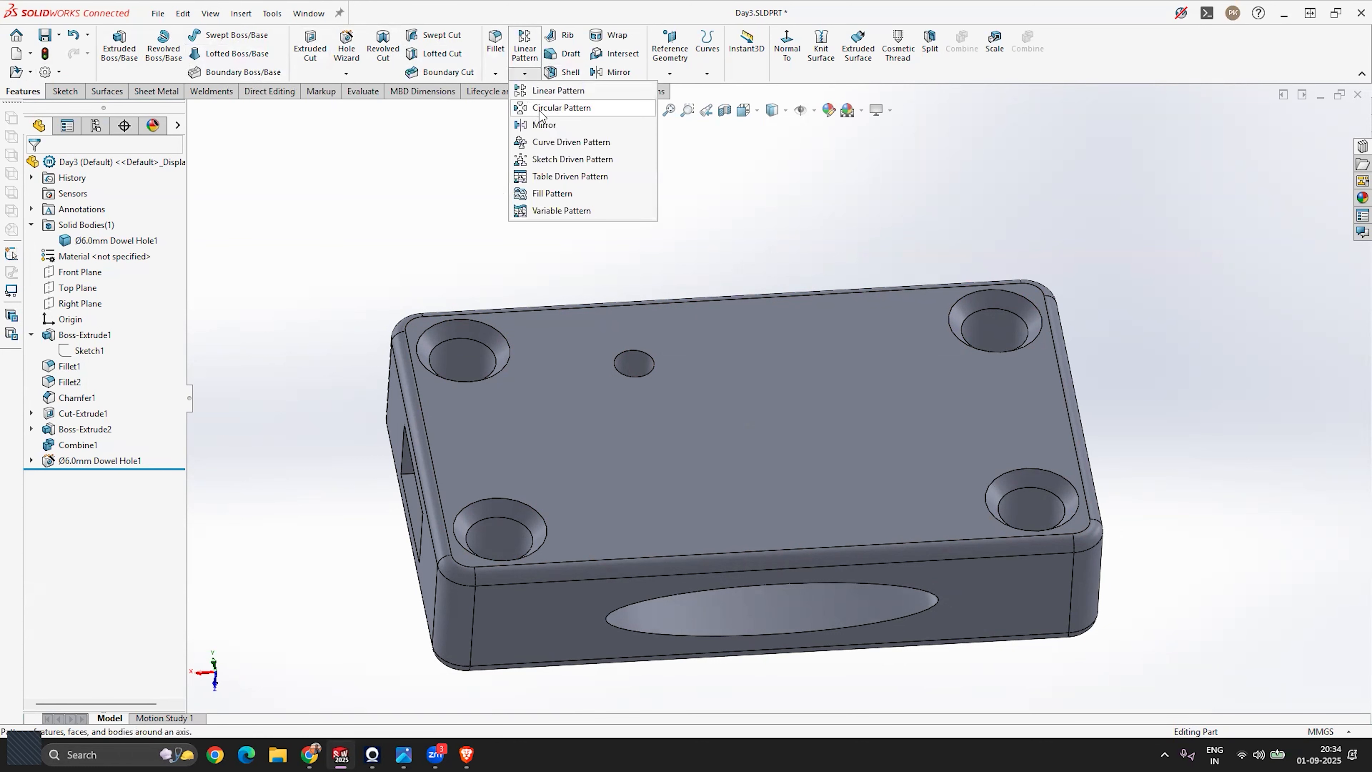
{"action": "left_click", "coordinate": [531, 73]}
{"action": "left_click", "coordinate": [531, 76]}
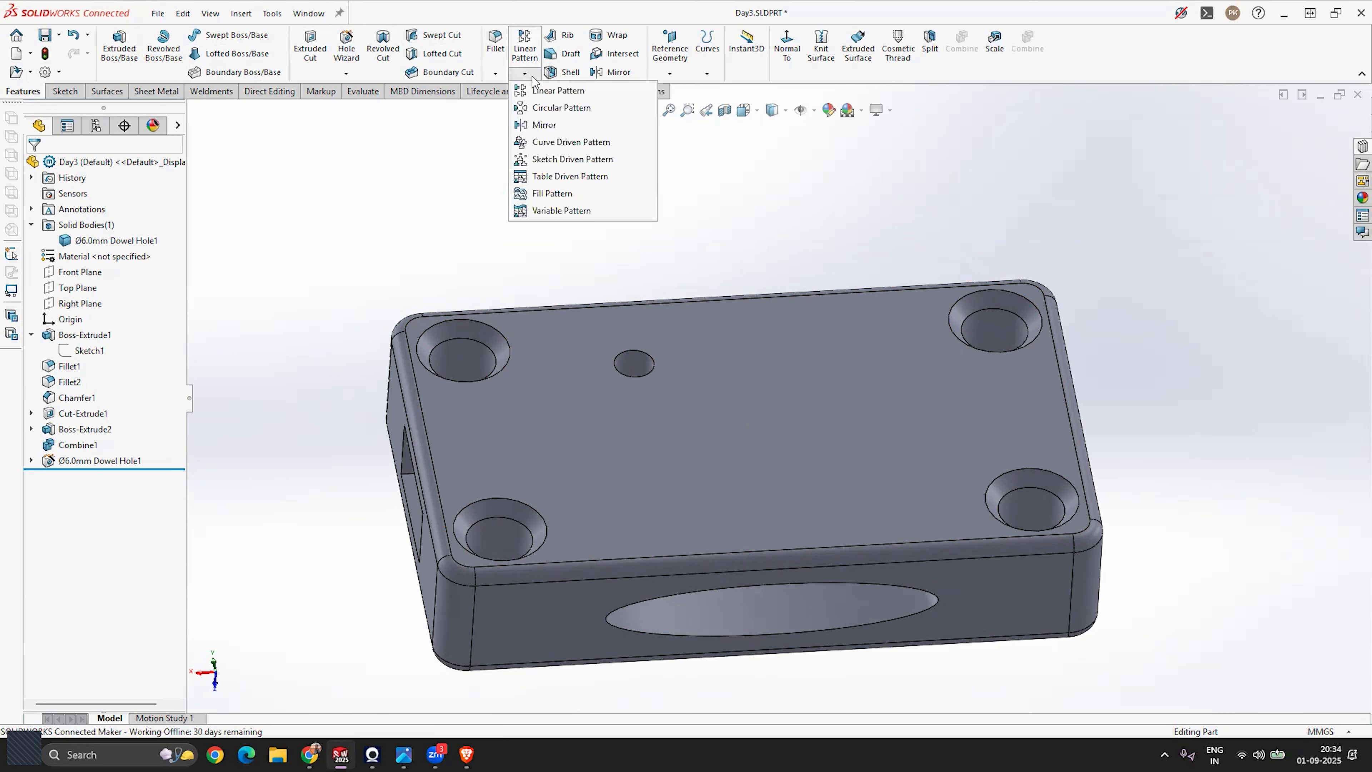
{"action": "left_click", "coordinate": [563, 111]}
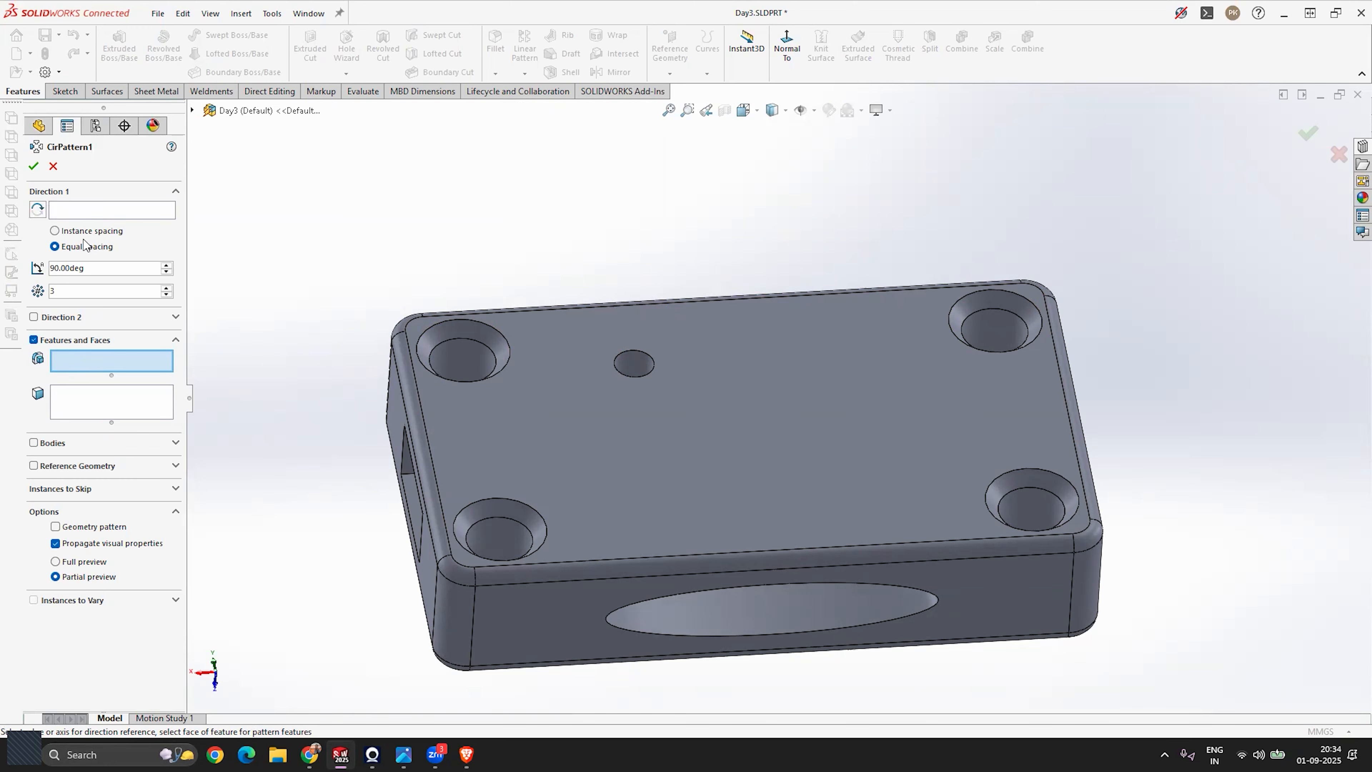
{"action": "middle_click_drag", "start_coordinate": [564, 288], "coordinate": [790, 284]}
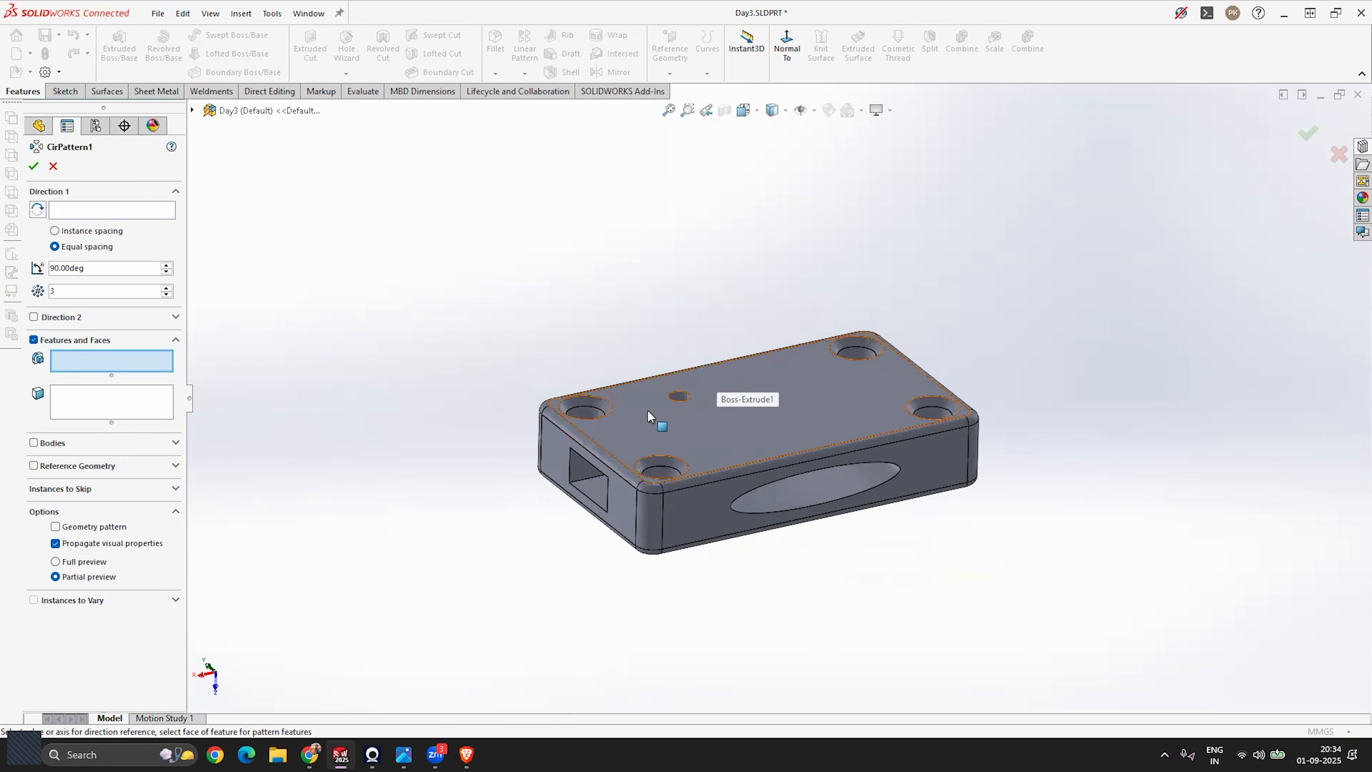
{"action": "left_click", "coordinate": [192, 110]}
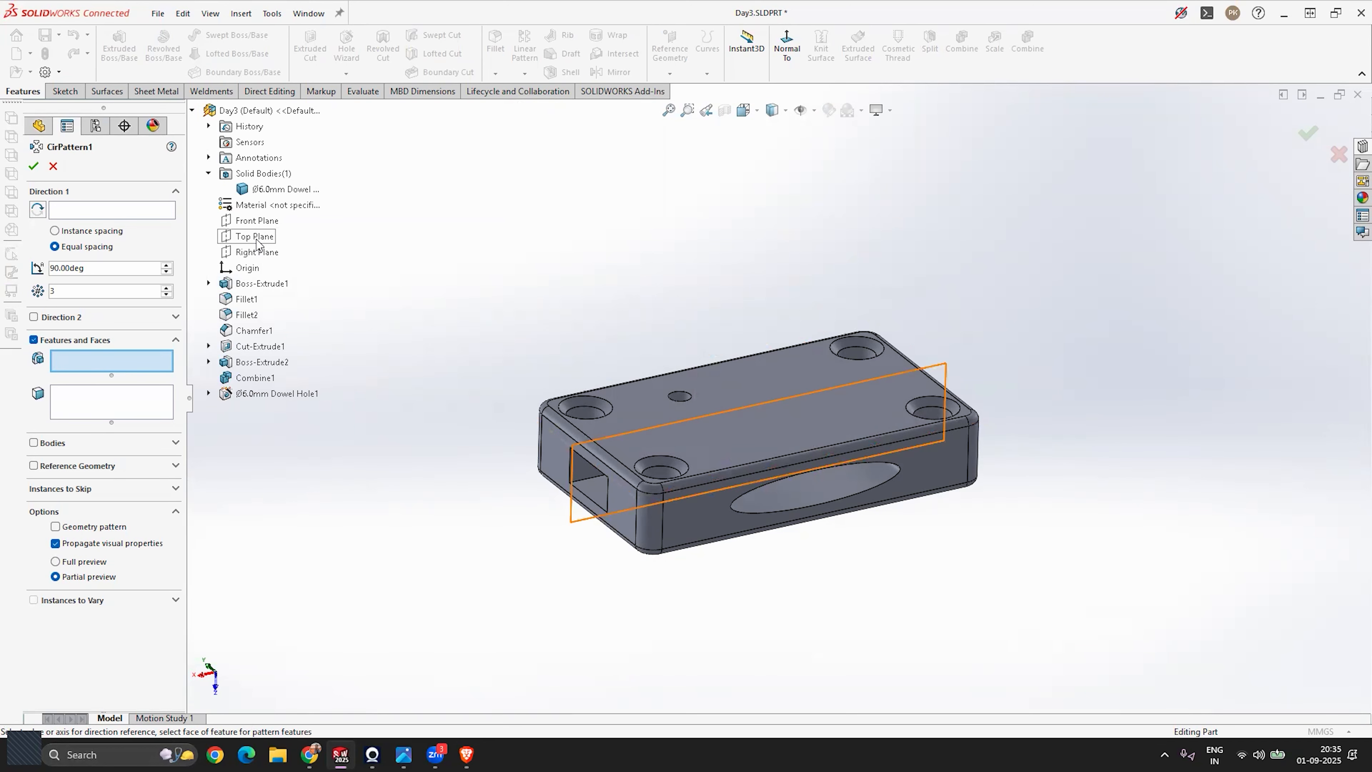
{"action": "middle_click_drag", "start_coordinate": [927, 490], "coordinate": [789, 436]}
{"action": "scroll", "coordinate": [755, 383], "scroll_direction": "down", "scroll_amount": 5}
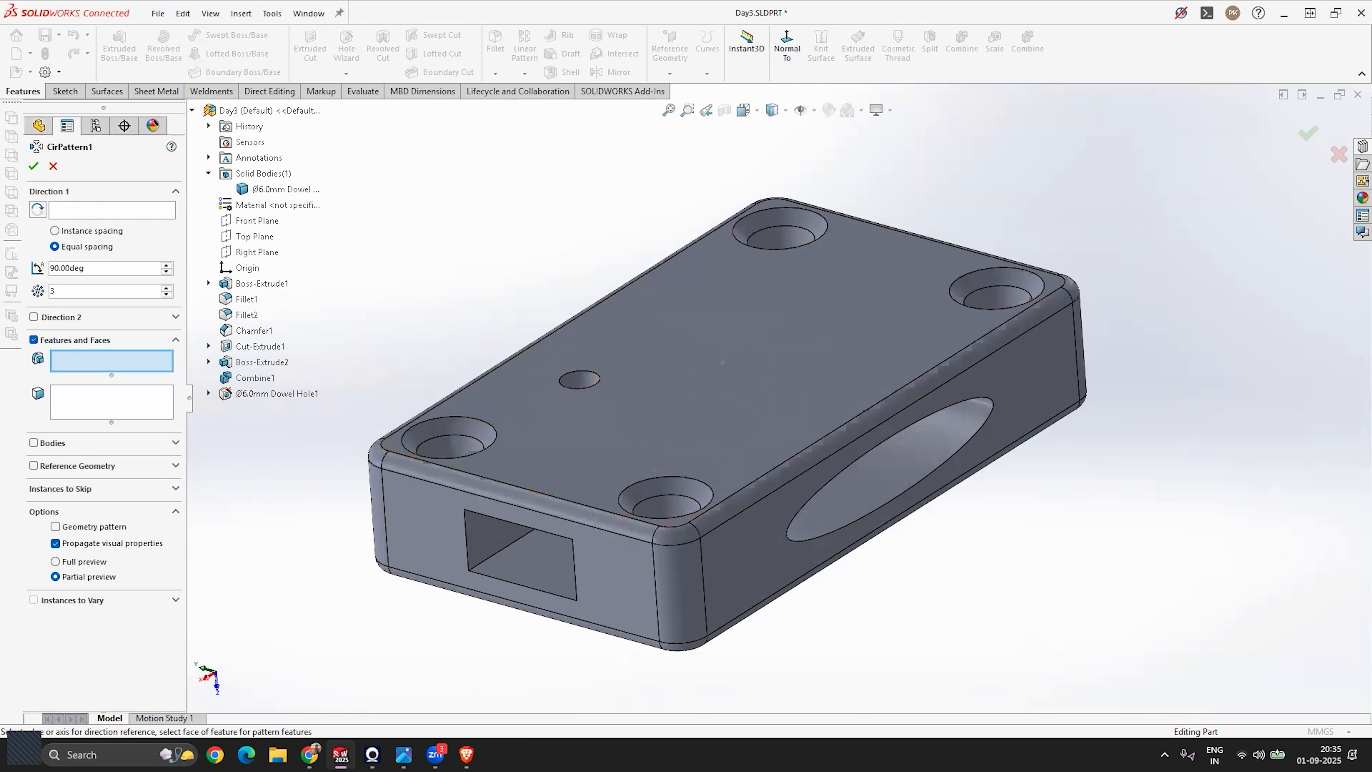
{"action": "middle_click_drag", "start_coordinate": [760, 412], "coordinate": [735, 434]}
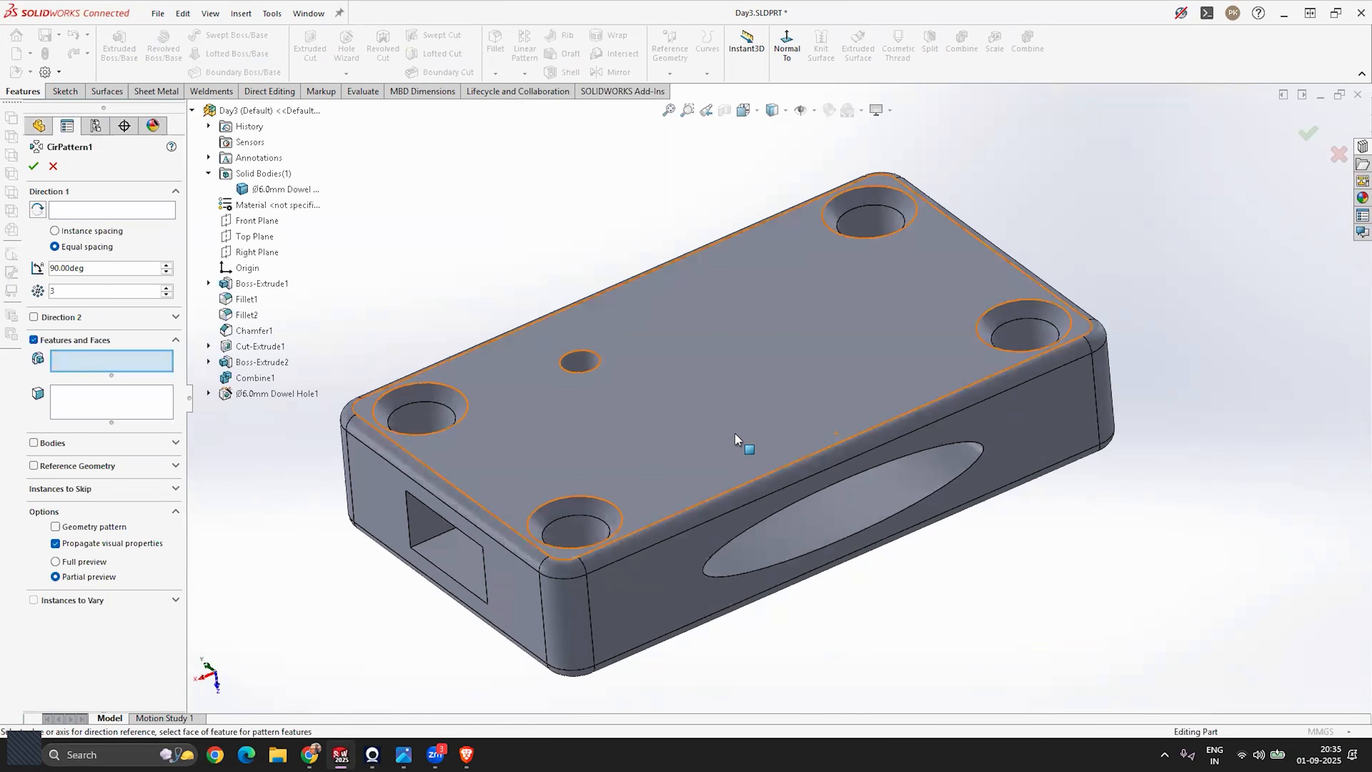
{"action": "scroll", "coordinate": [734, 433], "scroll_direction": "up", "scroll_amount": 2}
{"action": "key", "text": "Escape"}
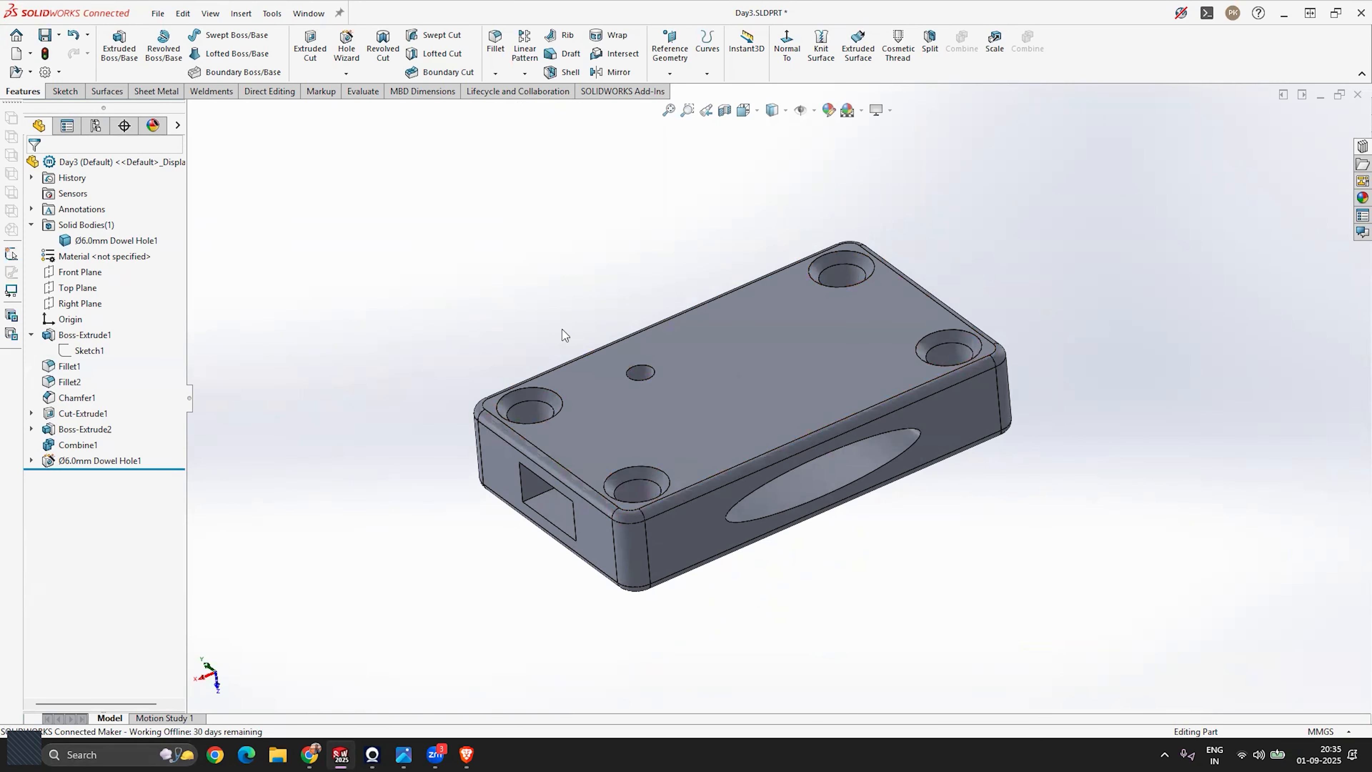
{"action": "middle_click_drag", "start_coordinate": [742, 463], "coordinate": [783, 377]}
{"action": "scroll", "coordinate": [794, 369], "scroll_direction": "down", "scroll_amount": 2}
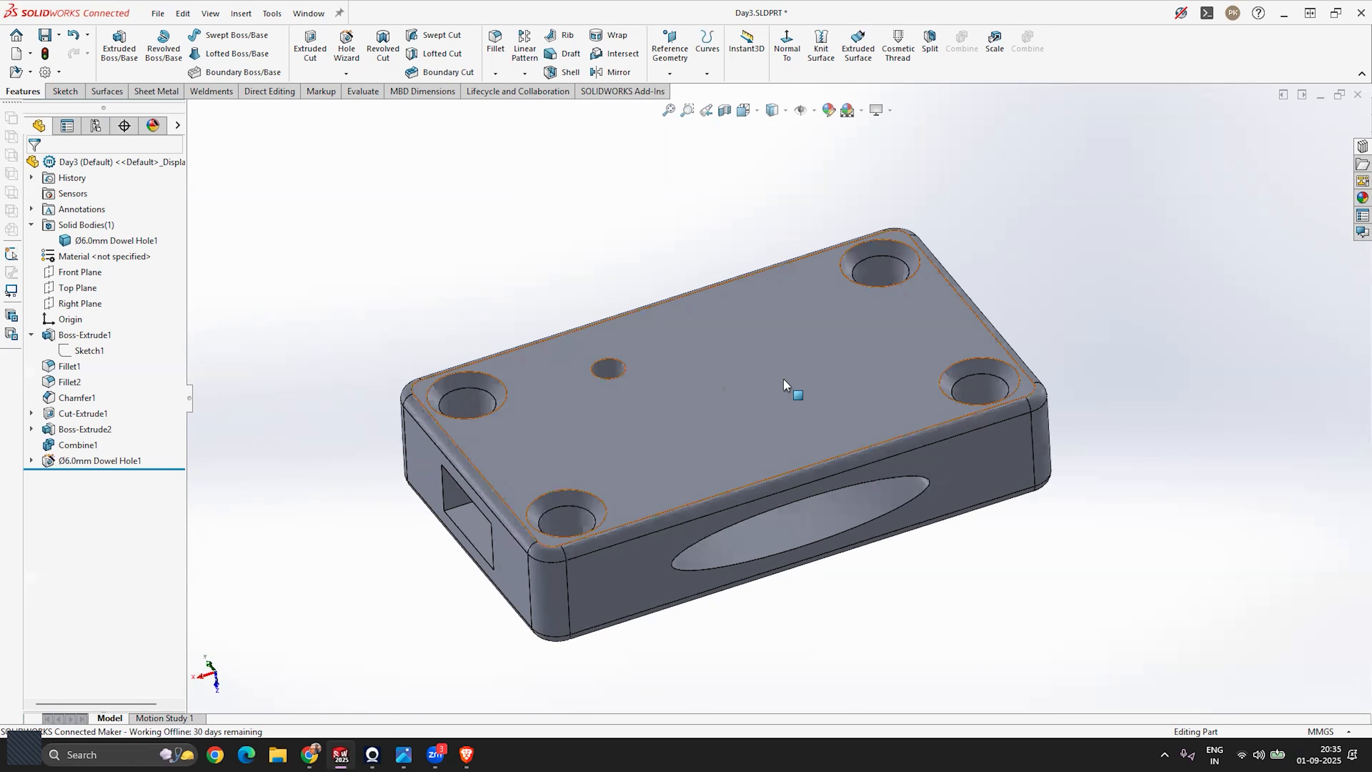
Sketch a circle centred on the origin on the plate's top face.
{"action": "left_click", "coordinate": [63, 91]}
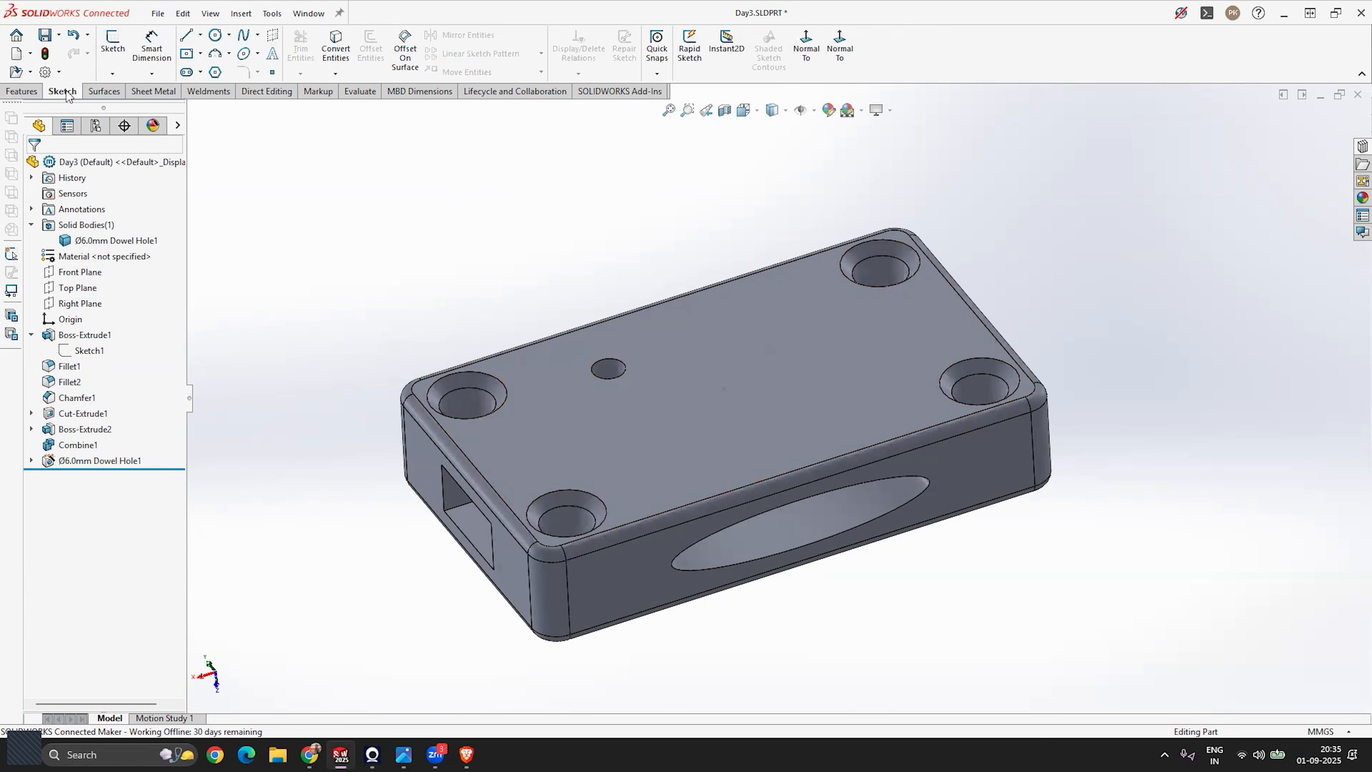
{"action": "left_click", "coordinate": [110, 40]}
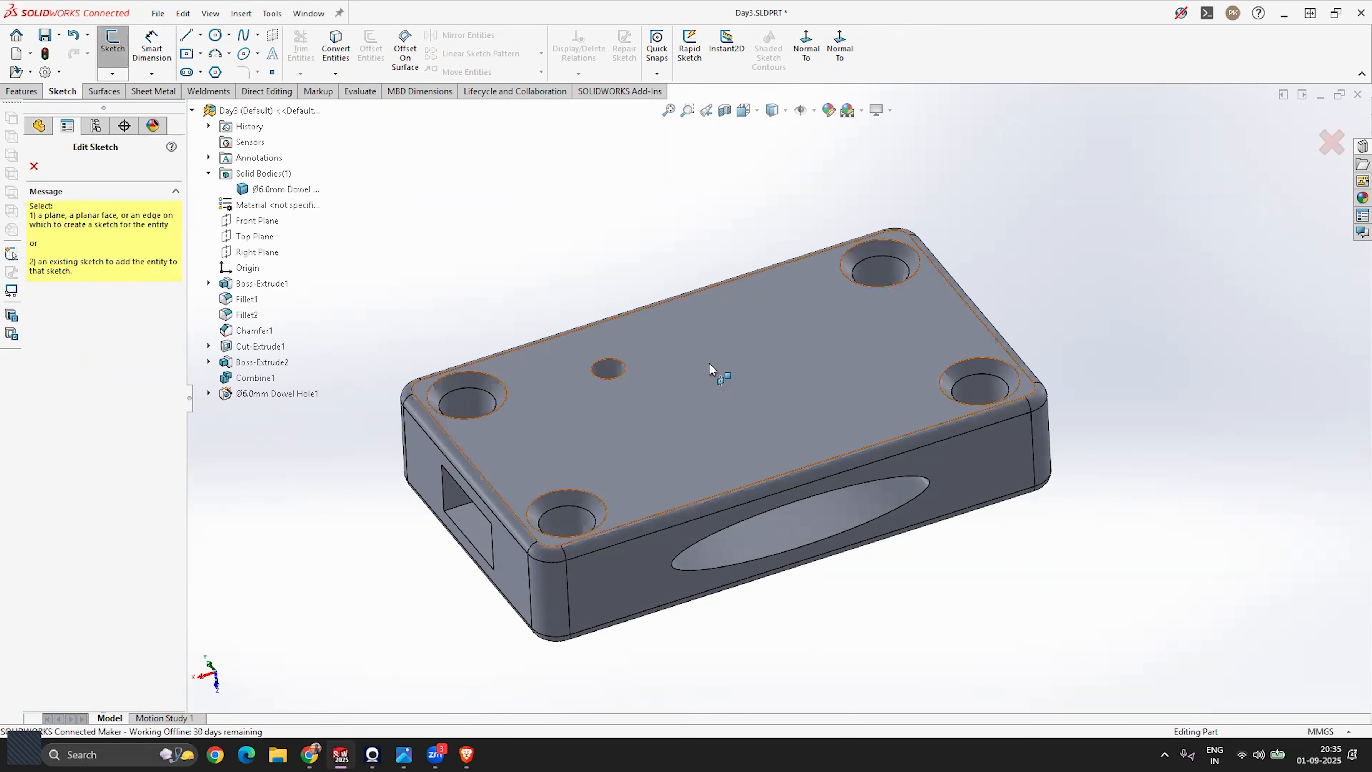
{"action": "left_click", "coordinate": [779, 376]}
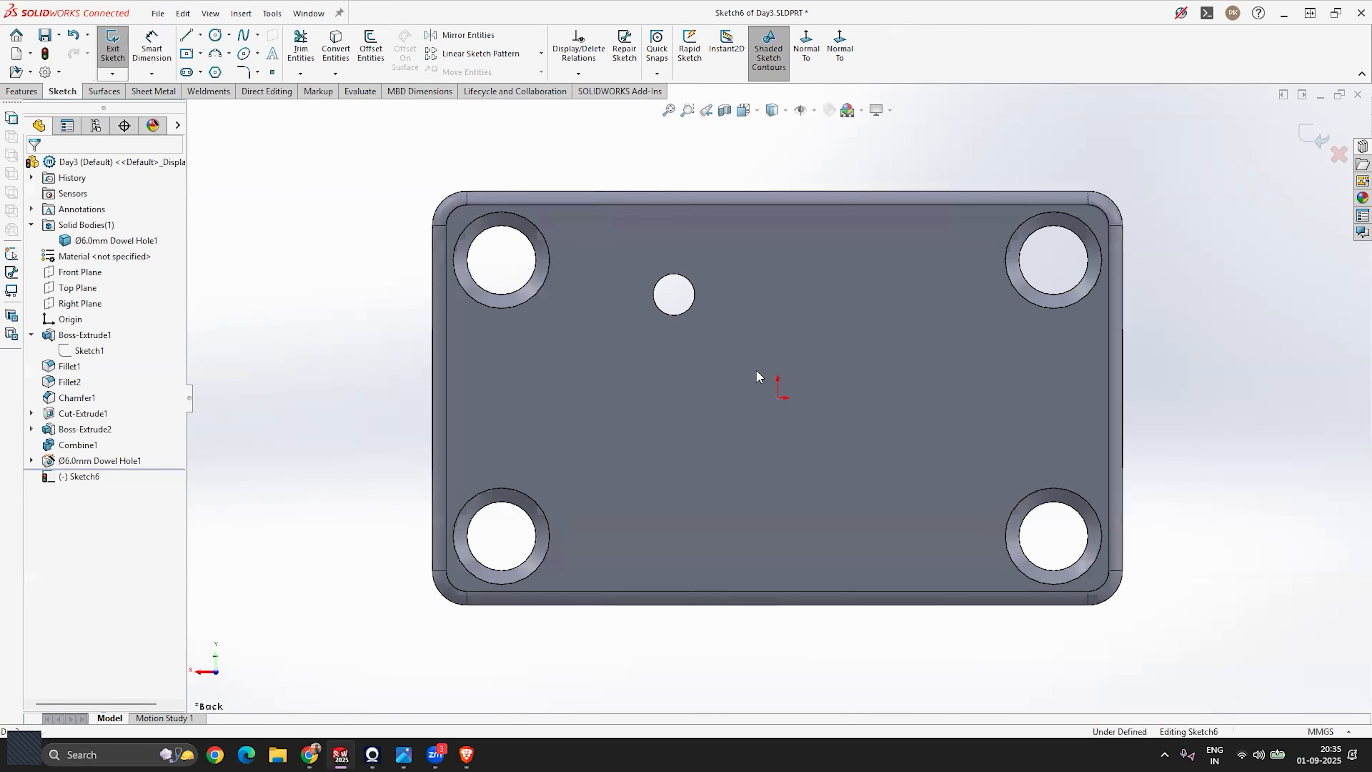
{"action": "left_click", "coordinate": [778, 397]}
{"action": "left_click", "coordinate": [697, 428]}
{"action": "key", "text": "Escape"}
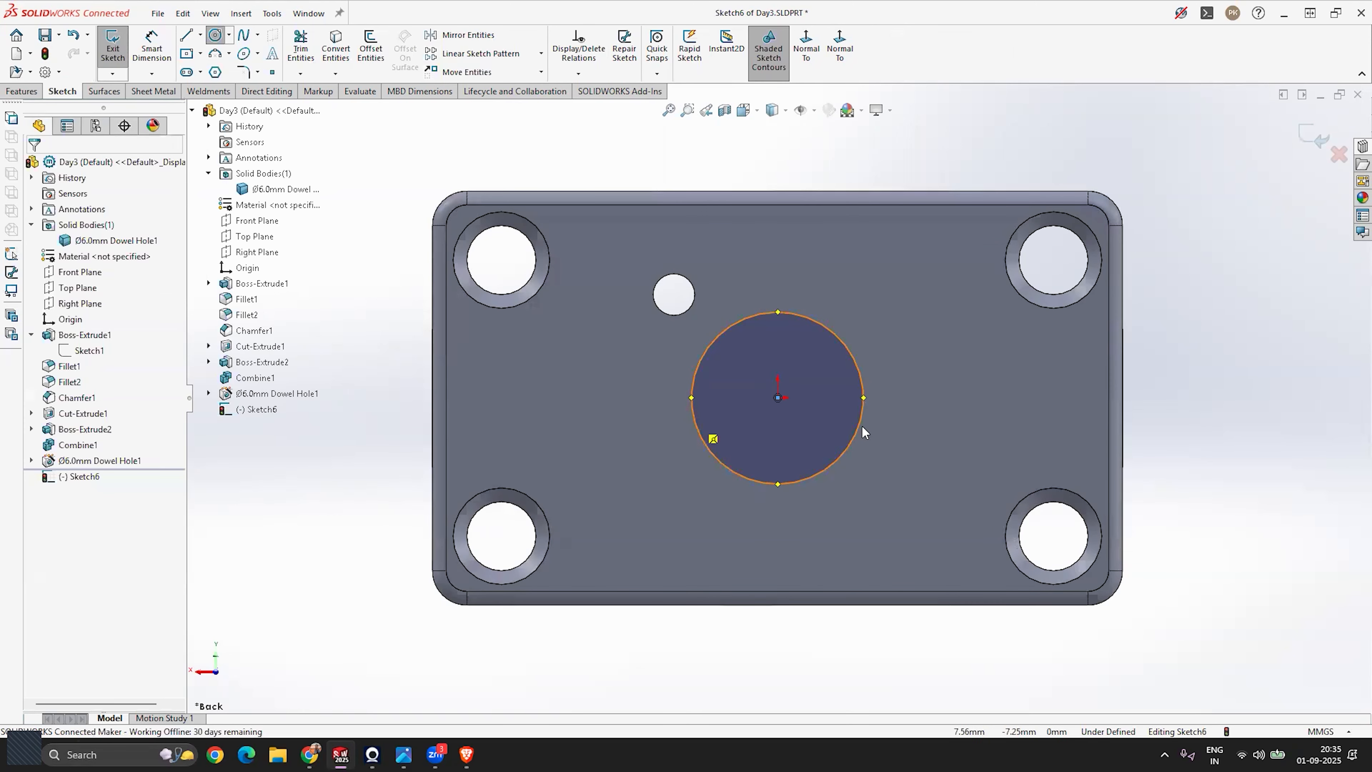
Dimension the circle's diameter as 25 mm and close the sketch.
{"action": "right_click_drag", "start_coordinate": [855, 501], "coordinate": [854, 346]}
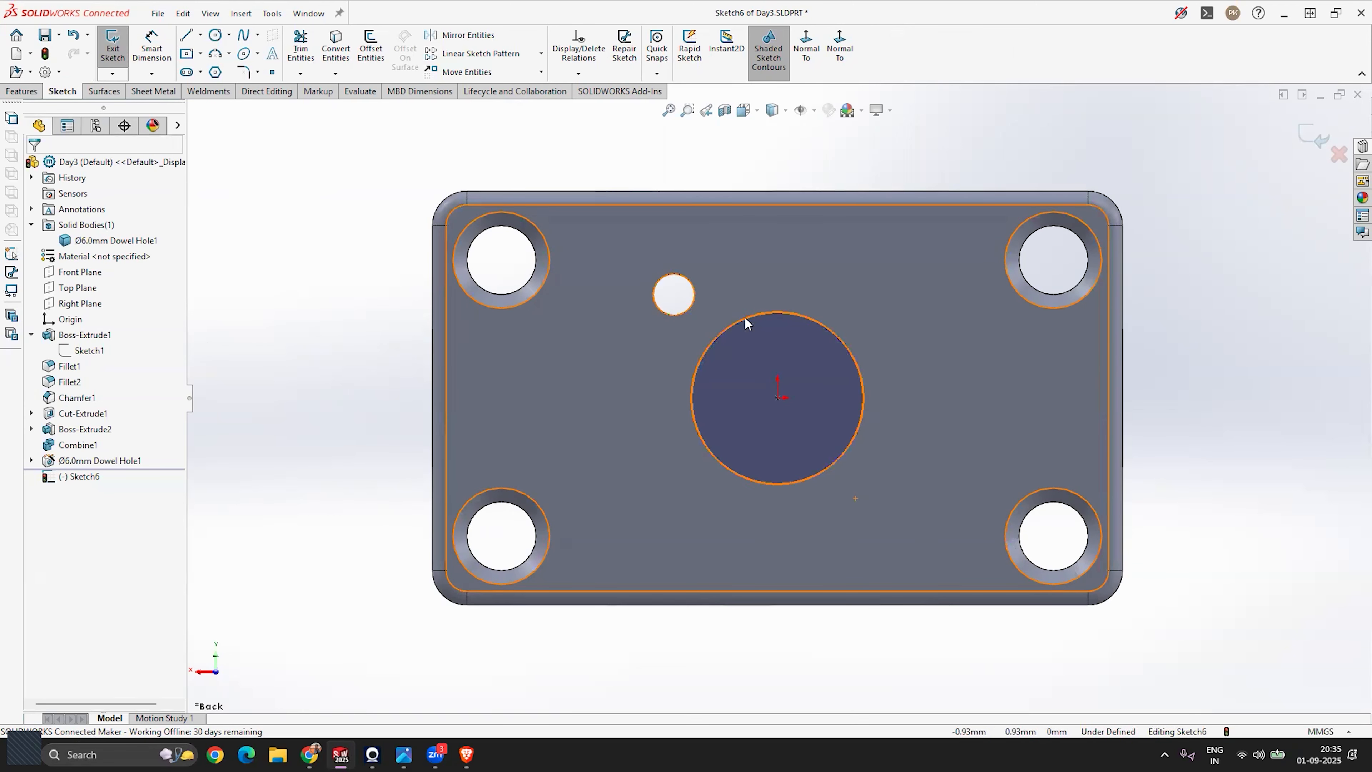
{"action": "left_click", "coordinate": [844, 339]}
{"action": "left_click", "coordinate": [871, 165]}
{"action": "type", "text": "25"}
{"action": "key", "text": "Return"}
{"action": "key", "text": "Escape"}
{"action": "middle_click_drag", "start_coordinate": [778, 382], "coordinate": [788, 281]}
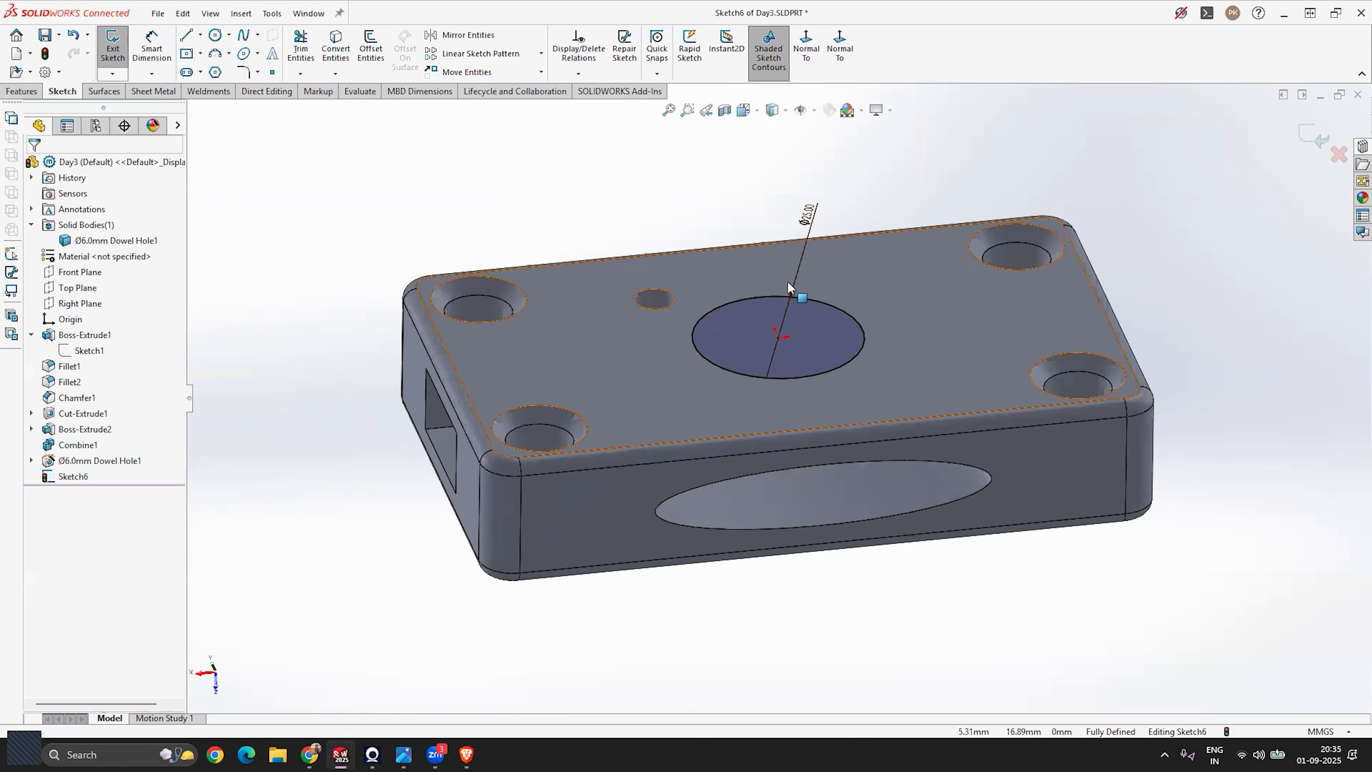
{"action": "left_click", "coordinate": [1312, 136]}
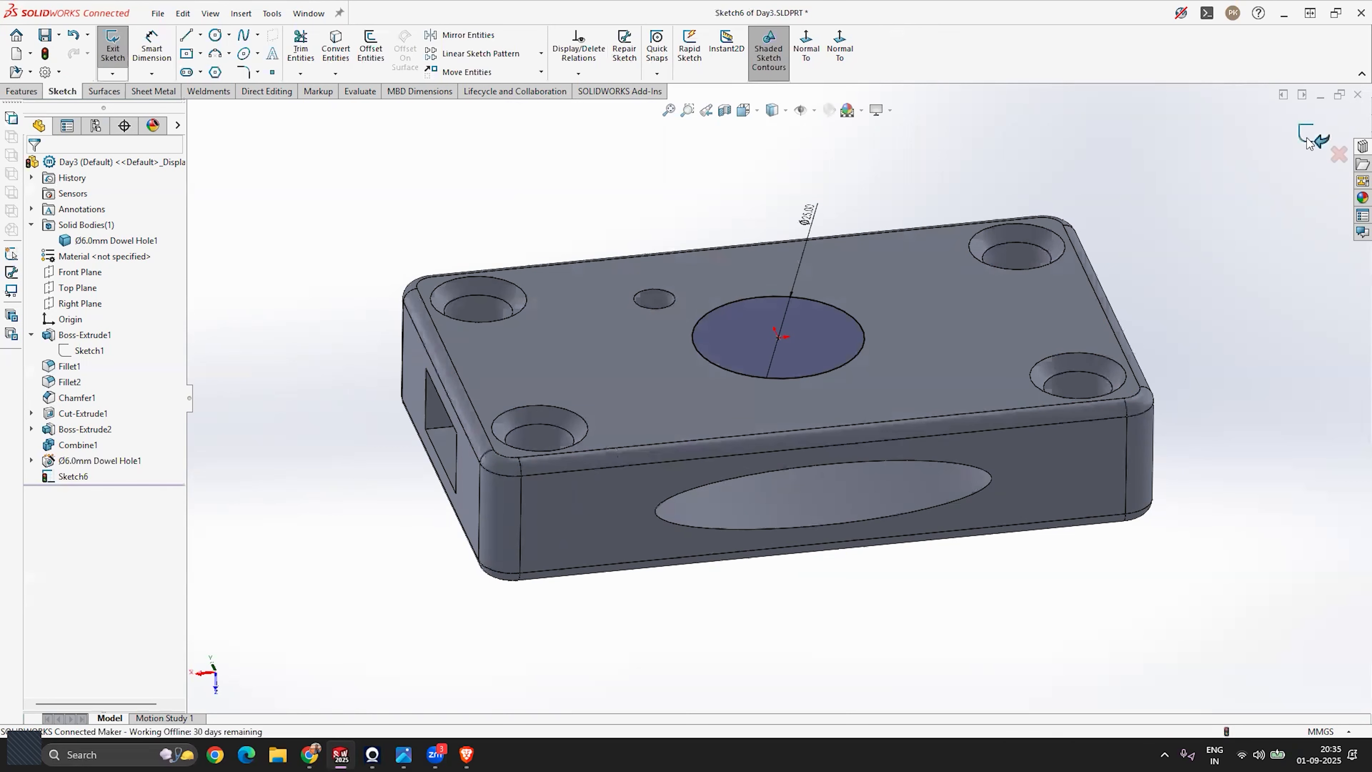
Edit the circle's sketch, convert the 25 mm circle to construction geometry and close the sketch.
{"action": "left_click", "coordinate": [199, 476]}
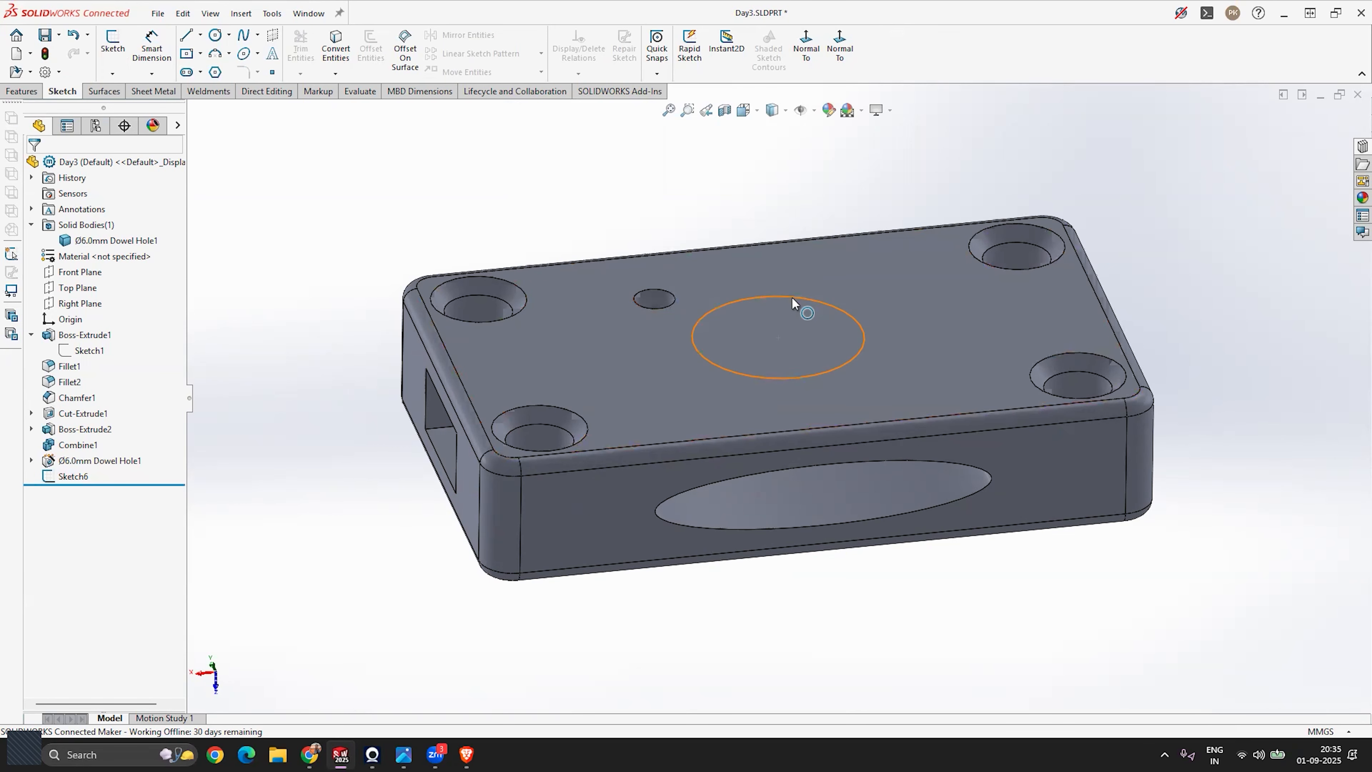
{"action": "right_click", "coordinate": [81, 477]}
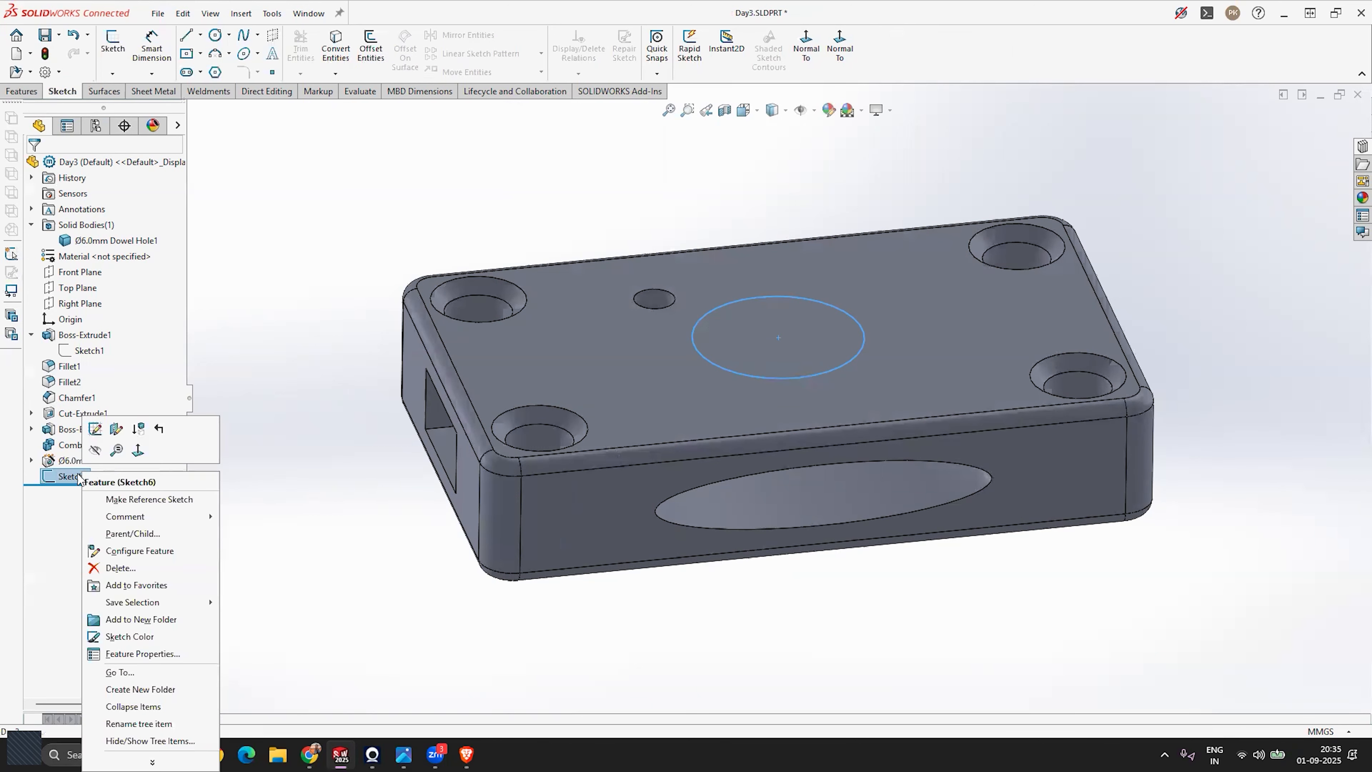
{"action": "left_click", "coordinate": [95, 430]}
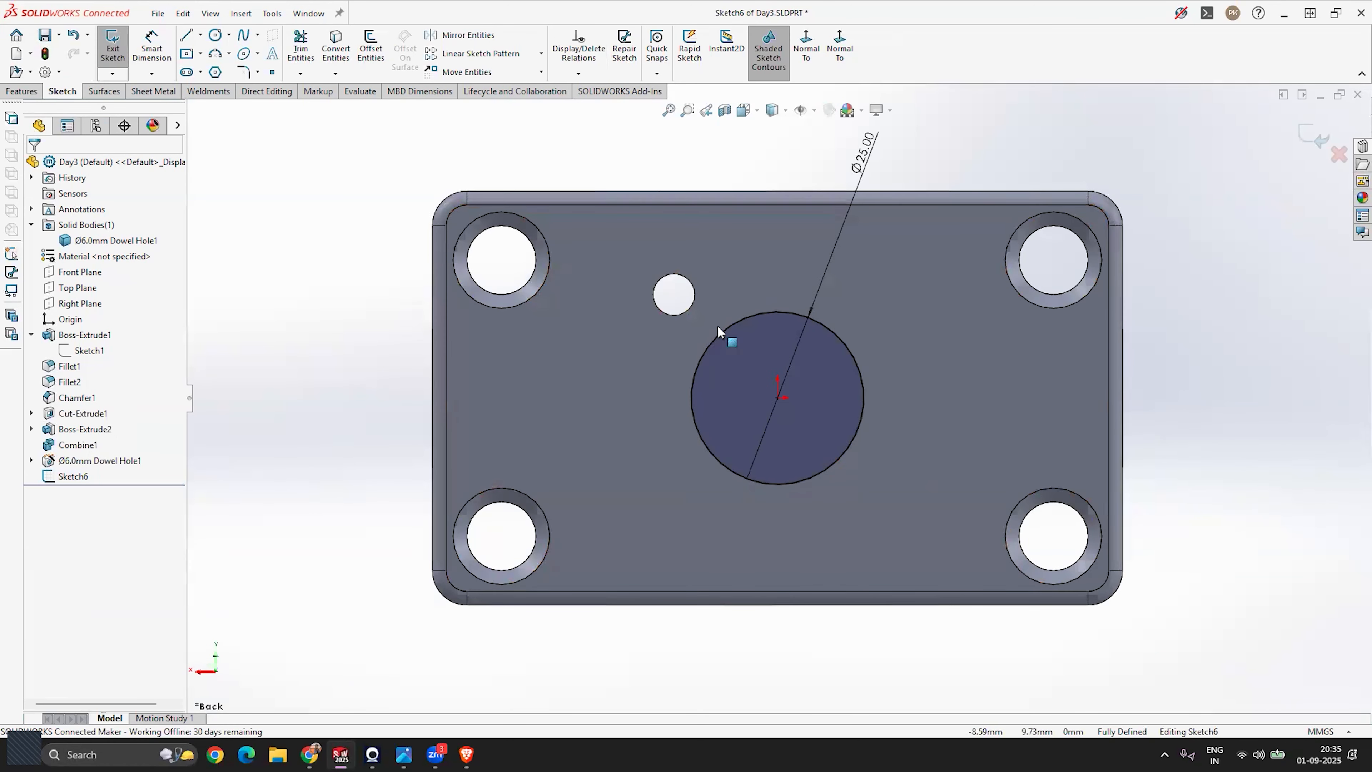
{"action": "left_click", "coordinate": [725, 328]}
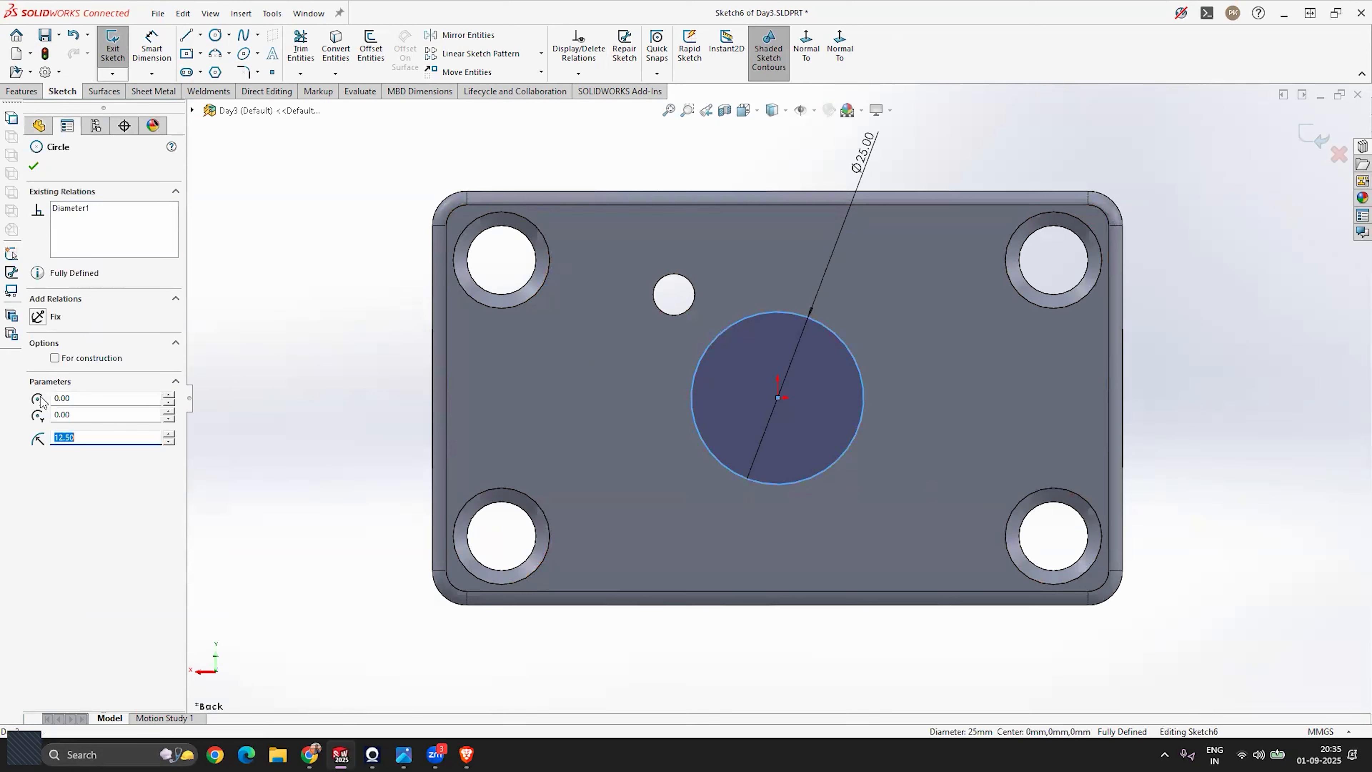
{"action": "left_click", "coordinate": [55, 357]}
{"action": "left_click", "coordinate": [339, 369]}
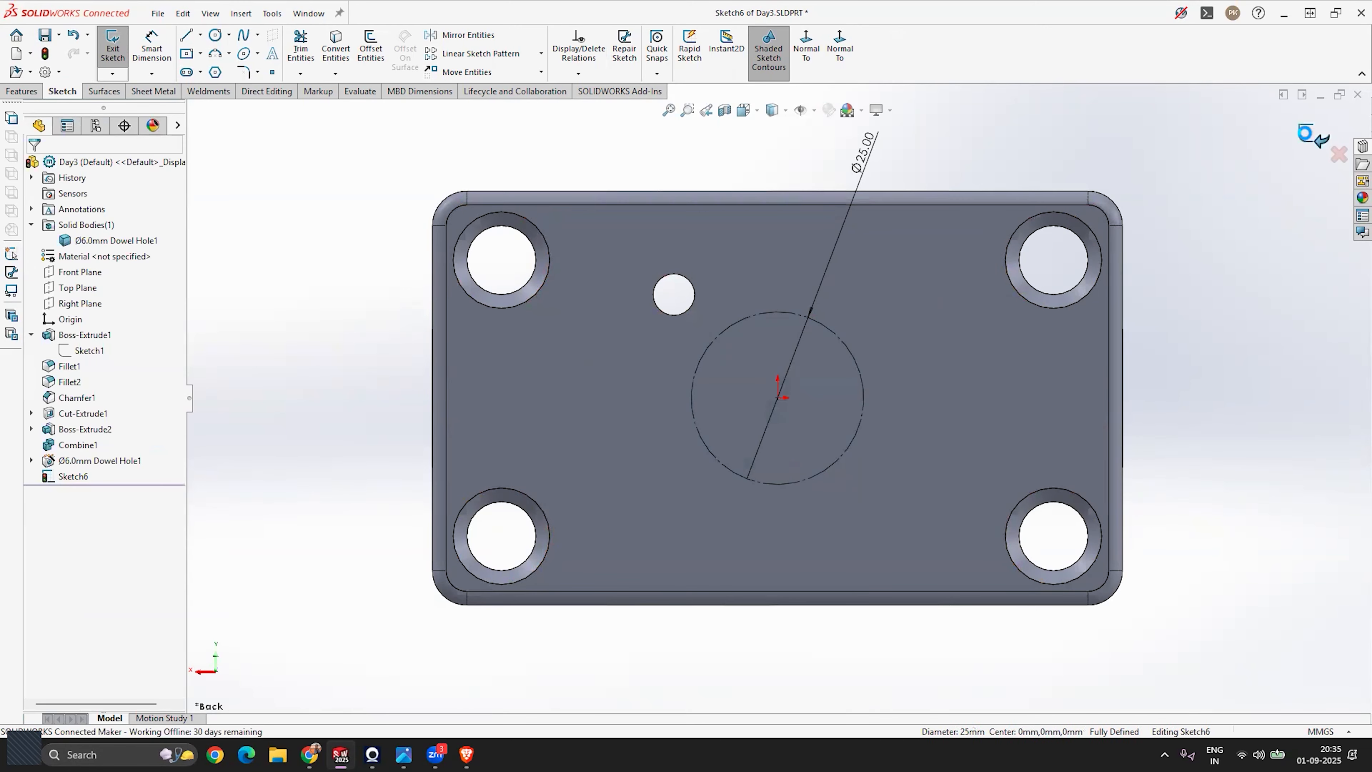
{"action": "left_click", "coordinate": [1307, 134]}
{"action": "mouse_move", "coordinate": [869, 368]}
{"action": "middle_mouse_down"}
{"action": "mouse_move", "coordinate": [756, 464]}
{"action": "mouse_move", "coordinate": [810, 404]}
{"action": "mouse_move", "coordinate": [774, 301]}
{"action": "middle_mouse_up"}
{"action": "scroll", "coordinate": [774, 301], "scroll_direction": "down", "scroll_amount": 3}
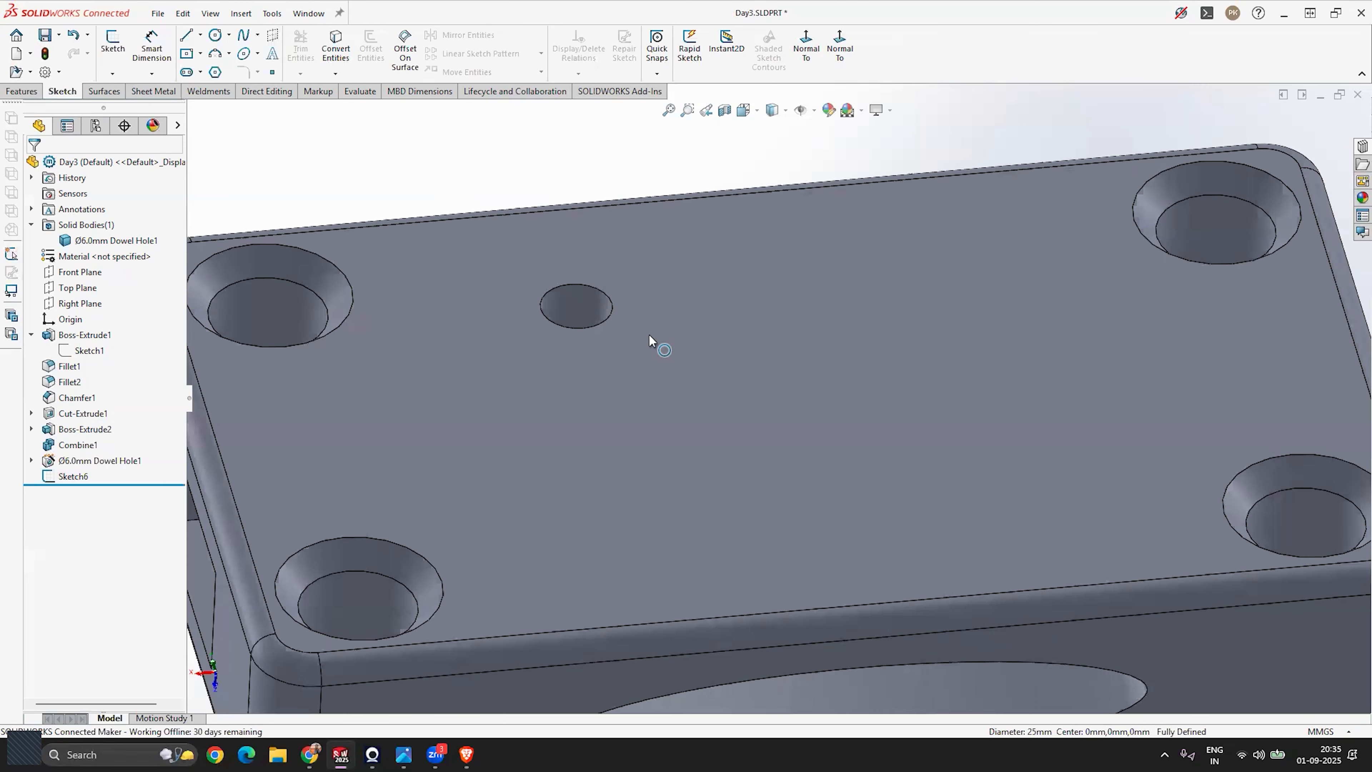
{"action": "left_click", "coordinate": [729, 485]}
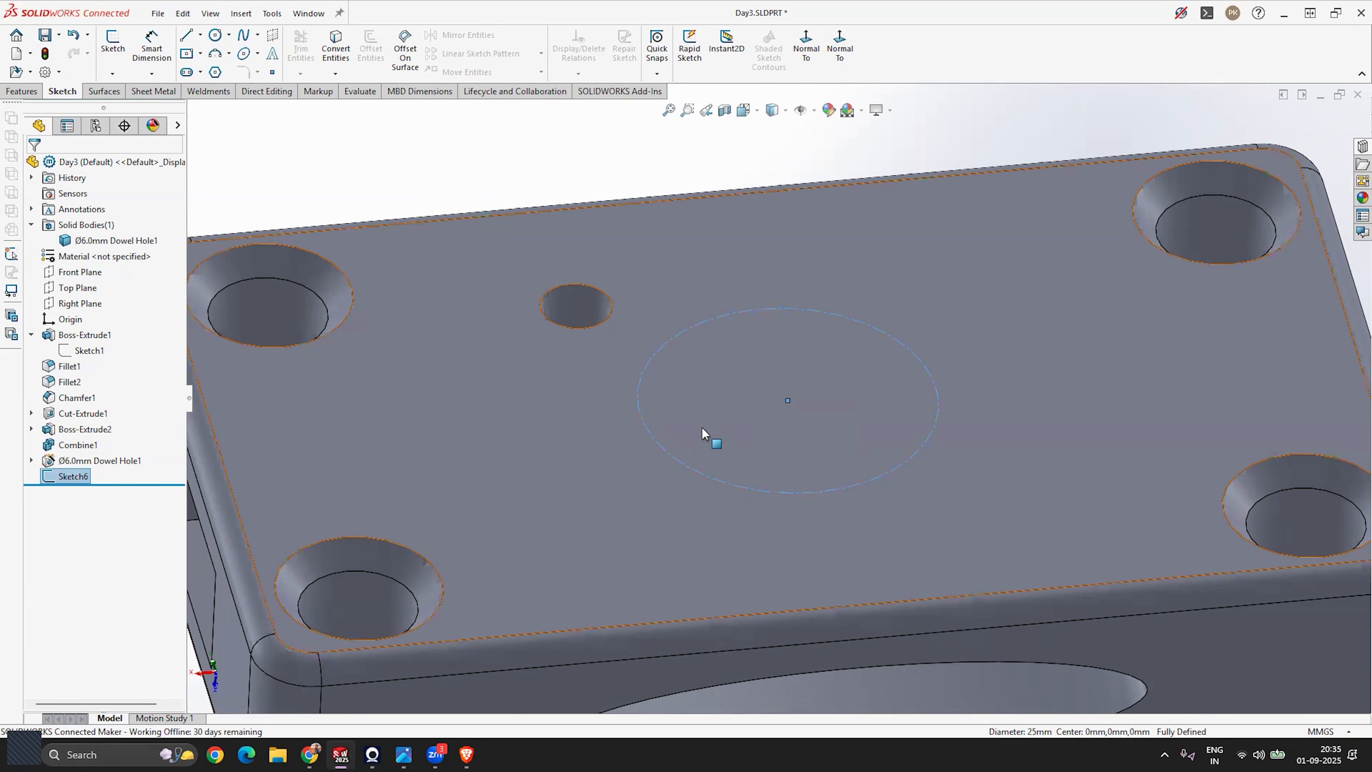
{"action": "key", "text": "Escape"}
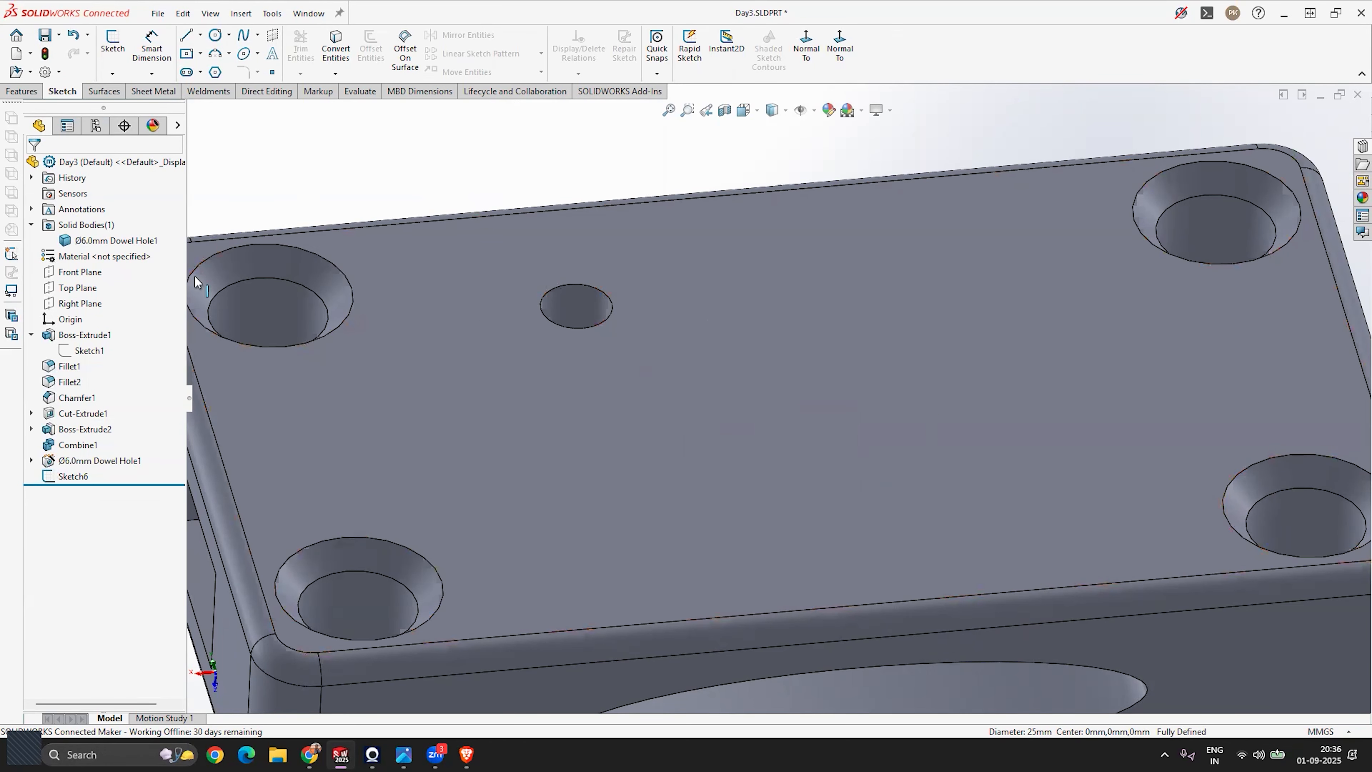
Start a Circular Pattern feature with the plate's base extrusion, Boss-Extrude1, as the feature to pattern.
{"action": "left_click", "coordinate": [14, 93]}
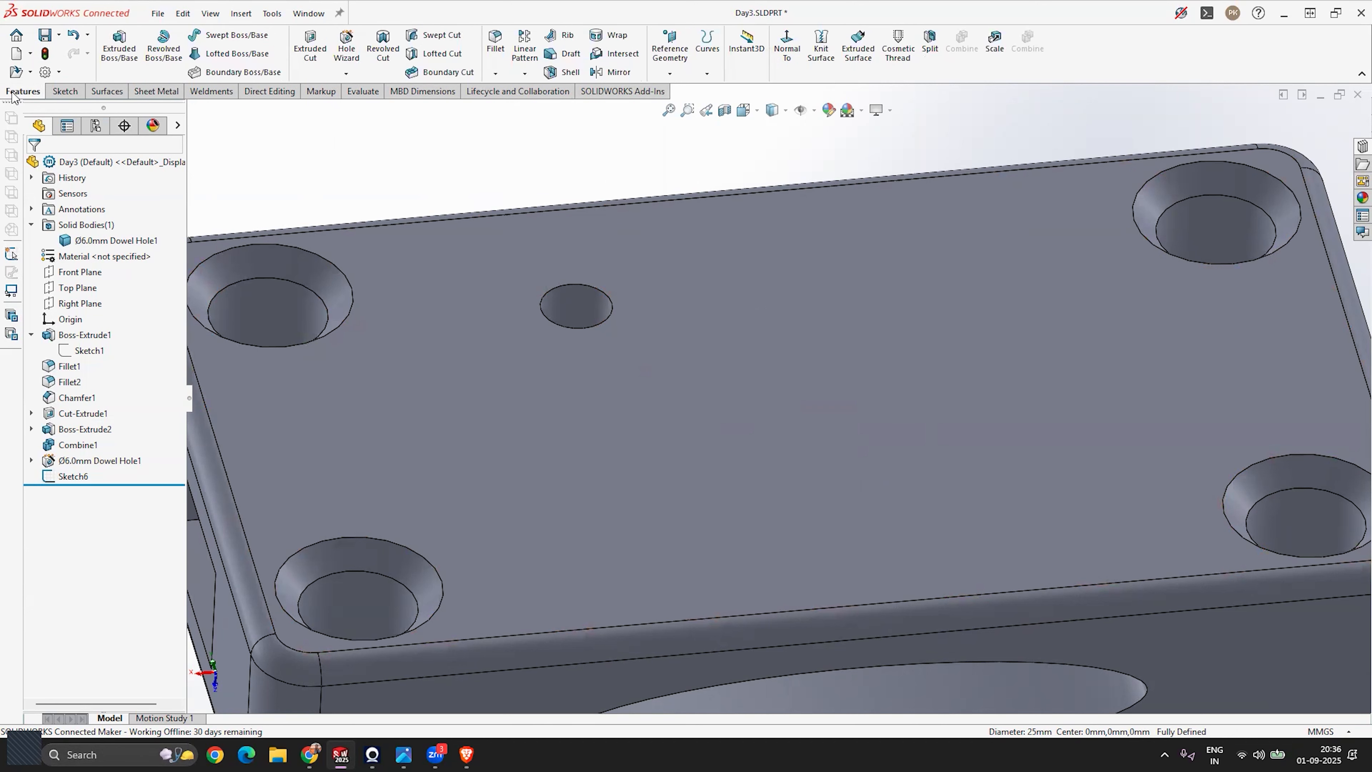
{"action": "left_click", "coordinate": [524, 73]}
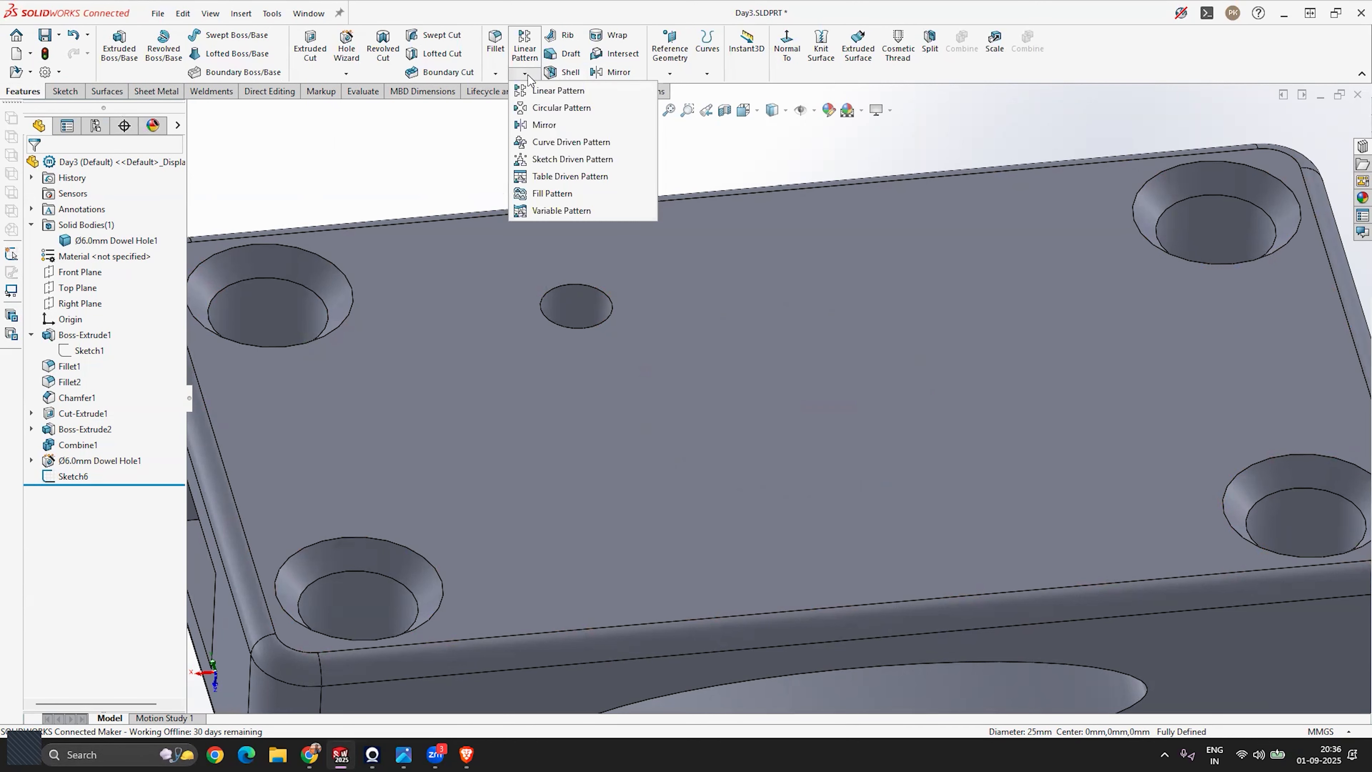
{"action": "left_click", "coordinate": [571, 113]}
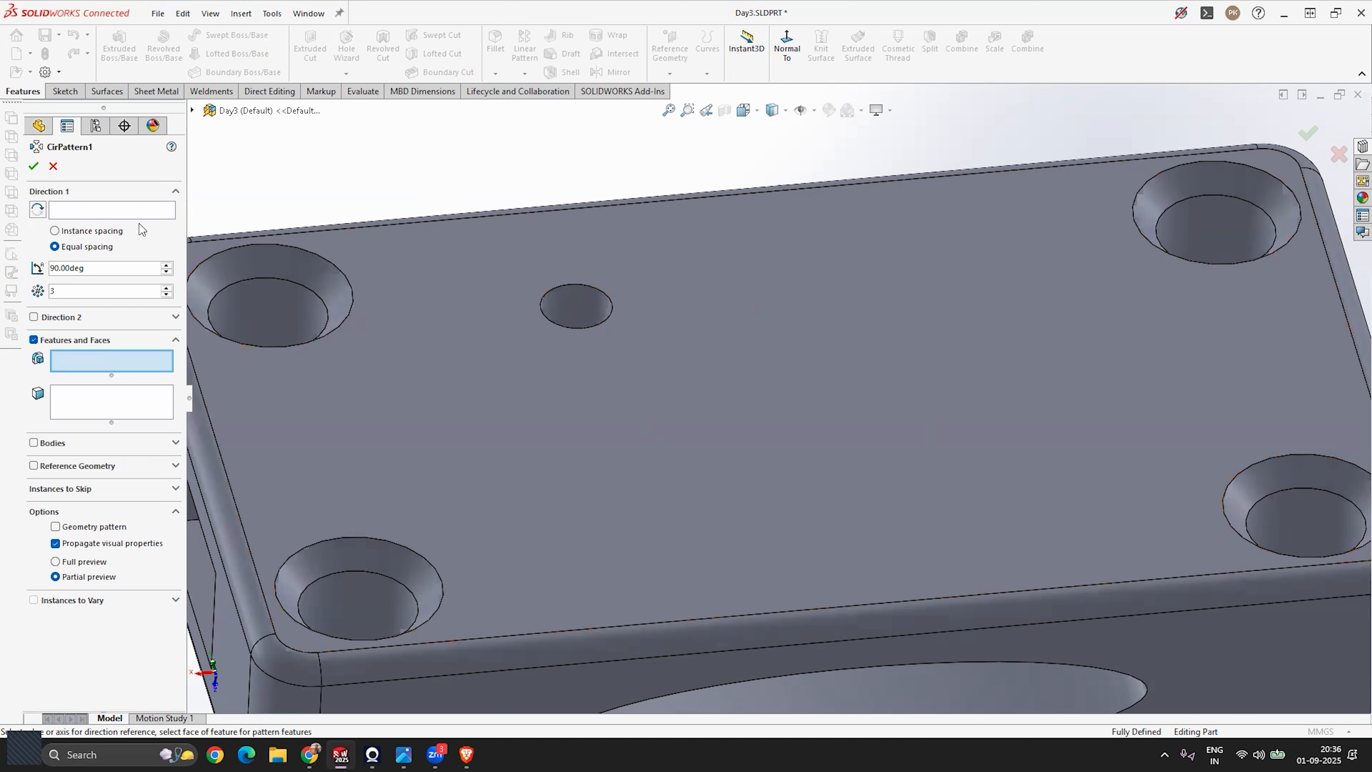
{"action": "left_click", "coordinate": [772, 397]}
{"action": "mouse_move", "coordinate": [763, 431]}
{"action": "middle_mouse_down"}
{"action": "mouse_move", "coordinate": [748, 348]}
{"action": "mouse_move", "coordinate": [777, 359]}
{"action": "mouse_move", "coordinate": [772, 413]}
{"action": "middle_mouse_up"}
Try the plate's top face as the circular pattern's Direction 1 reference, using instance spacing.
{"action": "left_click", "coordinate": [110, 209]}
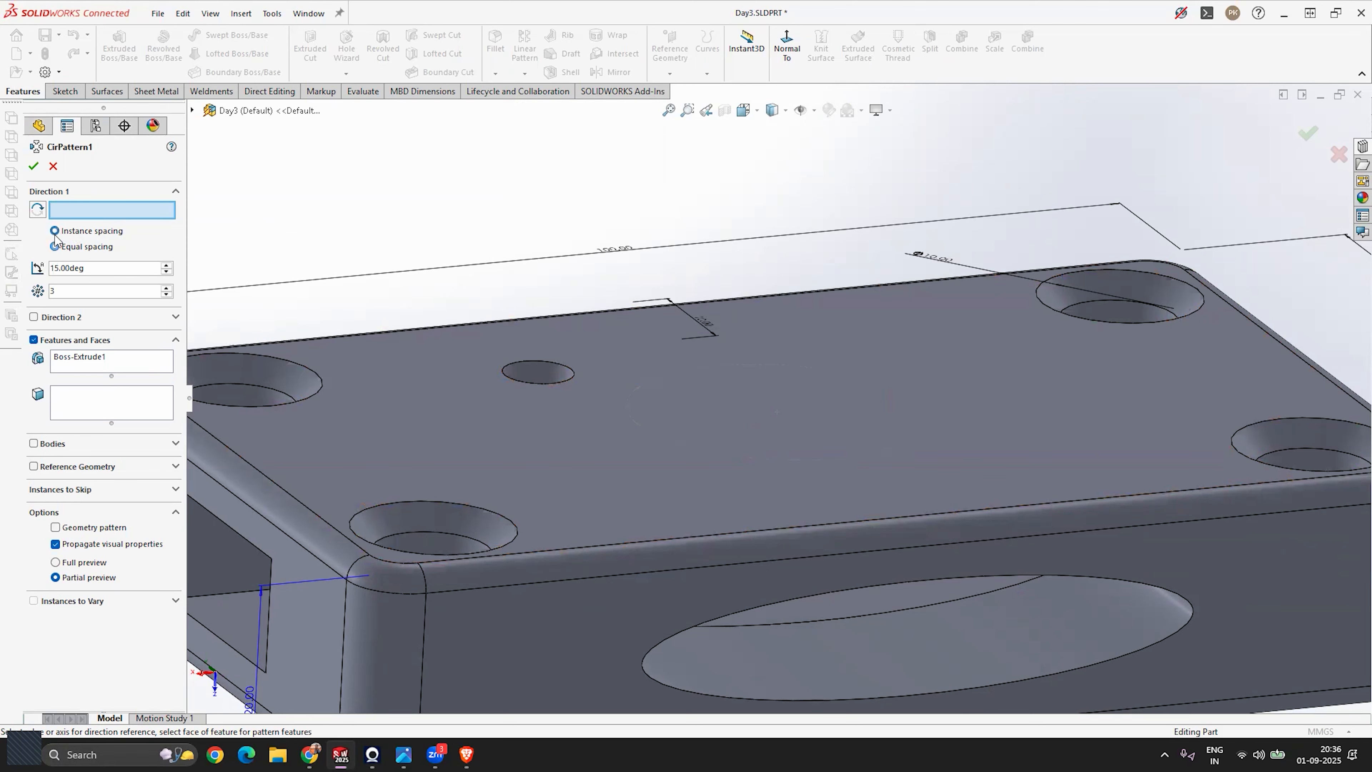
{"action": "left_click", "coordinate": [778, 363]}
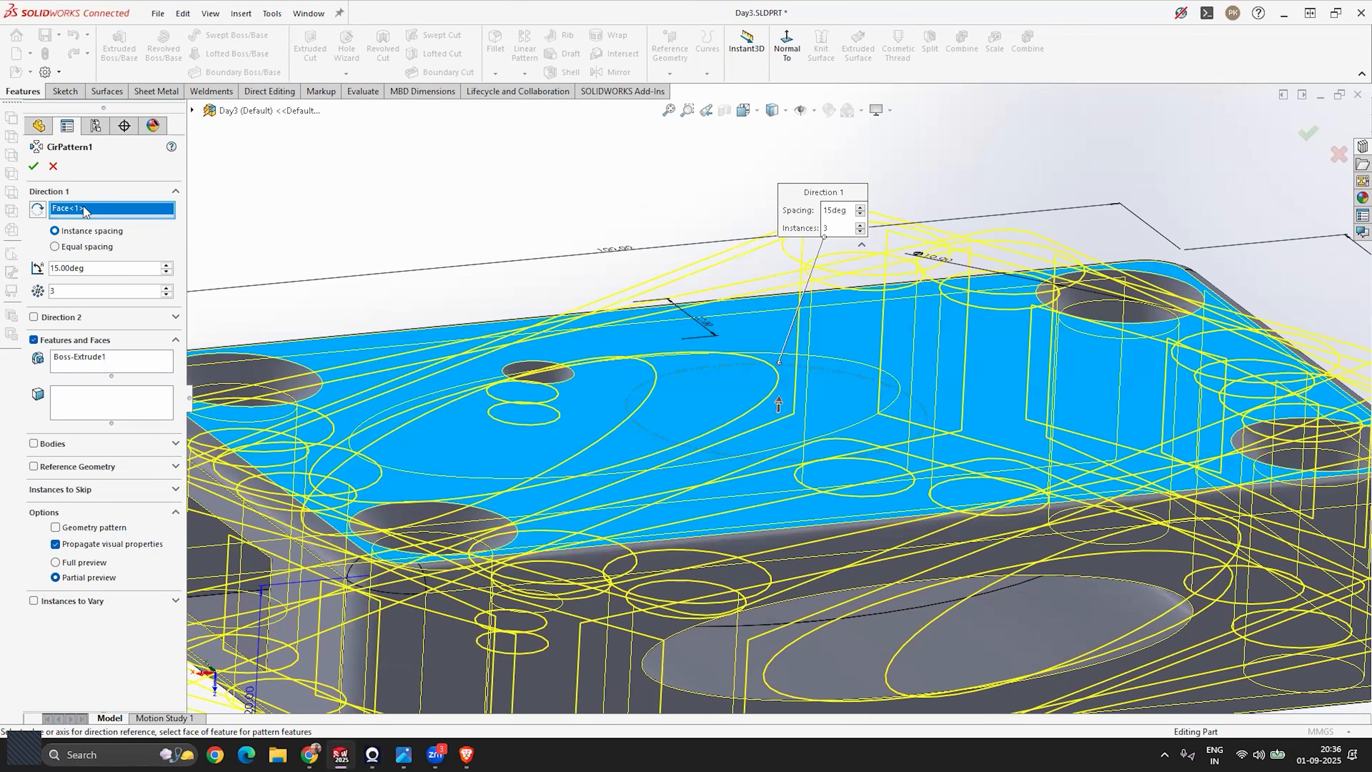
{"action": "key", "text": "Delete"}
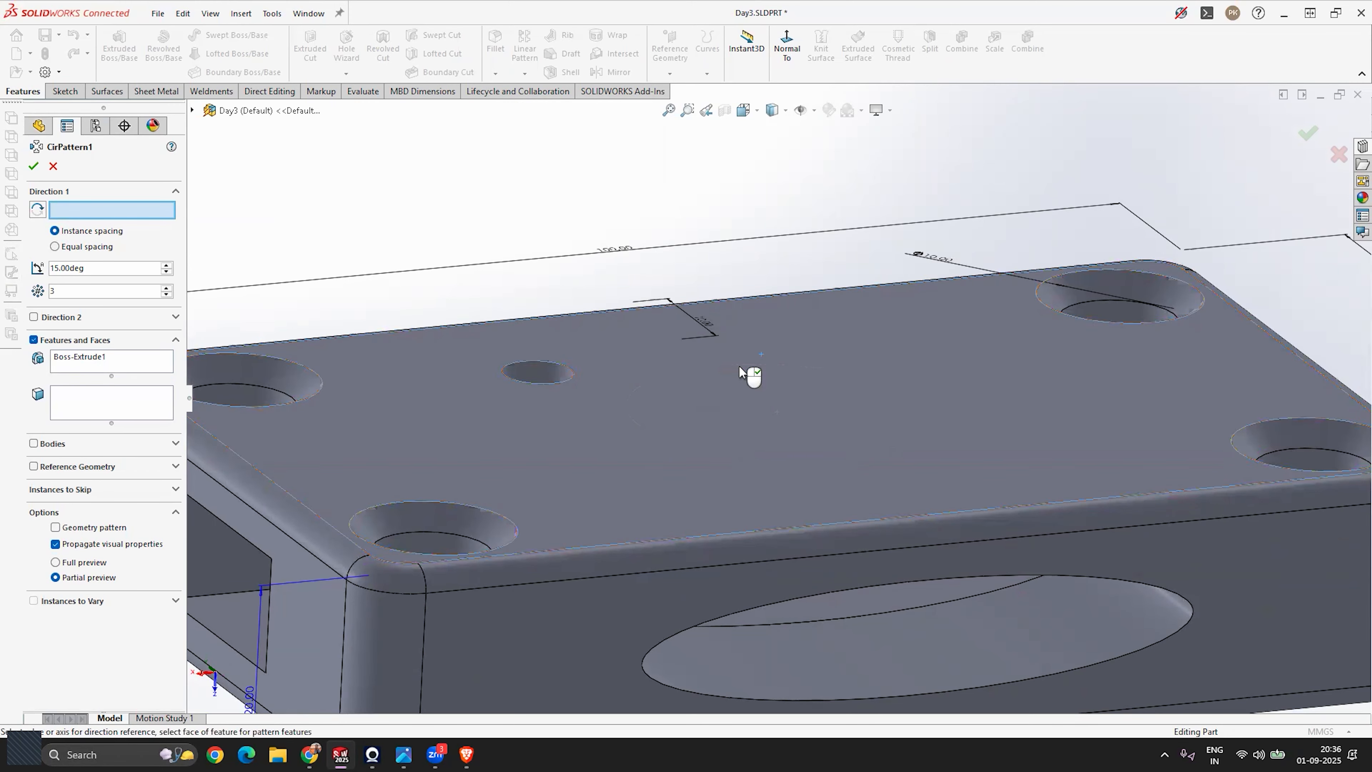
{"action": "left_click", "coordinate": [710, 381]}
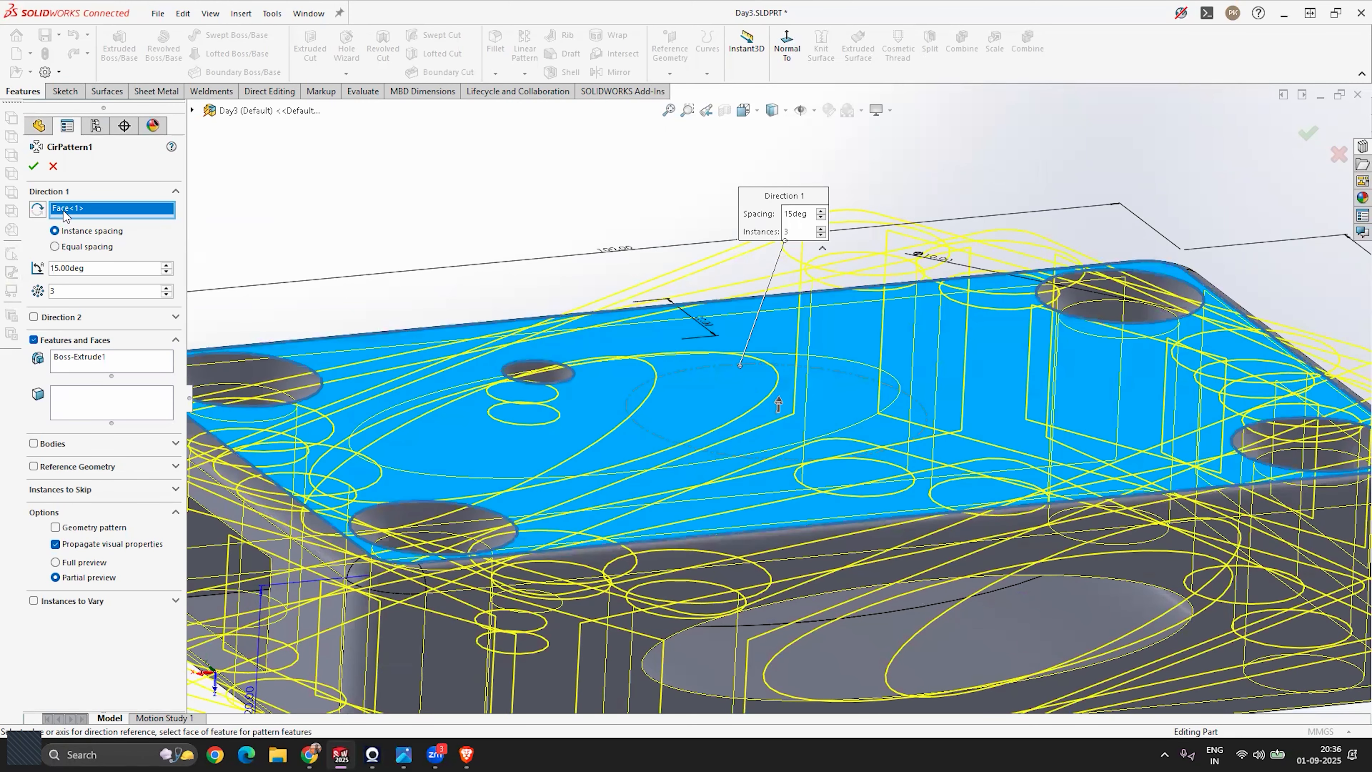
{"action": "key", "text": "Delete"}
{"action": "left_click", "coordinate": [814, 365]}
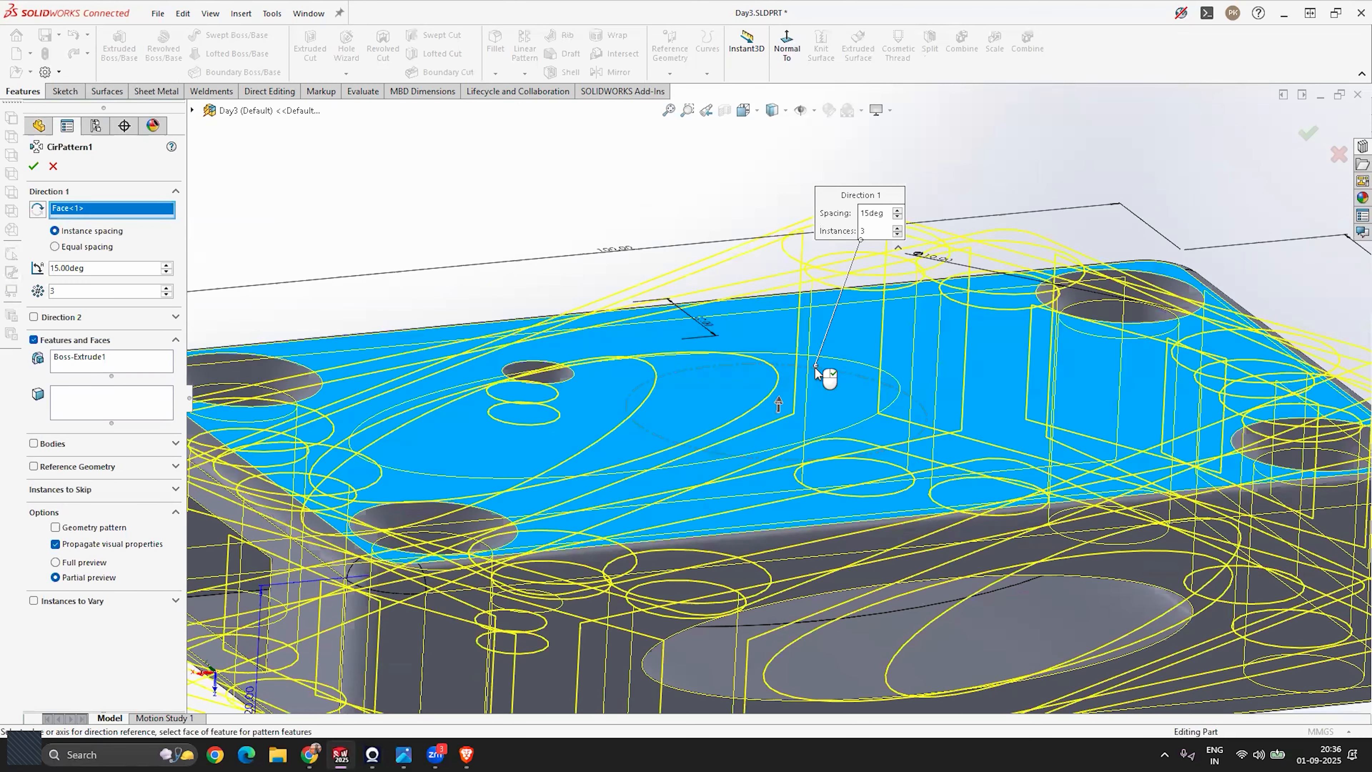
{"action": "key", "text": "Escape"}
Delete Sketch6, the unused construction circle sketch on the block's upper face.
{"action": "scroll", "coordinate": [694, 389], "scroll_direction": "up", "scroll_amount": 2}
{"action": "middle_click_drag", "start_coordinate": [698, 427], "coordinate": [684, 496]}
{"action": "scroll", "coordinate": [711, 468], "scroll_direction": "down", "scroll_amount": 1}
{"action": "scroll", "coordinate": [686, 491], "scroll_direction": "down", "scroll_amount": 1}
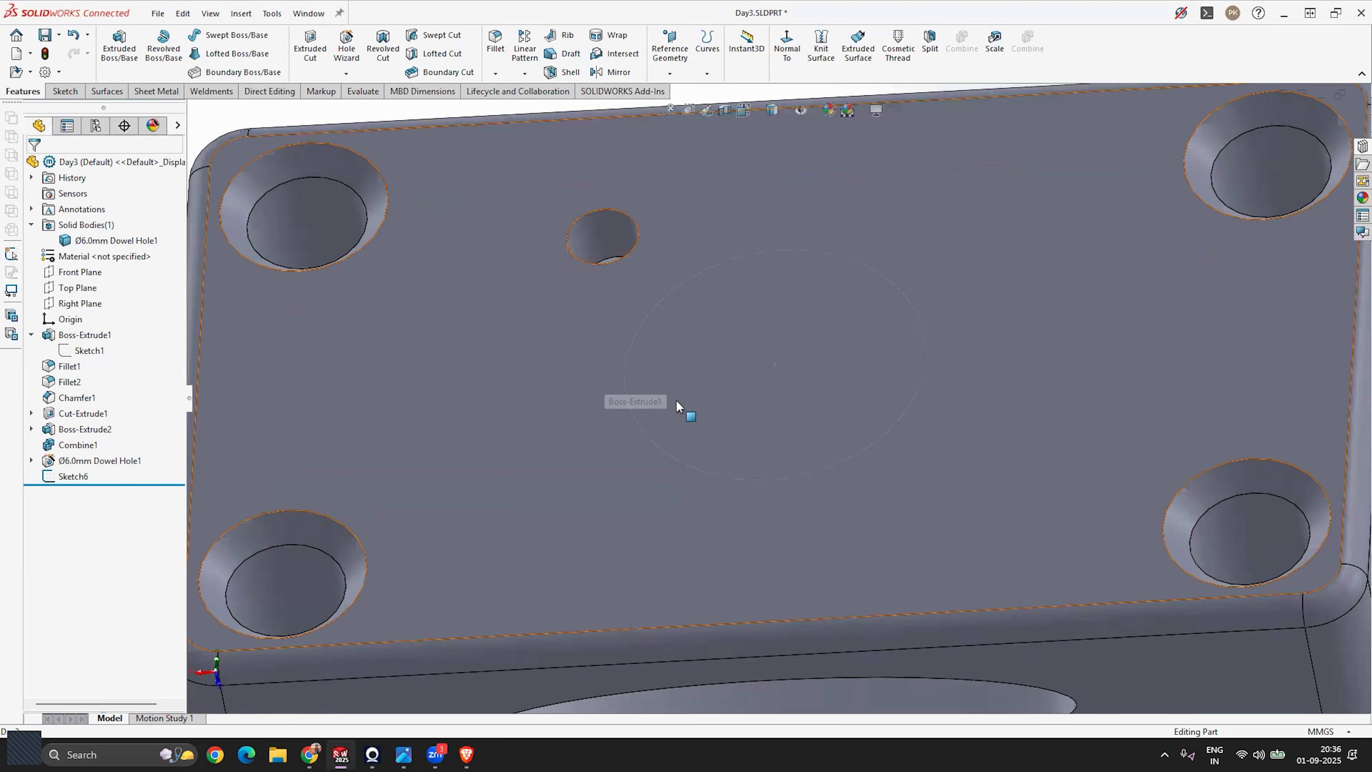
{"action": "scroll", "coordinate": [584, 387], "scroll_direction": "up", "scroll_amount": 3}
{"action": "scroll", "coordinate": [669, 380], "scroll_direction": "down", "scroll_amount": 2}
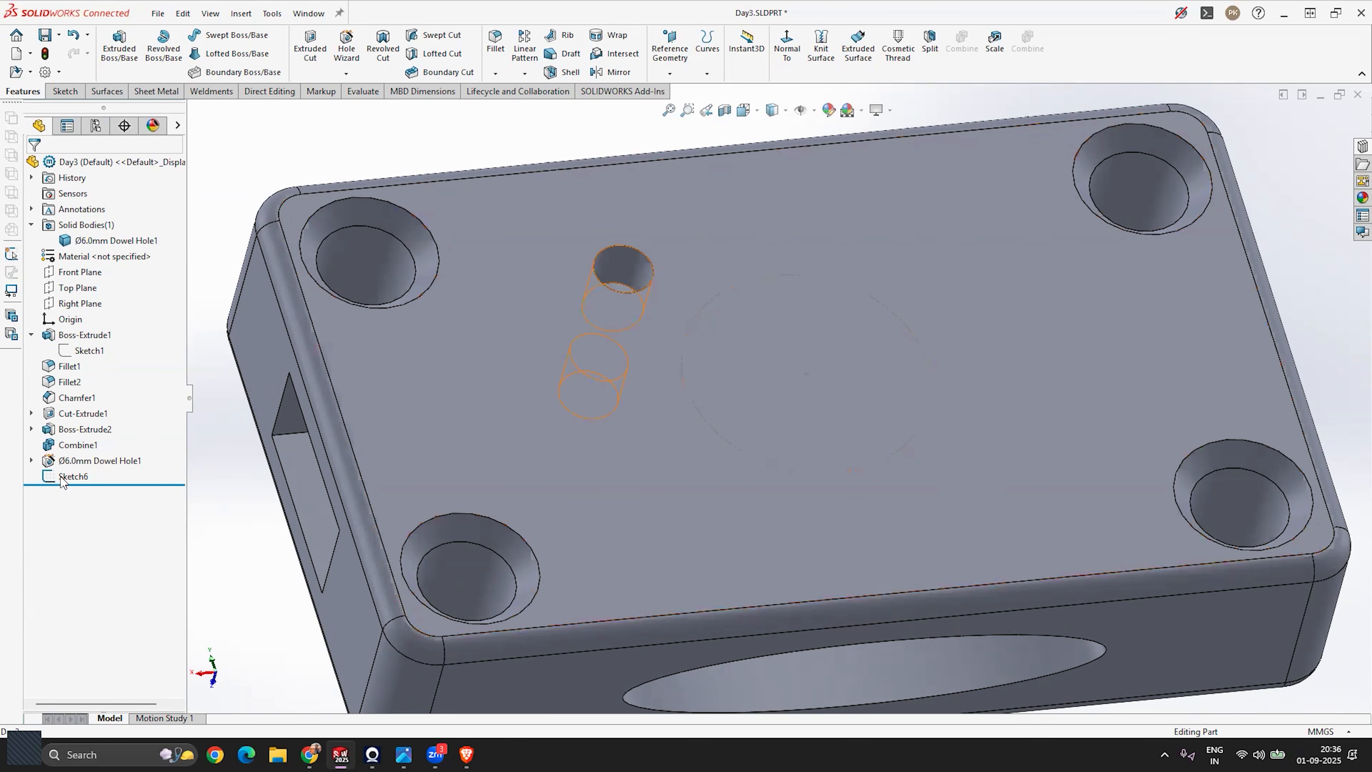
{"action": "left_click", "coordinate": [76, 477]}
{"action": "key", "text": "Delete"}
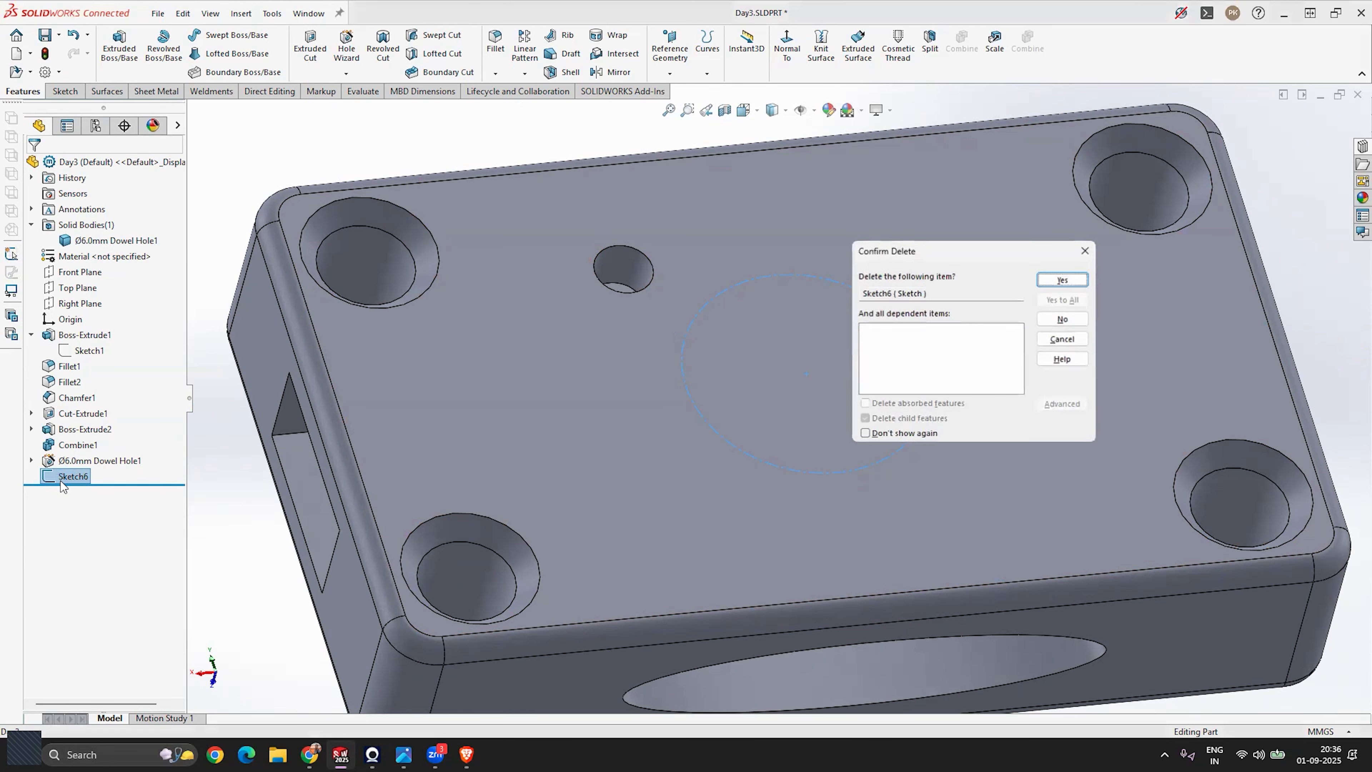
{"action": "key", "text": "Return"}
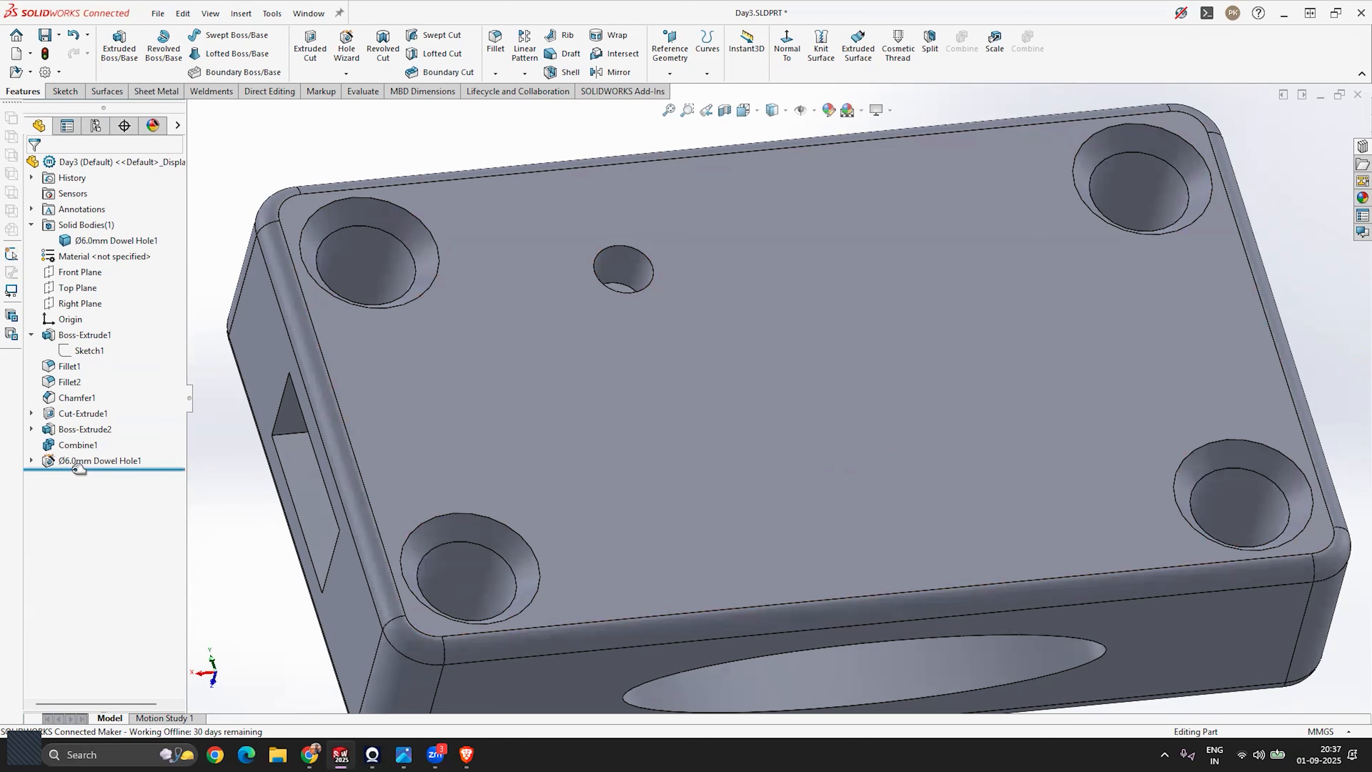
Edit the Ø6.0 mm dowel hole feature and open its hole position sketch without placing further points.
{"action": "middle_click_drag", "start_coordinate": [545, 398], "coordinate": [726, 395]}
{"action": "scroll", "coordinate": [725, 388], "scroll_direction": "up", "scroll_amount": 4}
{"action": "scroll", "coordinate": [864, 440], "scroll_direction": "down", "scroll_amount": 3}
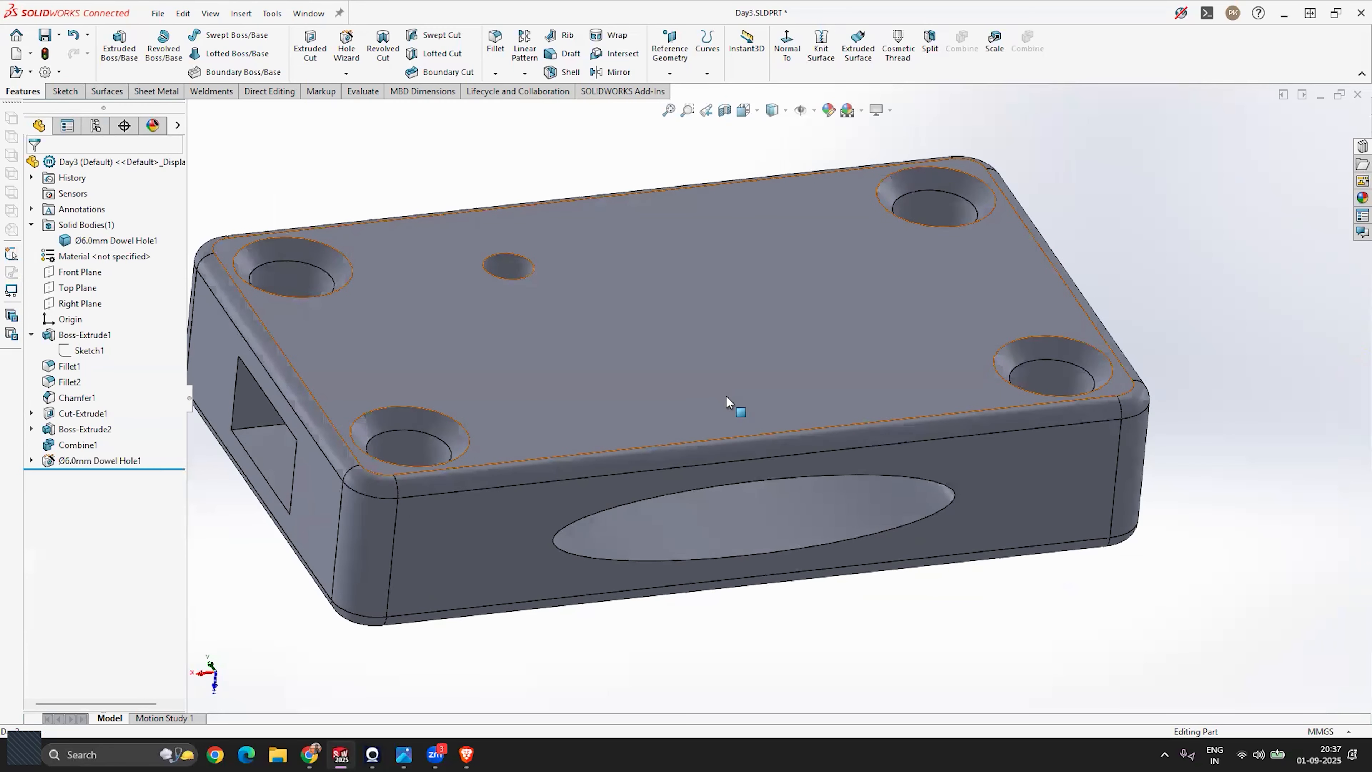
{"action": "middle_click_drag", "start_coordinate": [627, 356], "coordinate": [128, 489]}
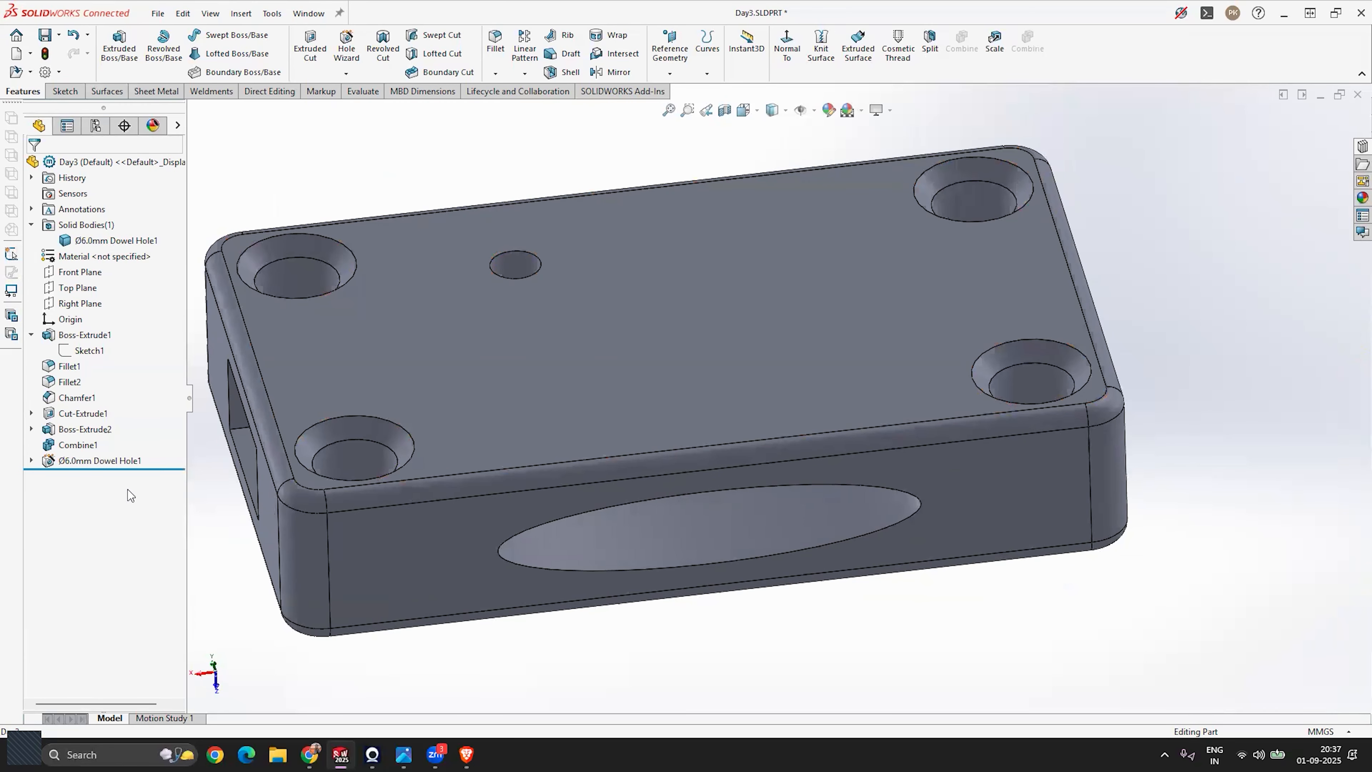
{"action": "right_click", "coordinate": [68, 466]}
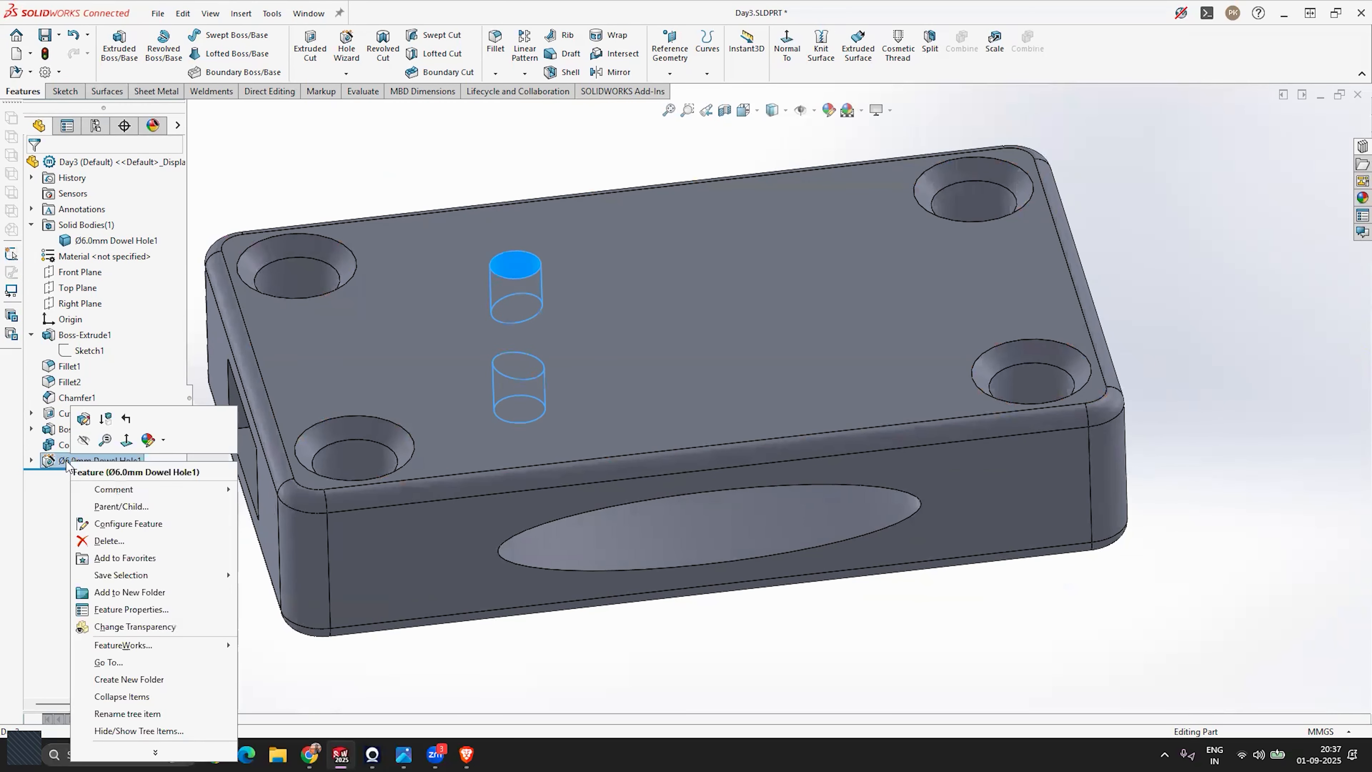
{"action": "left_click", "coordinate": [84, 420]}
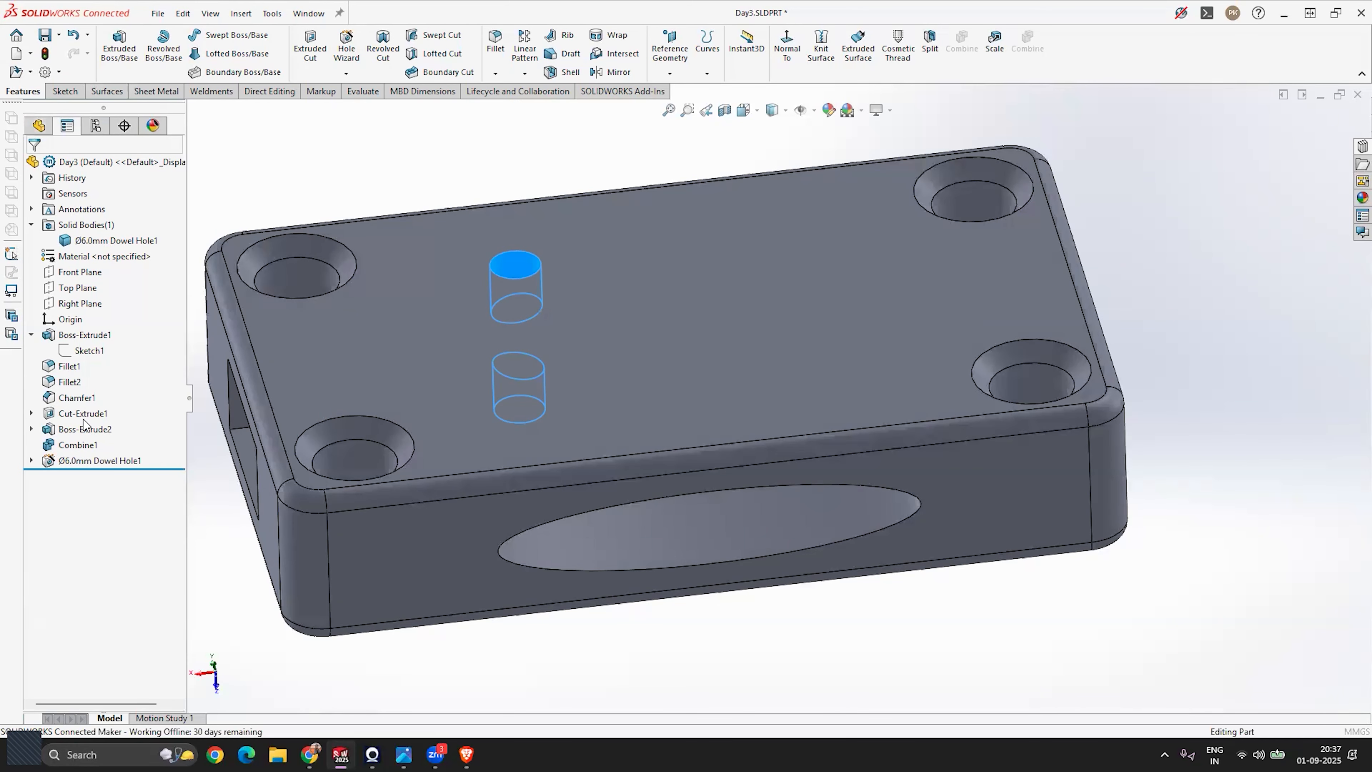
{"action": "left_click", "coordinate": [107, 191]}
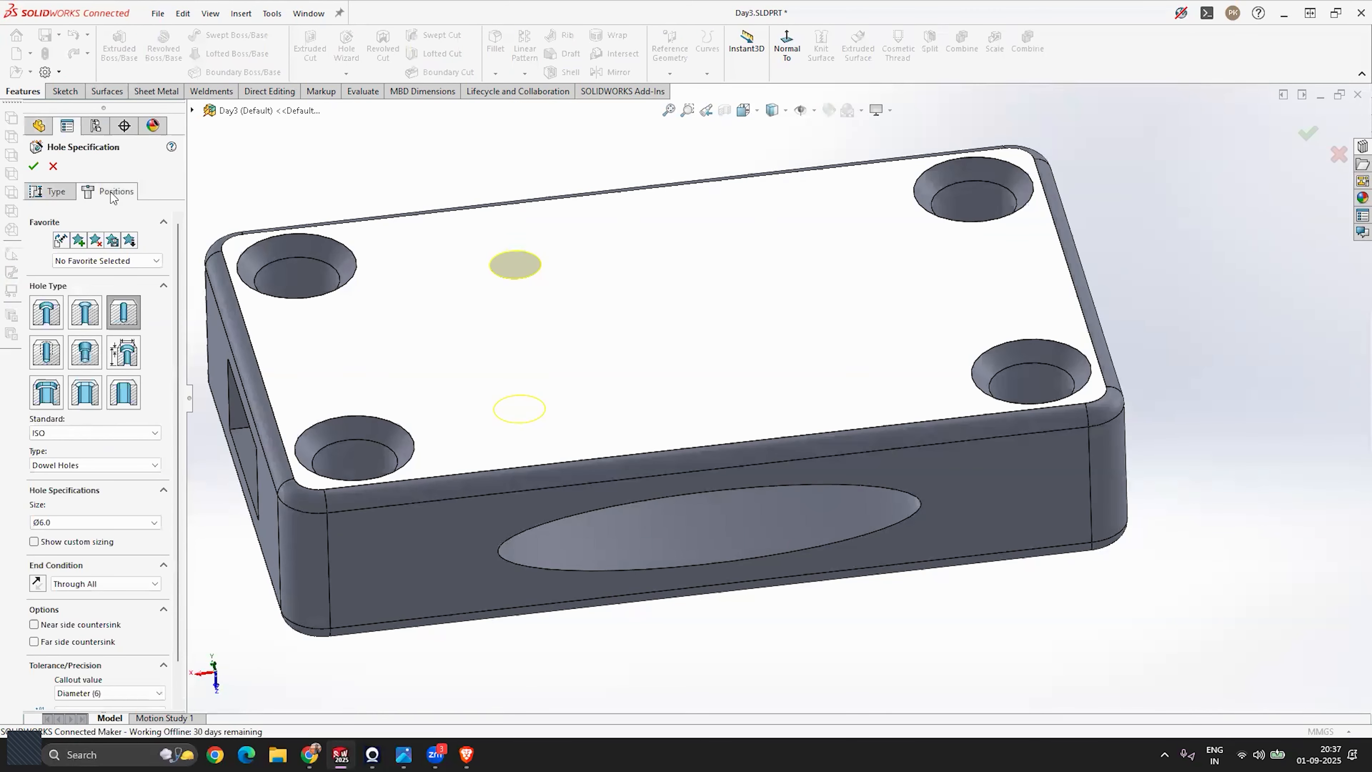
{"action": "scroll", "coordinate": [974, 396], "scroll_direction": "down", "scroll_amount": 2}
{"action": "scroll", "coordinate": [974, 396], "scroll_direction": "down", "scroll_amount": 1}
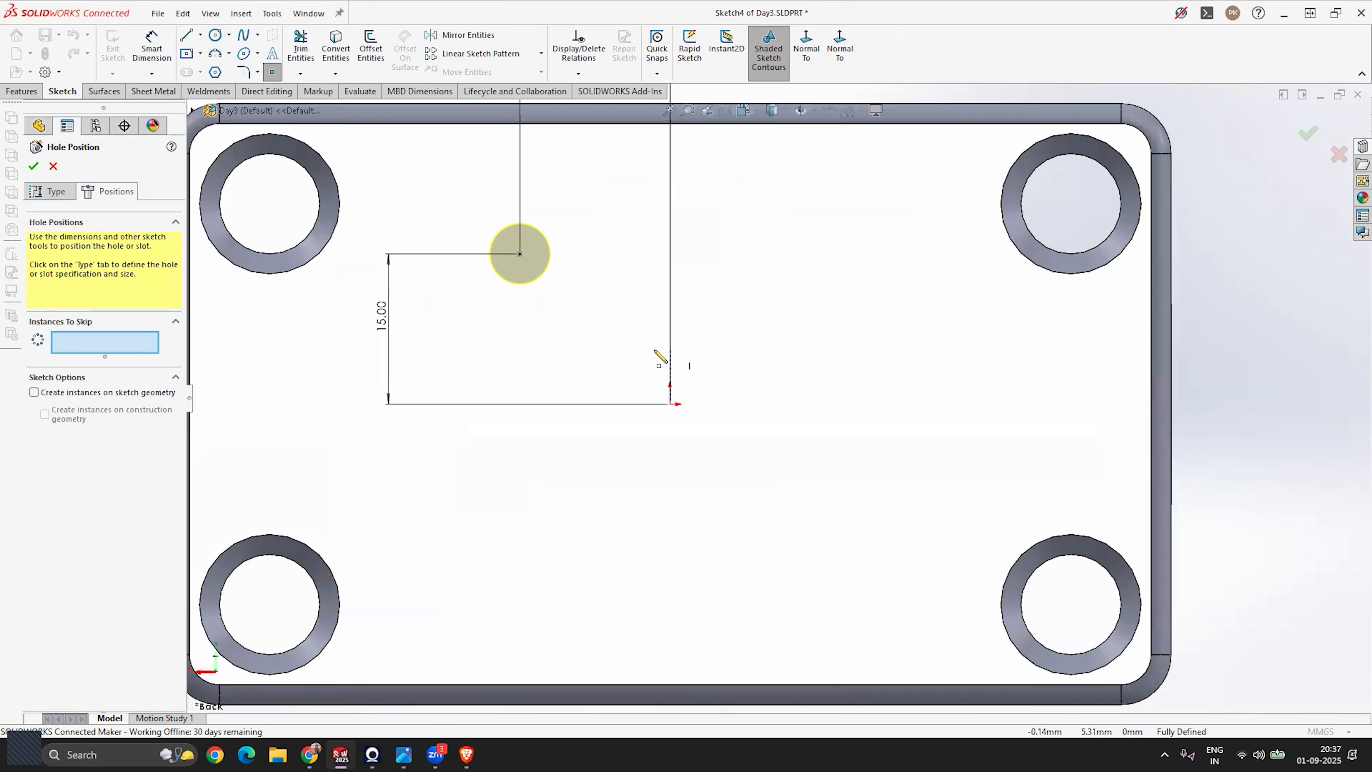
{"action": "scroll", "coordinate": [865, 303], "scroll_direction": "up", "scroll_amount": 1}
{"action": "scroll", "coordinate": [777, 275], "scroll_direction": "down", "scroll_amount": 1}
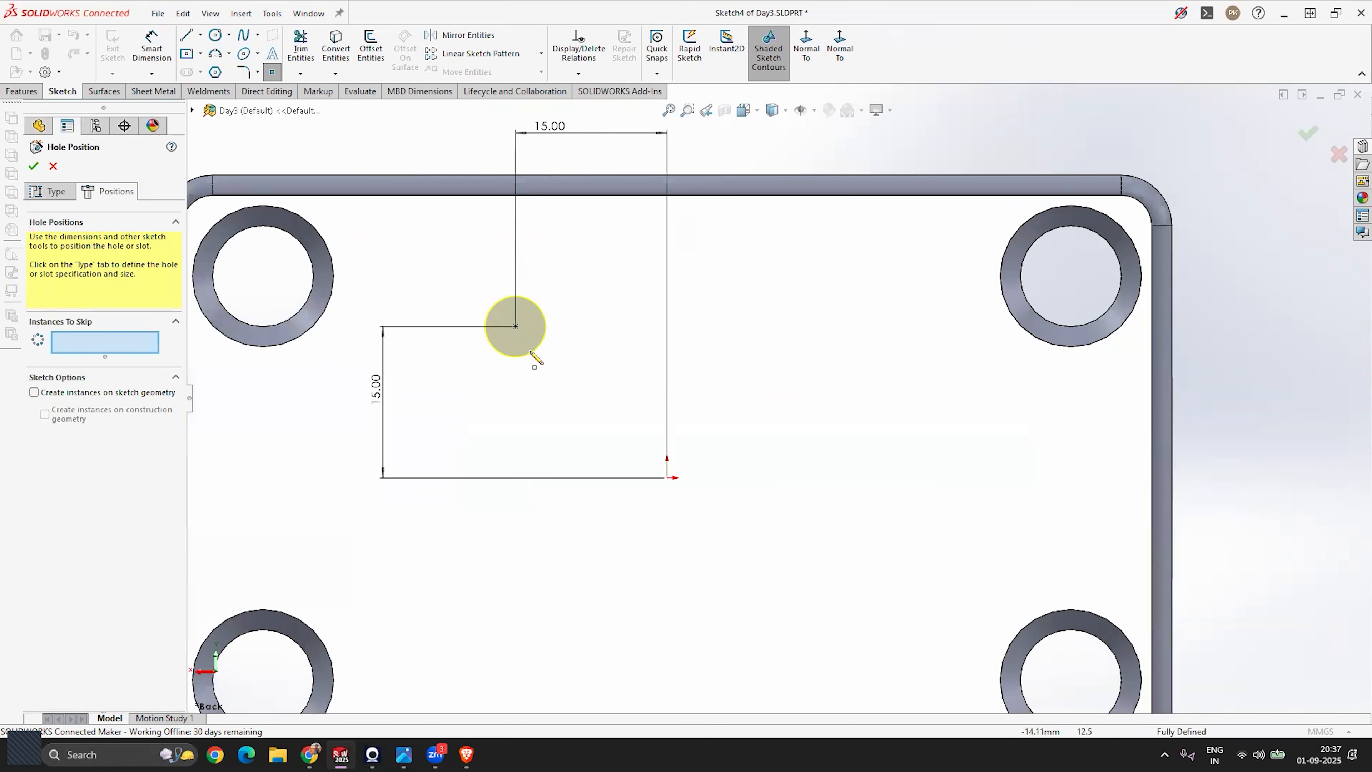
{"action": "key", "text": "Escape"}
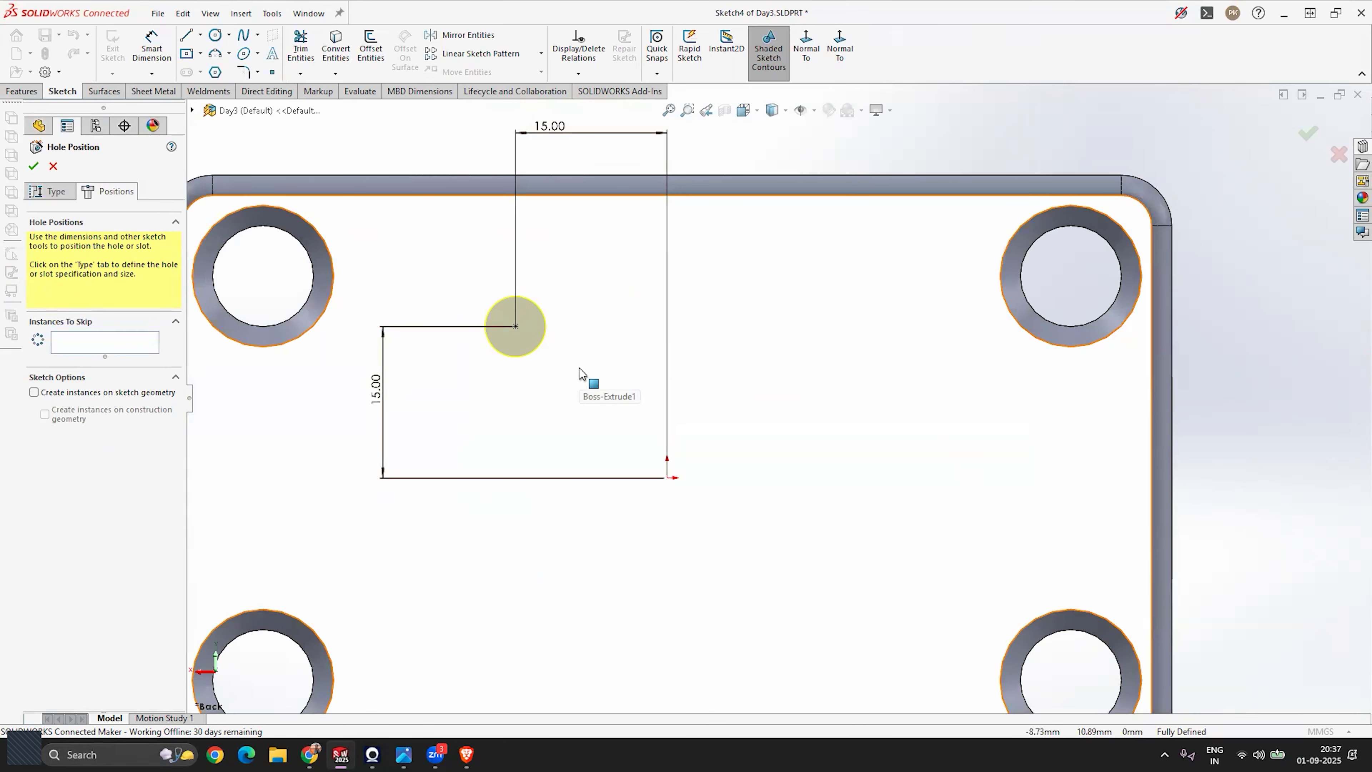
{"action": "scroll", "coordinate": [503, 293], "scroll_direction": "up", "scroll_amount": 2}
{"action": "scroll", "coordinate": [911, 532], "scroll_direction": "down", "scroll_amount": 1}
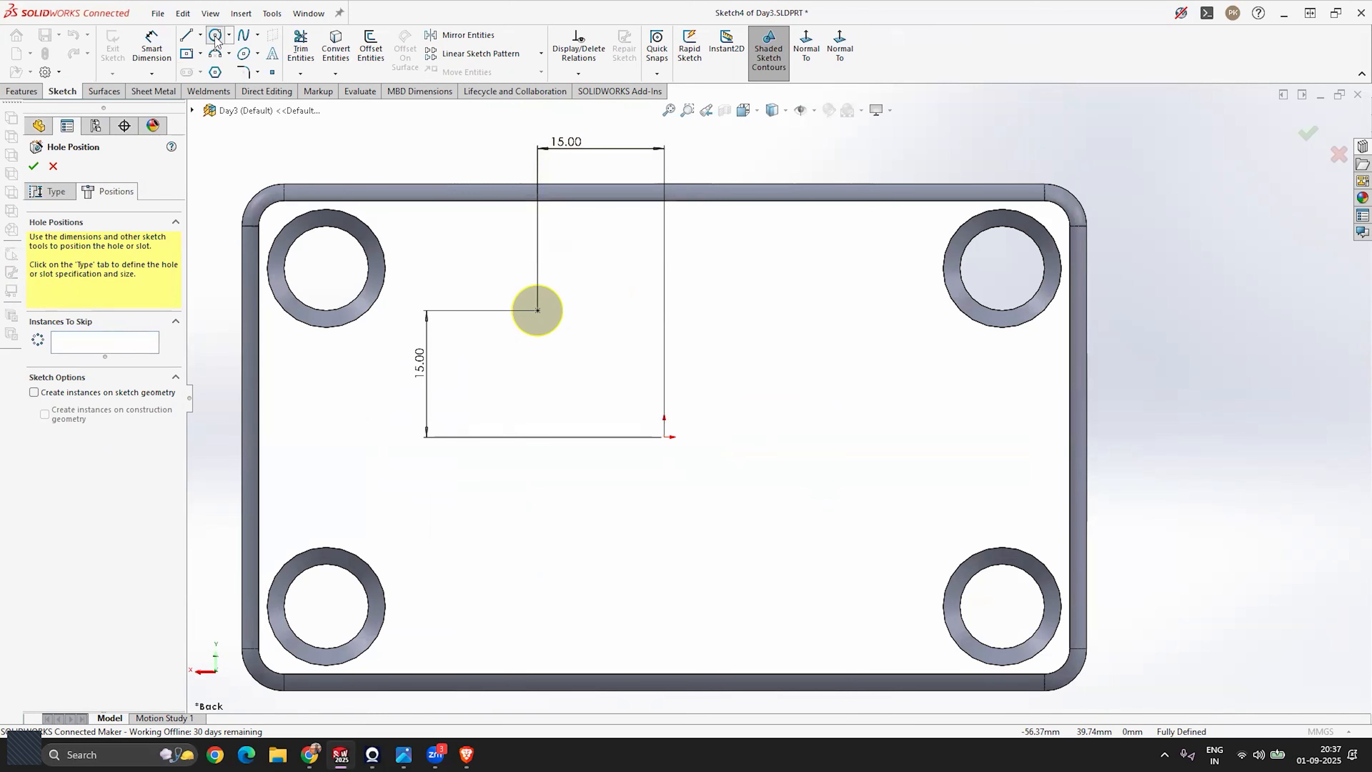
Sketch a circle centred on the origin through the dowel hole's centre point and make it construction geometry.
{"action": "left_click", "coordinate": [215, 36]}
{"action": "left_click", "coordinate": [664, 436]}
{"action": "left_click", "coordinate": [537, 310]}
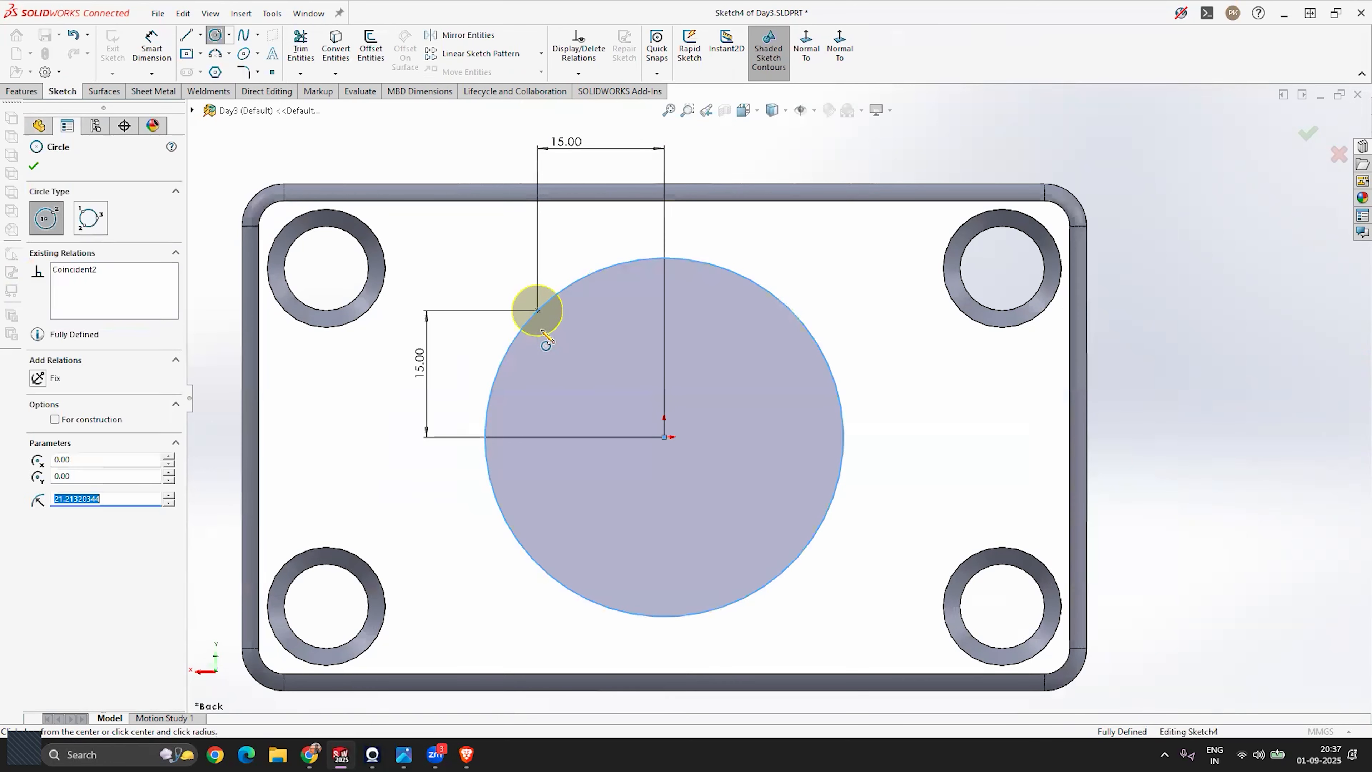
{"action": "key", "text": "Escape"}
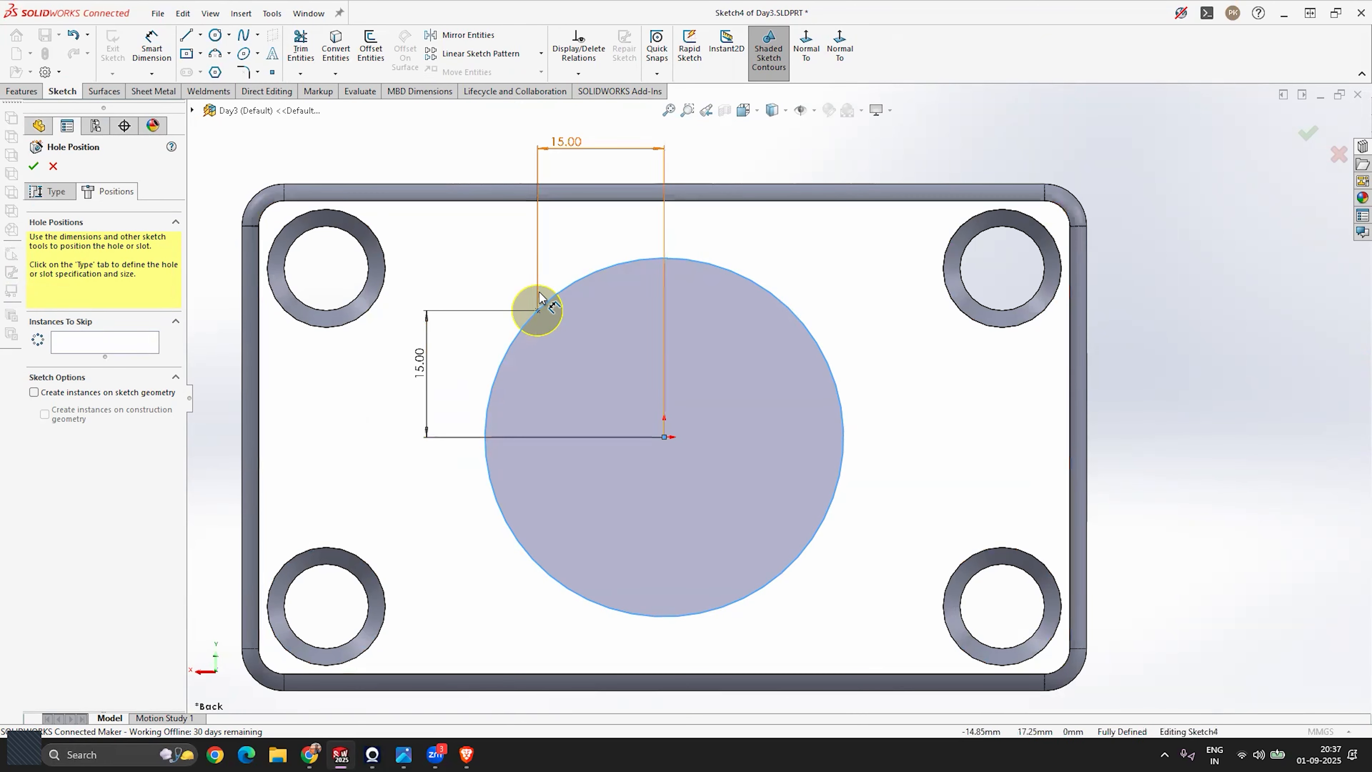
{"action": "left_click", "coordinate": [589, 274]}
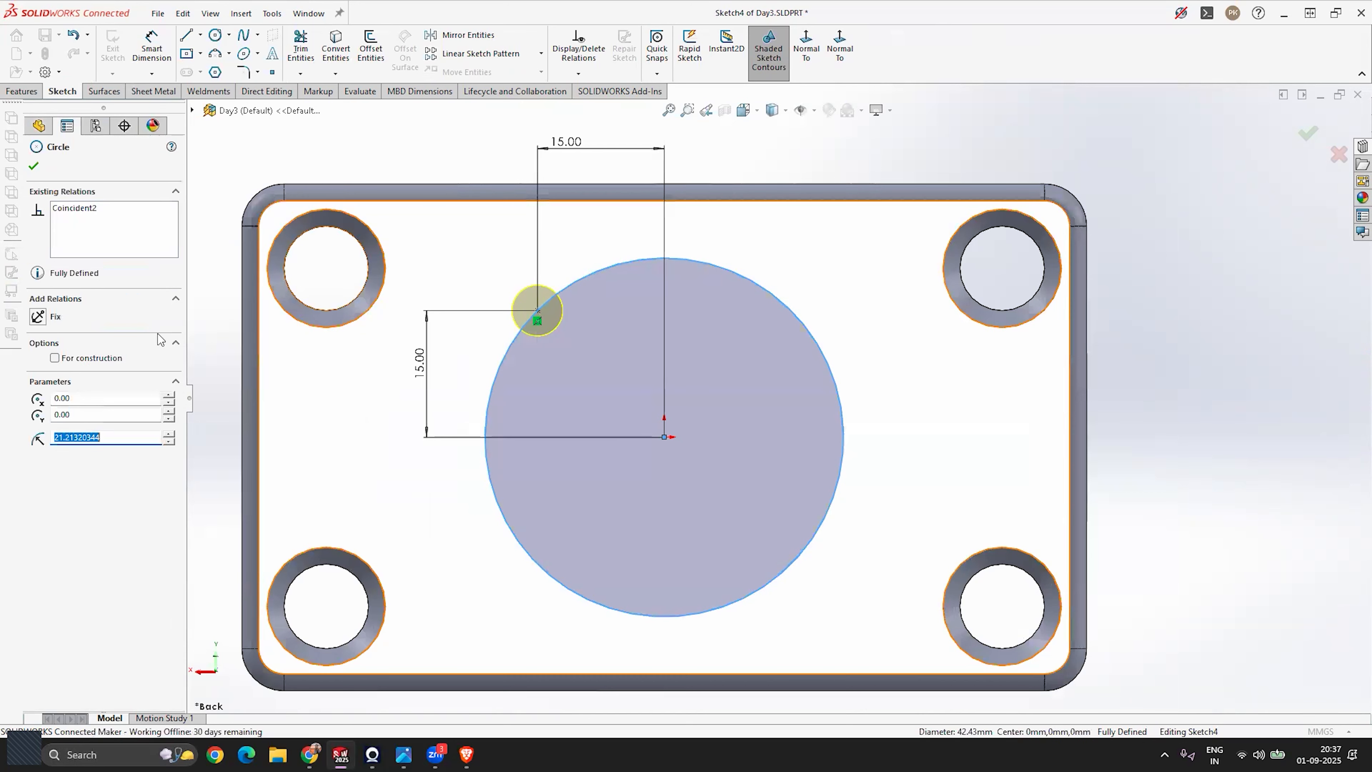
{"action": "left_click", "coordinate": [54, 358]}
{"action": "key", "text": "Escape"}
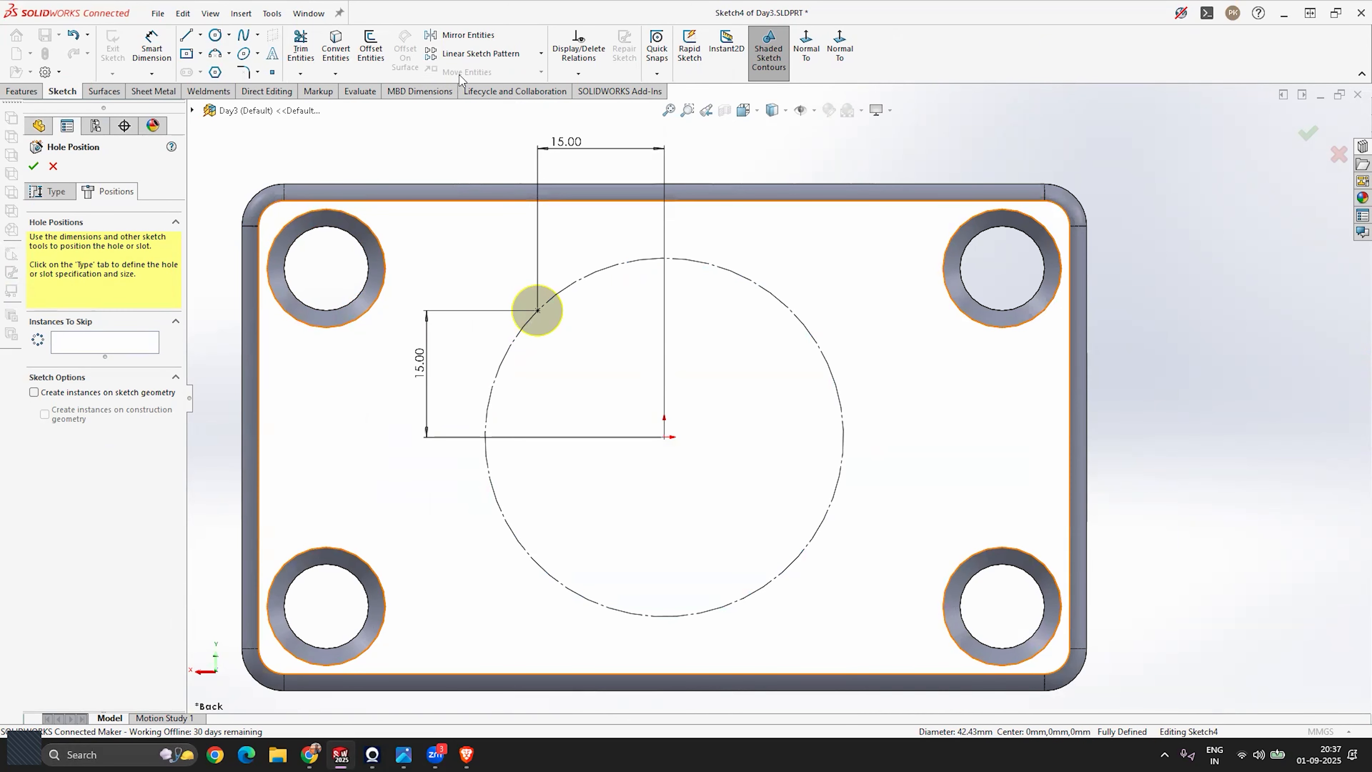
Start a circular sketch pattern with the construction circle as the entity and set it to 8 instances.
{"action": "left_click", "coordinate": [539, 54]}
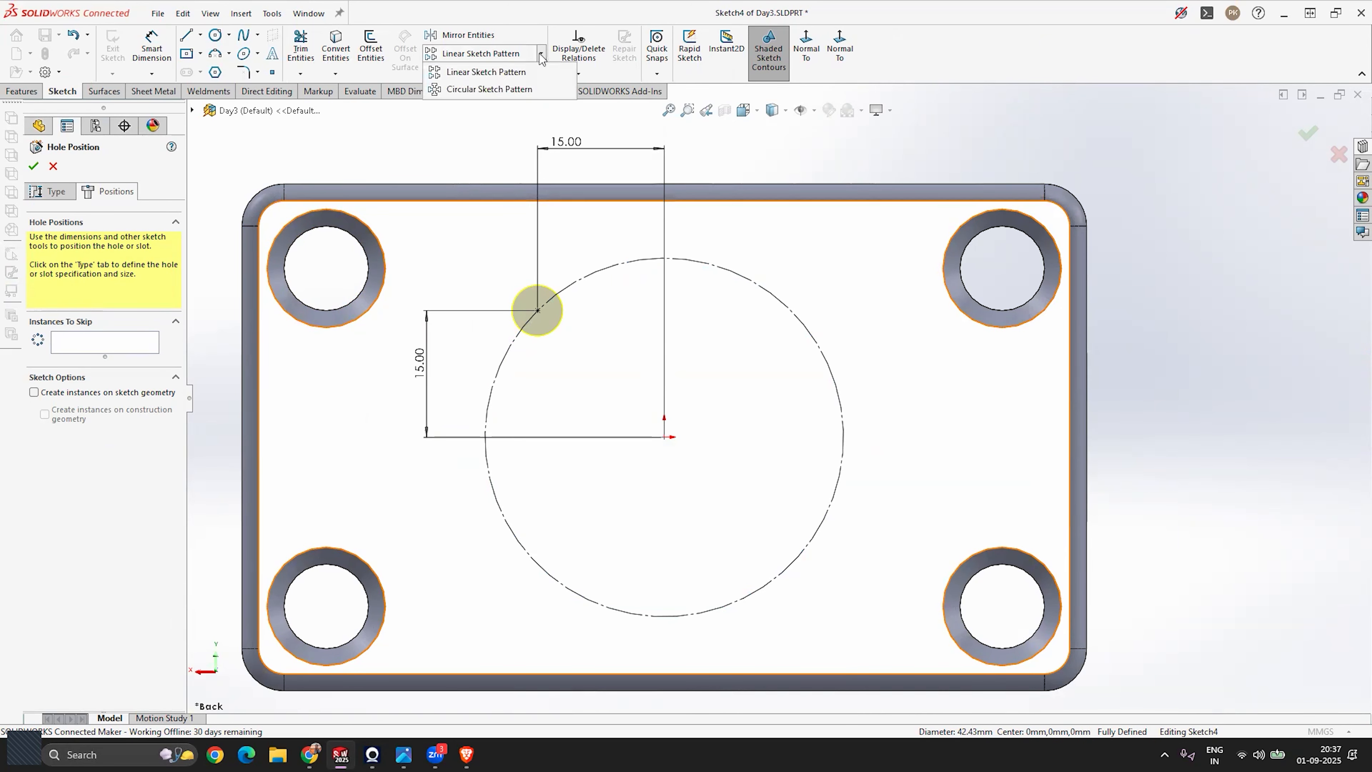
{"action": "left_click", "coordinate": [489, 89]}
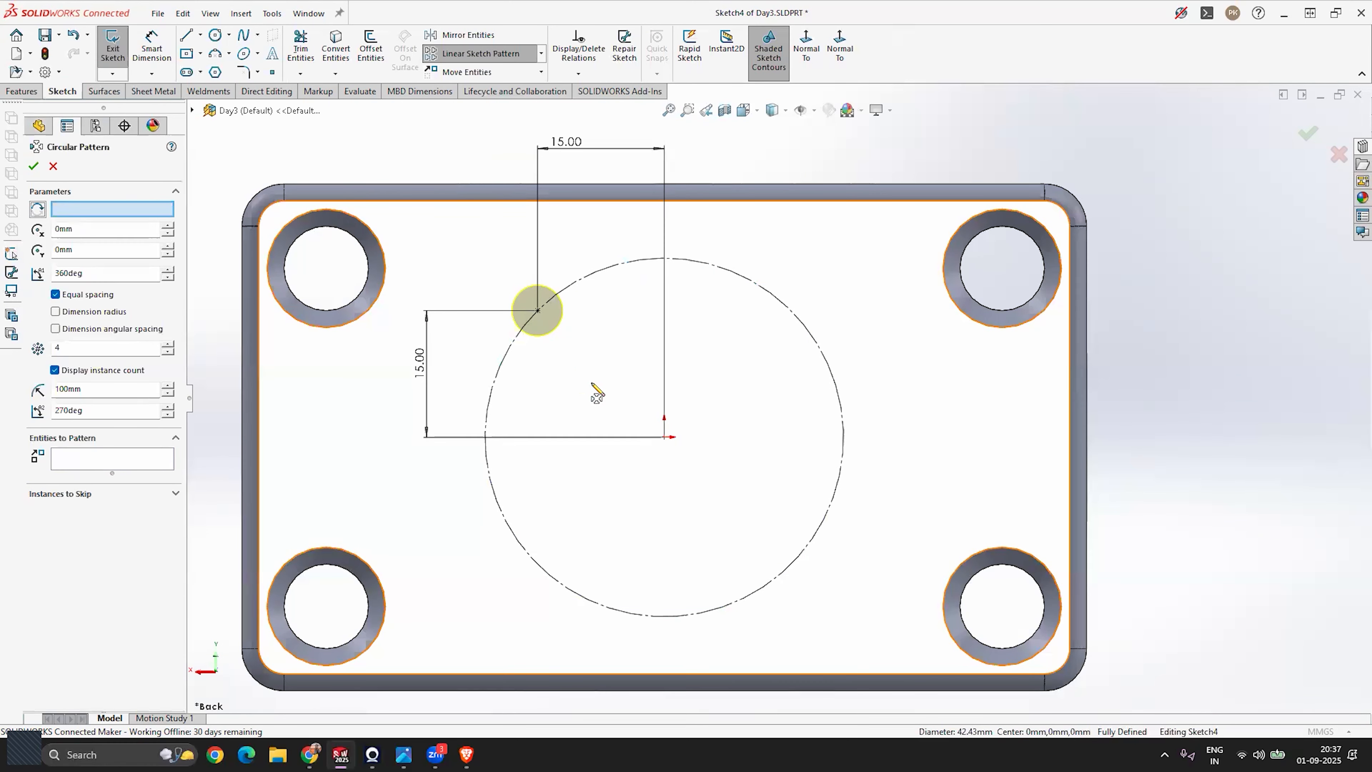
{"action": "left_click", "coordinate": [790, 310]}
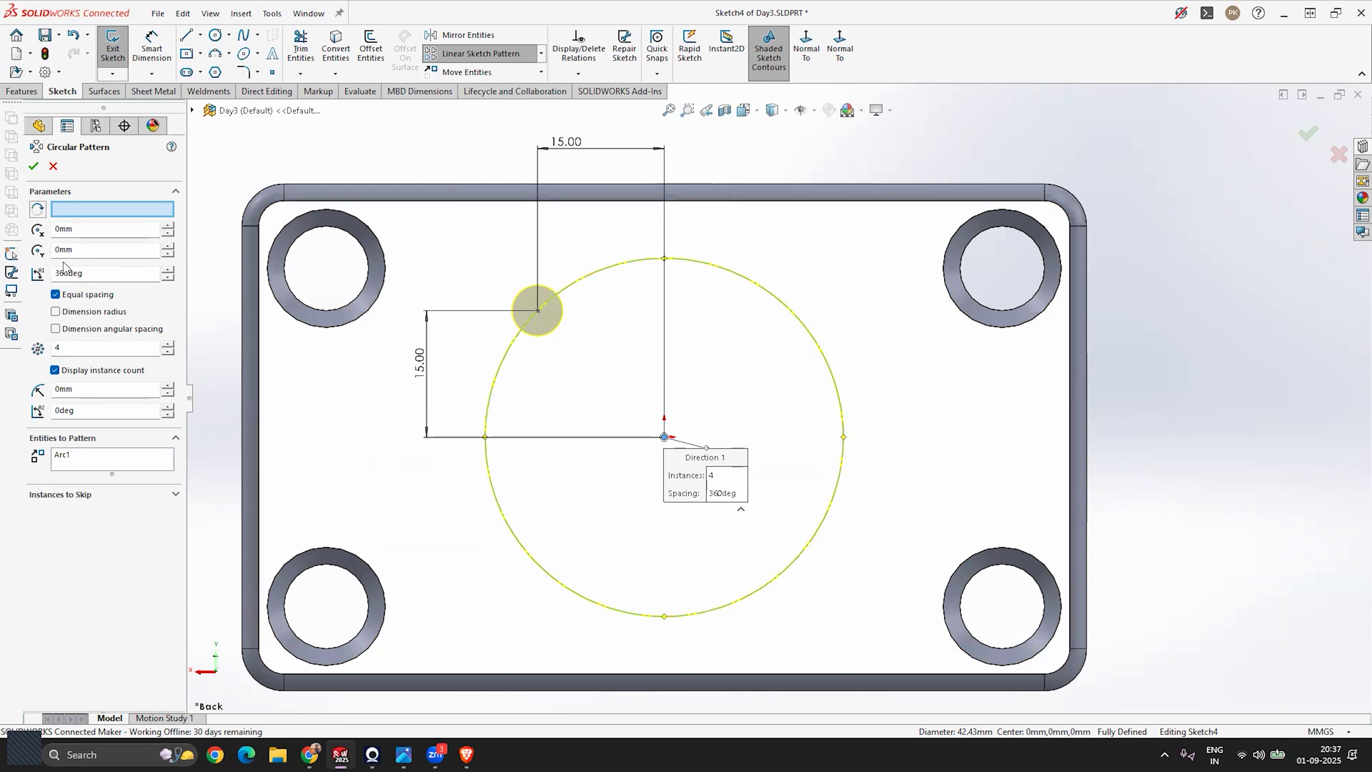
{"action": "left_click", "coordinate": [77, 349]}
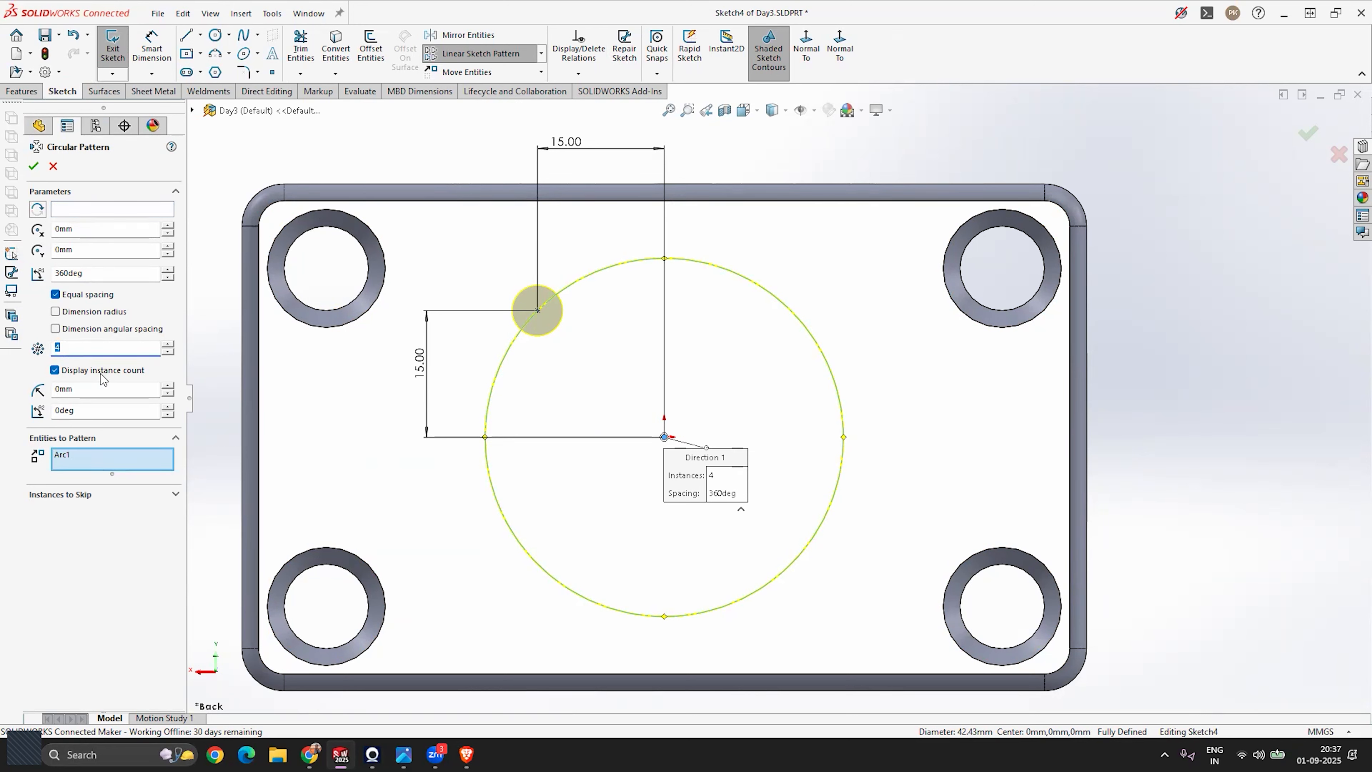
{"action": "key", "text": "Return"}
{"action": "left_click", "coordinate": [69, 346]}
Remove the construction circle from the entities of the circular sketch pattern.
{"action": "left_click", "coordinate": [82, 214]}
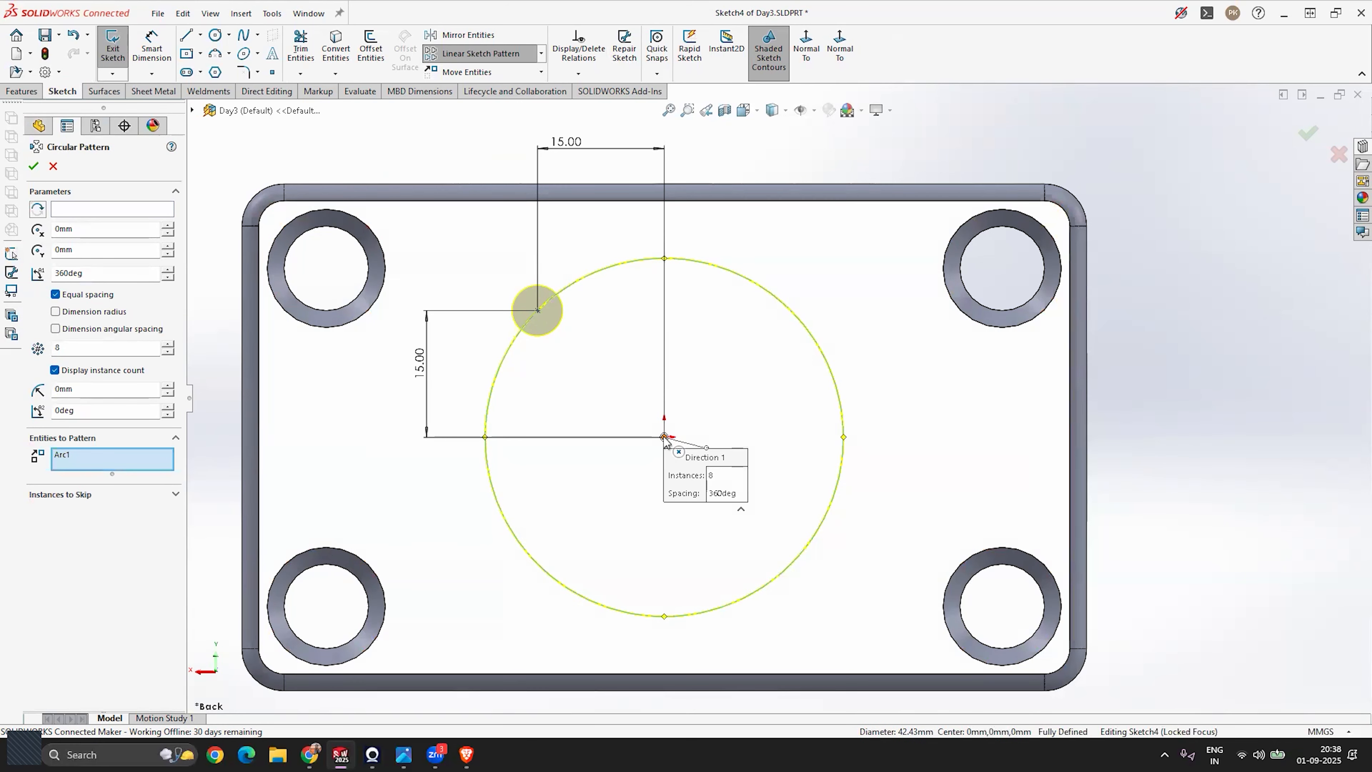
{"action": "middle_click_drag", "start_coordinate": [665, 439], "coordinate": [668, 361]}
{"action": "scroll", "coordinate": [668, 362], "scroll_direction": "down", "scroll_amount": 2}
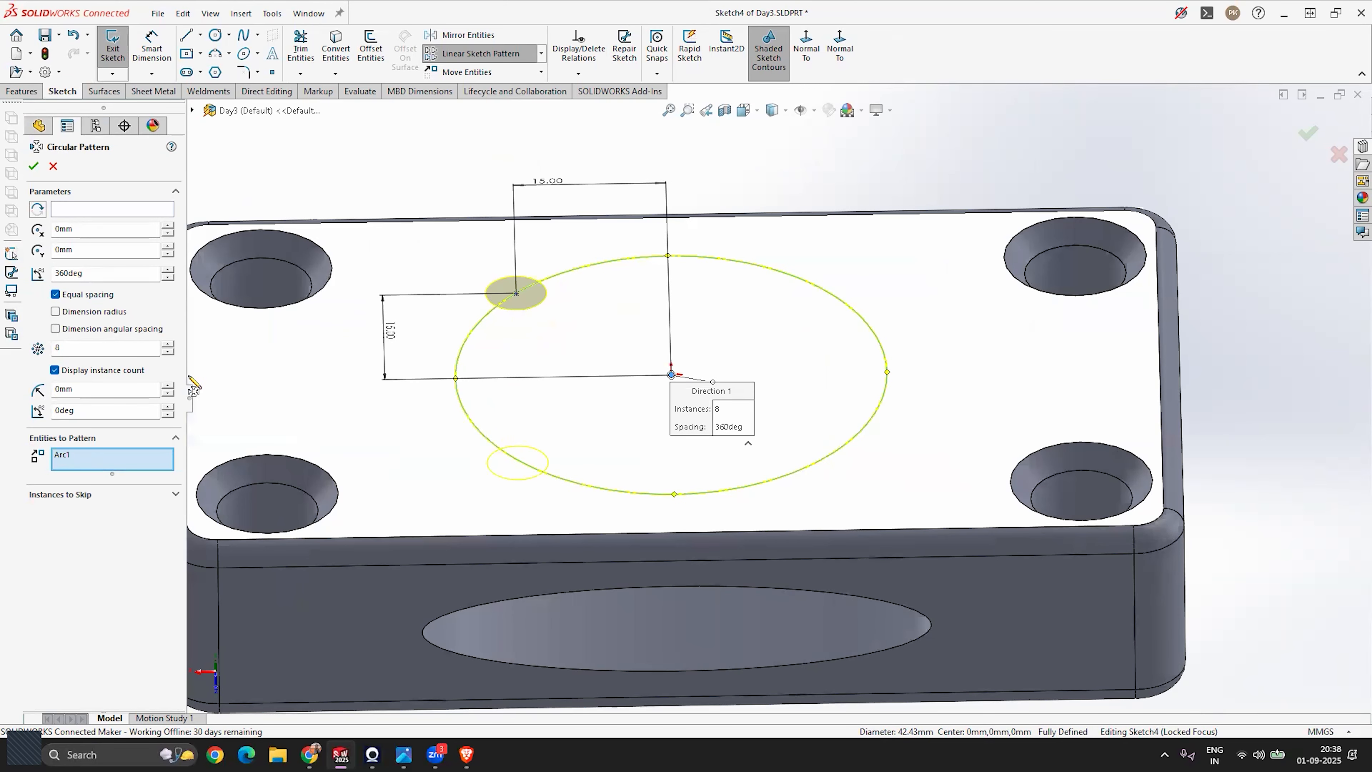
{"action": "left_click", "coordinate": [66, 456]}
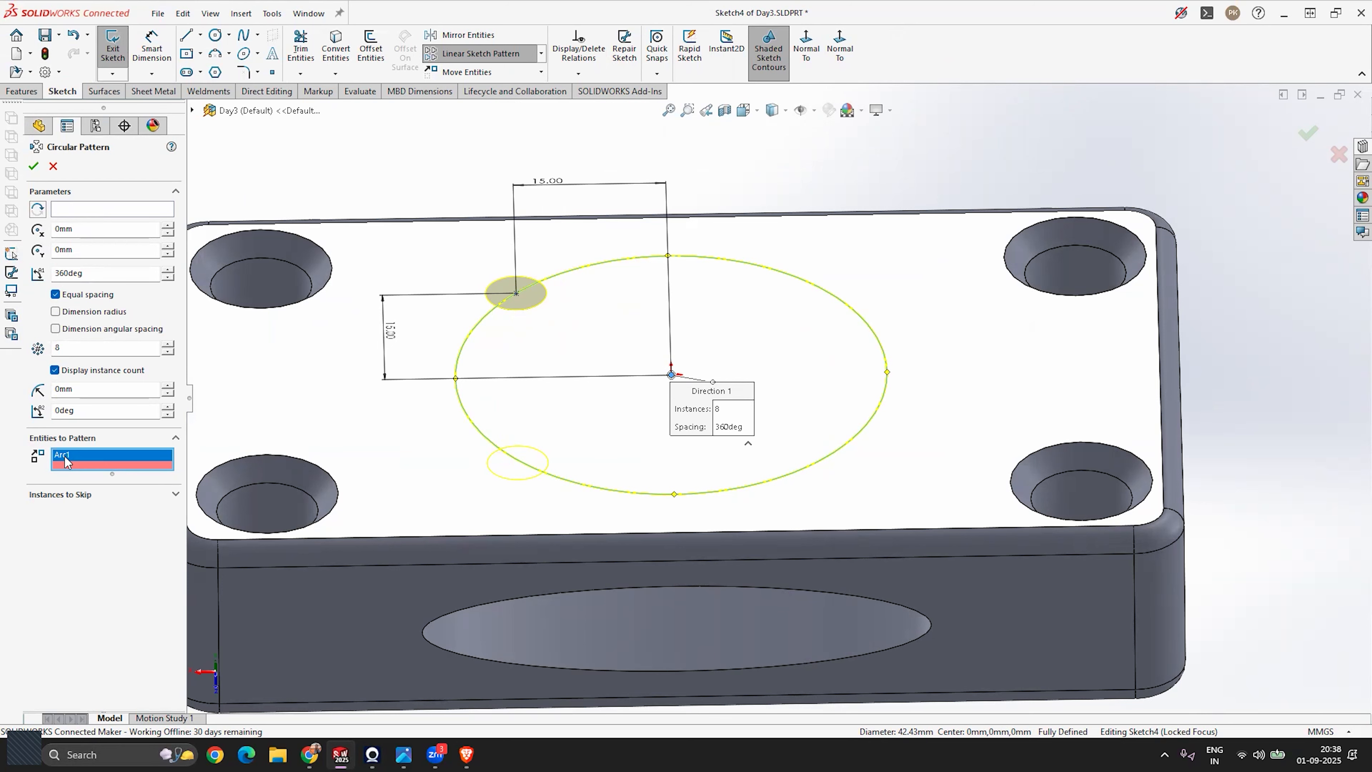
{"action": "key", "text": "Delete"}
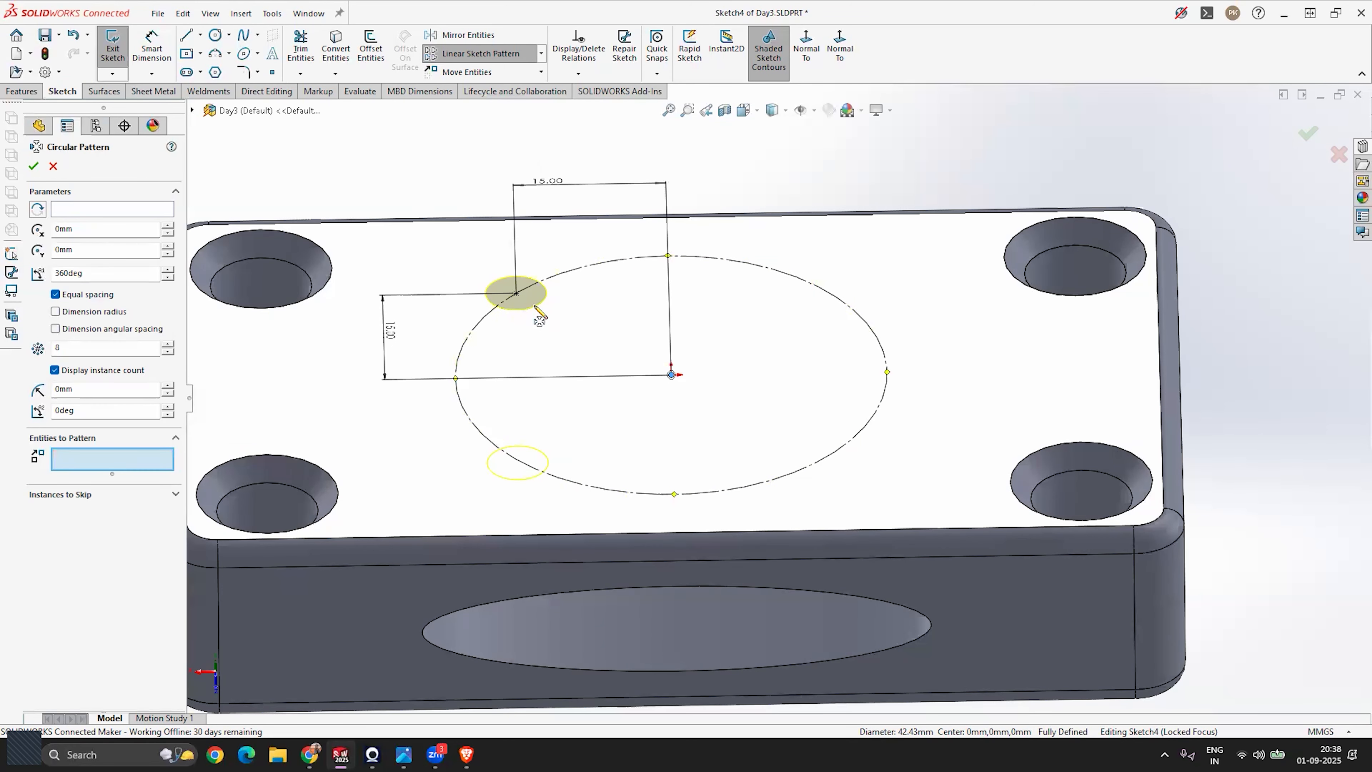
Pattern the dowel hole's centre point around the construction circle's centre, then accept the pattern and the updated hole feature.
{"action": "left_click", "coordinate": [92, 210]}
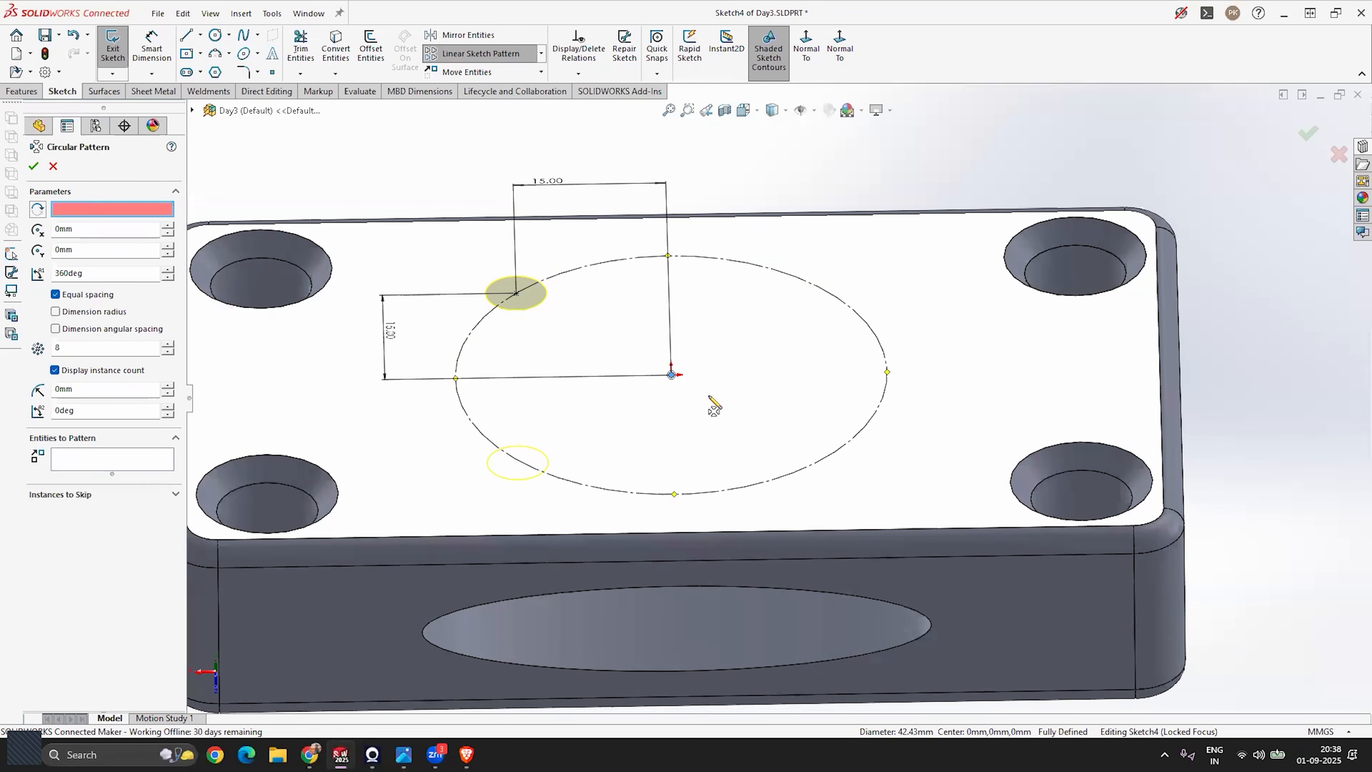
{"action": "left_click", "coordinate": [672, 376]}
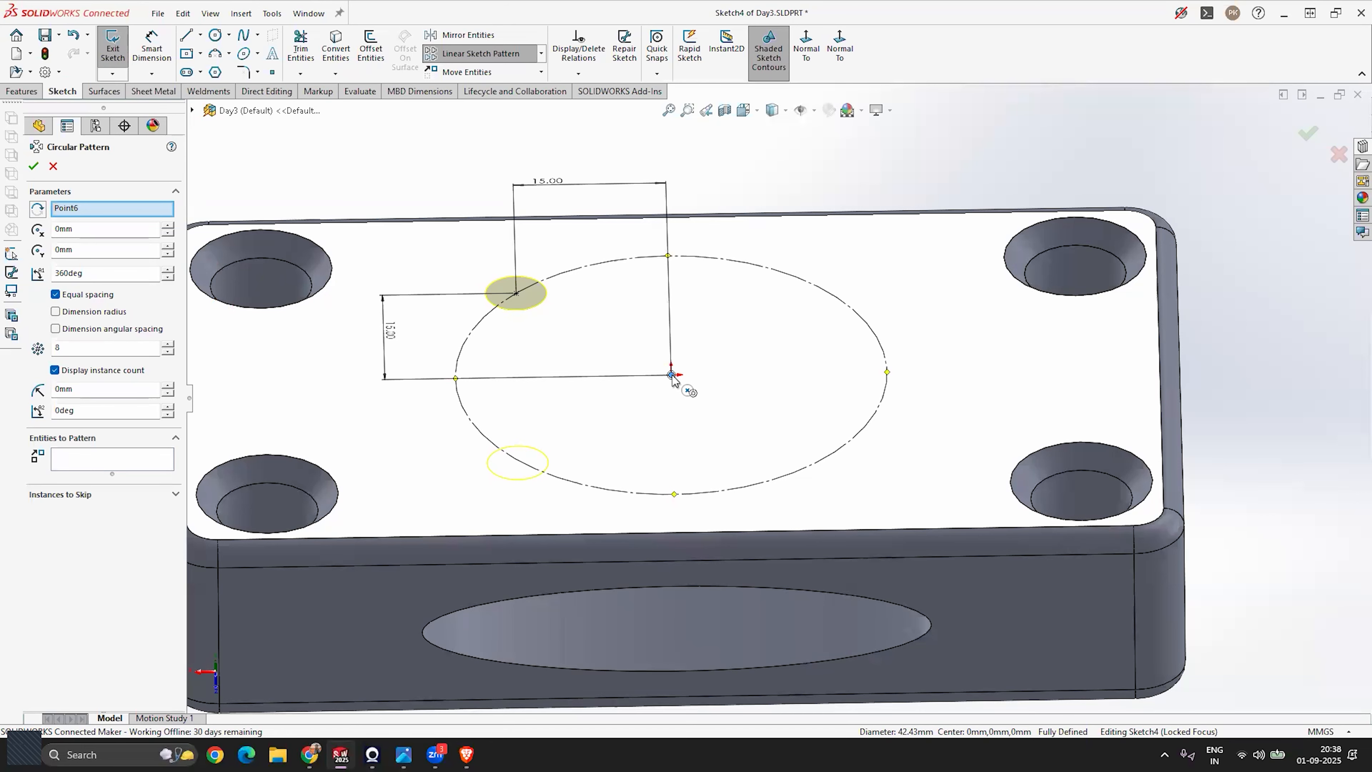
{"action": "left_click", "coordinate": [105, 469]}
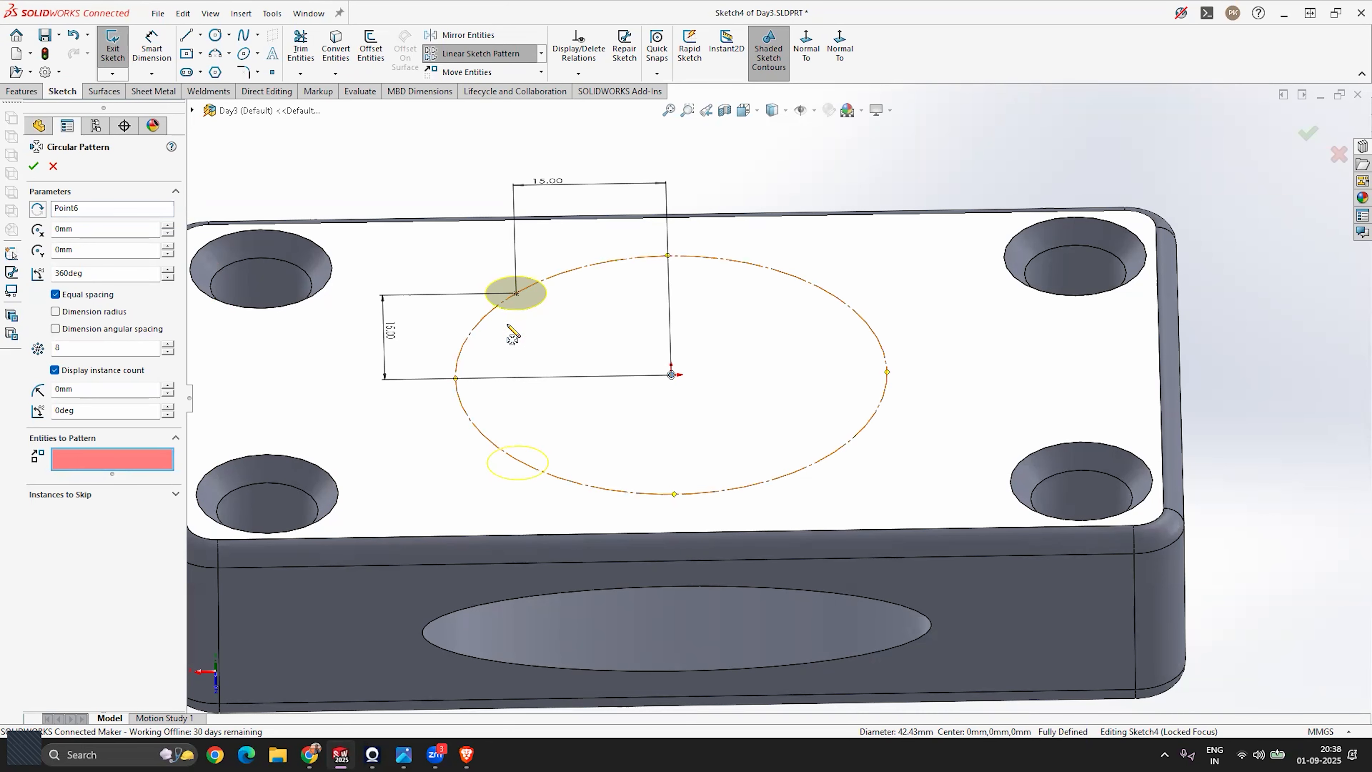
{"action": "left_click", "coordinate": [517, 295]}
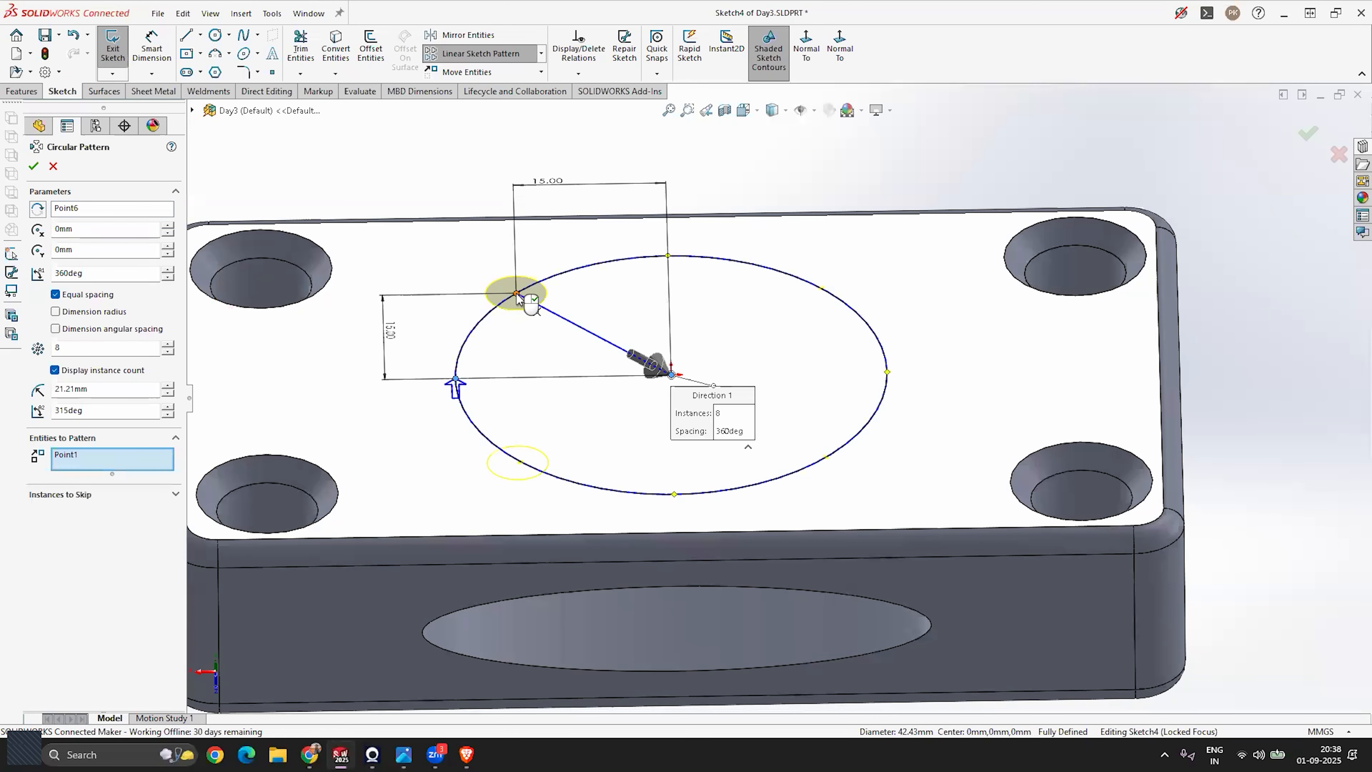
{"action": "mouse_move", "coordinate": [533, 386]}
{"action": "middle_mouse_down"}
{"action": "mouse_move", "coordinate": [555, 450]}
{"action": "mouse_move", "coordinate": [648, 506]}
{"action": "middle_mouse_up"}
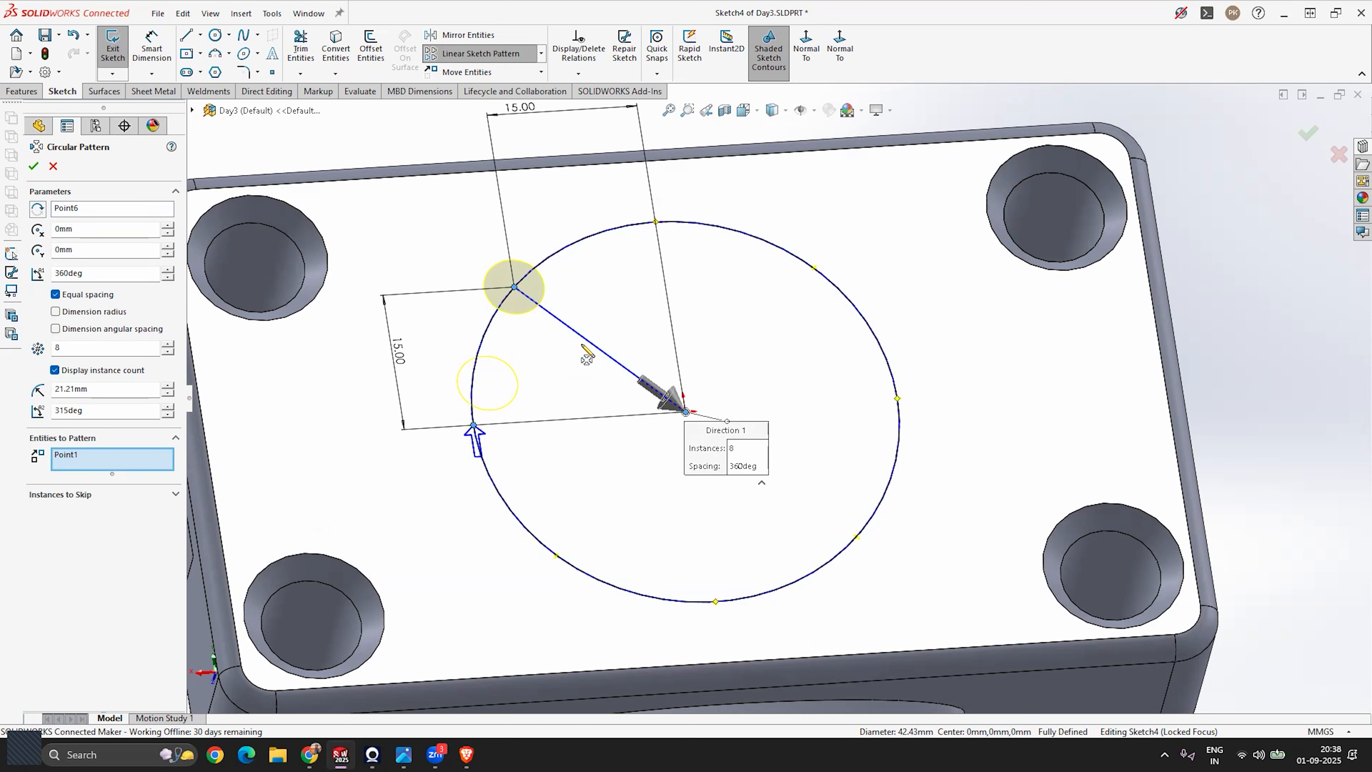
{"action": "left_click", "coordinate": [33, 167]}
{"action": "middle_click_drag", "start_coordinate": [758, 359], "coordinate": [811, 306]}
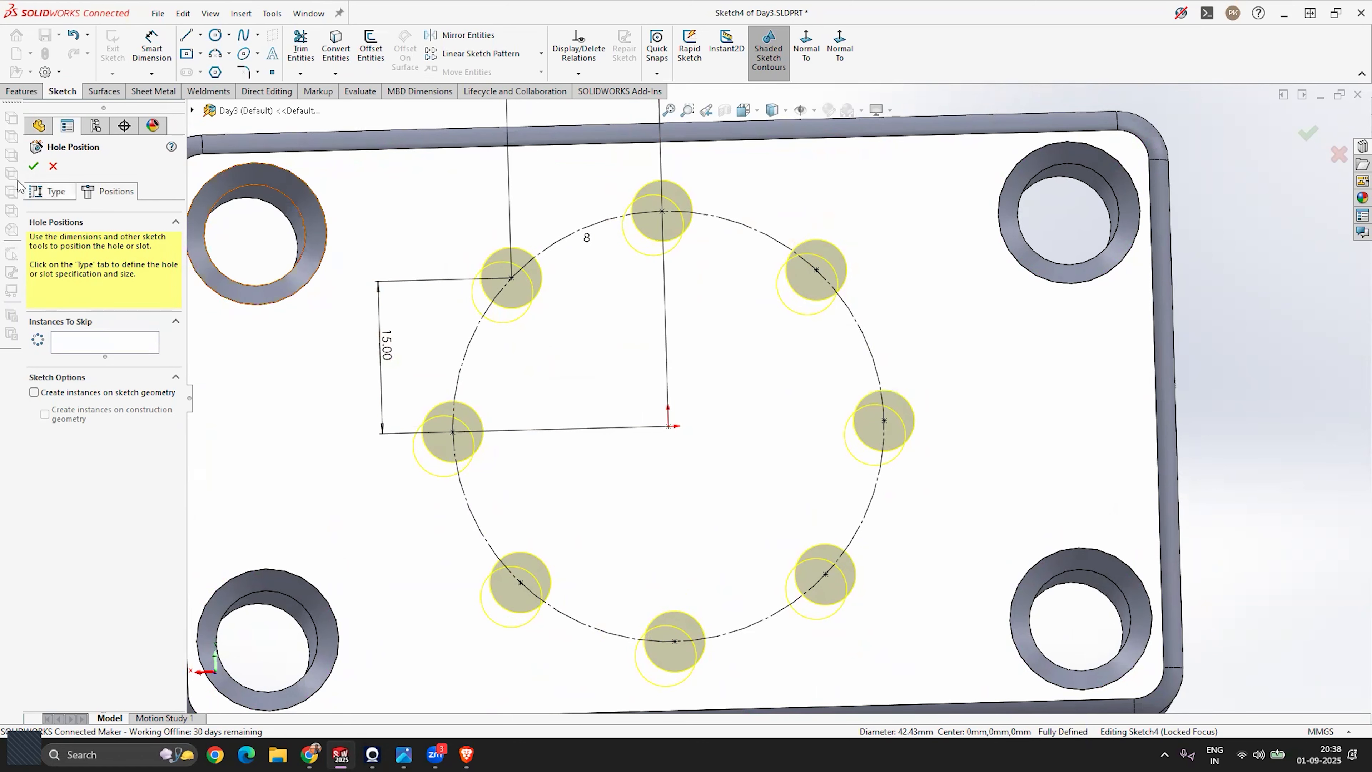
{"action": "left_click", "coordinate": [32, 166]}
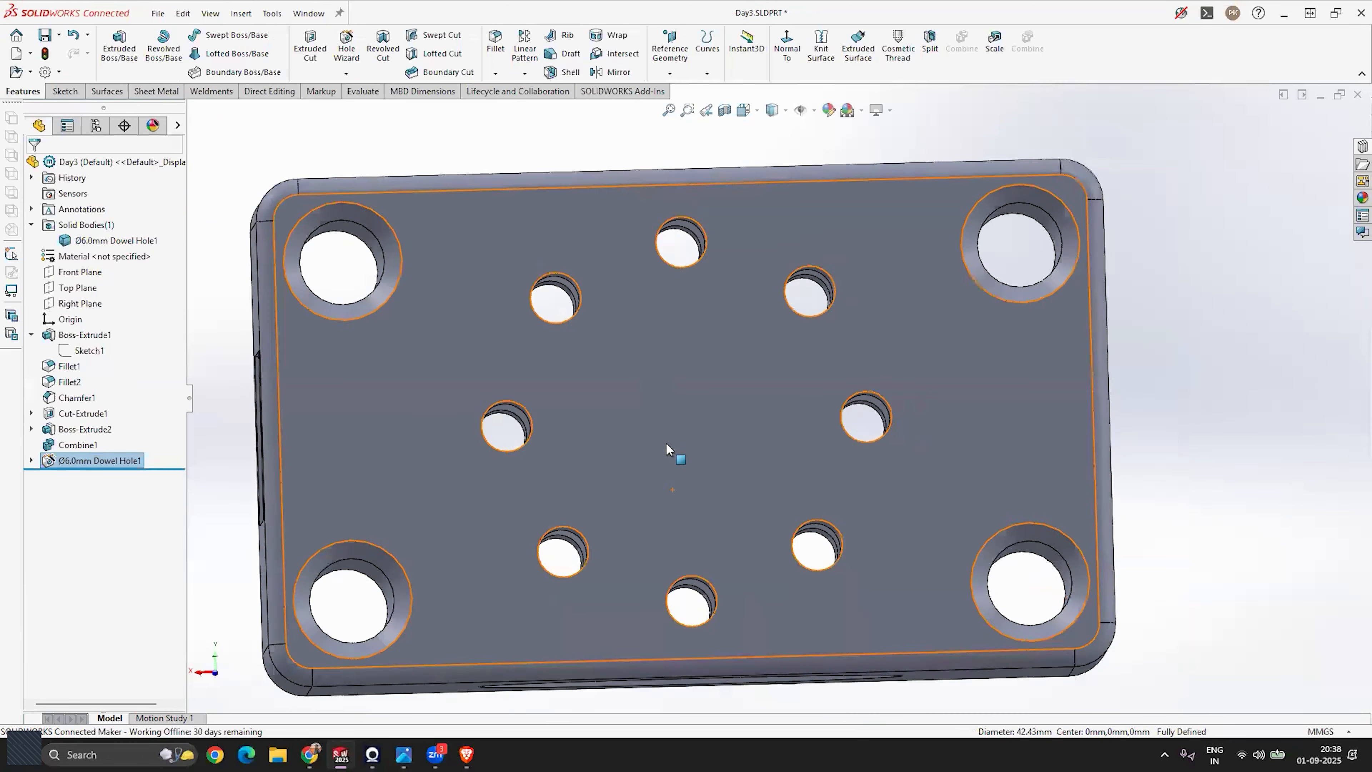
{"action": "mouse_move", "coordinate": [666, 442]}
{"action": "middle_mouse_down"}
{"action": "mouse_move", "coordinate": [649, 224]}
{"action": "mouse_move", "coordinate": [655, 431]}
{"action": "middle_mouse_up"}
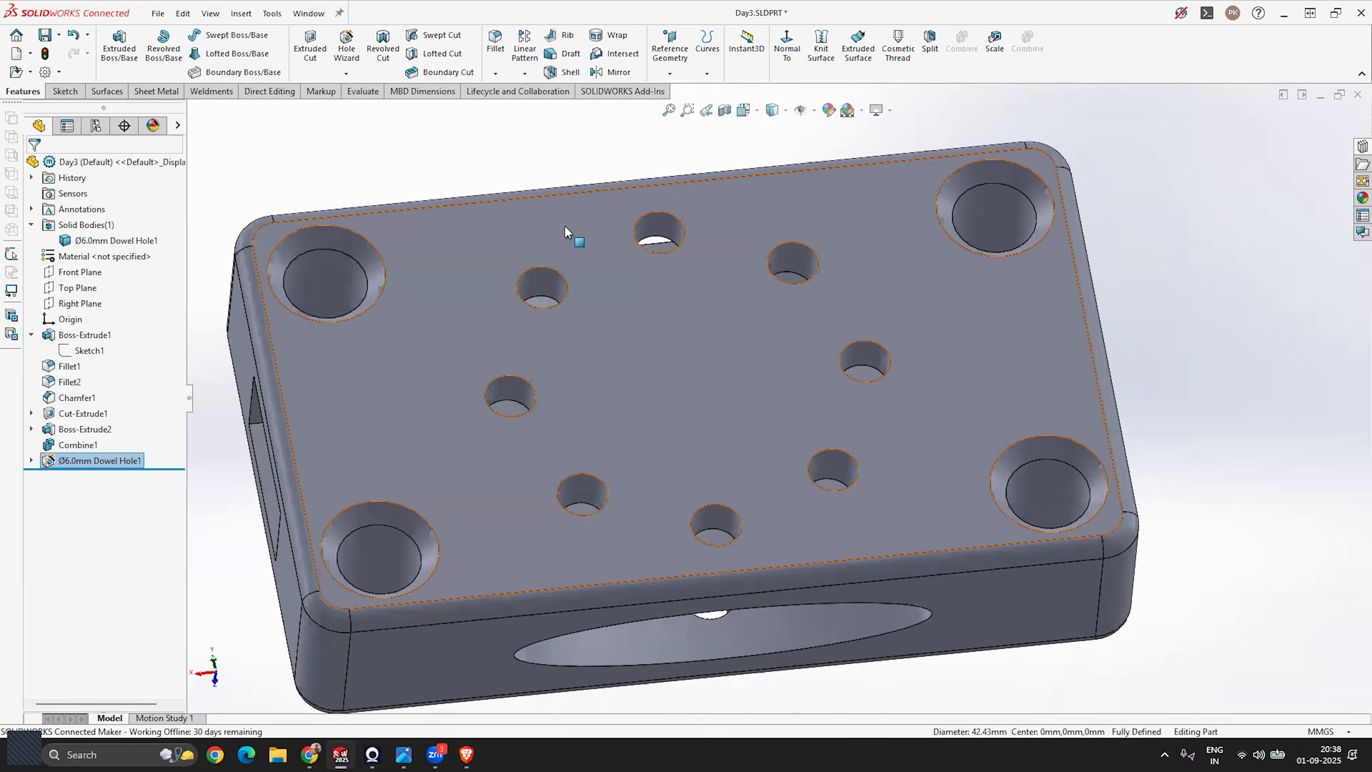
{"action": "middle_click_drag", "start_coordinate": [725, 446], "coordinate": [685, 382]}
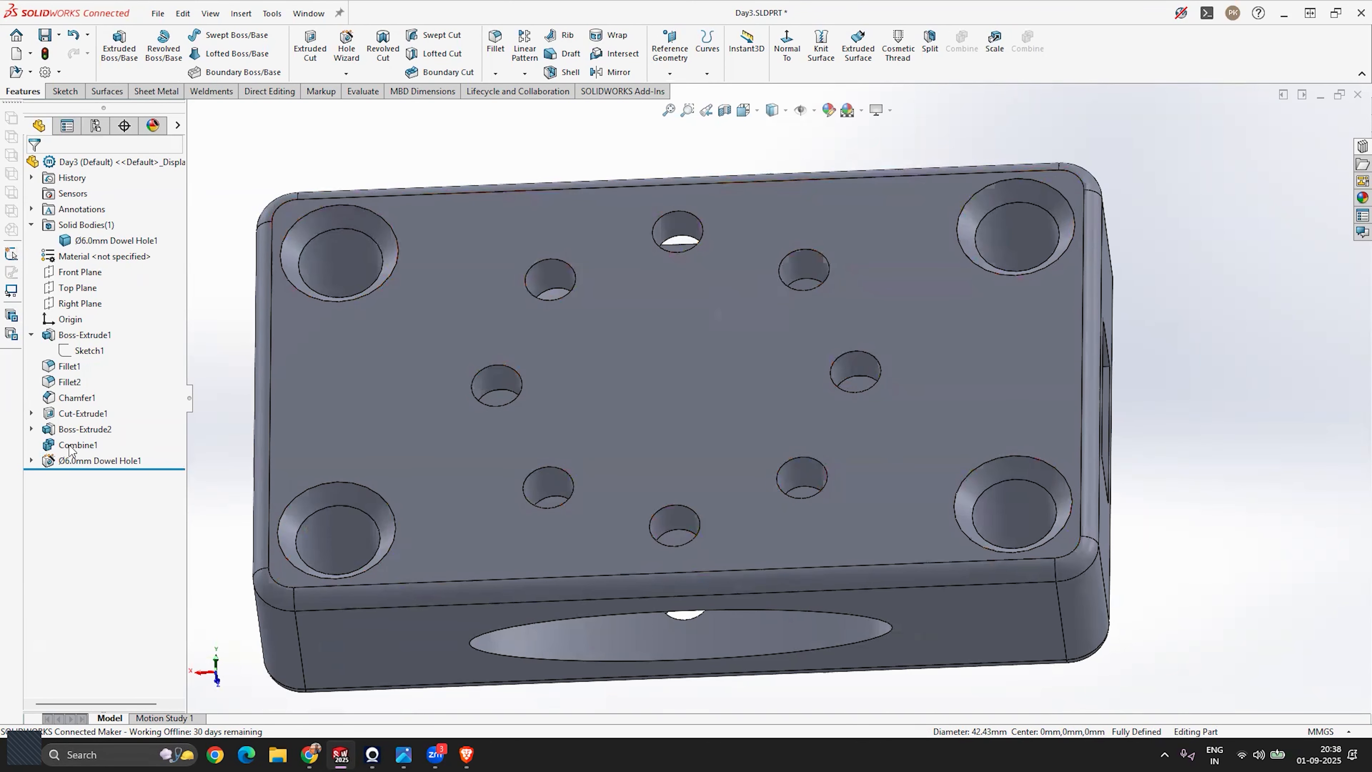
Edit the dowel hole feature's position sketch, set the circular pattern to 6 instances and accept the updated holes.
{"action": "right_click", "coordinate": [66, 463]}
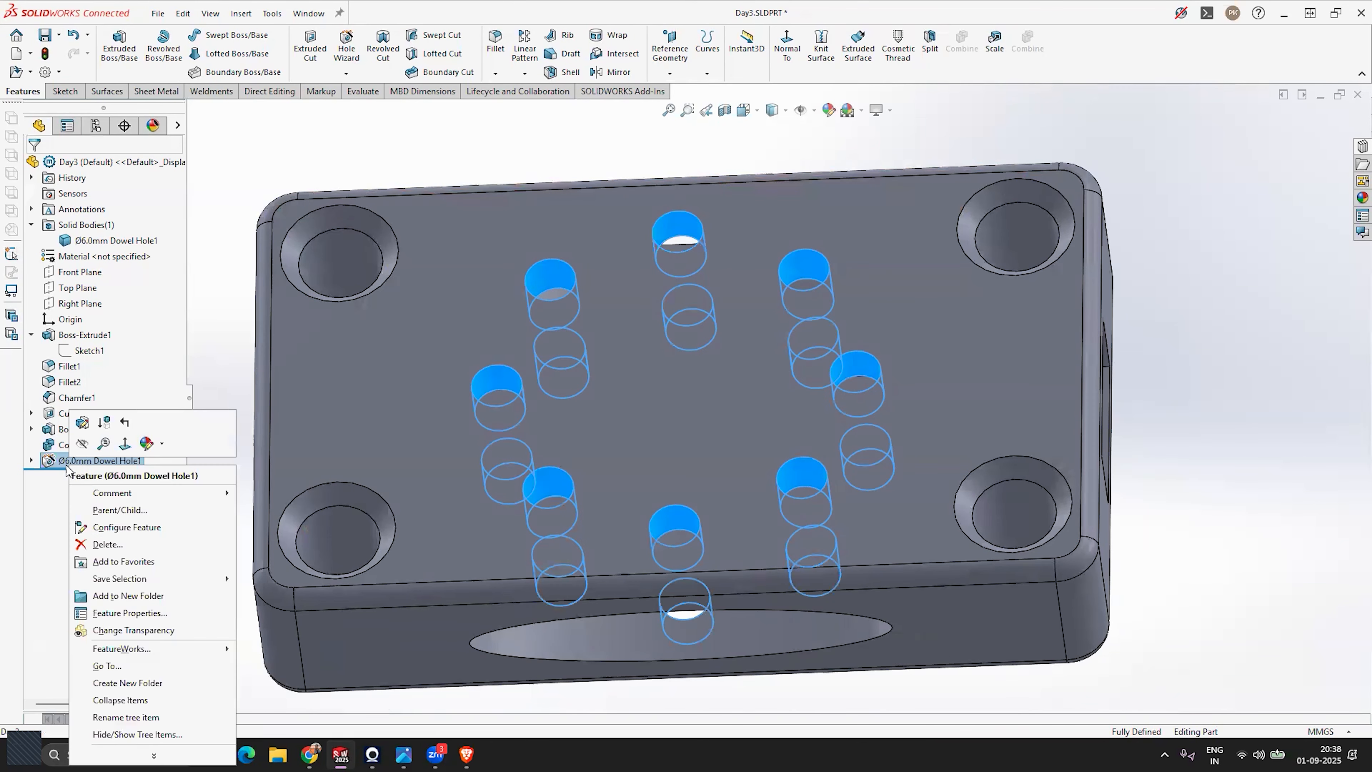
{"action": "left_click", "coordinate": [82, 426]}
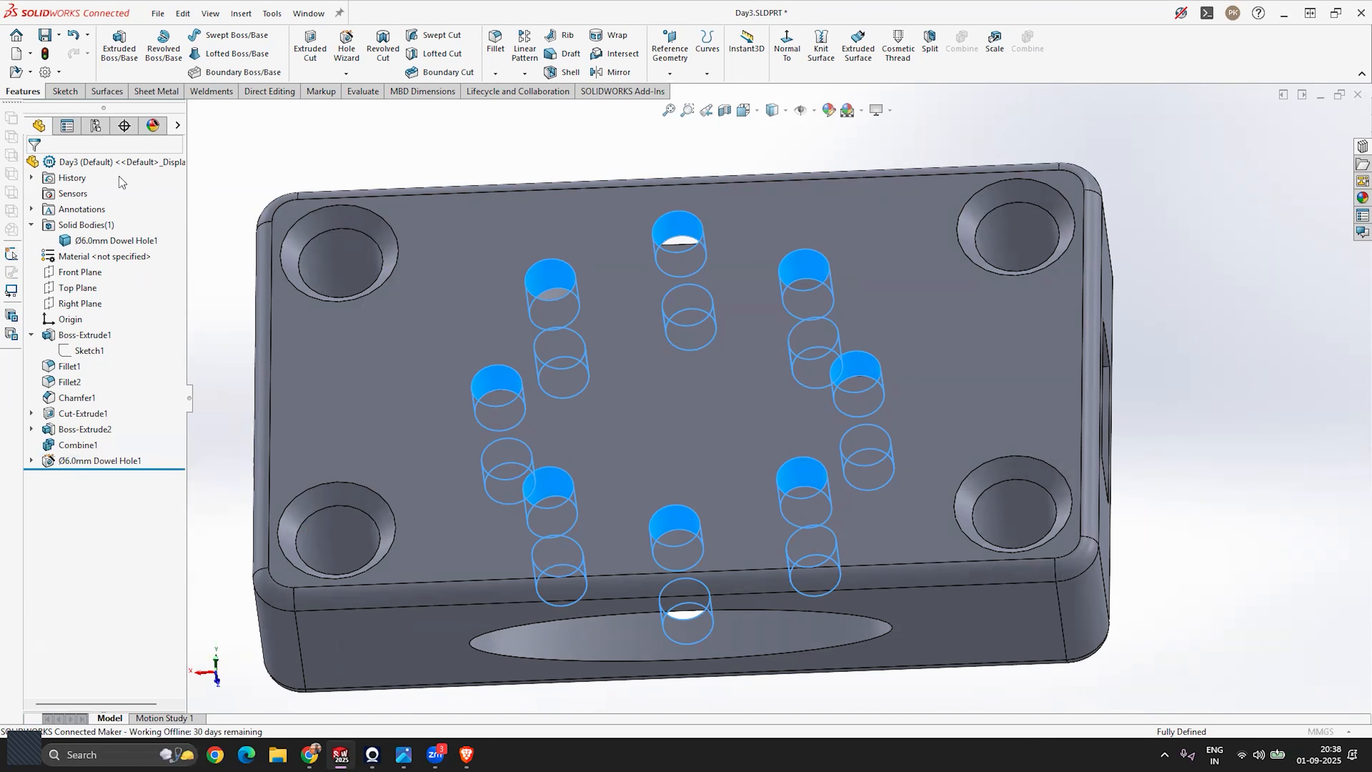
{"action": "left_click", "coordinate": [120, 191]}
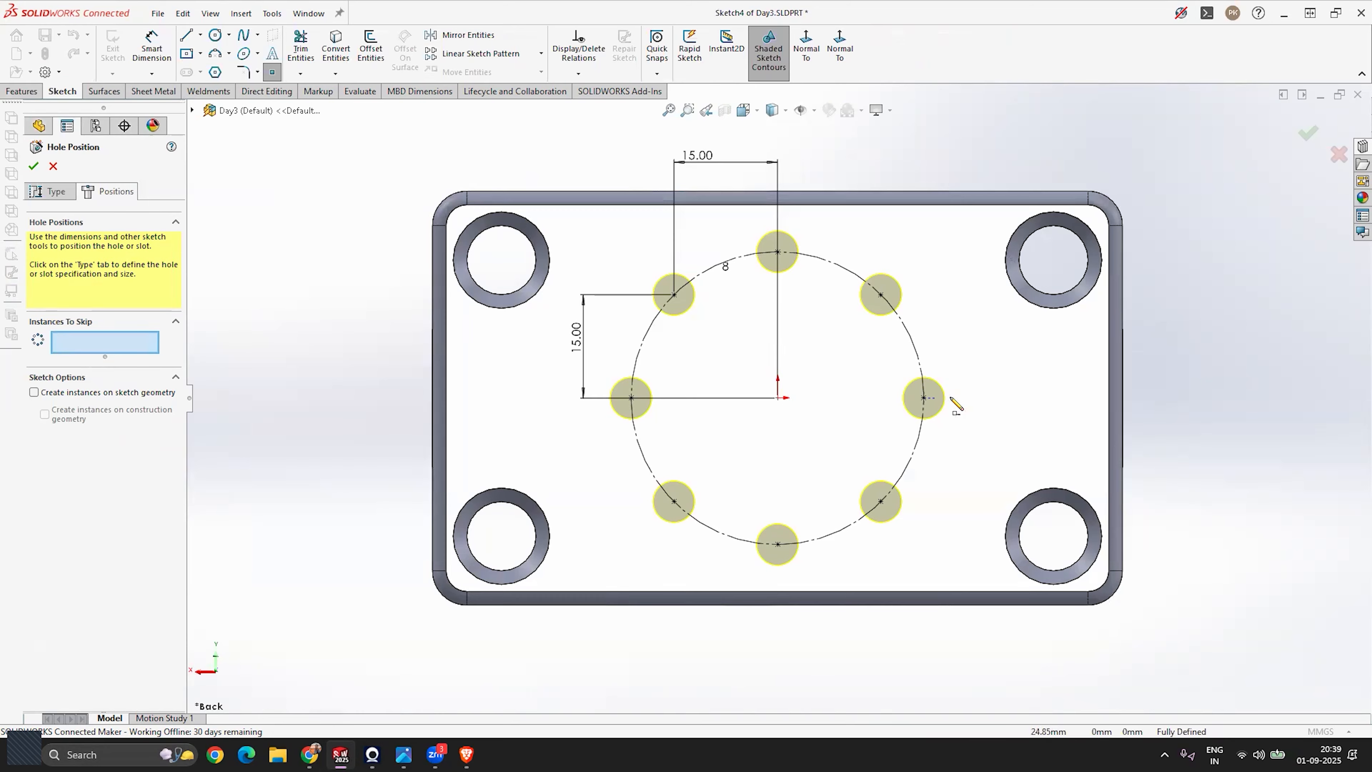
{"action": "scroll", "coordinate": [962, 399], "scroll_direction": "down", "scroll_amount": 2}
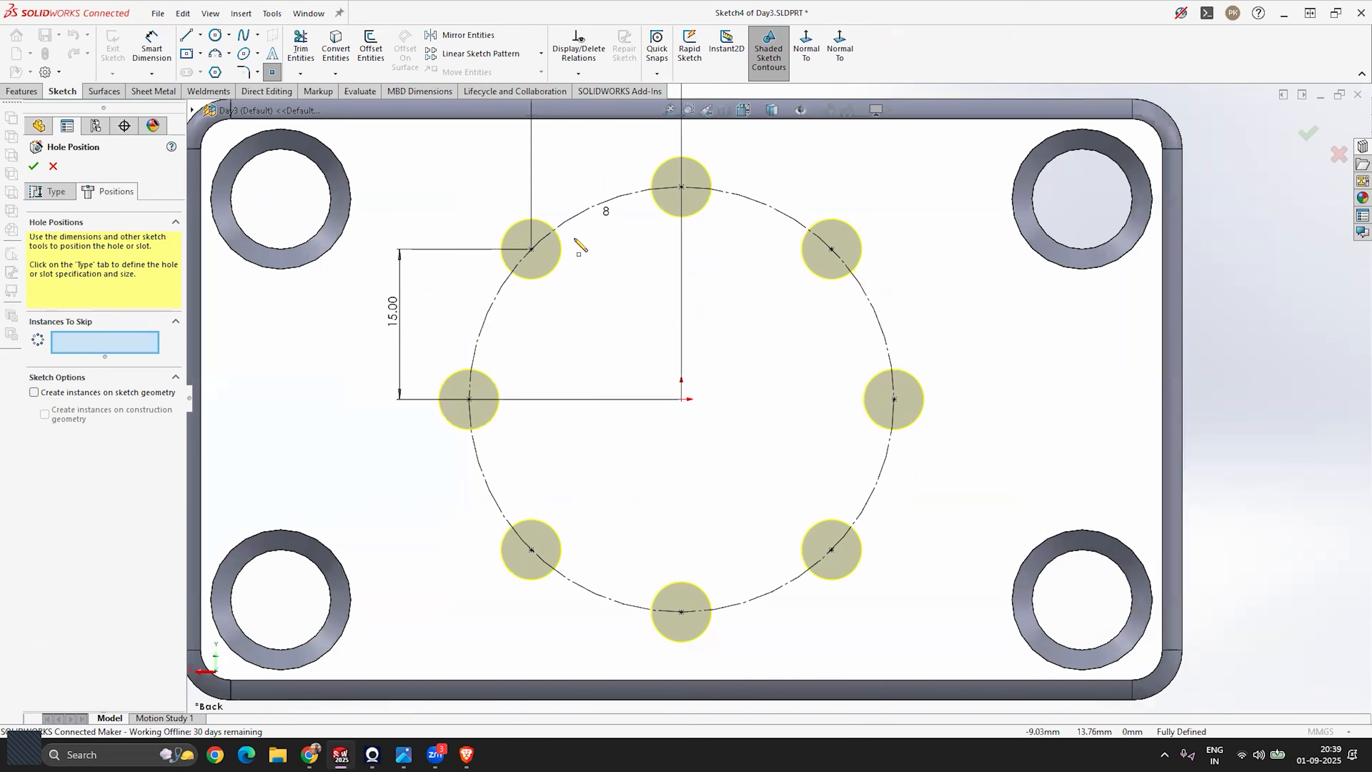
{"action": "left_click", "coordinate": [607, 210]}
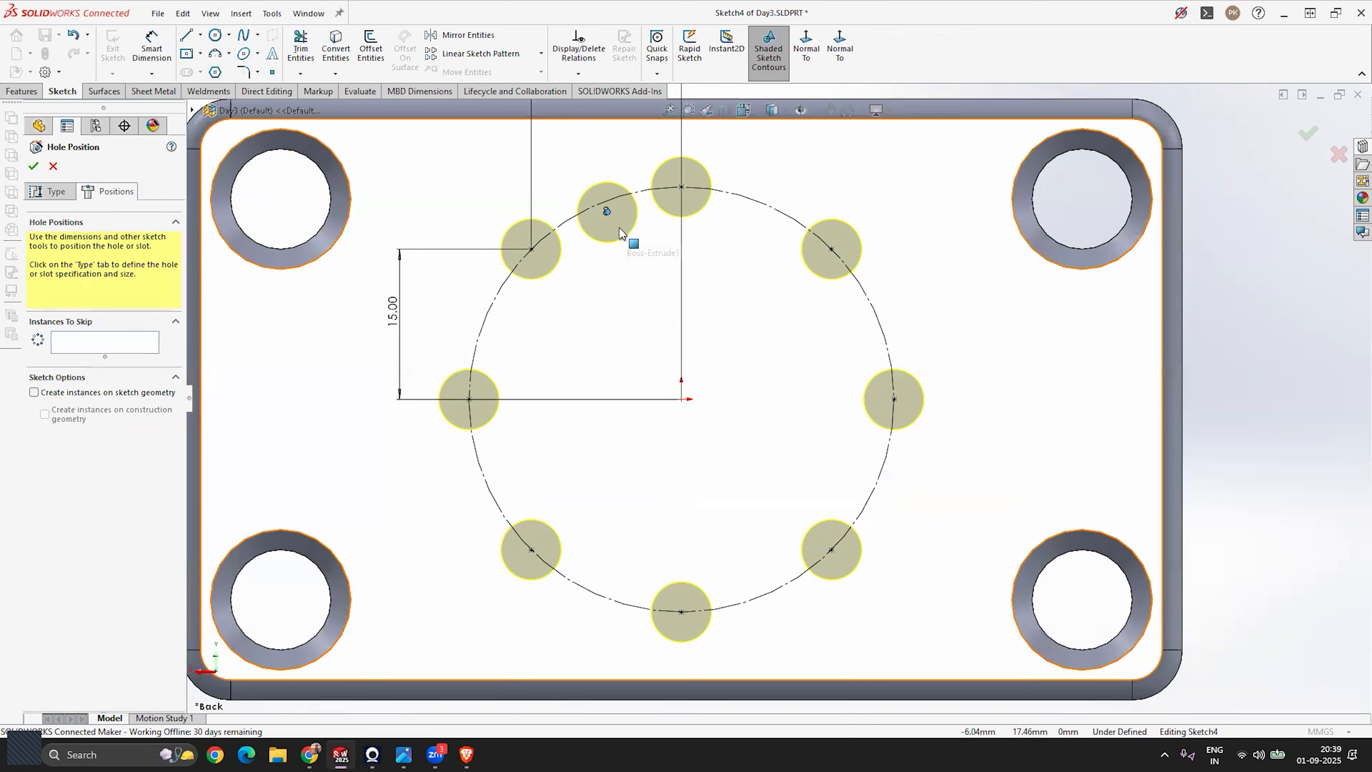
{"action": "double_click", "coordinate": [607, 210]}
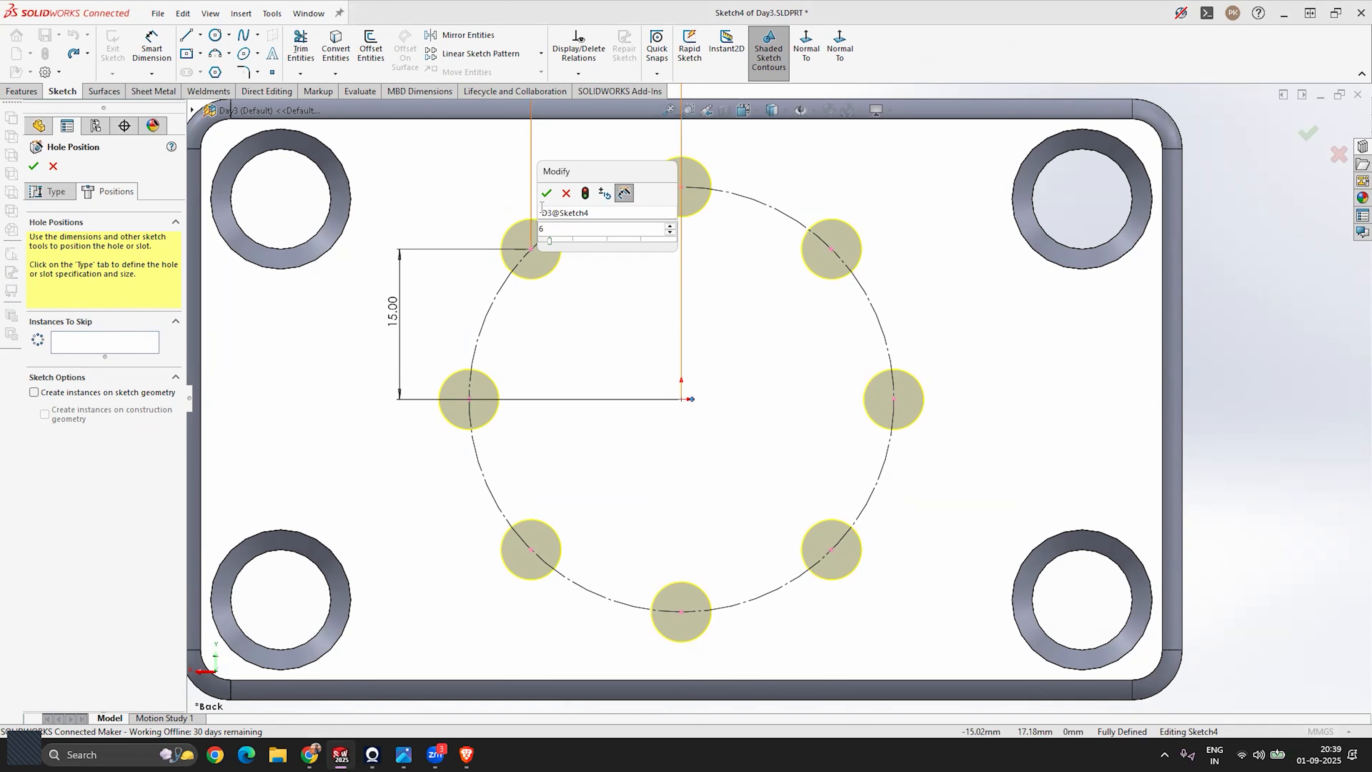
{"action": "left_click", "coordinate": [546, 194]}
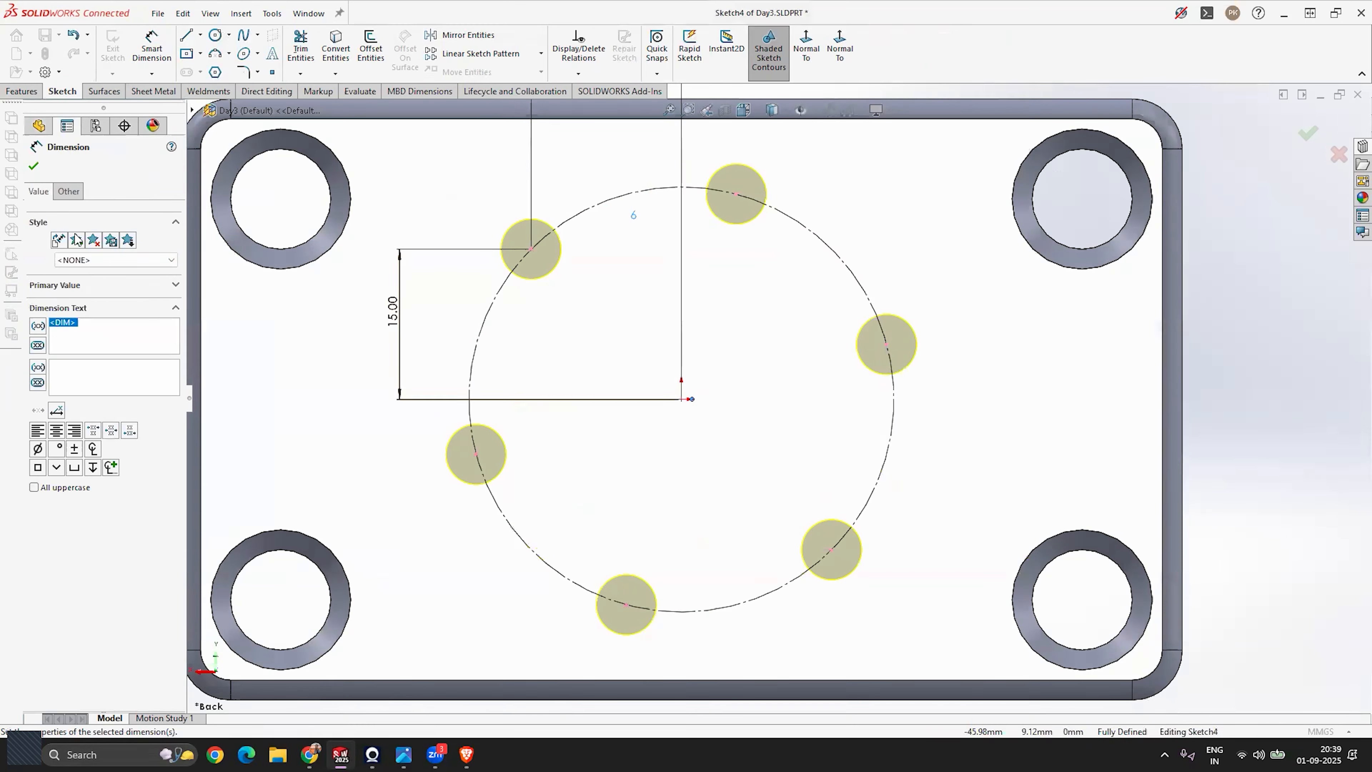
{"action": "left_click", "coordinate": [34, 166]}
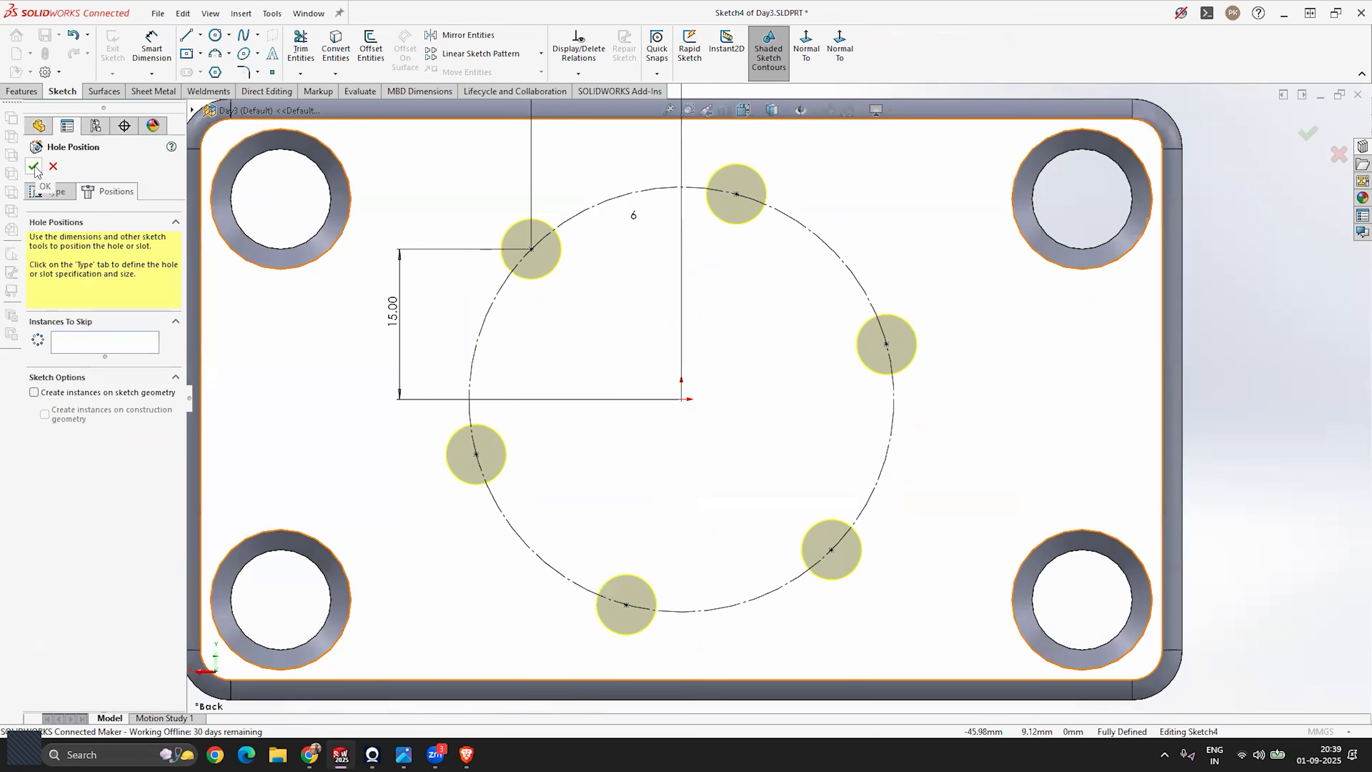
{"action": "left_click", "coordinate": [34, 167]}
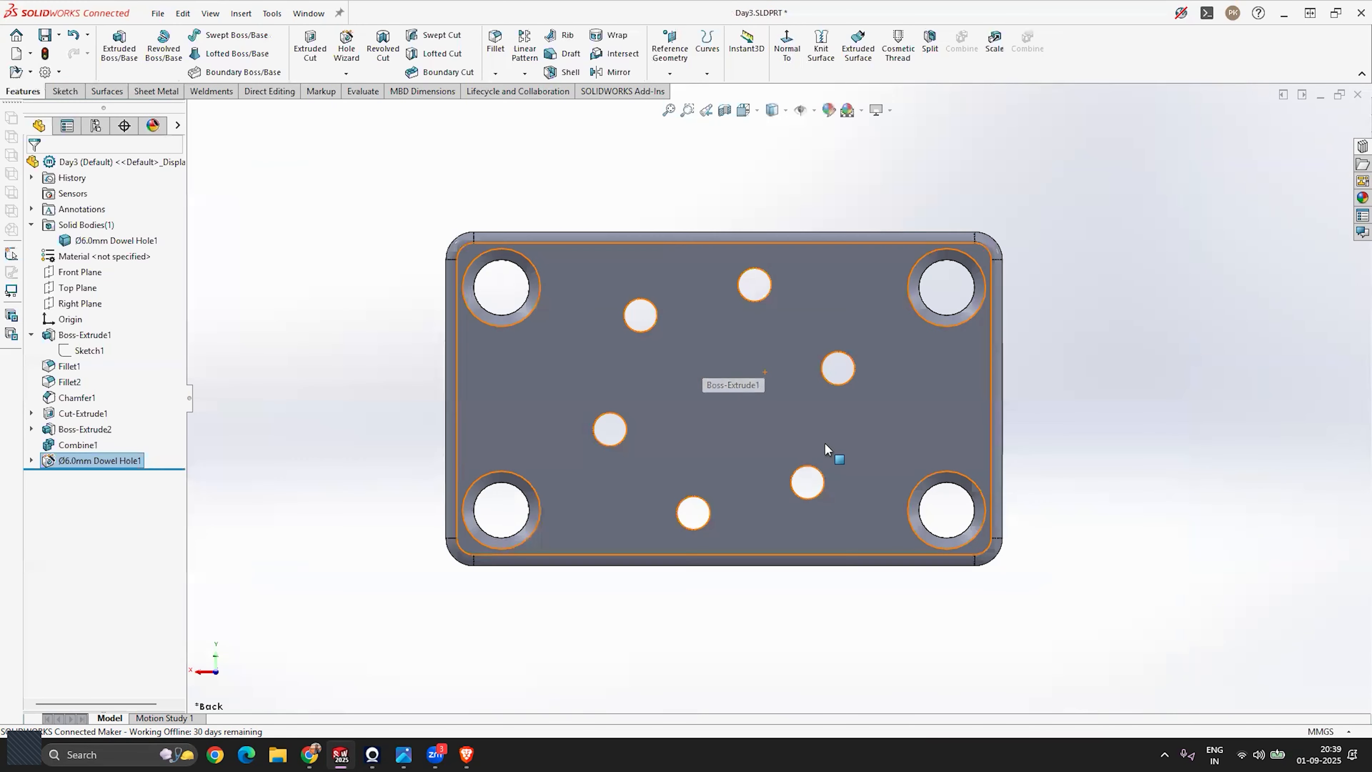
Examine the patterned dowel holes and the side openings of the block from several angles.
{"action": "middle_click_drag", "start_coordinate": [827, 453], "coordinate": [627, 325]}
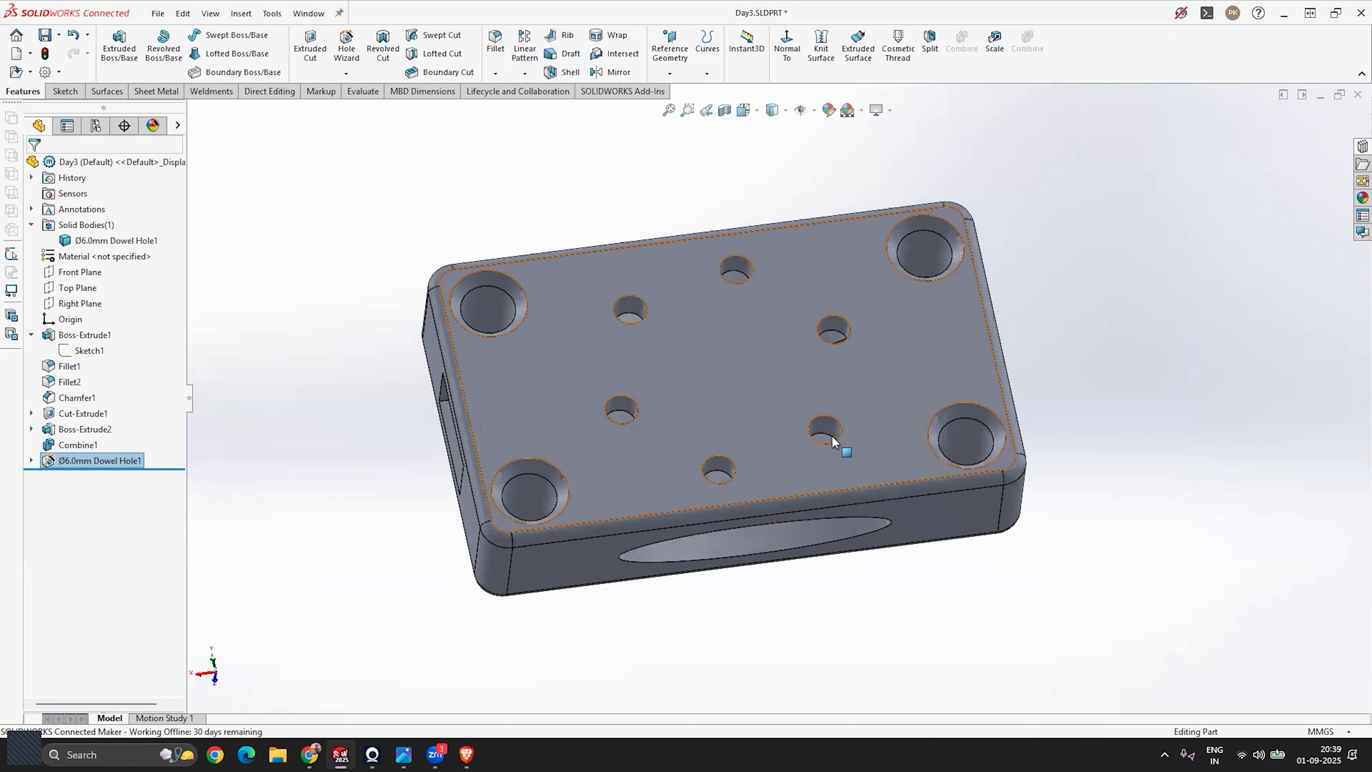
{"action": "middle_click_drag", "start_coordinate": [698, 435], "coordinate": [707, 304]}
{"action": "scroll", "coordinate": [784, 358], "scroll_direction": "down", "scroll_amount": 2}
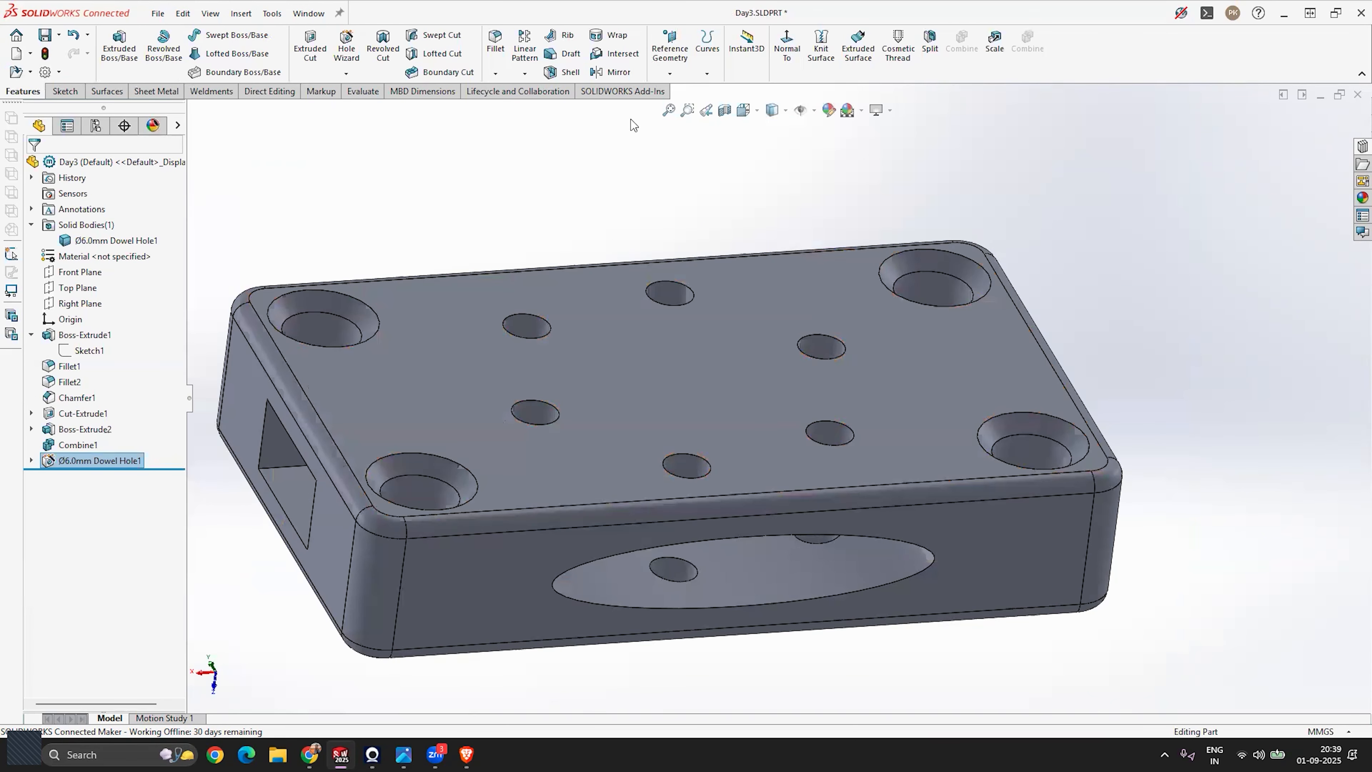
{"action": "middle_click_drag", "start_coordinate": [714, 344], "coordinate": [736, 413]}
{"action": "scroll", "coordinate": [668, 405], "scroll_direction": "up", "scroll_amount": 2}
{"action": "middle_click_drag", "start_coordinate": [660, 497], "coordinate": [649, 431]}
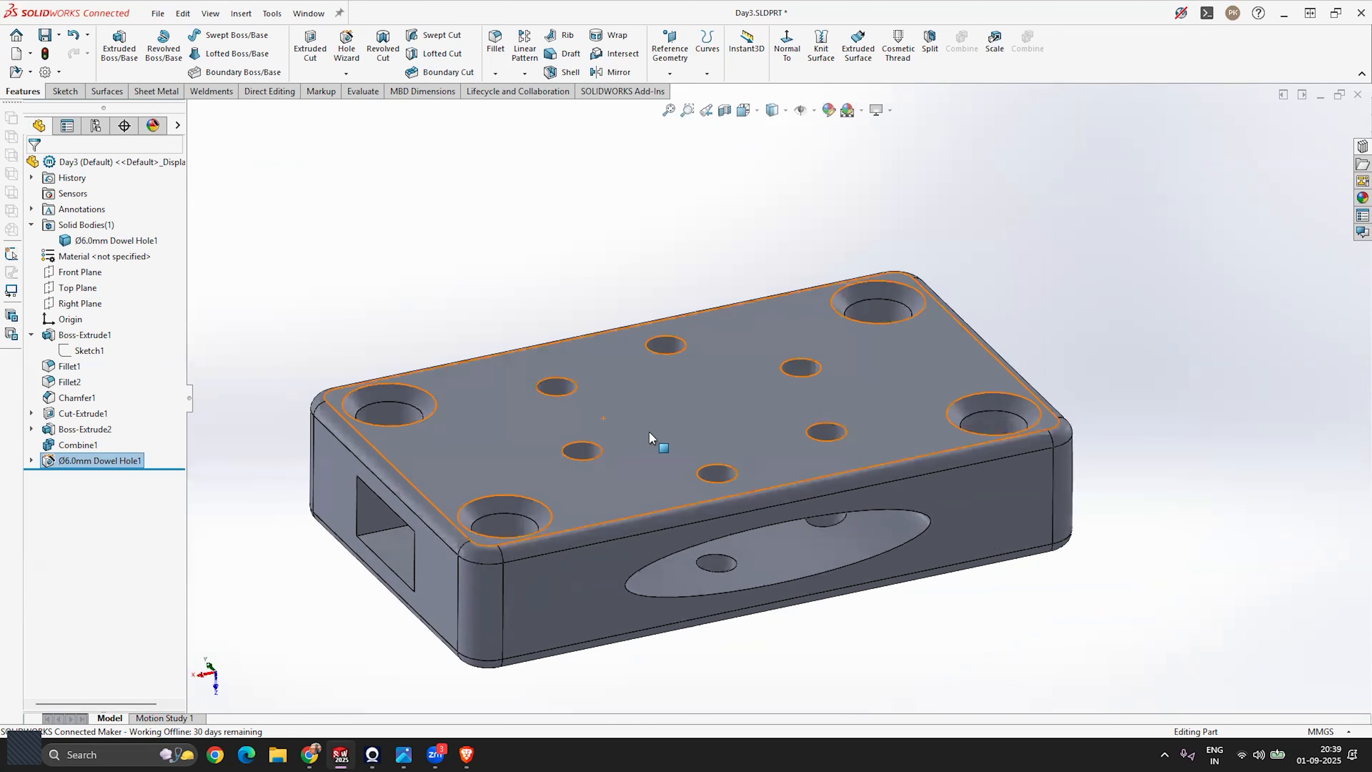
{"action": "left_click", "coordinate": [524, 73]}
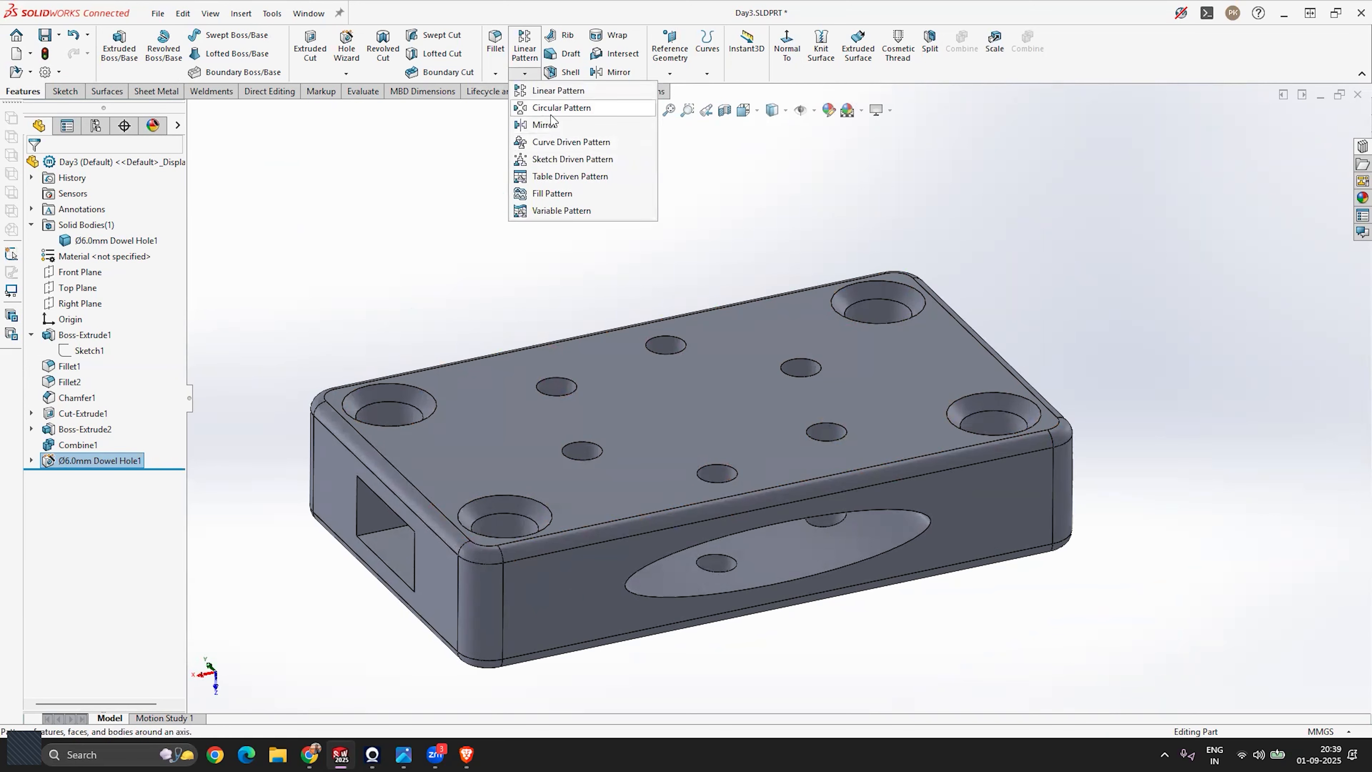
{"action": "left_click", "coordinate": [431, 268]}
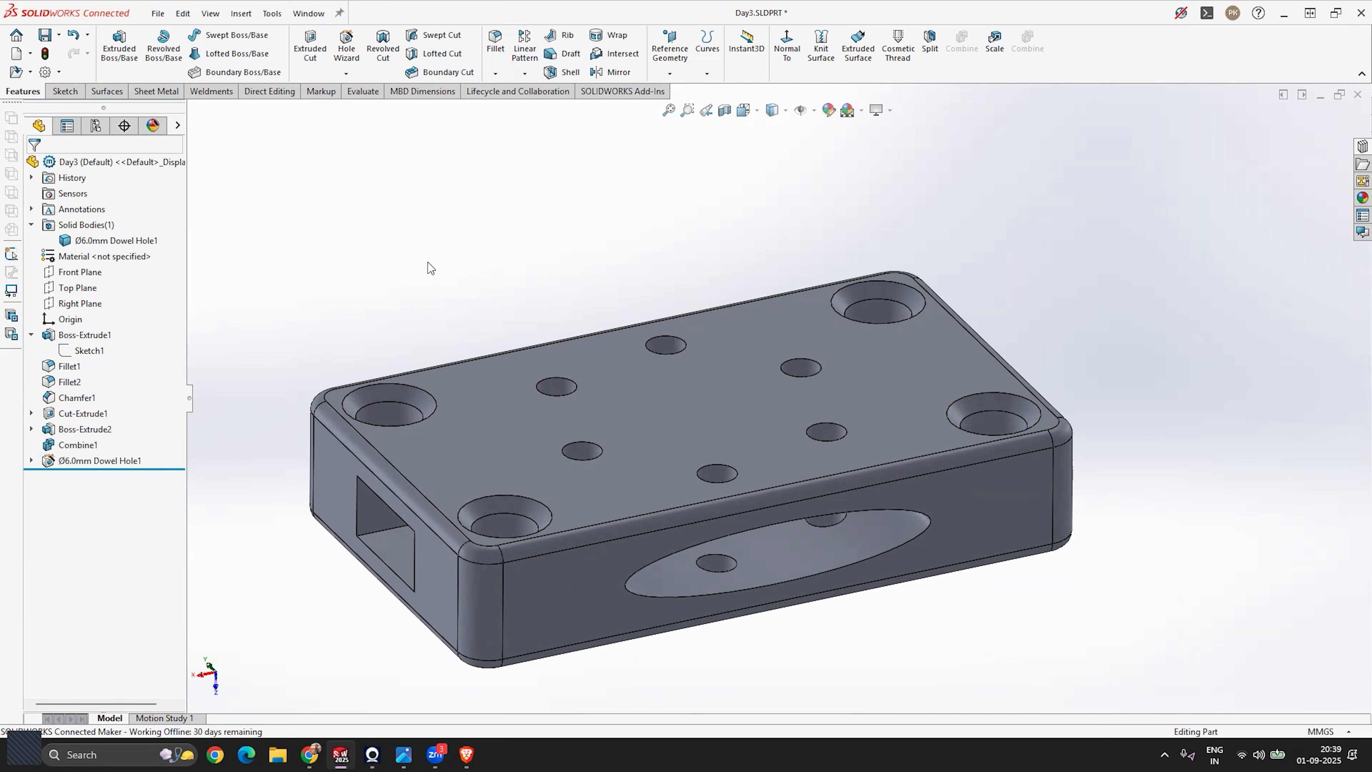
{"action": "left_click", "coordinate": [525, 73]}
{"action": "middle_click_drag", "start_coordinate": [356, 306], "coordinate": [560, 346]}
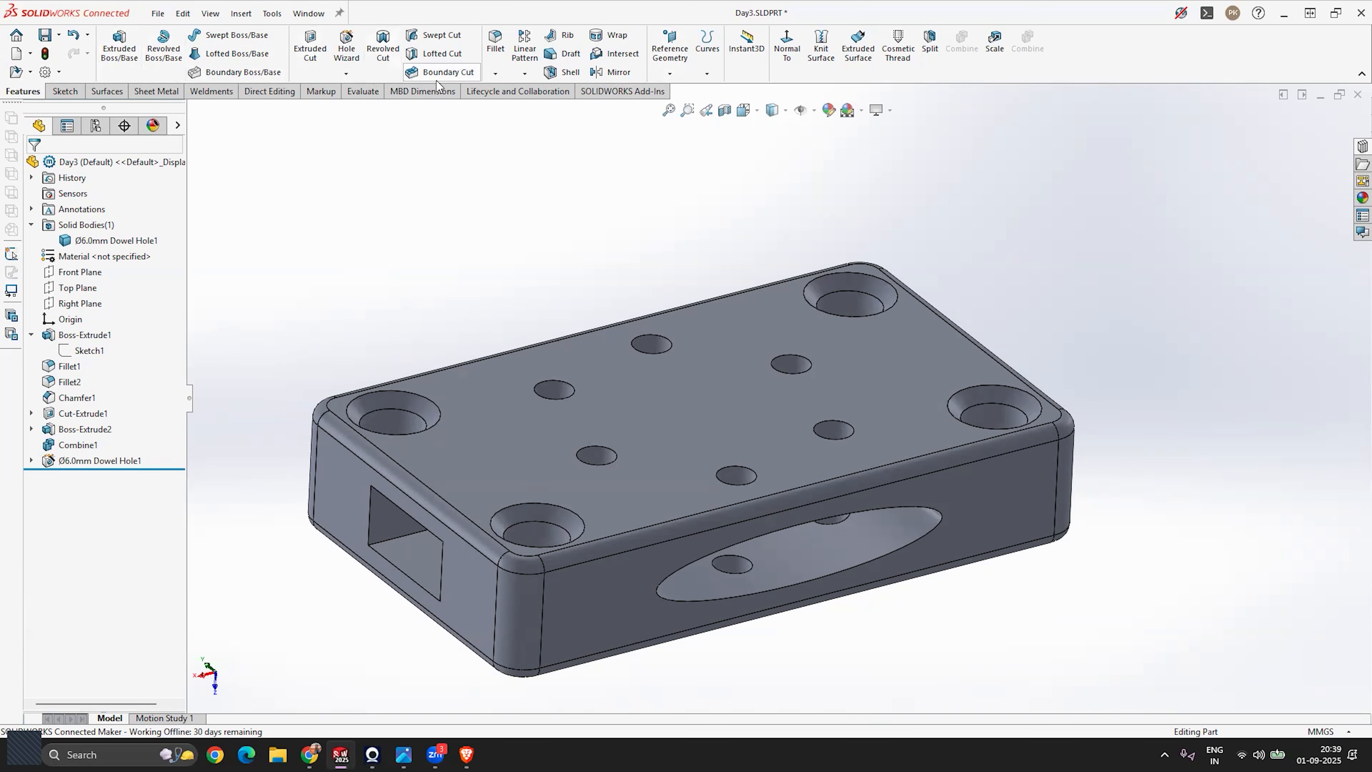
{"action": "left_click", "coordinate": [679, 76]}
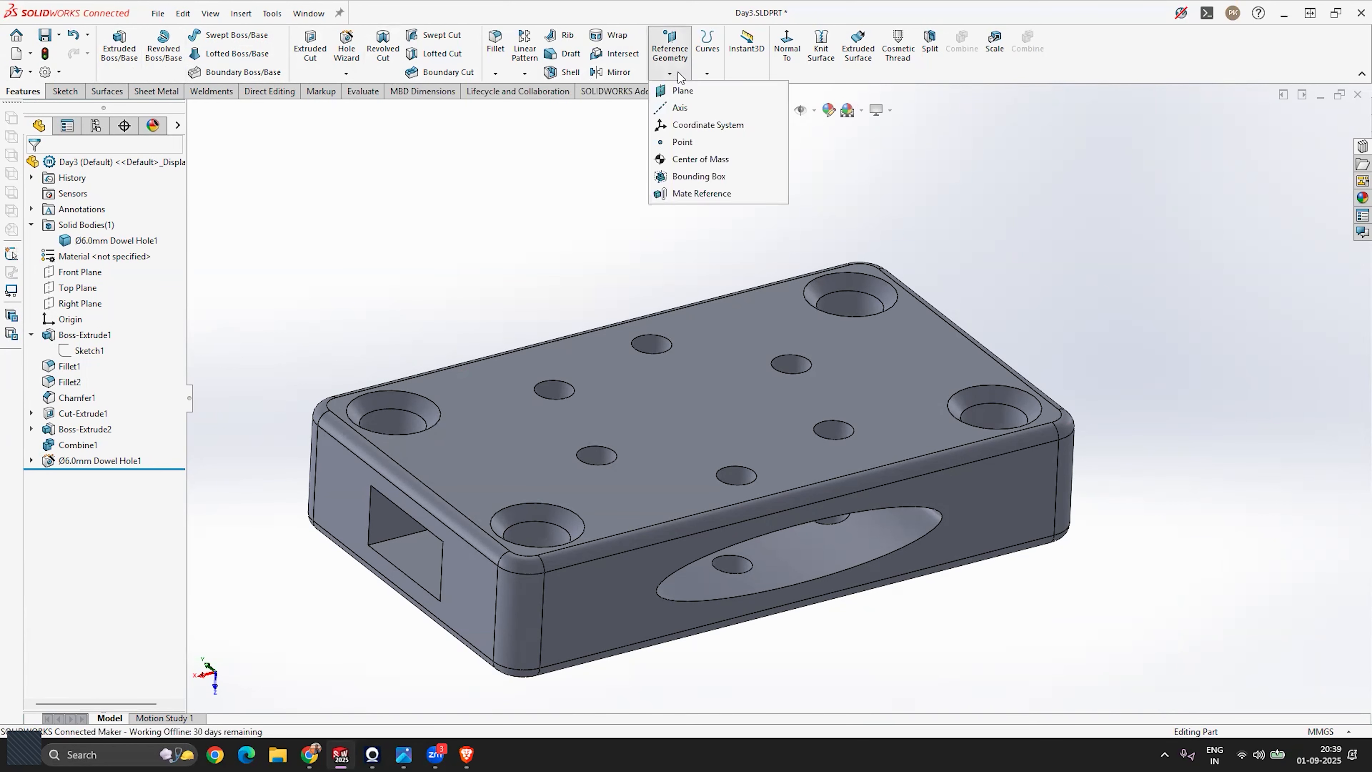
{"action": "left_click", "coordinate": [687, 111]}
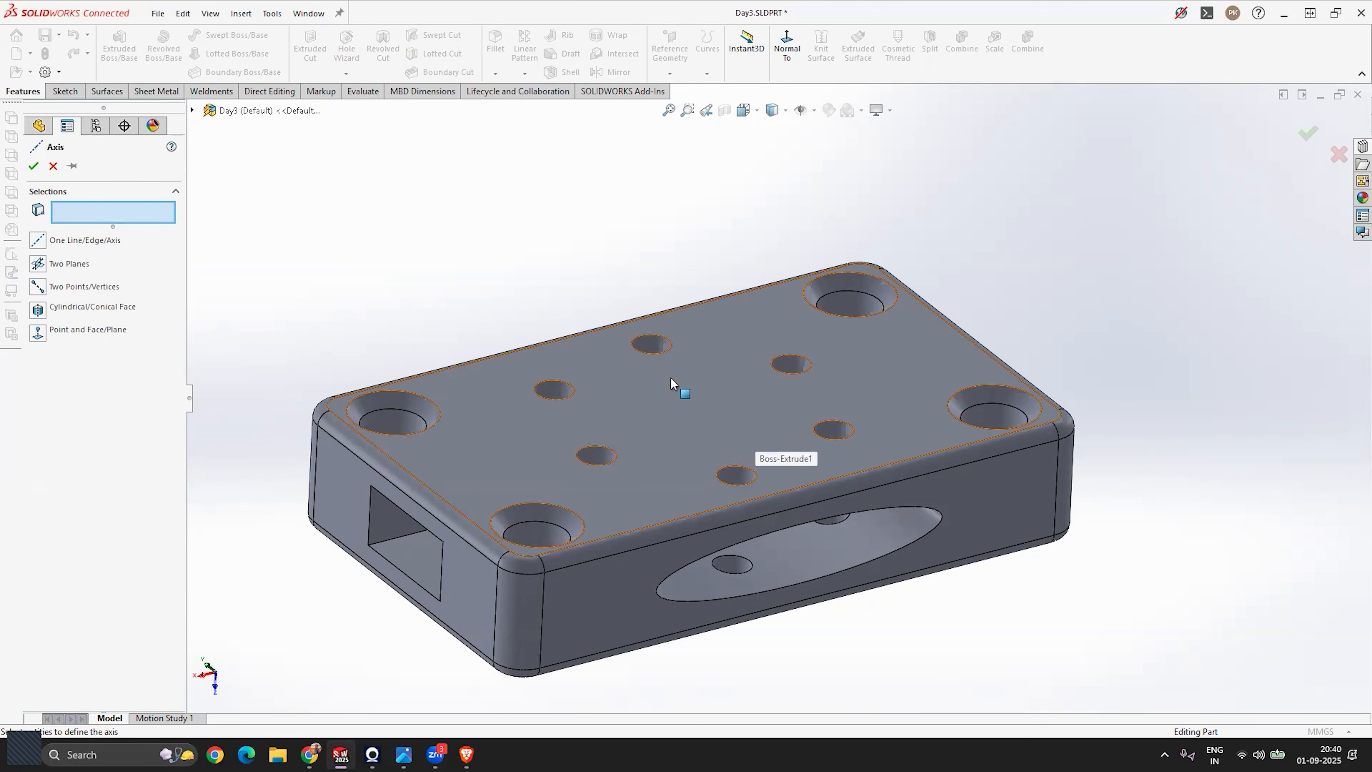
{"action": "left_click", "coordinate": [691, 390]}
{"action": "middle_click_drag", "start_coordinate": [683, 397], "coordinate": [691, 222]}
{"action": "left_click", "coordinate": [628, 448]}
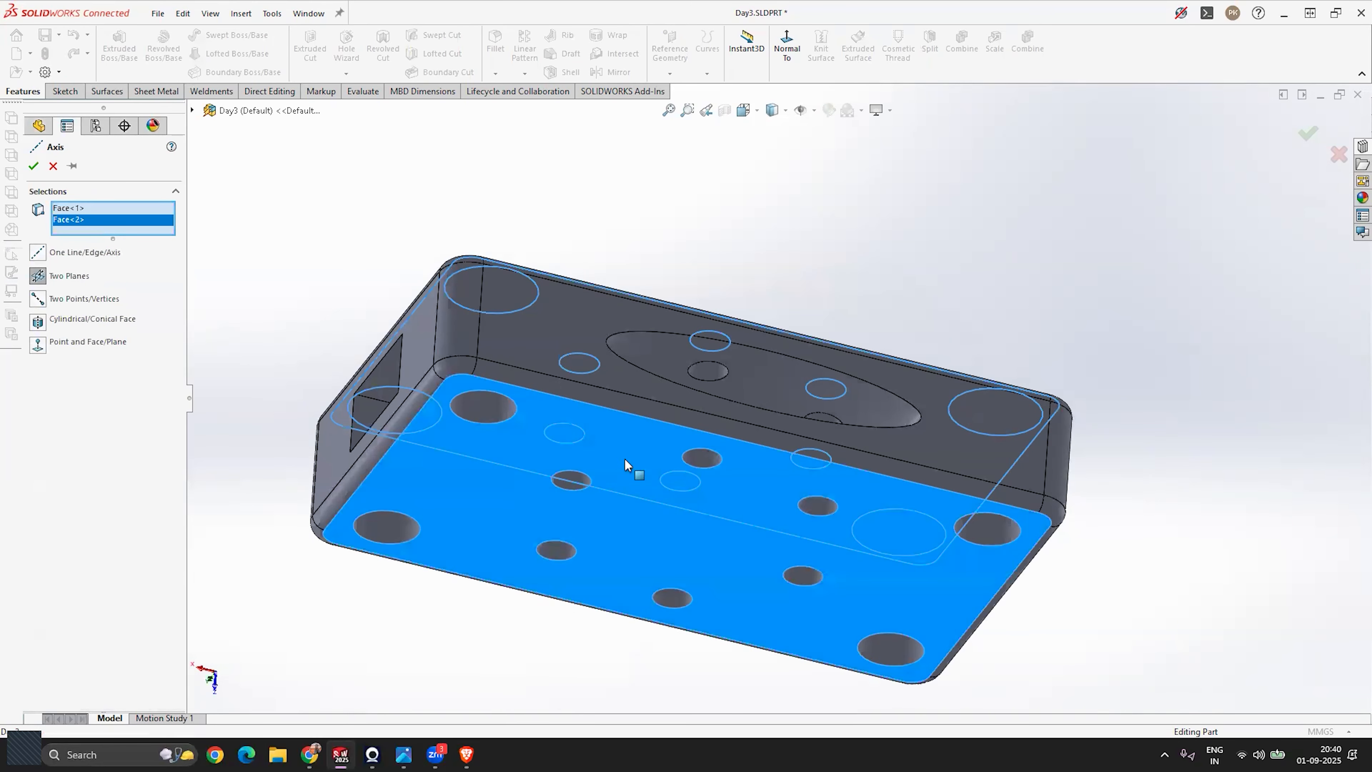
{"action": "middle_click_drag", "start_coordinate": [628, 465], "coordinate": [626, 346]}
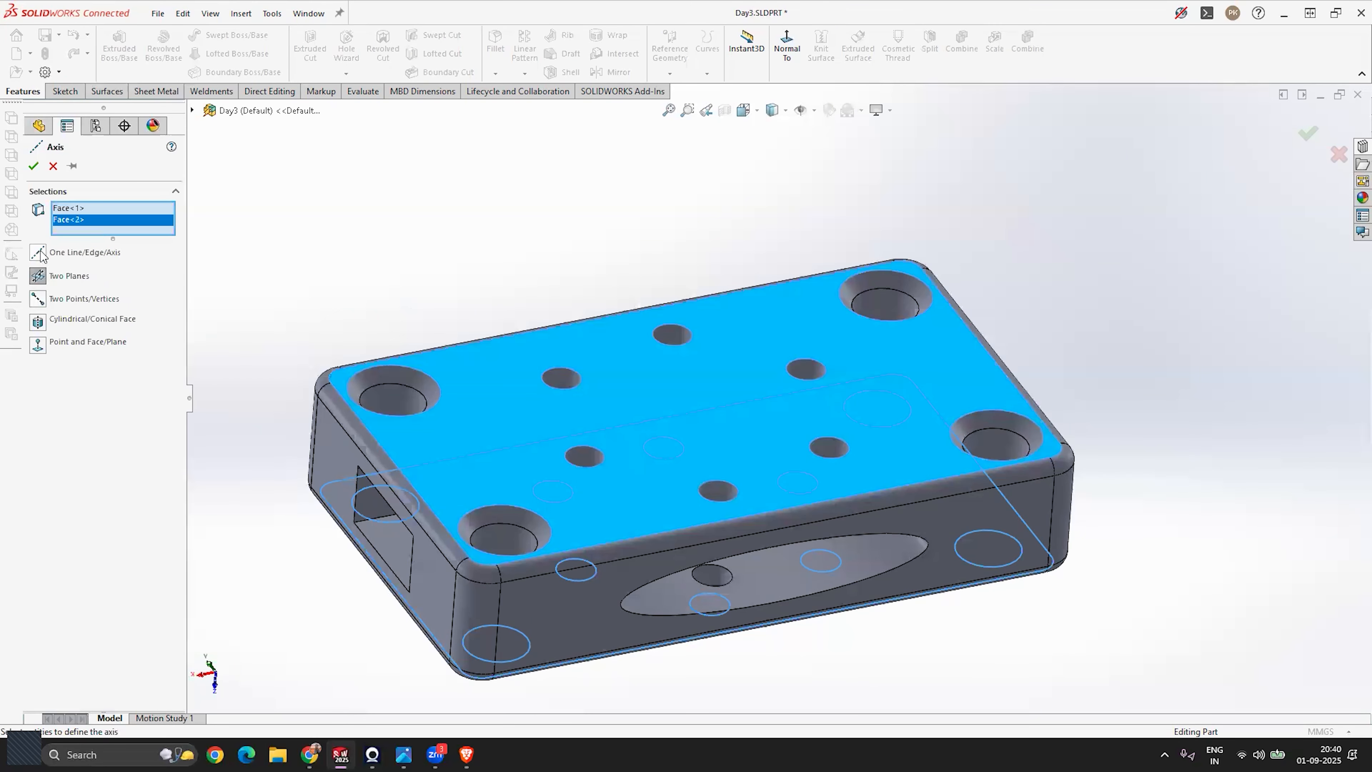
{"action": "left_click", "coordinate": [41, 255]}
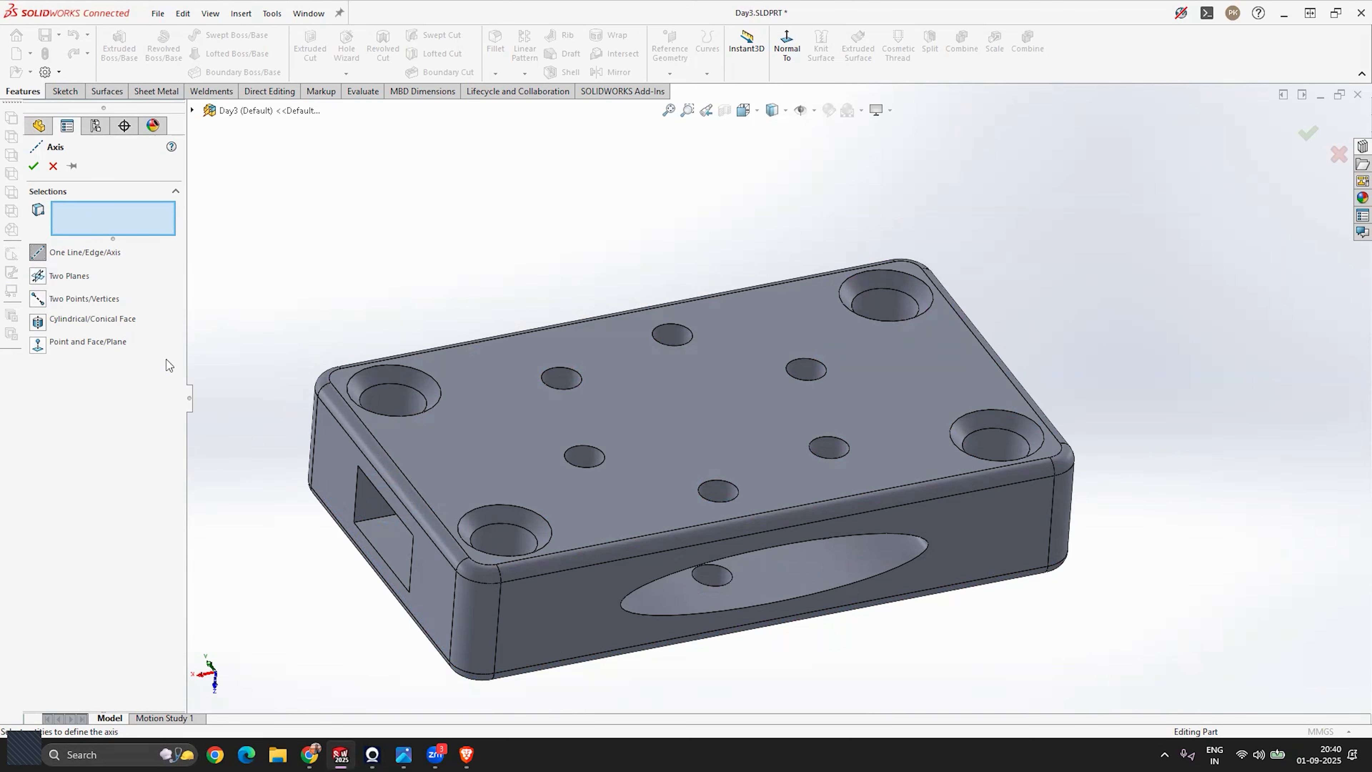
{"action": "key", "text": "Escape"}
Sketch a circle about 24 mm in diameter centred on the origin on the block's upper face.
{"action": "middle_click_drag", "start_coordinate": [690, 330], "coordinate": [618, 479]}
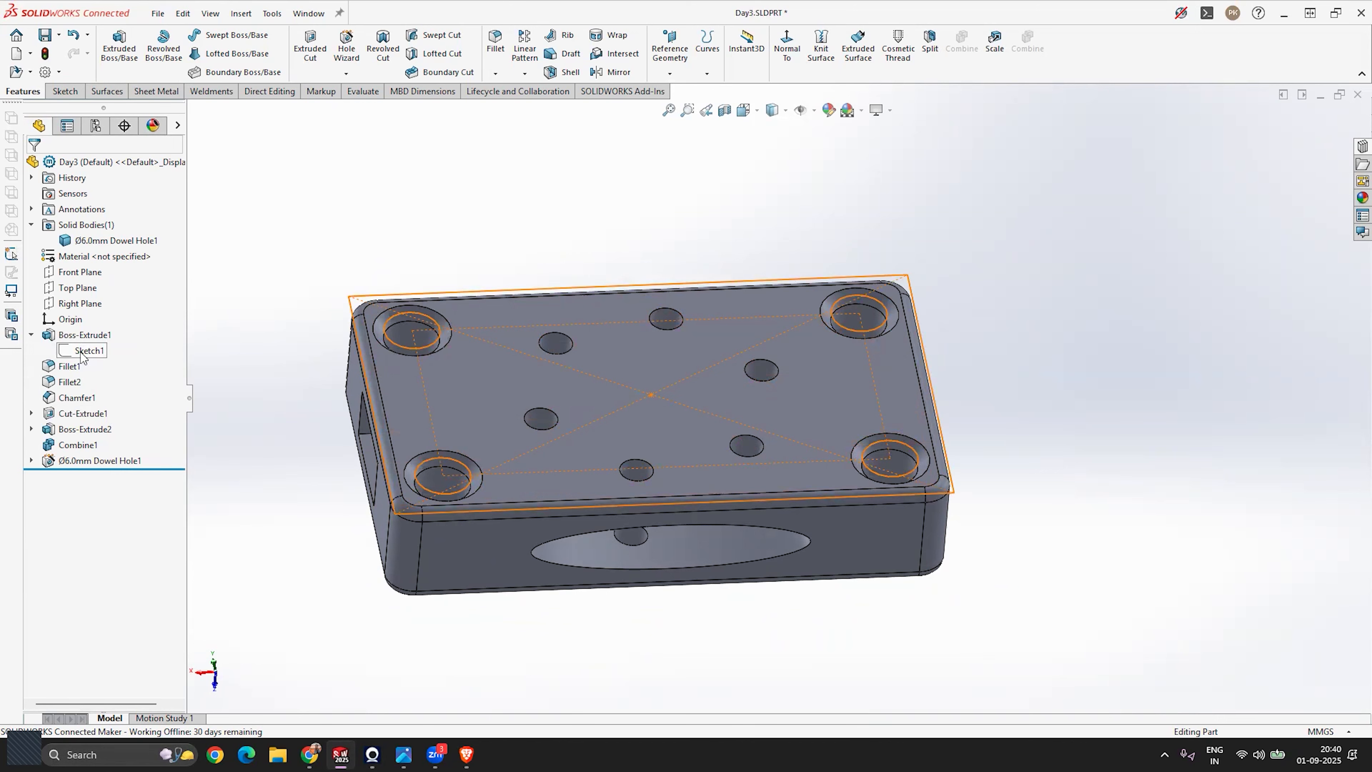
{"action": "mouse_move", "coordinate": [651, 384]}
{"action": "middle_mouse_down"}
{"action": "mouse_move", "coordinate": [597, 401]}
{"action": "mouse_move", "coordinate": [640, 362]}
{"action": "middle_mouse_up"}
{"action": "scroll", "coordinate": [627, 424], "scroll_direction": "down", "scroll_amount": 1}
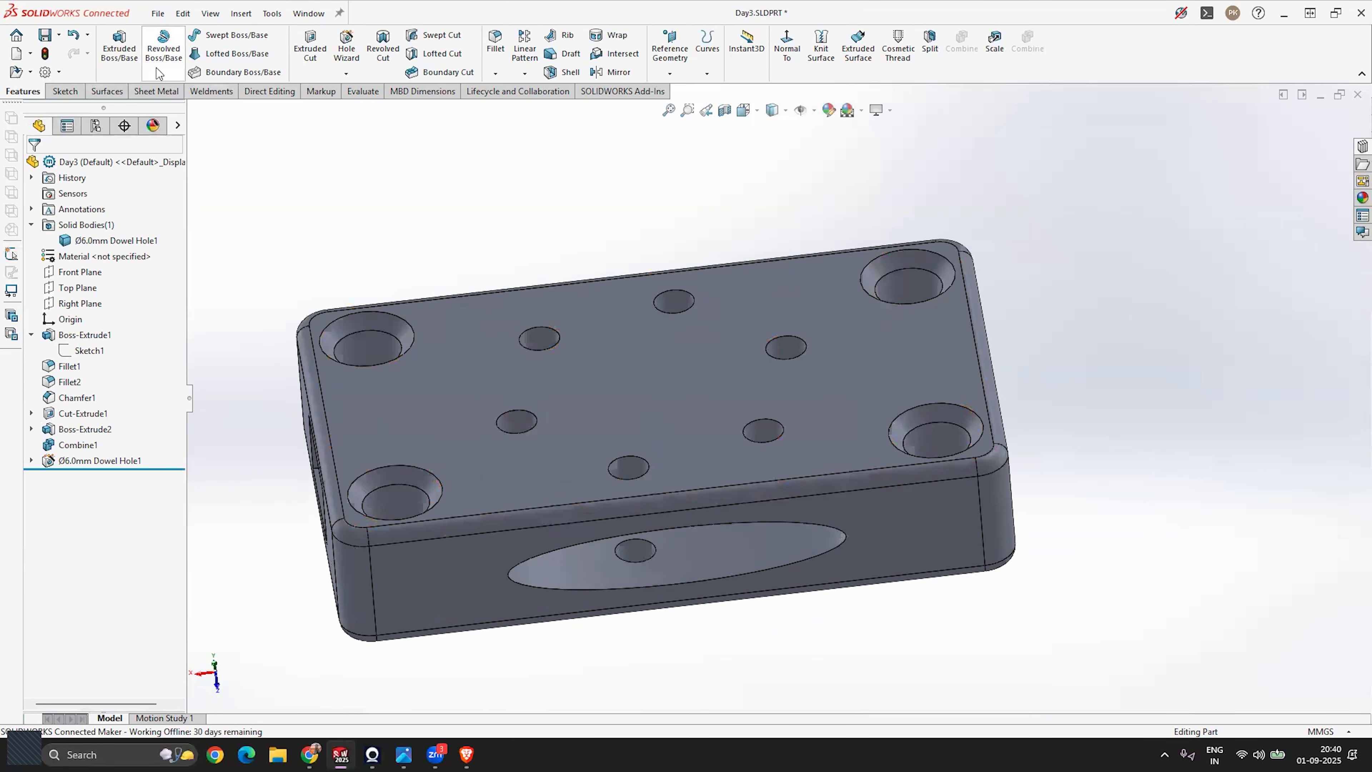
{"action": "left_click", "coordinate": [60, 91]}
{"action": "left_click", "coordinate": [113, 49]}
{"action": "left_click", "coordinate": [672, 357]}
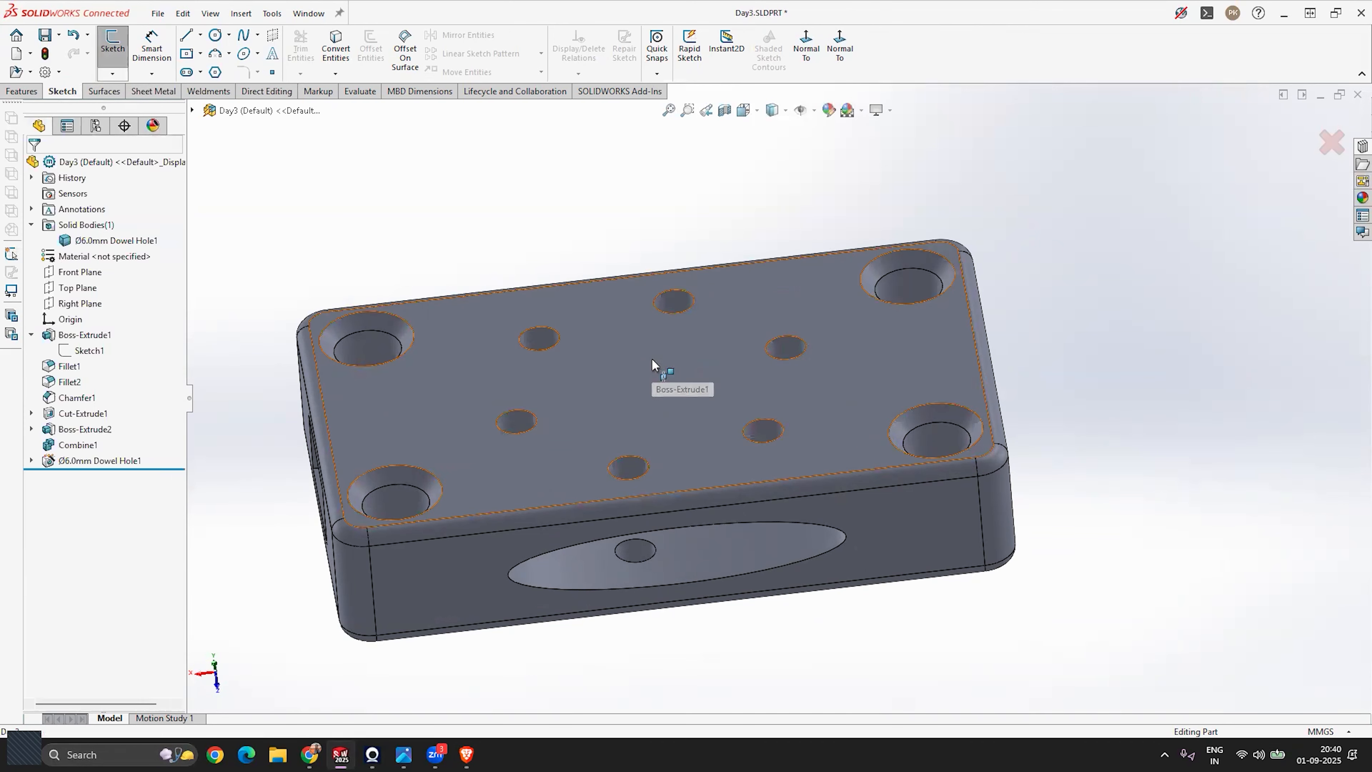
{"action": "left_click", "coordinate": [216, 36]}
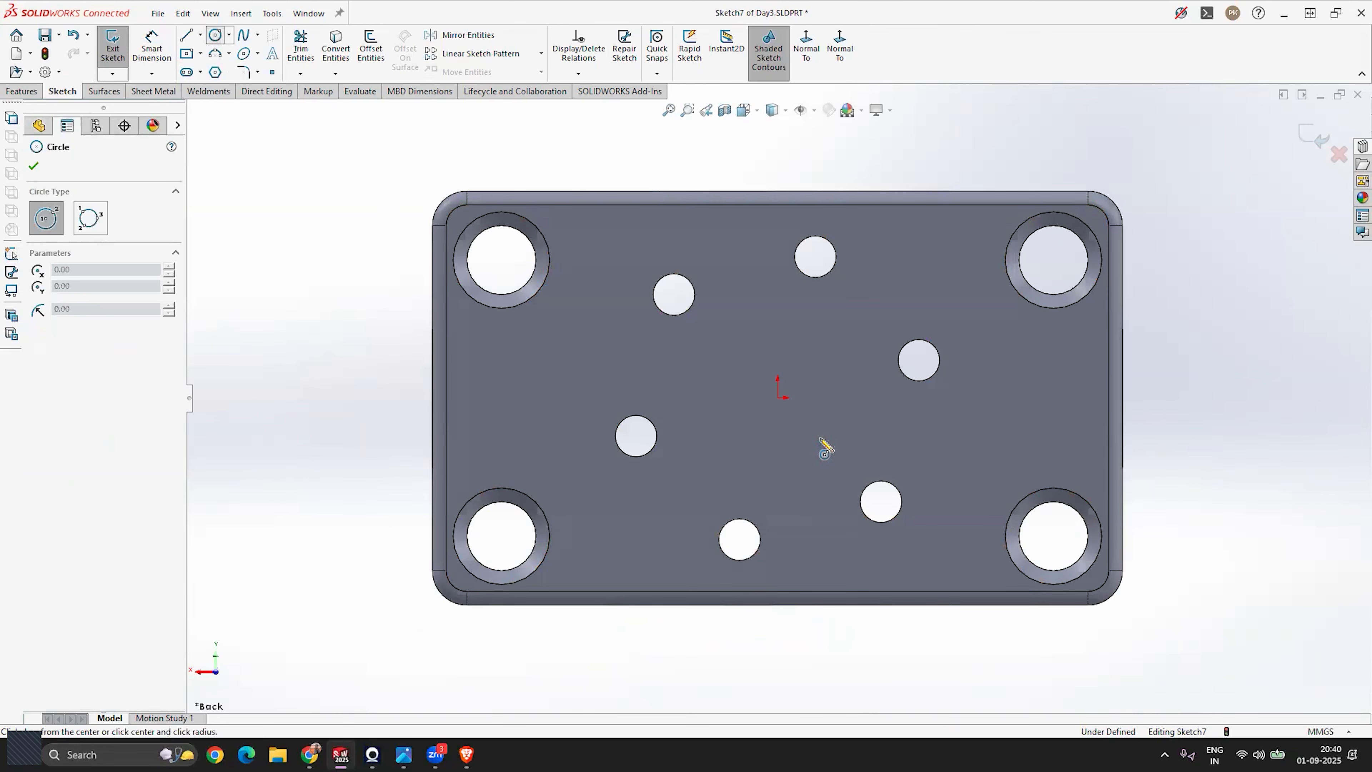
{"action": "left_click", "coordinate": [778, 397]}
{"action": "left_click", "coordinate": [712, 372]}
{"action": "key", "text": "Escape"}
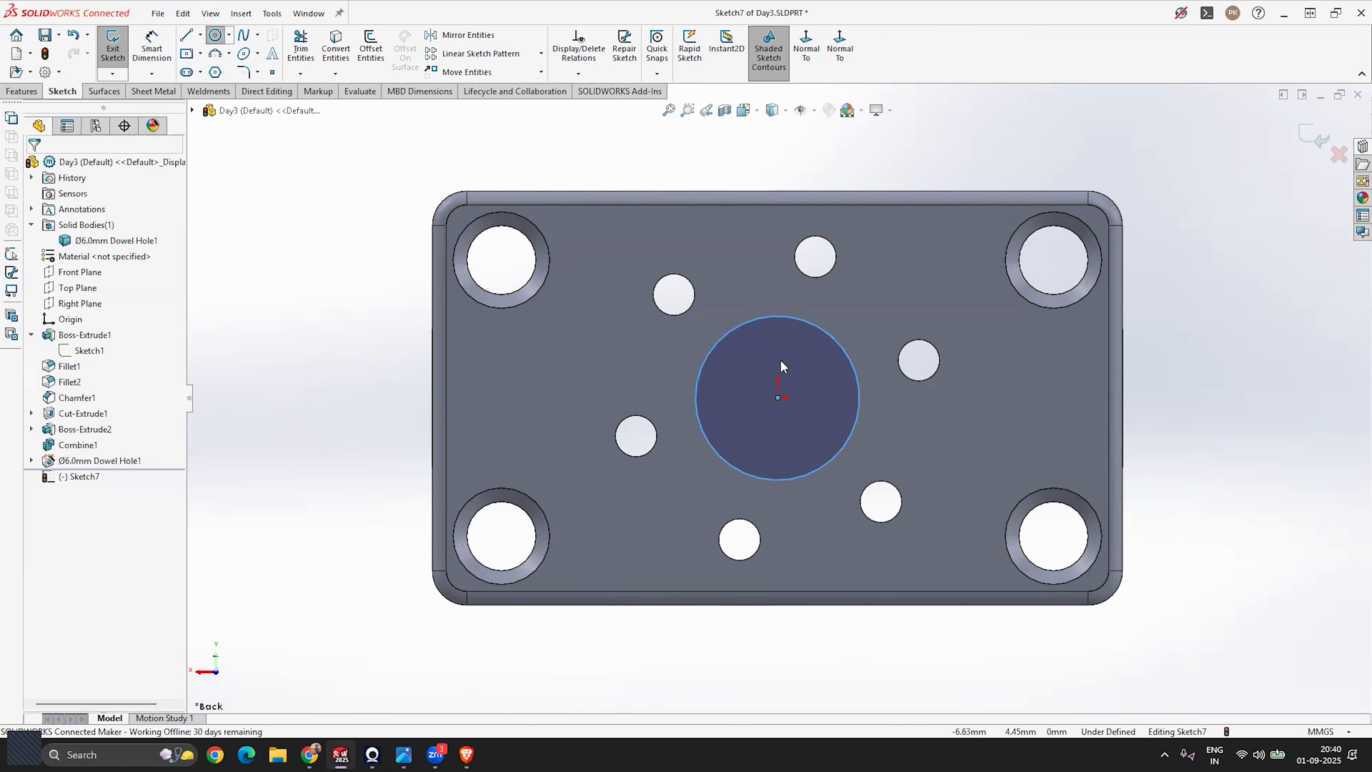
Make the central circle construction geometry and exit the sketch.
{"action": "left_click", "coordinate": [782, 317]}
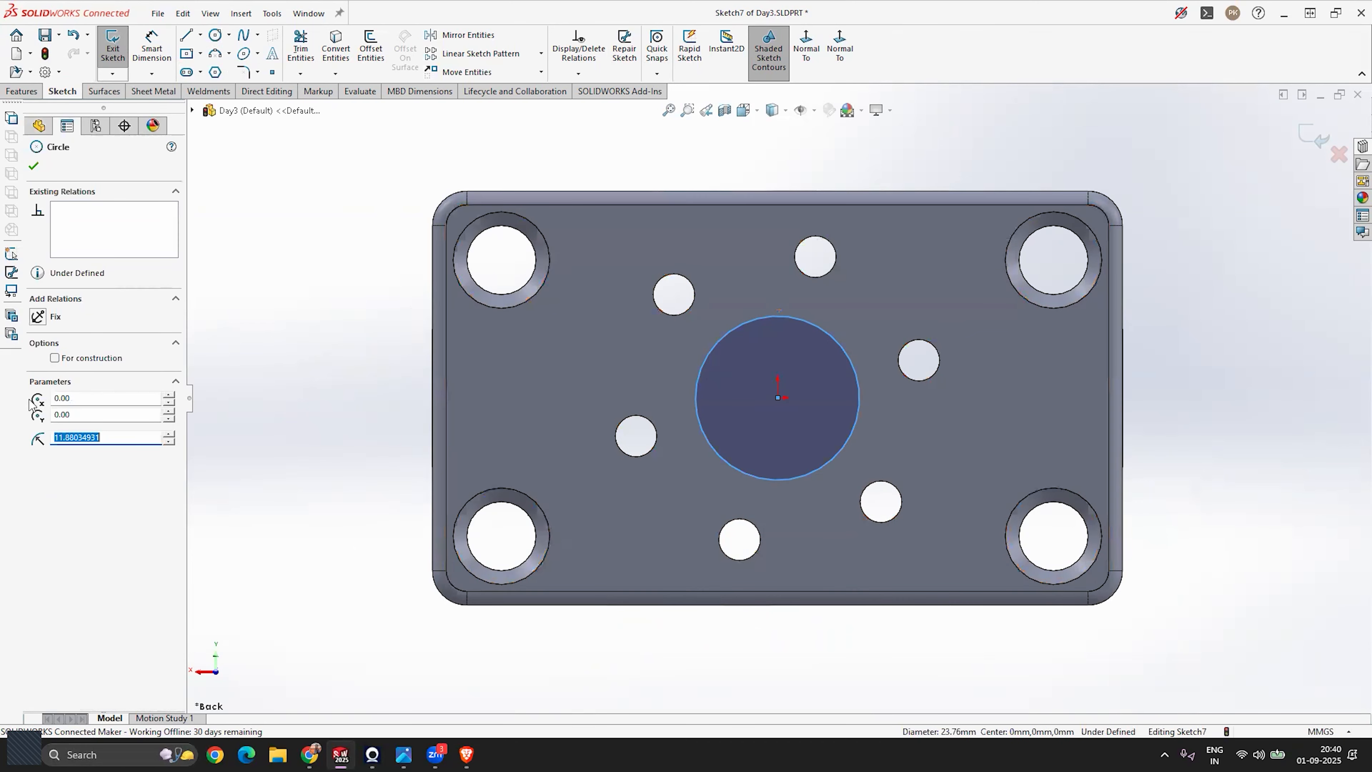
{"action": "left_click", "coordinate": [56, 359]}
{"action": "key", "text": "Escape"}
{"action": "left_click", "coordinate": [1299, 138]}
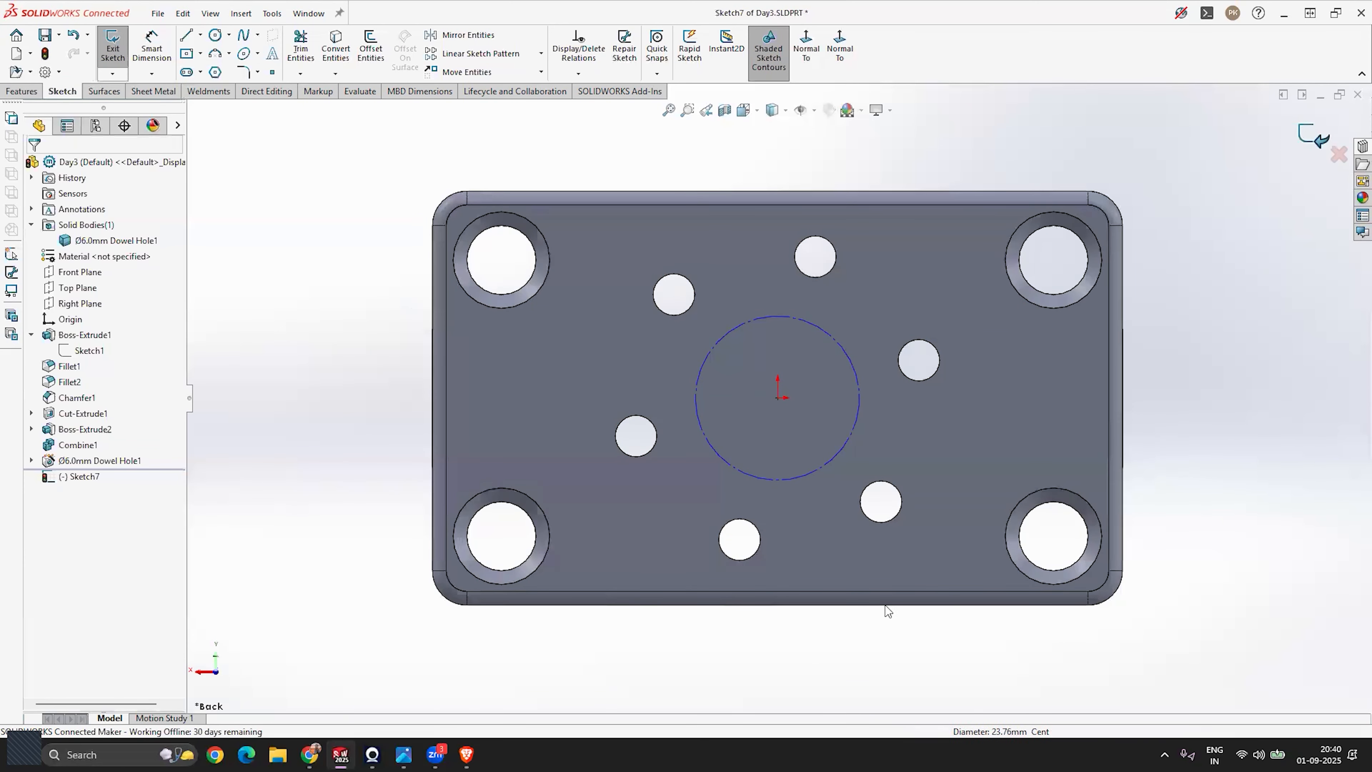
Examine the position of the construction circle among the dowel holes on the block's upper face.
{"action": "mouse_move", "coordinate": [815, 635]}
{"action": "middle_mouse_down"}
{"action": "mouse_move", "coordinate": [824, 429]}
{"action": "mouse_move", "coordinate": [880, 441]}
{"action": "mouse_move", "coordinate": [882, 423]}
{"action": "middle_mouse_up"}
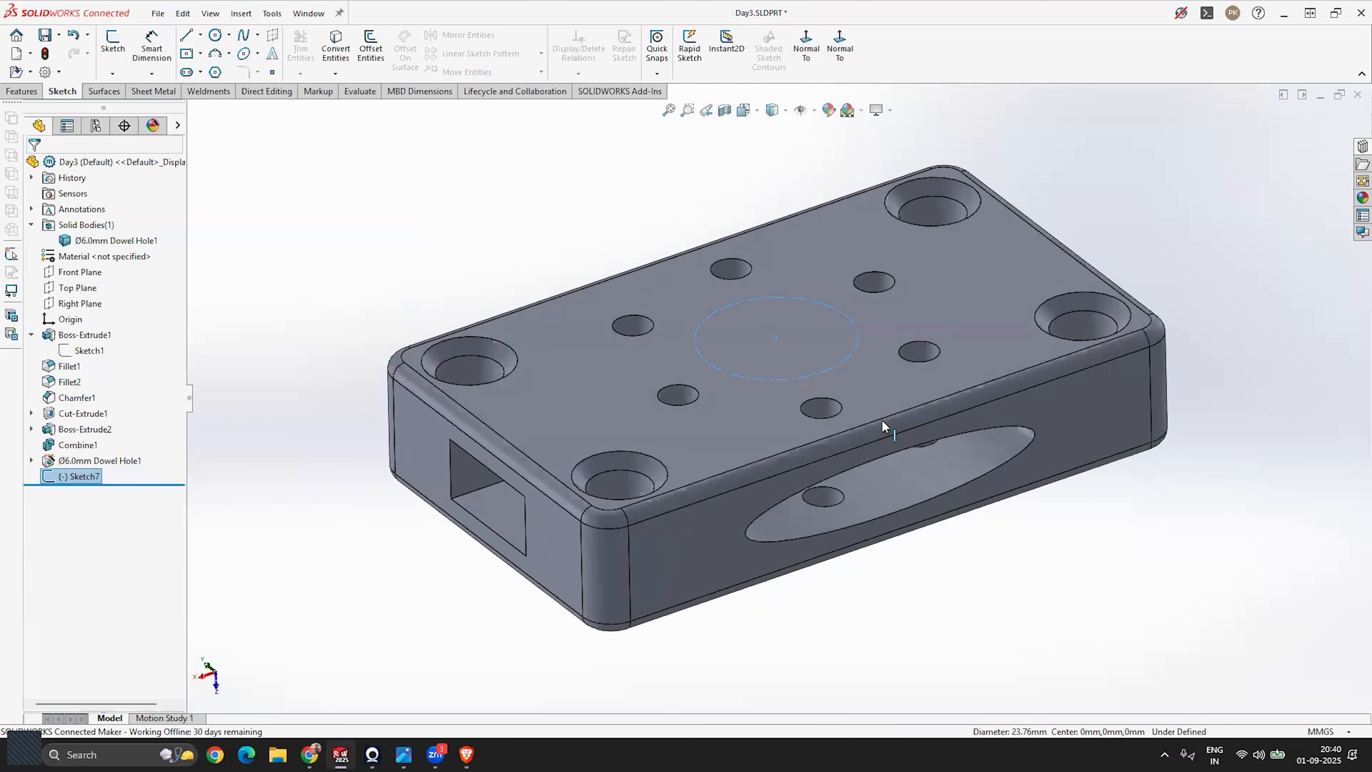
{"action": "scroll", "coordinate": [782, 403], "scroll_direction": "up", "scroll_amount": 3}
{"action": "scroll", "coordinate": [889, 382], "scroll_direction": "down", "scroll_amount": 4}
{"action": "middle_click_drag", "start_coordinate": [783, 453], "coordinate": [802, 421]}
{"action": "middle_click_drag", "start_coordinate": [675, 484], "coordinate": [657, 501]}
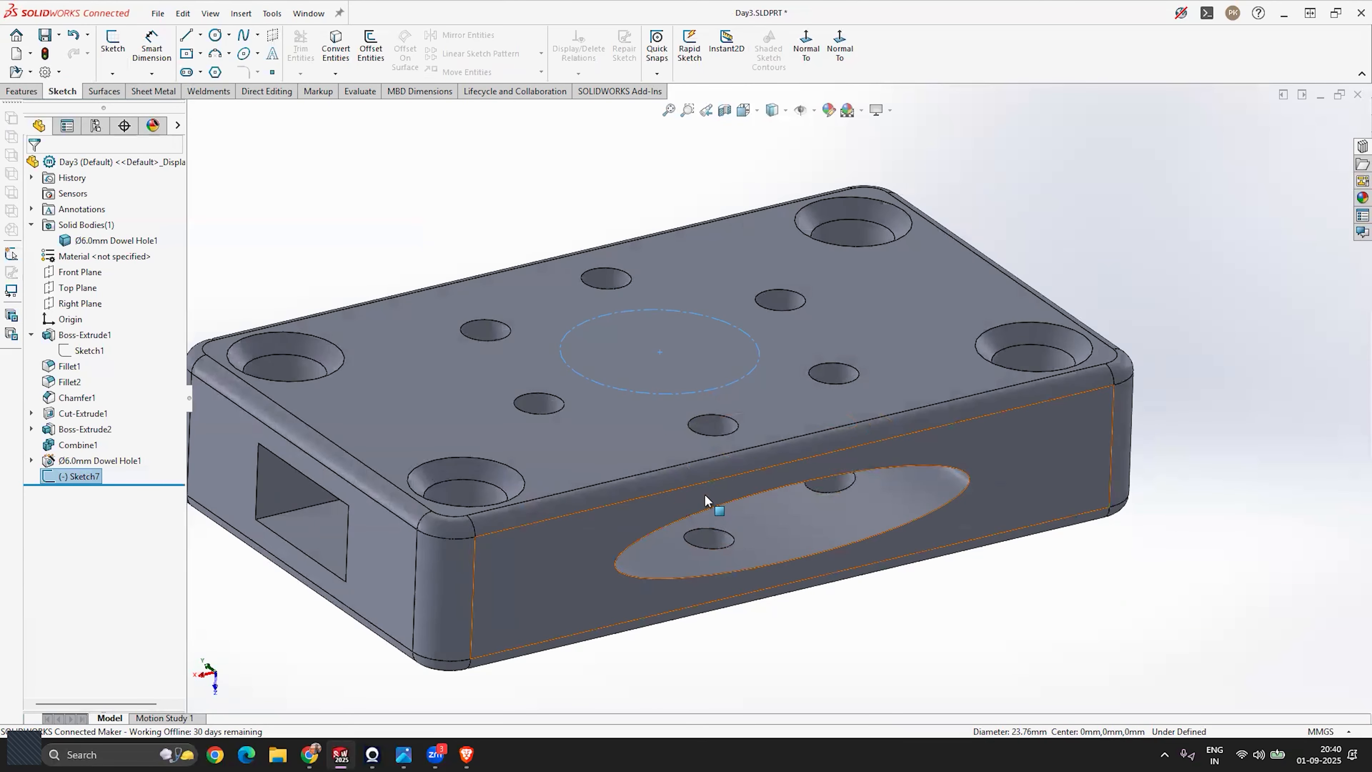
{"action": "scroll", "coordinate": [706, 494], "scroll_direction": "up", "scroll_amount": 1}
{"action": "scroll", "coordinate": [631, 407], "scroll_direction": "down", "scroll_amount": 1}
{"action": "middle_click_drag", "start_coordinate": [628, 409], "coordinate": [606, 418]}
{"action": "key", "text": "Escape"}
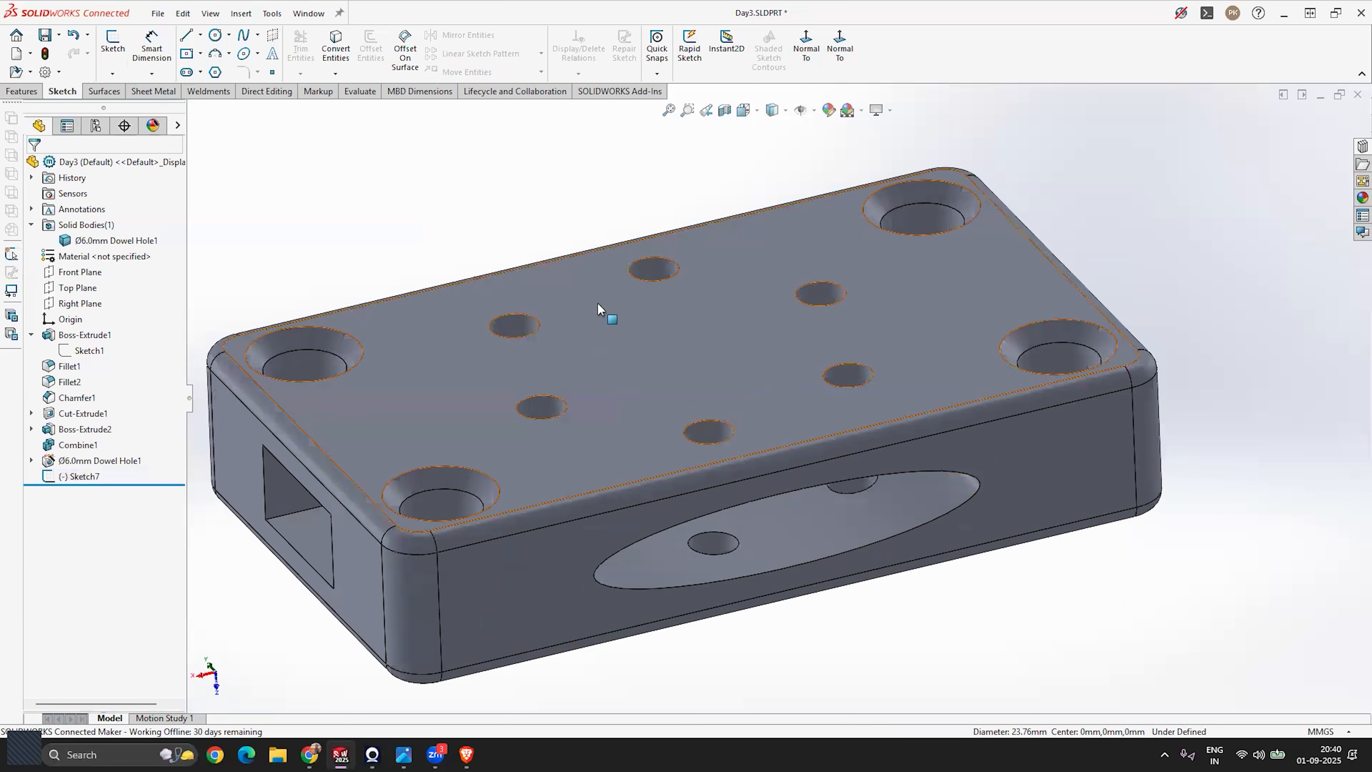
{"action": "left_click", "coordinate": [630, 310]}
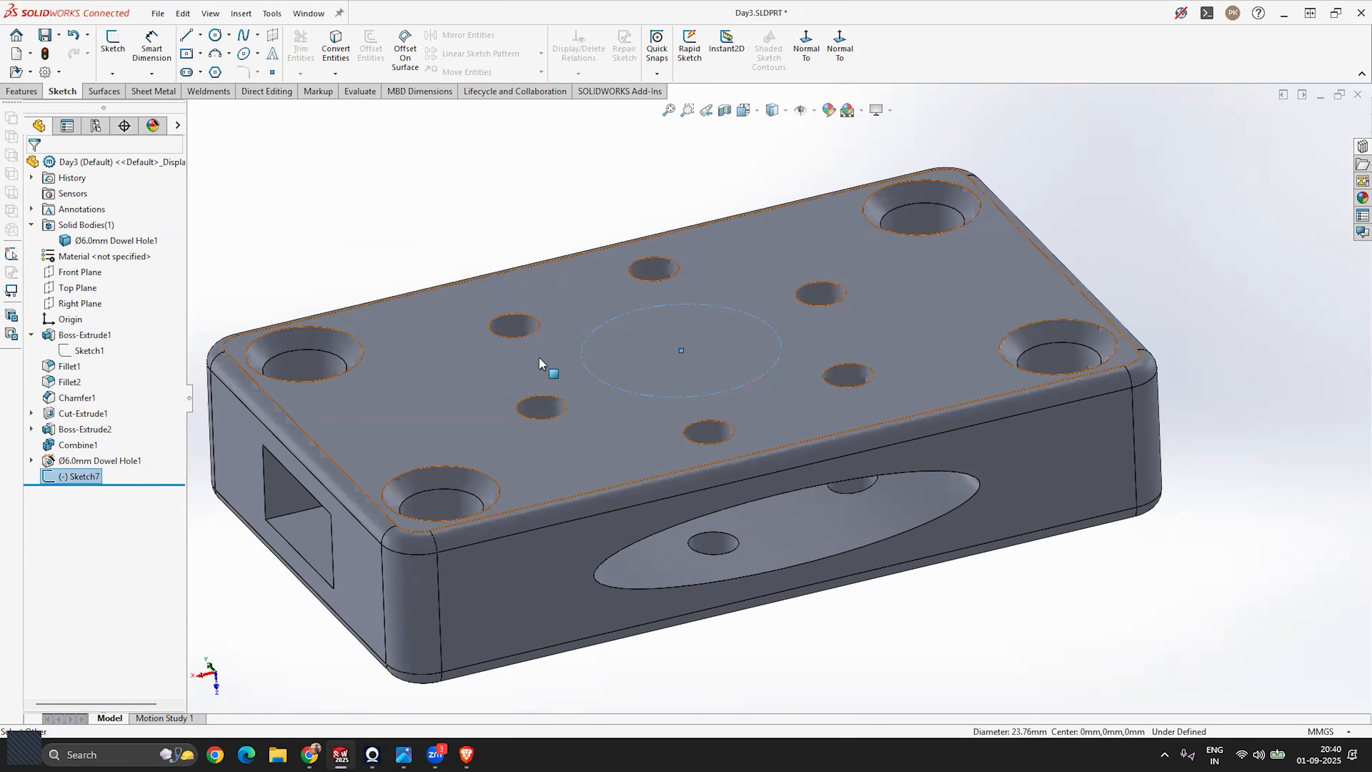
{"action": "left_click", "coordinate": [302, 117]}
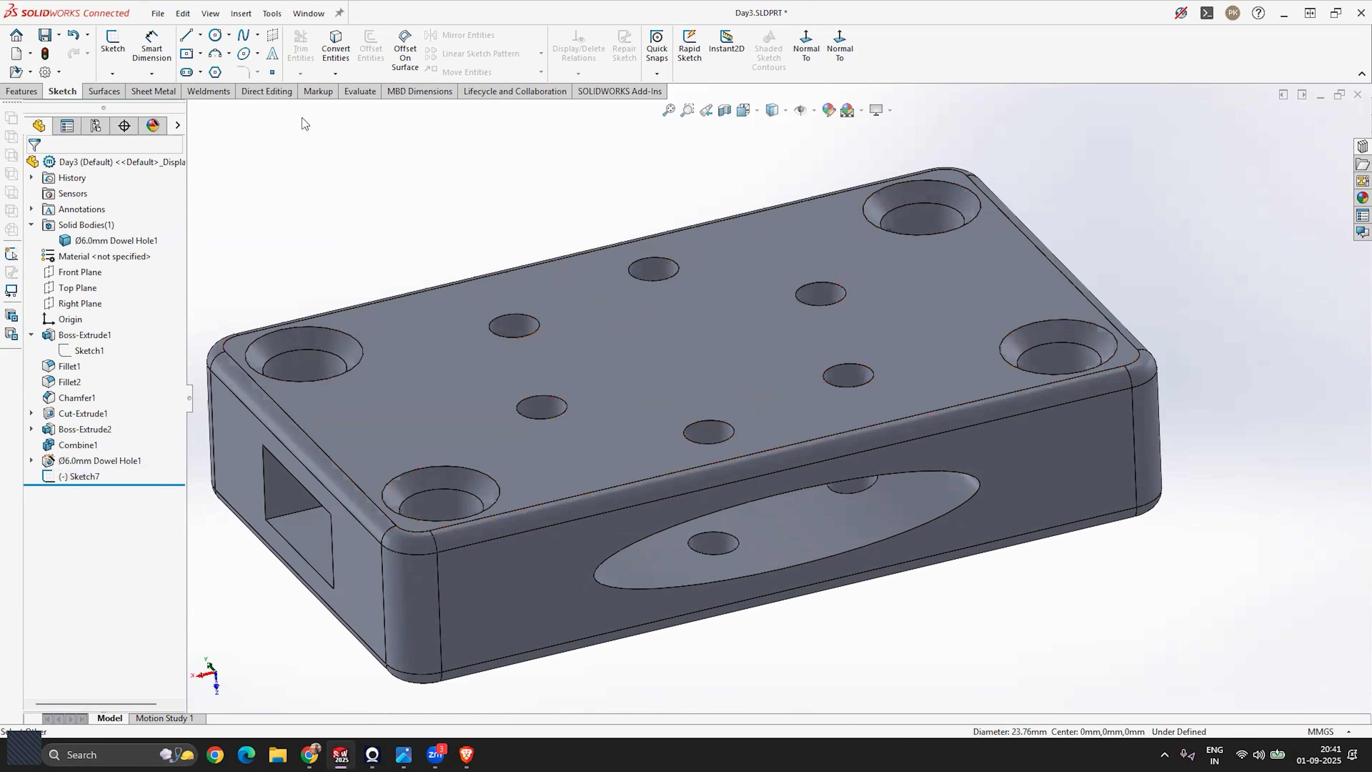
Try to define a reference axis from the block's upper and lower faces using Two Planes.
{"action": "left_click", "coordinate": [29, 92]}
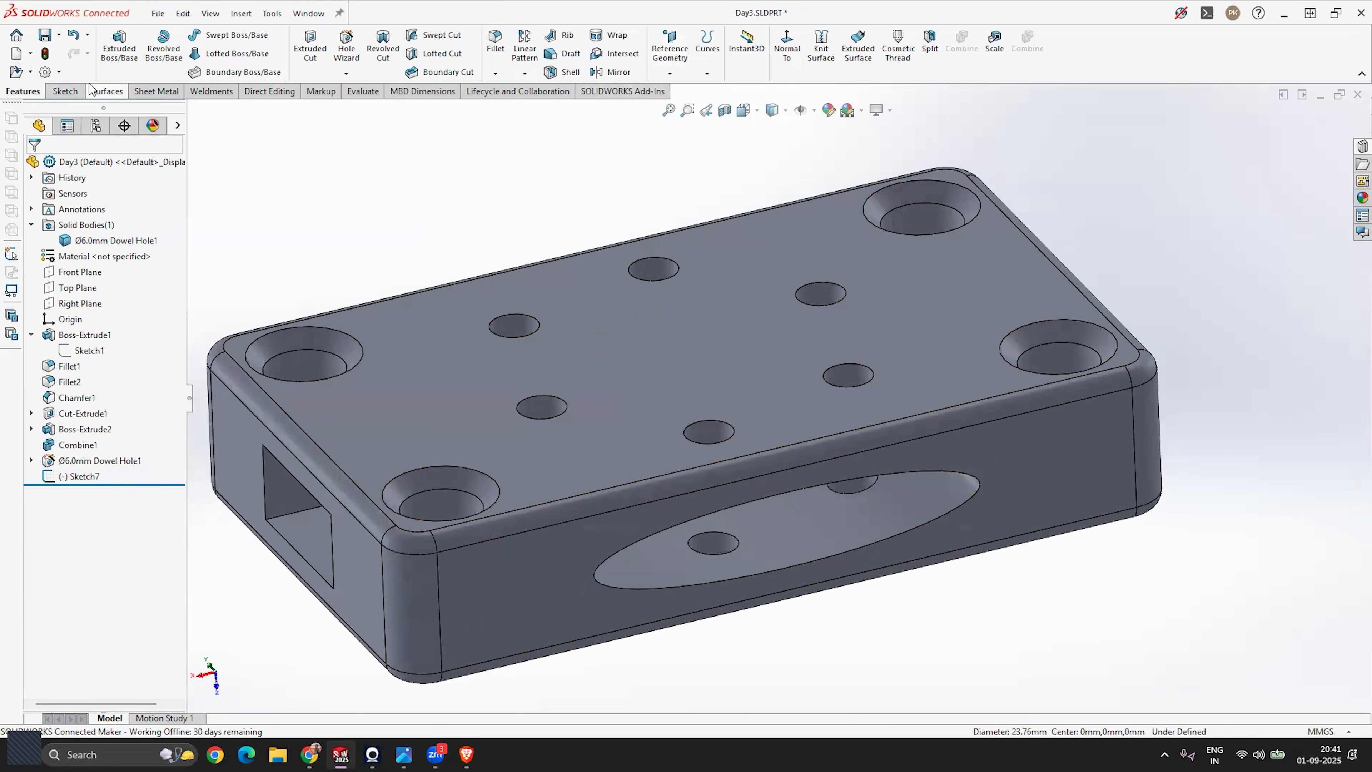
{"action": "left_click", "coordinate": [669, 74]}
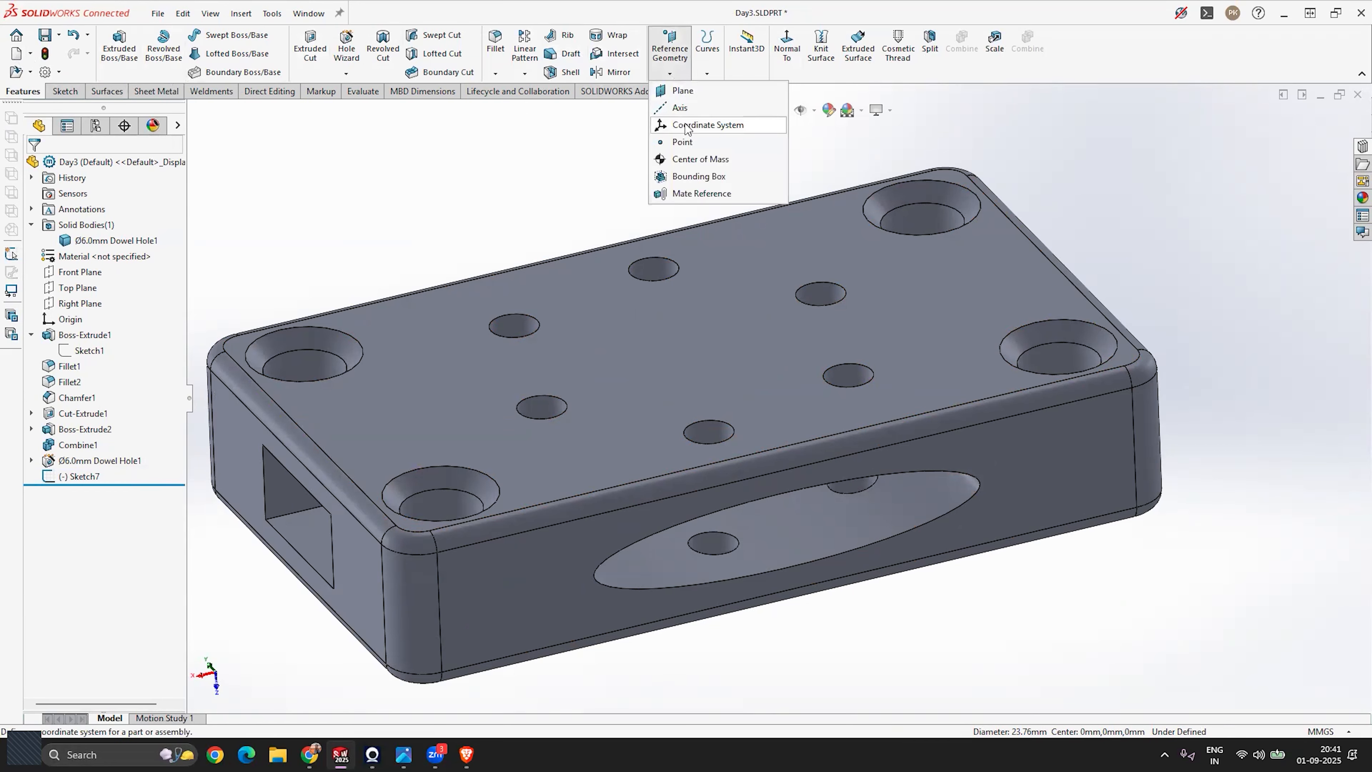
{"action": "left_click", "coordinate": [679, 109]}
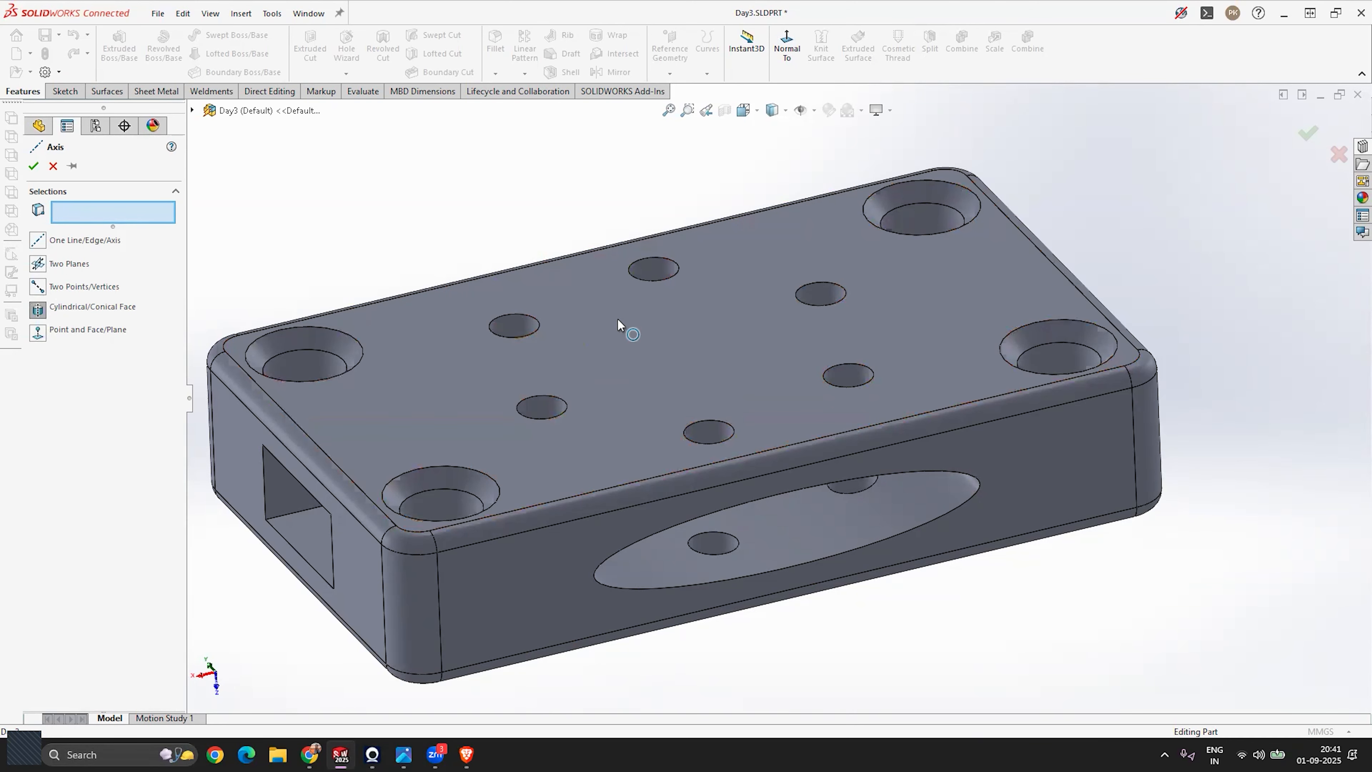
{"action": "left_click", "coordinate": [38, 287]}
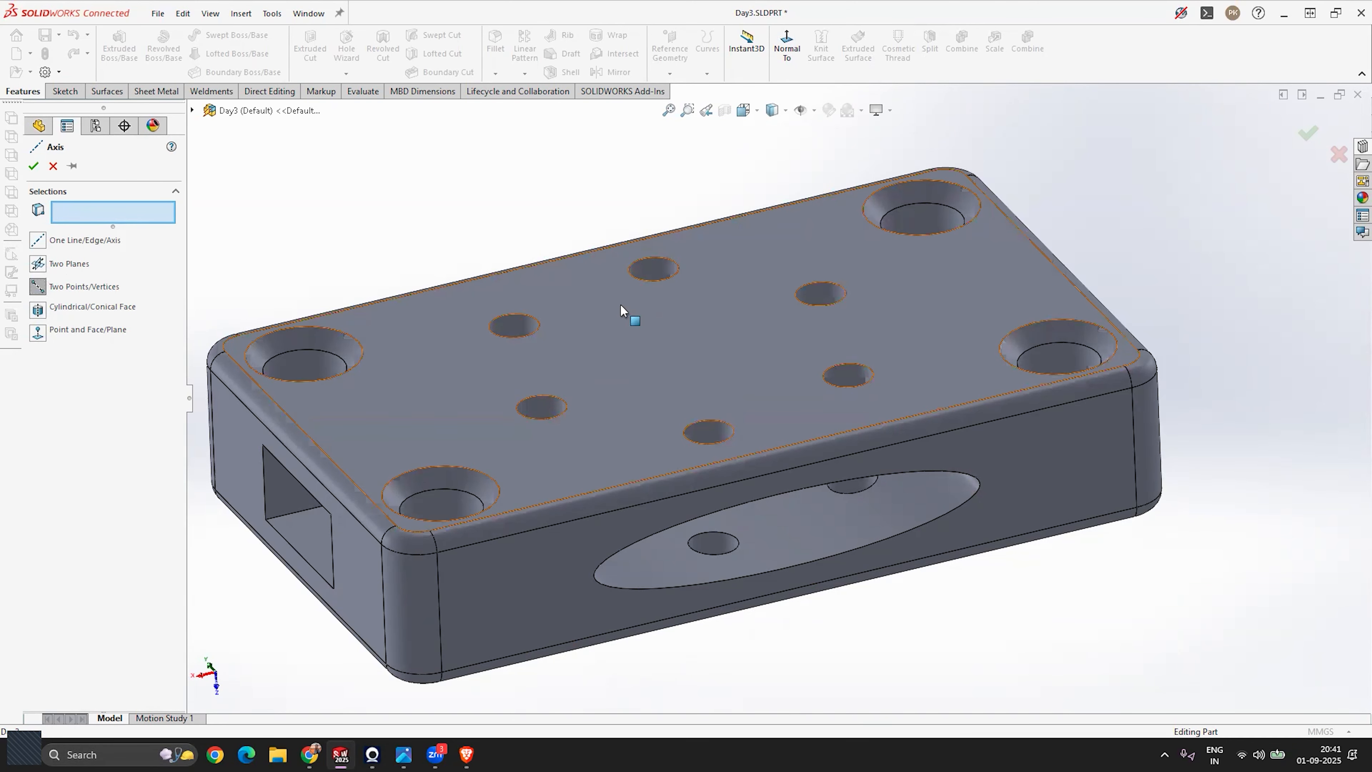
{"action": "left_click", "coordinate": [624, 426]}
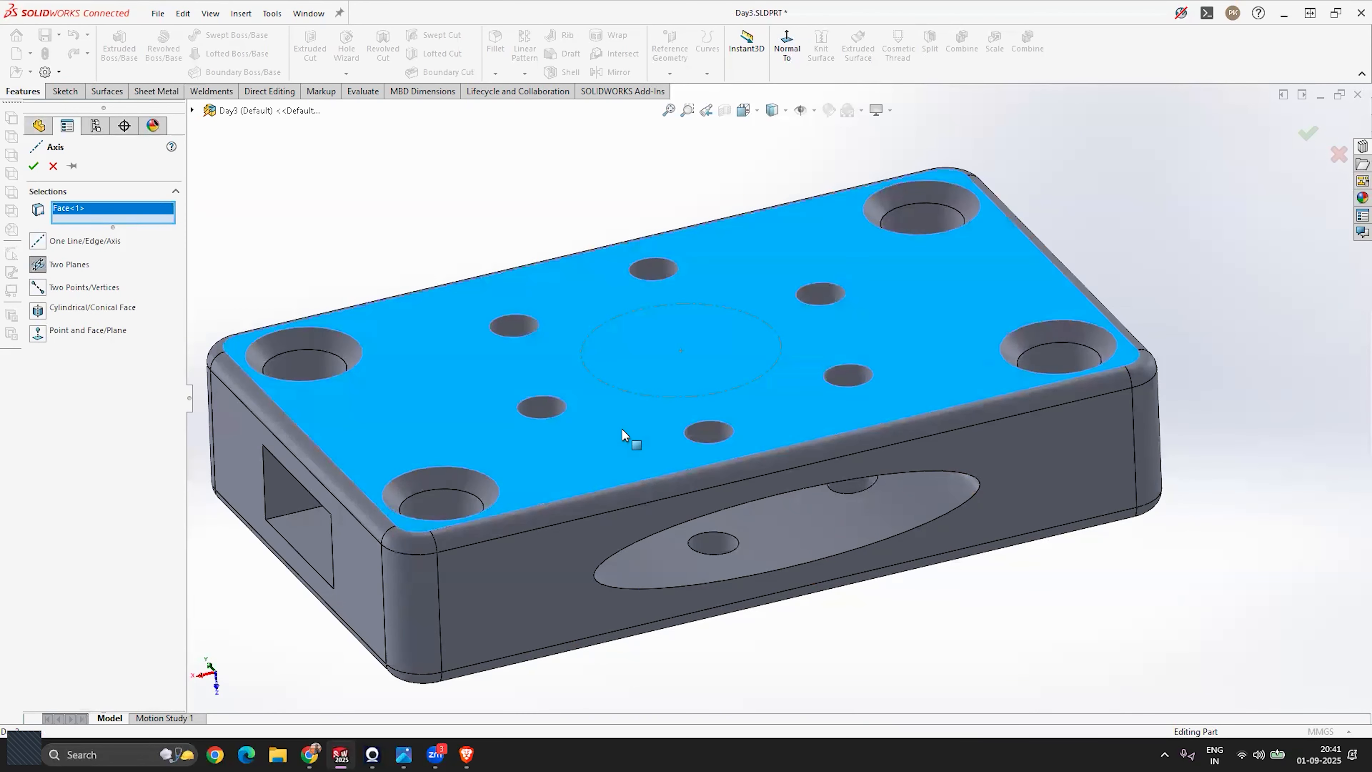
{"action": "middle_click_drag", "start_coordinate": [242, 438], "coordinate": [72, 200]}
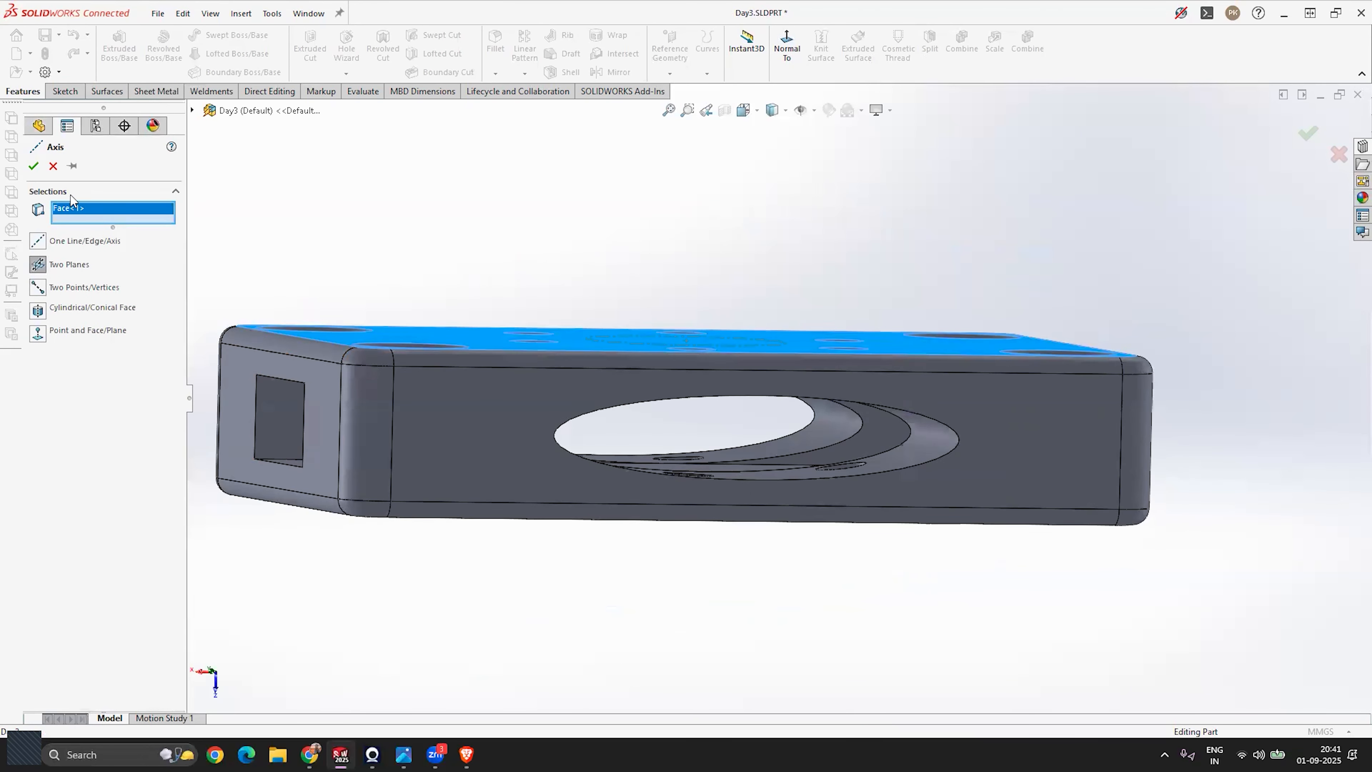
{"action": "left_click", "coordinate": [33, 166]}
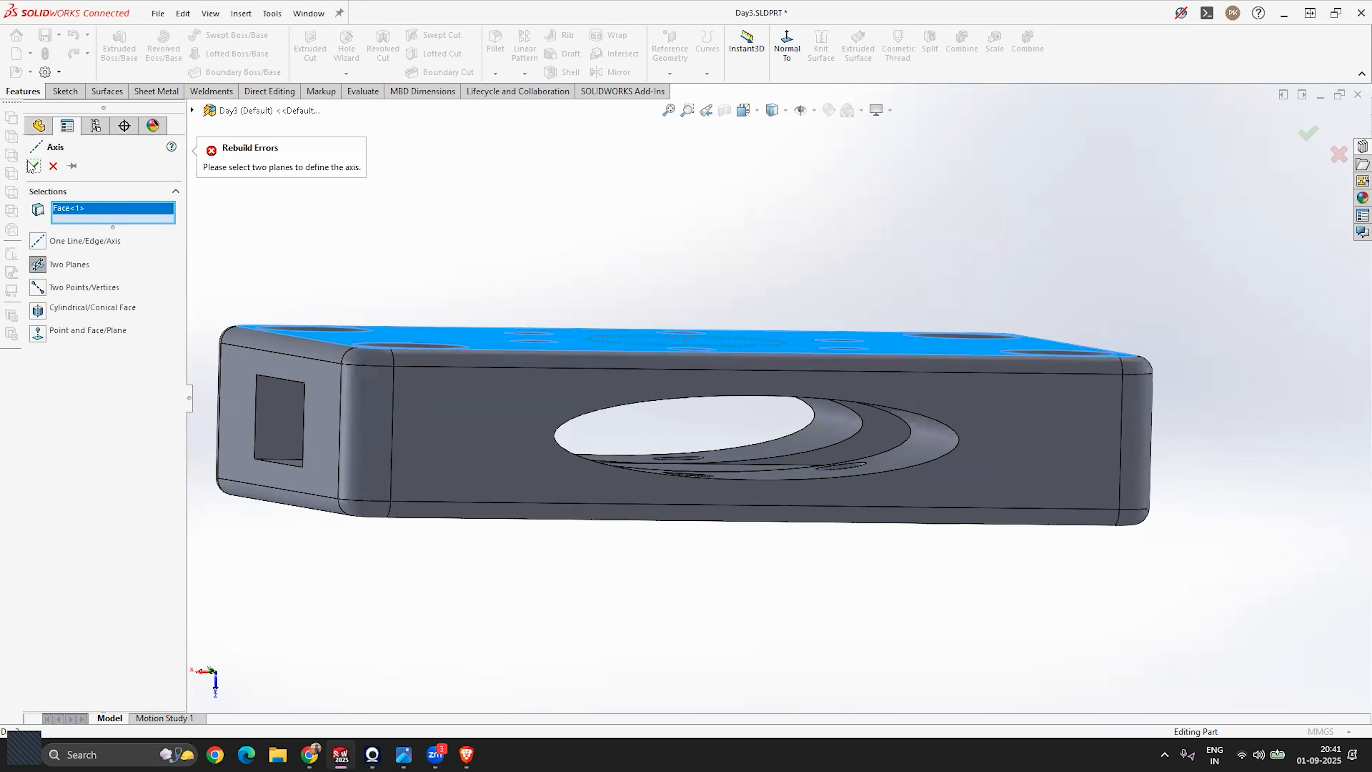
{"action": "middle_click_drag", "start_coordinate": [265, 283], "coordinate": [453, 246]}
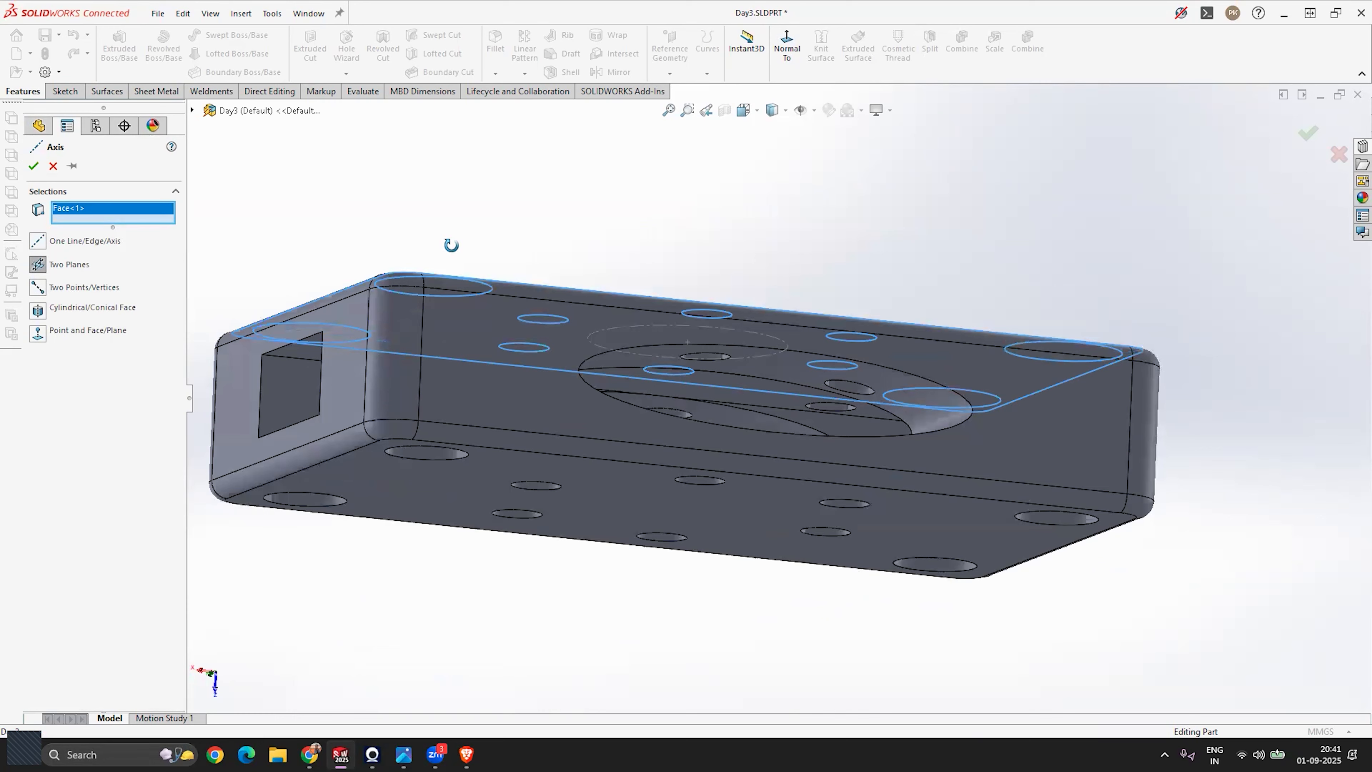
{"action": "left_click", "coordinate": [547, 475]}
{"action": "middle_click_drag", "start_coordinate": [529, 328], "coordinate": [411, 303]}
{"action": "left_click", "coordinate": [33, 167]}
{"action": "scroll", "coordinate": [475, 448], "scroll_direction": "up", "scroll_amount": 3}
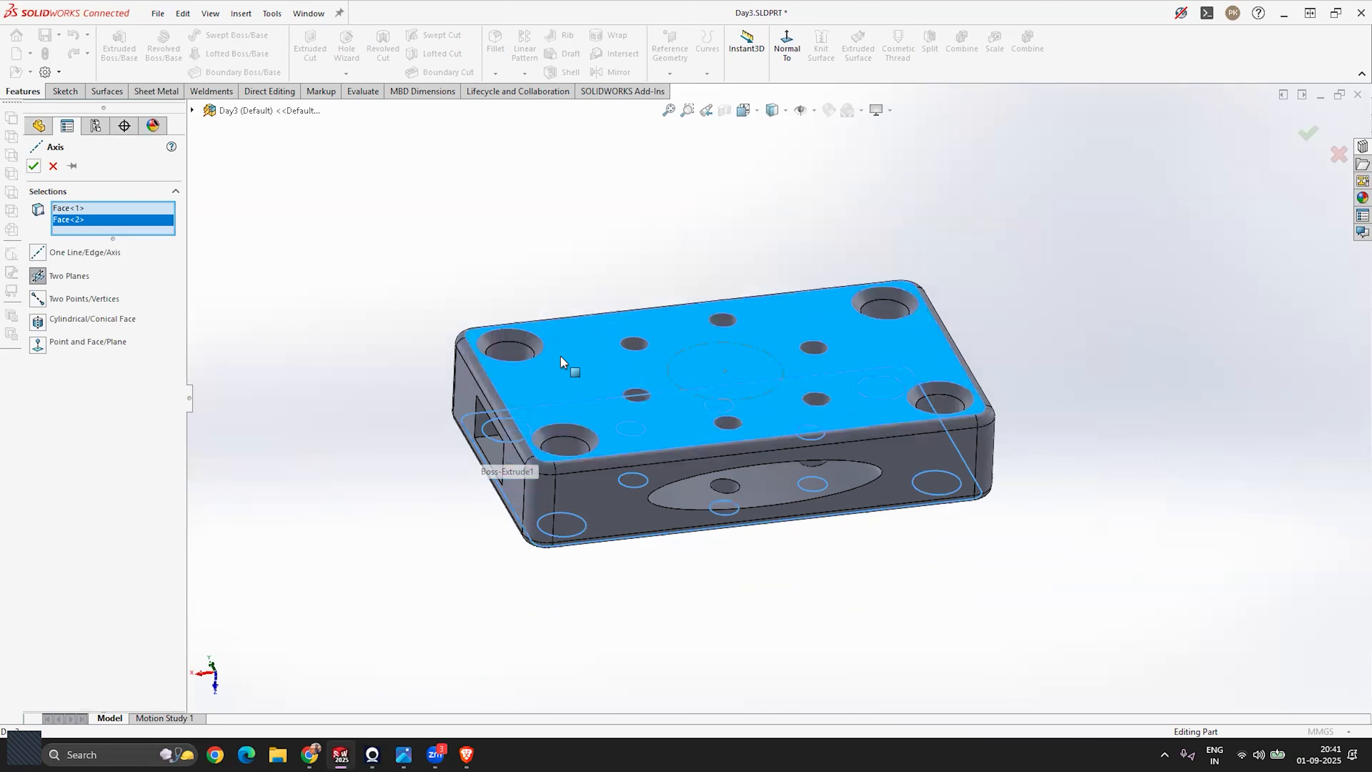
{"action": "key", "text": "Escape"}
{"action": "scroll", "coordinate": [857, 402], "scroll_direction": "down", "scroll_amount": 2}
{"action": "scroll", "coordinate": [603, 389], "scroll_direction": "down", "scroll_amount": 4}
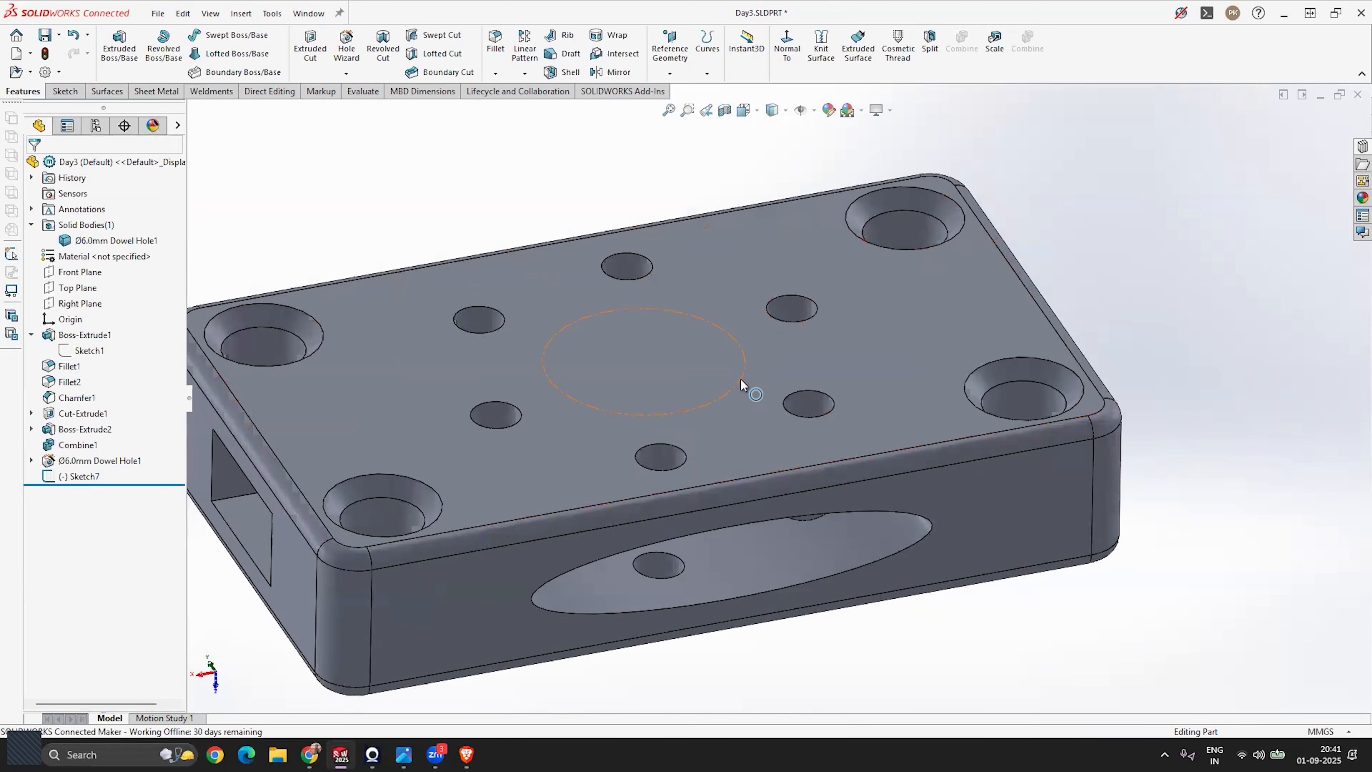
{"action": "scroll", "coordinate": [596, 296], "scroll_direction": "up", "scroll_amount": 3}
{"action": "middle_click_drag", "start_coordinate": [692, 384], "coordinate": [661, 354]}
{"action": "left_click", "coordinate": [524, 74]}
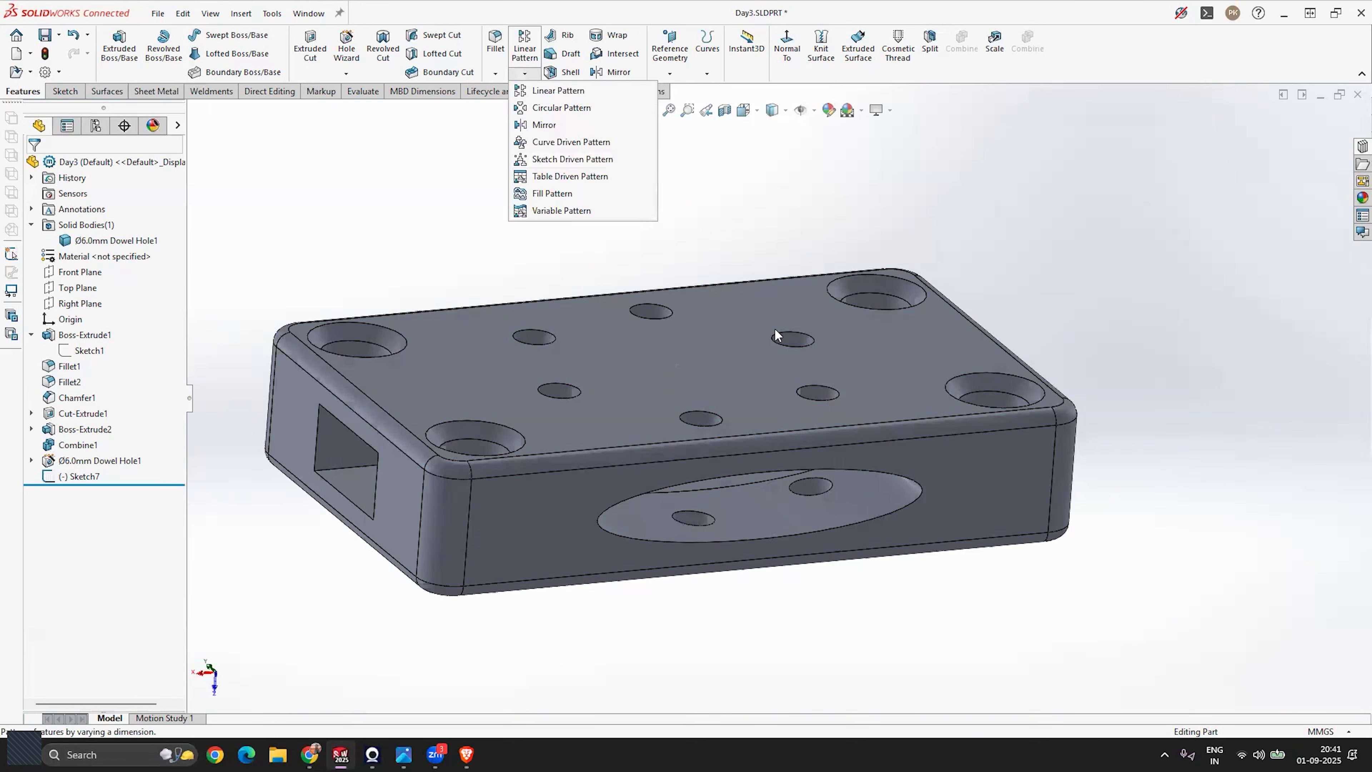
{"action": "left_click", "coordinate": [1106, 365]}
{"action": "scroll", "coordinate": [832, 349], "scroll_direction": "up", "scroll_amount": 4}
{"action": "middle_click_drag", "start_coordinate": [825, 345], "coordinate": [833, 388]}
{"action": "scroll", "coordinate": [798, 441], "scroll_direction": "up", "scroll_amount": 5}
{"action": "scroll", "coordinate": [1123, 441], "scroll_direction": "down", "scroll_amount": 6}
{"action": "scroll", "coordinate": [802, 347], "scroll_direction": "up", "scroll_amount": 3}
{"action": "middle_click_drag", "start_coordinate": [582, 347], "coordinate": [481, 389]}
{"action": "scroll", "coordinate": [443, 332], "scroll_direction": "down", "scroll_amount": 3}
Start a sketch on the Top Plane and draw a circle about 69 mm in diameter beside the block.
{"action": "left_click", "coordinate": [63, 91]}
{"action": "left_click", "coordinate": [113, 41]}
{"action": "scroll", "coordinate": [675, 403], "scroll_direction": "up", "scroll_amount": 2}
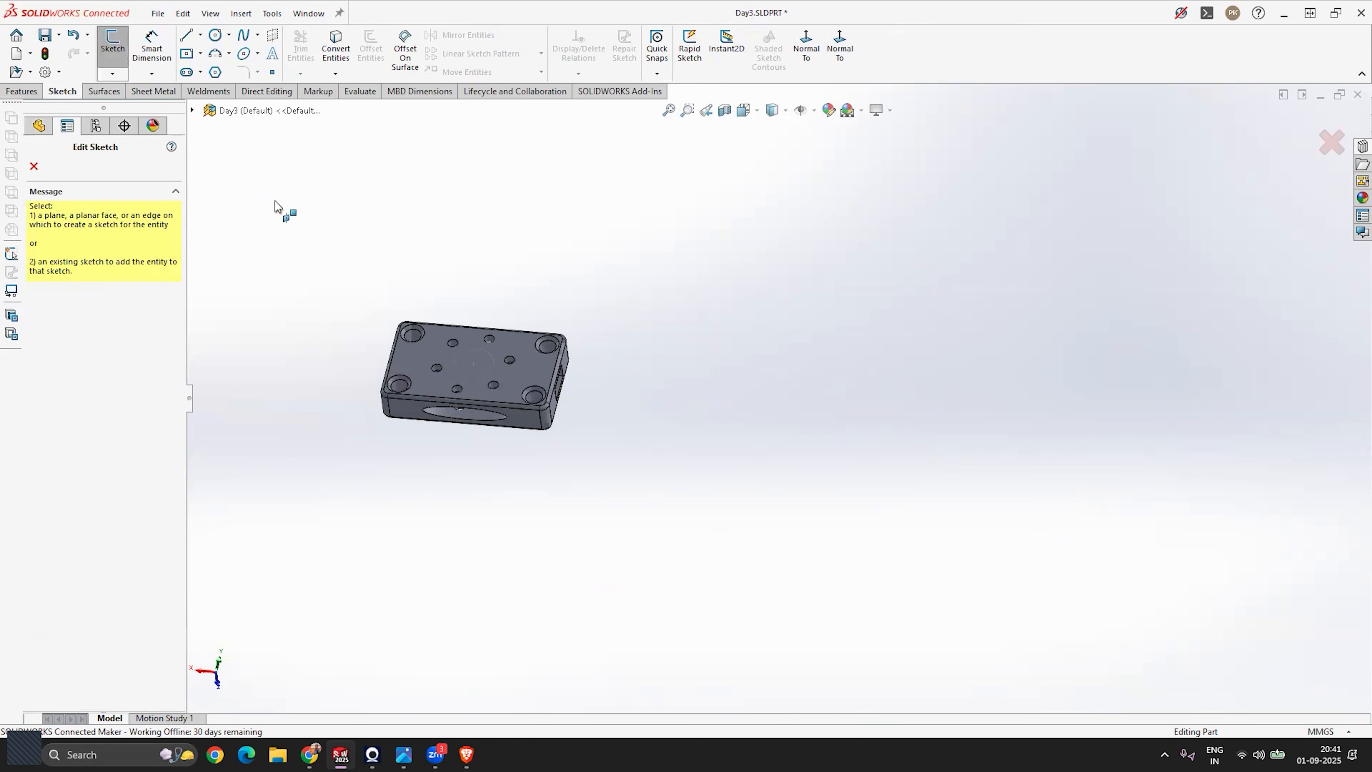
{"action": "left_click", "coordinate": [195, 110]}
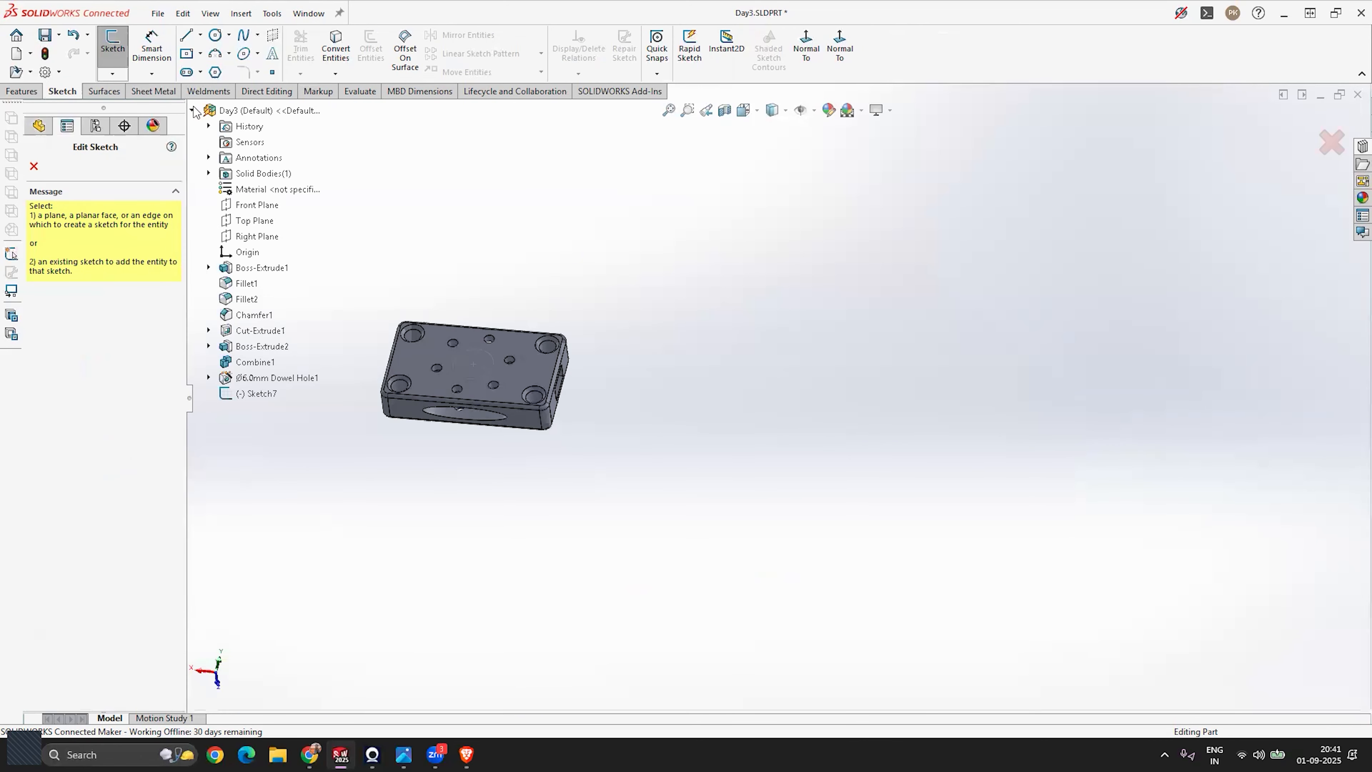
{"action": "left_click", "coordinate": [250, 221]}
{"action": "scroll", "coordinate": [621, 431], "scroll_direction": "up", "scroll_amount": 5}
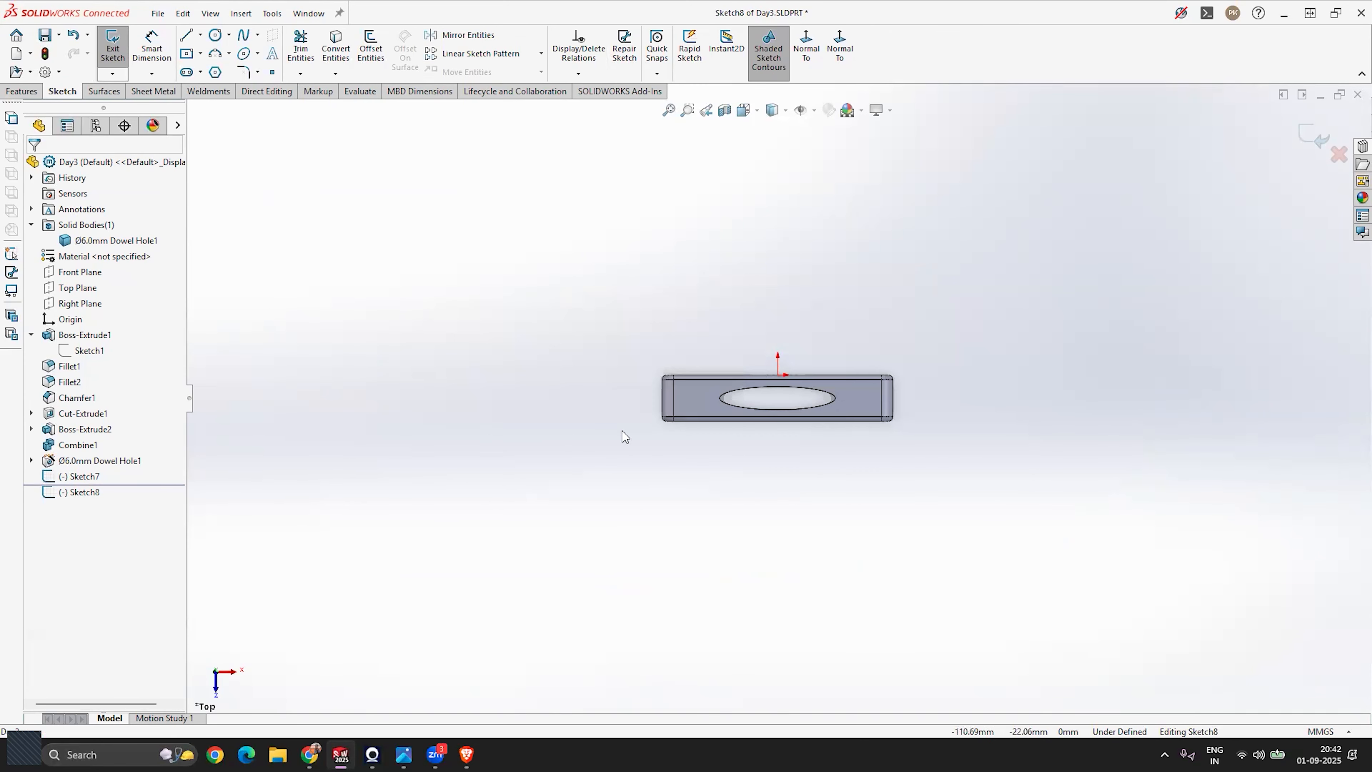
{"action": "scroll", "coordinate": [981, 385], "scroll_direction": "down", "scroll_amount": 4}
{"action": "left_click", "coordinate": [215, 35]}
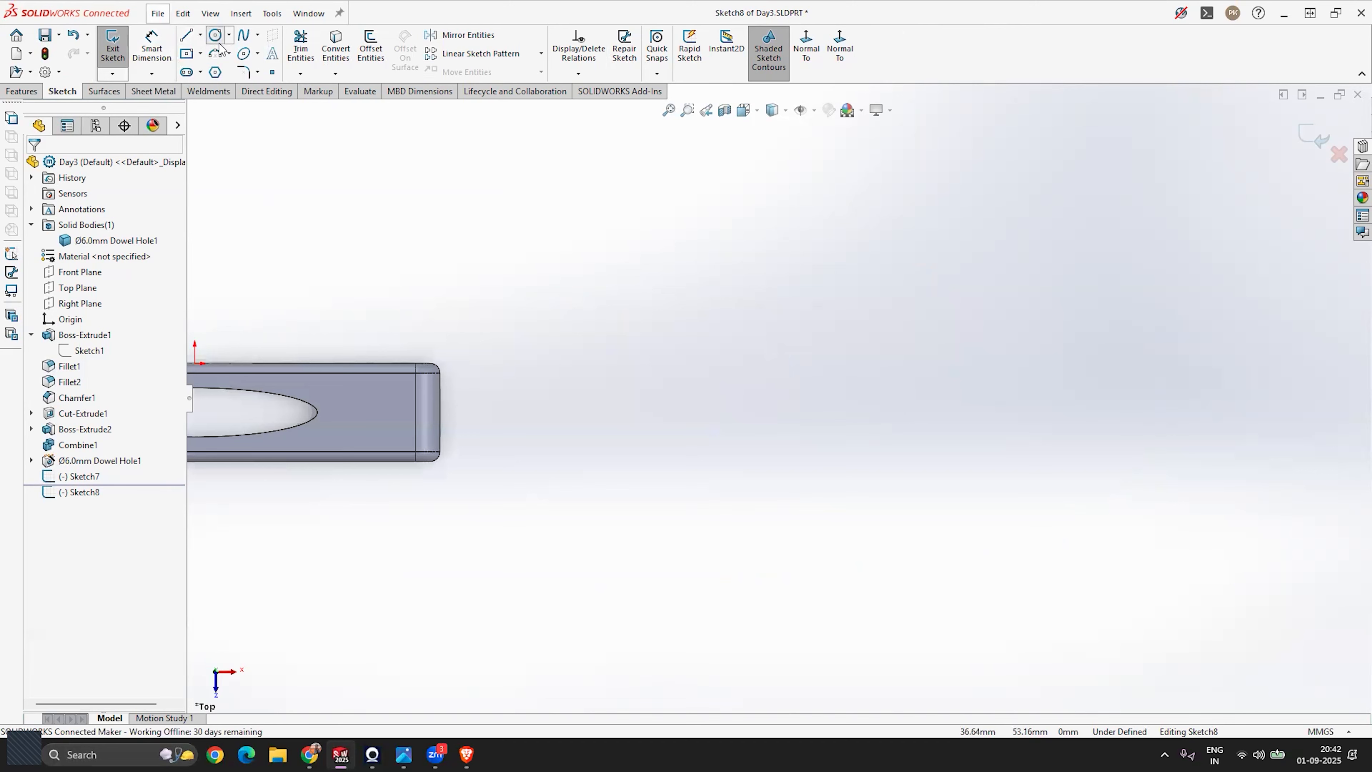
{"action": "left_click", "coordinate": [732, 401]}
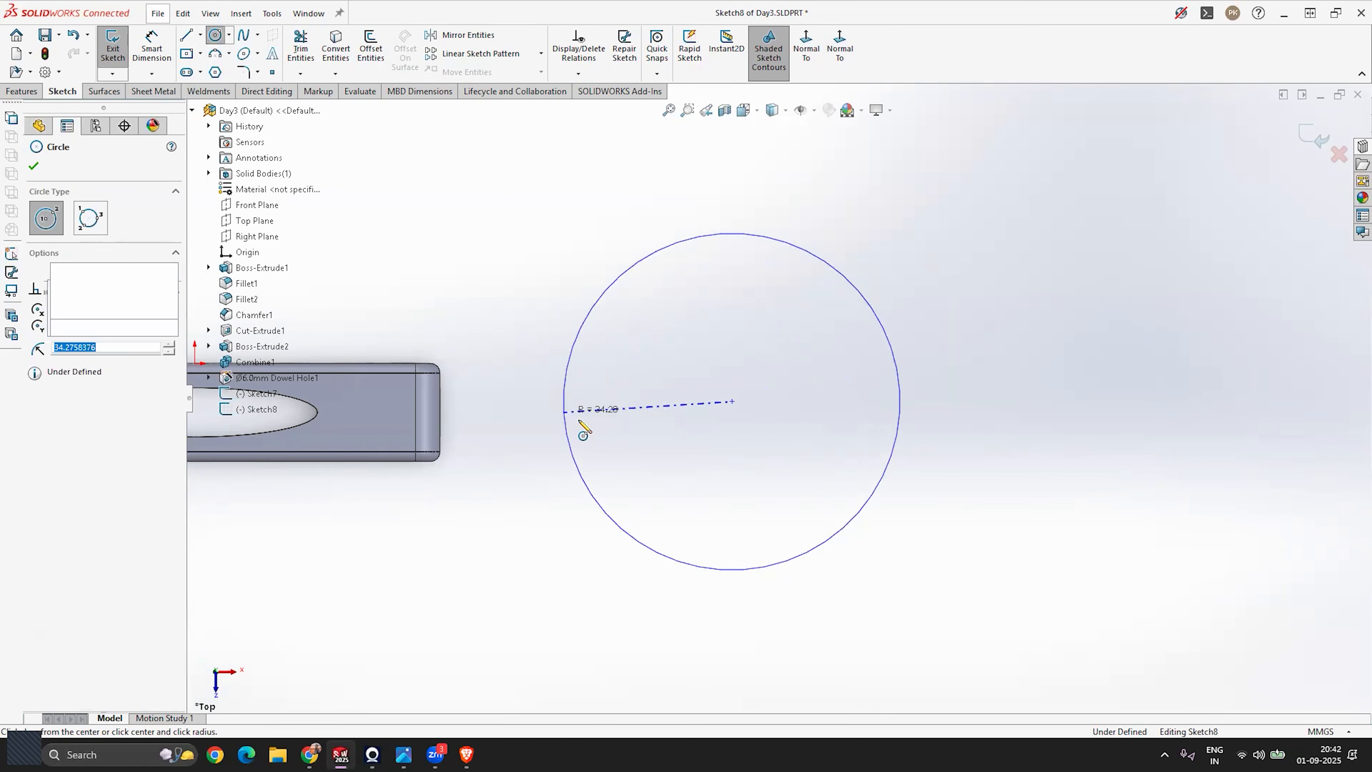
{"action": "left_click", "coordinate": [564, 426]}
Draw a concentric inner circle about 47 mm in diameter and a small circle centred on its upper-left edge.
{"action": "left_click", "coordinate": [733, 400]}
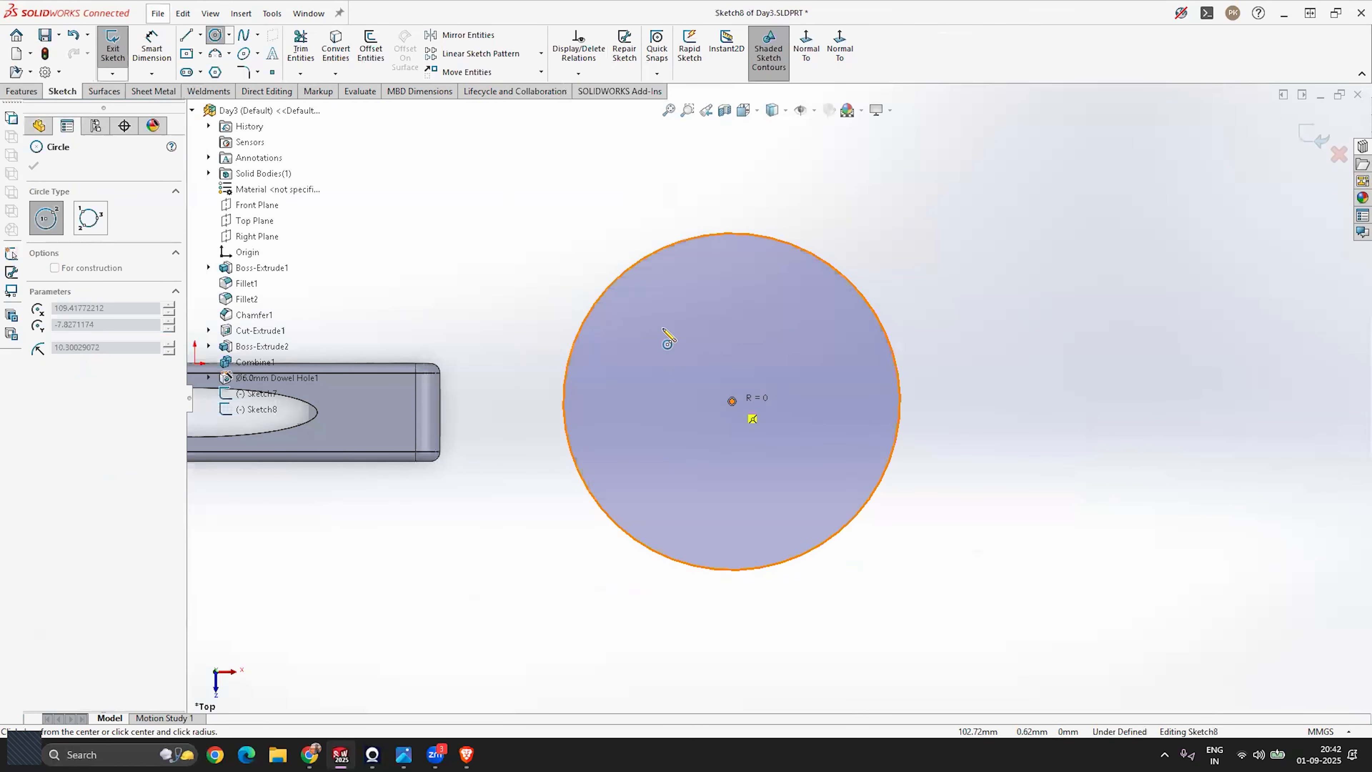
{"action": "left_click", "coordinate": [650, 321]}
{"action": "key", "text": "Escape"}
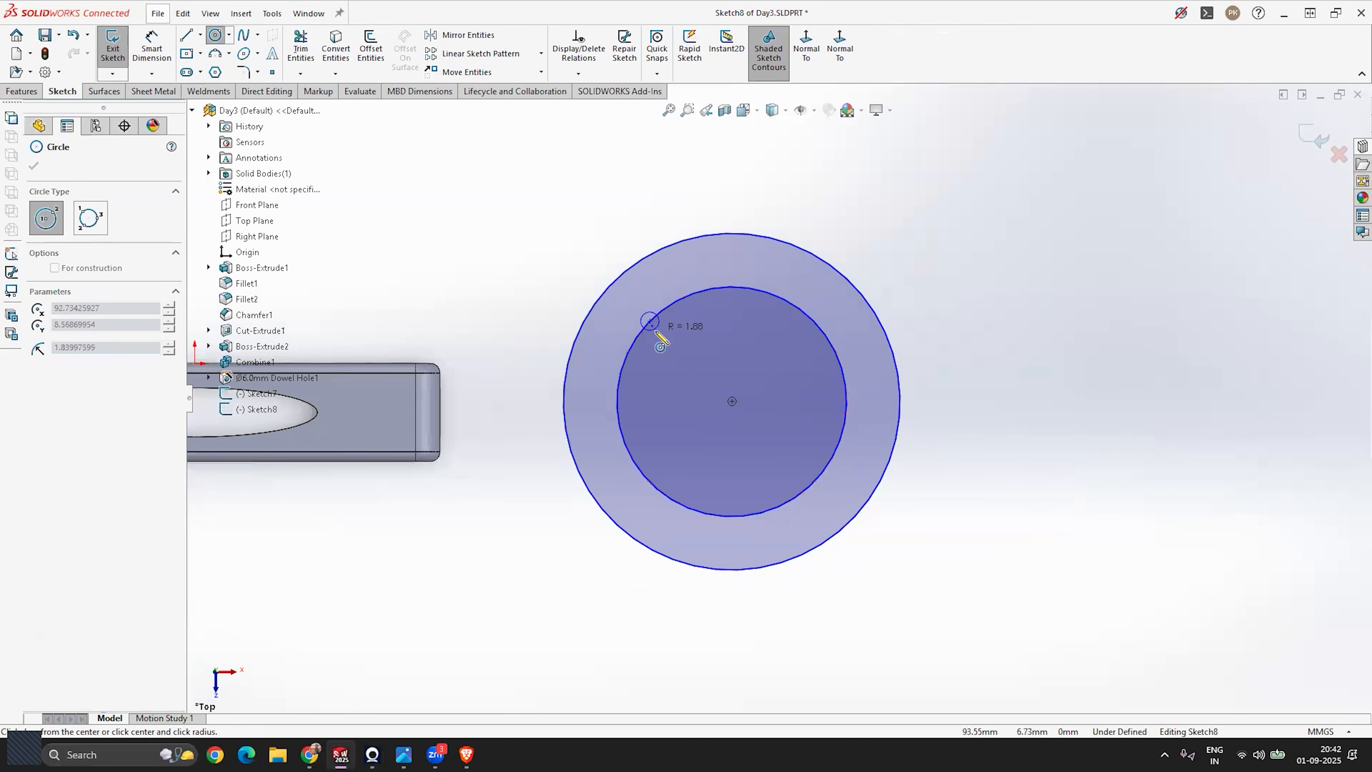
{"action": "key", "text": "Escape"}
Make the middle concentric circle construction geometry and exit the sketch.
{"action": "left_click", "coordinate": [681, 295]}
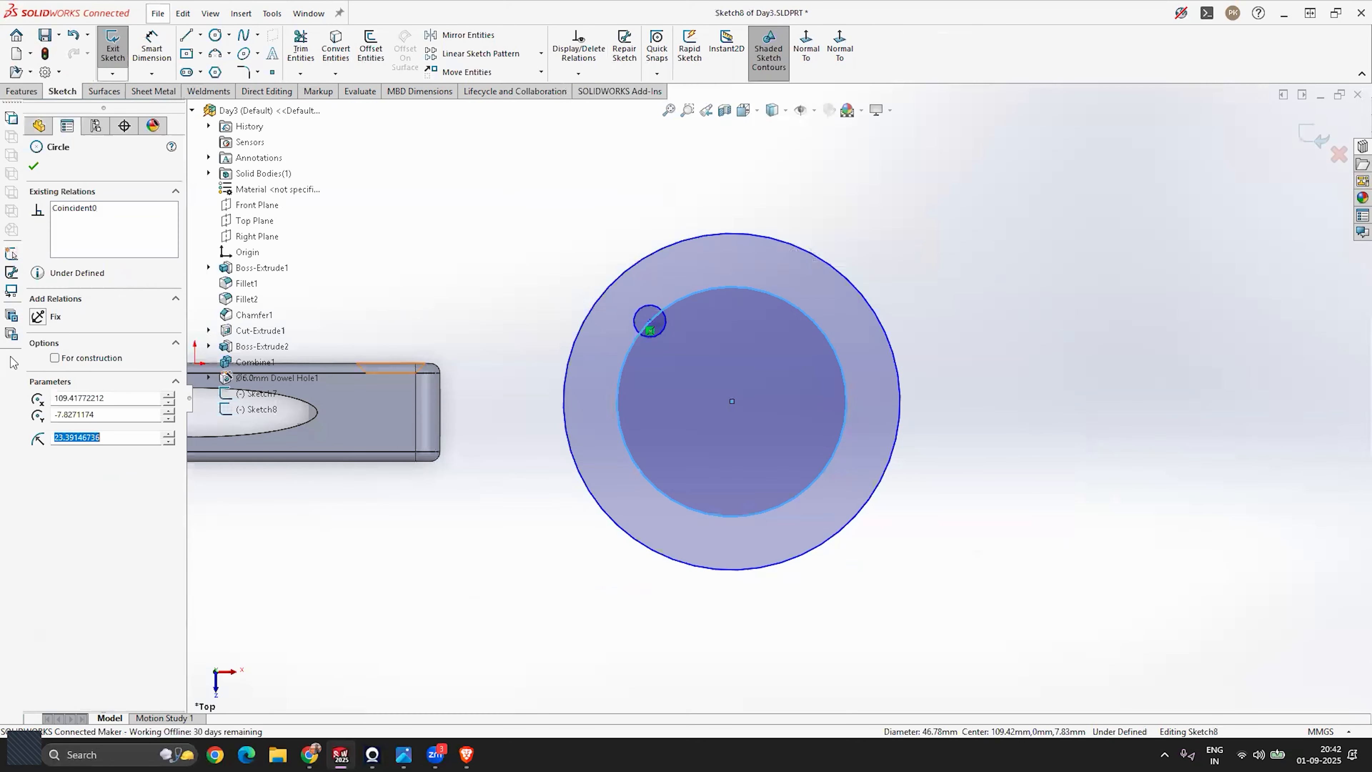
{"action": "left_click", "coordinate": [54, 357]}
{"action": "key", "text": "Escape"}
{"action": "middle_click_drag", "start_coordinate": [690, 322], "coordinate": [739, 272]}
{"action": "scroll", "coordinate": [739, 272], "scroll_direction": "up", "scroll_amount": 3}
{"action": "scroll", "coordinate": [693, 509], "scroll_direction": "down", "scroll_amount": 2}
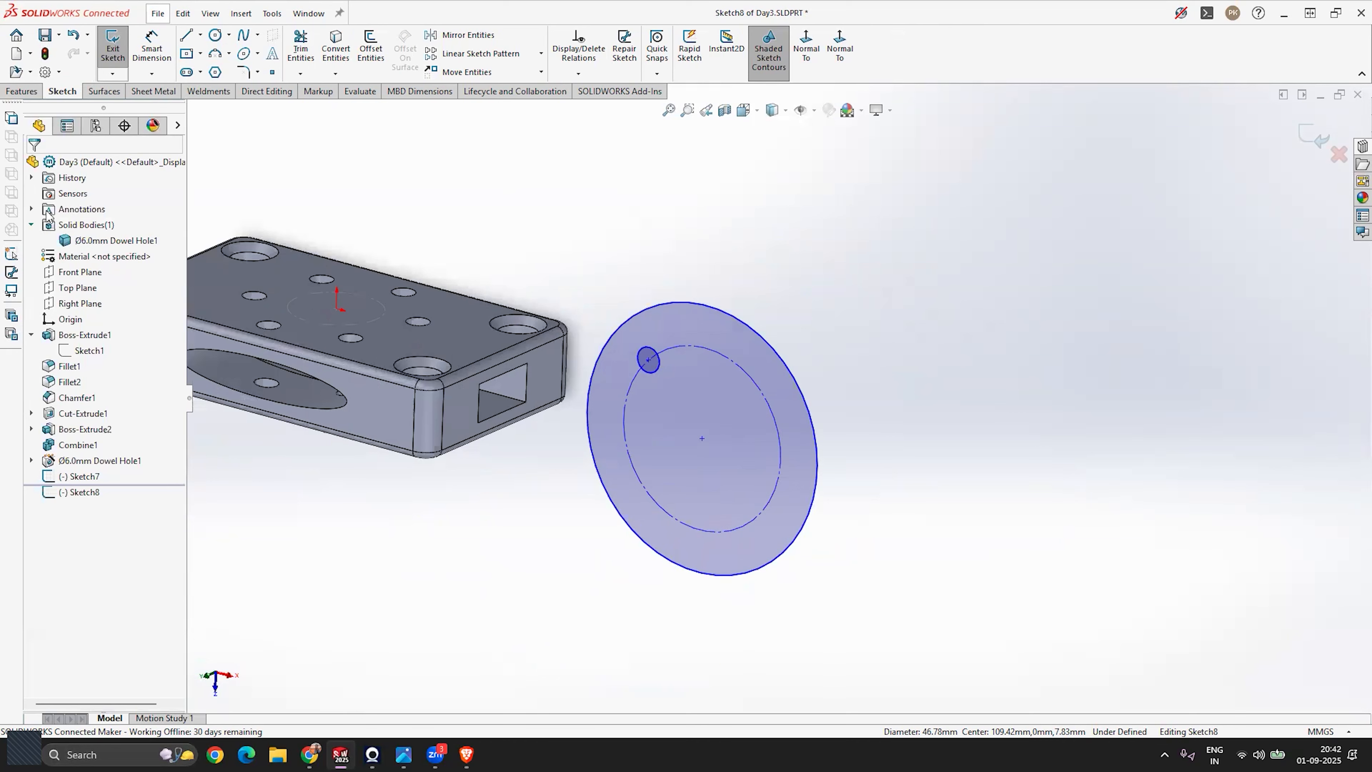
{"action": "left_click", "coordinate": [1306, 141]}
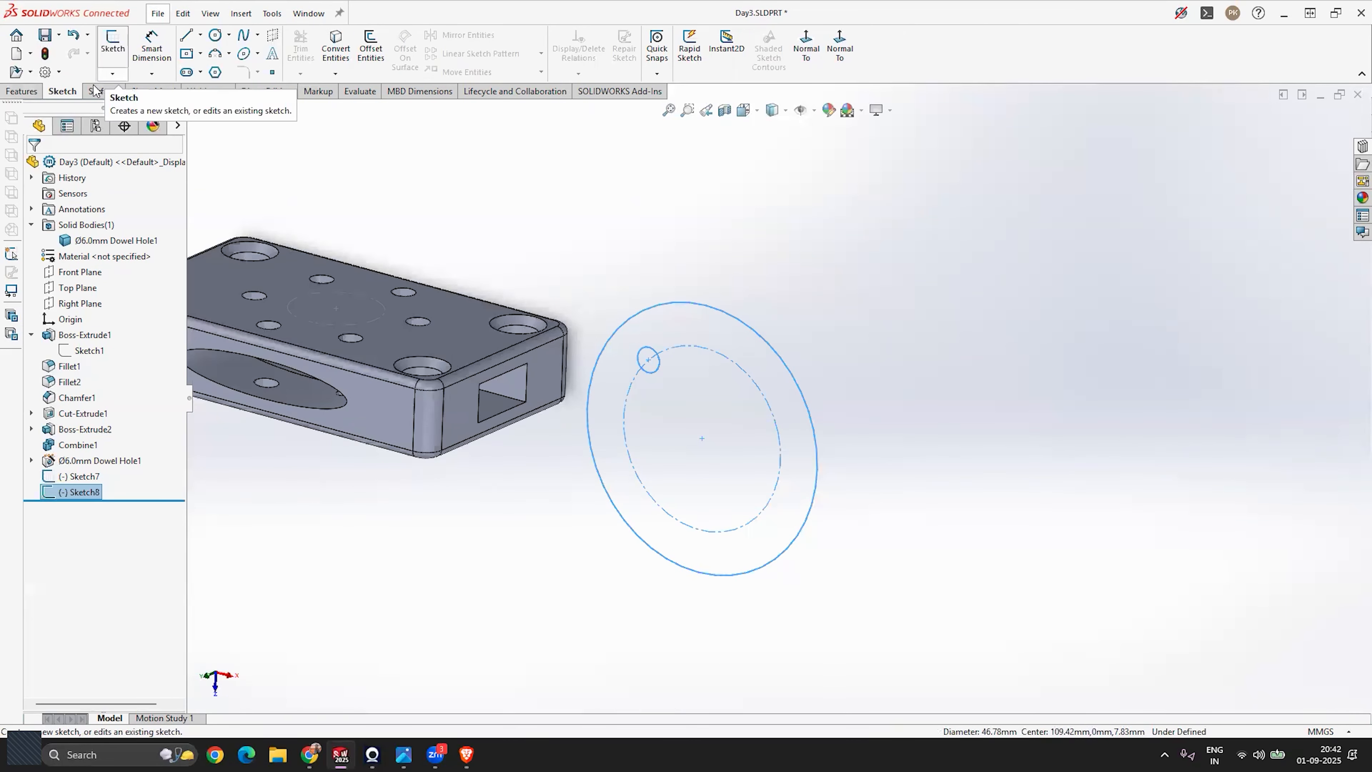
Extrude both the small circle region and the surrounding disc region of the new sketch 10 mm, blind, with Merge result on.
{"action": "left_click", "coordinate": [22, 91]}
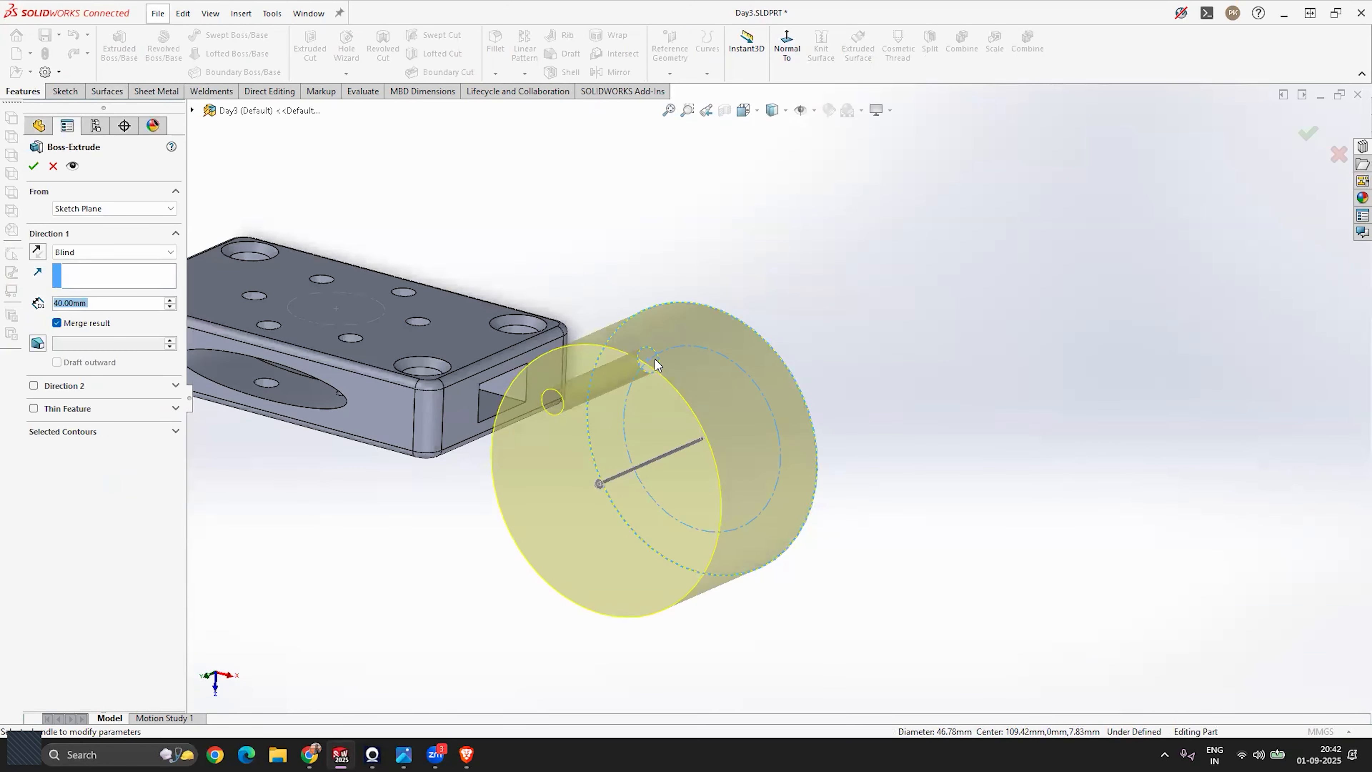
{"action": "middle_click_drag", "start_coordinate": [790, 360], "coordinate": [490, 410]}
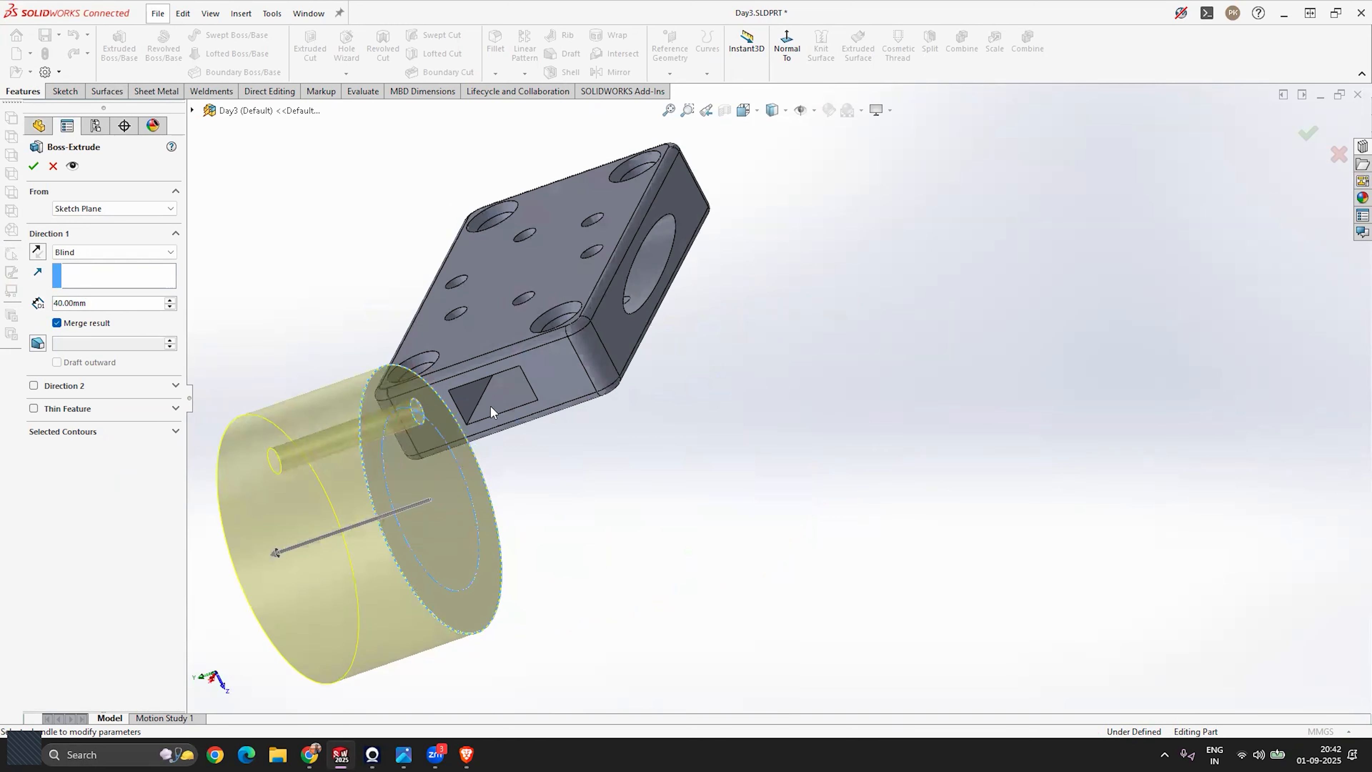
{"action": "scroll", "coordinate": [422, 418], "scroll_direction": "down", "scroll_amount": 4}
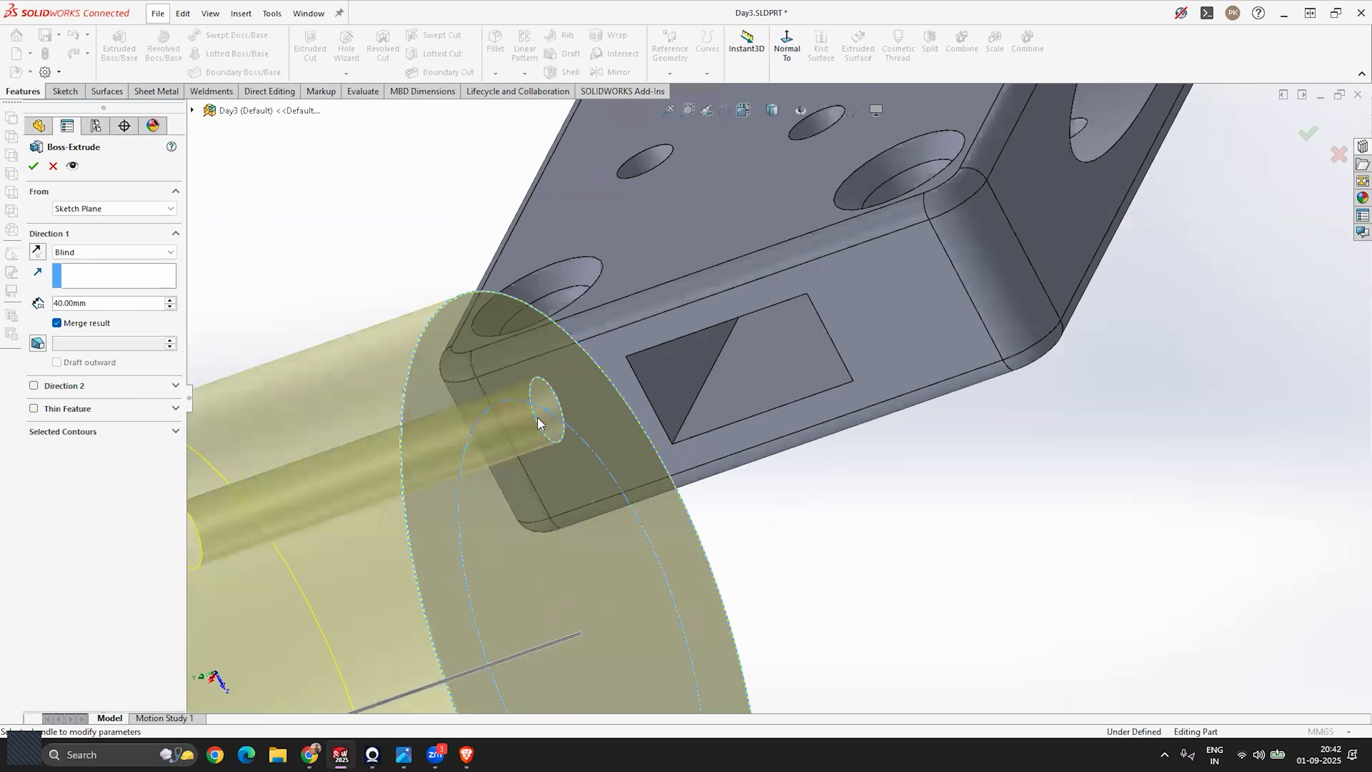
{"action": "scroll", "coordinate": [548, 405], "scroll_direction": "up", "scroll_amount": 3}
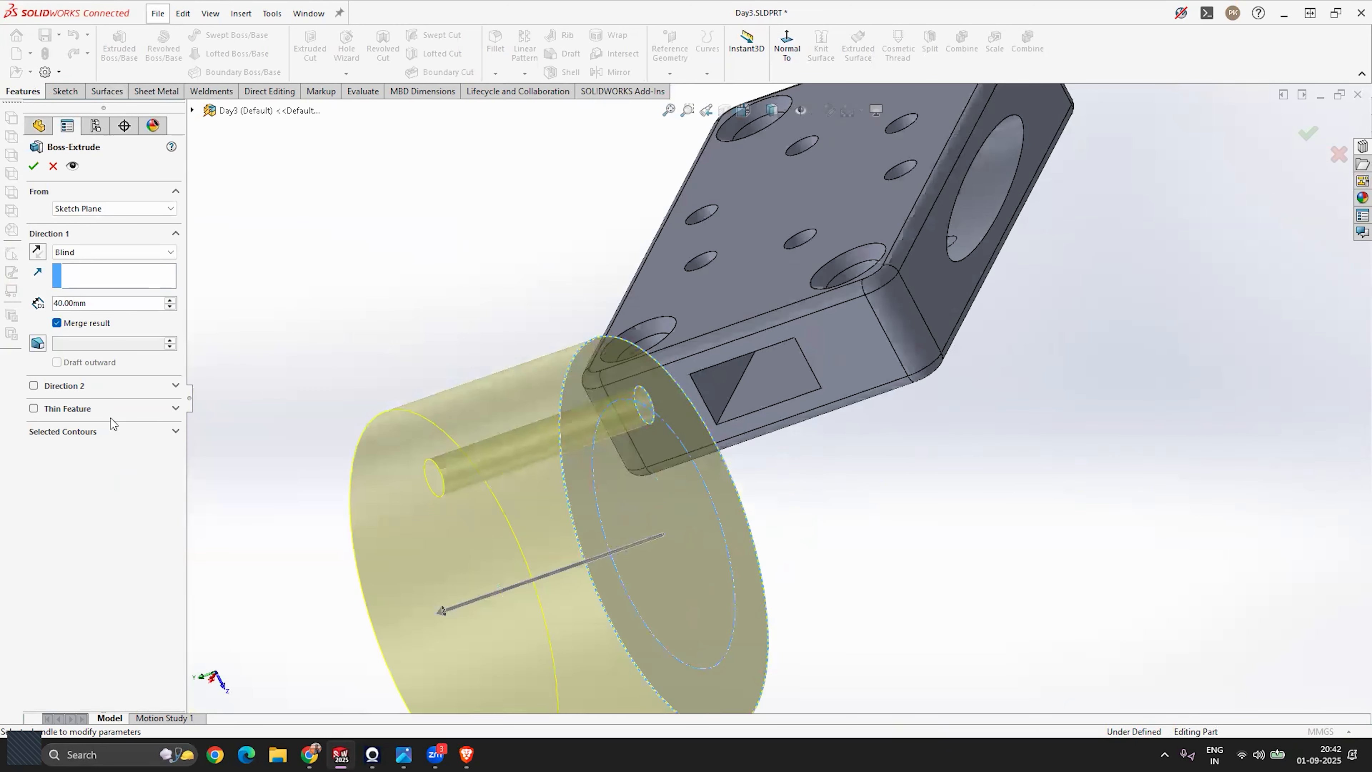
{"action": "left_click", "coordinate": [92, 432]}
{"action": "left_click", "coordinate": [646, 410]}
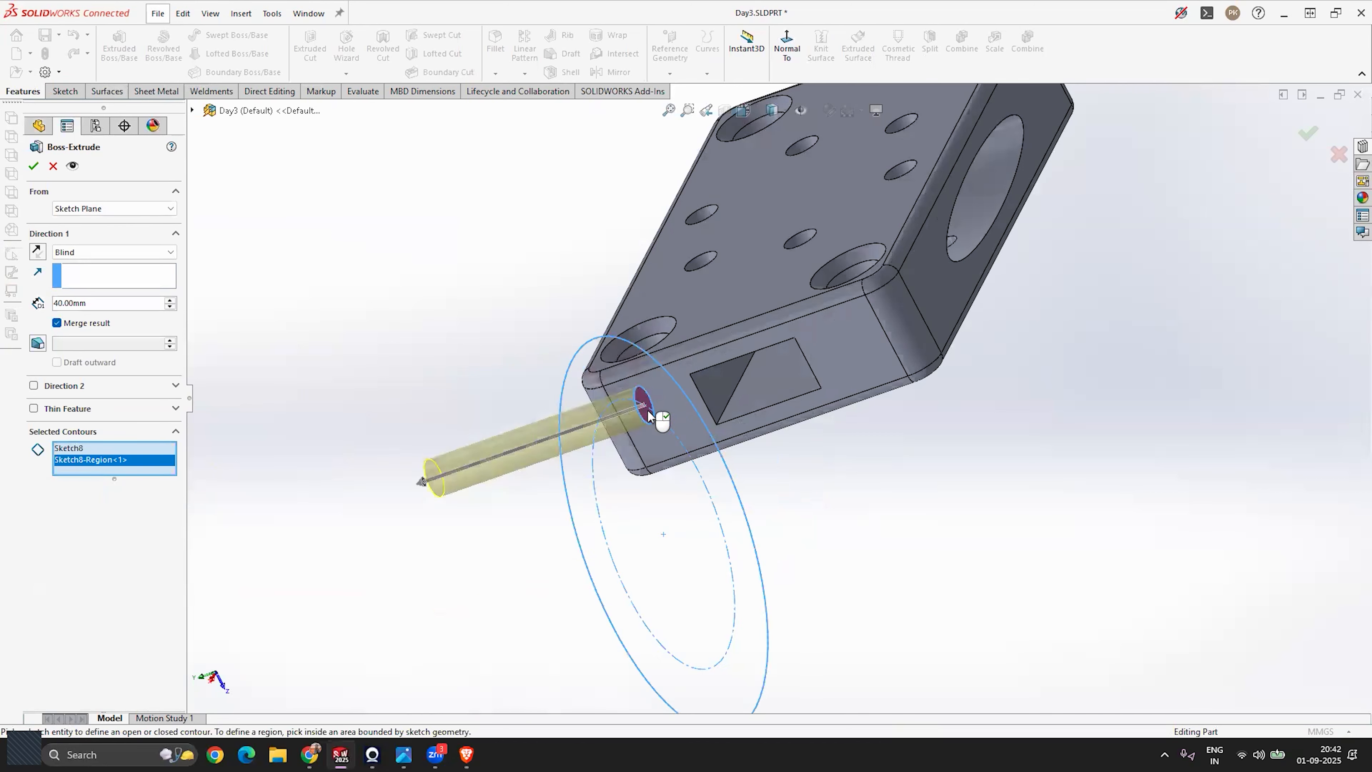
{"action": "left_click", "coordinate": [640, 489]}
{"action": "middle_click_drag", "start_coordinate": [640, 489], "coordinate": [691, 418]}
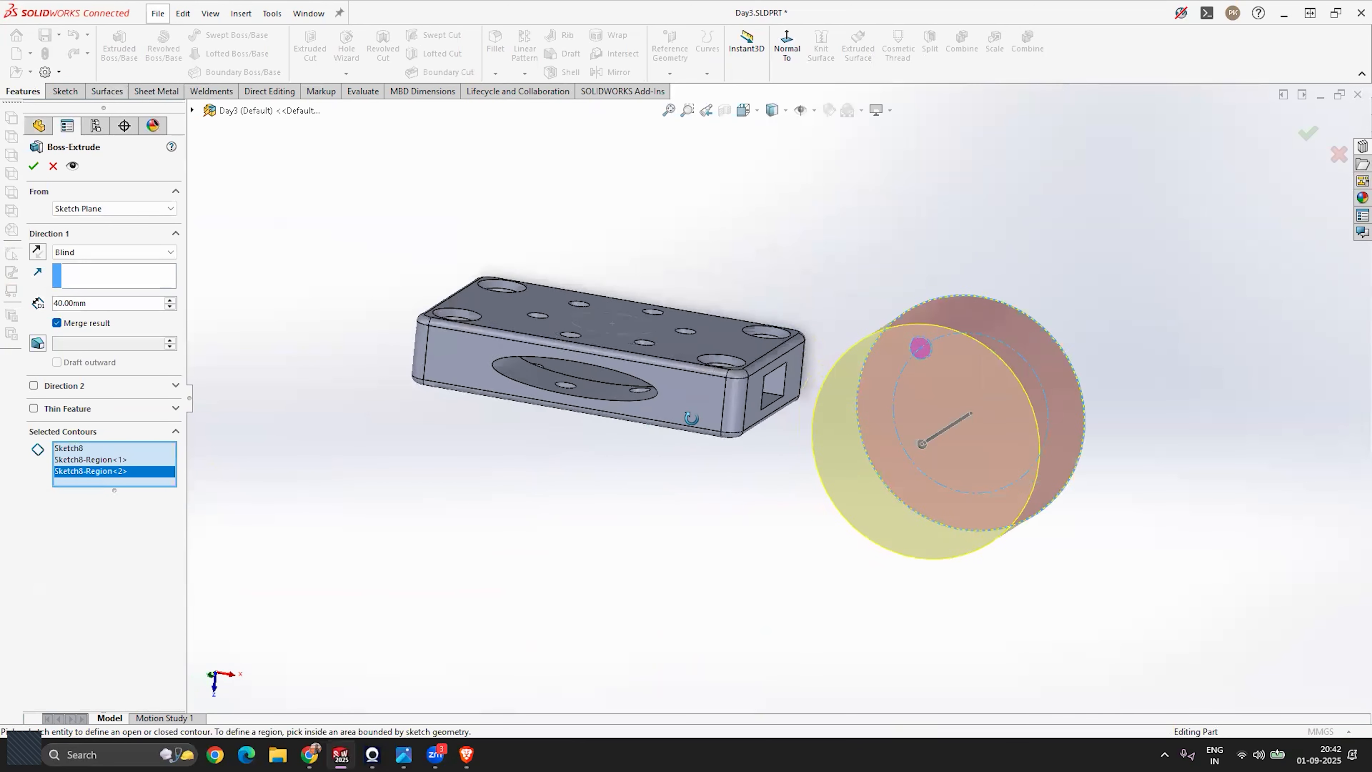
{"action": "scroll", "coordinate": [1100, 449], "scroll_direction": "down", "scroll_amount": 3}
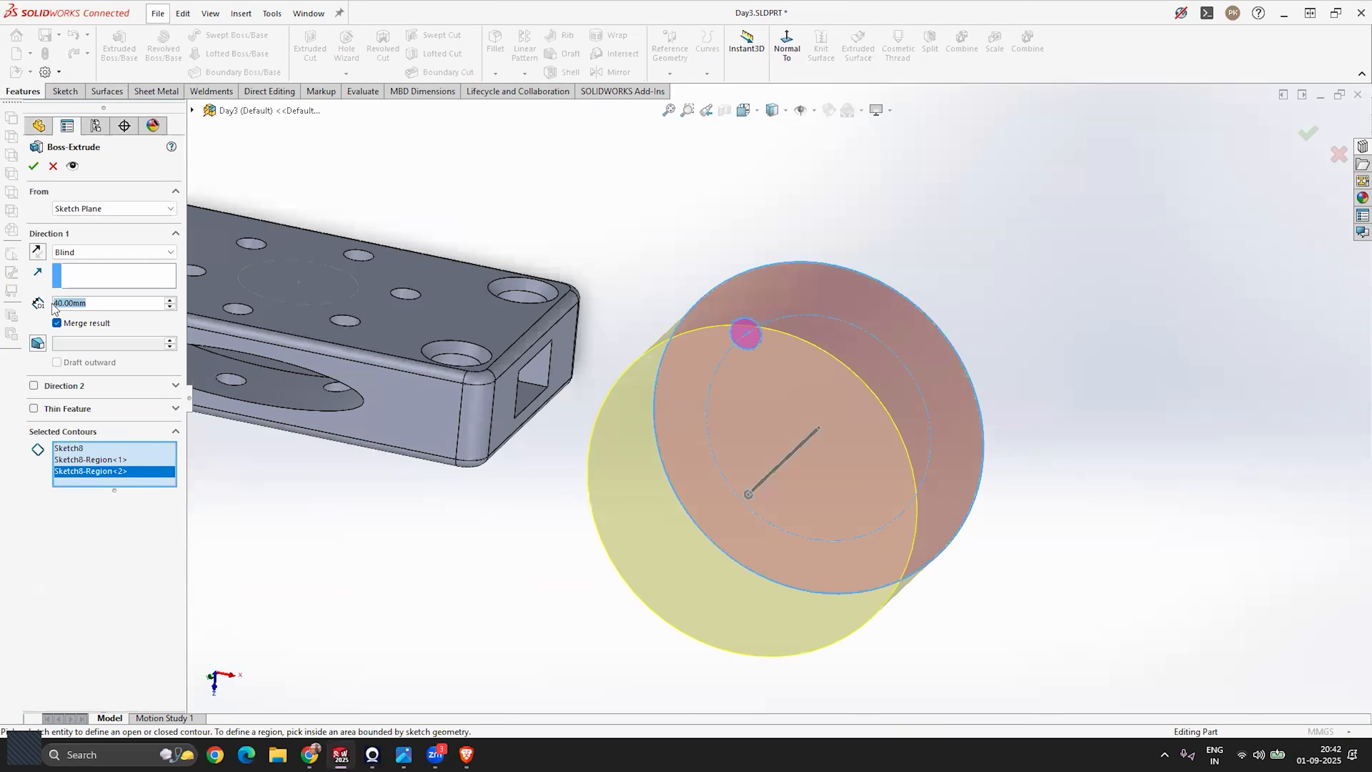
{"action": "type", "text": "10"}
{"action": "left_click", "coordinate": [33, 167]}
Start a Hole Wizard hole on the disc's flat face and place its position point near the upper edge.
{"action": "middle_click_drag", "start_coordinate": [895, 291], "coordinate": [905, 239]}
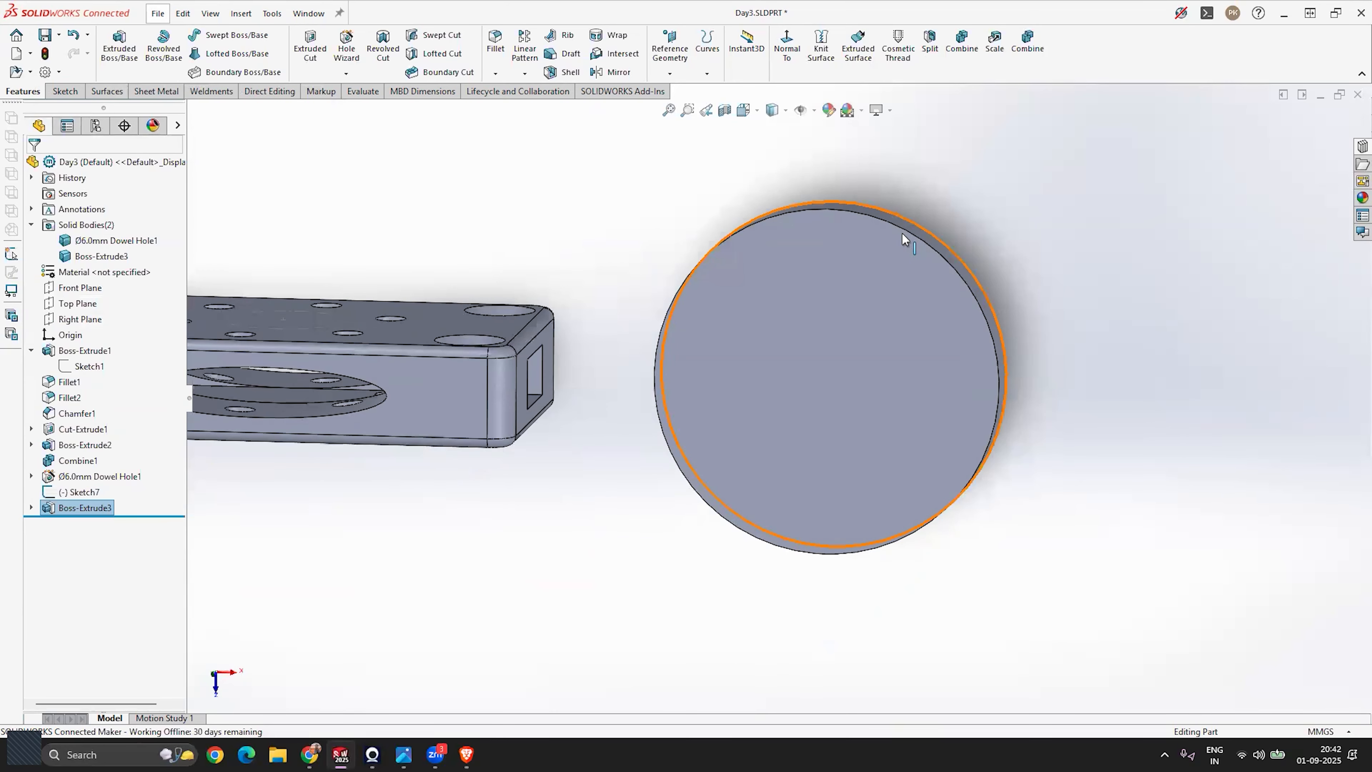
{"action": "scroll", "coordinate": [876, 283], "scroll_direction": "up", "scroll_amount": 2}
{"action": "scroll", "coordinate": [895, 397], "scroll_direction": "down", "scroll_amount": 3}
{"action": "middle_click_drag", "start_coordinate": [887, 441], "coordinate": [803, 376]}
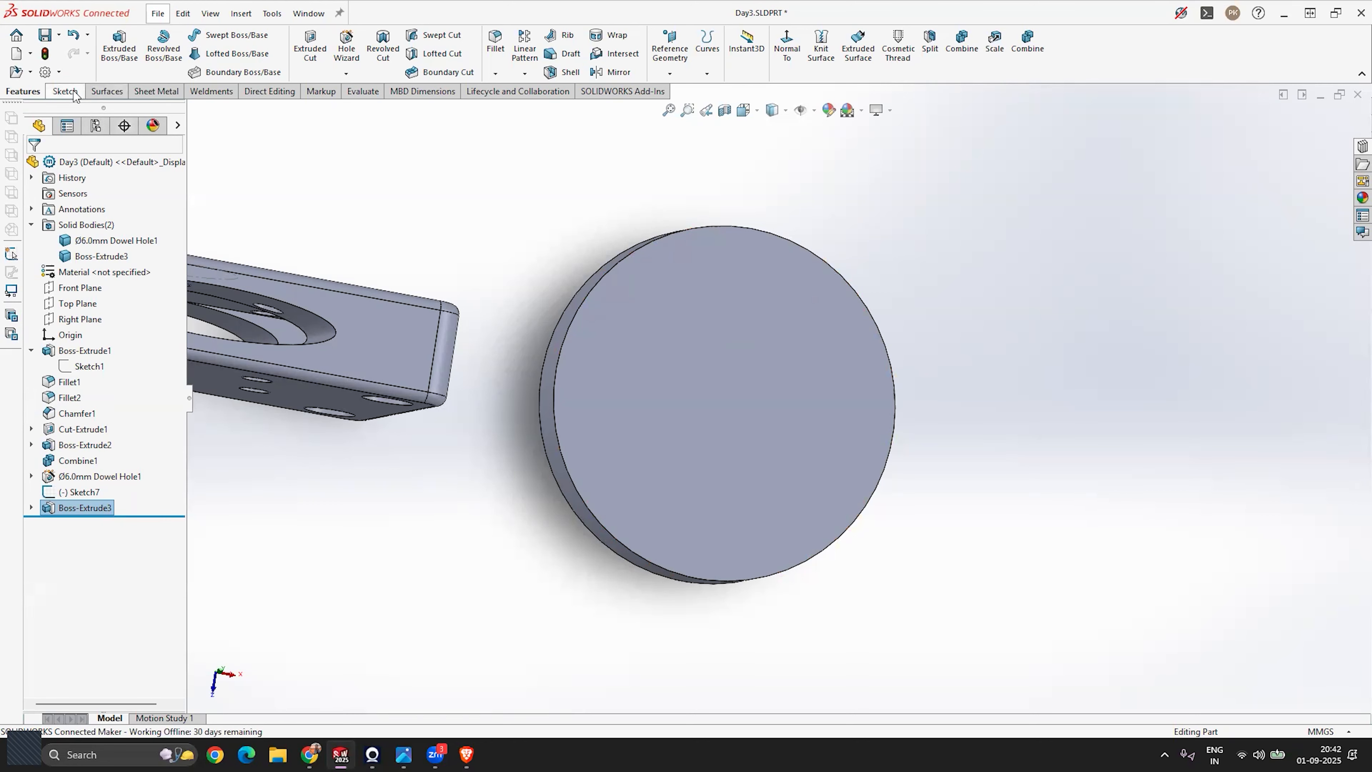
{"action": "left_click", "coordinate": [346, 50]}
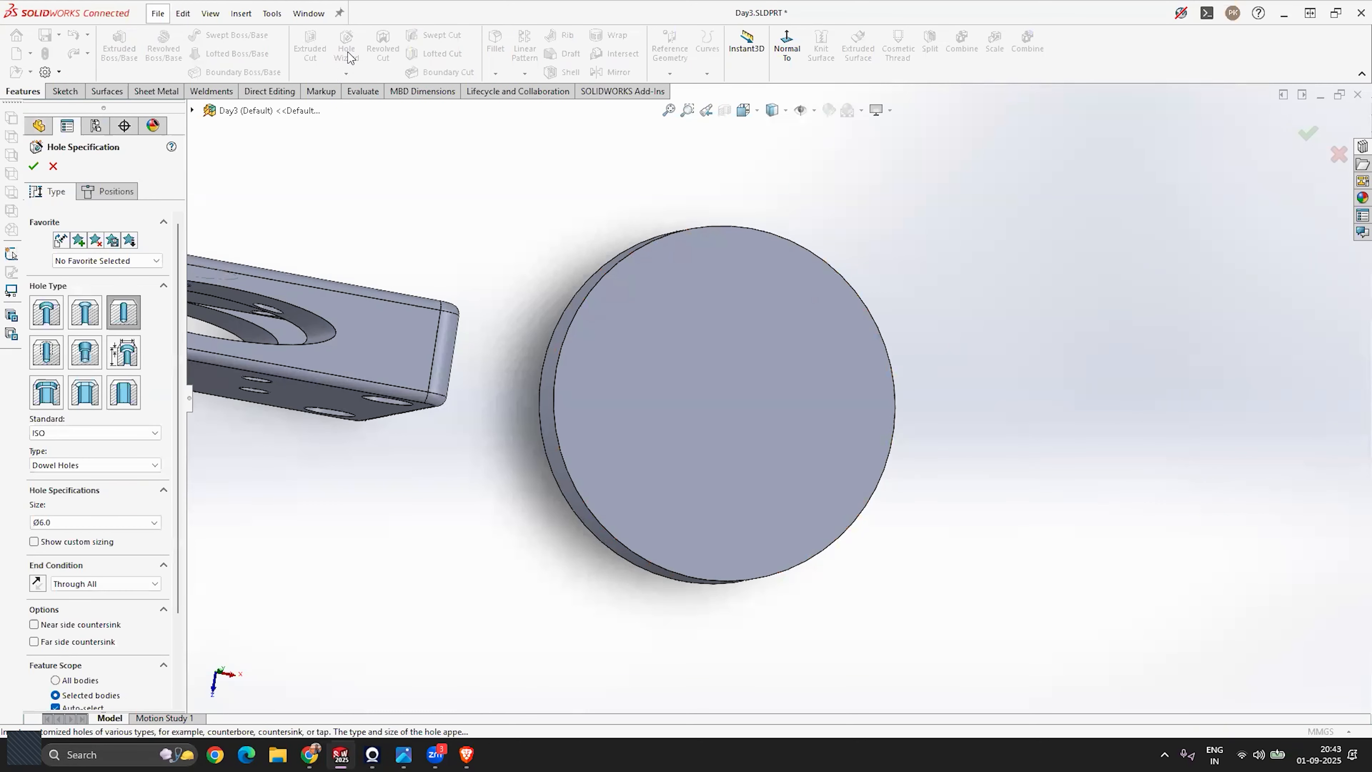
{"action": "left_click", "coordinate": [113, 192]}
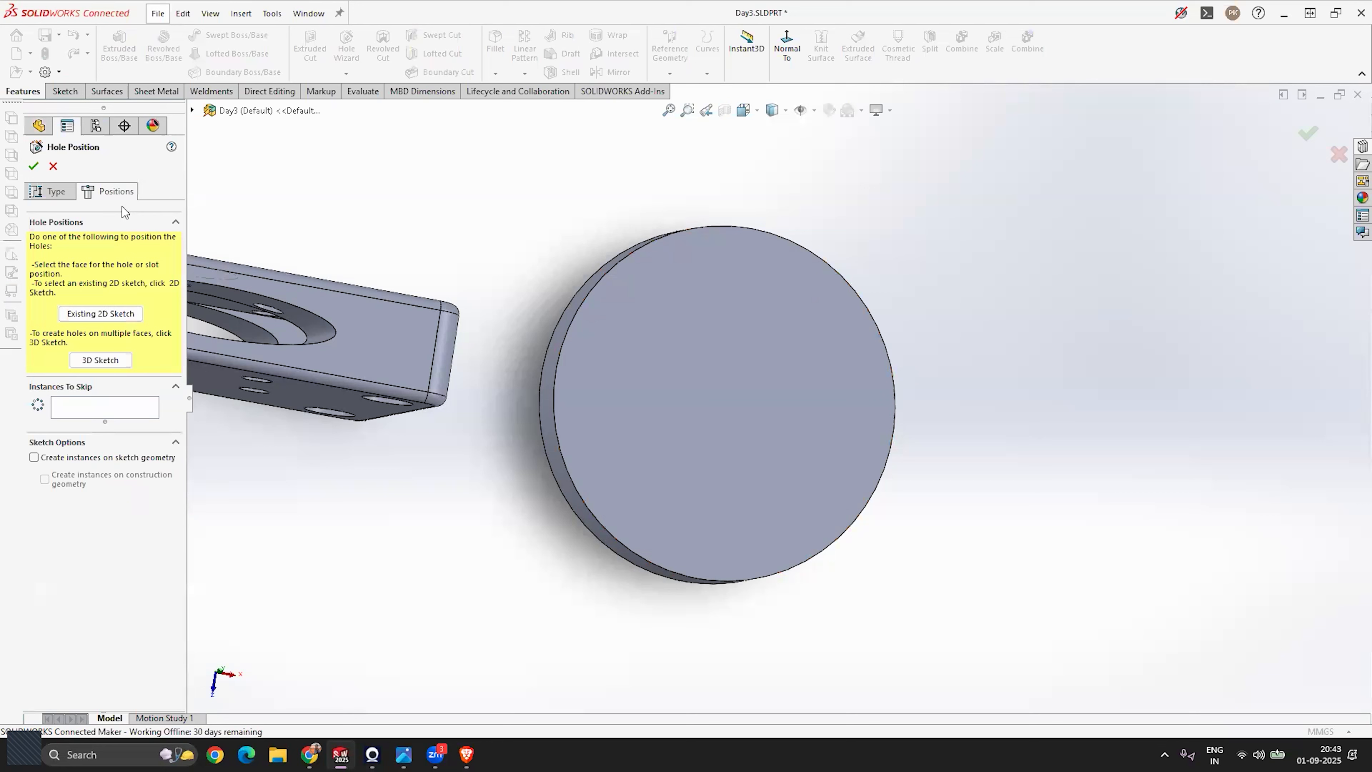
{"action": "left_click", "coordinate": [764, 332]}
{"action": "scroll", "coordinate": [686, 385], "scroll_direction": "up", "scroll_amount": 3}
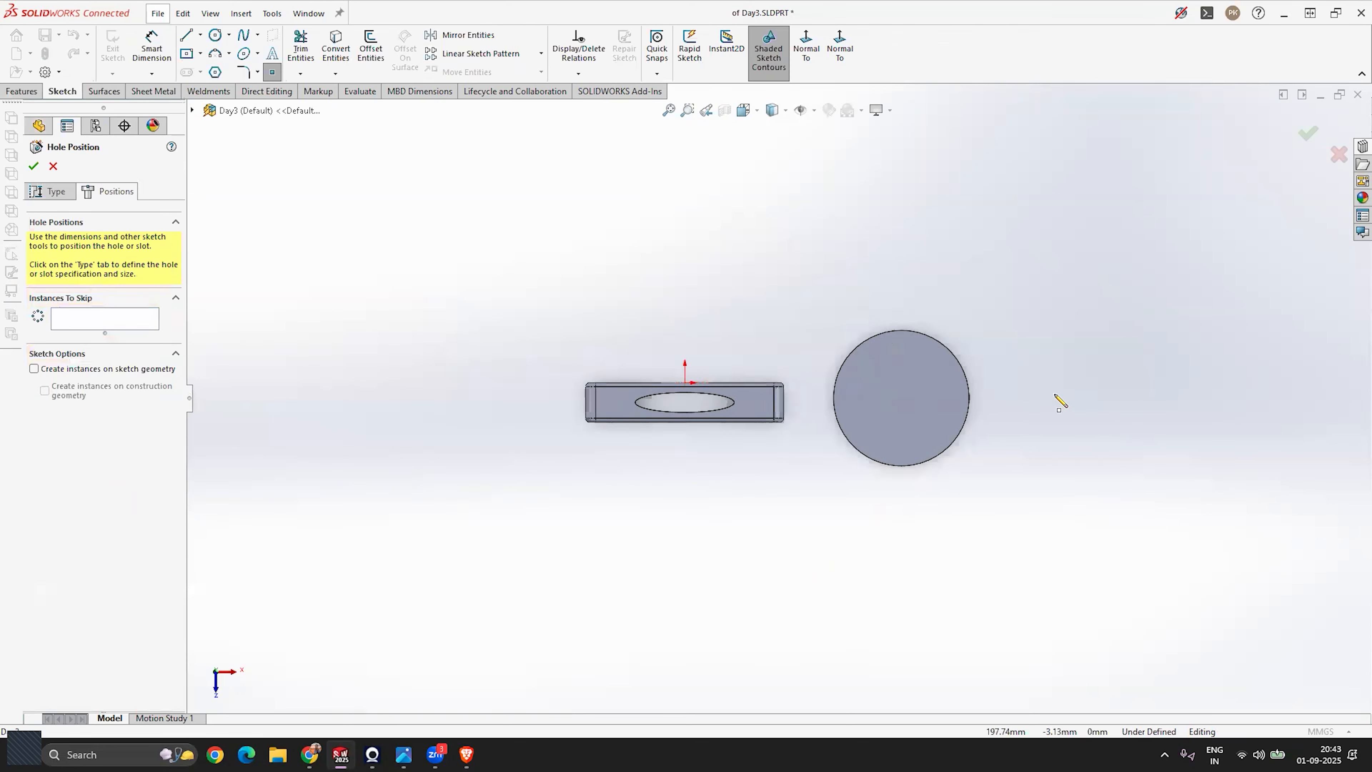
{"action": "scroll", "coordinate": [1053, 392], "scroll_direction": "down", "scroll_amount": 6}
{"action": "left_click", "coordinate": [619, 268]}
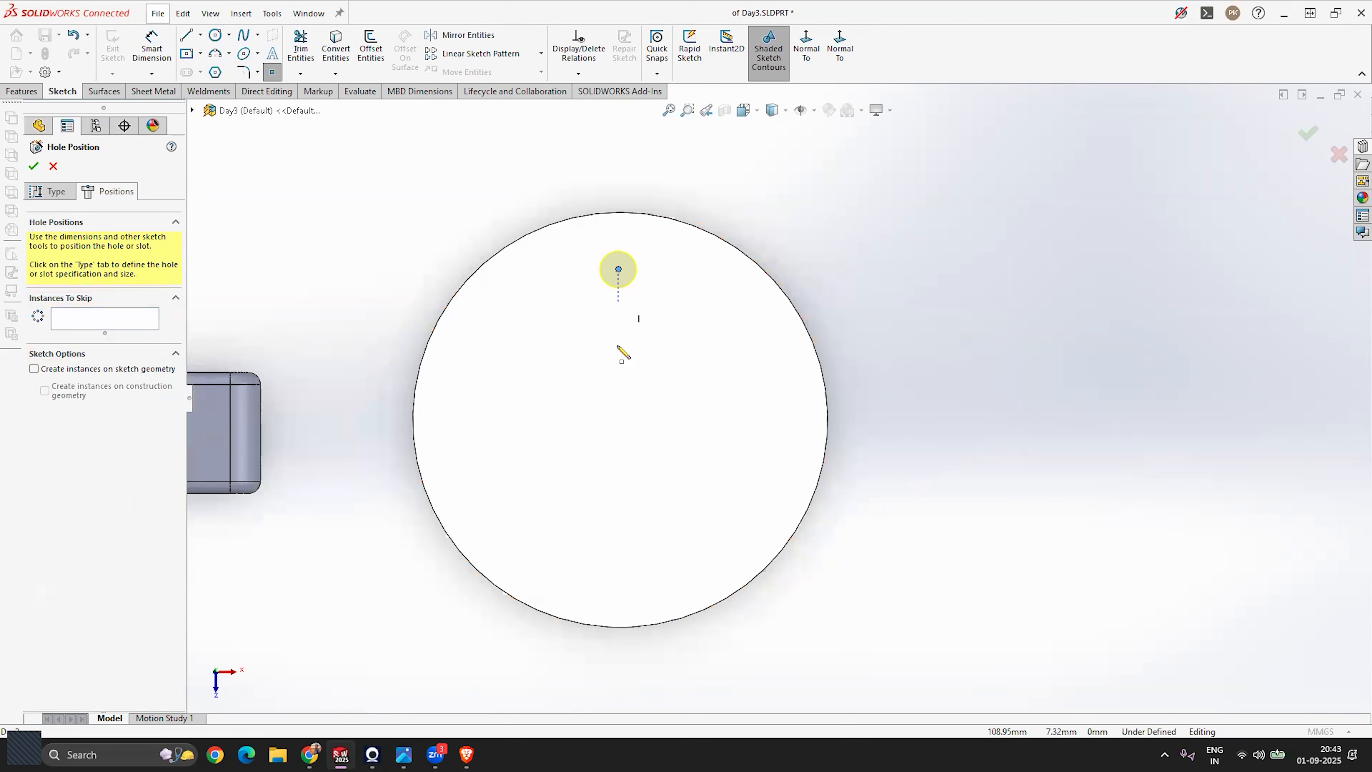
Dimension the hole point vertically from the disc's centre and set the distance to 25 mm.
{"action": "key", "text": "d"}
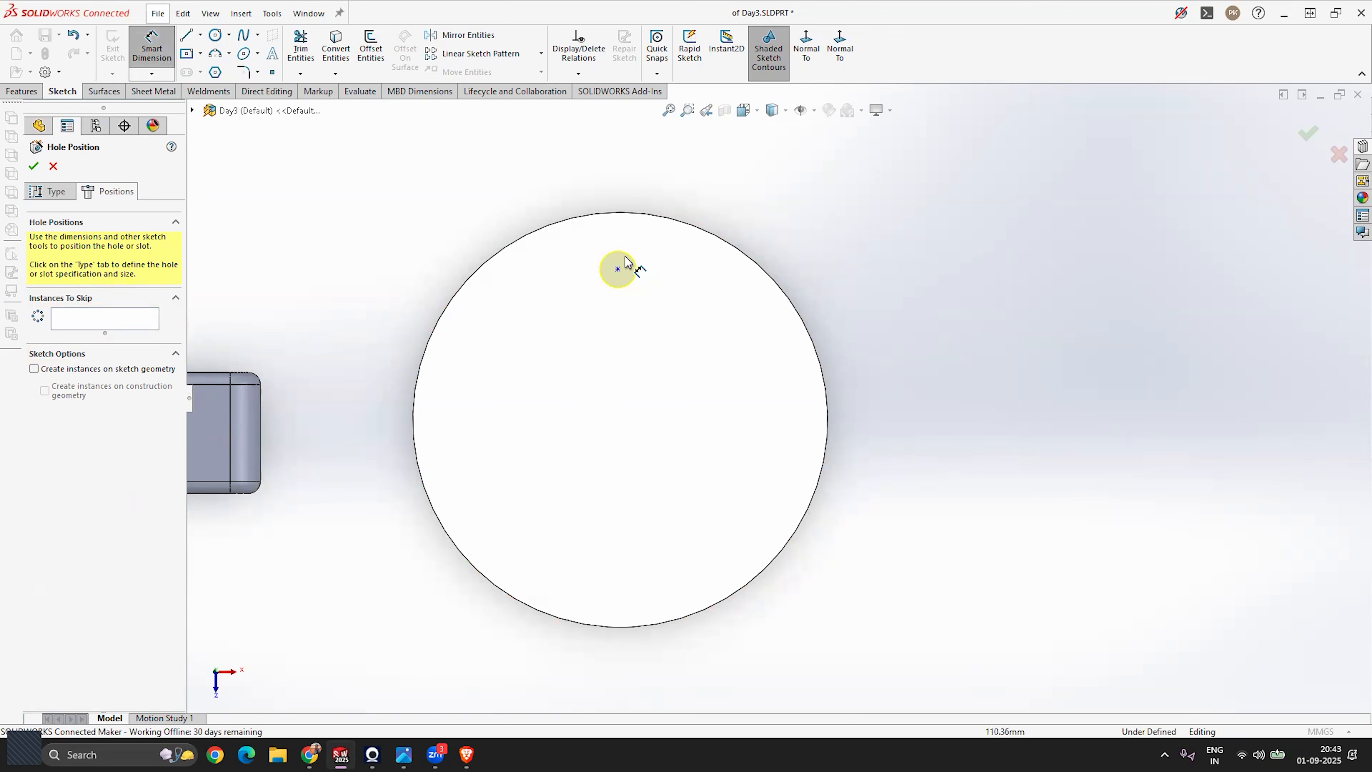
{"action": "left_click", "coordinate": [618, 268]}
{"action": "left_click", "coordinate": [779, 286]}
{"action": "left_click", "coordinate": [893, 343]}
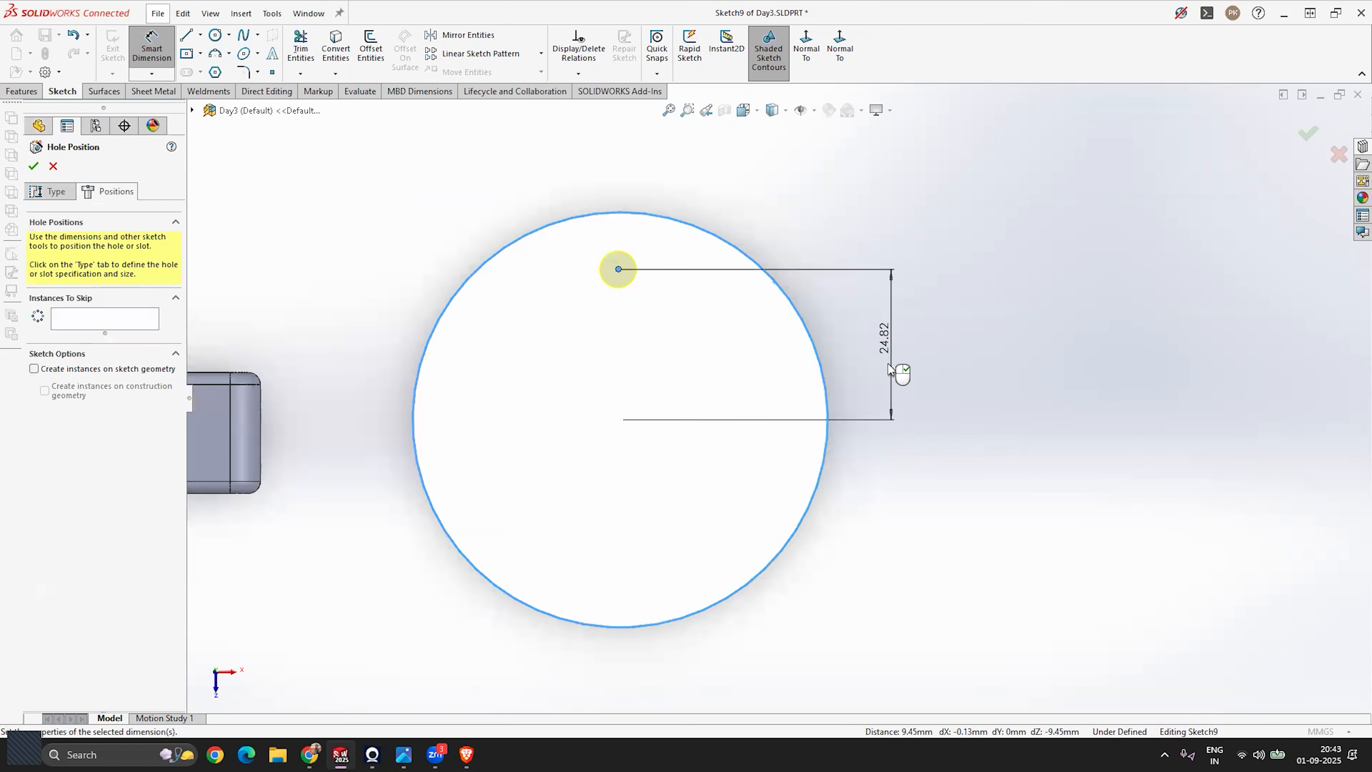
{"action": "double_click", "coordinate": [884, 339]}
{"action": "type", "text": "25"}
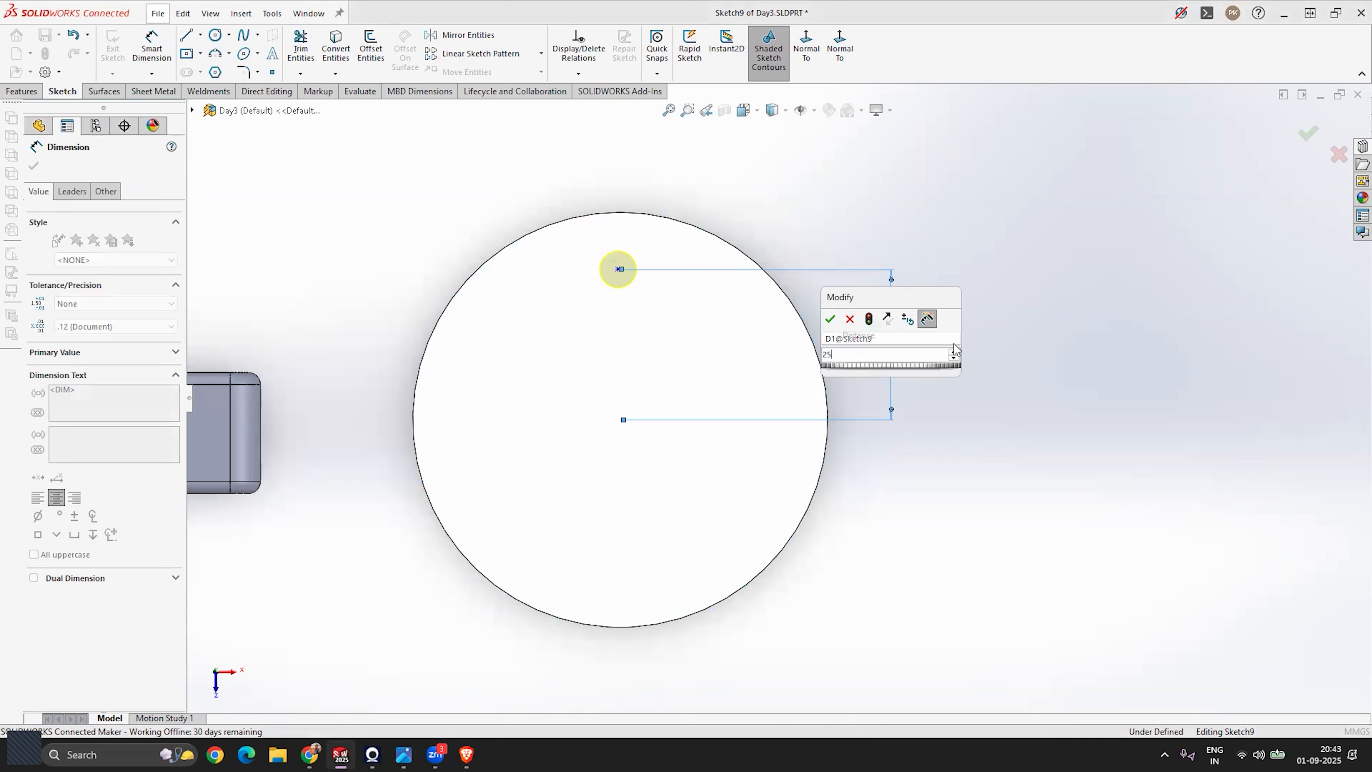
{"action": "key", "text": "Return"}
{"action": "left_click", "coordinate": [34, 167]}
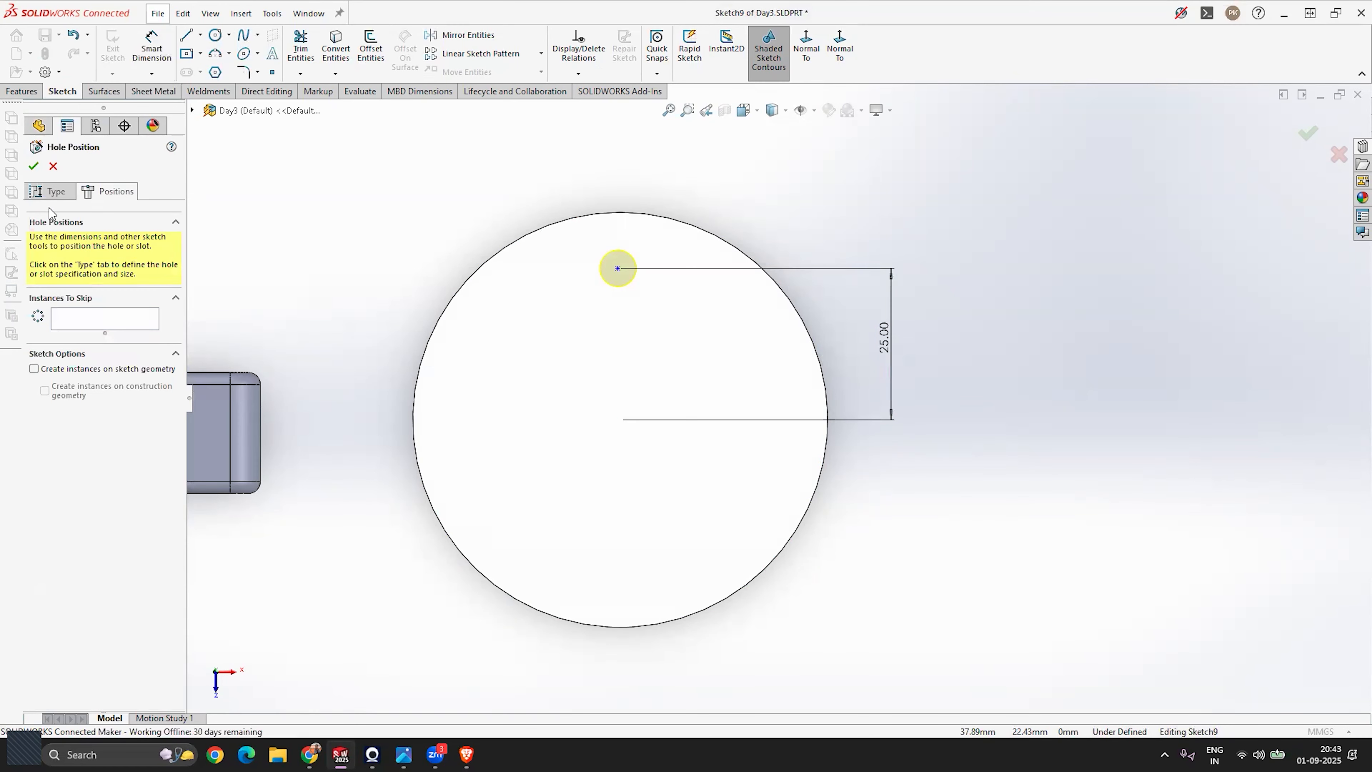
Change the hole type to a countersink, CTSK Flat ISO 7046-1, with size M4.
{"action": "left_click", "coordinate": [50, 190]}
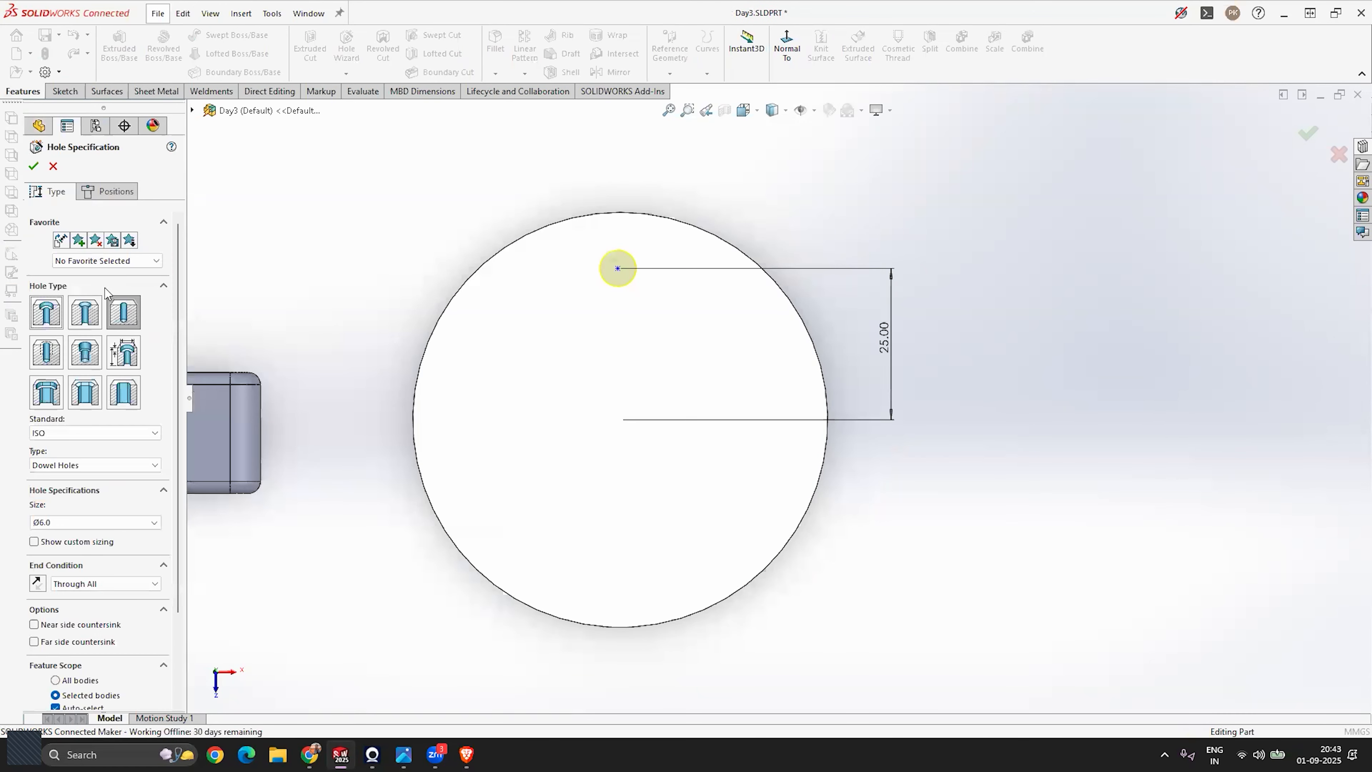
{"action": "left_click", "coordinate": [87, 317]}
{"action": "middle_click_drag", "start_coordinate": [346, 385], "coordinate": [635, 313]}
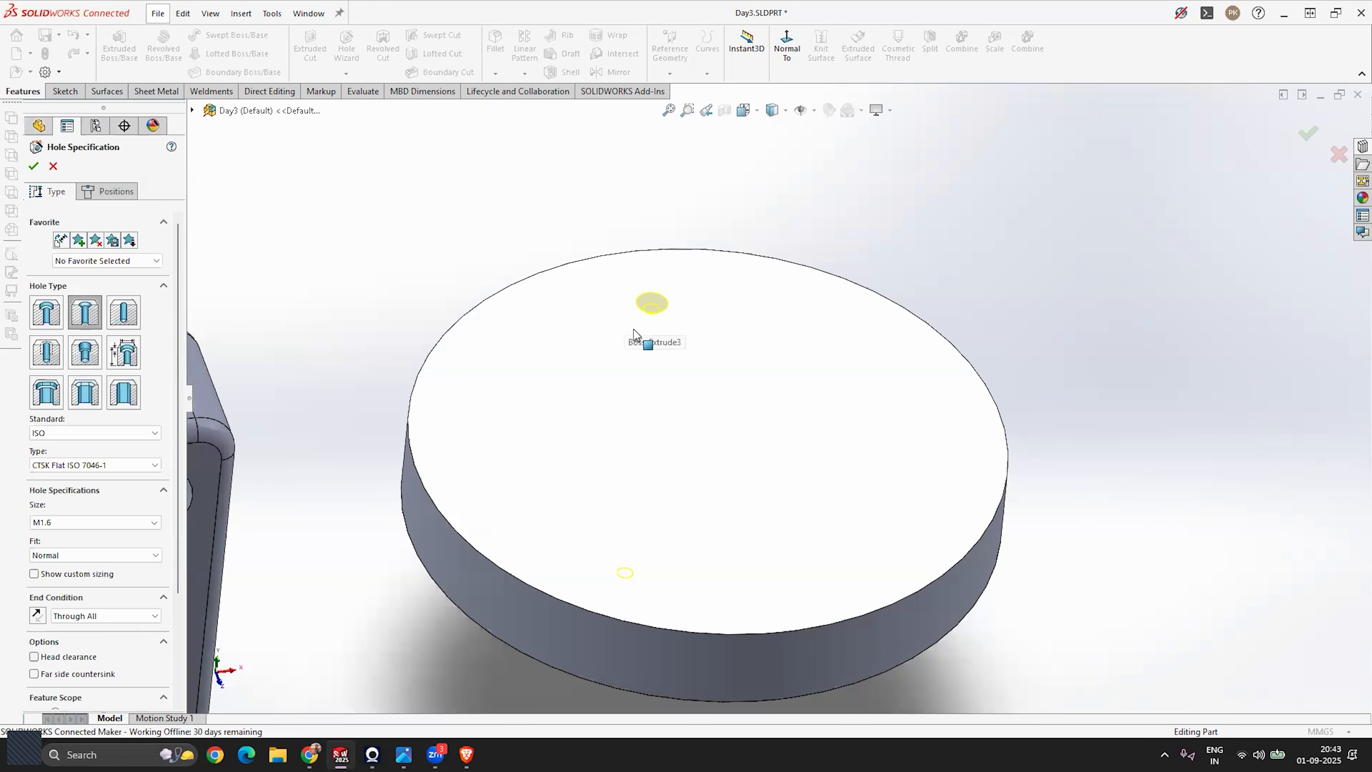
{"action": "left_click", "coordinate": [93, 526]}
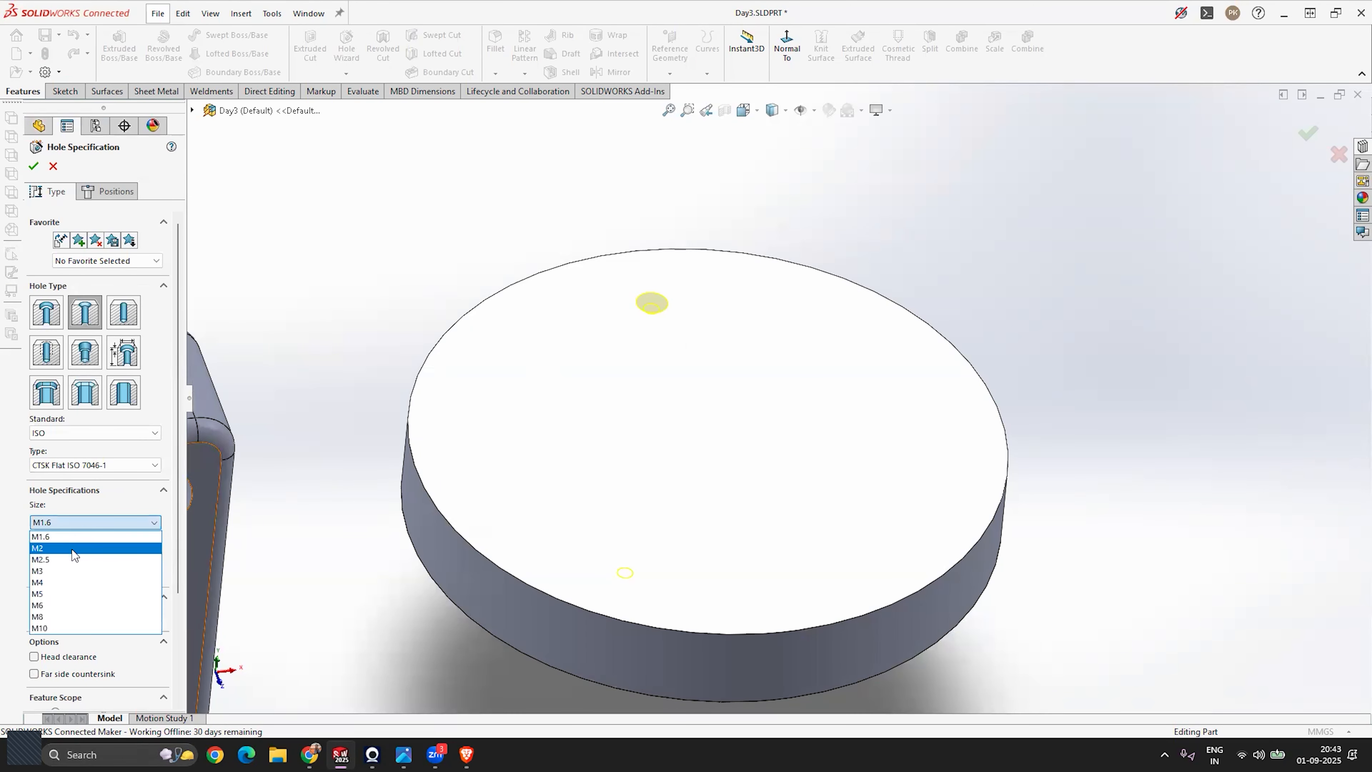
{"action": "left_click", "coordinate": [53, 584]}
{"action": "middle_click_drag", "start_coordinate": [647, 359], "coordinate": [624, 298]}
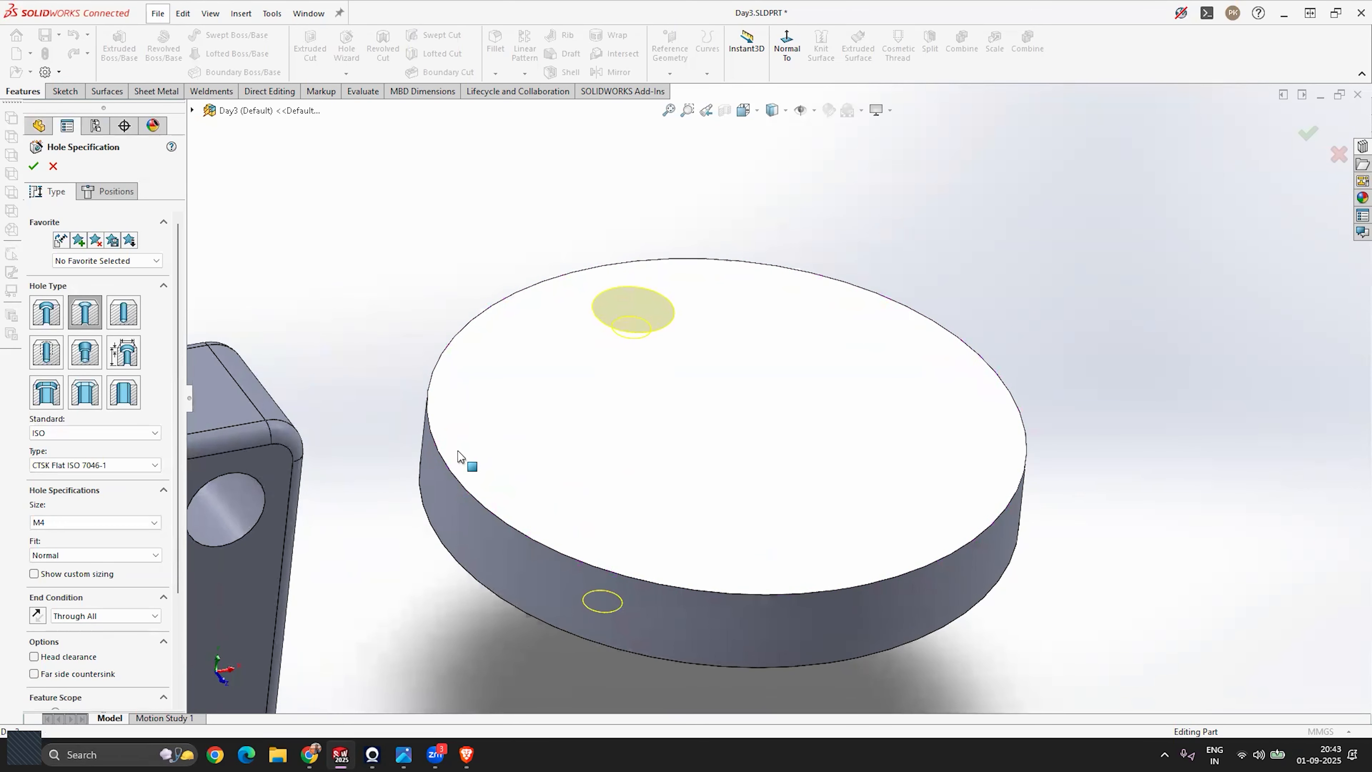
Try the Up To Next end condition for the countersunk hole and return it to Through All.
{"action": "left_click", "coordinate": [106, 619]}
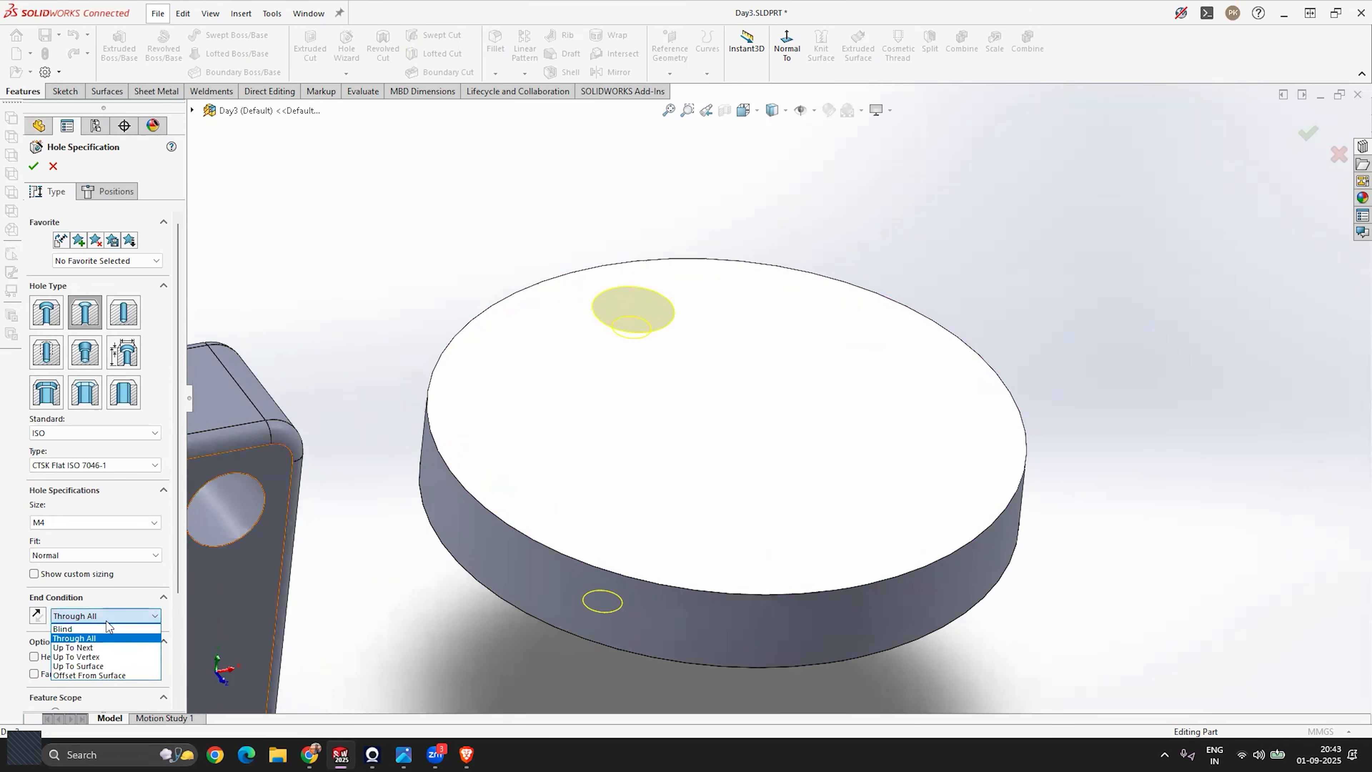
{"action": "left_click", "coordinate": [73, 647]}
{"action": "middle_click_drag", "start_coordinate": [578, 632], "coordinate": [486, 568]}
{"action": "left_click", "coordinate": [107, 615]}
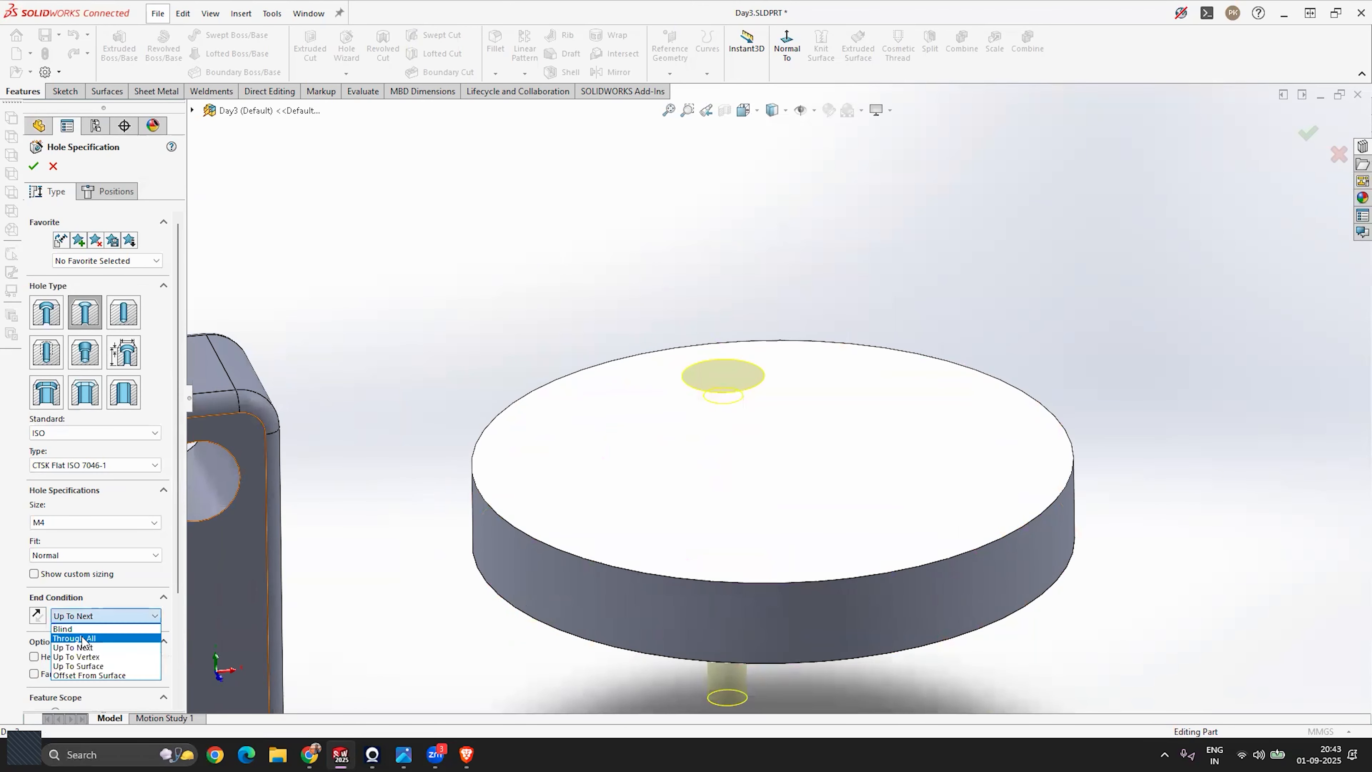
{"action": "left_click", "coordinate": [84, 639]}
{"action": "mouse_move", "coordinate": [724, 652]}
{"action": "middle_mouse_down"}
{"action": "mouse_move", "coordinate": [735, 567]}
{"action": "mouse_move", "coordinate": [725, 653]}
{"action": "middle_mouse_up"}
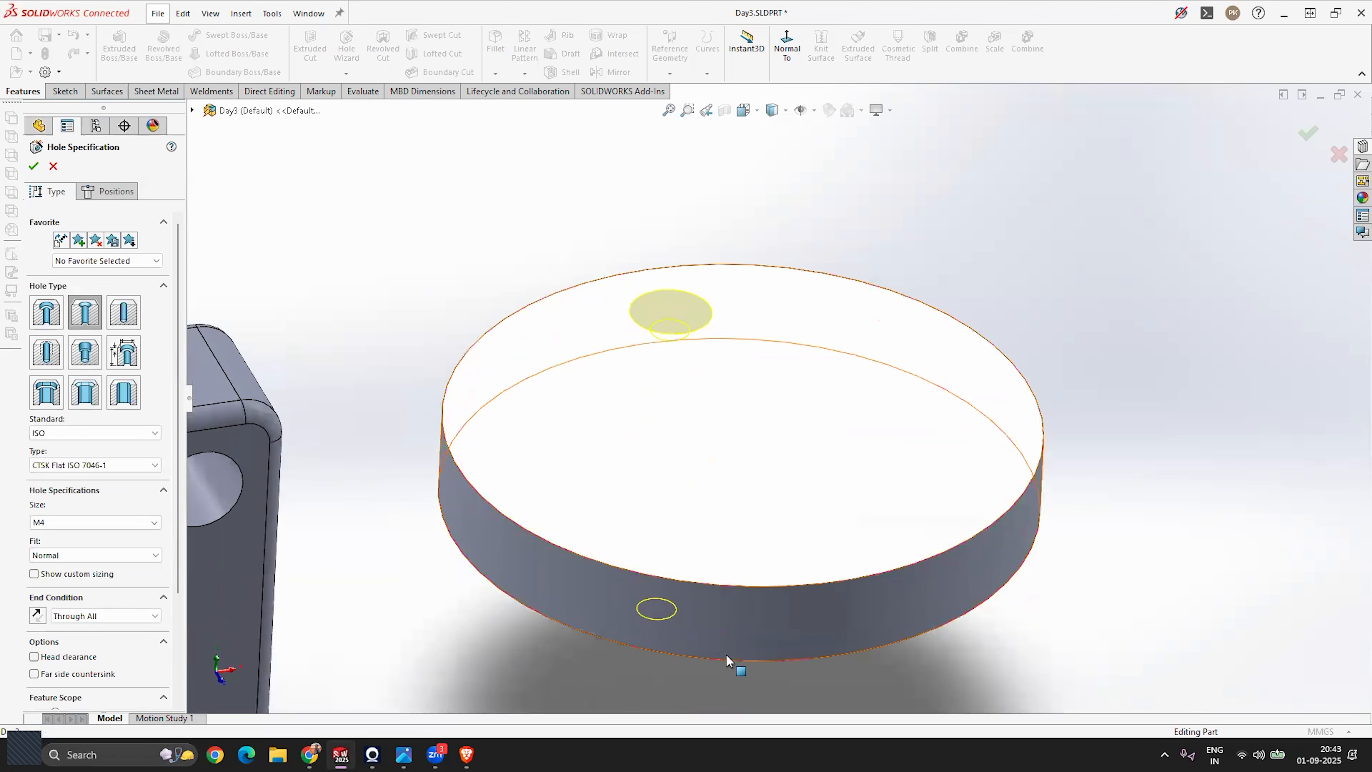
Create the M4 countersunk through hole and inspect it on the disc.
{"action": "left_click", "coordinate": [34, 168]}
{"action": "middle_click_drag", "start_coordinate": [557, 346], "coordinate": [609, 367]}
{"action": "scroll", "coordinate": [711, 423], "scroll_direction": "up", "scroll_amount": 5}
{"action": "middle_click_drag", "start_coordinate": [711, 419], "coordinate": [705, 339]}
{"action": "scroll", "coordinate": [802, 404], "scroll_direction": "down", "scroll_amount": 3}
{"action": "middle_click", "coordinate": [801, 403]}
{"action": "middle_click_drag", "start_coordinate": [783, 430], "coordinate": [703, 400]}
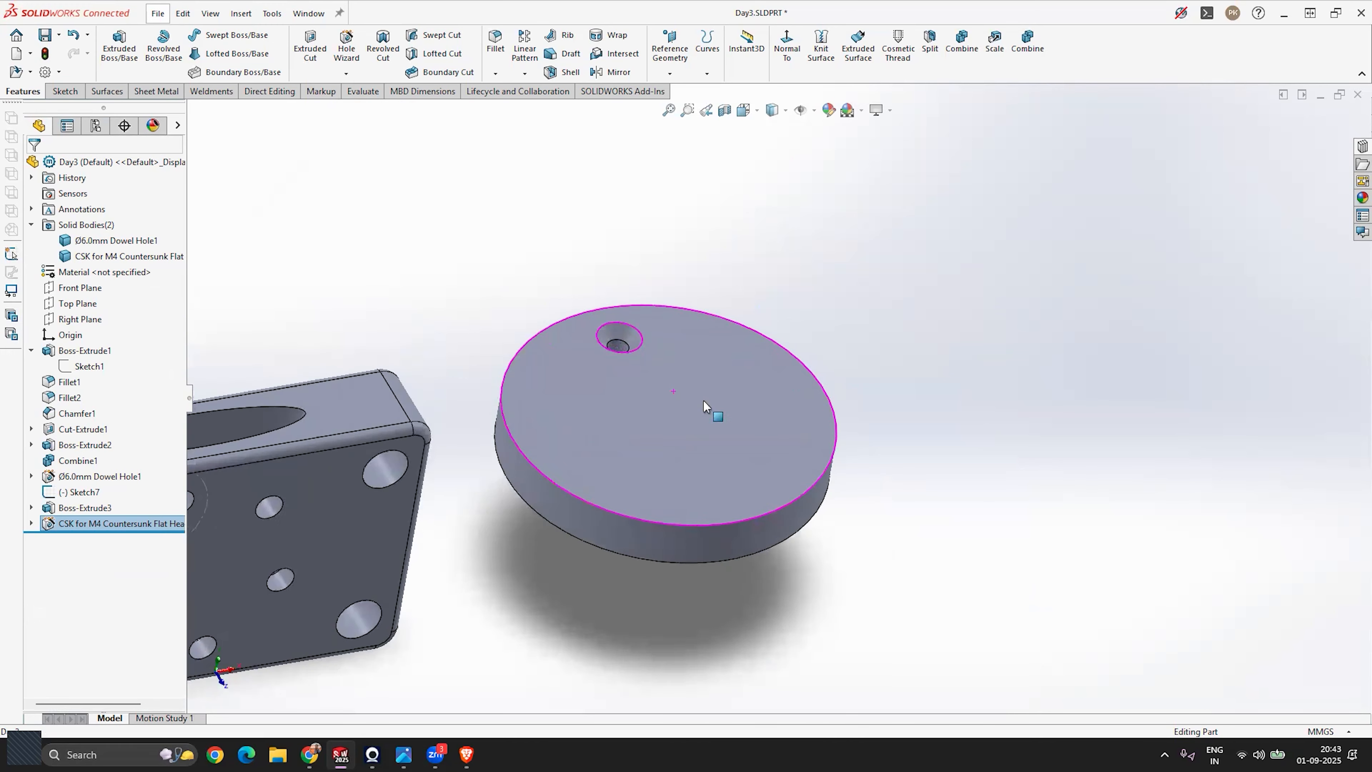
{"action": "scroll", "coordinate": [703, 404], "scroll_direction": "down", "scroll_amount": 3}
{"action": "middle_click_drag", "start_coordinate": [637, 444], "coordinate": [635, 391]}
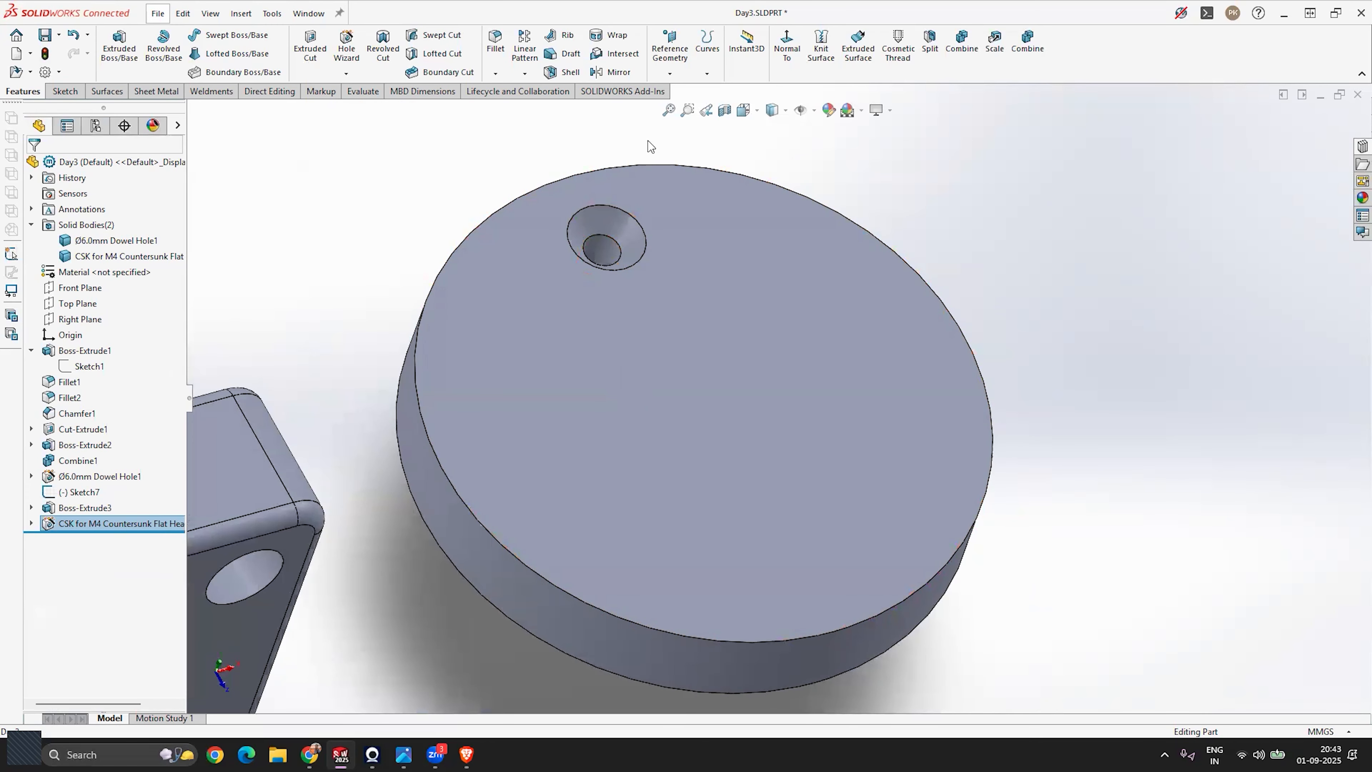
Create a circular pattern of the countersunk hole around the disc's cylindrical side face with 12 equally spaced instances over 360°.
{"action": "left_click", "coordinate": [525, 73]}
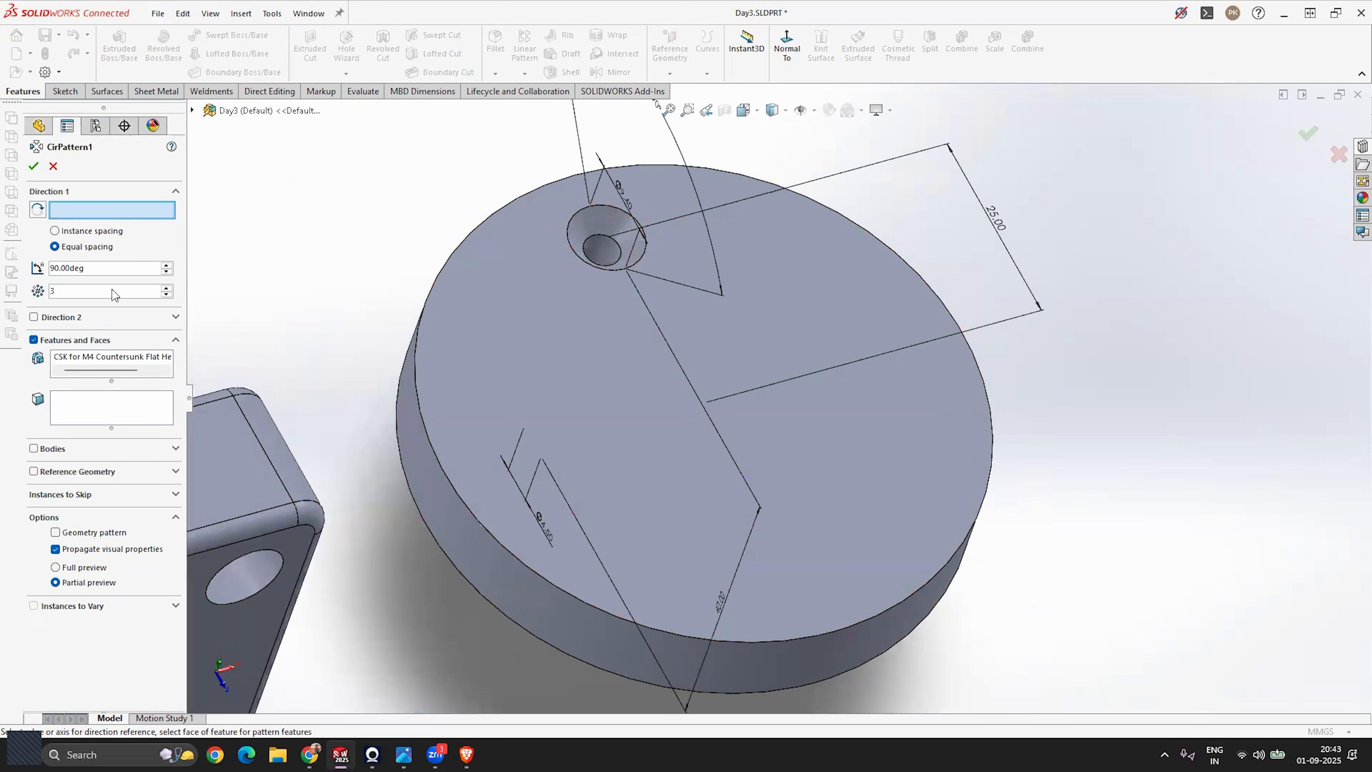
{"action": "left_click", "coordinate": [525, 597]}
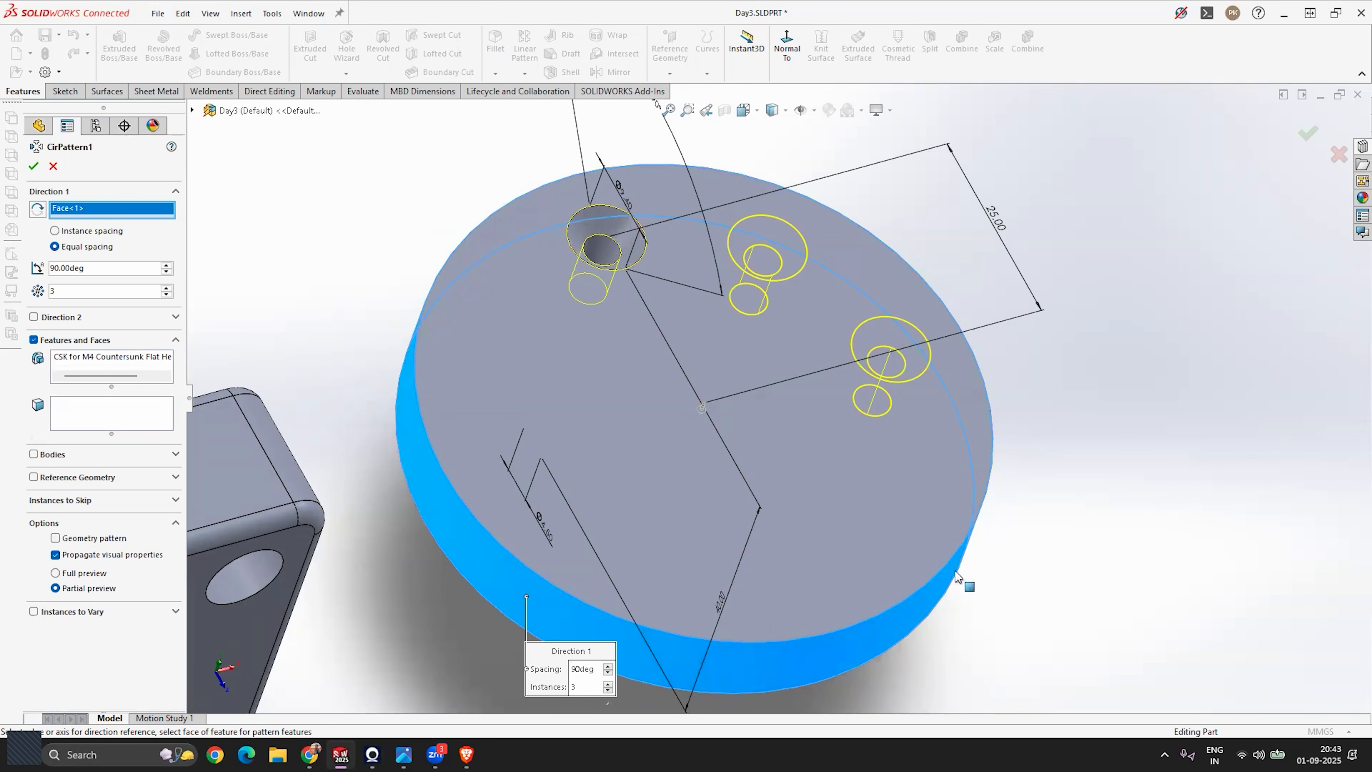
{"action": "middle_click_drag", "start_coordinate": [755, 451], "coordinate": [750, 560]}
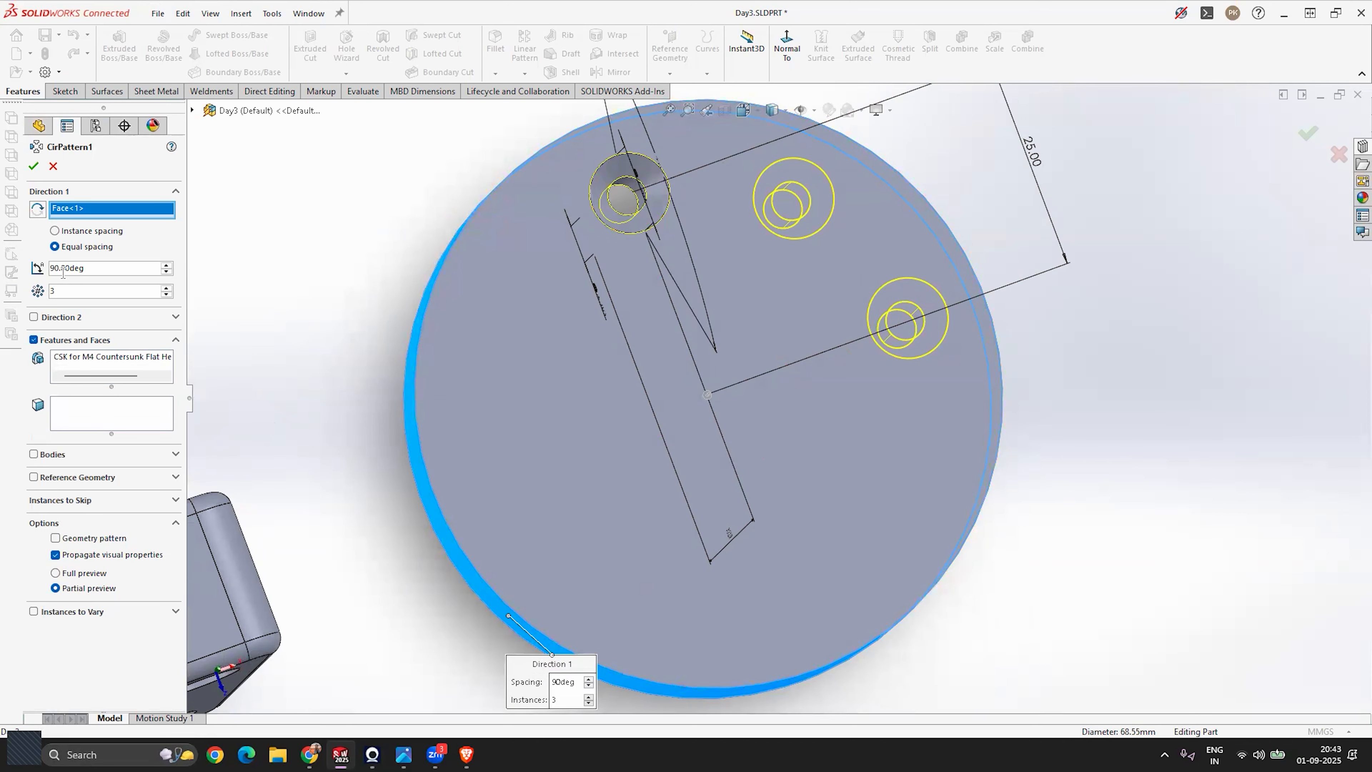
{"action": "type", "text": "360"}
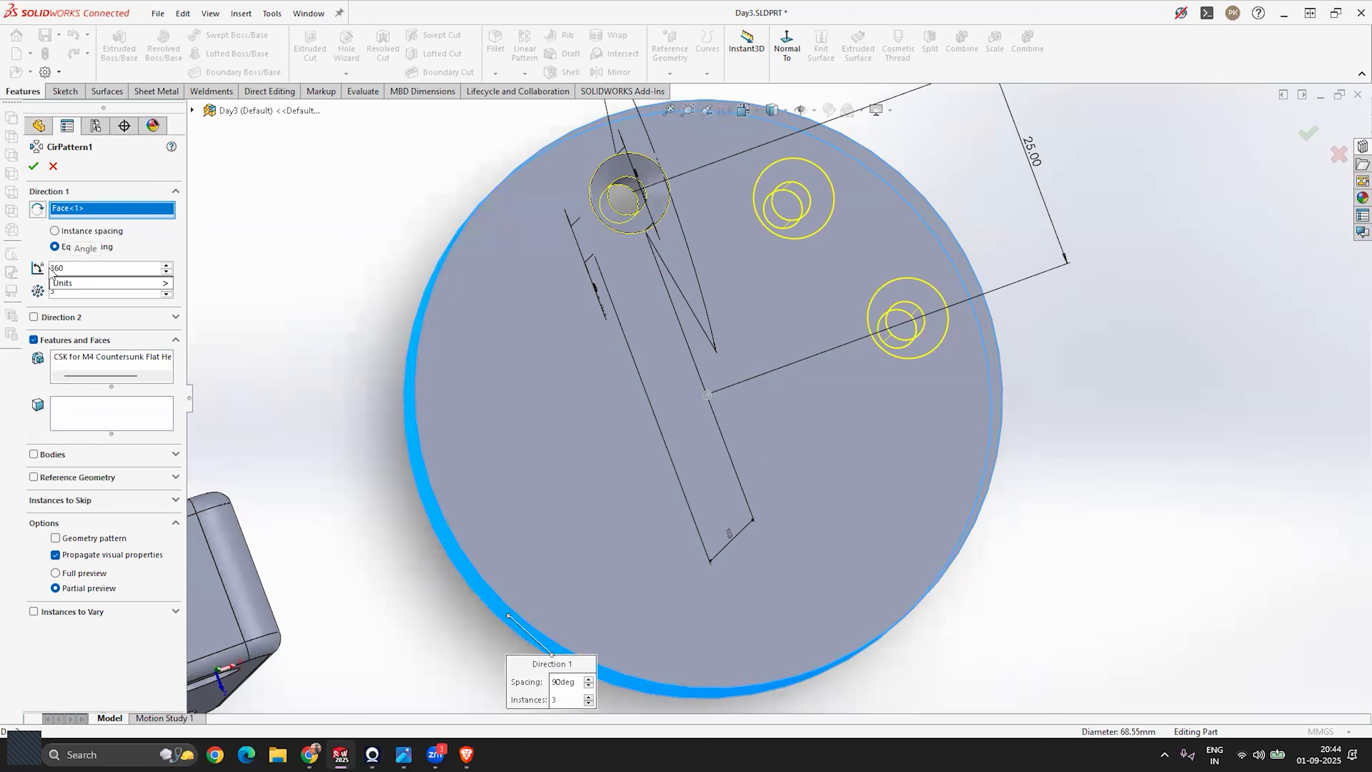
{"action": "key", "text": "Return"}
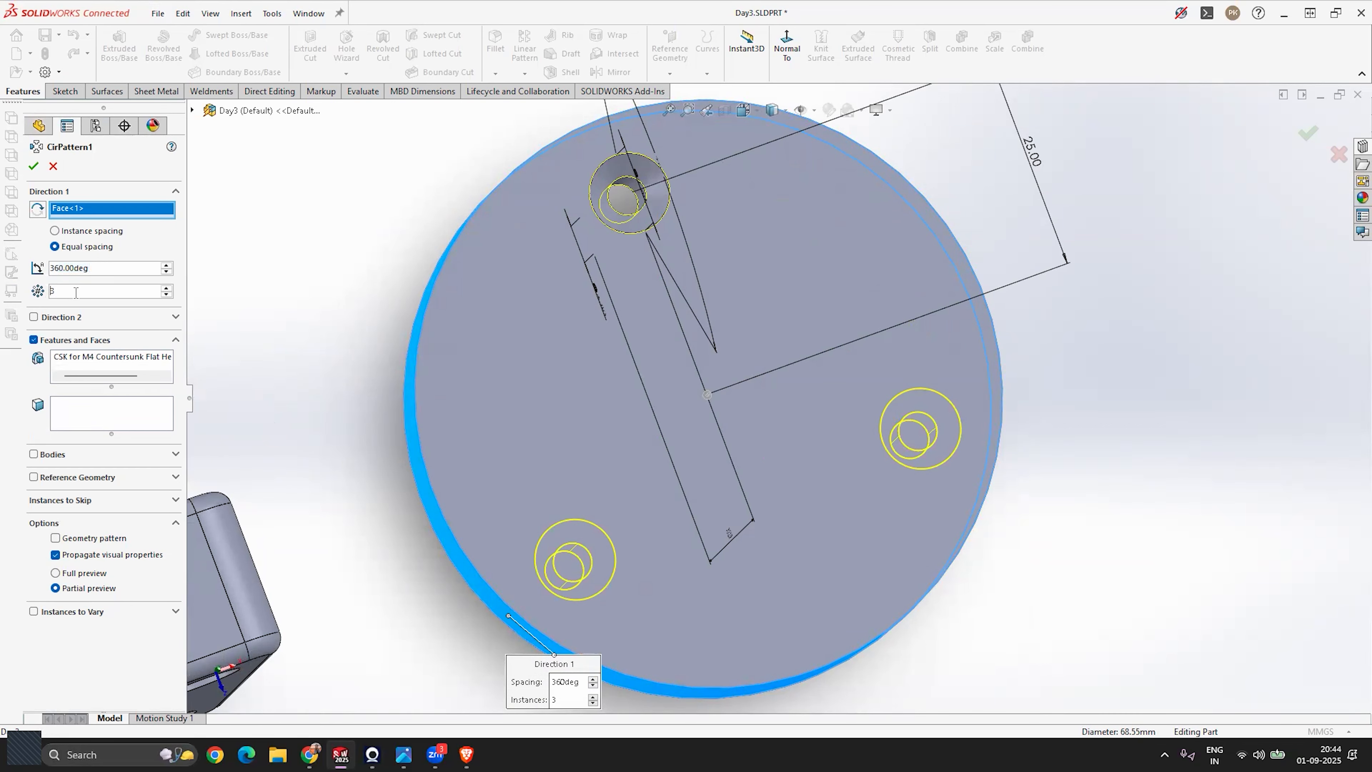
{"action": "type", "text": "12"}
{"action": "key", "text": "Return"}
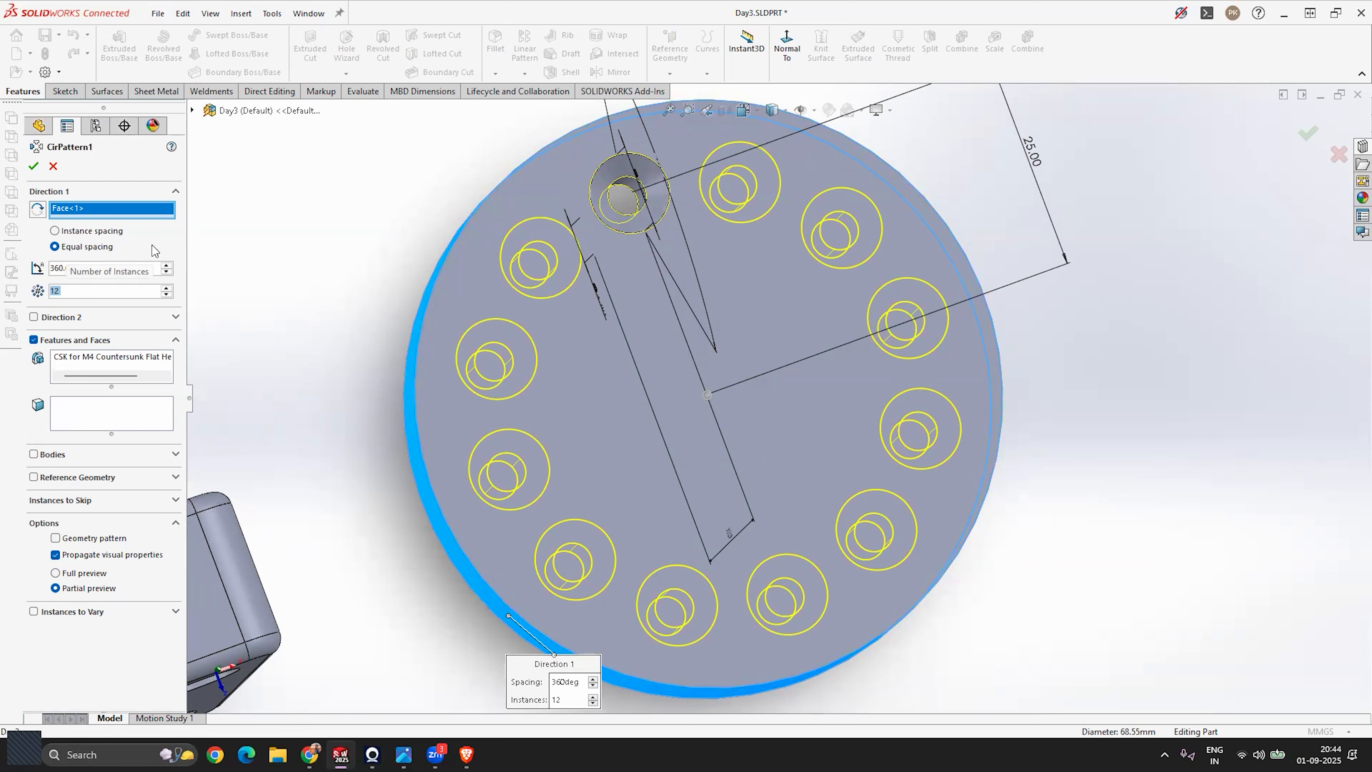
{"action": "left_click", "coordinate": [41, 165]}
Examine the ring of countersunk holes from several angles and view the available pattern types.
{"action": "scroll", "coordinate": [773, 400], "scroll_direction": "up", "scroll_amount": 3}
{"action": "middle_click_drag", "start_coordinate": [755, 436], "coordinate": [791, 394]}
{"action": "scroll", "coordinate": [809, 591], "scroll_direction": "down", "scroll_amount": 2}
{"action": "left_click", "coordinate": [810, 591]}
{"action": "middle_click_drag", "start_coordinate": [838, 557], "coordinate": [896, 594]}
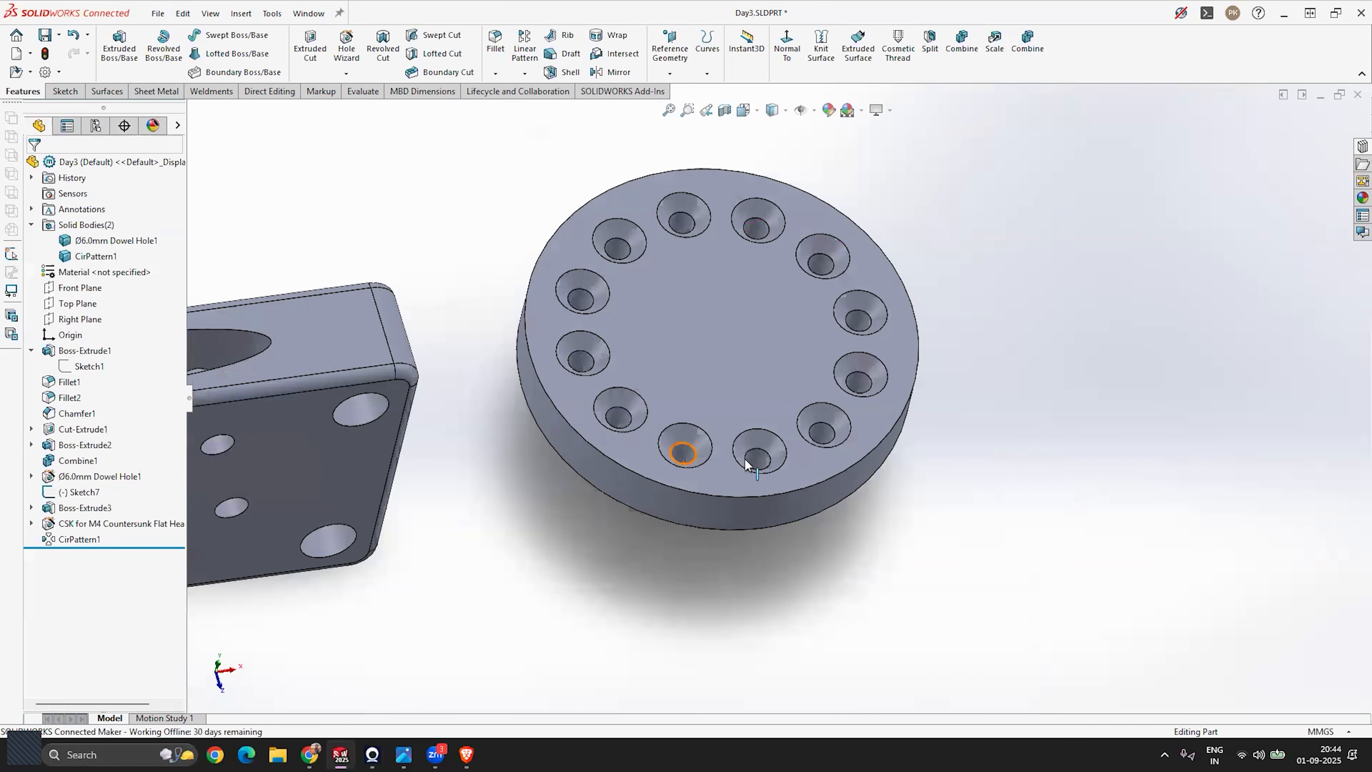
{"action": "scroll", "coordinate": [702, 370], "scroll_direction": "up", "scroll_amount": 3}
{"action": "scroll", "coordinate": [817, 358], "scroll_direction": "down", "scroll_amount": 3}
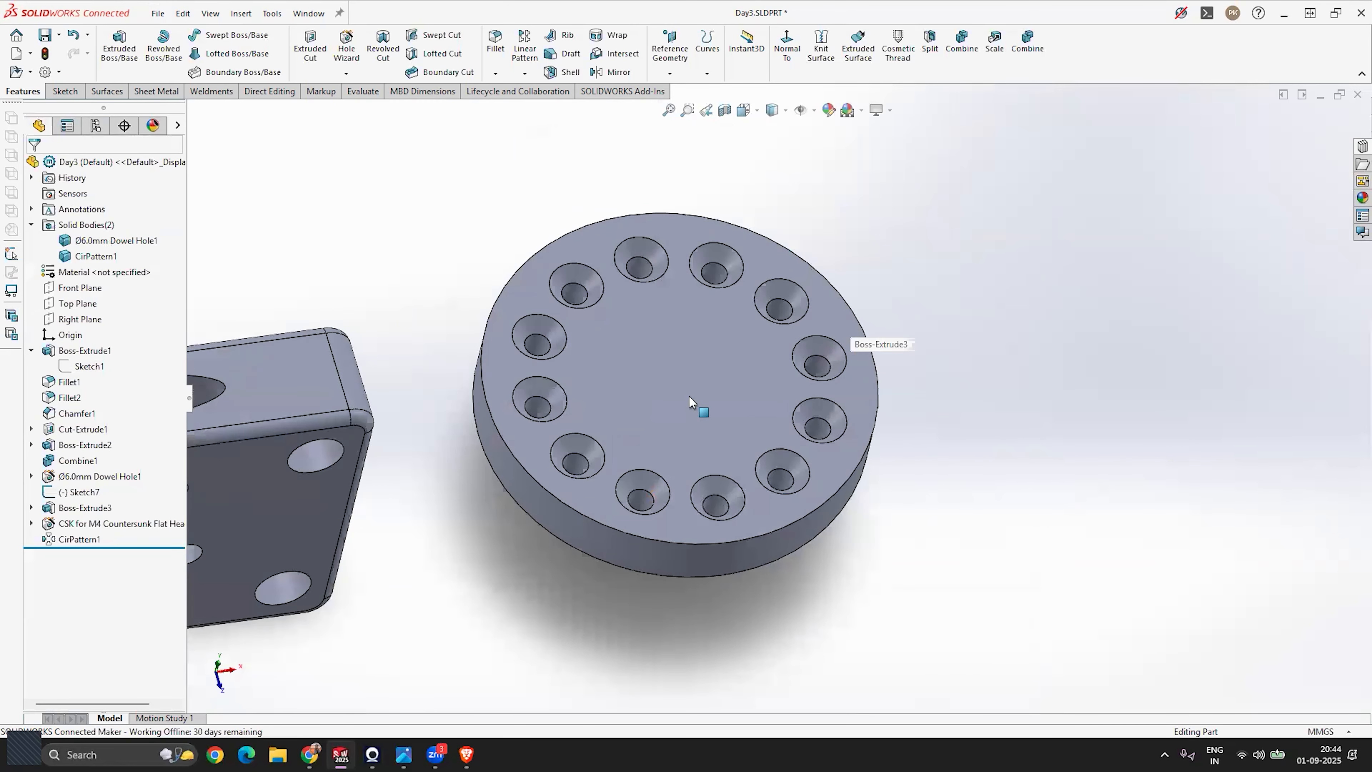
{"action": "left_click", "coordinate": [524, 74]}
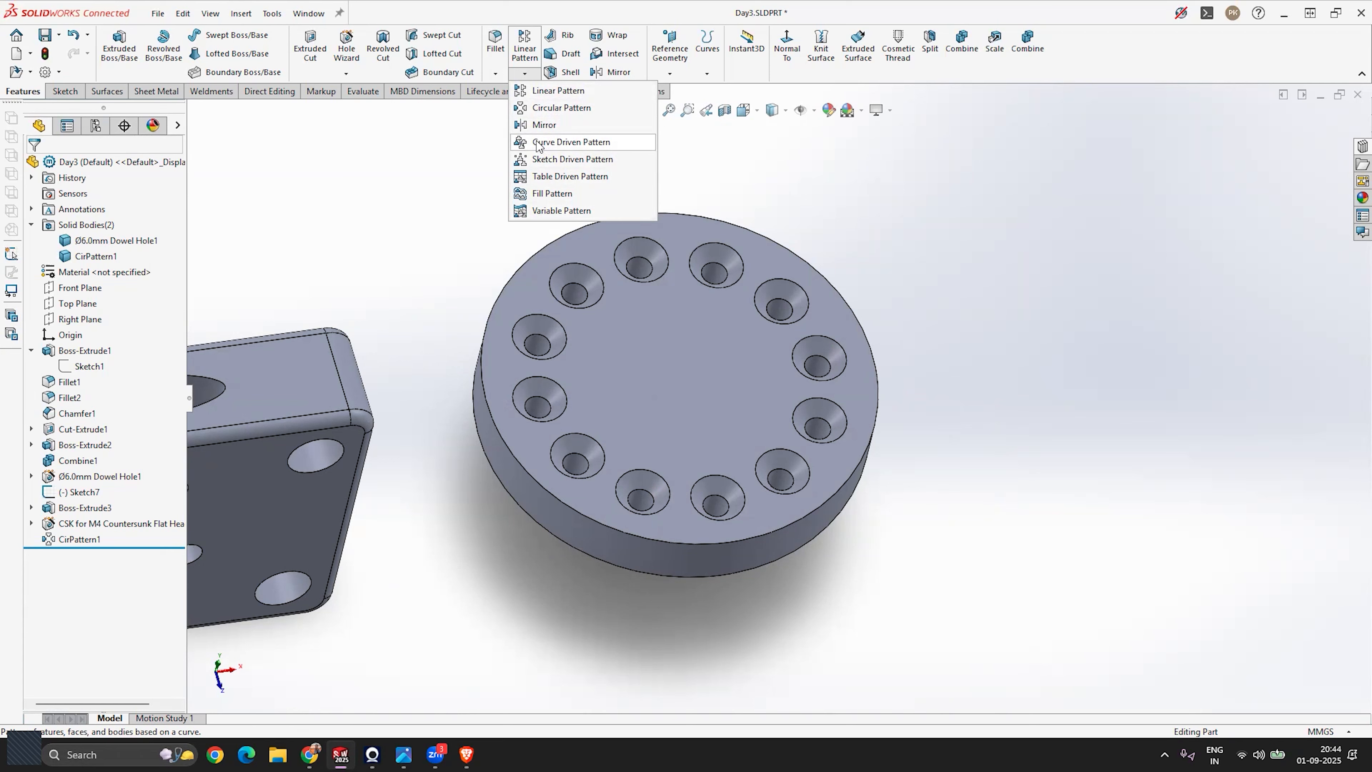
{"action": "left_click", "coordinate": [656, 338]}
{"action": "middle_click_drag", "start_coordinate": [593, 416], "coordinate": [586, 378]}
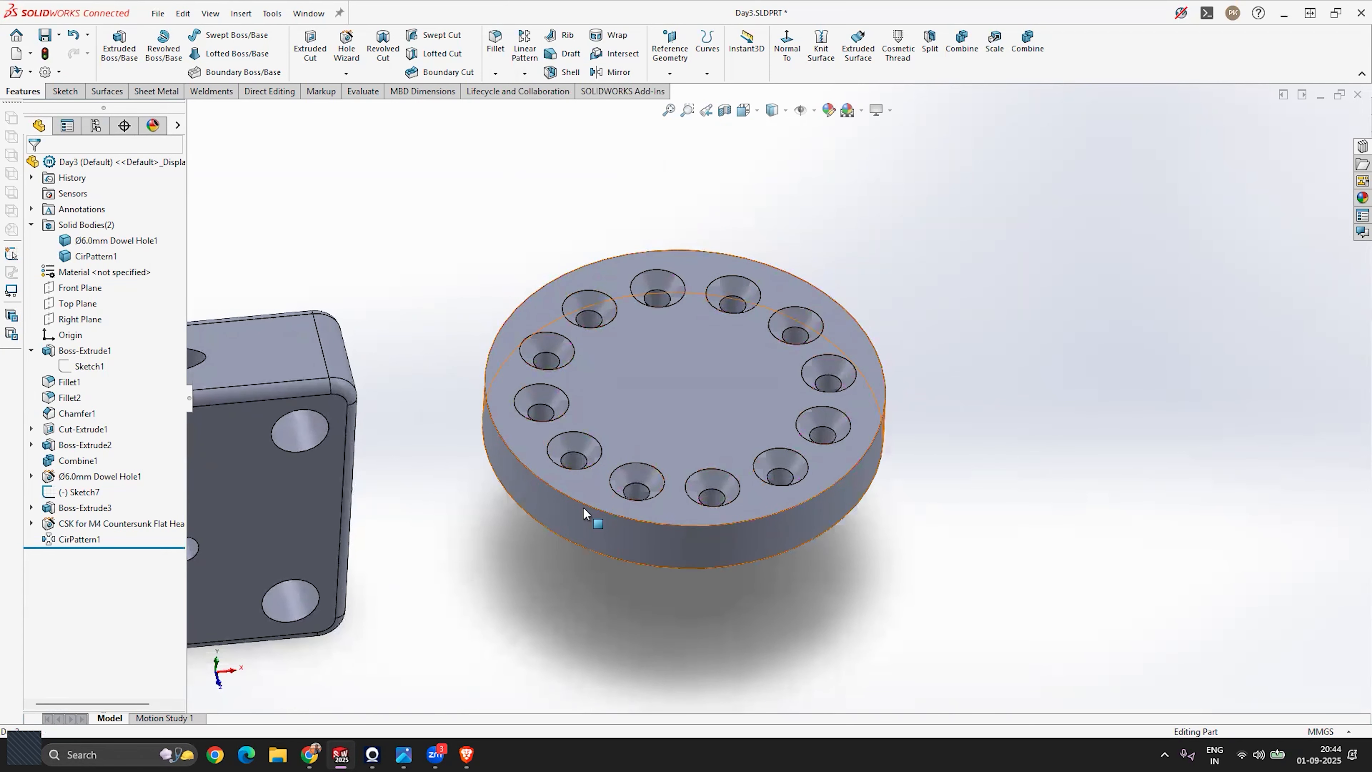
Edit the circular pattern of countersunk holes and replace its side-face axis reference with the disc's circular upper edge.
{"action": "right_click", "coordinate": [80, 540]}
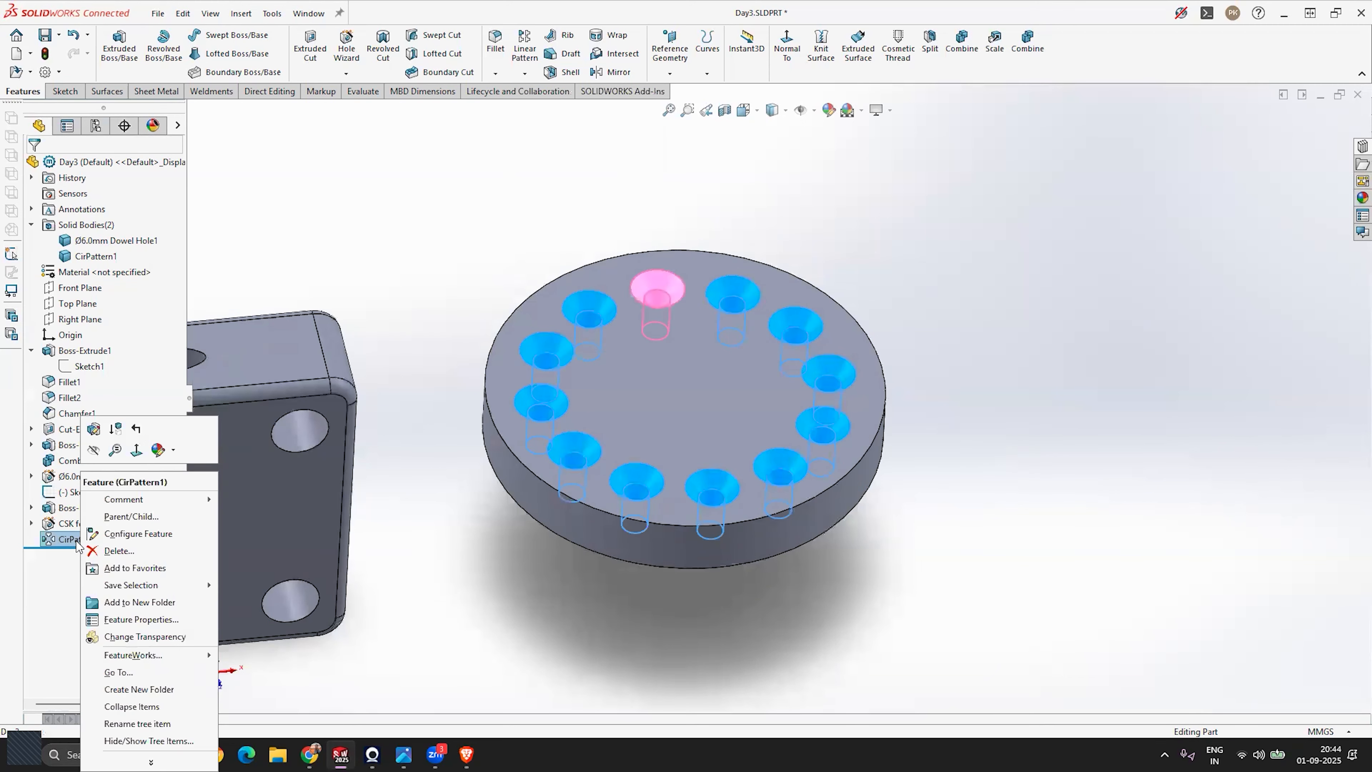
{"action": "left_click", "coordinate": [94, 429]}
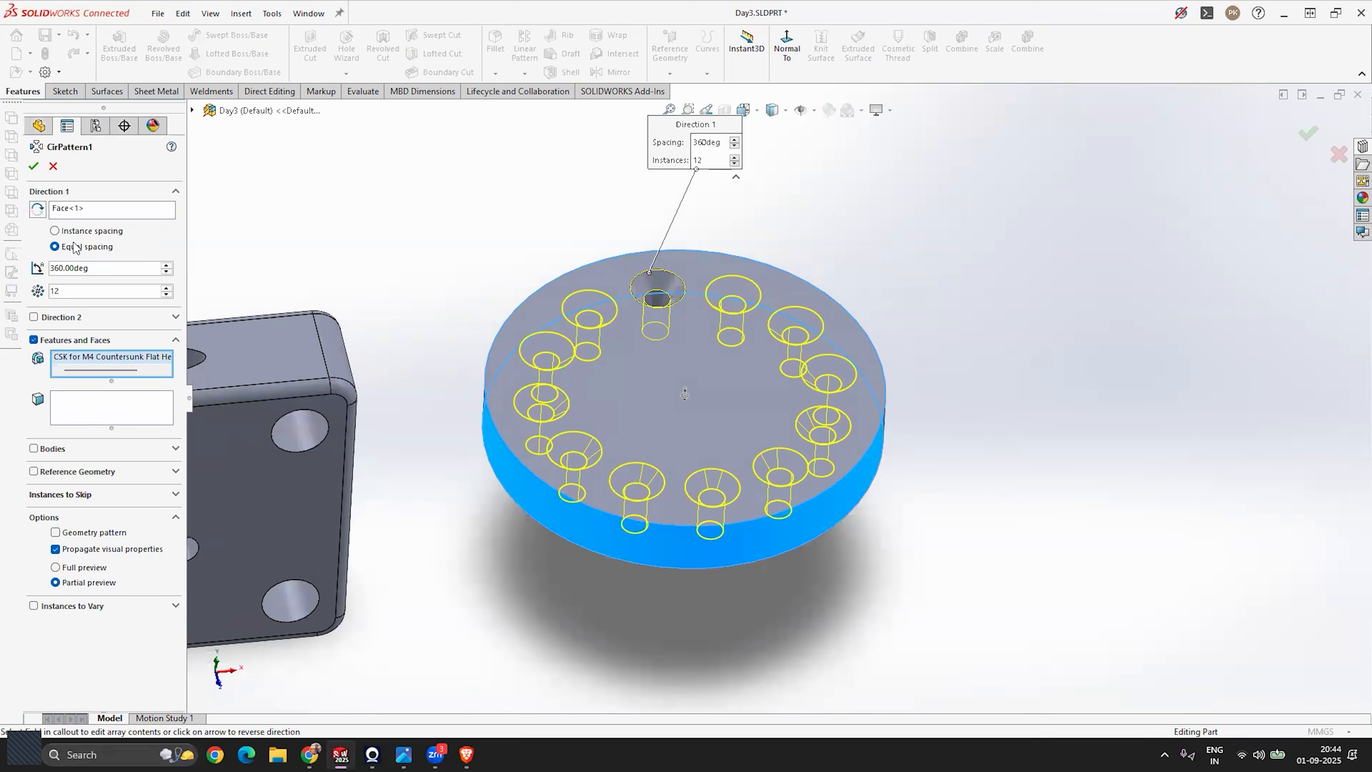
{"action": "left_click", "coordinate": [70, 214]}
{"action": "key", "text": "Delete"}
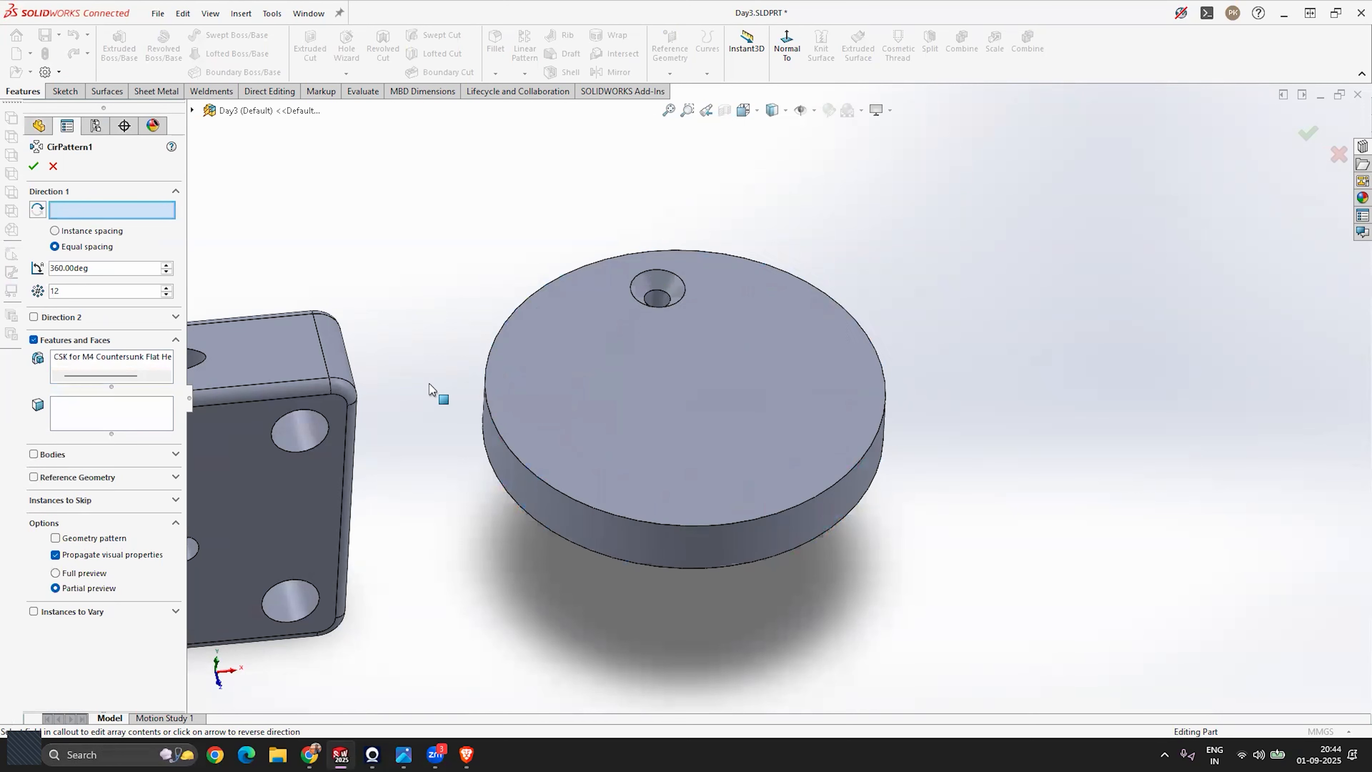
{"action": "left_click", "coordinate": [488, 406]}
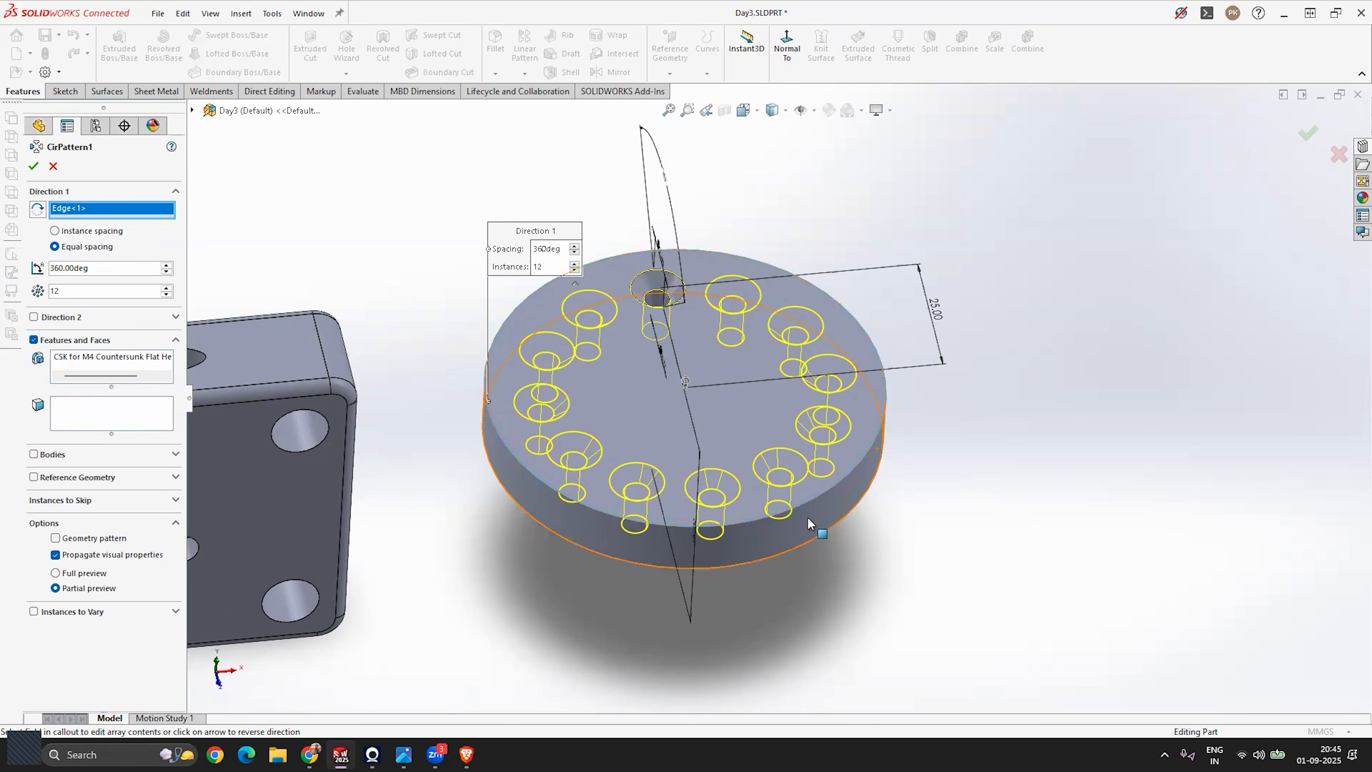
{"action": "middle_click_drag", "start_coordinate": [761, 411], "coordinate": [487, 440]}
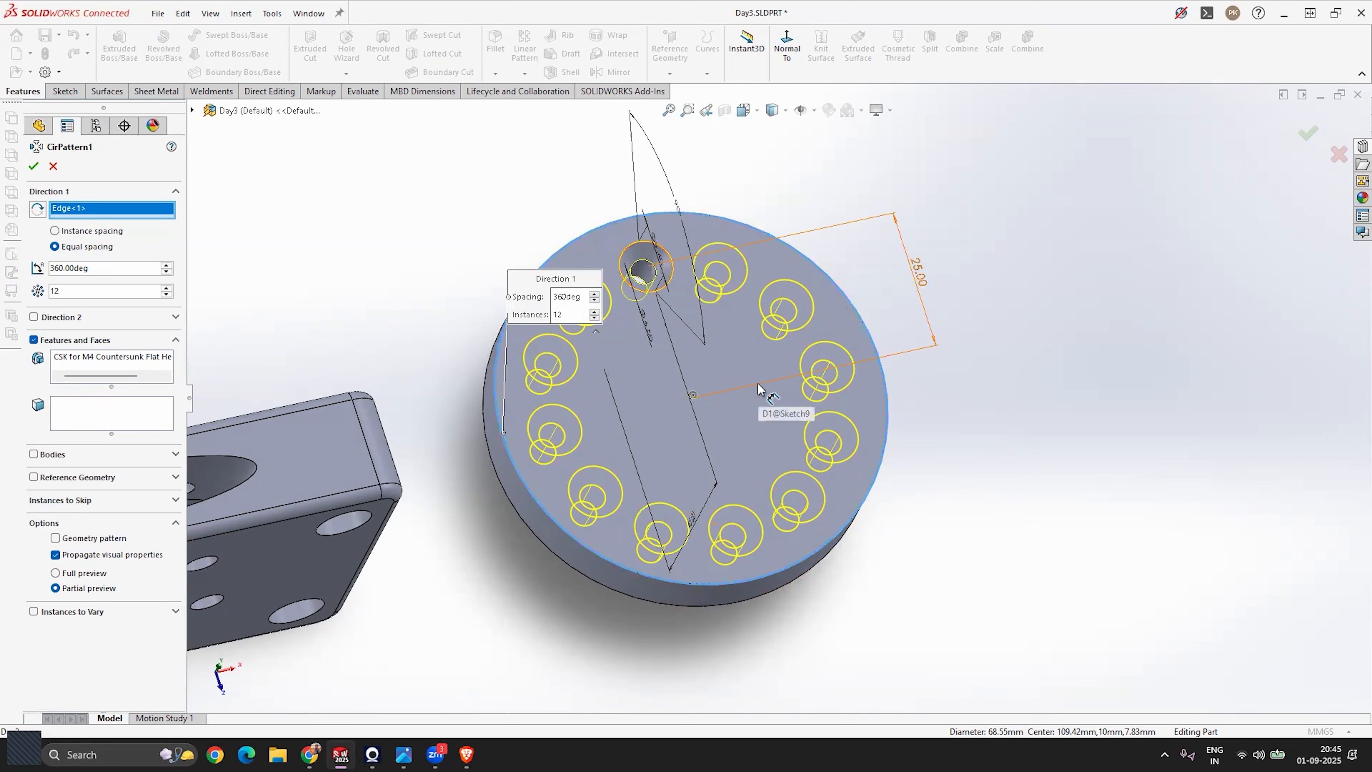
{"action": "middle_click_drag", "start_coordinate": [603, 540], "coordinate": [614, 514]}
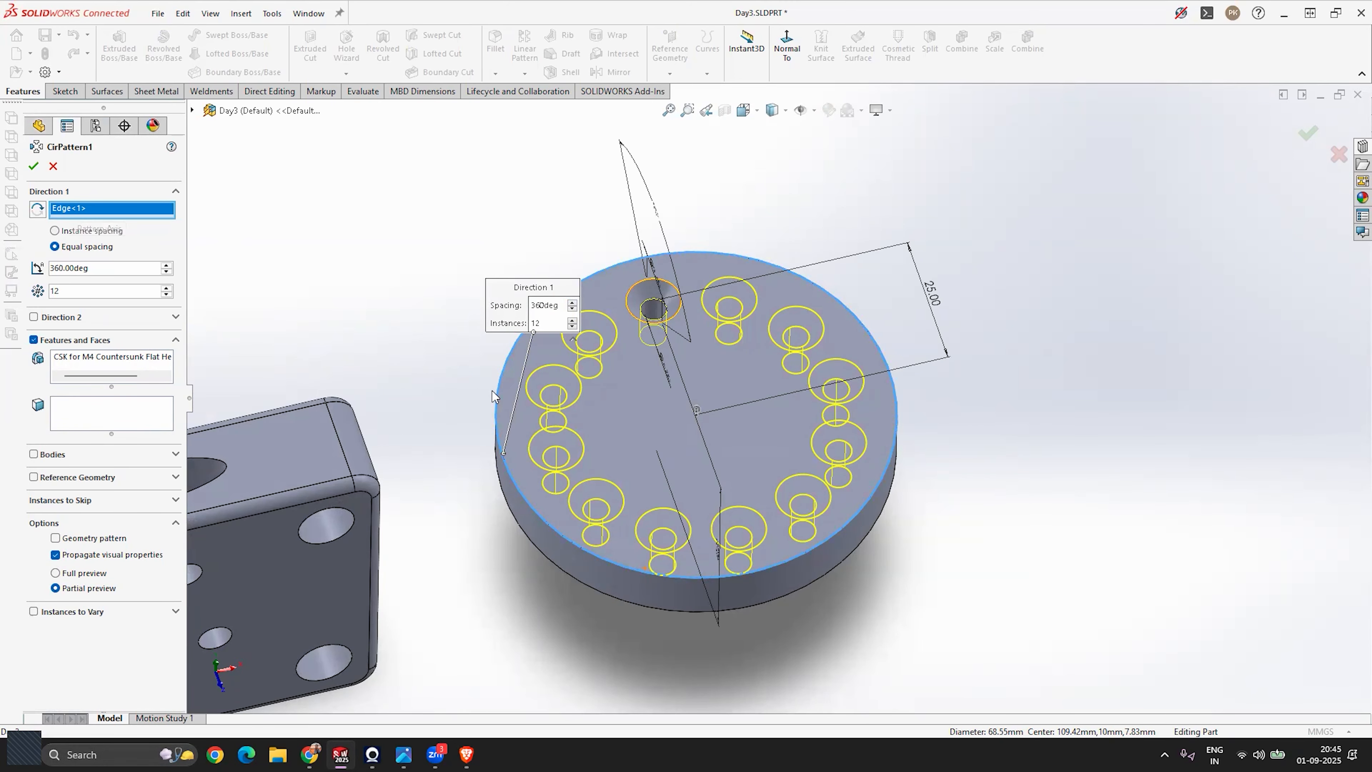
{"action": "scroll", "coordinate": [691, 527], "scroll_direction": "down", "scroll_amount": 2}
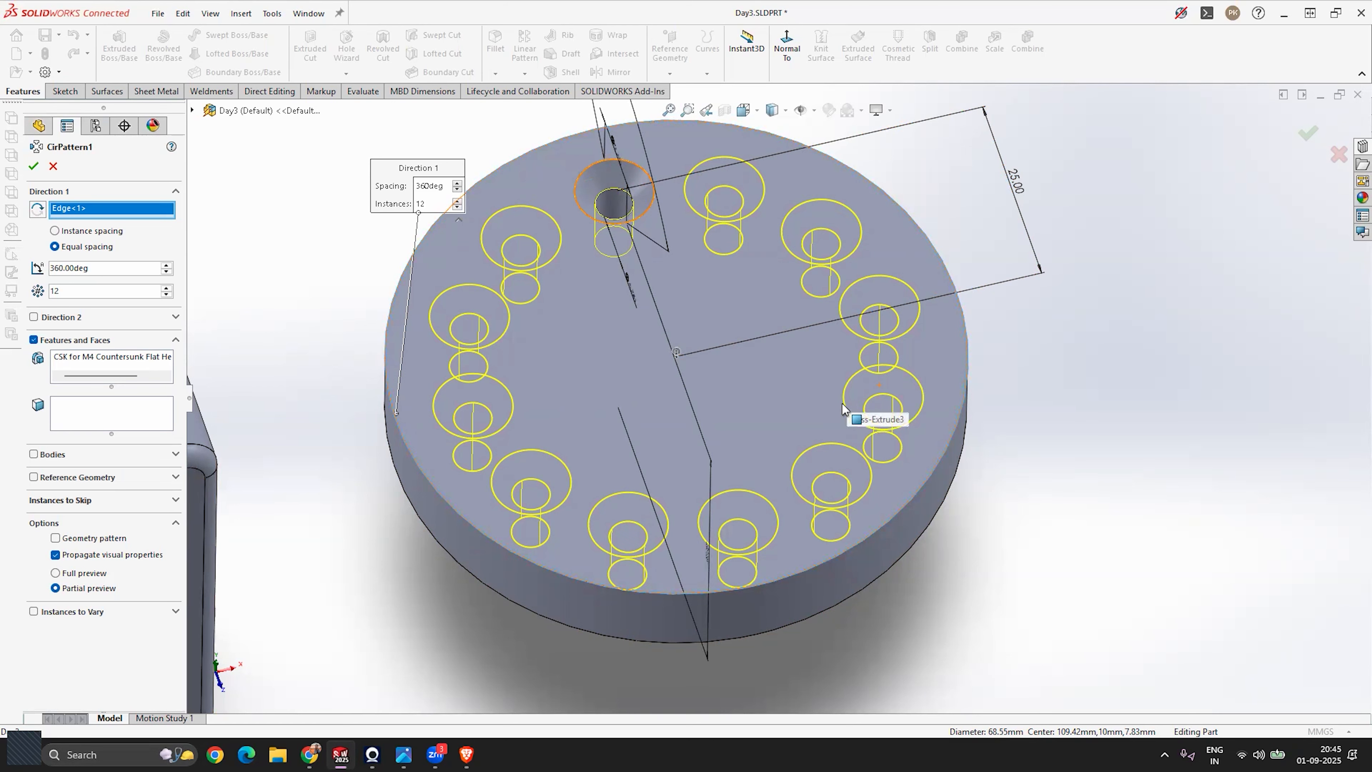
Skip the third and fourth instances counter-clockwise from the seed hole in the circular pattern and apply the change.
{"action": "left_click", "coordinate": [62, 501]}
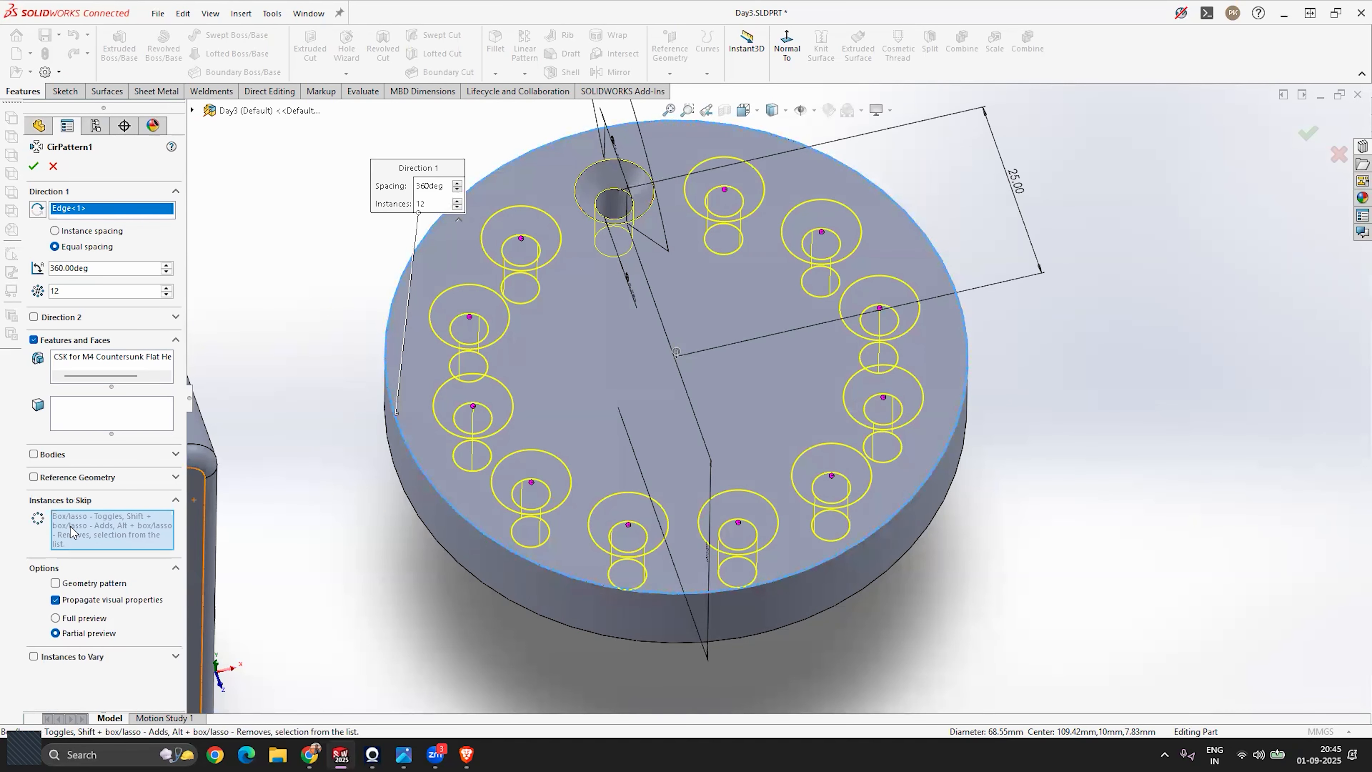
{"action": "left_click", "coordinate": [473, 406]}
{"action": "left_click", "coordinate": [532, 481]}
{"action": "left_click", "coordinate": [33, 166]}
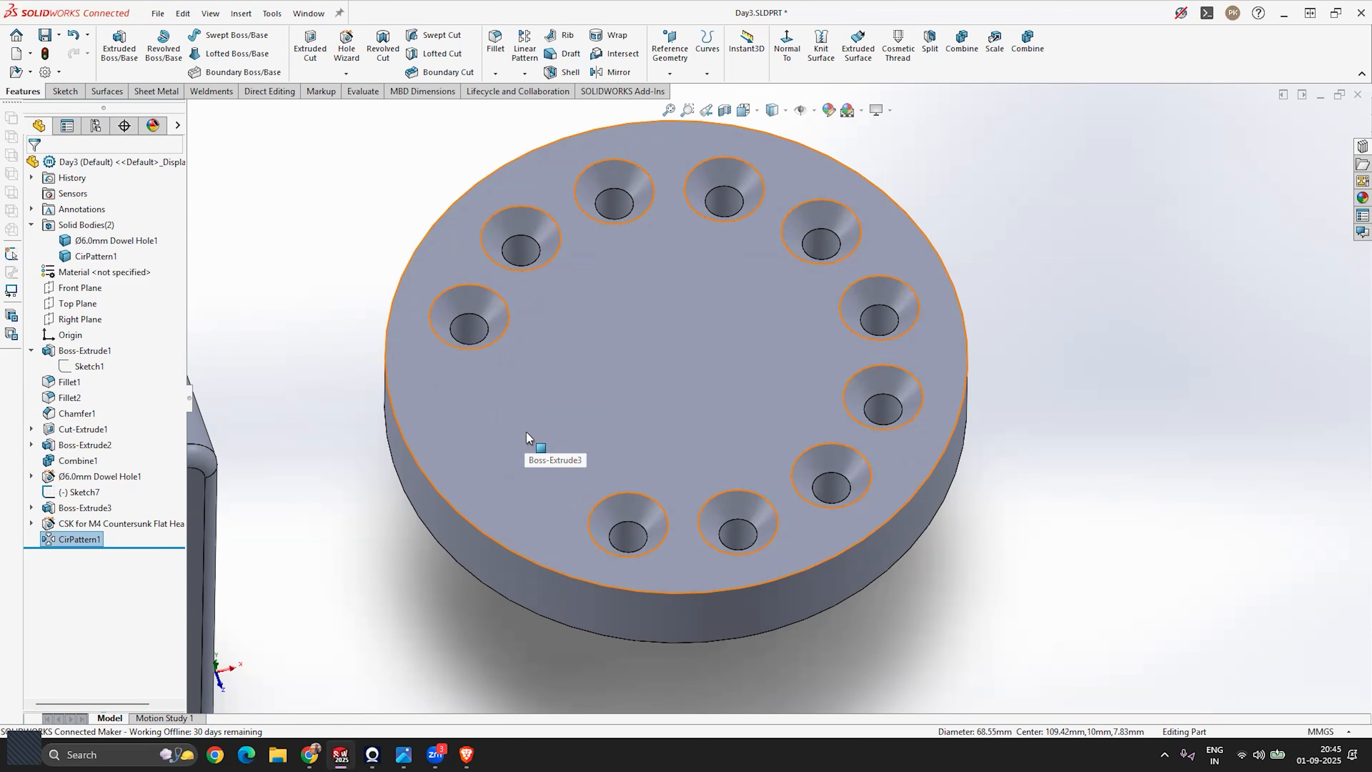
{"action": "middle_click_drag", "start_coordinate": [735, 390], "coordinate": [710, 326]}
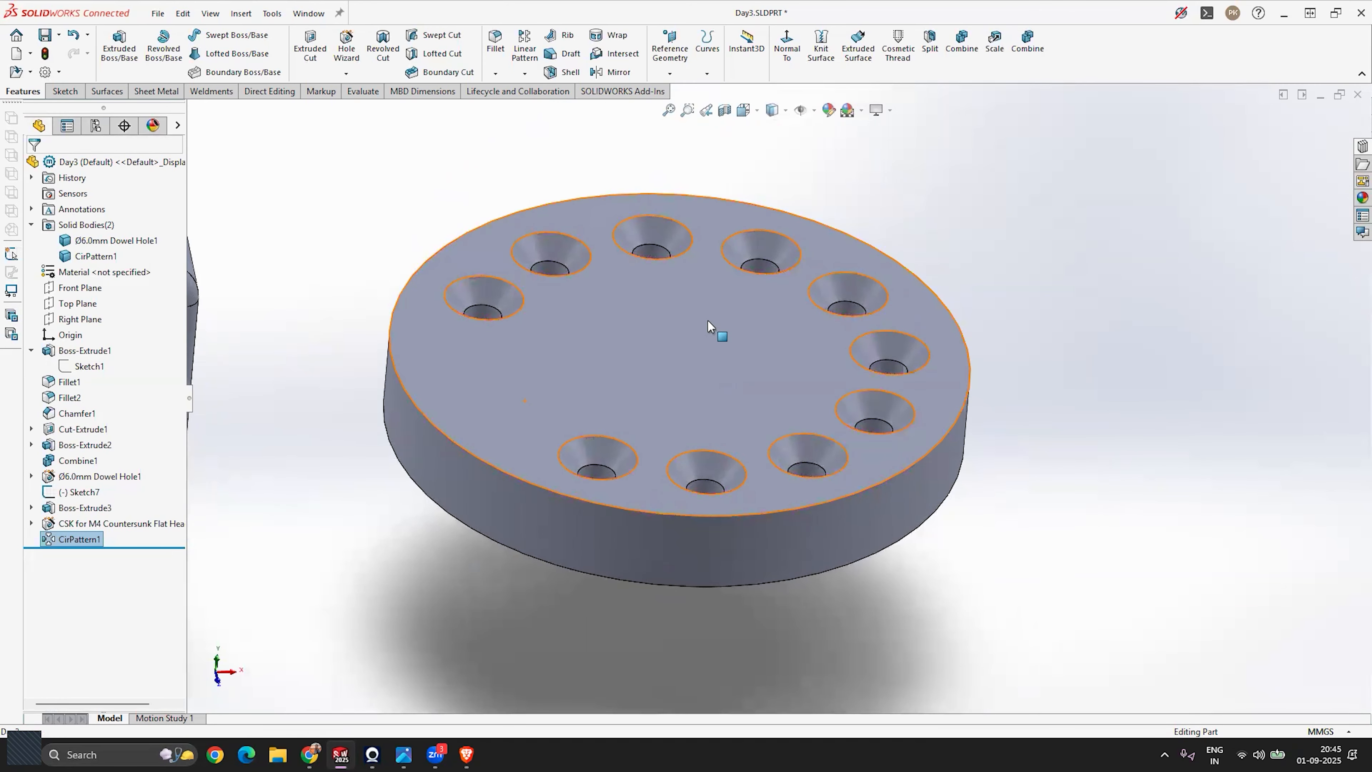
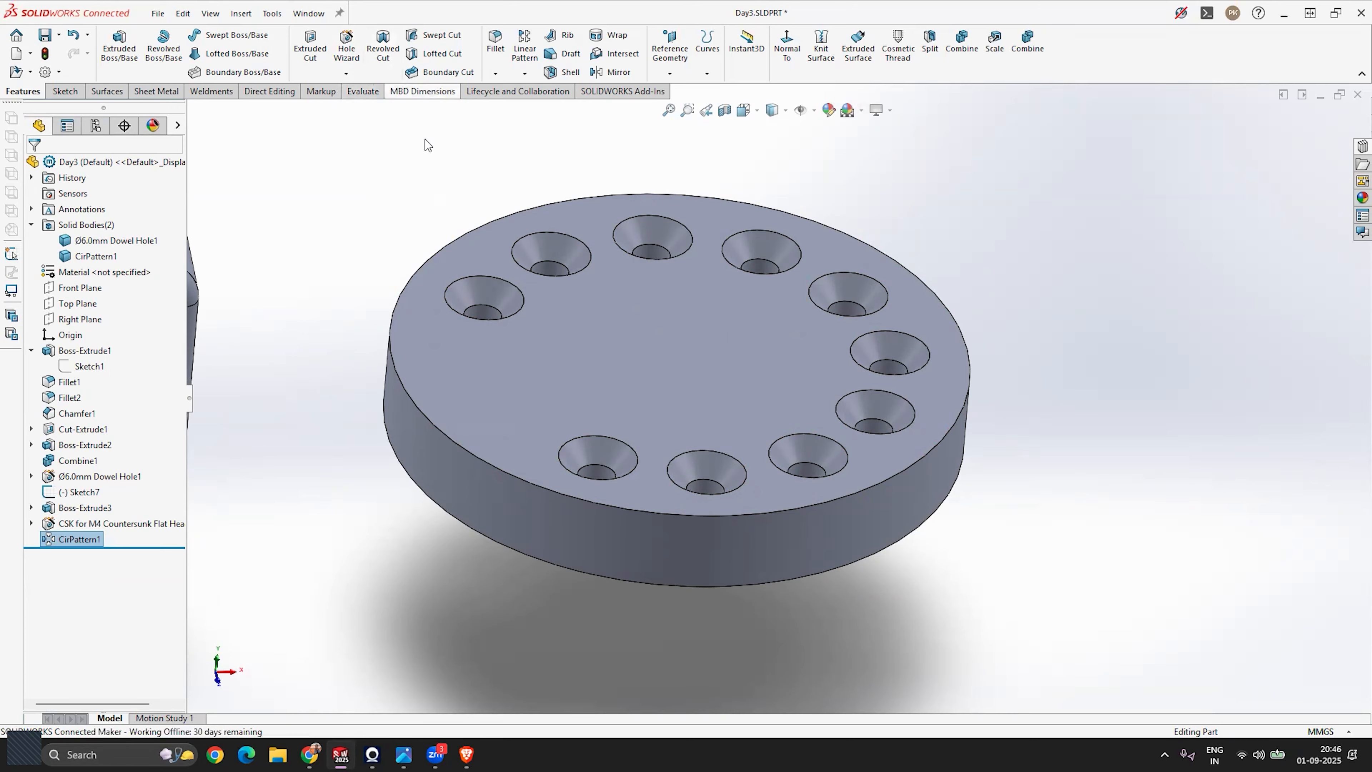
Examine the disc and its incomplete ring of countersunk holes from different distances and angles.
{"action": "scroll", "coordinate": [736, 380], "scroll_direction": "up", "scroll_amount": 3}
{"action": "scroll", "coordinate": [736, 379], "scroll_direction": "down", "scroll_amount": 4}
{"action": "middle_click_drag", "start_coordinate": [611, 350], "coordinate": [619, 289]}
{"action": "scroll", "coordinate": [619, 289], "scroll_direction": "up", "scroll_amount": 3}
{"action": "scroll", "coordinate": [620, 287], "scroll_direction": "up", "scroll_amount": 2}
{"action": "scroll", "coordinate": [688, 434], "scroll_direction": "down", "scroll_amount": 1}
{"action": "scroll", "coordinate": [935, 398], "scroll_direction": "down", "scroll_amount": 2}
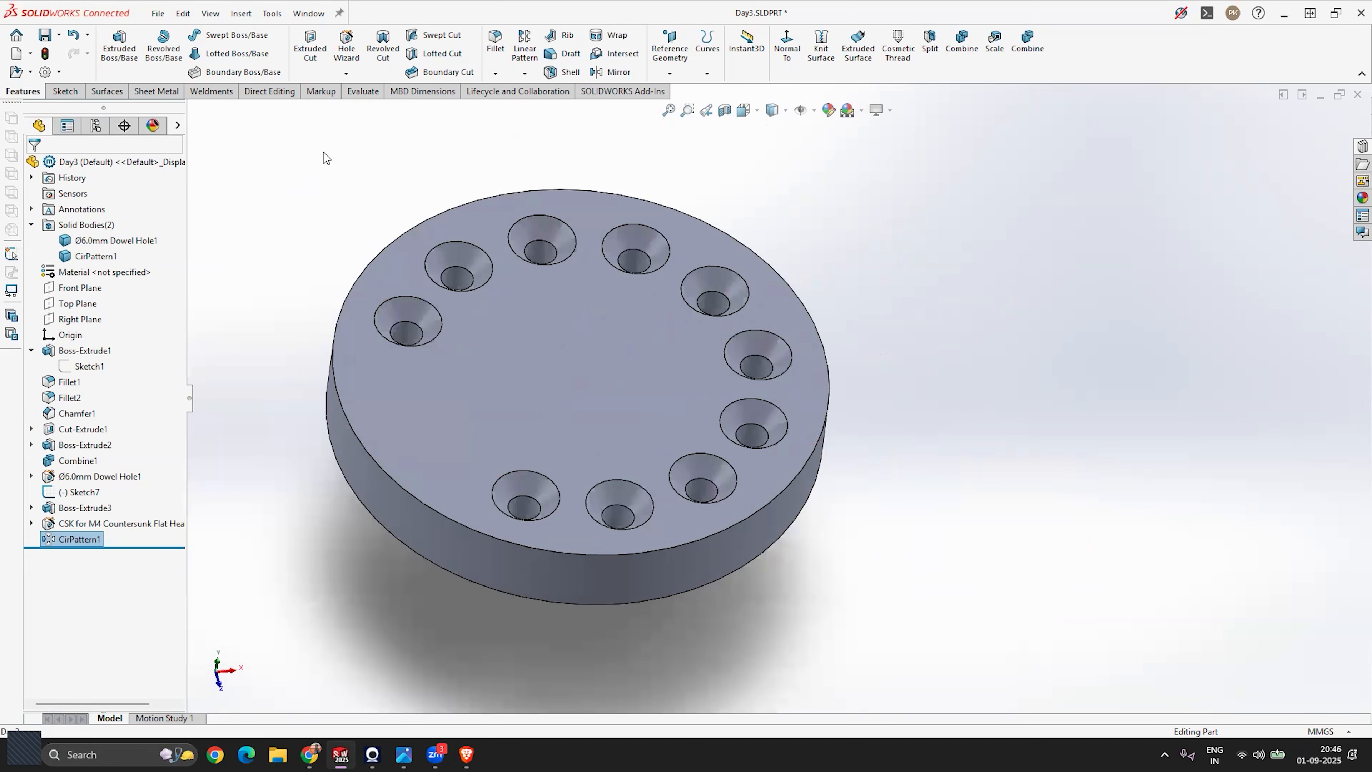
{"action": "scroll", "coordinate": [815, 338], "scroll_direction": "up", "scroll_amount": 2}
{"action": "scroll", "coordinate": [896, 405], "scroll_direction": "down", "scroll_amount": 3}
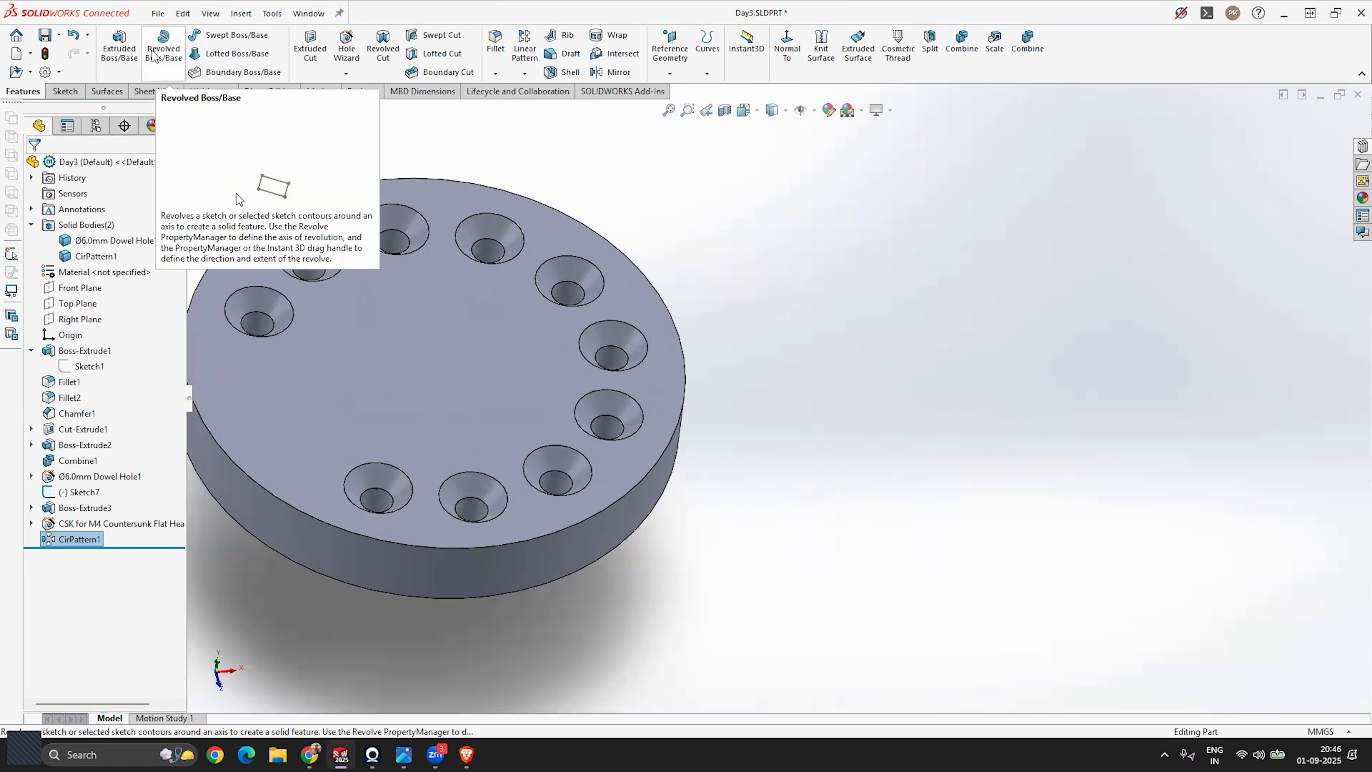
{"action": "scroll", "coordinate": [392, 349], "scroll_direction": "up", "scroll_amount": 4}
{"action": "scroll", "coordinate": [999, 356], "scroll_direction": "down", "scroll_amount": 2}
{"action": "scroll", "coordinate": [756, 330], "scroll_direction": "up", "scroll_amount": 2}
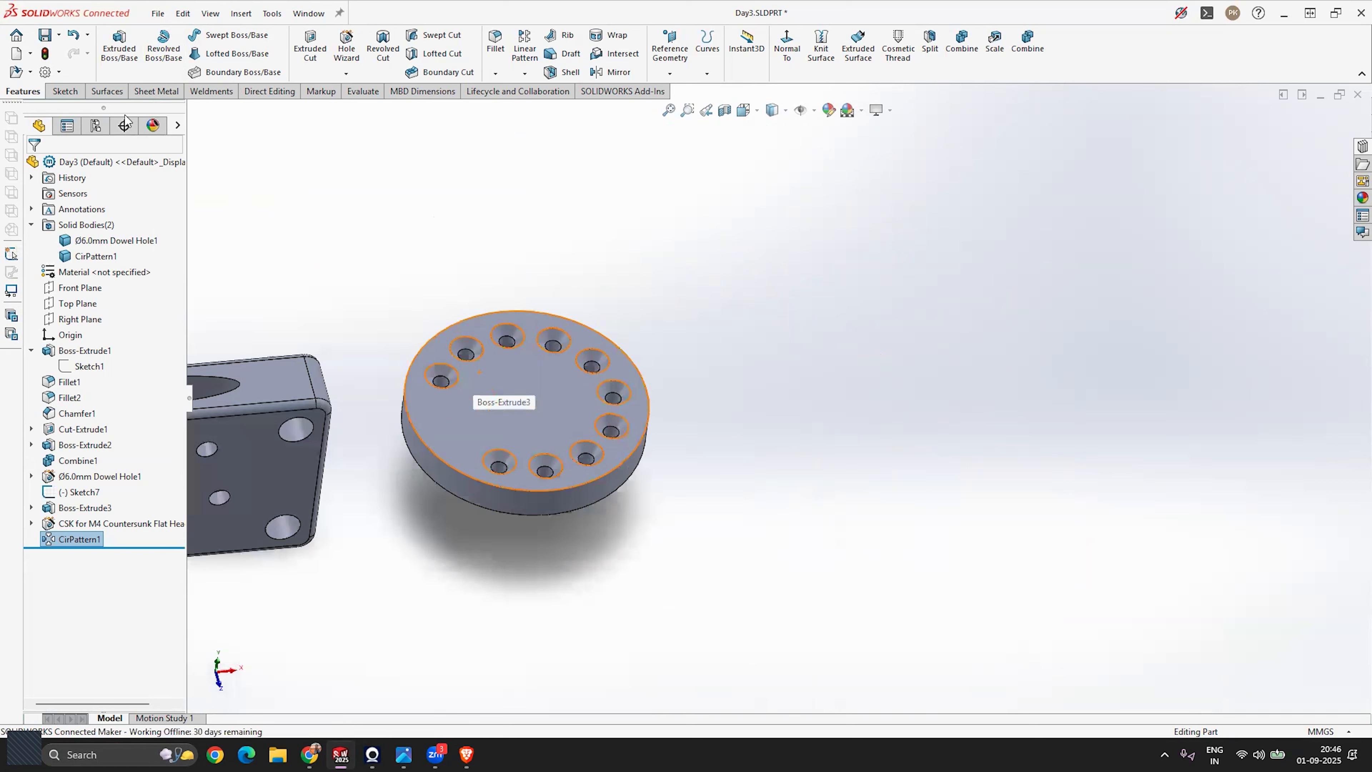
Start a new sketch on the Front Plane in the empty area beside the disc.
{"action": "left_click", "coordinate": [65, 91]}
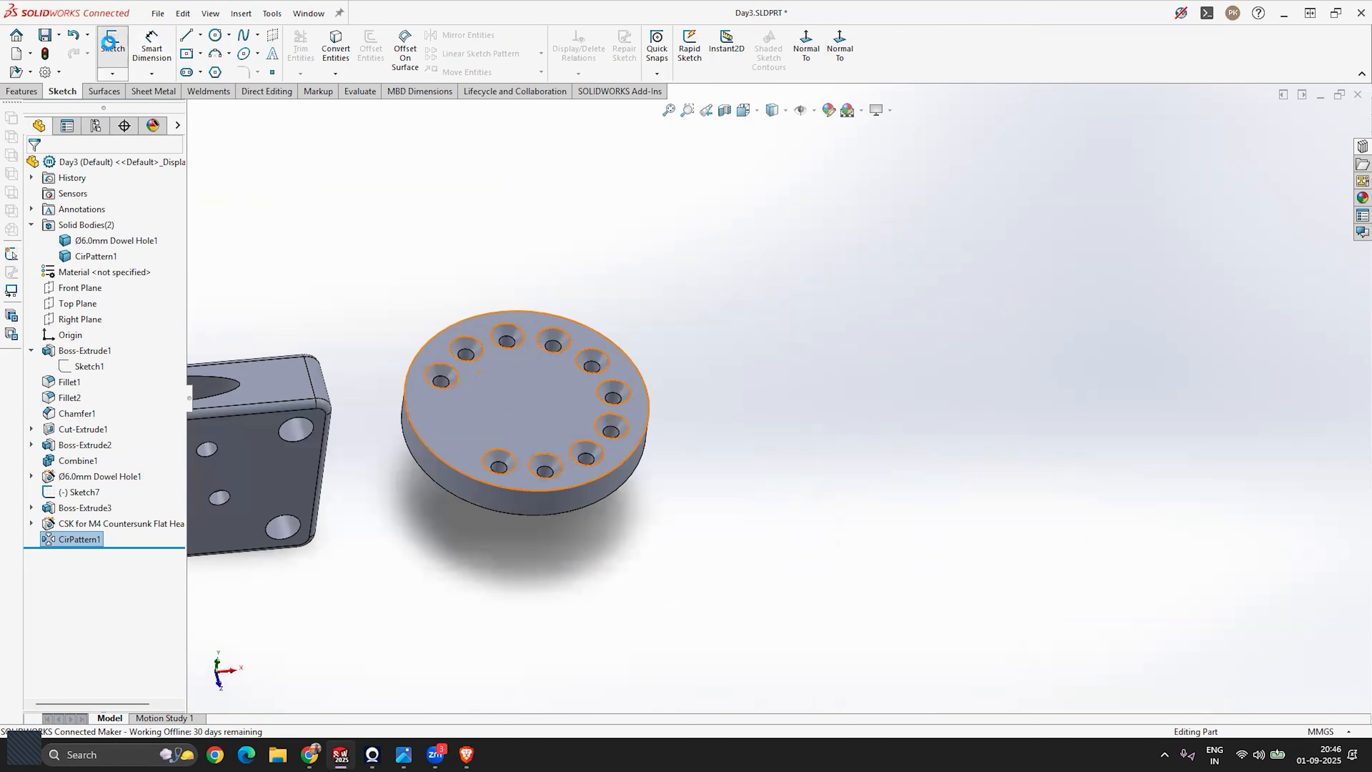
{"action": "left_click", "coordinate": [110, 42]}
{"action": "left_click", "coordinate": [192, 111]}
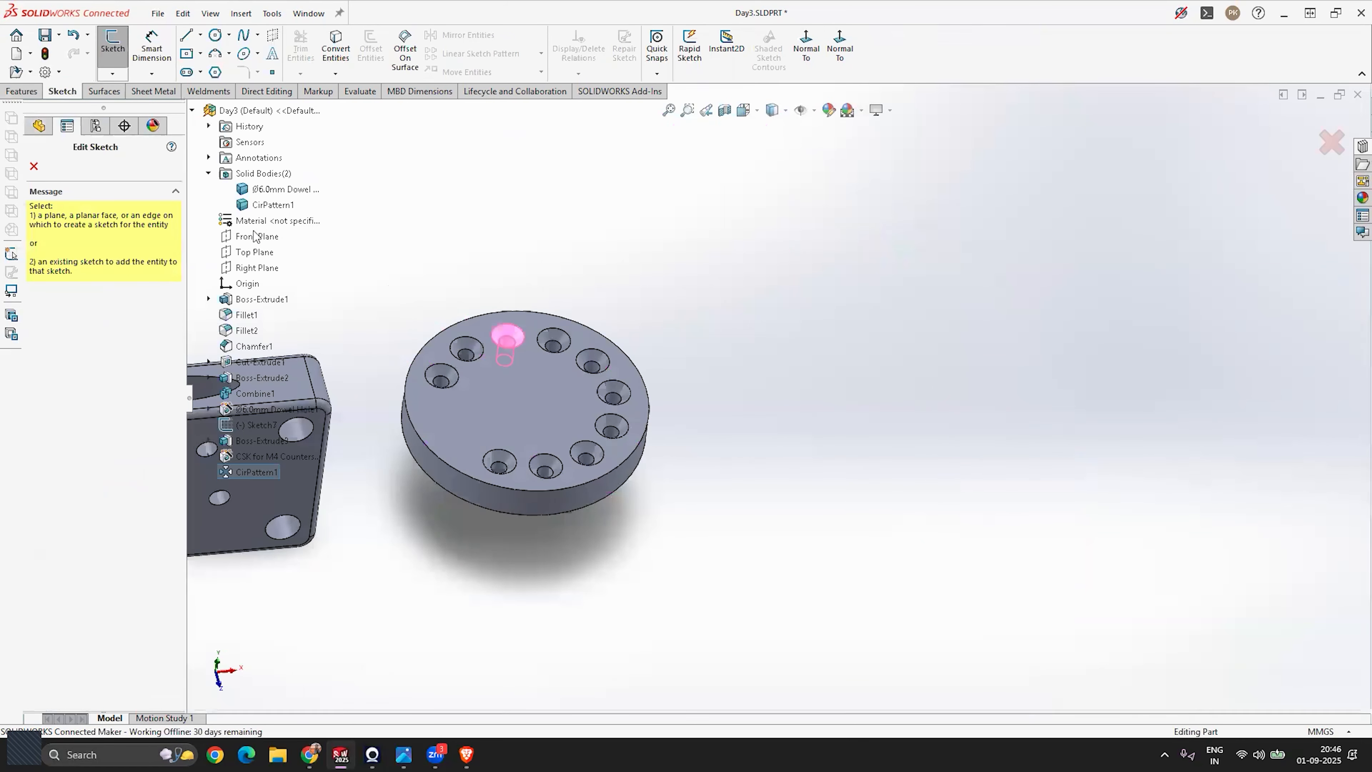
{"action": "left_click", "coordinate": [260, 236]}
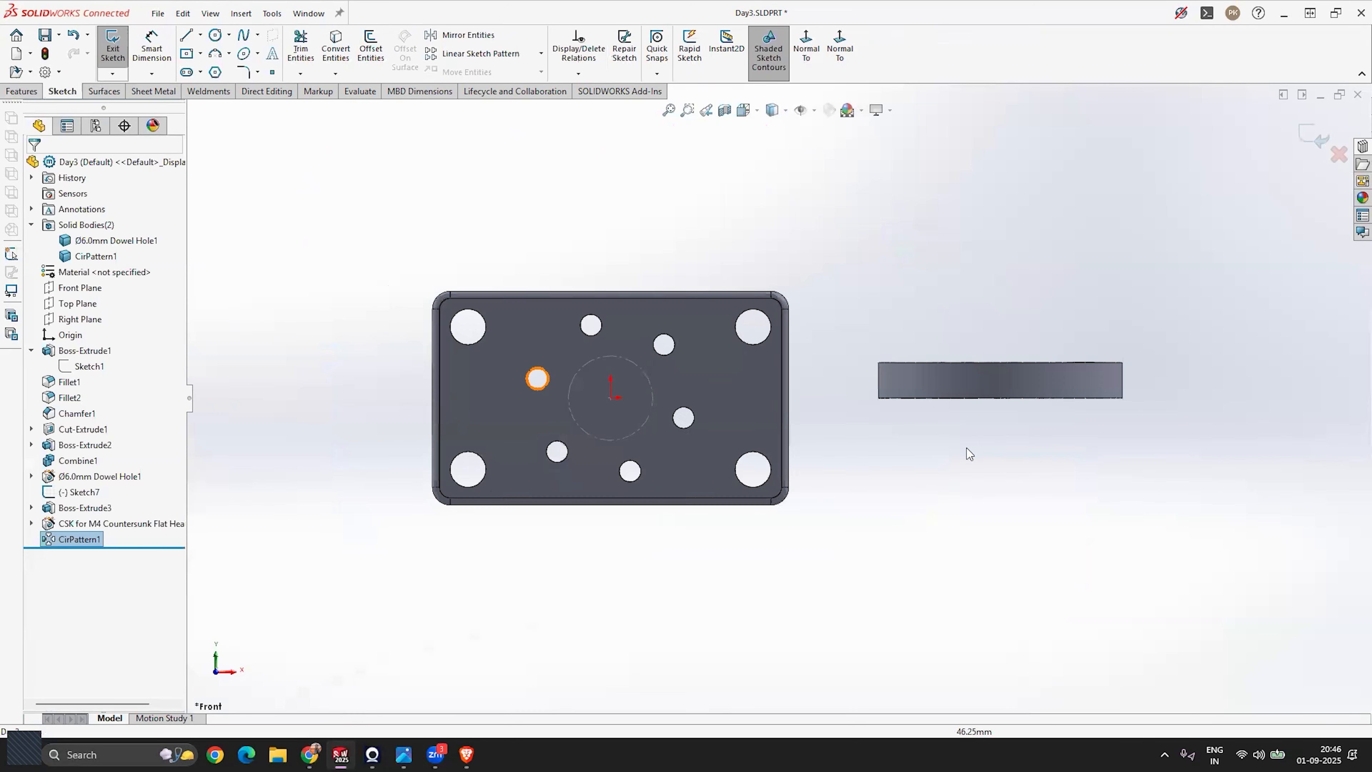
{"action": "scroll", "coordinate": [650, 354], "scroll_direction": "down", "scroll_amount": 3}
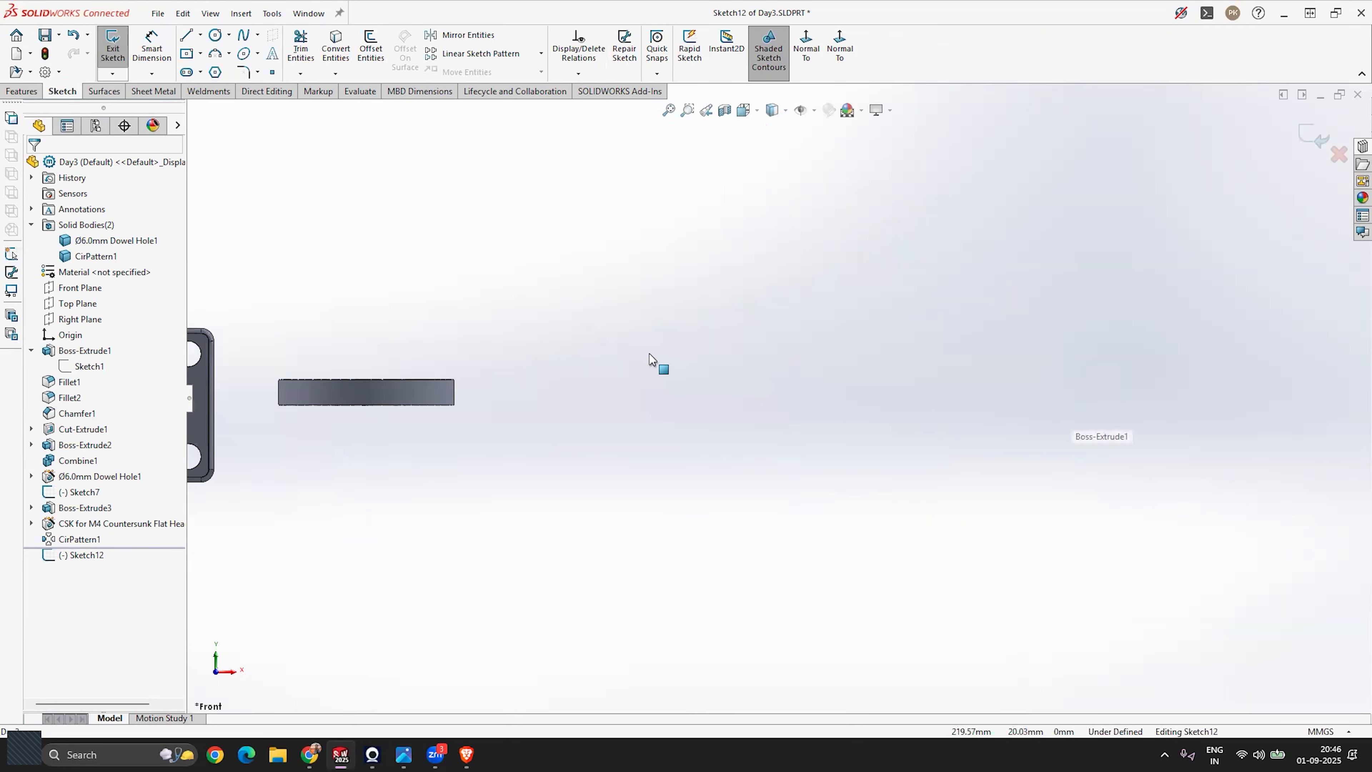
Draw a short horizontal base line beside the disc and a vertical line about 95.5 mm long upward from its far end.
{"action": "left_click", "coordinate": [186, 36]}
{"action": "left_click_drag", "start_coordinate": [688, 463], "coordinate": [588, 462]}
{"action": "key", "text": "Escape"}
{"action": "key", "text": "Escape"}
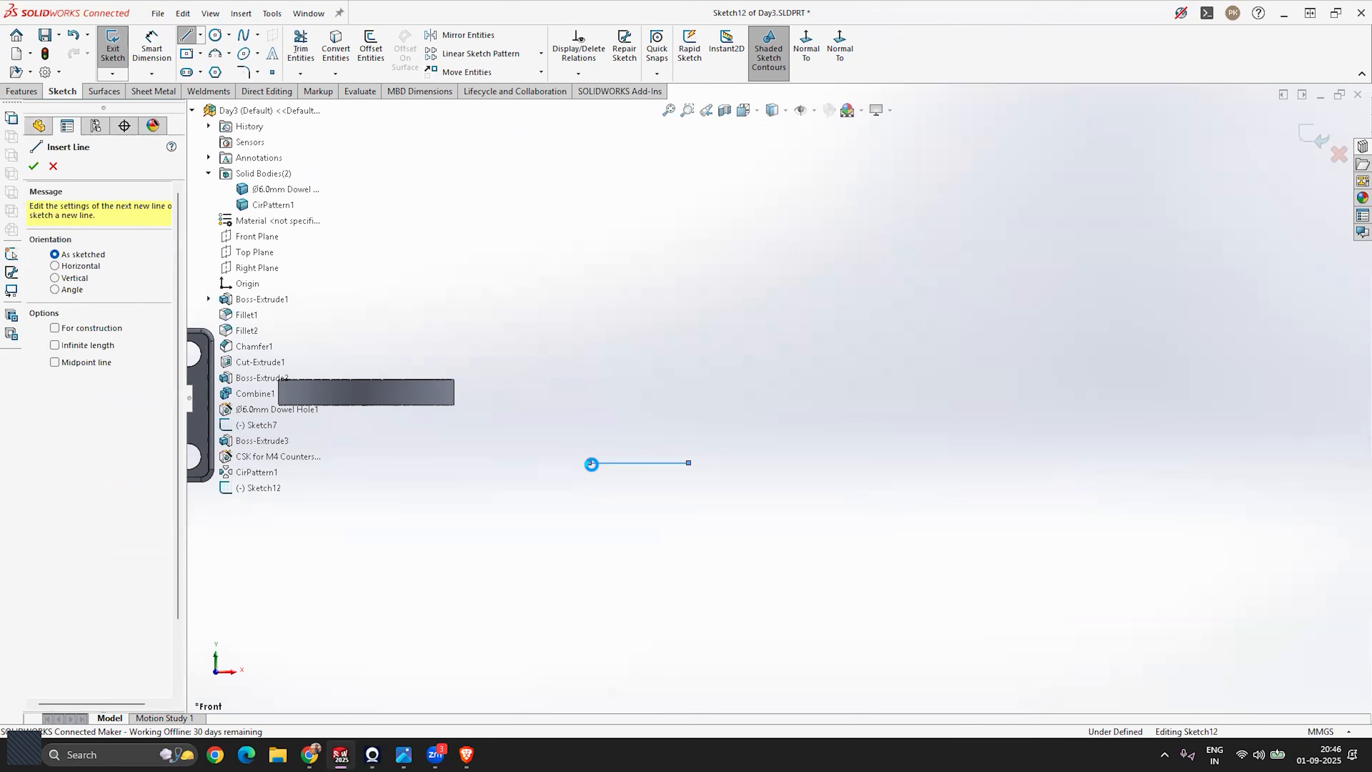
{"action": "left_click", "coordinate": [187, 36]}
{"action": "mouse_move", "coordinate": [689, 462]}
{"action": "left_mouse_down"}
{"action": "mouse_move", "coordinate": [710, 270]}
{"action": "mouse_move", "coordinate": [696, 208]}
{"action": "mouse_move", "coordinate": [700, 226]}
{"action": "mouse_move", "coordinate": [689, 220]}
{"action": "left_mouse_up"}
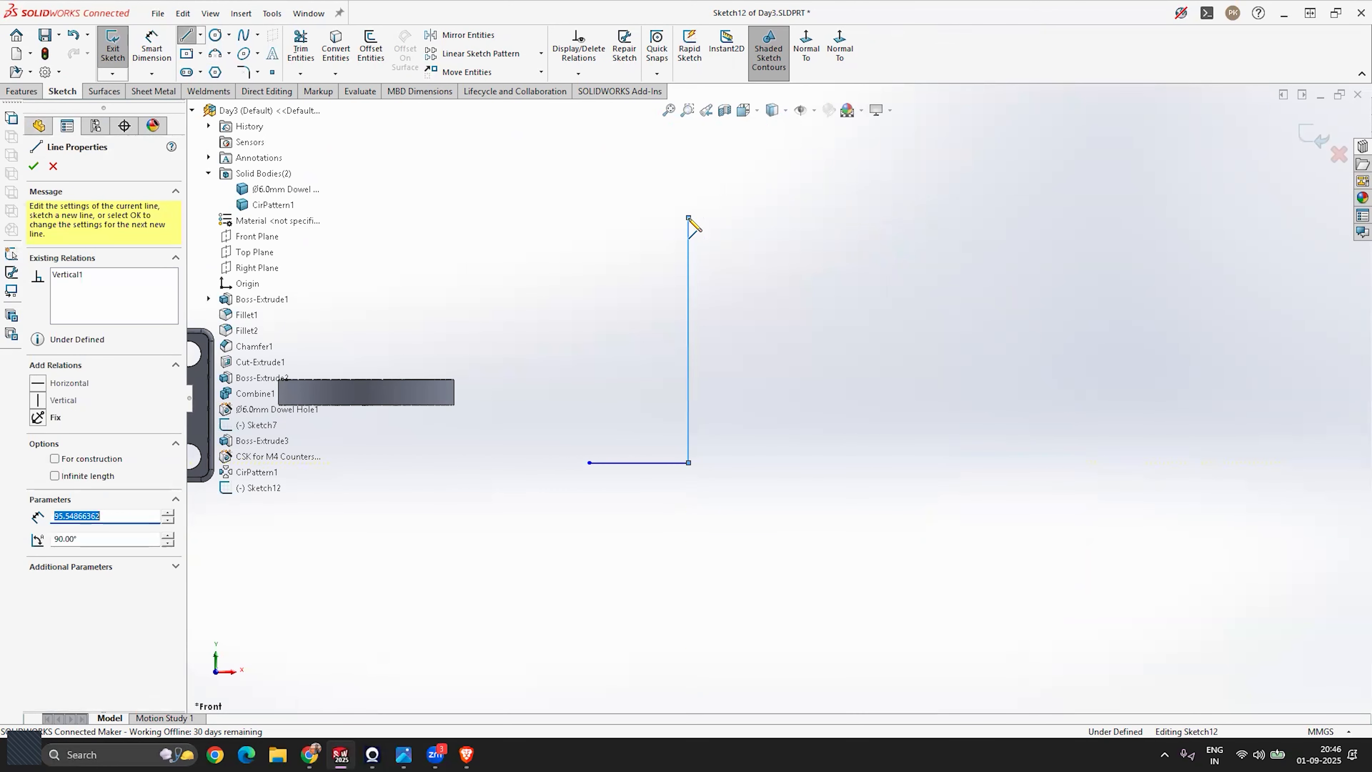
{"action": "key", "text": "Escape"}
{"action": "key", "text": "Escape"}
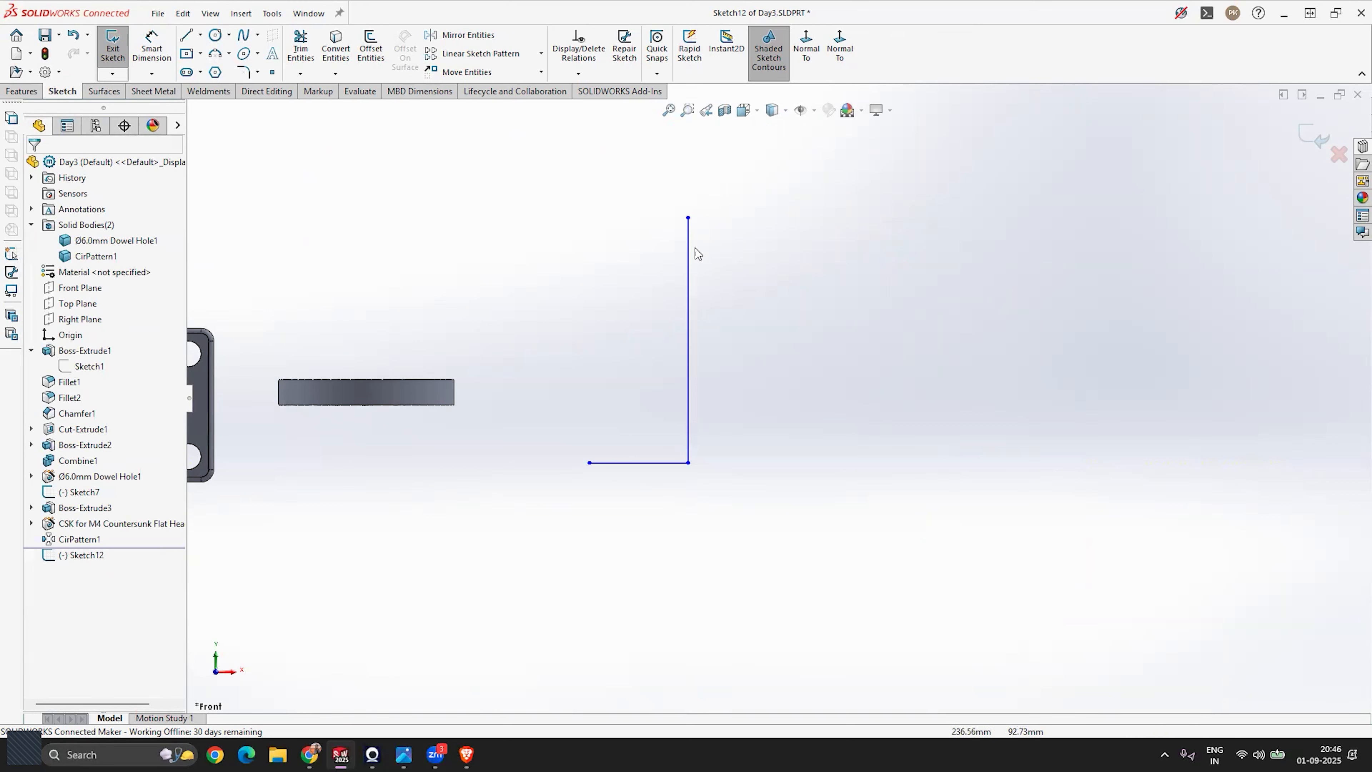
Draw a vase-shaped spline from the base line's free end, bulging outward and narrowing to a neck level with the vertical line's upper end.
{"action": "scroll", "coordinate": [781, 354], "scroll_direction": "up", "scroll_amount": 2}
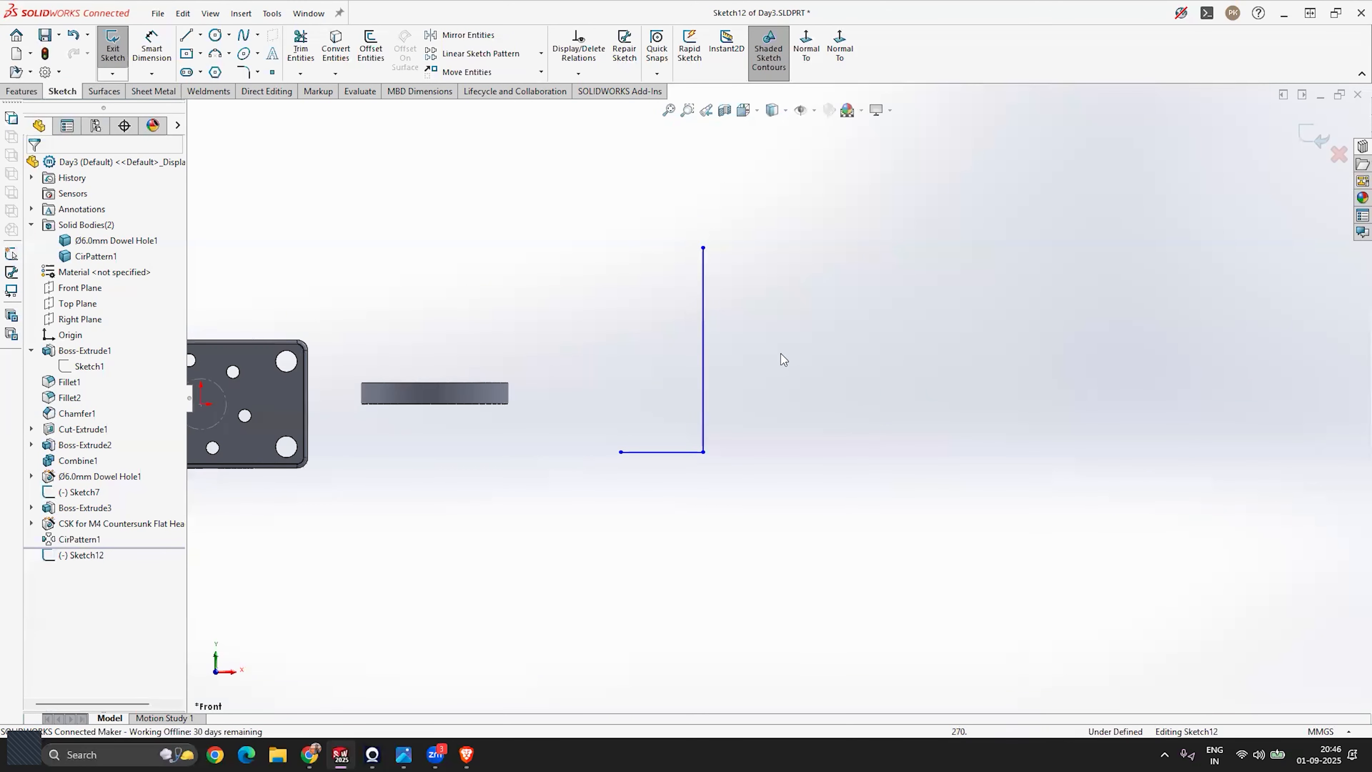
{"action": "scroll", "coordinate": [780, 354], "scroll_direction": "down", "scroll_amount": 3}
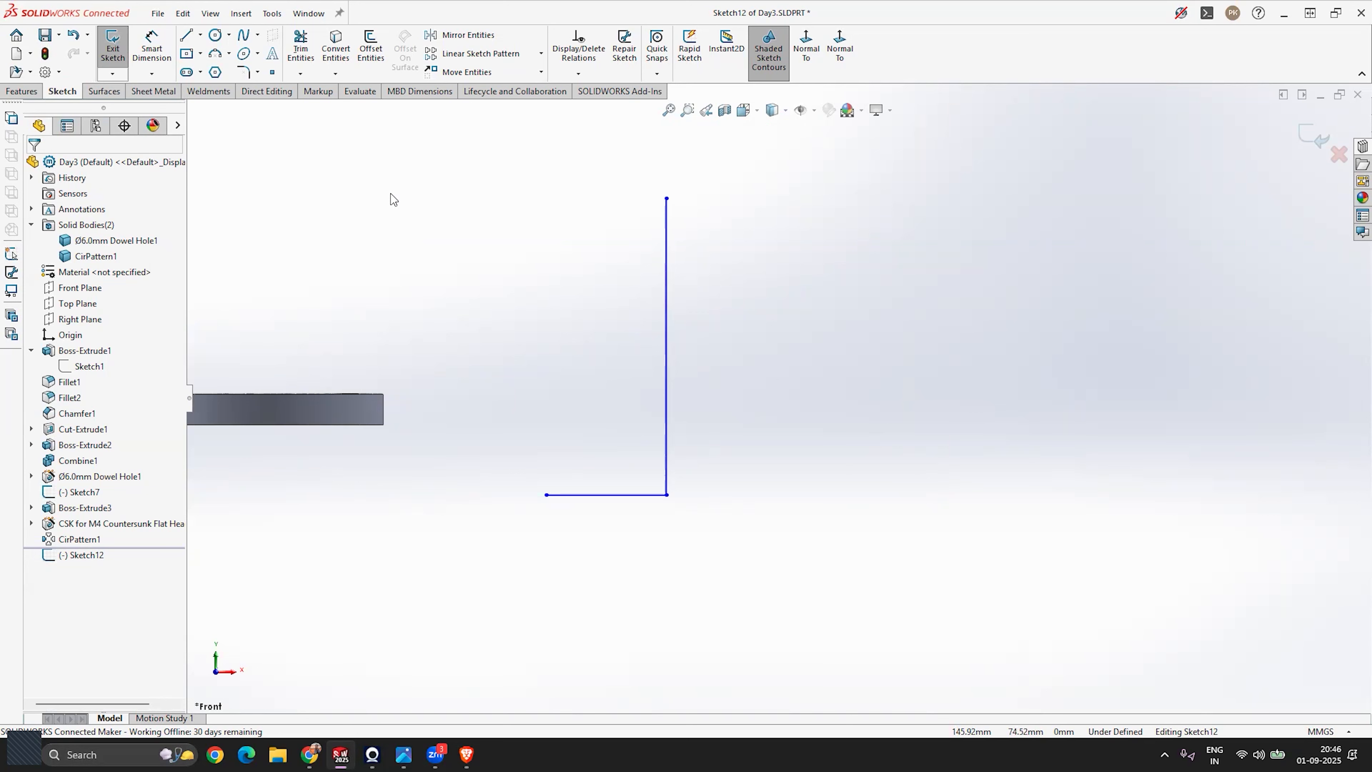
{"action": "left_click", "coordinate": [248, 41]}
{"action": "left_click", "coordinate": [547, 494]}
{"action": "left_click", "coordinate": [508, 420]}
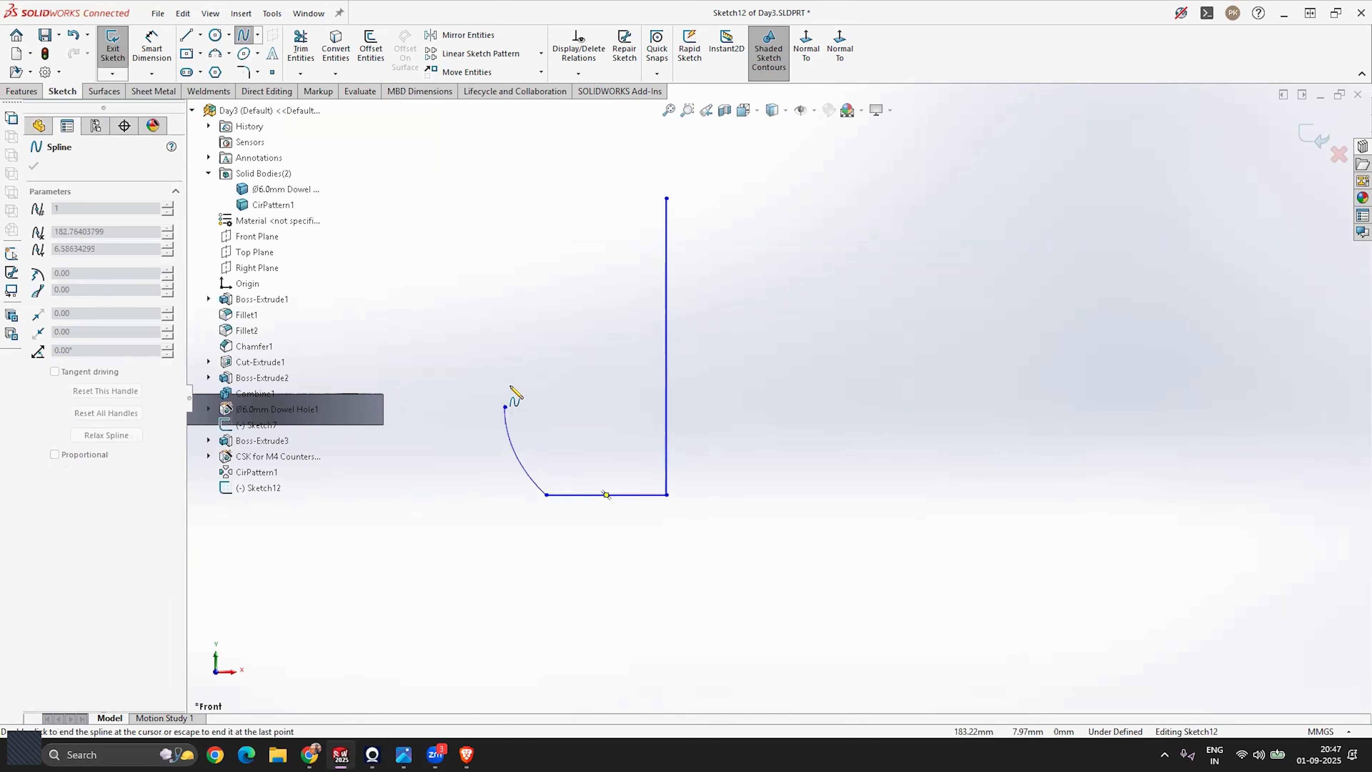
{"action": "left_click", "coordinate": [566, 306]}
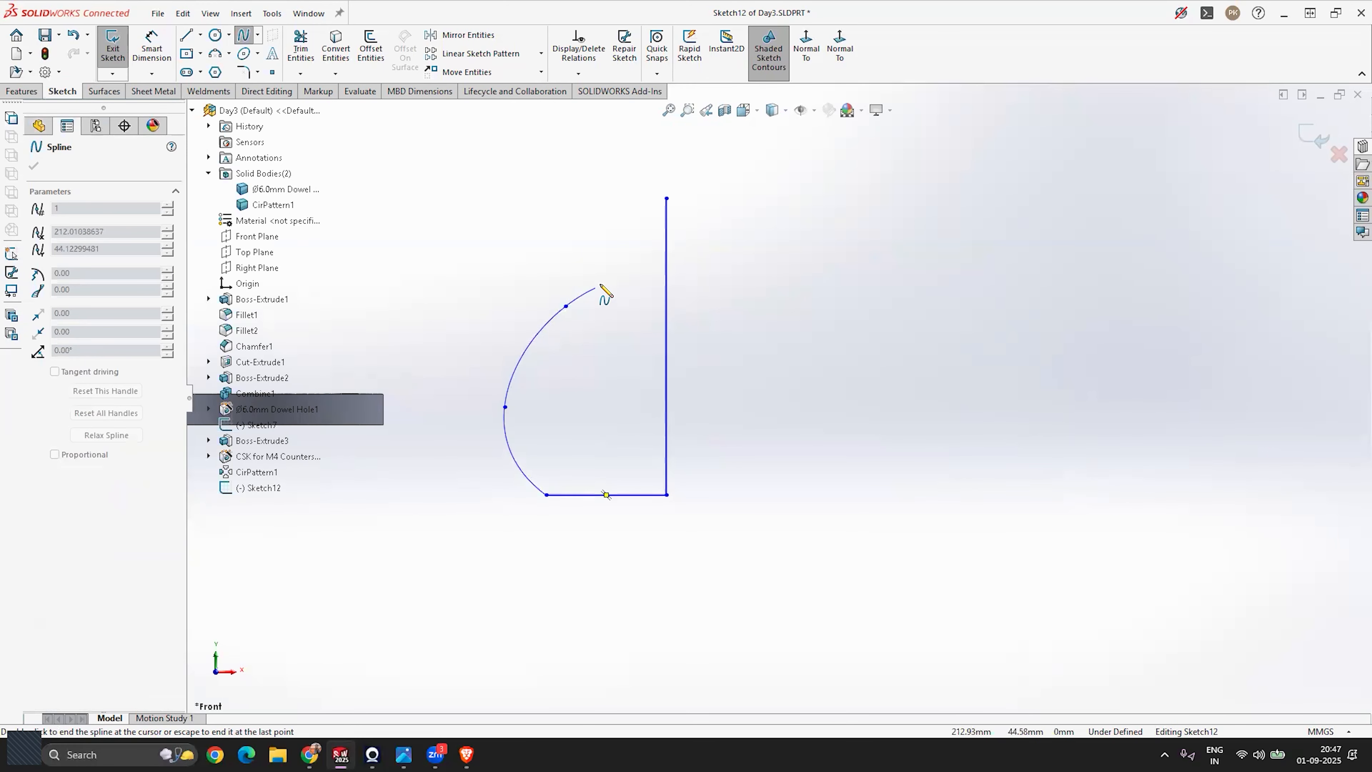
{"action": "left_click", "coordinate": [614, 268]}
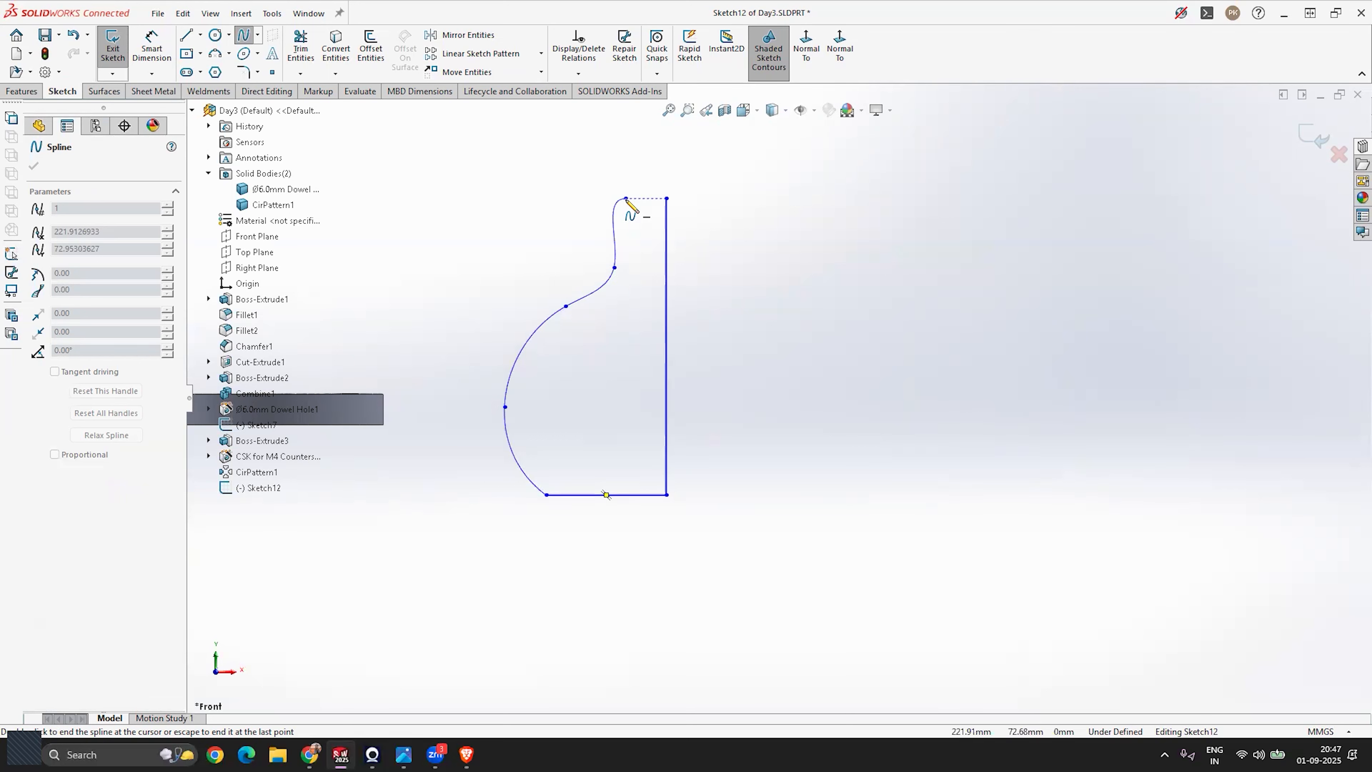
{"action": "right_click", "coordinate": [614, 146]}
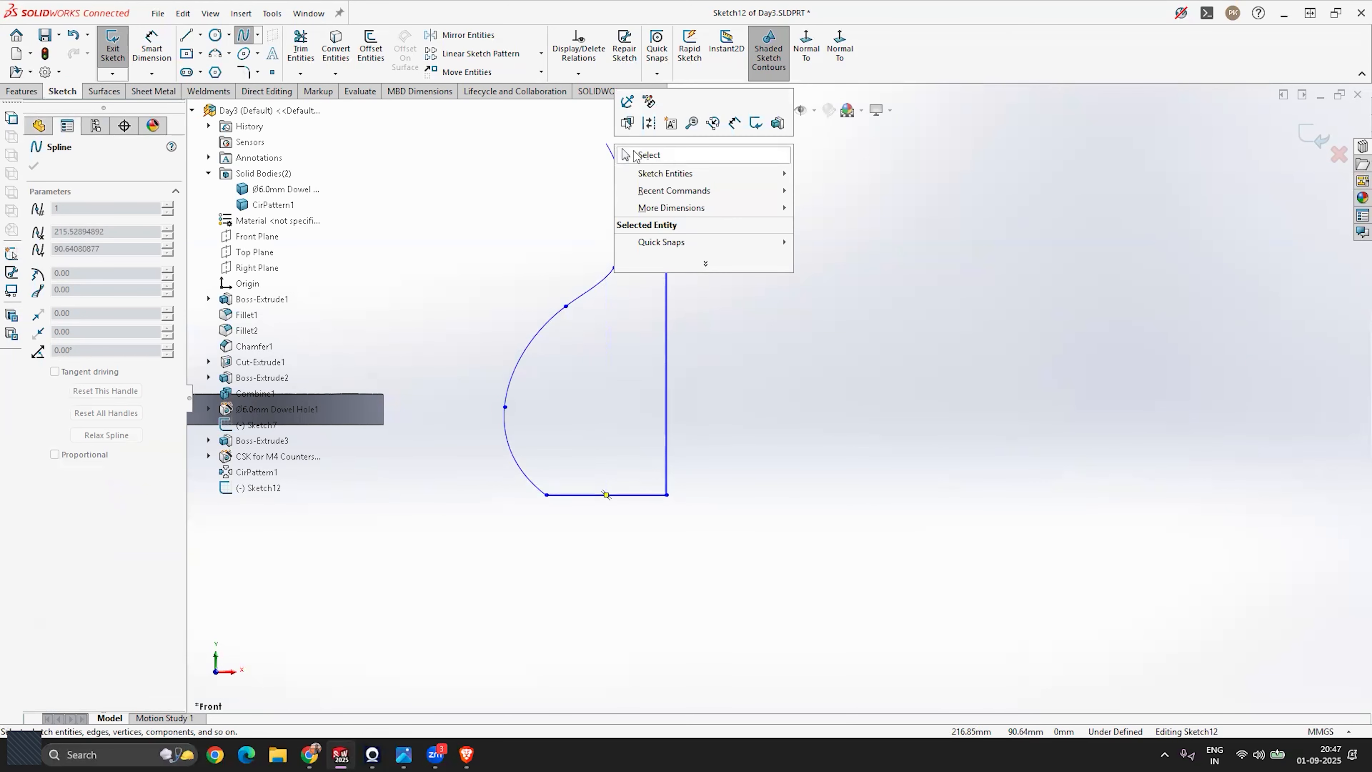
{"action": "left_click", "coordinate": [648, 155]}
Close the vase profile with a horizontal line about 13.2 mm long from the spline's upper end to the vertical line.
{"action": "scroll", "coordinate": [680, 335], "scroll_direction": "down", "scroll_amount": 2}
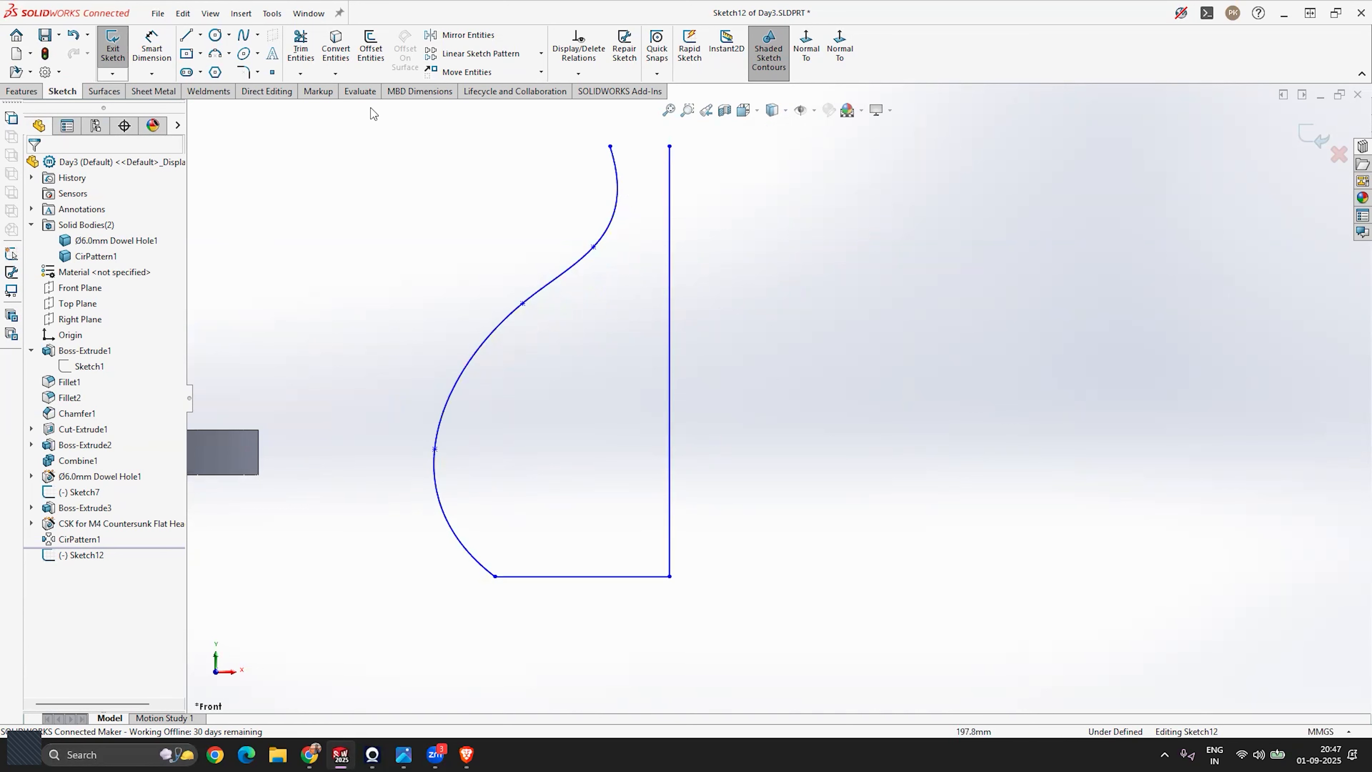
{"action": "left_click", "coordinate": [186, 35]}
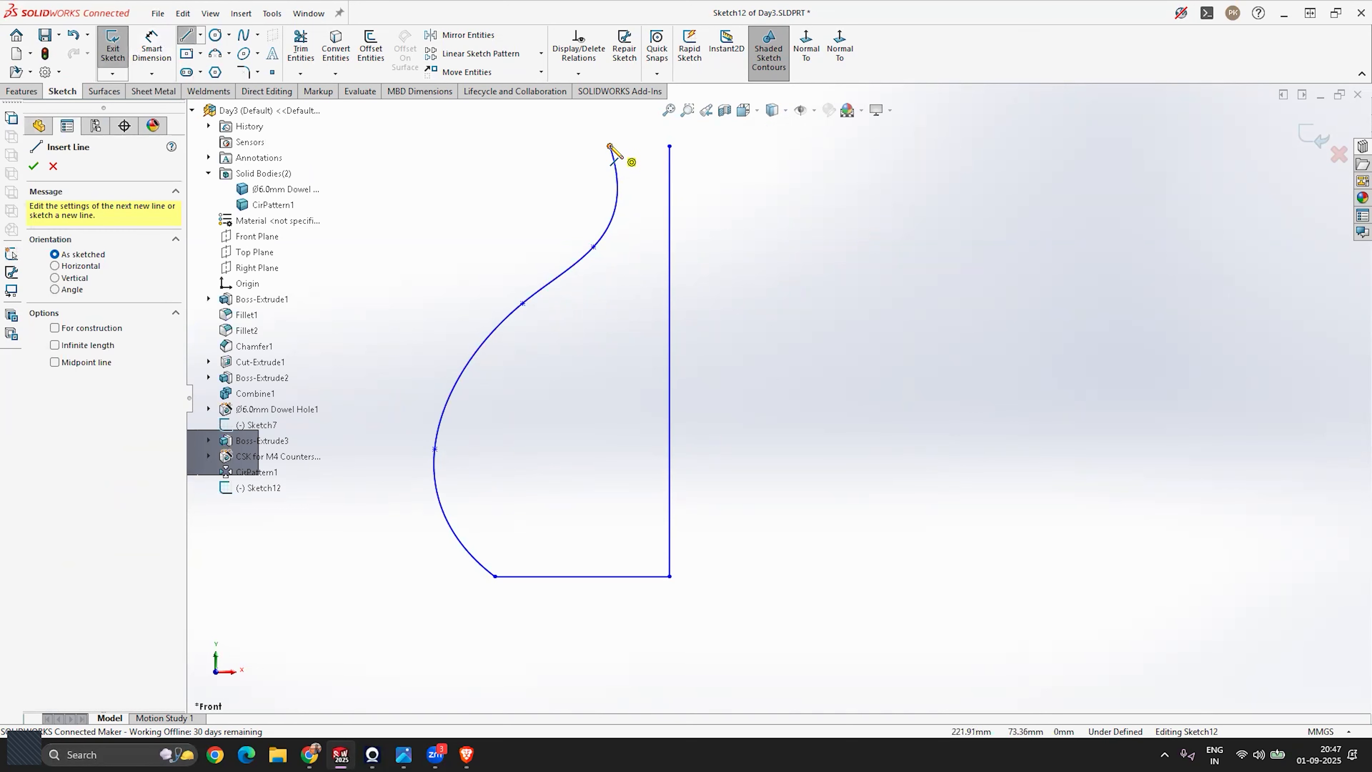
{"action": "left_click", "coordinate": [610, 146]}
{"action": "left_click", "coordinate": [669, 146]}
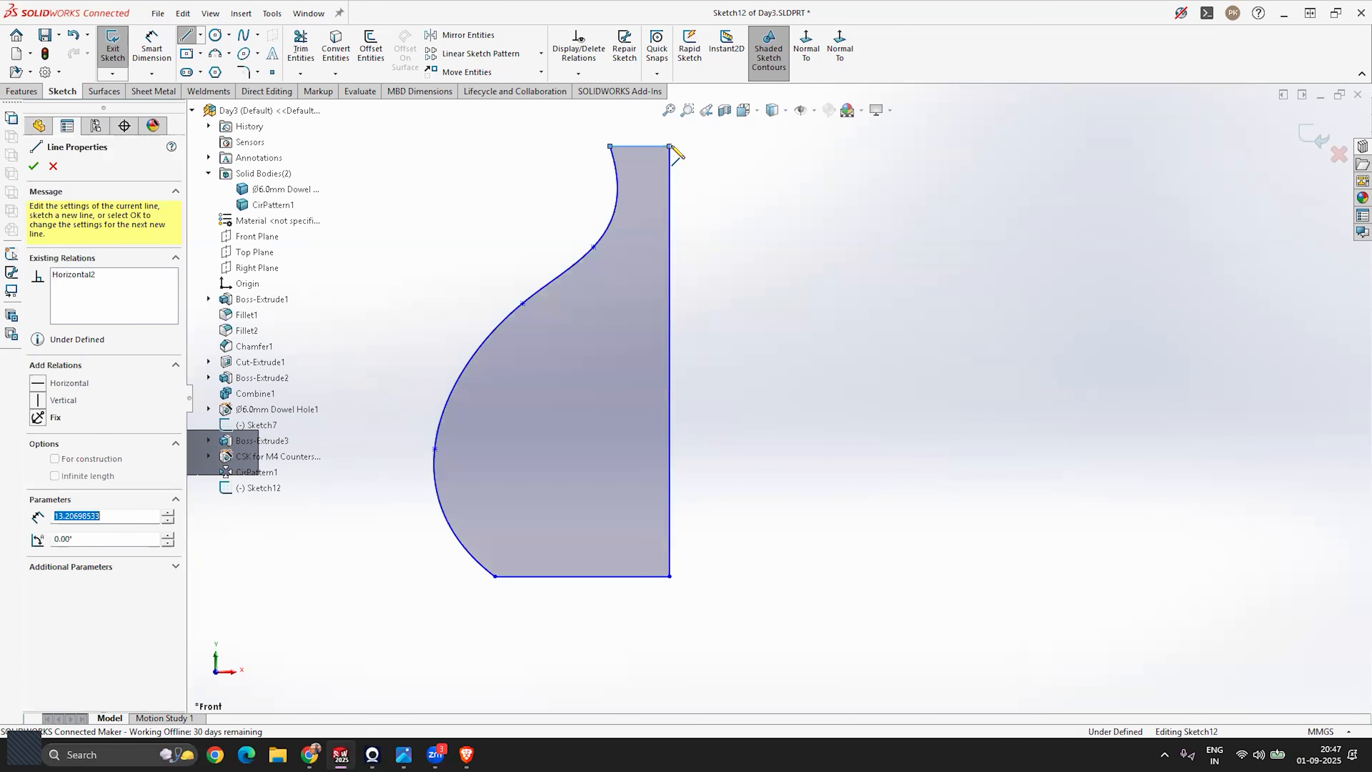
{"action": "mouse_move", "coordinate": [567, 470]}
{"action": "middle_mouse_down"}
{"action": "mouse_move", "coordinate": [704, 361]}
{"action": "mouse_move", "coordinate": [744, 392]}
{"action": "mouse_move", "coordinate": [689, 326]}
{"action": "middle_mouse_up"}
{"action": "key", "text": "Escape"}
Reshape the vase profile by shortening the base line at its free end and moving the spline's bulge and shoulder points slightly inward.
{"action": "mouse_move", "coordinate": [707, 178]}
{"action": "middle_mouse_down"}
{"action": "mouse_move", "coordinate": [573, 444]}
{"action": "mouse_move", "coordinate": [689, 410]}
{"action": "mouse_move", "coordinate": [755, 455]}
{"action": "mouse_move", "coordinate": [640, 444]}
{"action": "mouse_move", "coordinate": [591, 407]}
{"action": "mouse_move", "coordinate": [539, 511]}
{"action": "middle_mouse_up"}
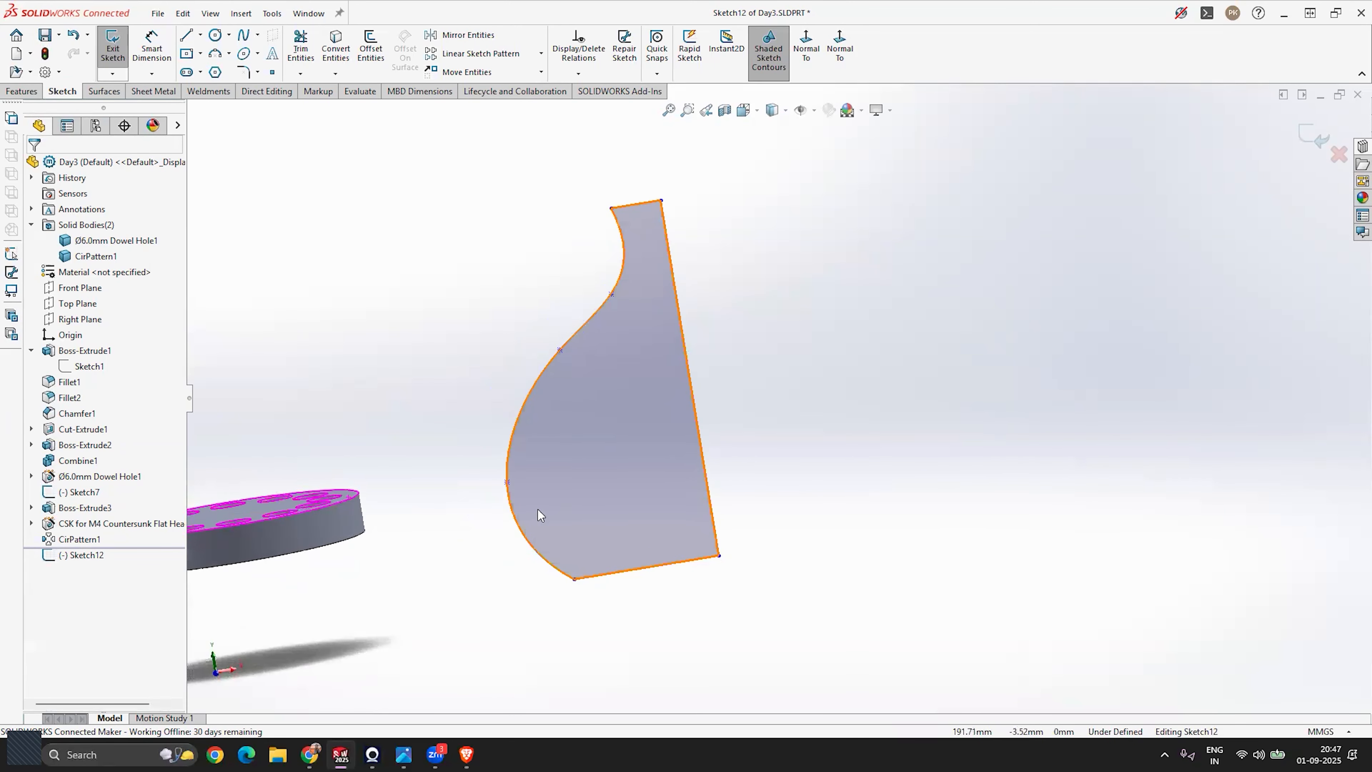
{"action": "left_click_drag", "start_coordinate": [507, 482], "coordinate": [524, 482]}
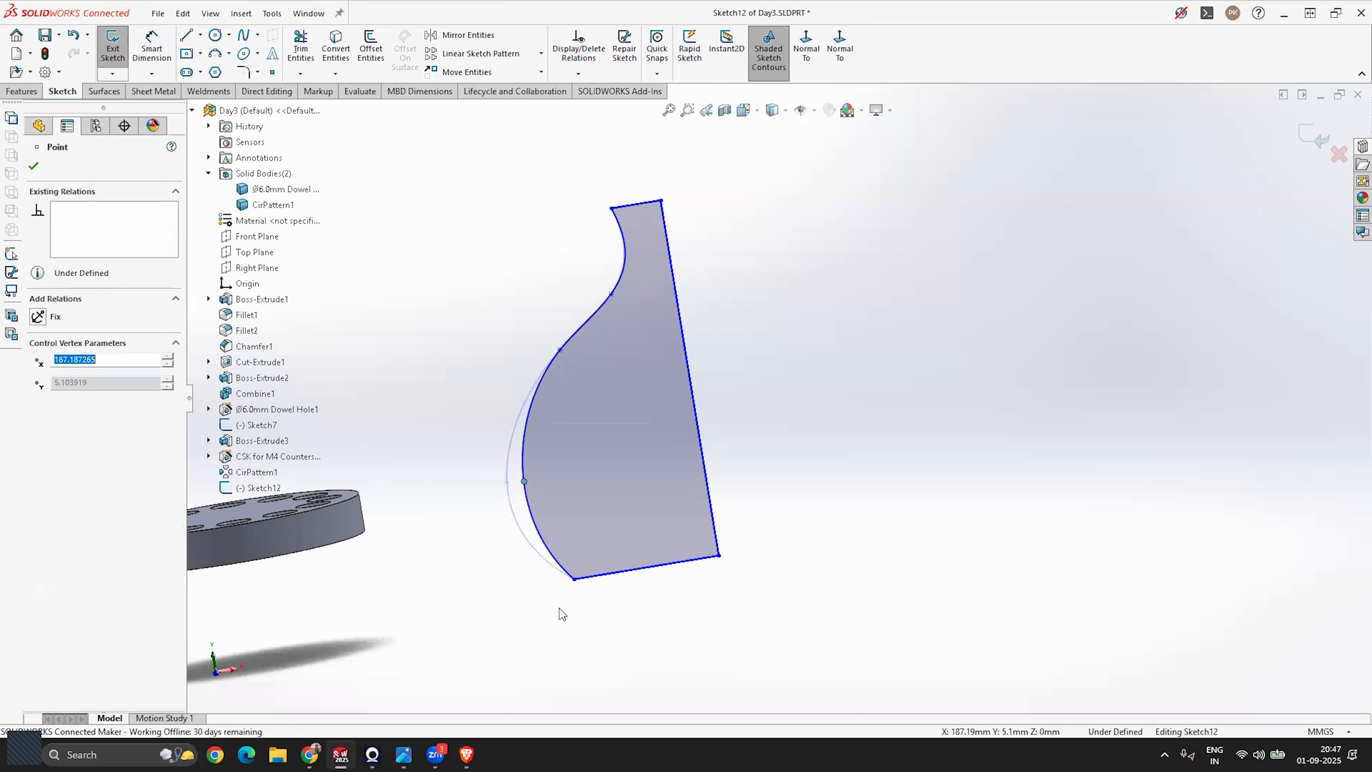
{"action": "left_click_drag", "start_coordinate": [574, 580], "coordinate": [622, 576]}
{"action": "left_click", "coordinate": [525, 481]}
{"action": "left_click_drag", "start_coordinate": [535, 481], "coordinate": [535, 479]}
{"action": "left_click", "coordinate": [559, 350]}
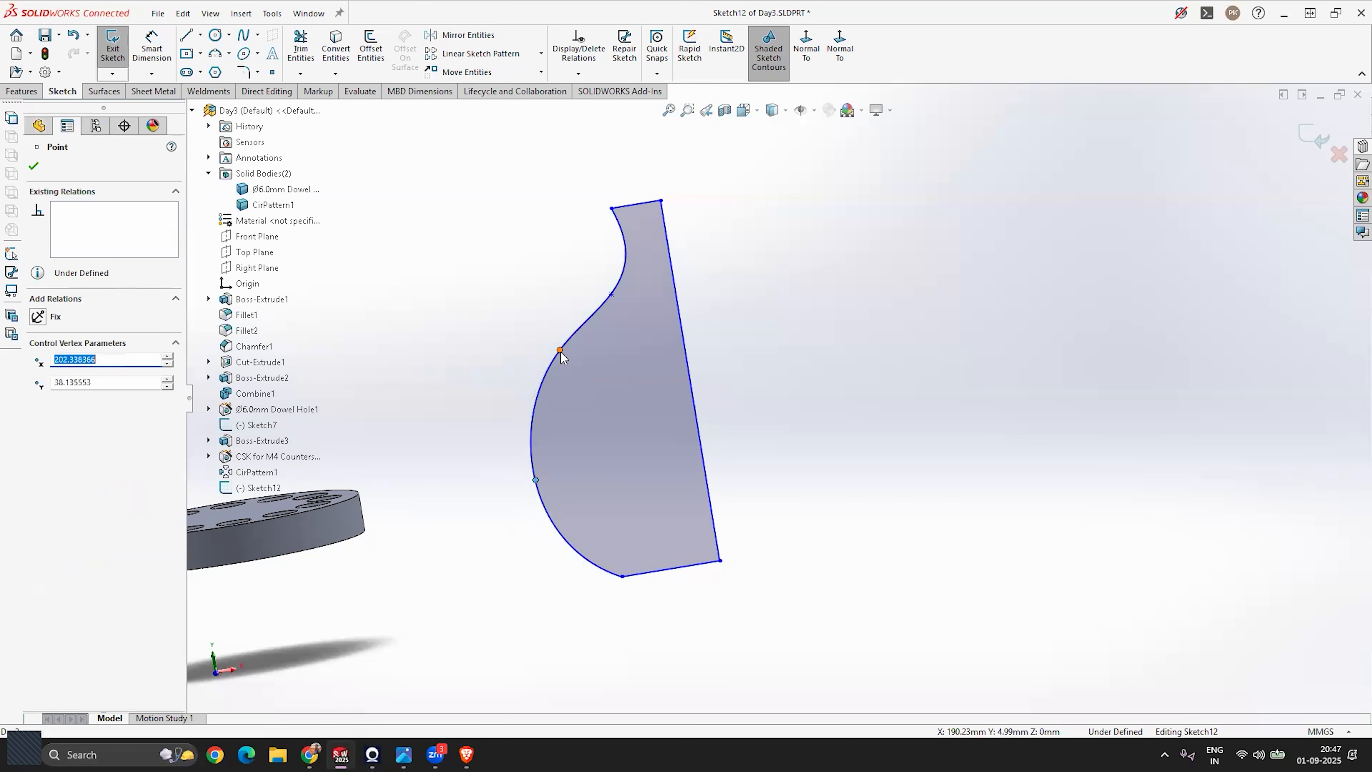
{"action": "left_click_drag", "start_coordinate": [562, 362], "coordinate": [619, 320]}
{"action": "mouse_move", "coordinate": [619, 320]}
{"action": "middle_mouse_down"}
{"action": "mouse_move", "coordinate": [666, 421]}
{"action": "mouse_move", "coordinate": [714, 416]}
{"action": "mouse_move", "coordinate": [698, 383]}
{"action": "mouse_move", "coordinate": [564, 420]}
{"action": "mouse_move", "coordinate": [820, 466]}
{"action": "mouse_move", "coordinate": [716, 421]}
{"action": "middle_mouse_up"}
{"action": "left_click", "coordinate": [716, 420]}
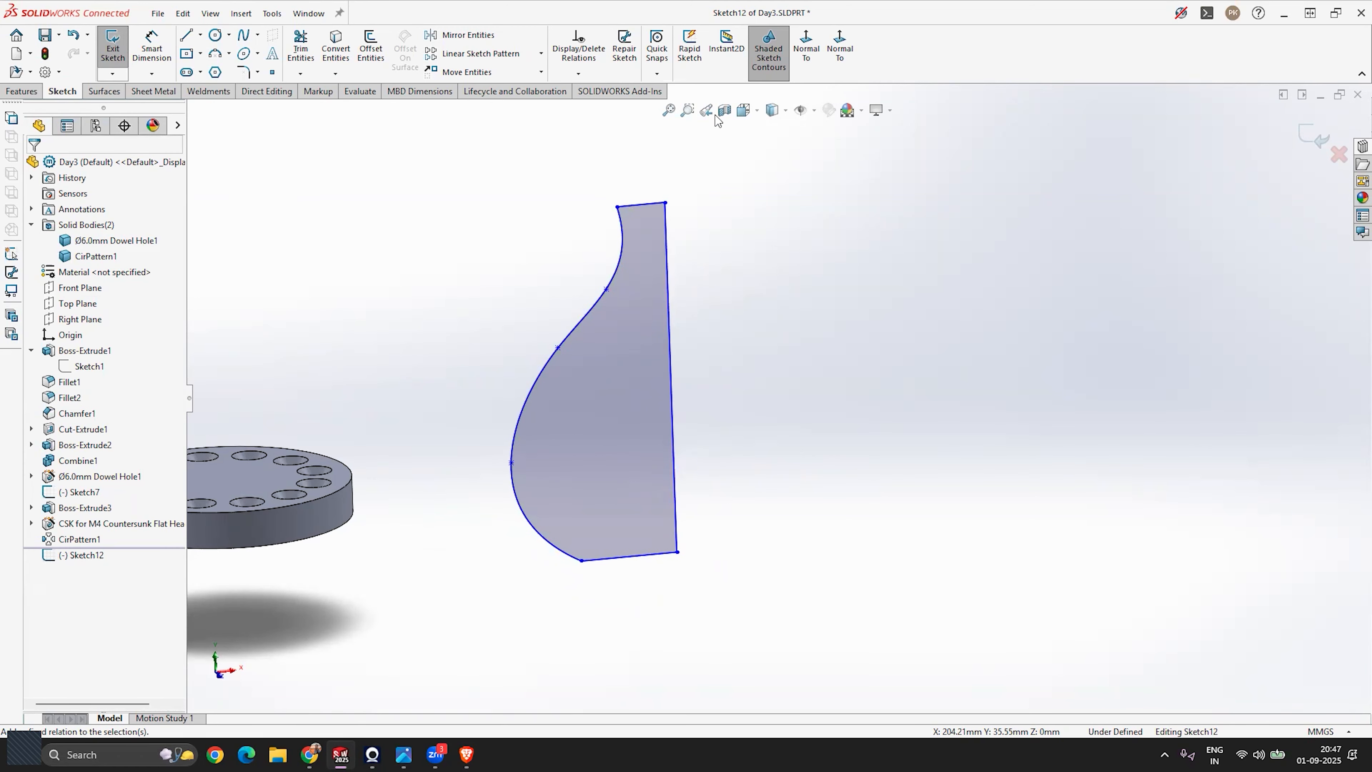
Exit the vase sketch and start a Revolved Boss/Base of it, using the profile's long vertical line as the axis of revolution.
{"action": "left_click", "coordinate": [21, 91]}
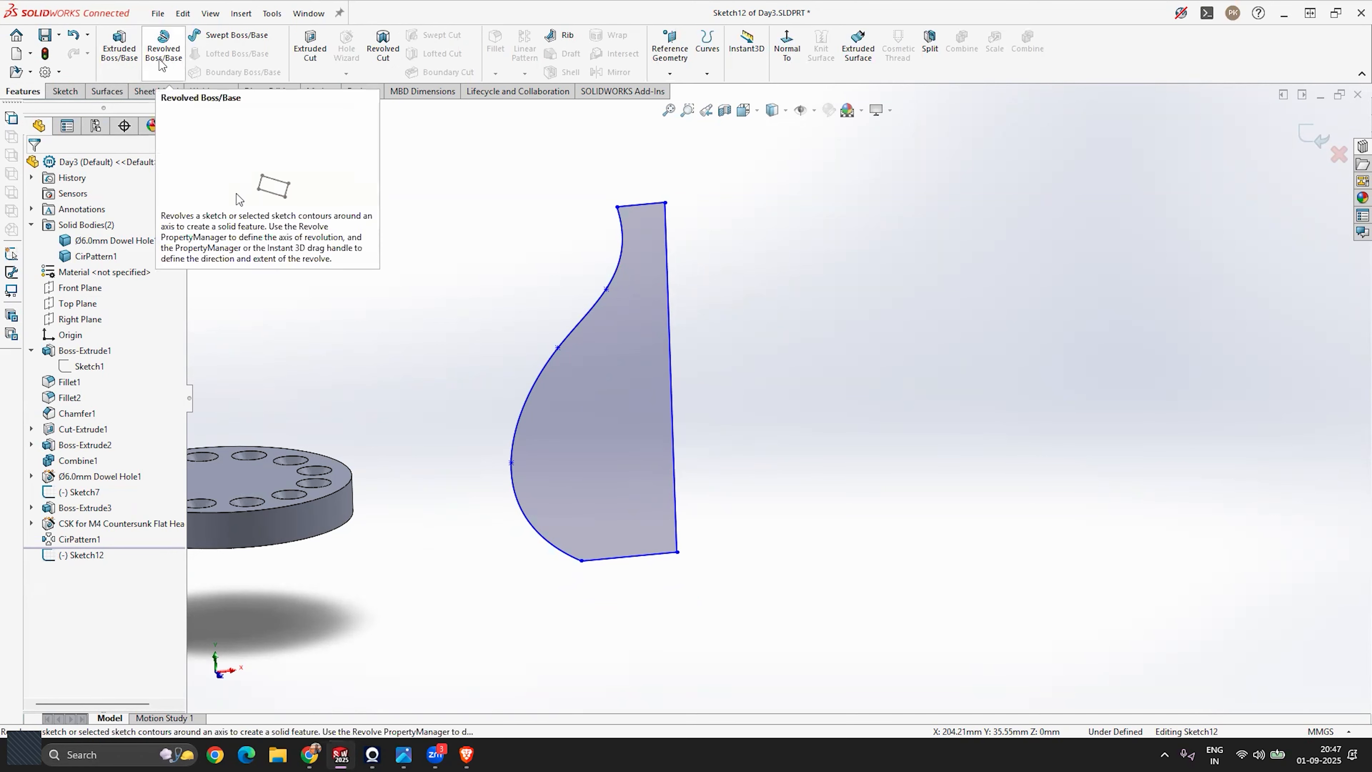
{"action": "left_click", "coordinate": [1312, 136]}
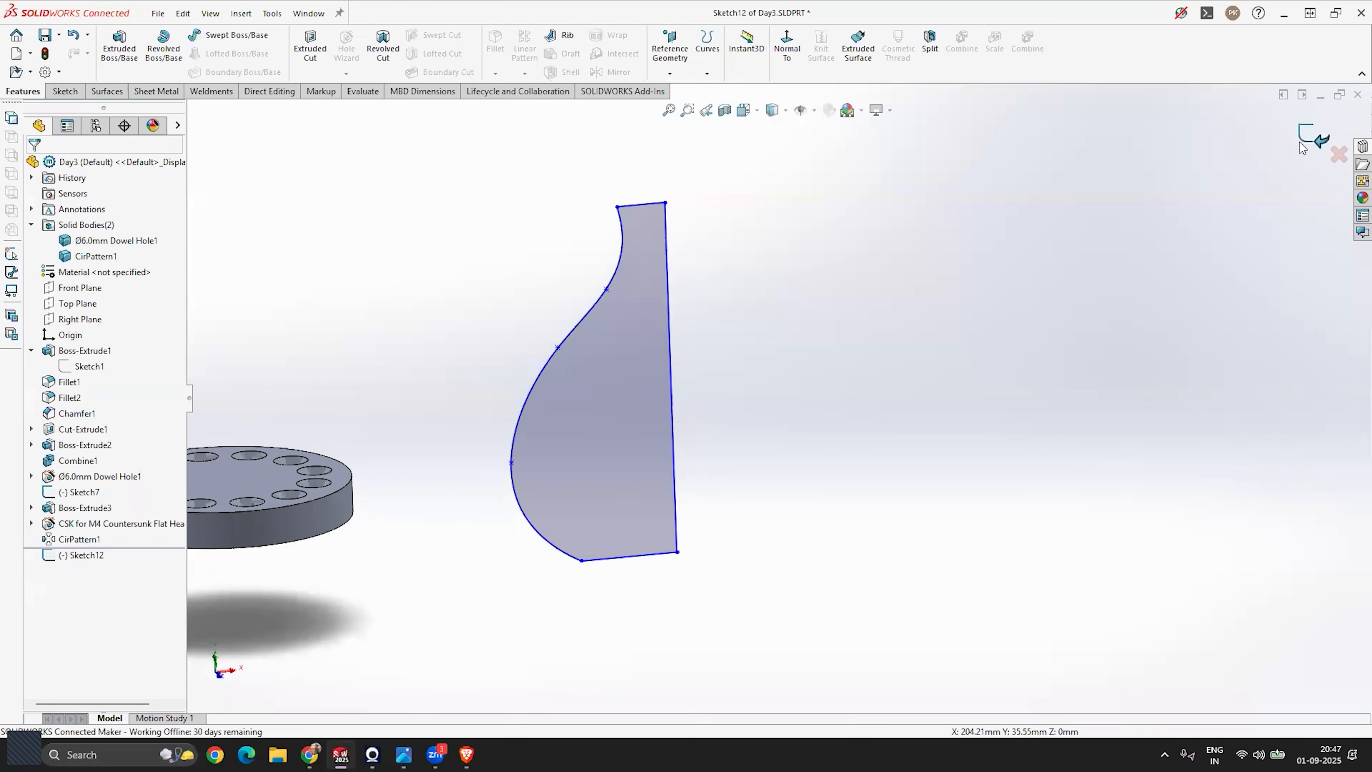
{"action": "left_click", "coordinate": [85, 557]}
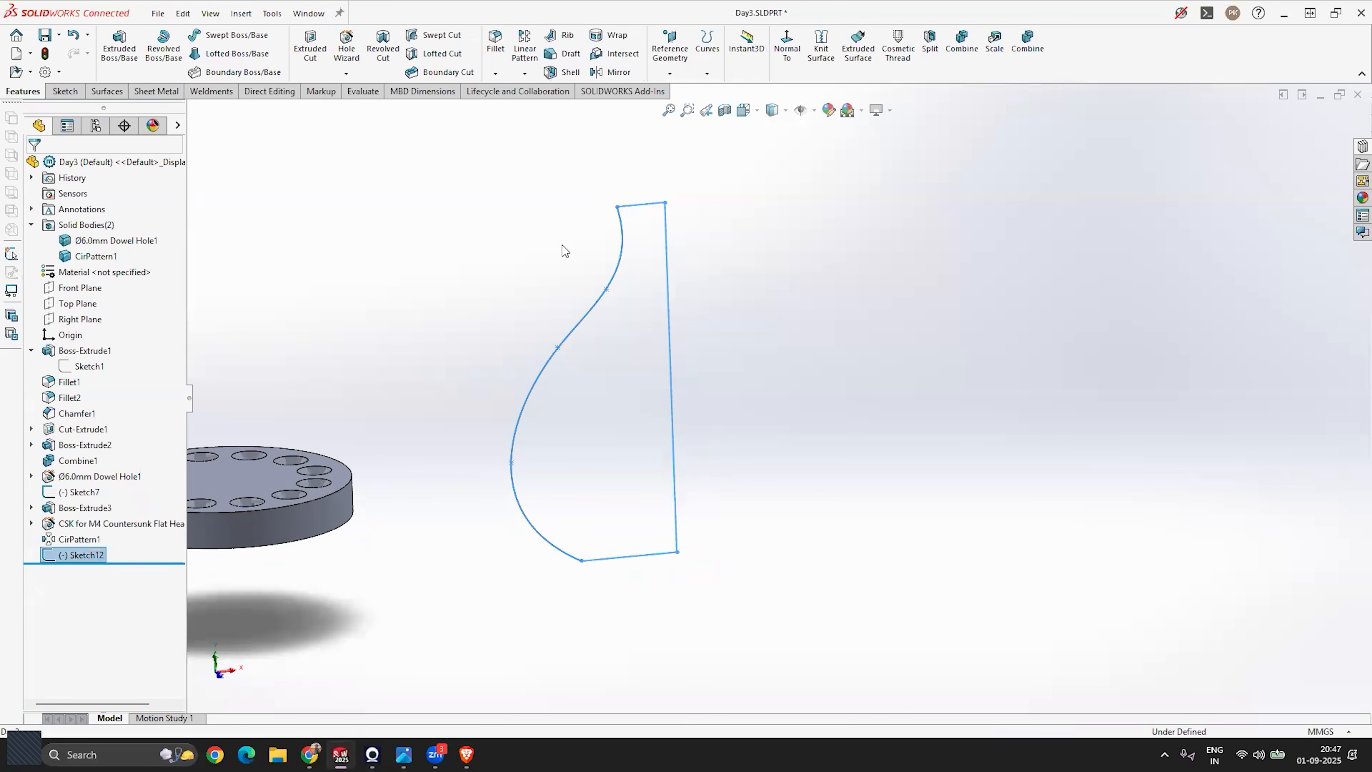
{"action": "left_click", "coordinate": [165, 56]}
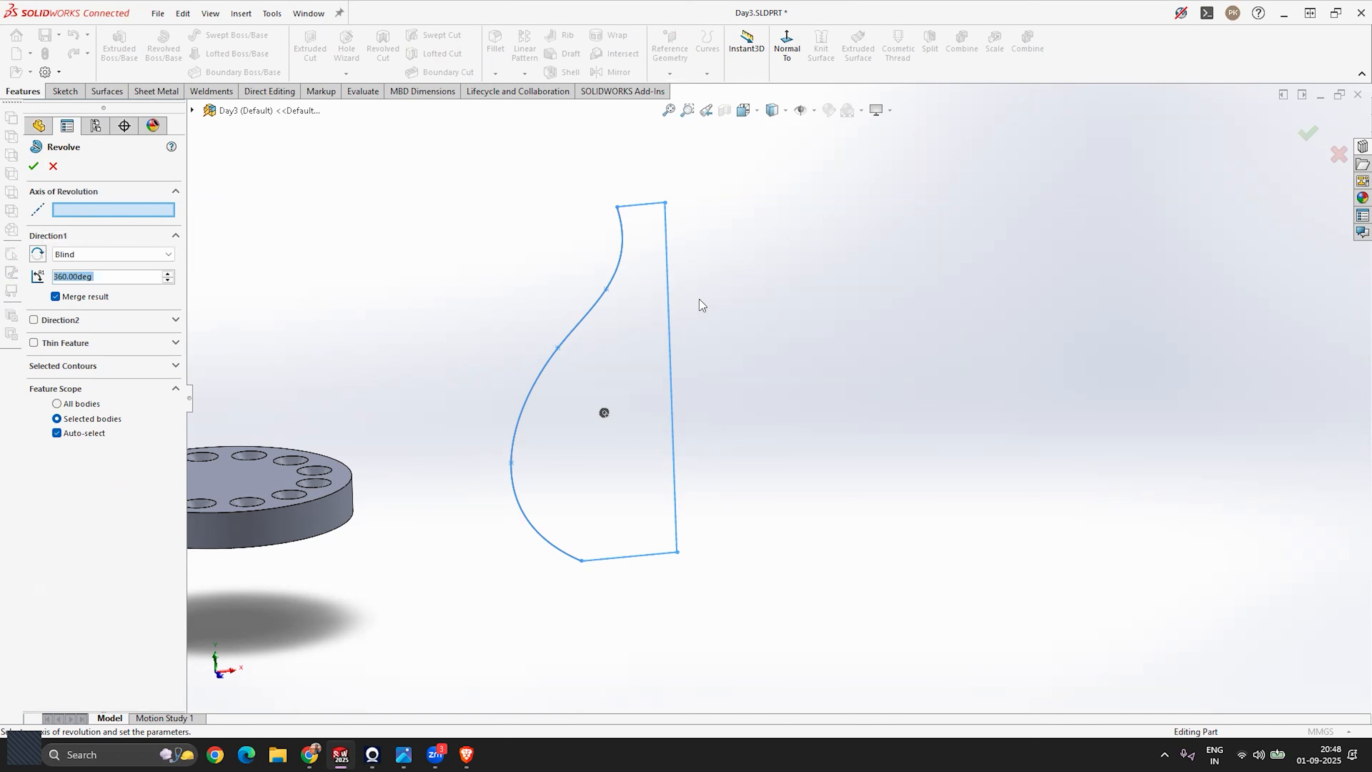
{"action": "left_click", "coordinate": [669, 345]}
{"action": "mouse_move", "coordinate": [482, 524]}
{"action": "middle_mouse_down"}
{"action": "mouse_move", "coordinate": [533, 469]}
{"action": "mouse_move", "coordinate": [498, 545]}
{"action": "middle_mouse_up"}
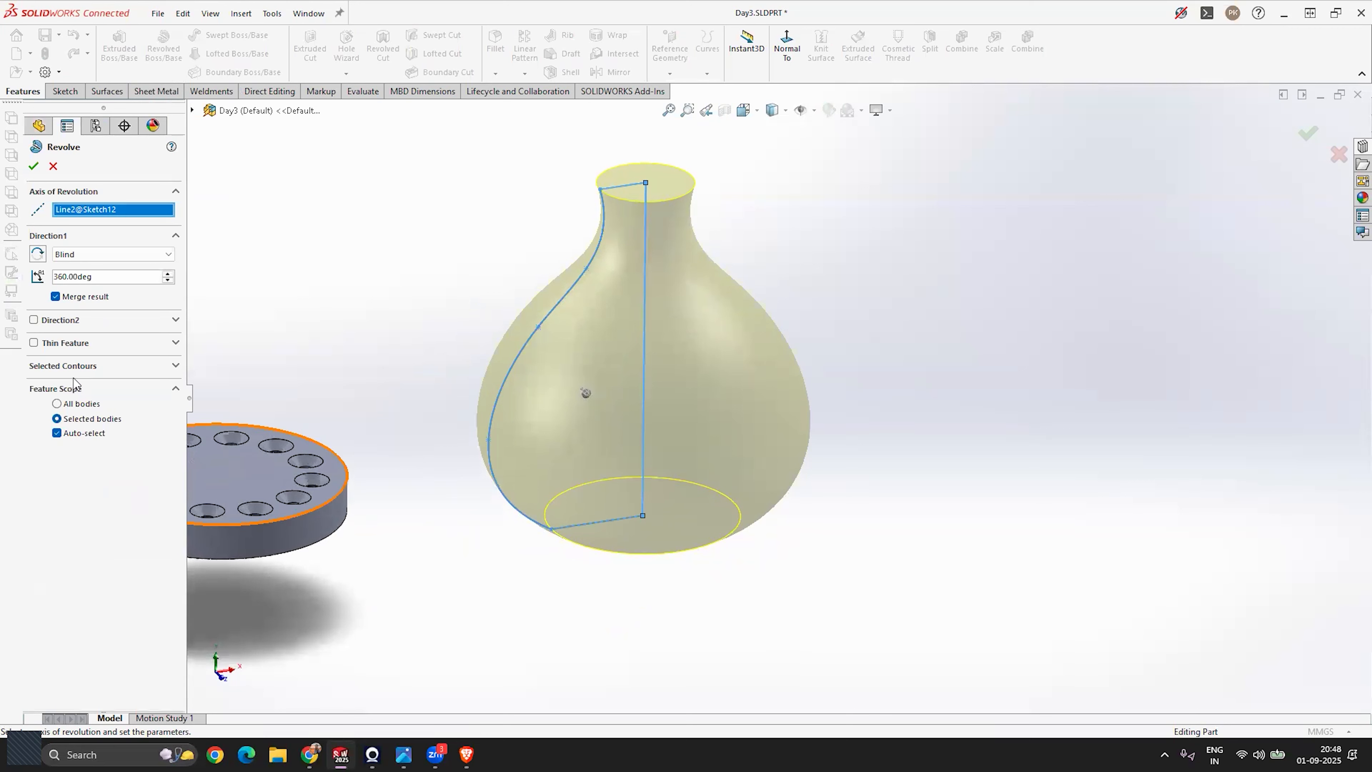
{"action": "left_click", "coordinate": [95, 366]}
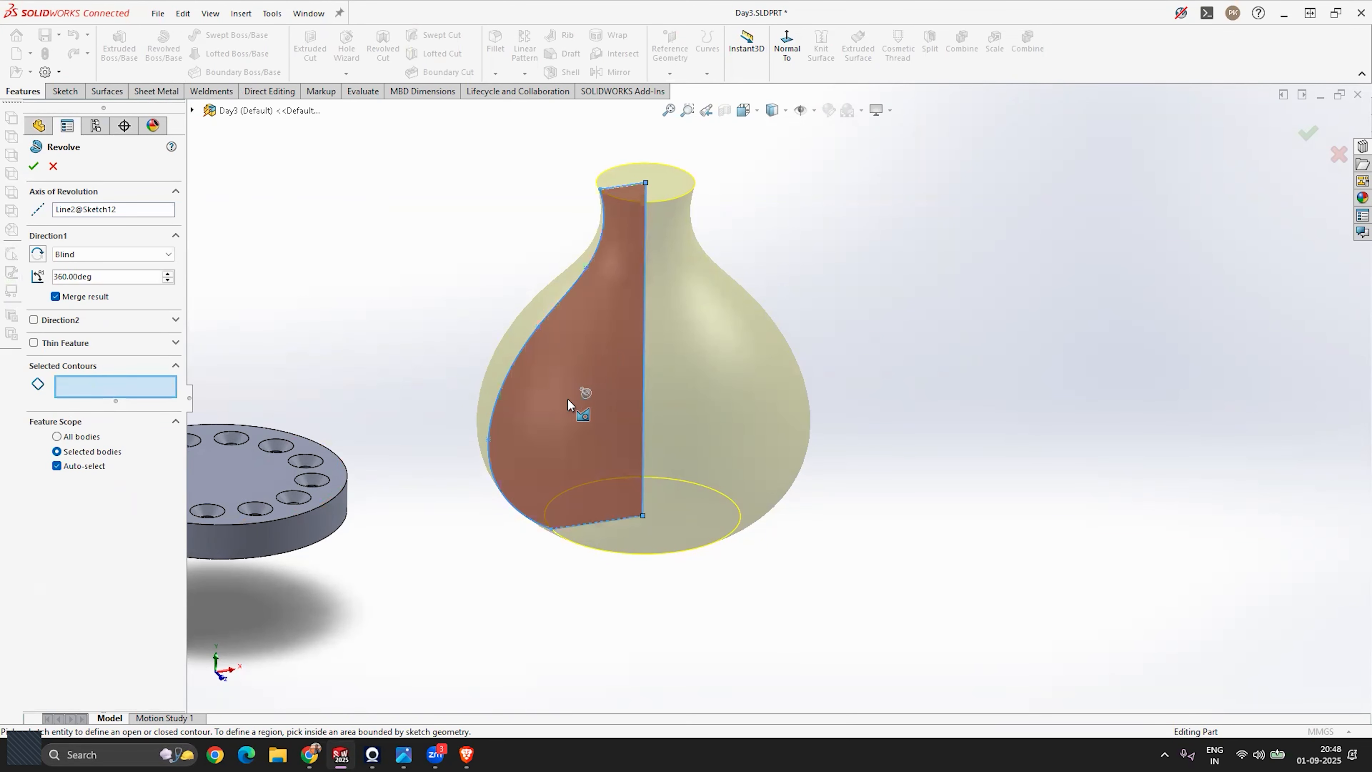
{"action": "middle_click_drag", "start_coordinate": [780, 475], "coordinate": [728, 407]}
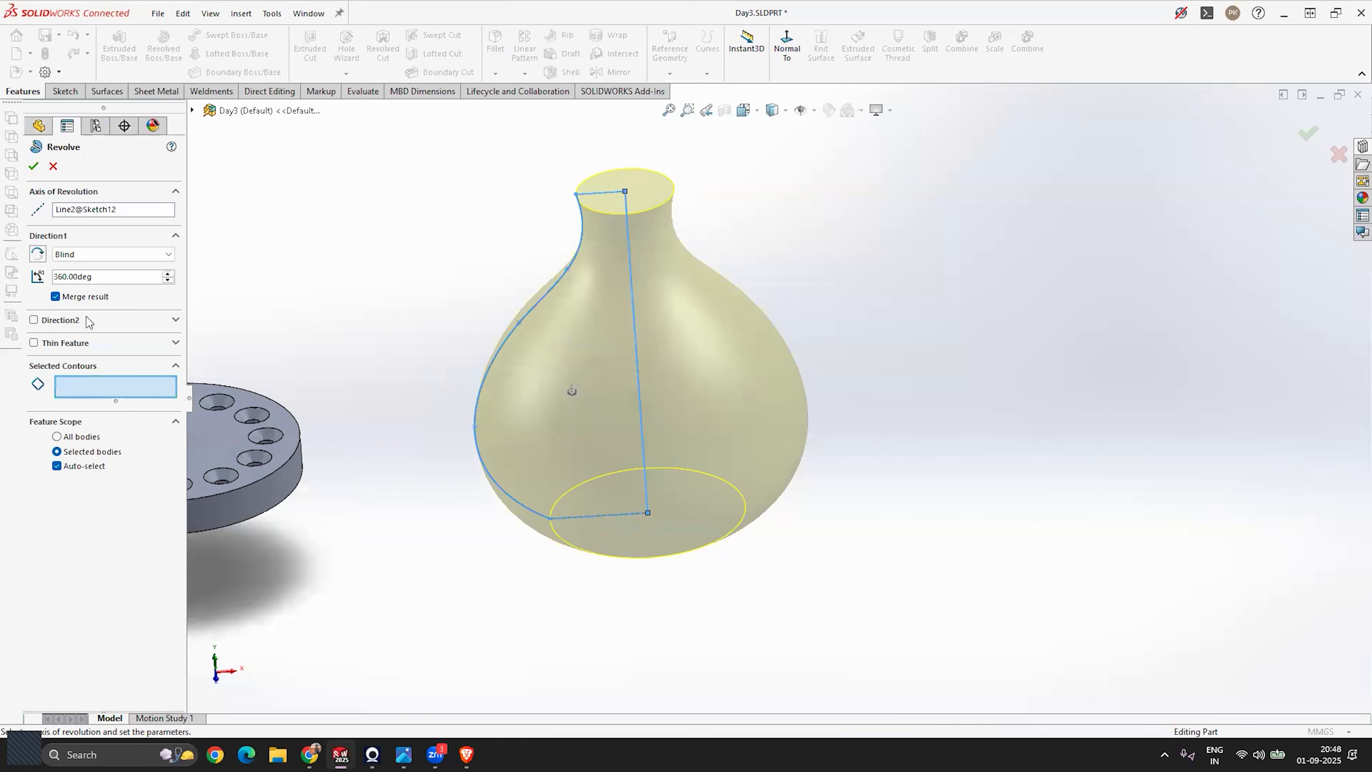
Try a revolve angle of 90 degrees for the vase and examine the partial preview.
{"action": "left_click_drag", "start_coordinate": [104, 277], "coordinate": [47, 276]}
{"action": "type", "text": "90"}
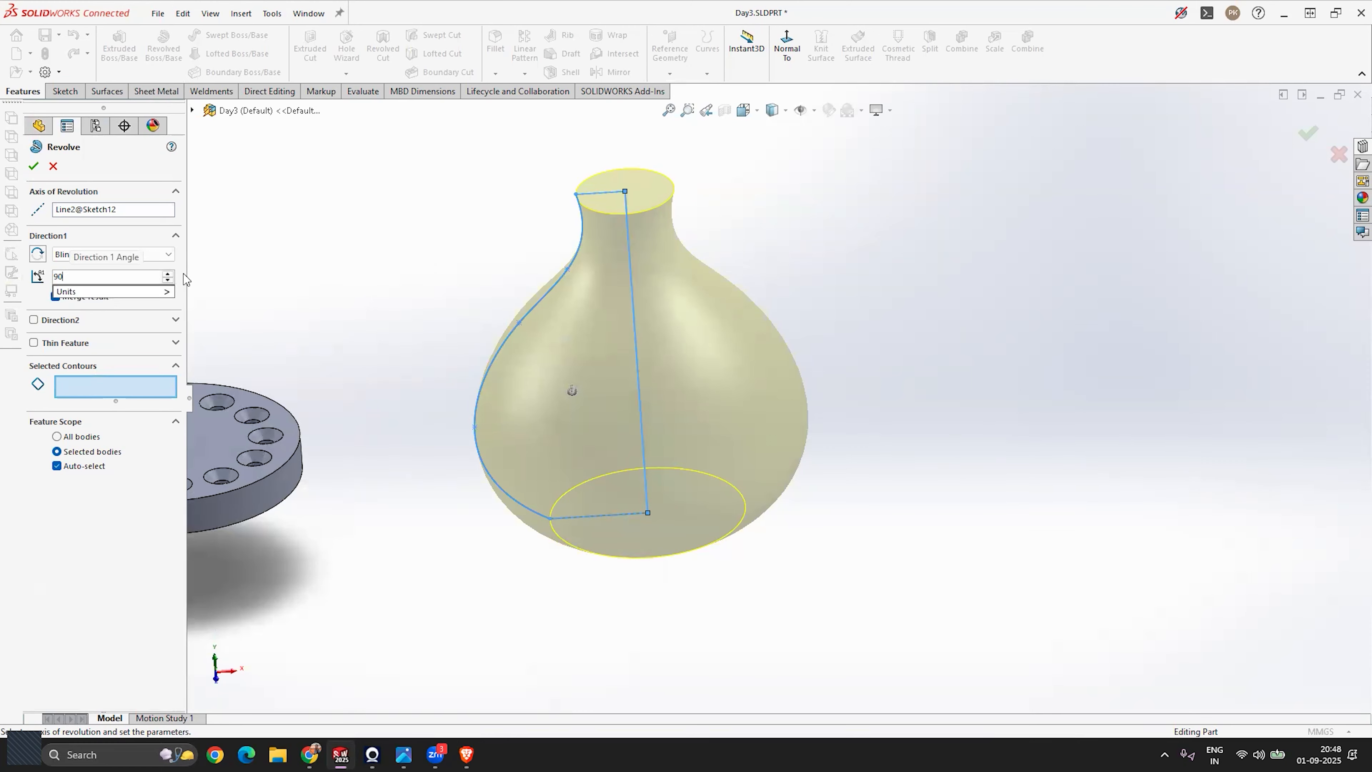
{"action": "key", "text": "Return"}
{"action": "middle_click_drag", "start_coordinate": [381, 325], "coordinate": [243, 355]}
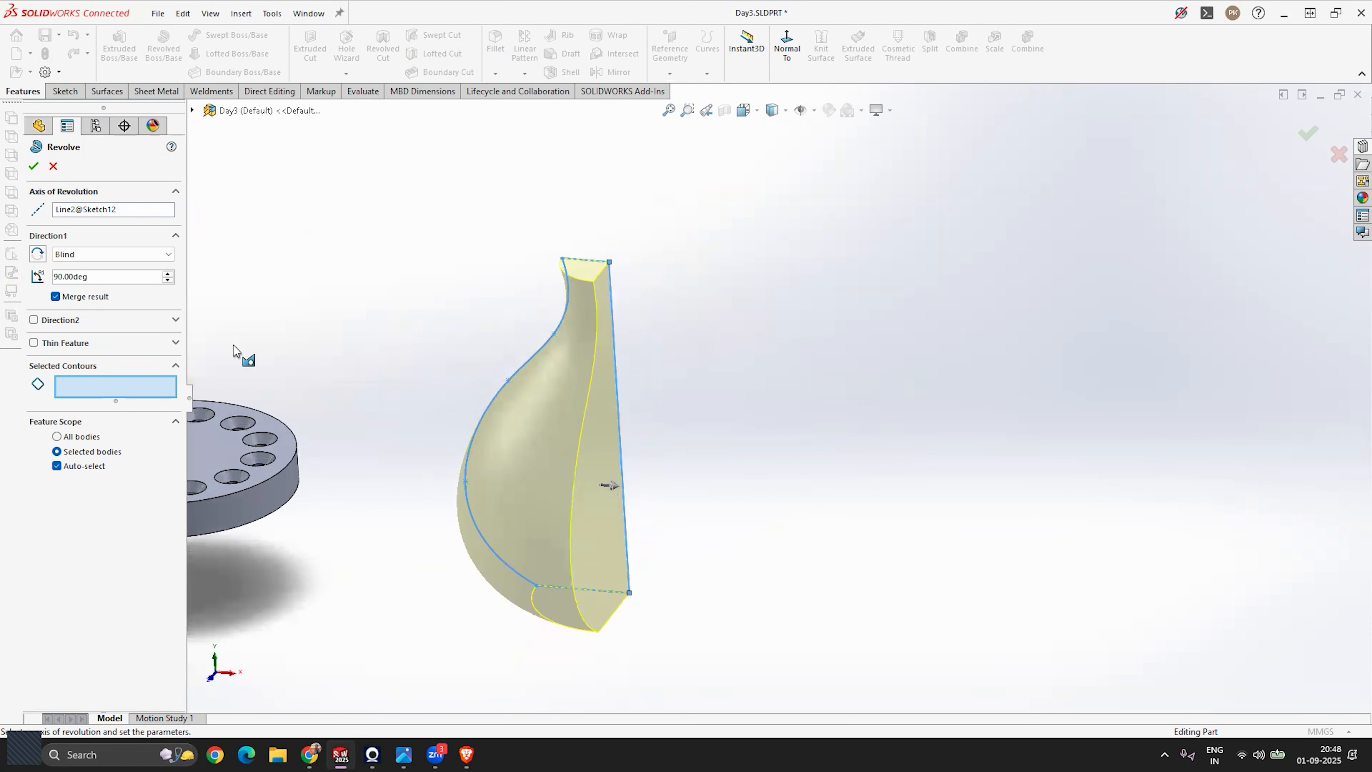
Try a revolve angle of 270 degrees for the vase and examine the open preview.
{"action": "double_click", "coordinate": [97, 274]}
{"action": "type", "text": "270"}
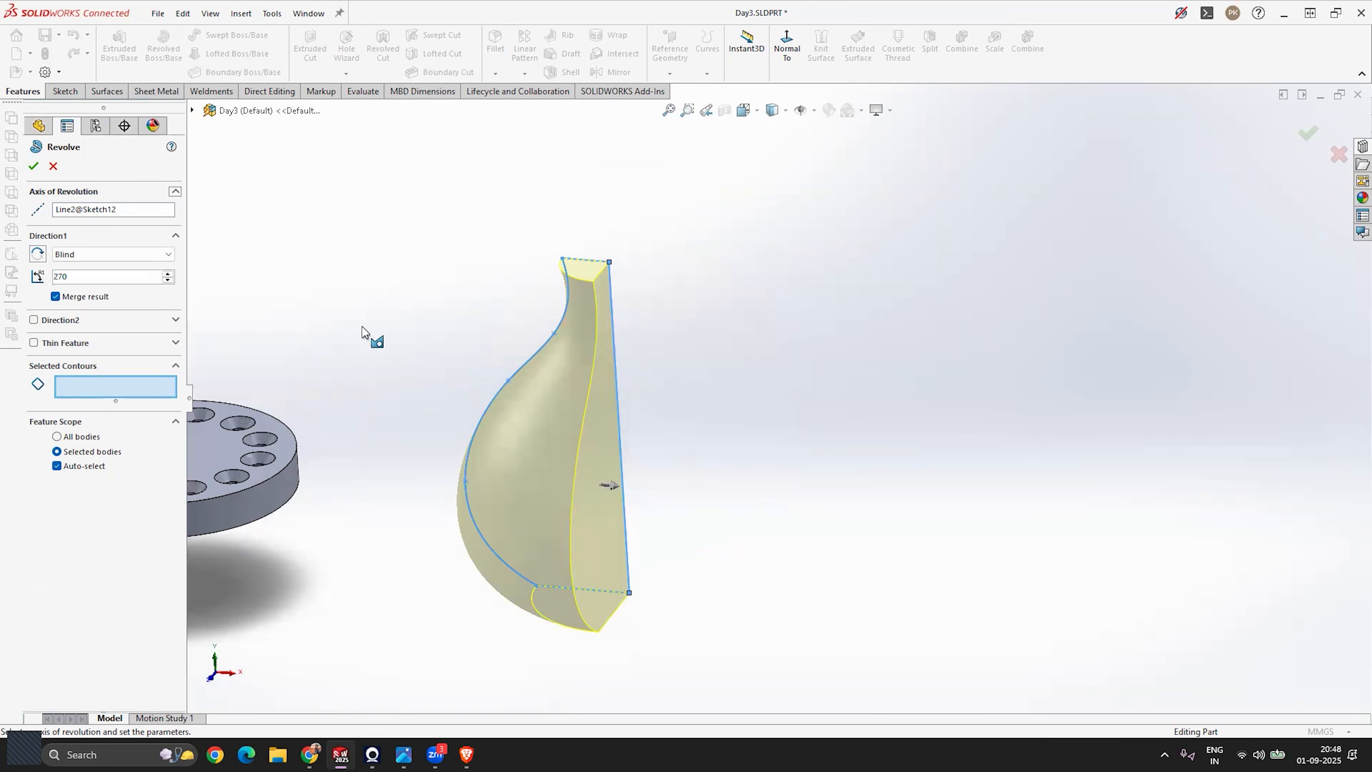
{"action": "key", "text": "Return"}
{"action": "middle_click_drag", "start_coordinate": [407, 383], "coordinate": [396, 437]}
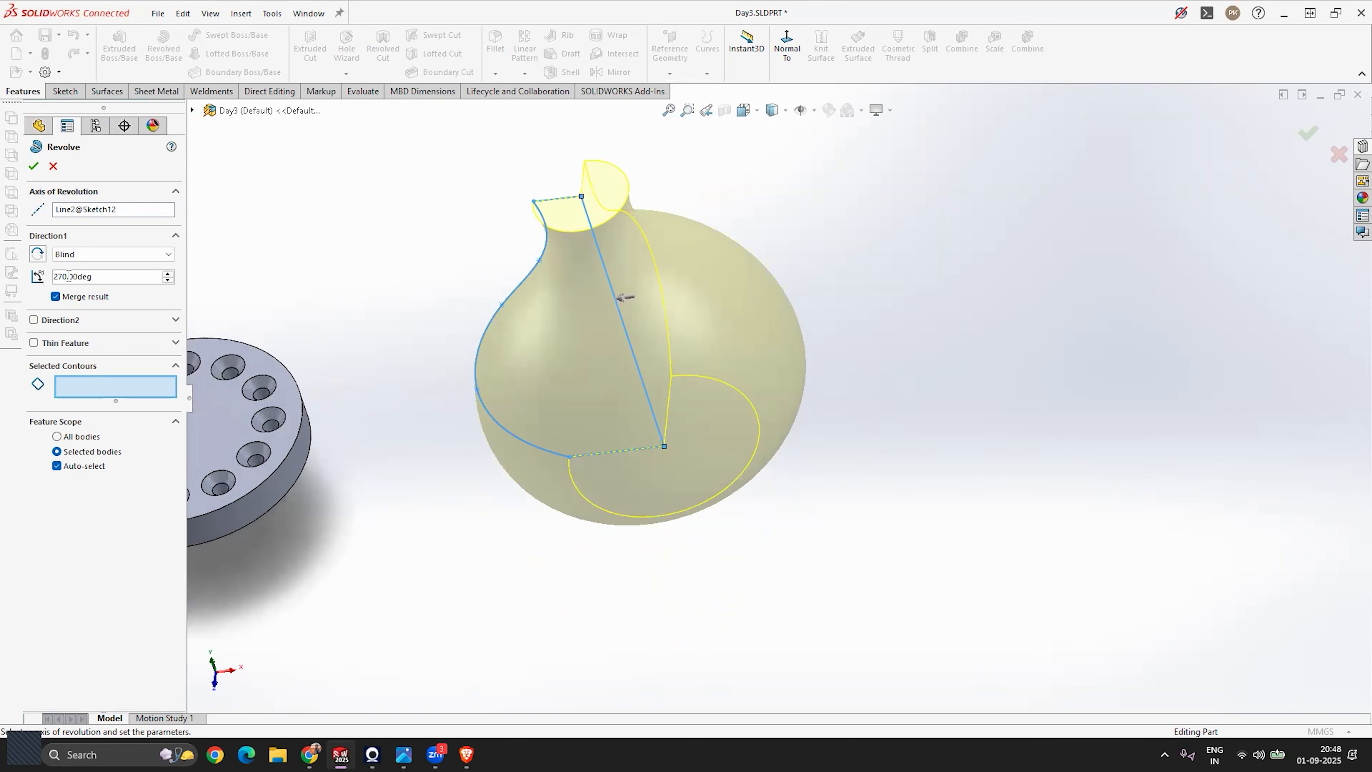
Set the revolve angle to 360 degrees and create the full vase body.
{"action": "double_click", "coordinate": [91, 276]}
{"action": "type", "text": "360"}
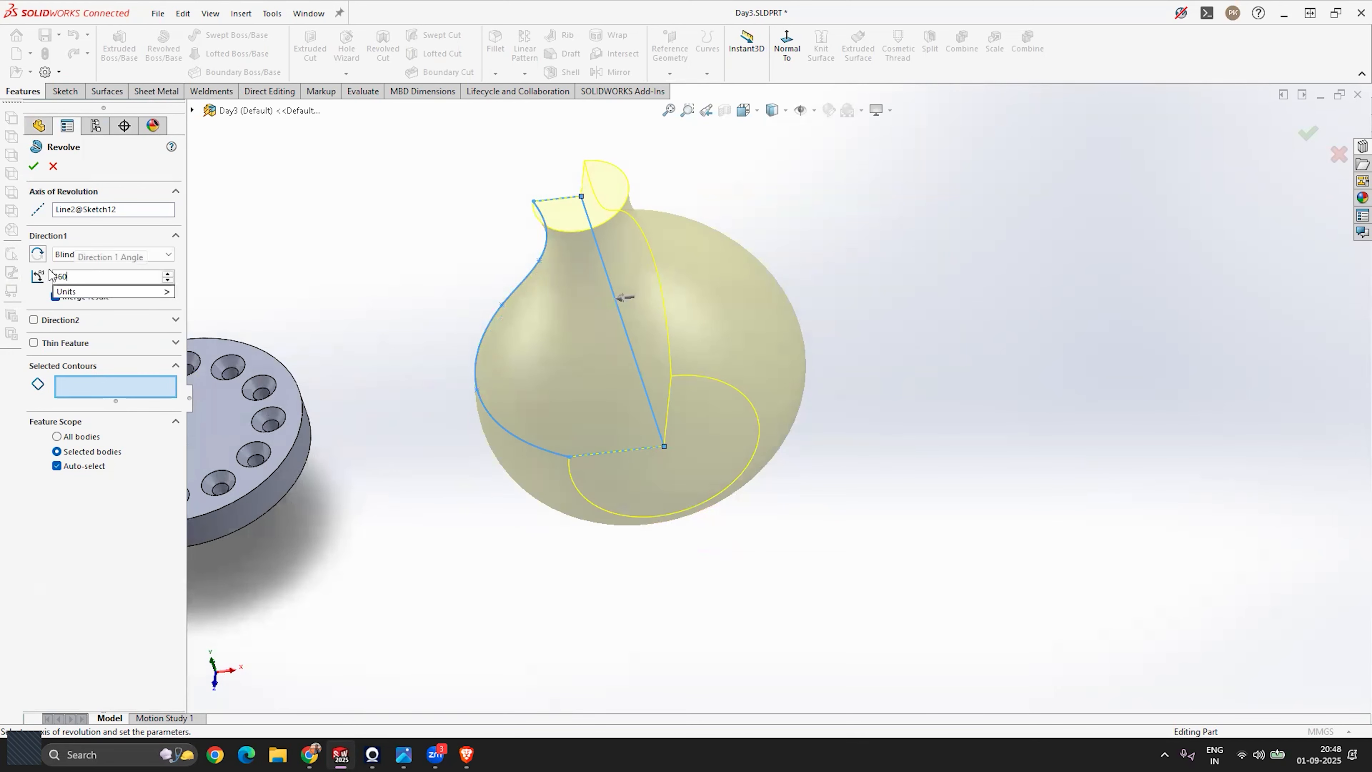
{"action": "key", "text": "Return"}
{"action": "middle_click_drag", "start_coordinate": [446, 206], "coordinate": [700, 277]}
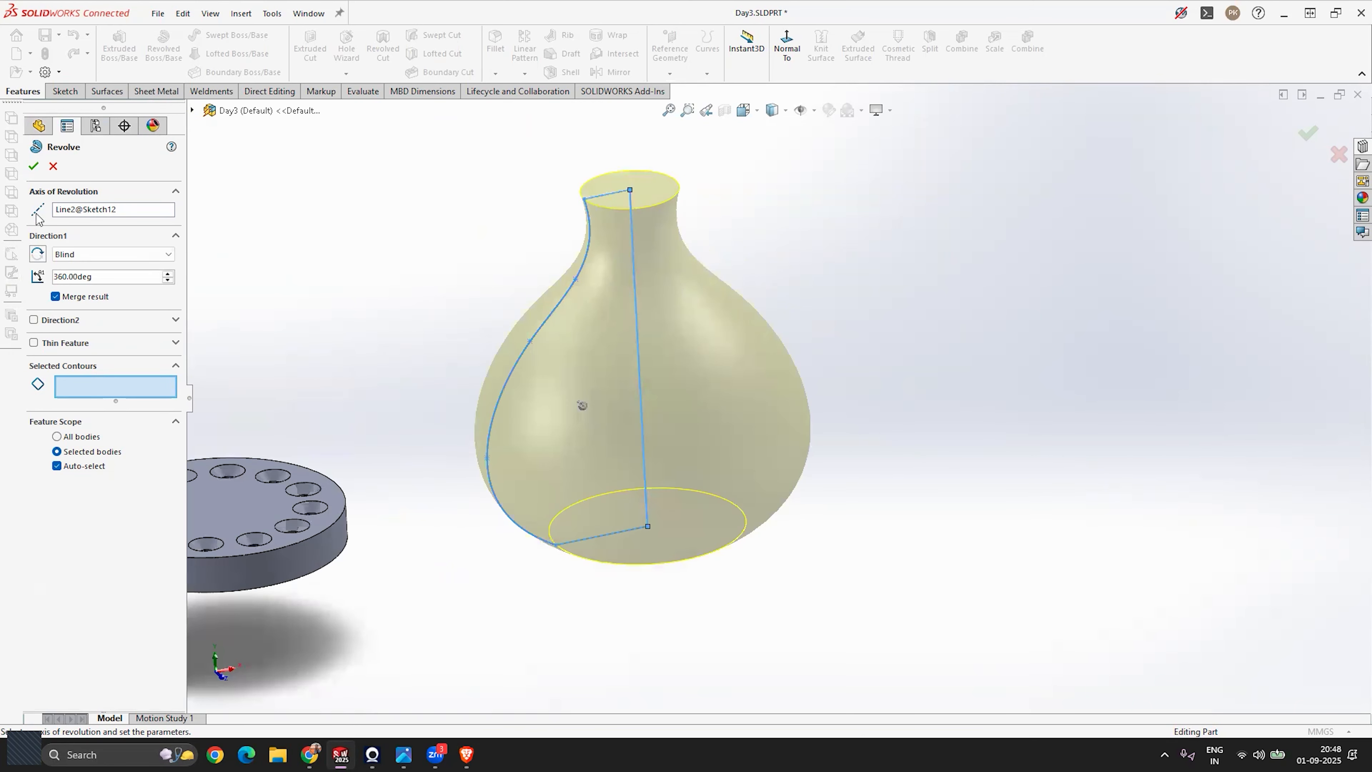
{"action": "left_click", "coordinate": [34, 168]}
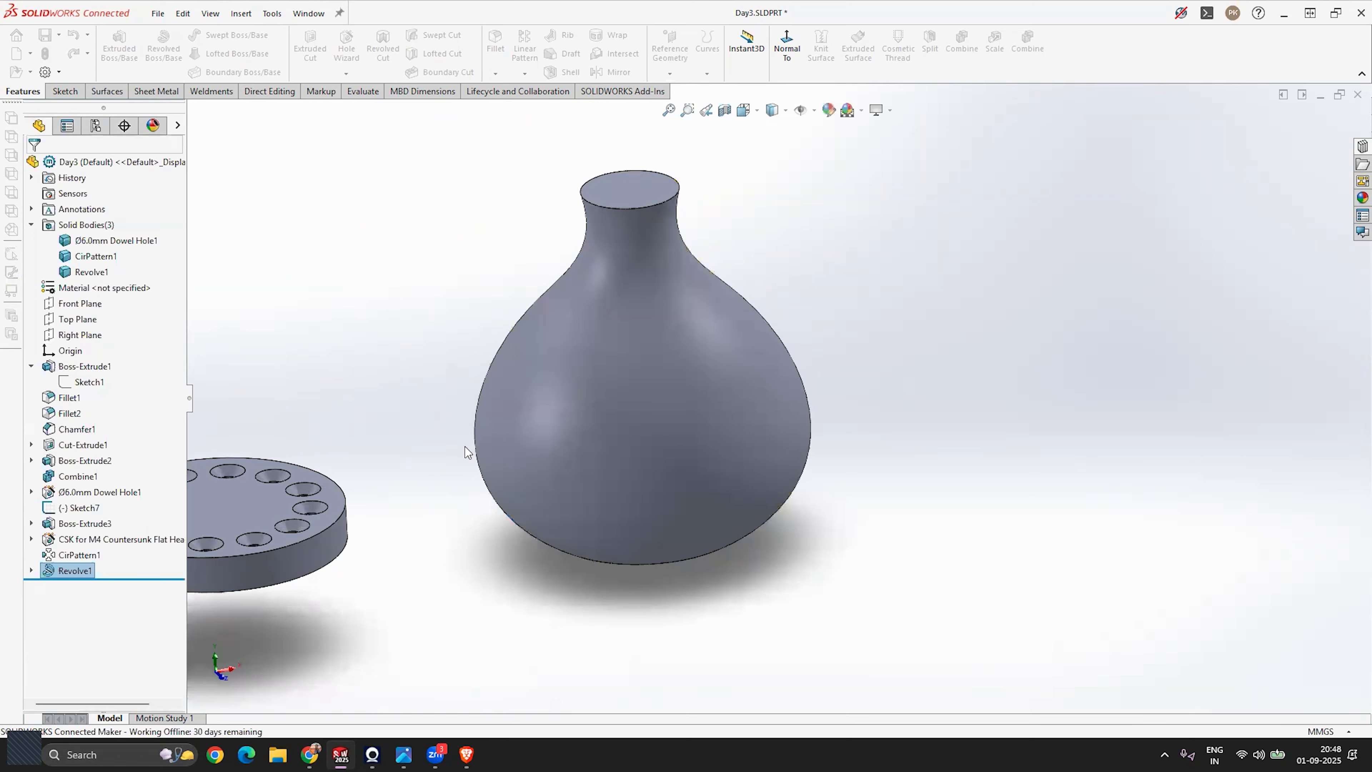
{"action": "mouse_move", "coordinate": [441, 493]}
{"action": "middle_mouse_down"}
{"action": "mouse_move", "coordinate": [445, 277]}
{"action": "mouse_move", "coordinate": [438, 459]}
{"action": "mouse_move", "coordinate": [416, 524]}
{"action": "mouse_move", "coordinate": [446, 492]}
{"action": "mouse_move", "coordinate": [393, 444]}
{"action": "mouse_move", "coordinate": [407, 392]}
{"action": "mouse_move", "coordinate": [443, 458]}
{"action": "mouse_move", "coordinate": [513, 421]}
{"action": "mouse_move", "coordinate": [539, 389]}
{"action": "mouse_move", "coordinate": [545, 429]}
{"action": "mouse_move", "coordinate": [616, 430]}
{"action": "middle_mouse_up"}
{"action": "scroll", "coordinate": [616, 431], "scroll_direction": "down", "scroll_amount": 2}
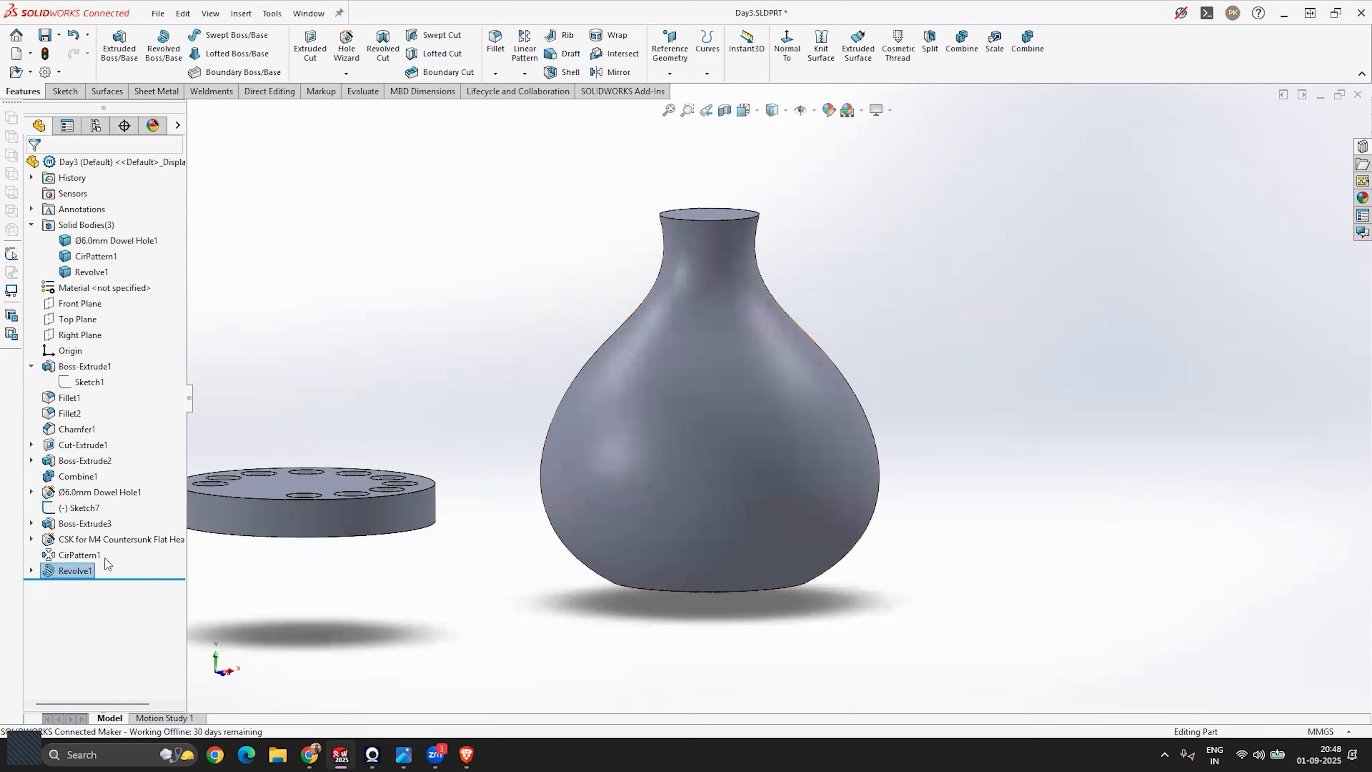
{"action": "right_click", "coordinate": [71, 574]}
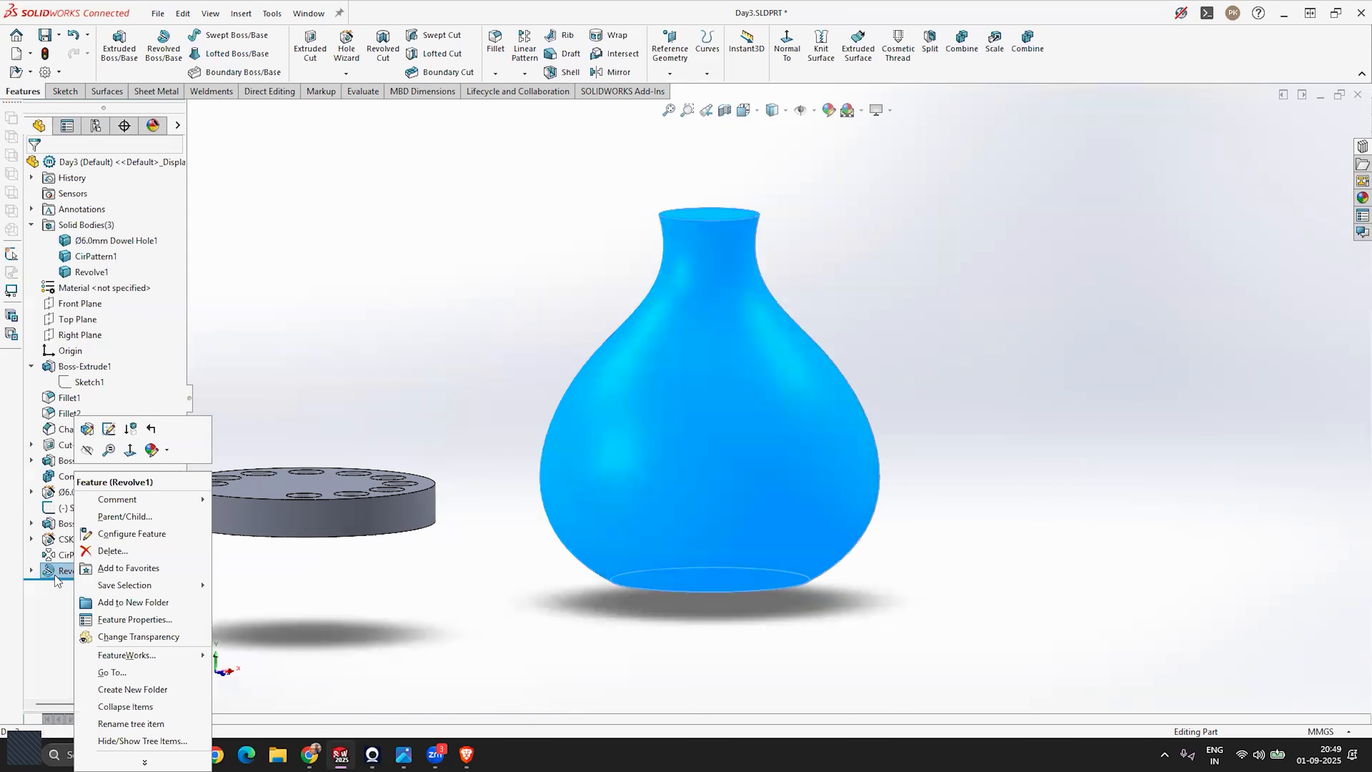
{"action": "left_click", "coordinate": [168, 604]}
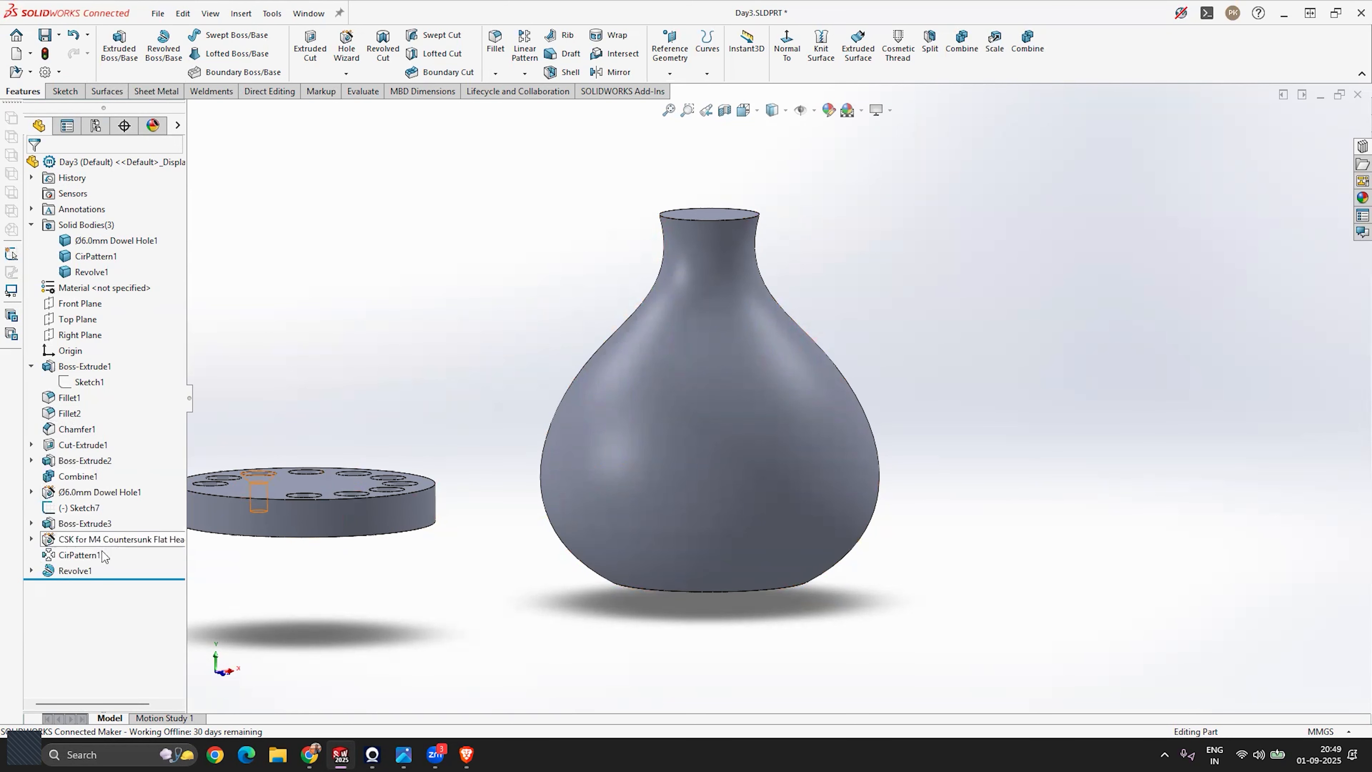
Edit the vase revolve, replacing its axis with the short horizontal line at the neck, and apply it.
{"action": "right_click", "coordinate": [71, 577]}
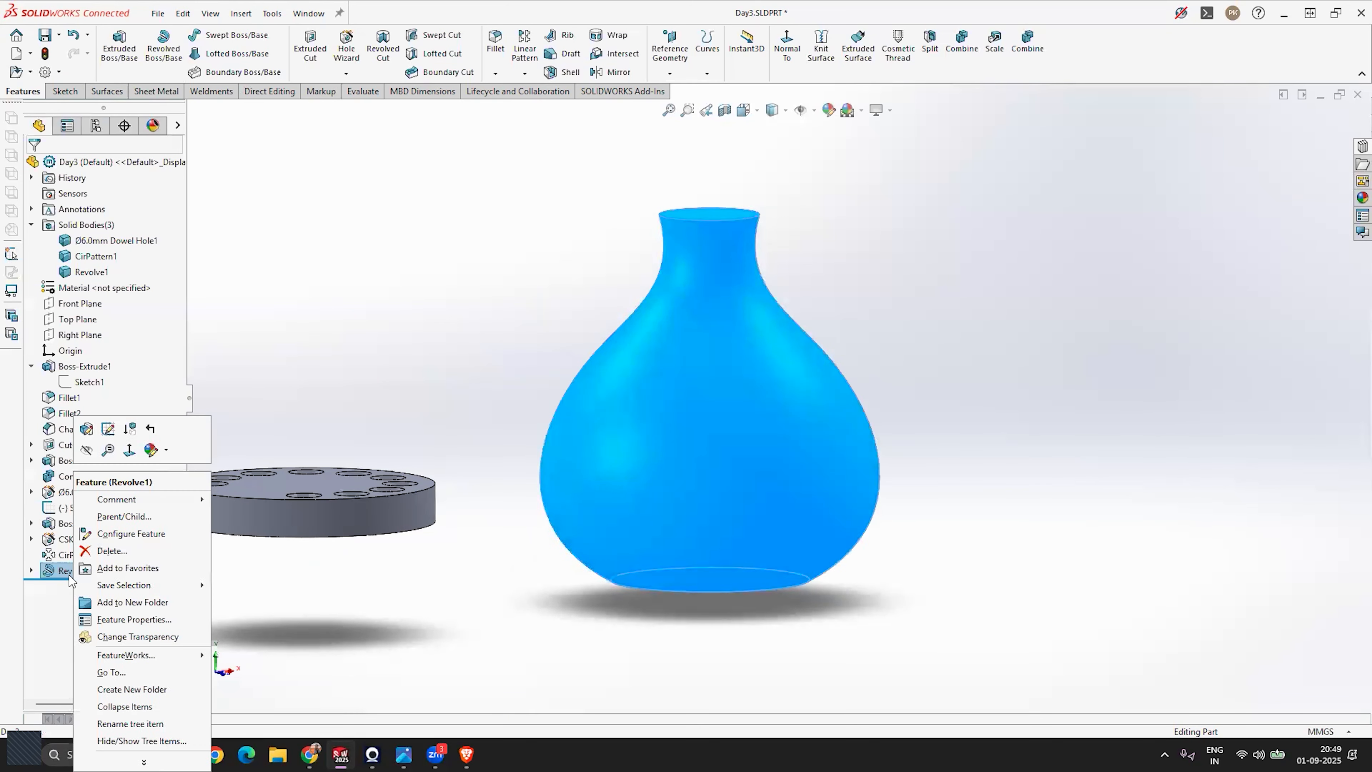
{"action": "left_click", "coordinate": [87, 430]}
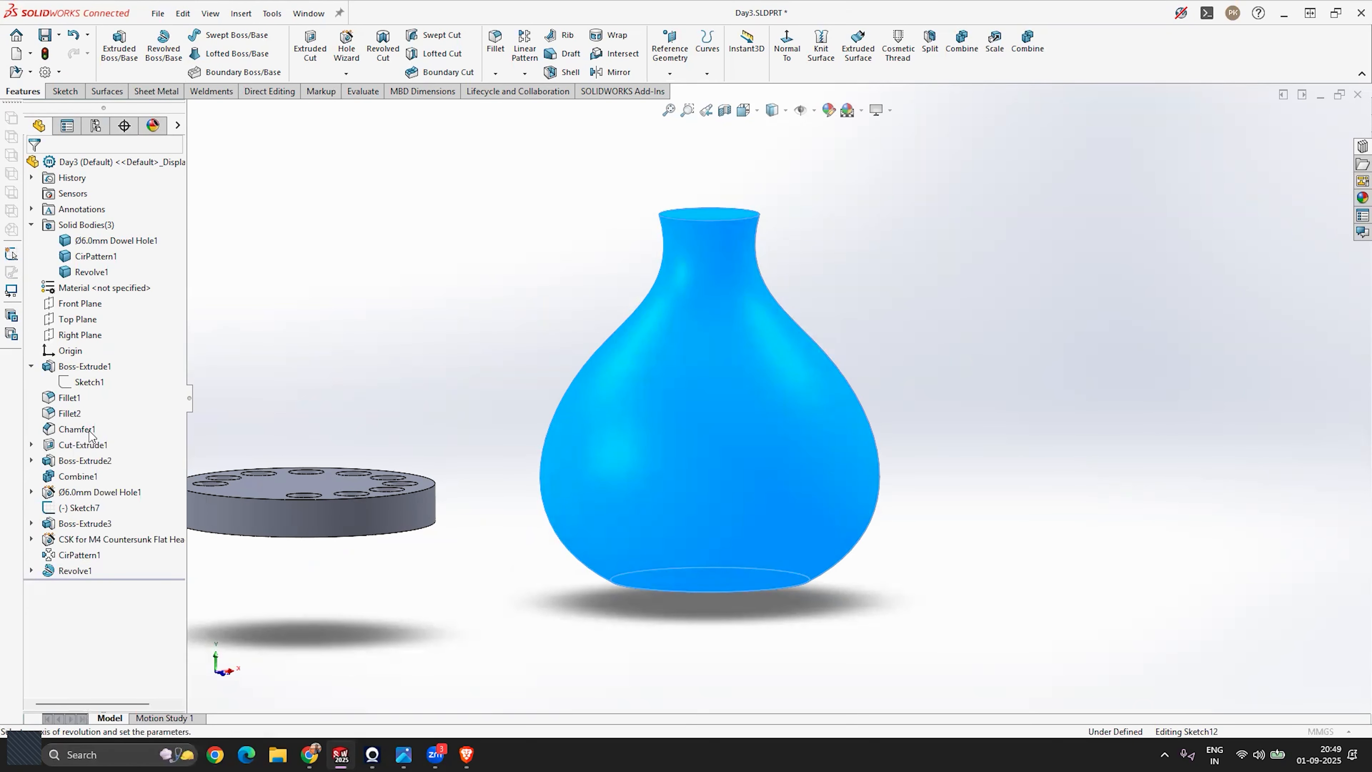
{"action": "middle_click_drag", "start_coordinate": [601, 313], "coordinate": [604, 392]}
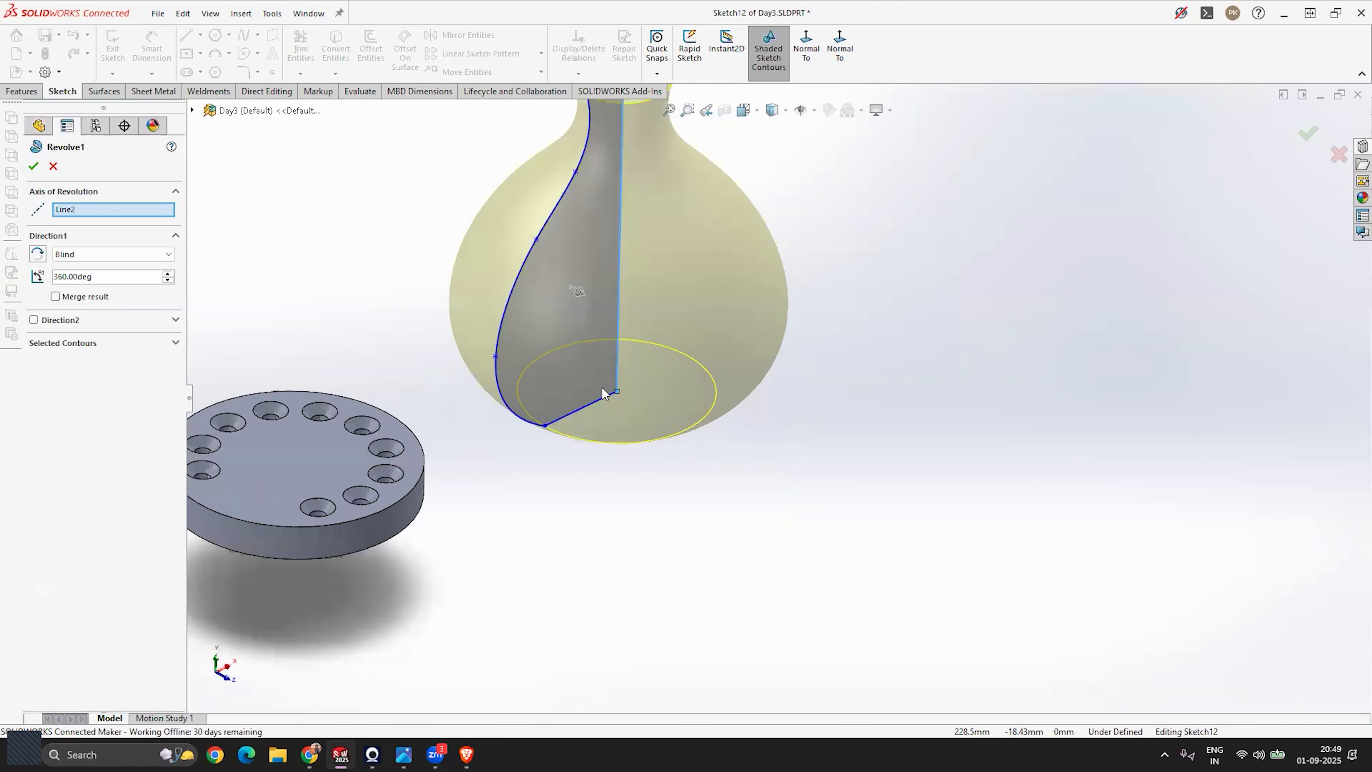
{"action": "scroll", "coordinate": [604, 392], "scroll_direction": "up", "scroll_amount": 4}
{"action": "scroll", "coordinate": [726, 296], "scroll_direction": "down", "scroll_amount": 5}
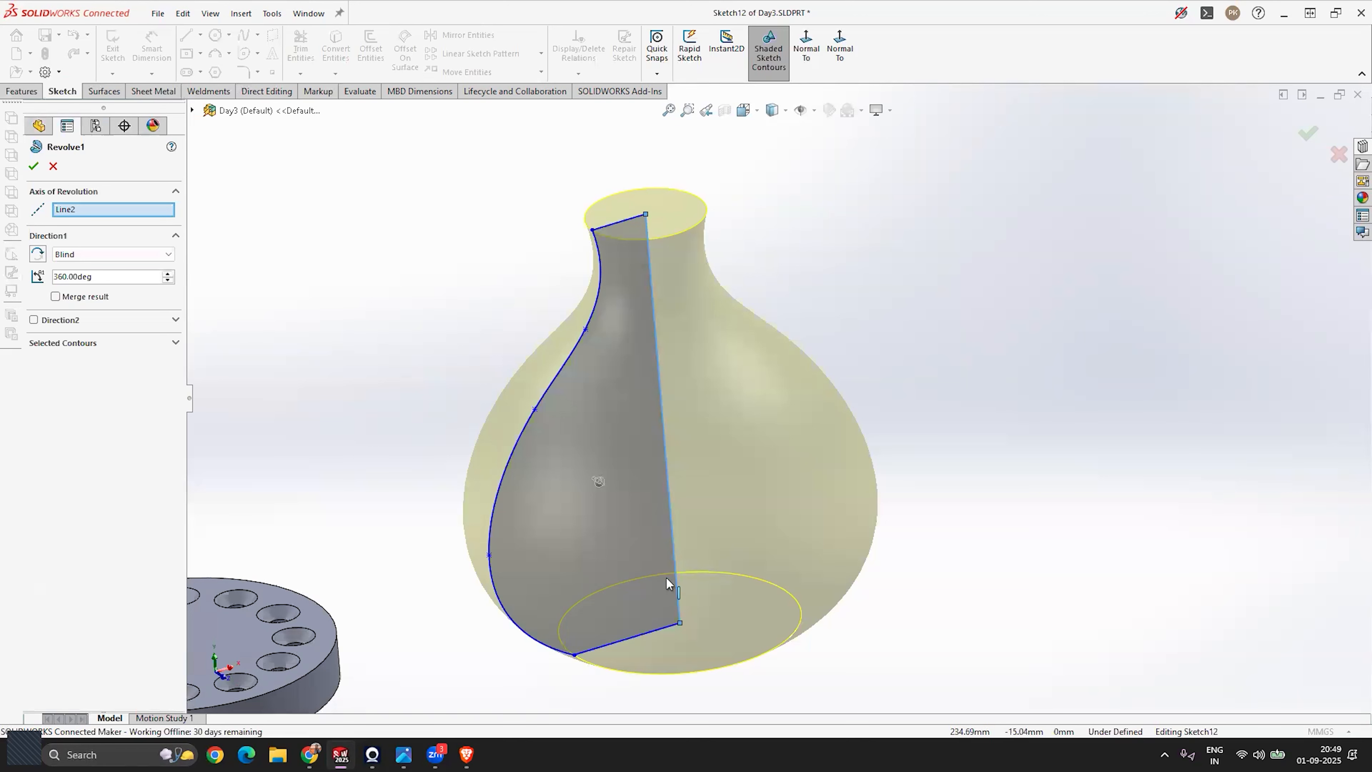
{"action": "left_click", "coordinate": [82, 213]}
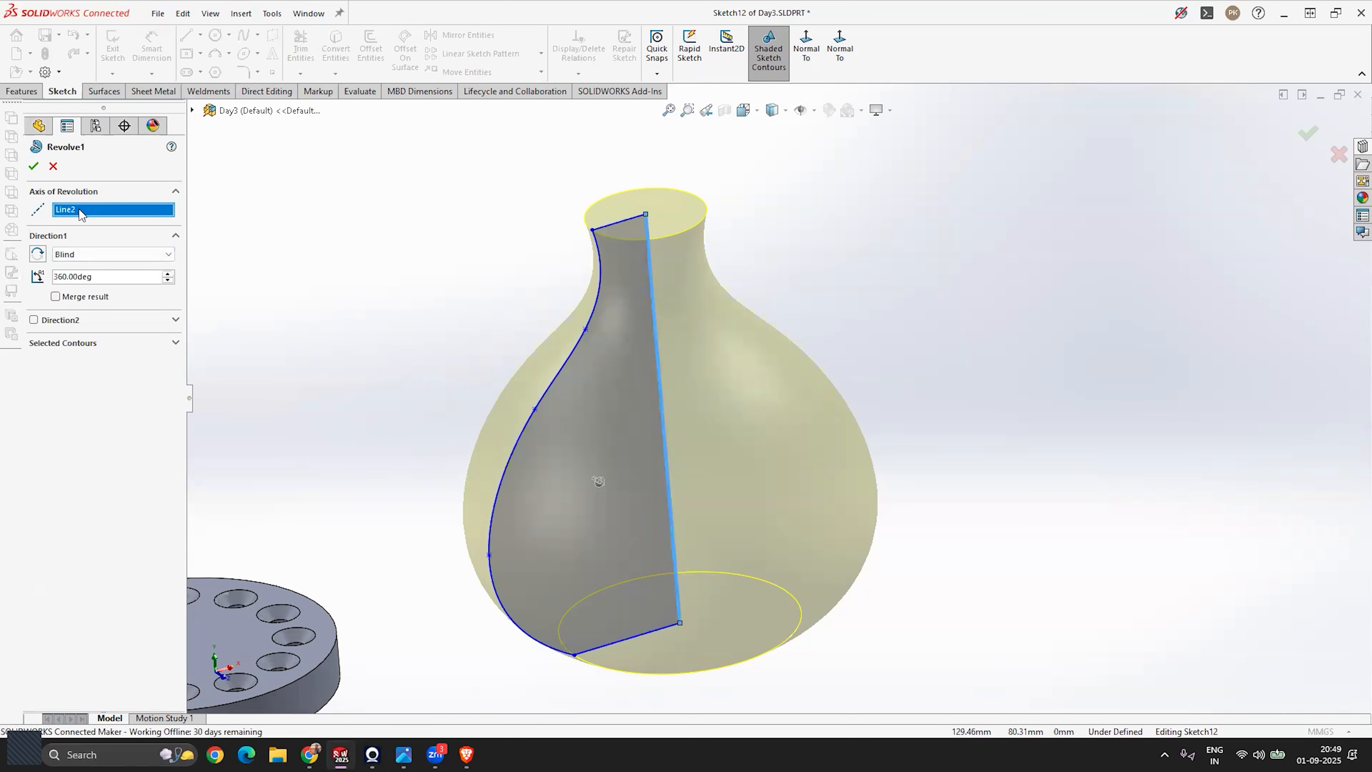
{"action": "key", "text": "Delete"}
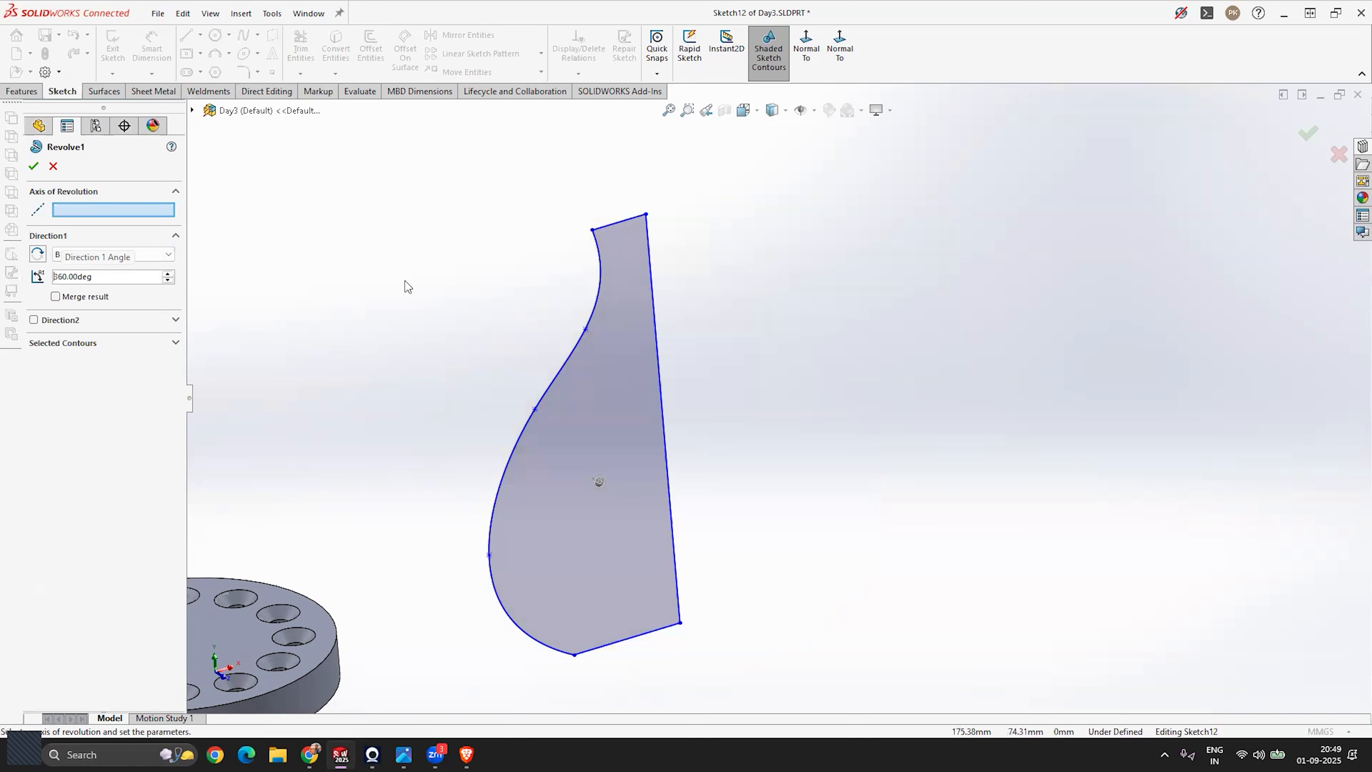
{"action": "left_click", "coordinate": [617, 223]}
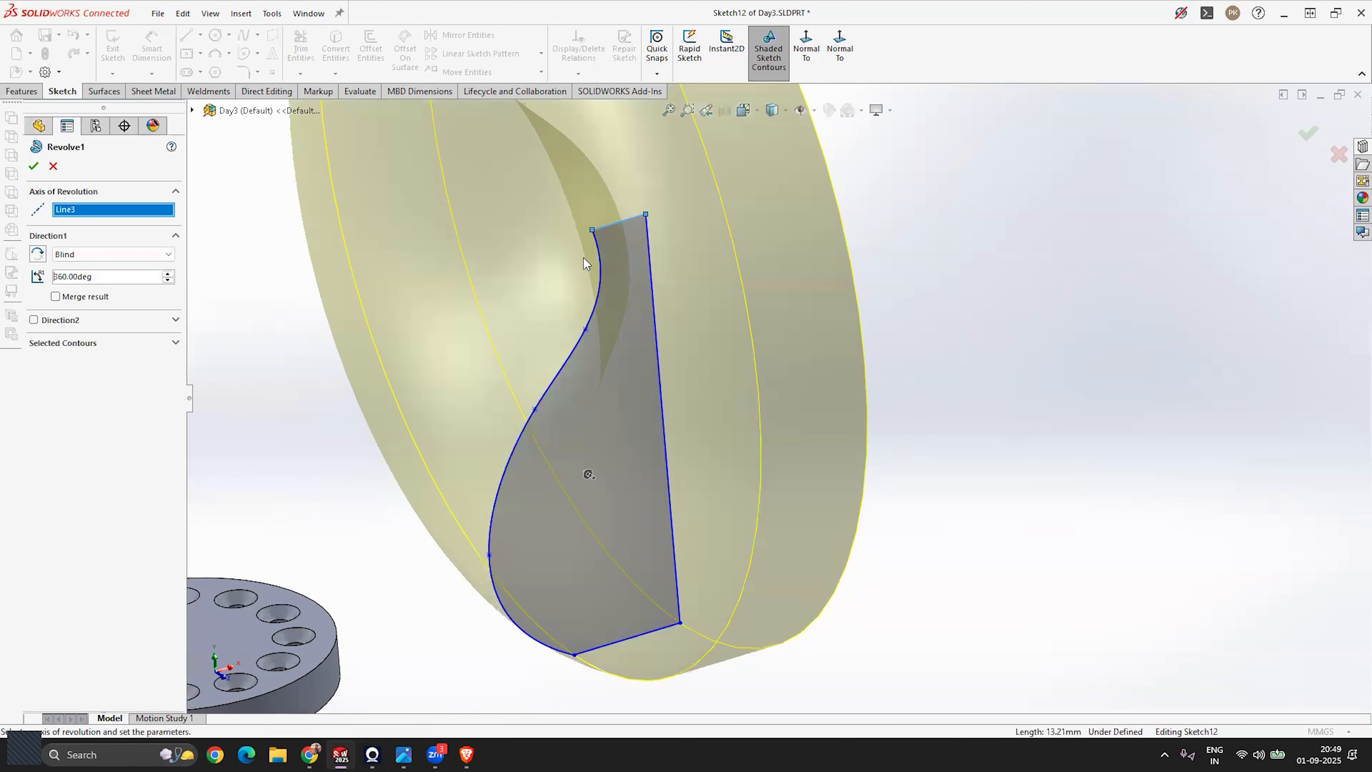
{"action": "key", "text": "z"}
{"action": "left_click", "coordinate": [33, 166]}
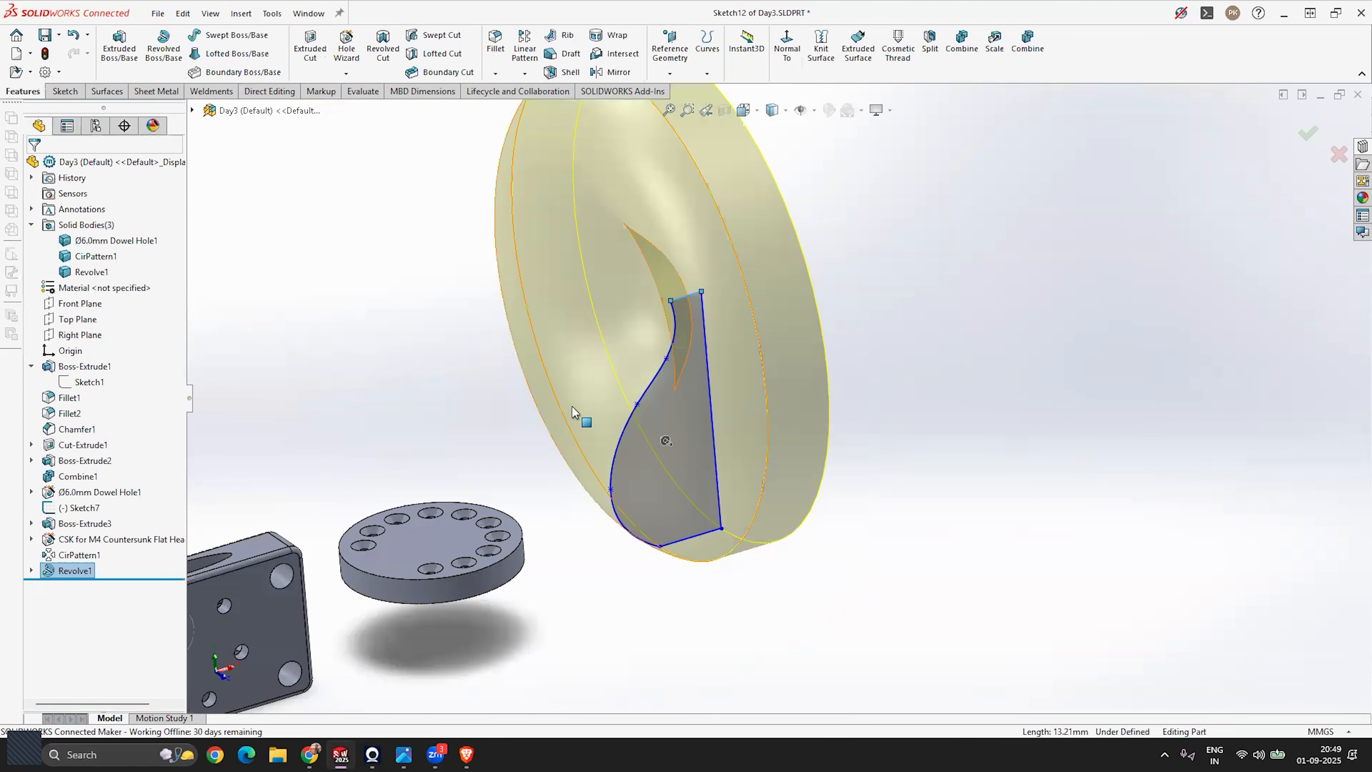
{"action": "middle_click_drag", "start_coordinate": [577, 433], "coordinate": [575, 404]}
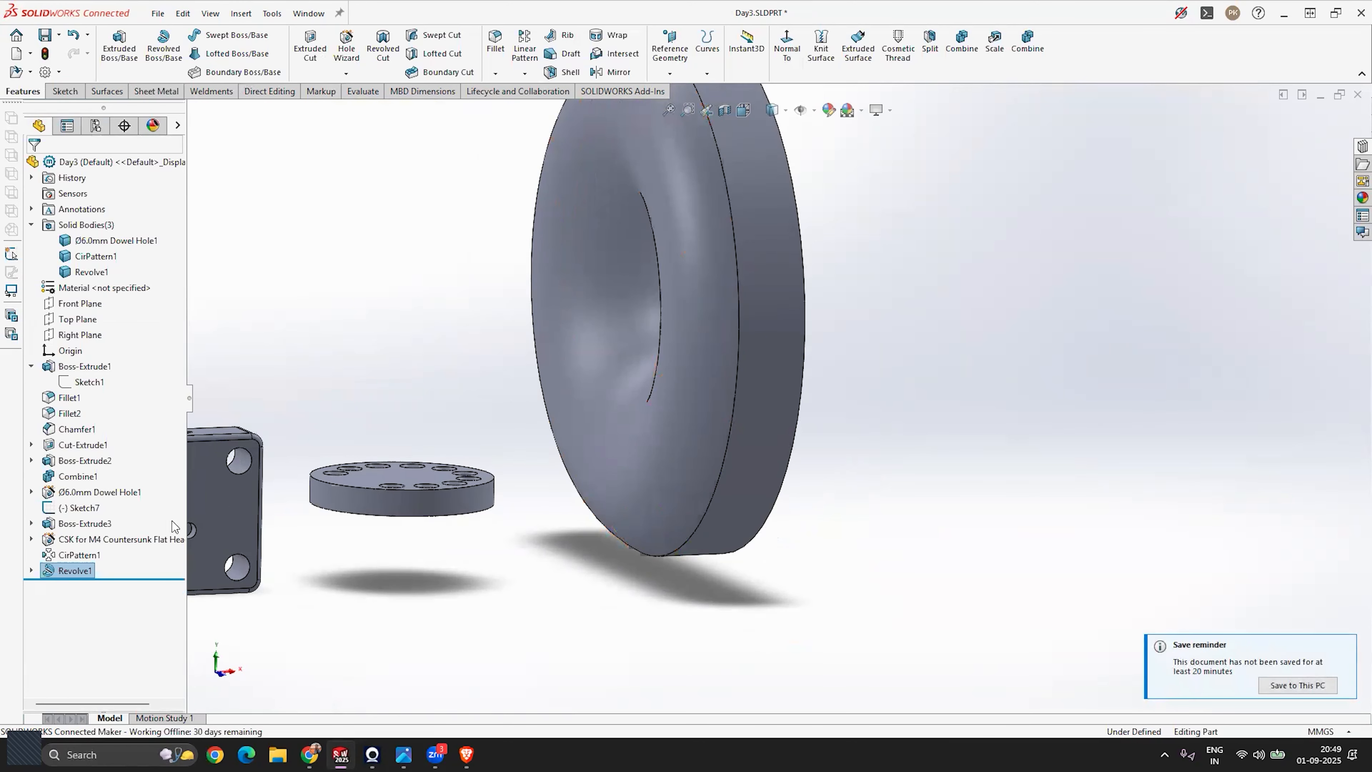
Edit the revolve again, replacing its axis with the horizontal base line of the profile, and apply it.
{"action": "right_click", "coordinate": [57, 570]}
{"action": "left_click", "coordinate": [71, 428]}
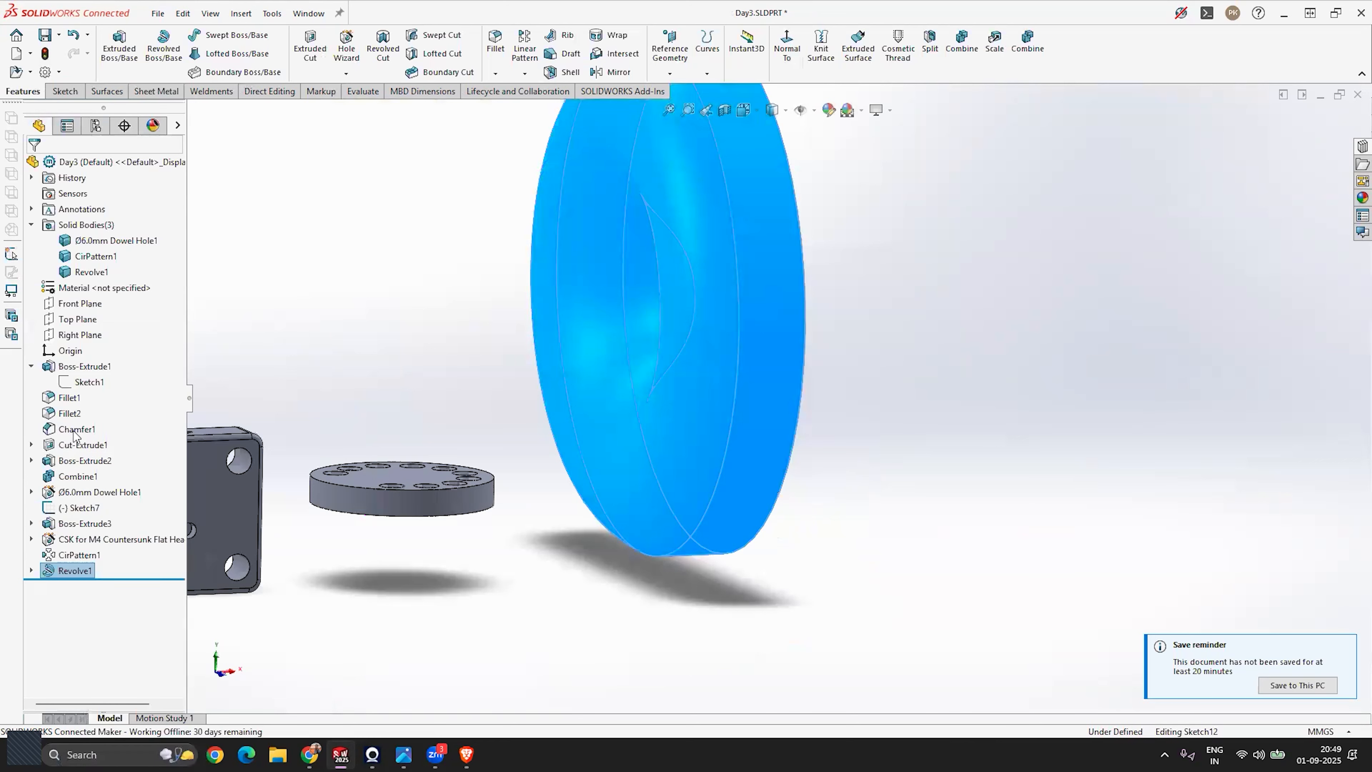
{"action": "left_click", "coordinate": [77, 207]}
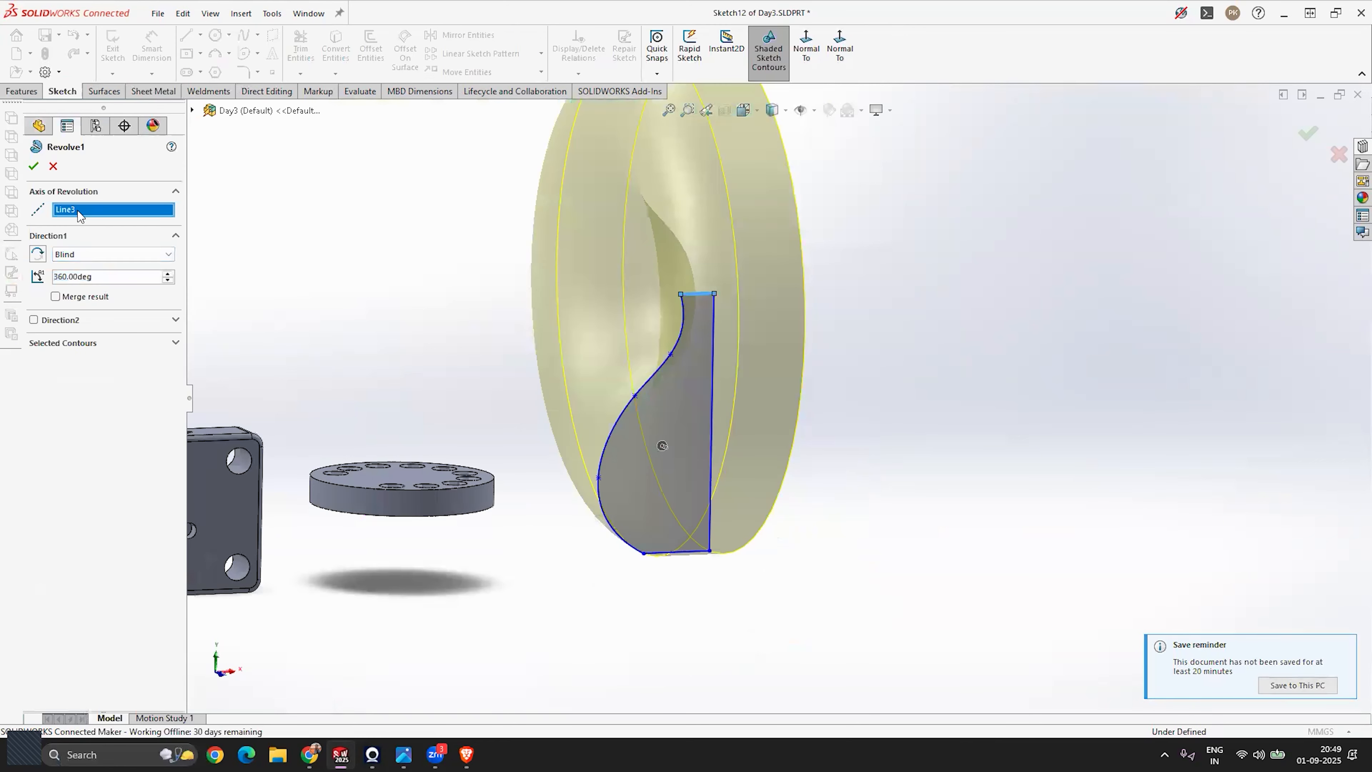
{"action": "key", "text": "Delete"}
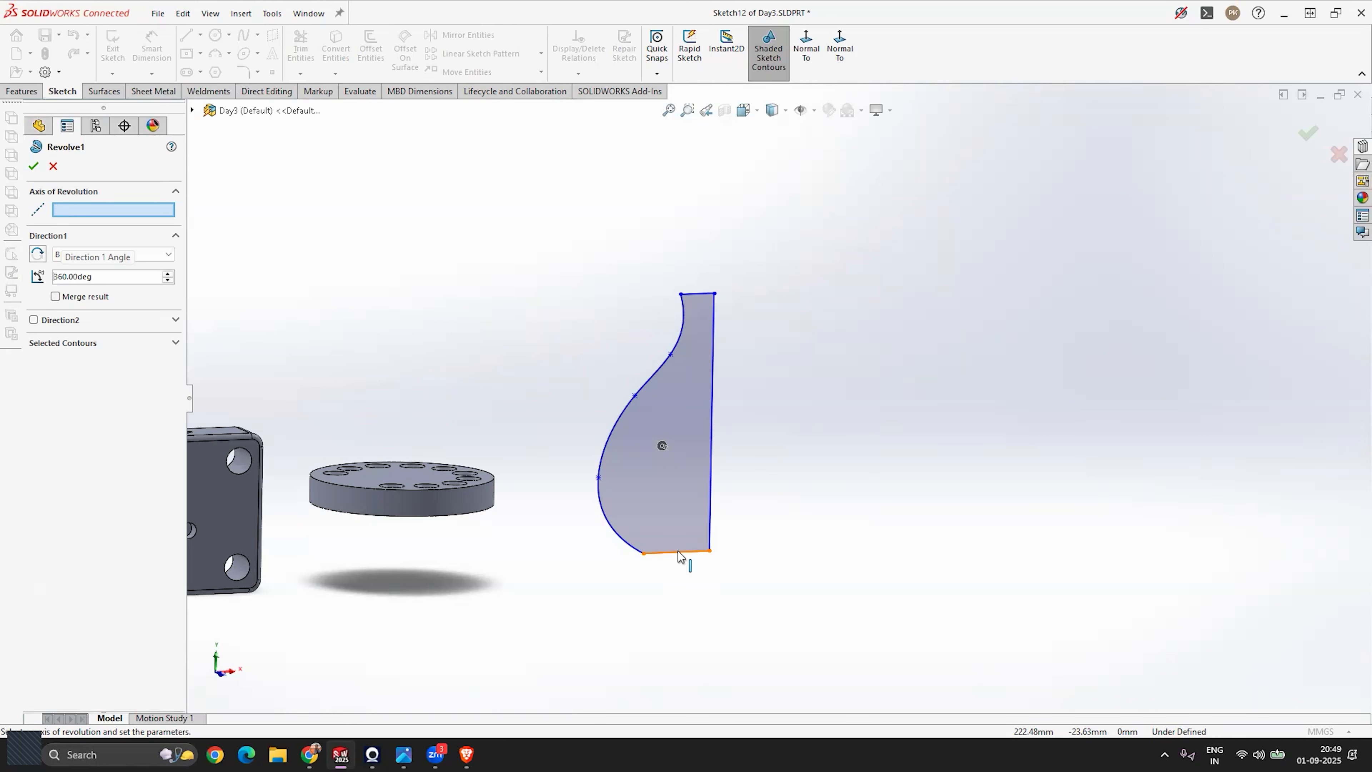
{"action": "left_click", "coordinate": [678, 552]}
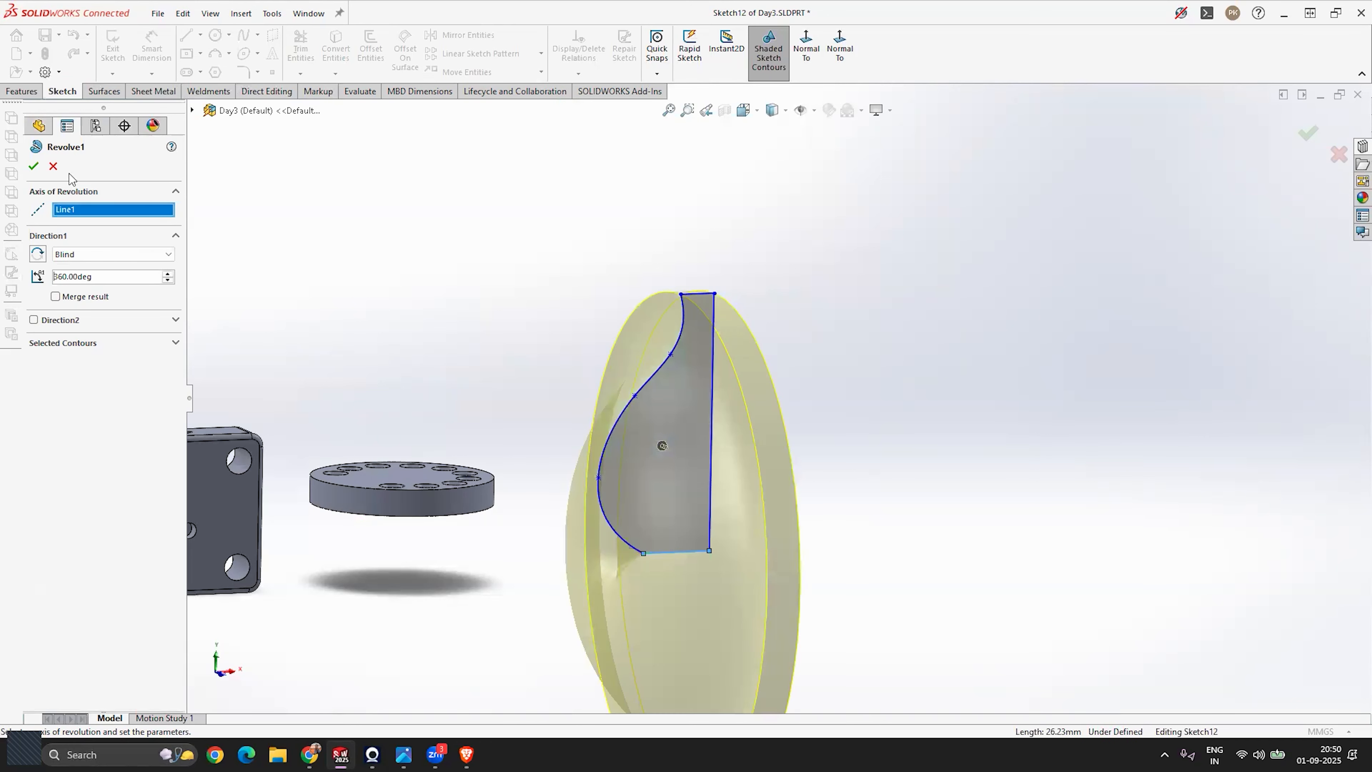
{"action": "left_click", "coordinate": [33, 165]}
{"action": "mouse_move", "coordinate": [730, 540]}
{"action": "middle_mouse_down"}
{"action": "mouse_move", "coordinate": [735, 490]}
{"action": "mouse_move", "coordinate": [860, 453]}
{"action": "mouse_move", "coordinate": [858, 246]}
{"action": "mouse_move", "coordinate": [864, 405]}
{"action": "mouse_move", "coordinate": [783, 475]}
{"action": "mouse_move", "coordinate": [756, 533]}
{"action": "middle_mouse_up"}
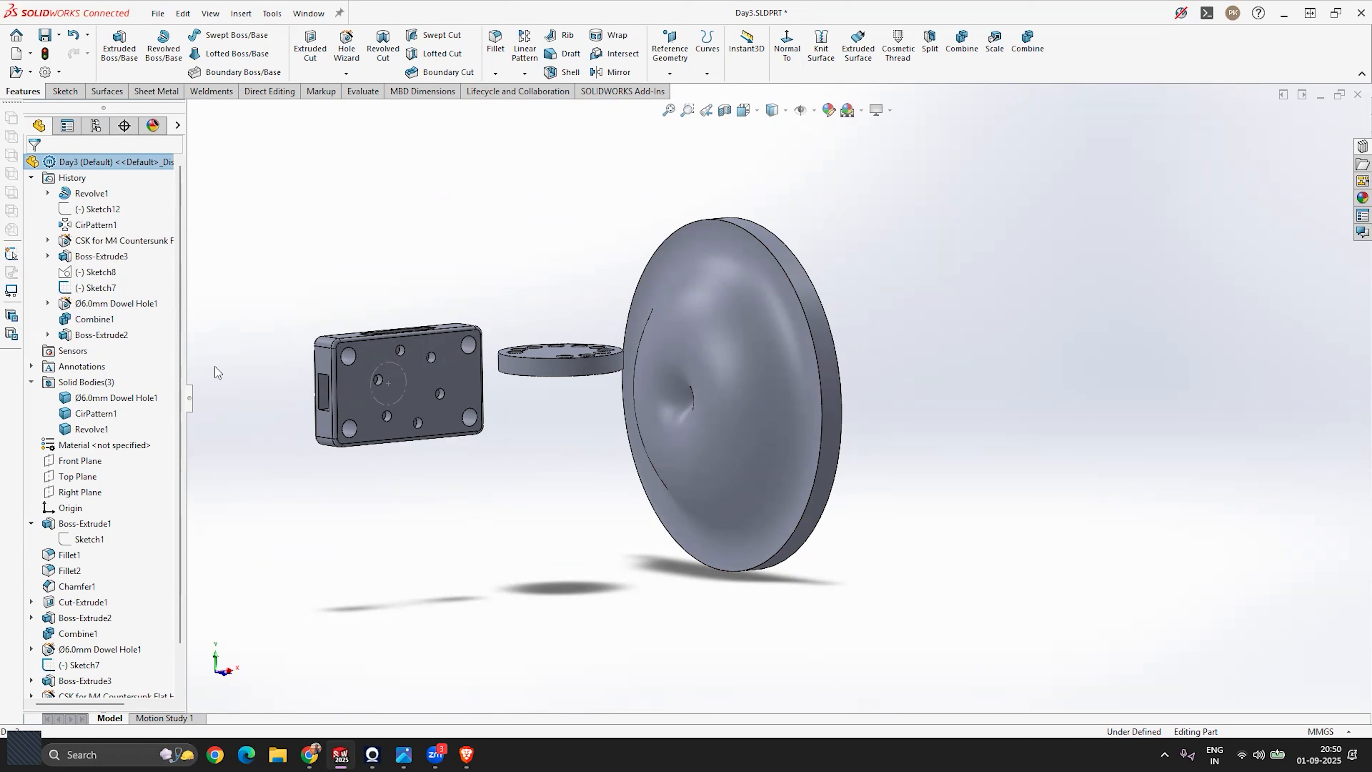
Edit the vase revolve, replacing its axis with the profile's long vertical line, and apply it.
{"action": "scroll", "coordinate": [115, 493], "scroll_direction": "down", "scroll_amount": 1}
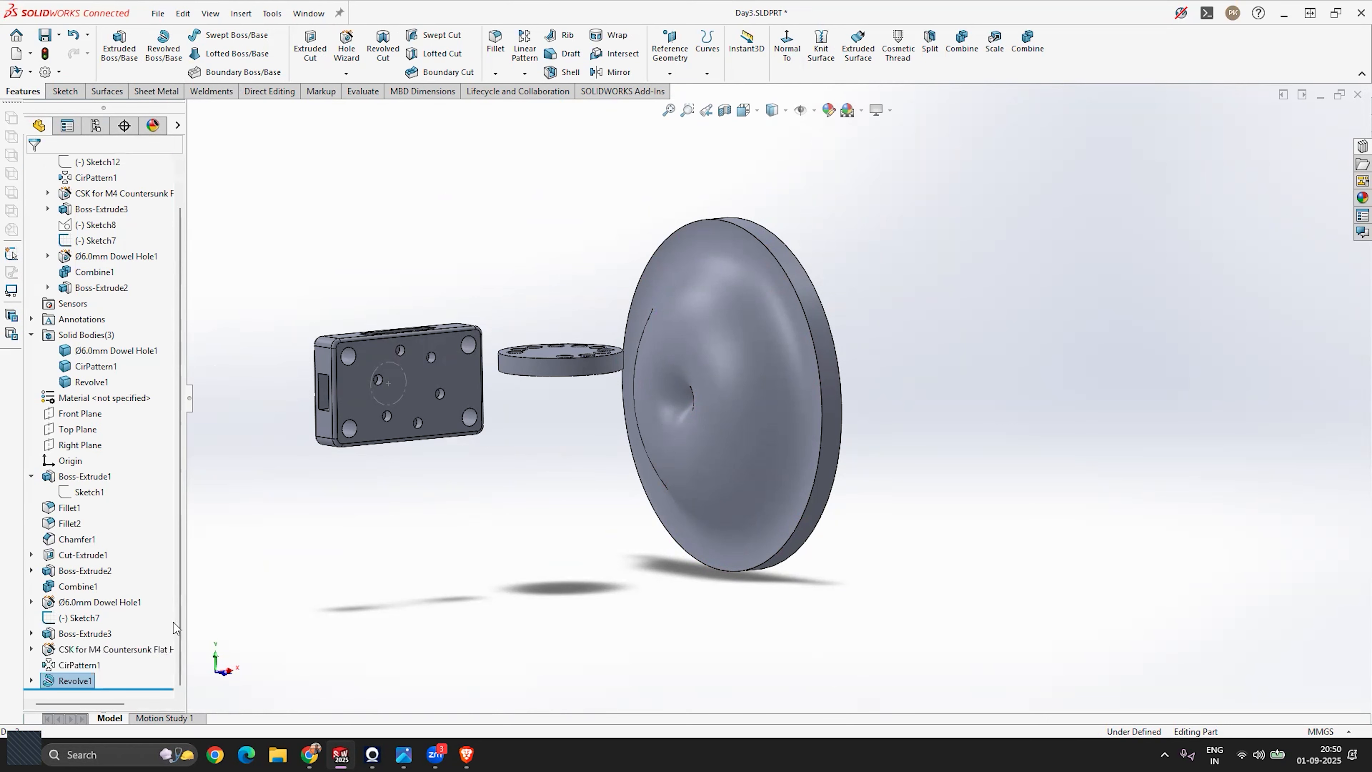
{"action": "right_click", "coordinate": [73, 682]}
{"action": "left_click", "coordinate": [88, 429]}
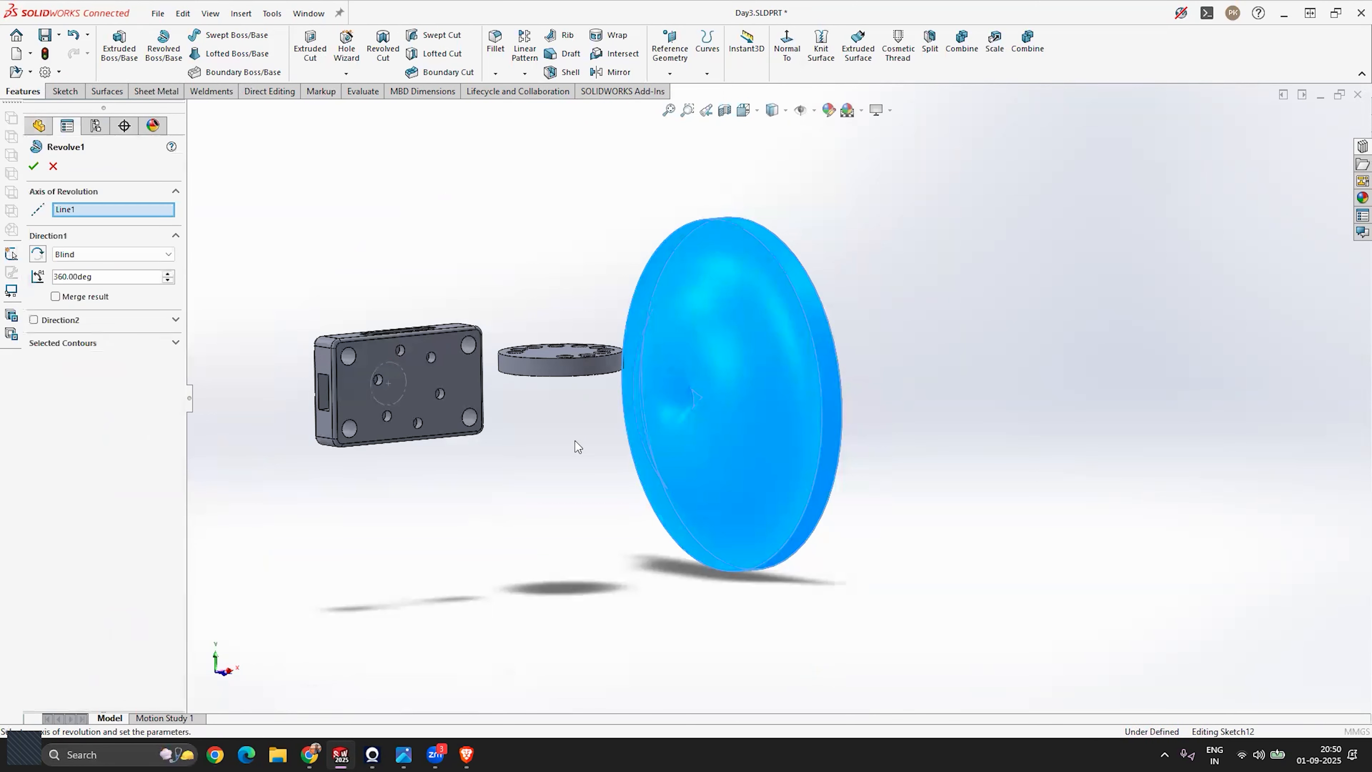
{"action": "left_click", "coordinate": [67, 210]}
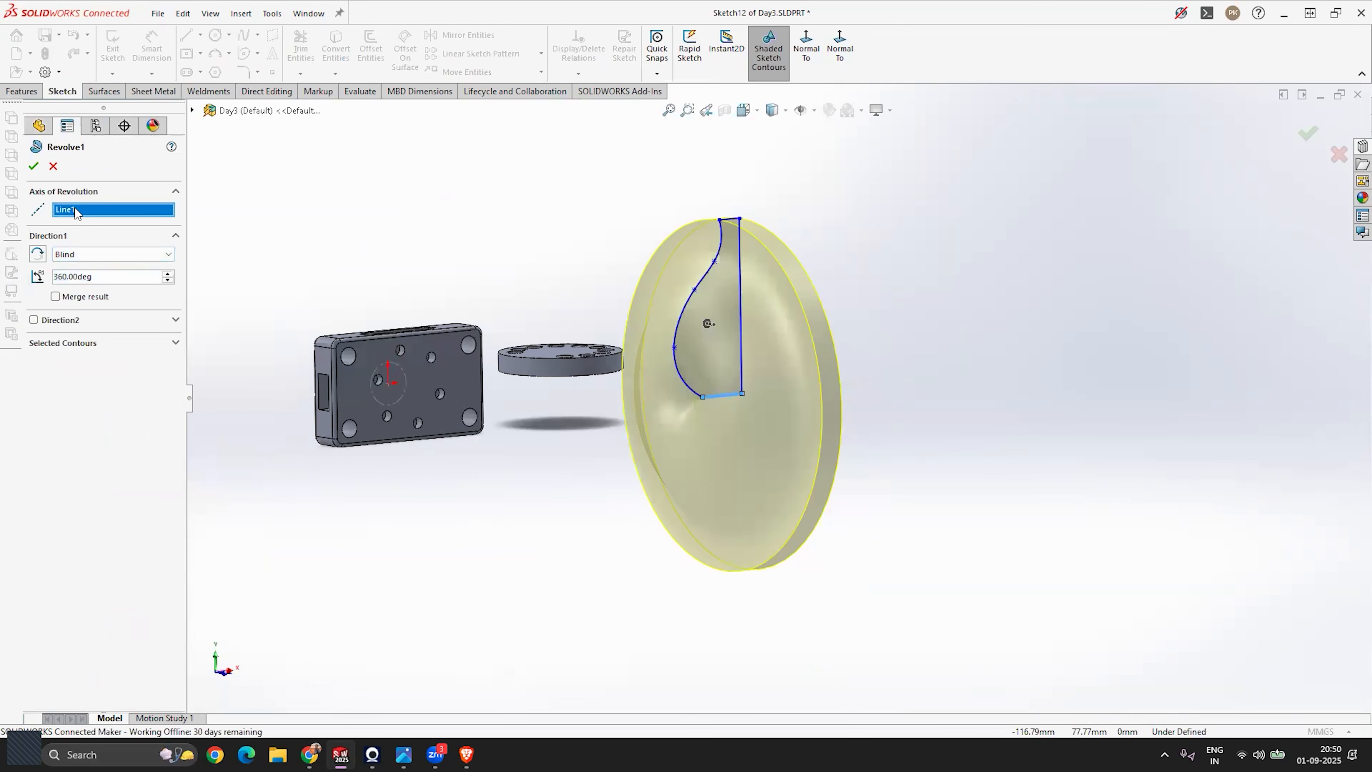
{"action": "key", "text": "Delete"}
{"action": "left_click", "coordinate": [741, 343]}
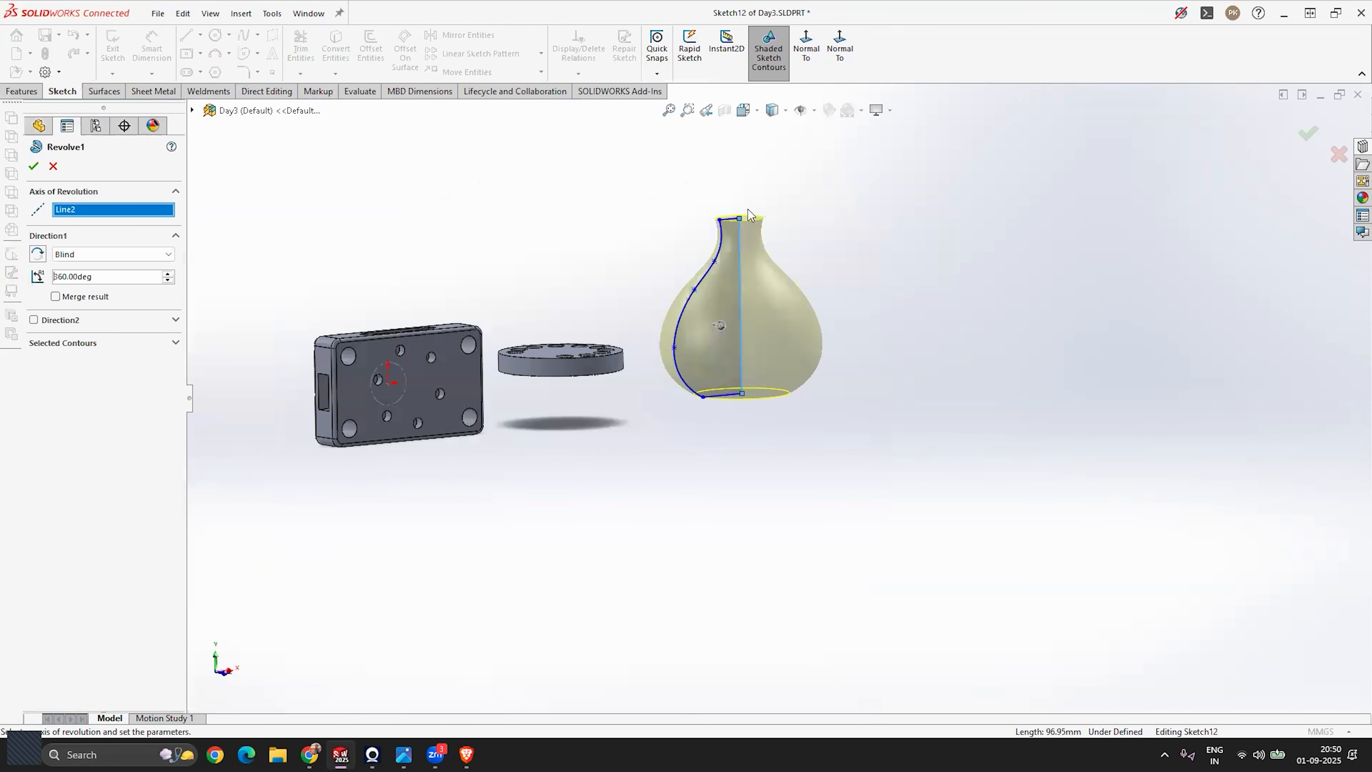
{"action": "left_click", "coordinate": [33, 168]}
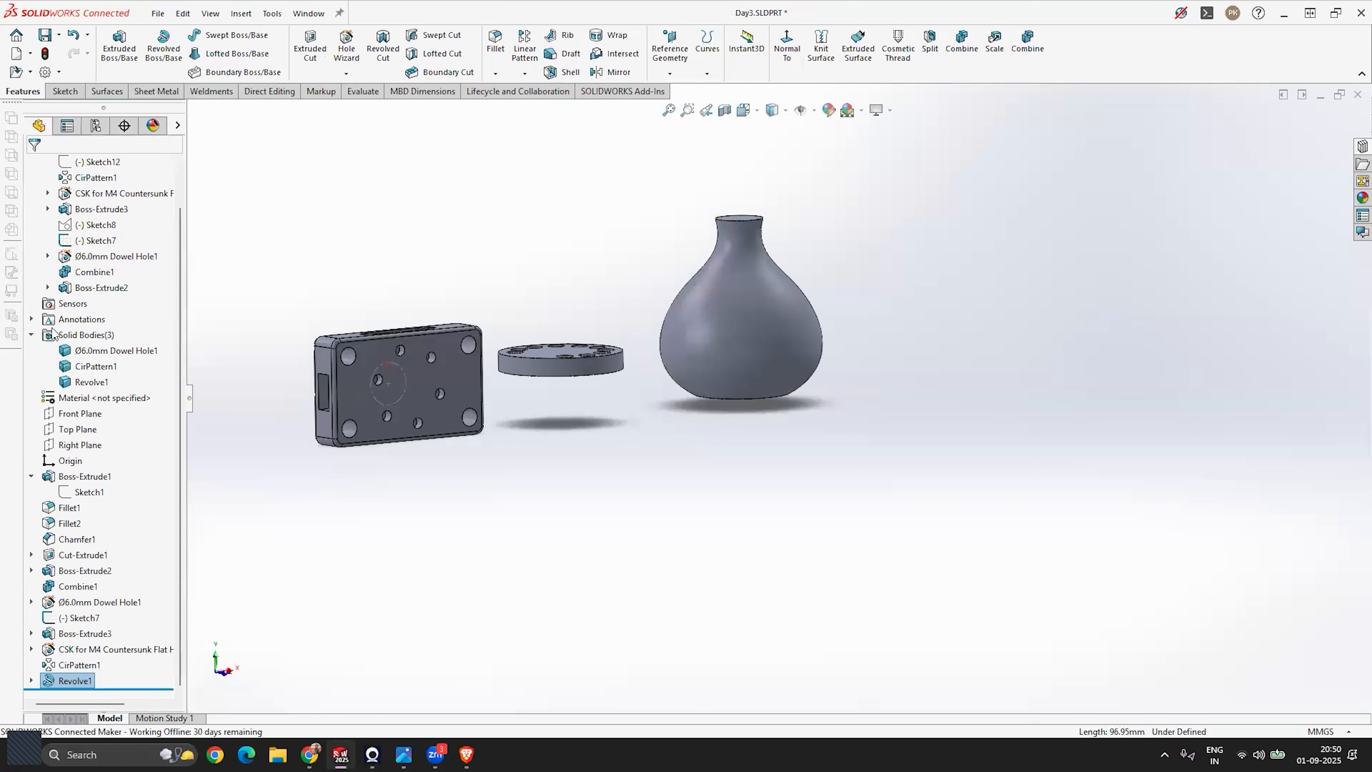
Examine the revolved vase body from several angles, including its flat top face and neck.
{"action": "scroll", "coordinate": [739, 285], "scroll_direction": "down", "scroll_amount": 5}
{"action": "scroll", "coordinate": [628, 392], "scroll_direction": "up", "scroll_amount": 5}
{"action": "middle_click_drag", "start_coordinate": [628, 392], "coordinate": [717, 401]}
{"action": "scroll", "coordinate": [717, 405], "scroll_direction": "down", "scroll_amount": 5}
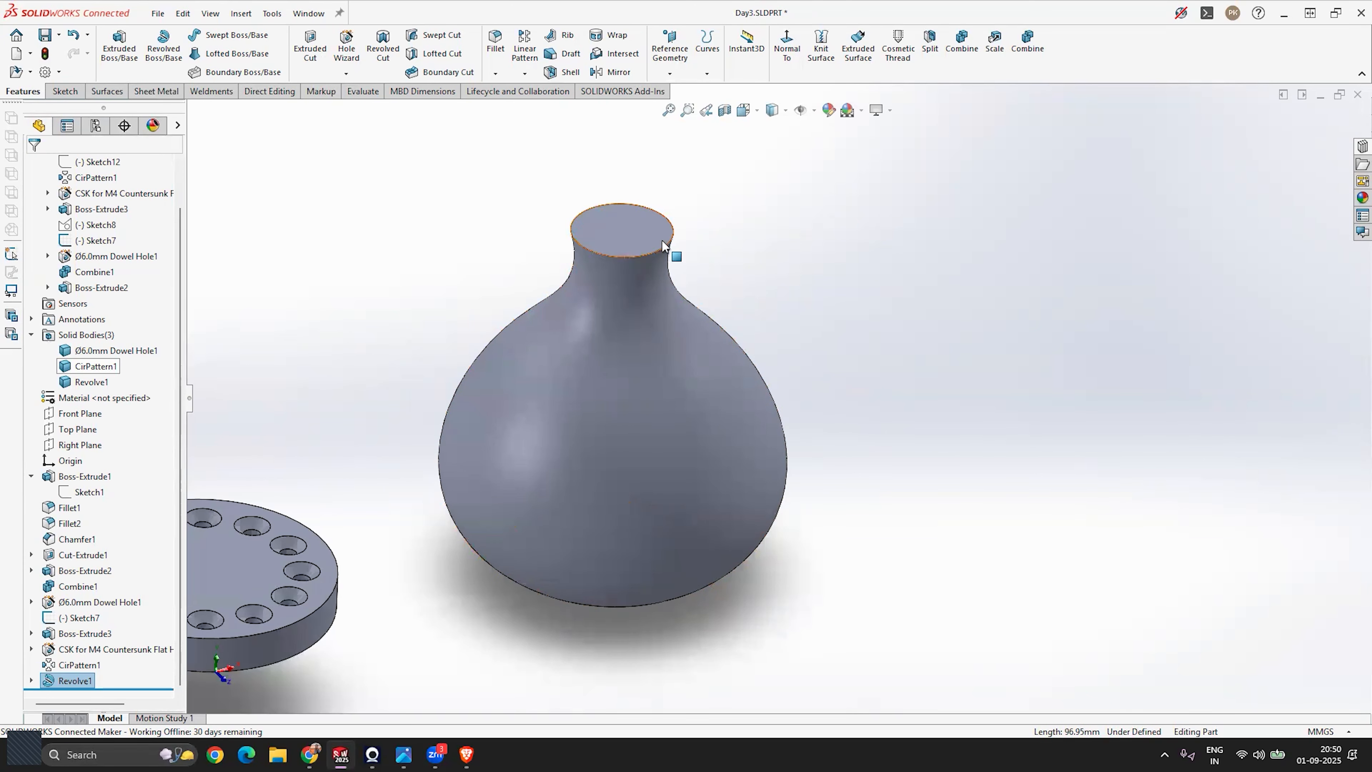
{"action": "scroll", "coordinate": [668, 250], "scroll_direction": "down", "scroll_amount": 3}
{"action": "scroll", "coordinate": [665, 266], "scroll_direction": "up", "scroll_amount": 5}
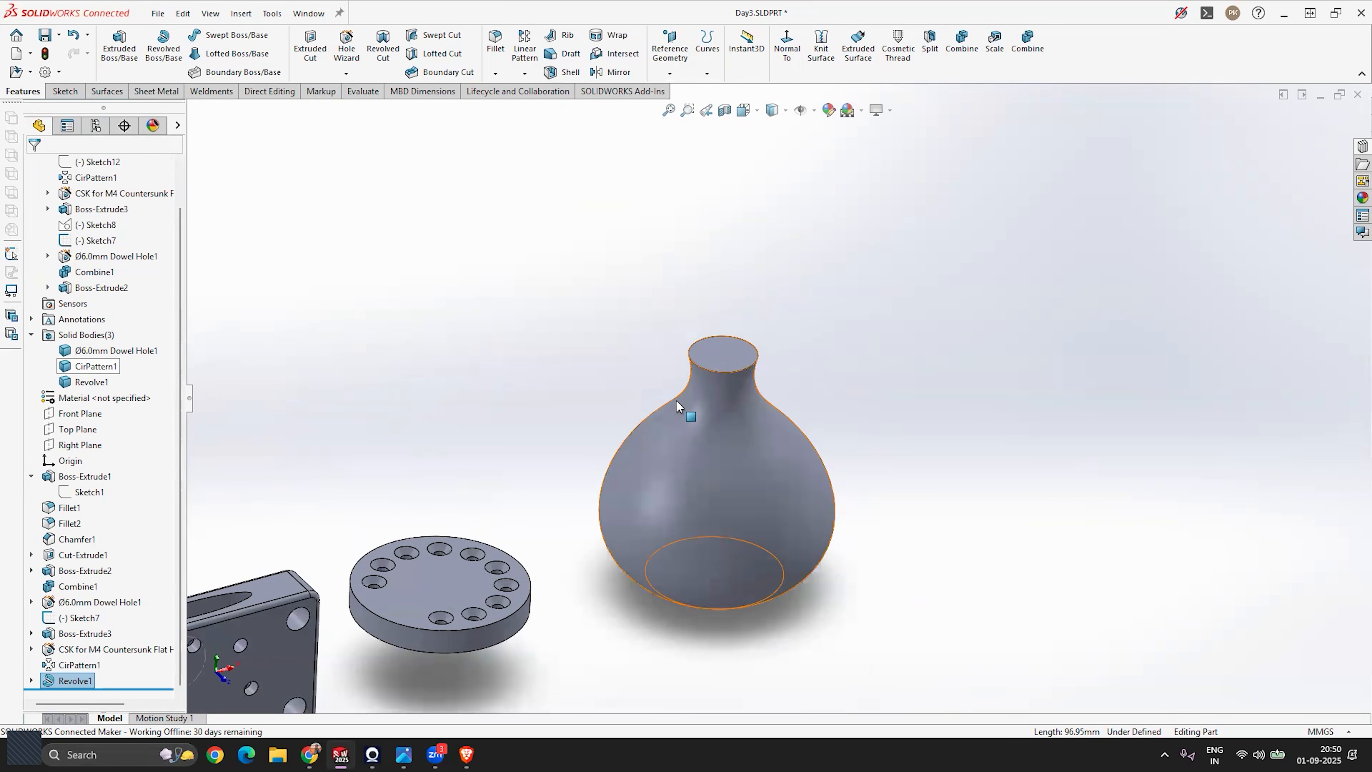
{"action": "scroll", "coordinate": [851, 511], "scroll_direction": "down", "scroll_amount": 3}
{"action": "mouse_move", "coordinate": [719, 555]}
{"action": "middle_mouse_down"}
{"action": "mouse_move", "coordinate": [683, 355]}
{"action": "mouse_move", "coordinate": [693, 554]}
{"action": "middle_mouse_up"}
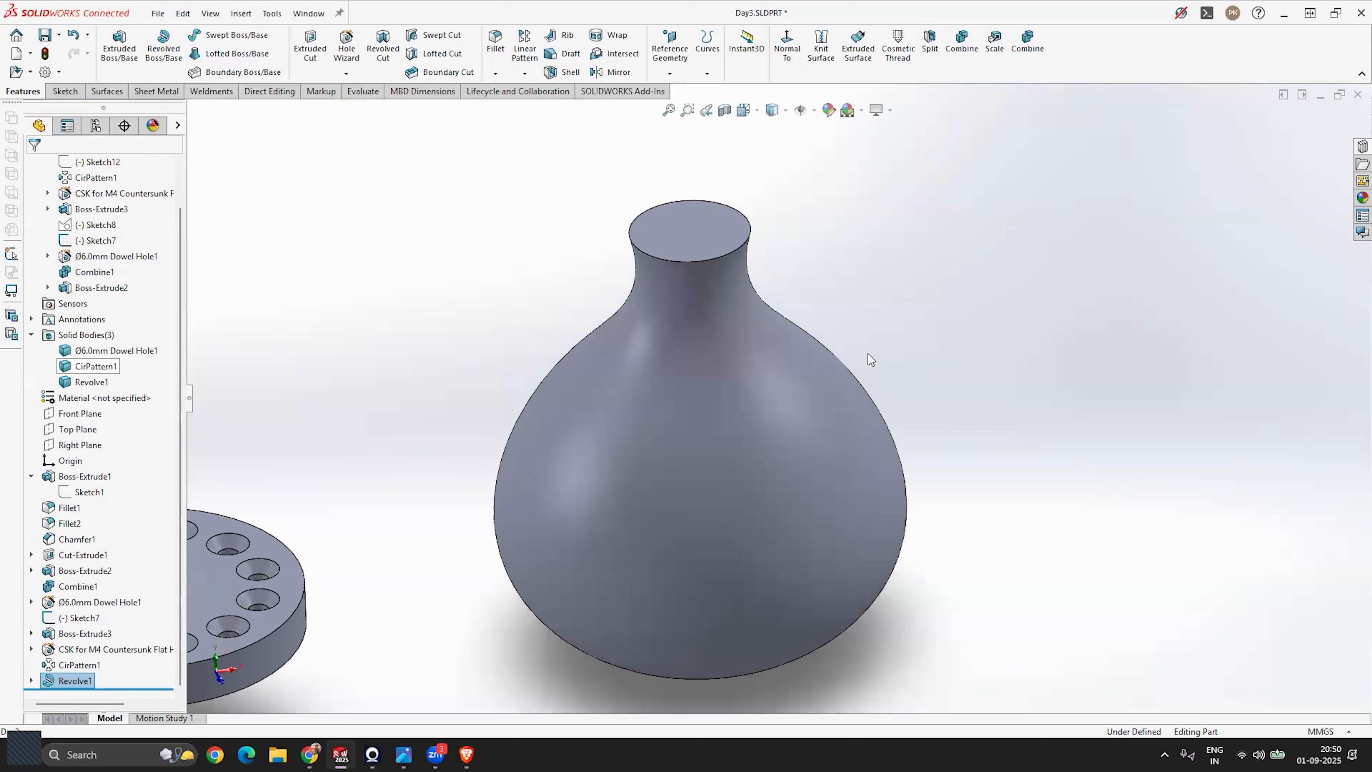
{"action": "middle_click_drag", "start_coordinate": [684, 297], "coordinate": [708, 504]}
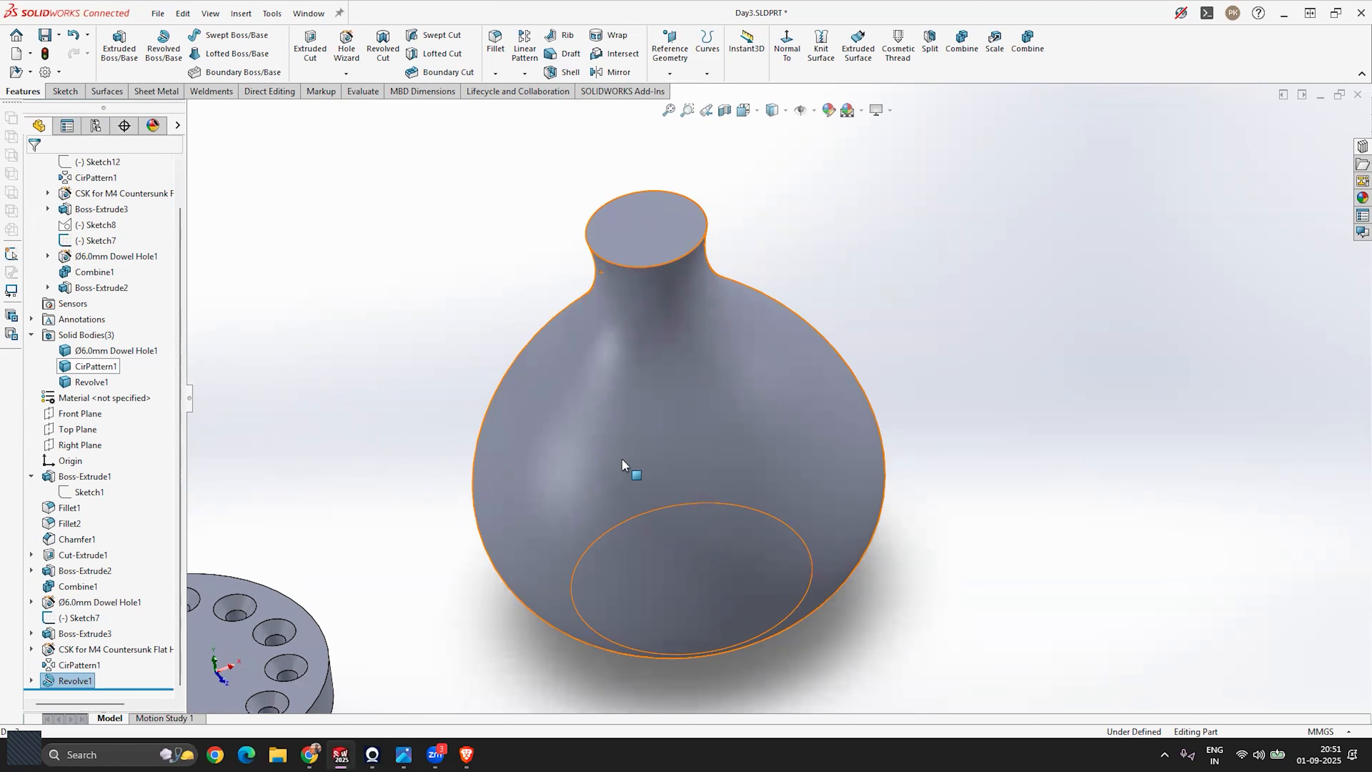
{"action": "scroll", "coordinate": [780, 400], "scroll_direction": "up", "scroll_amount": 3}
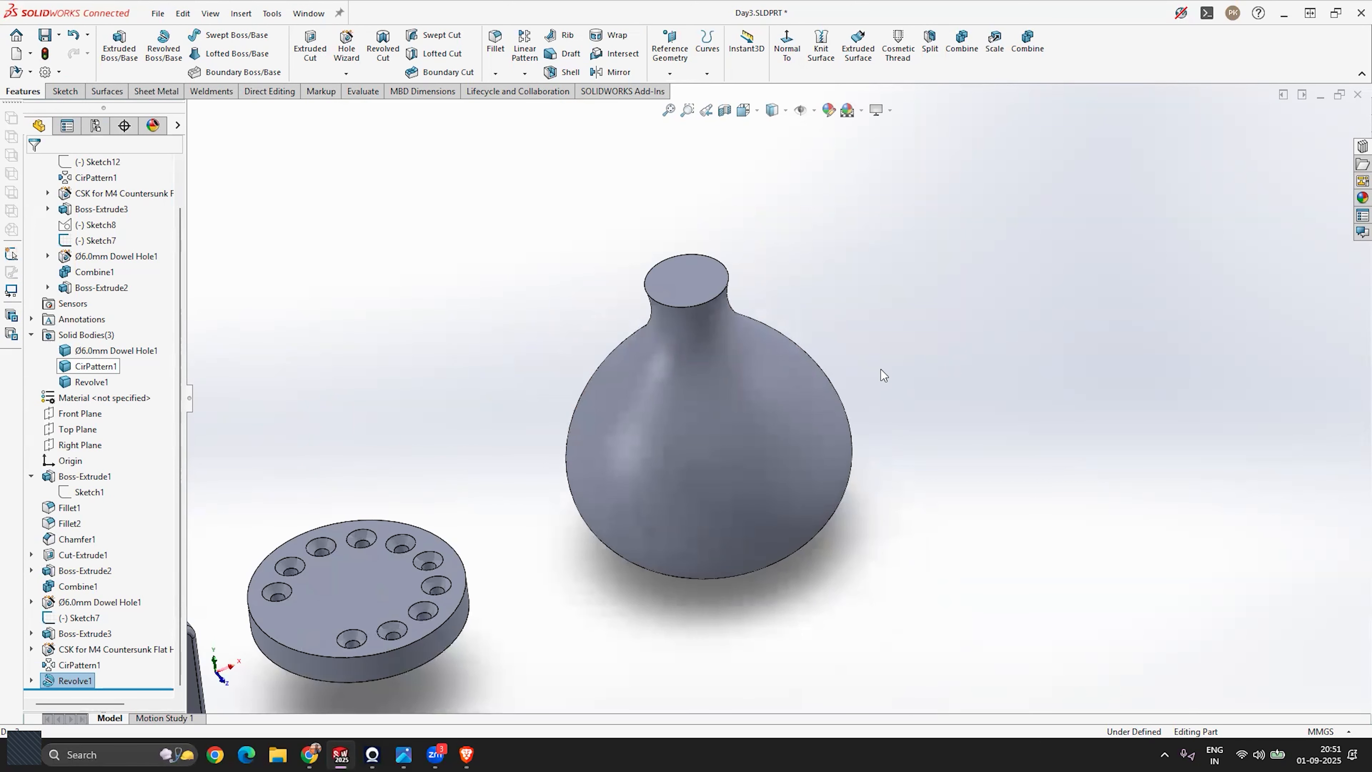
{"action": "scroll", "coordinate": [632, 427], "scroll_direction": "up", "scroll_amount": 2}
{"action": "scroll", "coordinate": [848, 372], "scroll_direction": "down", "scroll_amount": 2}
{"action": "middle_click_drag", "start_coordinate": [780, 487], "coordinate": [804, 456]}
{"action": "scroll", "coordinate": [789, 456], "scroll_direction": "down", "scroll_amount": 1}
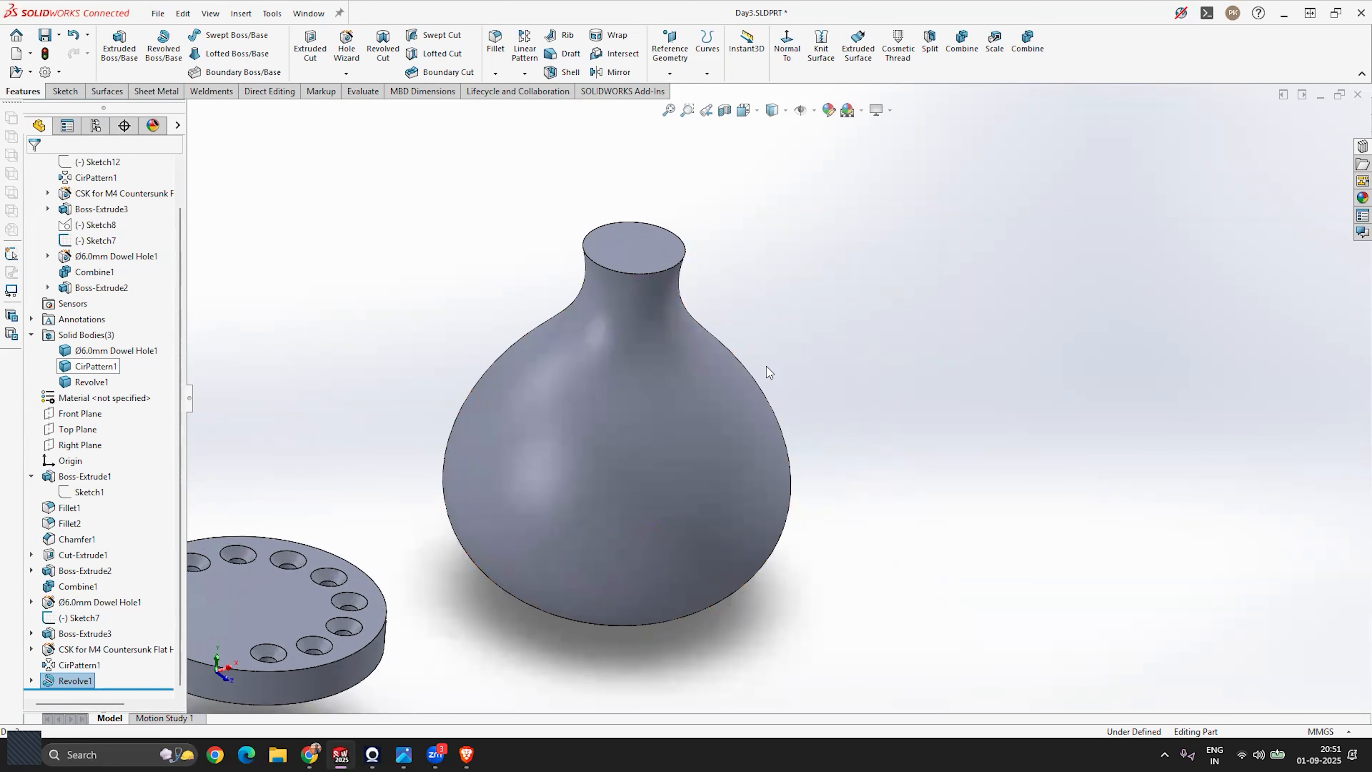
Shell the vase with a 1 mm wall thickness, removing the flat face at the top of the neck.
{"action": "left_click", "coordinate": [569, 74]}
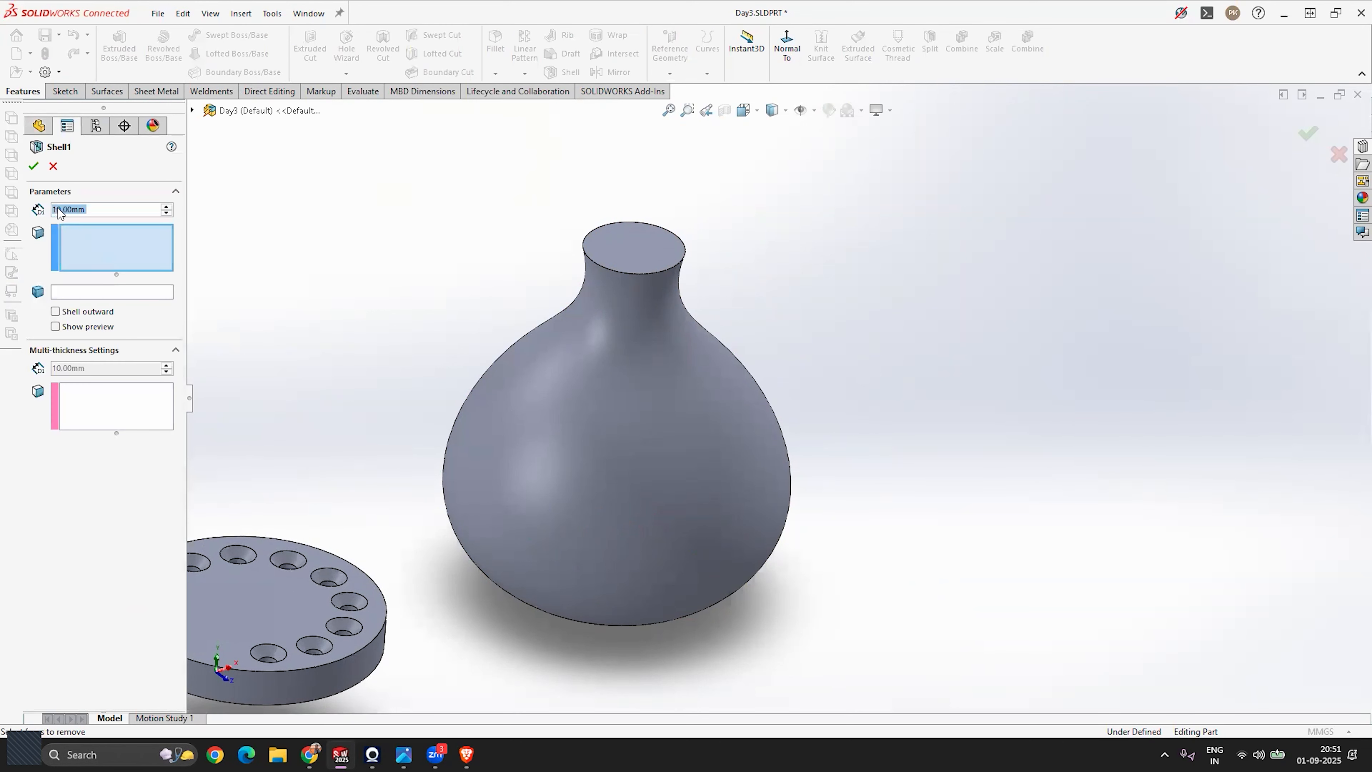
{"action": "left_click", "coordinate": [69, 210]}
{"action": "double_click", "coordinate": [89, 210]}
{"action": "type", "text": "1"}
{"action": "key", "text": "Return"}
{"action": "left_click", "coordinate": [635, 253]}
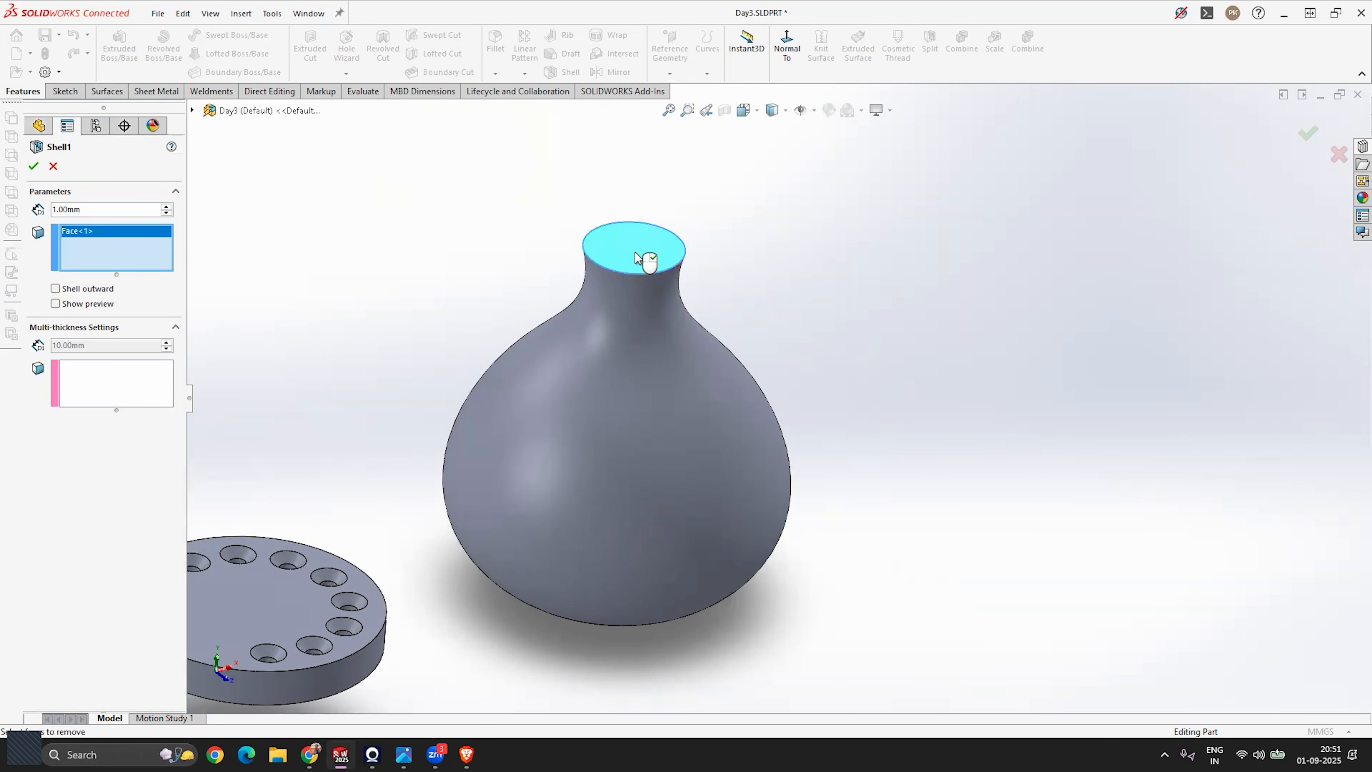
{"action": "left_click", "coordinate": [33, 168]}
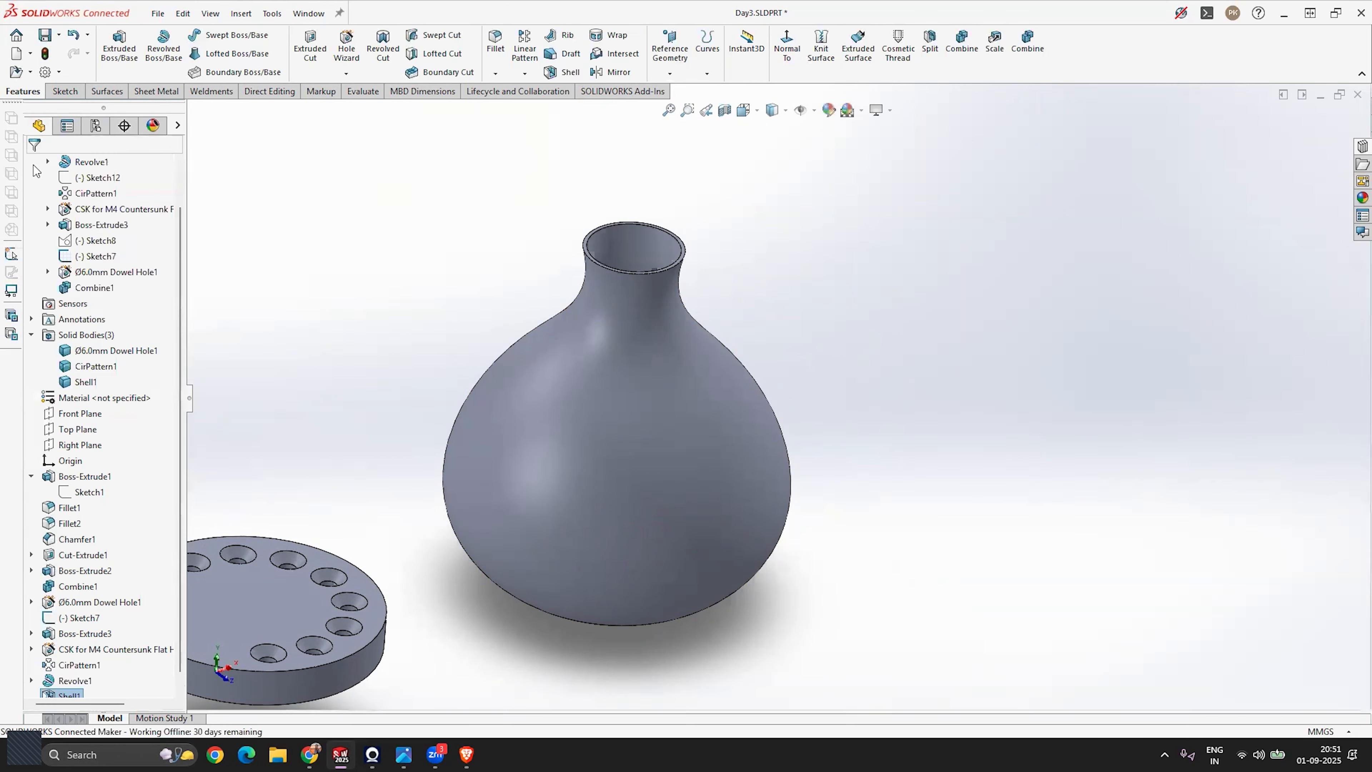
Inspect the hollow vase's opening and interior, using a temporary section view on the Front Plane.
{"action": "middle_click_drag", "start_coordinate": [545, 251], "coordinate": [916, 166]}
{"action": "scroll", "coordinate": [783, 229], "scroll_direction": "down", "scroll_amount": 5}
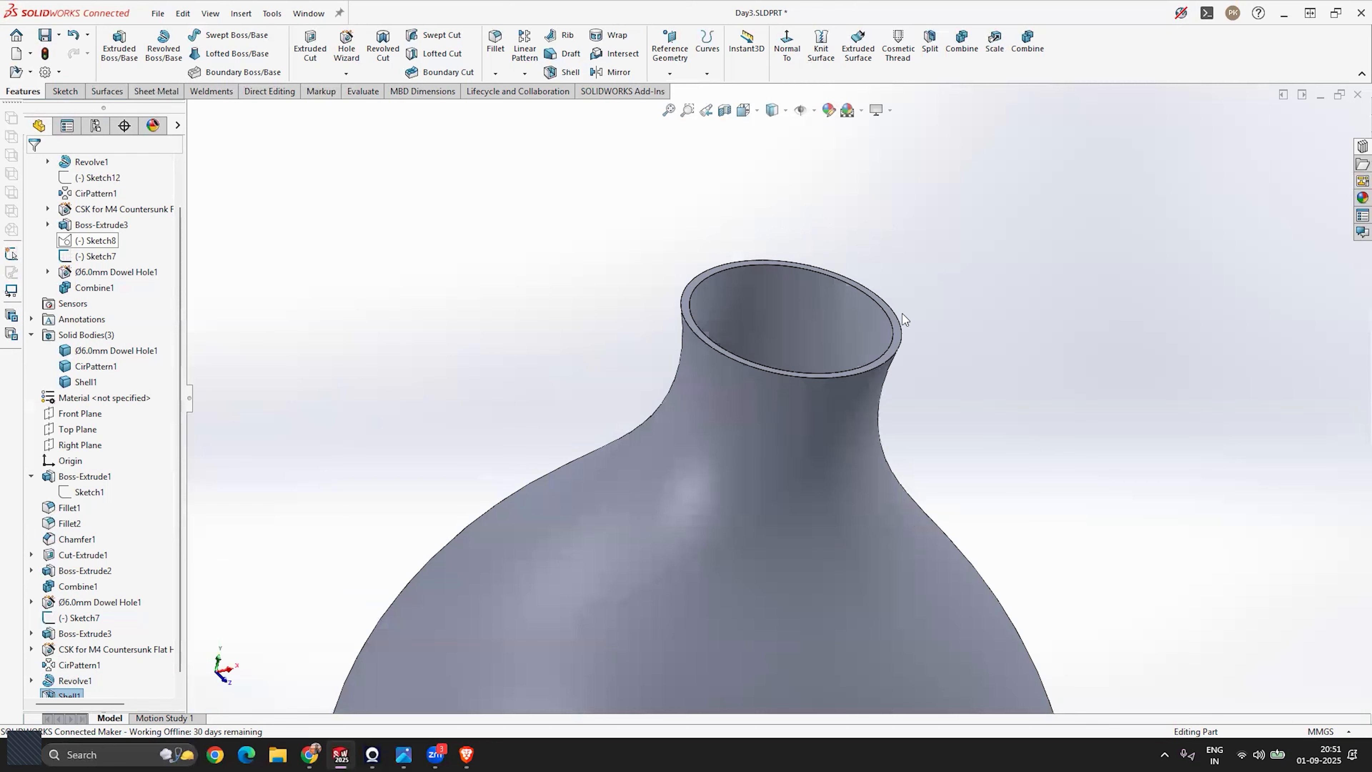
{"action": "scroll", "coordinate": [811, 310], "scroll_direction": "up", "scroll_amount": 5}
{"action": "middle_click_drag", "start_coordinate": [735, 310], "coordinate": [819, 437]}
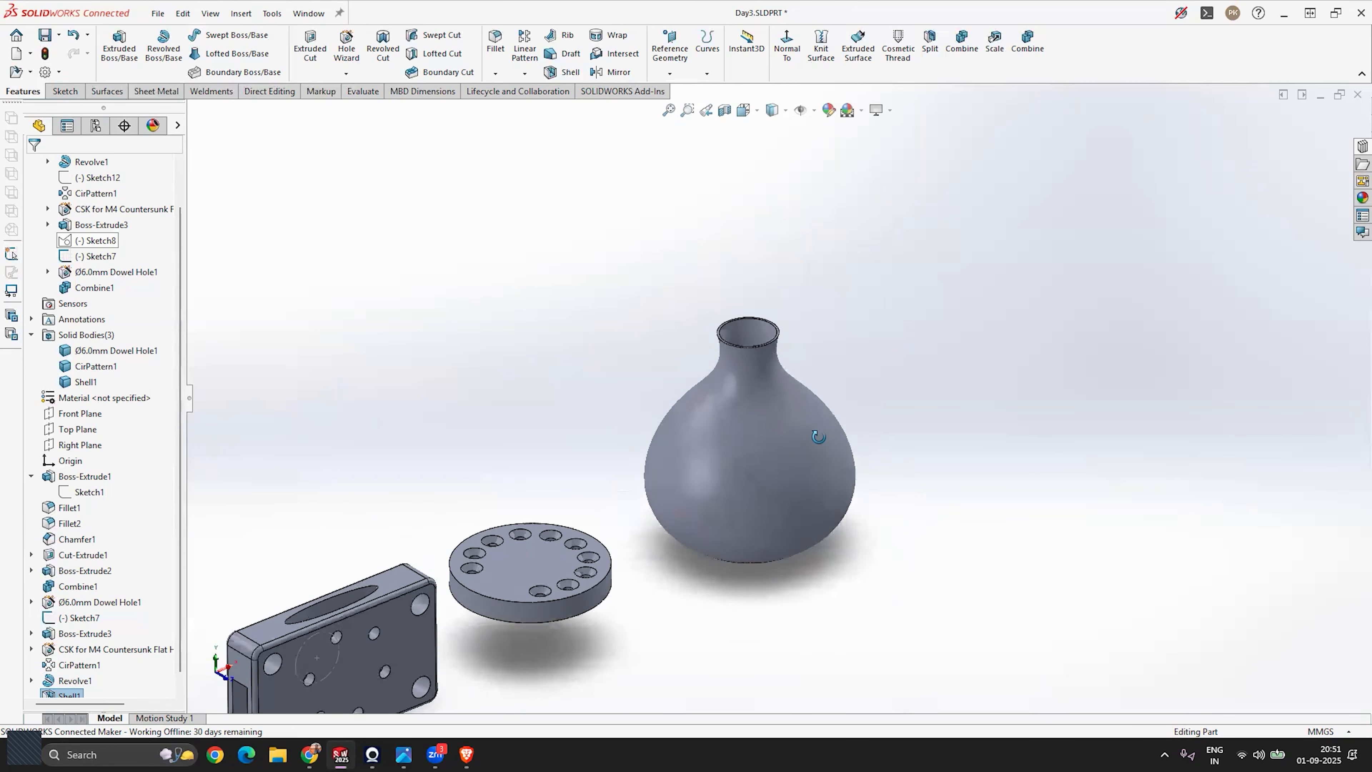
{"action": "left_click", "coordinate": [841, 446]}
{"action": "left_click", "coordinate": [869, 469]}
{"action": "scroll", "coordinate": [867, 471], "scroll_direction": "down", "scroll_amount": 3}
{"action": "left_click", "coordinate": [726, 110]}
{"action": "middle_click_drag", "start_coordinate": [699, 346], "coordinate": [744, 505]}
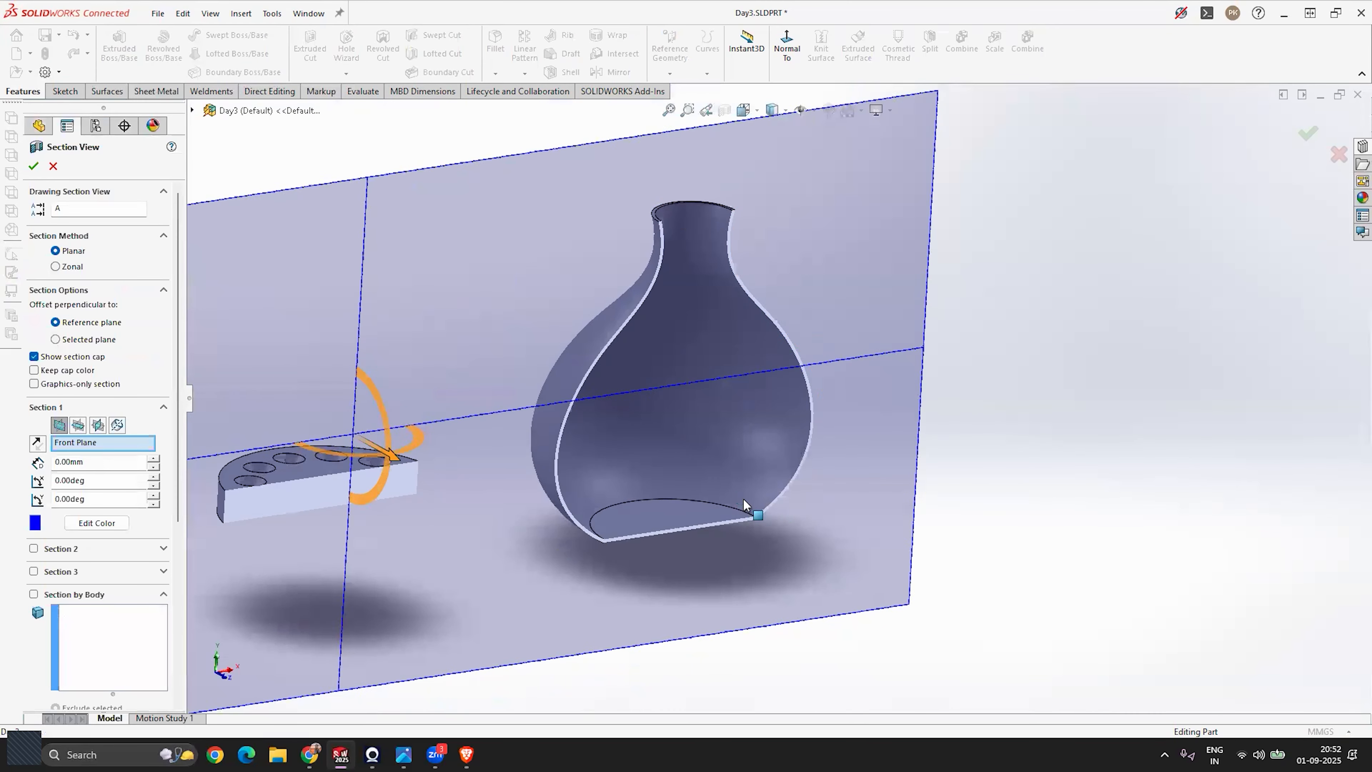
{"action": "key", "text": "Escape"}
{"action": "middle_click_drag", "start_coordinate": [774, 289], "coordinate": [789, 447]}
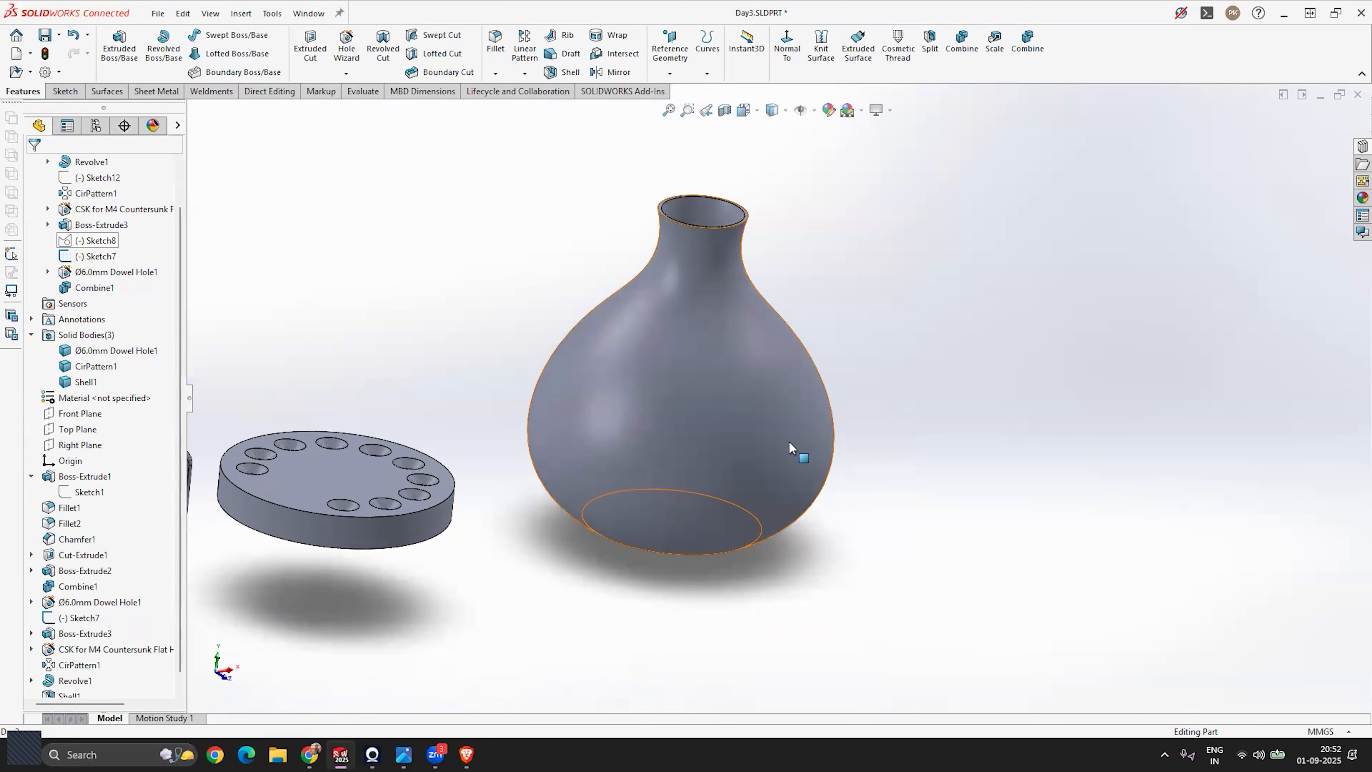
{"action": "middle_click_drag", "start_coordinate": [764, 445], "coordinate": [714, 281]}
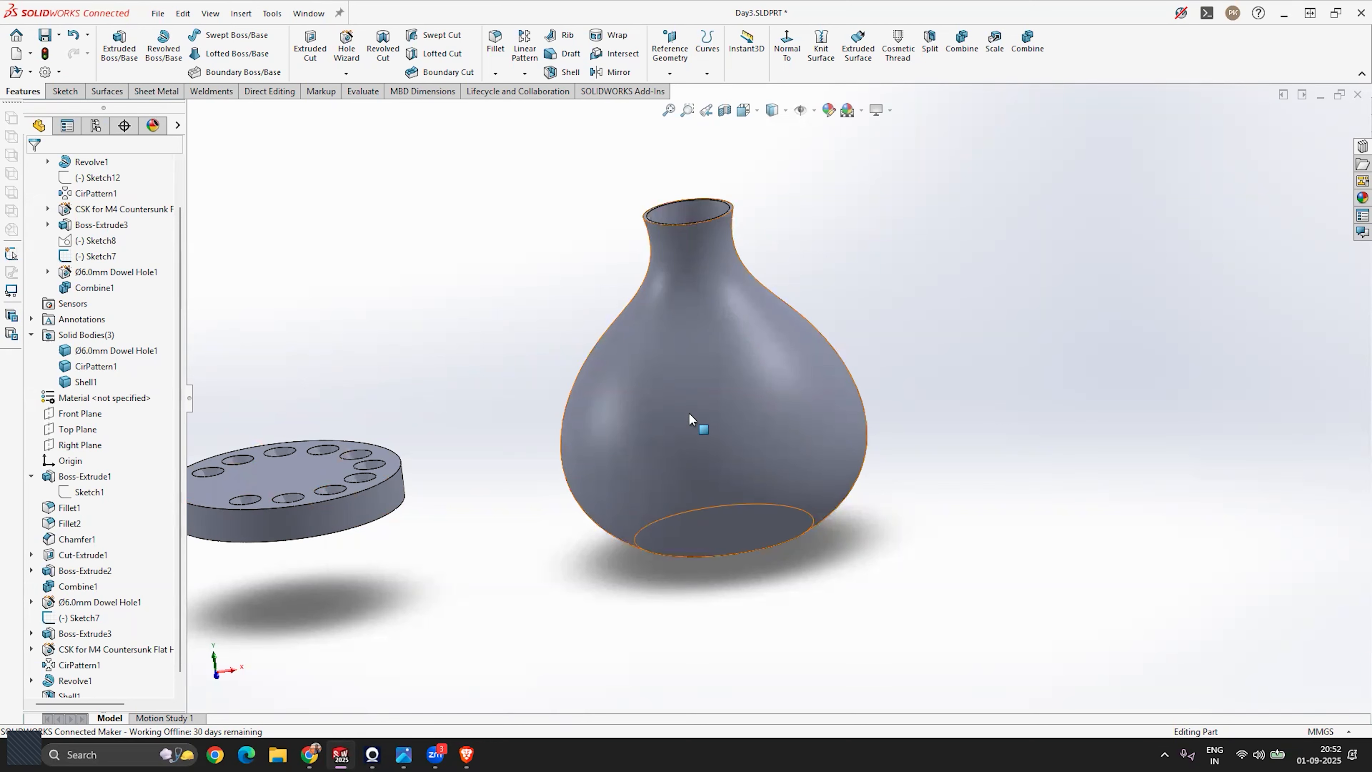
{"action": "middle_click_drag", "start_coordinate": [560, 473], "coordinate": [589, 445]}
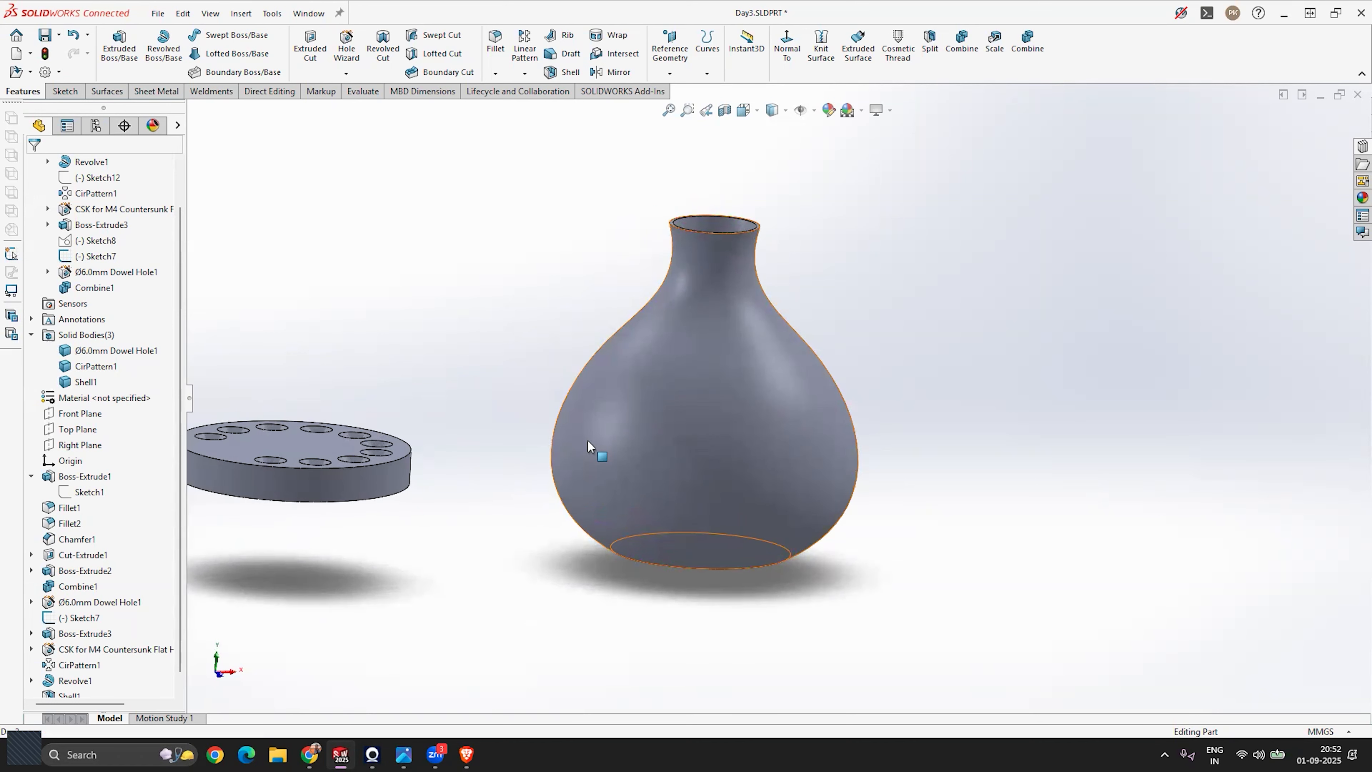
Edit the vase shell to also remove the bottom face, with the wall thickness set to 2 mm.
{"action": "scroll", "coordinate": [131, 589], "scroll_direction": "down", "scroll_amount": 1}
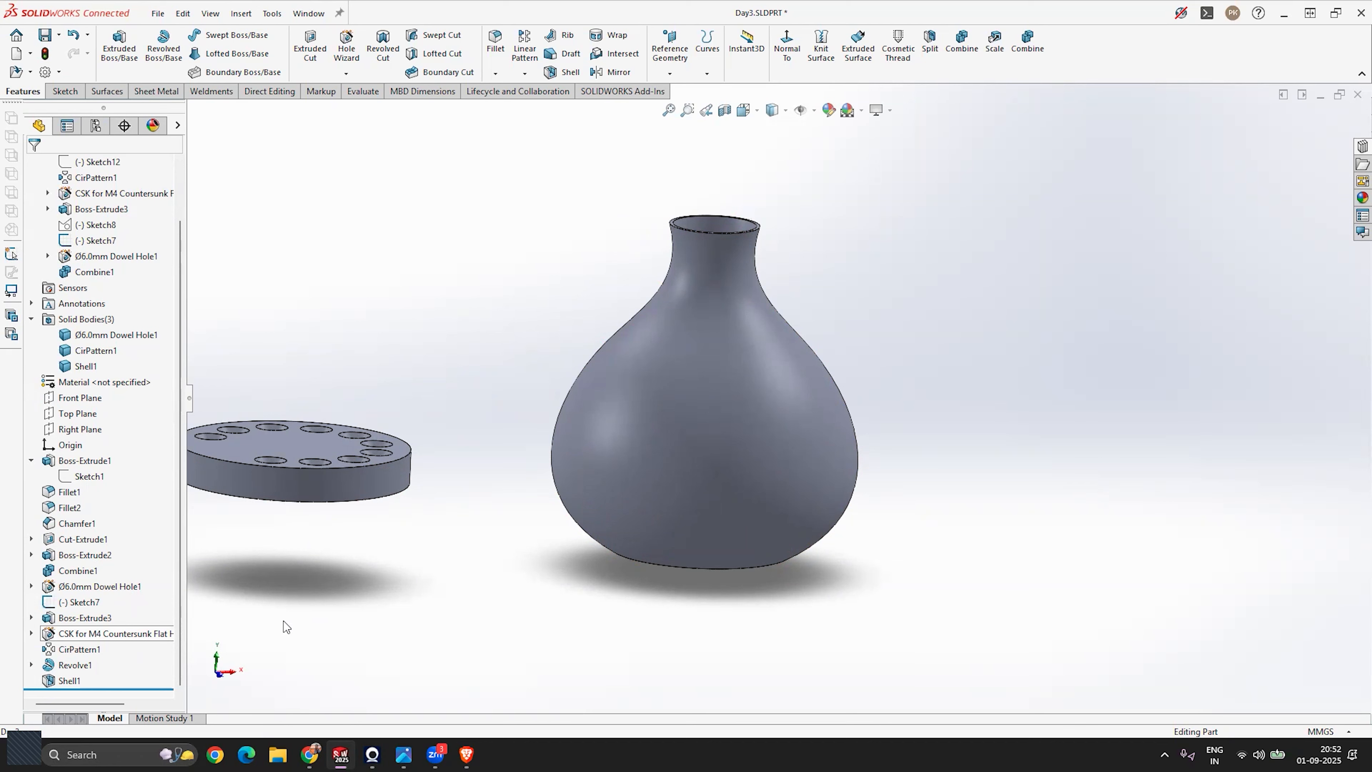
{"action": "right_click", "coordinate": [67, 685]}
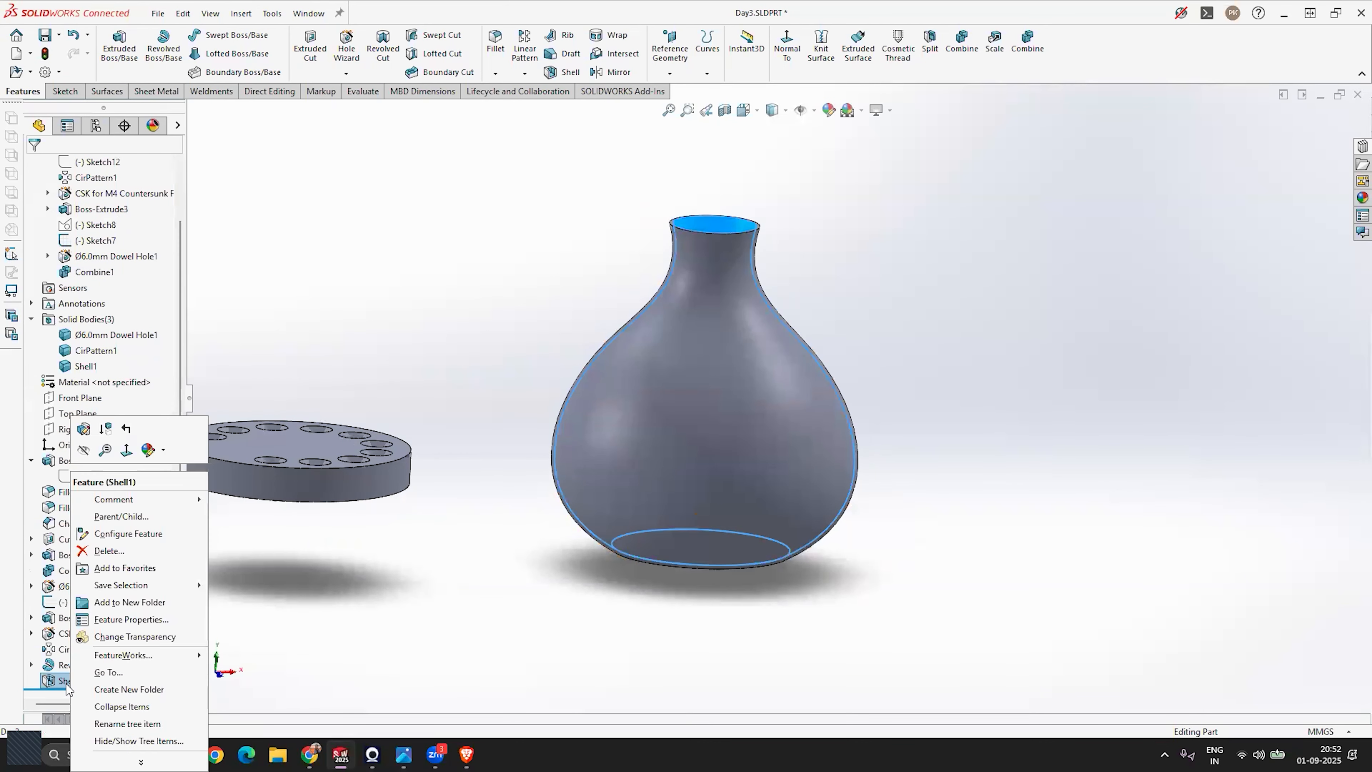
{"action": "left_click", "coordinate": [83, 430]}
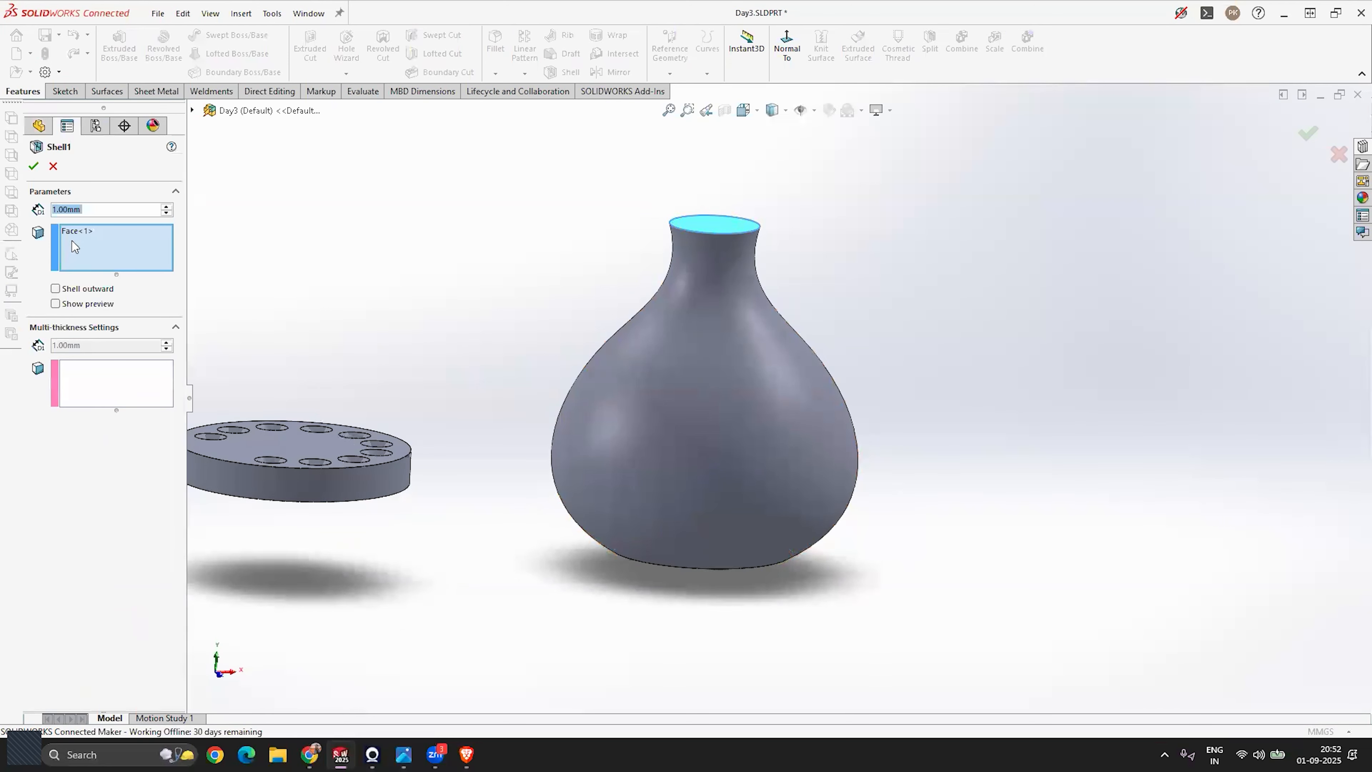
{"action": "middle_click_drag", "start_coordinate": [532, 231], "coordinate": [569, 264]}
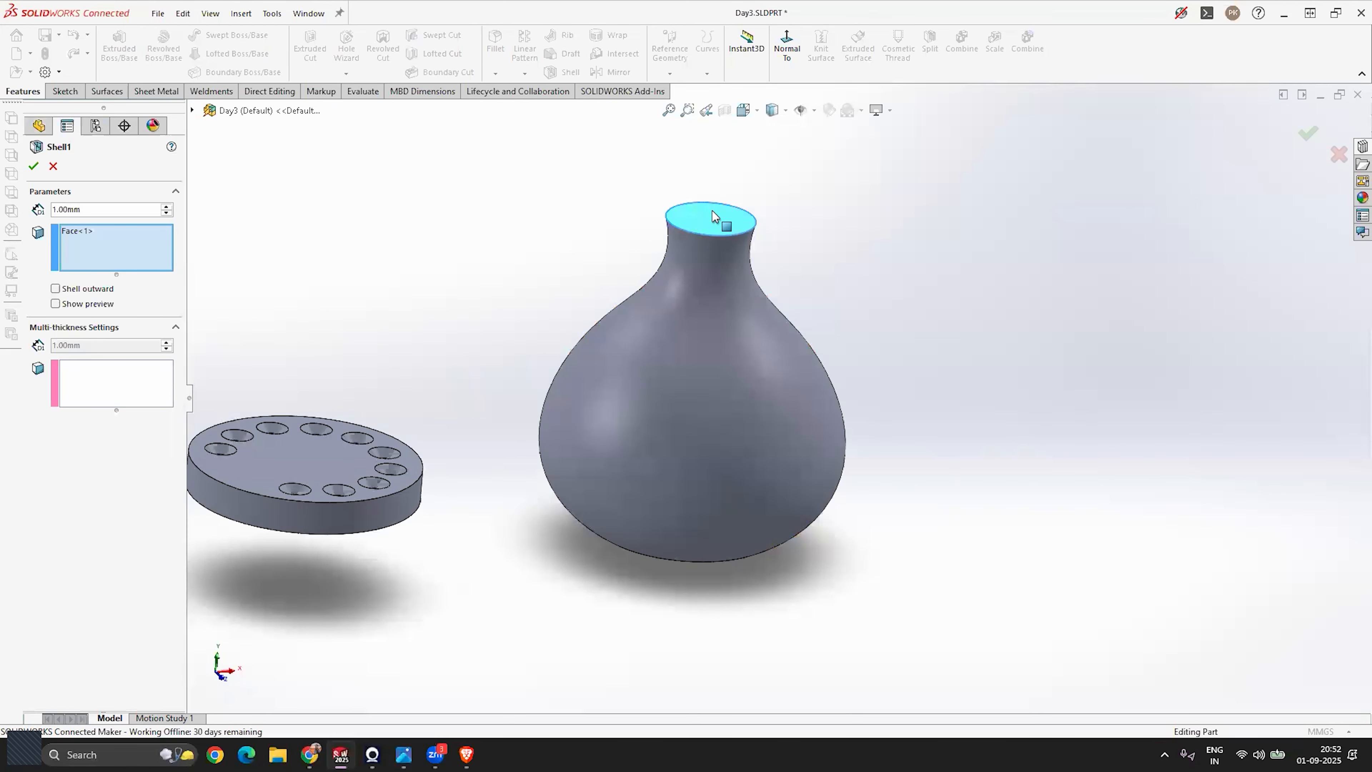
{"action": "middle_click_drag", "start_coordinate": [699, 275], "coordinate": [699, 657]}
{"action": "left_click", "coordinate": [698, 648]}
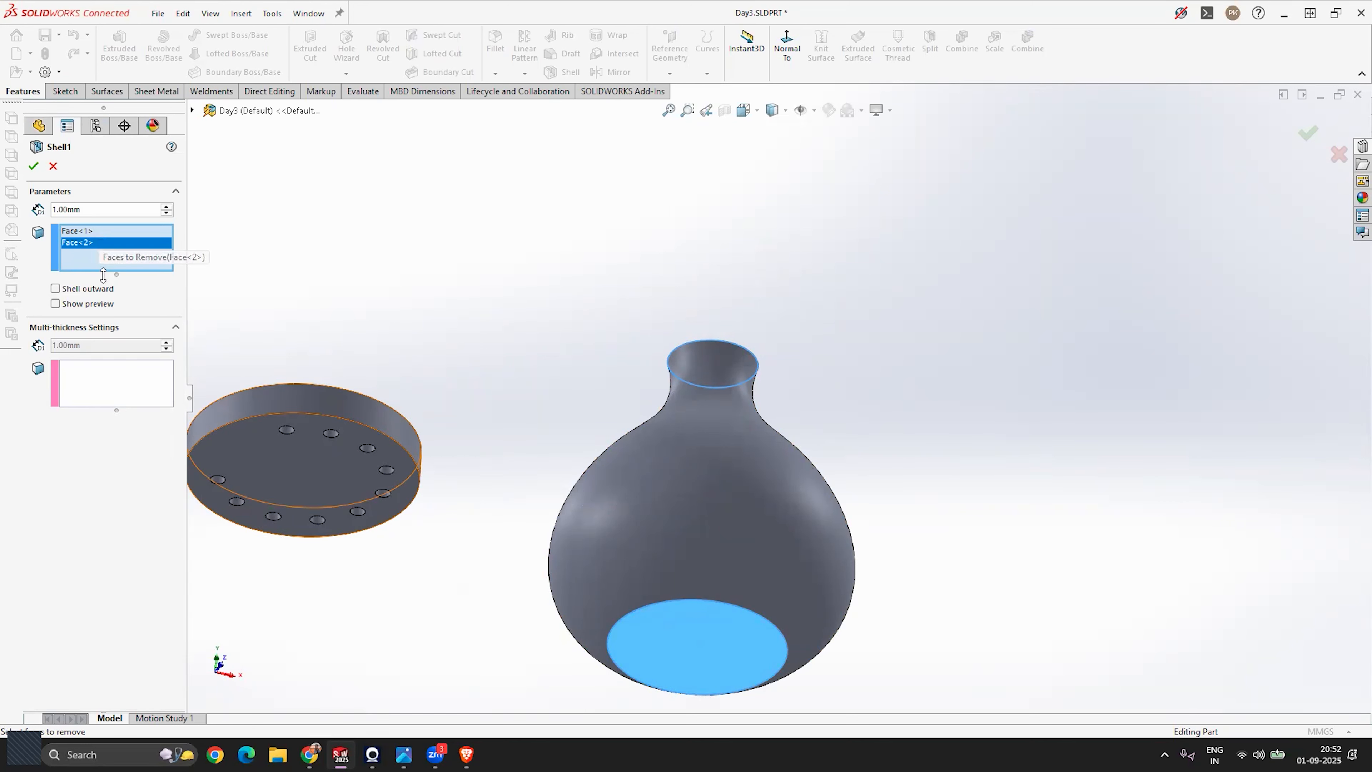
{"action": "left_click_drag", "start_coordinate": [85, 209], "coordinate": [53, 209]}
{"action": "type", "text": "2"}
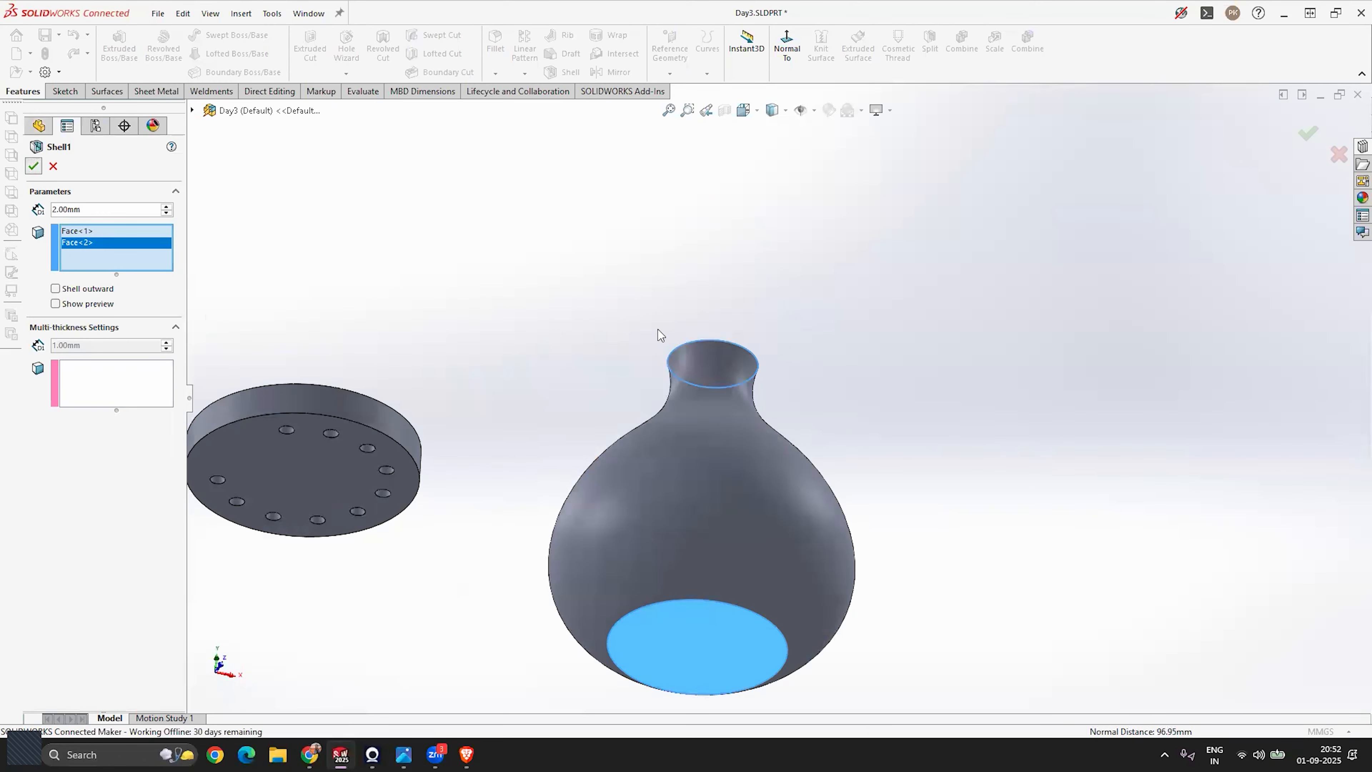
{"action": "key", "text": "Return"}
Examine the shelled vase's thicker rim and its open top and bottom.
{"action": "middle_click_drag", "start_coordinate": [868, 305], "coordinate": [856, 345]}
{"action": "middle_click_drag", "start_coordinate": [899, 298], "coordinate": [820, 289]}
{"action": "scroll", "coordinate": [831, 239], "scroll_direction": "down", "scroll_amount": 3}
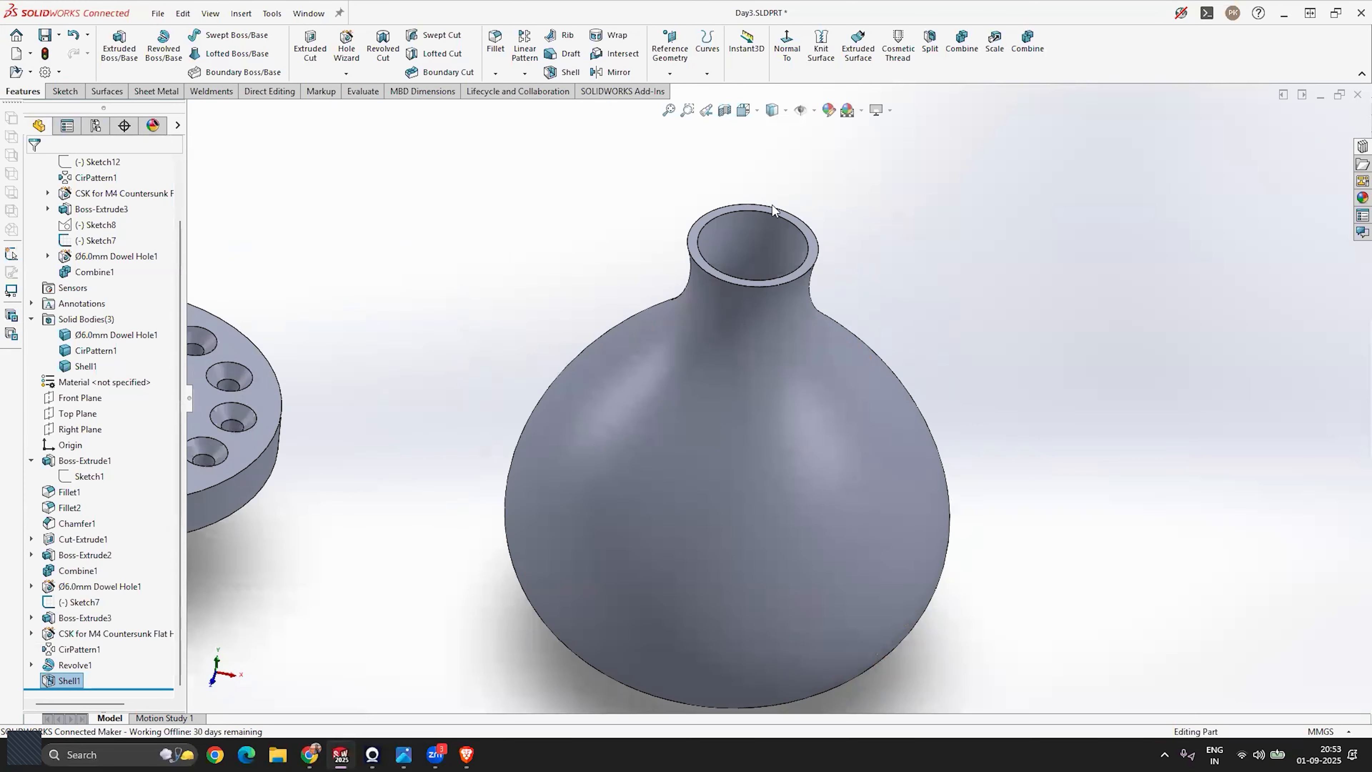
{"action": "scroll", "coordinate": [772, 208], "scroll_direction": "up", "scroll_amount": 5}
{"action": "middle_click_drag", "start_coordinate": [729, 256], "coordinate": [762, 462]}
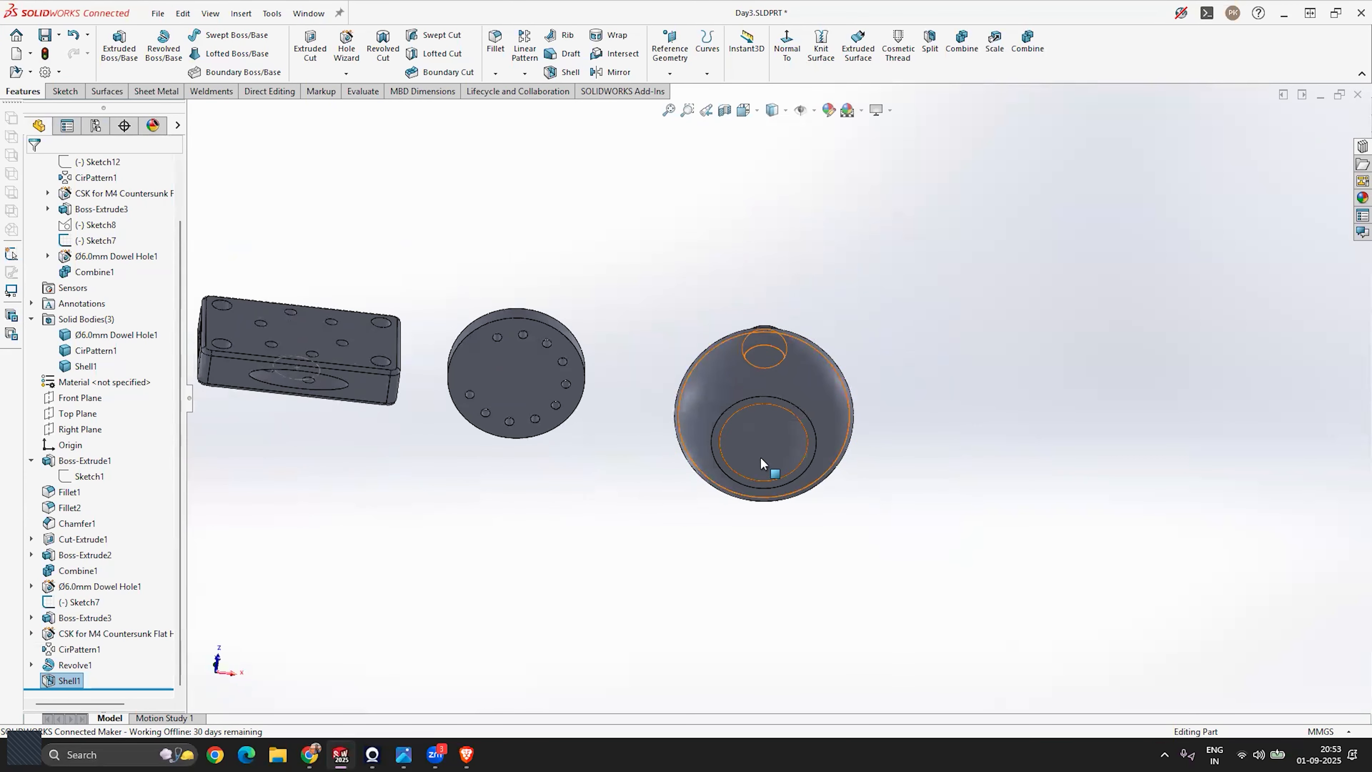
{"action": "scroll", "coordinate": [761, 432], "scroll_direction": "down", "scroll_amount": 2}
{"action": "scroll", "coordinate": [761, 414], "scroll_direction": "up", "scroll_amount": 3}
{"action": "middle_click_drag", "start_coordinate": [761, 414], "coordinate": [590, 454]}
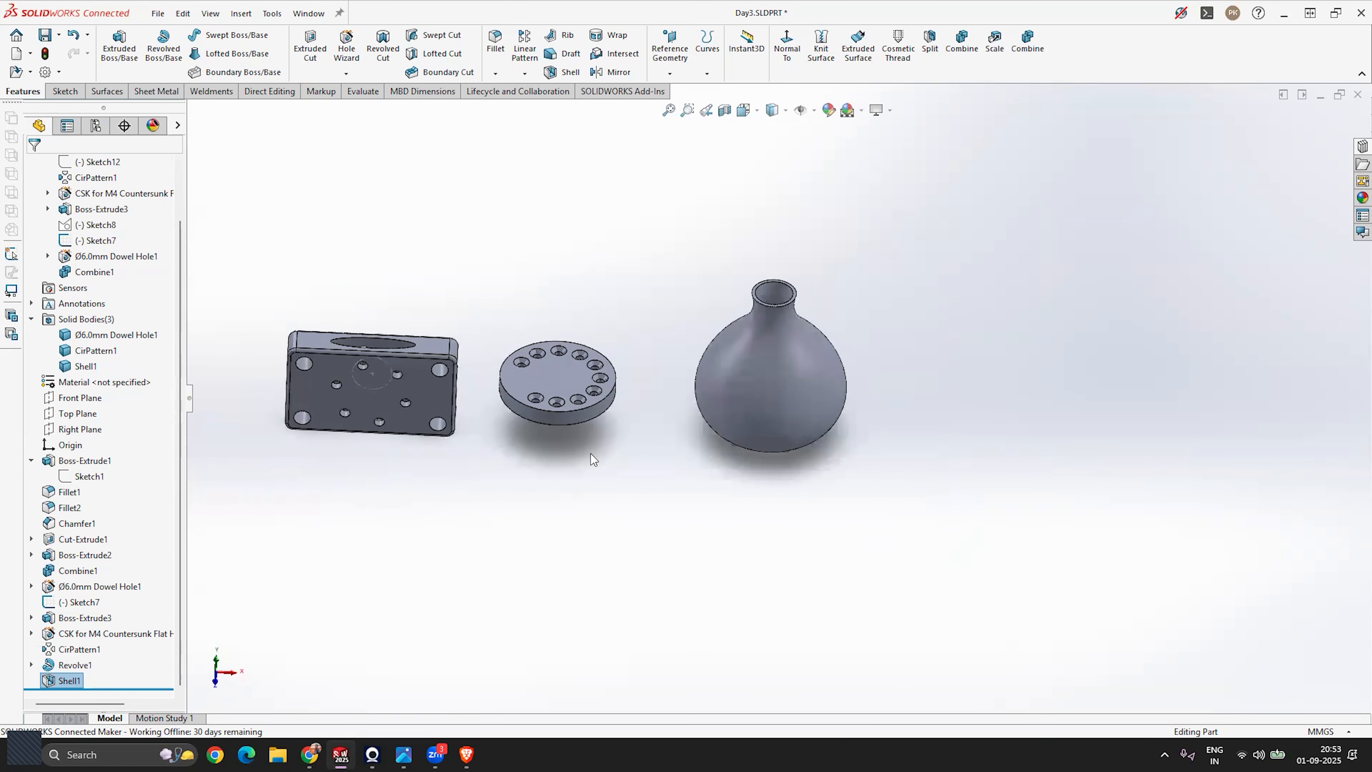
Shell the round disc with the countersunk holes at 2 mm thickness, removing its top face, and inspect the walls around the holes.
{"action": "scroll", "coordinate": [572, 378], "scroll_direction": "down", "scroll_amount": 6}
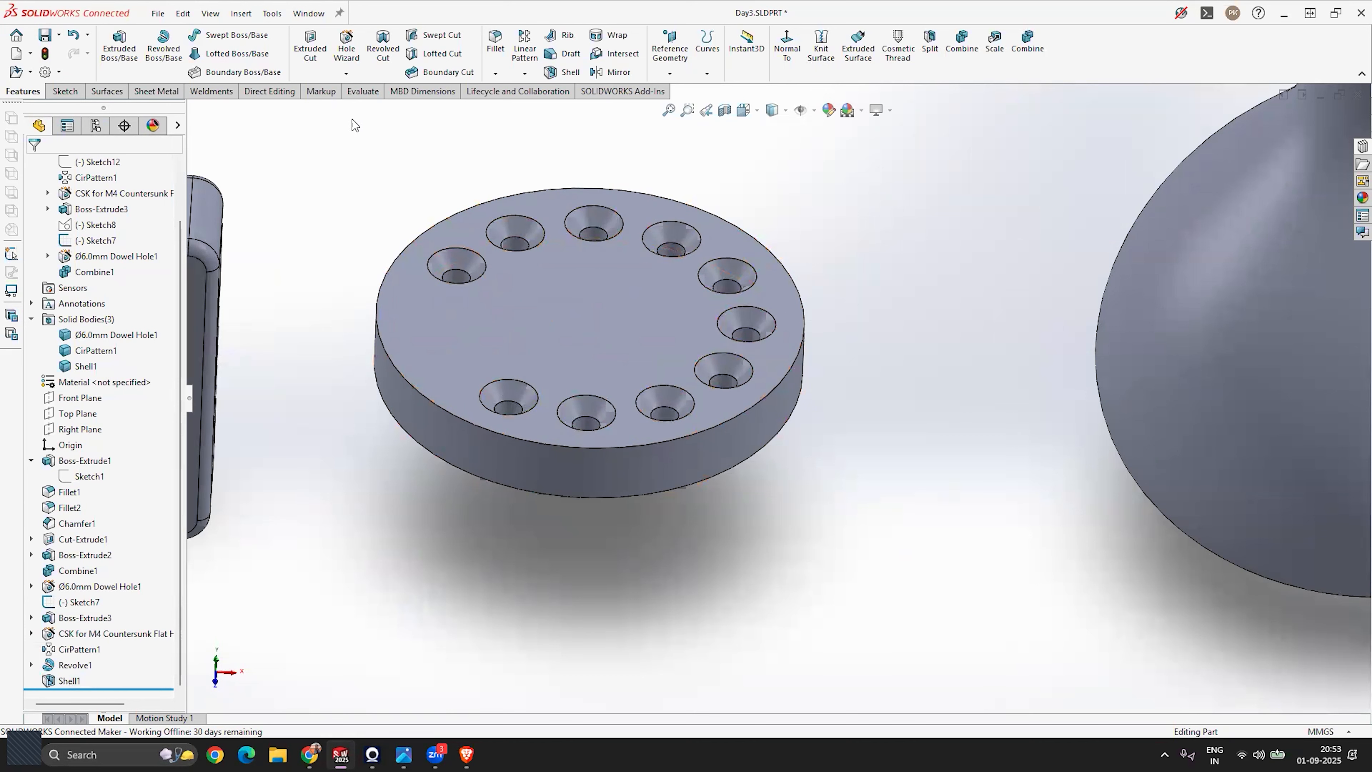
{"action": "left_click", "coordinate": [562, 72]}
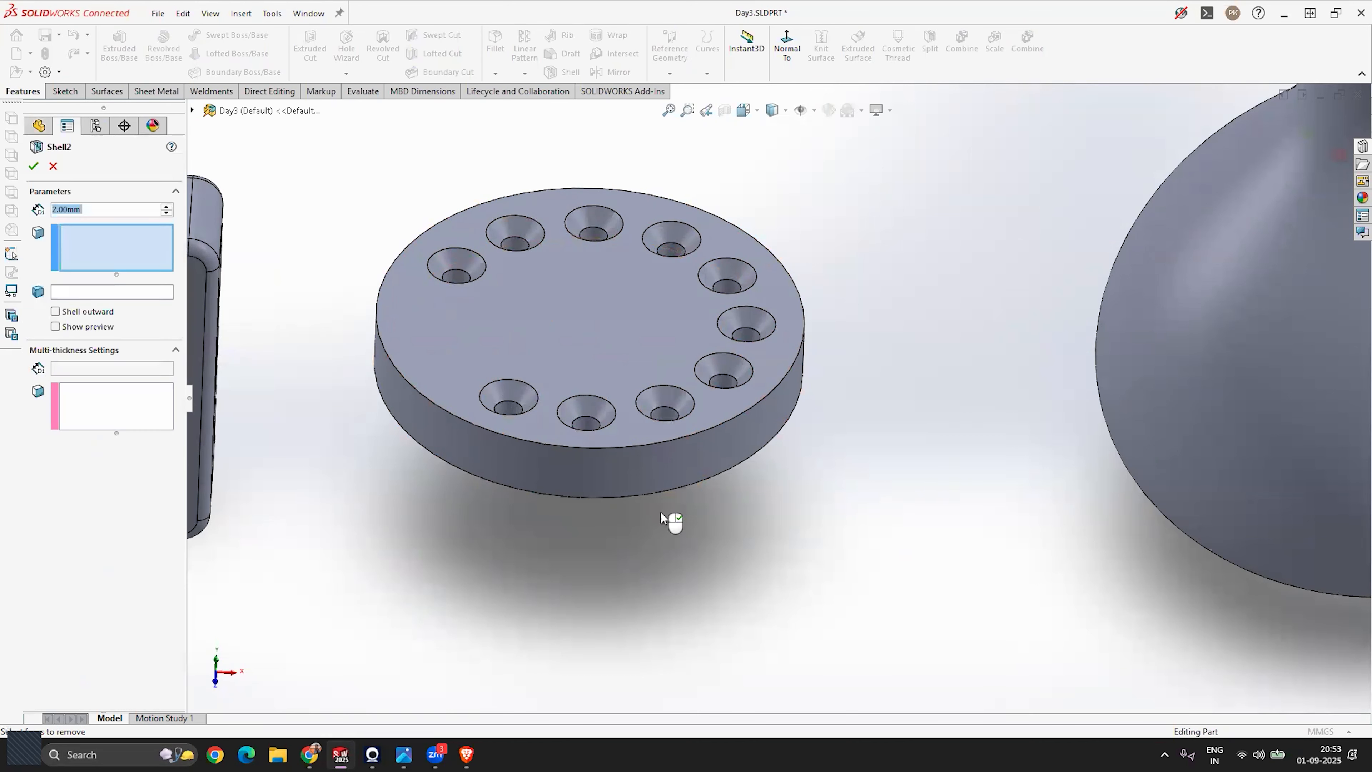
{"action": "left_click", "coordinate": [573, 327]}
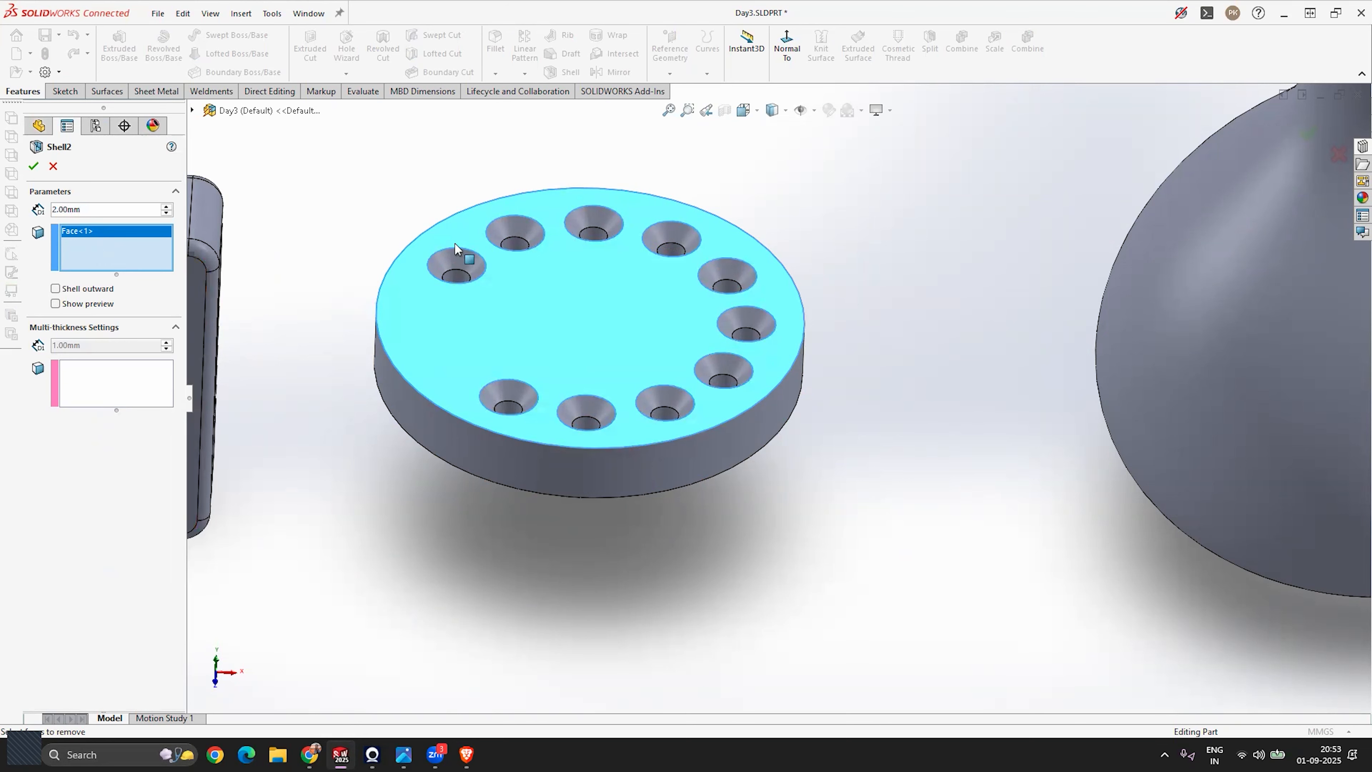
{"action": "left_click", "coordinate": [31, 166]}
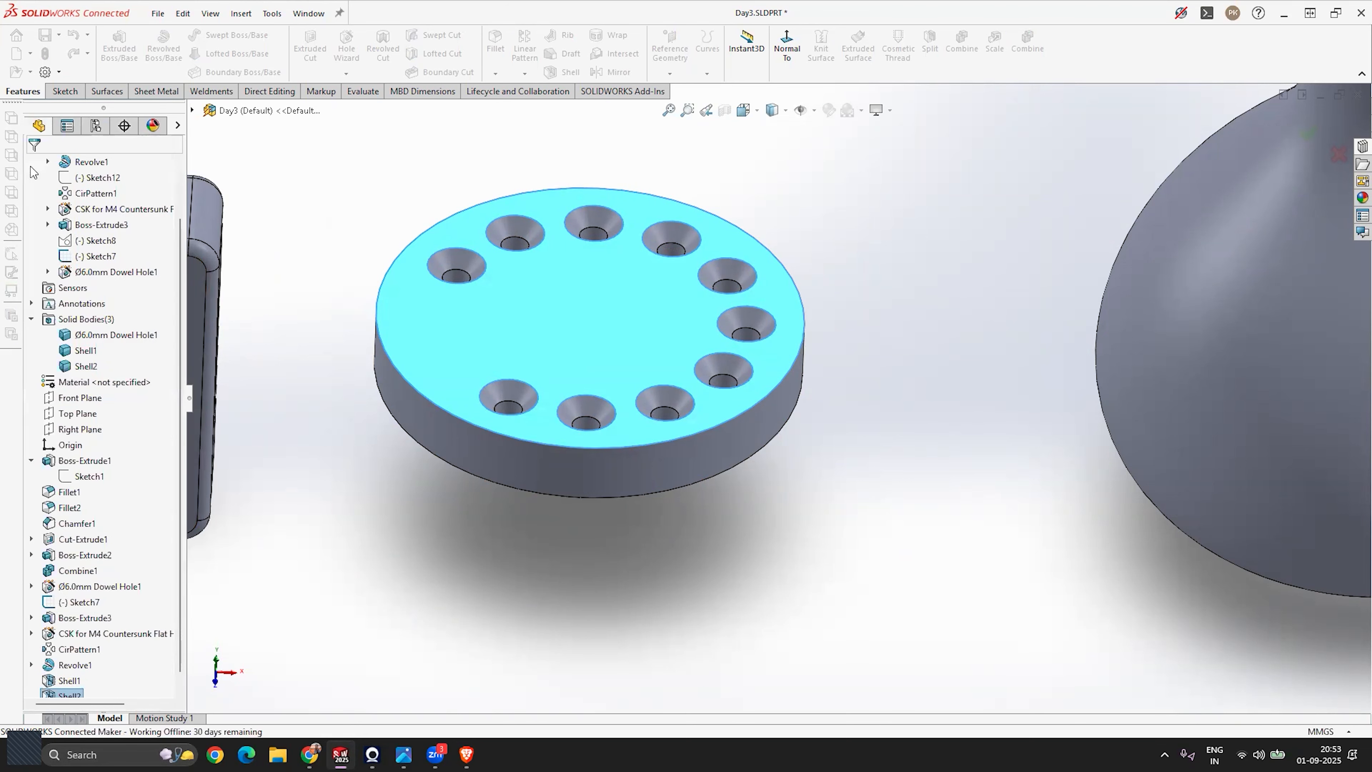
{"action": "middle_click_drag", "start_coordinate": [567, 315], "coordinate": [606, 300]}
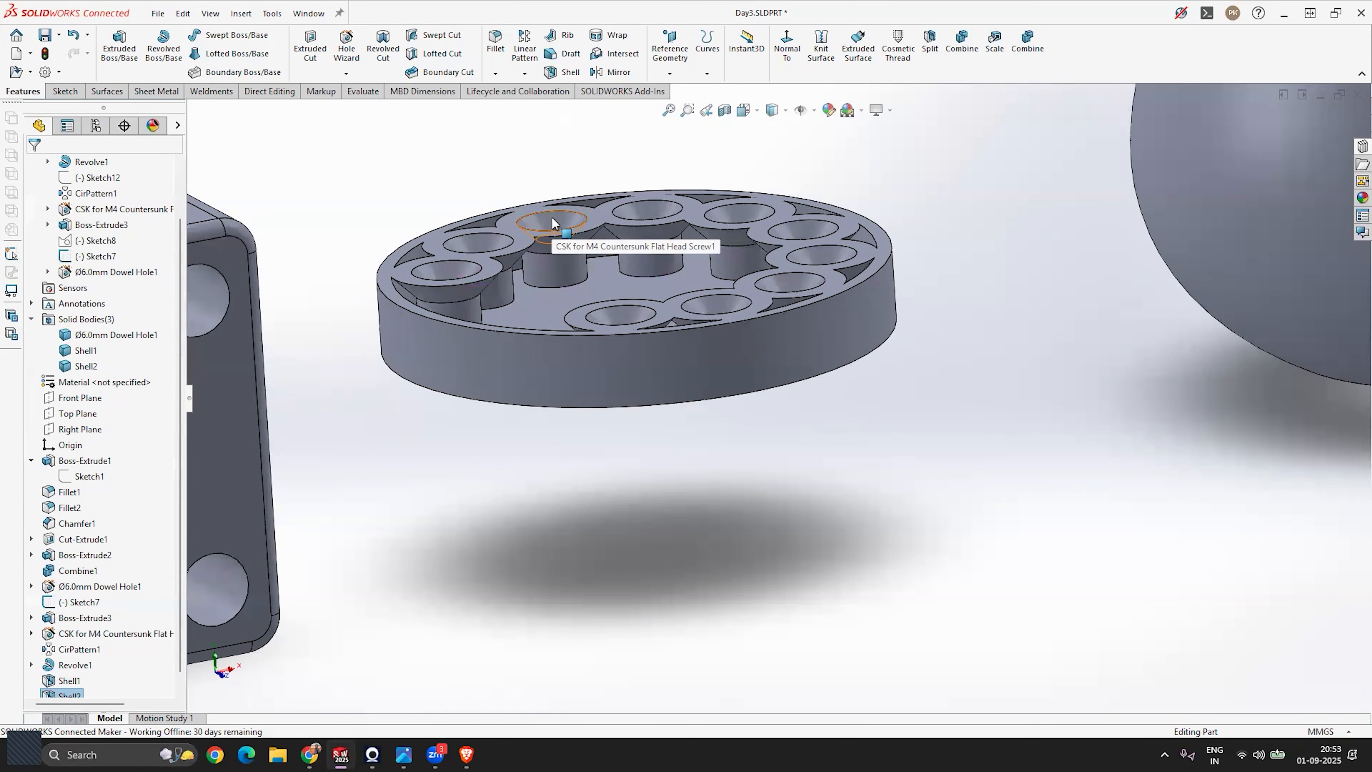
{"action": "left_click", "coordinate": [554, 235]}
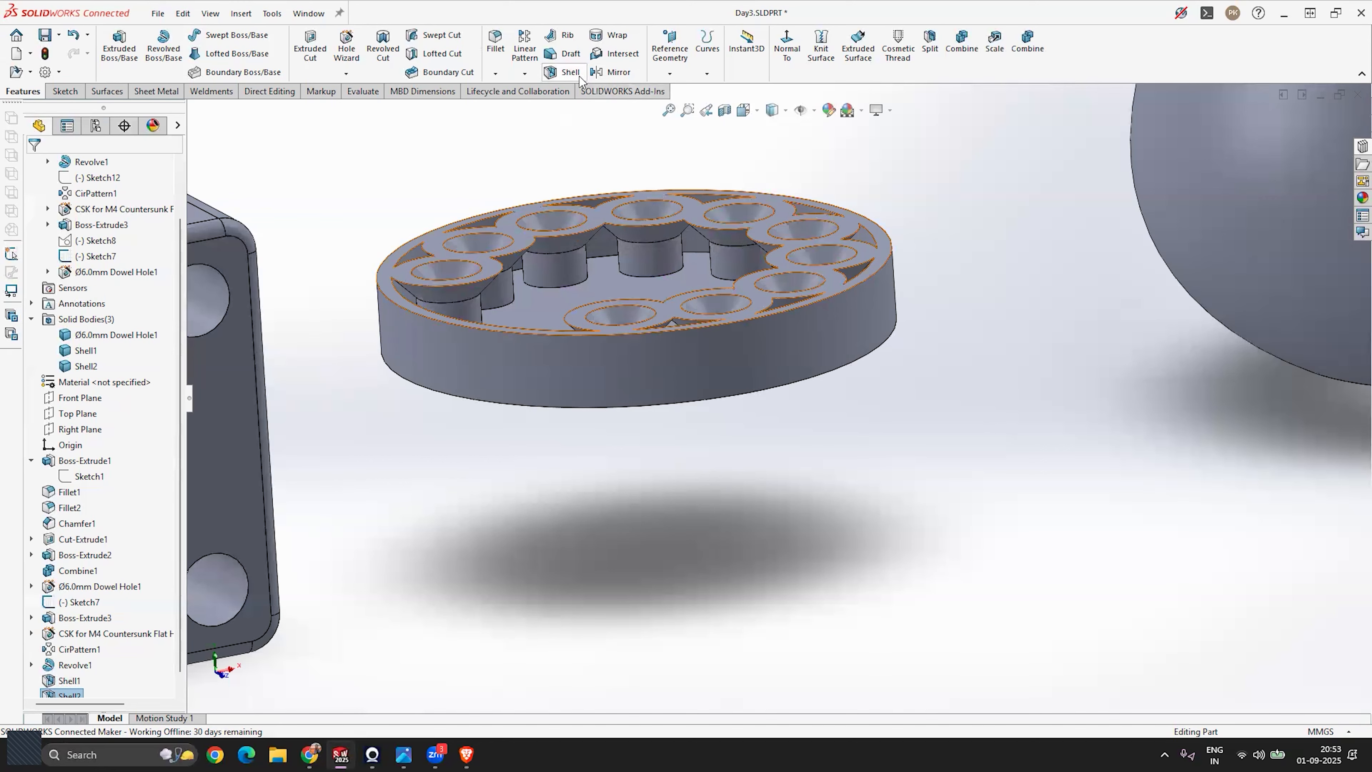
Examine the shelled disc's outer wall, floor and countersunk-hole walls from several angles.
{"action": "left_click", "coordinate": [674, 366]}
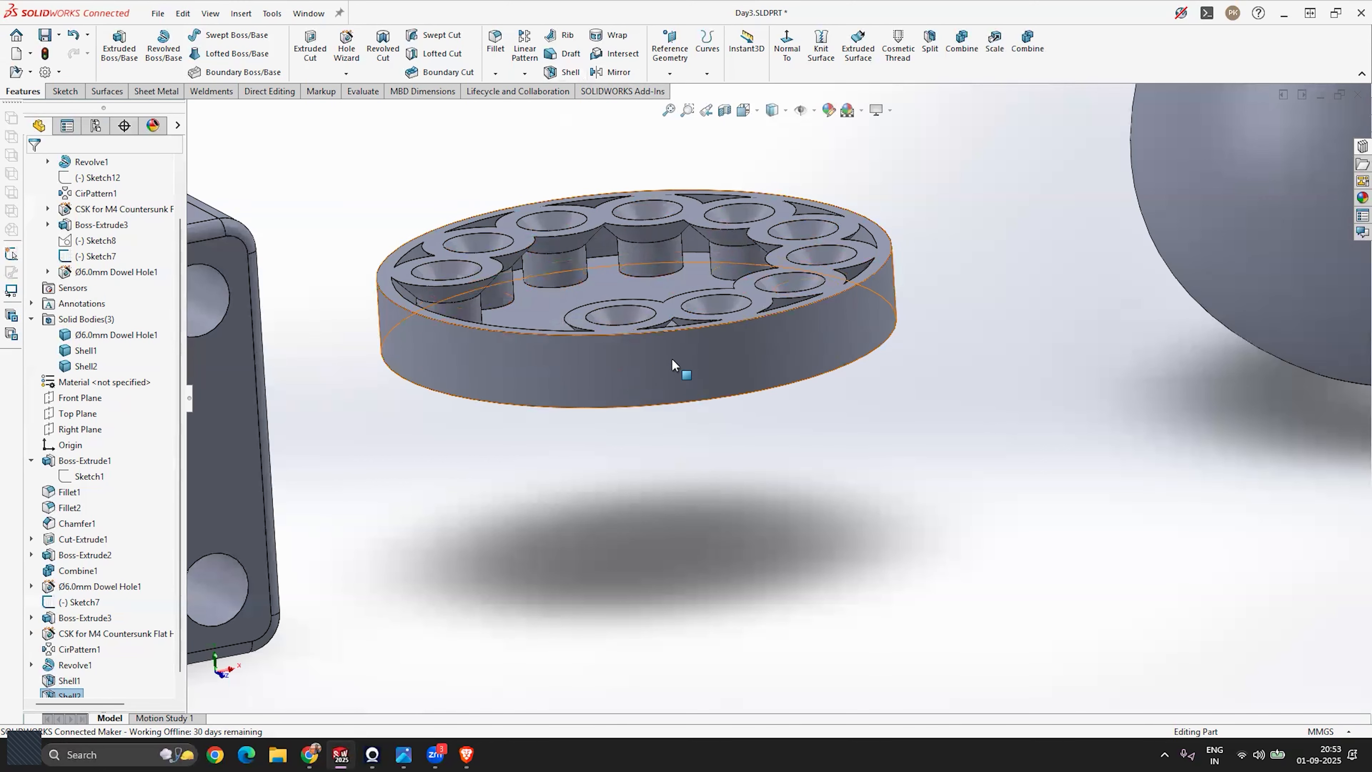
{"action": "middle_click_drag", "start_coordinate": [673, 365], "coordinate": [590, 361]}
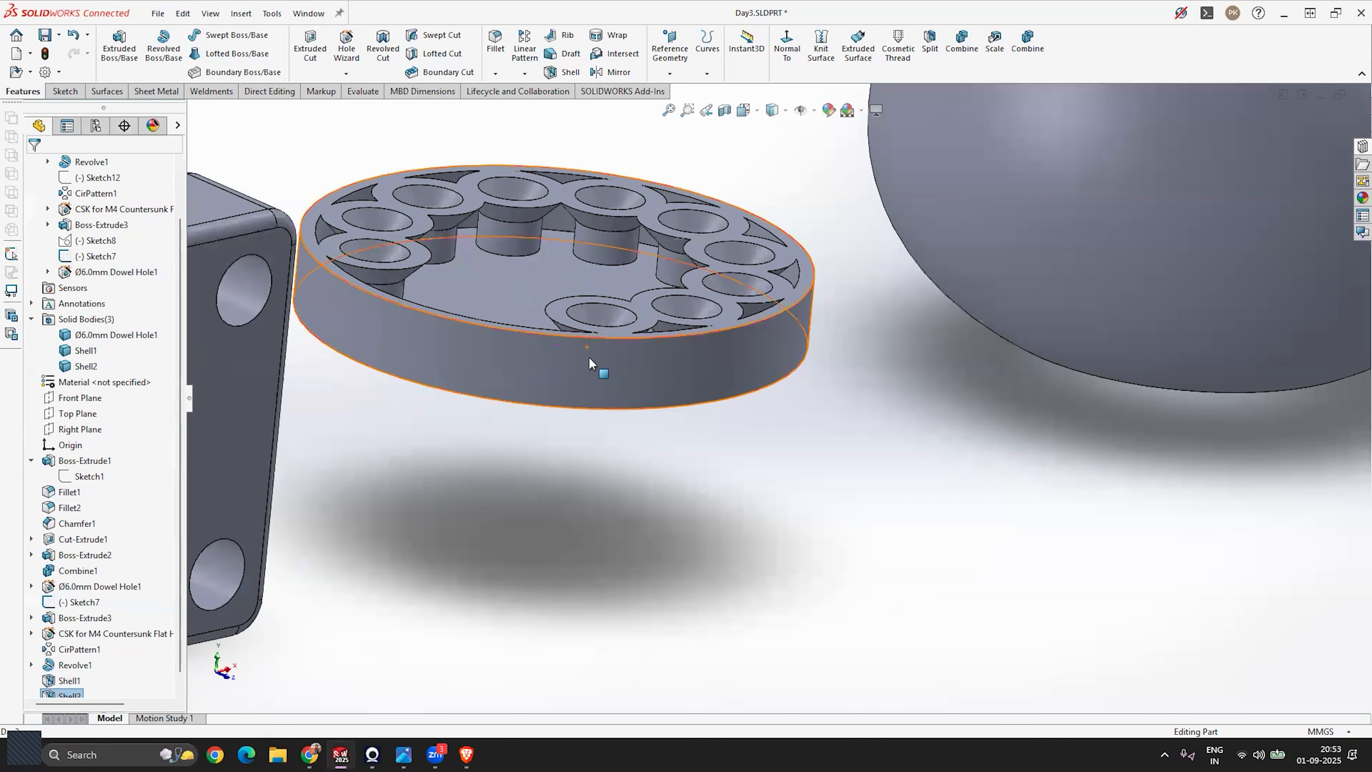
{"action": "scroll", "coordinate": [605, 299], "scroll_direction": "up", "scroll_amount": 7}
{"action": "middle_click_drag", "start_coordinate": [886, 354], "coordinate": [828, 357]}
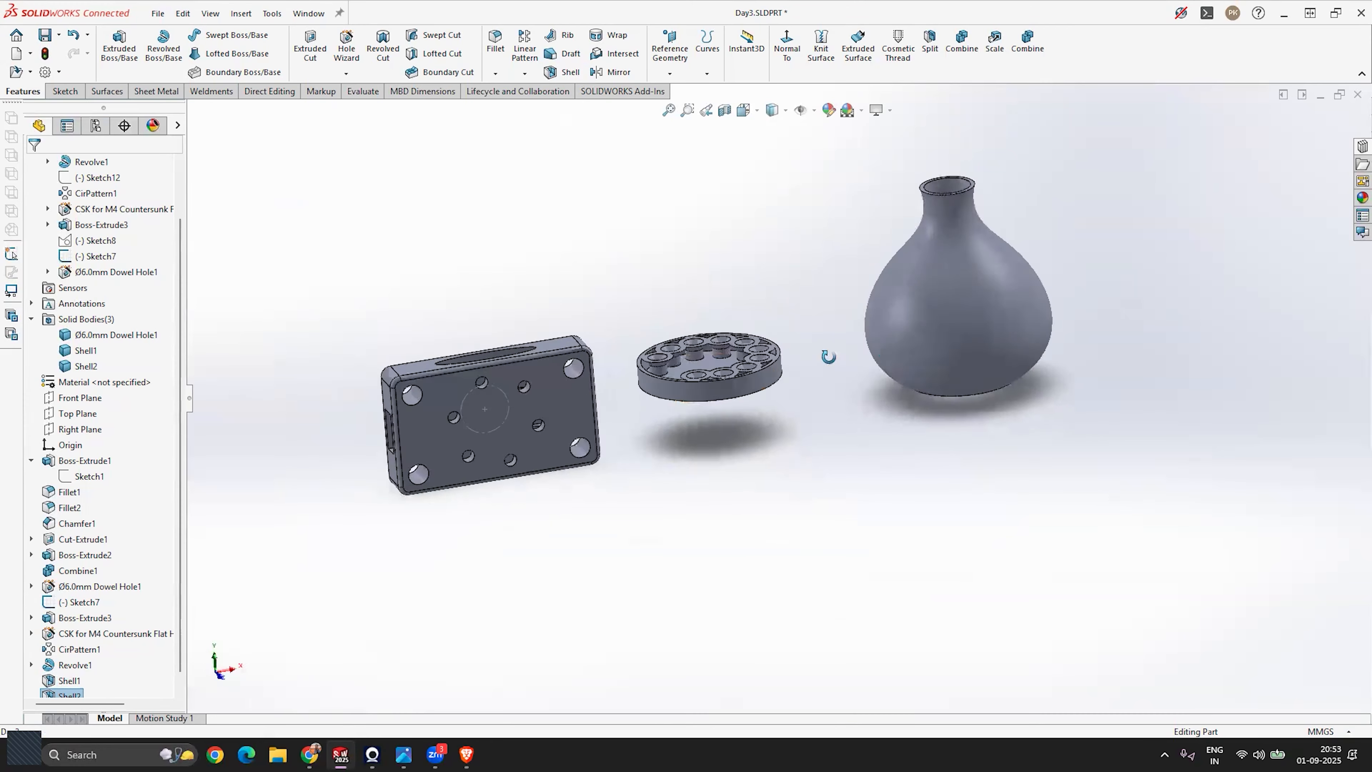
{"action": "scroll", "coordinate": [741, 354], "scroll_direction": "down", "scroll_amount": 8}
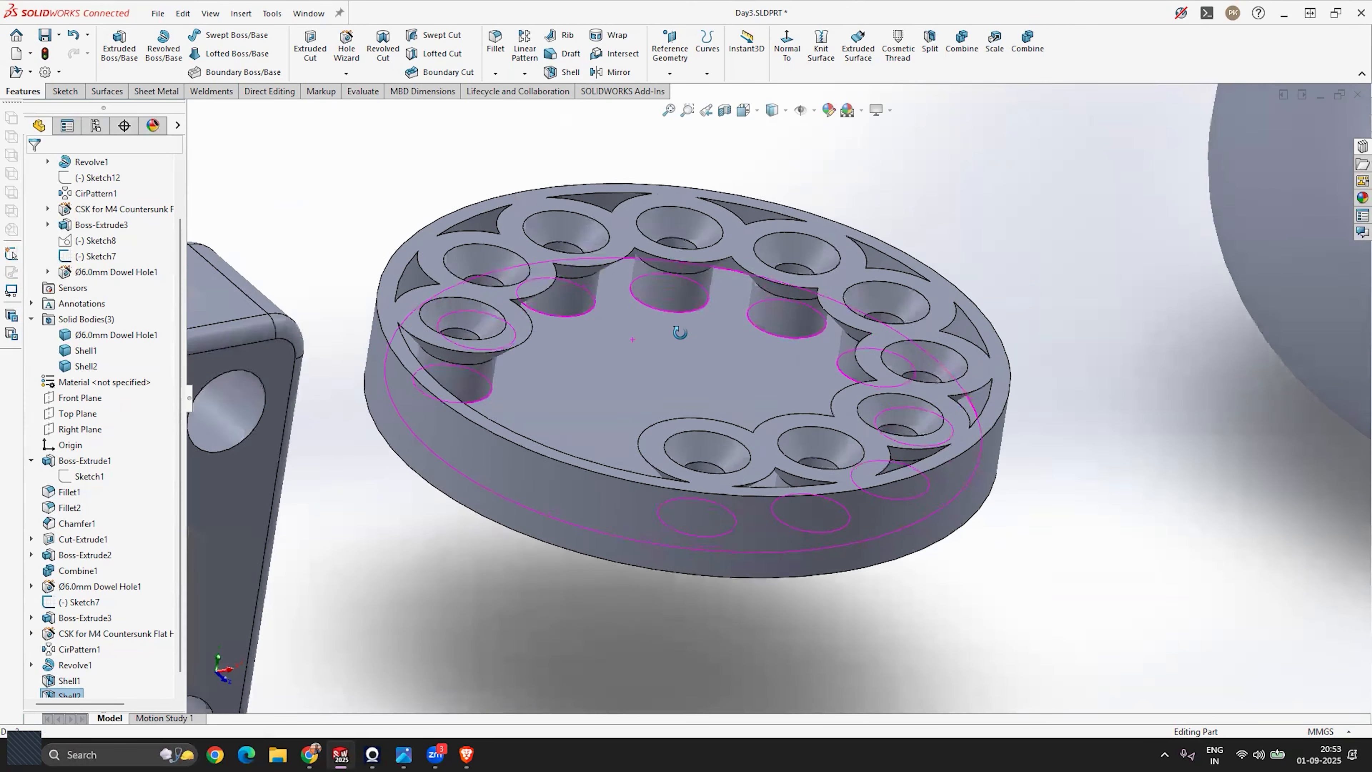
{"action": "scroll", "coordinate": [707, 368], "scroll_direction": "up", "scroll_amount": 5}
{"action": "mouse_move", "coordinate": [740, 399]}
{"action": "middle_mouse_down"}
{"action": "mouse_move", "coordinate": [750, 298]}
{"action": "mouse_move", "coordinate": [737, 374]}
{"action": "middle_mouse_up"}
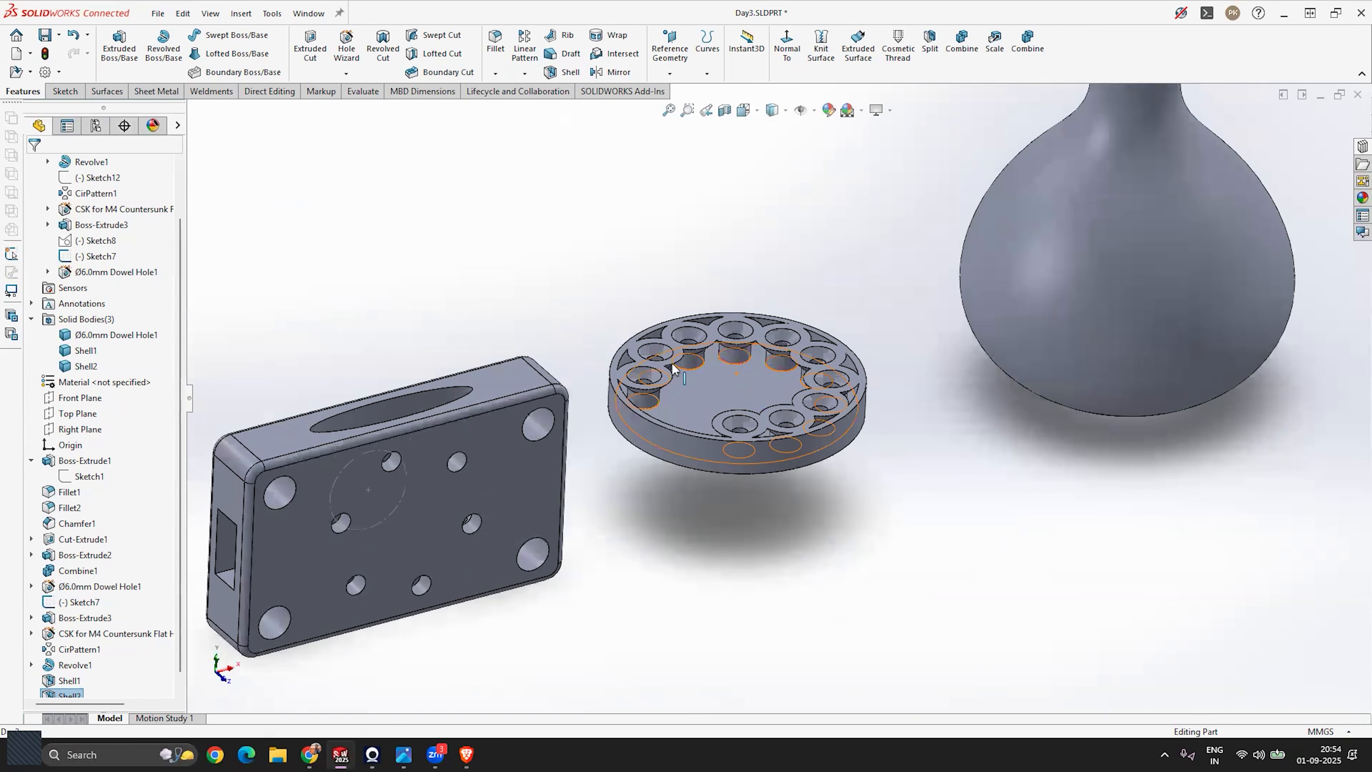
{"action": "scroll", "coordinate": [866, 404], "scroll_direction": "up", "scroll_amount": 1}
{"action": "middle_click_drag", "start_coordinate": [866, 405], "coordinate": [815, 416]}
{"action": "scroll", "coordinate": [799, 389], "scroll_direction": "down", "scroll_amount": 5}
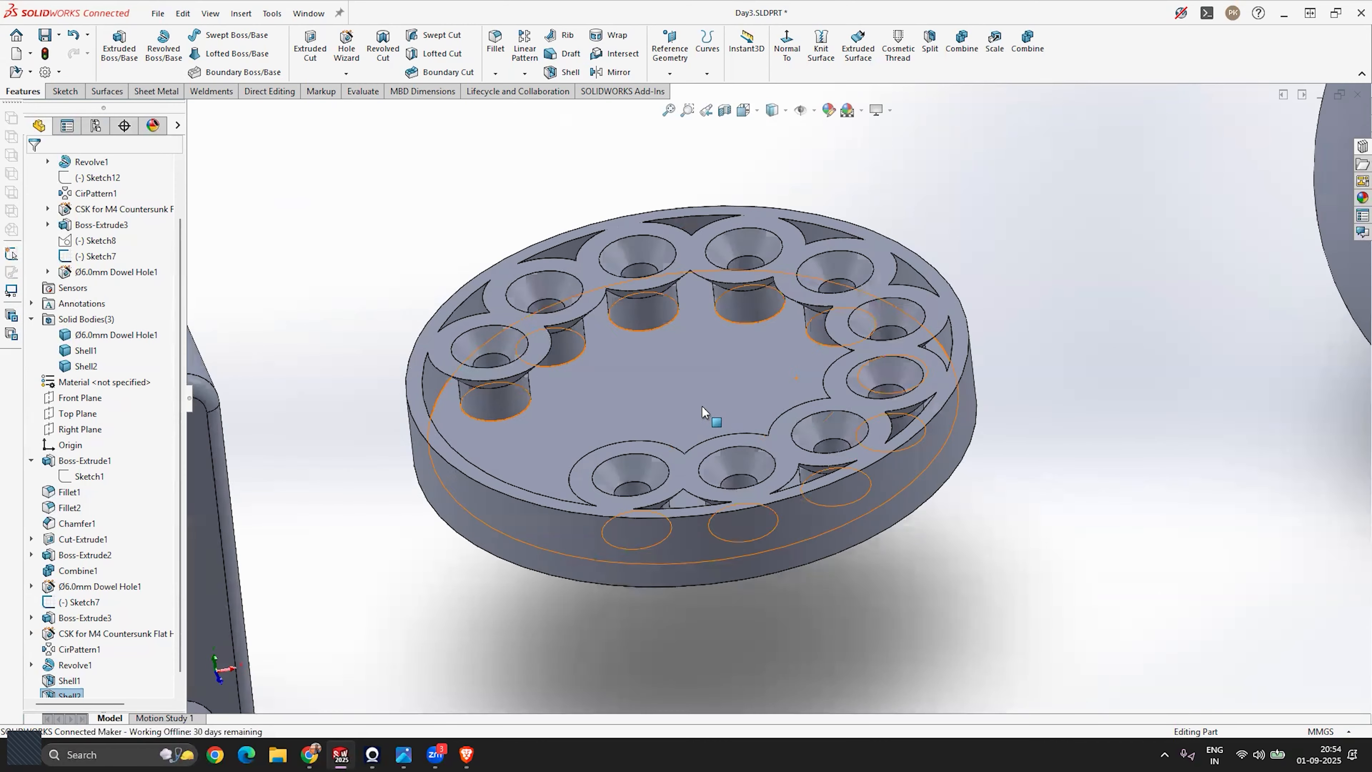
View the rectangular block, shelled disc and hollow vase together to compare the three bodies.
{"action": "scroll", "coordinate": [703, 412], "scroll_direction": "up", "scroll_amount": 3}
{"action": "scroll", "coordinate": [778, 406], "scroll_direction": "up", "scroll_amount": 2}
{"action": "middle_click_drag", "start_coordinate": [778, 406], "coordinate": [627, 394]}
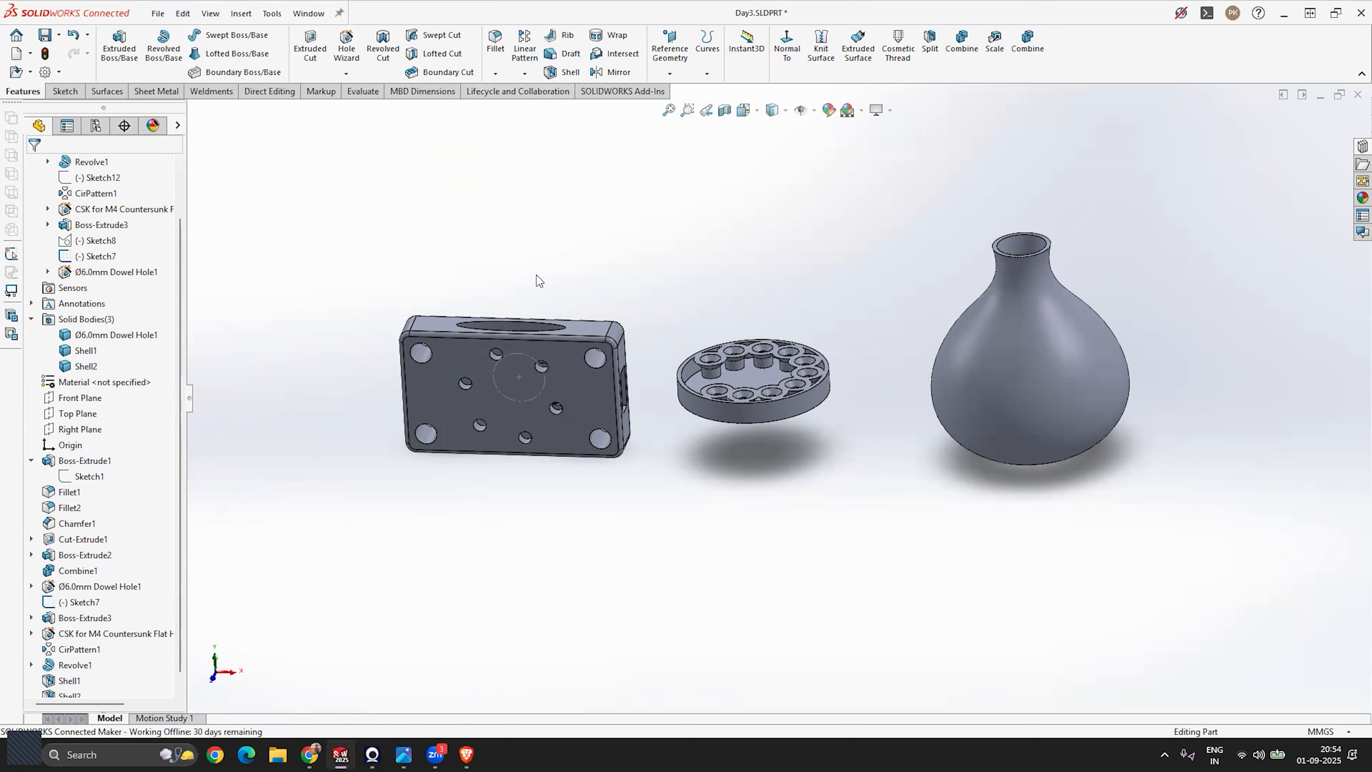
{"action": "scroll", "coordinate": [540, 362], "scroll_direction": "down", "scroll_amount": 3}
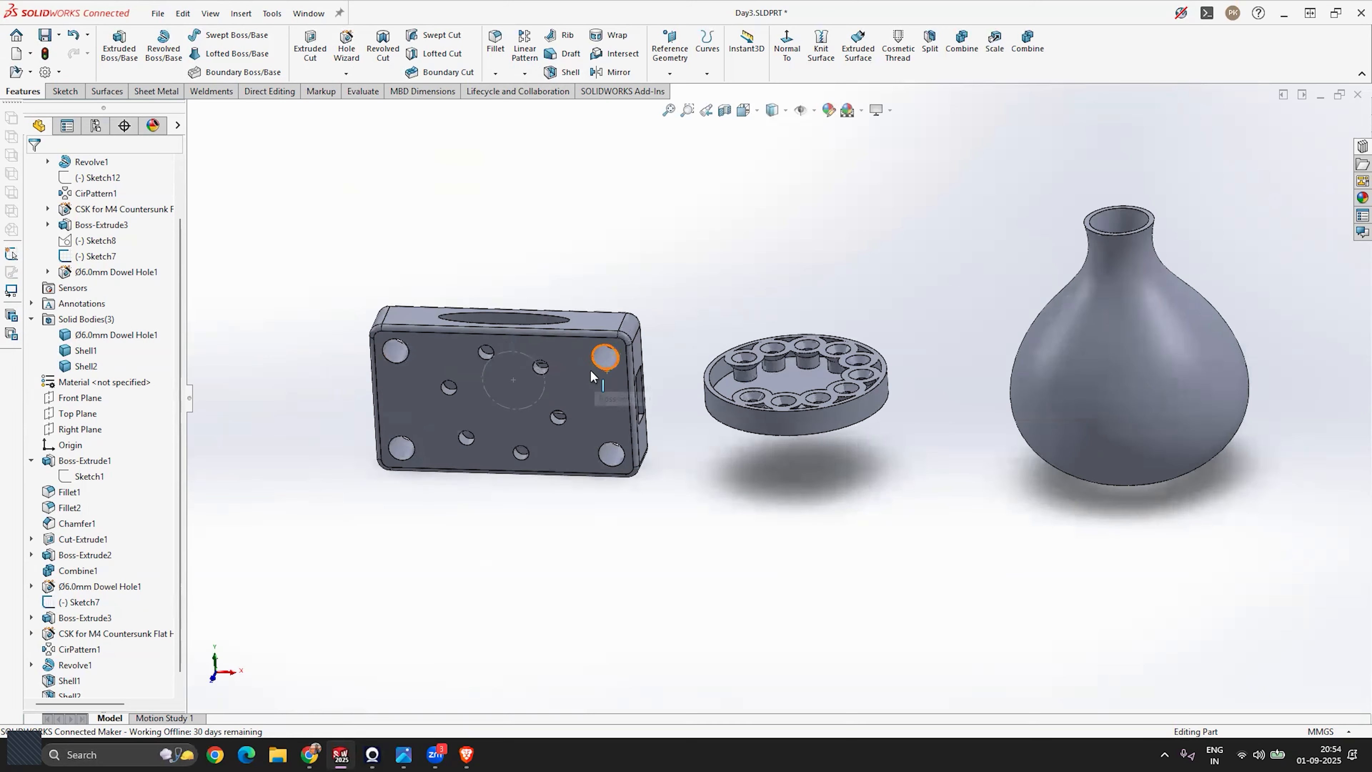
{"action": "scroll", "coordinate": [745, 400], "scroll_direction": "up", "scroll_amount": 3}
{"action": "scroll", "coordinate": [1250, 390], "scroll_direction": "down", "scroll_amount": 3}
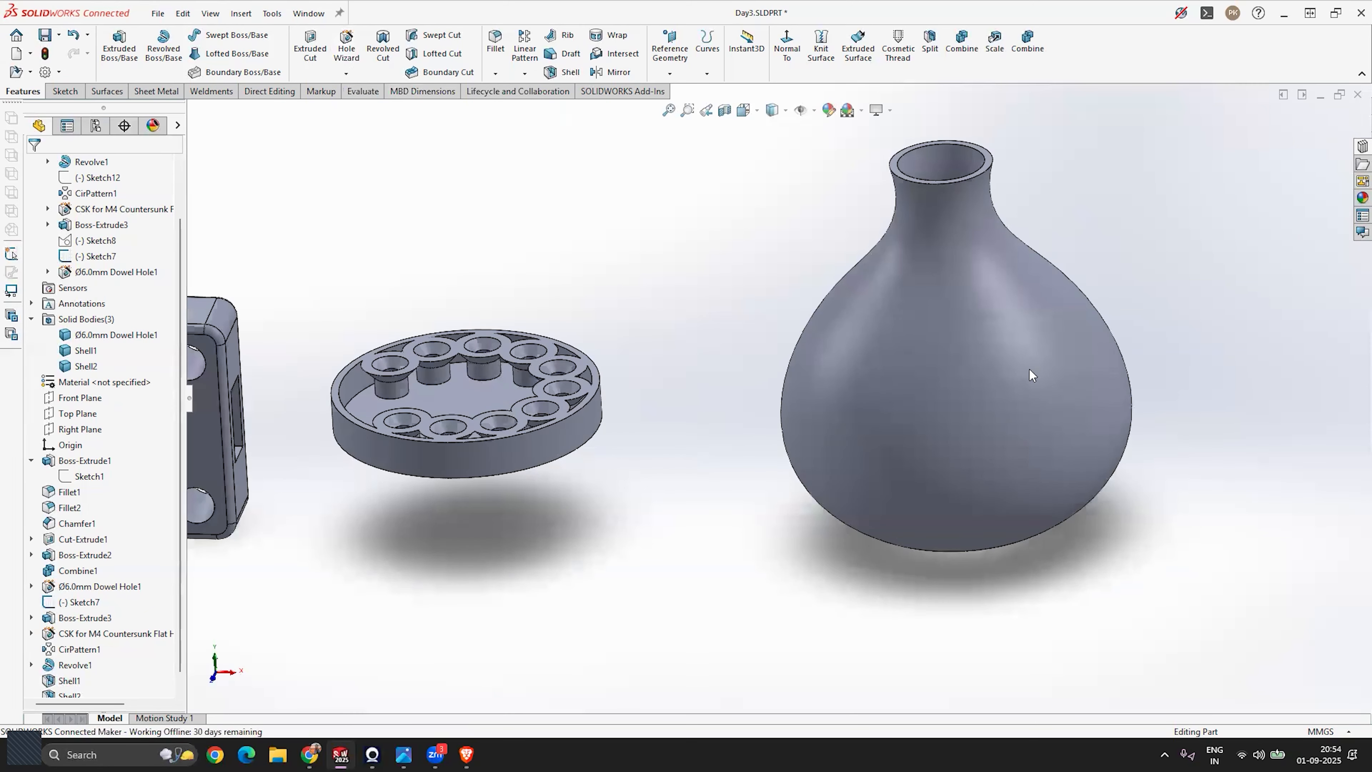
{"action": "scroll", "coordinate": [582, 310], "scroll_direction": "up", "scroll_amount": 3}
{"action": "middle_click_drag", "start_coordinate": [837, 349], "coordinate": [855, 391]}
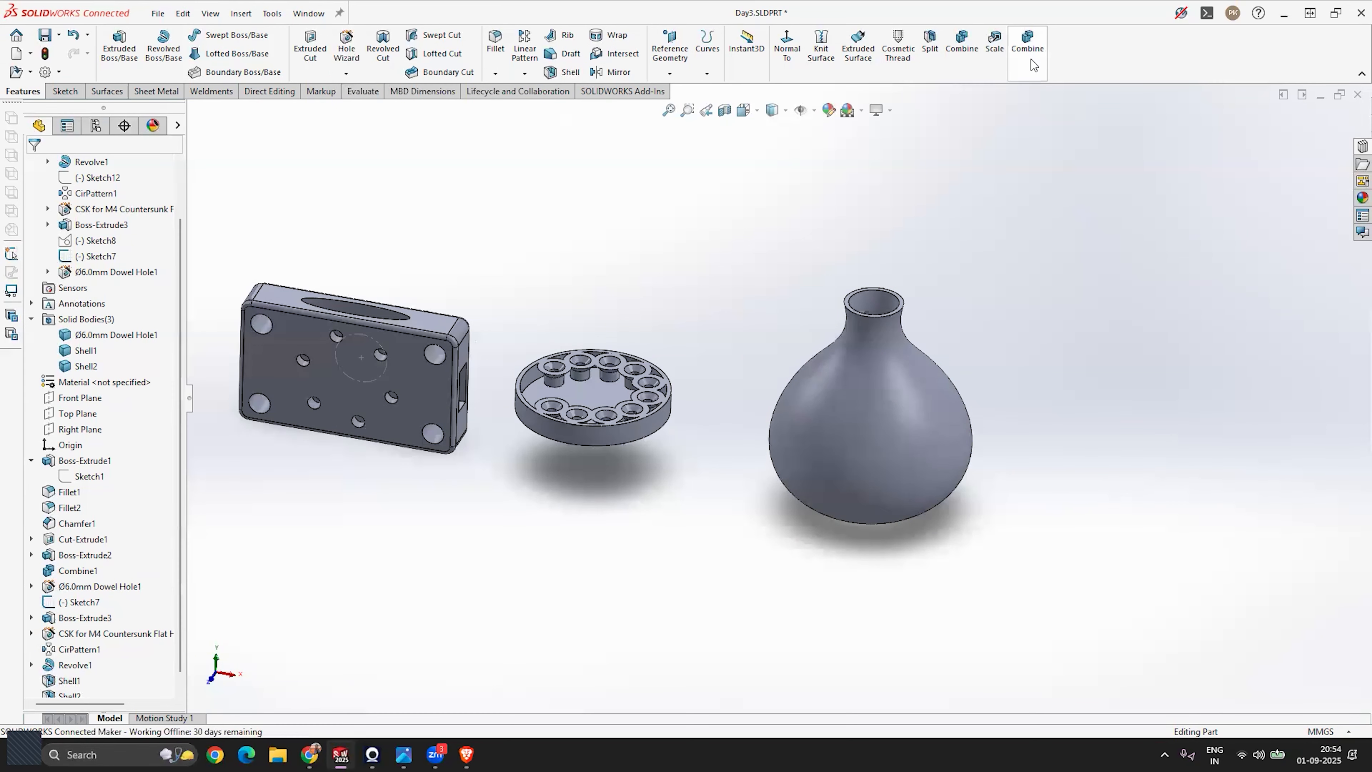
Search all commands for "combine" and add the Combine command to the Features command set.
{"action": "left_click", "coordinate": [1028, 49]}
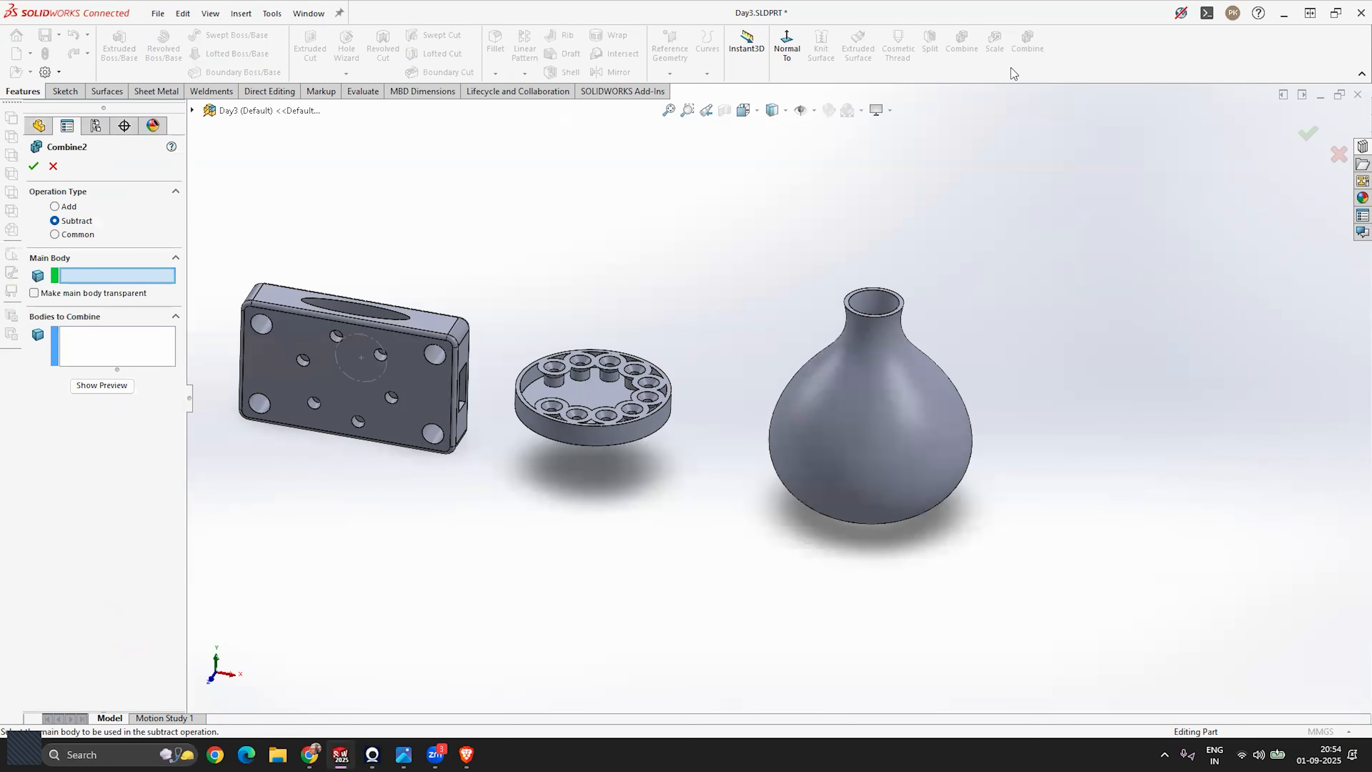
{"action": "key", "text": "Escape"}
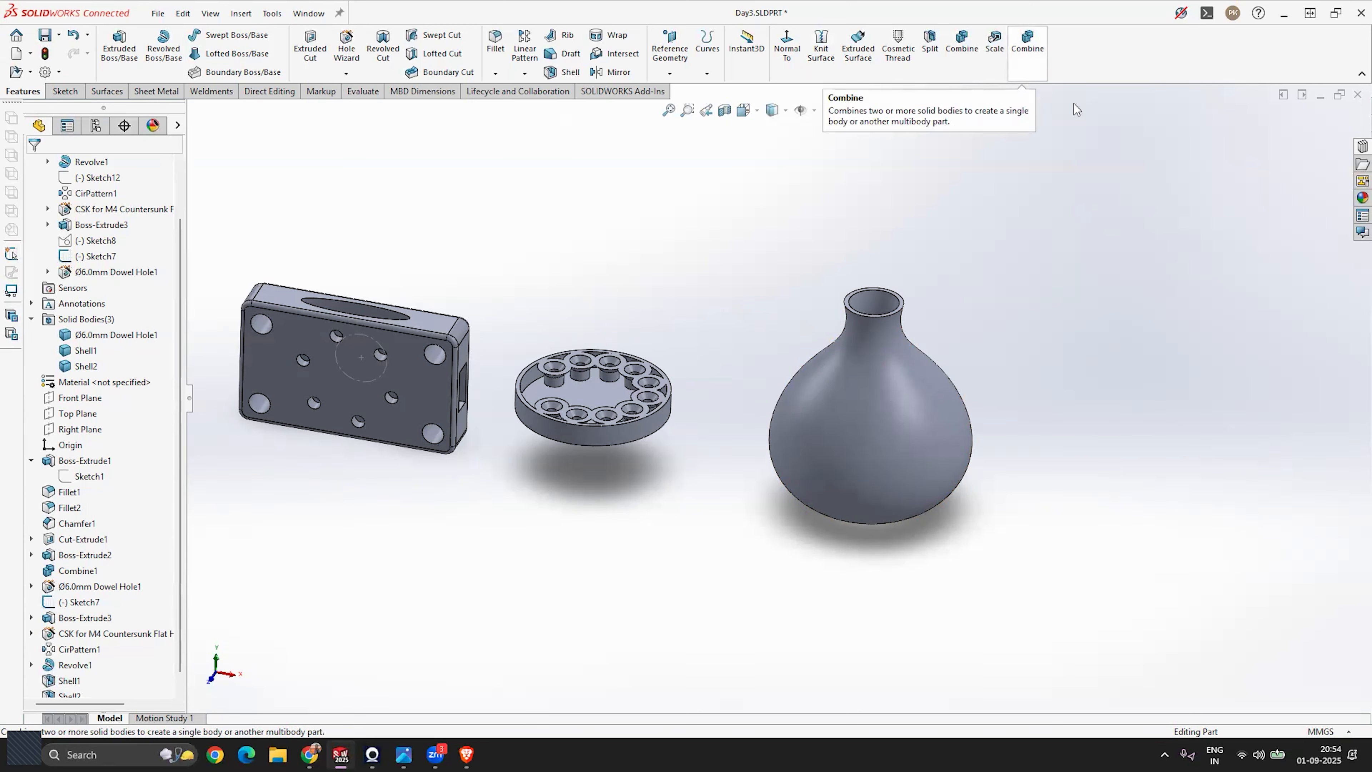
{"action": "left_click", "coordinate": [1233, 14]}
{"action": "left_click", "coordinate": [1257, 16]}
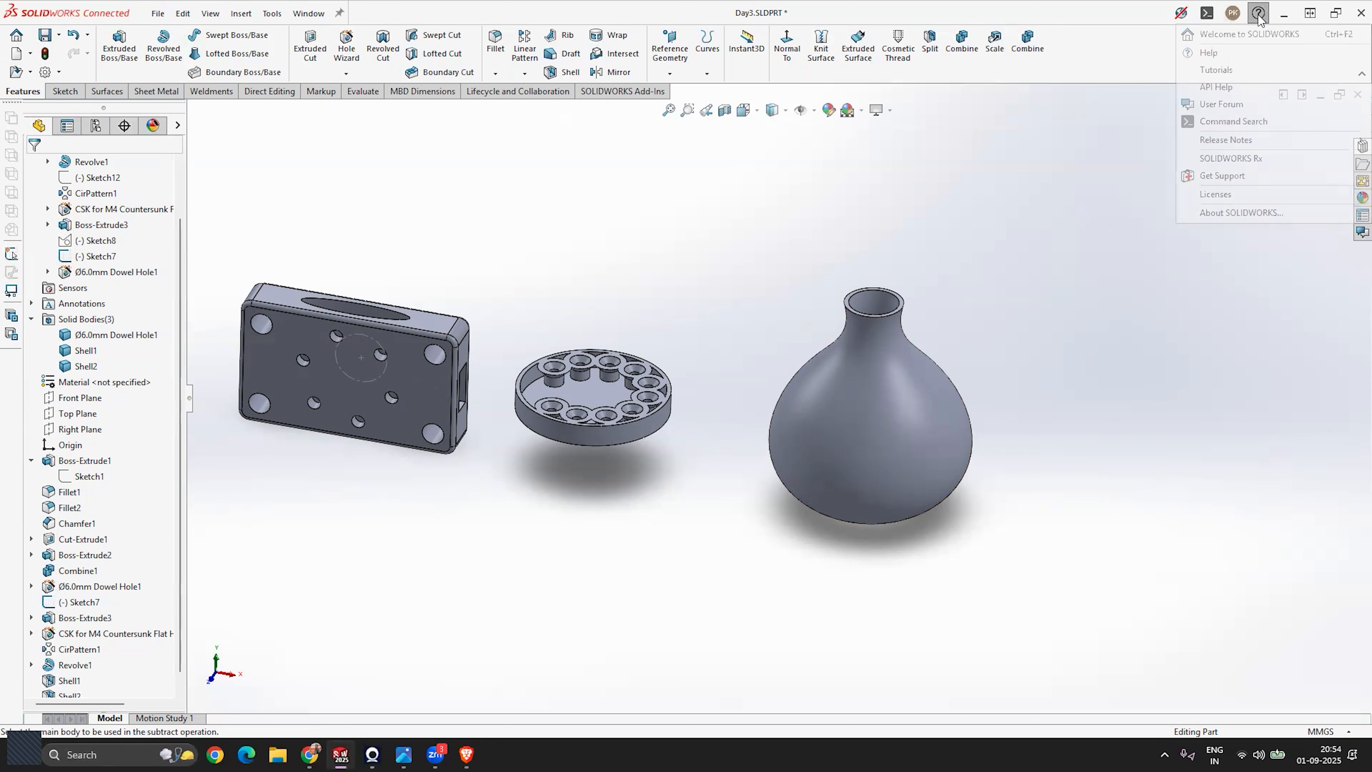
{"action": "left_click", "coordinate": [1208, 17]}
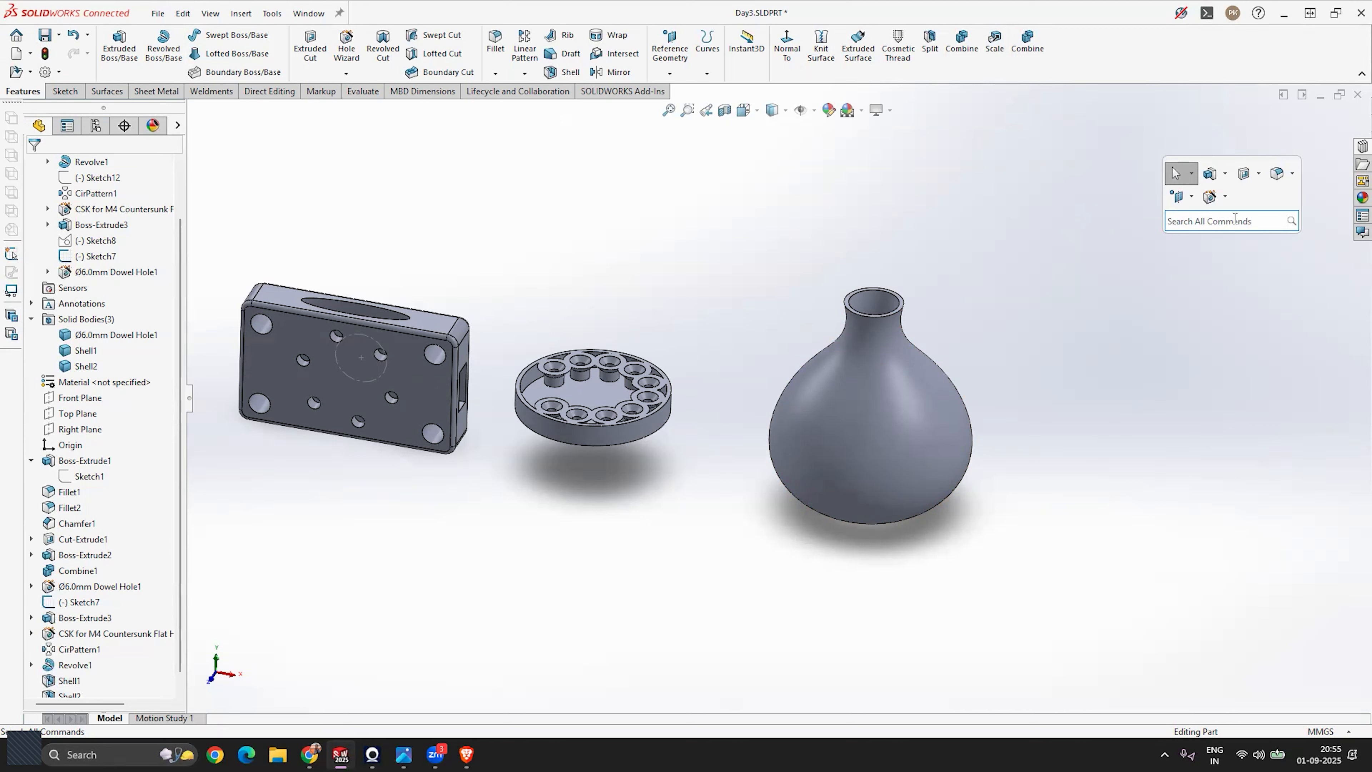
{"action": "type", "text": "c"}
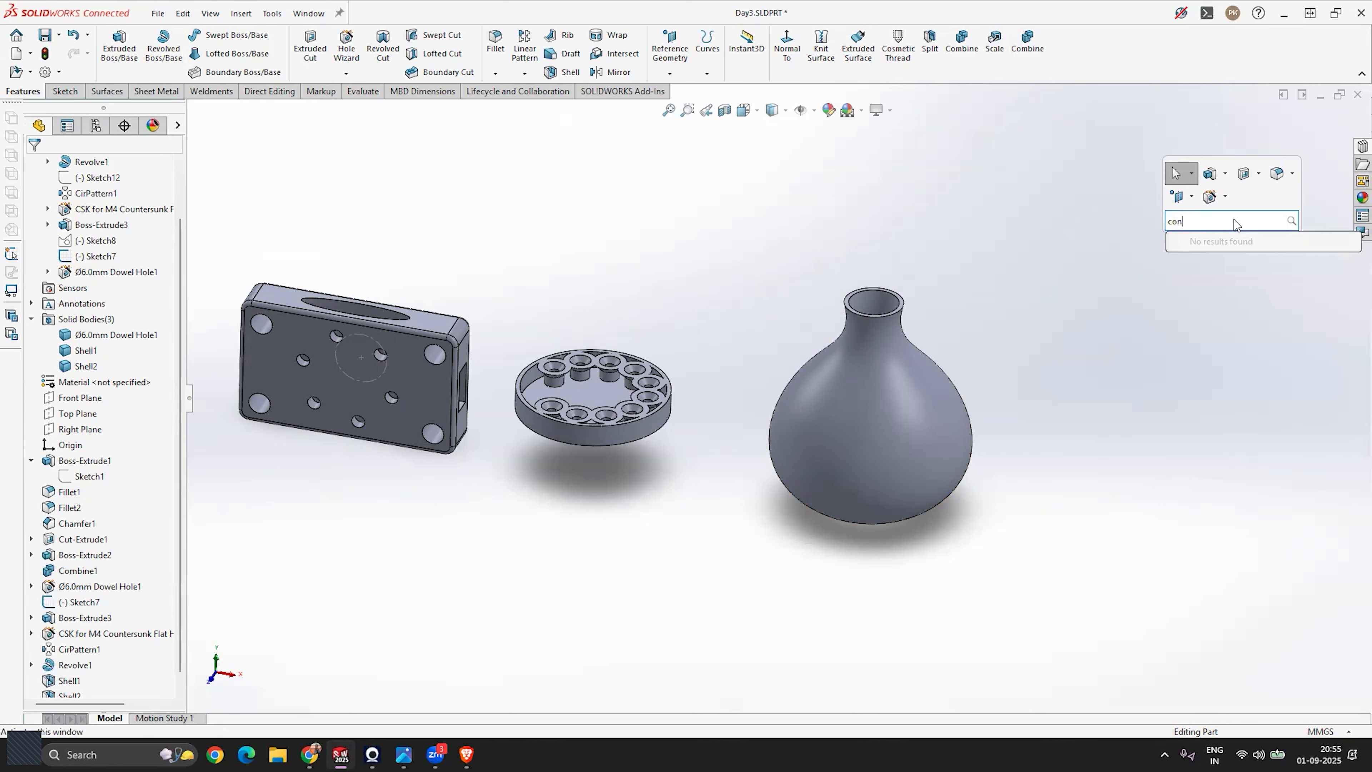
{"action": "type", "text": "ombine"}
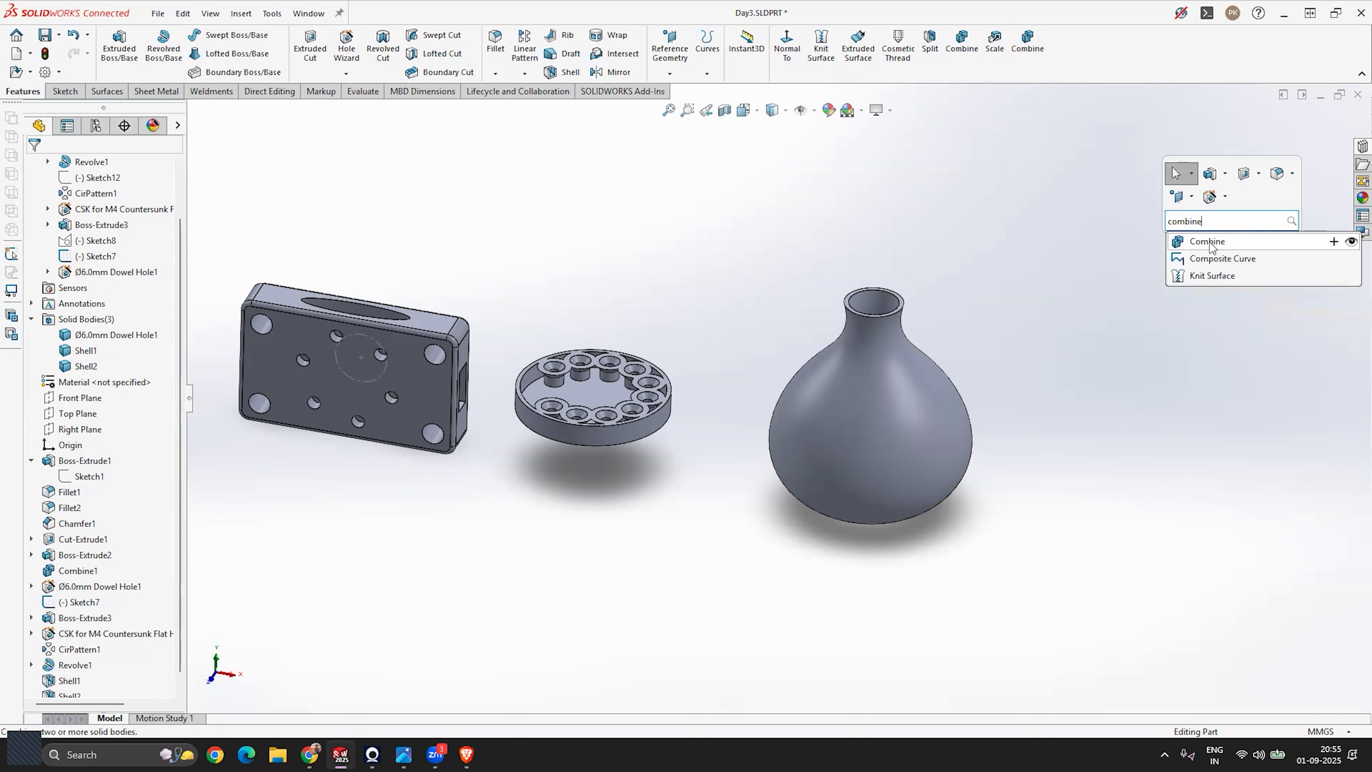
{"action": "left_click_drag", "start_coordinate": [1226, 244], "coordinate": [1073, 54]}
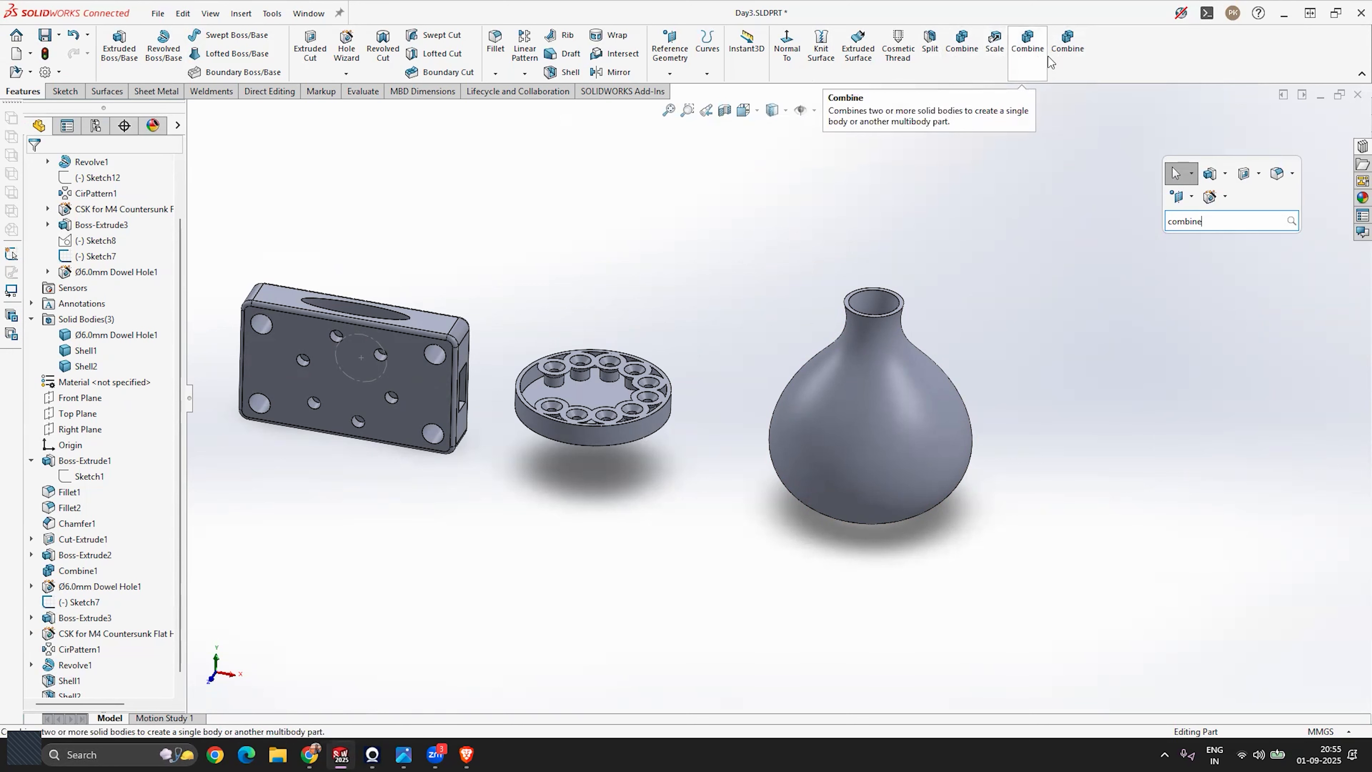
{"action": "right_click", "coordinate": [1067, 54]}
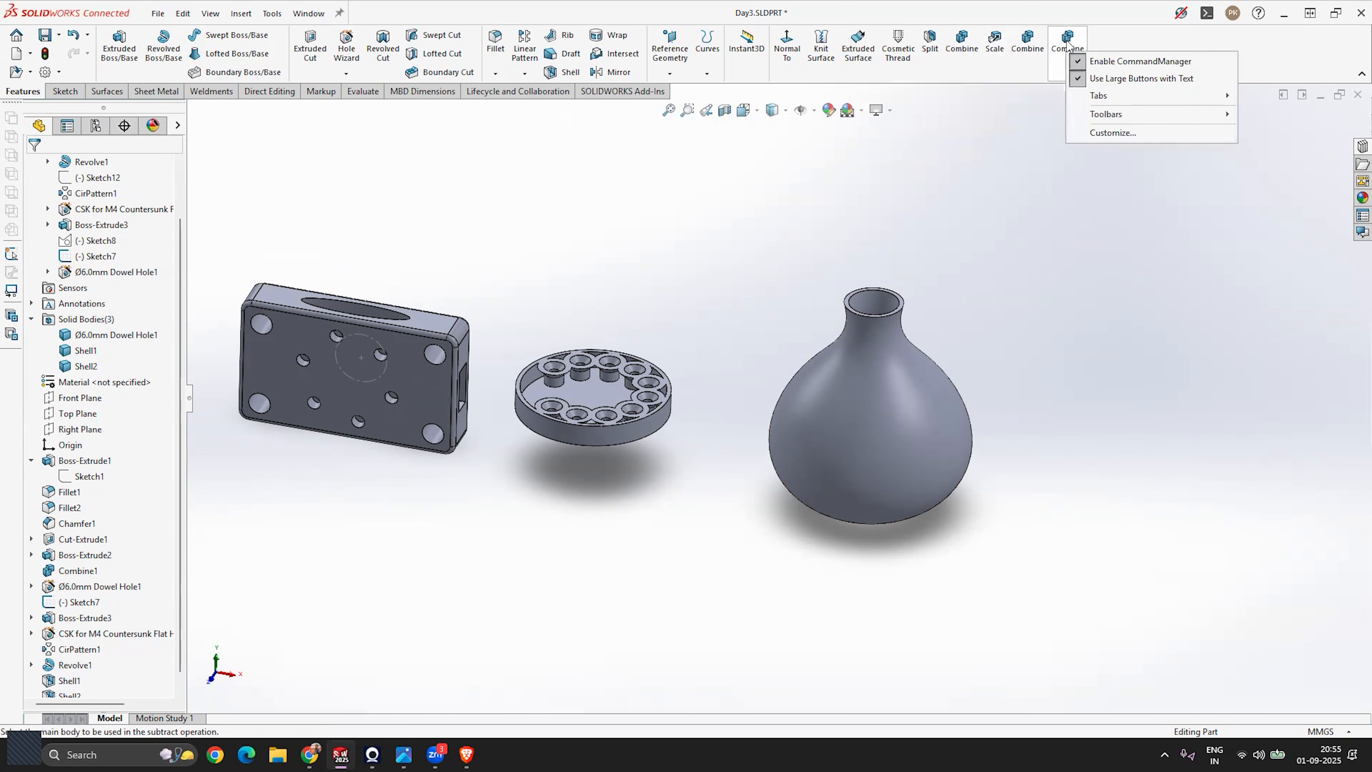
{"action": "left_click", "coordinate": [1072, 152]}
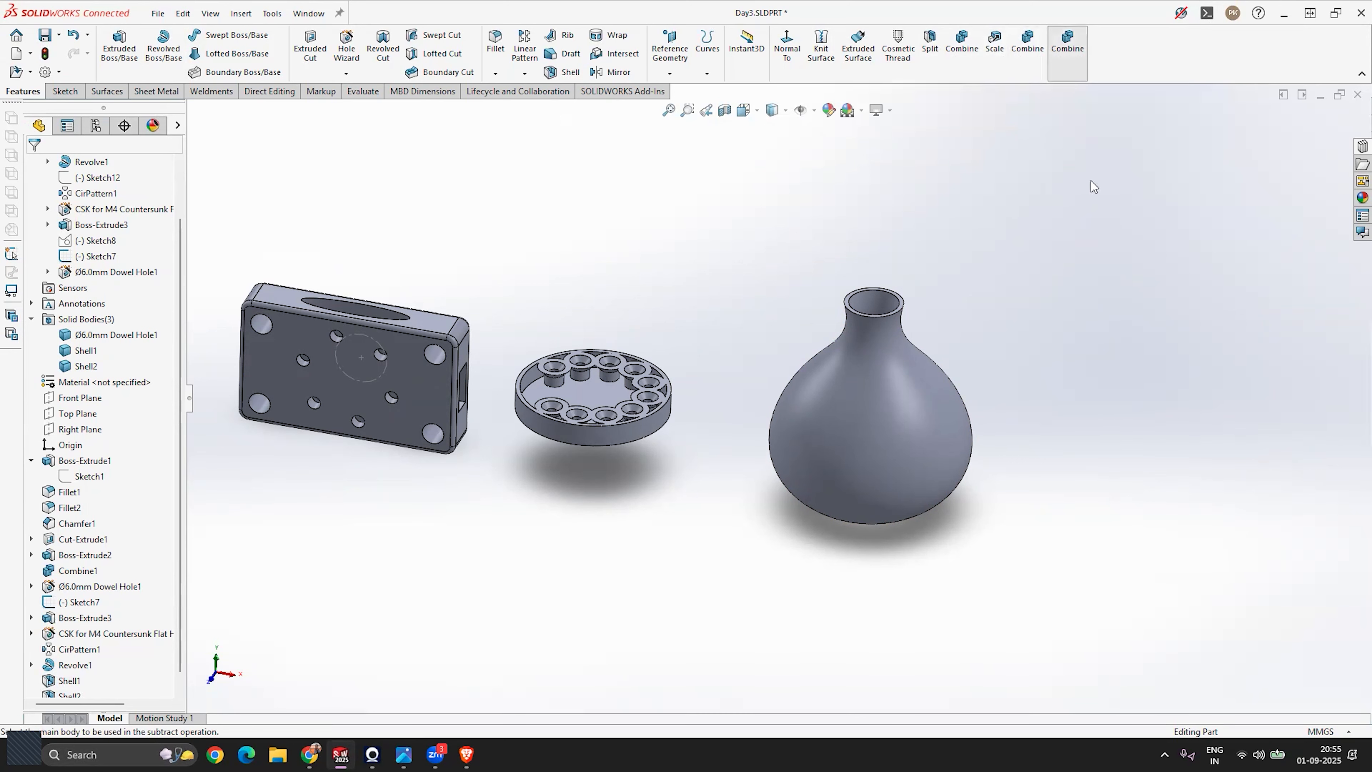
{"action": "right_click", "coordinate": [1061, 50]}
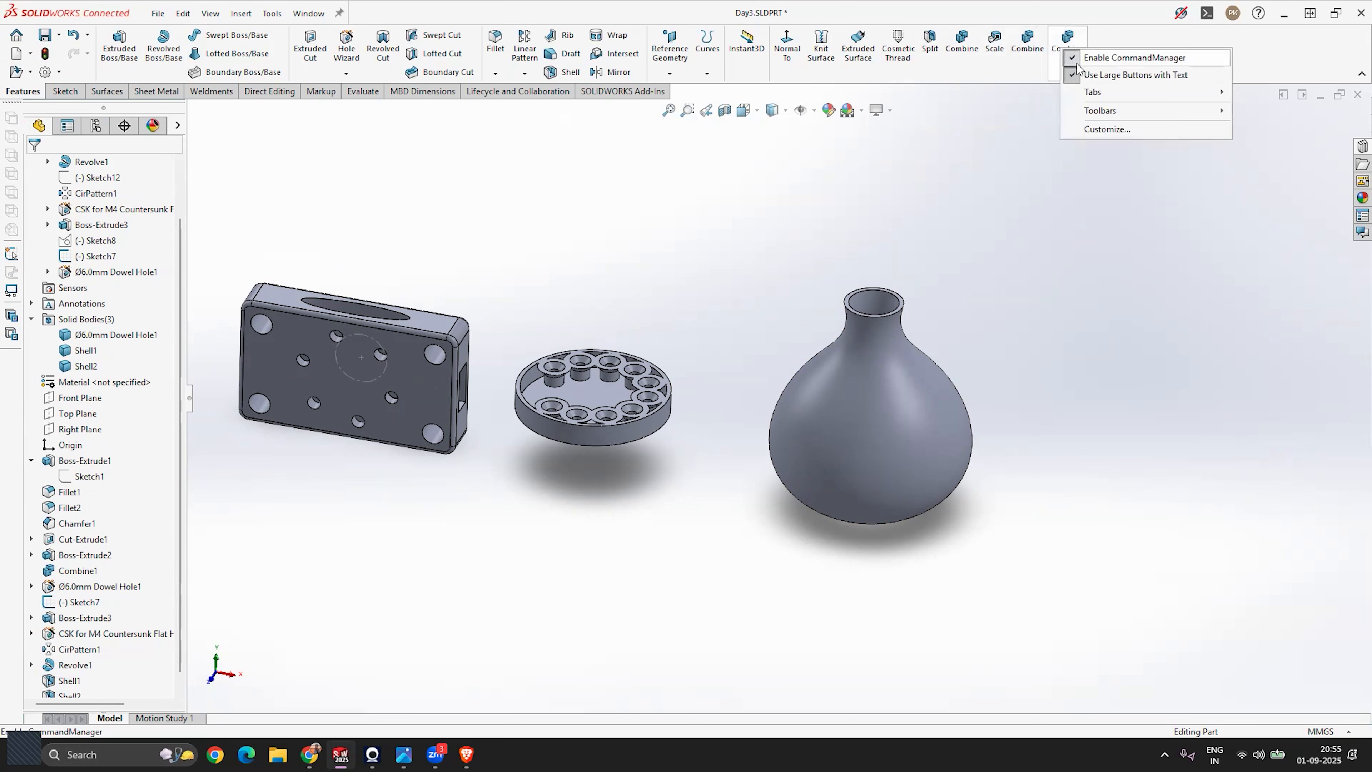
{"action": "mouse_move", "coordinate": [1096, 99]}
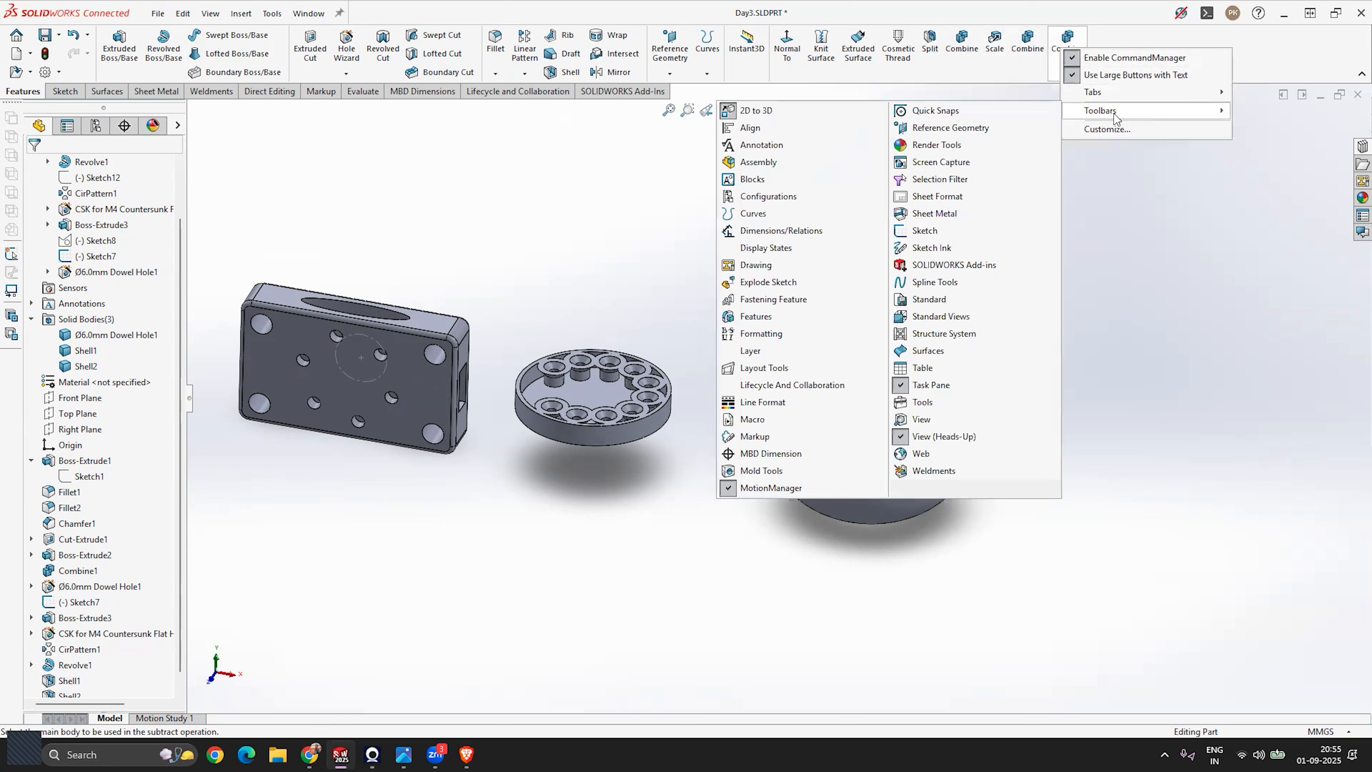
{"action": "left_click", "coordinate": [1145, 37]}
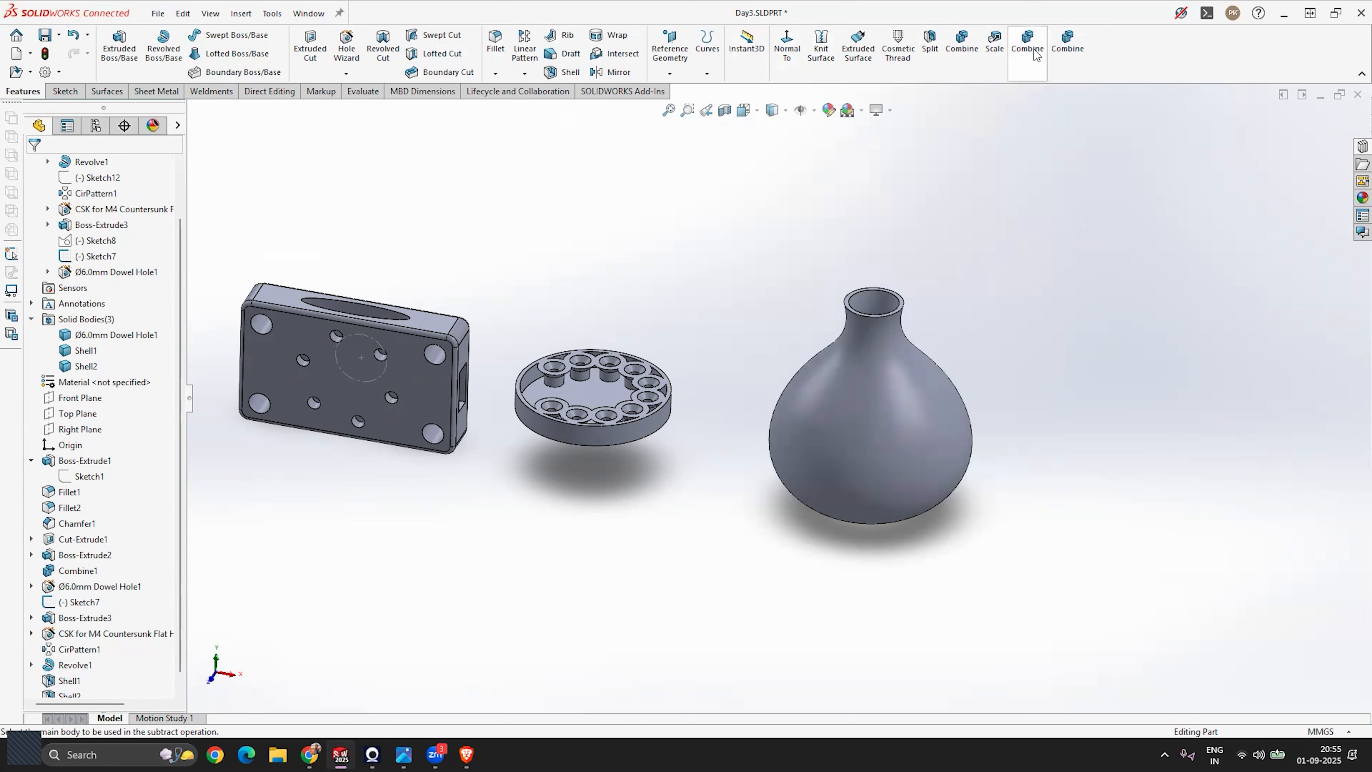
Look over the vase, the disc and the rectangular block from different angles and distances.
{"action": "scroll", "coordinate": [682, 381], "scroll_direction": "up", "scroll_amount": 3}
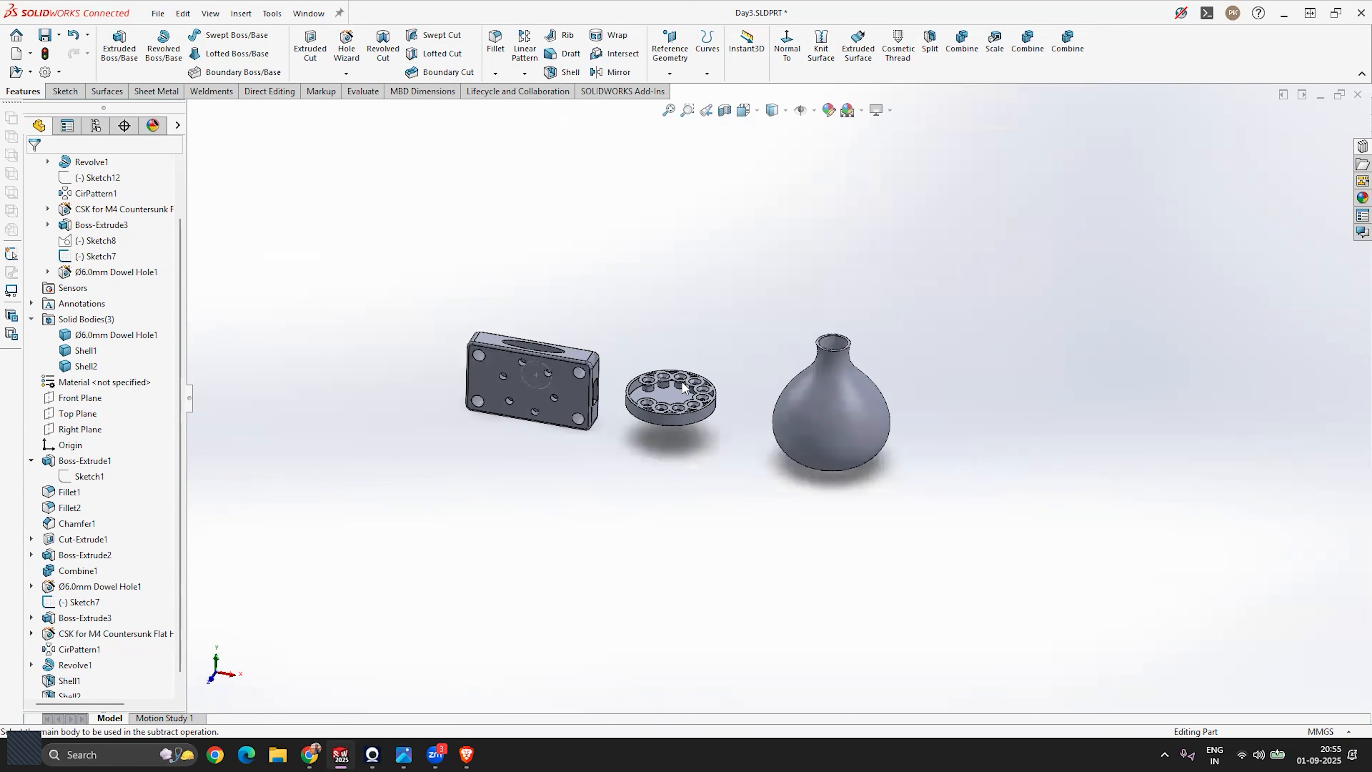
{"action": "scroll", "coordinate": [680, 378], "scroll_direction": "down", "scroll_amount": 4}
{"action": "middle_click_drag", "start_coordinate": [660, 421], "coordinate": [813, 388]}
{"action": "mouse_move", "coordinate": [621, 351]}
{"action": "middle_mouse_down"}
{"action": "mouse_move", "coordinate": [673, 337]}
{"action": "mouse_move", "coordinate": [599, 365]}
{"action": "middle_mouse_up"}
{"action": "scroll", "coordinate": [876, 363], "scroll_direction": "up", "scroll_amount": 4}
{"action": "scroll", "coordinate": [876, 364], "scroll_direction": "down", "scroll_amount": 5}
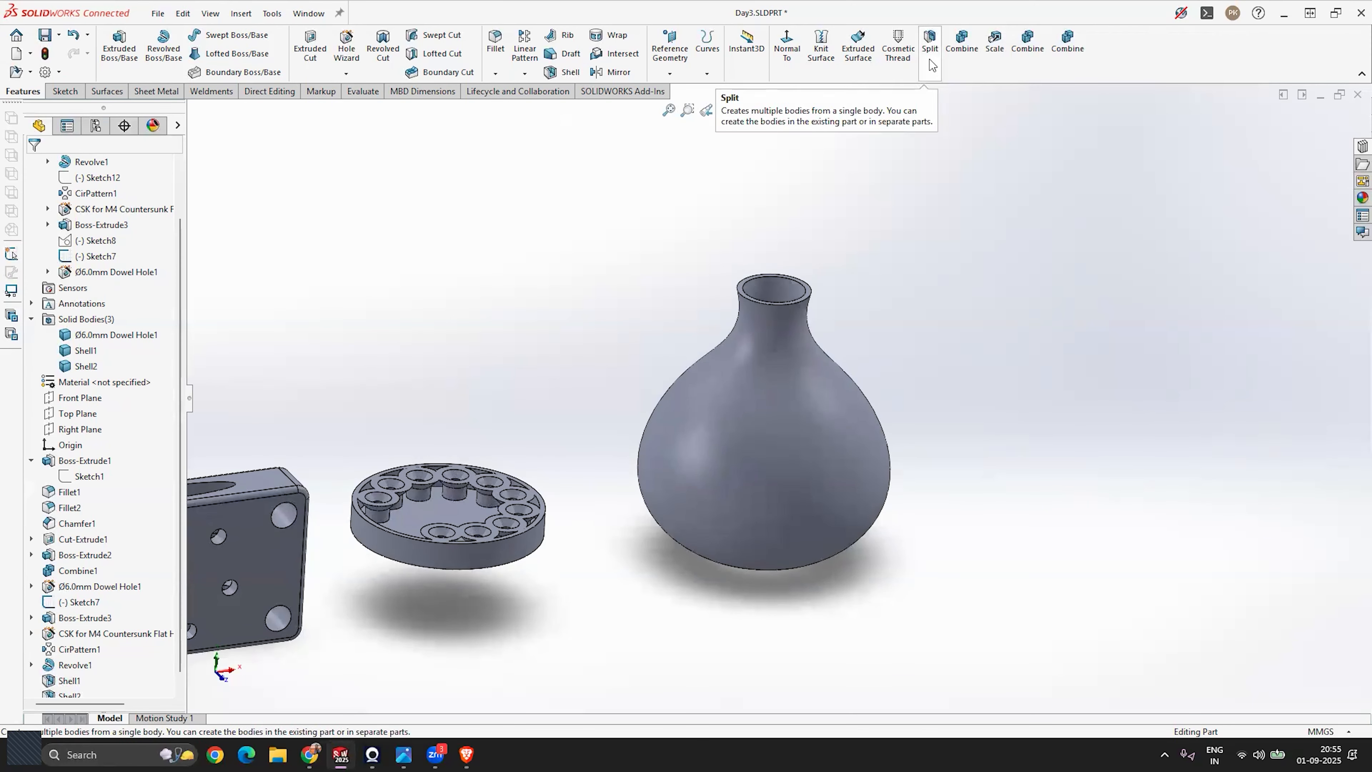
{"action": "scroll", "coordinate": [810, 339], "scroll_direction": "up", "scroll_amount": 1}
{"action": "mouse_move", "coordinate": [953, 255]}
{"action": "middle_mouse_down"}
{"action": "mouse_move", "coordinate": [935, 230]}
{"action": "mouse_move", "coordinate": [933, 265]}
{"action": "middle_mouse_up"}
{"action": "scroll", "coordinate": [783, 349], "scroll_direction": "up", "scroll_amount": 3}
{"action": "scroll", "coordinate": [404, 534], "scroll_direction": "down", "scroll_amount": 5}
{"action": "scroll", "coordinate": [816, 354], "scroll_direction": "down", "scroll_amount": 3}
Inspect the rectangular block's front holes and upper opening, and check its end face with the rectangular cutout.
{"action": "middle_click_drag", "start_coordinate": [561, 373], "coordinate": [606, 435]}
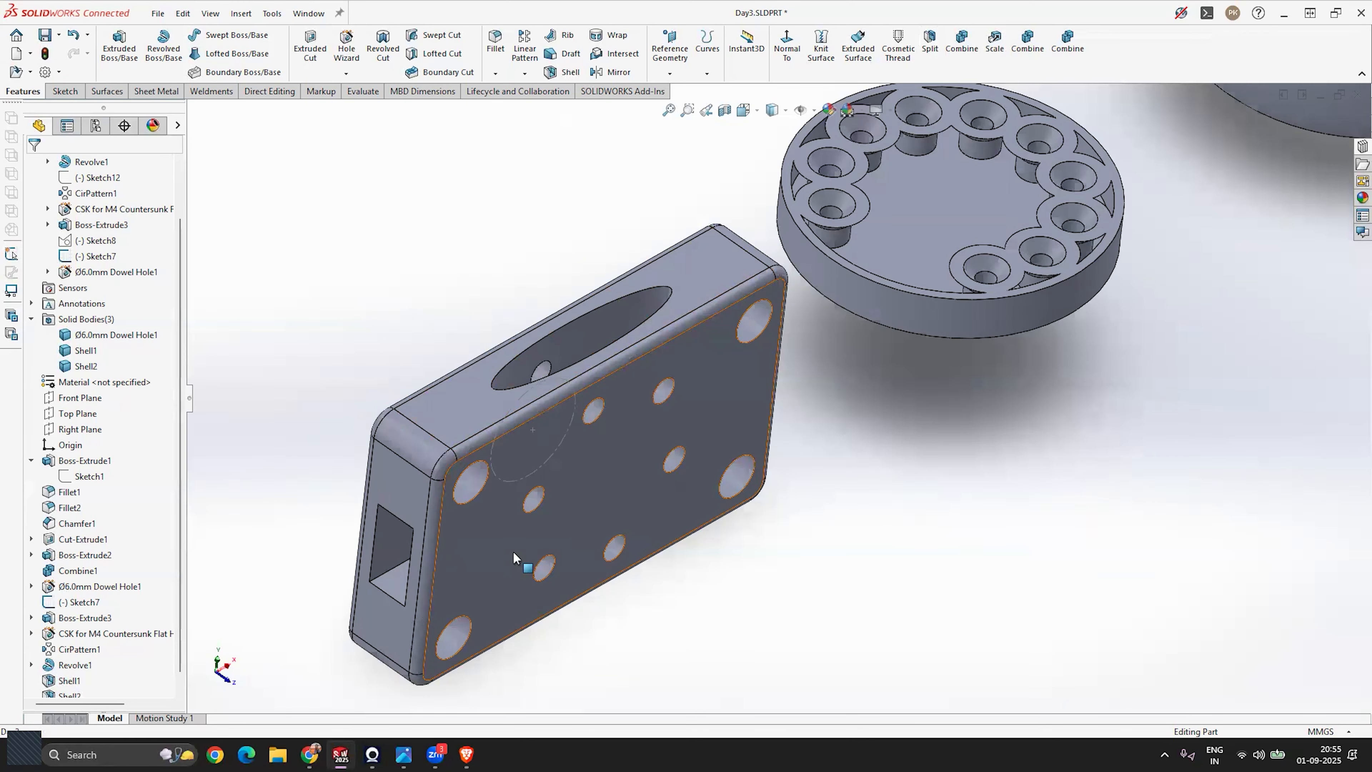
{"action": "scroll", "coordinate": [745, 416], "scroll_direction": "up", "scroll_amount": 4}
{"action": "middle_click_drag", "start_coordinate": [740, 416], "coordinate": [800, 444]}
{"action": "scroll", "coordinate": [801, 444], "scroll_direction": "down", "scroll_amount": 3}
{"action": "middle_click_drag", "start_coordinate": [571, 468], "coordinate": [563, 383]}
{"action": "scroll", "coordinate": [526, 402], "scroll_direction": "down", "scroll_amount": 1}
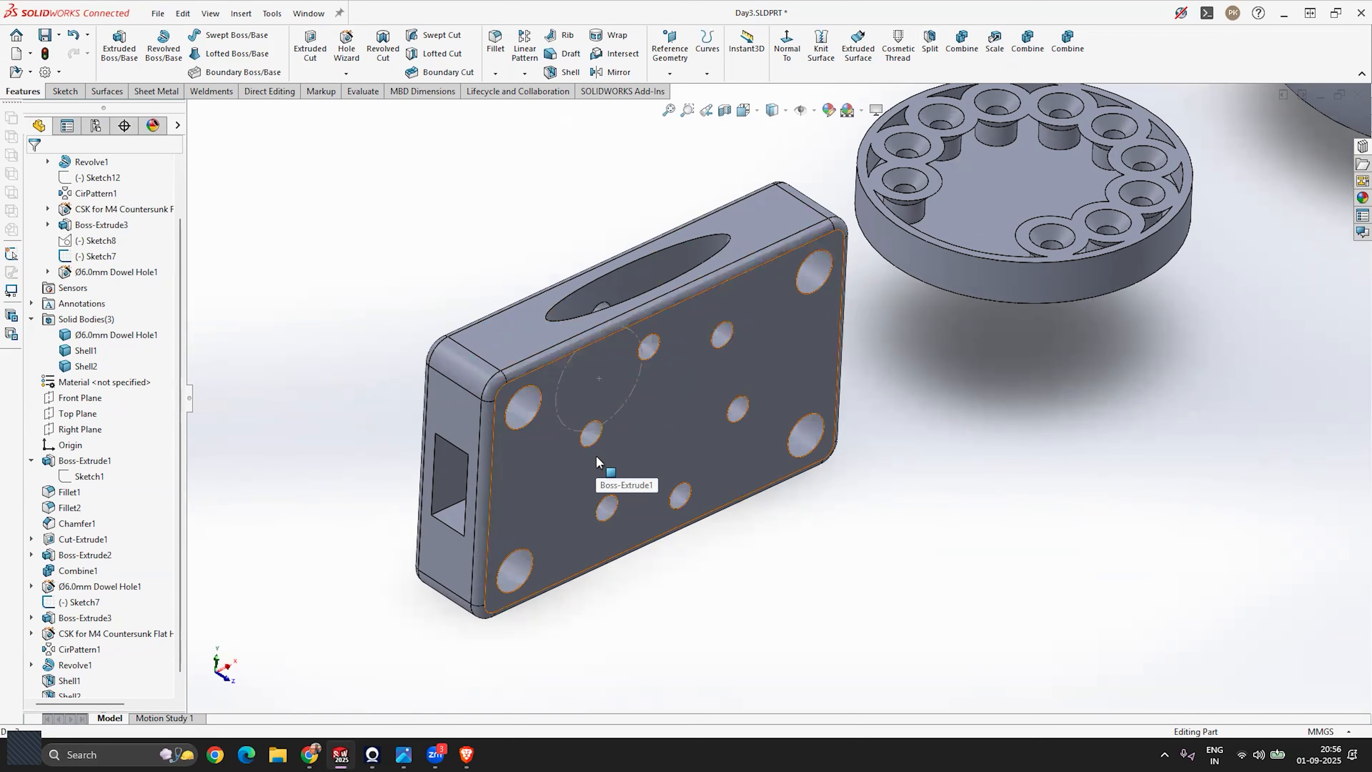
{"action": "left_click", "coordinate": [447, 418]}
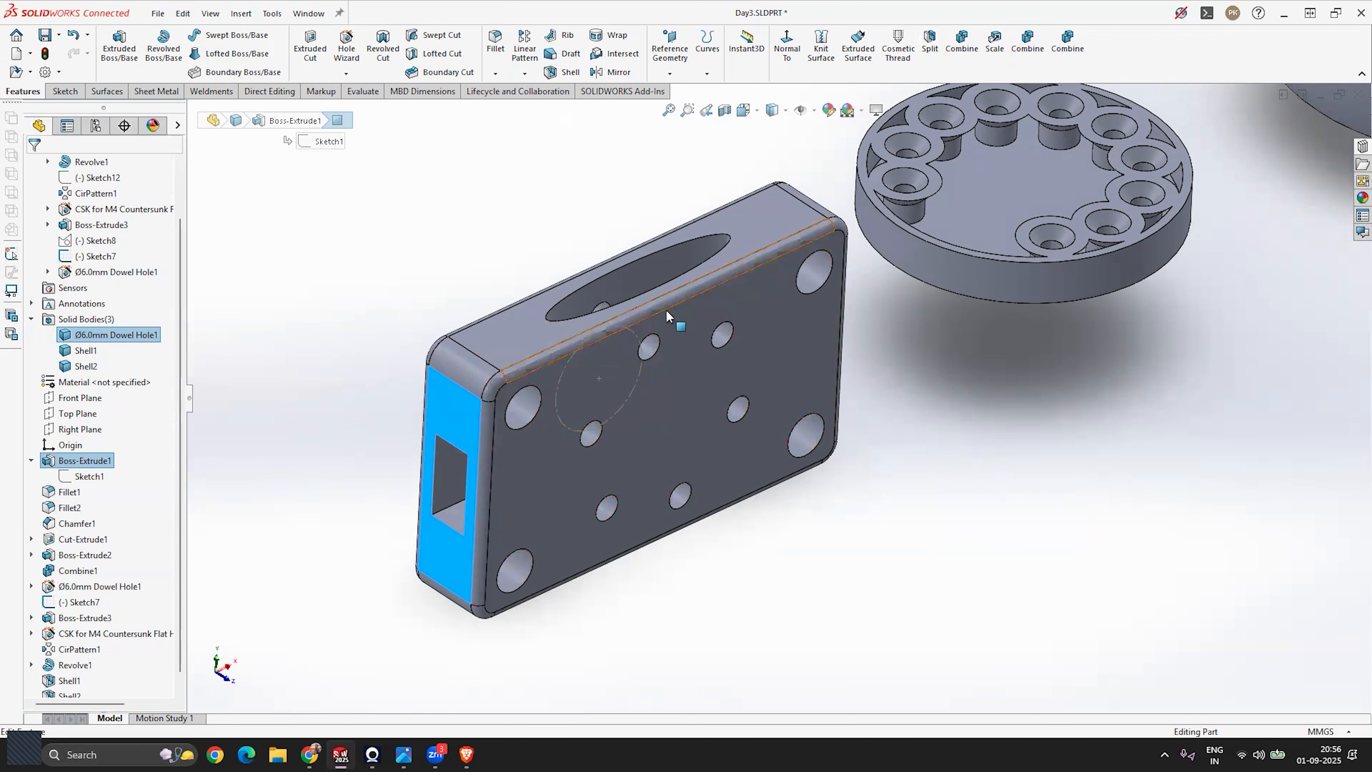
{"action": "left_click", "coordinate": [472, 248]}
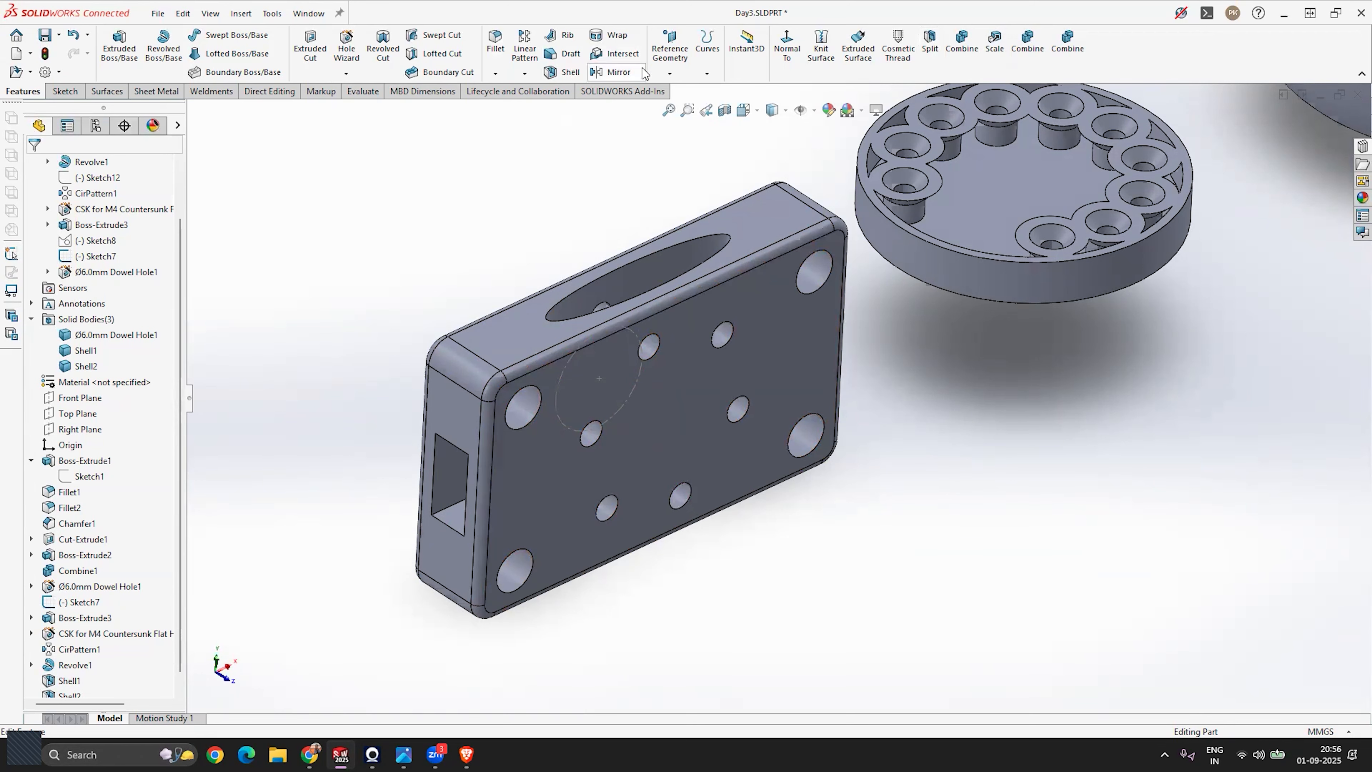
Start a reference plane offset from the block's end face with the rectangular cutout and flip the offset into the block.
{"action": "left_click", "coordinate": [669, 73]}
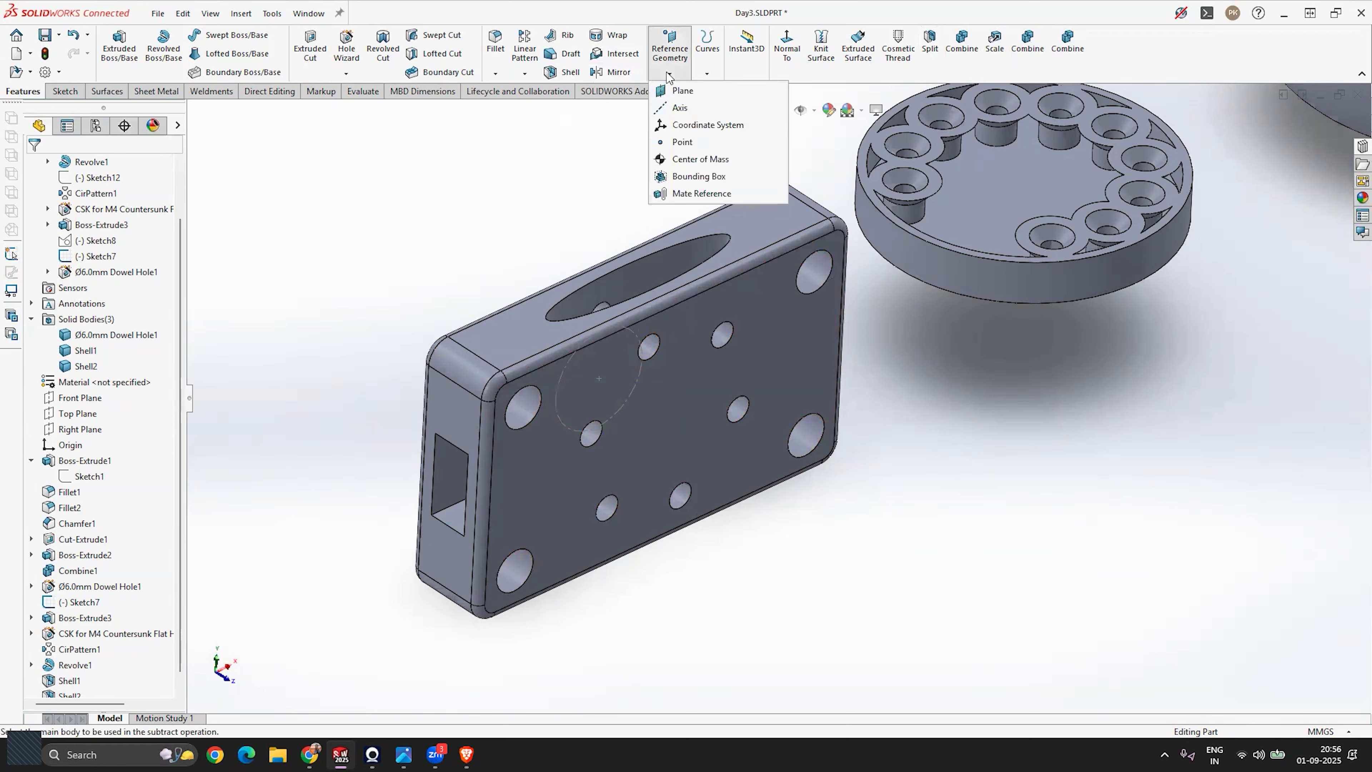
{"action": "left_click", "coordinate": [696, 97]}
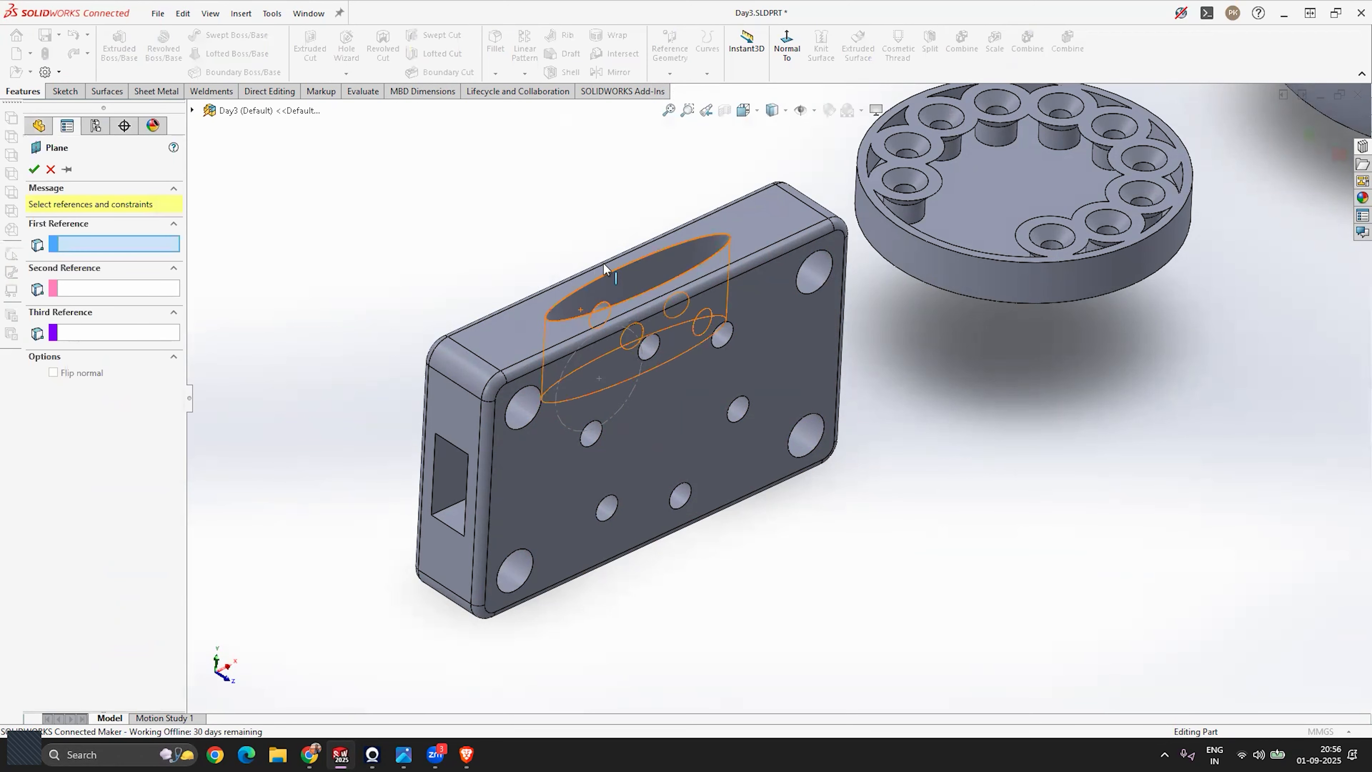
{"action": "left_click", "coordinate": [454, 410]}
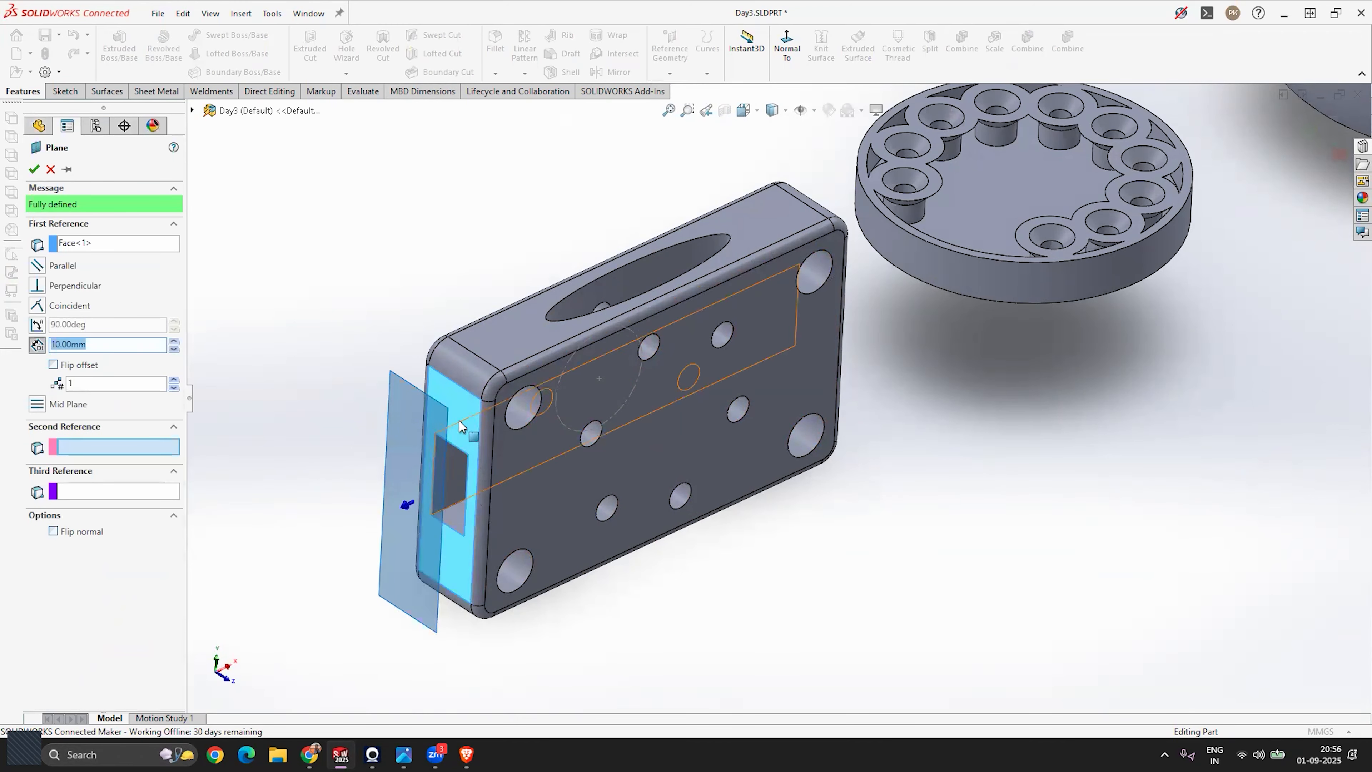
{"action": "middle_click_drag", "start_coordinate": [459, 424], "coordinate": [419, 489]}
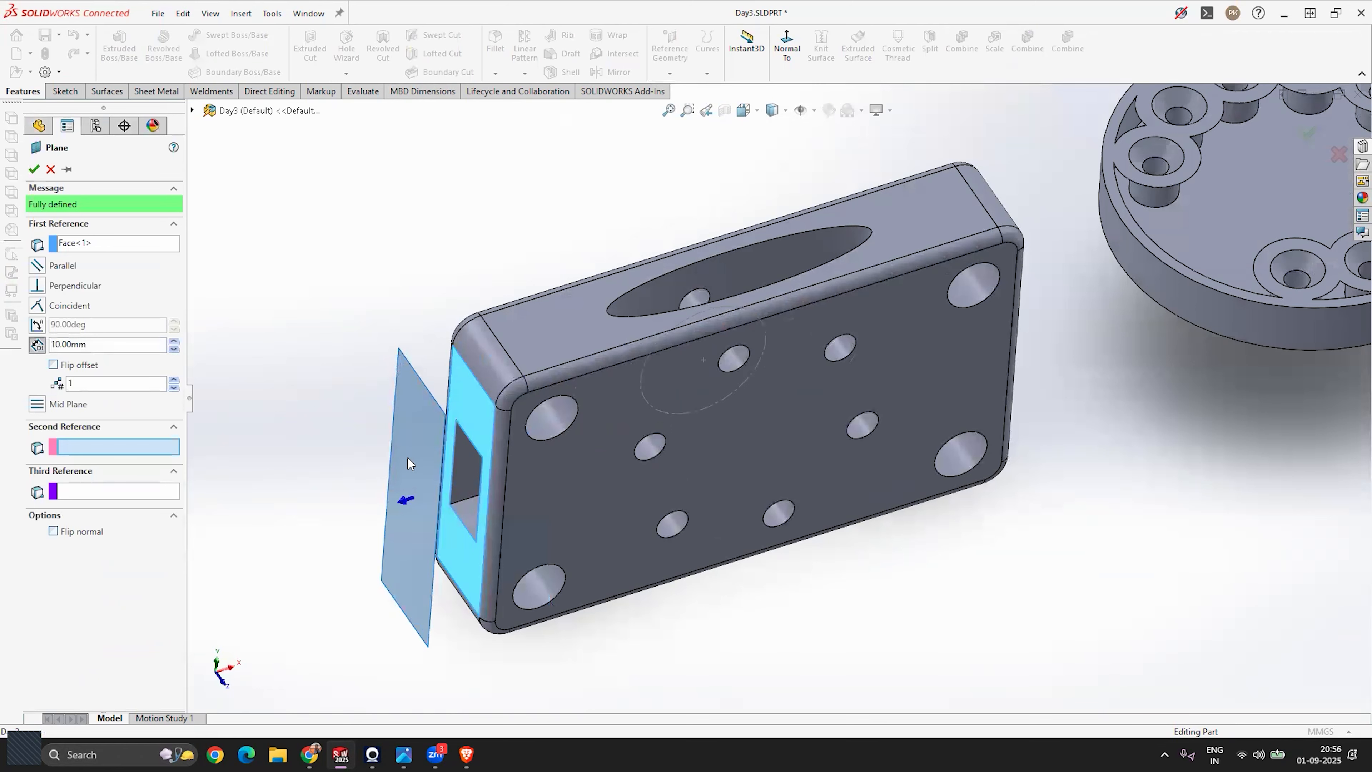
{"action": "mouse_move", "coordinate": [466, 420]}
{"action": "middle_mouse_down"}
{"action": "mouse_move", "coordinate": [453, 389]}
{"action": "mouse_move", "coordinate": [461, 412]}
{"action": "middle_mouse_up"}
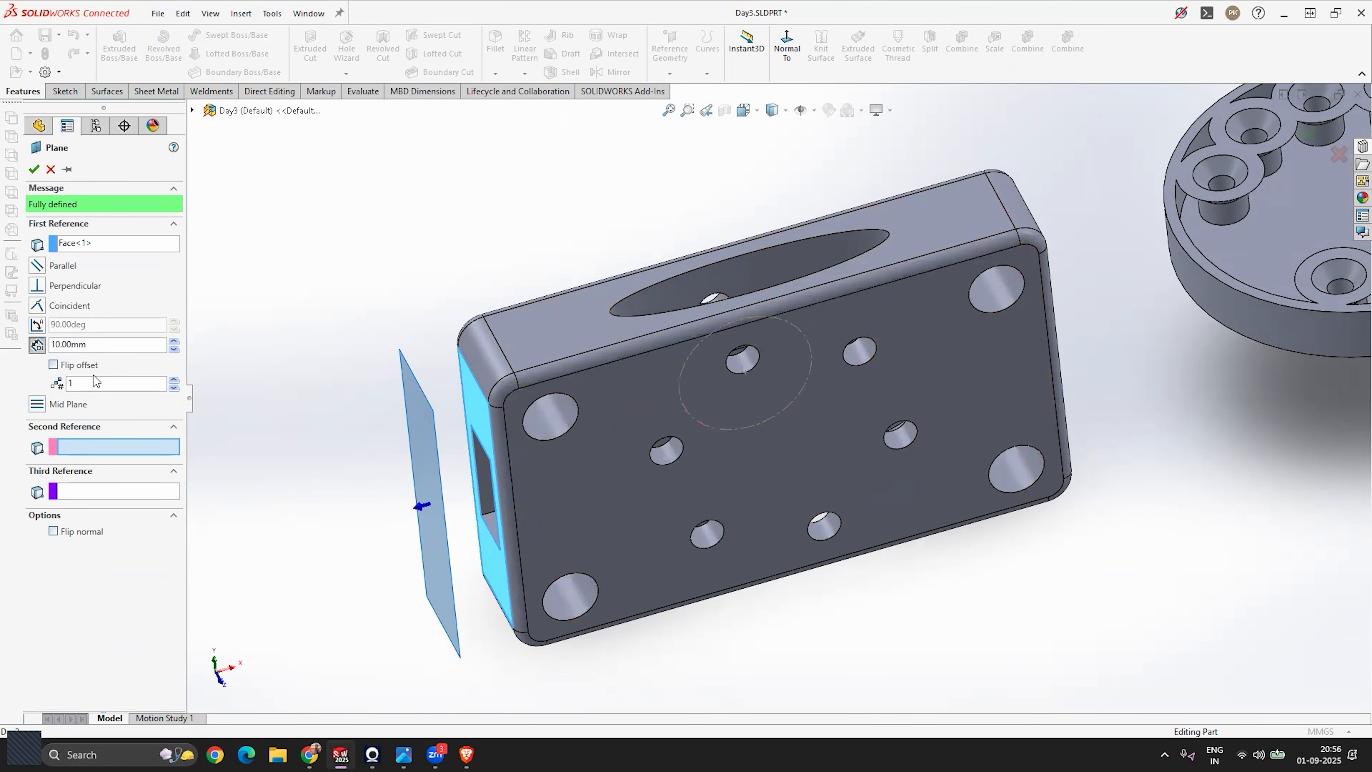
{"action": "left_click", "coordinate": [53, 365]}
{"action": "middle_click_drag", "start_coordinate": [612, 466], "coordinate": [576, 433]}
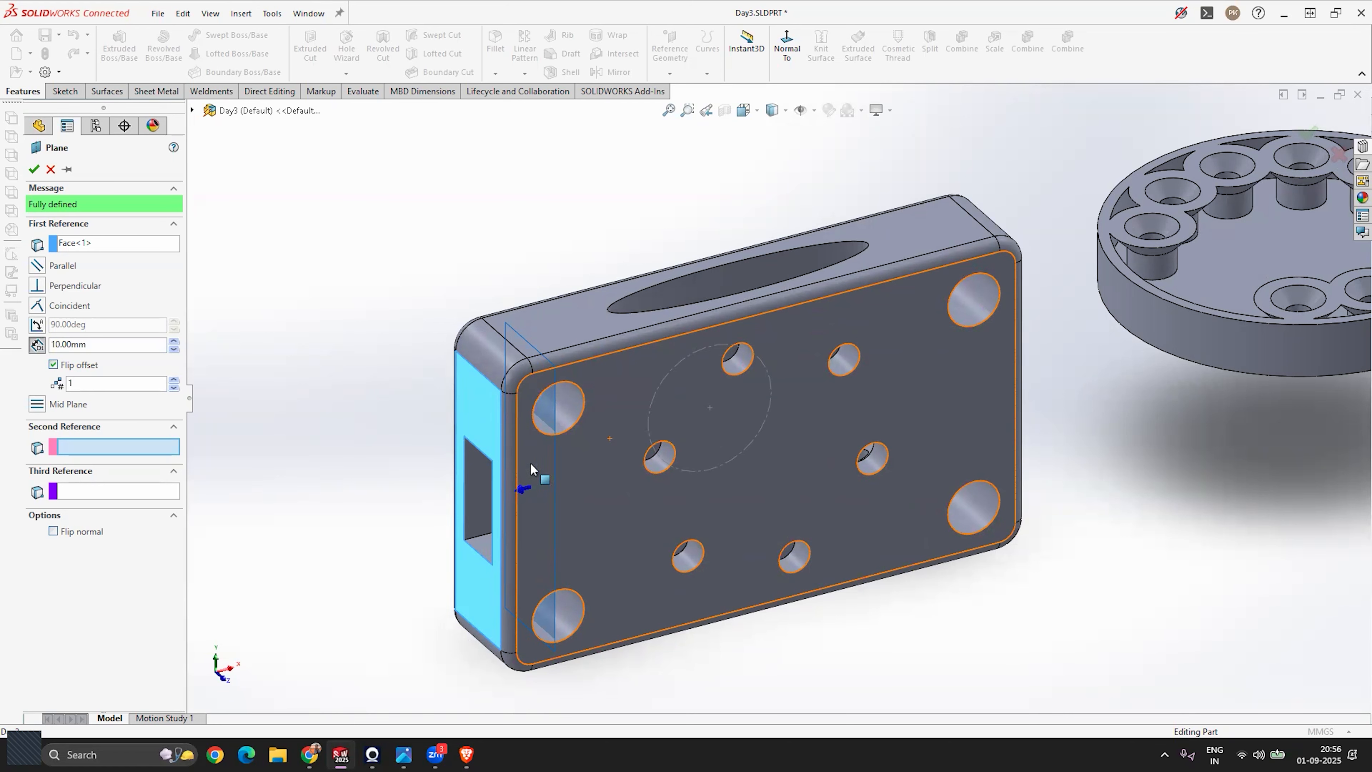
{"action": "middle_click_drag", "start_coordinate": [571, 382], "coordinate": [538, 431]}
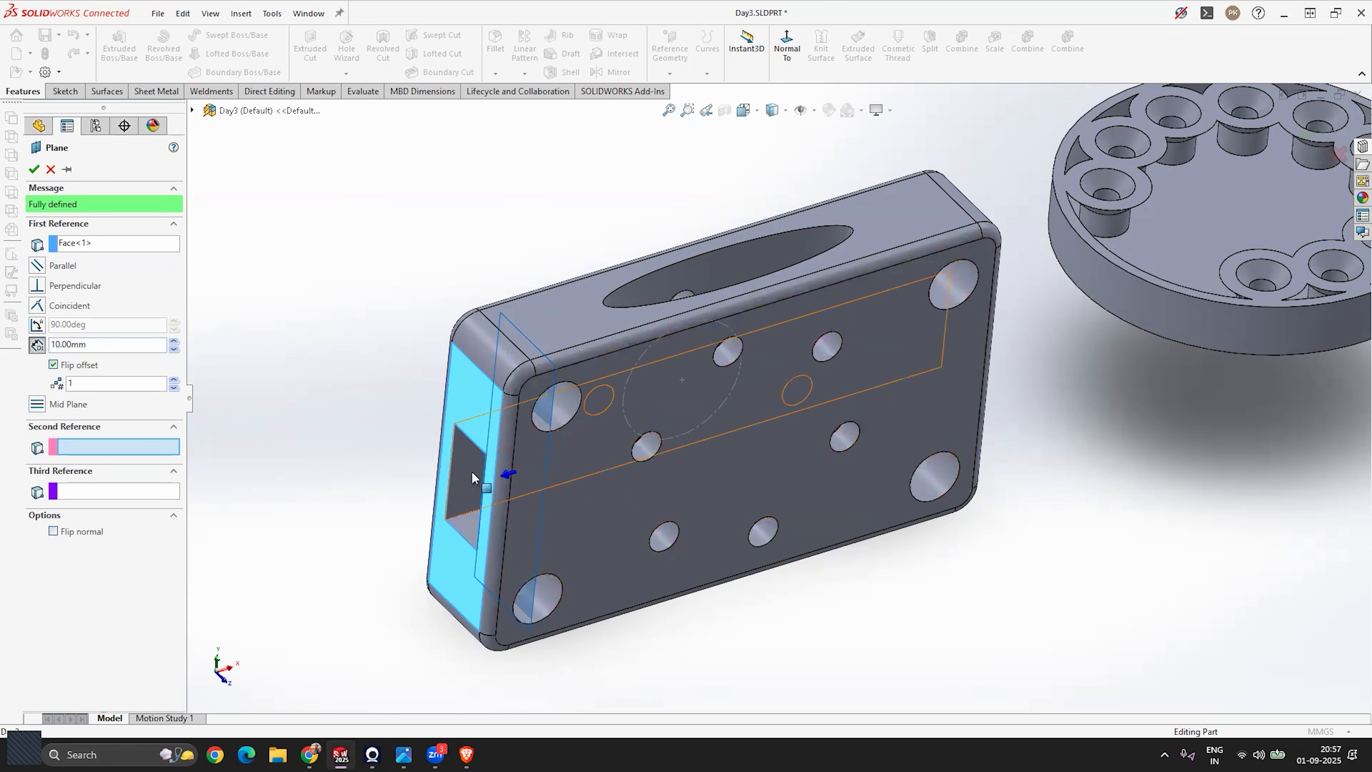
{"action": "scroll", "coordinate": [545, 470], "scroll_direction": "up", "scroll_amount": 1}
{"action": "middle_click_drag", "start_coordinate": [545, 470], "coordinate": [529, 476]}
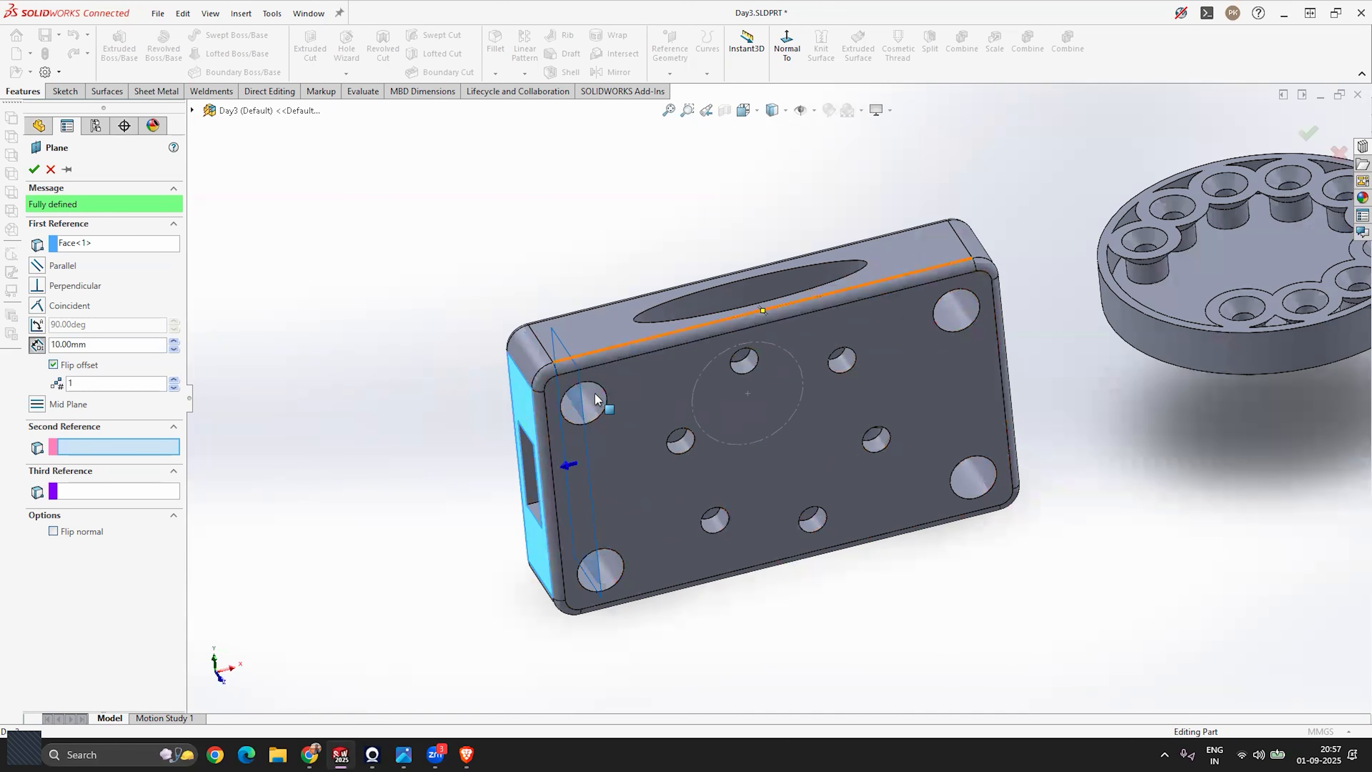
Set the reference plane's offset distance to 30 mm and create the plane.
{"action": "left_click_drag", "start_coordinate": [98, 348], "coordinate": [38, 343]}
{"action": "type", "text": "30"}
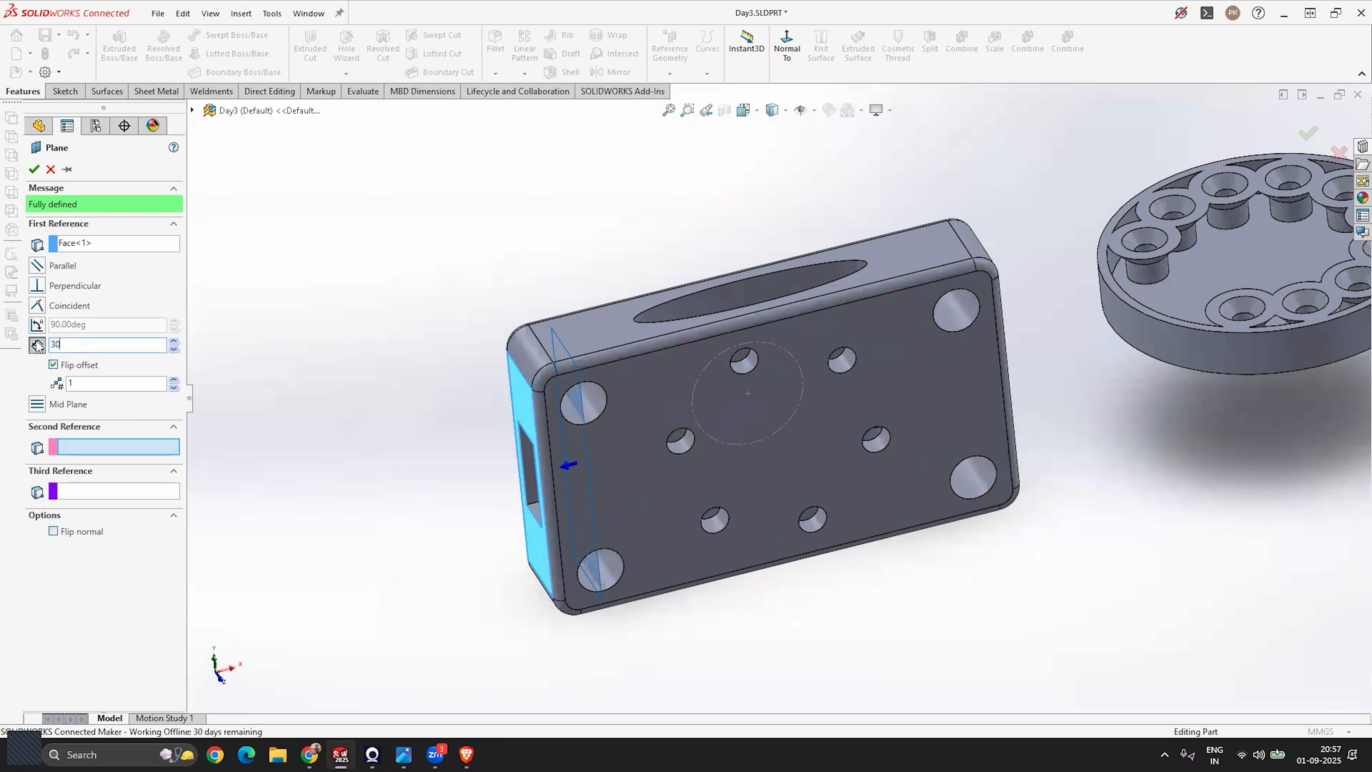
{"action": "key", "text": "Return"}
{"action": "mouse_move", "coordinate": [720, 362]}
{"action": "middle_mouse_down"}
{"action": "mouse_move", "coordinate": [702, 410]}
{"action": "mouse_move", "coordinate": [732, 370]}
{"action": "middle_mouse_up"}
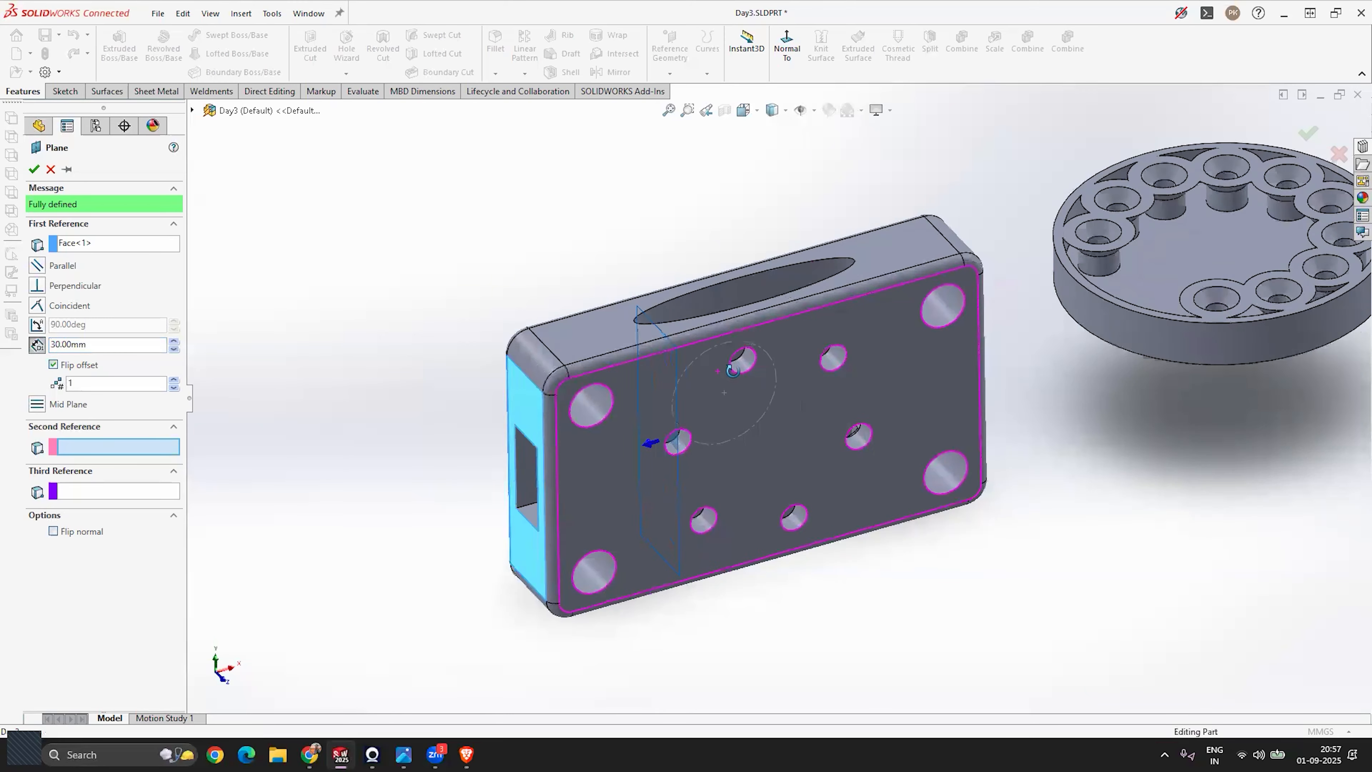
{"action": "scroll", "coordinate": [697, 408], "scroll_direction": "down", "scroll_amount": 3}
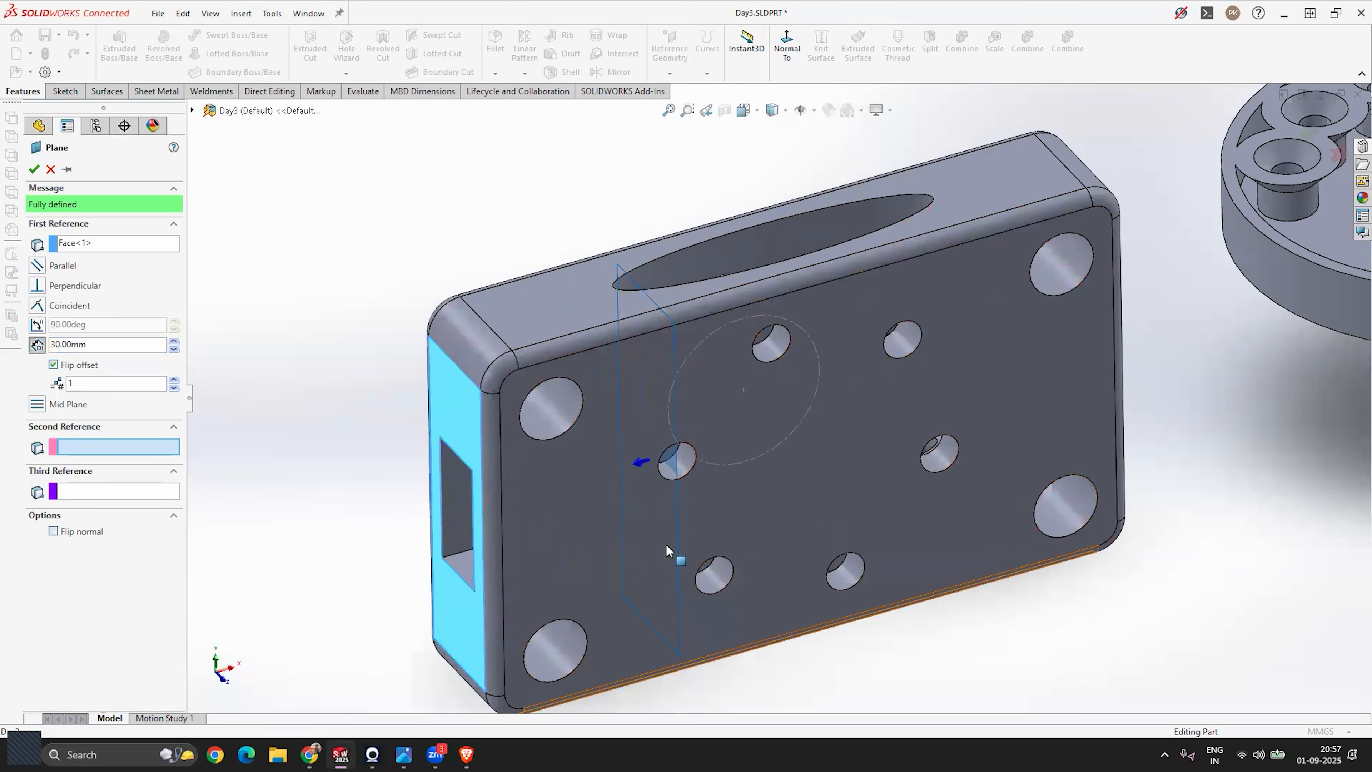
{"action": "left_click", "coordinate": [34, 169]}
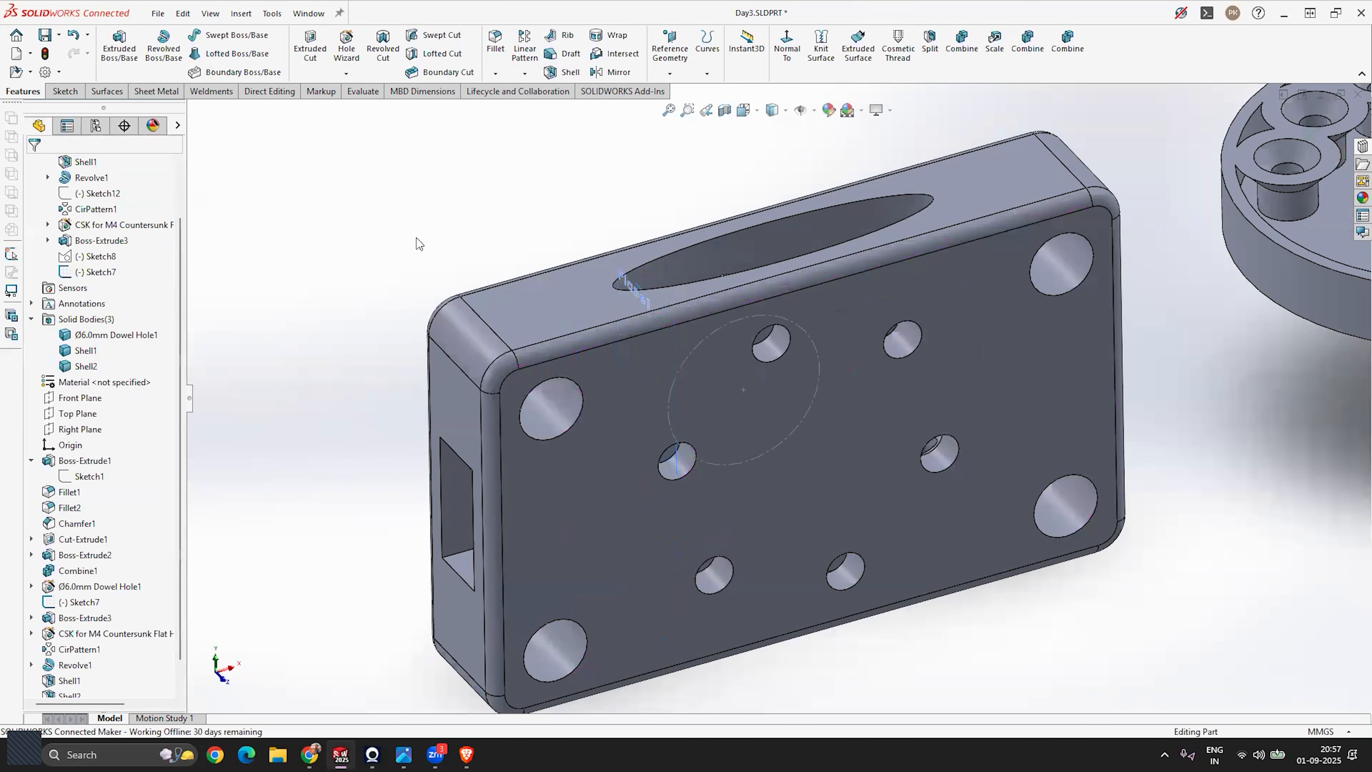
Start a Split with Plane1 as the only trim tool and all bodies as targets, and cut the block into separate bodies.
{"action": "scroll", "coordinate": [144, 442], "scroll_direction": "up", "scroll_amount": 3}
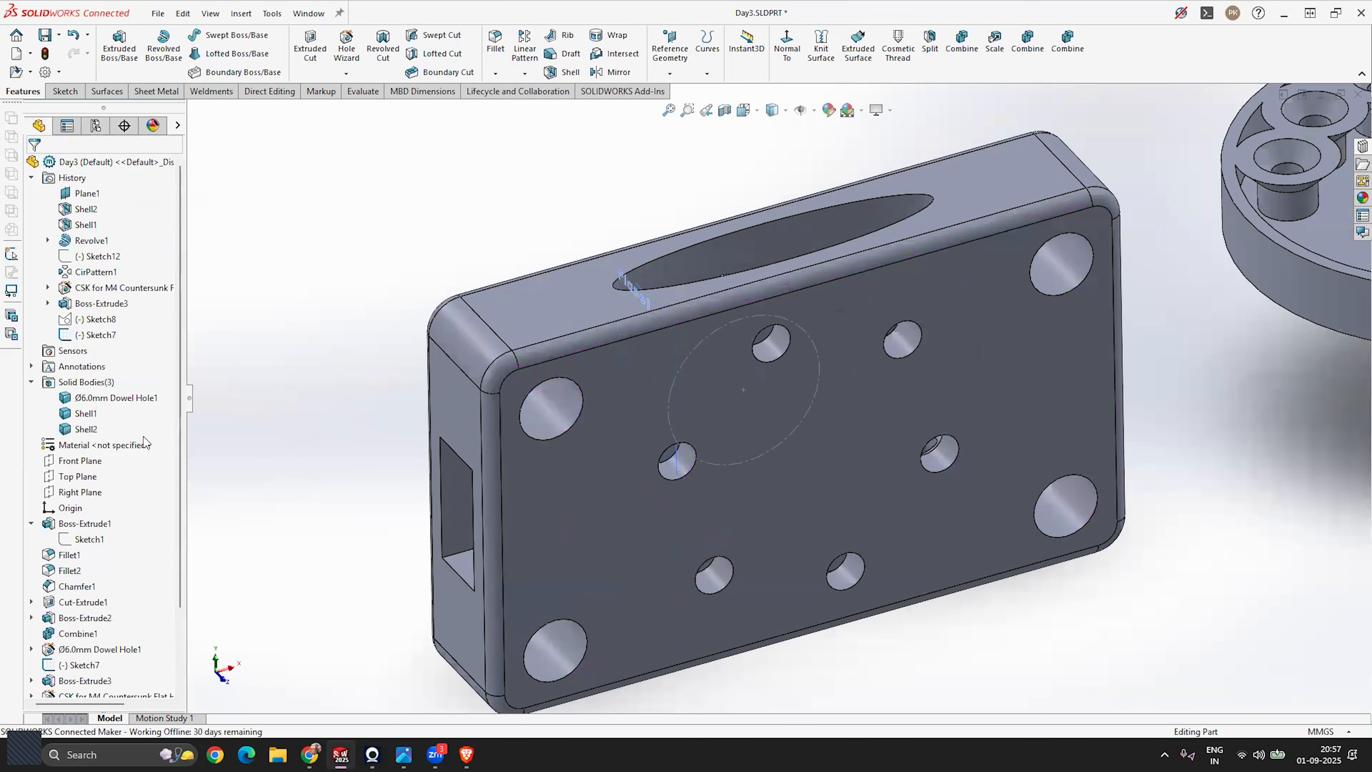
{"action": "scroll", "coordinate": [149, 445], "scroll_direction": "down", "scroll_amount": 2}
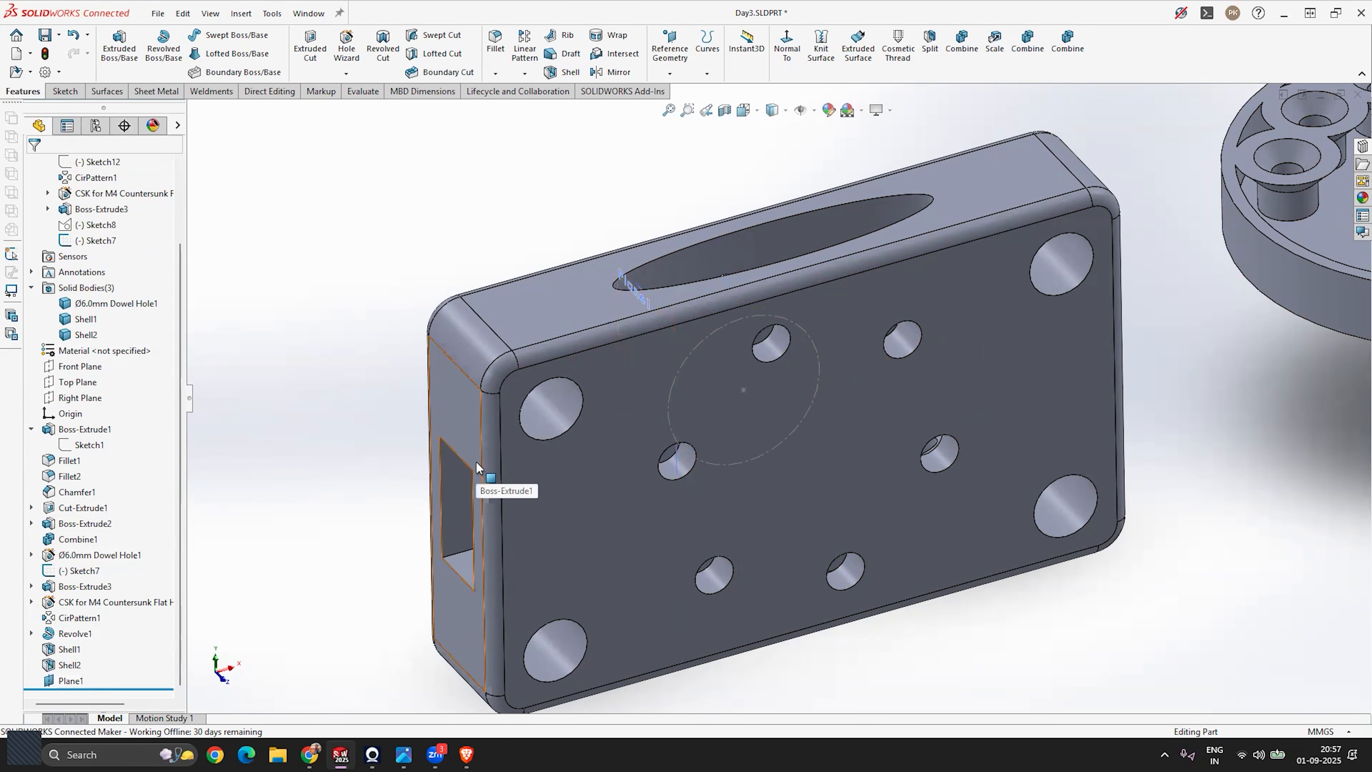
{"action": "scroll", "coordinate": [477, 466], "scroll_direction": "up", "scroll_amount": 4}
{"action": "scroll", "coordinate": [679, 352], "scroll_direction": "down", "scroll_amount": 5}
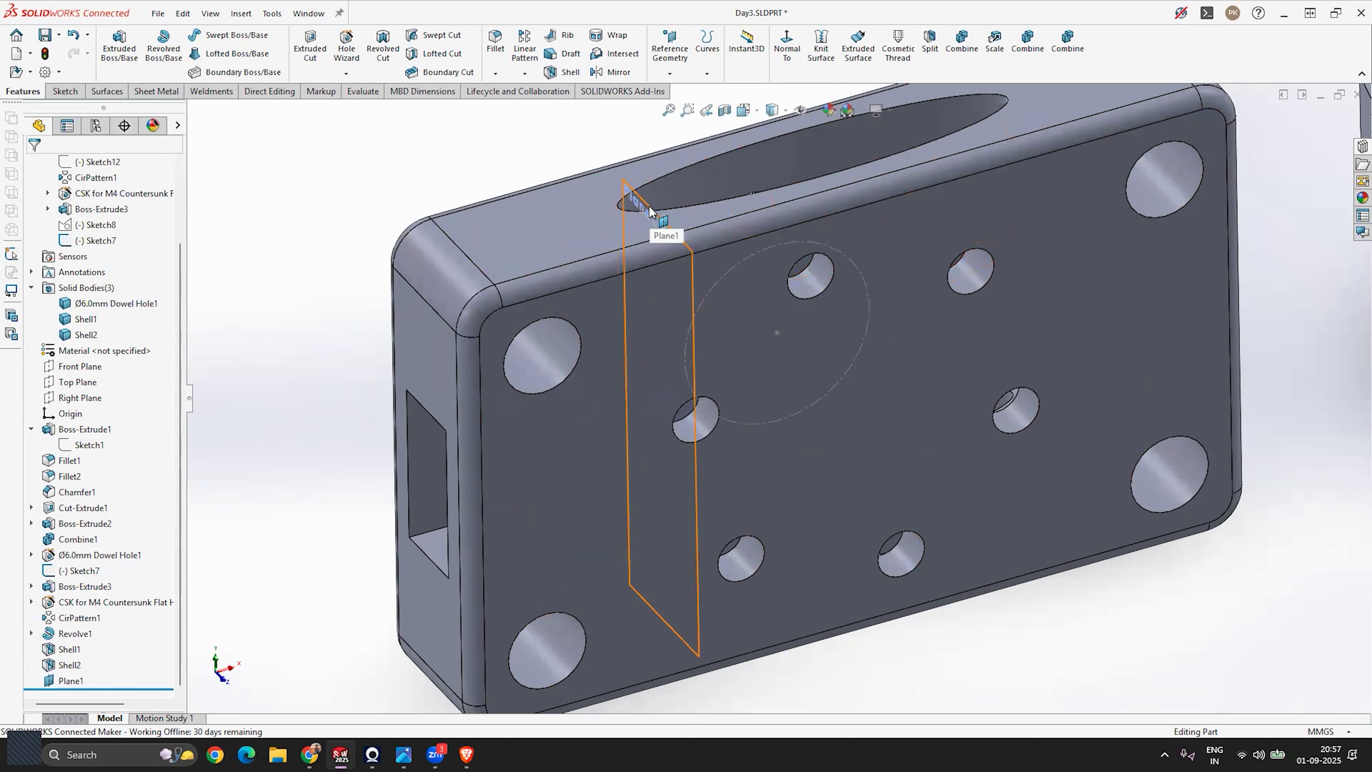
{"action": "scroll", "coordinate": [650, 212], "scroll_direction": "up", "scroll_amount": 3}
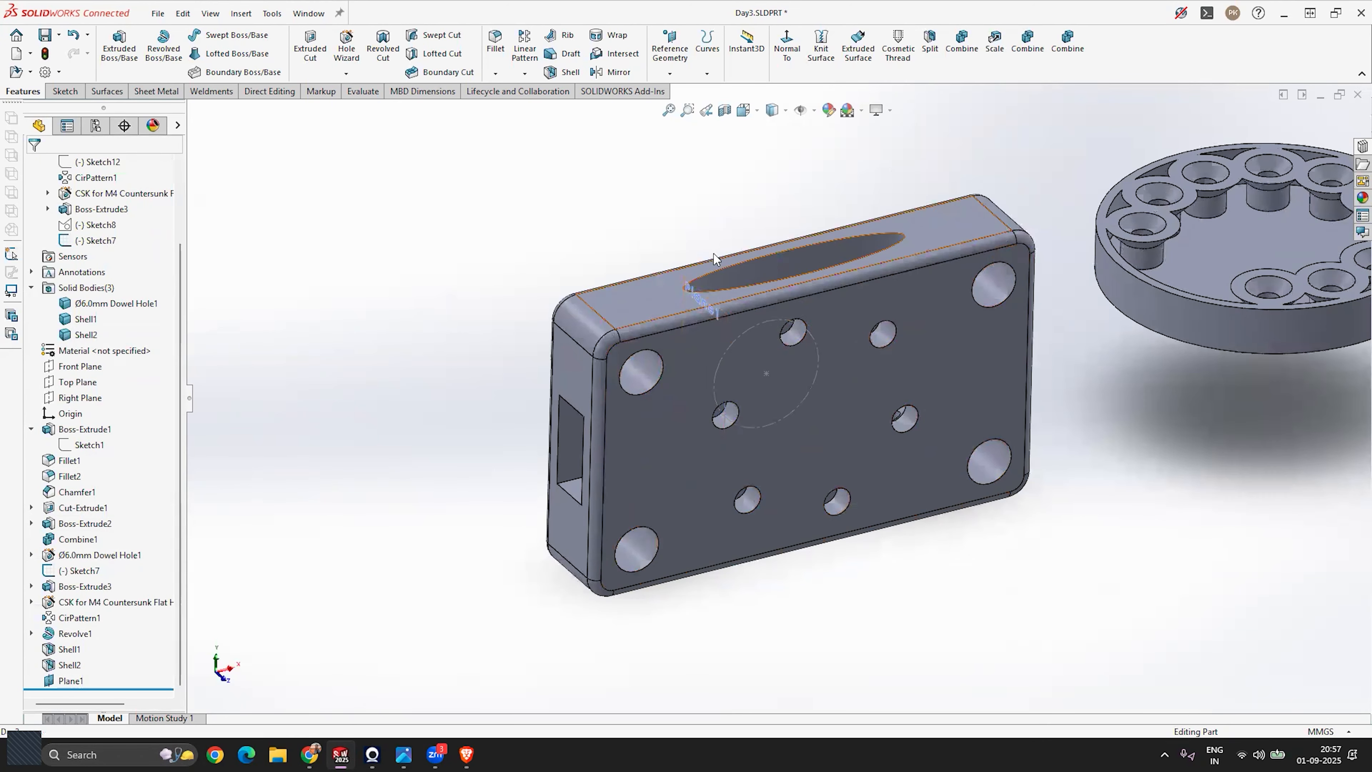
{"action": "scroll", "coordinate": [758, 329], "scroll_direction": "down", "scroll_amount": 2}
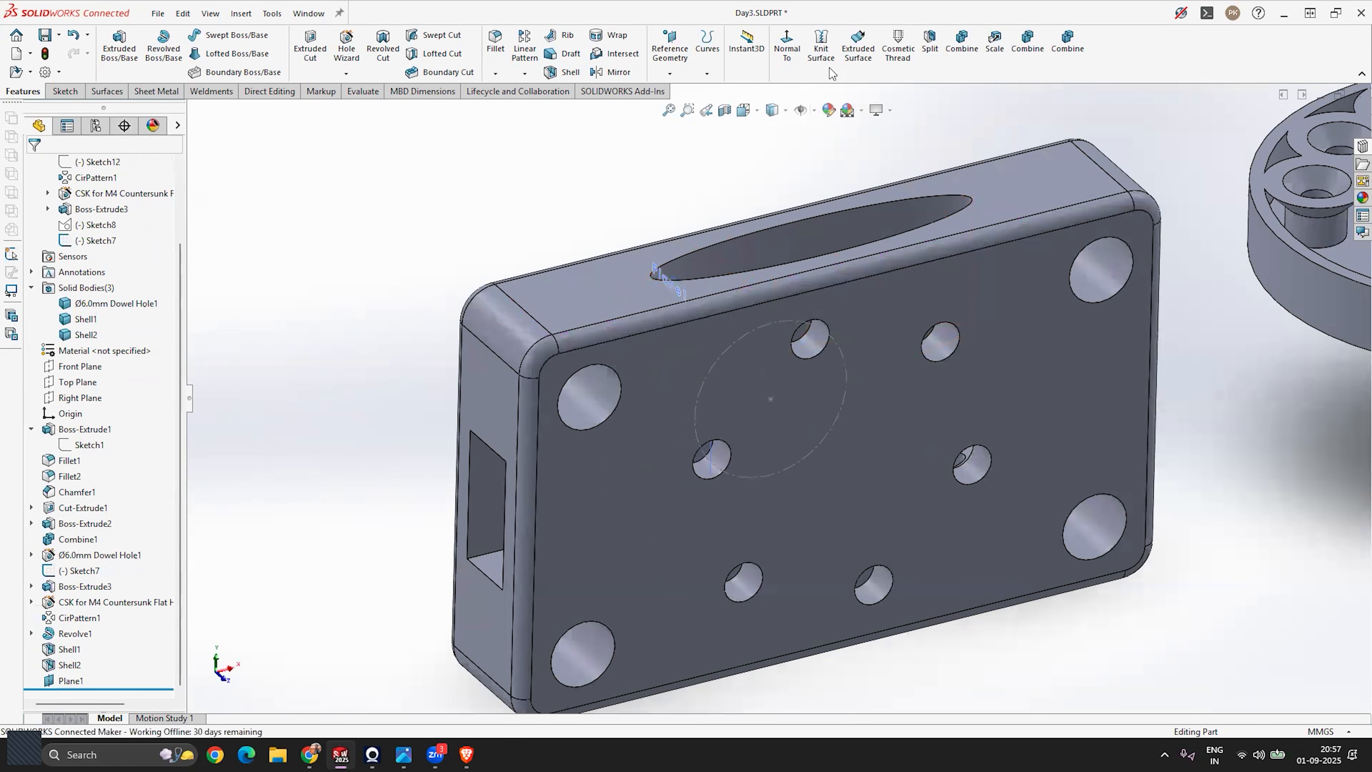
{"action": "left_click", "coordinate": [929, 60]}
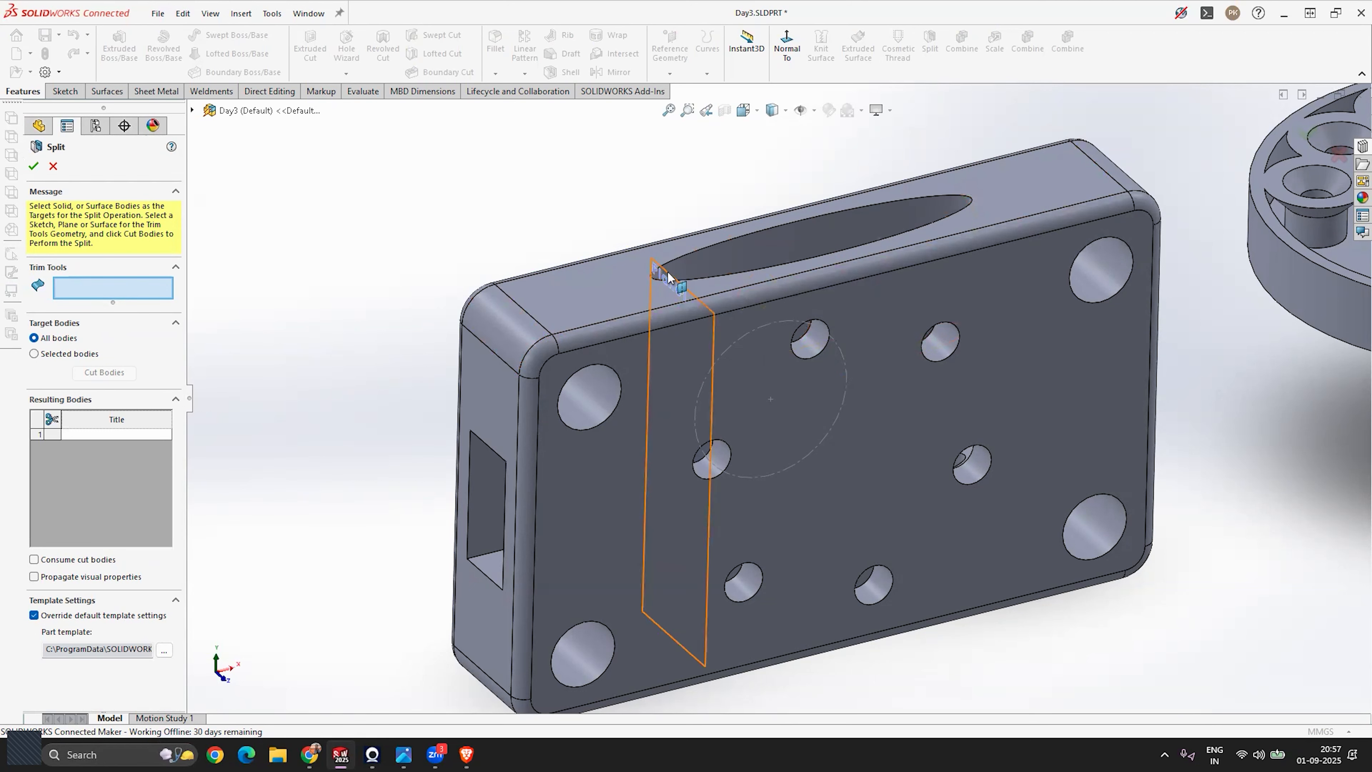
{"action": "left_click", "coordinate": [678, 283]}
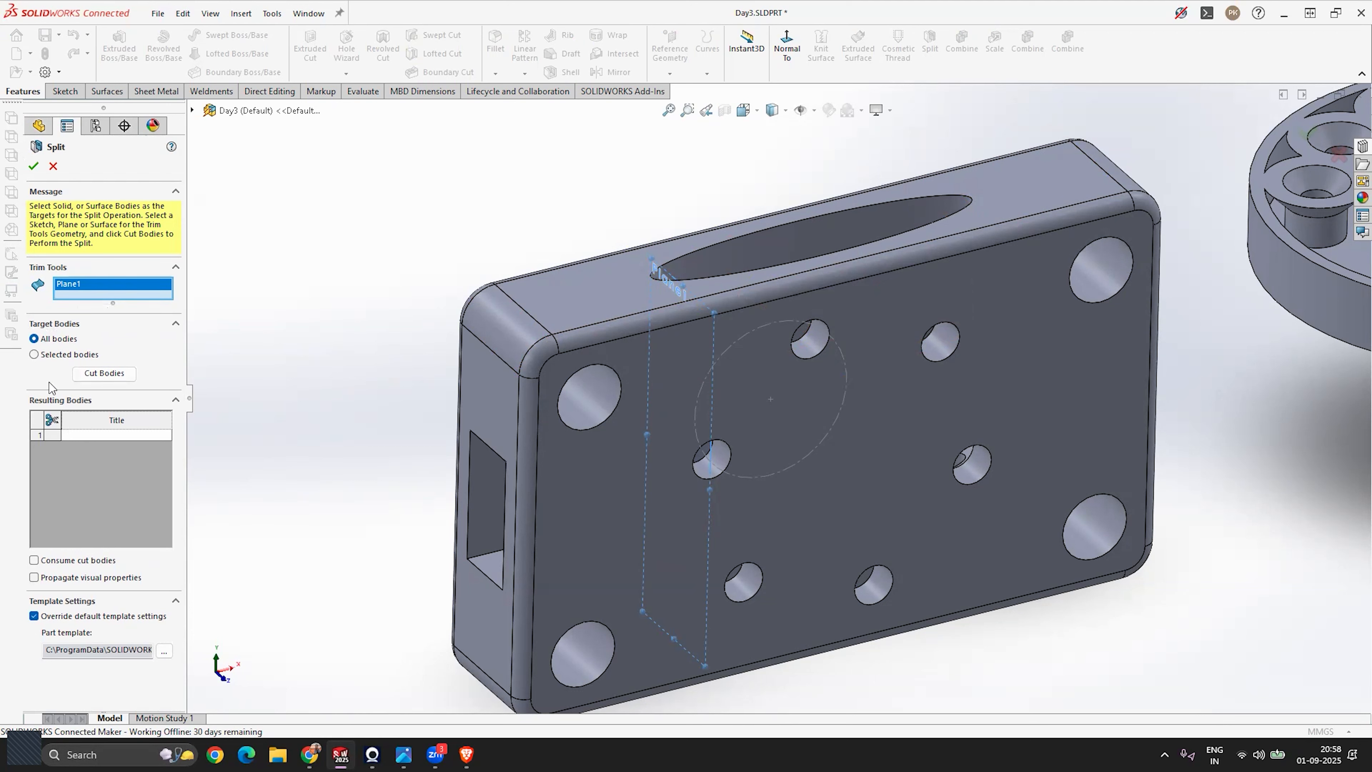
{"action": "left_click", "coordinate": [583, 310]}
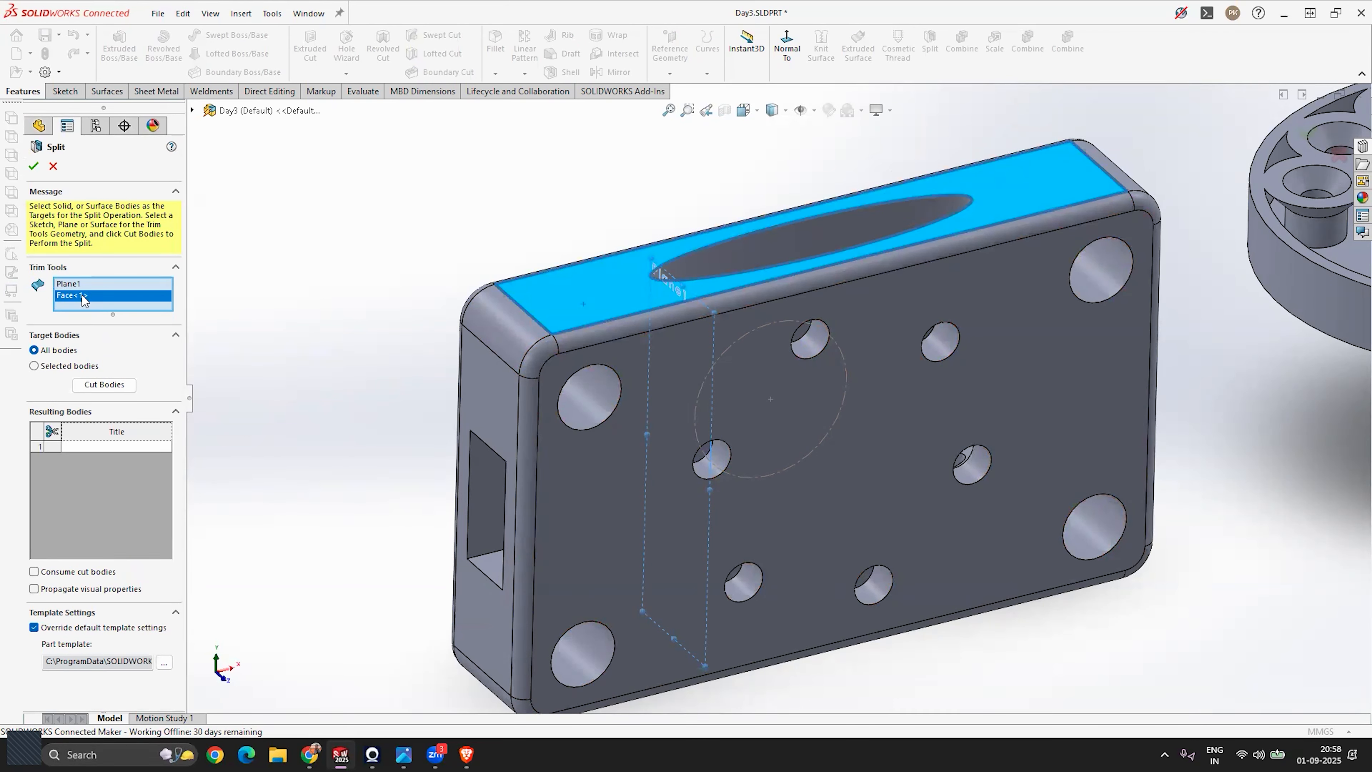
{"action": "key", "text": "Delete"}
{"action": "left_click", "coordinate": [84, 434]}
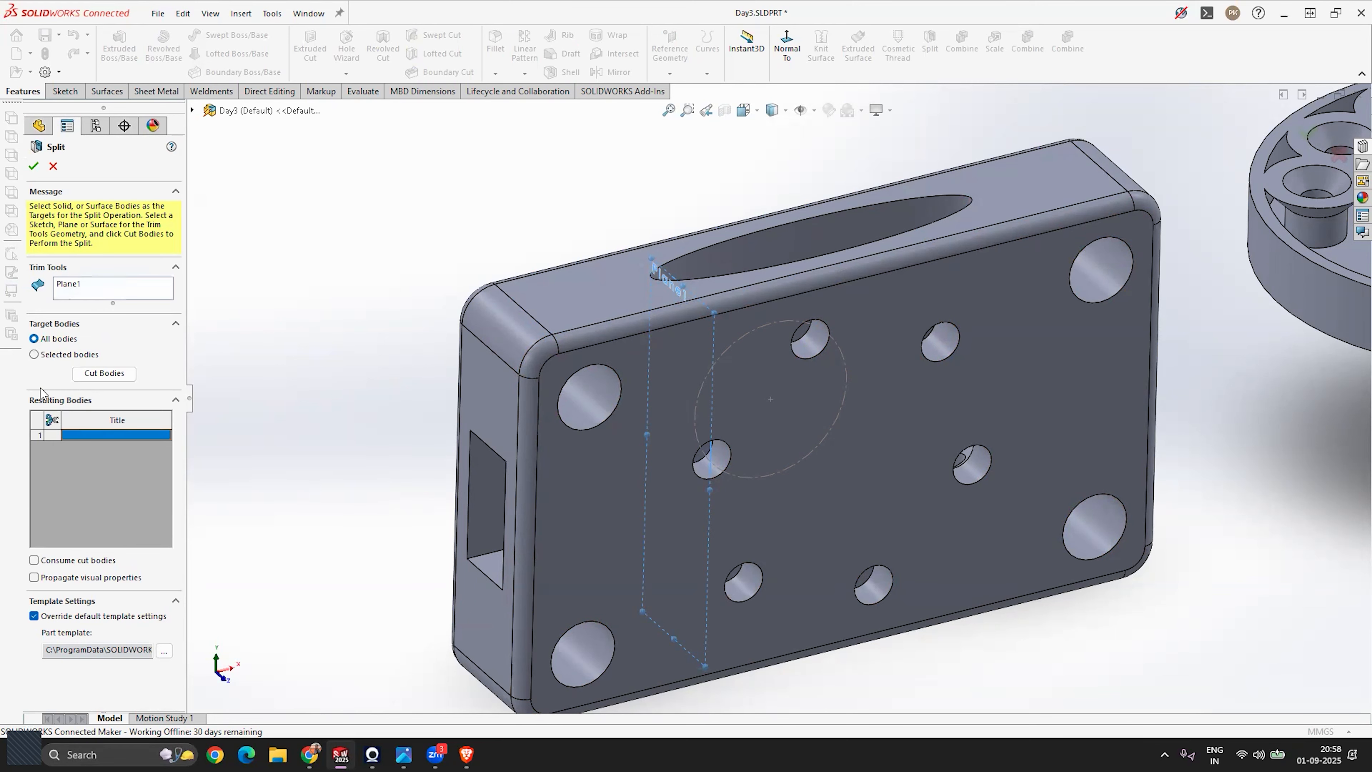
{"action": "left_click", "coordinate": [603, 300]}
{"action": "scroll", "coordinate": [604, 301], "scroll_direction": "up", "scroll_amount": 1}
{"action": "mouse_move", "coordinate": [615, 417]}
{"action": "middle_mouse_down"}
{"action": "mouse_move", "coordinate": [662, 460]}
{"action": "mouse_move", "coordinate": [622, 419]}
{"action": "middle_mouse_up"}
{"action": "middle_click_drag", "start_coordinate": [831, 482], "coordinate": [849, 424]}
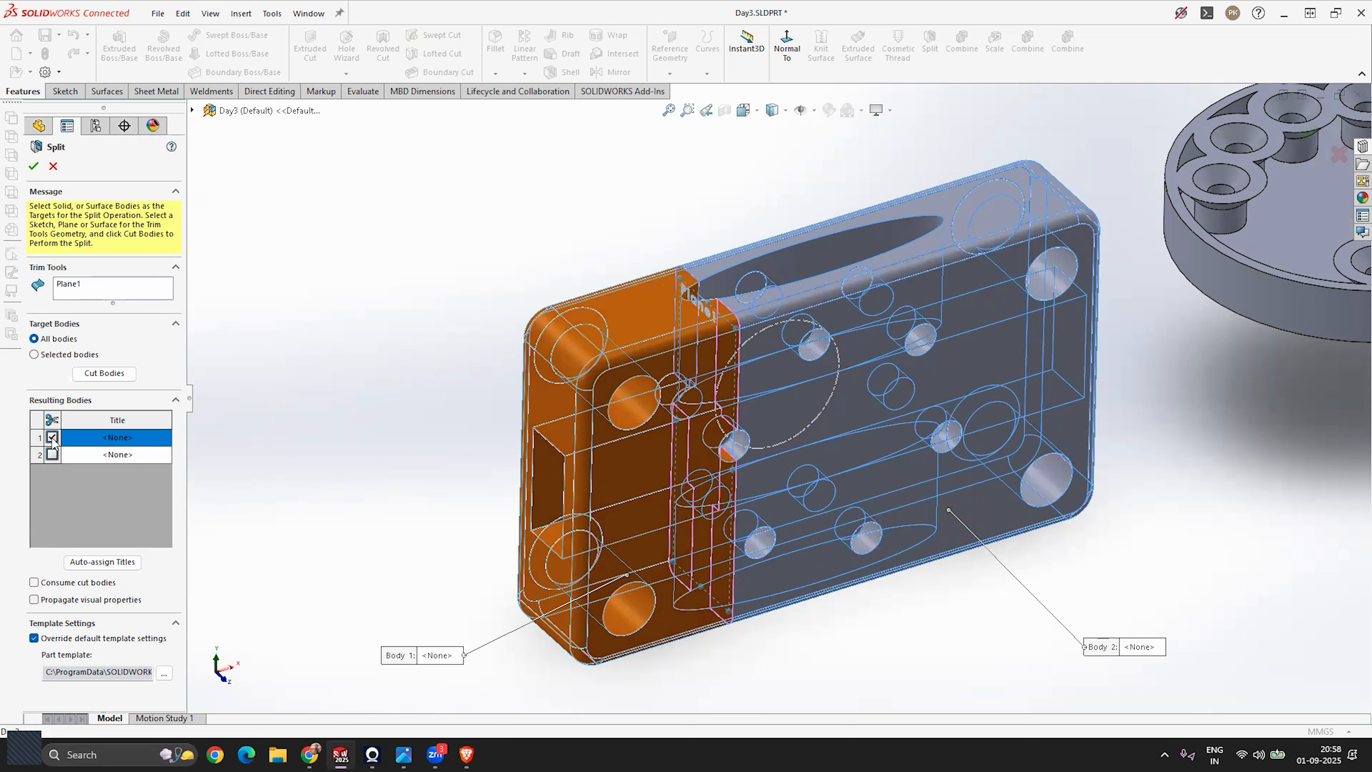
Include both resulting bodies of the block in the Split and complete the feature.
{"action": "left_click", "coordinate": [52, 455]}
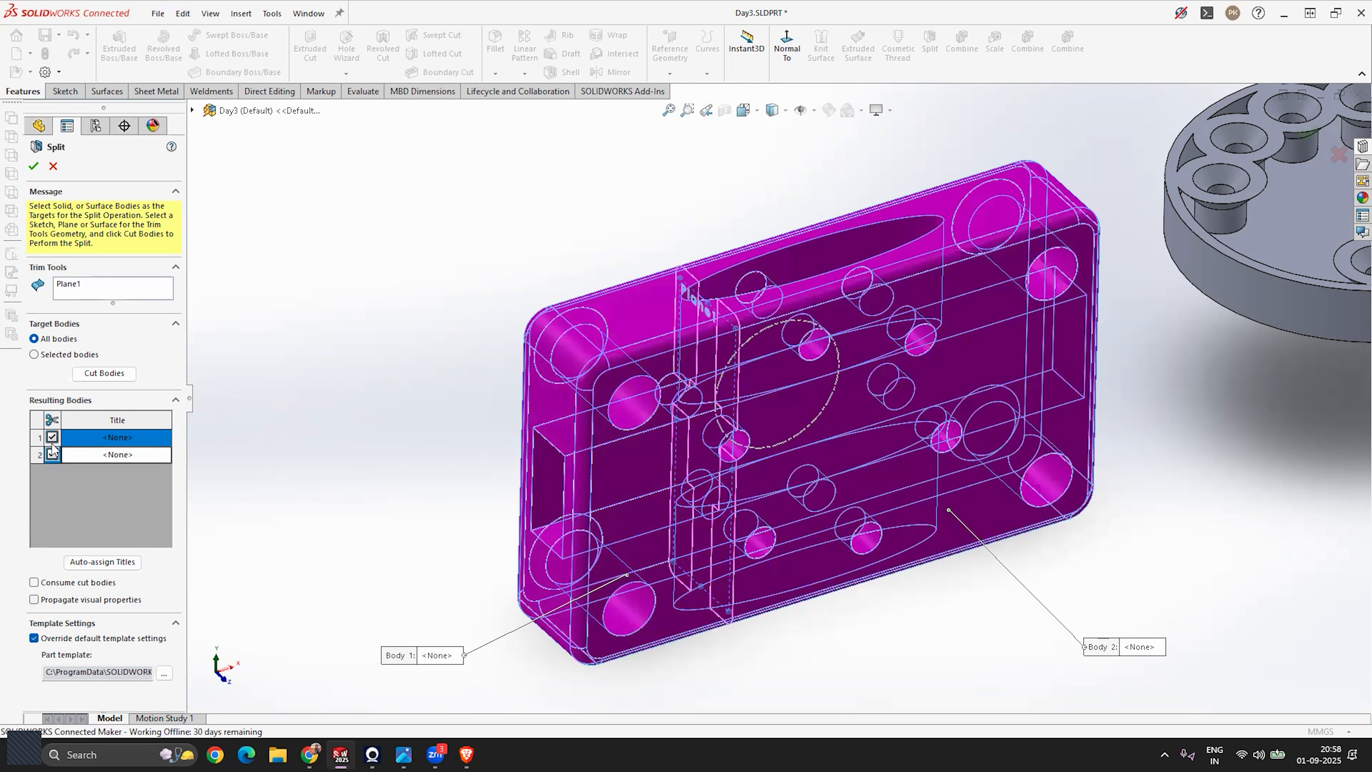
{"action": "left_click", "coordinate": [52, 438]}
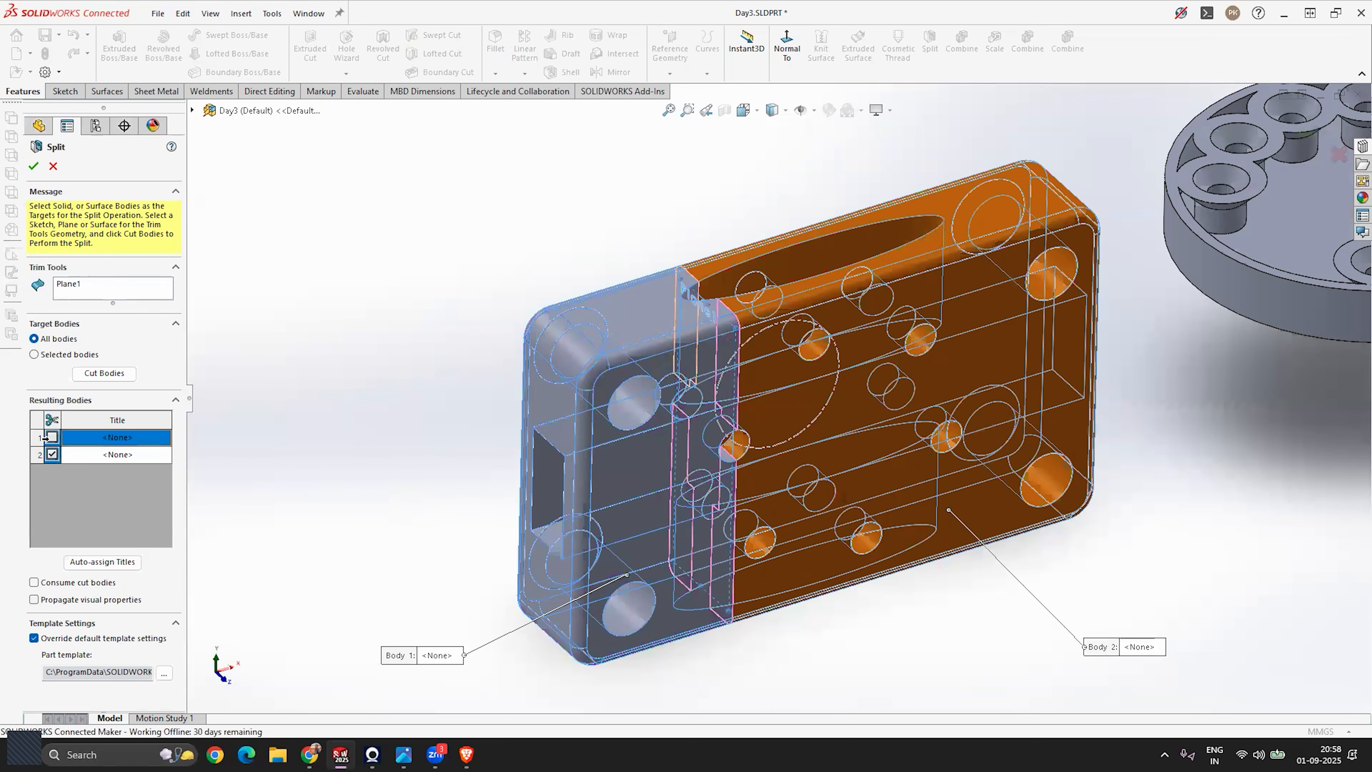
{"action": "left_click", "coordinate": [51, 454]}
{"action": "left_click", "coordinate": [52, 437]}
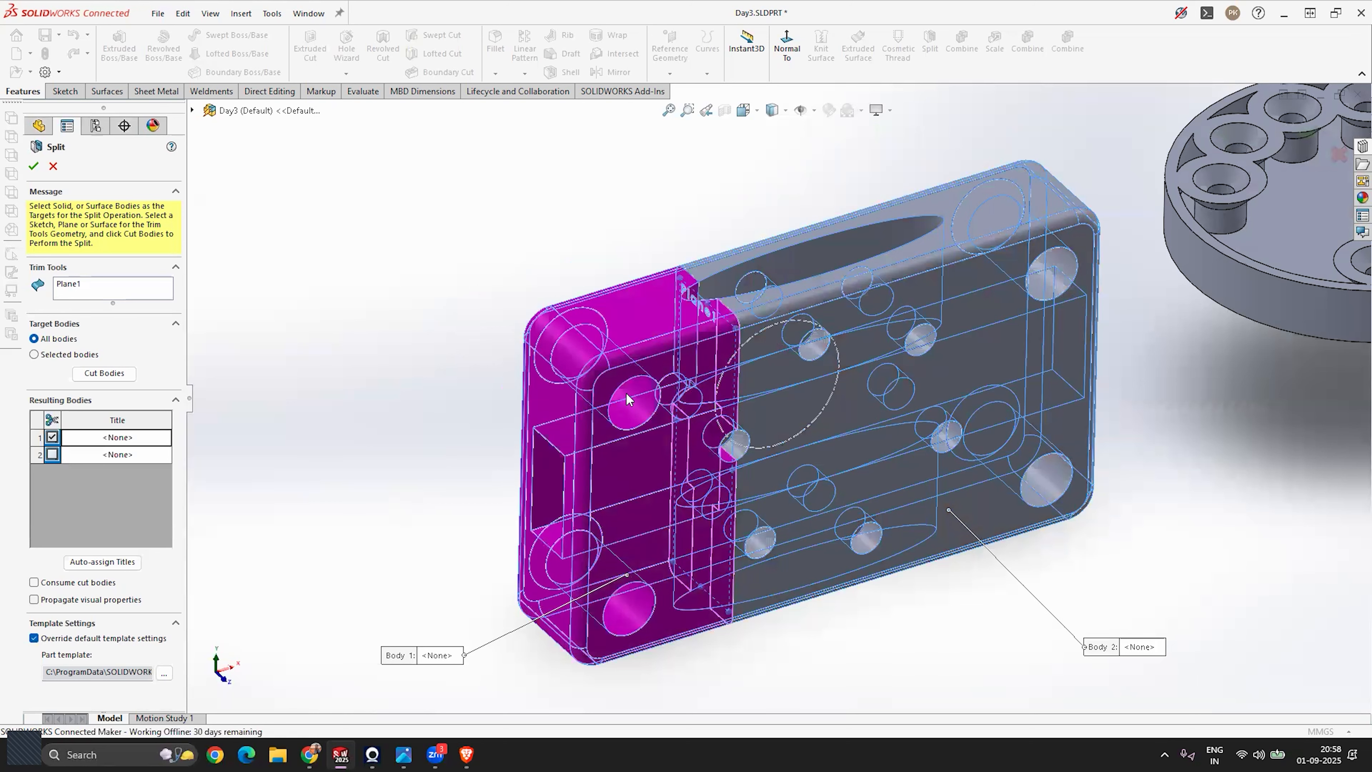
{"action": "left_click", "coordinate": [53, 455]}
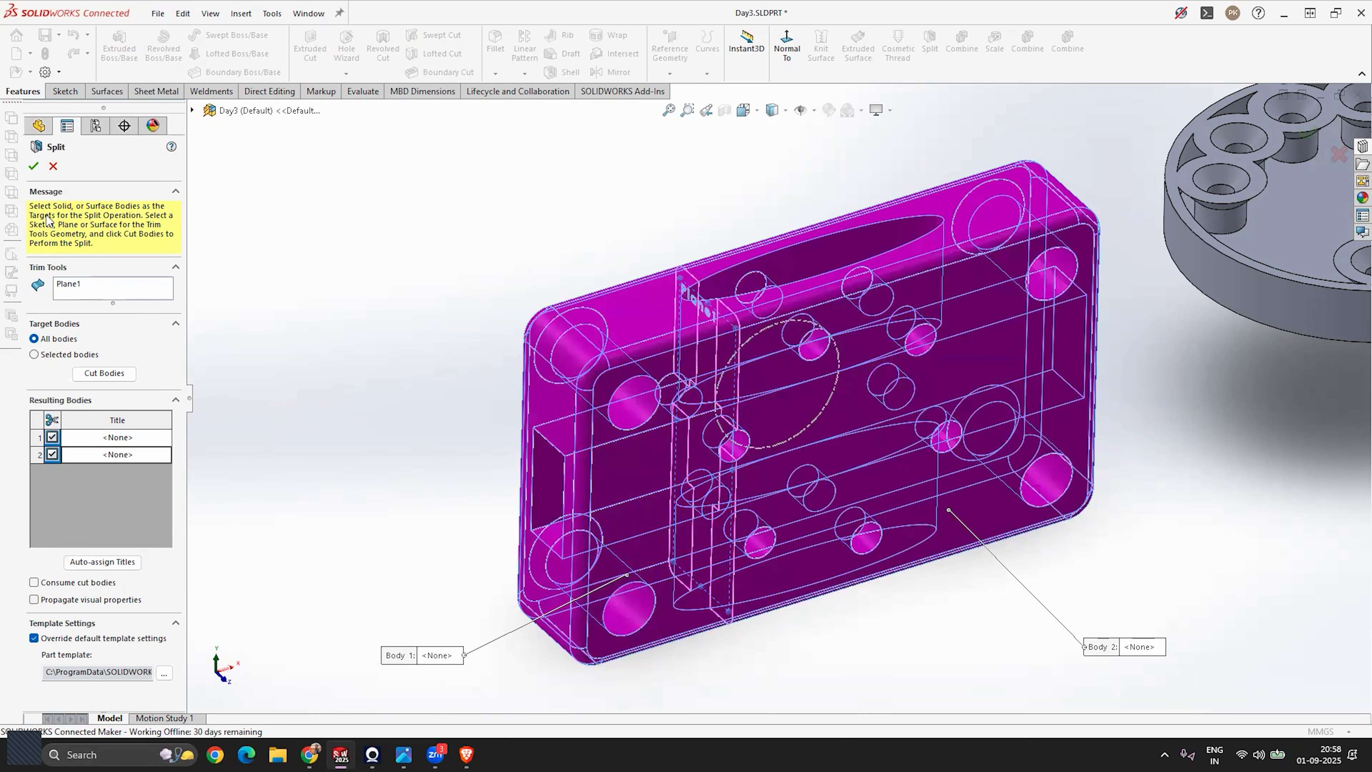
{"action": "left_click", "coordinate": [34, 171]}
Collapse the History folder and highlight the entries under Solid Bodies to identify the two split portions of the block.
{"action": "scroll", "coordinate": [600, 279], "scroll_direction": "up", "scroll_amount": 2}
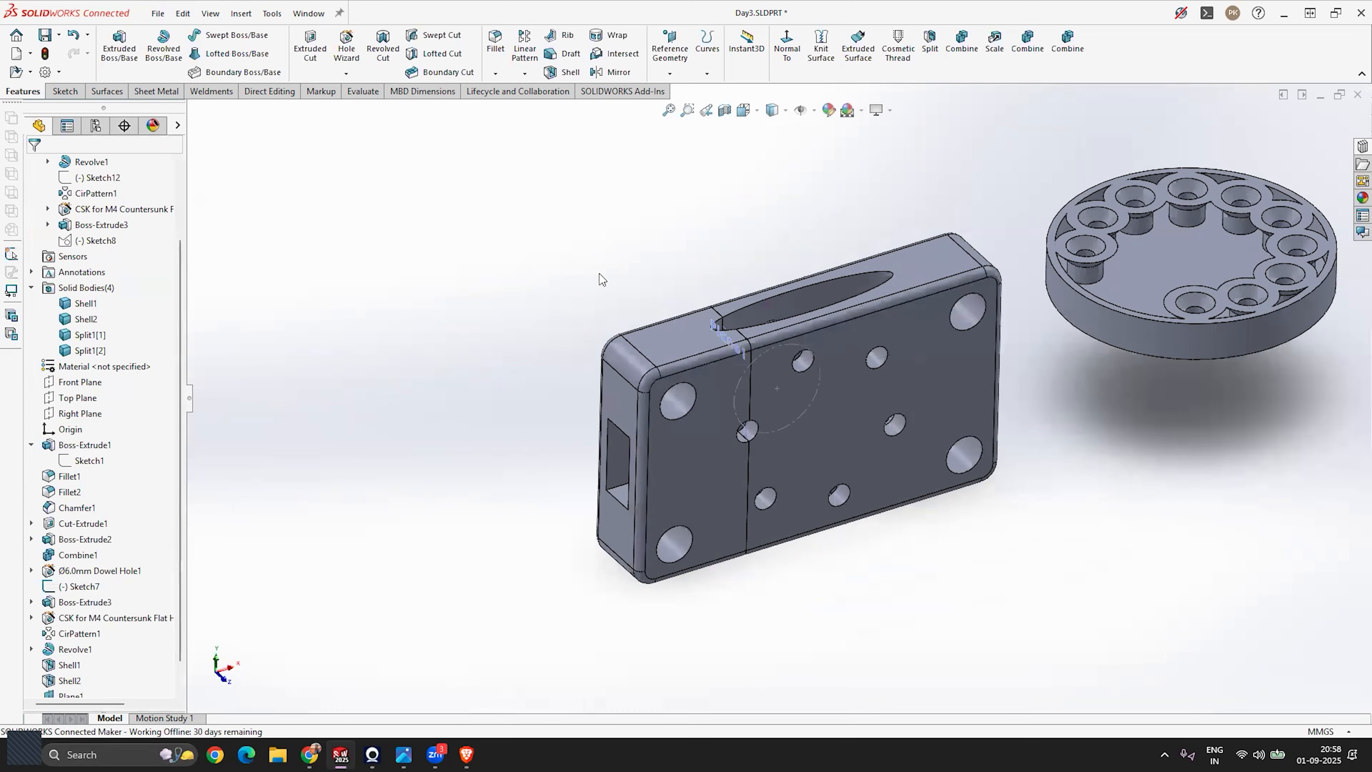
{"action": "scroll", "coordinate": [793, 389], "scroll_direction": "down", "scroll_amount": 2}
{"action": "scroll", "coordinate": [103, 259], "scroll_direction": "up", "scroll_amount": 2}
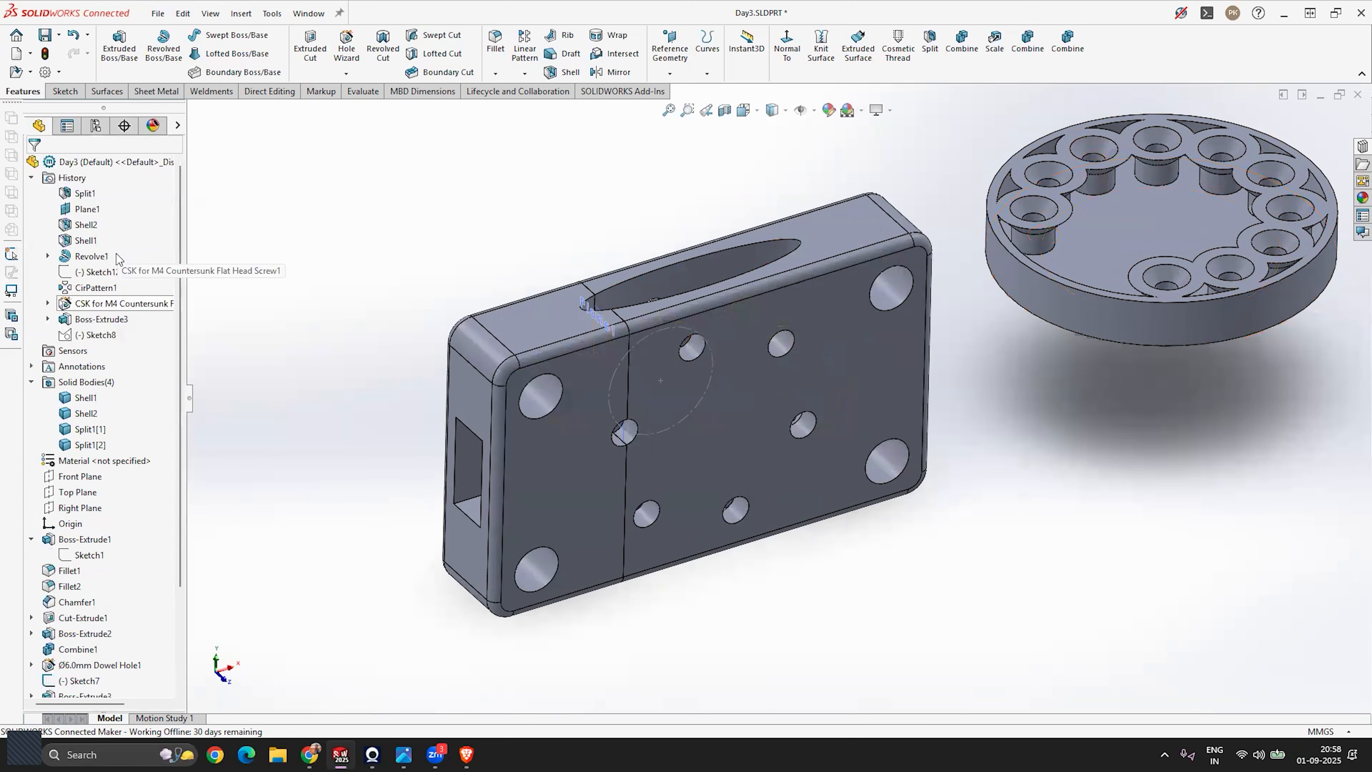
{"action": "left_click", "coordinate": [31, 178]}
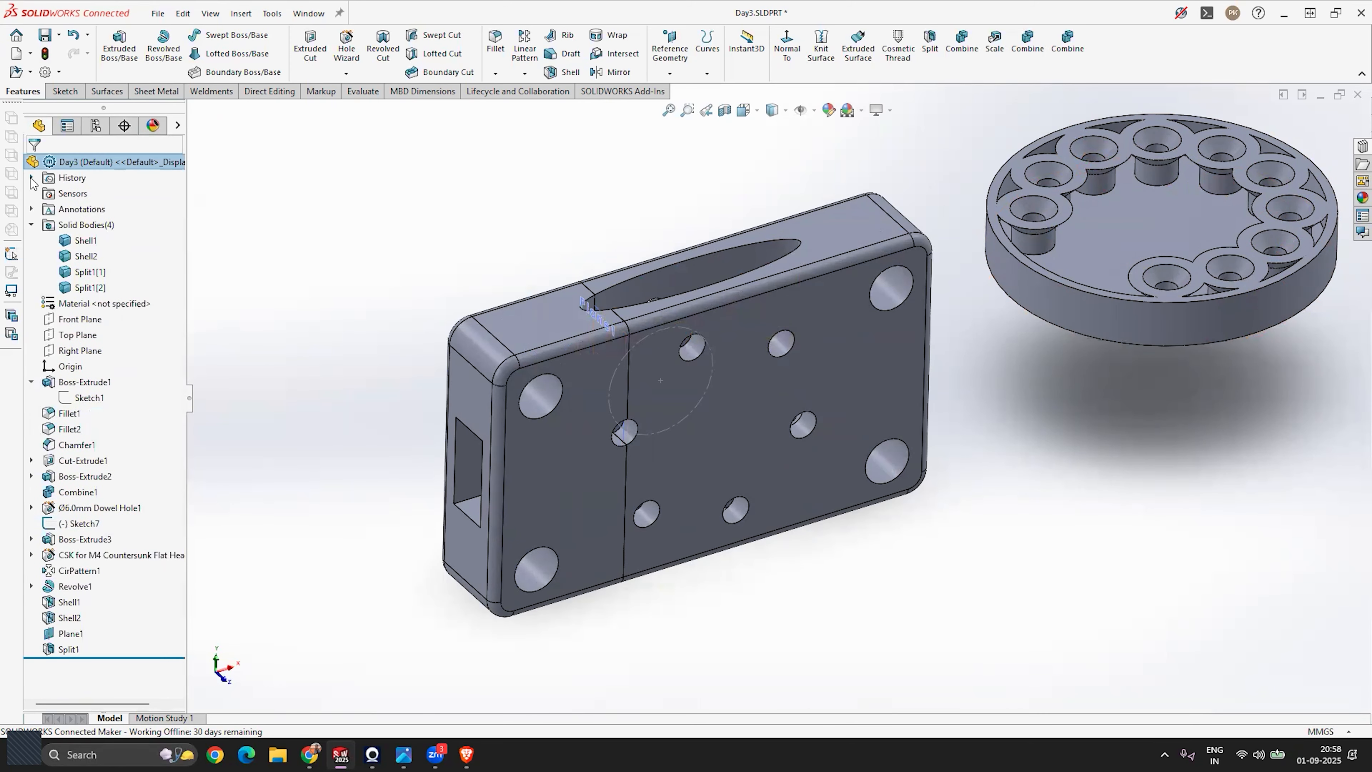
{"action": "left_click", "coordinate": [90, 287]}
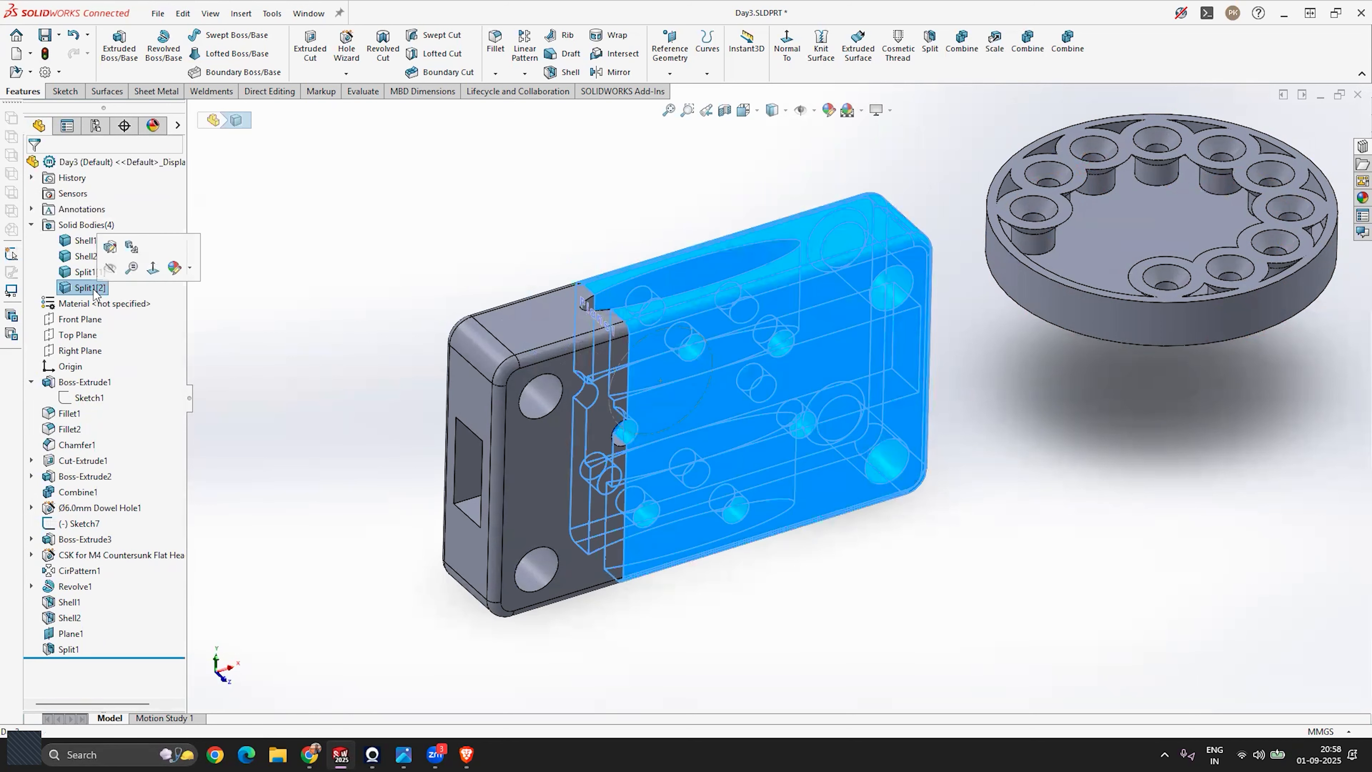
{"action": "left_click", "coordinate": [87, 241]}
{"action": "left_click", "coordinate": [170, 291]}
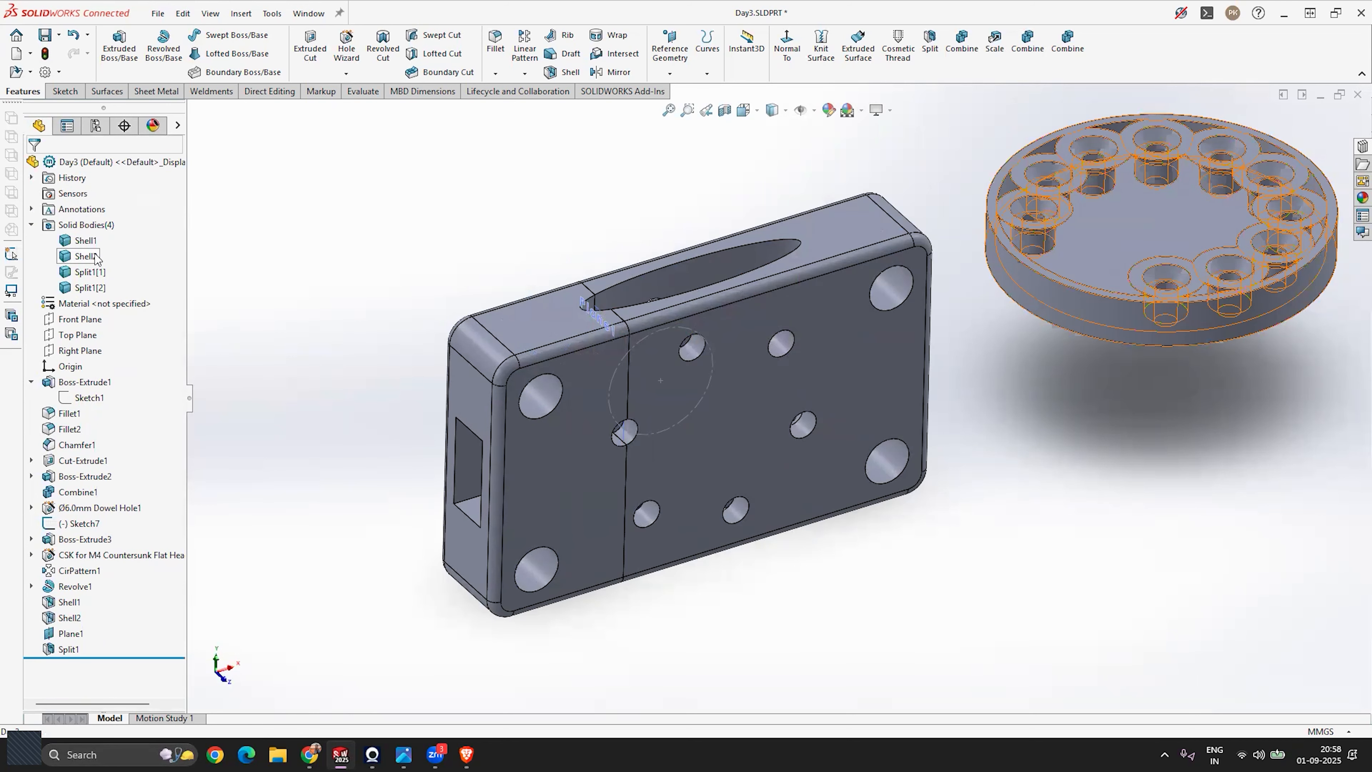
{"action": "left_click", "coordinate": [87, 271]}
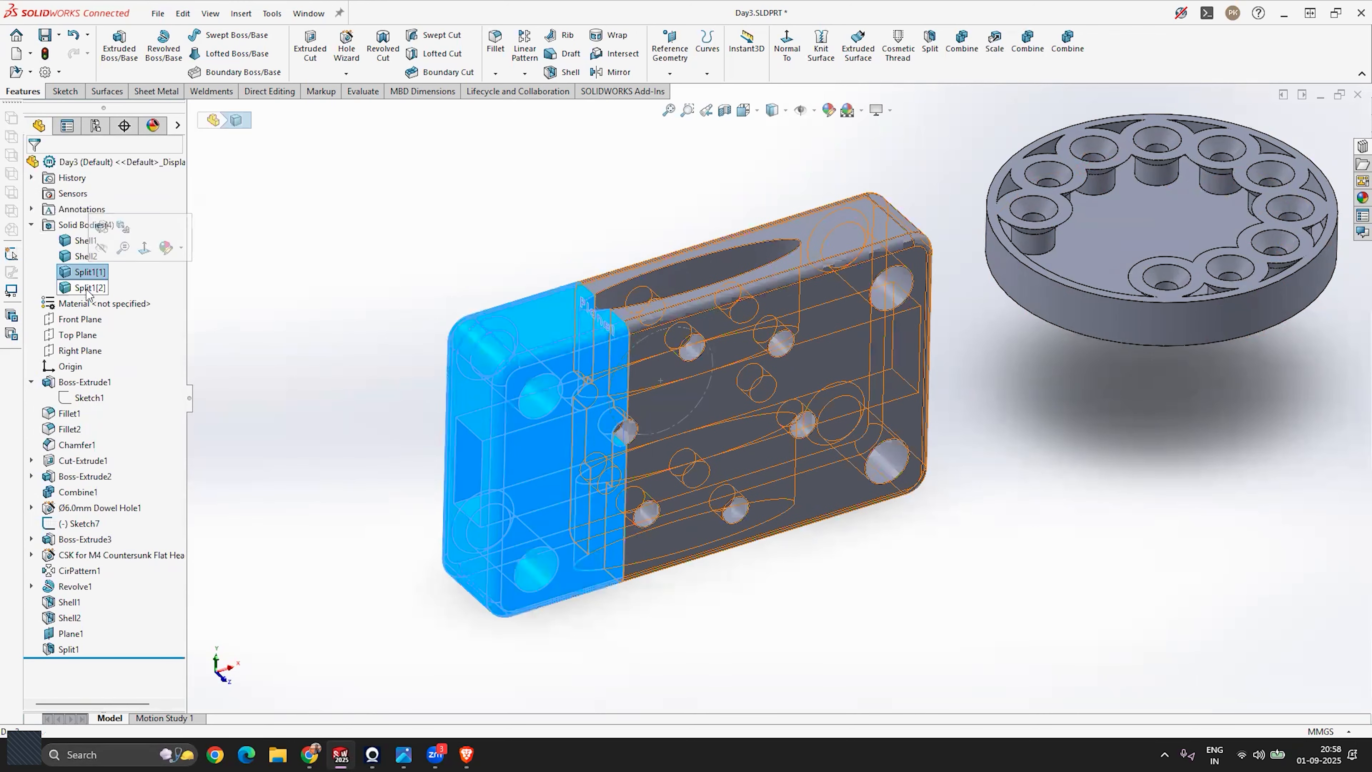
{"action": "left_click", "coordinate": [89, 287]}
Hide the solid body Split1[1] and examine the exposed cut face of the remaining block portion.
{"action": "left_click", "coordinate": [86, 271]}
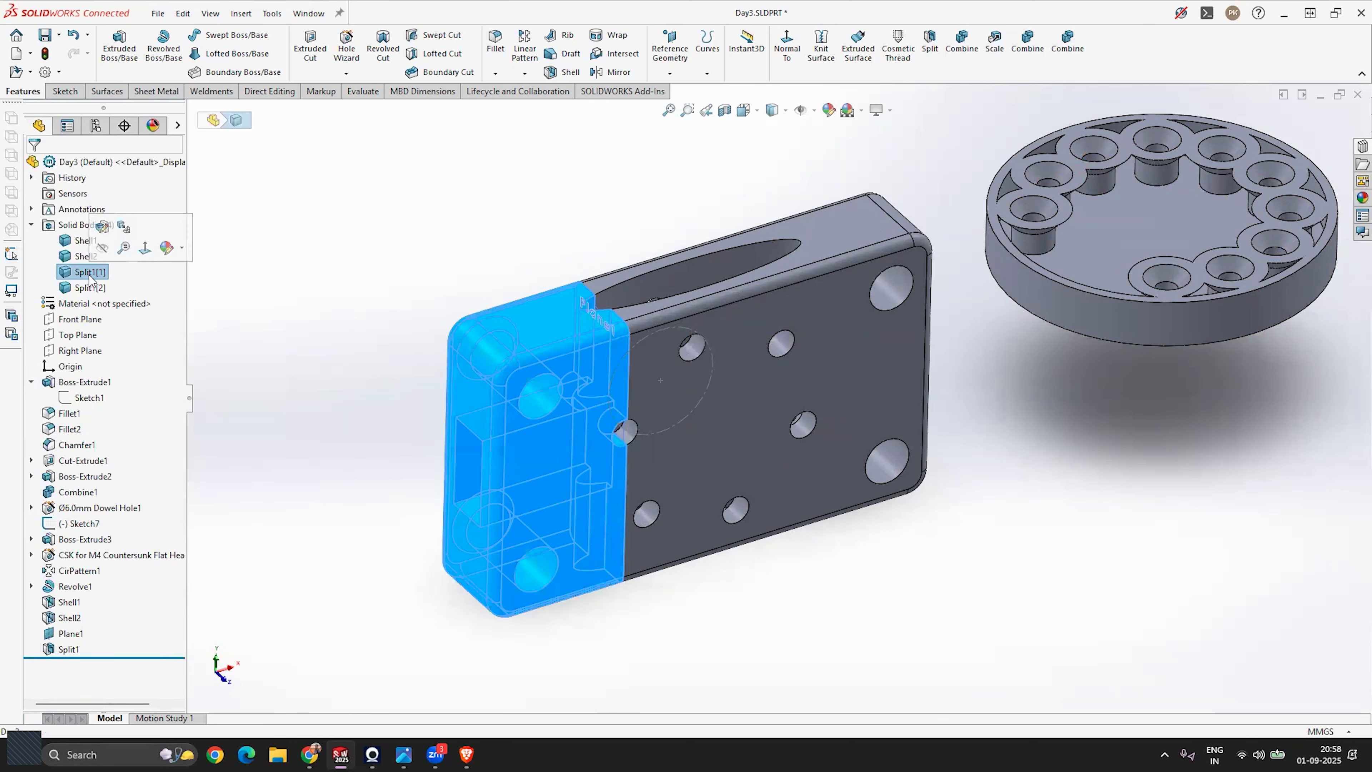
{"action": "right_click", "coordinate": [95, 272]}
{"action": "left_click", "coordinate": [109, 250]}
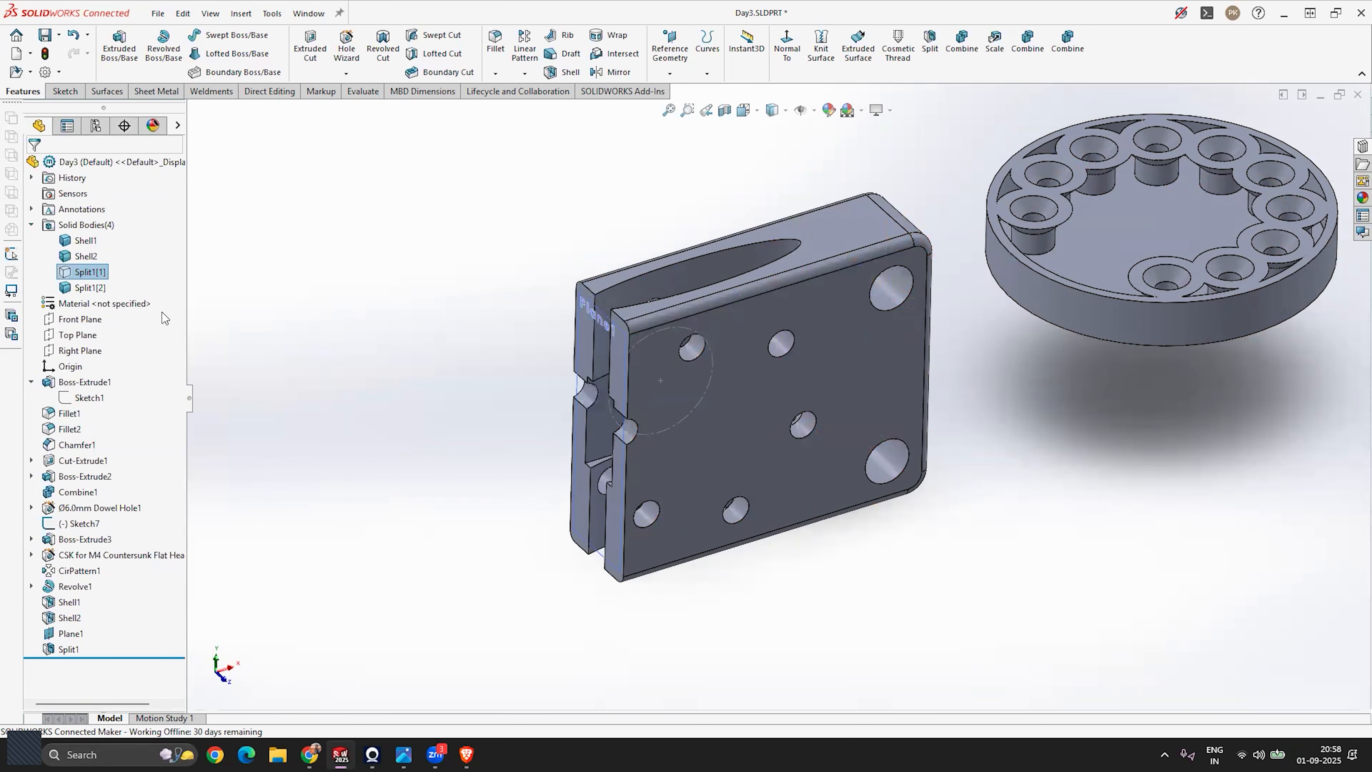
{"action": "mouse_move", "coordinate": [654, 356]}
{"action": "middle_mouse_down"}
{"action": "mouse_move", "coordinate": [750, 333]}
{"action": "mouse_move", "coordinate": [667, 337]}
{"action": "mouse_move", "coordinate": [675, 350]}
{"action": "middle_mouse_up"}
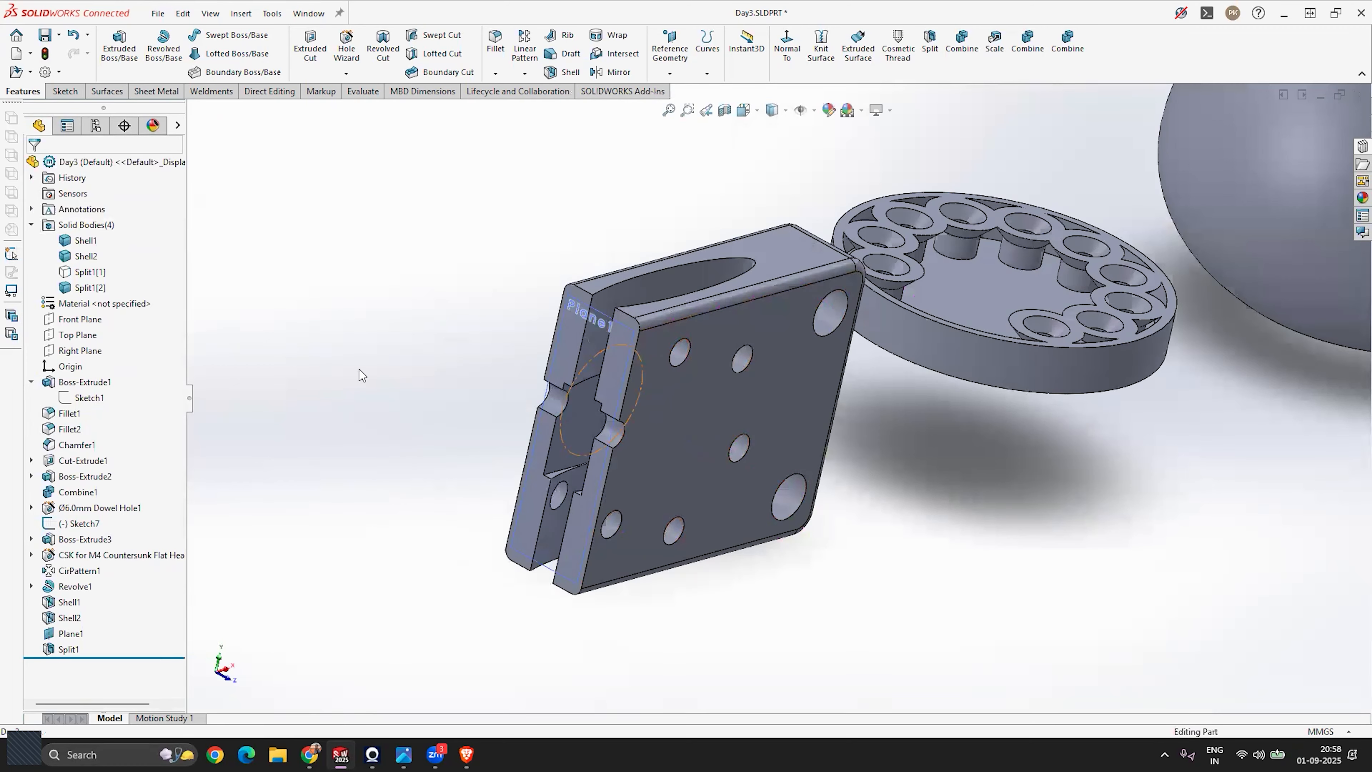
Show Split1[1] again, and temporarily hide Split1[2] to view the other portion on its own before restoring it.
{"action": "right_click", "coordinate": [89, 273]}
{"action": "left_click", "coordinate": [104, 250]}
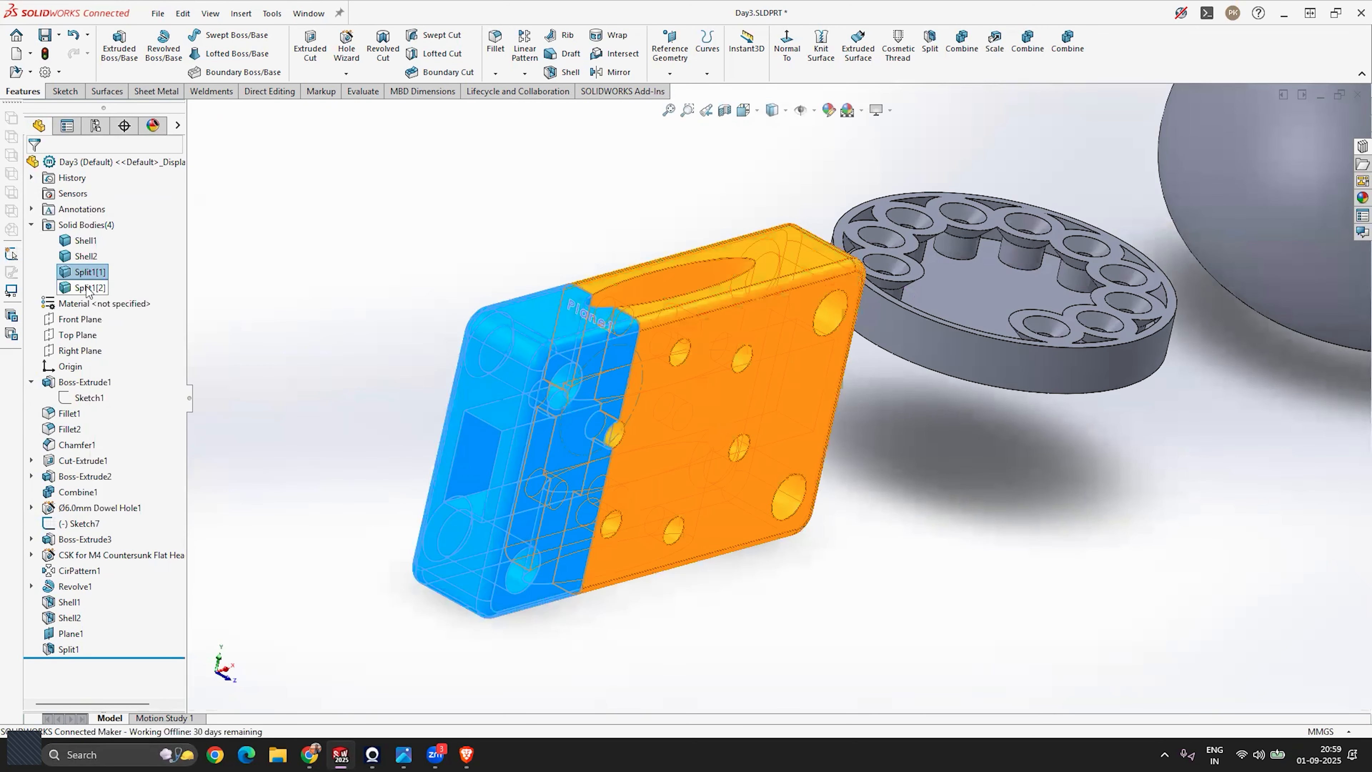
{"action": "right_click", "coordinate": [86, 288]}
{"action": "left_click", "coordinate": [104, 266]}
{"action": "mouse_move", "coordinate": [634, 361]}
{"action": "middle_mouse_down"}
{"action": "mouse_move", "coordinate": [445, 392]}
{"action": "mouse_move", "coordinate": [475, 356]}
{"action": "mouse_move", "coordinate": [626, 341]}
{"action": "middle_mouse_up"}
{"action": "right_click", "coordinate": [91, 289]}
{"action": "left_click", "coordinate": [105, 265]}
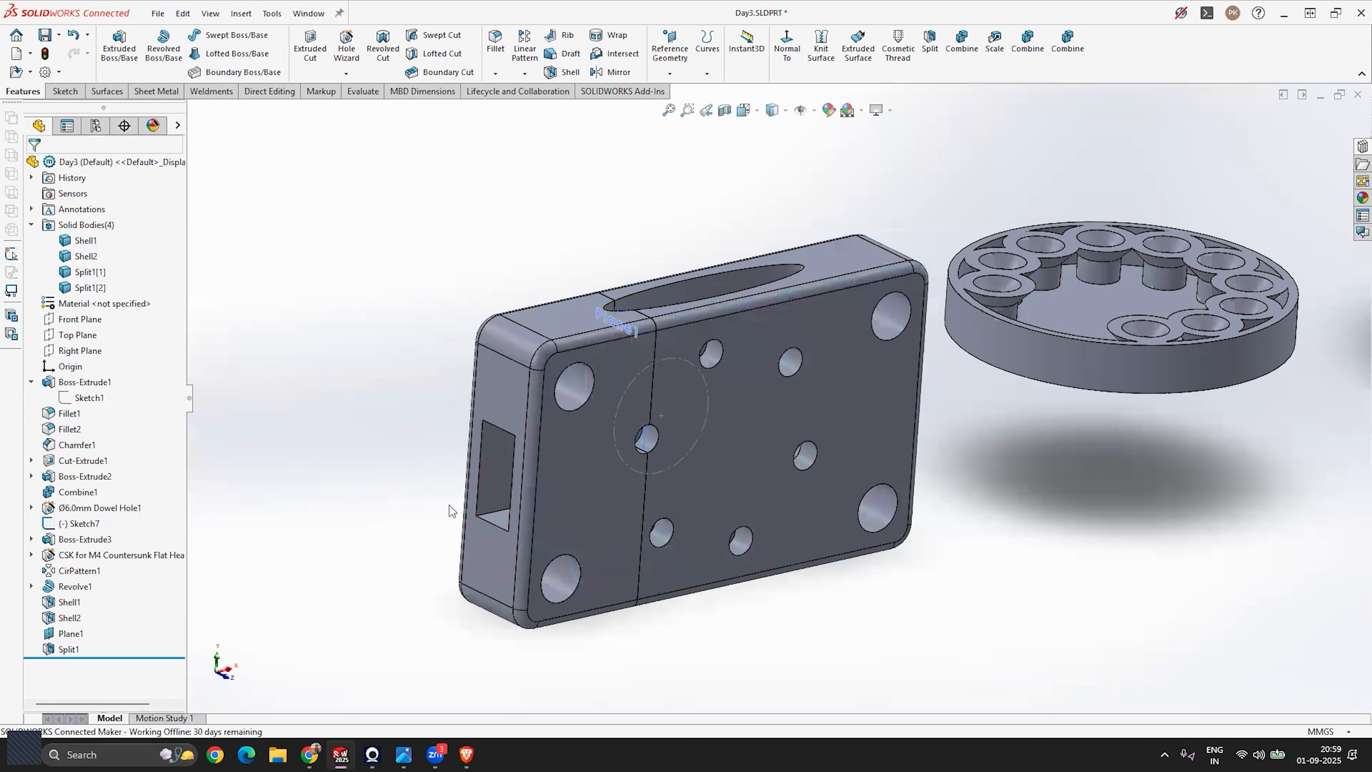
Create a reference plane offset 30 mm from the flat face beside the block's elliptical slot, with the offset flipped into the block.
{"action": "left_click", "coordinate": [556, 575]}
{"action": "middle_click_drag", "start_coordinate": [467, 364], "coordinate": [638, 650]}
{"action": "scroll", "coordinate": [563, 511], "scroll_direction": "down", "scroll_amount": 4}
{"action": "left_click", "coordinate": [638, 650]}
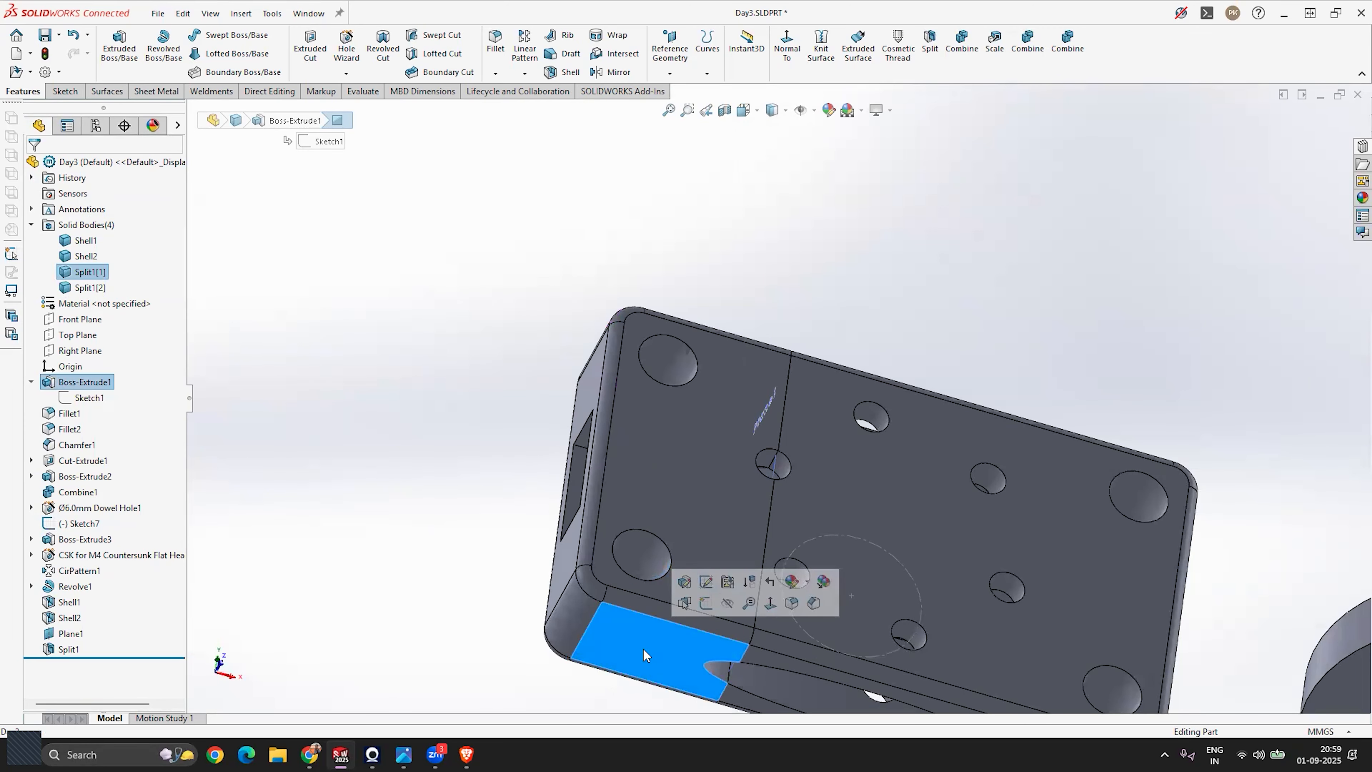
{"action": "key", "text": "Escape"}
{"action": "left_click", "coordinate": [670, 73]}
{"action": "left_click", "coordinate": [682, 104]}
{"action": "left_click", "coordinate": [644, 651]}
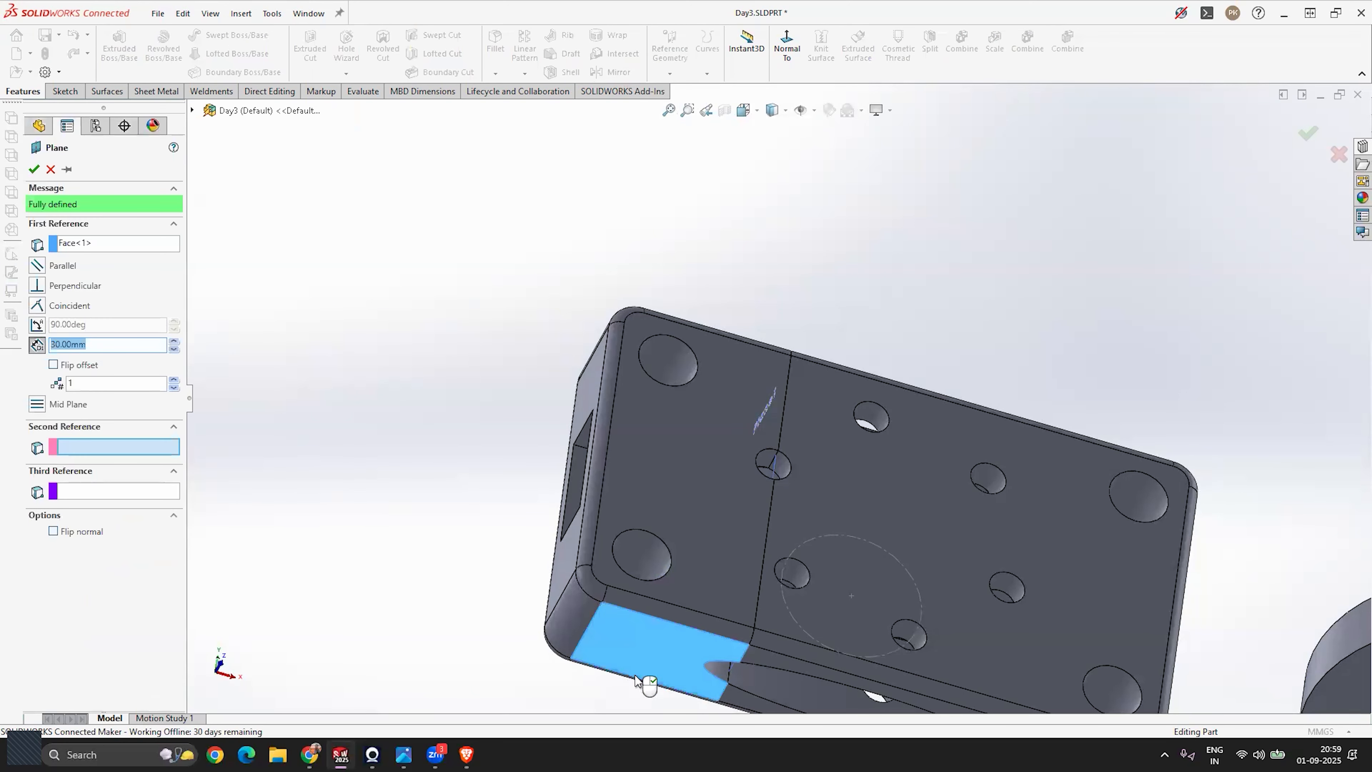
{"action": "scroll", "coordinate": [644, 673], "scroll_direction": "up", "scroll_amount": 1}
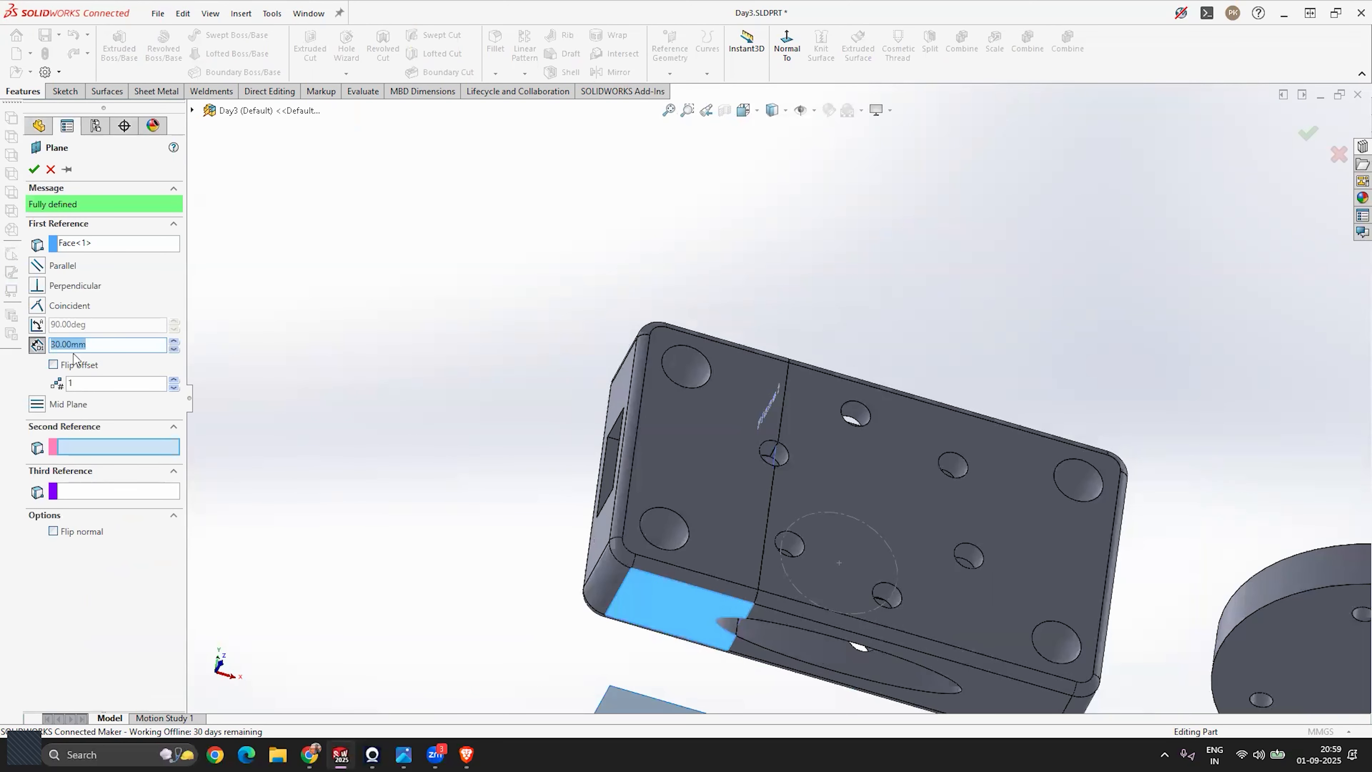
{"action": "scroll", "coordinate": [500, 327], "scroll_direction": "up", "scroll_amount": 3}
{"action": "scroll", "coordinate": [803, 620], "scroll_direction": "down", "scroll_amount": 2}
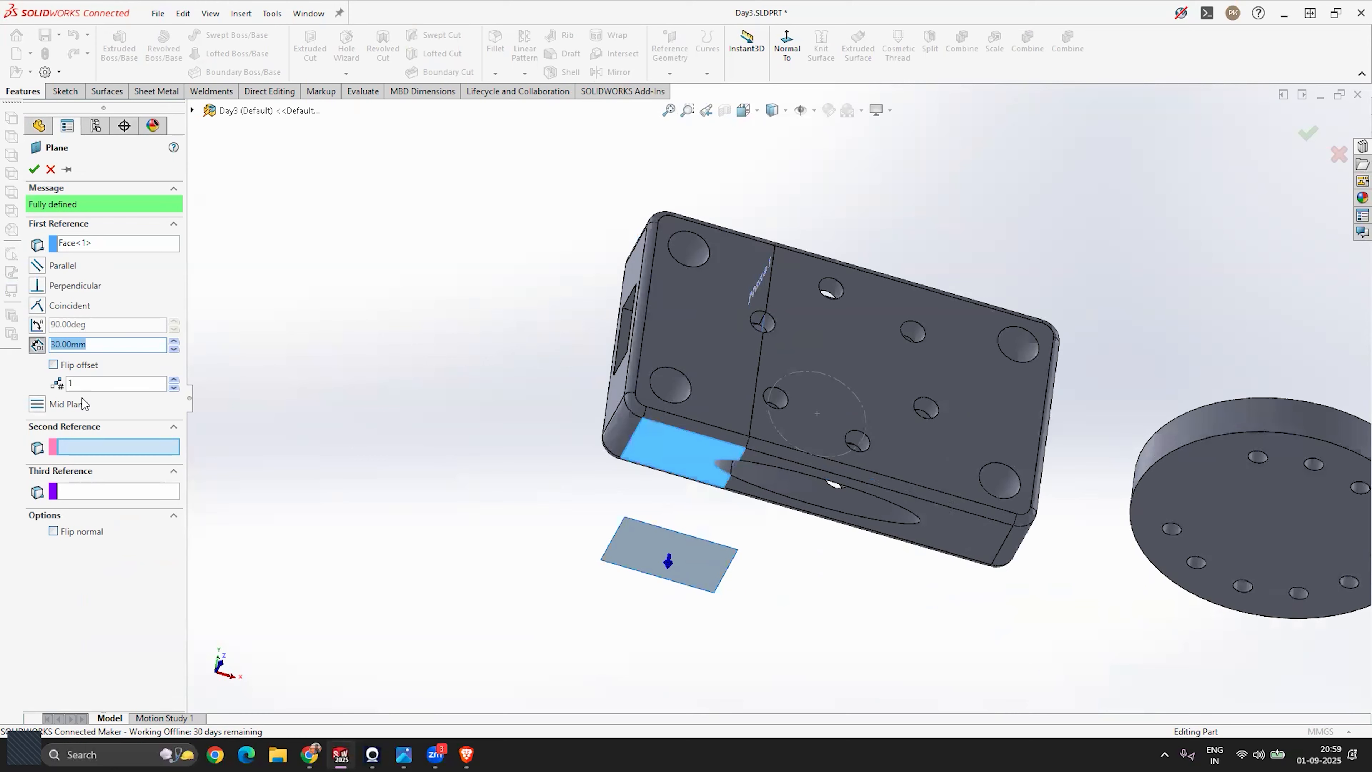
{"action": "left_click", "coordinate": [55, 366]}
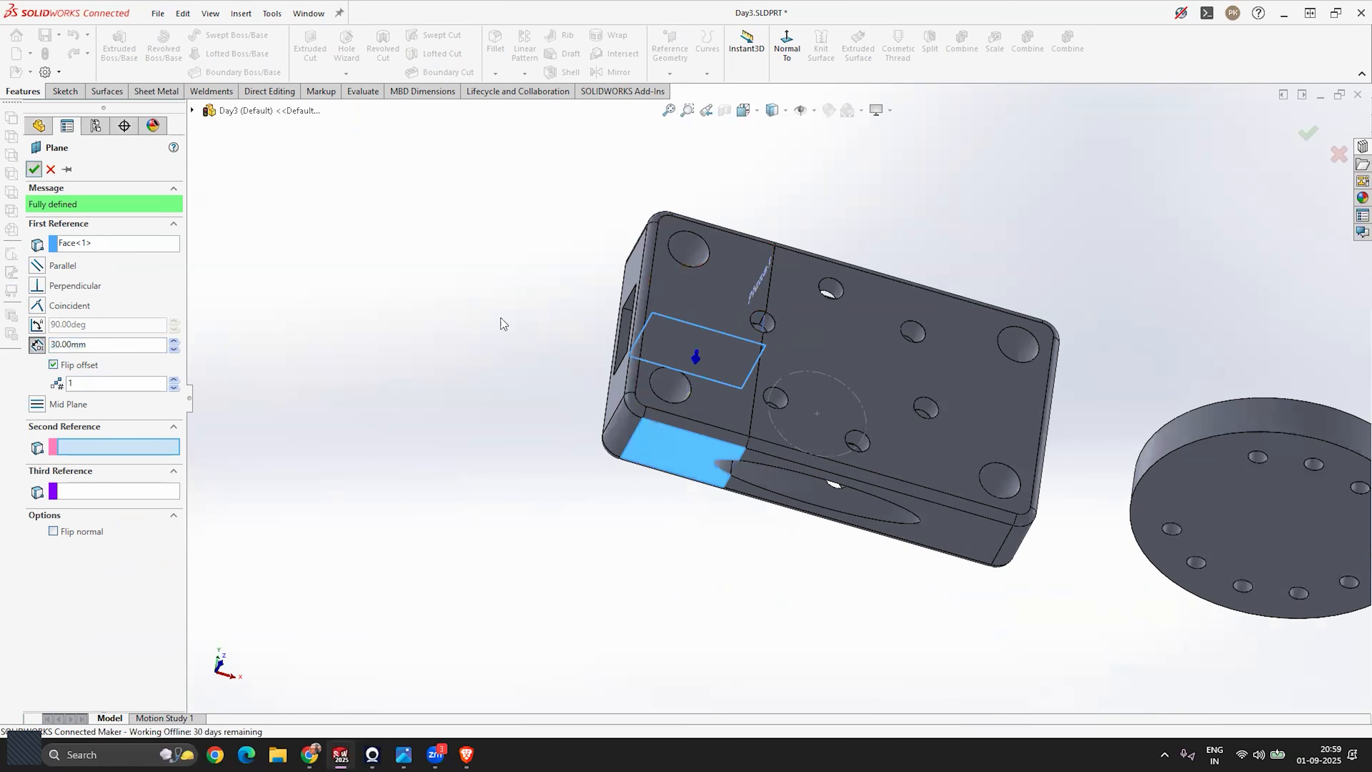
{"action": "key", "text": "Return"}
Split the block's end portion with Plane2 as the trim tool and all bodies as targets, including both resulting bodies.
{"action": "middle_click_drag", "start_coordinate": [557, 351], "coordinate": [670, 237]}
{"action": "left_click", "coordinate": [929, 46]}
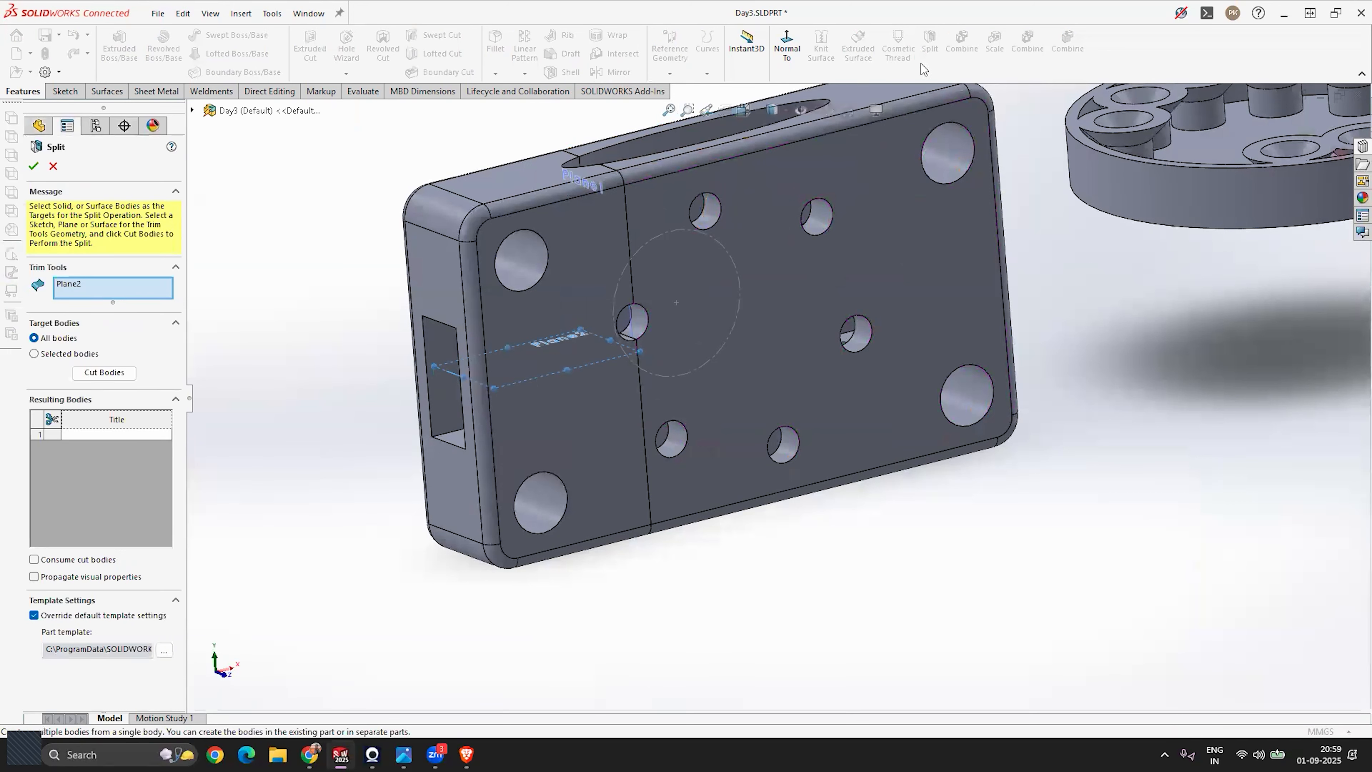
{"action": "left_click", "coordinate": [76, 285]}
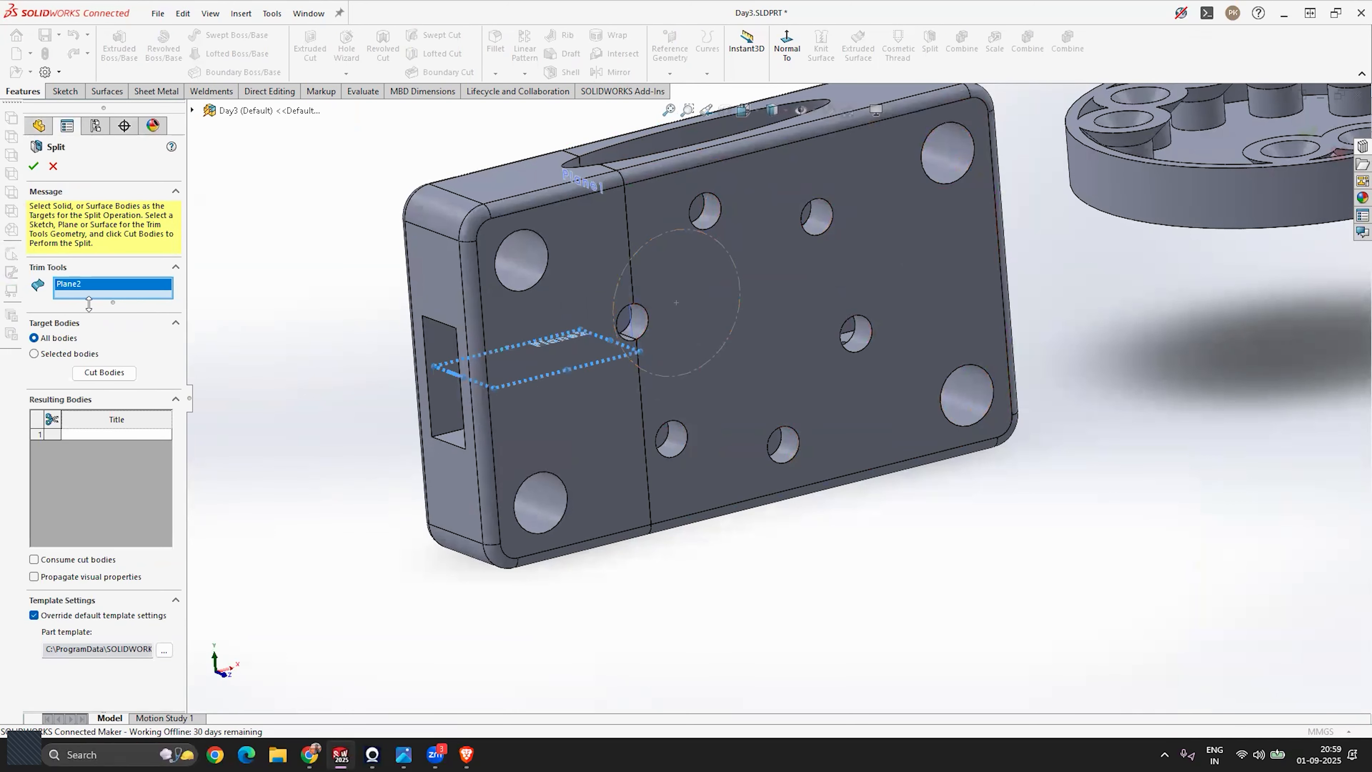
{"action": "key", "text": "Delete"}
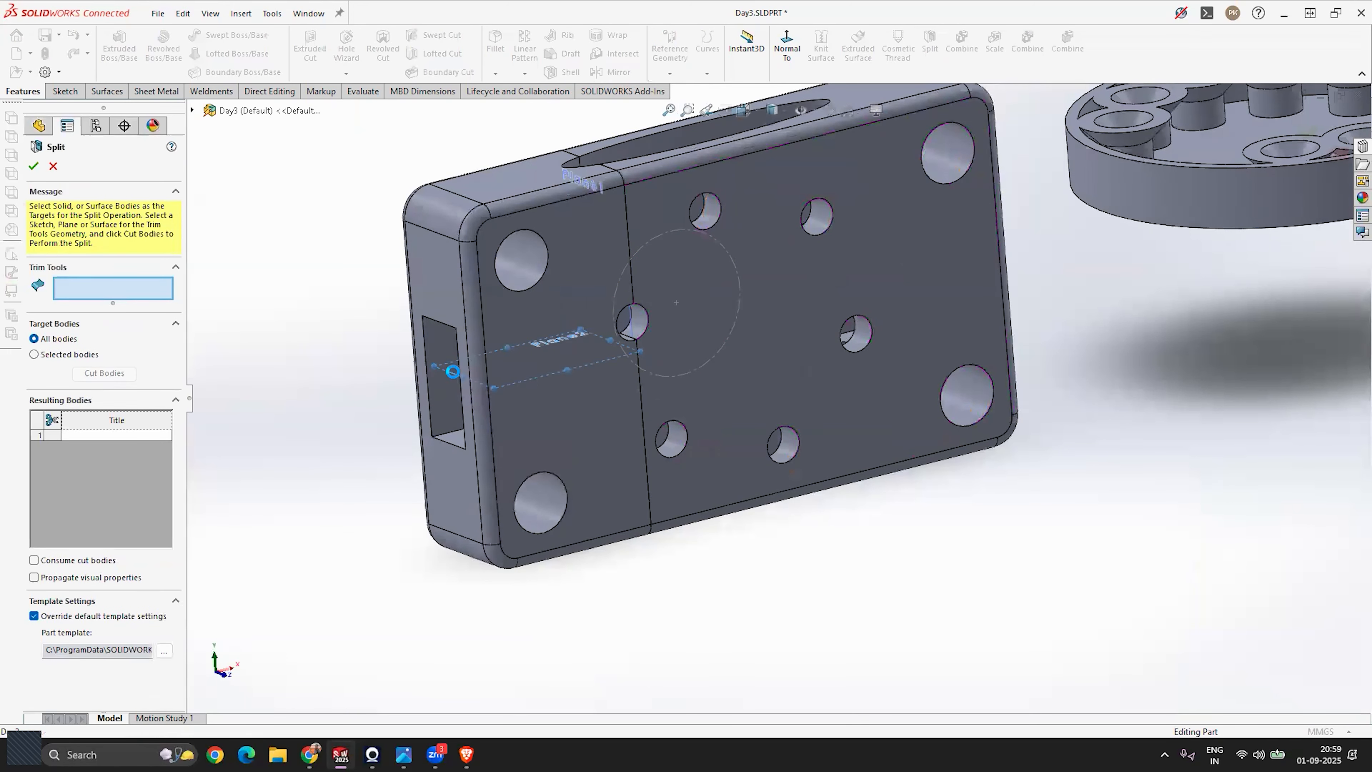
{"action": "left_click", "coordinate": [453, 371]}
{"action": "left_click", "coordinate": [69, 434]}
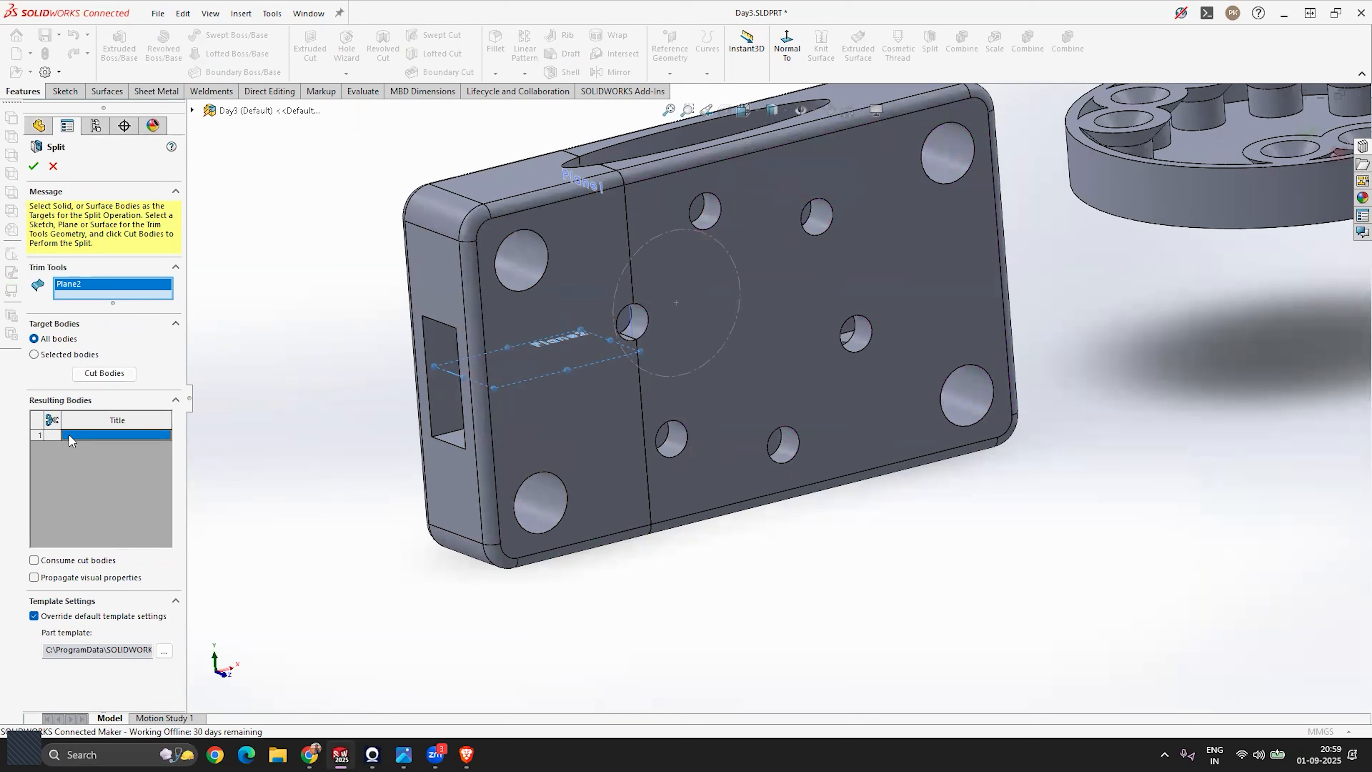
{"action": "left_click", "coordinate": [572, 272]}
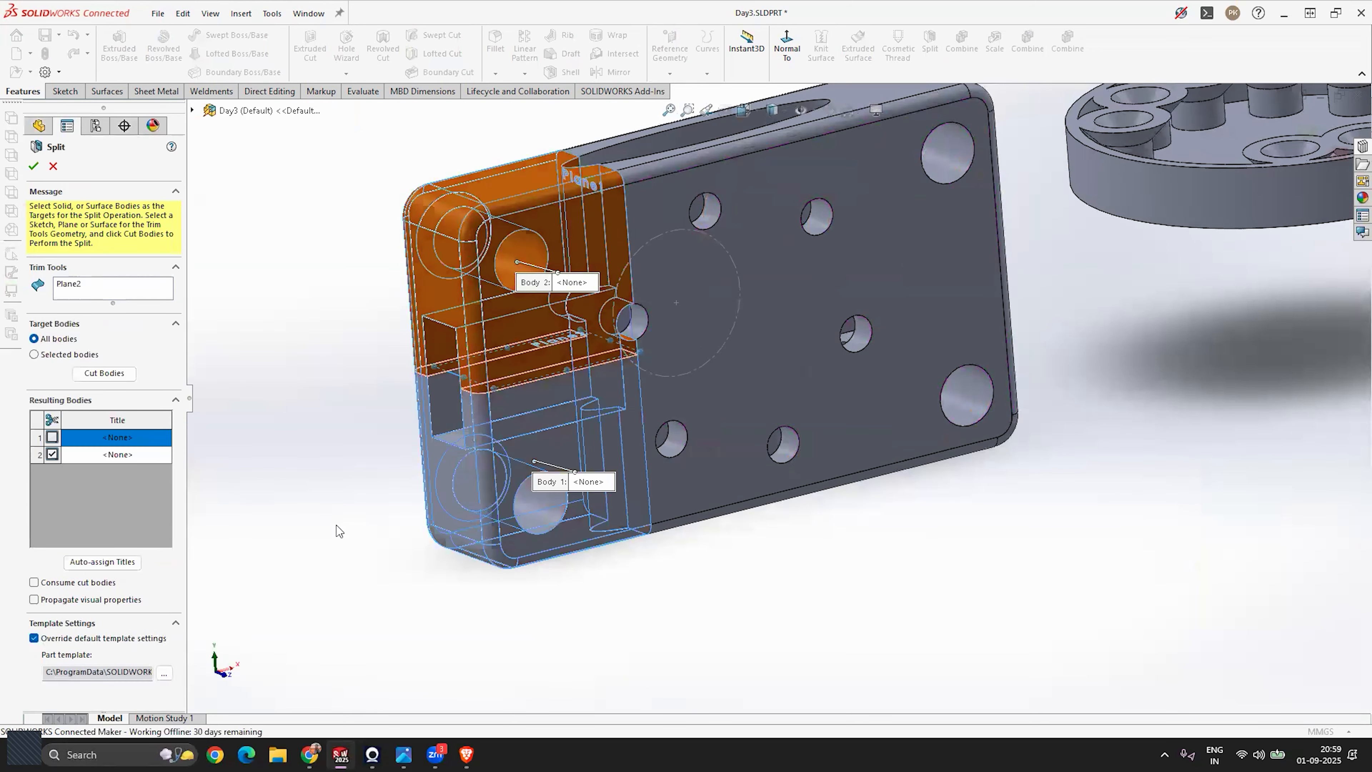
{"action": "left_click", "coordinate": [52, 436]}
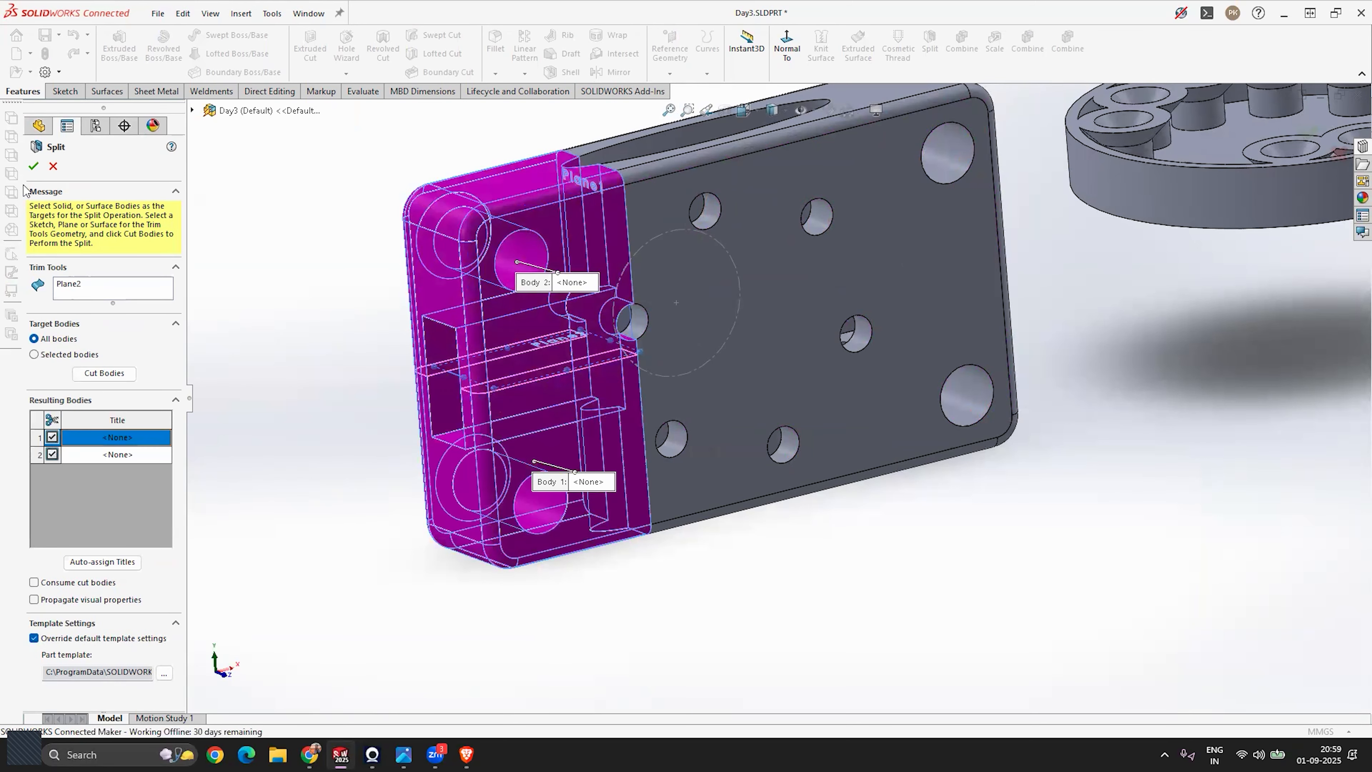
{"action": "left_click", "coordinate": [34, 166]}
Highlight Split2[1] and Split2[2] under Solid Bodies to identify the two halves of the block's end portion.
{"action": "left_click", "coordinate": [270, 435]}
{"action": "mouse_move", "coordinate": [321, 414]}
{"action": "middle_mouse_down"}
{"action": "mouse_move", "coordinate": [325, 372]}
{"action": "mouse_move", "coordinate": [299, 418]}
{"action": "middle_mouse_up"}
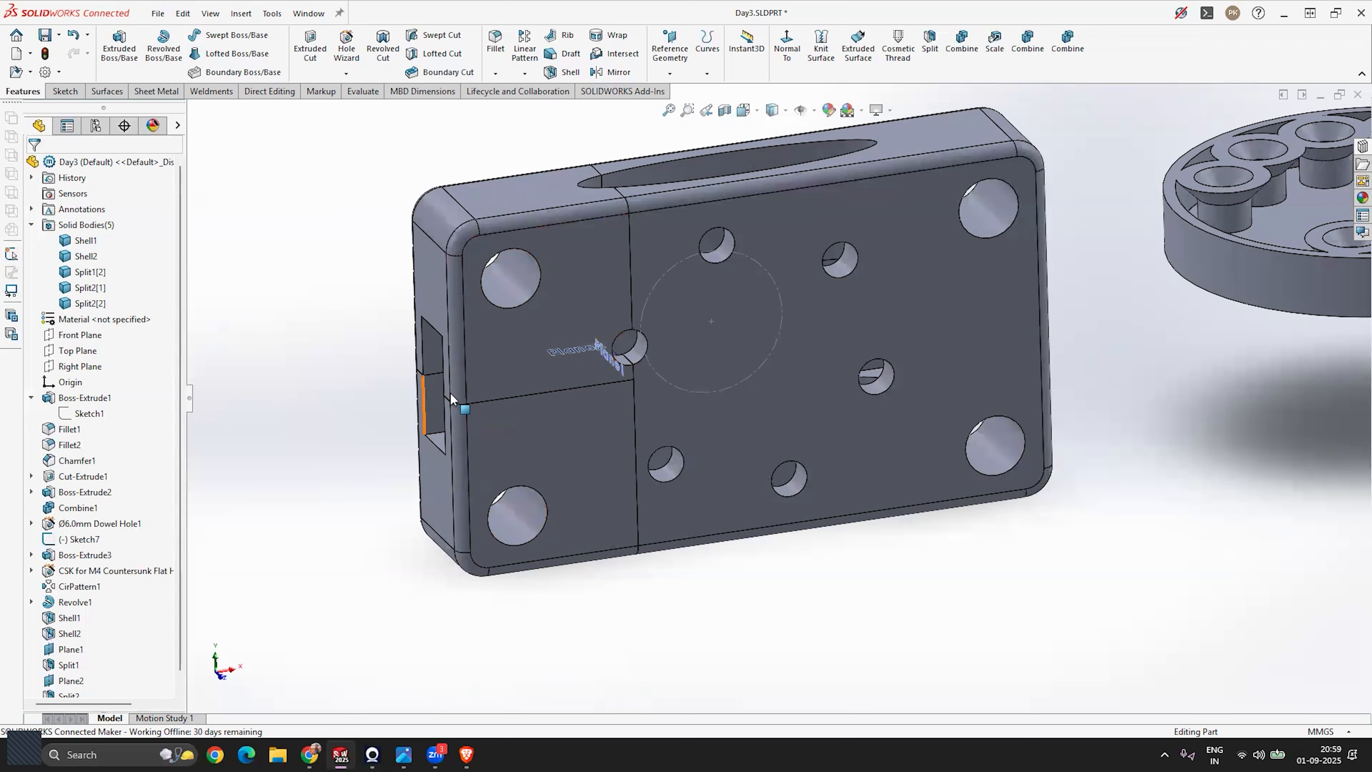
{"action": "mouse_move", "coordinate": [505, 462]}
{"action": "middle_mouse_down"}
{"action": "mouse_move", "coordinate": [611, 468]}
{"action": "mouse_move", "coordinate": [516, 444]}
{"action": "middle_mouse_up"}
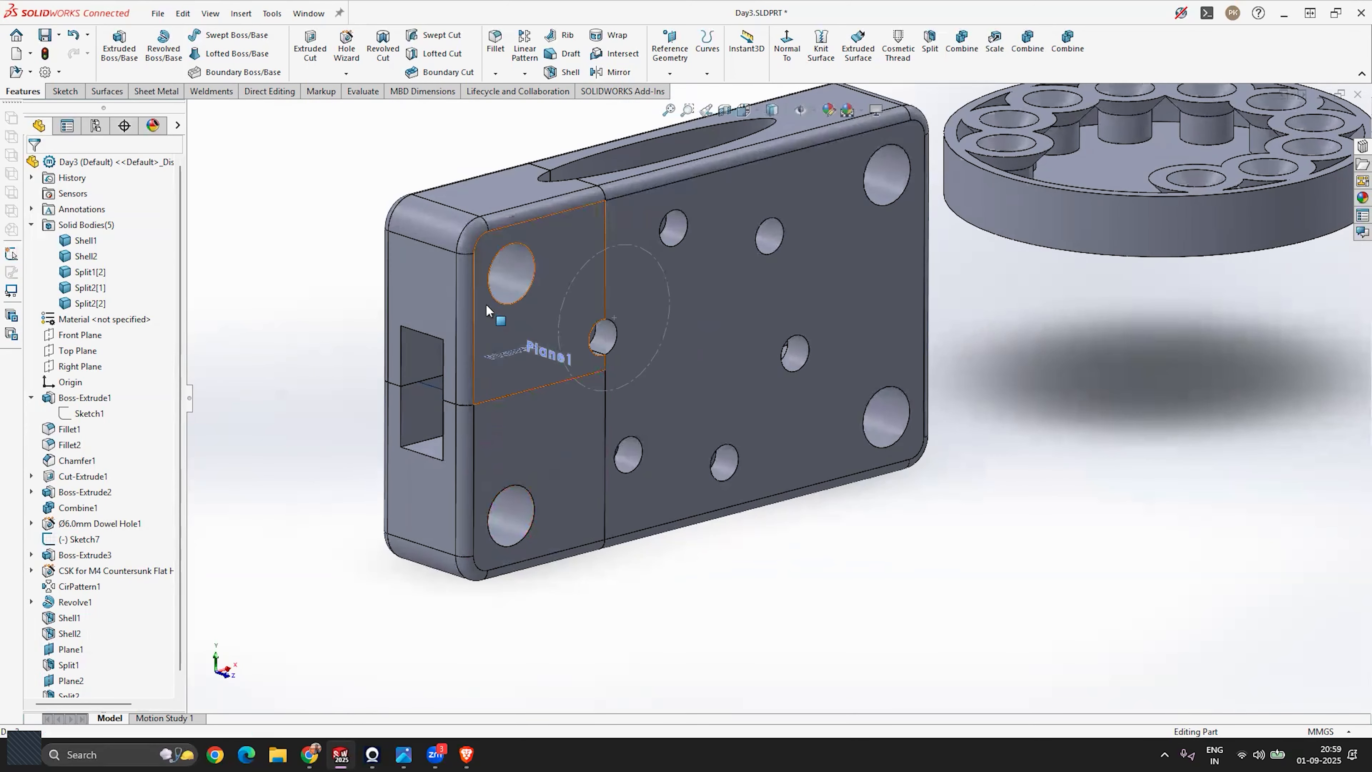
{"action": "left_click", "coordinate": [96, 290]}
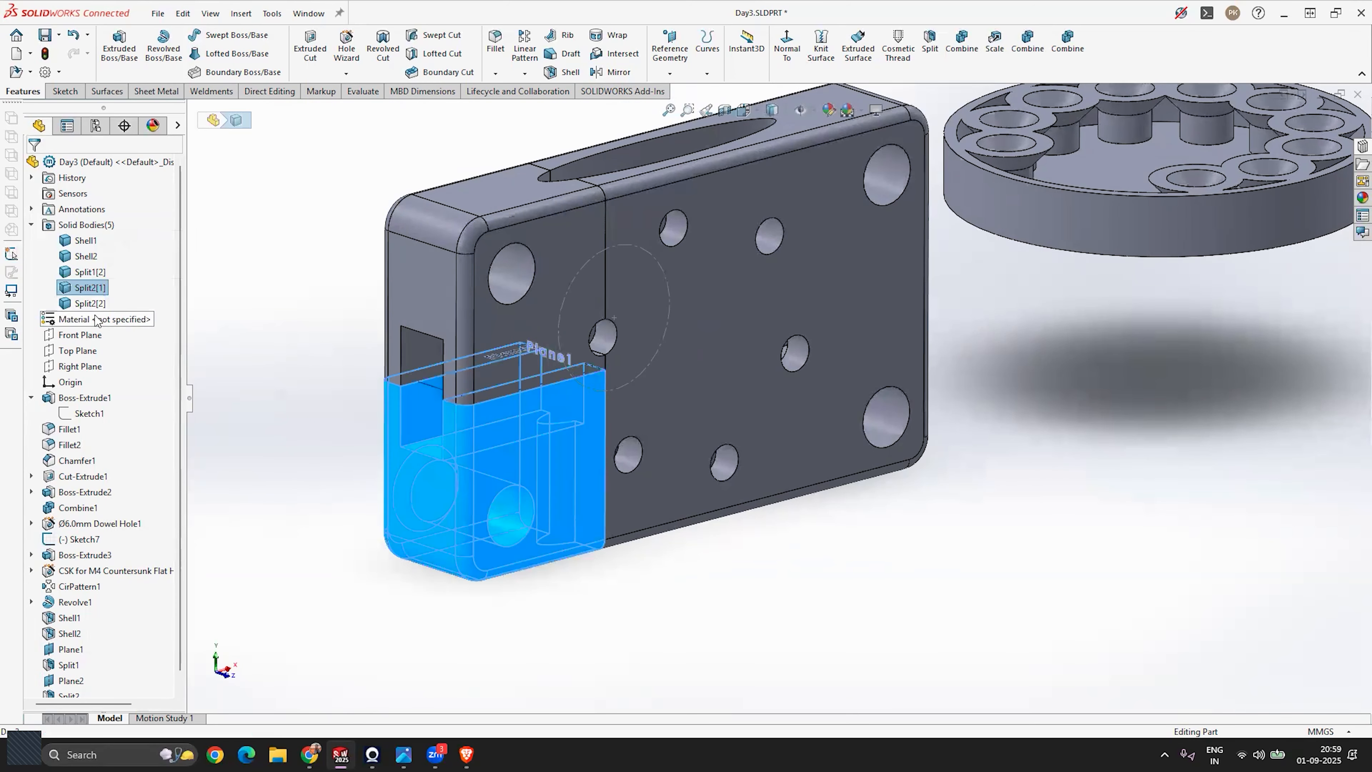
{"action": "left_click", "coordinate": [96, 320]}
{"action": "left_click", "coordinate": [100, 290]}
{"action": "left_click", "coordinate": [100, 304]}
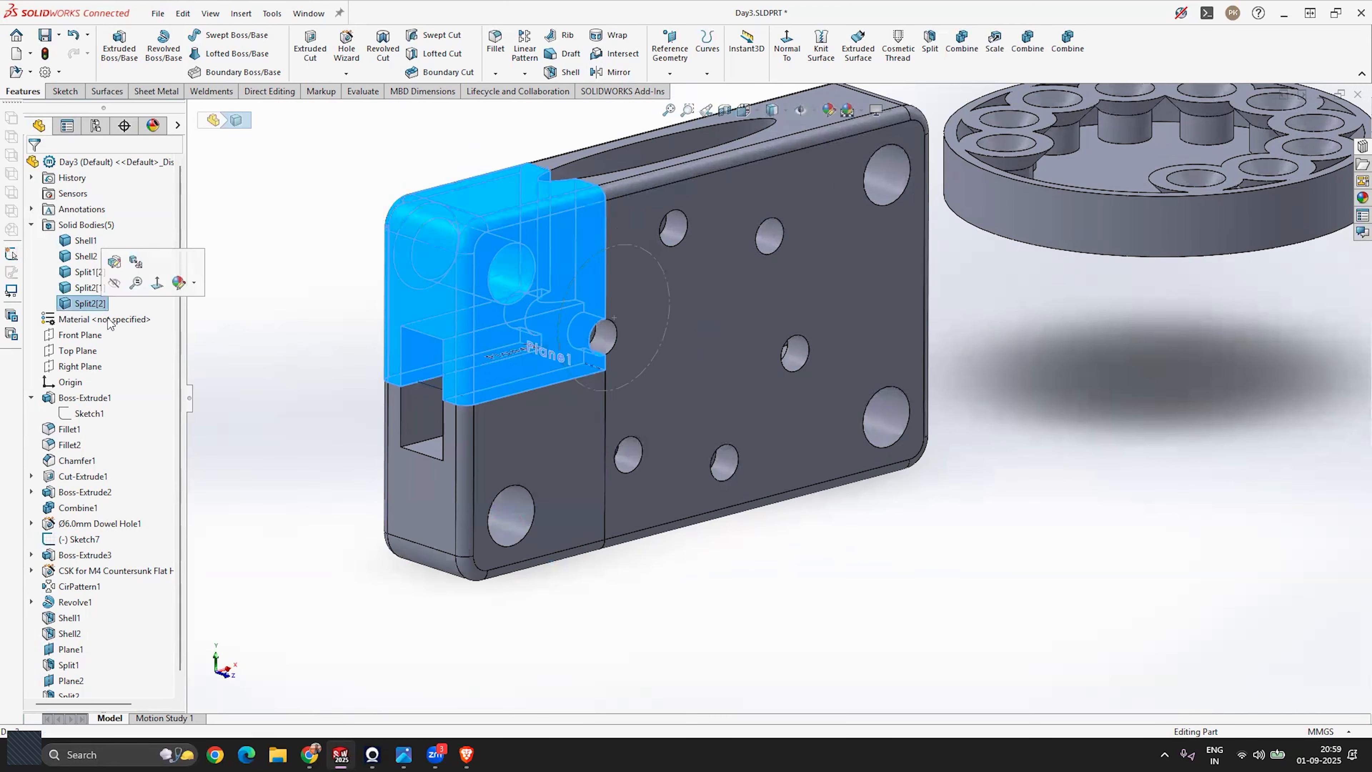
{"action": "left_click", "coordinate": [303, 346]}
Look over the block, the round tray and the vase together, and collapse the Solid Bodies folder.
{"action": "scroll", "coordinate": [604, 356], "scroll_direction": "up", "scroll_amount": 4}
{"action": "middle_click_drag", "start_coordinate": [621, 360], "coordinate": [536, 444]}
{"action": "scroll", "coordinate": [1058, 219], "scroll_direction": "down", "scroll_amount": 2}
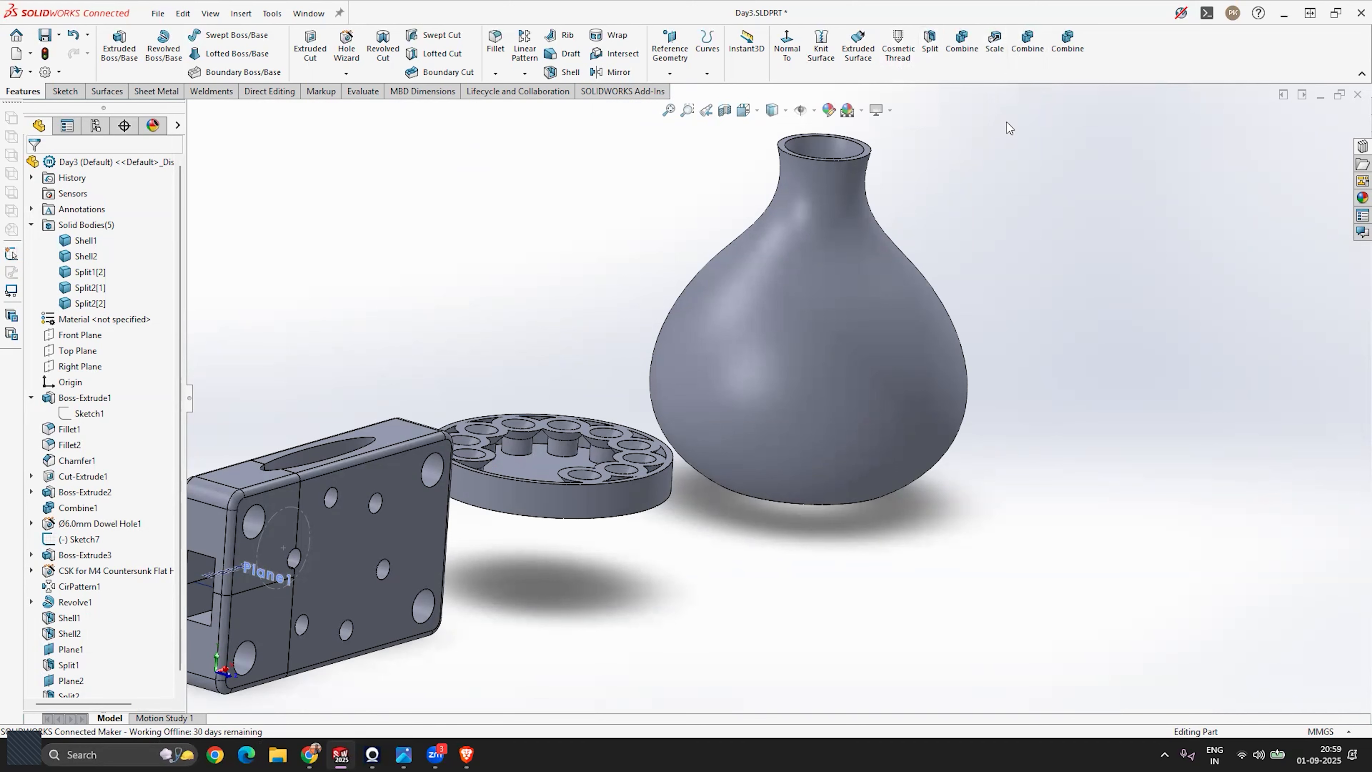
{"action": "scroll", "coordinate": [961, 279], "scroll_direction": "up", "scroll_amount": 3}
{"action": "scroll", "coordinate": [488, 391], "scroll_direction": "down", "scroll_amount": 2}
{"action": "middle_click_drag", "start_coordinate": [659, 335], "coordinate": [675, 290]}
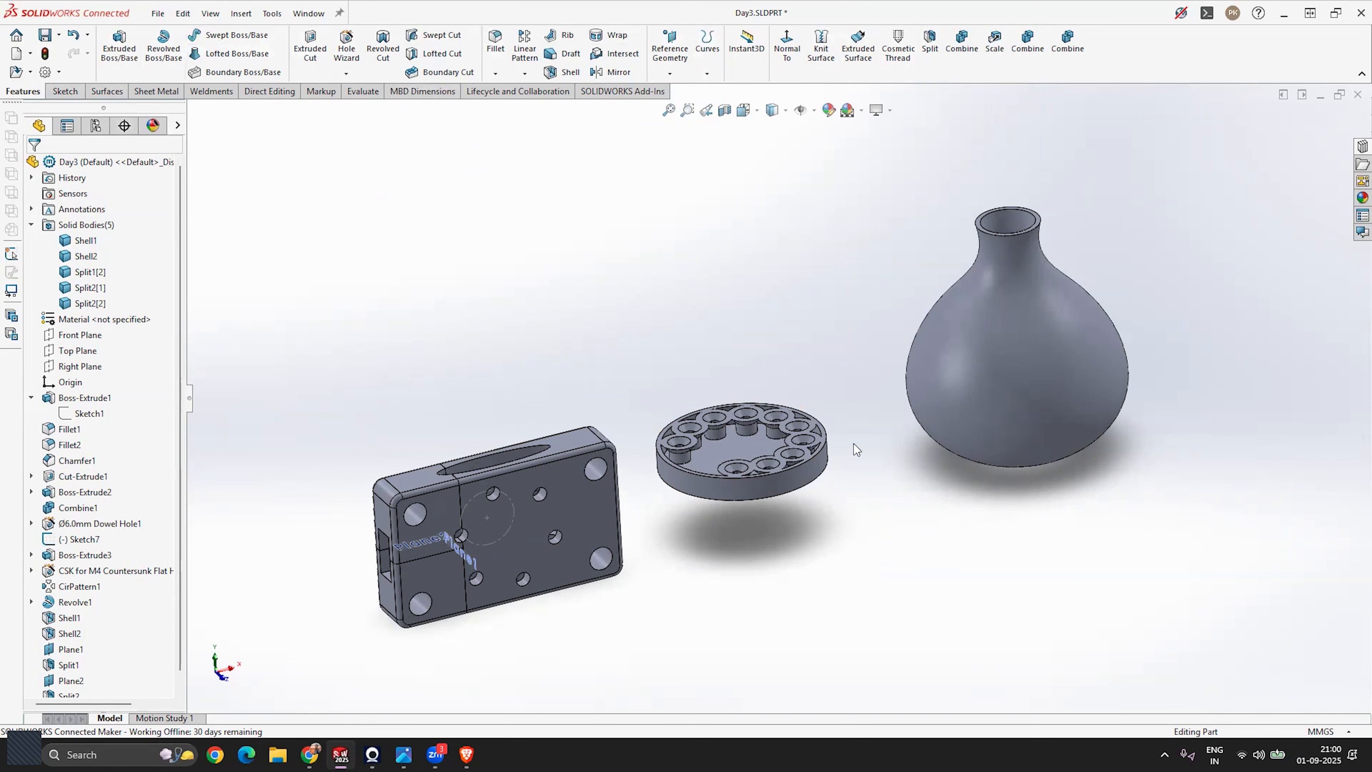
{"action": "scroll", "coordinate": [569, 393], "scroll_direction": "up", "scroll_amount": 2}
{"action": "scroll", "coordinate": [921, 530], "scroll_direction": "down", "scroll_amount": 3}
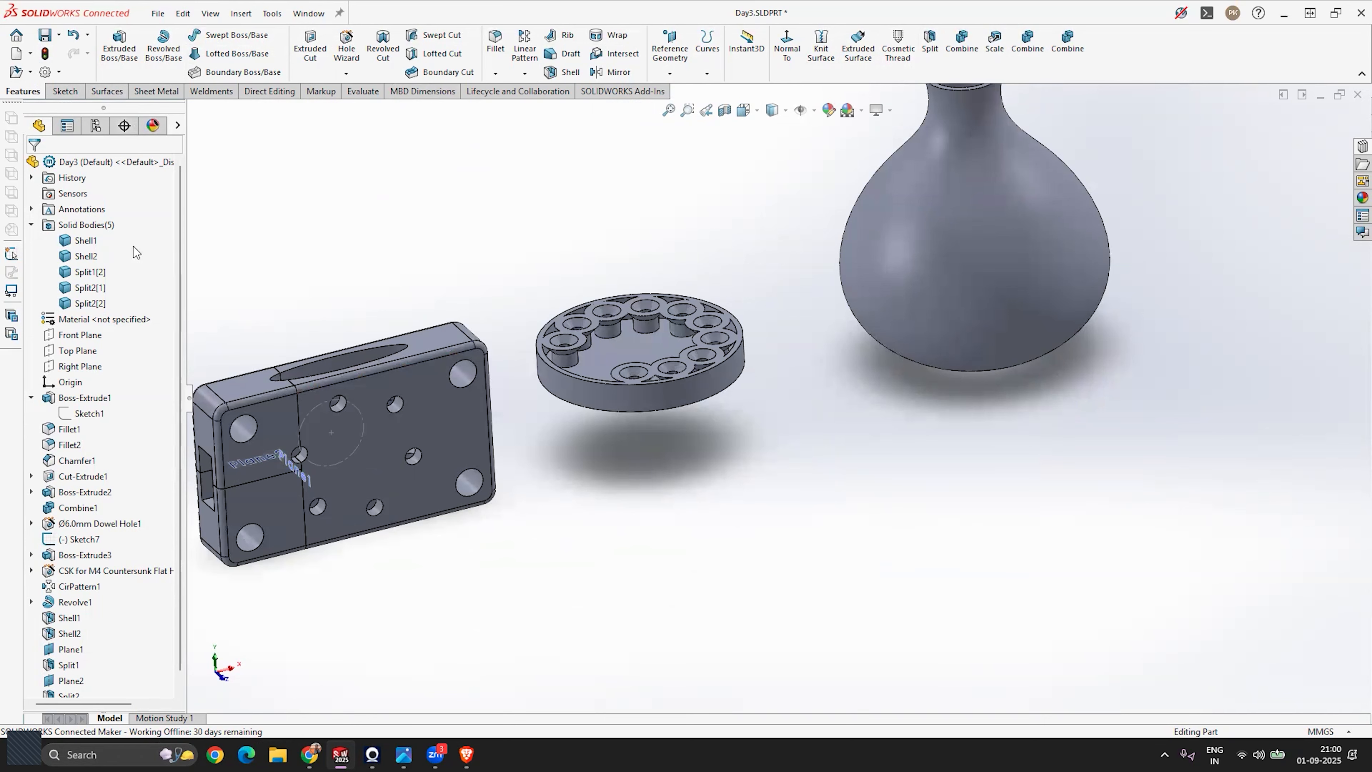
{"action": "left_click", "coordinate": [32, 224]}
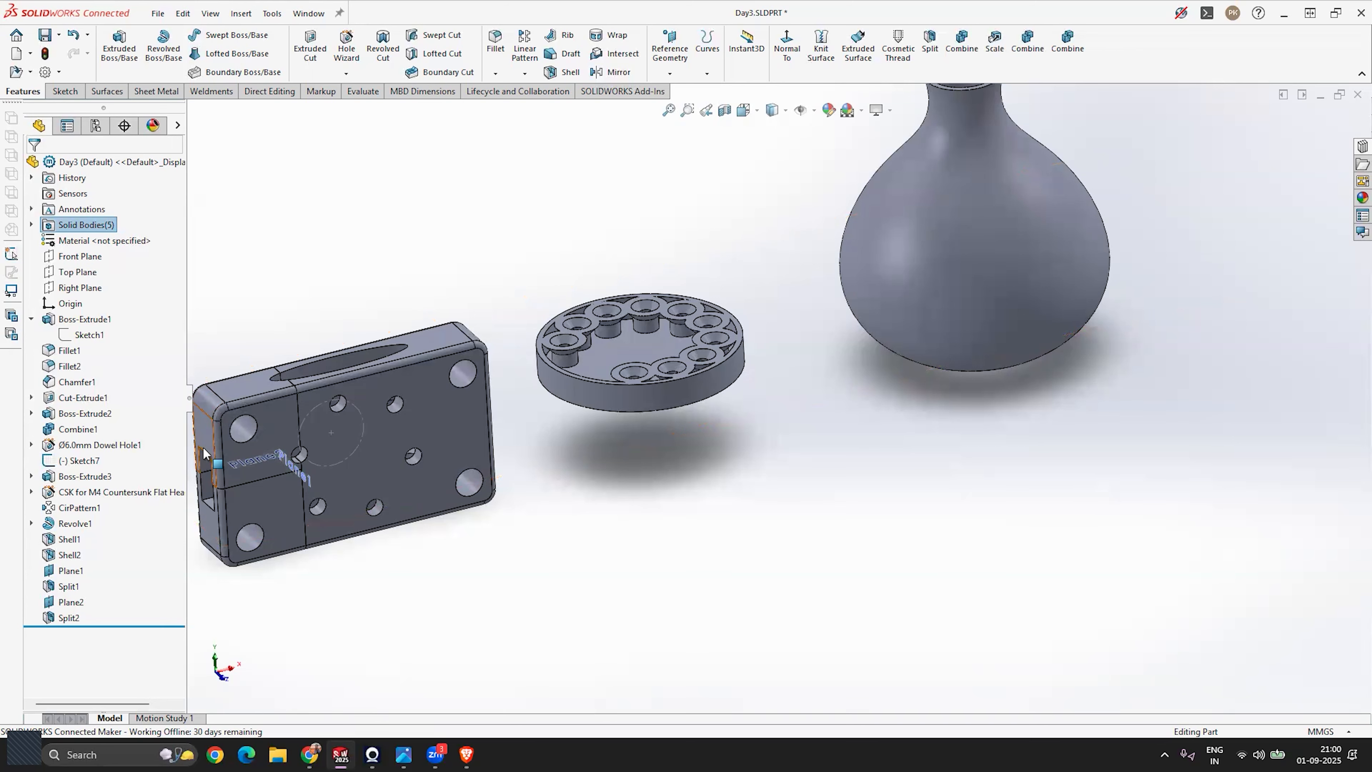
{"action": "middle_click_drag", "start_coordinate": [427, 304], "coordinate": [455, 321]}
{"action": "middle_click_drag", "start_coordinate": [527, 295], "coordinate": [495, 312]}
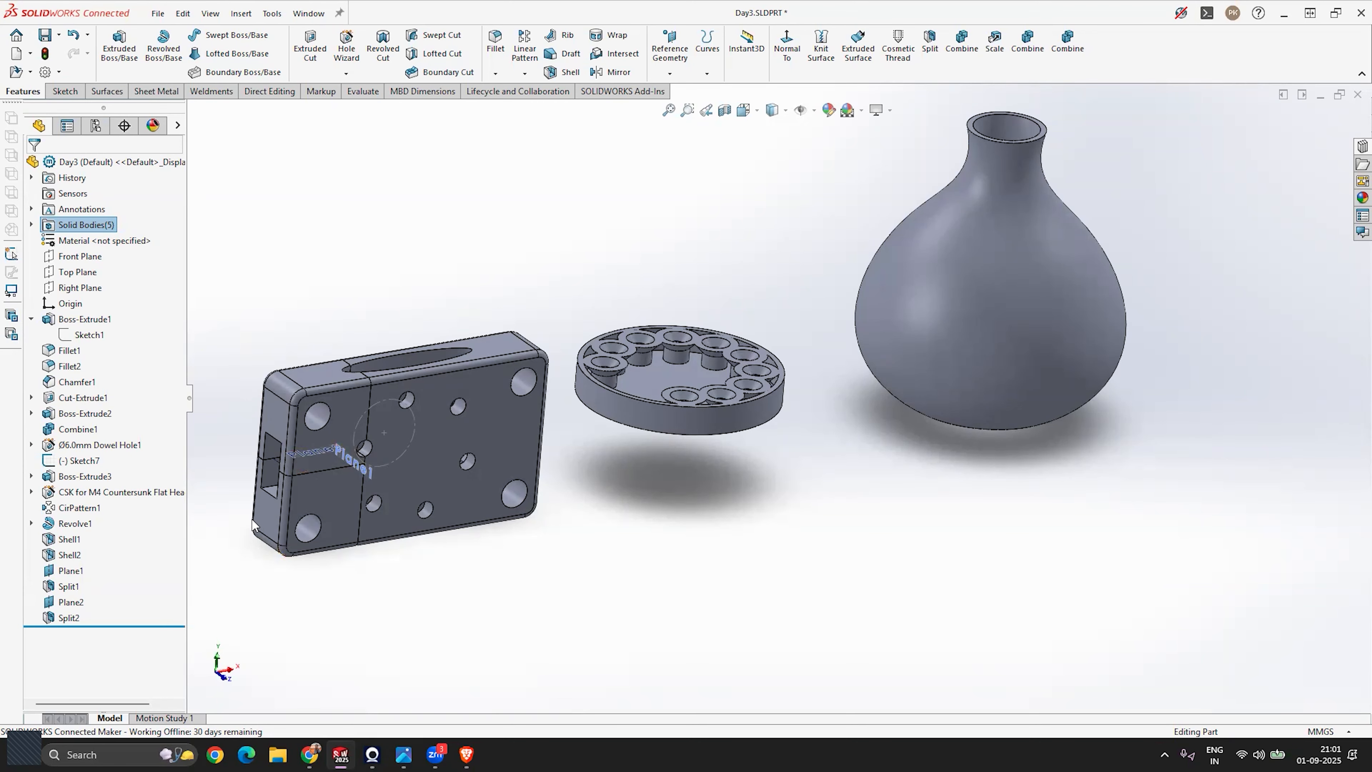
Highlight the block's front faces one after another to identify its three separate split bodies.
{"action": "scroll", "coordinate": [416, 418], "scroll_direction": "up", "scroll_amount": 5}
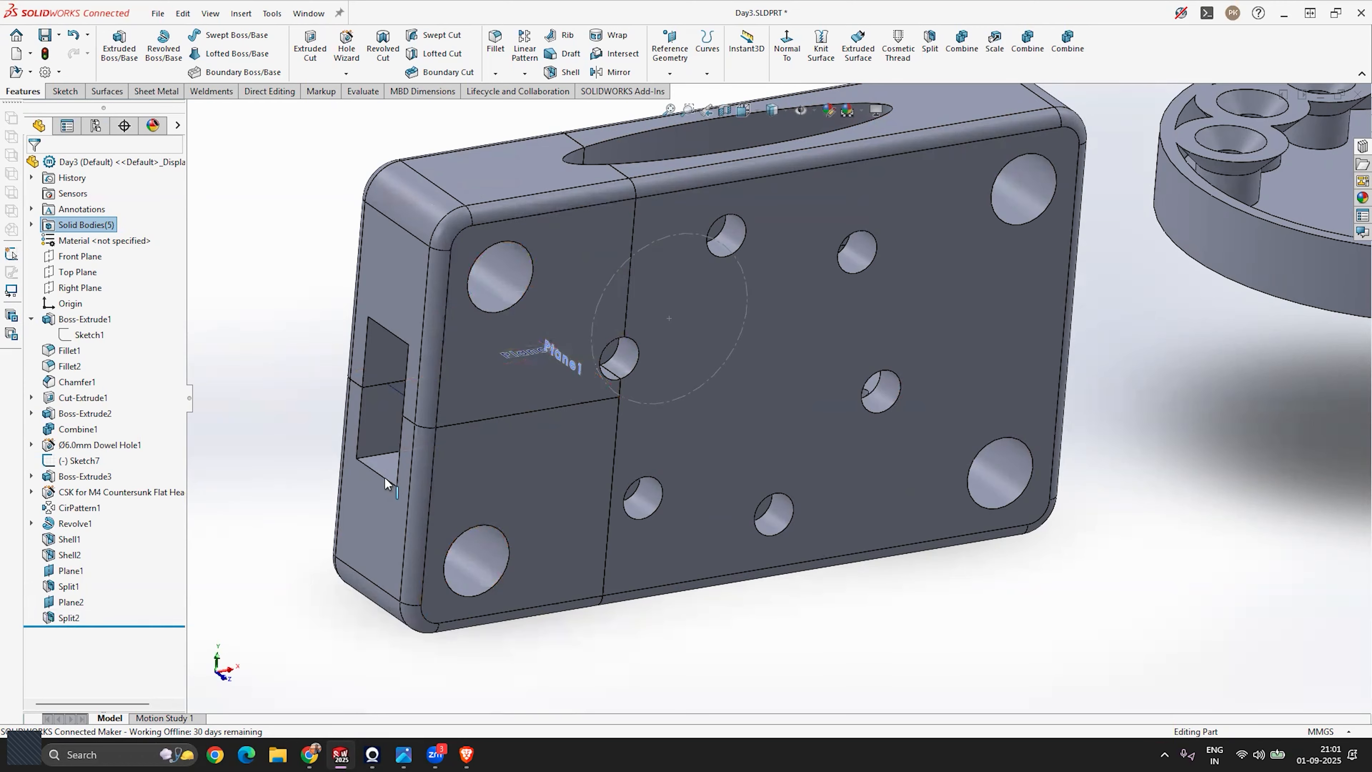
{"action": "scroll", "coordinate": [386, 481], "scroll_direction": "up", "scroll_amount": 3}
{"action": "left_click", "coordinate": [499, 307]}
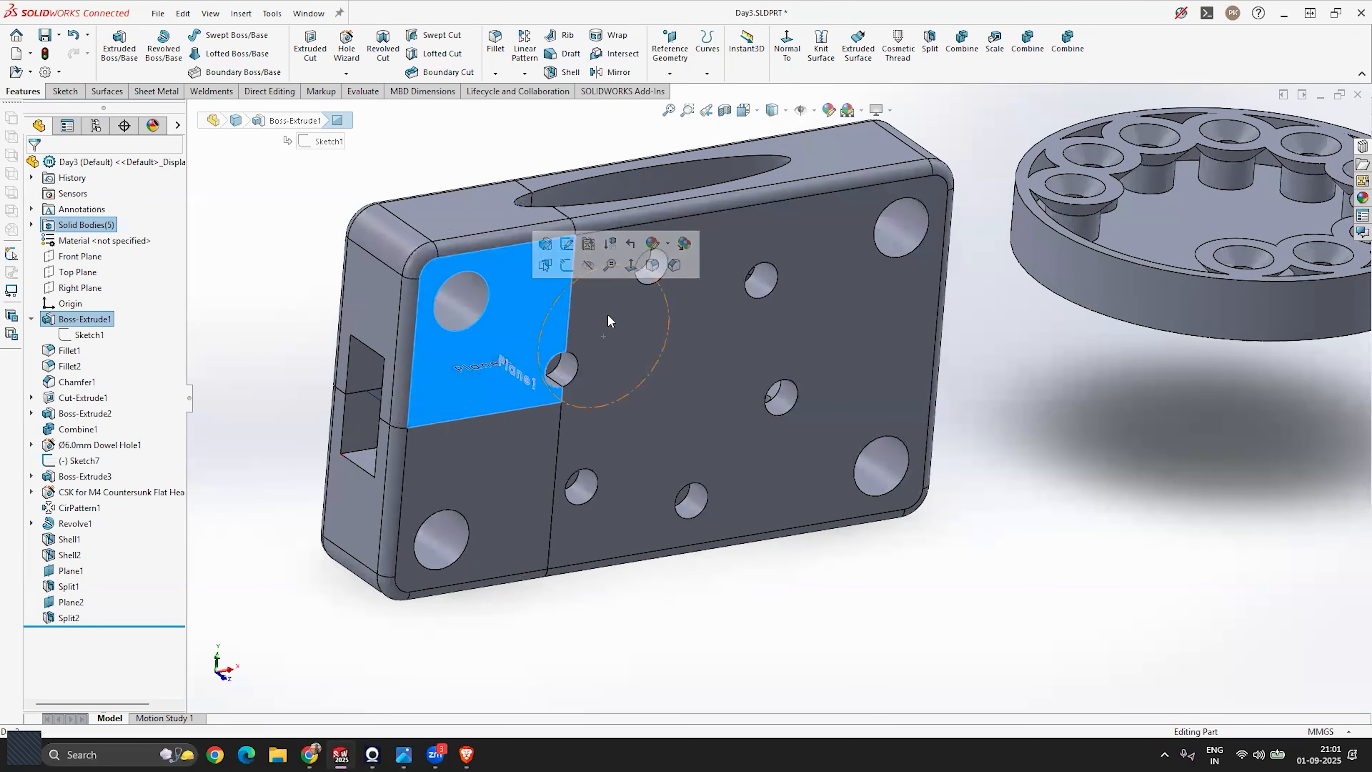
{"action": "left_click", "coordinate": [778, 249]}
{"action": "left_click", "coordinate": [512, 281]}
{"action": "left_click", "coordinate": [764, 233]}
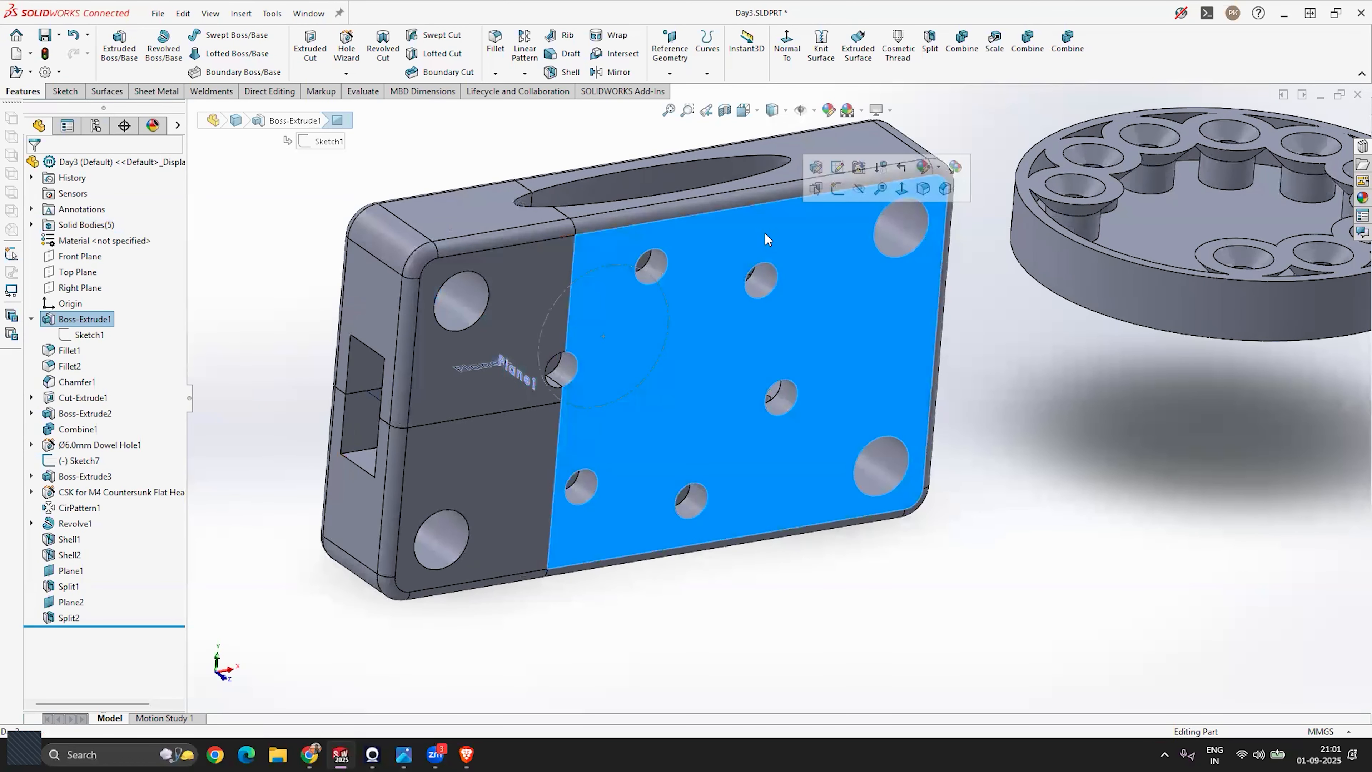
{"action": "left_click", "coordinate": [765, 234]}
{"action": "left_click", "coordinate": [463, 469]}
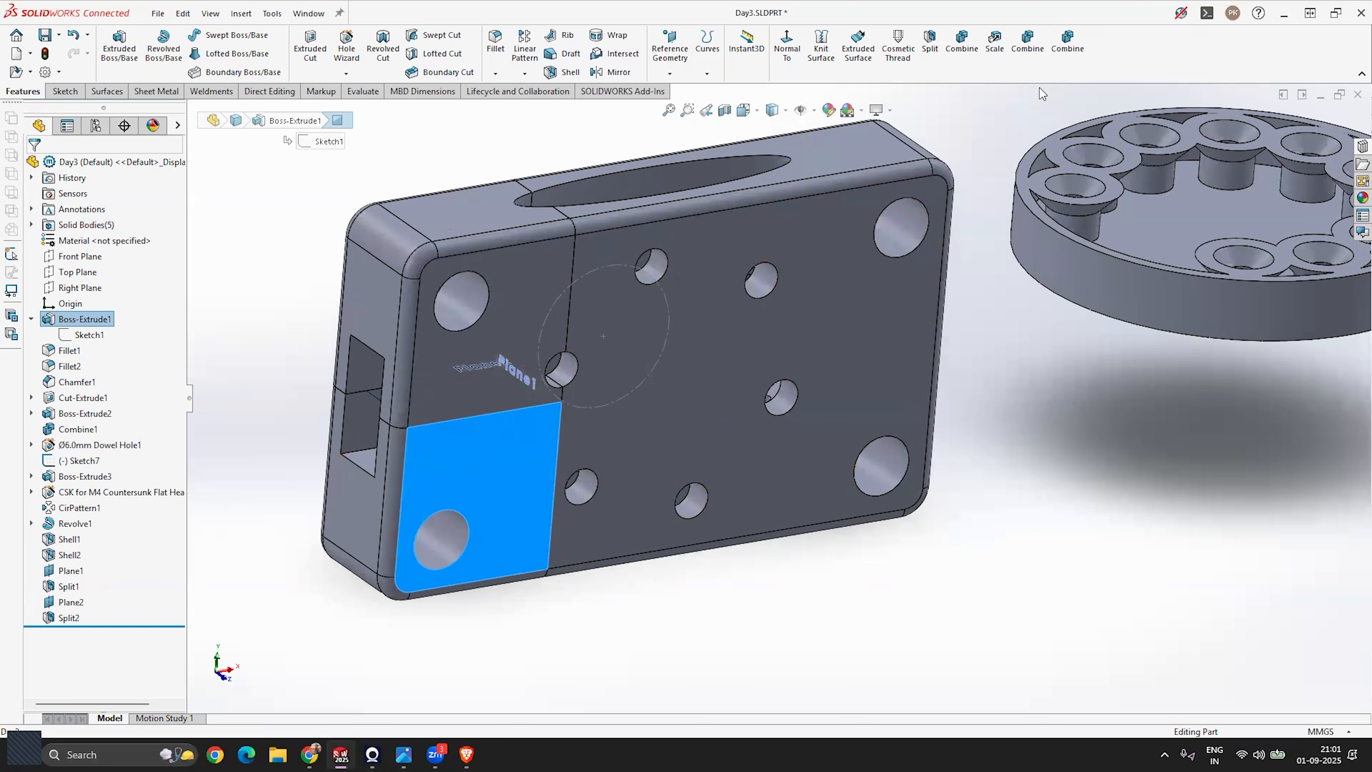
Combine Split2[2] and Split1[2] into one body with the Add operation.
{"action": "left_click", "coordinate": [1068, 43]}
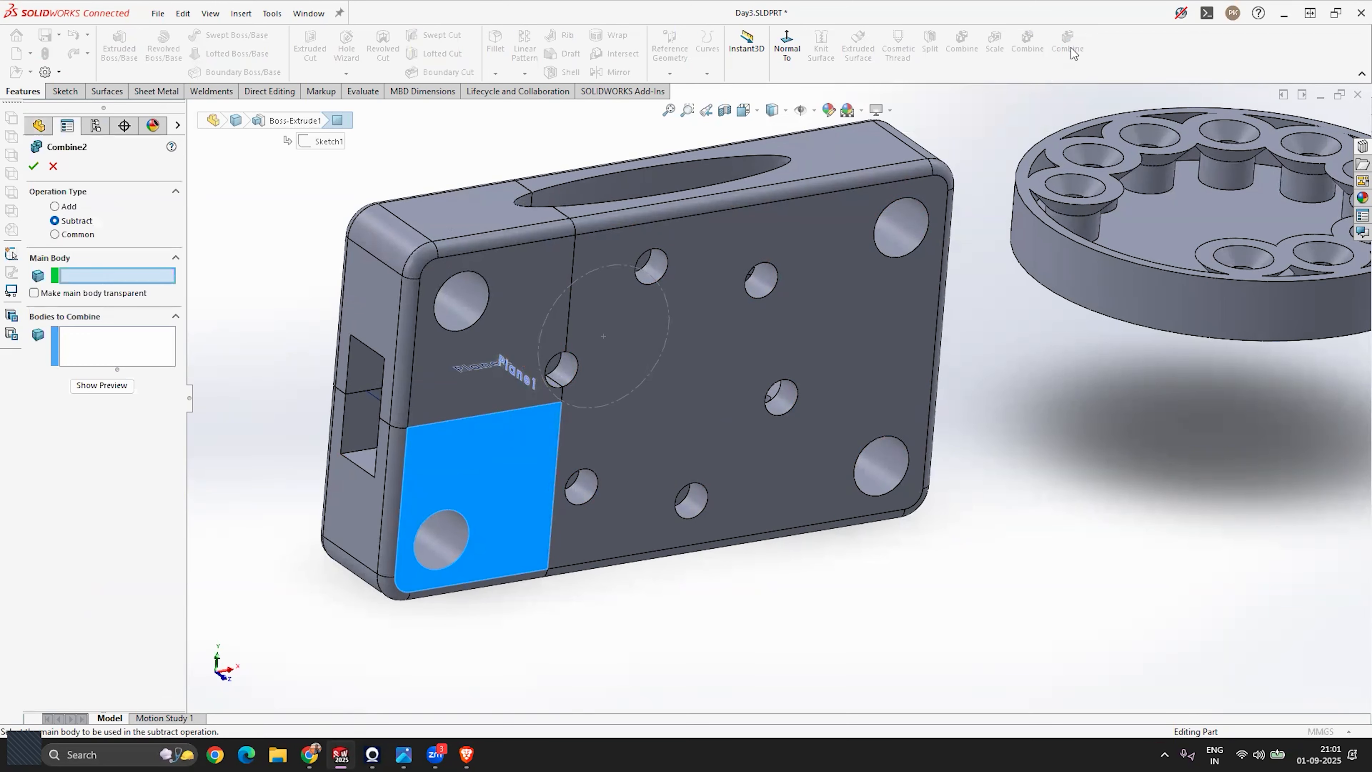
{"action": "left_click", "coordinate": [56, 207]}
{"action": "left_click", "coordinate": [531, 274]}
{"action": "left_click", "coordinate": [714, 261]}
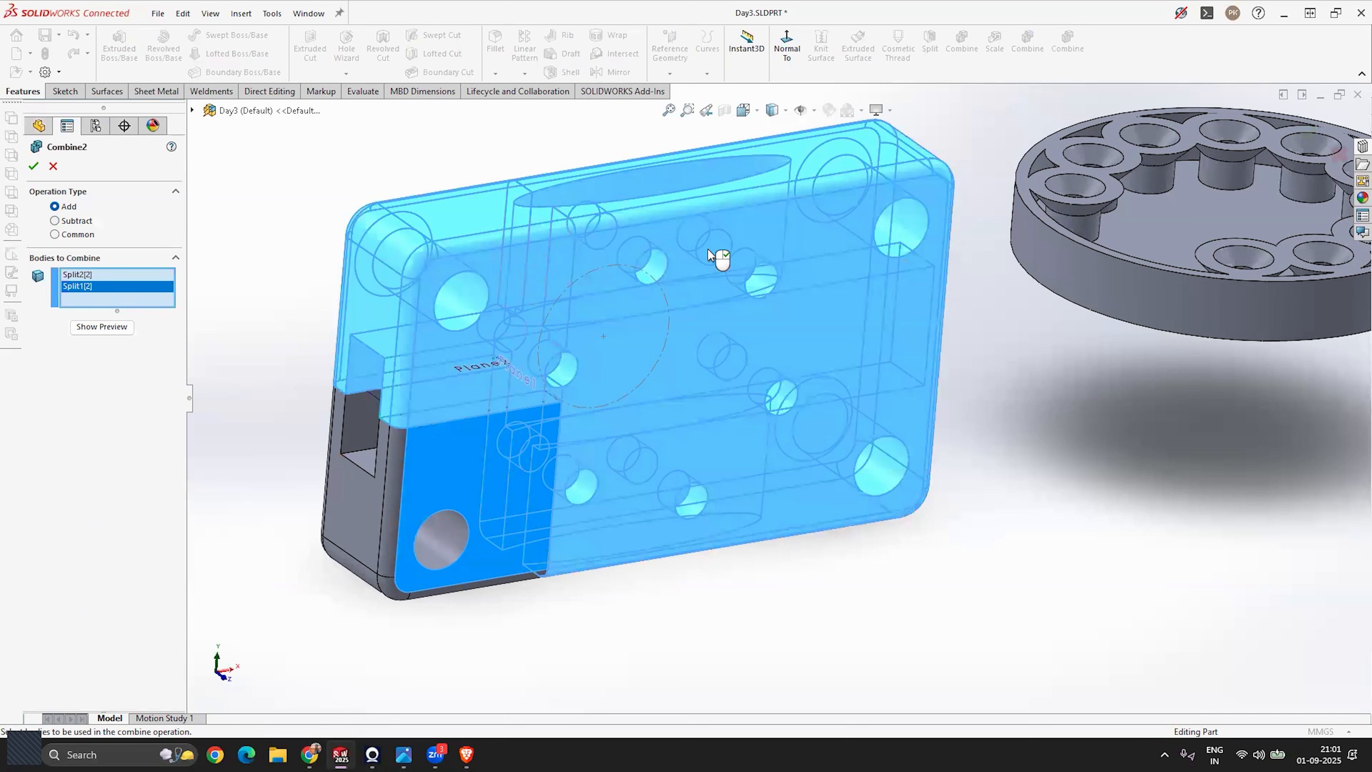
{"action": "left_click", "coordinate": [33, 166]}
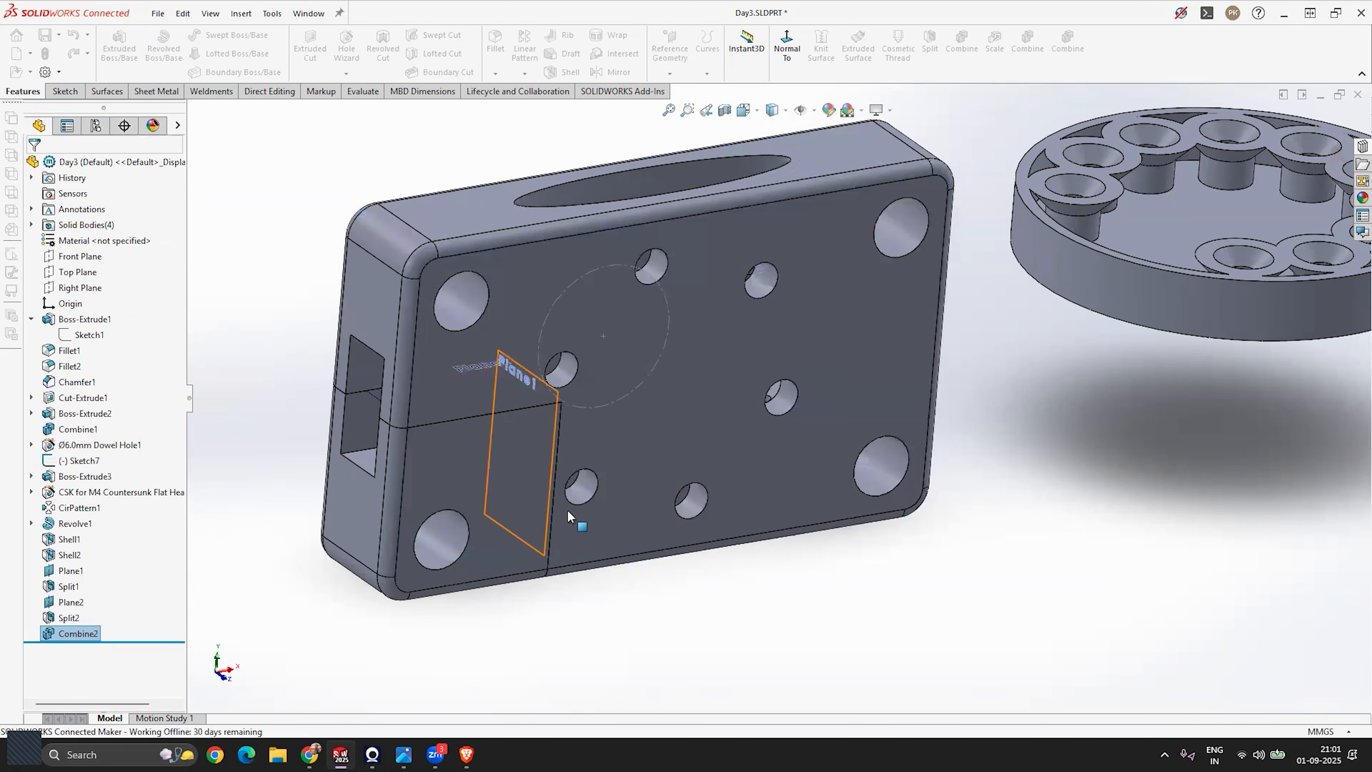
Examine the block from several angles to compare the merged body with the corner portion that is still separate.
{"action": "scroll", "coordinate": [628, 511], "scroll_direction": "up", "scroll_amount": 1}
{"action": "middle_click_drag", "start_coordinate": [632, 500], "coordinate": [498, 501]}
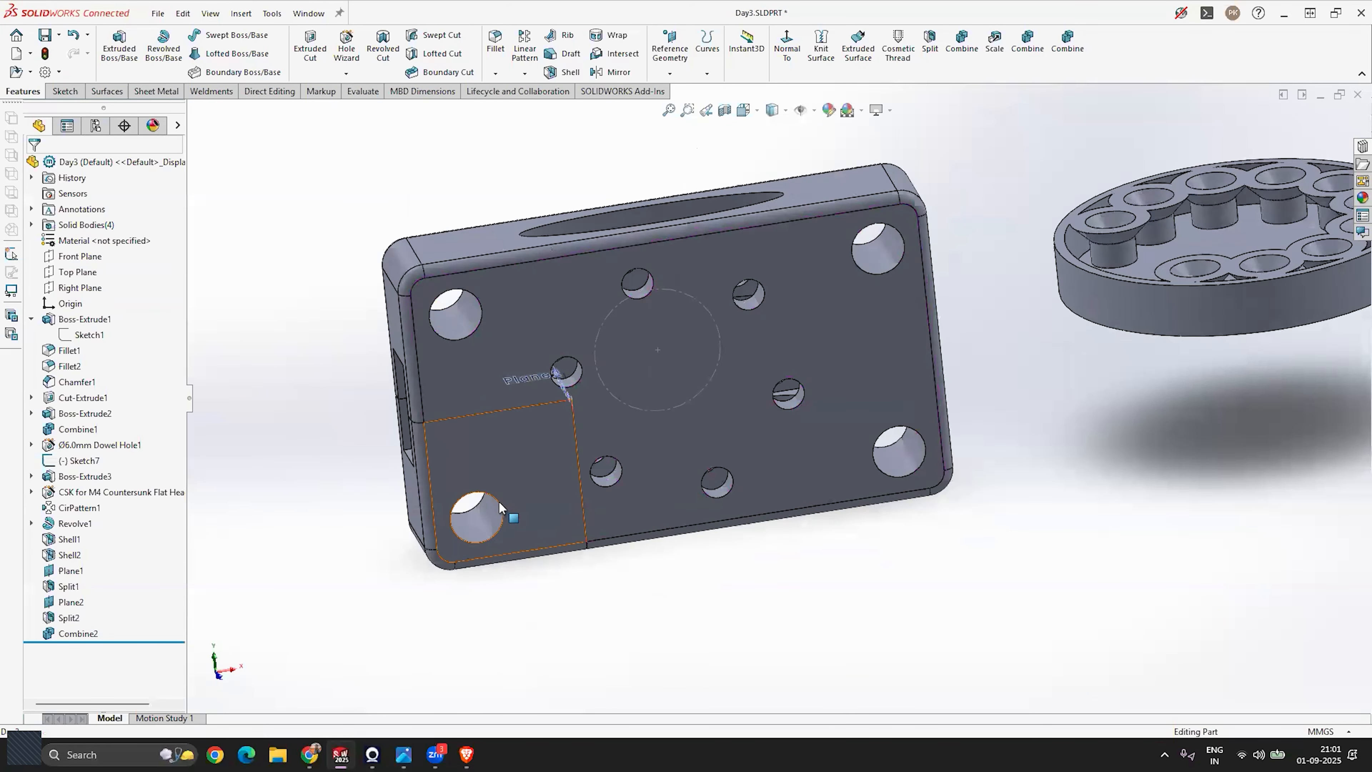
{"action": "left_click", "coordinate": [527, 448]}
{"action": "middle_click_drag", "start_coordinate": [413, 538], "coordinate": [447, 539]}
{"action": "key", "text": "Escape"}
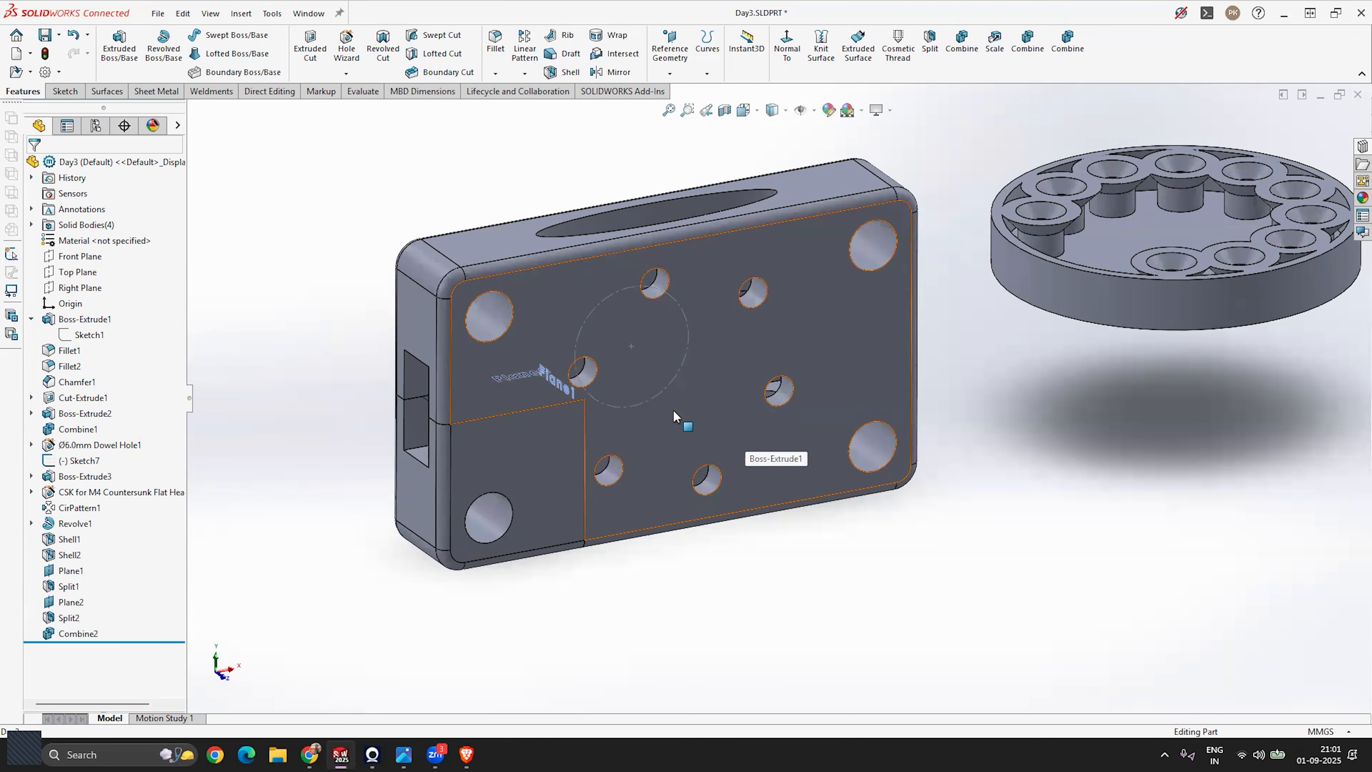
{"action": "scroll", "coordinate": [589, 411], "scroll_direction": "down", "scroll_amount": 3}
{"action": "mouse_move", "coordinate": [589, 411]}
{"action": "middle_mouse_down"}
{"action": "mouse_move", "coordinate": [750, 418]}
{"action": "mouse_move", "coordinate": [568, 402]}
{"action": "mouse_move", "coordinate": [591, 411]}
{"action": "middle_mouse_up"}
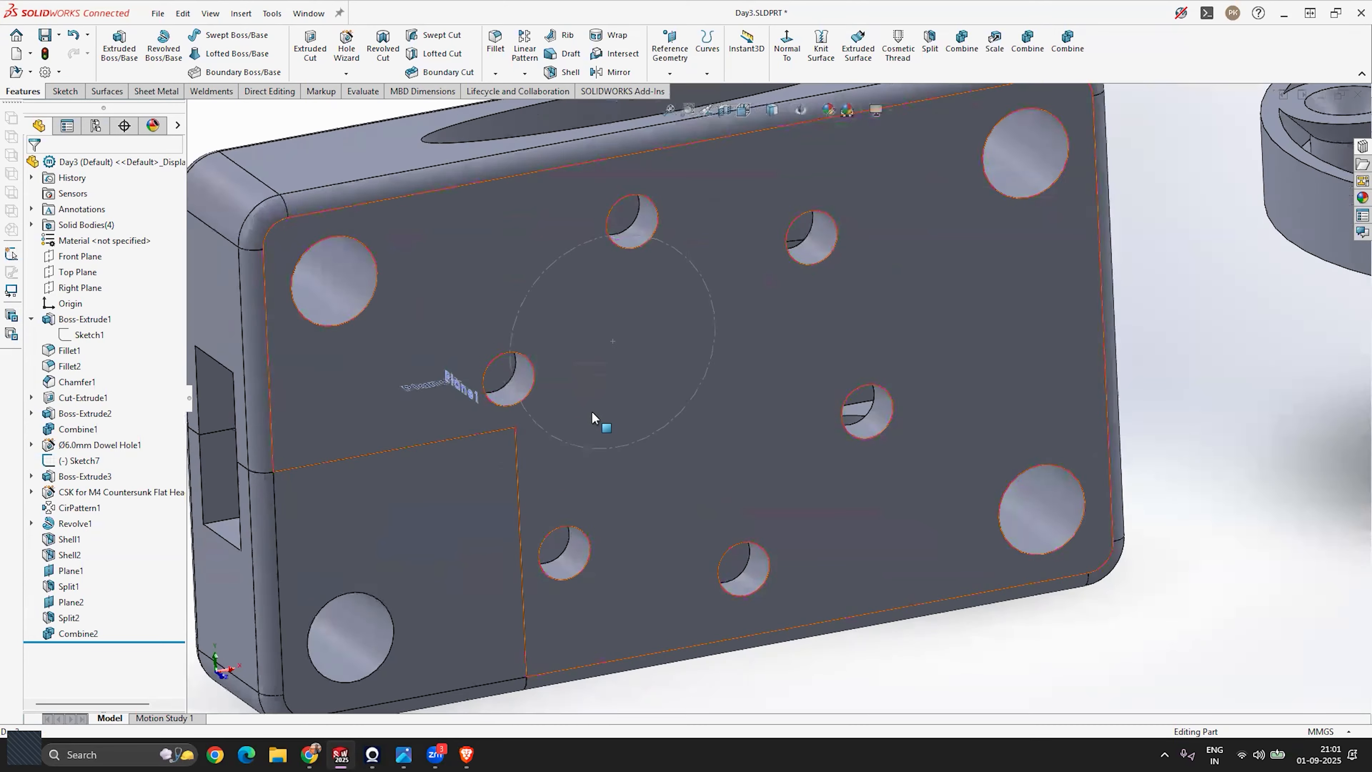
{"action": "scroll", "coordinate": [590, 427], "scroll_direction": "up", "scroll_amount": 2}
{"action": "scroll", "coordinate": [526, 500], "scroll_direction": "down", "scroll_amount": 3}
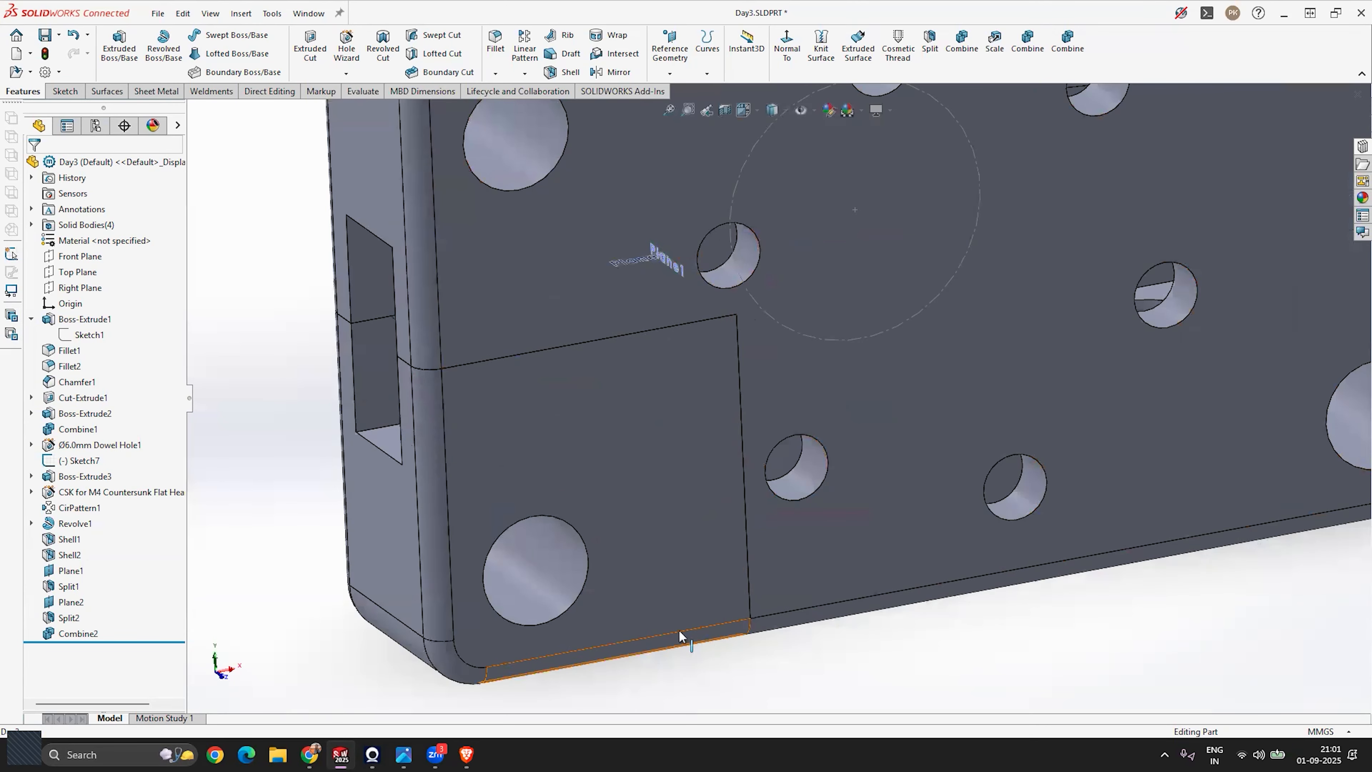
{"action": "scroll", "coordinate": [681, 362], "scroll_direction": "up", "scroll_amount": 3}
{"action": "scroll", "coordinate": [682, 362], "scroll_direction": "up", "scroll_amount": 2}
{"action": "scroll", "coordinate": [1040, 408], "scroll_direction": "down", "scroll_amount": 3}
{"action": "middle_click_drag", "start_coordinate": [427, 351], "coordinate": [527, 363]}
{"action": "scroll", "coordinate": [814, 360], "scroll_direction": "up", "scroll_amount": 3}
{"action": "scroll", "coordinate": [816, 361], "scroll_direction": "down", "scroll_amount": 2}
{"action": "middle_click_drag", "start_coordinate": [757, 361], "coordinate": [627, 368]}
{"action": "scroll", "coordinate": [703, 319], "scroll_direction": "down", "scroll_amount": 1}
{"action": "mouse_move", "coordinate": [703, 319]}
{"action": "middle_mouse_down"}
{"action": "mouse_move", "coordinate": [680, 352]}
{"action": "mouse_move", "coordinate": [694, 324]}
{"action": "middle_mouse_up"}
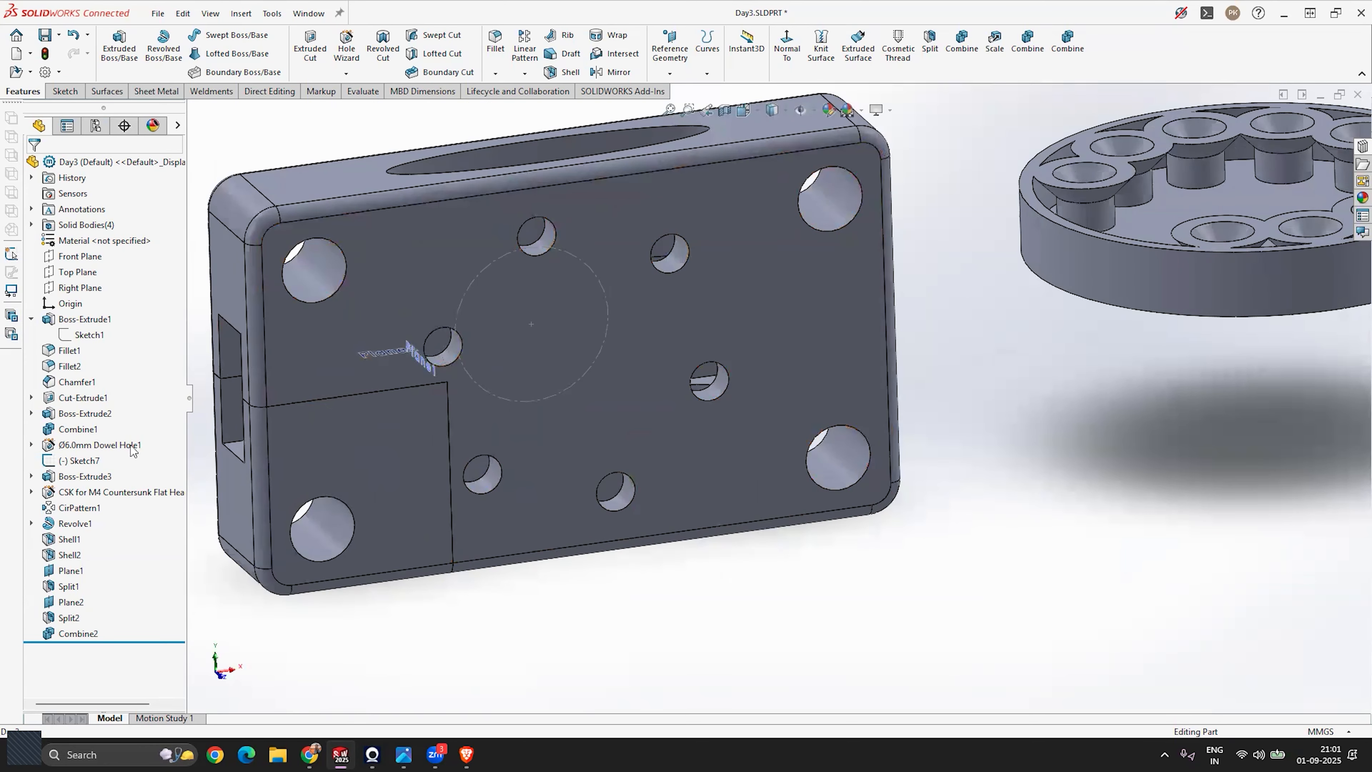
Show Sketch1 of Boss-Extrude1 on the block.
{"action": "right_click", "coordinate": [86, 334]}
{"action": "left_click", "coordinate": [102, 312]}
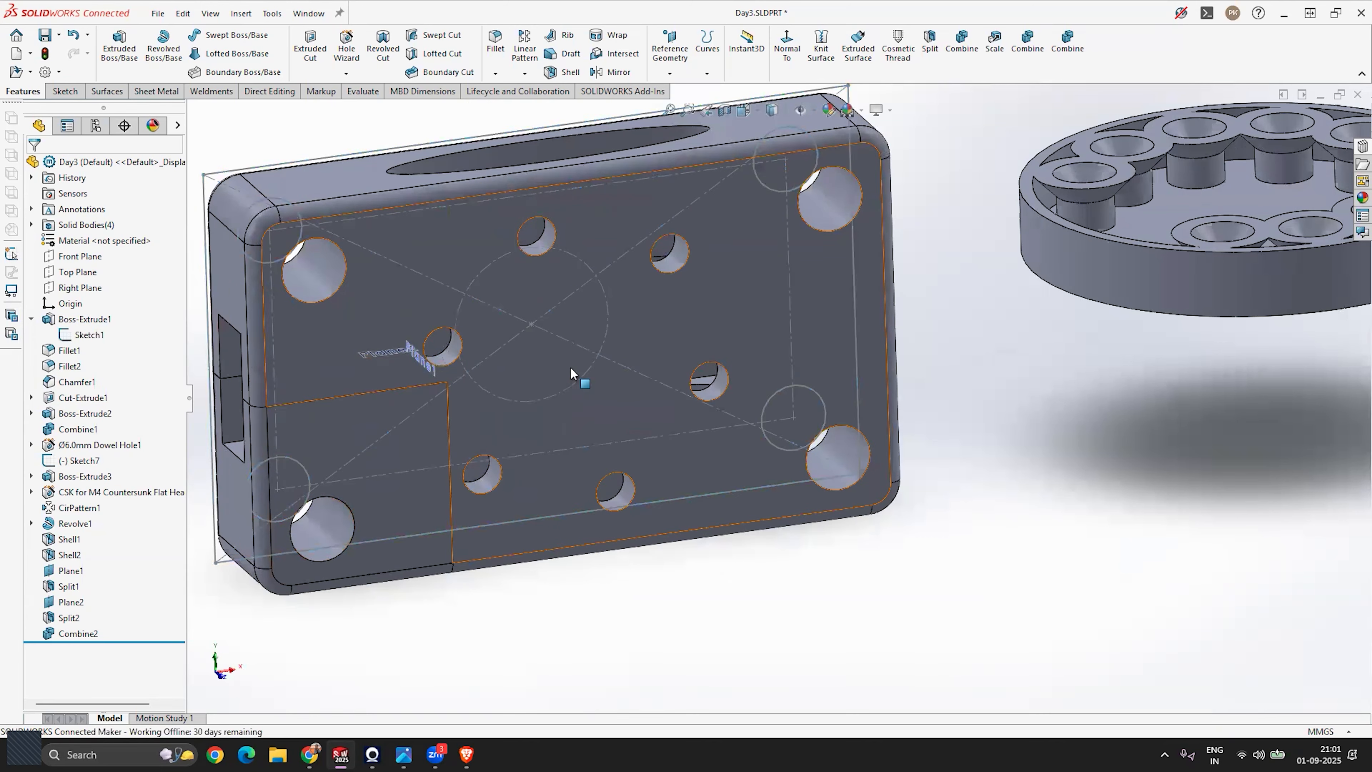
Hide Sketch1 of Boss-Extrude1 on the block.
{"action": "scroll", "coordinate": [570, 369], "scroll_direction": "up", "scroll_amount": 3}
{"action": "right_click", "coordinate": [89, 334]}
{"action": "left_click", "coordinate": [102, 312]}
Show Sketch2 of Cut-Extrude1 and hide it again.
{"action": "left_click", "coordinate": [31, 398]}
{"action": "right_click", "coordinate": [74, 414]}
{"action": "left_click", "coordinate": [90, 391]}
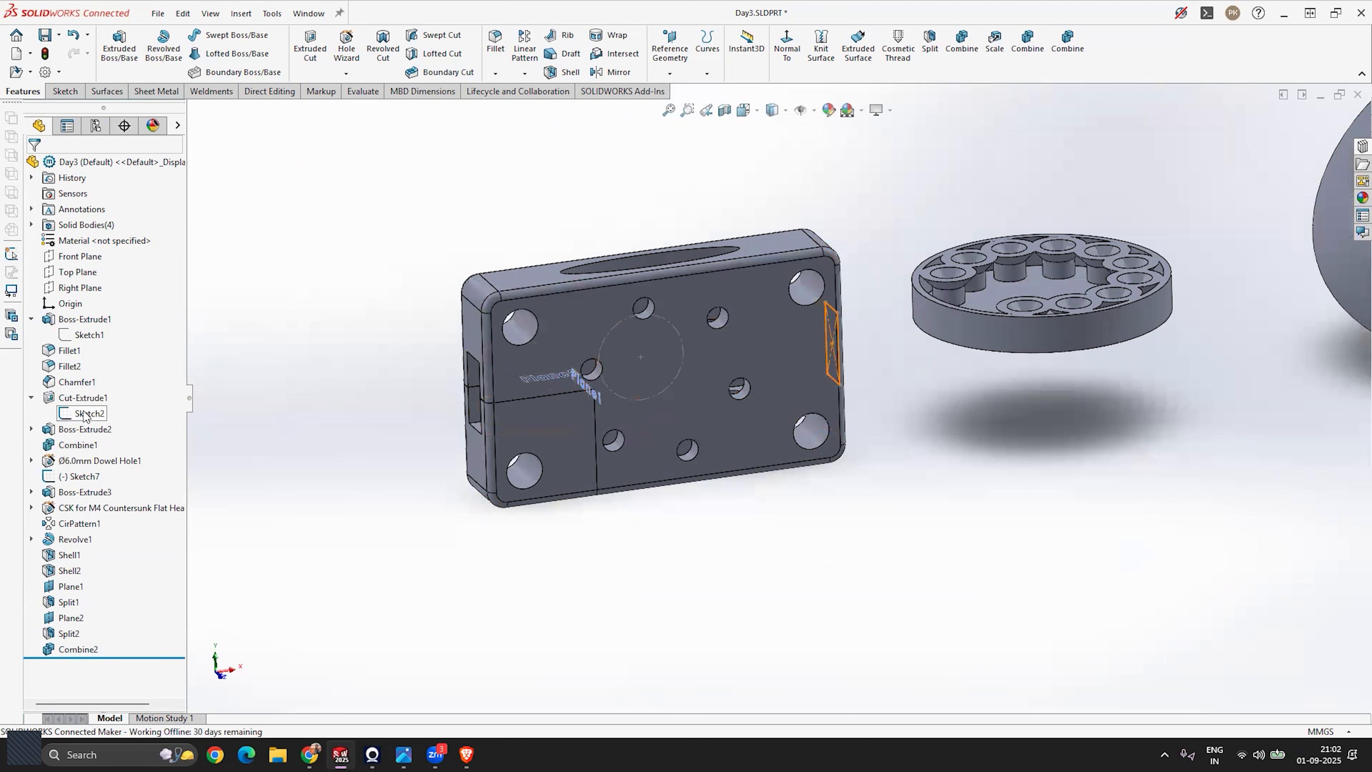
{"action": "right_click", "coordinate": [87, 415]}
{"action": "left_click", "coordinate": [101, 394]}
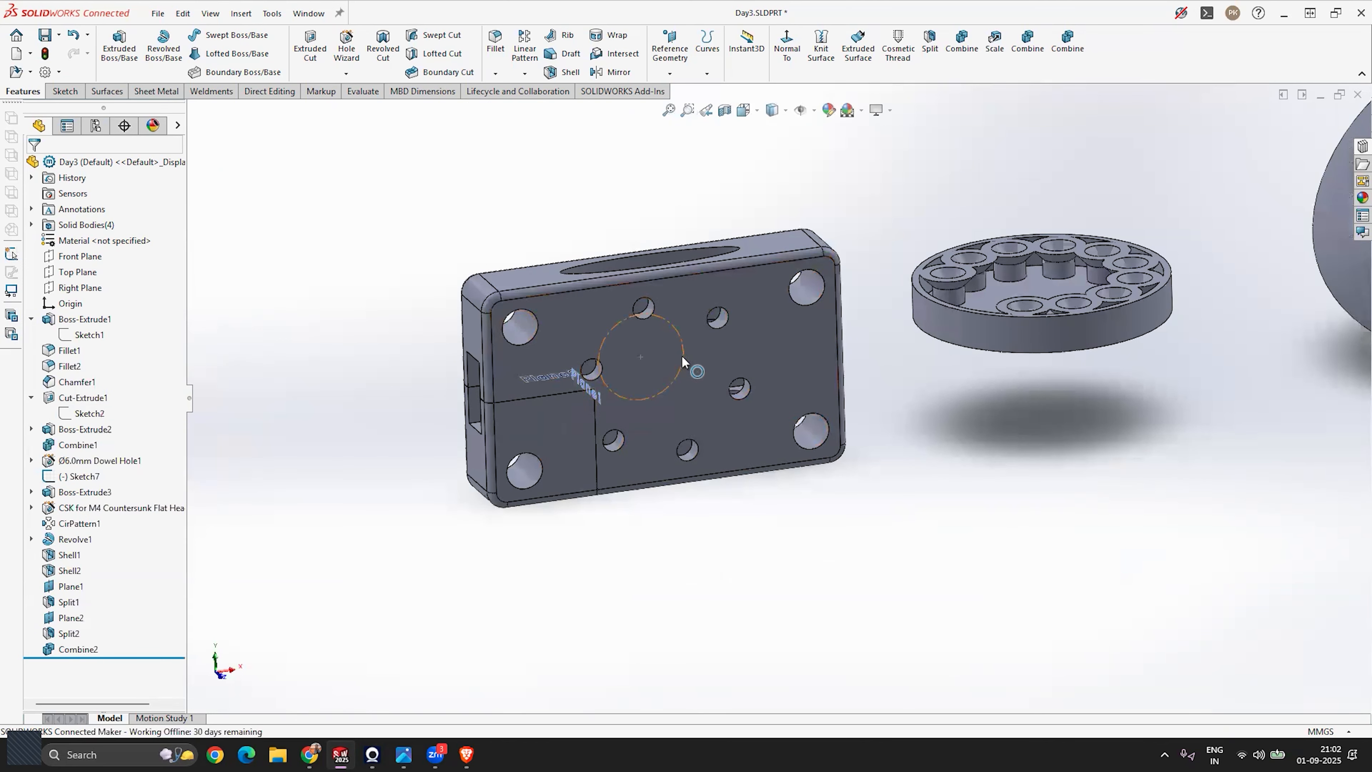
Hide the construction circle's sketch on the block's front face, together with the reference planes Plane2 and Plane1.
{"action": "right_click", "coordinate": [683, 356]}
{"action": "key", "text": "Escape"}
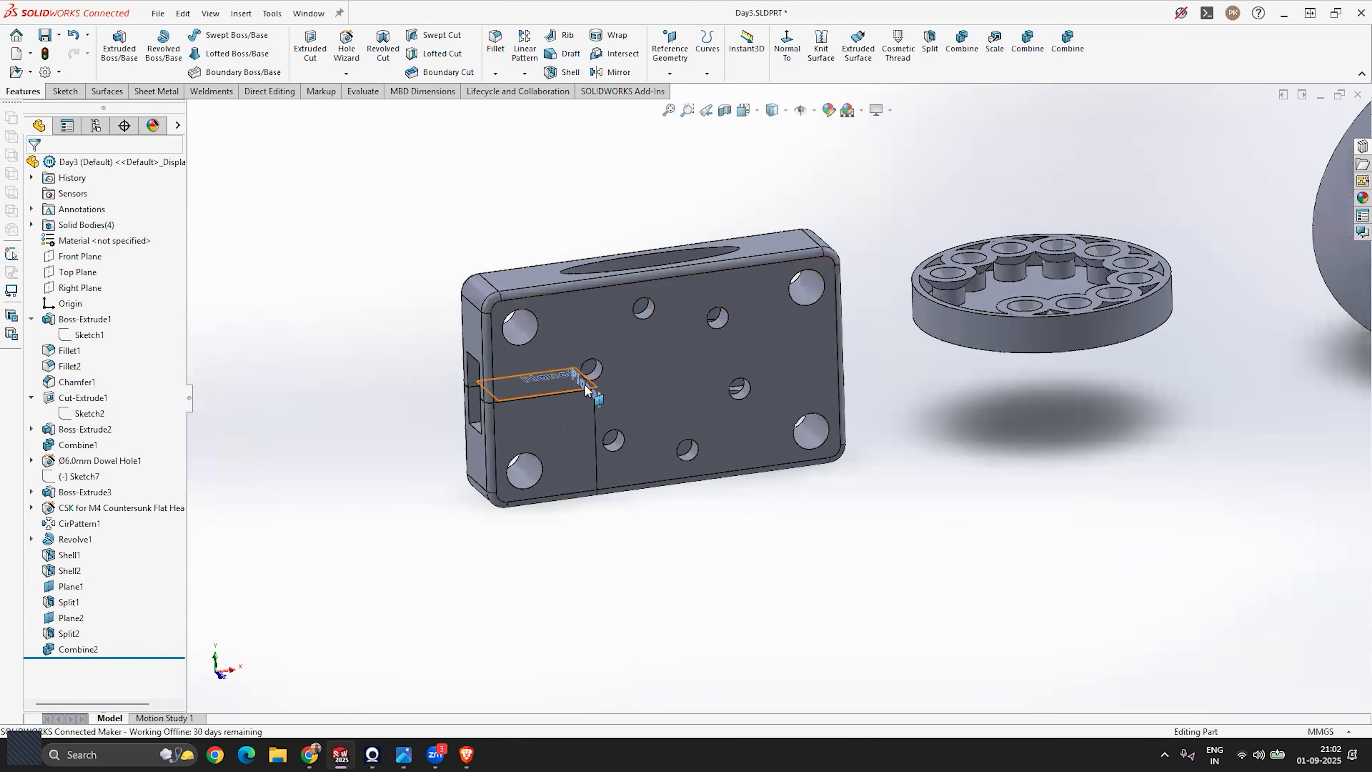
{"action": "right_click", "coordinate": [71, 620]}
{"action": "left_click", "coordinate": [109, 437]}
{"action": "right_click", "coordinate": [80, 588]}
{"action": "left_click", "coordinate": [109, 435]}
{"action": "middle_click_drag", "start_coordinate": [648, 391], "coordinate": [691, 354]}
{"action": "scroll", "coordinate": [695, 349], "scroll_direction": "down", "scroll_amount": 4}
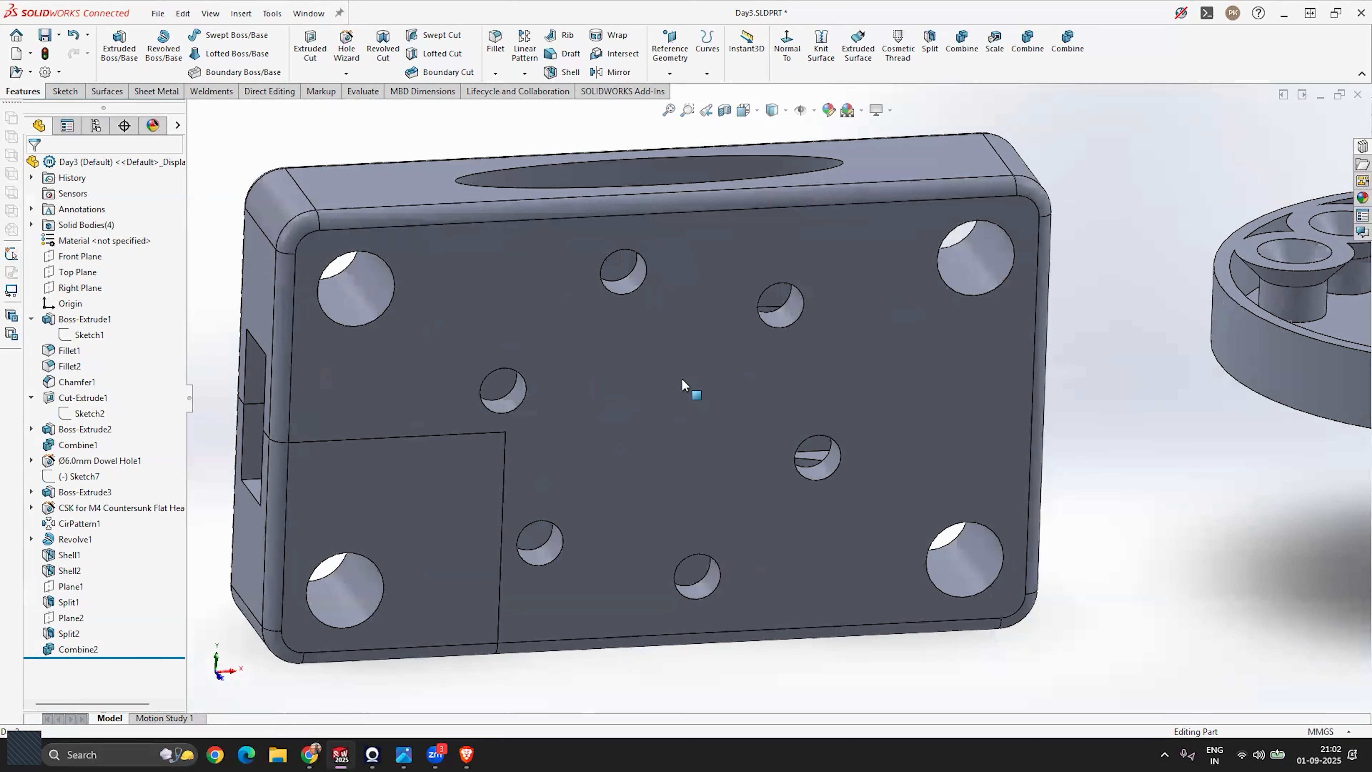
{"action": "scroll", "coordinate": [682, 377], "scroll_direction": "up", "scroll_amount": 2}
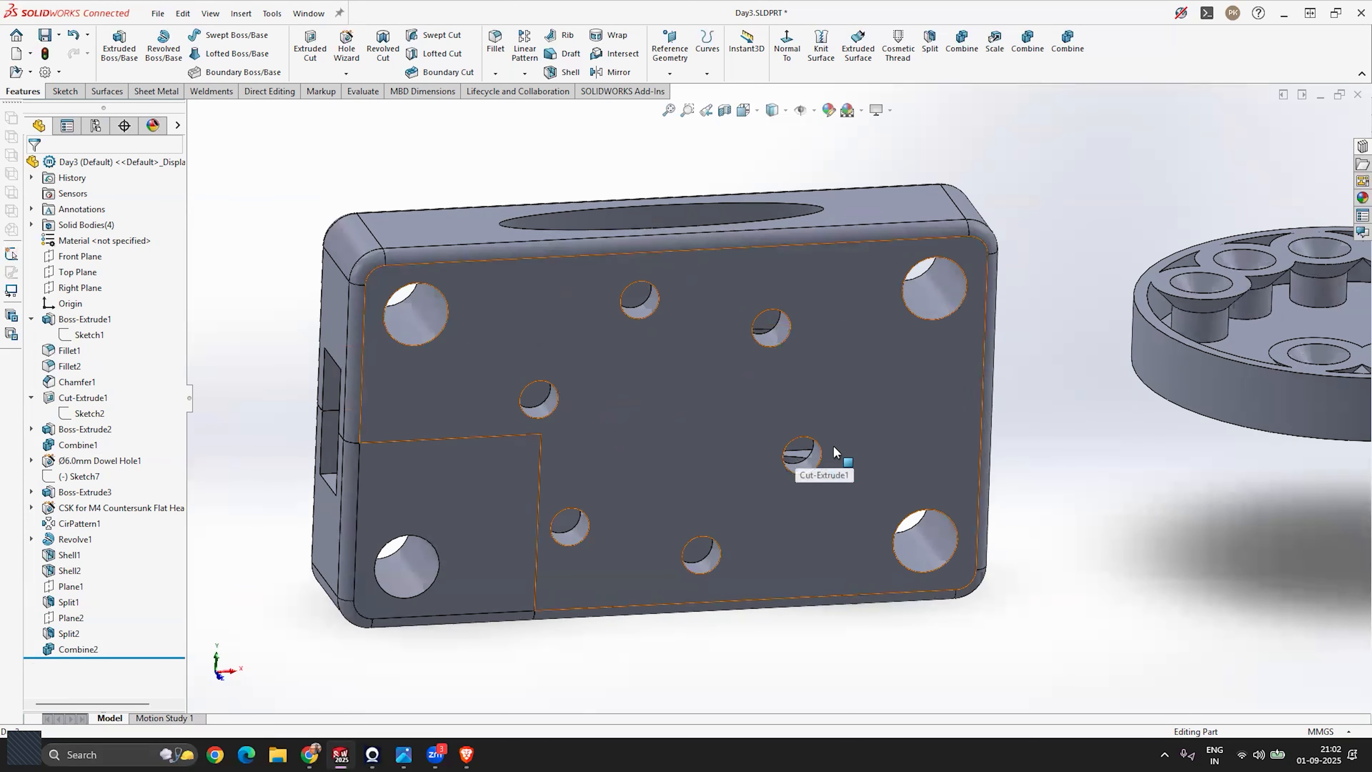
{"action": "scroll", "coordinate": [833, 445], "scroll_direction": "up", "scroll_amount": 2}
{"action": "middle_click_drag", "start_coordinate": [833, 445], "coordinate": [799, 421]}
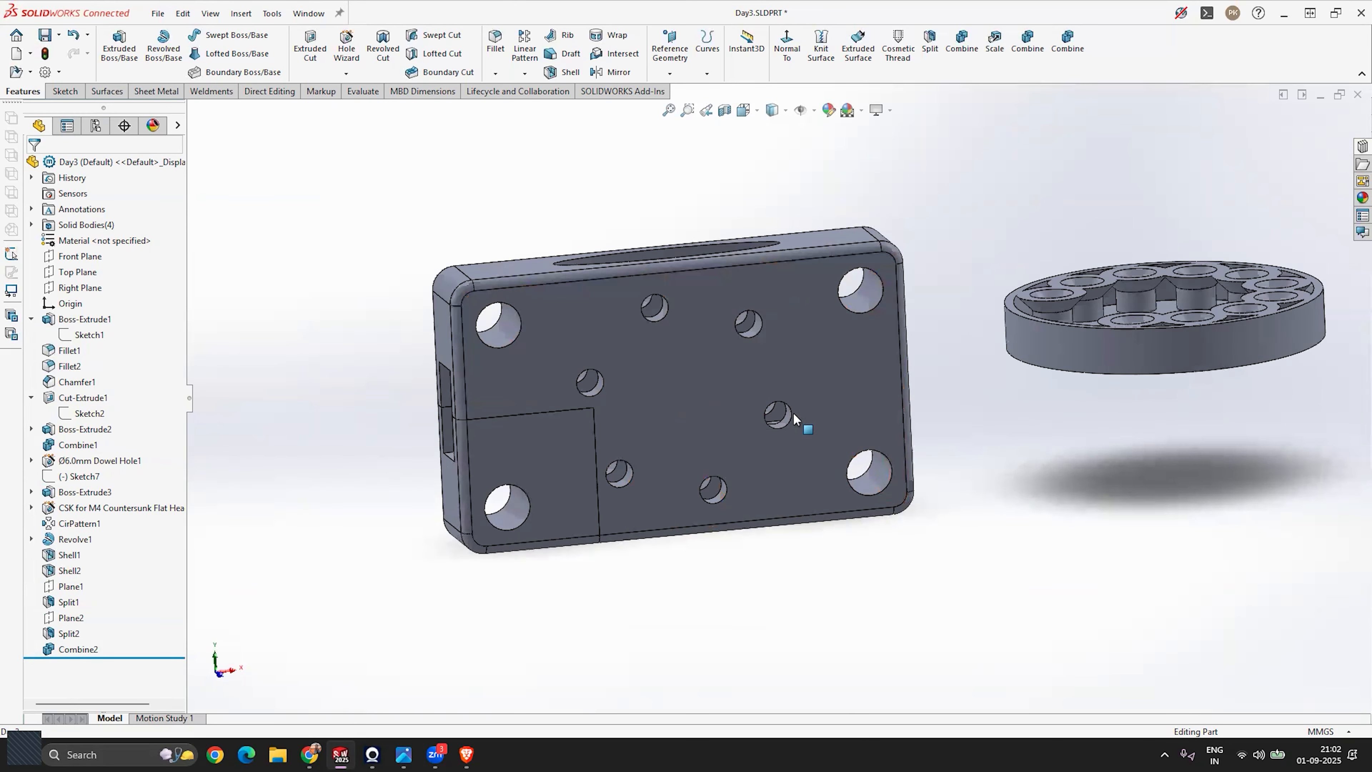
On the block's larger front face, sketch a wavy seven-point spline running diagonally across it and extending beyond the upper and lower edges.
{"action": "left_click", "coordinate": [807, 350]}
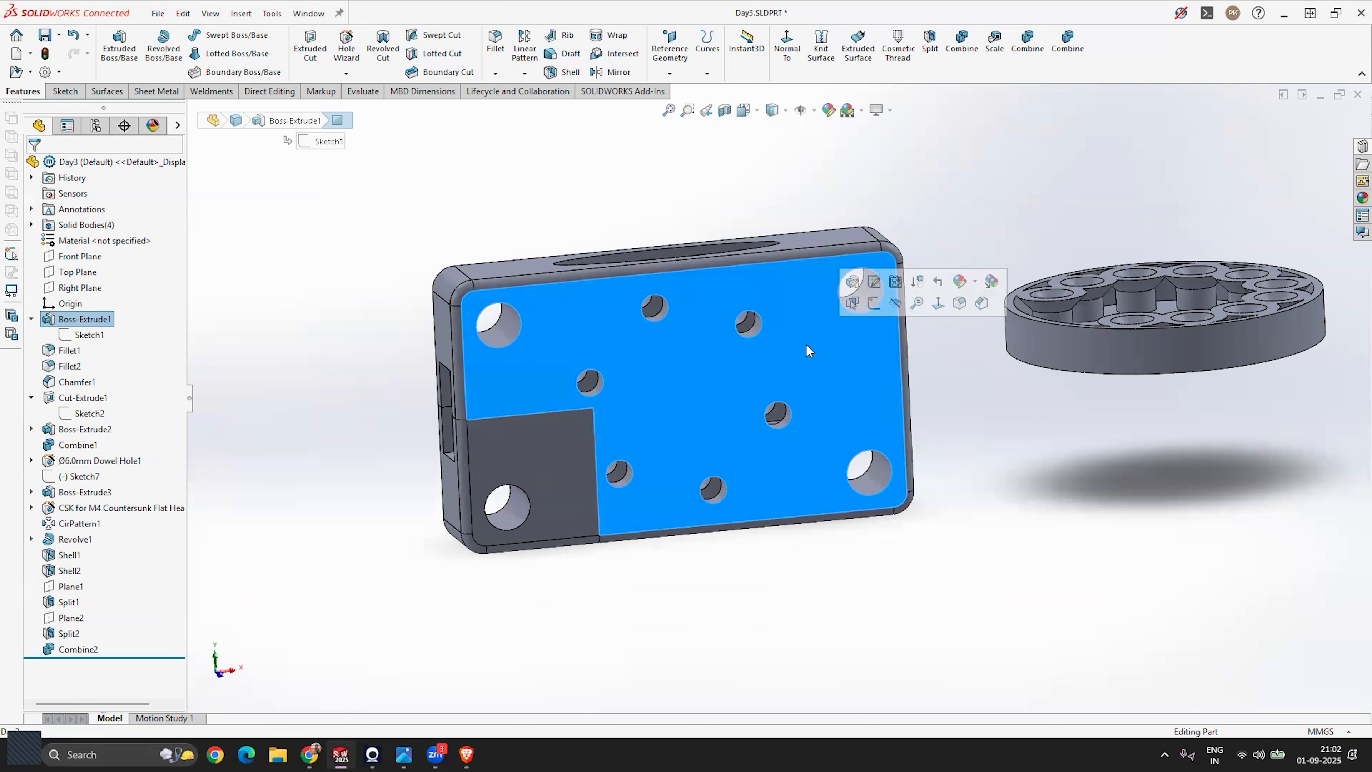
{"action": "left_click", "coordinate": [874, 304]}
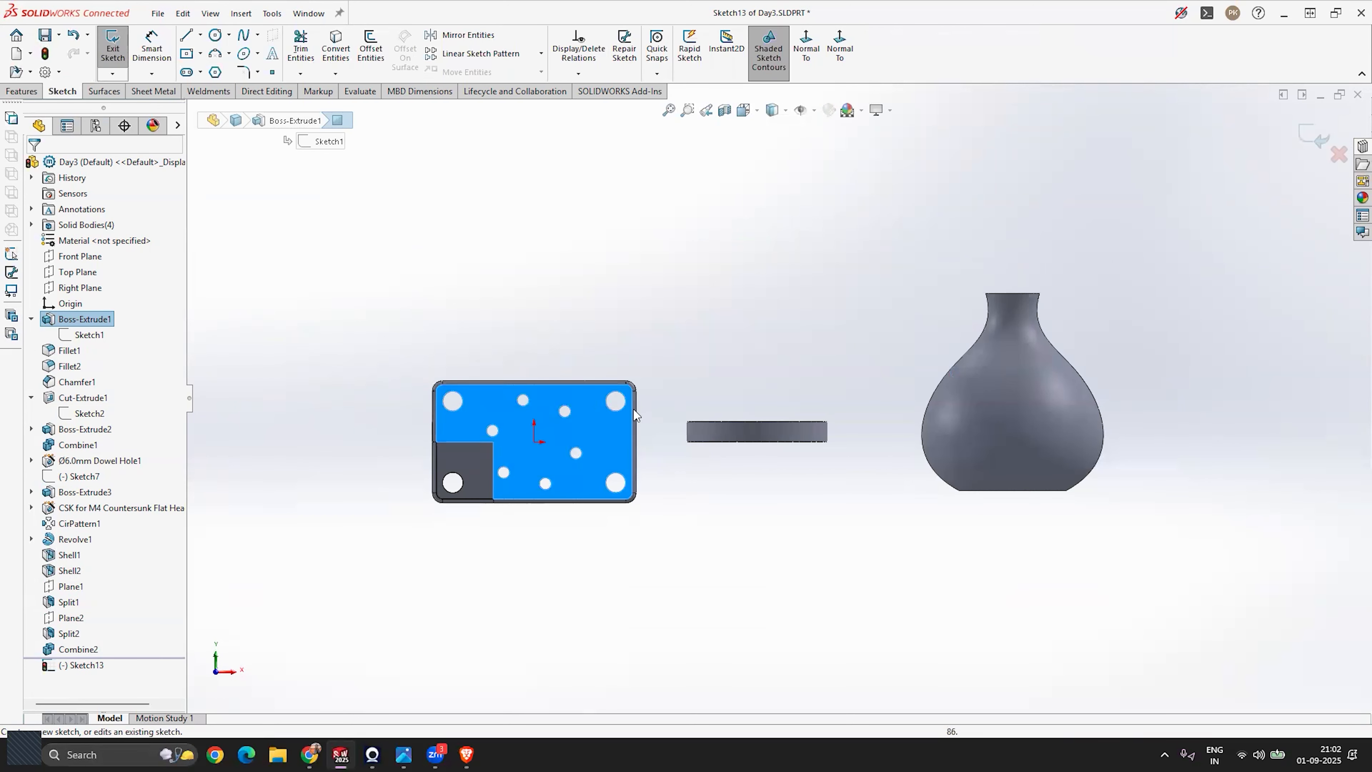
{"action": "scroll", "coordinate": [521, 446], "scroll_direction": "down", "scroll_amount": 4}
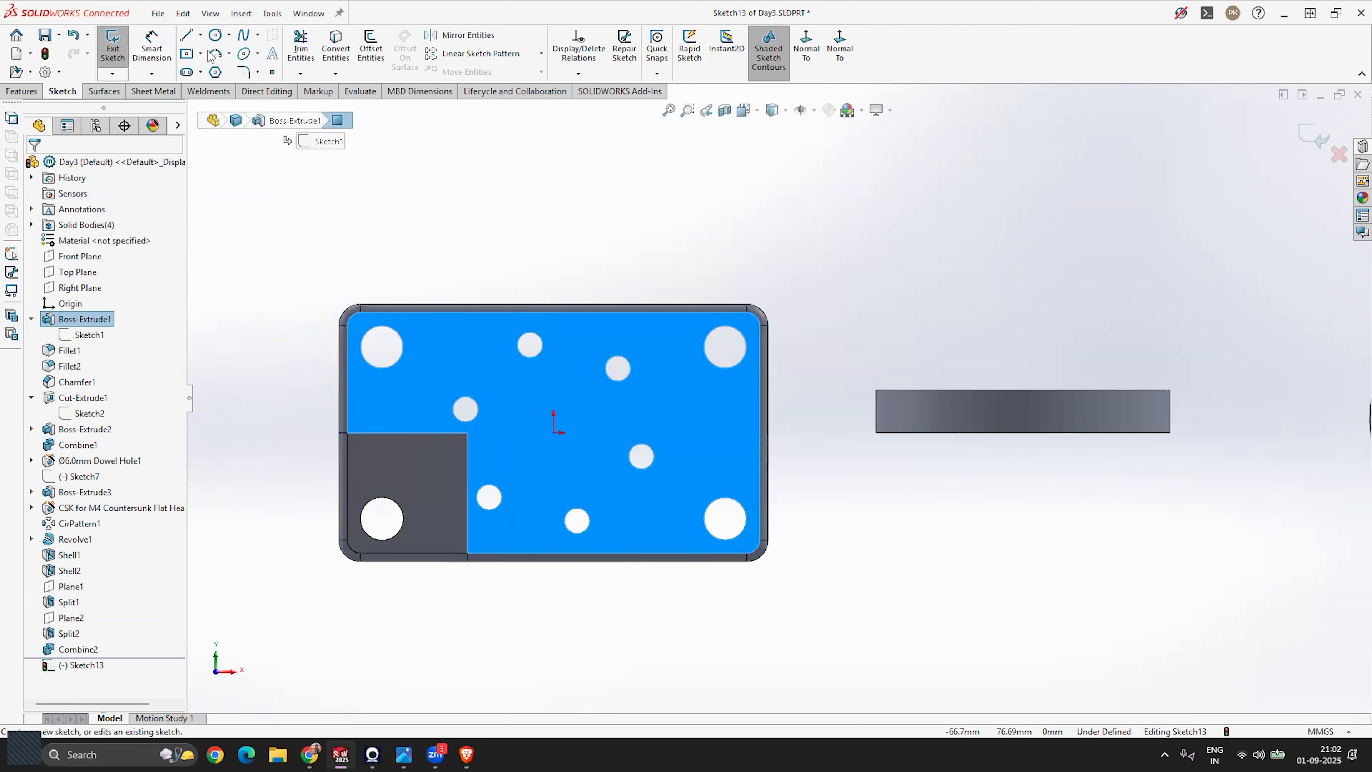
{"action": "left_click", "coordinate": [244, 35]}
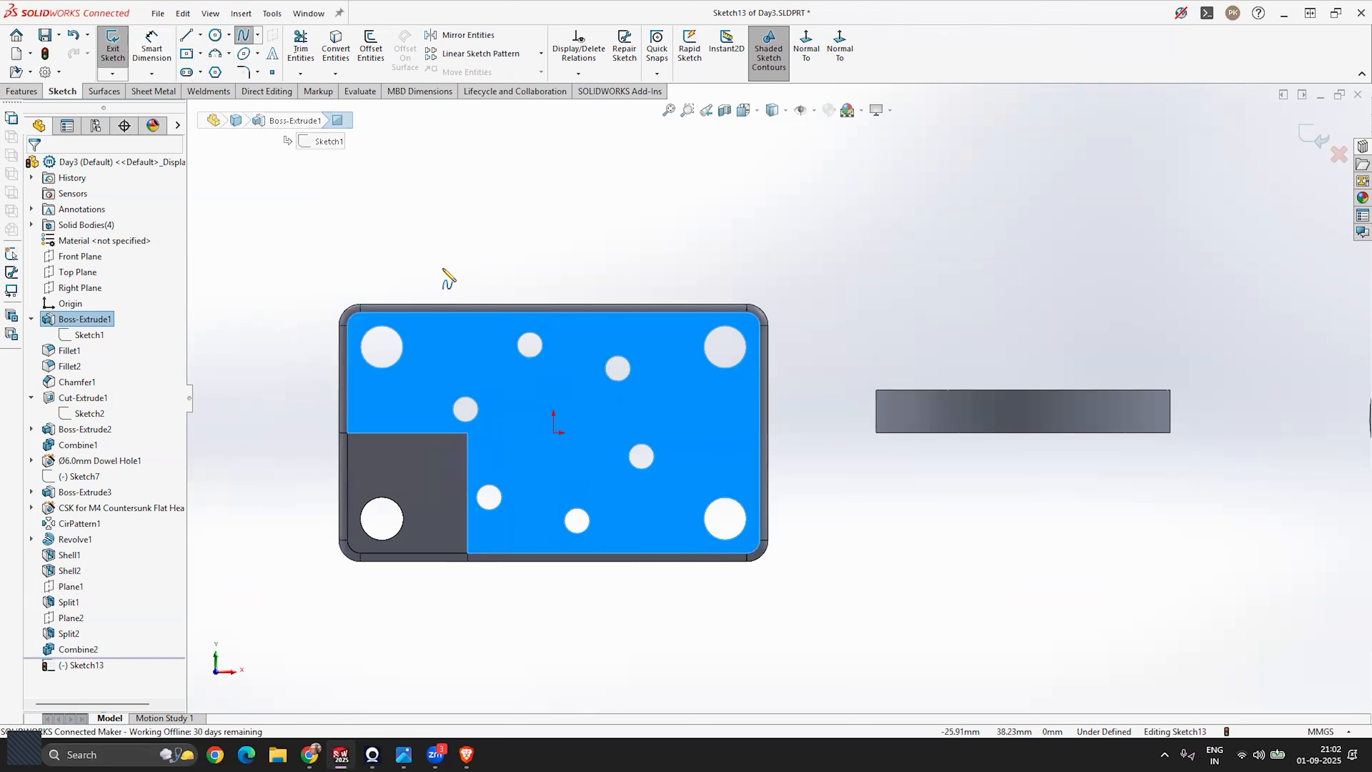
{"action": "left_click", "coordinate": [441, 251]}
{"action": "left_click", "coordinate": [476, 367]}
{"action": "left_click", "coordinate": [576, 383]}
{"action": "left_click", "coordinate": [577, 444]}
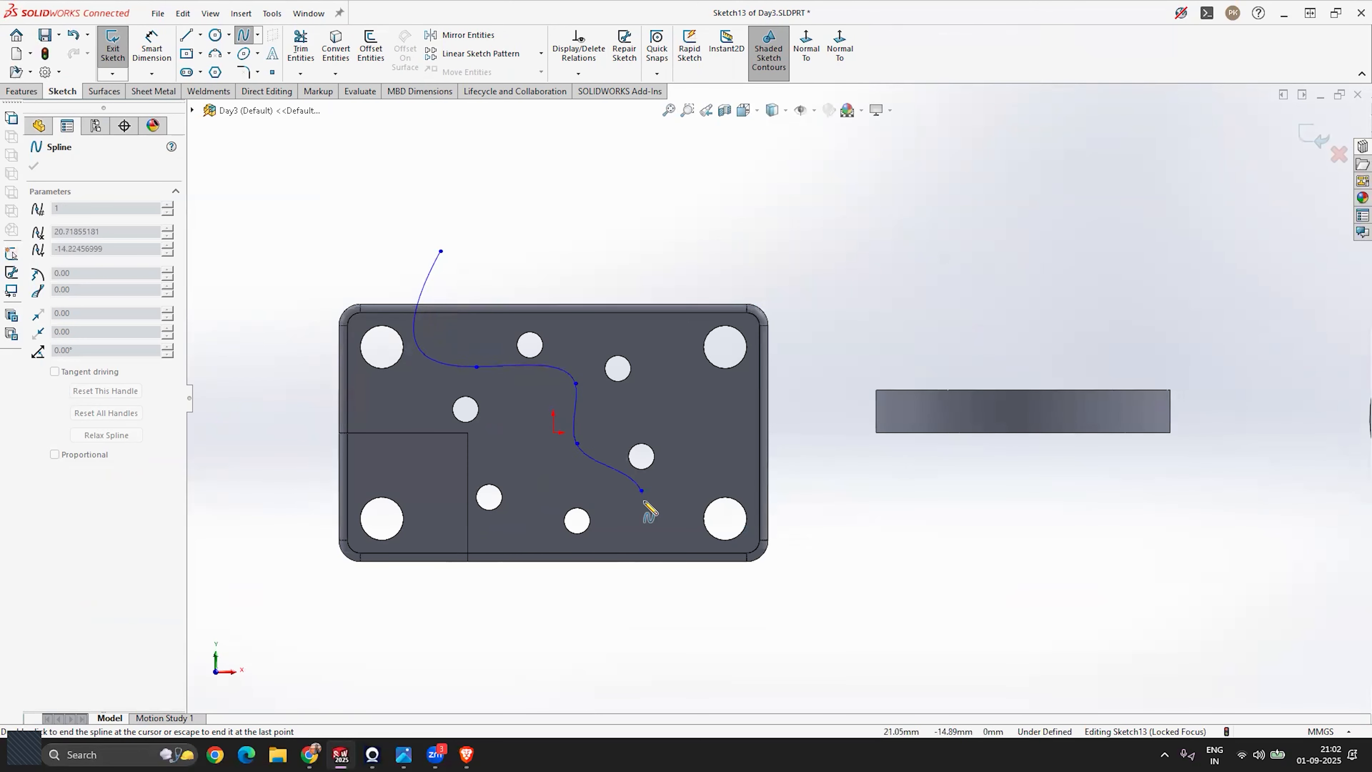
{"action": "left_click", "coordinate": [630, 537]}
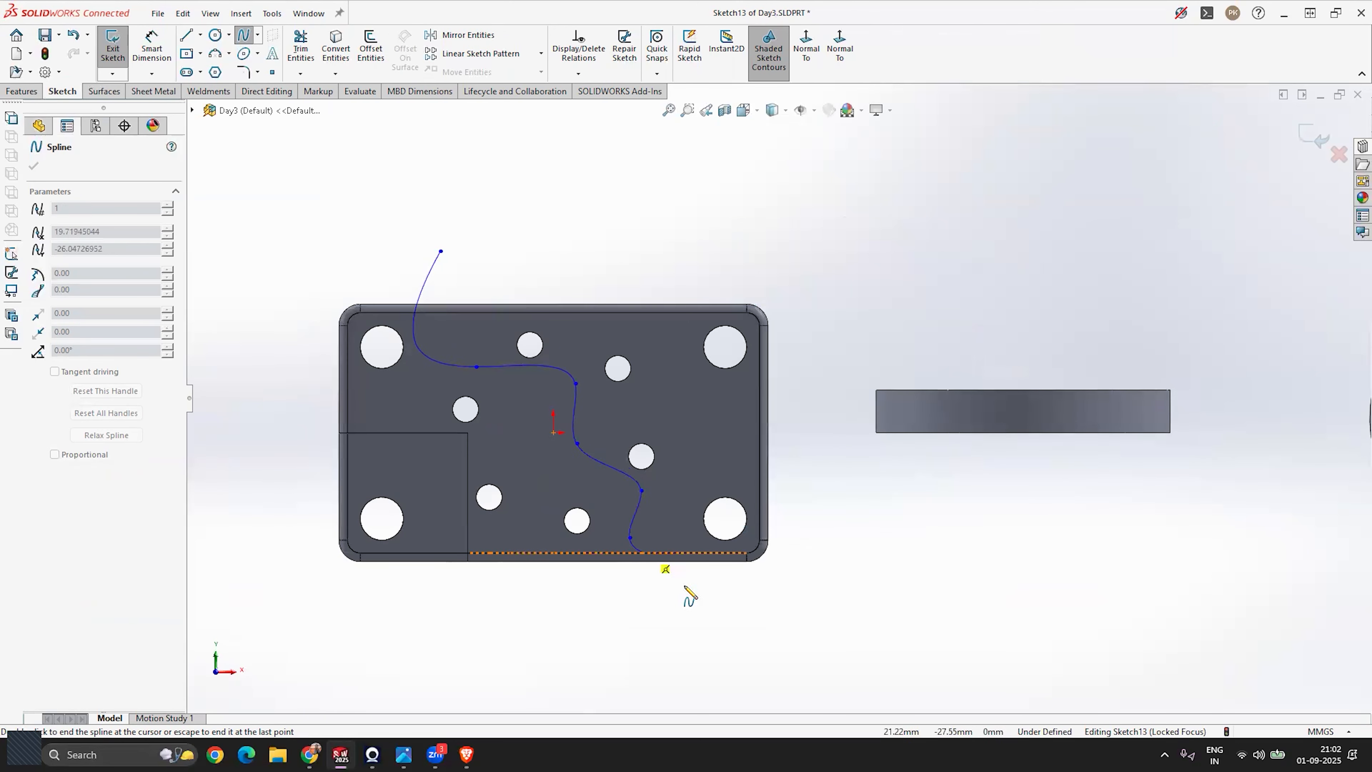
{"action": "right_click", "coordinate": [743, 611]}
{"action": "left_click", "coordinate": [776, 625]}
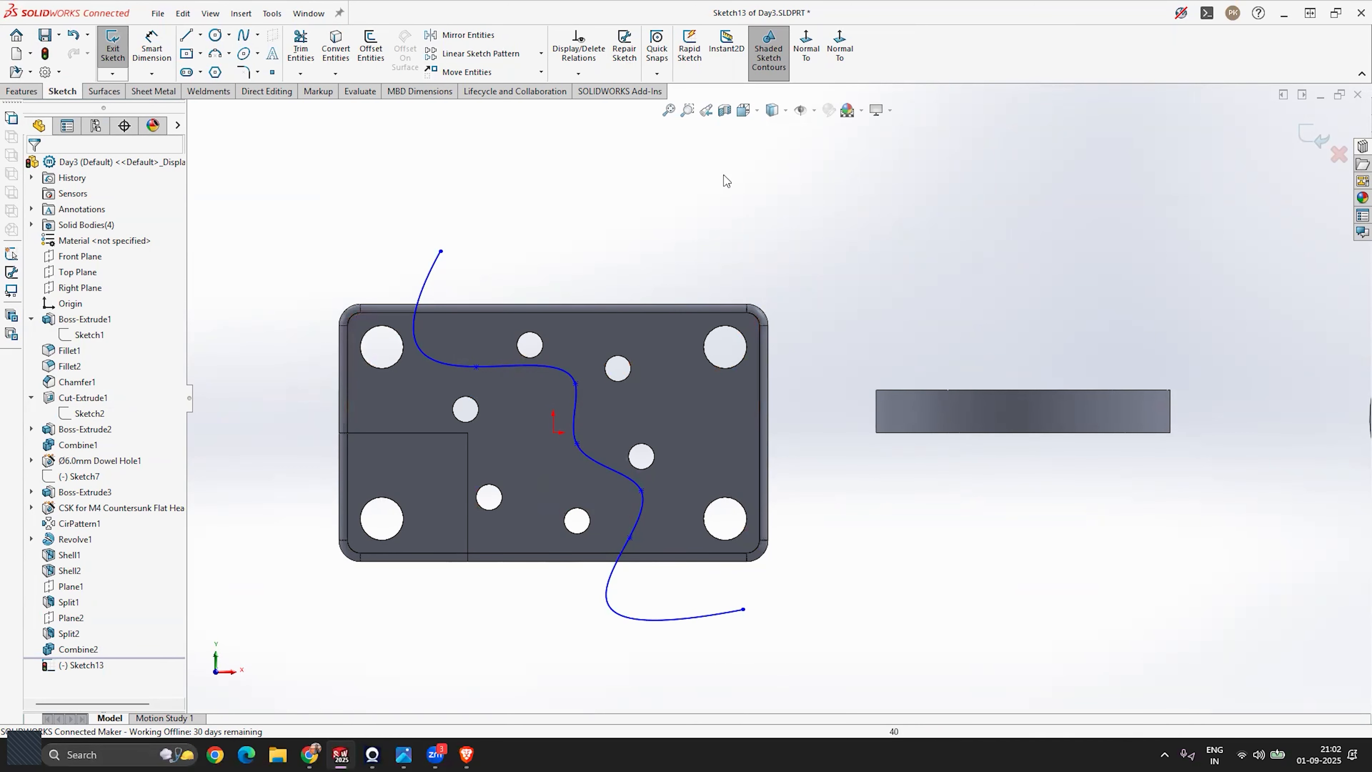
{"action": "middle_click_drag", "start_coordinate": [652, 245], "coordinate": [655, 248]}
{"action": "left_click", "coordinate": [1314, 136]}
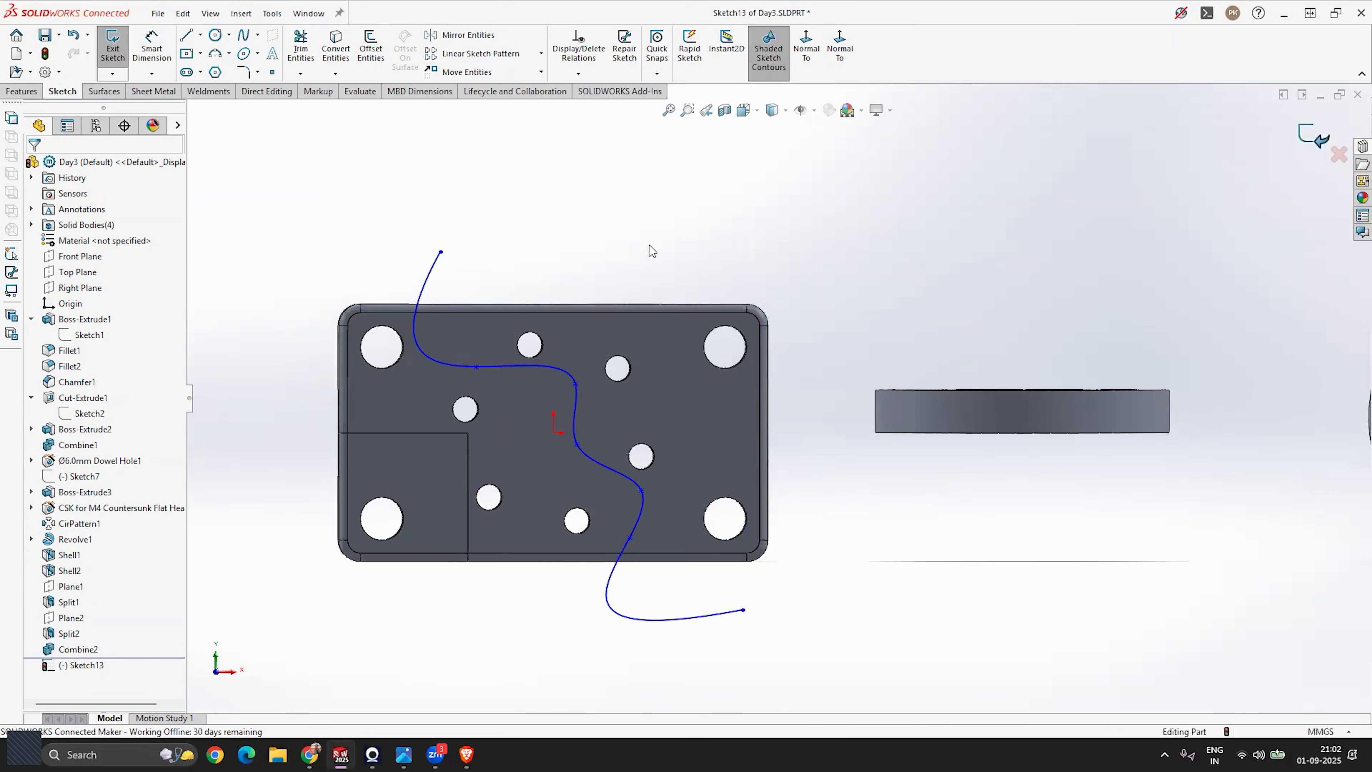
Split all bodies with the spline sketch as the trim tool, marking the block piece farther from the split corner as a resulting body.
{"action": "scroll", "coordinate": [608, 292], "scroll_direction": "up", "scroll_amount": 7}
{"action": "scroll", "coordinate": [608, 380], "scroll_direction": "down", "scroll_amount": 6}
{"action": "middle_click_drag", "start_coordinate": [608, 385], "coordinate": [653, 200]}
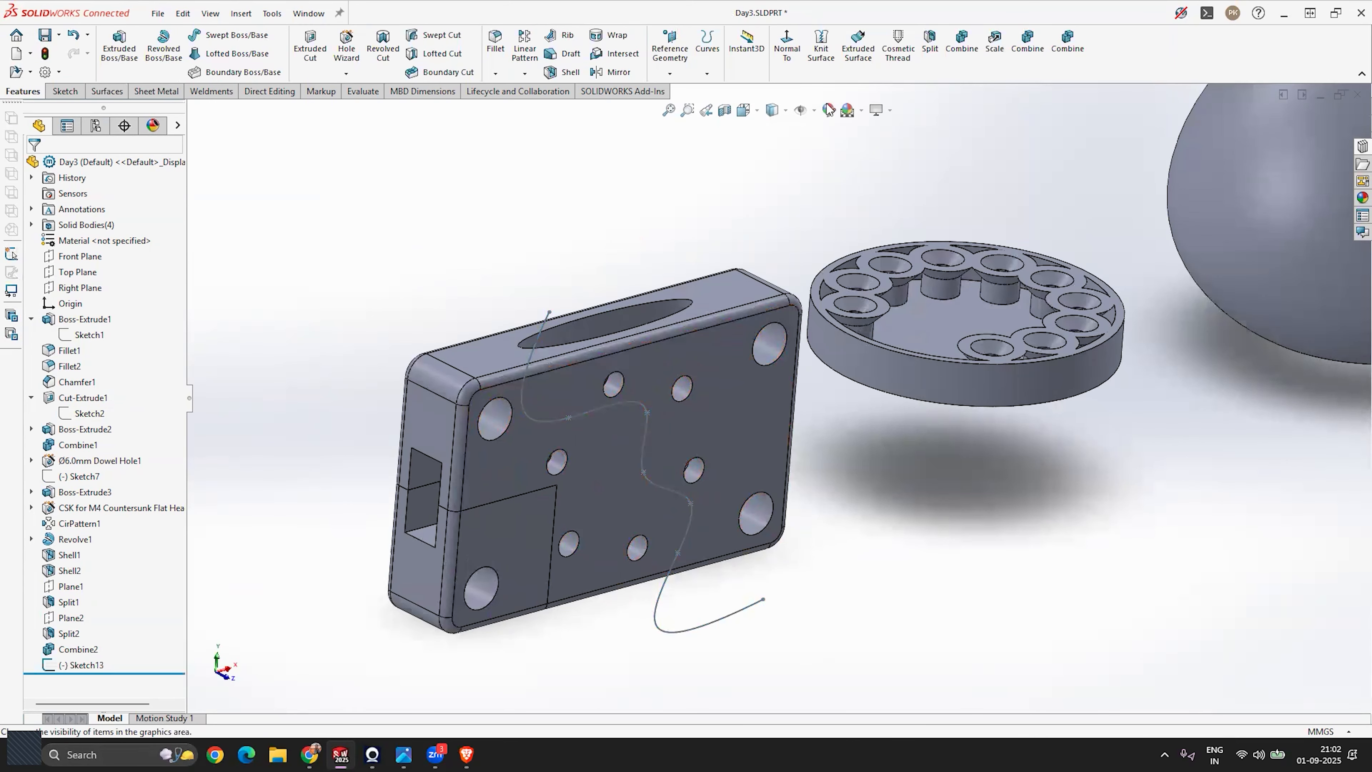
{"action": "left_click", "coordinate": [930, 42]}
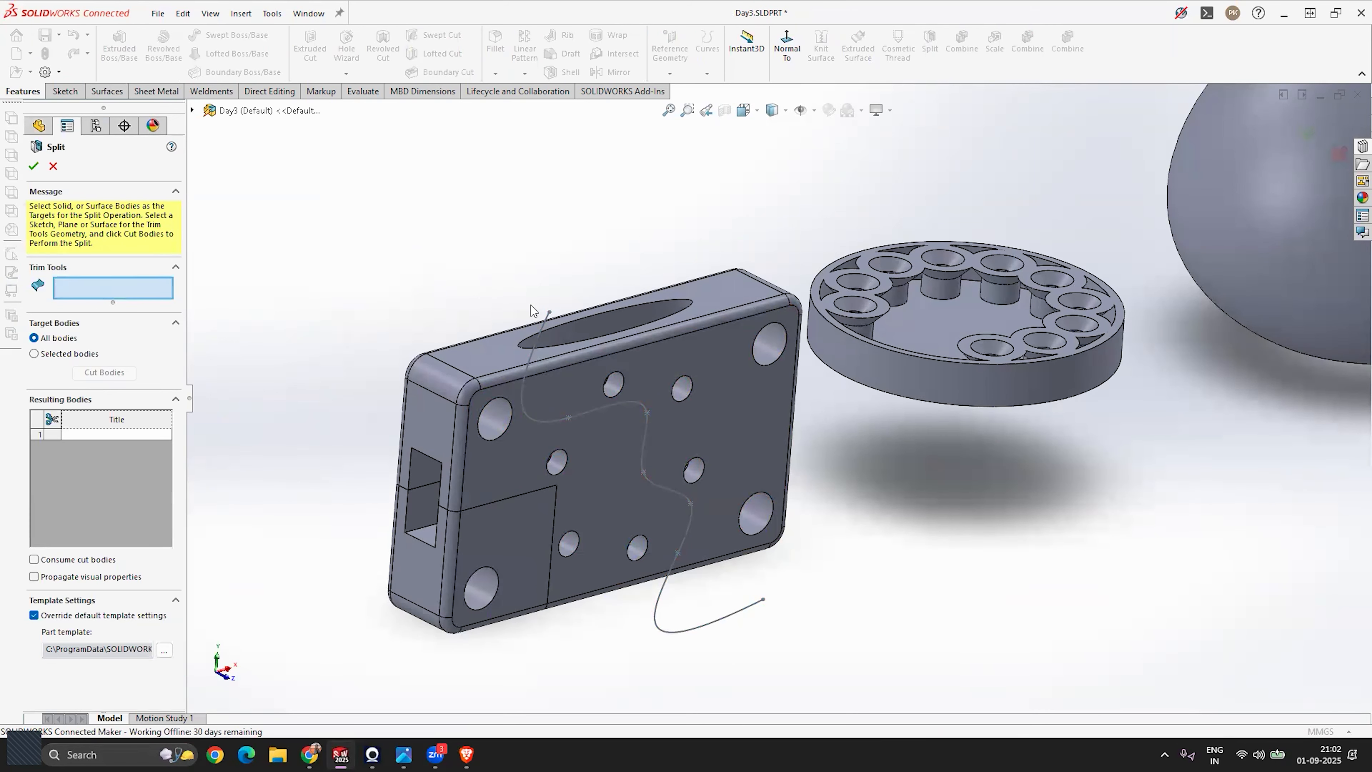
{"action": "left_click", "coordinate": [546, 332]}
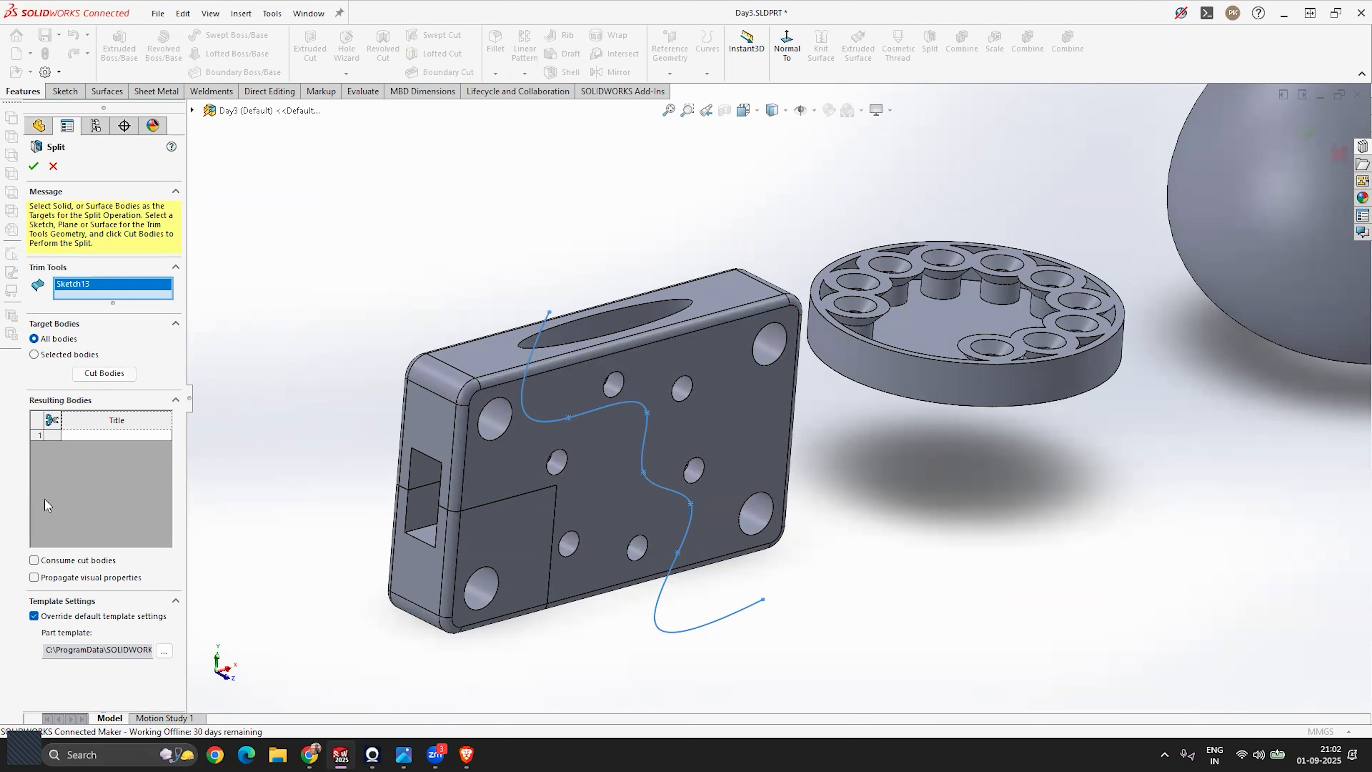
{"action": "left_click", "coordinate": [101, 436]}
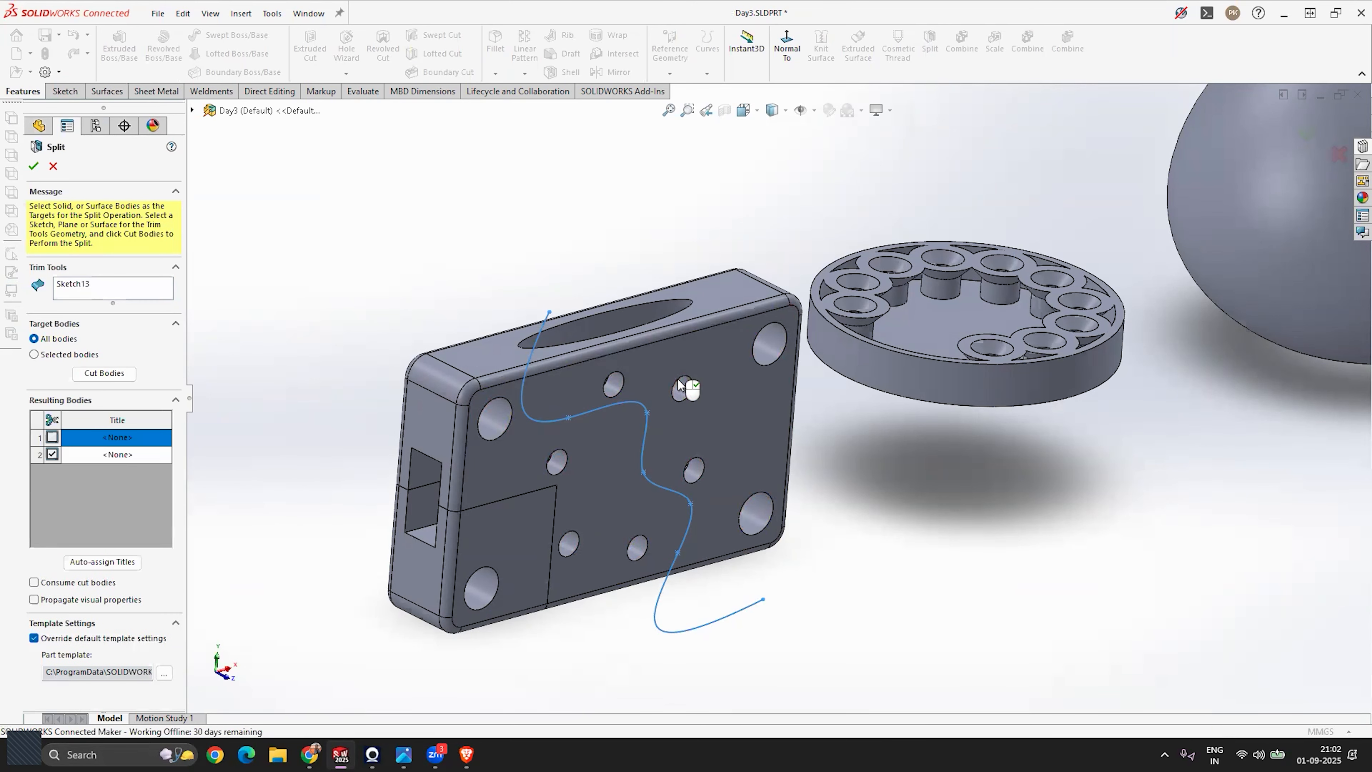
{"action": "left_click", "coordinate": [687, 390]}
{"action": "left_click", "coordinate": [33, 168]}
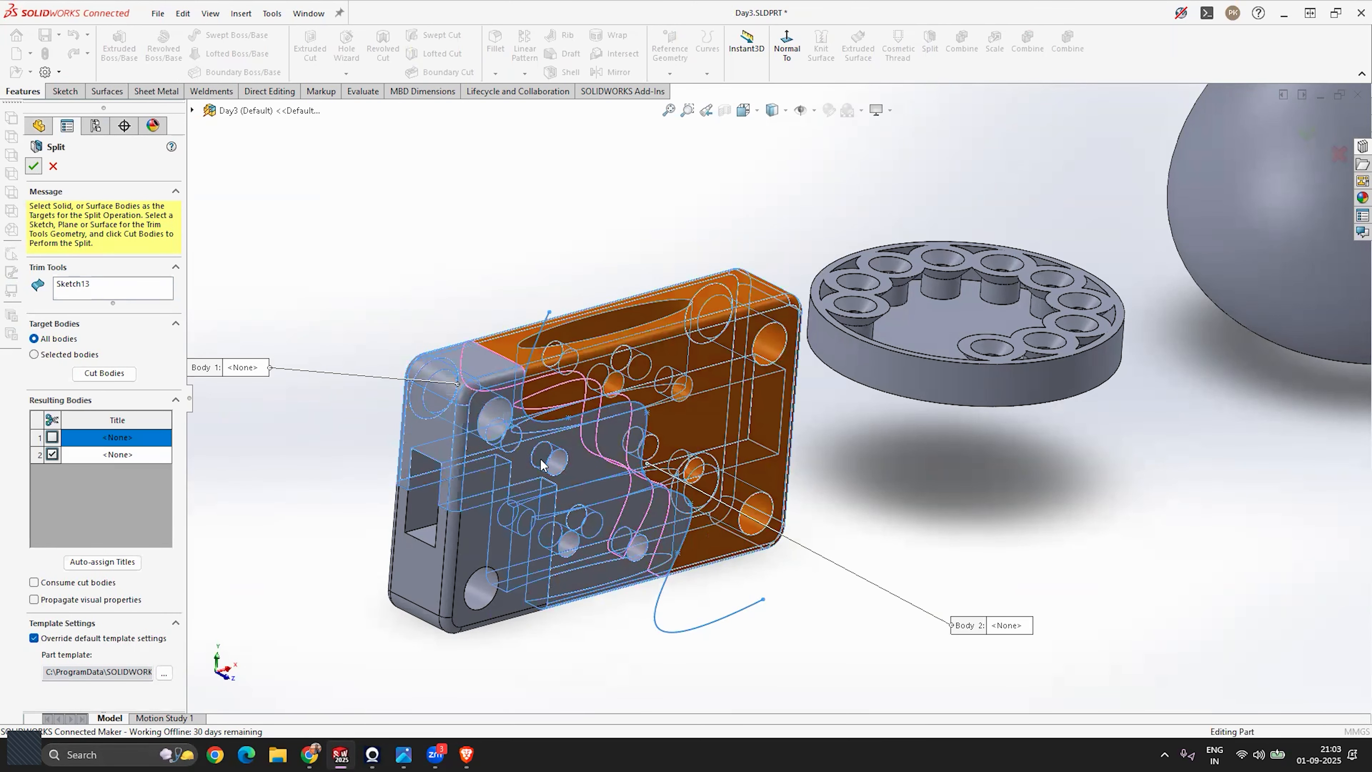
{"action": "middle_click_drag", "start_coordinate": [560, 581], "coordinate": [508, 567]}
{"action": "left_click", "coordinate": [350, 569]}
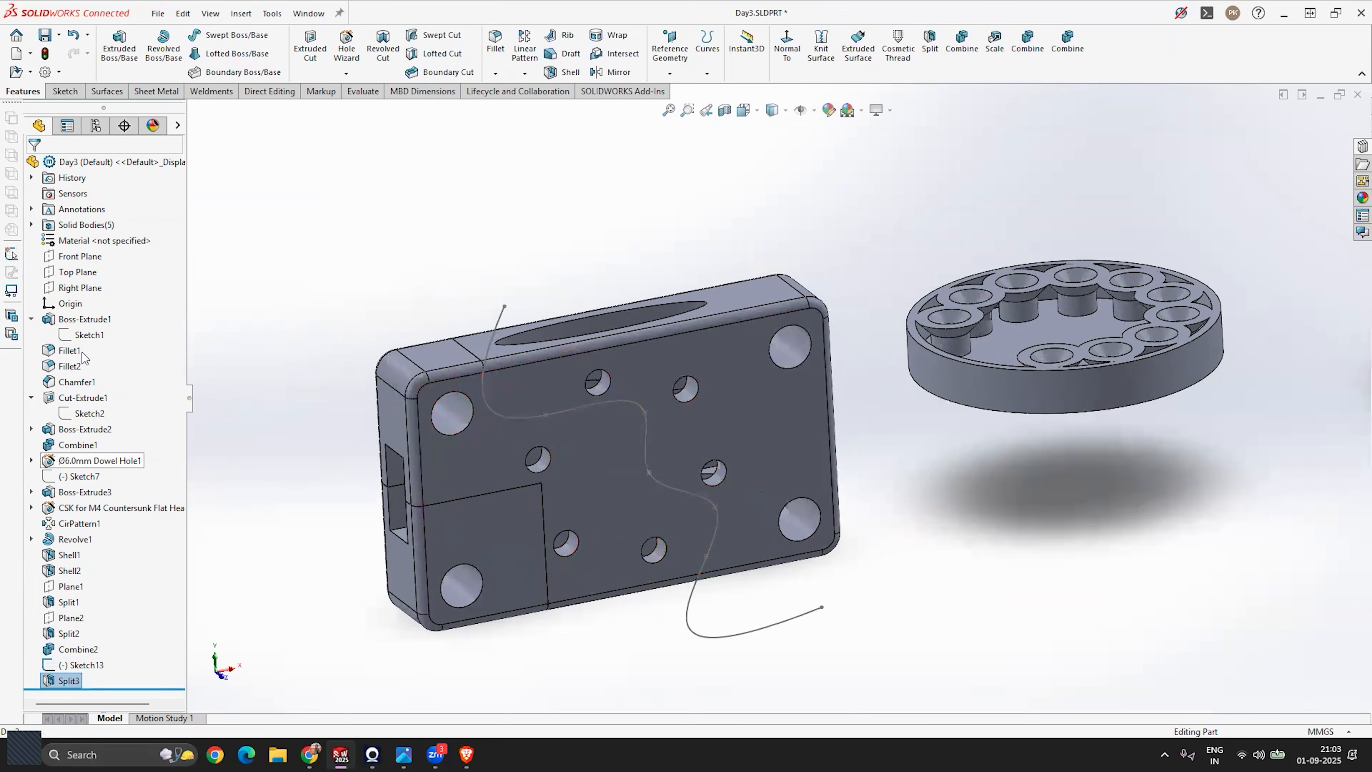
Highlight Split3[1] and Split3[2] among the solid bodies and hide Split3[2].
{"action": "left_click", "coordinate": [32, 225]}
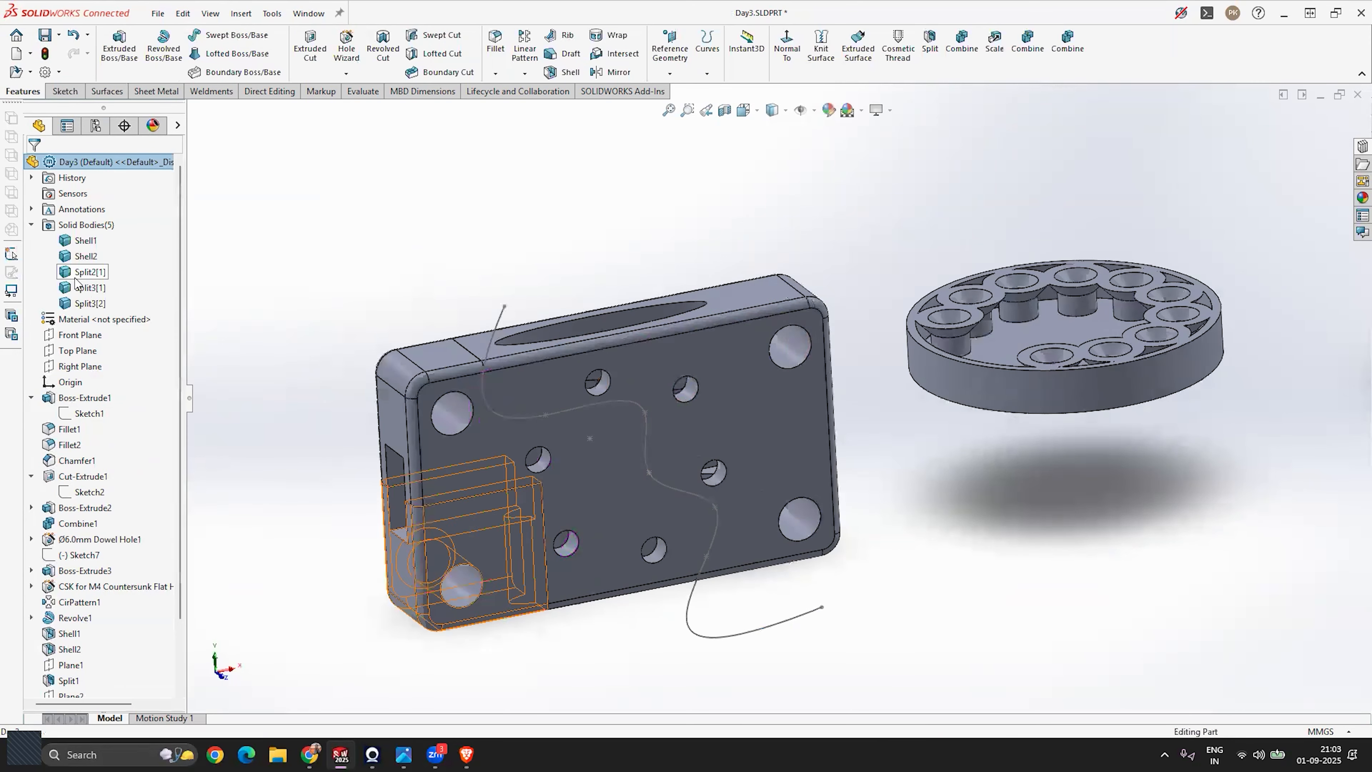
{"action": "left_click", "coordinate": [87, 288]}
{"action": "left_click", "coordinate": [87, 303]}
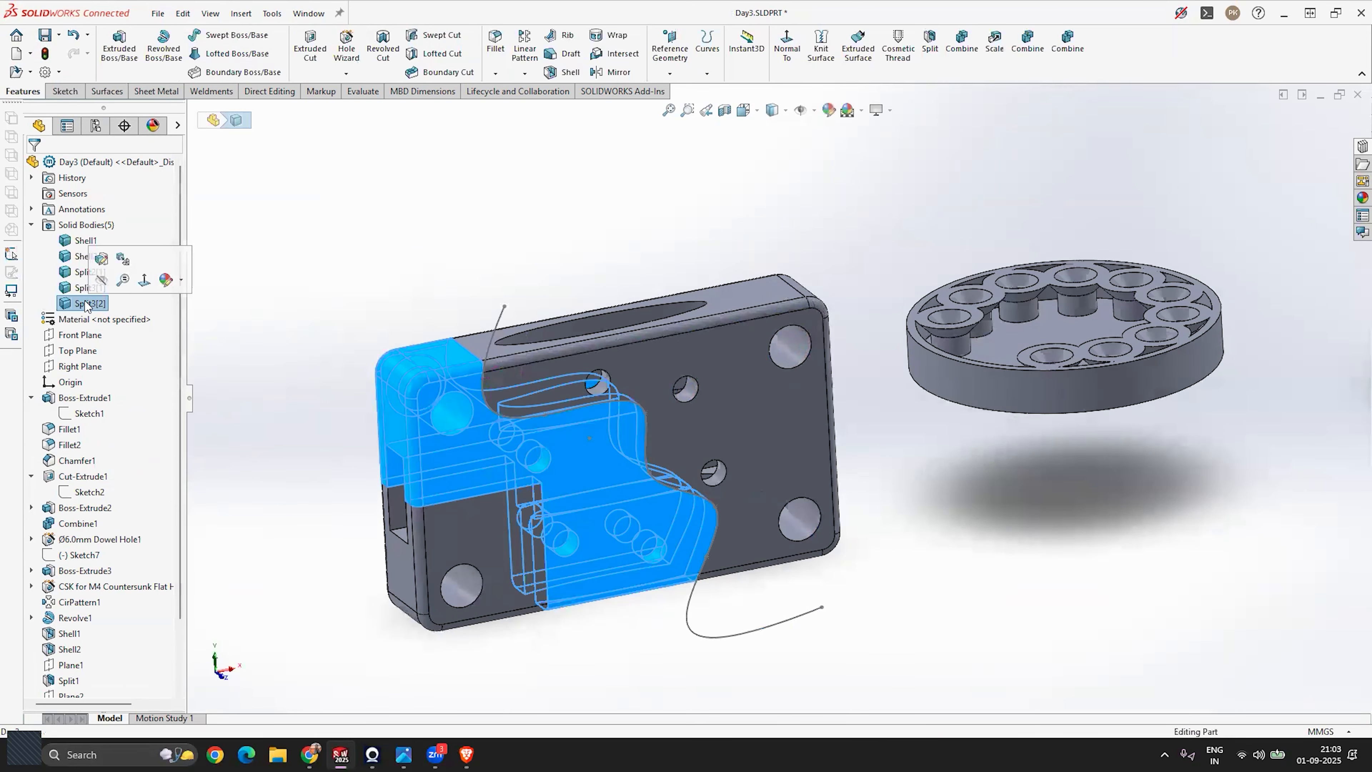
{"action": "right_click", "coordinate": [87, 304]}
{"action": "left_click", "coordinate": [100, 275]}
Examine the remaining block pieces, the round plate and the vase from several angles and distances.
{"action": "middle_click_drag", "start_coordinate": [303, 491], "coordinate": [445, 556]}
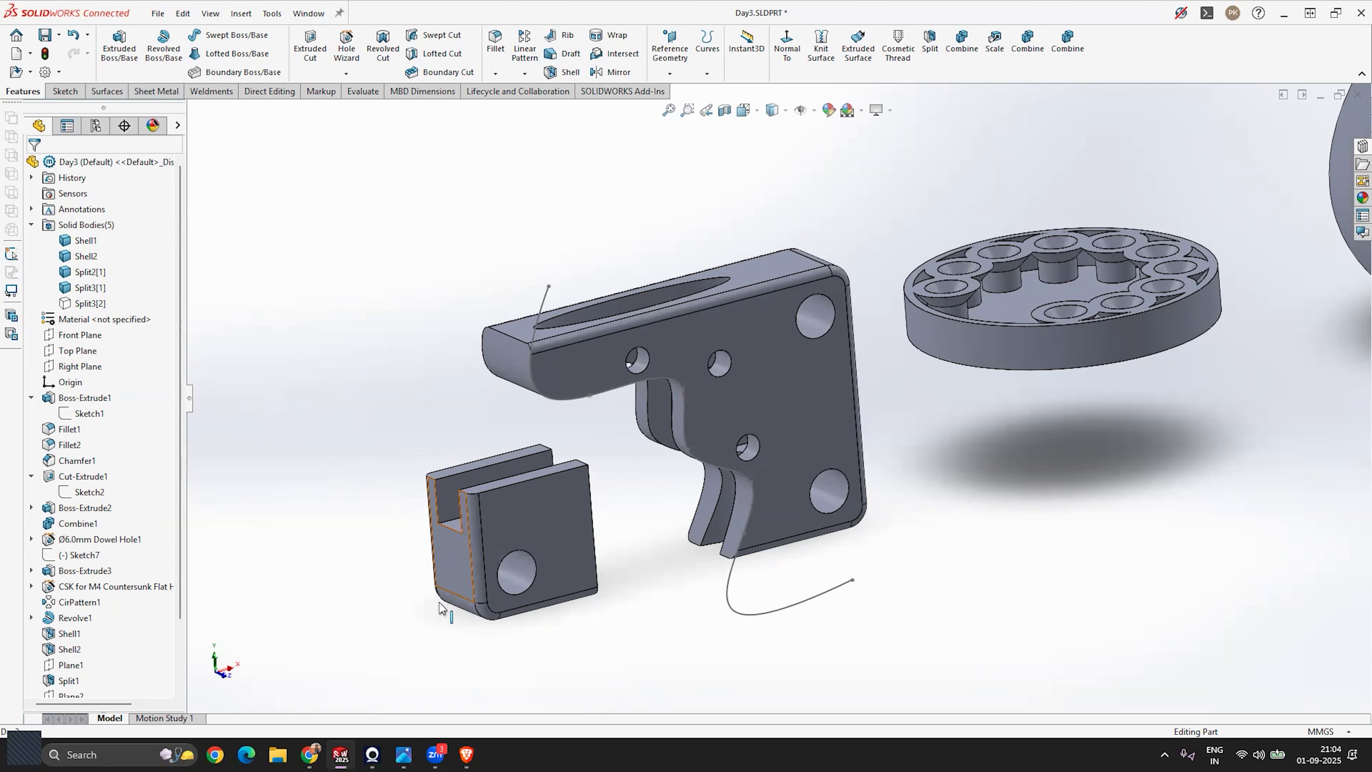
{"action": "scroll", "coordinate": [926, 493], "scroll_direction": "up", "scroll_amount": 2}
{"action": "scroll", "coordinate": [926, 494], "scroll_direction": "down", "scroll_amount": 2}
{"action": "scroll", "coordinate": [425, 520], "scroll_direction": "up", "scroll_amount": 3}
{"action": "scroll", "coordinate": [997, 313], "scroll_direction": "down", "scroll_amount": 3}
{"action": "mouse_move", "coordinate": [642, 465]}
{"action": "middle_mouse_down"}
{"action": "mouse_move", "coordinate": [659, 475]}
{"action": "mouse_move", "coordinate": [762, 421]}
{"action": "mouse_move", "coordinate": [663, 447]}
{"action": "mouse_move", "coordinate": [670, 411]}
{"action": "mouse_move", "coordinate": [667, 458]}
{"action": "middle_mouse_up"}
{"action": "middle_click_drag", "start_coordinate": [561, 442], "coordinate": [448, 401]}
{"action": "scroll", "coordinate": [447, 401], "scroll_direction": "down", "scroll_amount": 1}
{"action": "scroll", "coordinate": [669, 505], "scroll_direction": "up", "scroll_amount": 4}
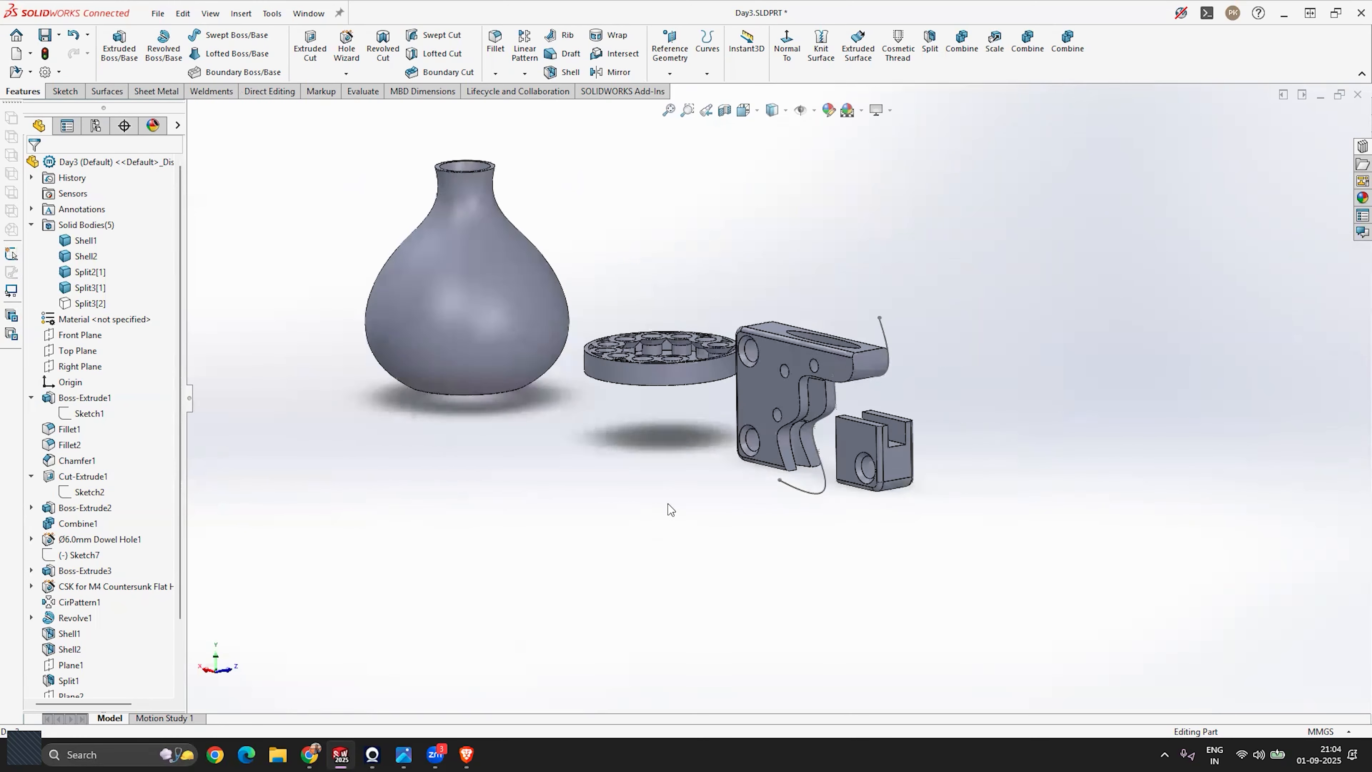
{"action": "scroll", "coordinate": [510, 235], "scroll_direction": "down", "scroll_amount": 2}
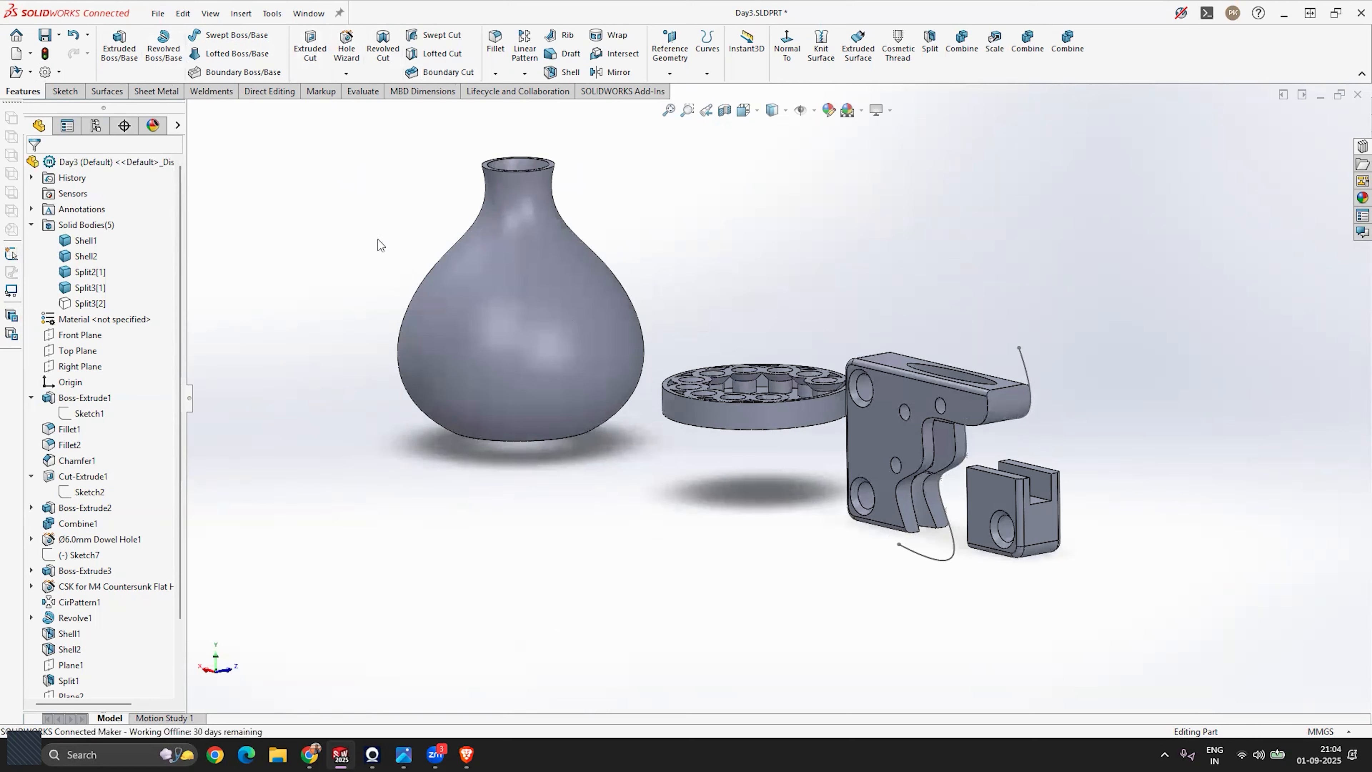
{"action": "middle_click_drag", "start_coordinate": [535, 331], "coordinate": [547, 360]}
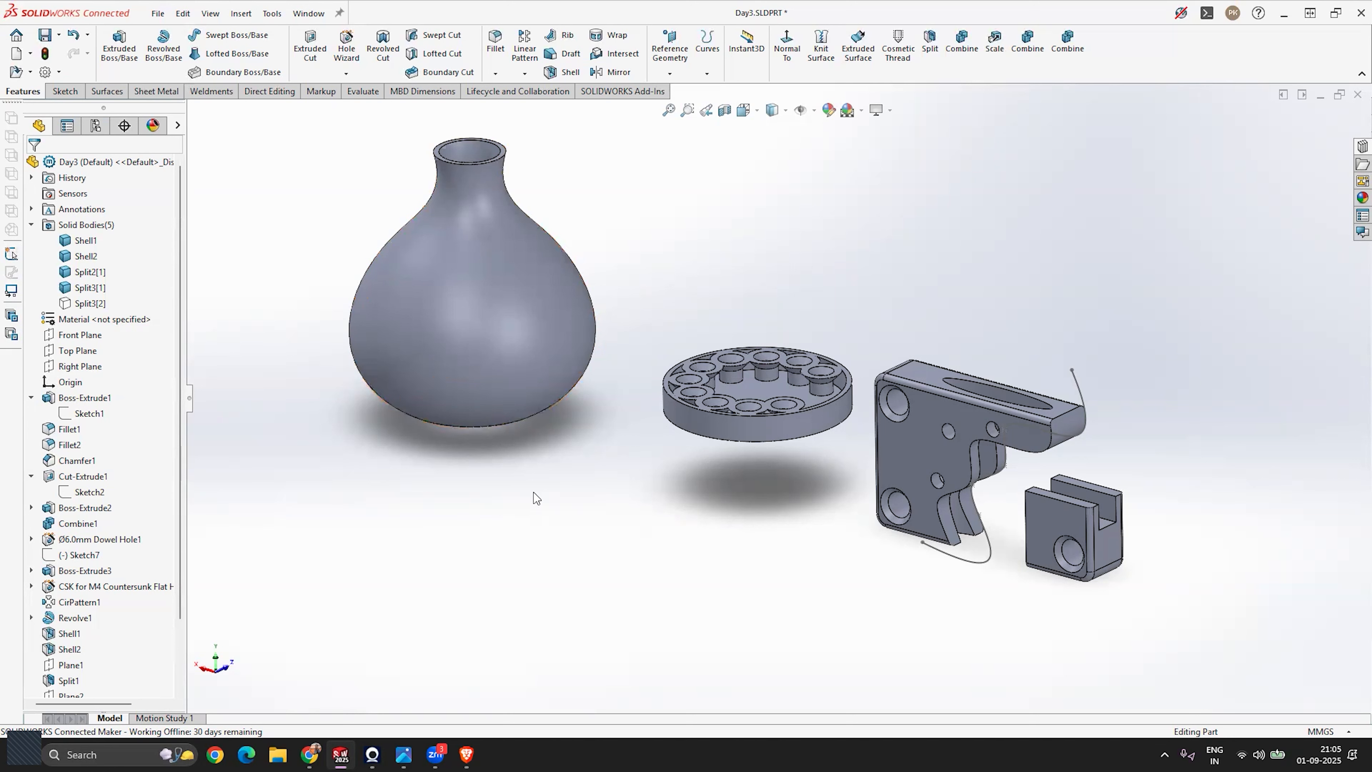
Switch to Snipping Tool, capture the whole screen with the multibody model, and close the capture window.
{"action": "mouse_move", "coordinate": [310, 754]}
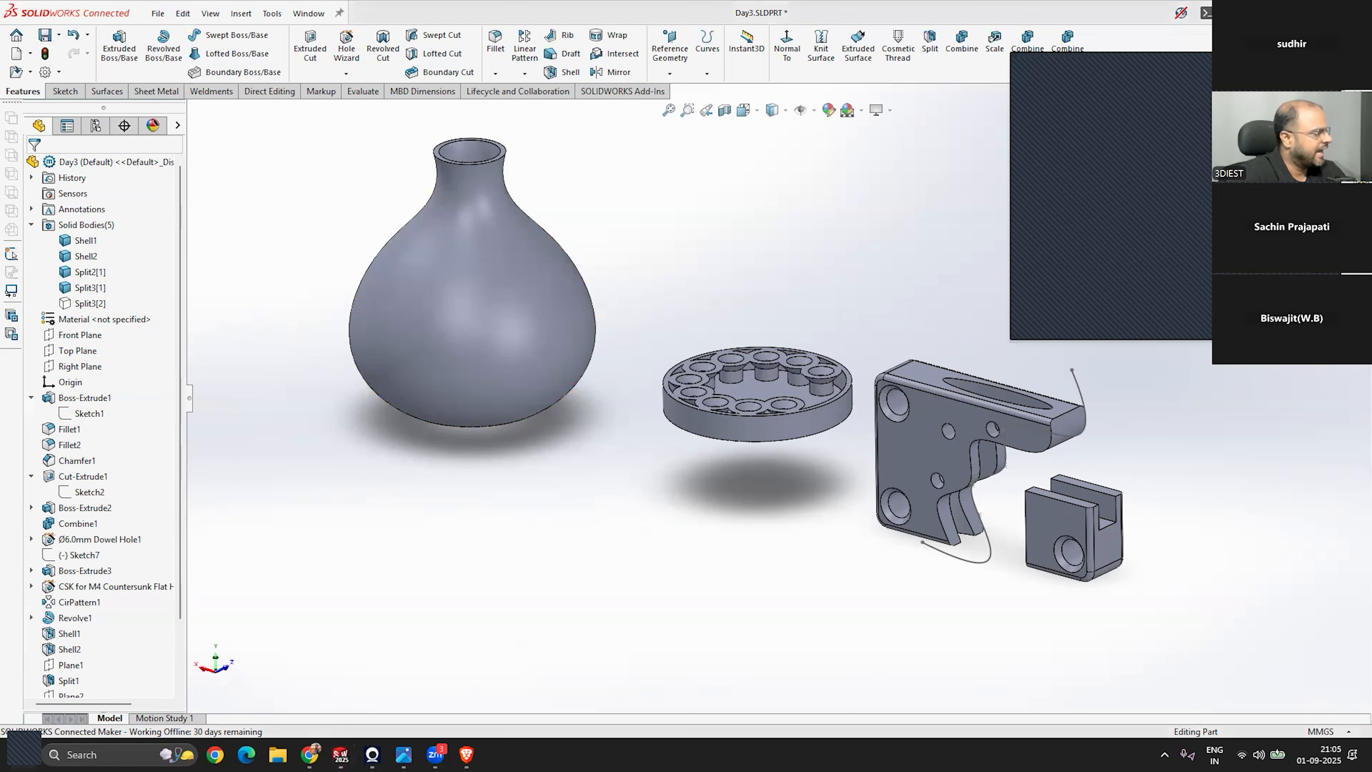
{"action": "key", "text": "Return"}
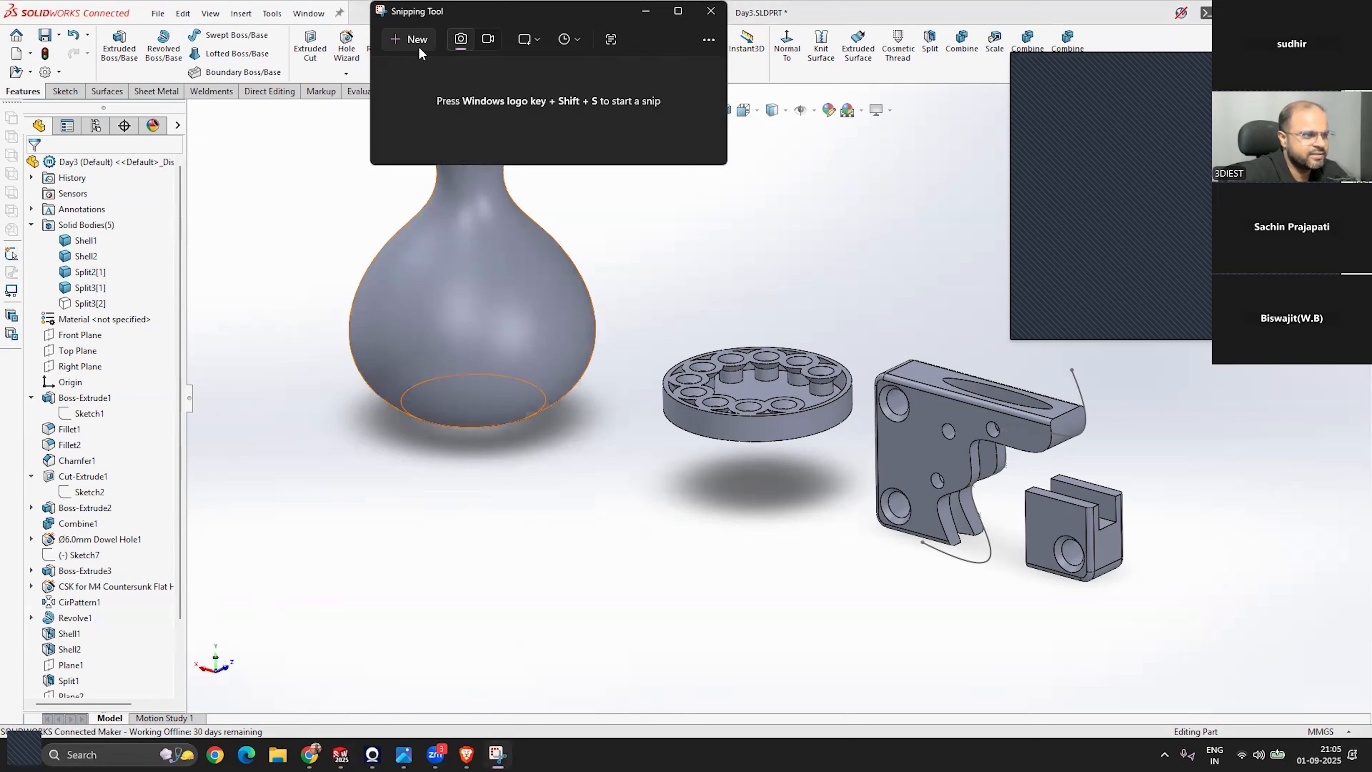
{"action": "left_click", "coordinate": [416, 41]}
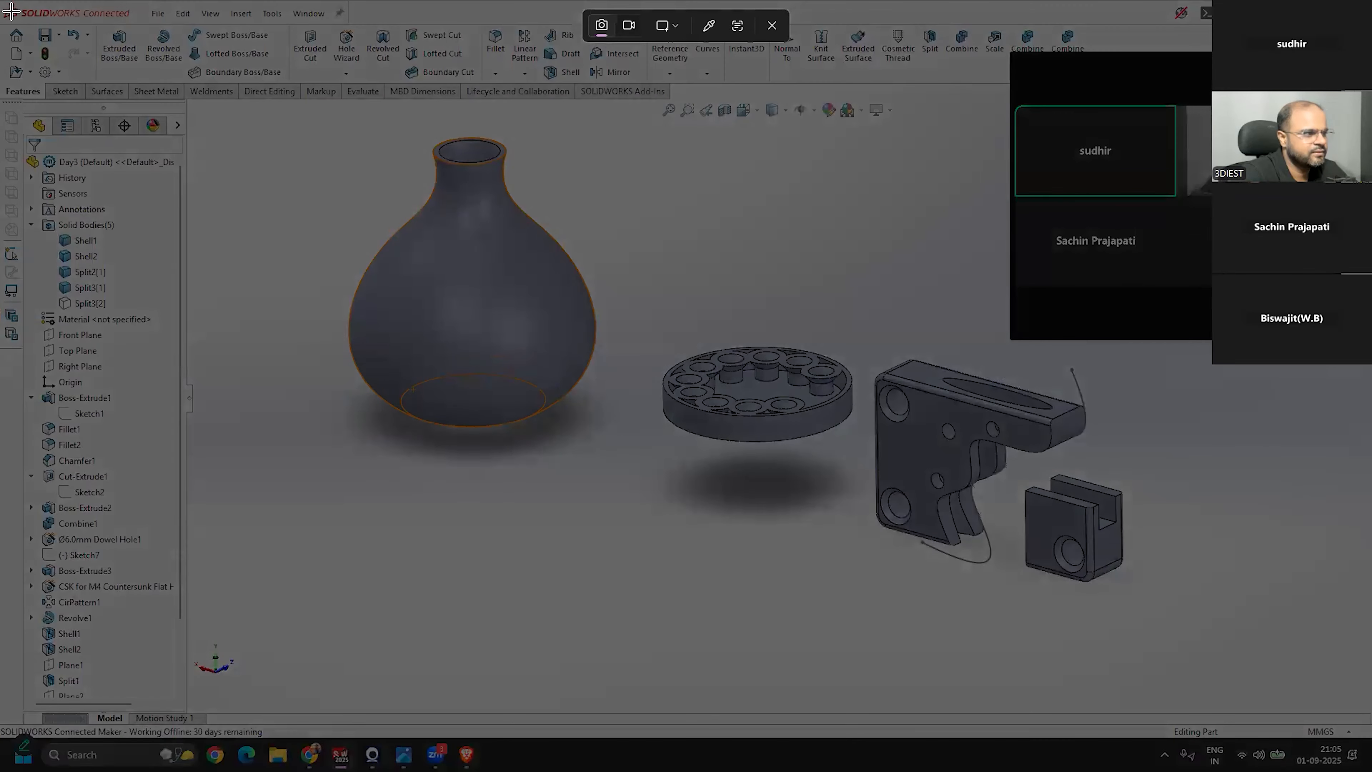
{"action": "left_click_drag", "start_coordinate": [2, 1], "coordinate": [1371, 771]}
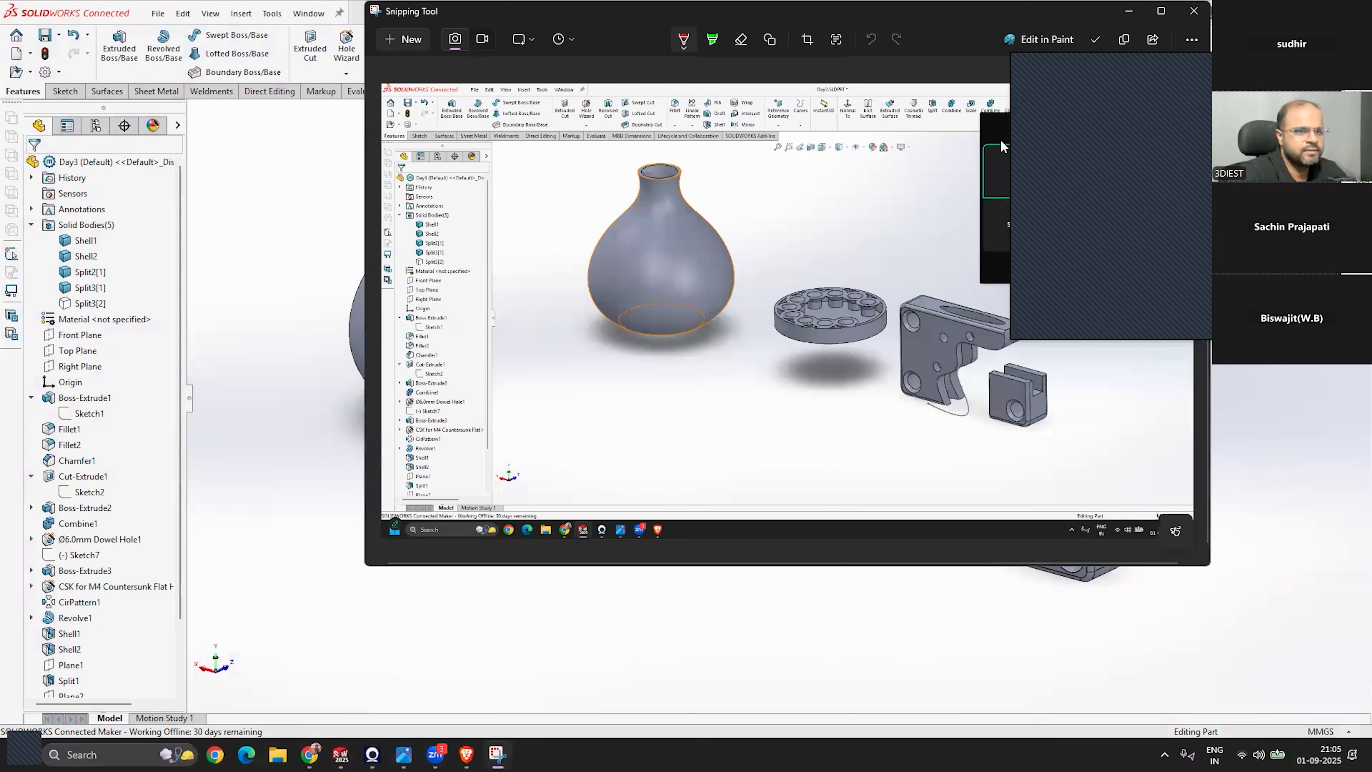
{"action": "left_click", "coordinate": [1194, 11]}
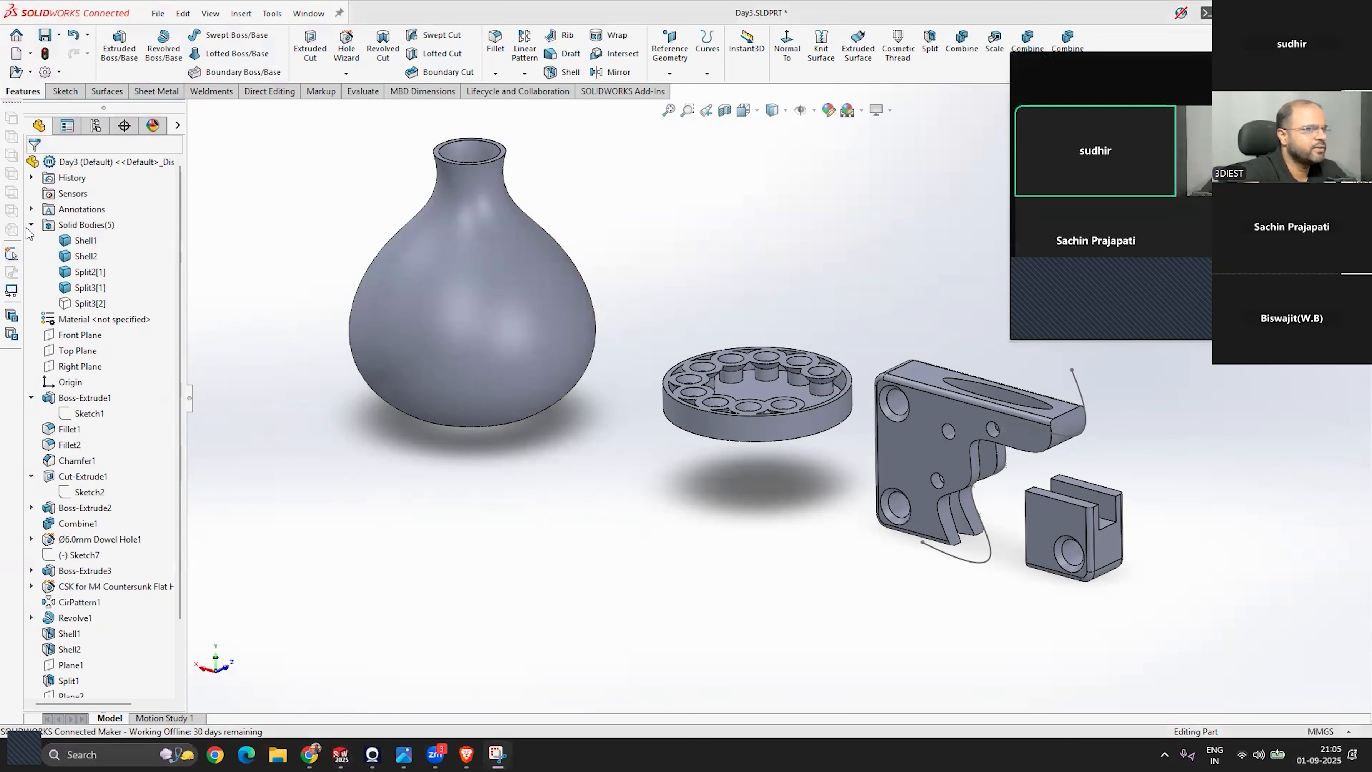